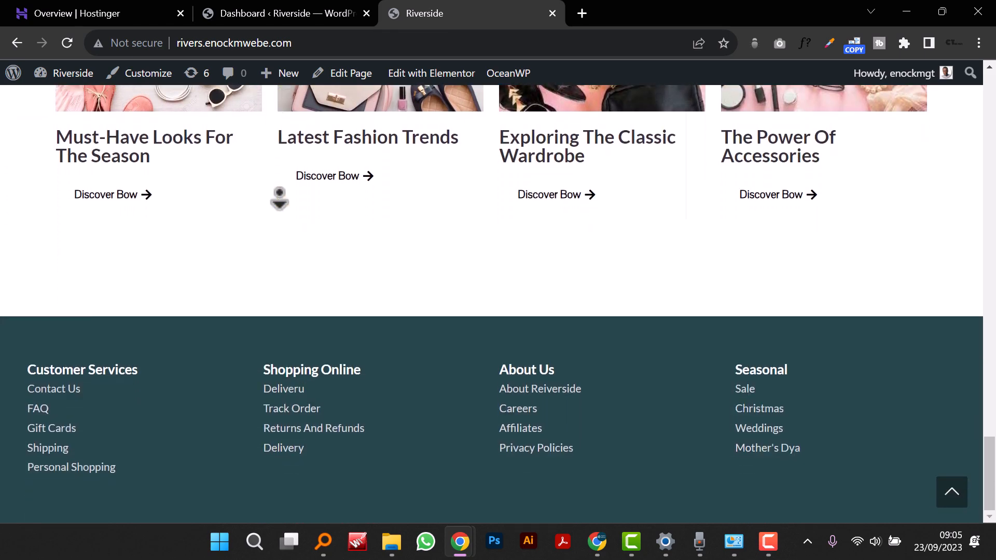
# Step: Look over the home page header, including the Shop and Customer Services submenus and the search box
pyautogui.click(287, 237)
pyautogui.scroll(20, 287, 242)
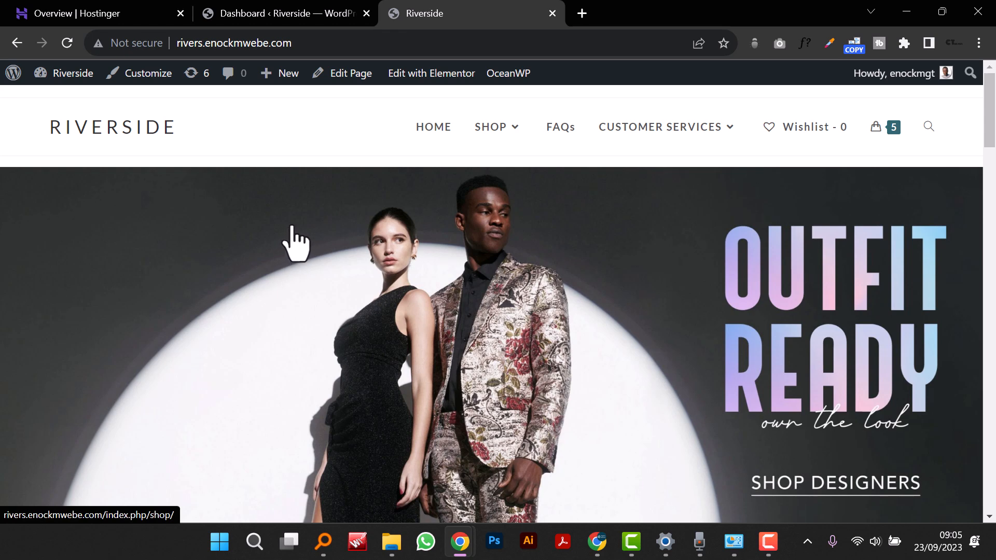
pyautogui.moveTo(520, 131)
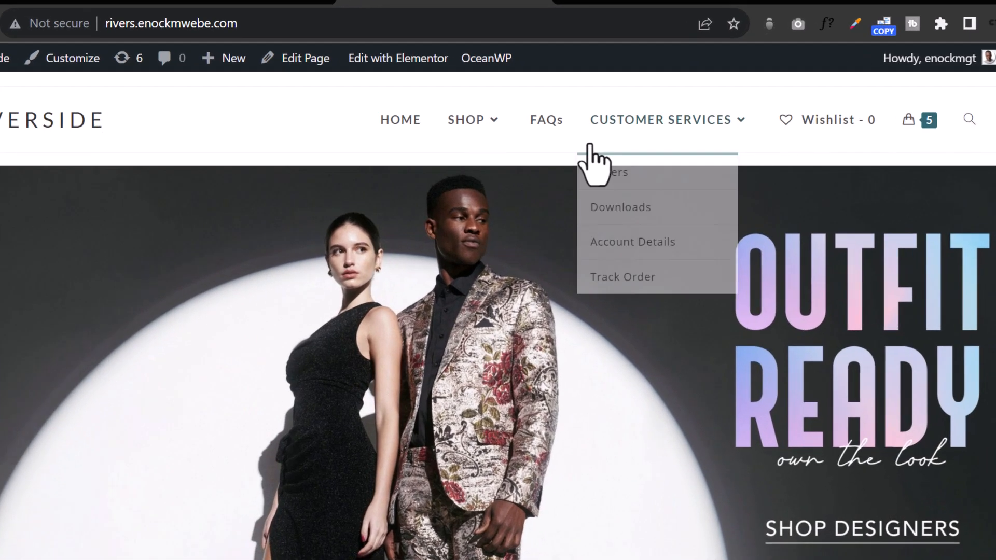
pyautogui.moveTo(507, 132)
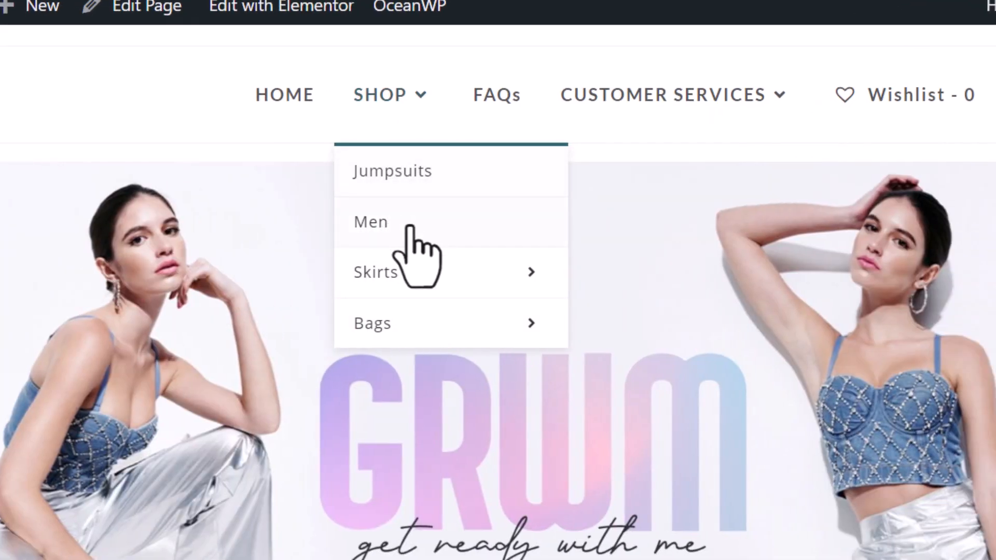
pyautogui.moveTo(411, 258)
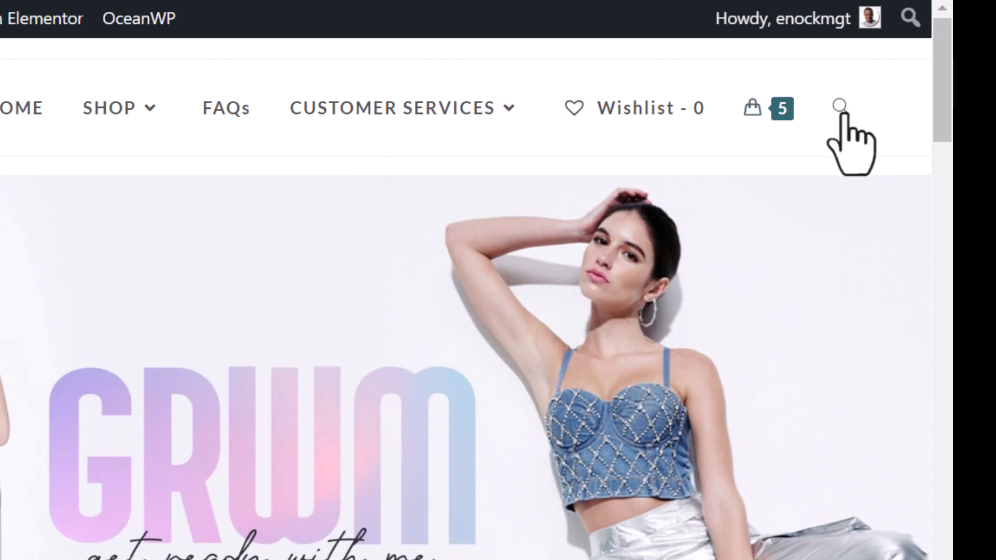
pyautogui.click(841, 109)
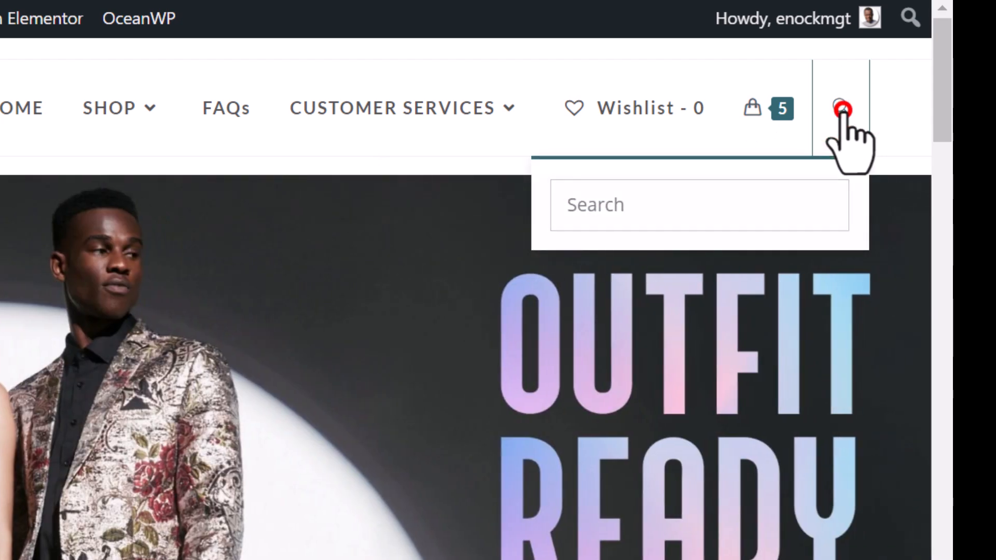
pyautogui.click(841, 110)
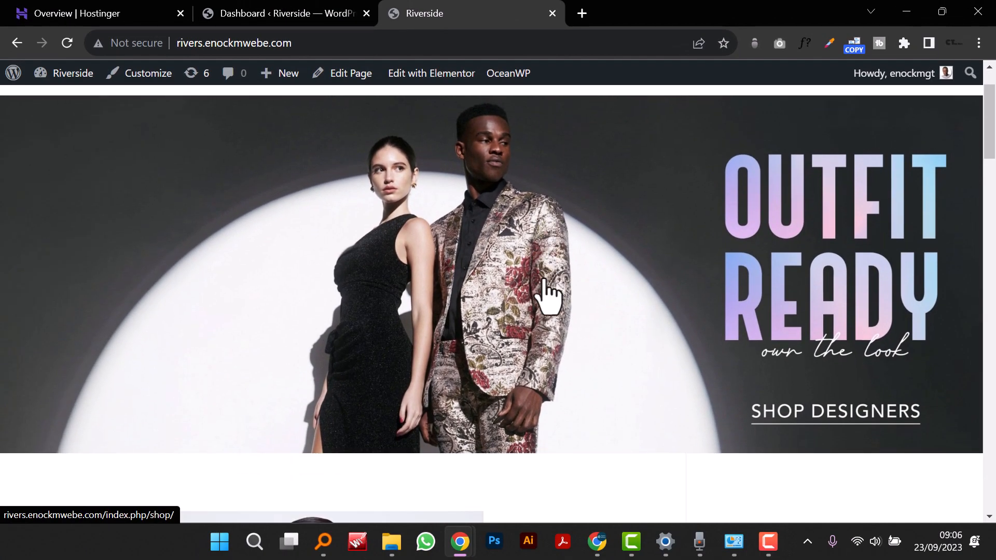
# Step: Look over the home page's hero banner, For Her product section and September events banner
pyautogui.scroll(-2, 227, 362)
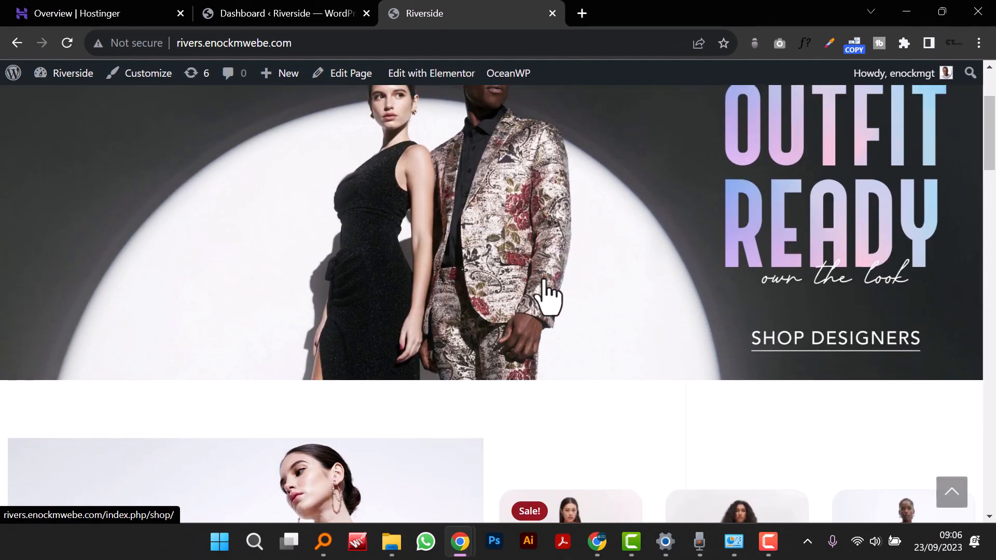
pyautogui.scroll(2, 227, 362)
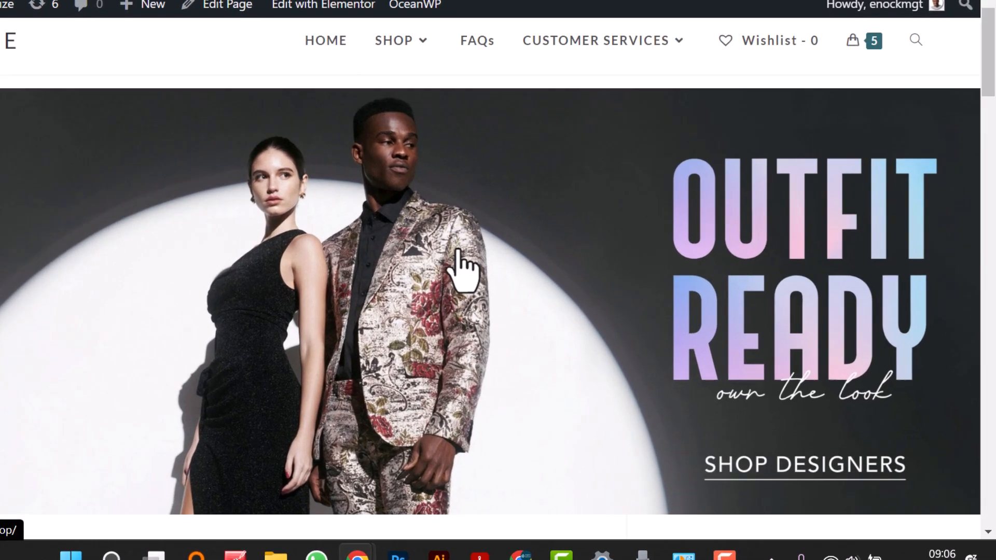
pyautogui.scroll(-5, 544, 293)
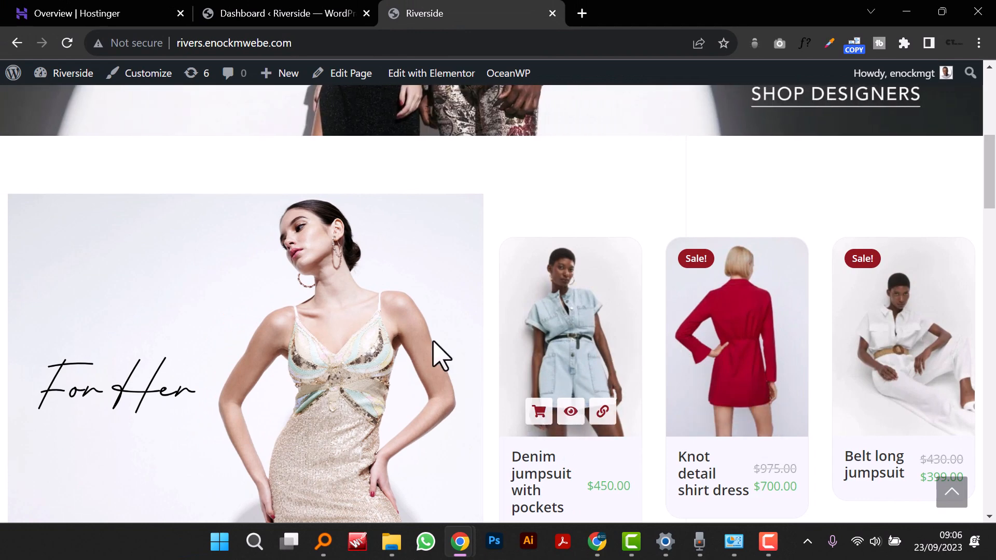
pyautogui.scroll(-8, 468, 373)
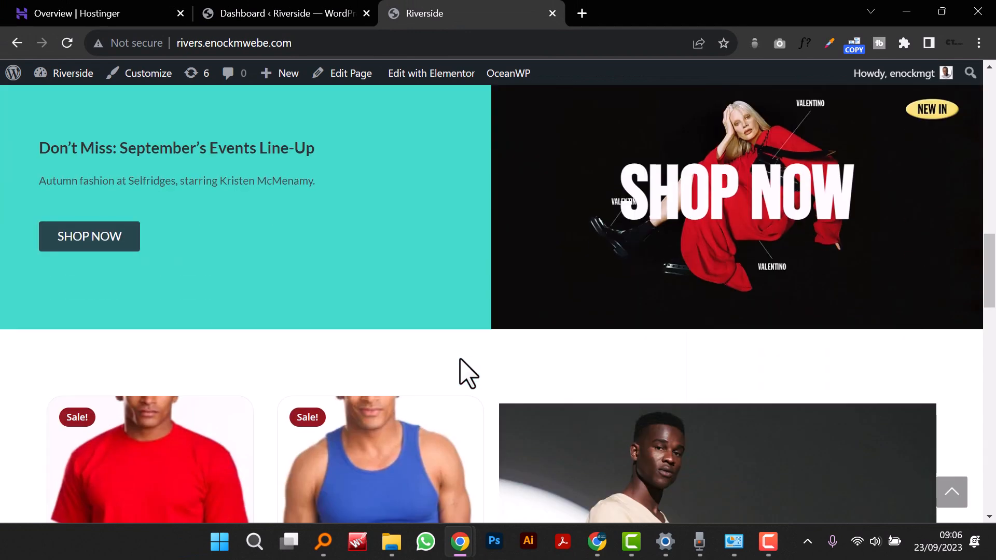
pyautogui.scroll(1, 469, 374)
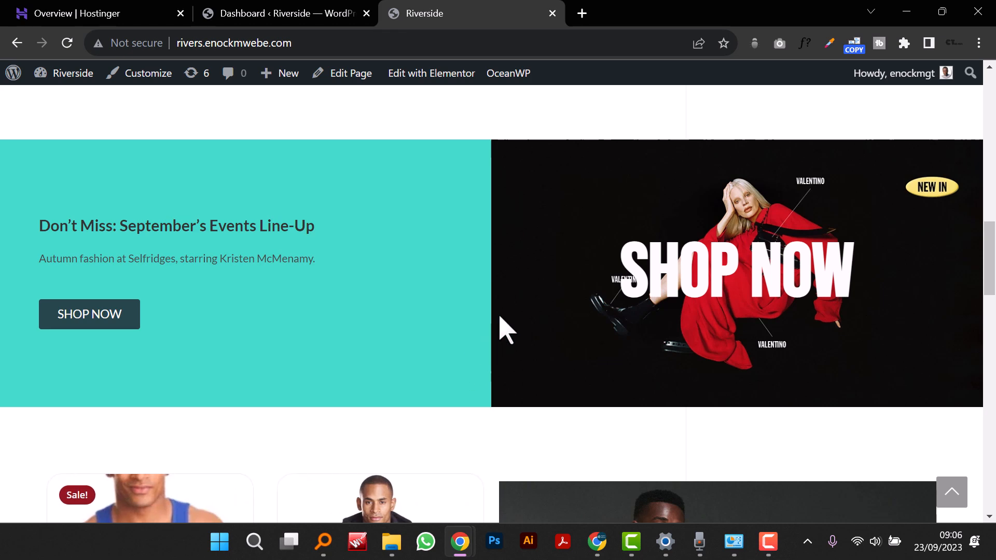
# Step: Browse forward through the men's product carousel beside the For Him banner
pyautogui.scroll(-5, 499, 318)
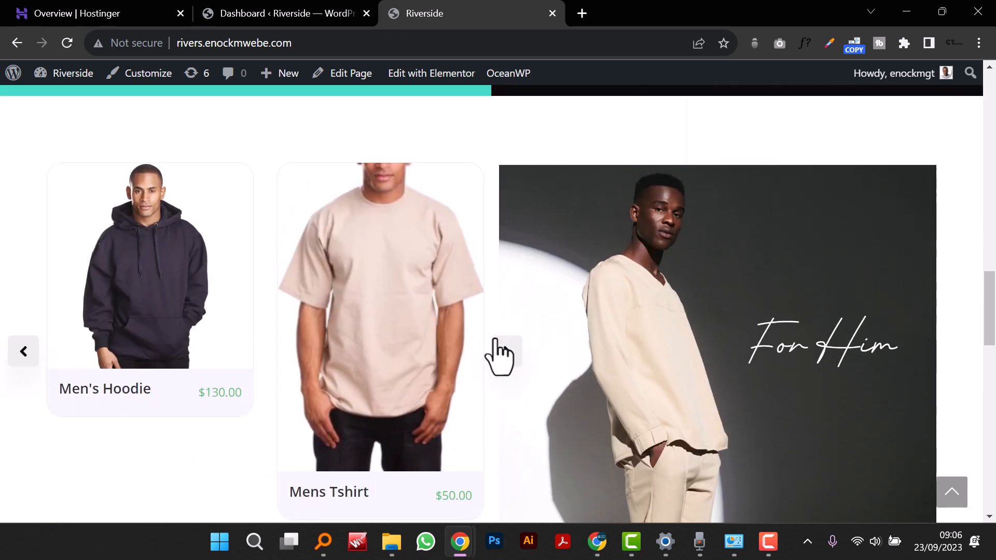
pyautogui.click(501, 351)
pyautogui.click(500, 351)
pyautogui.click(501, 351)
pyautogui.click(501, 351)
pyautogui.click(500, 351)
# Step: Browse forward through the Sale Items product carousel on the home page
pyautogui.scroll(-6, 502, 357)
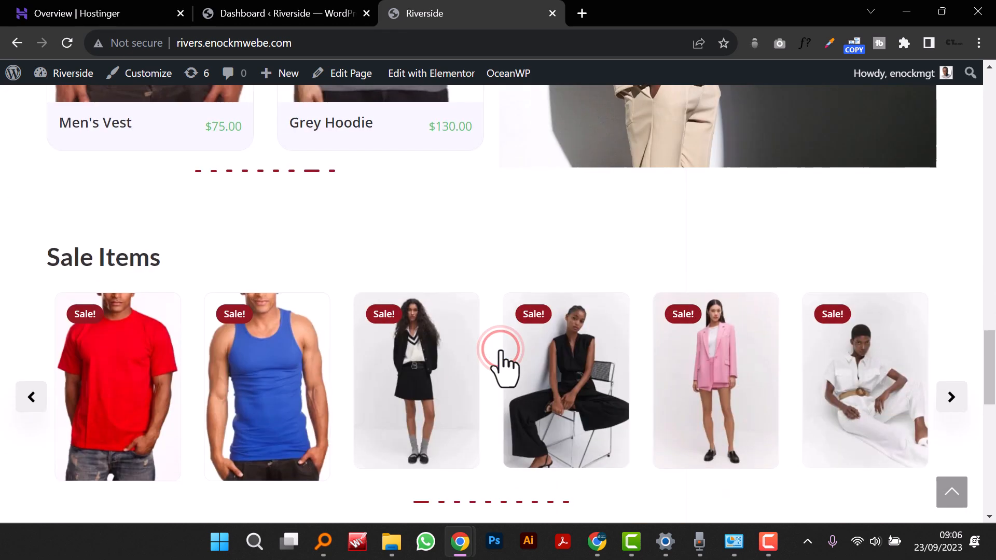
pyautogui.click(952, 386)
pyautogui.click(951, 386)
pyautogui.click(951, 387)
pyautogui.click(952, 386)
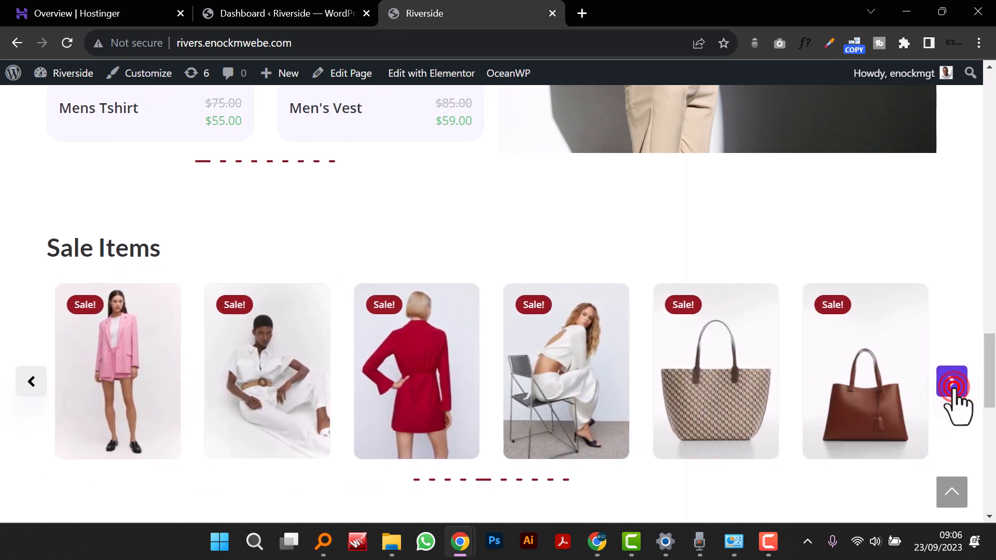
# Step: Add the Crop top with open back from Sale Items to the cart and view the cart's contents
pyautogui.moveTo(611, 356)
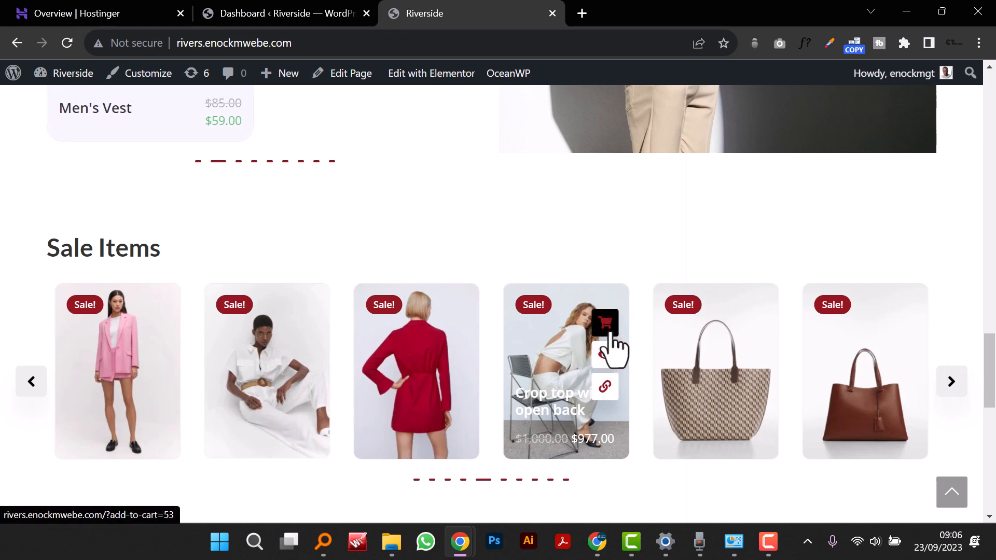
pyautogui.click(606, 324)
pyautogui.scroll(-3, 766, 392)
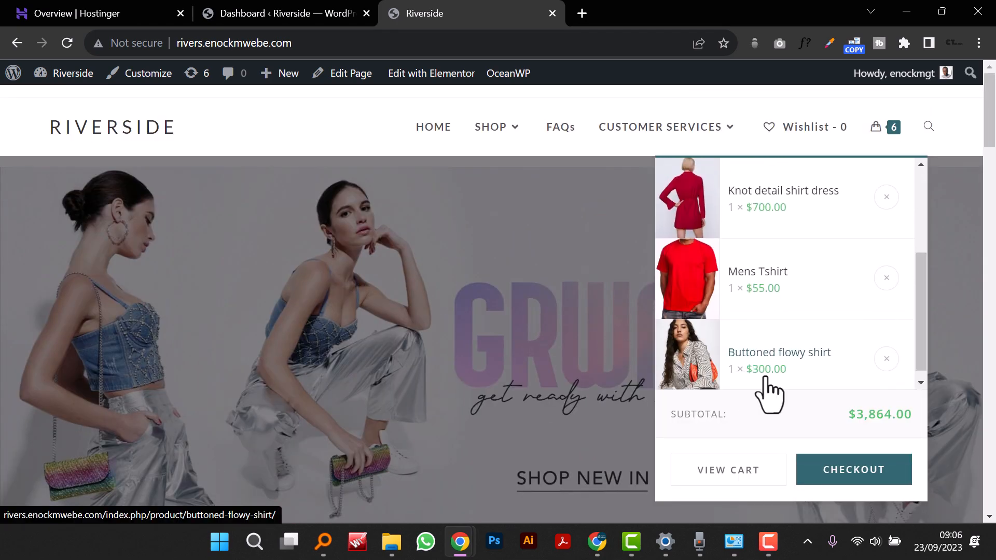
# Step: Look over the Latest Blog Posts section and the footer links of the home page
pyautogui.scroll(-10, 830, 363)
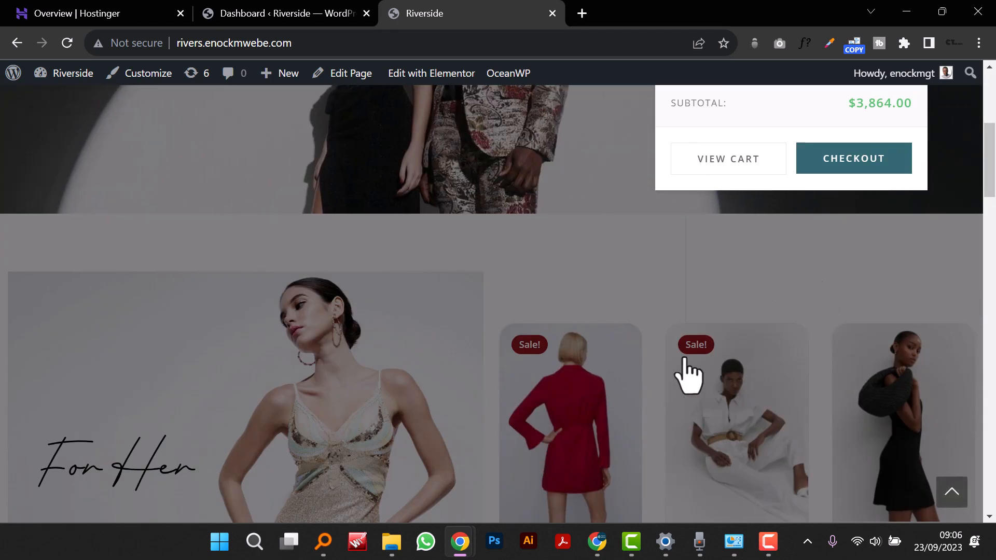
pyautogui.scroll(-20, 655, 405)
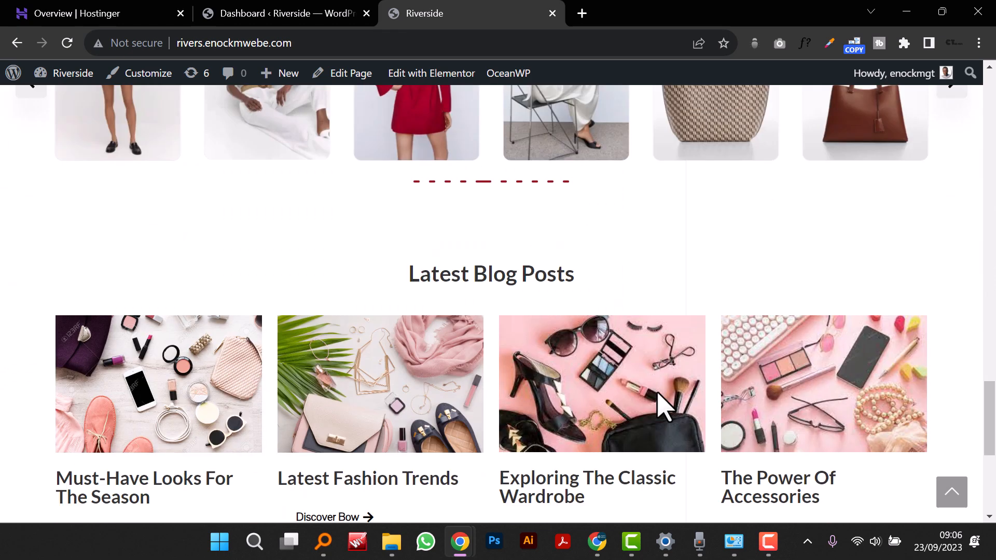
pyautogui.scroll(1, 199, 288)
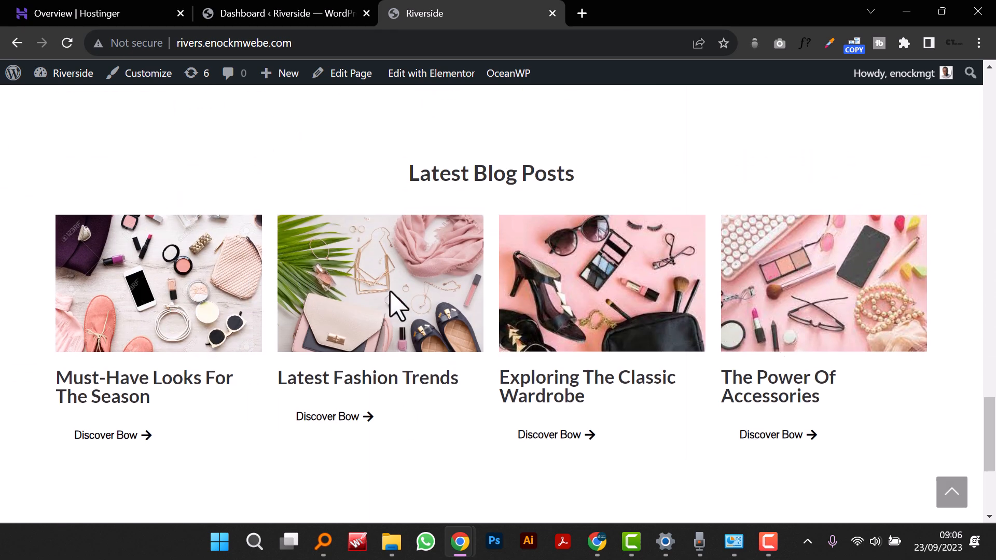
pyautogui.scroll(-5, 625, 346)
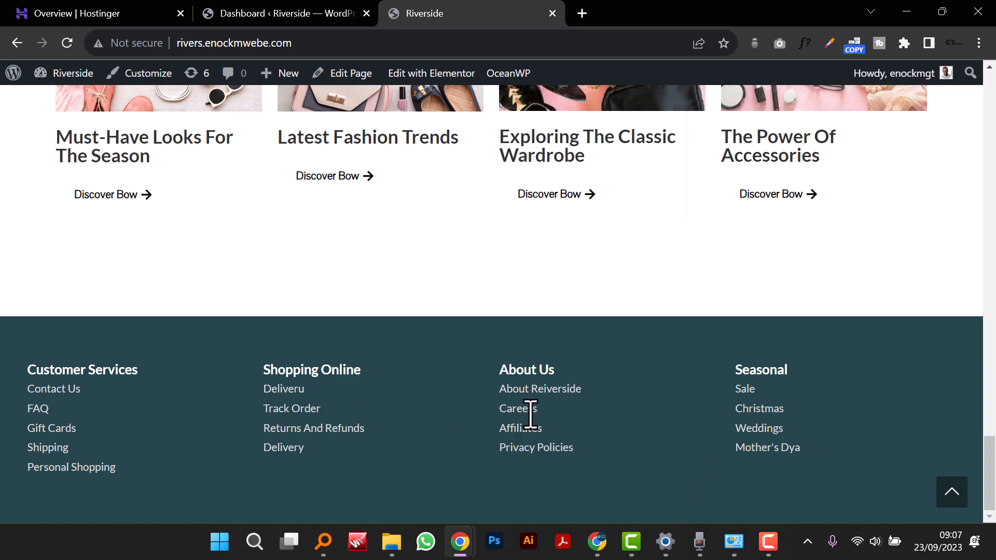
# Step: Open the Shop page and examine its product search, price filter and product categories
pyautogui.scroll(20, 530, 415)
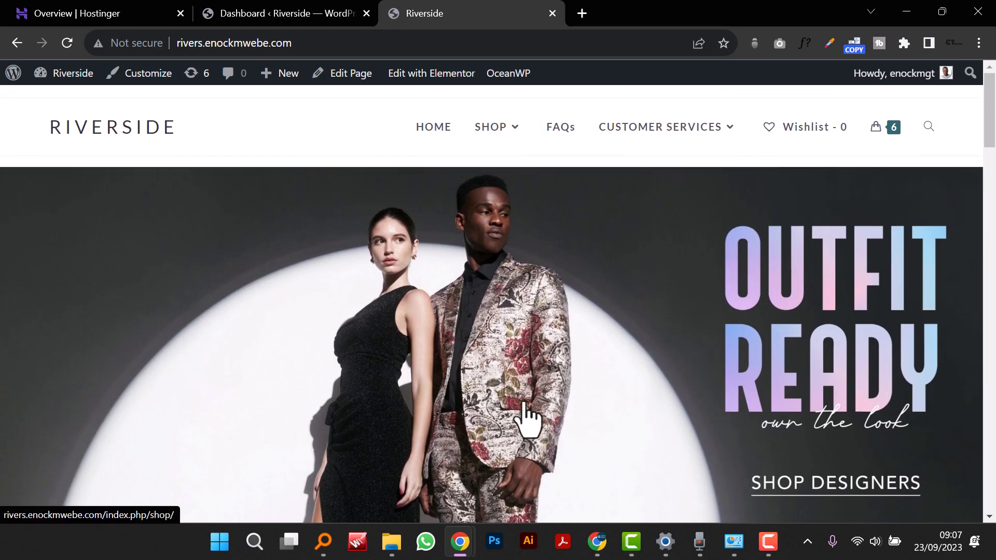
pyautogui.click(486, 127)
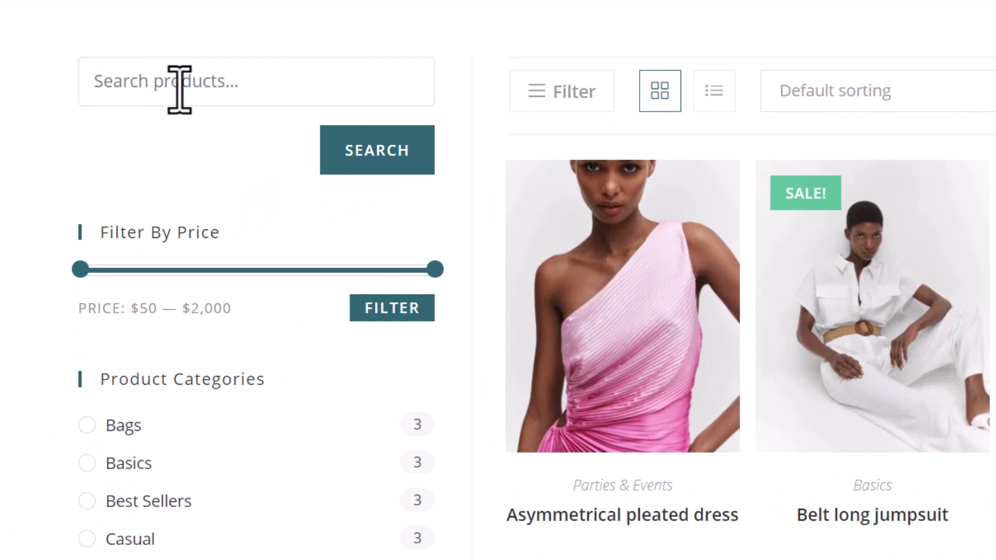
pyautogui.click(176, 87)
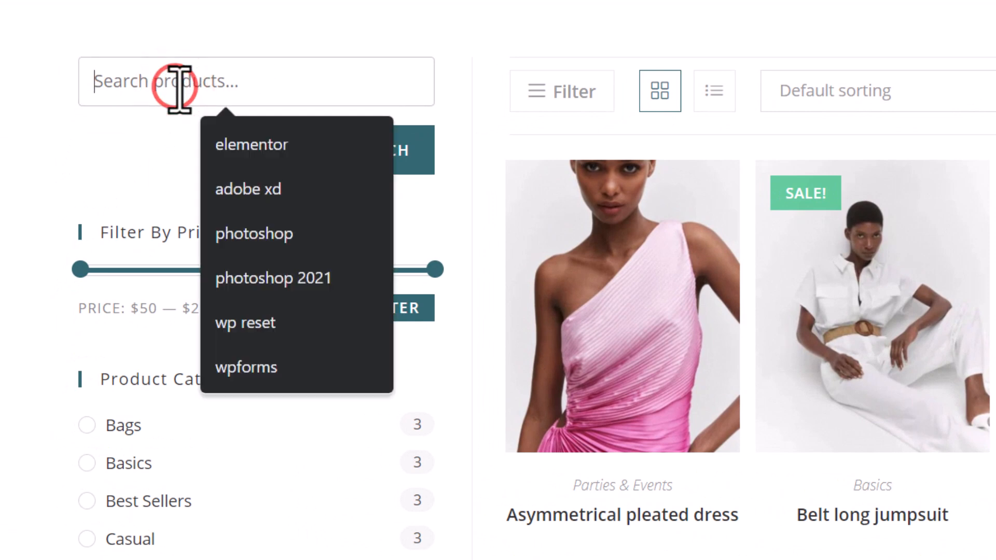
pyautogui.click(68, 115)
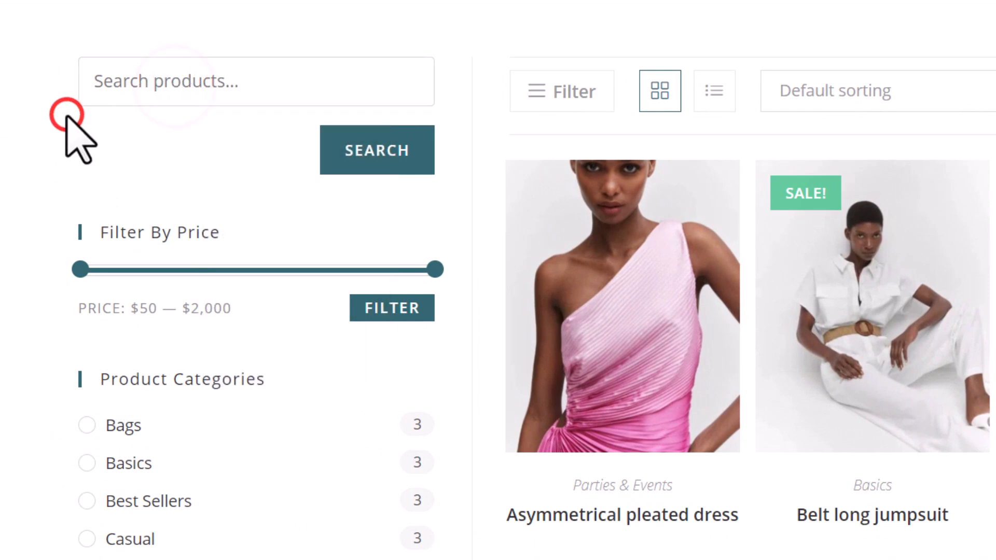
pyautogui.moveTo(80, 269)
pyautogui.mouseDown()
pyautogui.moveTo(175, 275)
pyautogui.moveTo(66, 262)
pyautogui.mouseUp()
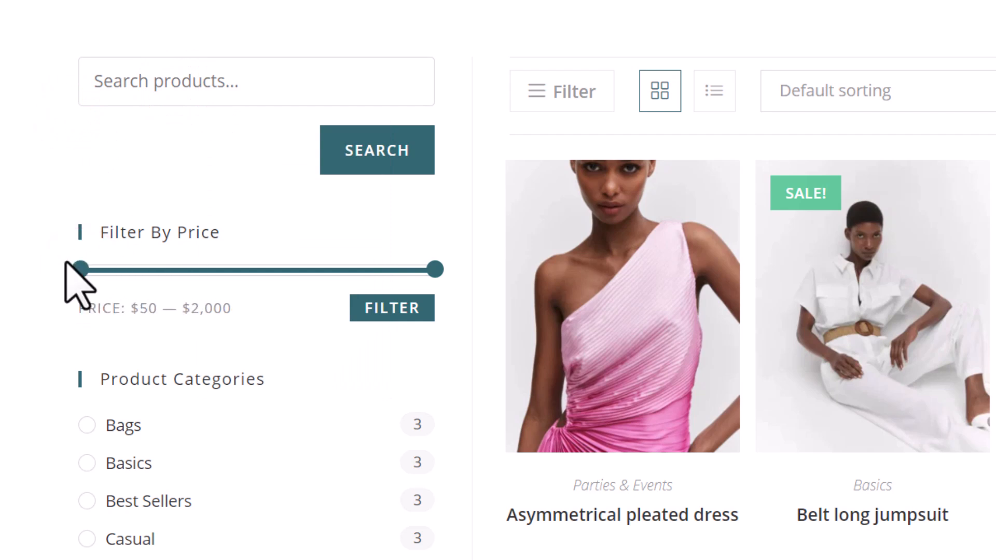
pyautogui.scroll(-5, 66, 263)
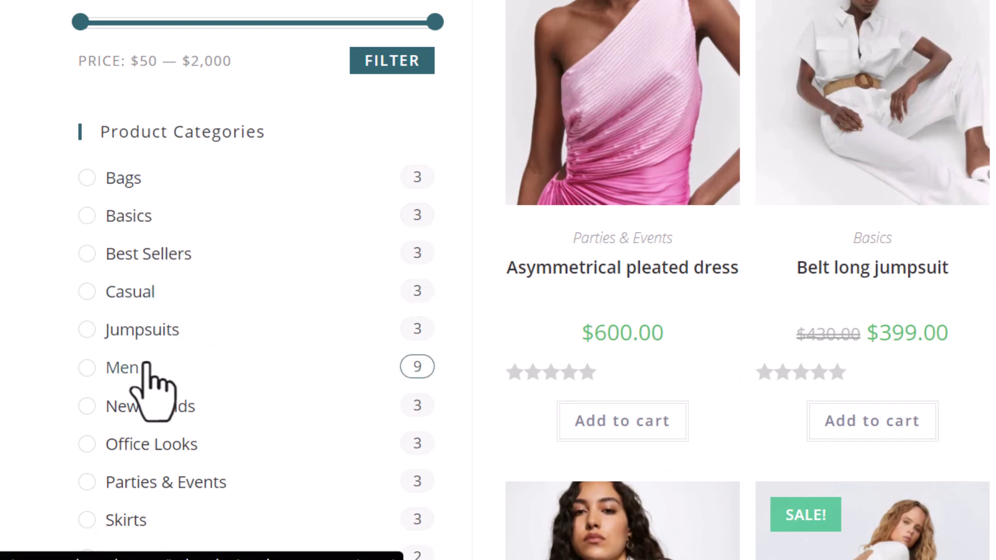
# Step: Examine the Recently Viewed Products list on the Shop page
pyautogui.scroll(-10, 147, 365)
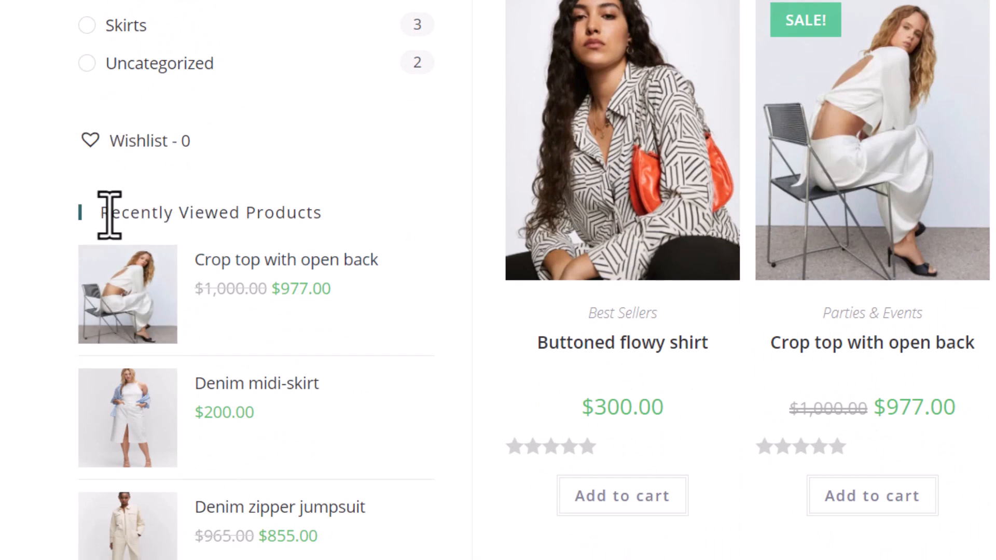
pyautogui.moveTo(105, 213); pyautogui.dragTo(266, 223)
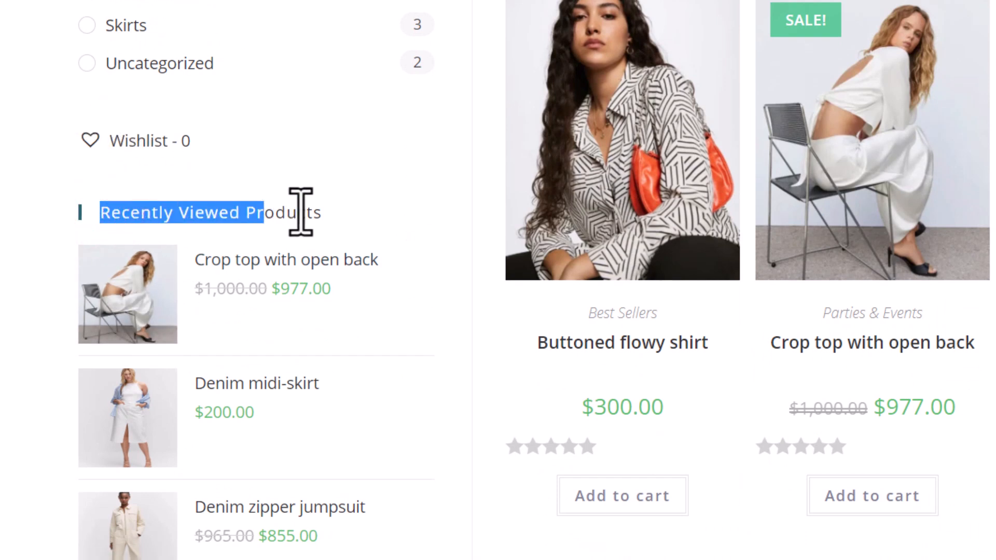
pyautogui.scroll(-5, 300, 211)
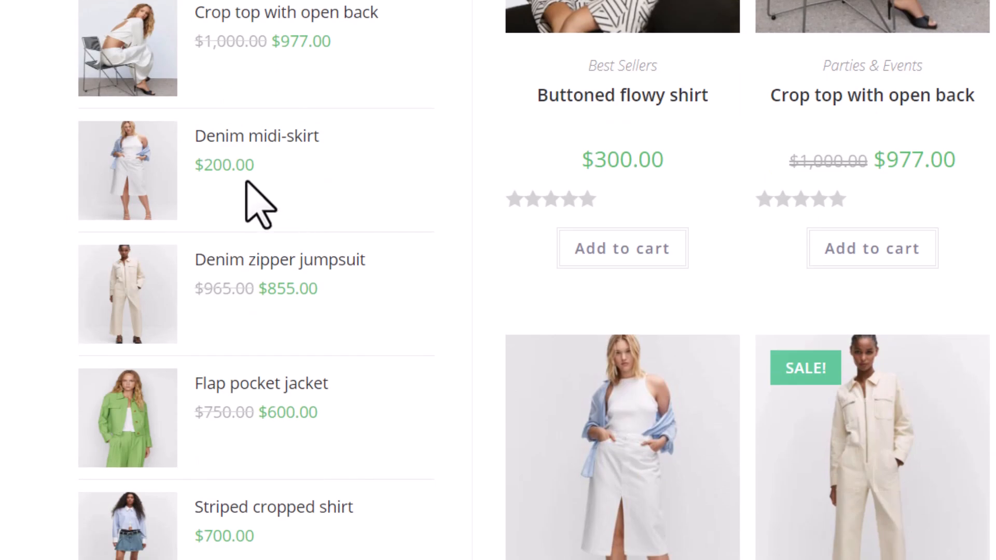
pyautogui.scroll(-5, 249, 378)
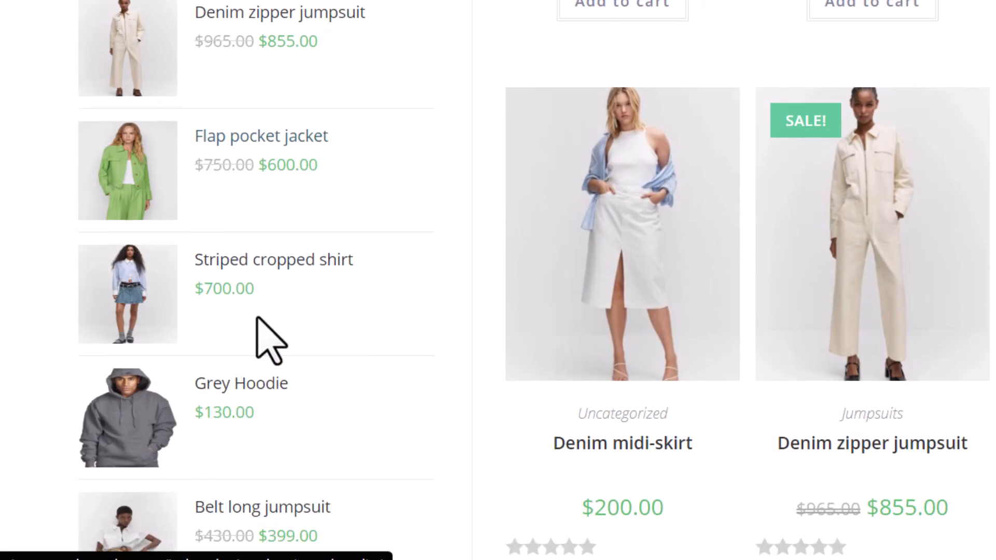
pyautogui.scroll(-5, 242, 293)
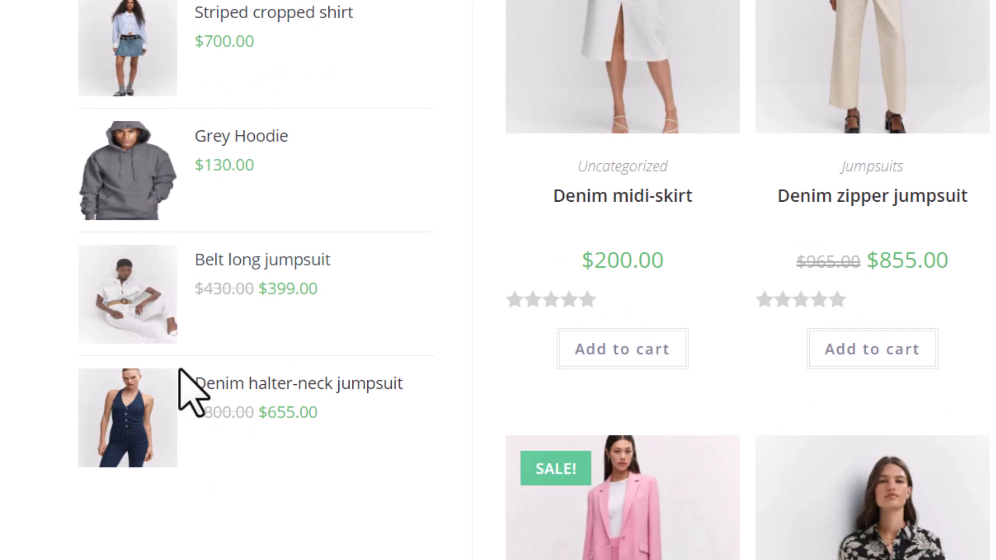
# Step: Open the quick view of the Floral-print jumpsuit with tie and show its next product image
pyautogui.scroll(8, 489, 318)
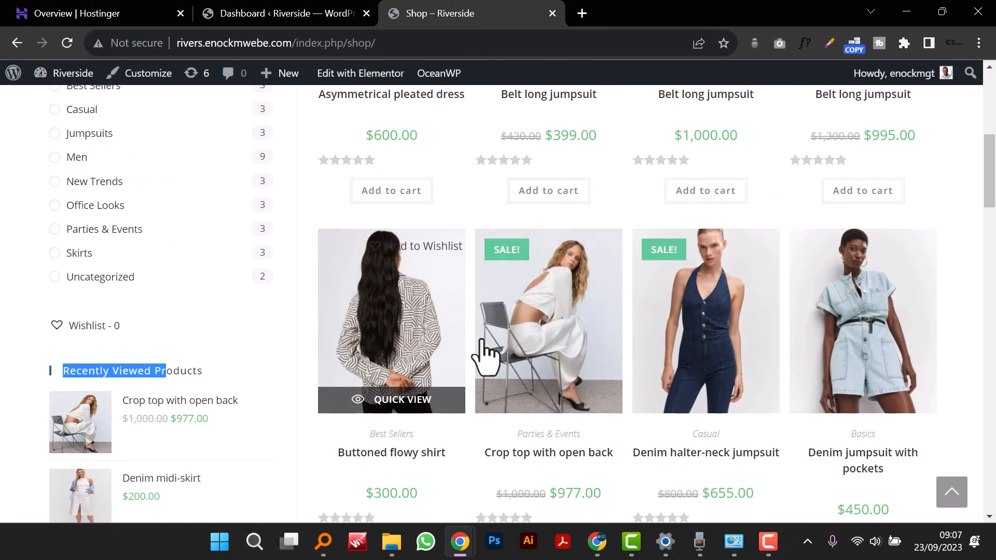
pyautogui.scroll(-15, 818, 376)
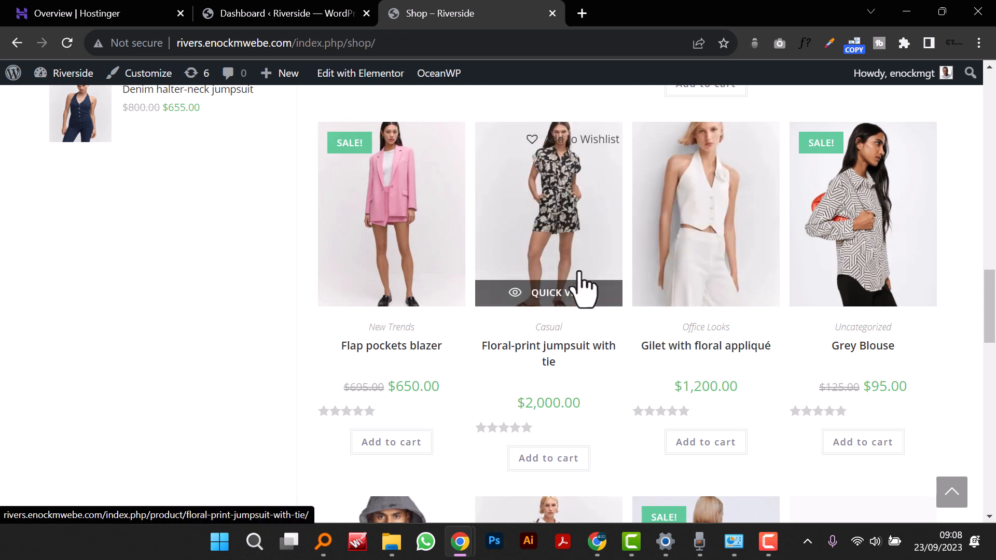
pyautogui.click(560, 293)
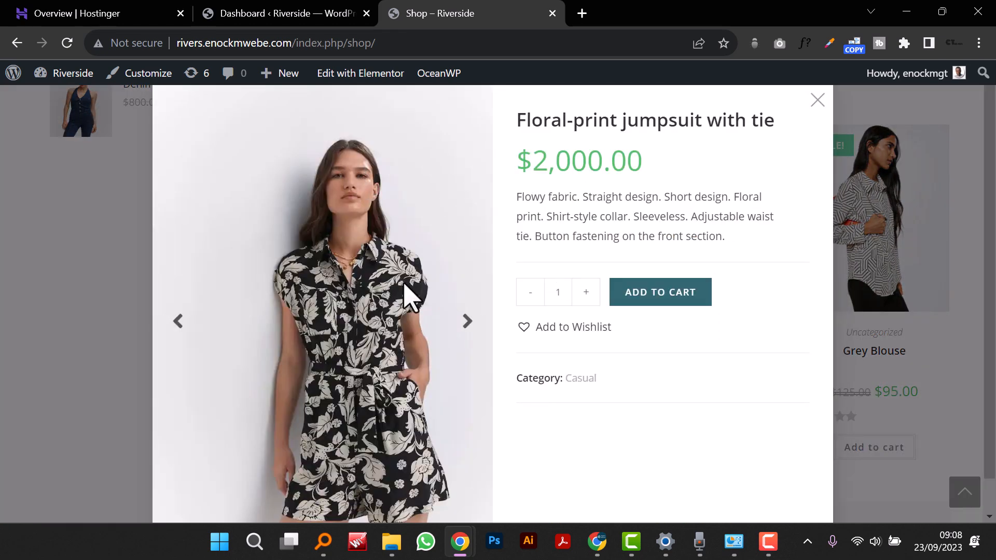
pyautogui.click(466, 322)
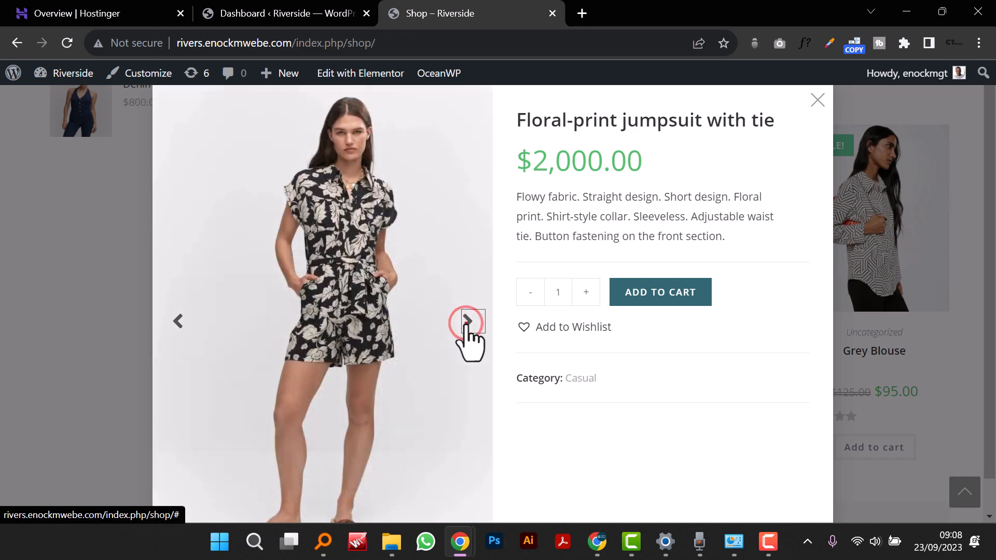
# Step: Browse the remaining images of the Floral-print jumpsuit with tie, add it to the cart, and dismiss the cart preview
pyautogui.click(466, 323)
pyautogui.click(466, 323)
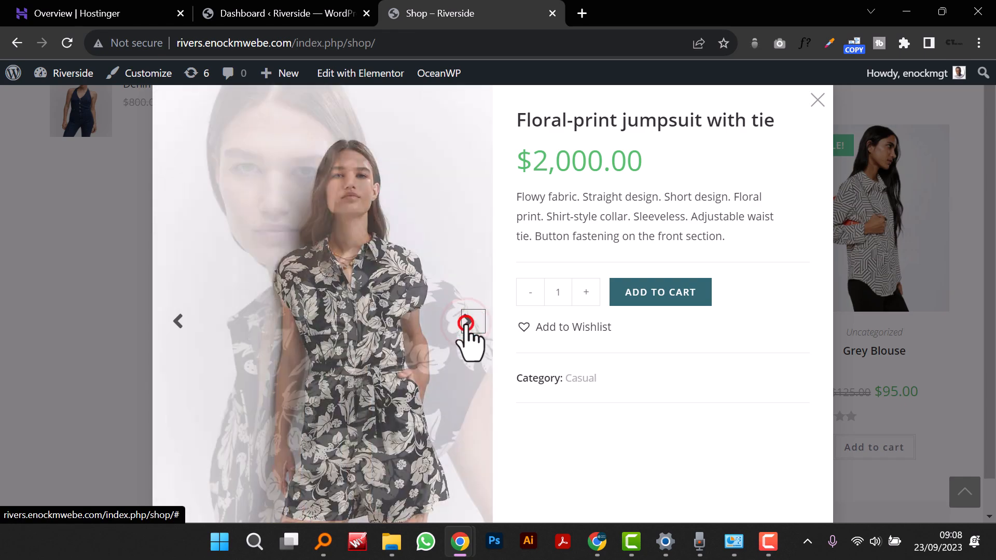
pyautogui.click(466, 323)
pyautogui.click(677, 293)
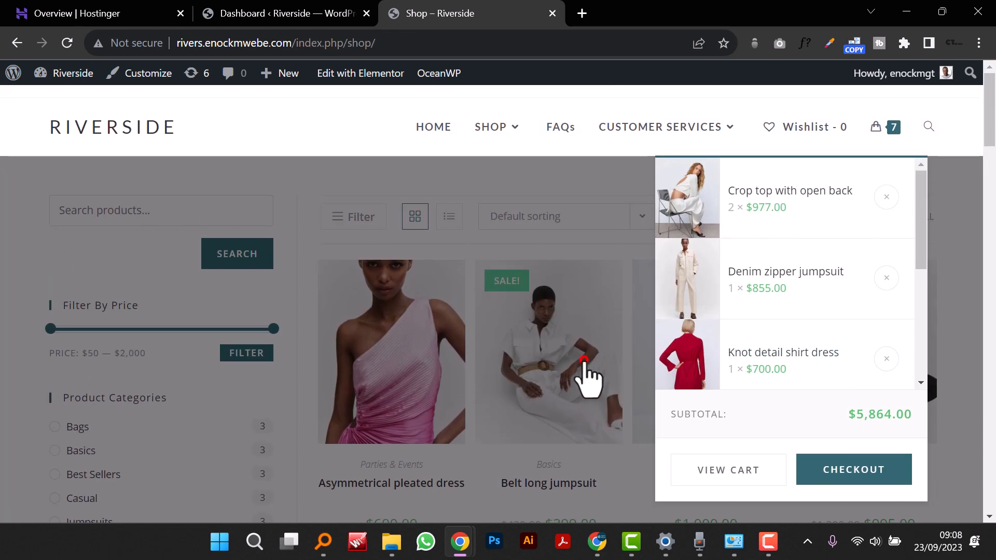
pyautogui.click(584, 359)
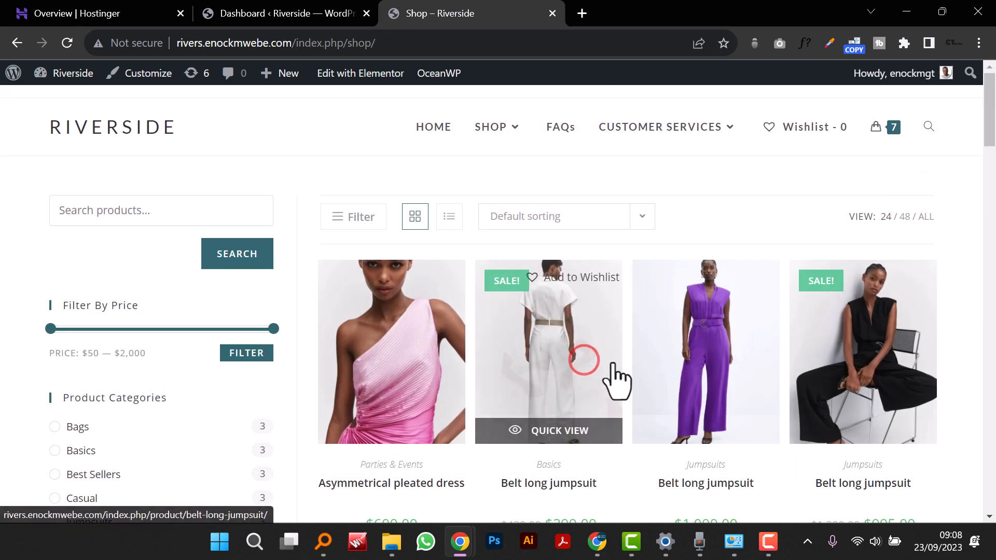
# Step: Look over the Shop page's product grid and choose a different sorting order for the products
pyautogui.scroll(-20, 617, 382)
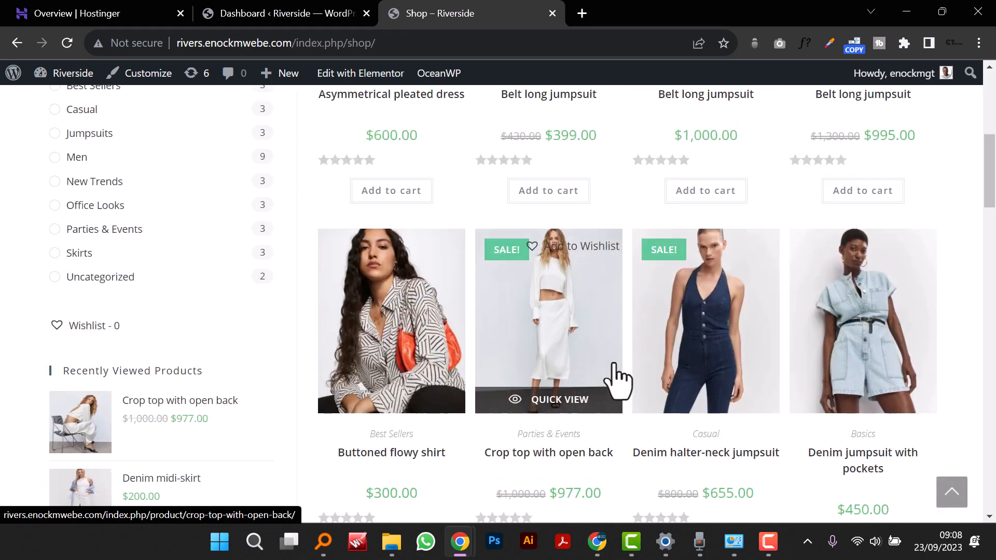
pyautogui.scroll(20, 617, 381)
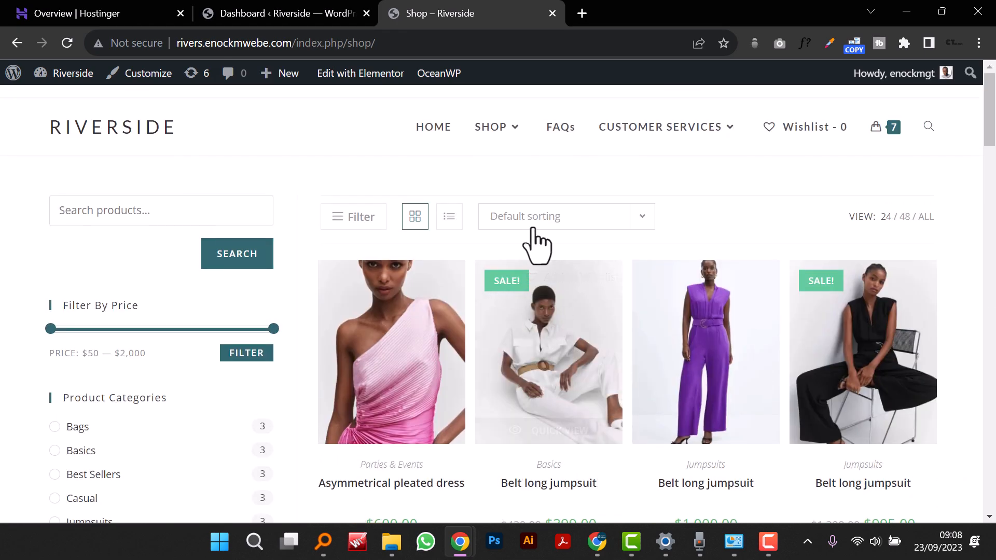
pyautogui.click(536, 220)
pyautogui.click(538, 283)
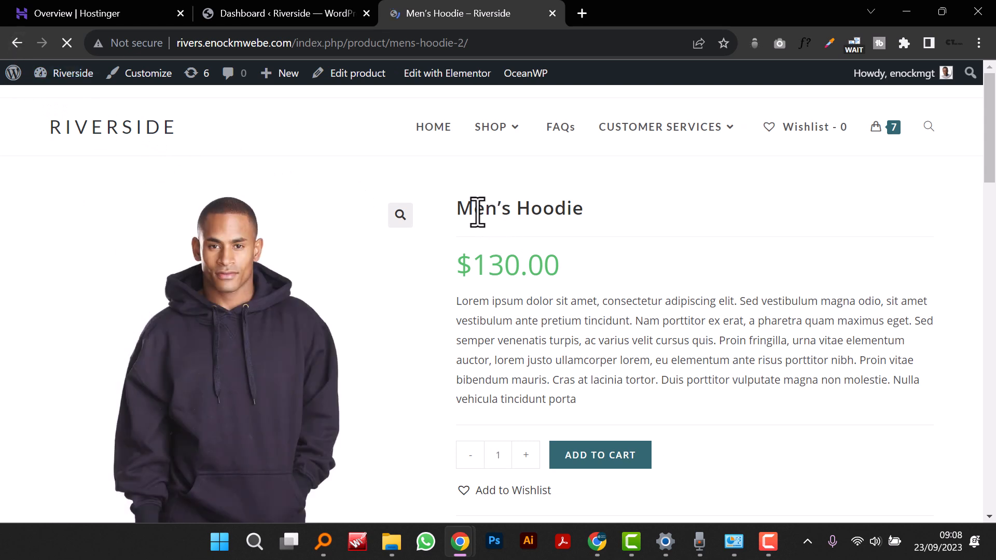
# Step: Examine the Men's Hoodie's name and price on its product page, and add one hoodie to the cart
pyautogui.moveTo(475, 209); pyautogui.dragTo(563, 210)
pyautogui.moveTo(571, 267); pyautogui.dragTo(462, 270)
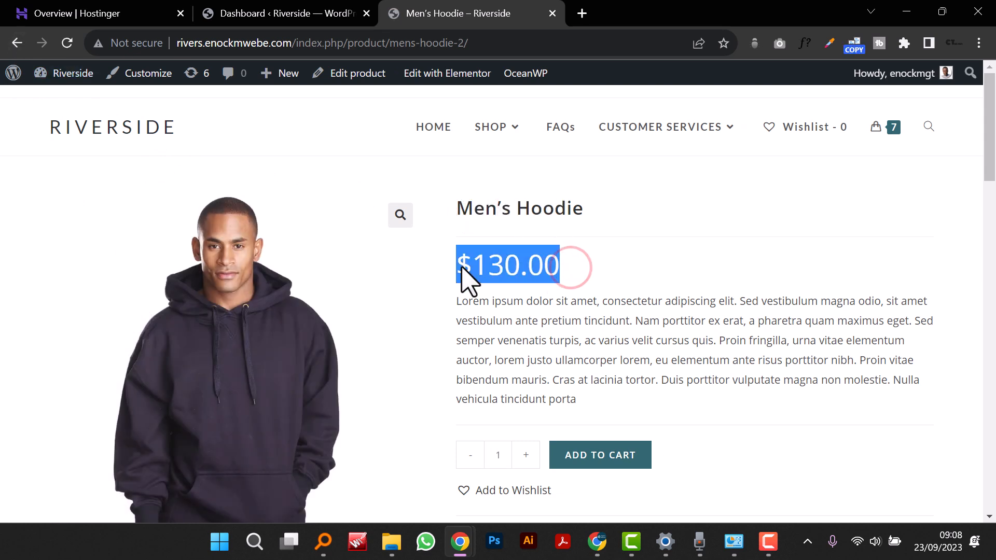
pyautogui.scroll(-3, 767, 331)
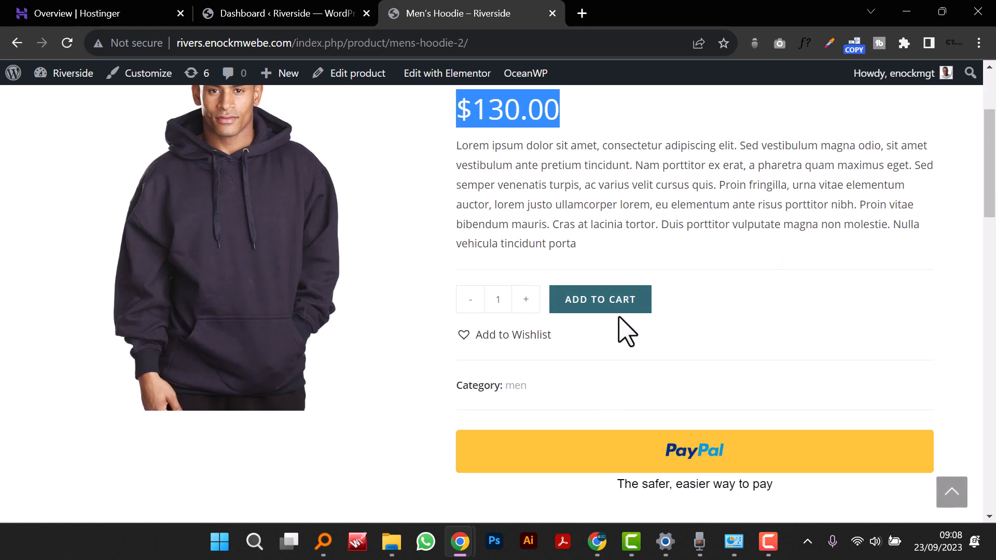
pyautogui.click(614, 294)
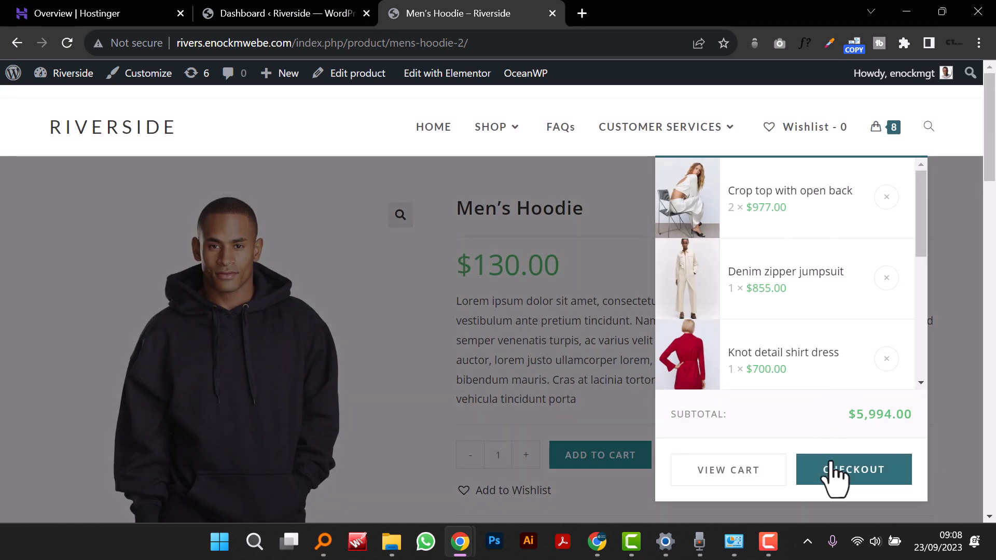
# Step: Proceed to checkout, review the prefilled billing details, and continue through Shipping to Payment Info
pyautogui.click(833, 463)
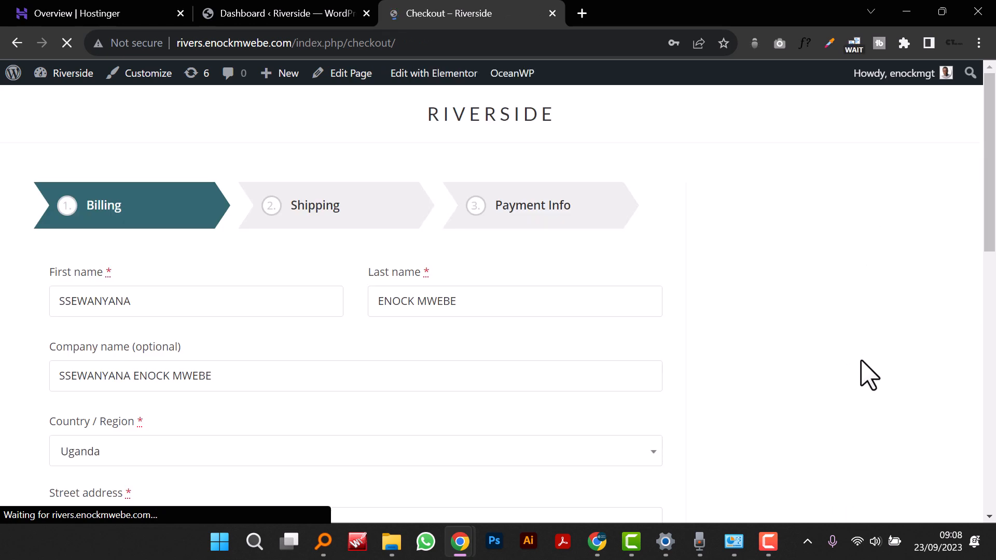
pyautogui.scroll(-5, 473, 291)
pyautogui.scroll(3, 474, 291)
pyautogui.scroll(-4, 163, 239)
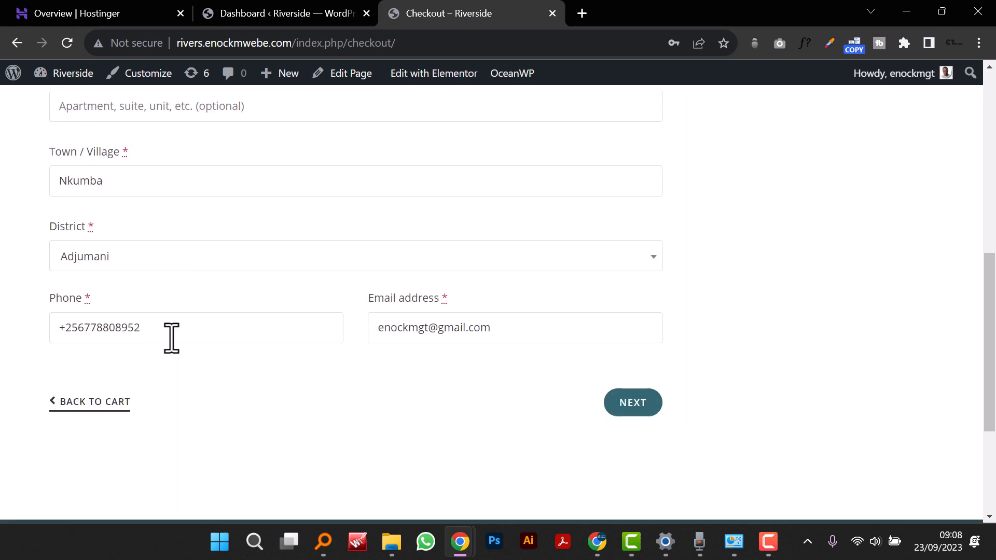
pyautogui.click(631, 403)
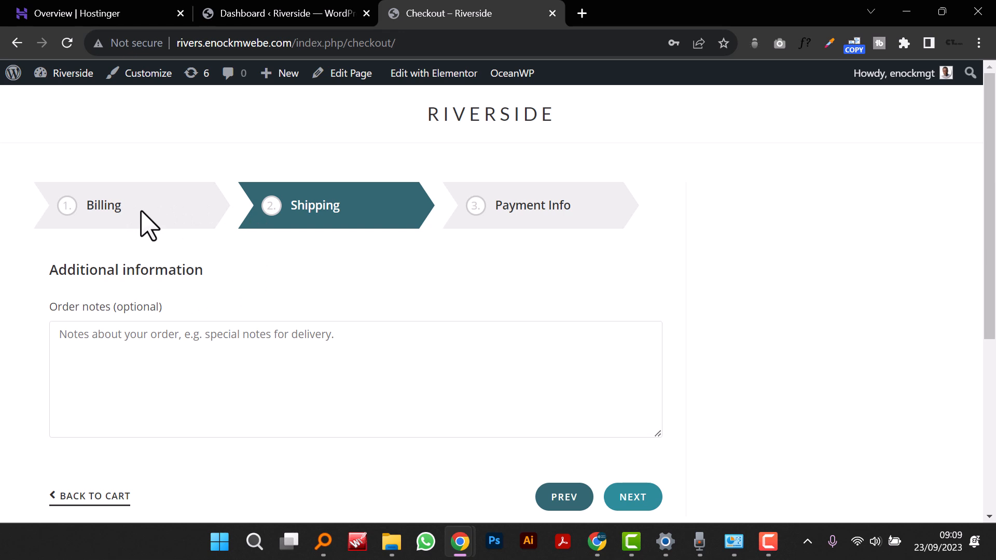
pyautogui.click(629, 498)
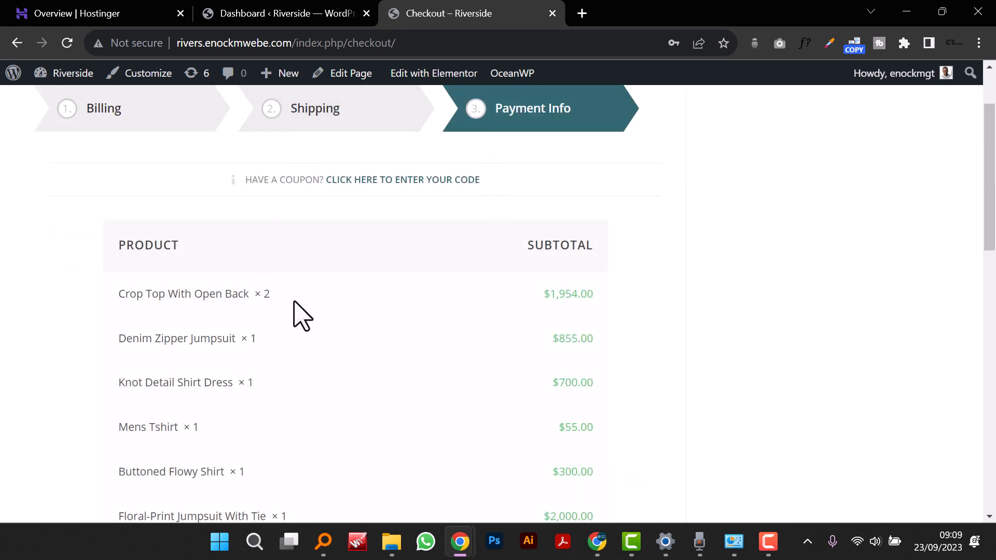
# Step: Review the order summary, compare the PayPal and Cash on delivery options, and place the order with Cash on delivery
pyautogui.scroll(-3, 299, 318)
pyautogui.scroll(-6, 238, 305)
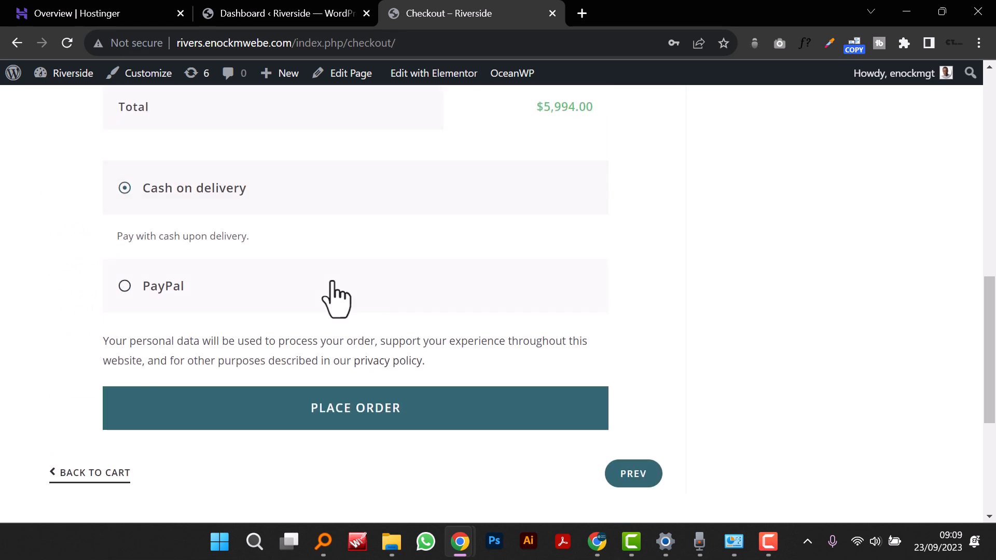
pyautogui.click(145, 286)
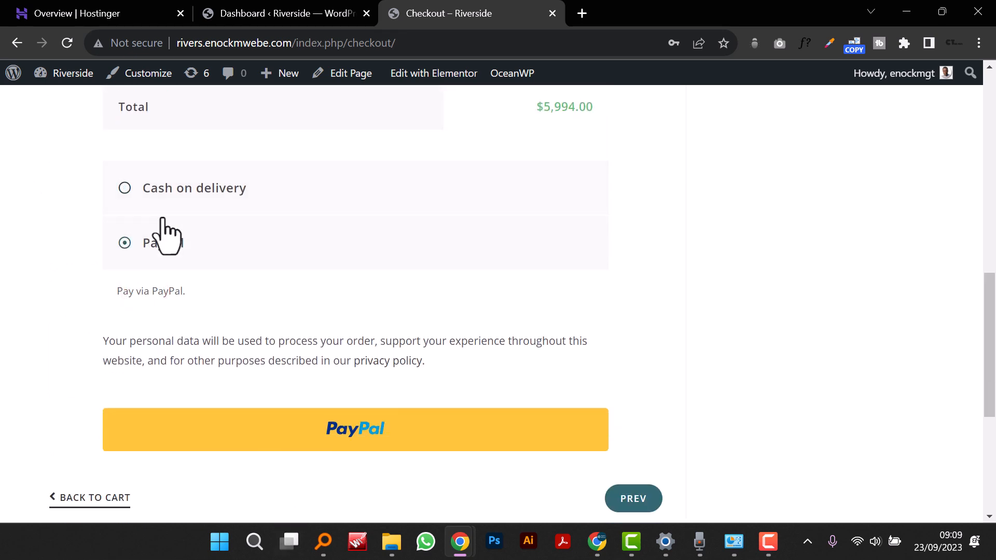
pyautogui.click(144, 188)
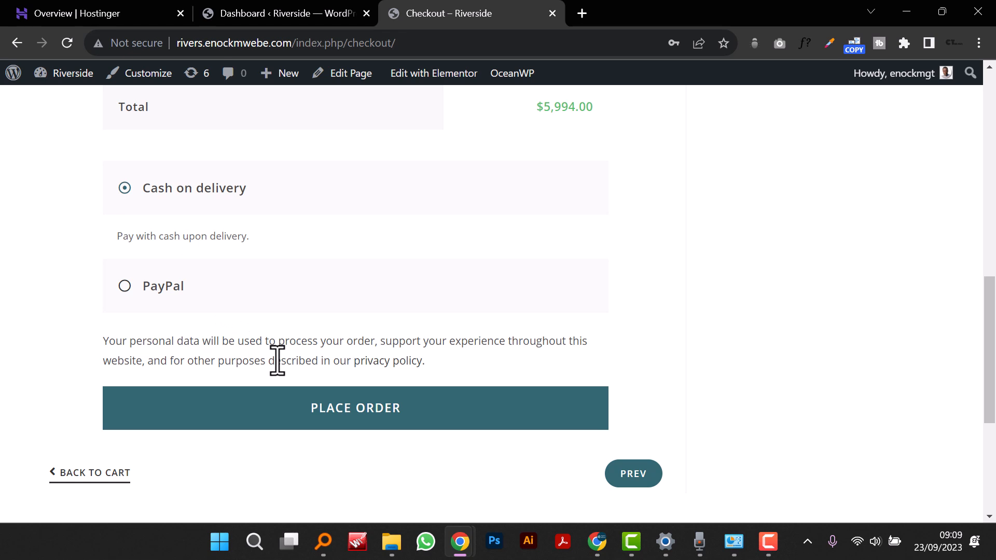
pyautogui.click(294, 410)
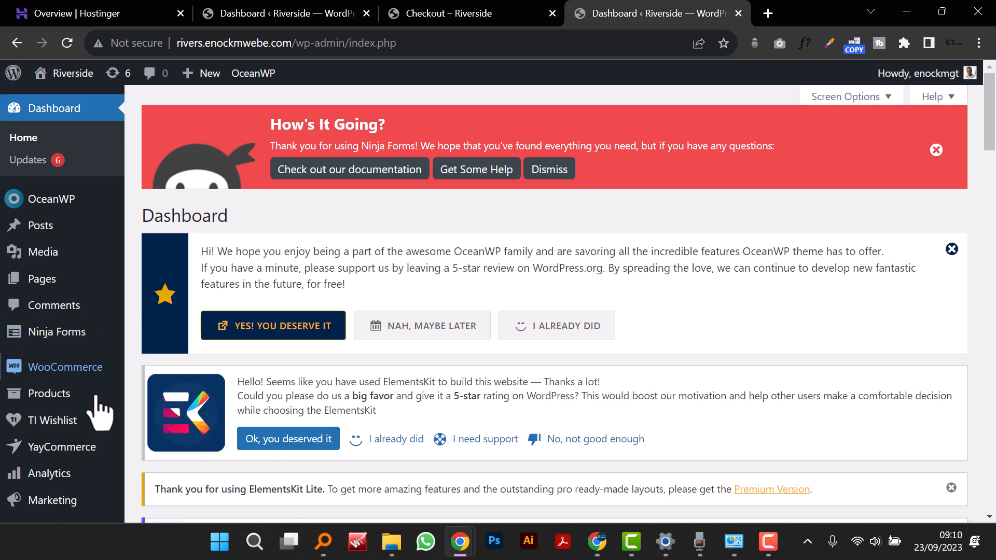
# Step: Open the WooCommerce orders list in the WordPress dashboard and open the newest order, which is in Processing status
pyautogui.moveTo(76, 368)
pyautogui.click(163, 374)
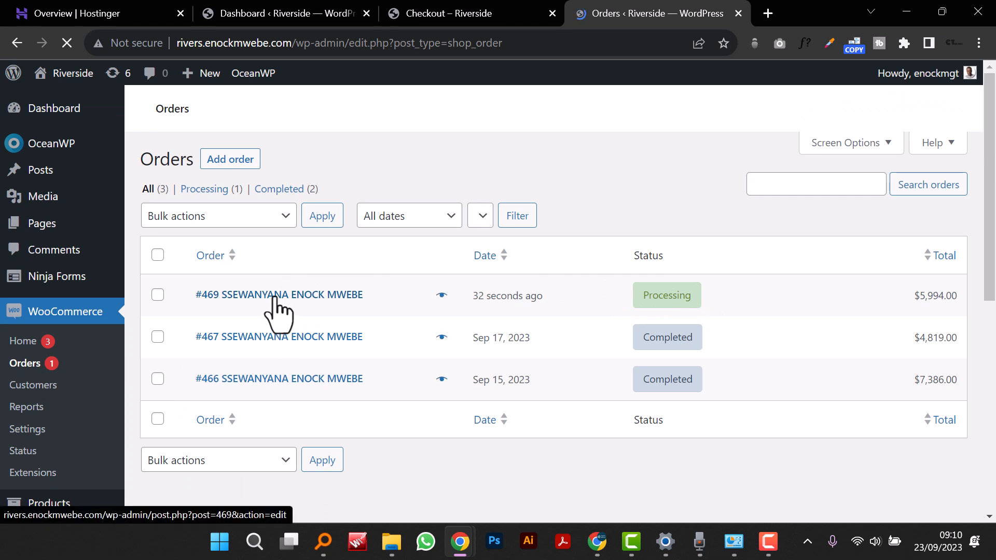
pyautogui.scroll(-5, 267, 410)
pyautogui.click(280, 245)
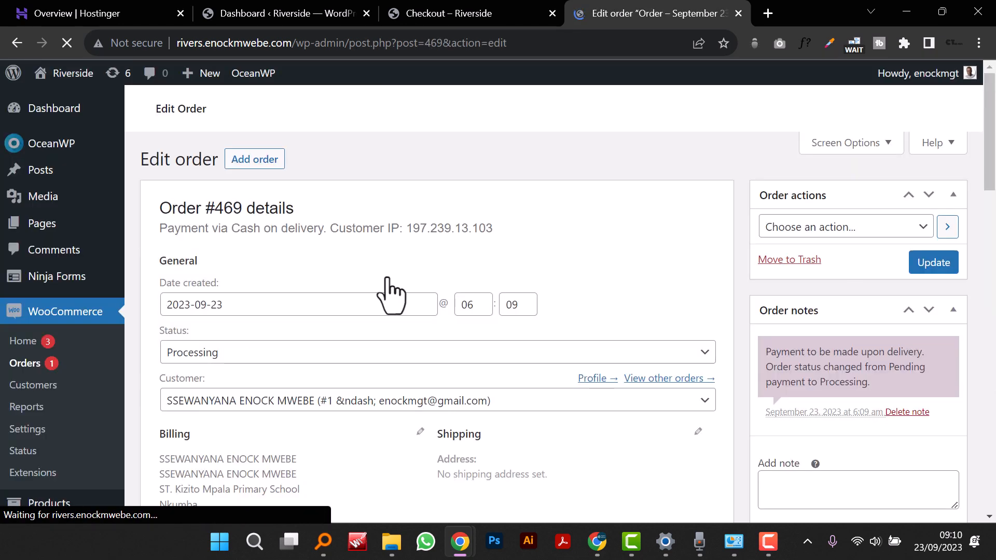
# Step: Set the newest order's status to Completed, look over its items, and save the order
pyautogui.scroll(-5, 403, 305)
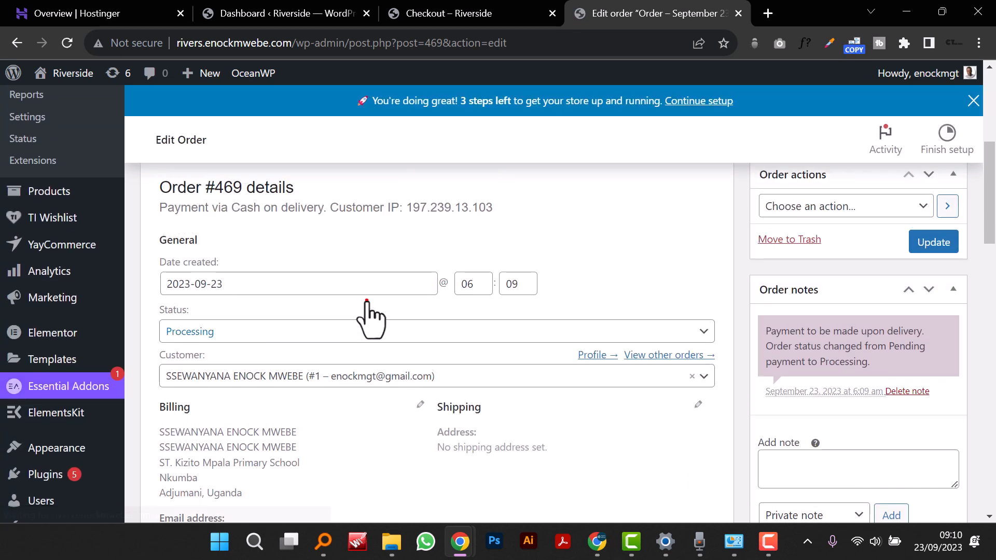
pyautogui.scroll(-2, 456, 352)
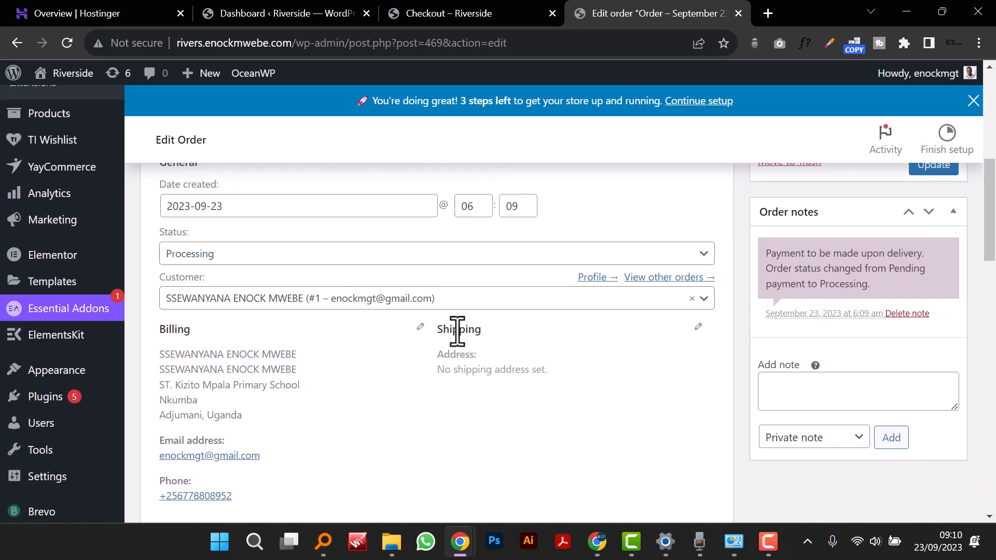
pyautogui.click(378, 255)
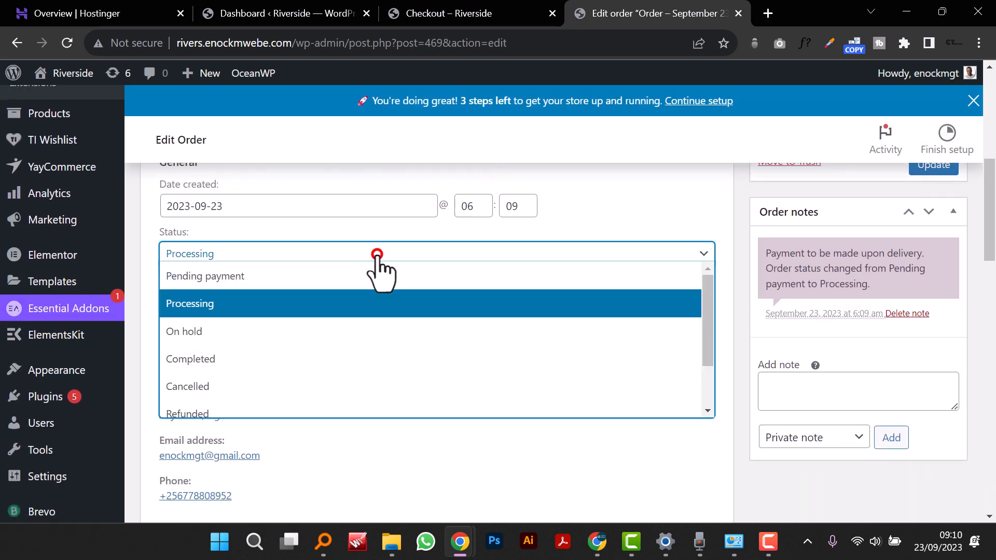
pyautogui.click(302, 359)
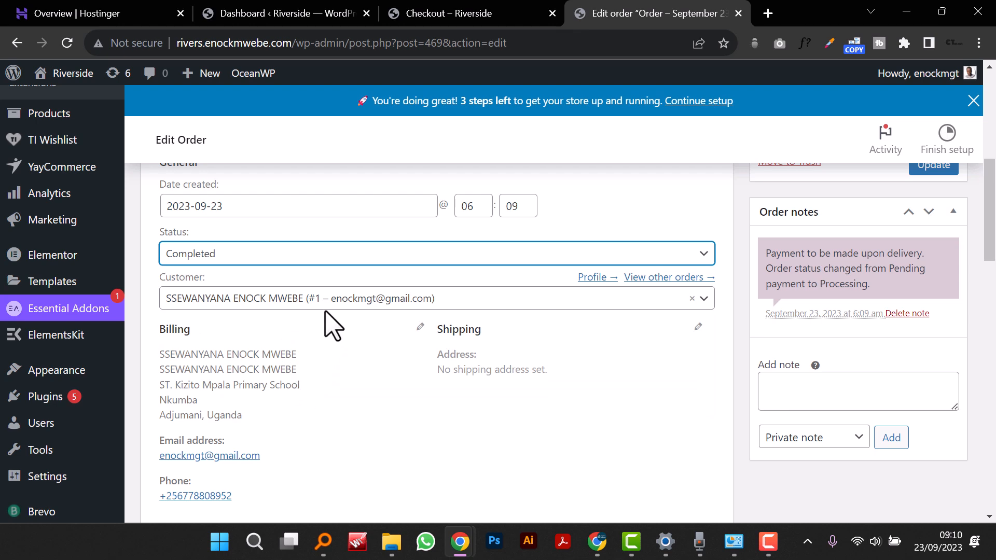
pyautogui.scroll(-10, 331, 327)
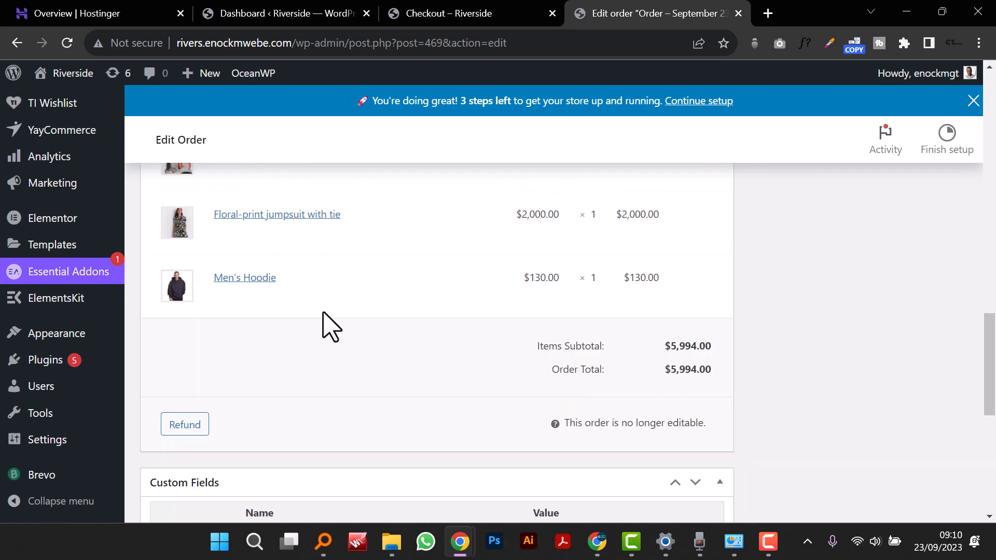
pyautogui.scroll(12, 331, 326)
pyautogui.click(930, 244)
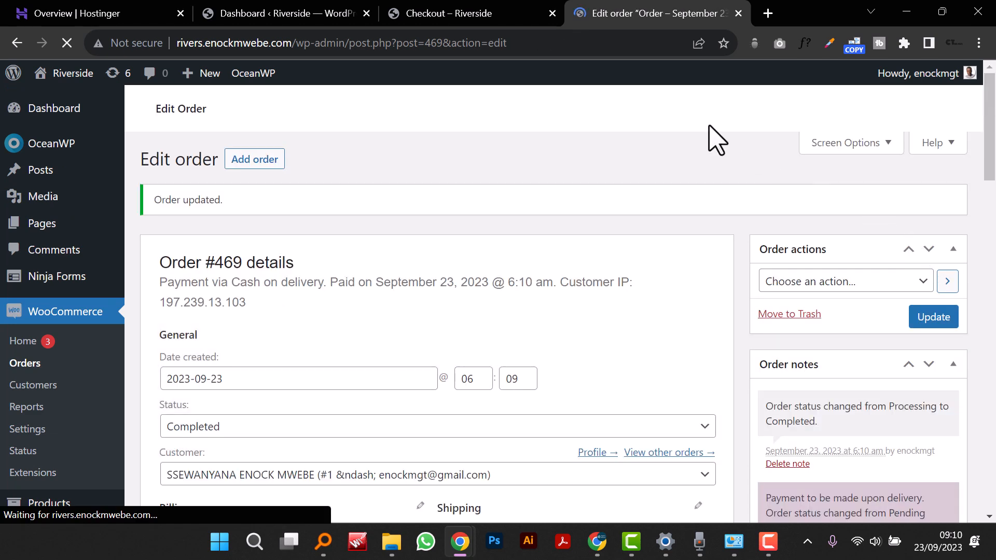
# Step: Return to the store's home page from the order confirmation and check the cart contents
pyautogui.click(506, 12)
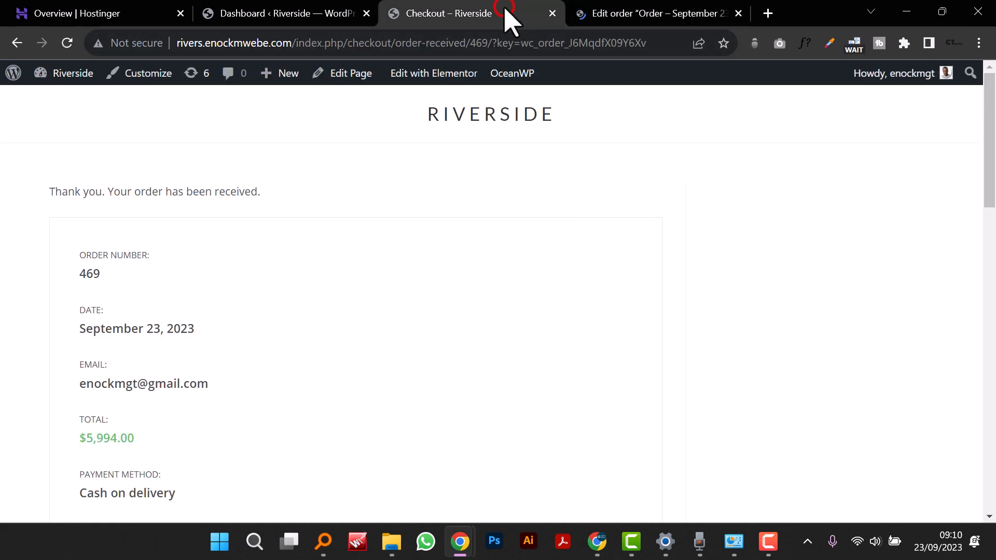
pyautogui.click(493, 125)
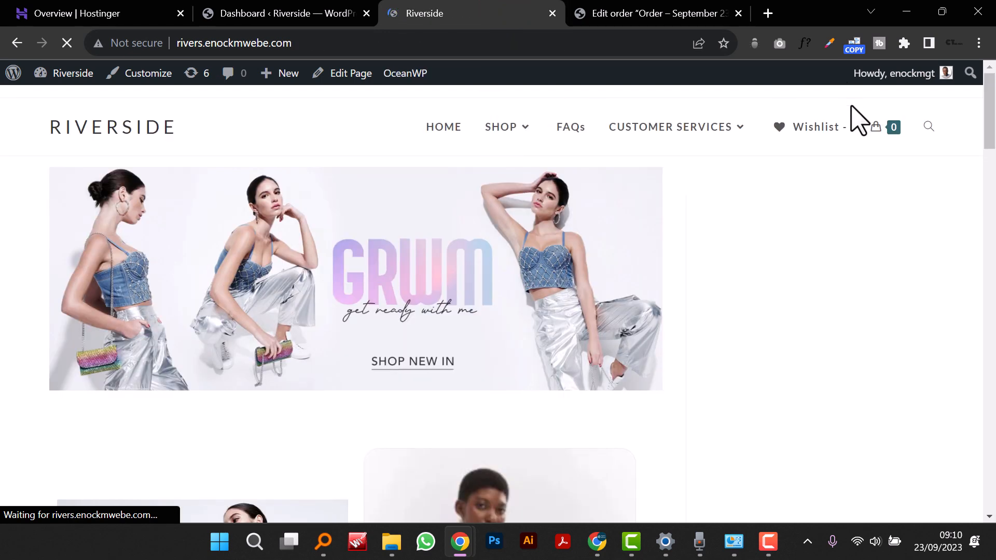
pyautogui.moveTo(879, 131)
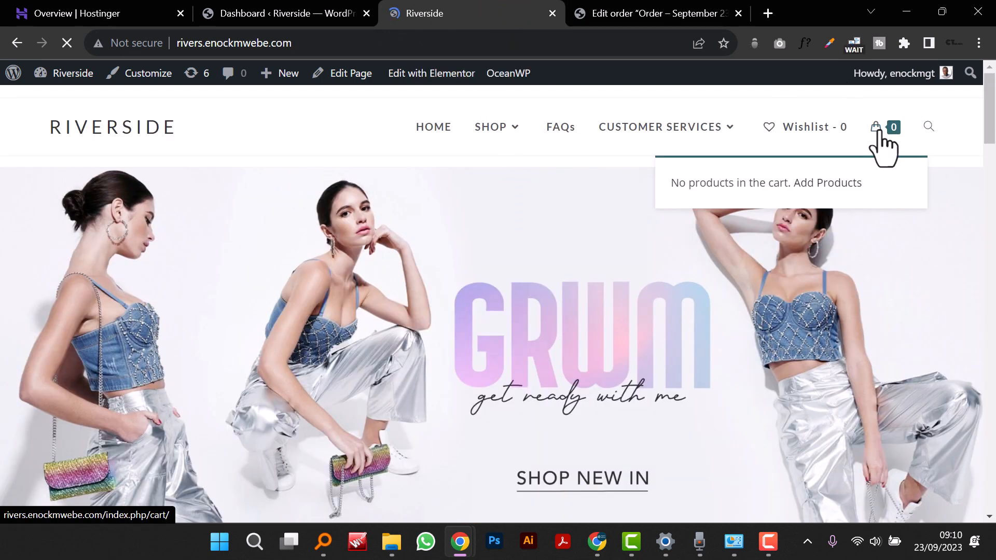
# Step: Open the customer's Orders page under Customer Services and examine the newest order's items, payment method and billing address
pyautogui.click(724, 131)
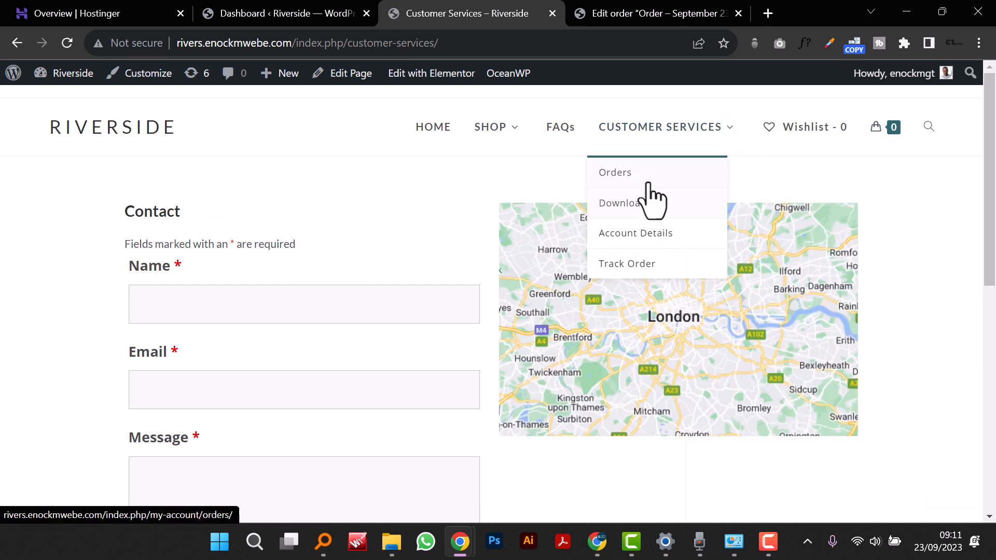
pyautogui.click(648, 175)
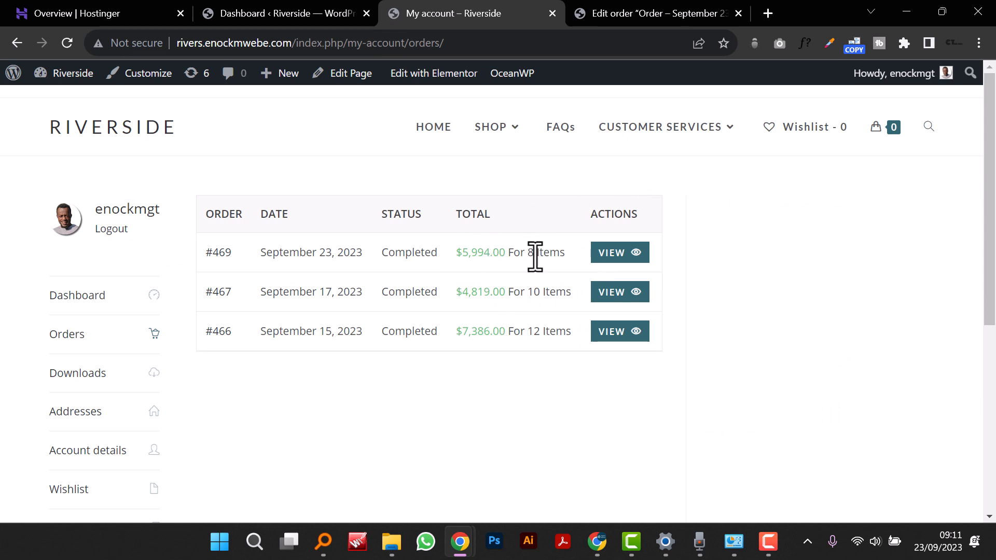
pyautogui.click(625, 252)
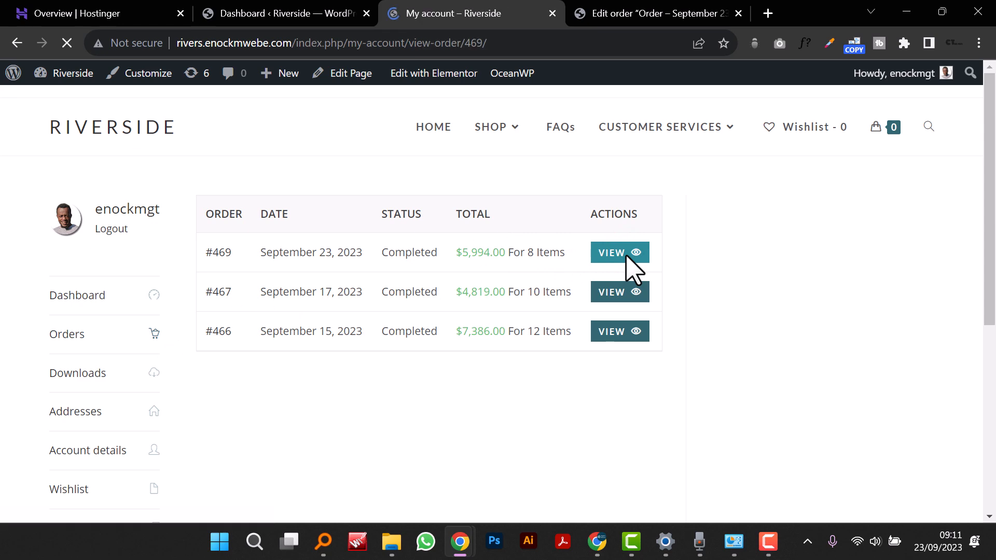
pyautogui.scroll(-3, 397, 365)
pyautogui.scroll(-3, 397, 365)
pyautogui.scroll(5, 388, 366)
pyautogui.scroll(-6, 311, 322)
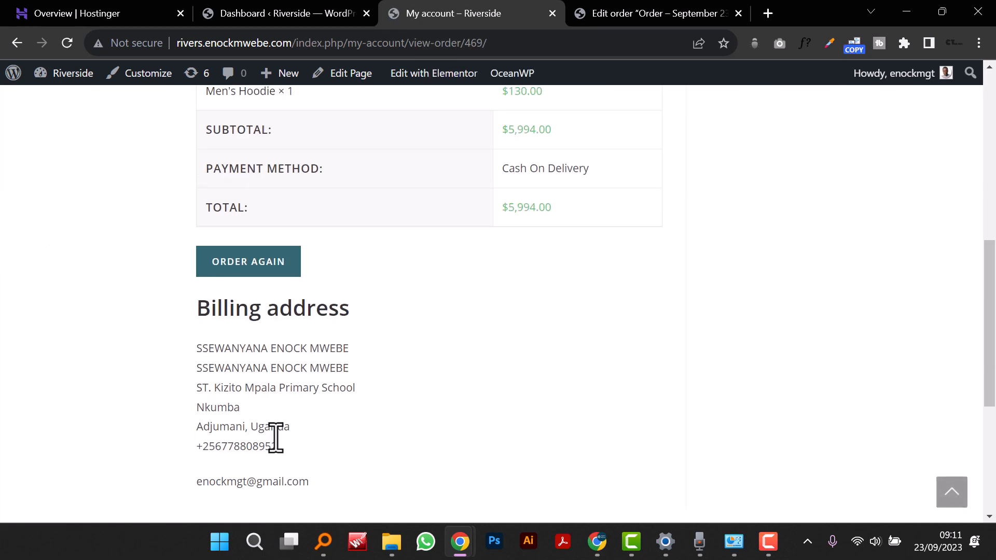
pyautogui.scroll(-6, 280, 441)
pyautogui.scroll(8, 288, 348)
pyautogui.scroll(6, 290, 352)
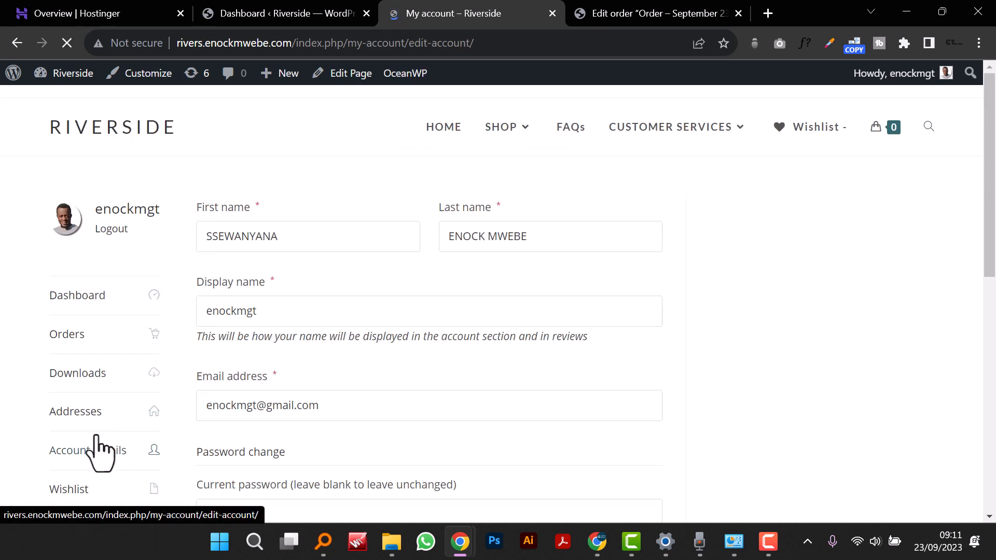
# Step: View the Wishlist page from the account area and open the FAQs page
pyautogui.scroll(-3, 96, 431)
pyautogui.click(99, 333)
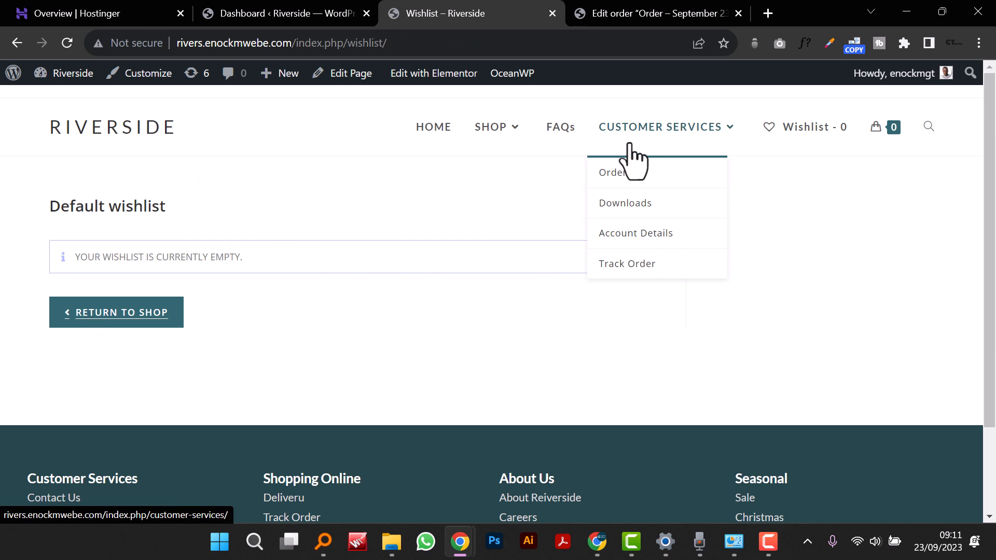
pyautogui.click(553, 136)
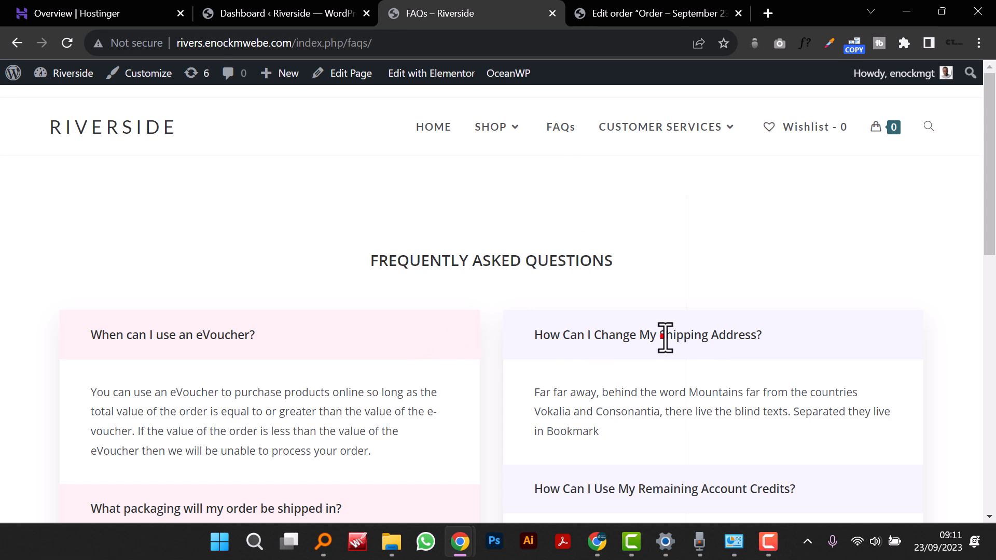
# Step: Read through the FAQs on shipping address changes and order packaging
pyautogui.moveTo(664, 336); pyautogui.dragTo(777, 351)
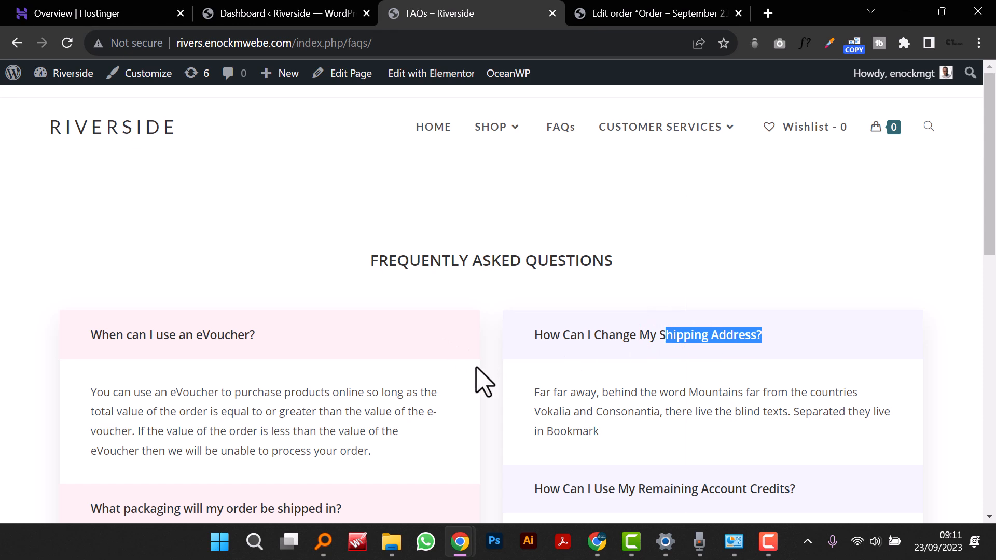
pyautogui.scroll(-1, 482, 381)
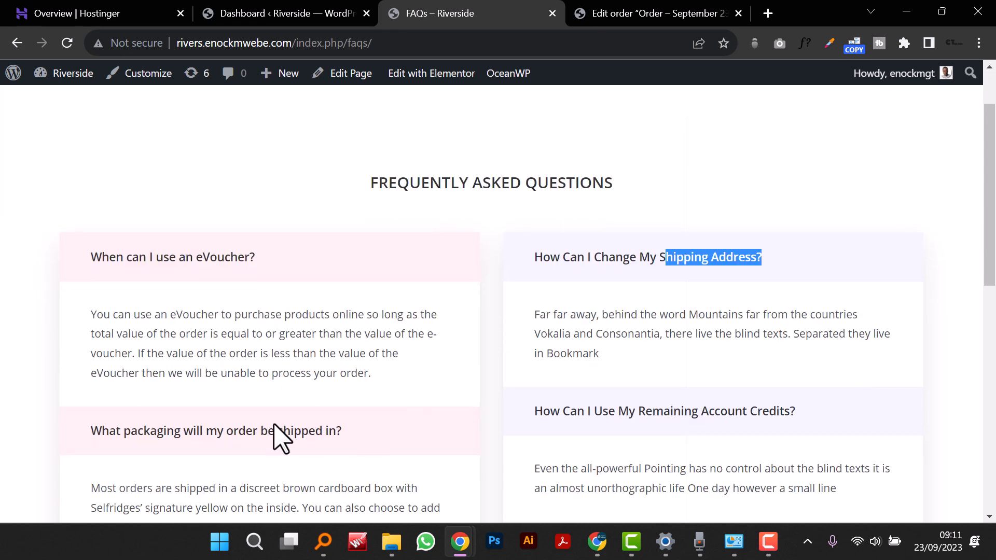
pyautogui.moveTo(195, 433); pyautogui.dragTo(272, 422)
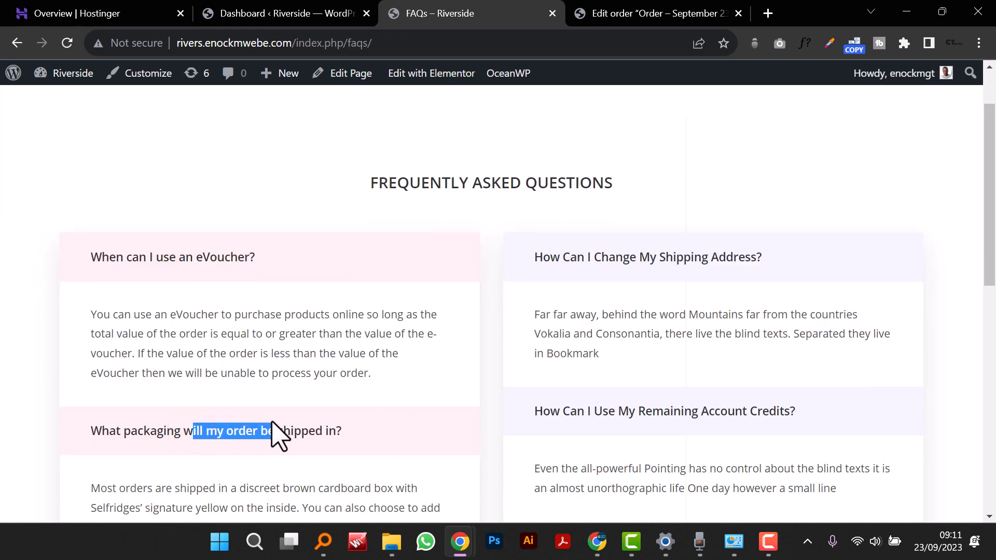
pyautogui.scroll(1, 273, 422)
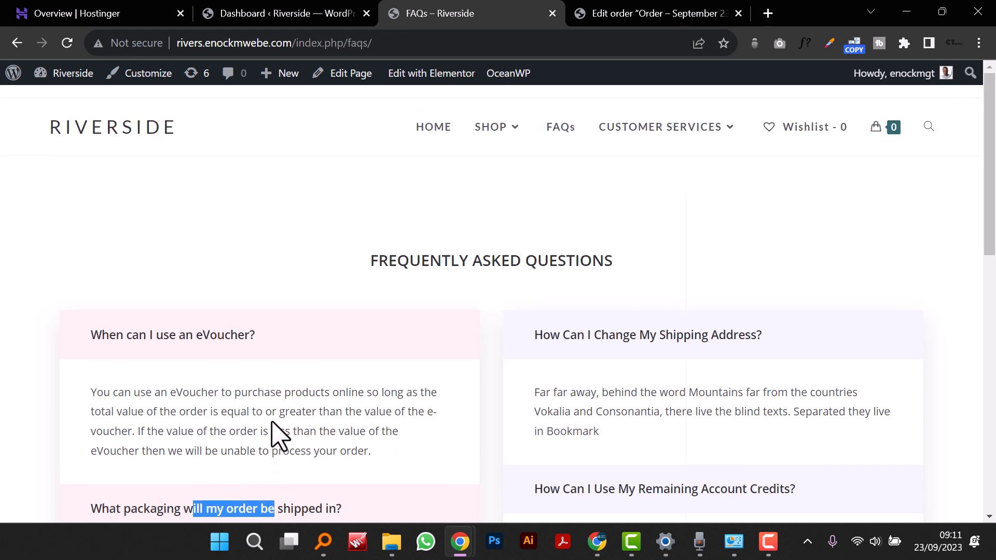
# Step: Open the Customer Services page and look over its contact form and location map
pyautogui.moveTo(653, 108)
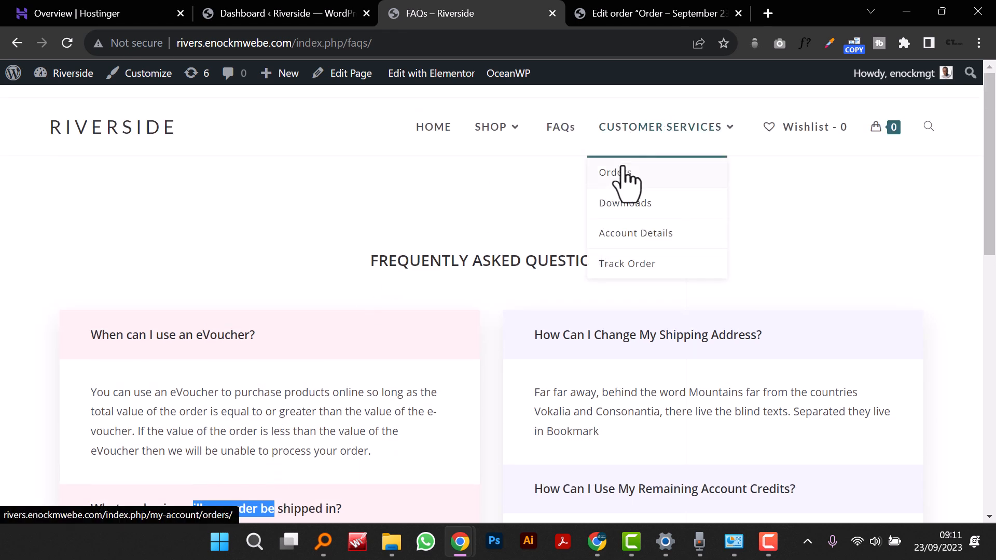
pyautogui.click(646, 125)
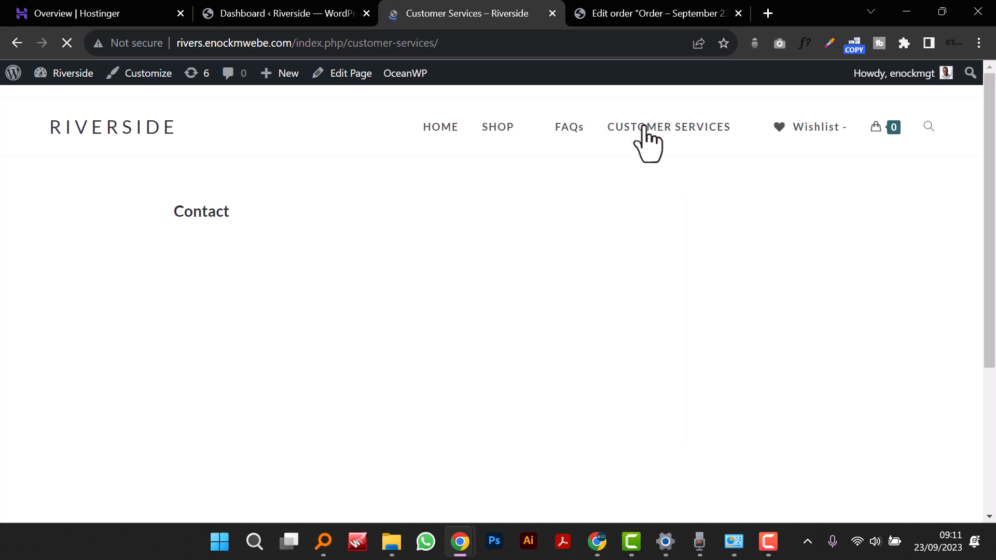
pyautogui.click(348, 301)
pyautogui.scroll(-5, 280, 446)
pyautogui.scroll(5, 314, 294)
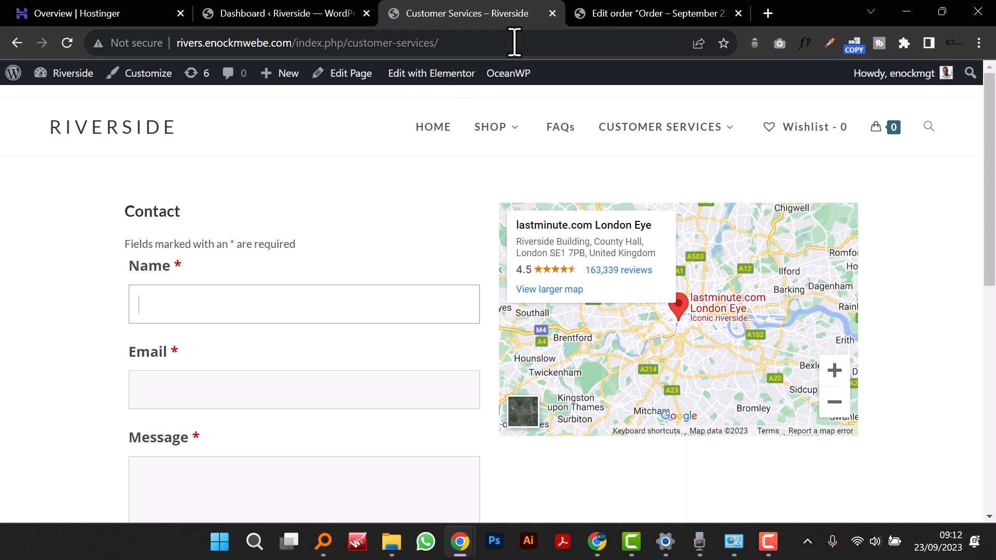
# Step: Search the web for "local wp" in the browser tab holding the WooCommerce order editor
pyautogui.click(618, 11)
pyautogui.click(565, 45)
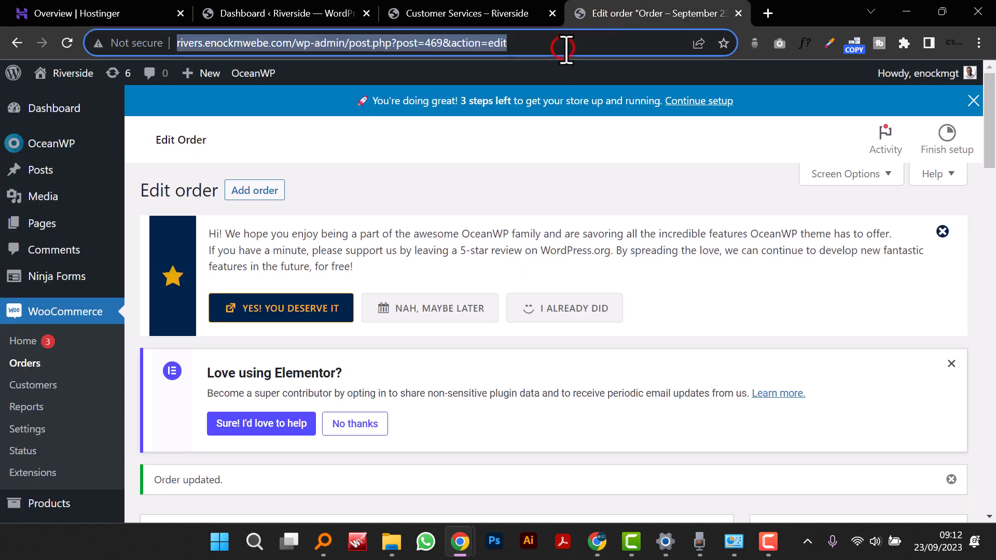
pyautogui.write('local wp')
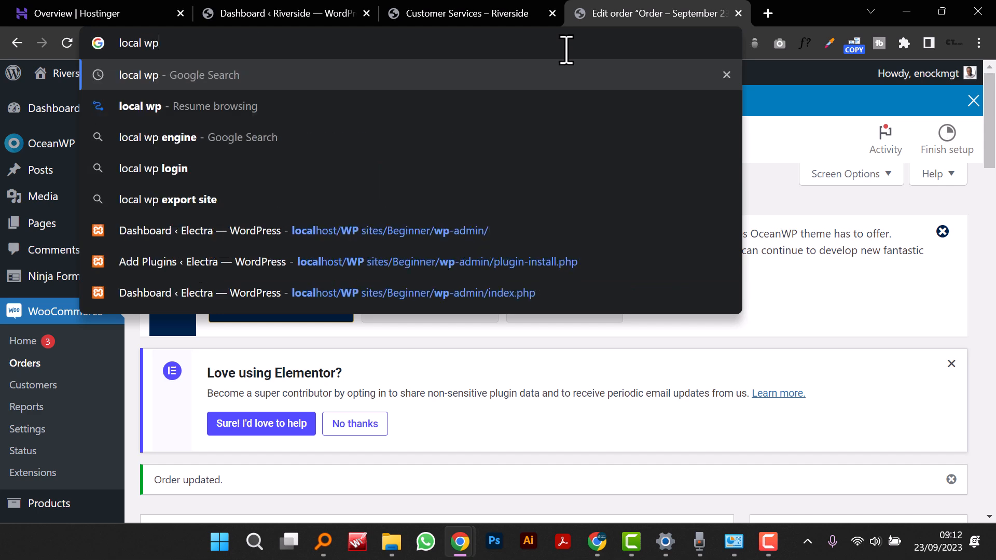
pyautogui.press('Return')
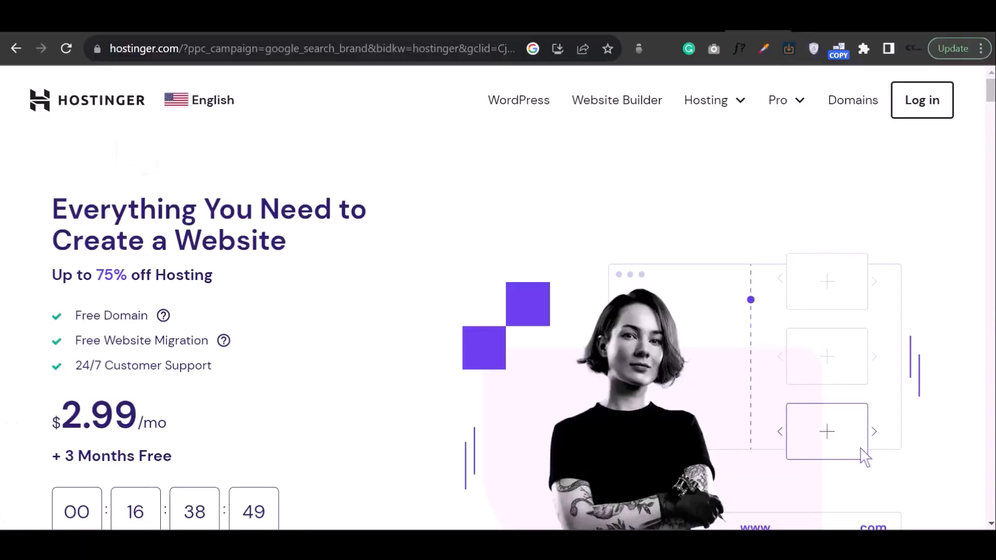
# Step: Log in to Hostinger with the first listed Google account
pyautogui.click(922, 101)
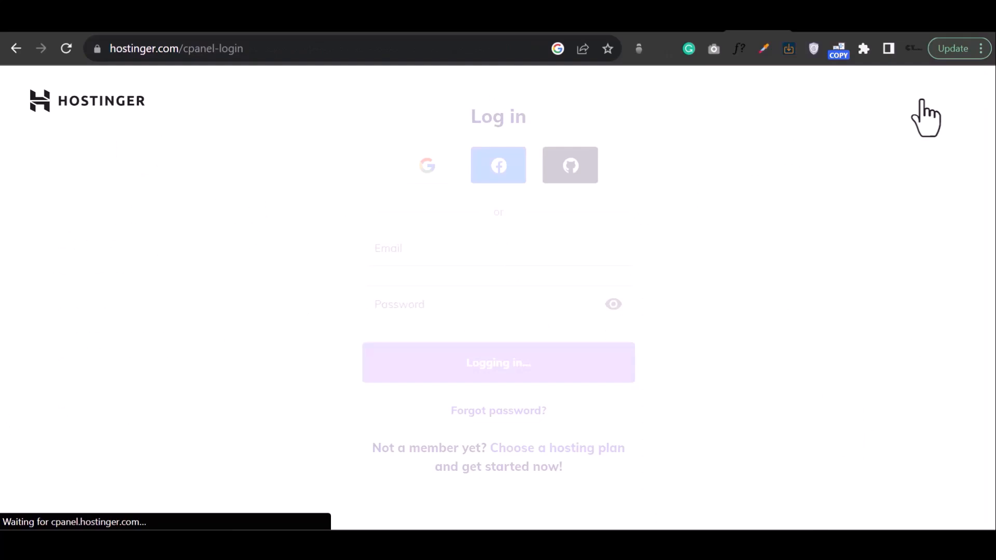
pyautogui.click(436, 169)
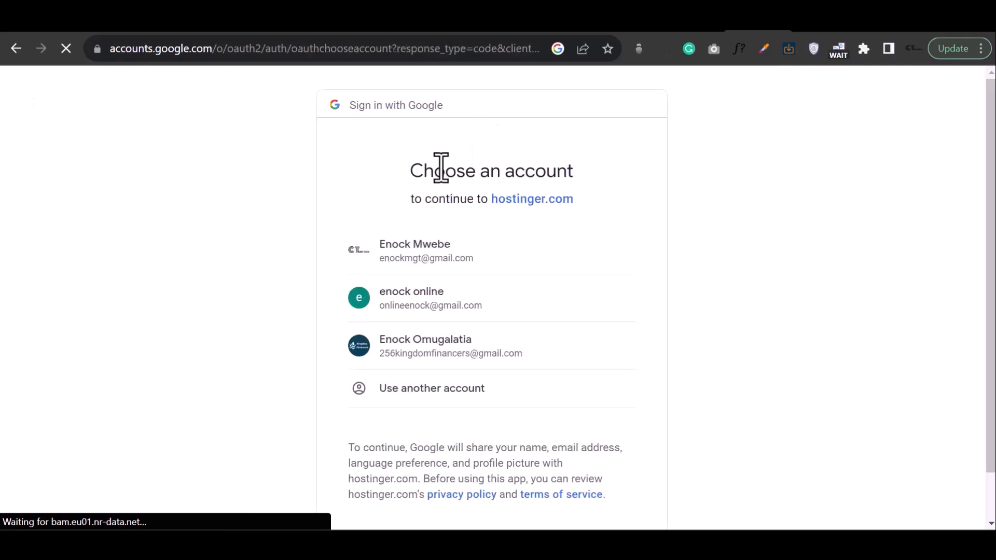
pyautogui.click(456, 254)
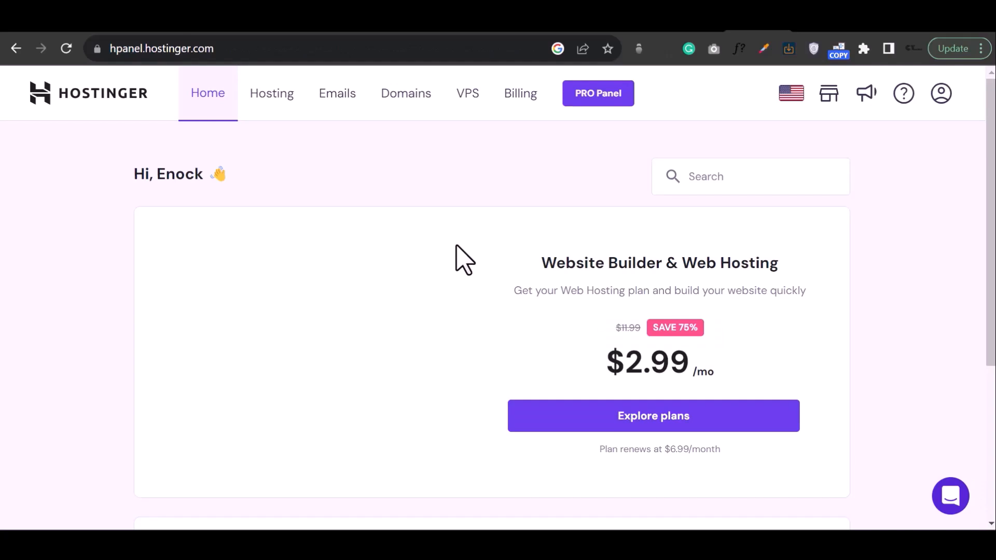
# Step: Open the Hosting section and compare the features of the Single, Premium and Business Web Hosting plans
pyautogui.click(285, 109)
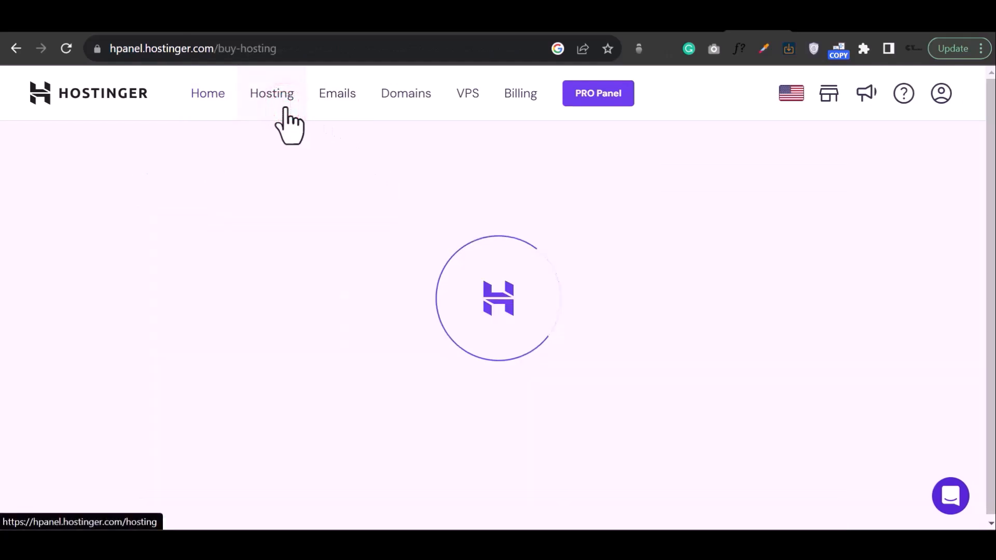
pyautogui.scroll(-4, 306, 124)
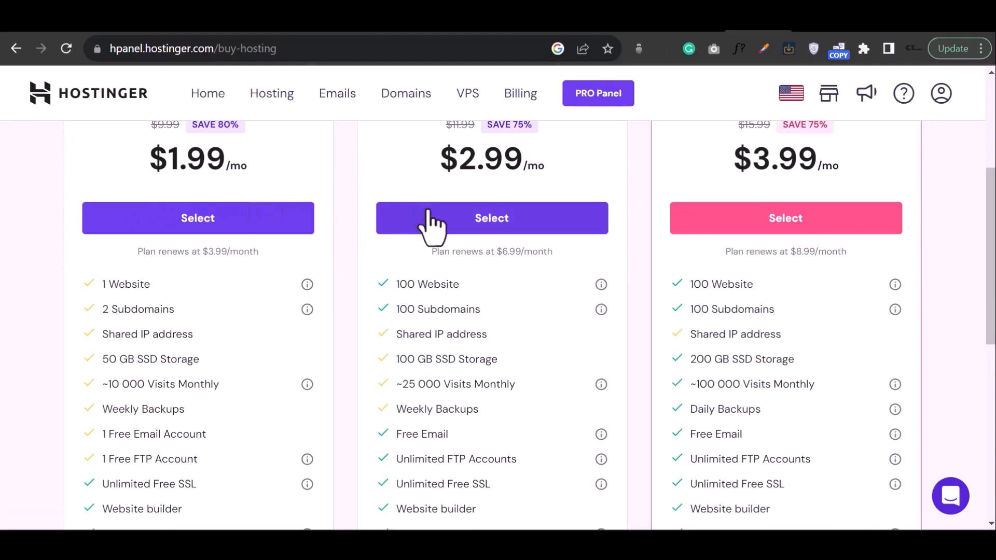
pyautogui.scroll(3, 468, 254)
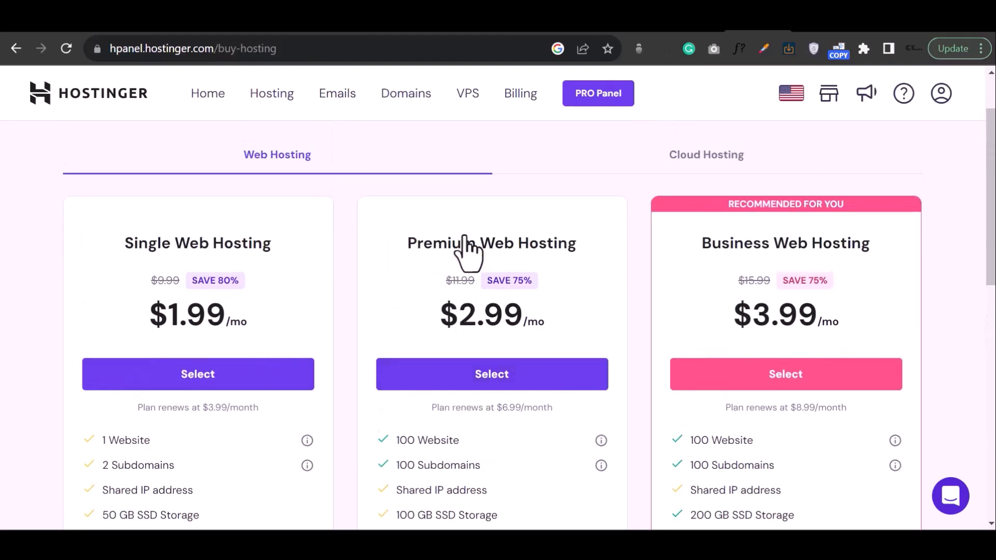
pyautogui.scroll(-6, 469, 254)
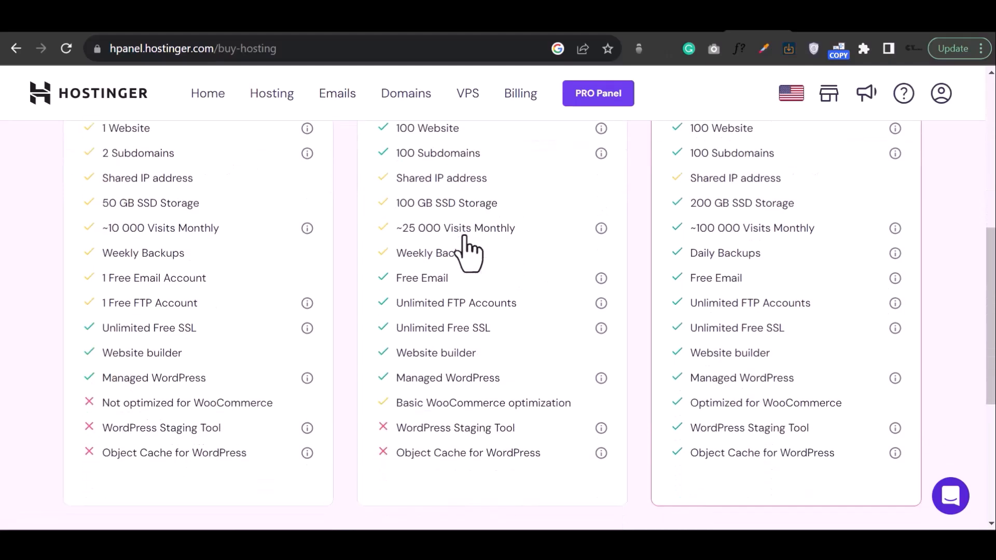
pyautogui.scroll(-5, 468, 254)
pyautogui.scroll(10, 462, 318)
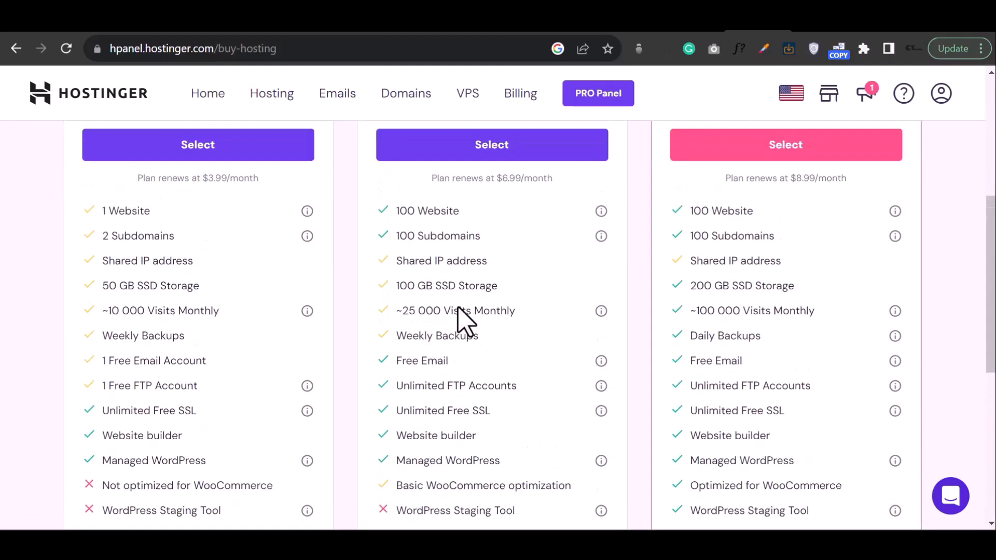
# Step: Select the Premium Web Hosting plan, compare the billing periods, choose 1 month, and proceed to the payment methods
pyautogui.click(514, 231)
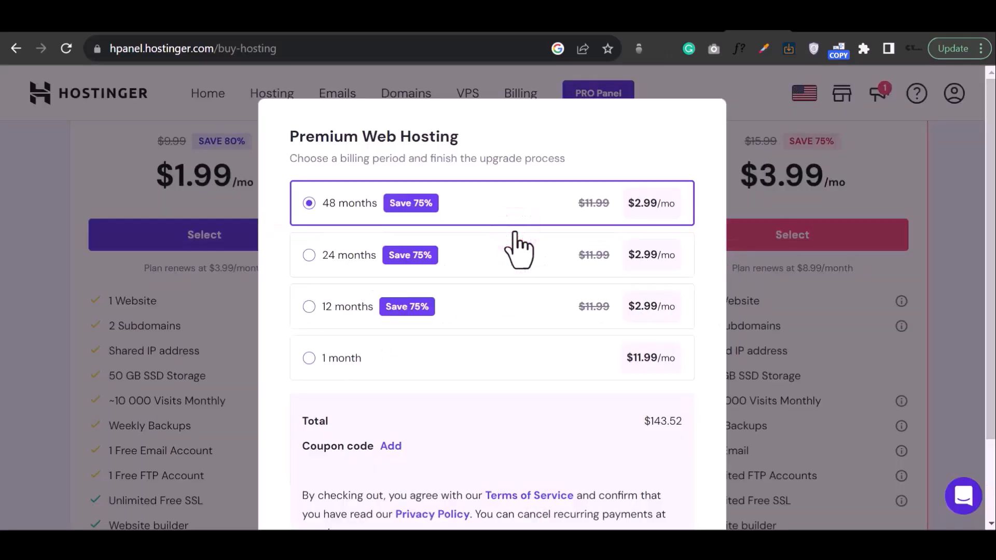
pyautogui.click(308, 257)
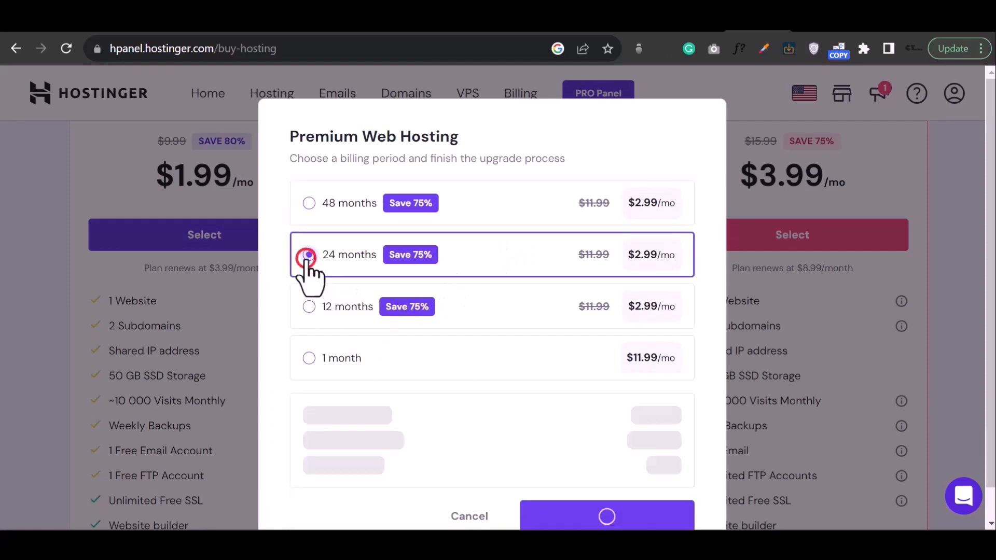
pyautogui.click(308, 307)
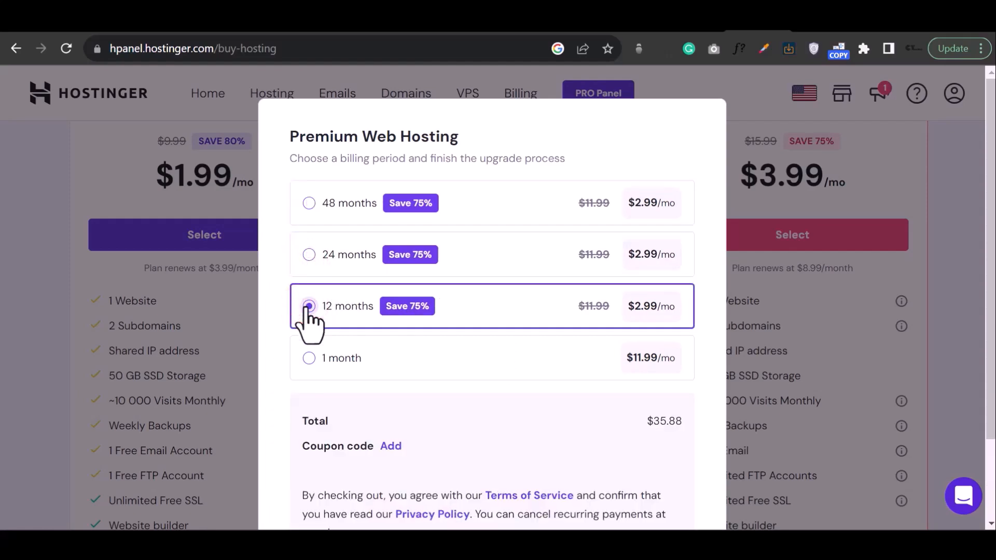
pyautogui.click(309, 358)
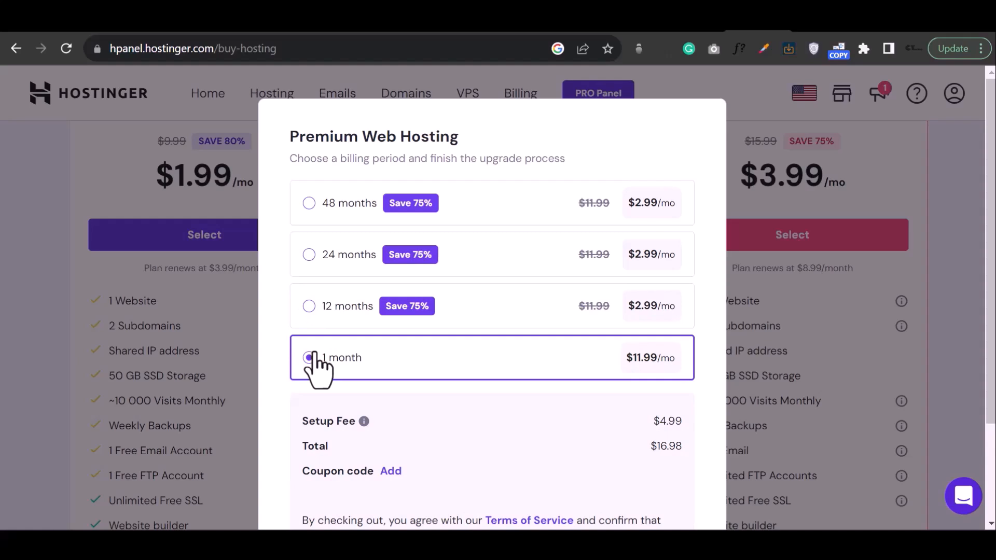
pyautogui.scroll(-3, 507, 342)
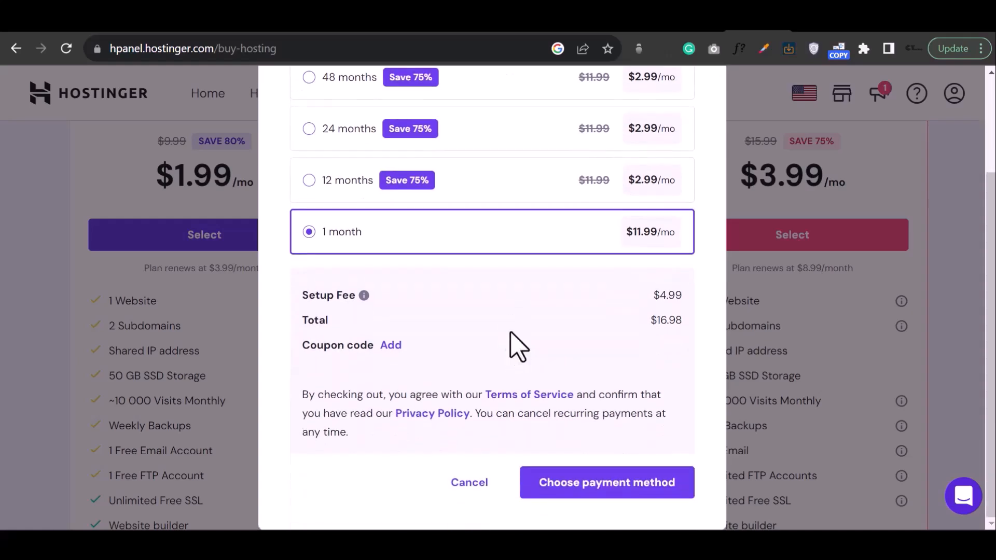
pyautogui.click(583, 485)
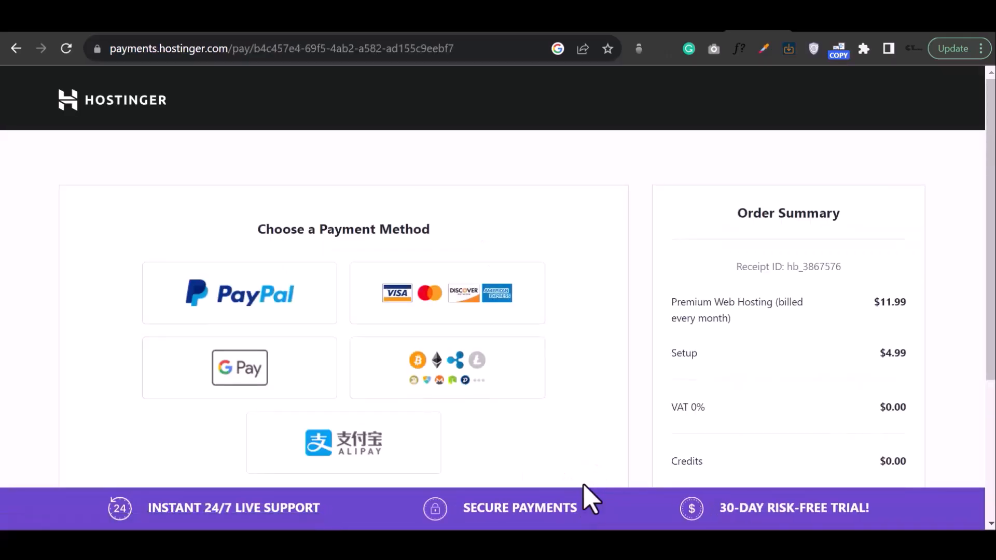
# Step: Choose credit card payment, fill in the cardholder's name, card number, expiry date and CVC code, and pay for the plan
pyautogui.click(444, 306)
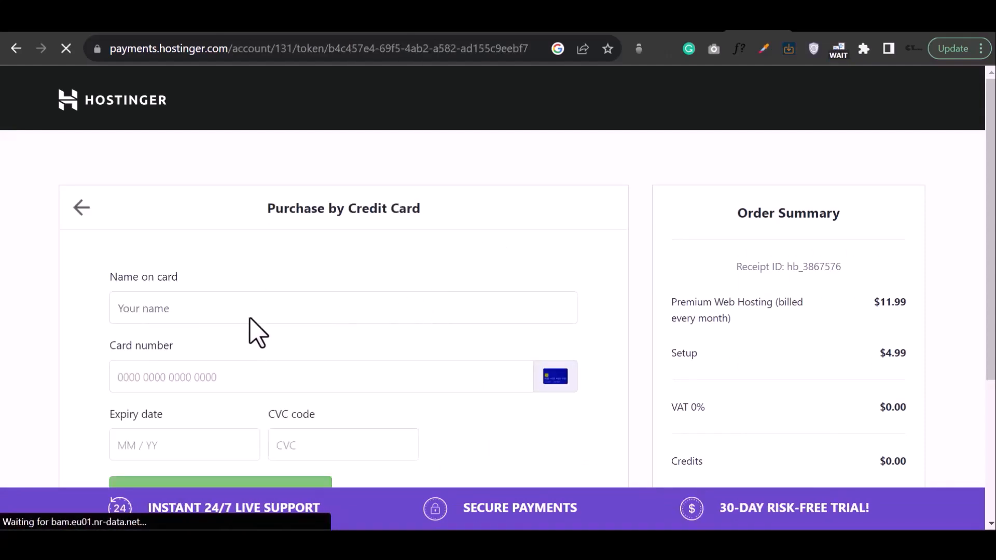
pyautogui.click(258, 313)
pyautogui.click(339, 394)
pyautogui.scroll(-1, 340, 394)
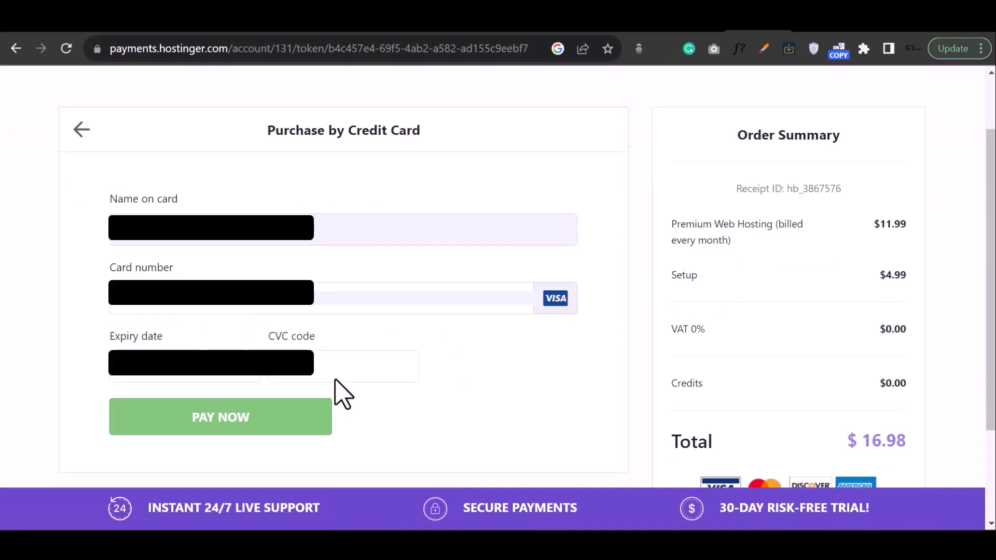
pyautogui.click(286, 422)
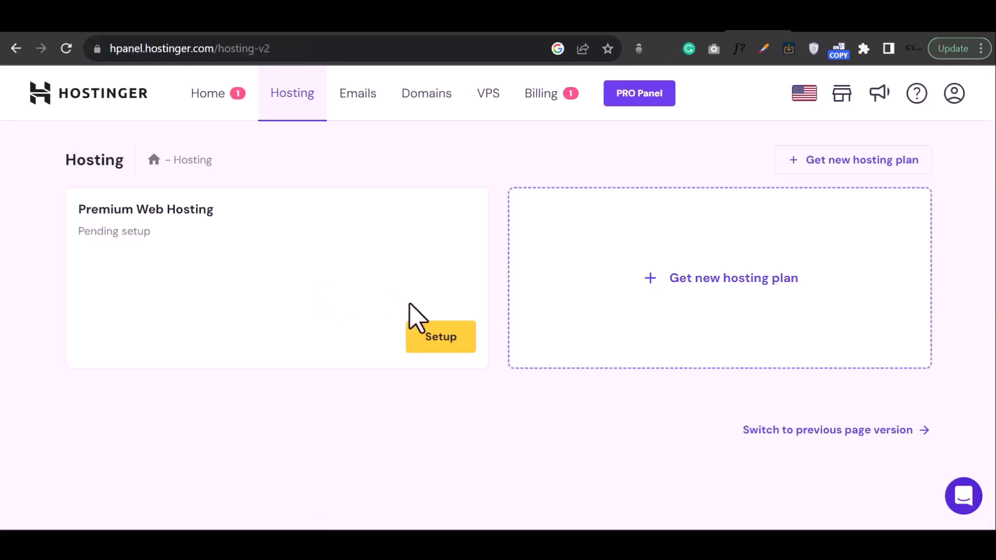
# Step: Start the setup of the pending Premium Web Hosting plan and begin its introductory questionnaire
pyautogui.click(453, 336)
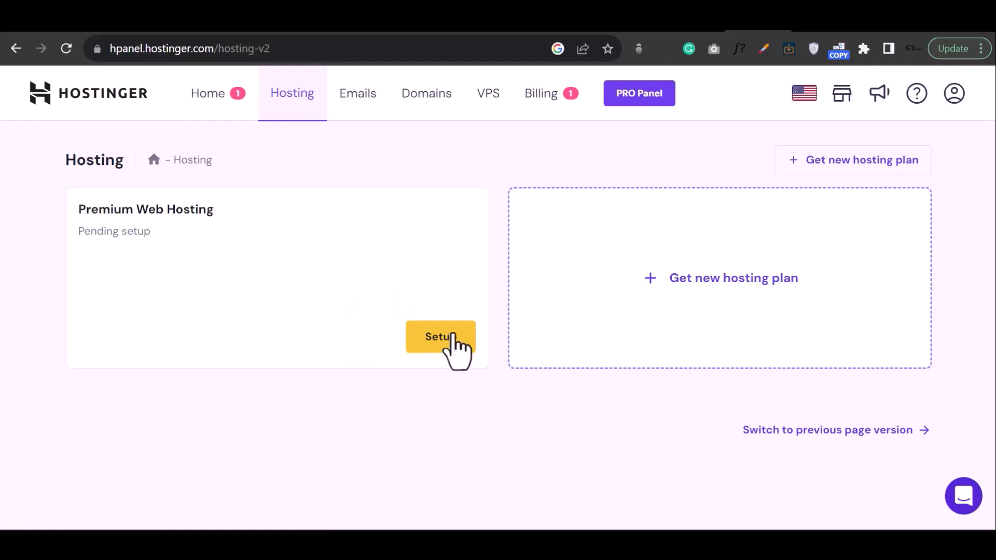
pyautogui.click(452, 336)
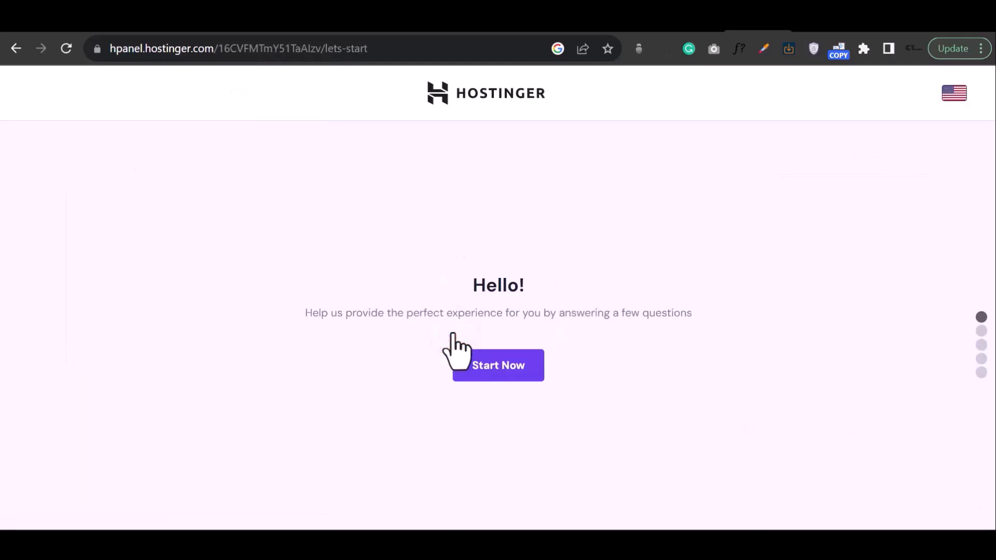
pyautogui.scroll(-1, 635, 305)
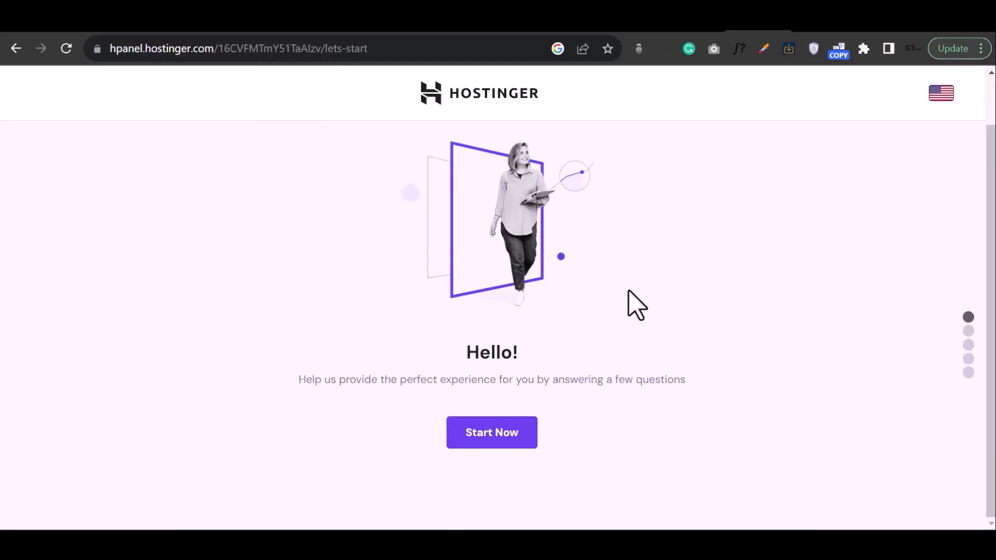
pyautogui.click(487, 434)
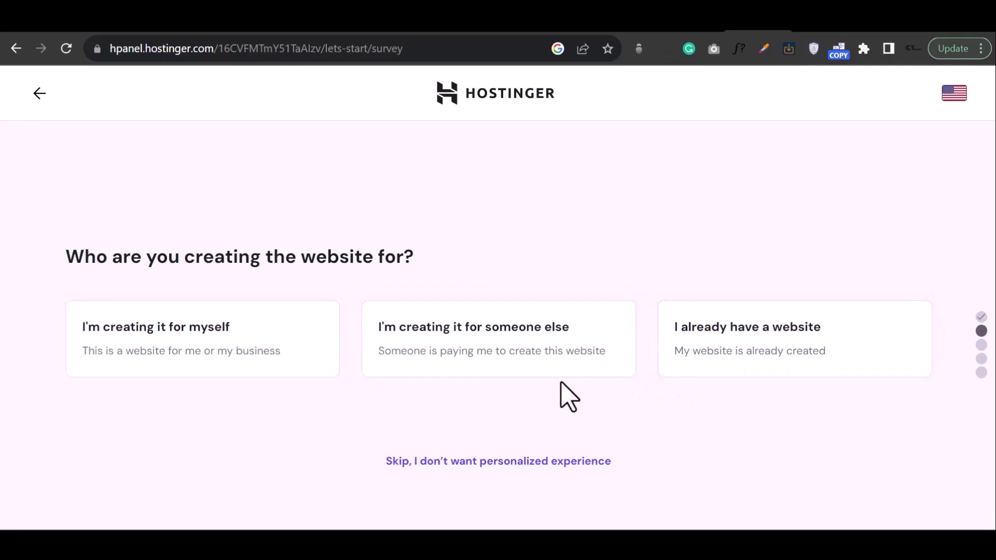
# Step: Answer the setup survey with creating it for myself, building it myself, Business website, and Yes please for help
pyautogui.click(290, 331)
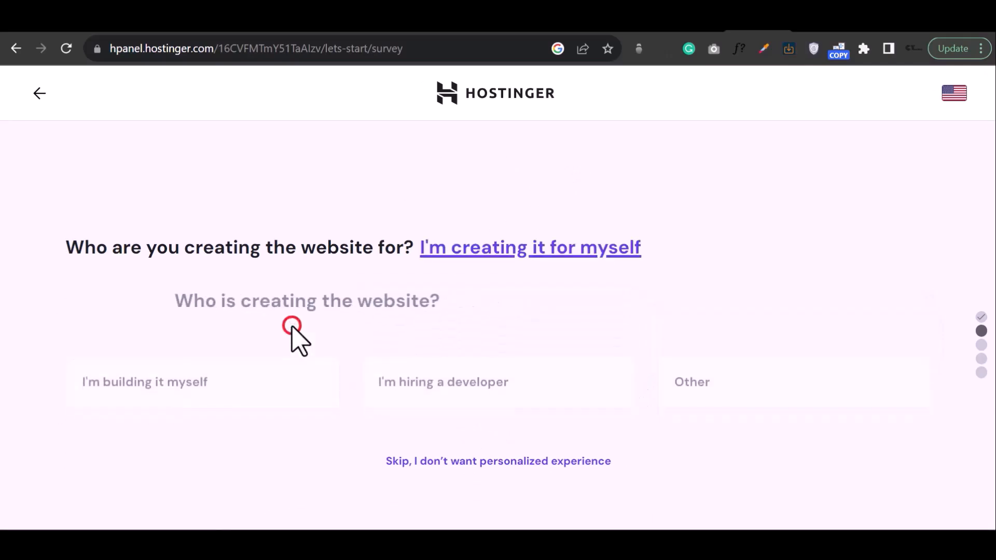
pyautogui.click(290, 372)
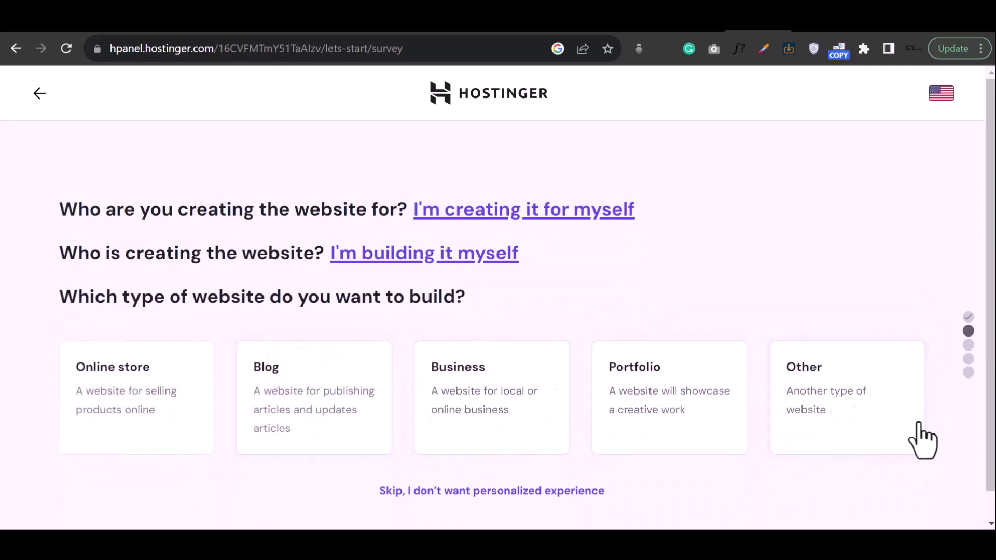
pyautogui.click(452, 424)
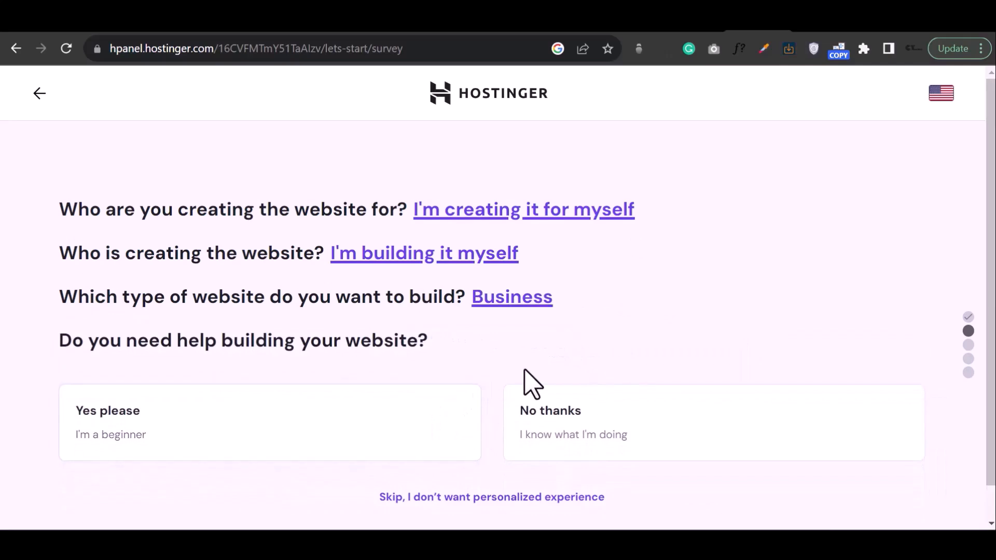
pyautogui.click(422, 384)
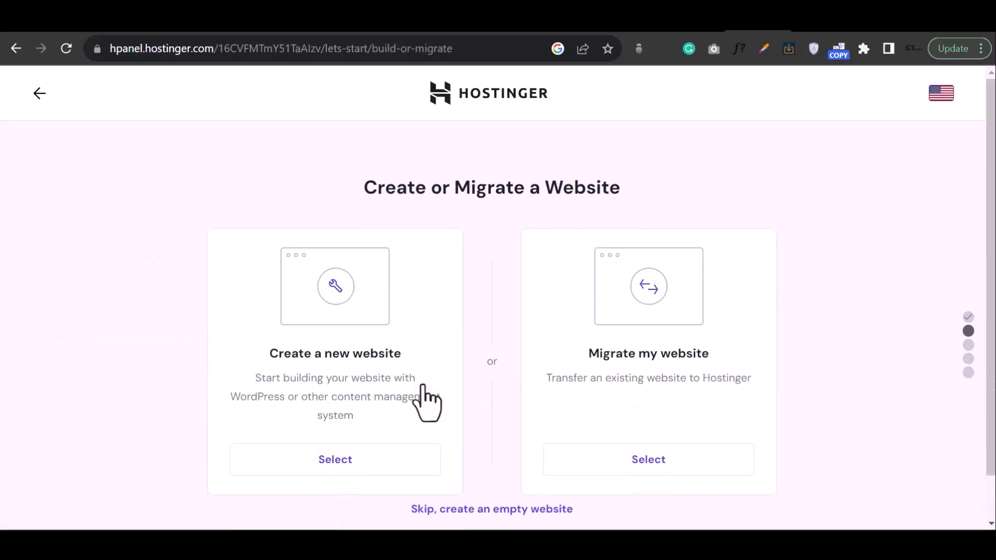
# Step: Choose to create a new website and select WordPress as its platform
pyautogui.scroll(-1, 518, 340)
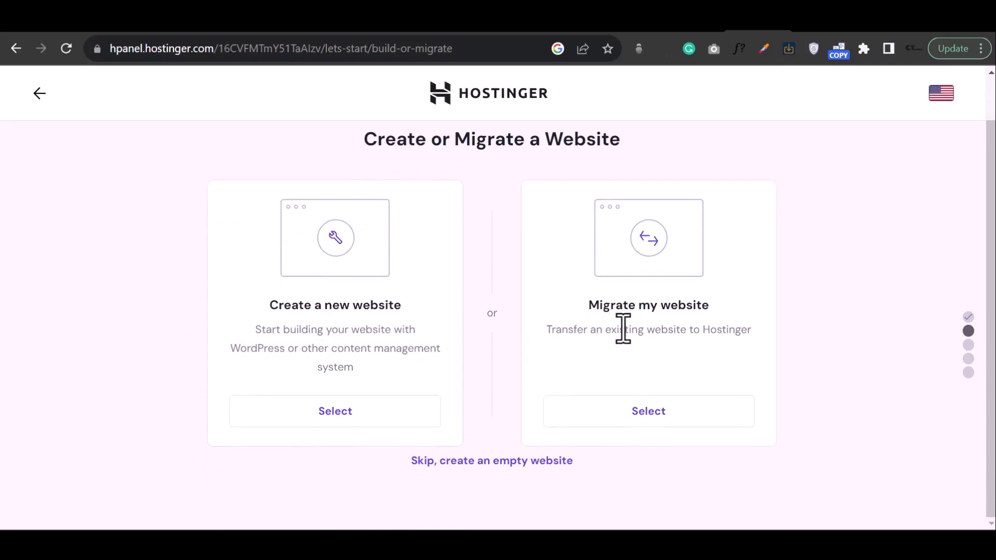
pyautogui.click(320, 422)
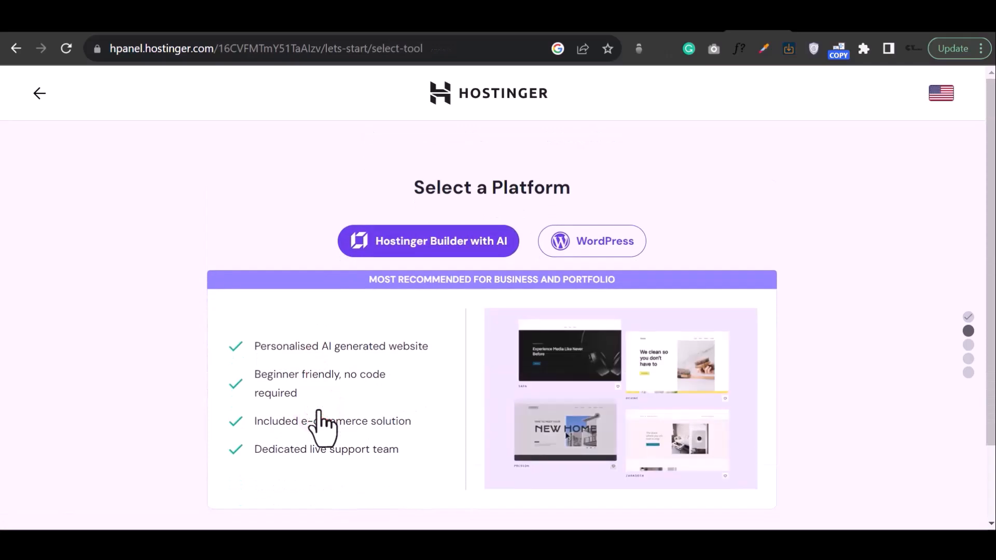
pyautogui.scroll(-2, 320, 424)
pyautogui.click(599, 153)
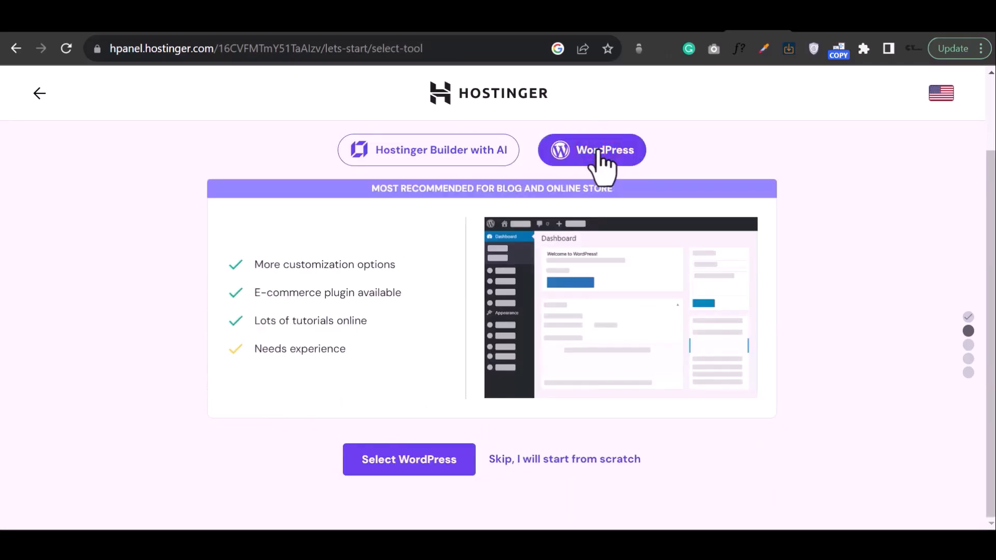
pyautogui.click(413, 456)
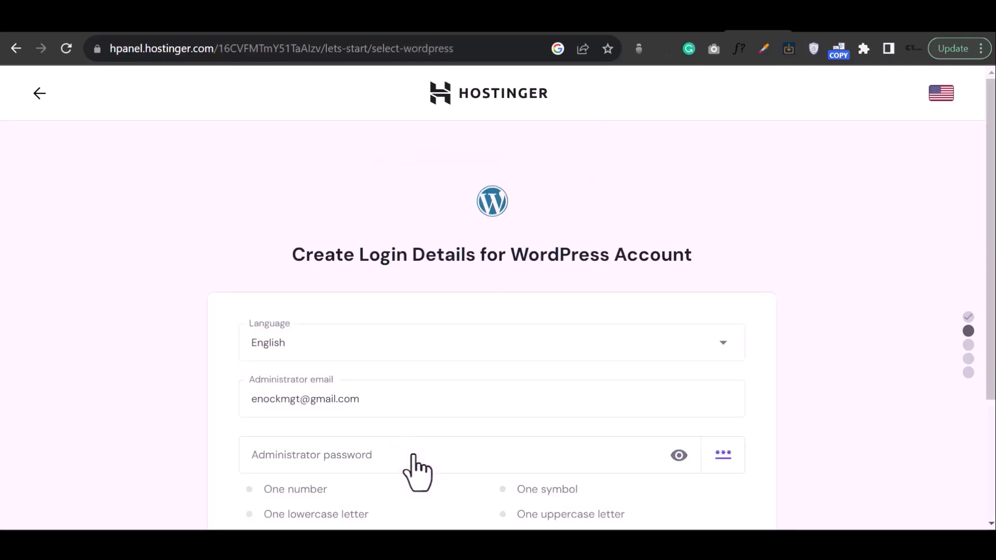
# Step: Enter the administrator password for the WordPress account, keeping English as the language, and continue to the plugin selection
pyautogui.scroll(-2, 455, 384)
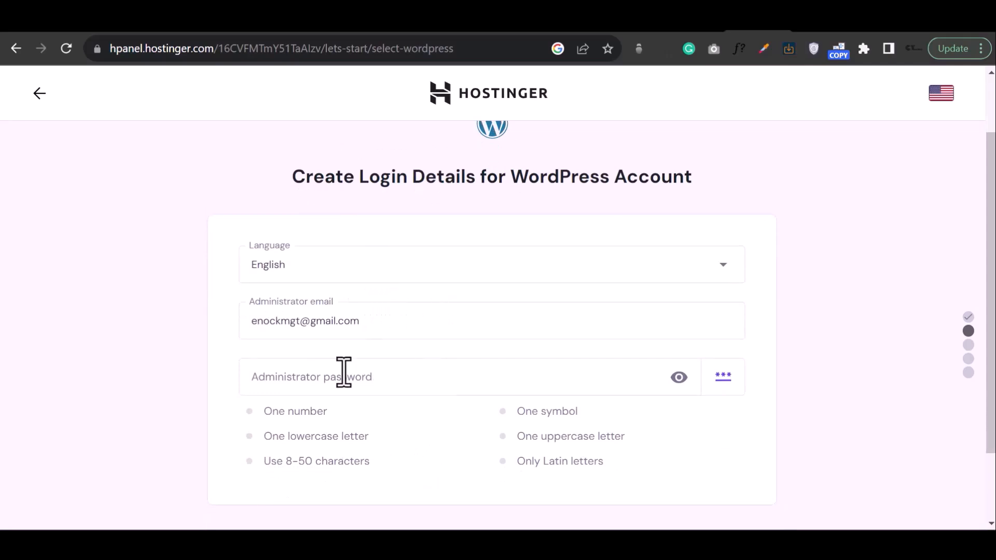
pyautogui.click(358, 377)
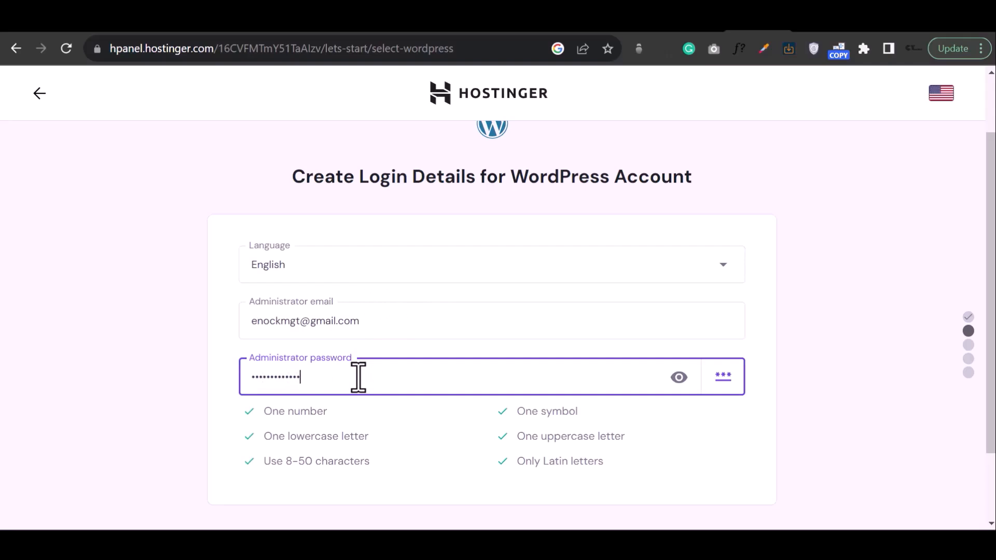
pyautogui.scroll(-2, 358, 377)
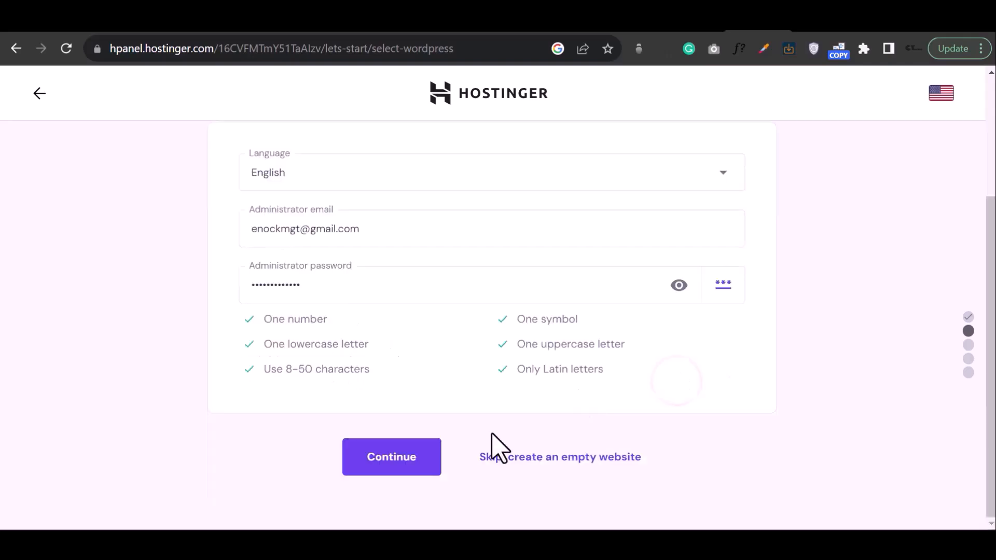
pyautogui.click(391, 460)
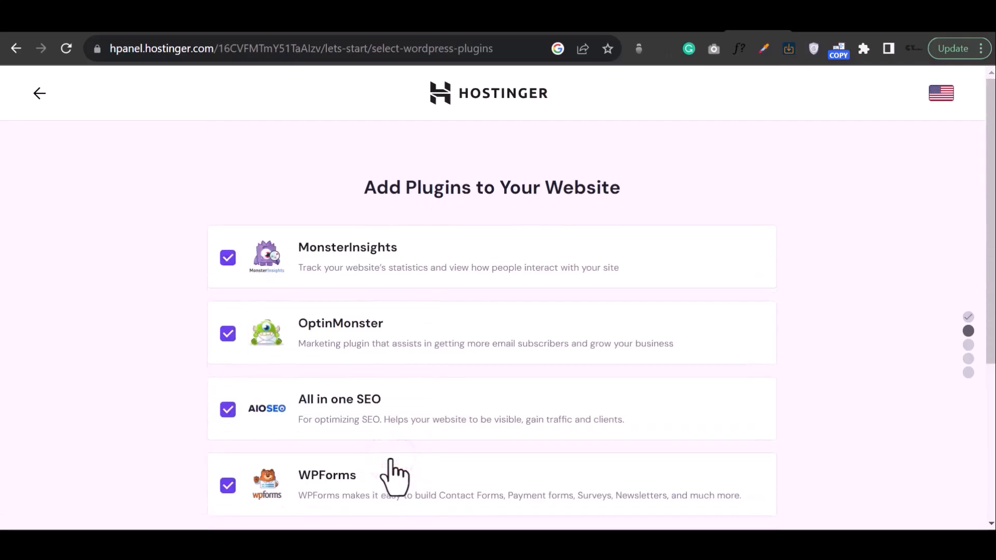
# Step: Deselect the MonsterInsights, OptinMonster, All in one SEO and WPForms plugins, and continue without any plugins
pyautogui.scroll(-4, 420, 317)
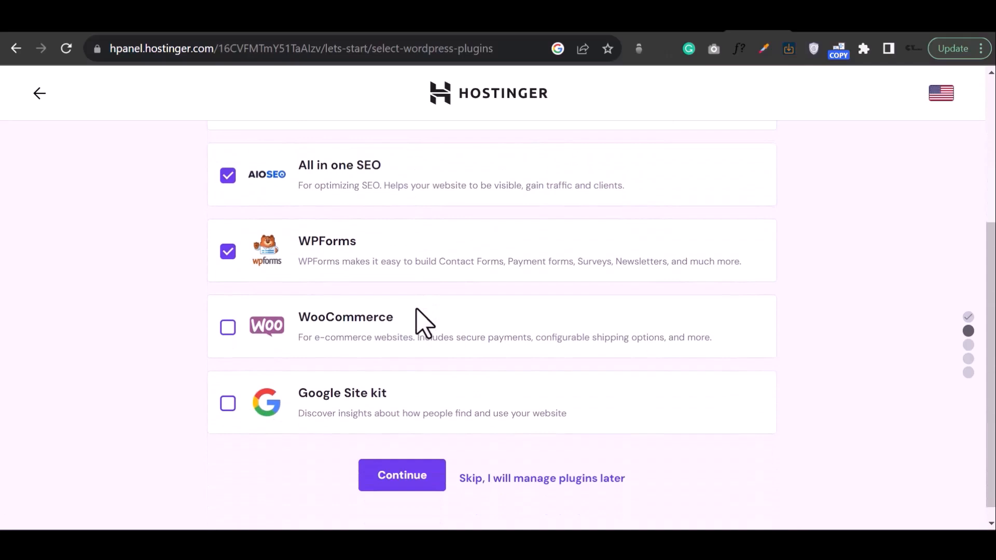
pyautogui.scroll(3, 421, 321)
pyautogui.click(228, 178)
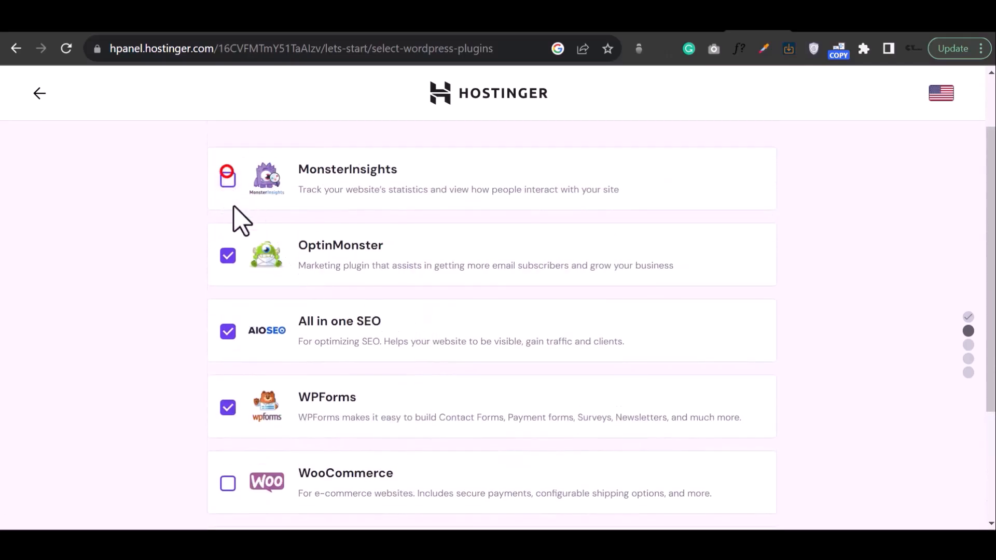
pyautogui.click(227, 255)
pyautogui.click(227, 330)
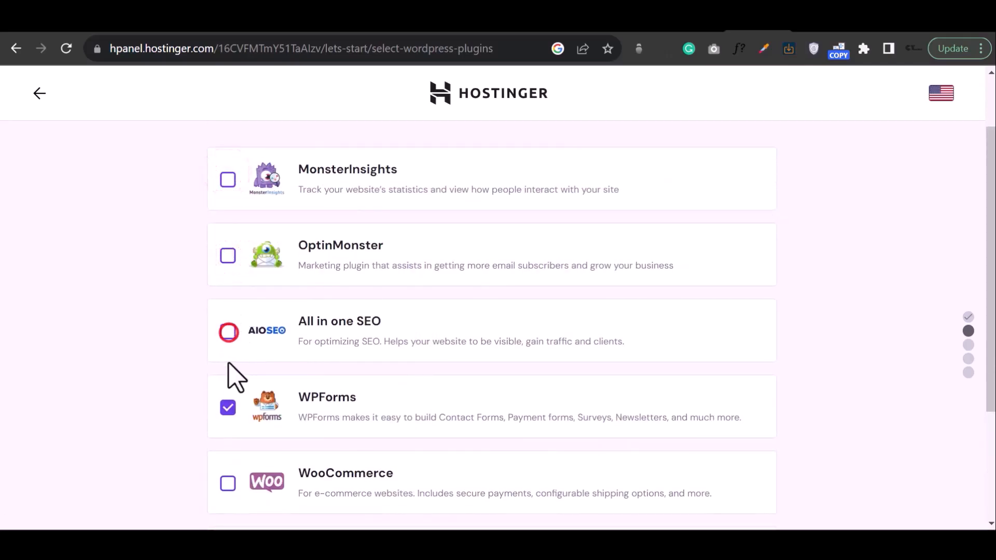
pyautogui.click(228, 407)
pyautogui.scroll(-3, 318, 338)
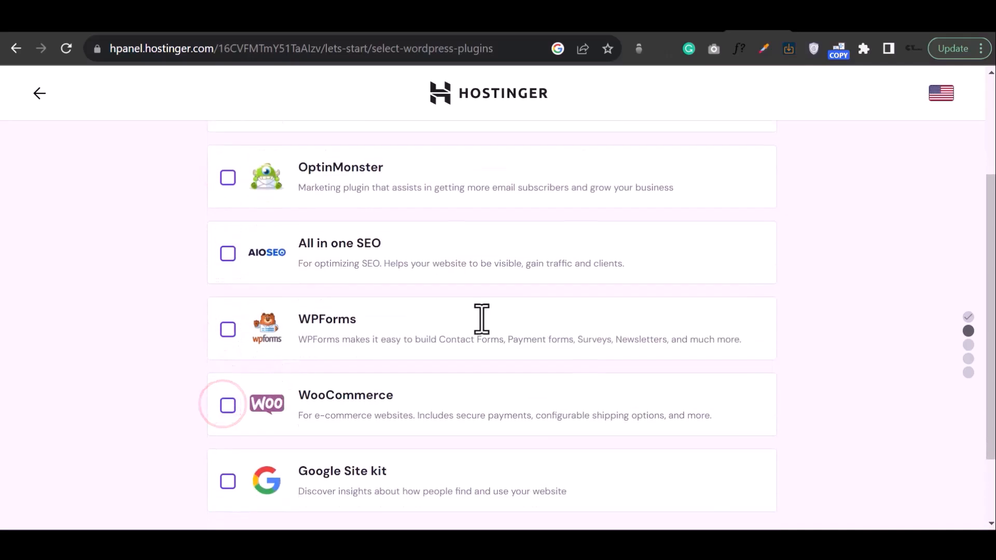
pyautogui.scroll(3, 612, 306)
pyautogui.scroll(-3, 612, 306)
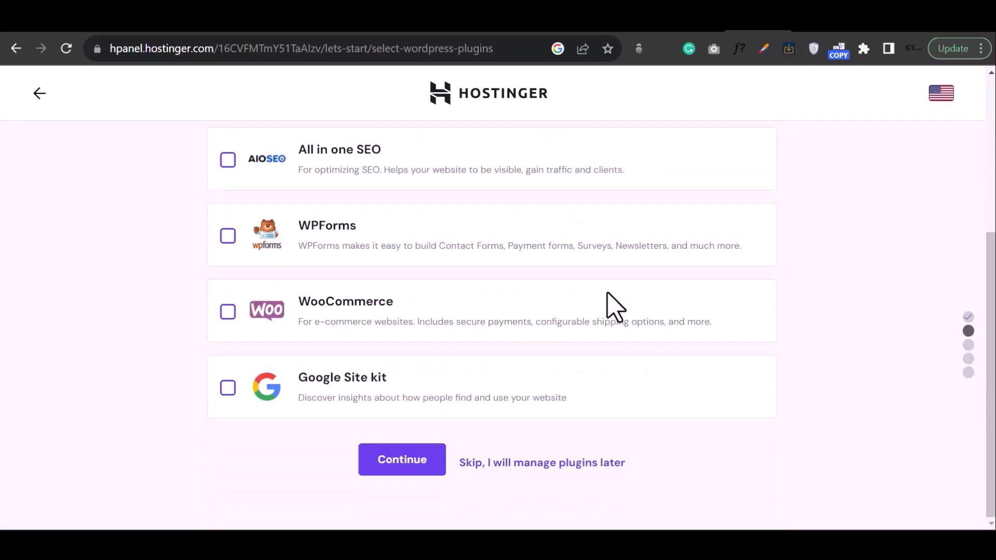
pyautogui.click(390, 456)
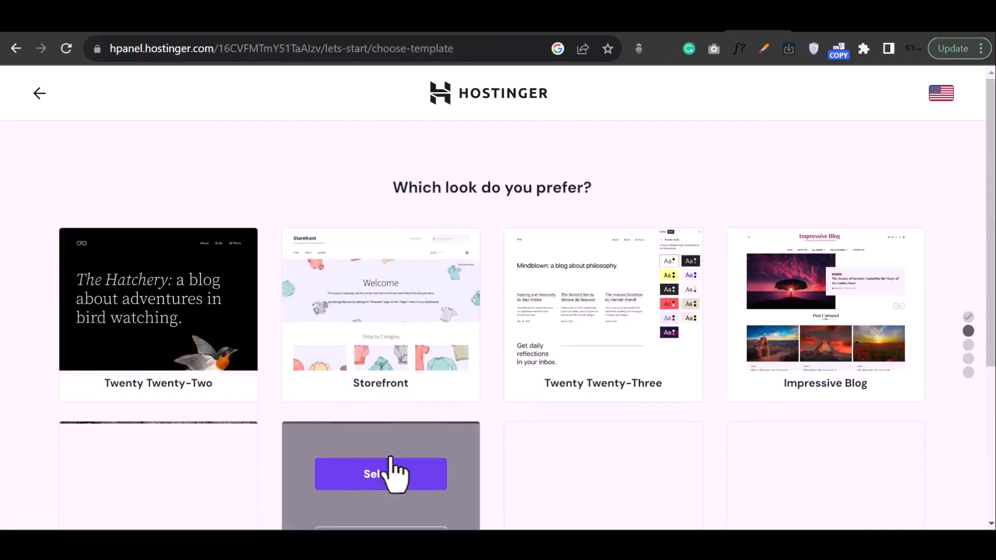
# Step: Pick the Twenty Twenty-Two look for the website and choose to buy a new domain
pyautogui.moveTo(185, 306)
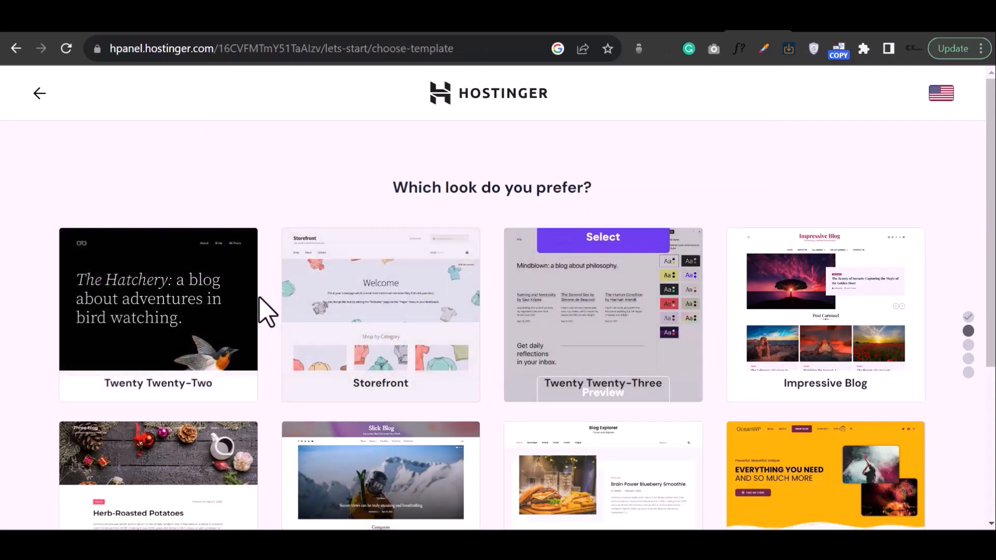
pyautogui.click(197, 280)
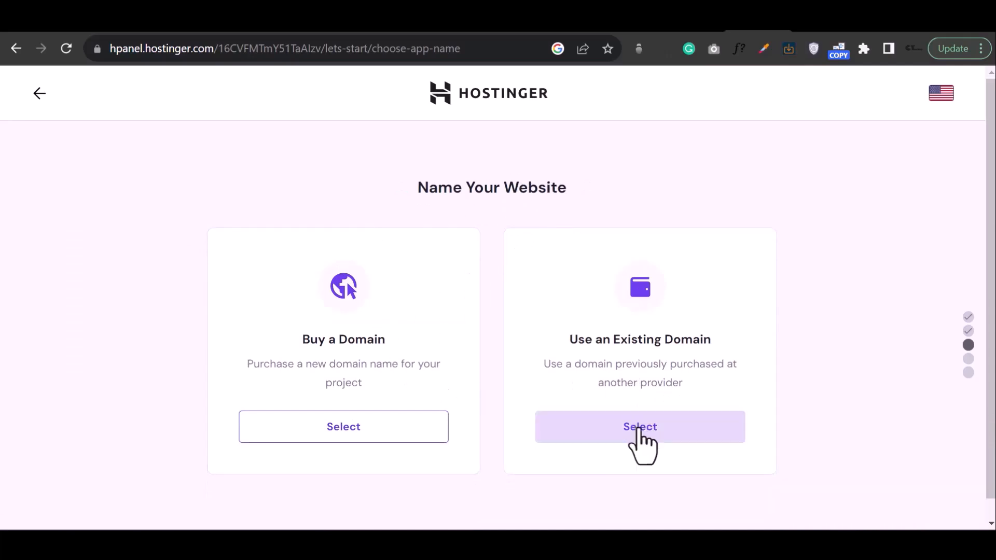
pyautogui.click(310, 436)
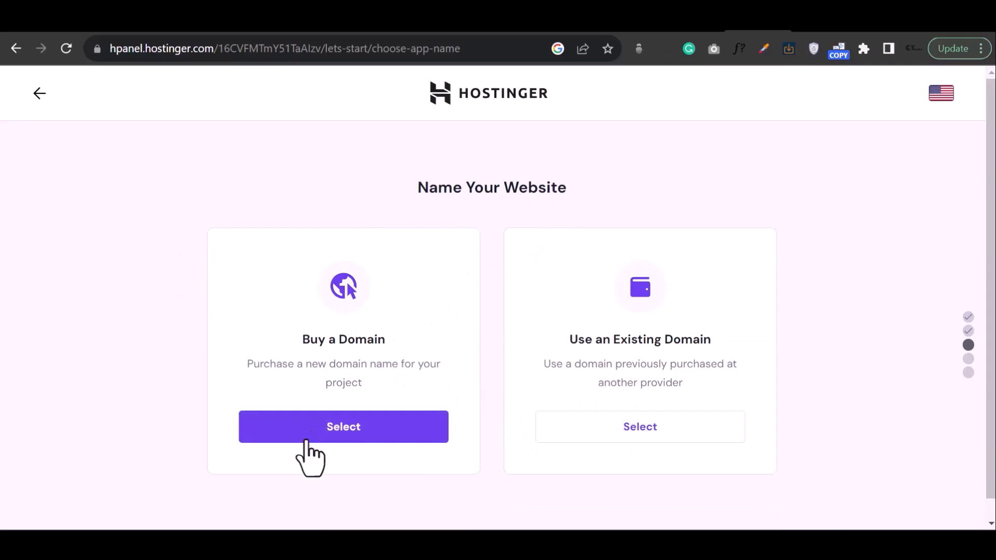
pyautogui.click(358, 428)
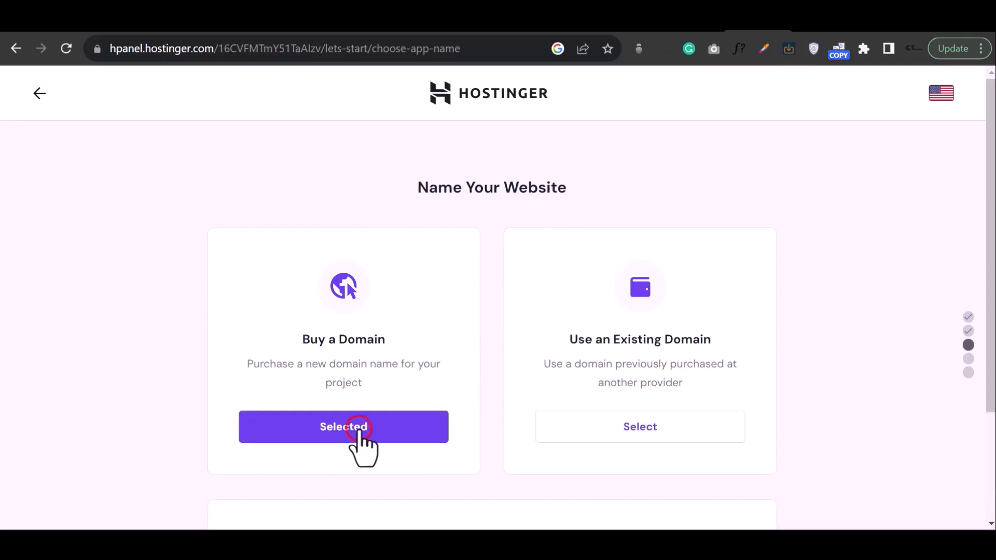
# Step: Search for the domain name crestatutorials
pyautogui.scroll(-2, 438, 382)
pyautogui.click(396, 403)
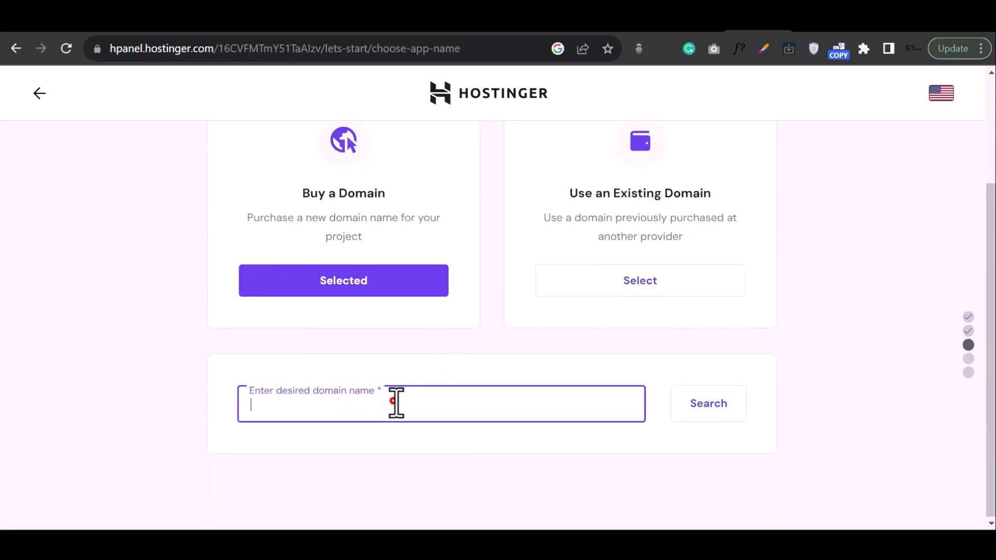
pyautogui.write('crestatutorials')
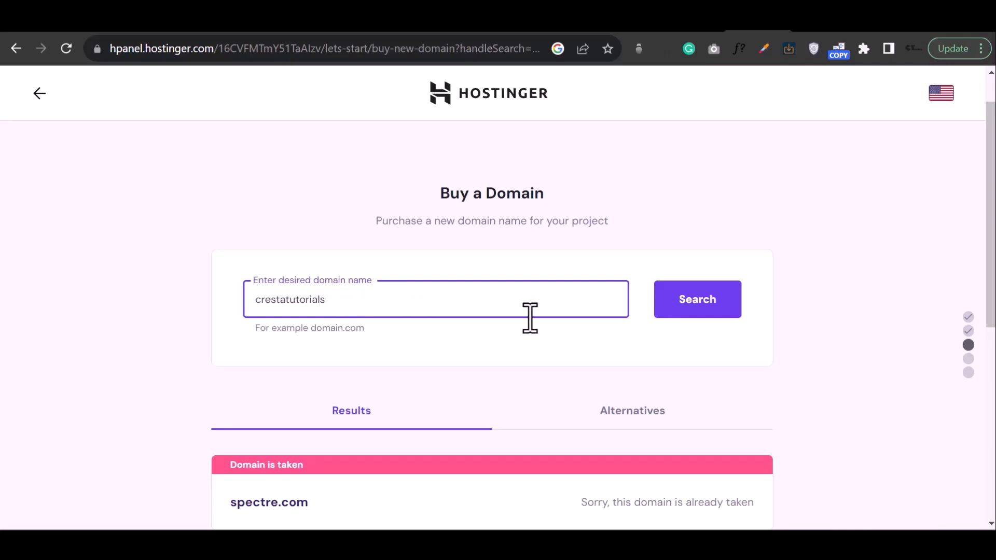
pyautogui.scroll(-2, 519, 321)
pyautogui.click(734, 224)
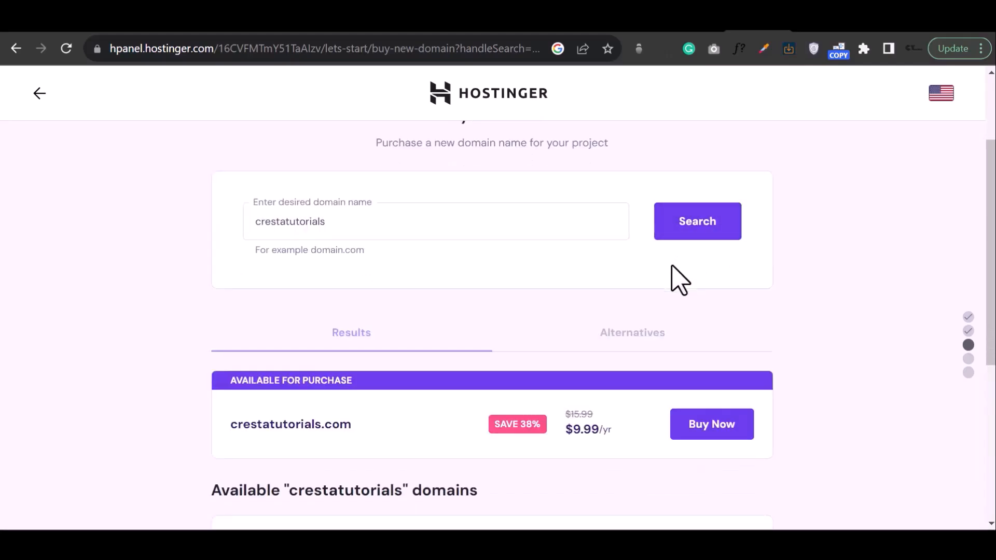
# Step: Examine the available crestatutorials domain extensions and their yearly prices, loading more extensions twice
pyautogui.scroll(-5, 674, 280)
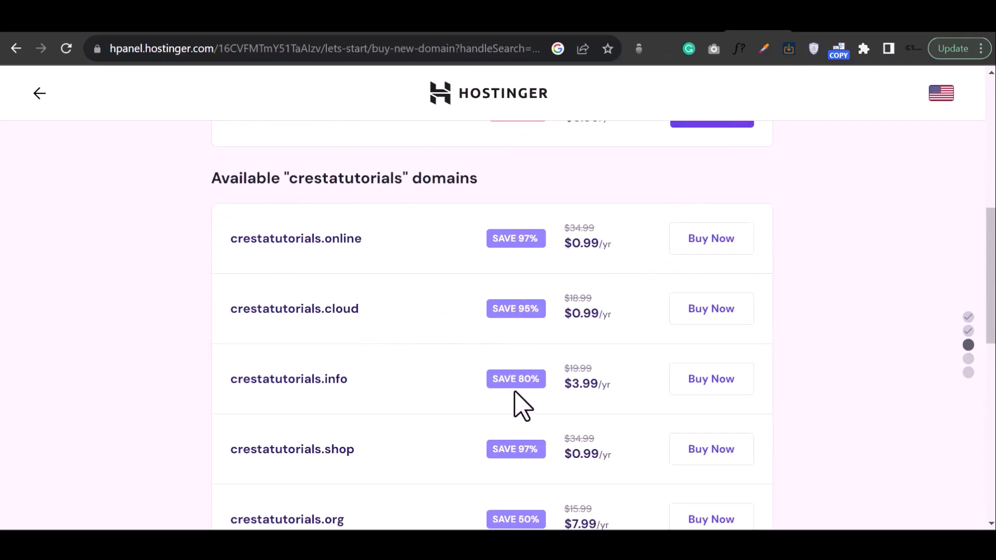
pyautogui.scroll(-3, 524, 407)
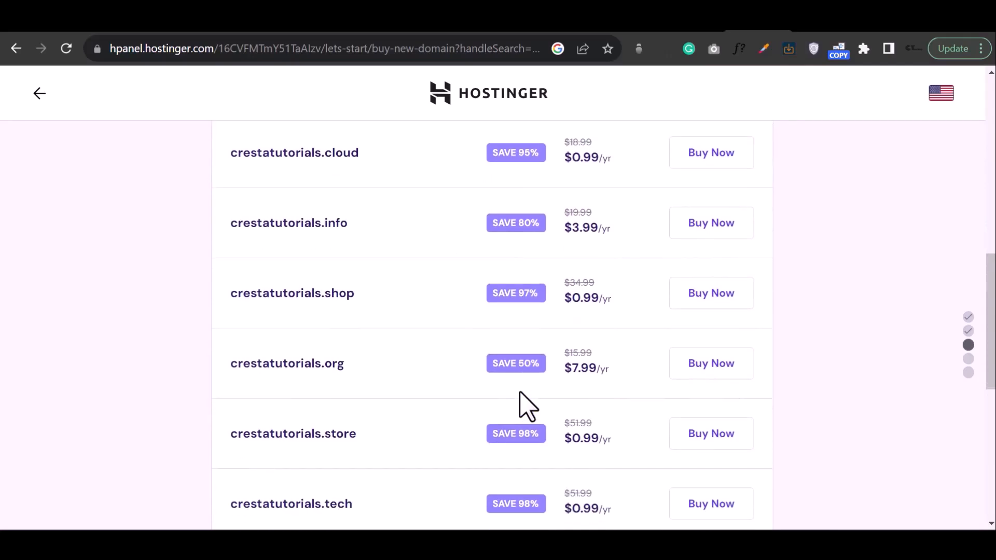
pyautogui.scroll(-3, 527, 407)
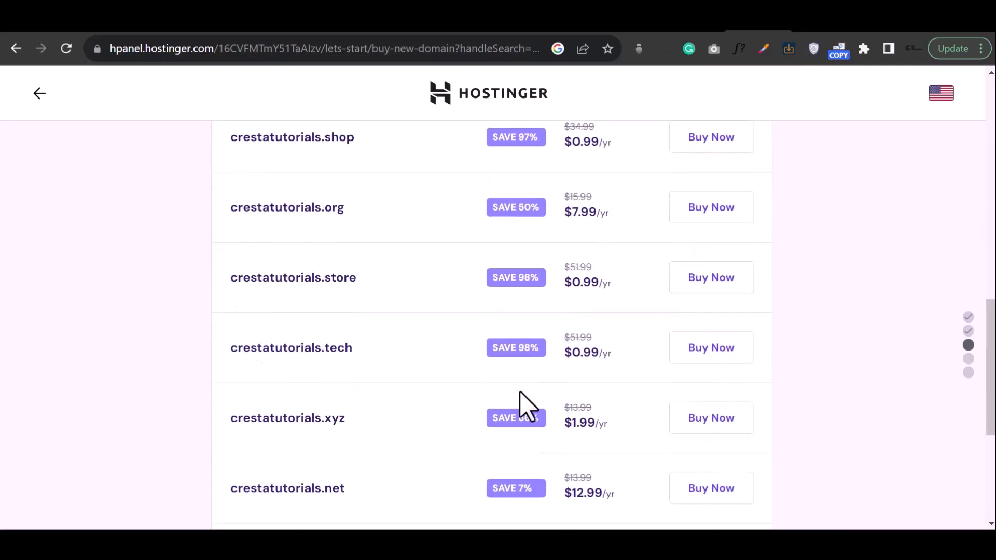
pyautogui.scroll(-2, 528, 407)
pyautogui.scroll(-2, 528, 407)
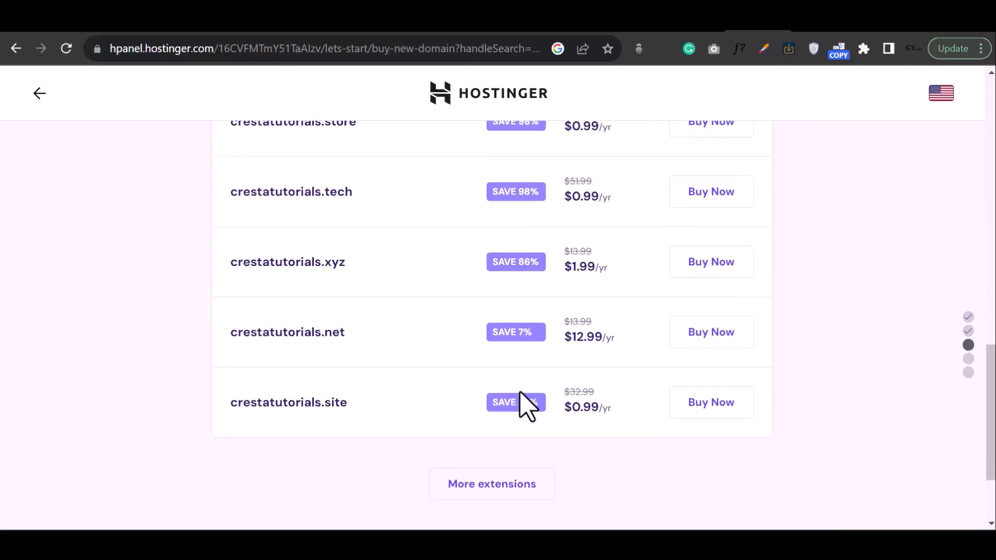
pyautogui.scroll(4, 523, 407)
pyautogui.scroll(-5, 518, 414)
pyautogui.click(513, 404)
pyautogui.scroll(-5, 516, 415)
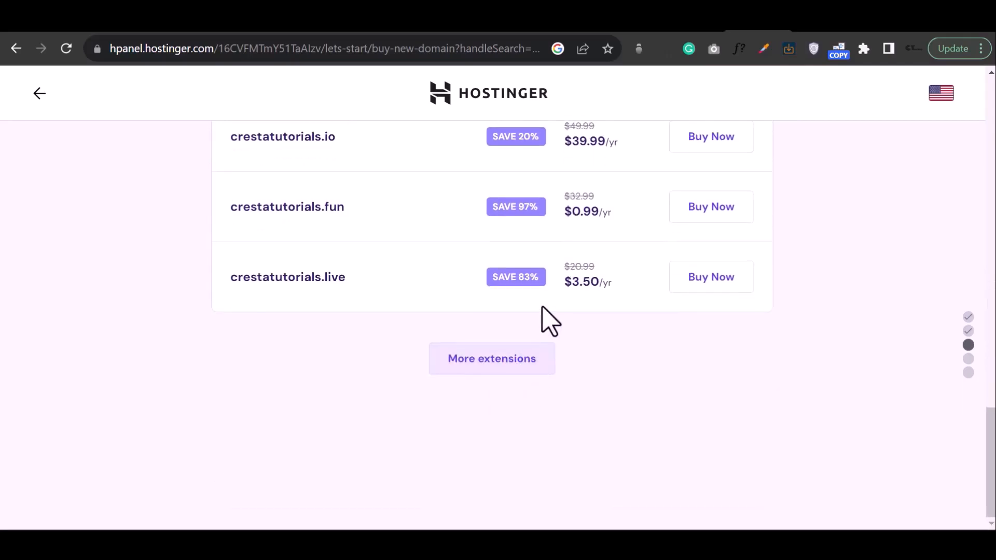
pyautogui.scroll(2, 545, 322)
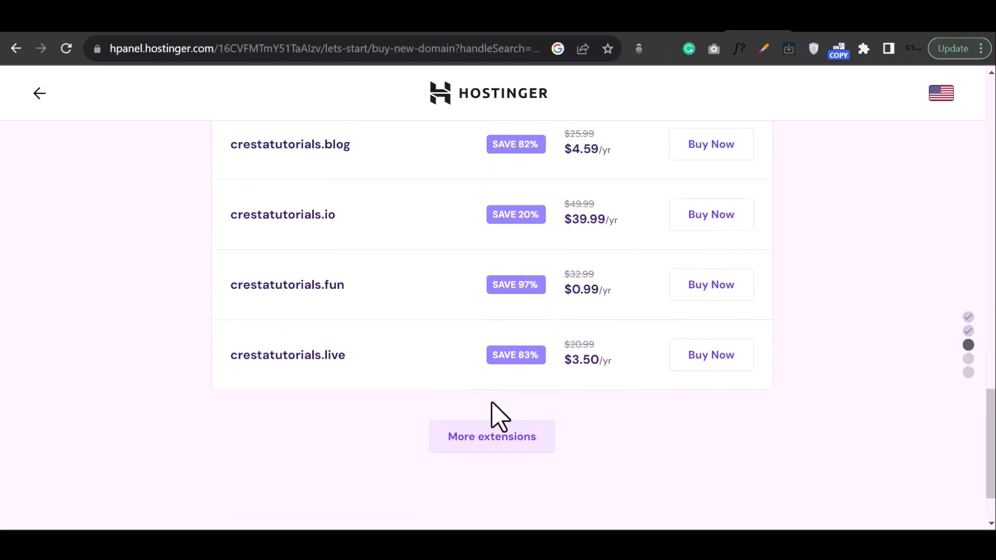
pyautogui.click(476, 423)
pyautogui.scroll(-8, 515, 384)
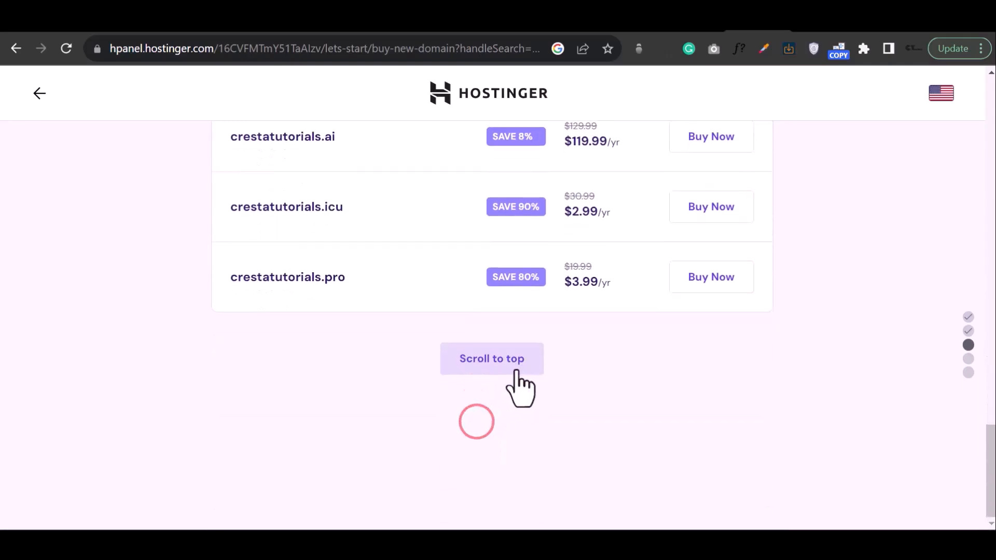
pyautogui.scroll(2, 517, 386)
pyautogui.scroll(-2, 513, 379)
pyautogui.scroll(7, 511, 381)
pyautogui.scroll(15, 513, 378)
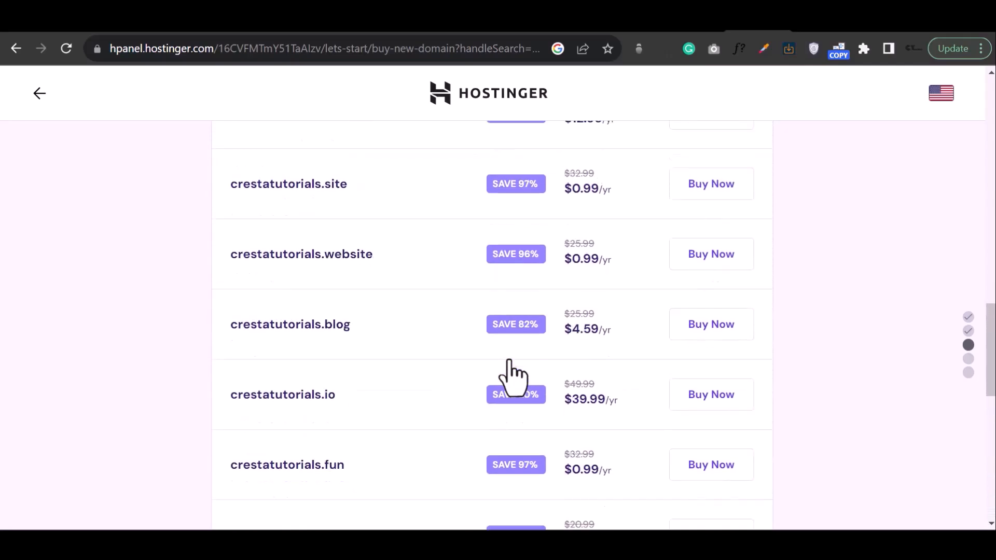
pyautogui.scroll(3, 514, 377)
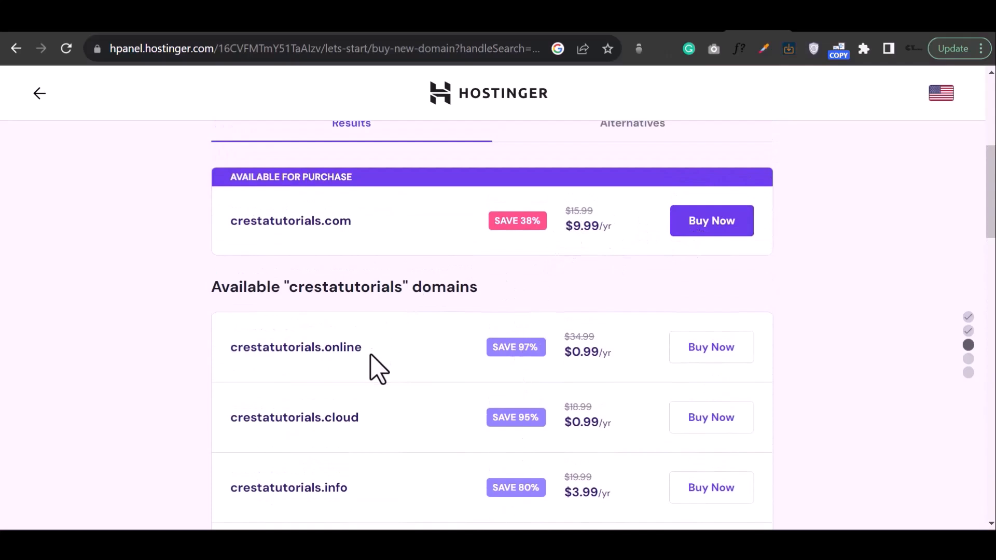
# Step: Buy crestatutorials.cloud with the 1-year billing period using the saved card, and proceed to the domain registration setup
pyautogui.click(725, 426)
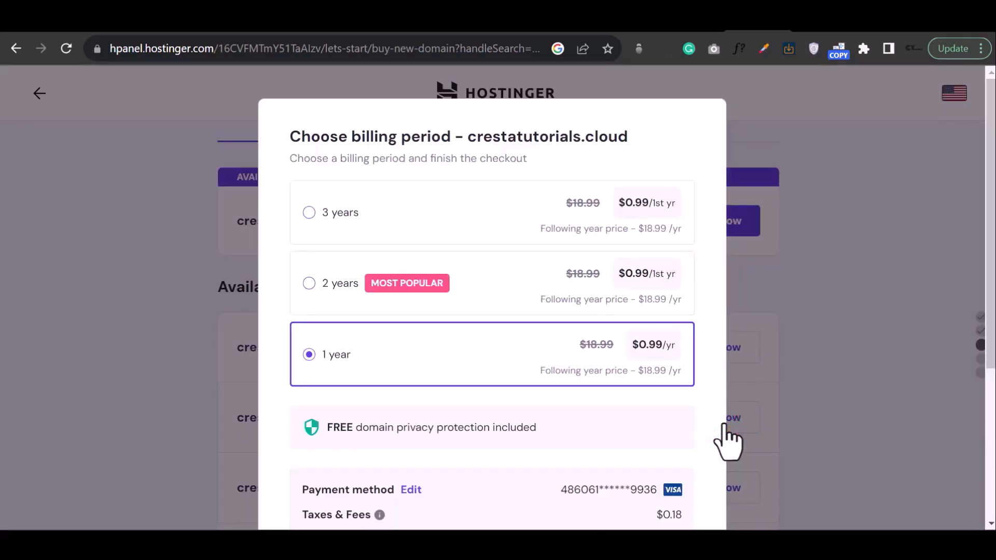
pyautogui.scroll(-2, 580, 394)
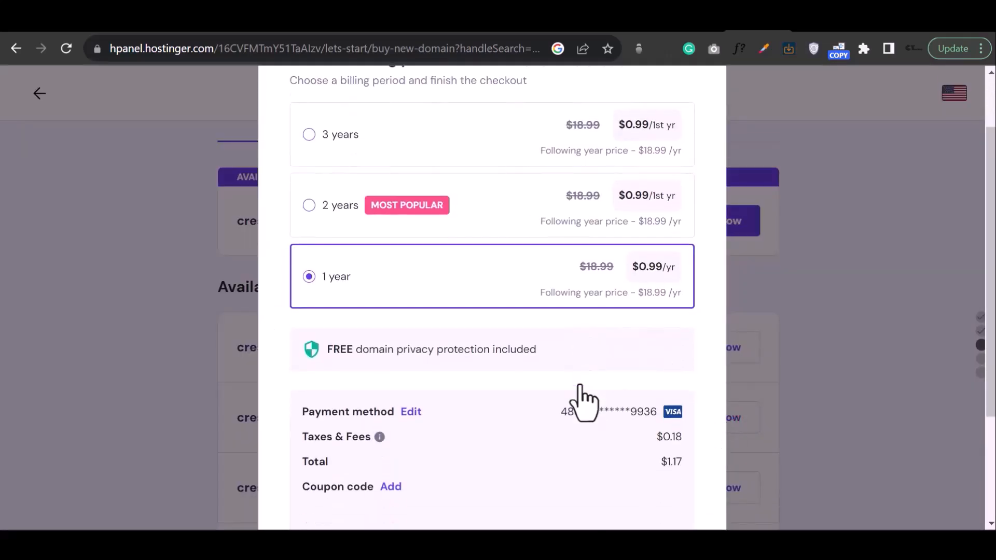
pyautogui.scroll(-4, 580, 387)
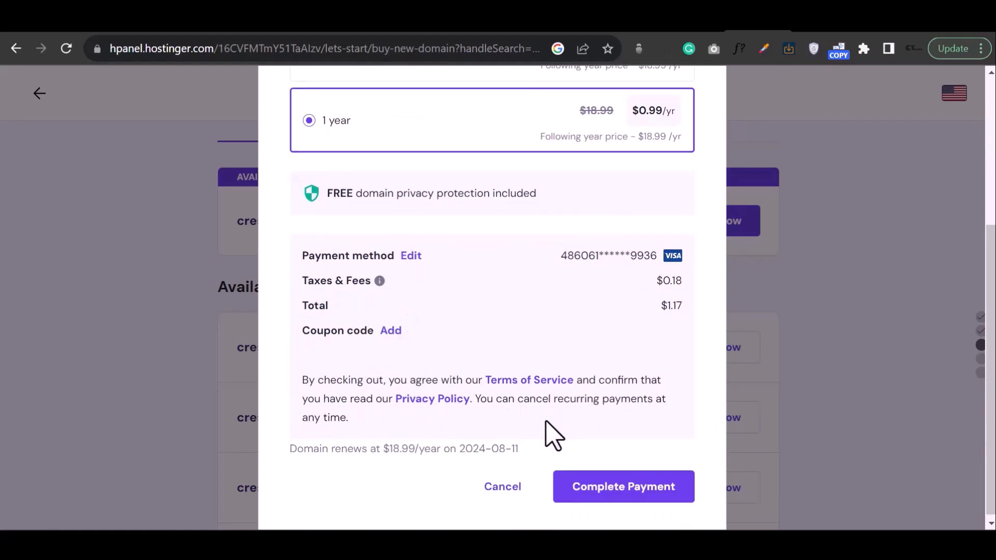
pyautogui.click(628, 492)
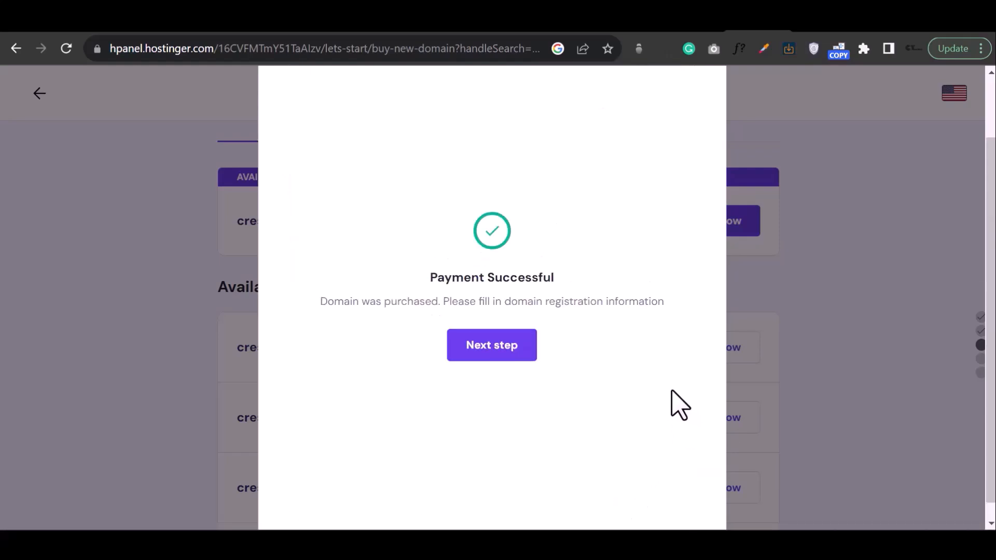
pyautogui.click(509, 345)
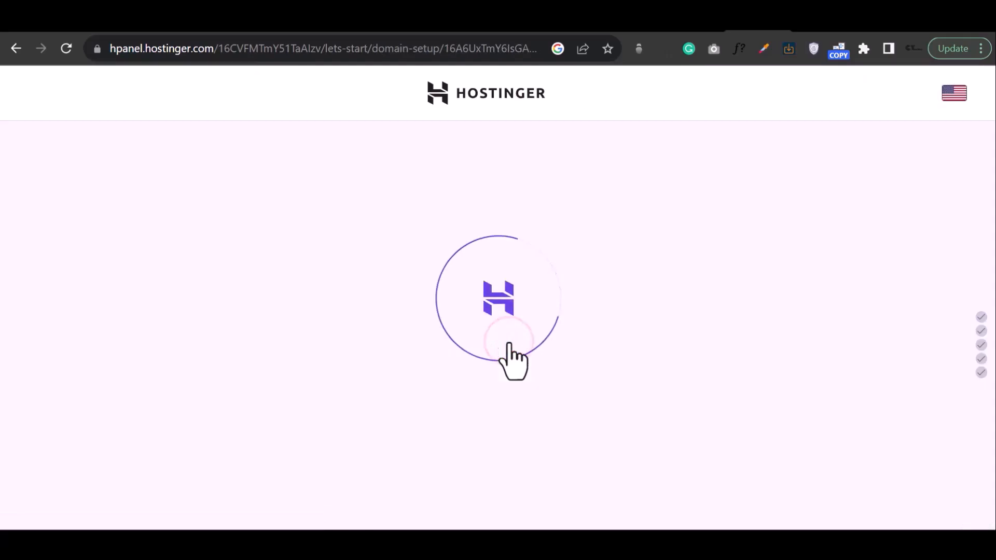
# Step: Complete the crestatutorials.cloud registration for a personal owner in Uganda, filling in the remaining contact details
pyautogui.scroll(-2, 571, 363)
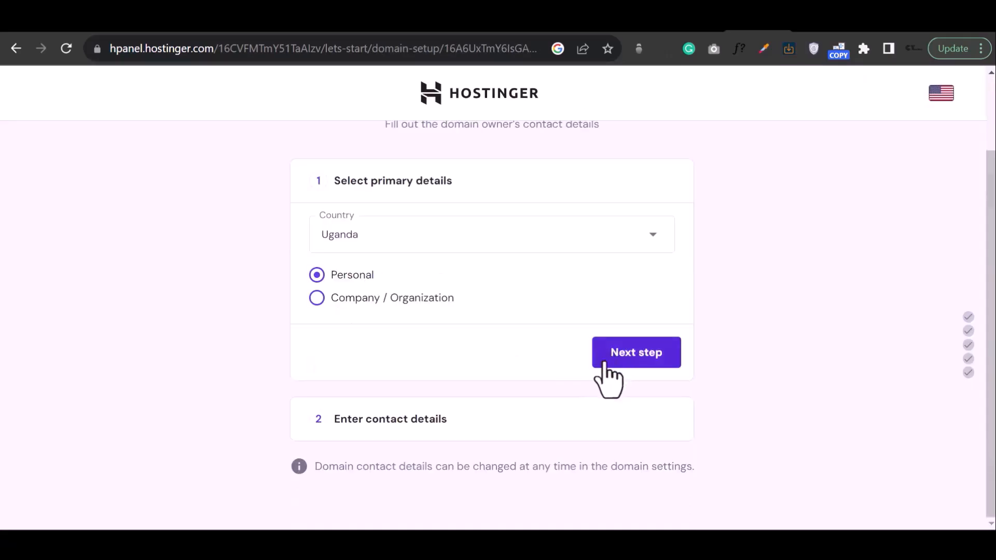
pyautogui.click(612, 352)
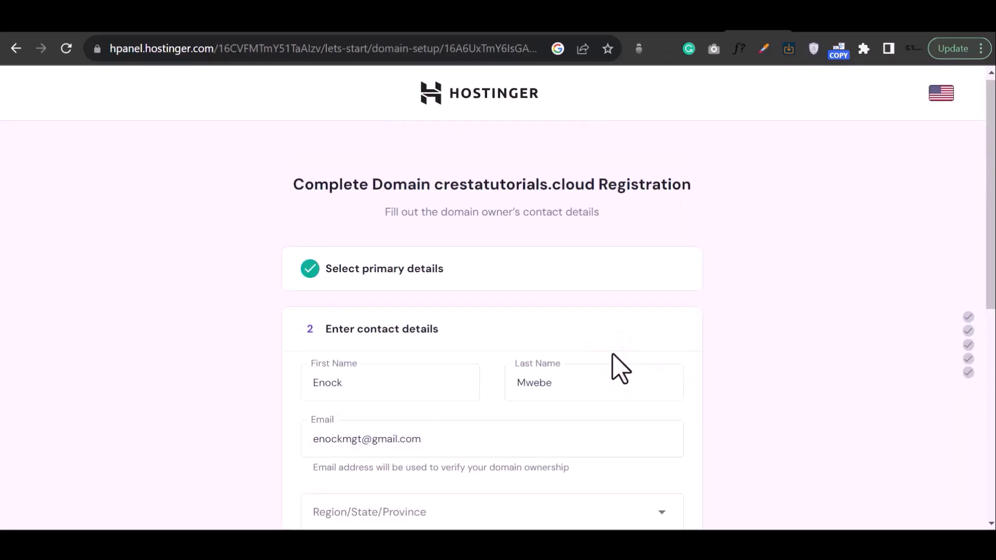
pyautogui.scroll(-2, 615, 363)
pyautogui.scroll(-3, 555, 340)
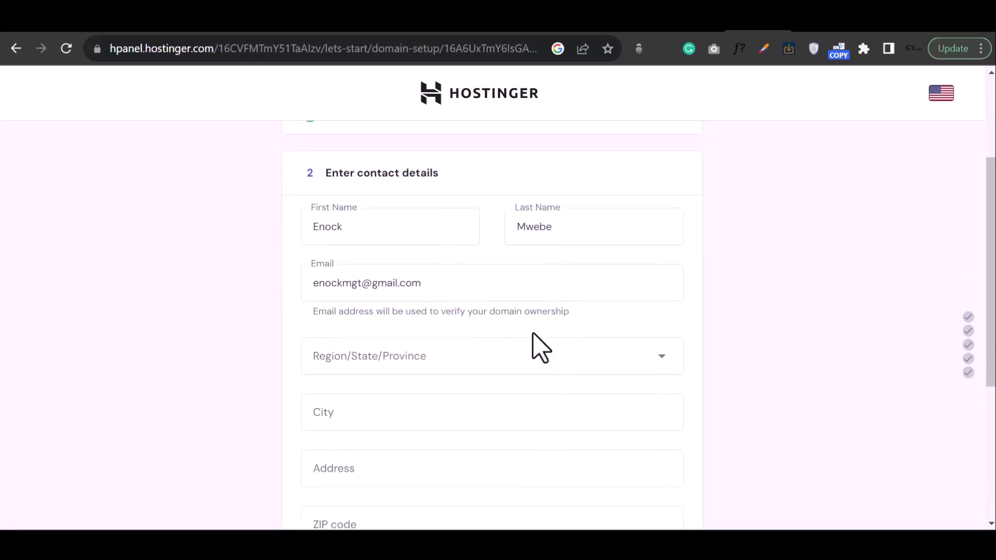
pyautogui.click(582, 409)
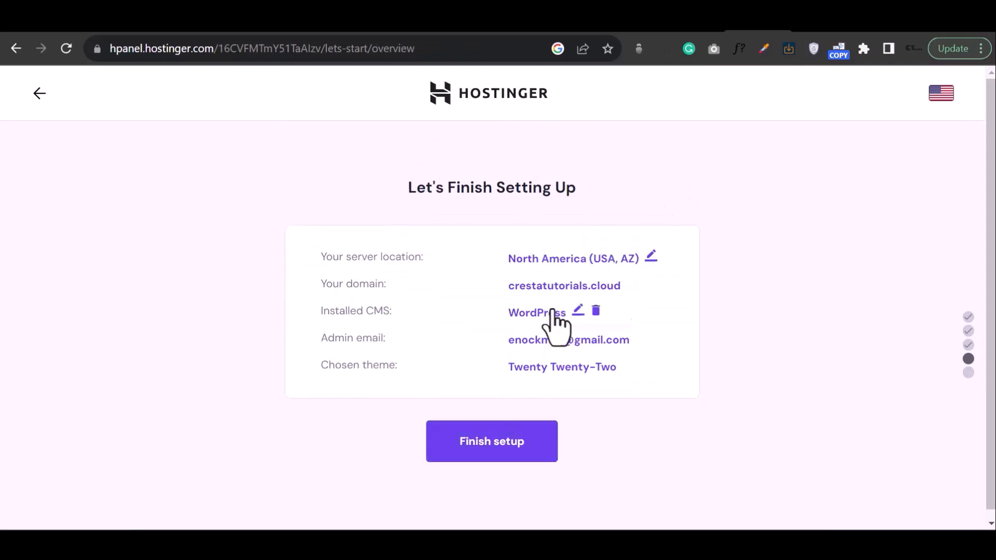
# Step: Finish the website setup and open the new site's WordPress dashboard for editing
pyautogui.click(500, 445)
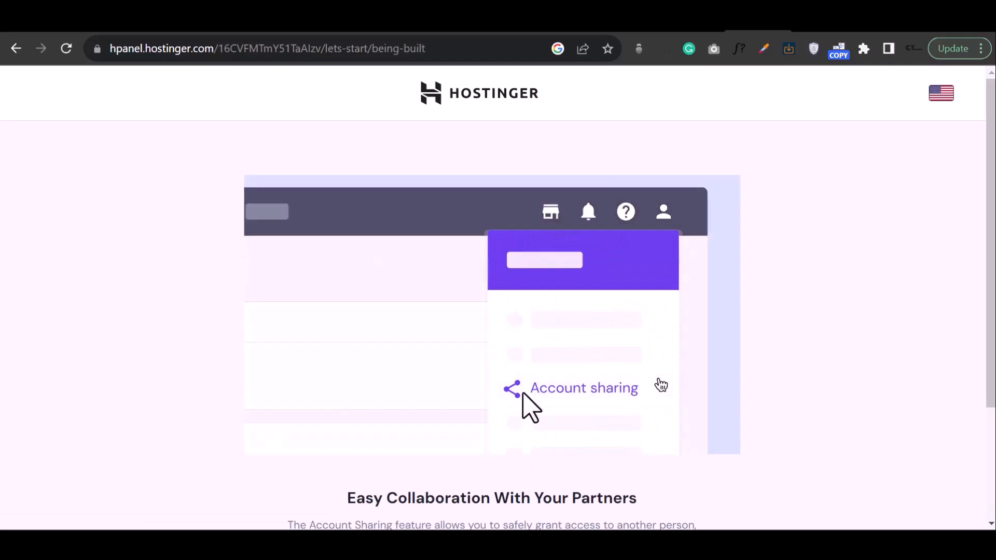
pyautogui.scroll(-3, 490, 347)
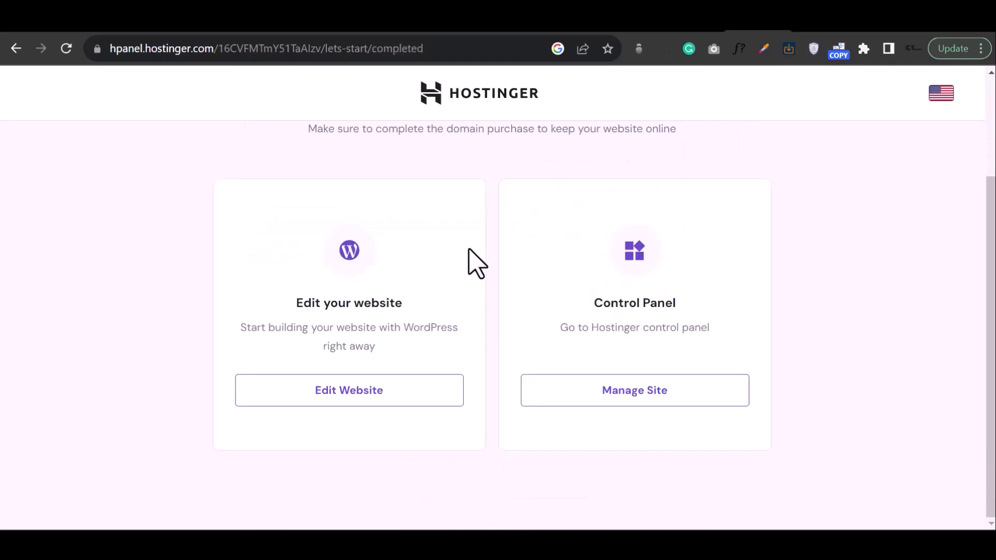
pyautogui.click(356, 397)
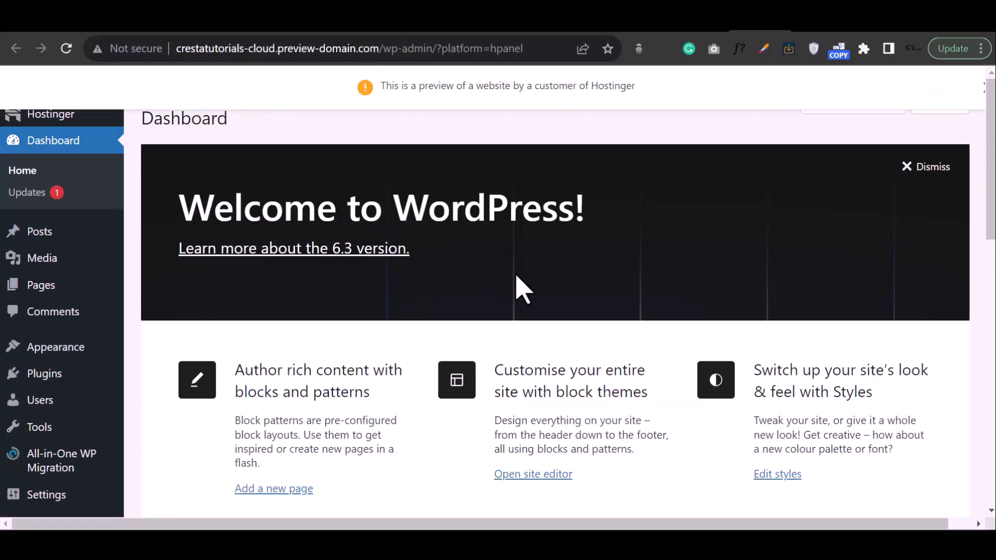
pyautogui.scroll(-6, 519, 282)
pyautogui.scroll(-4, 522, 289)
pyautogui.scroll(10, 523, 290)
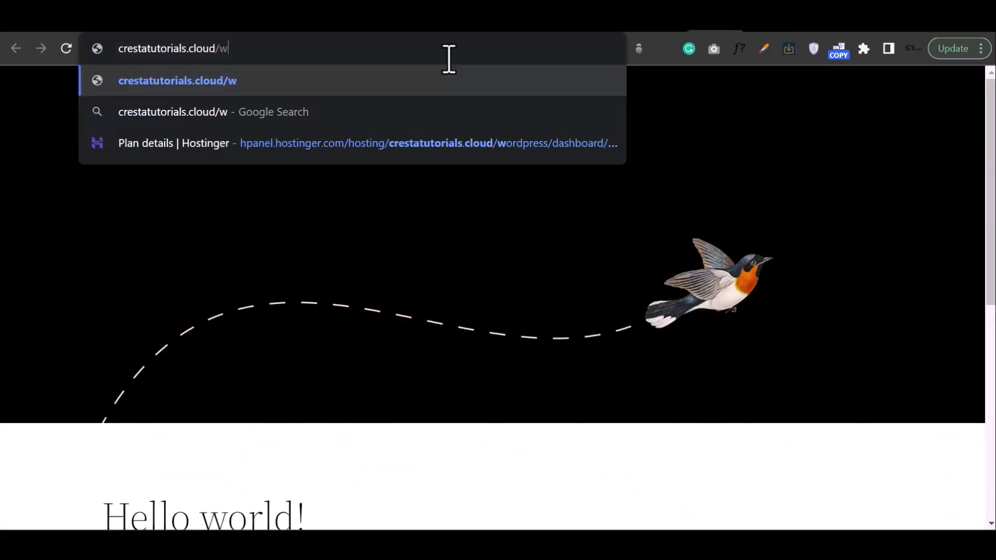
# Step: Go to the WordPress admin login page at crestatutorials.cloud/wp-admin
pyautogui.write('p')
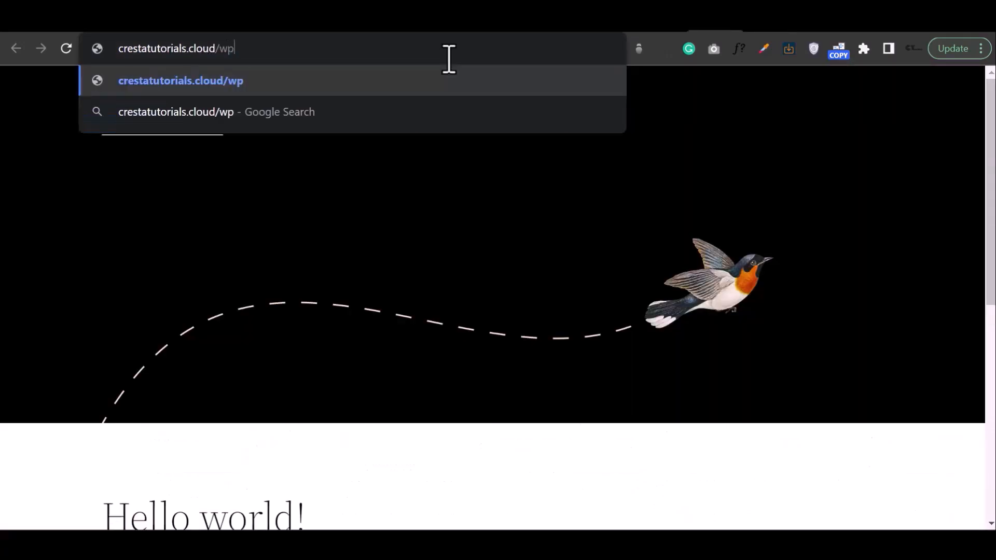
pyautogui.write('-admin')
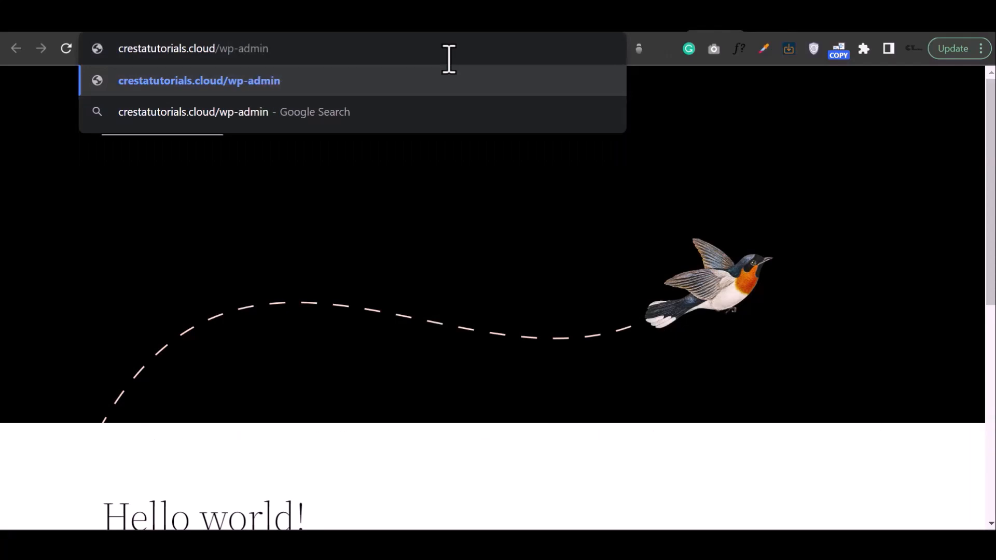
pyautogui.press('Return')
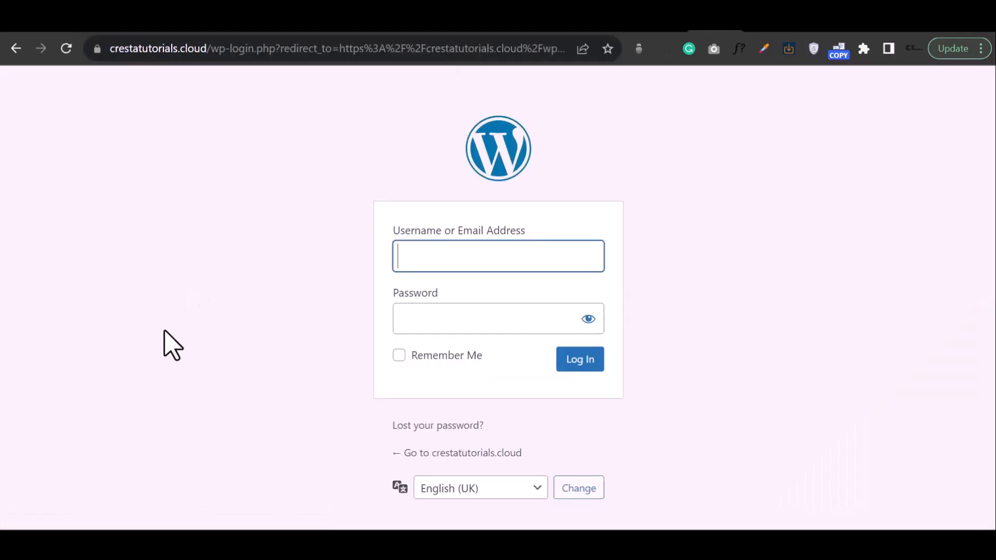
# Step: Log in to WordPress with the admin email and account password, and save the login in the browser
pyautogui.click(452, 253)
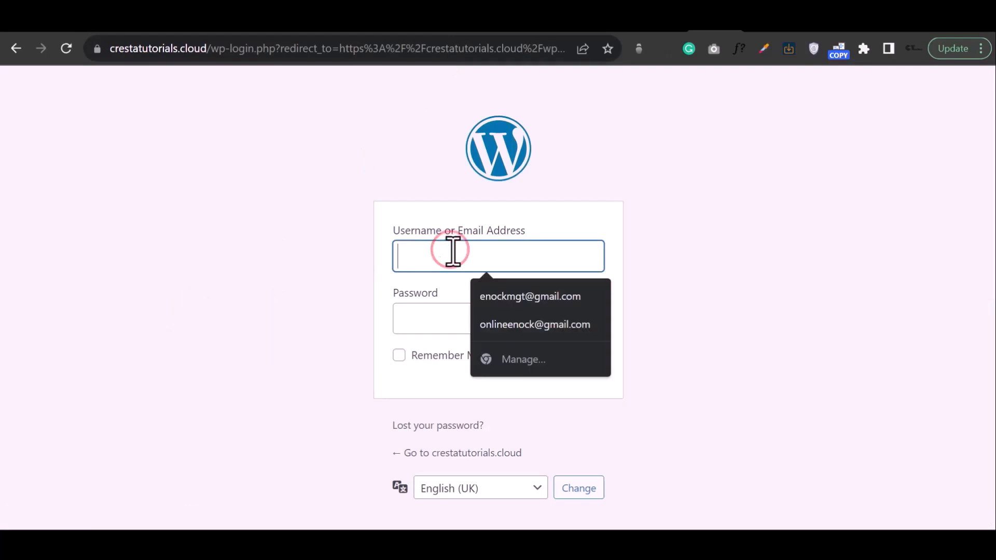
pyautogui.click(437, 324)
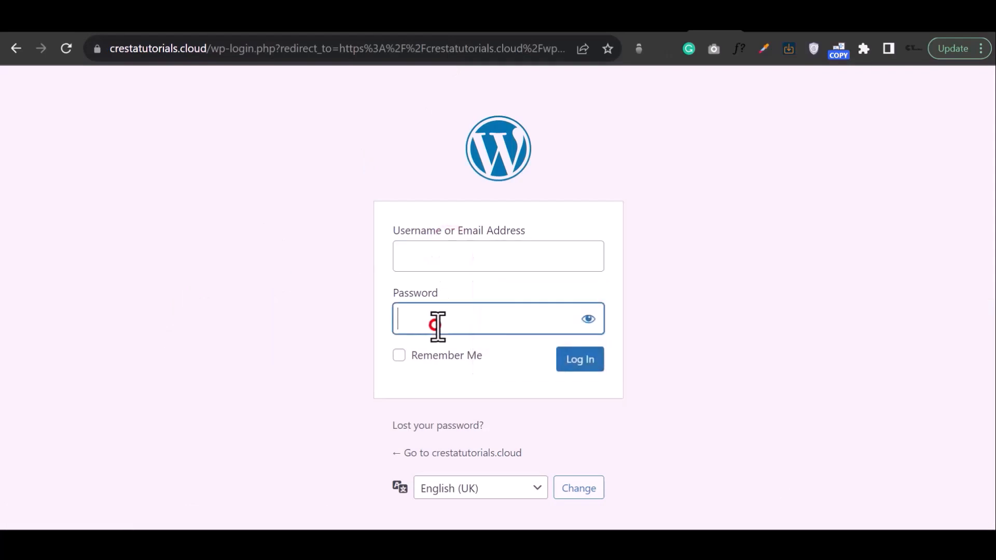
pyautogui.click(450, 259)
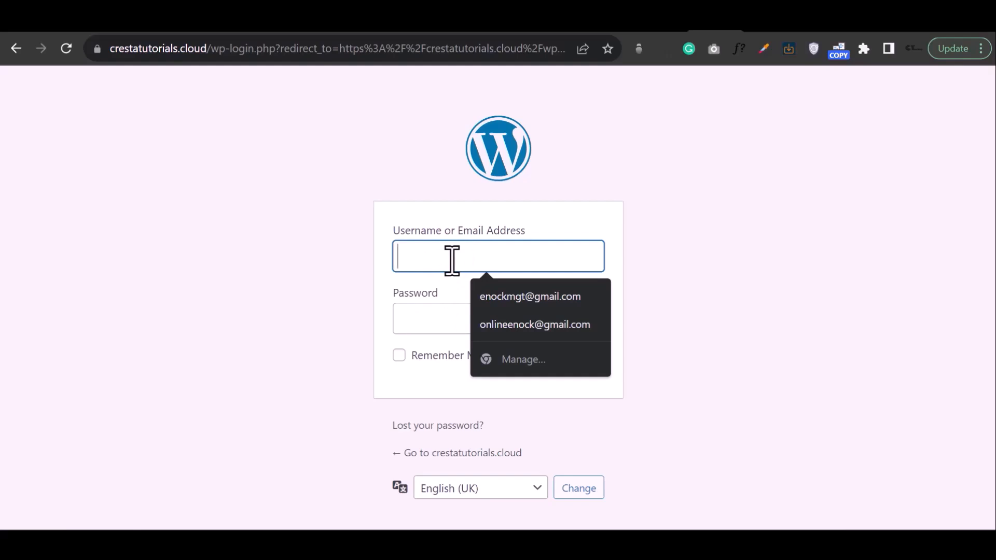
pyautogui.click(503, 296)
pyautogui.click(452, 319)
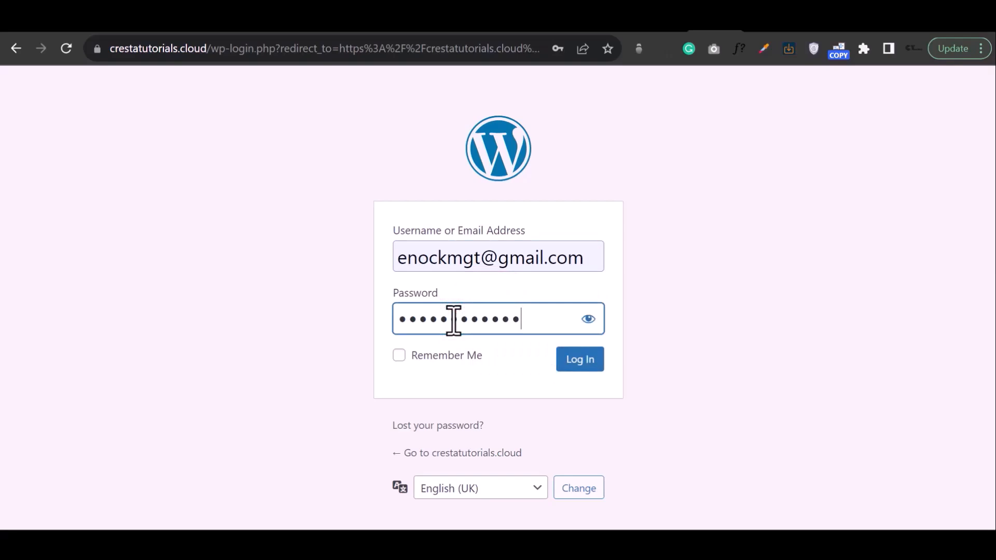
pyautogui.click(588, 363)
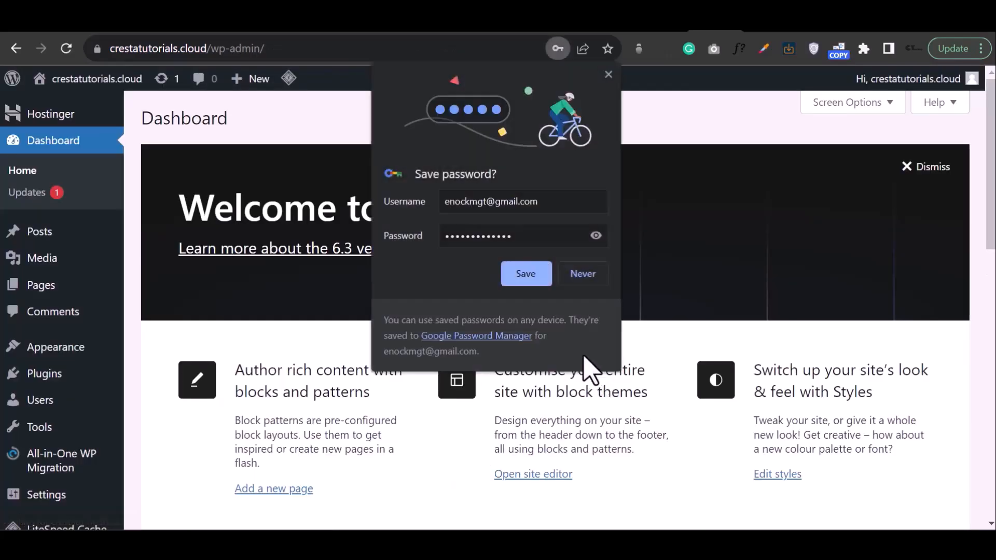
pyautogui.click(530, 275)
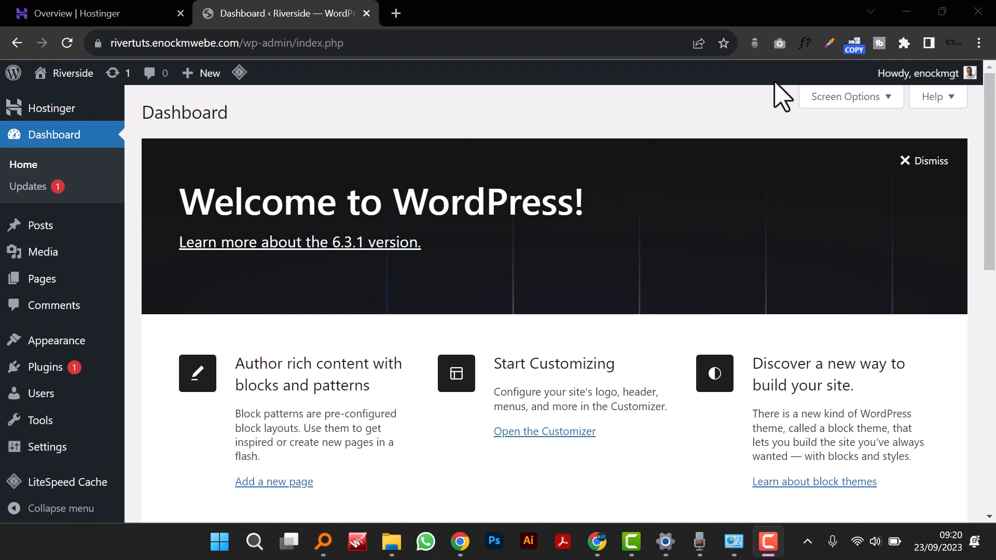
# Step: Hide the Site Health Status, At a Glance, Activity, Quick Draft and Welcome boxes from the Riverside site's dashboard
pyautogui.click(875, 99)
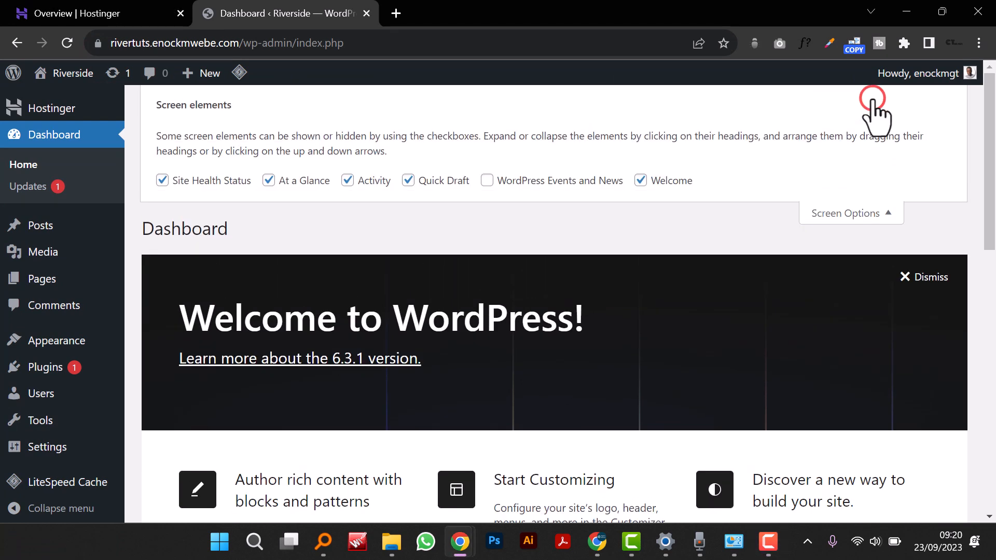
pyautogui.click(196, 182)
pyautogui.click(298, 180)
pyautogui.click(382, 180)
pyautogui.click(443, 182)
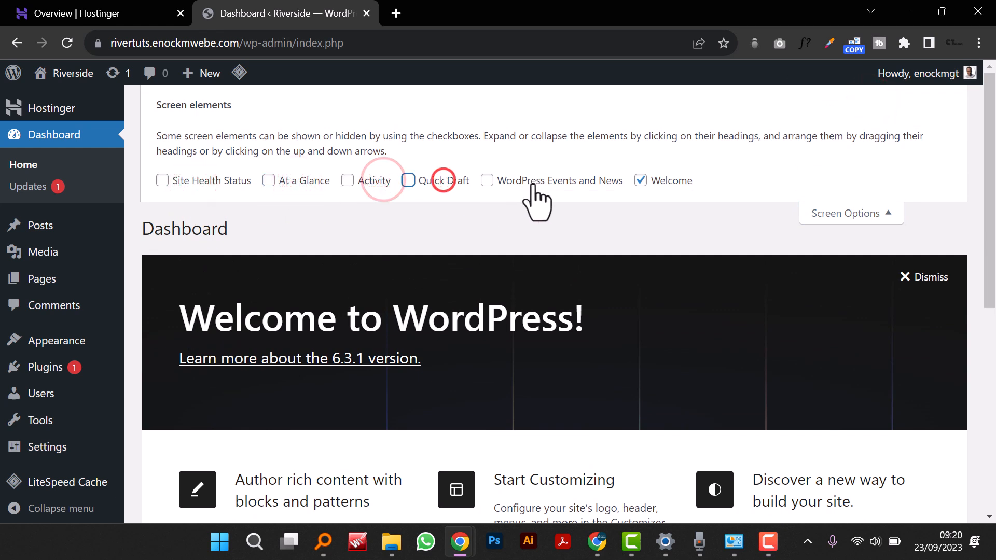
pyautogui.click(664, 179)
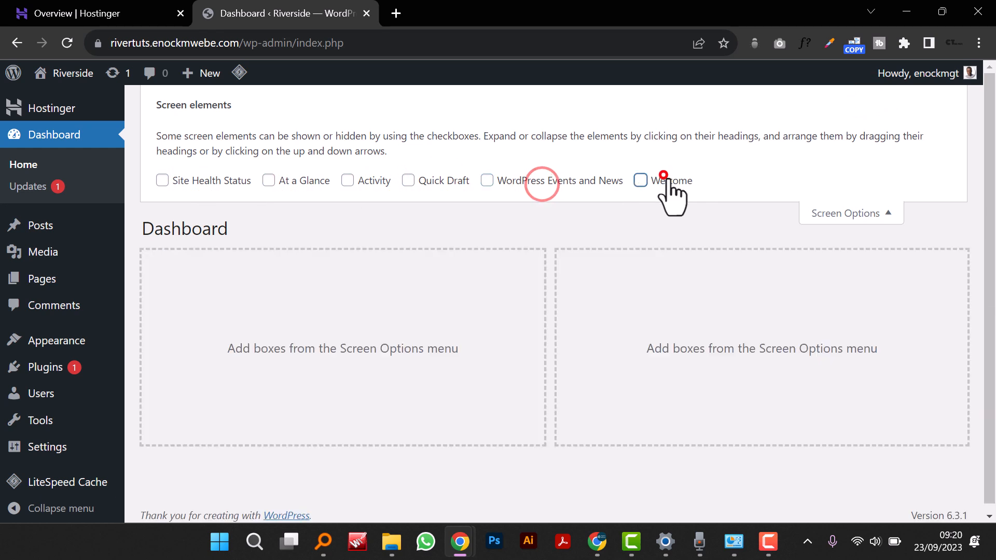
pyautogui.click(851, 214)
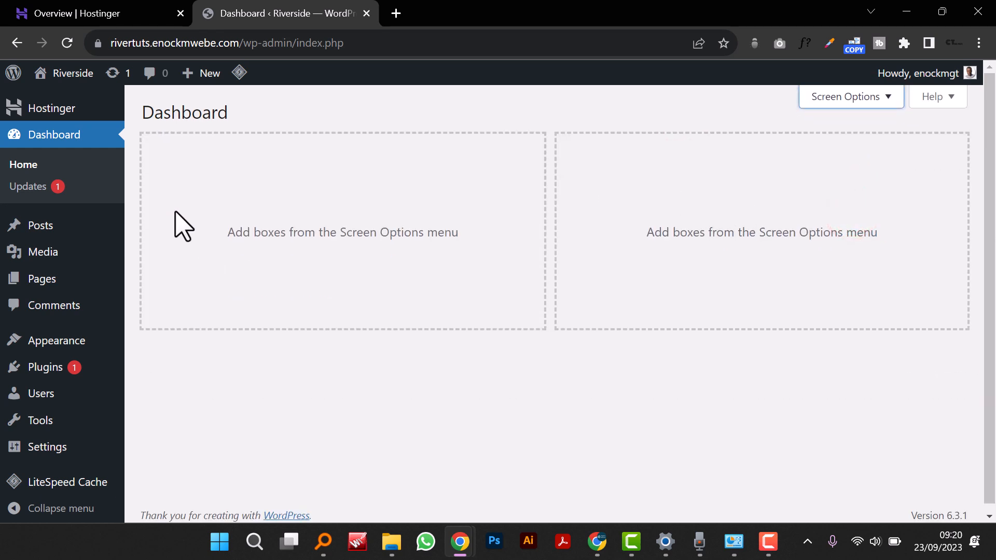
# Step: Install the OceanWP theme from the popular themes and activate it
pyautogui.moveTo(72, 348)
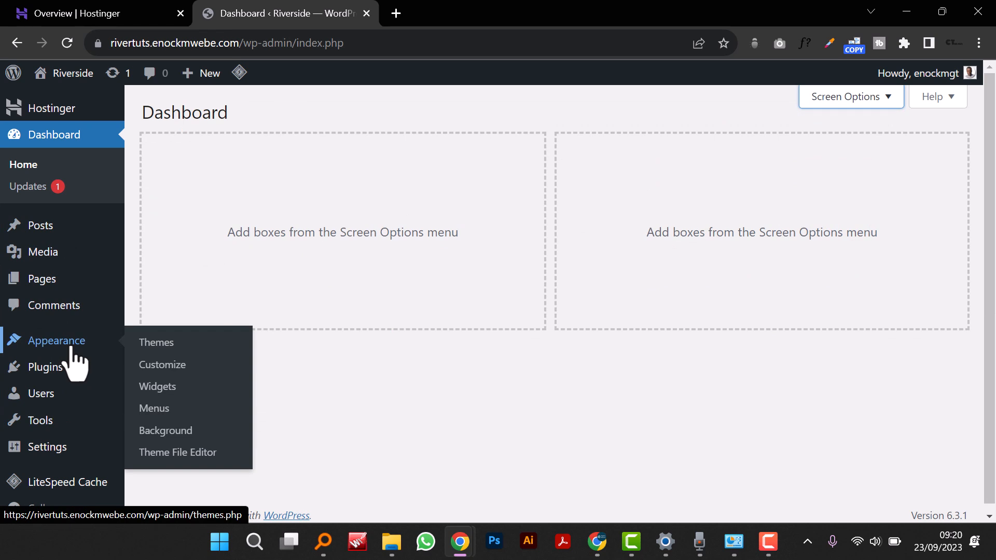
pyautogui.click(160, 347)
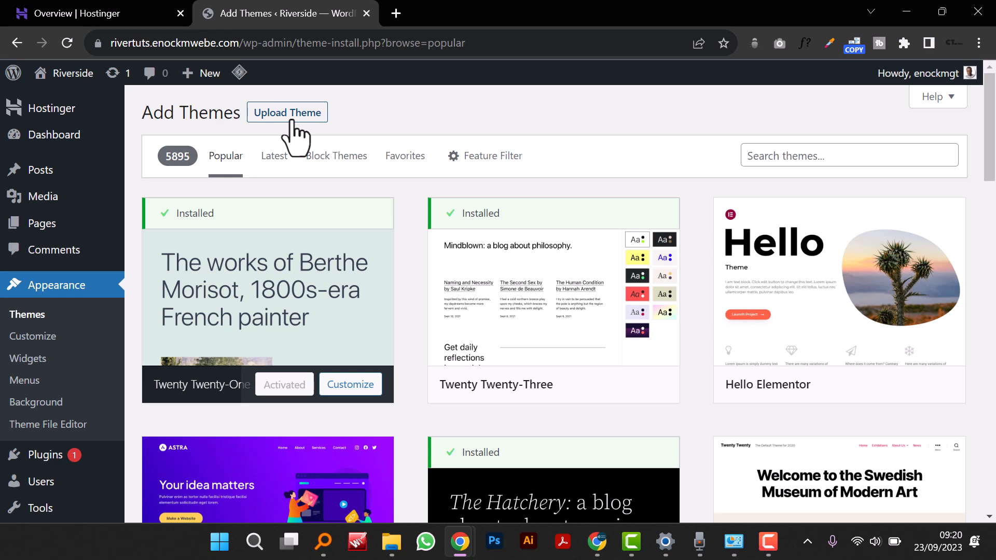
pyautogui.scroll(-5, 335, 252)
pyautogui.scroll(-3, 337, 254)
pyautogui.moveTo(289, 337)
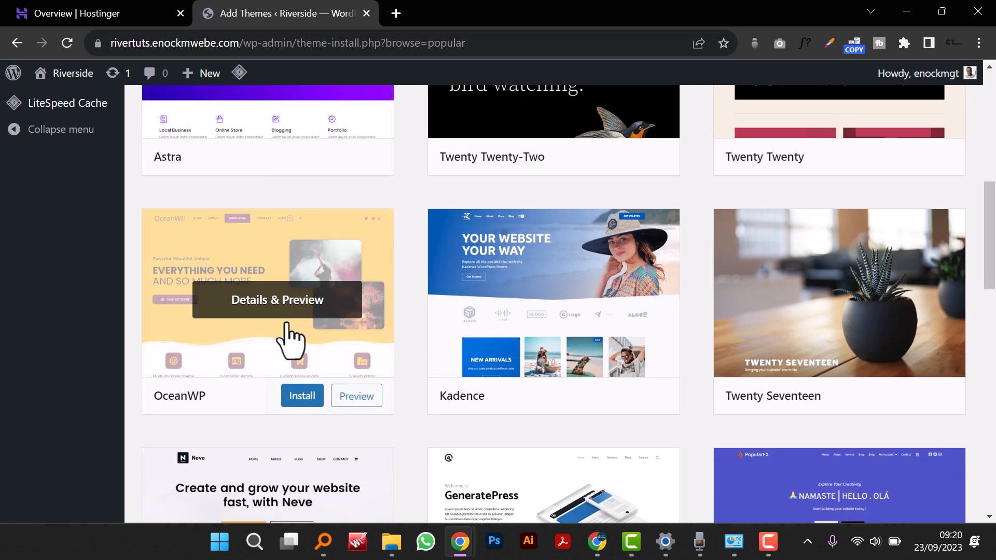
pyautogui.click(302, 398)
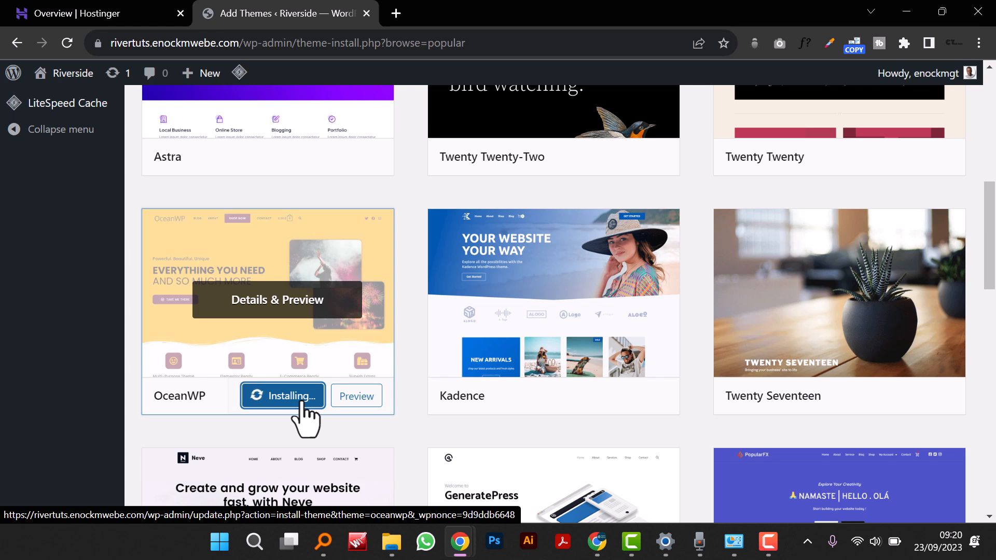
pyautogui.click(291, 395)
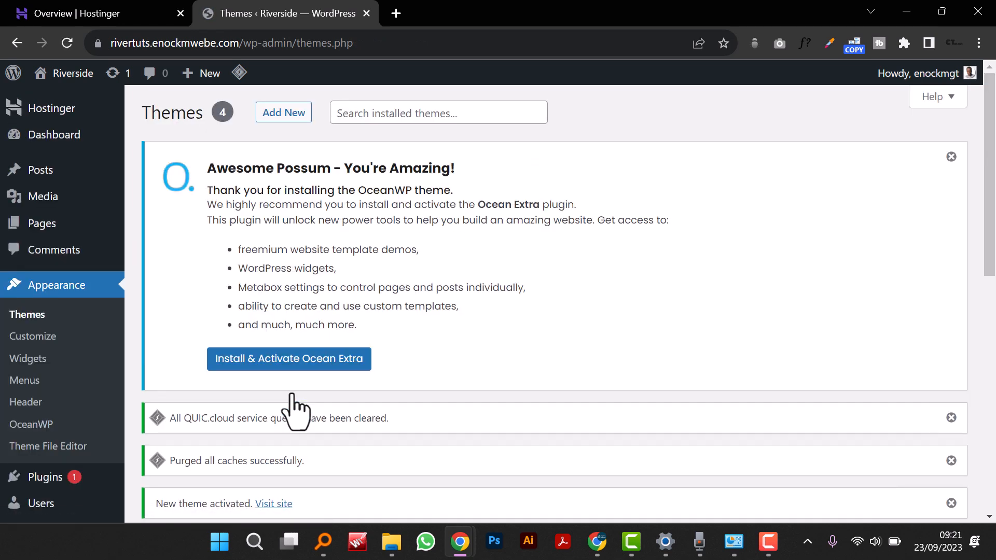
# Step: Install and activate the recommended Ocean Extra plugin, and close the Ocean Core Extensions Bundle upgrade notice
pyautogui.click(299, 359)
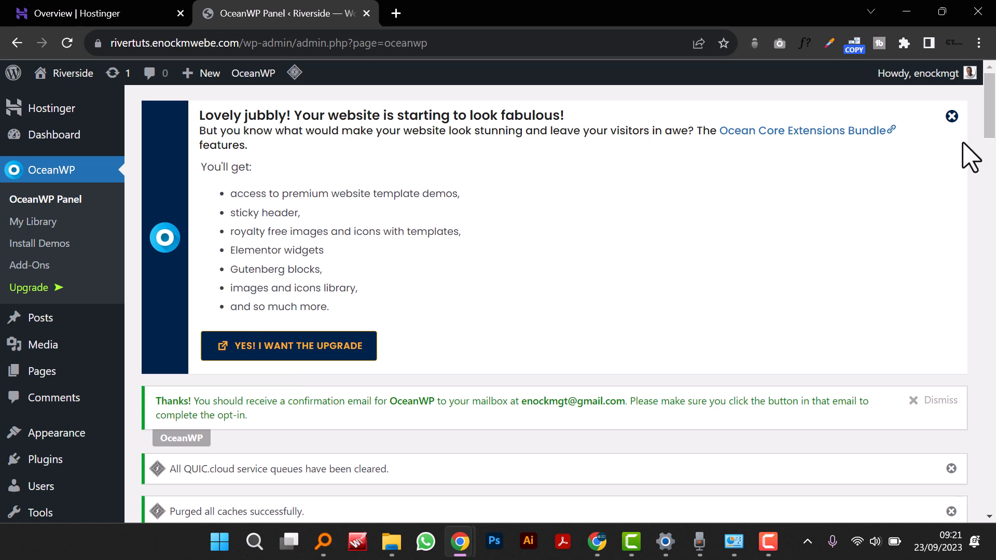
pyautogui.click(951, 117)
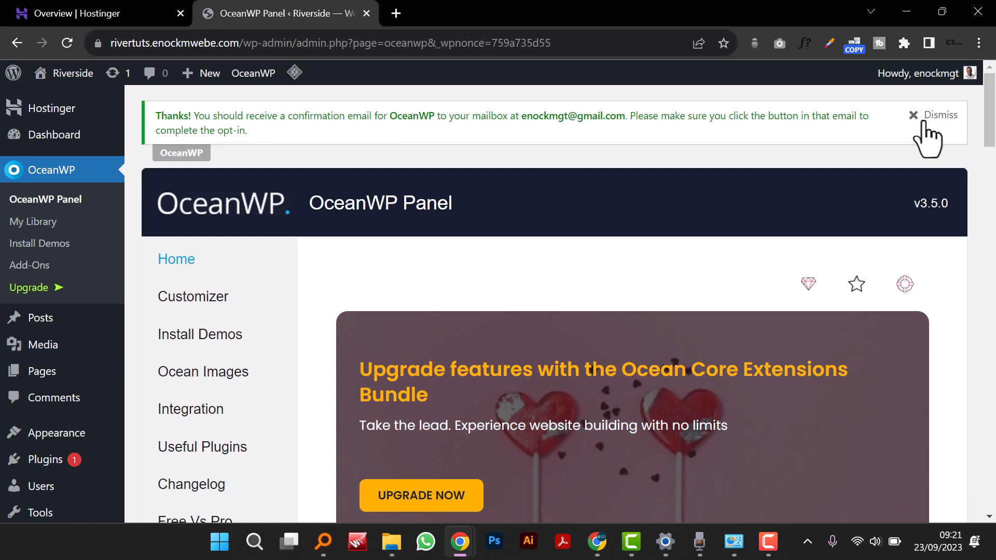
# Step: Open the site's general settings and set the tagline to "Online Clothing store"
pyautogui.scroll(-3, 83, 417)
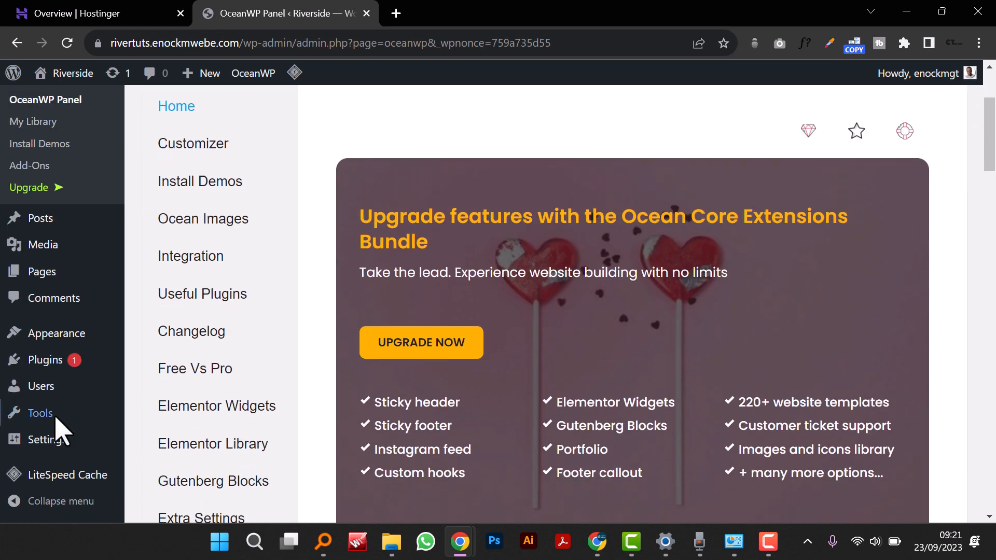
pyautogui.moveTo(59, 452)
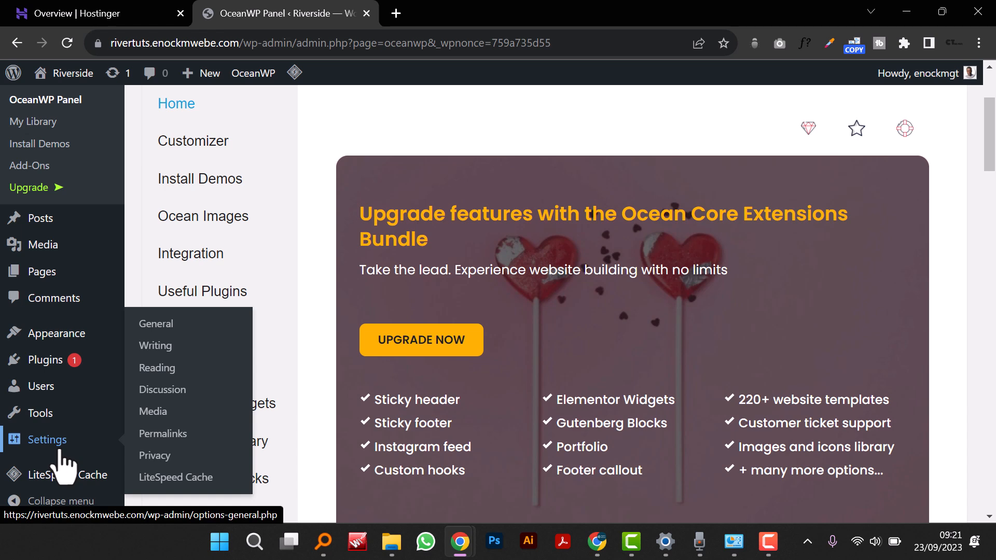
pyautogui.moveTo(66, 414)
pyautogui.click(176, 325)
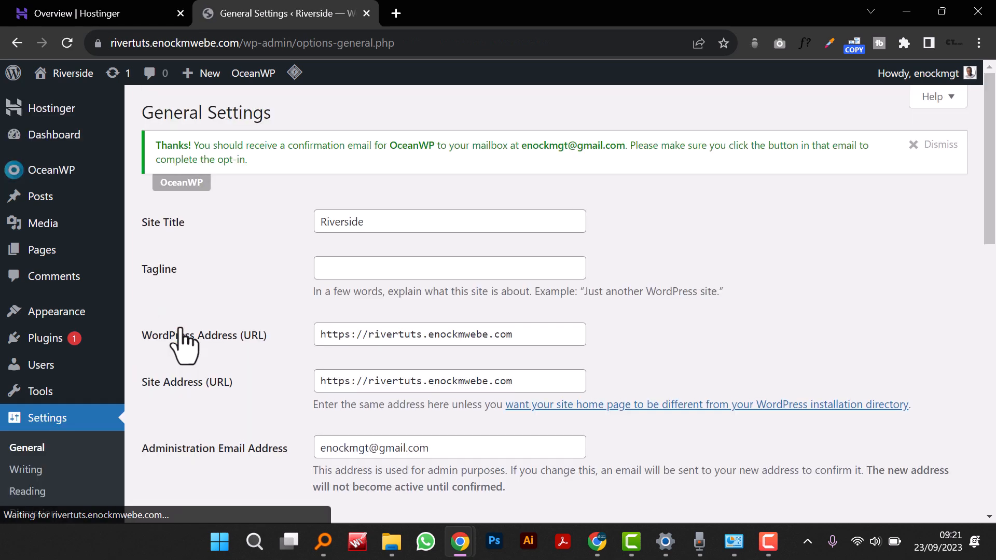
pyautogui.click(399, 218)
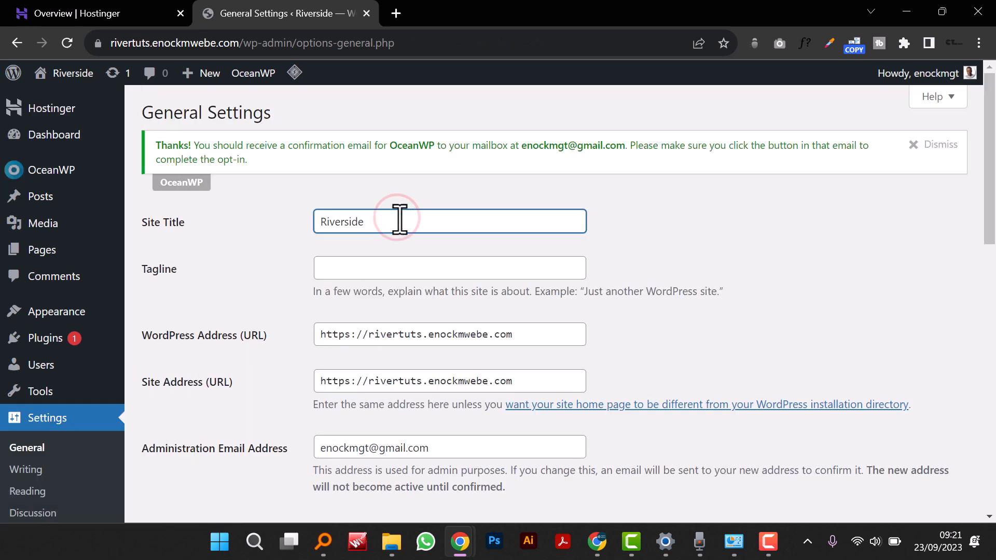
pyautogui.click(406, 265)
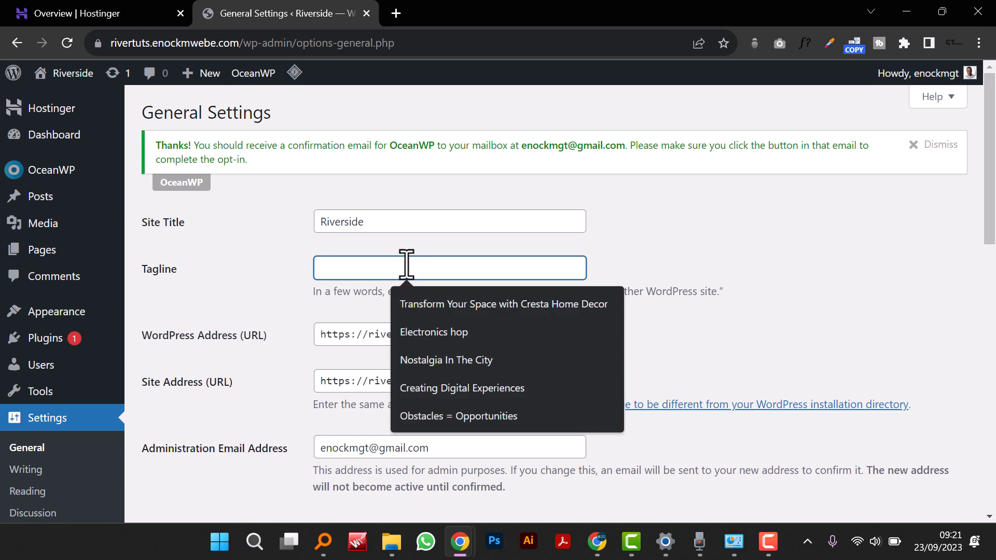
pyautogui.write('Online Clothing store')
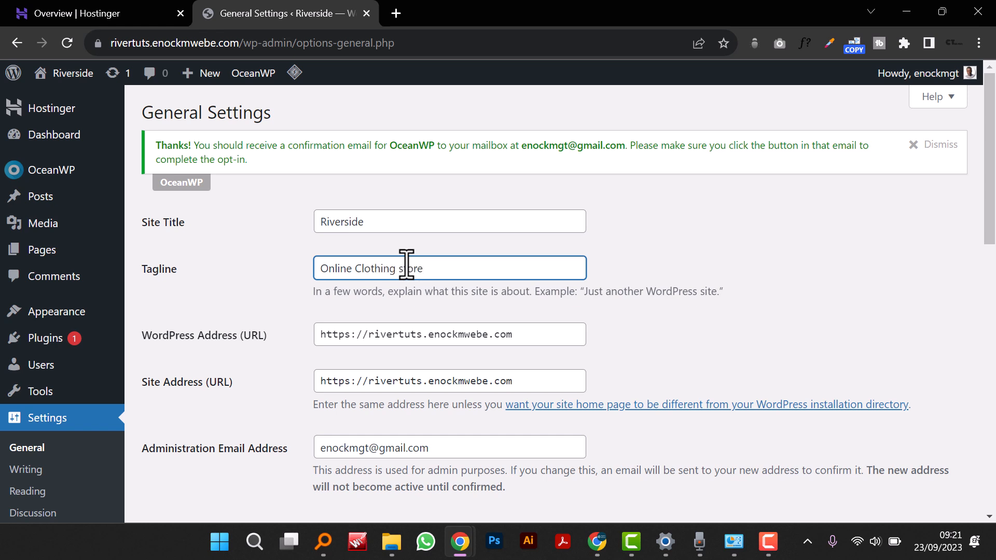
# Step: Allow anyone to register on the site, with Subscriber as the new user default role
pyautogui.scroll(-5, 438, 382)
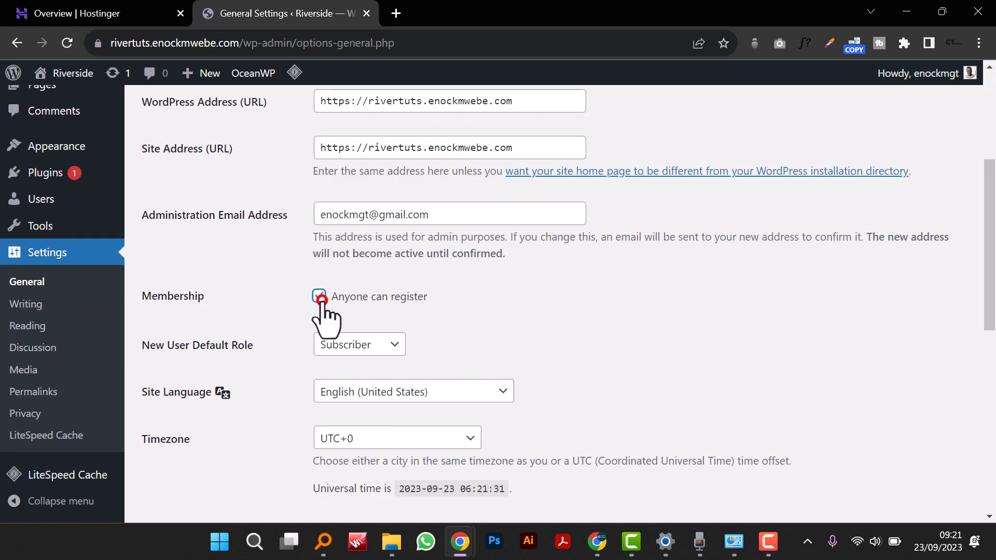
pyautogui.click(391, 343)
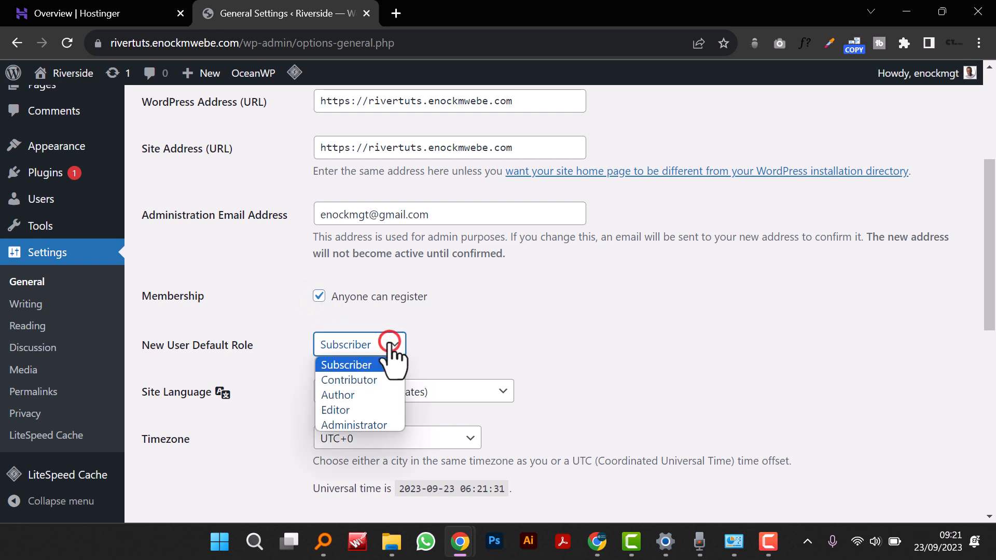
pyautogui.click(382, 344)
pyautogui.click(382, 344)
pyautogui.click(383, 344)
# Step: Review the timezone and site language options, and save the general settings
pyautogui.scroll(-3, 436, 350)
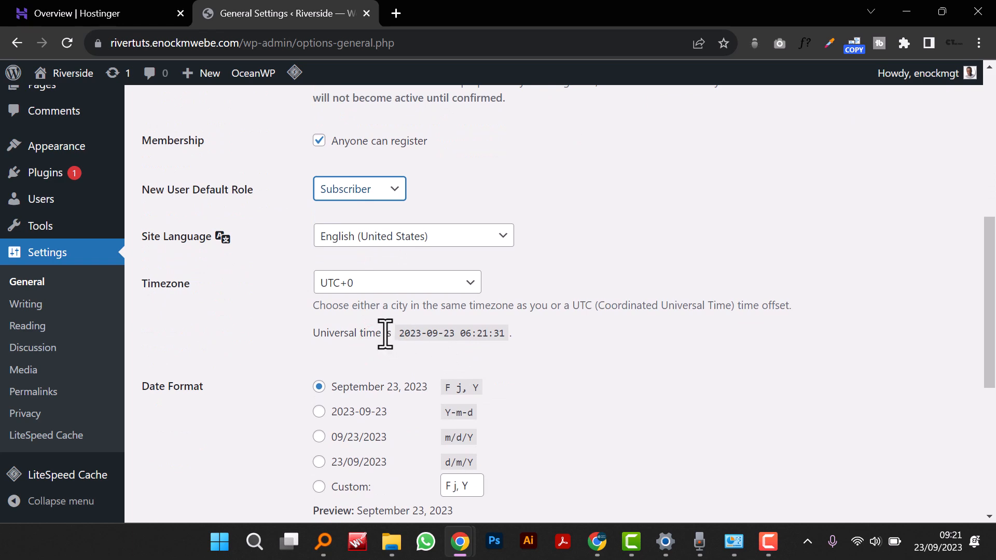
pyautogui.scroll(-4, 407, 342)
pyautogui.scroll(4, 402, 331)
pyautogui.click(393, 292)
pyautogui.click(392, 292)
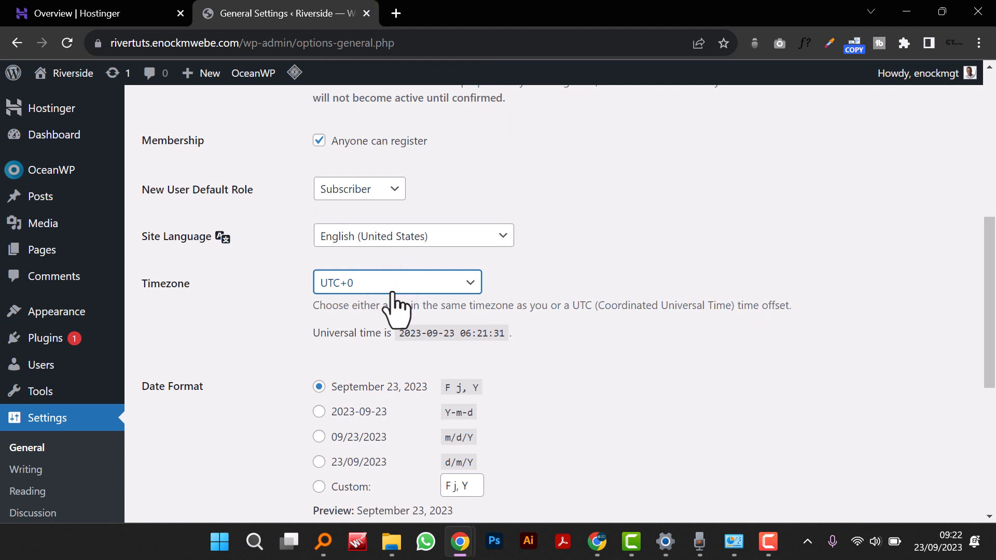
pyautogui.click(433, 239)
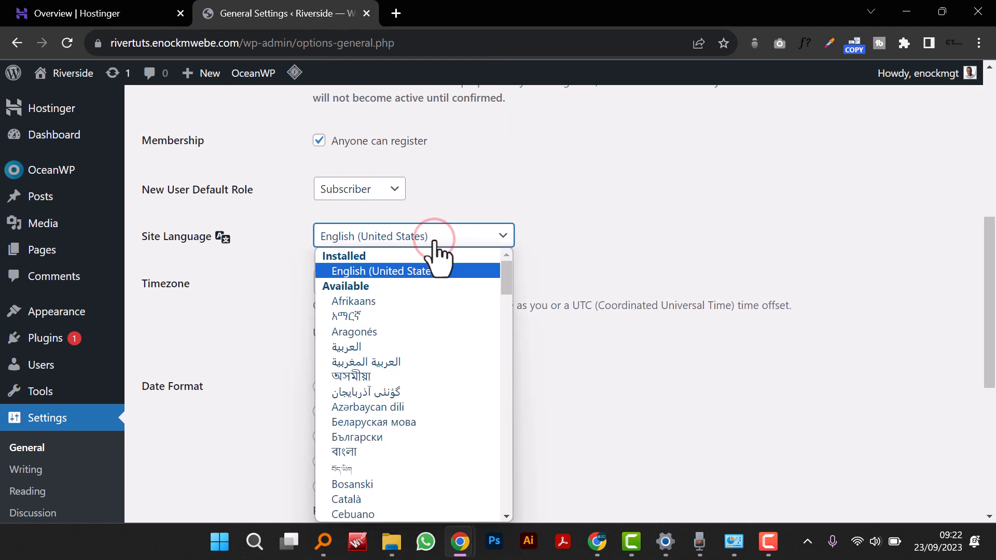
pyautogui.scroll(-8, 434, 427)
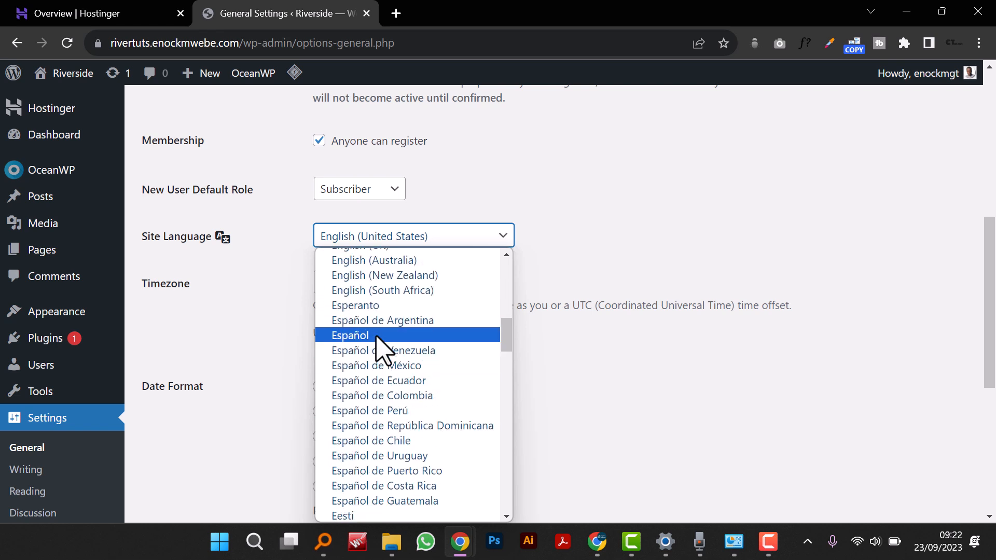
pyautogui.click(603, 394)
pyautogui.scroll(-5, 560, 386)
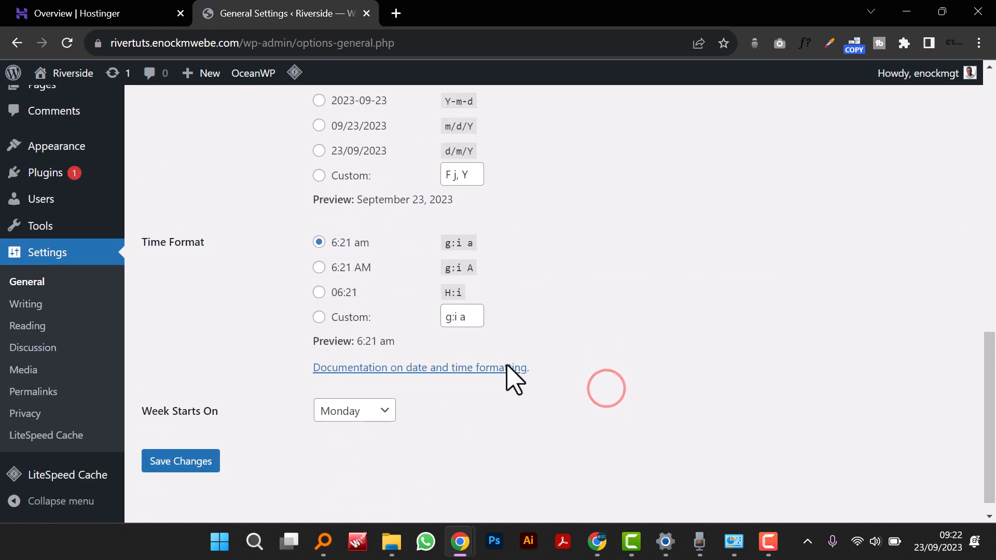
pyautogui.click(194, 456)
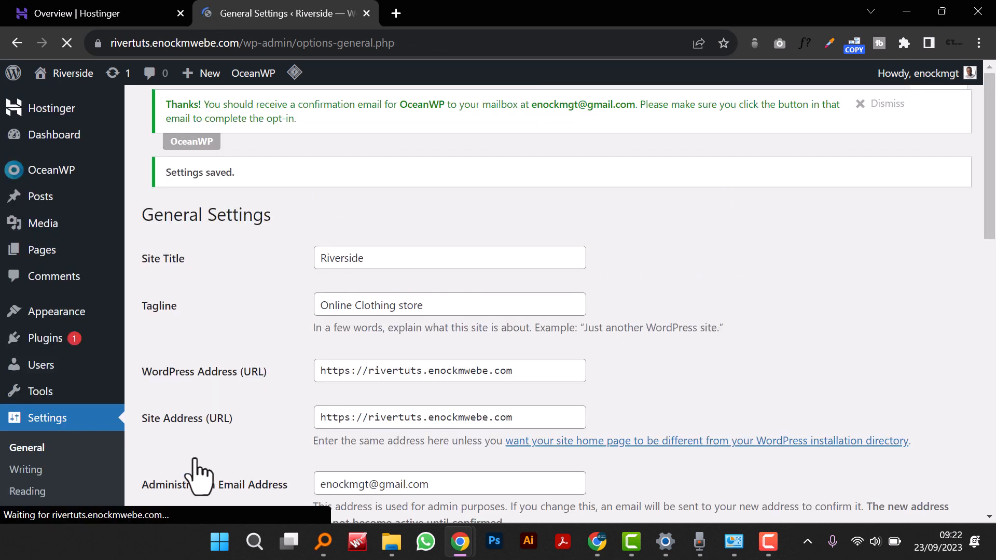
# Step: Change the site's permalink structure to Post name and save the permalink settings
pyautogui.scroll(-1, 47, 396)
pyautogui.scroll(-2, 47, 410)
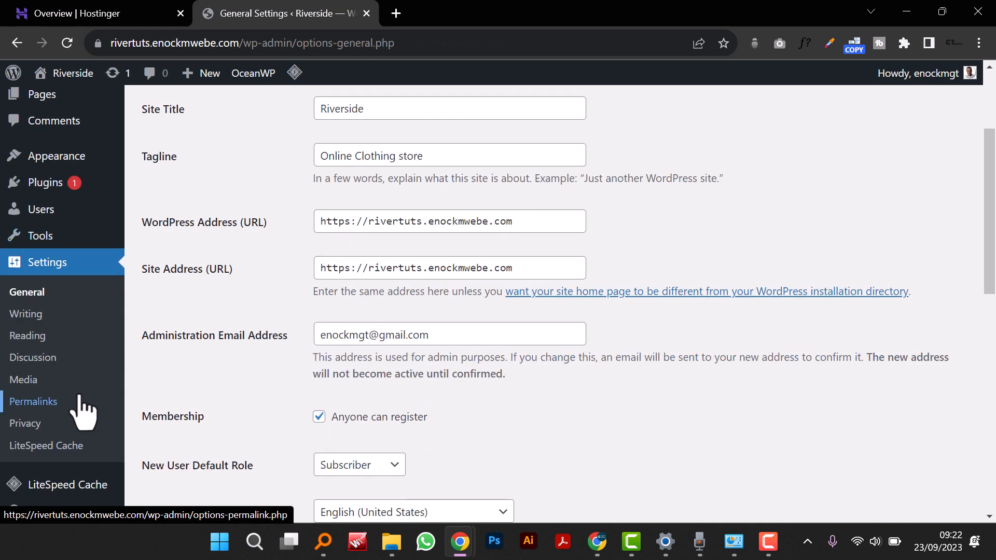
pyautogui.click(79, 399)
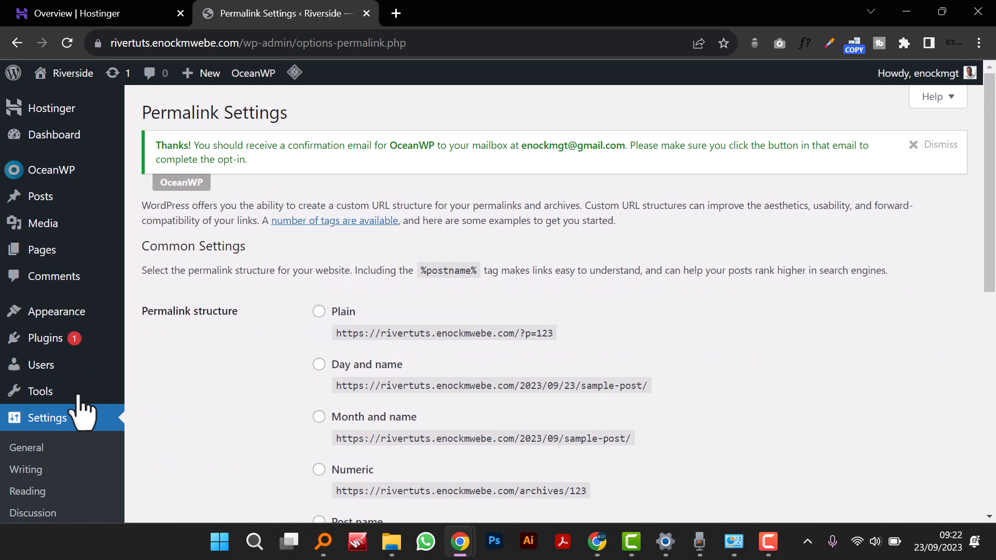
pyautogui.scroll(-4, 79, 420)
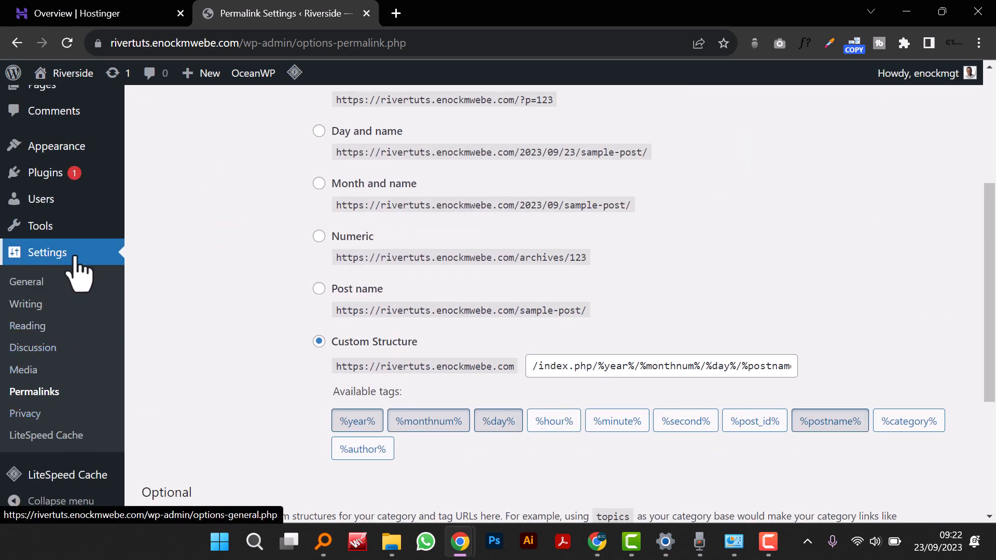
pyautogui.click(41, 394)
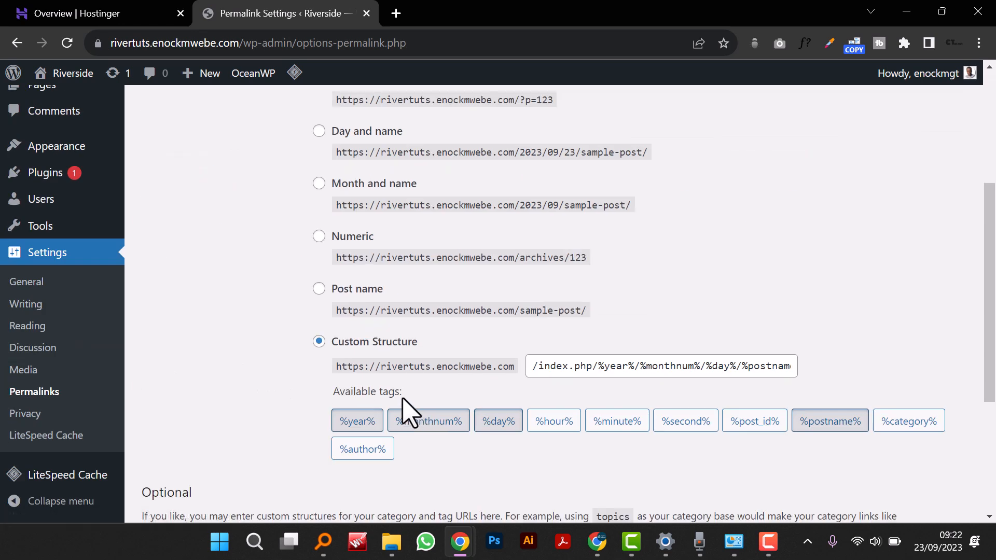
pyautogui.scroll(2, 329, 342)
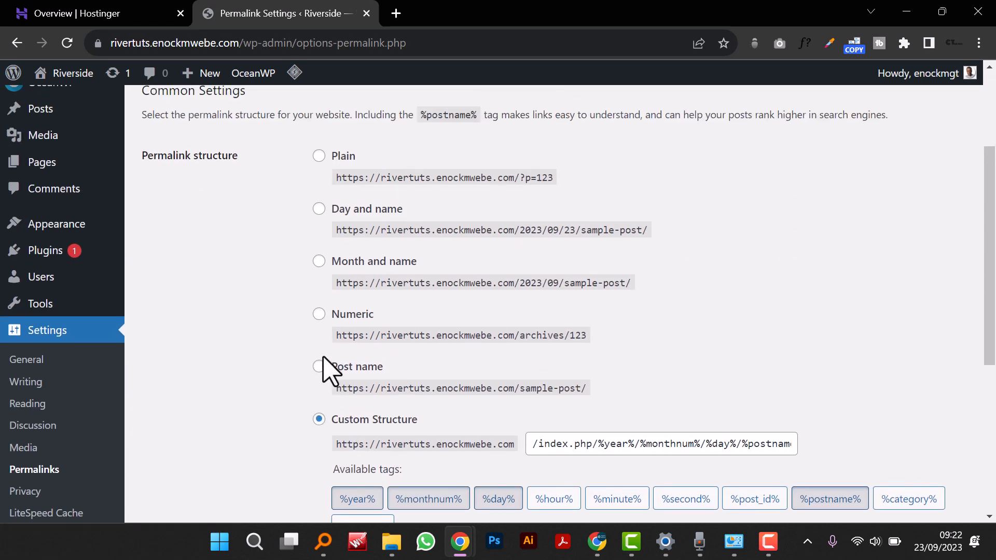
pyautogui.click(319, 366)
pyautogui.scroll(-5, 583, 389)
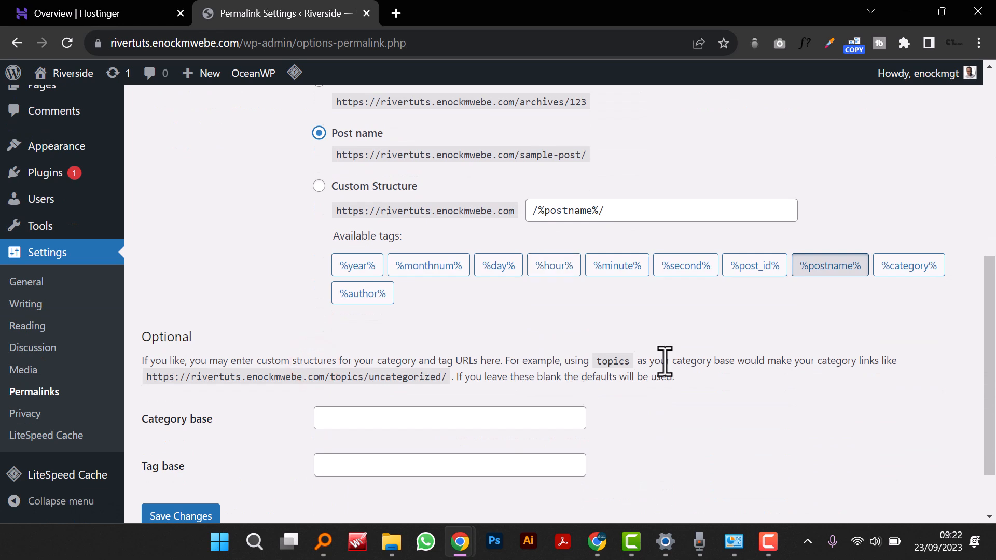
pyautogui.scroll(-2, 251, 461)
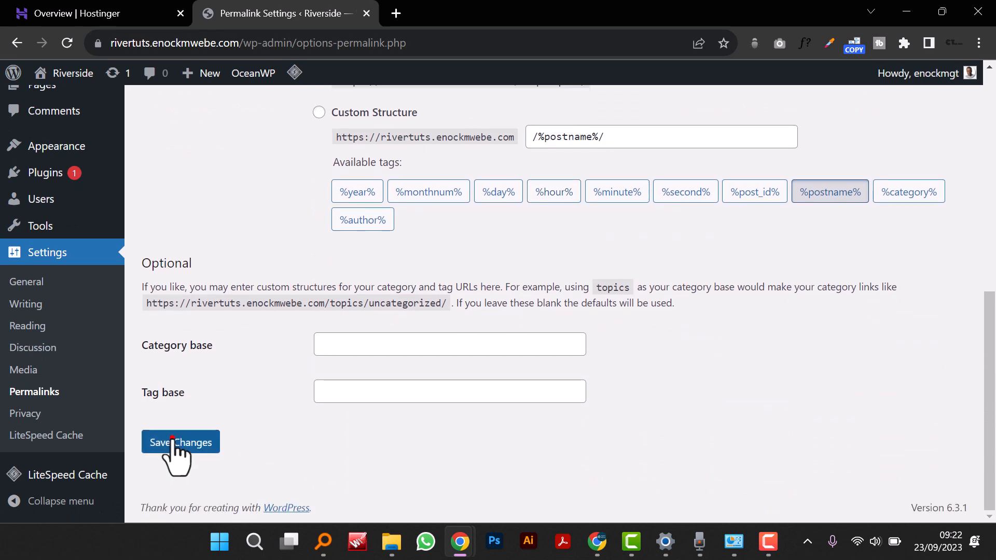
pyautogui.click(172, 438)
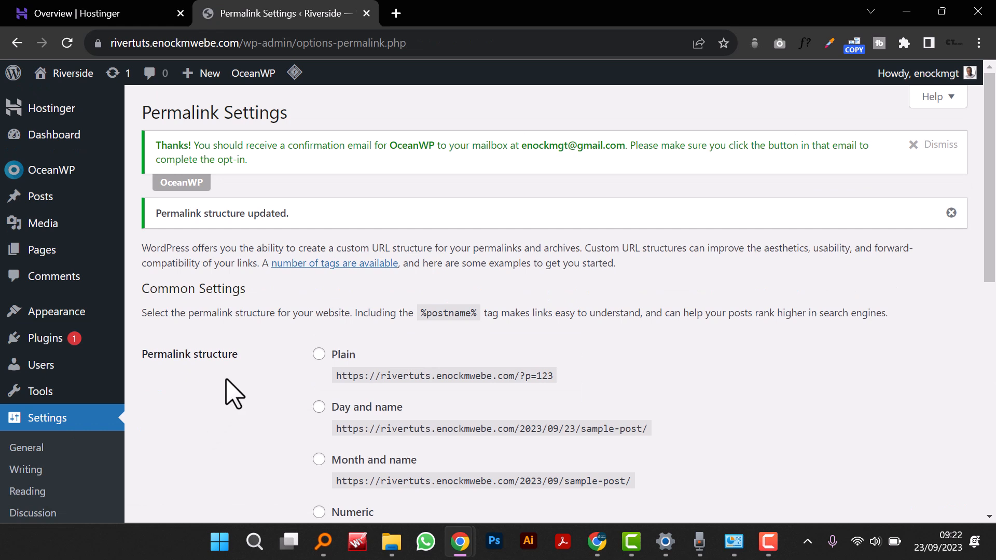
# Step: Search the plugin directory for elementor and install the Elementor Website Builder plugin
pyautogui.moveTo(62, 340)
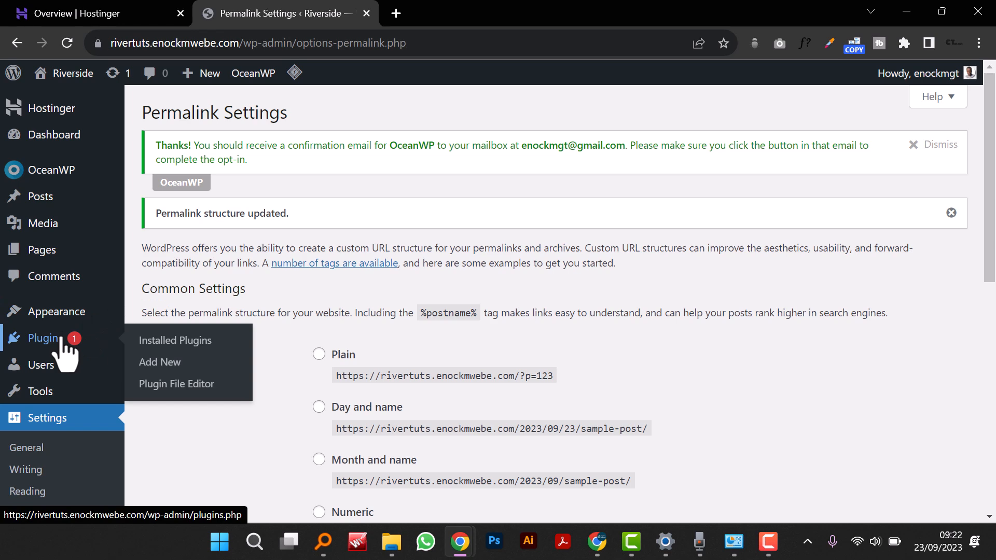
pyautogui.click(177, 363)
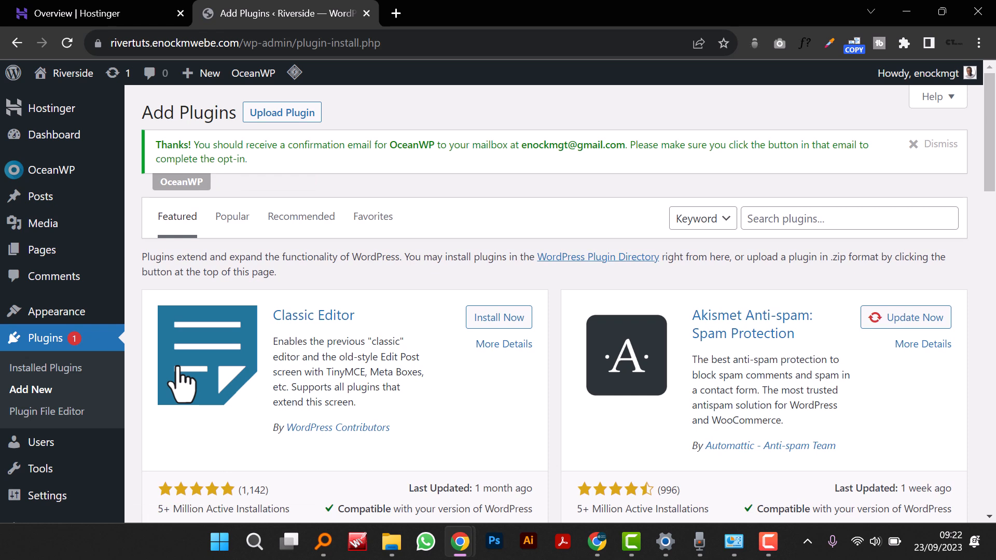
pyautogui.click(777, 221)
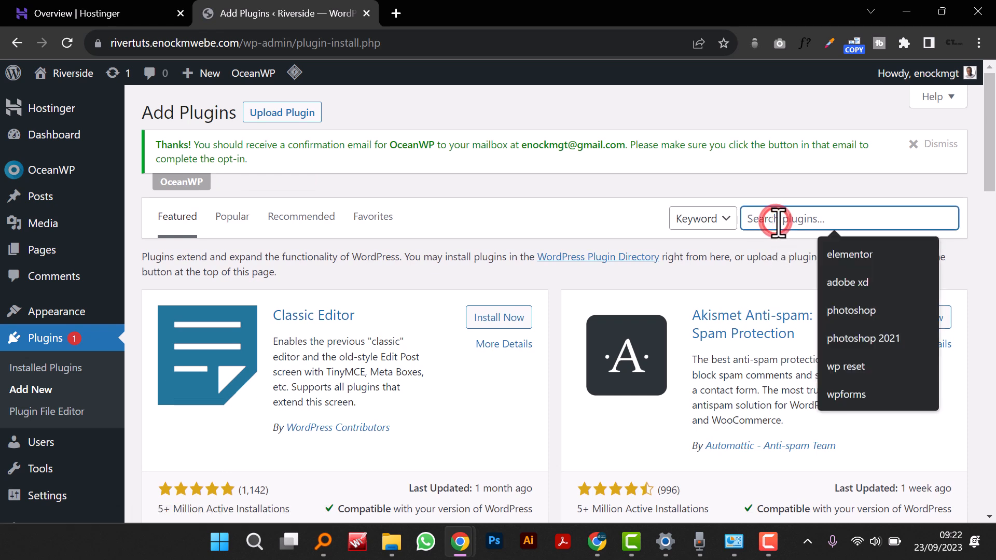
pyautogui.click(849, 255)
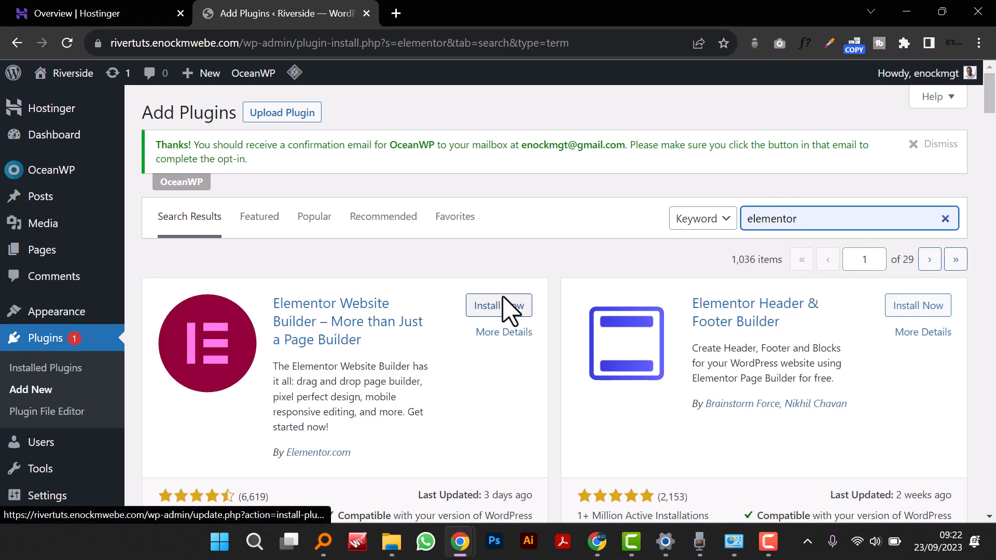
pyautogui.click(510, 306)
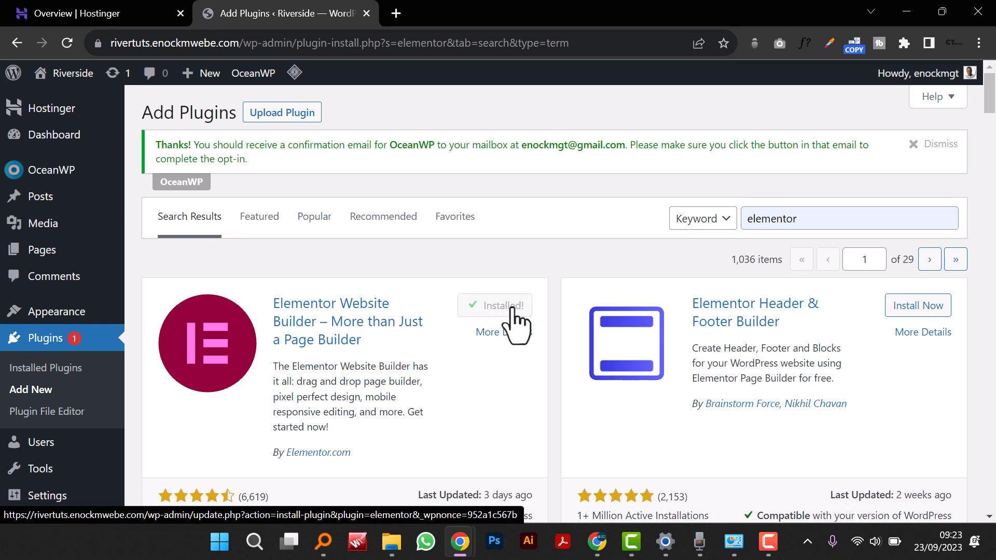
# Step: Install the ElementsKit Elementor addons plugin from the elementor search results
pyautogui.scroll(-3, 725, 358)
pyautogui.scroll(-3, 731, 372)
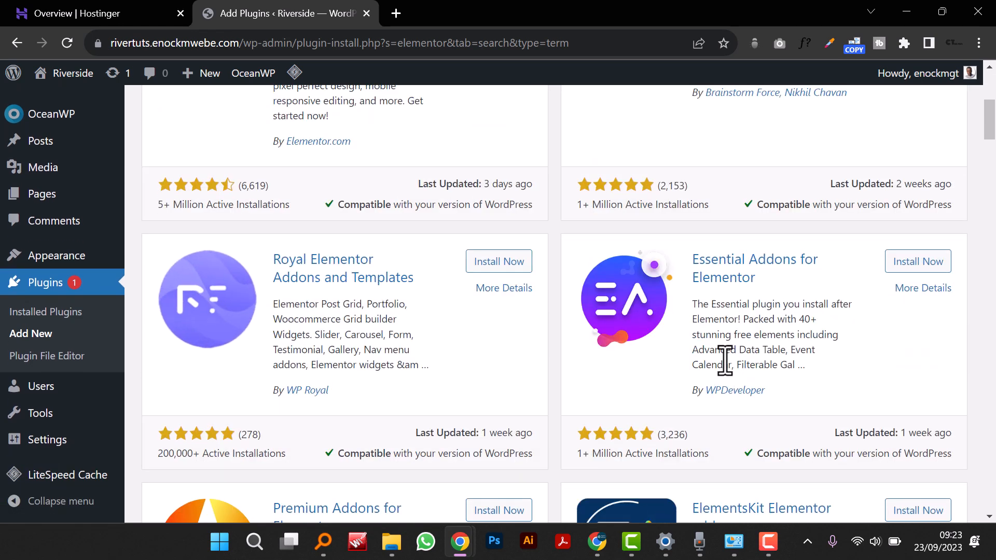
pyautogui.scroll(-3, 725, 363)
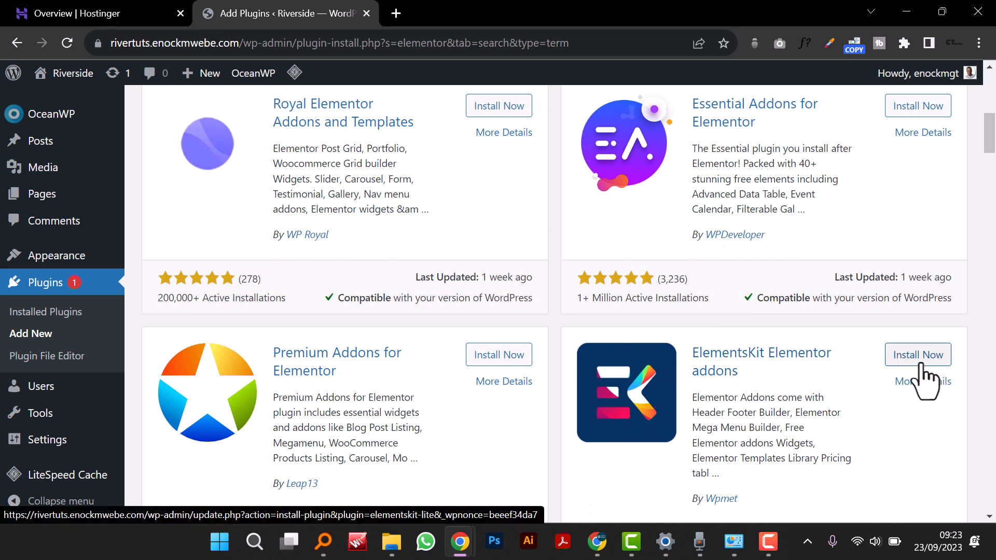
pyautogui.click(919, 363)
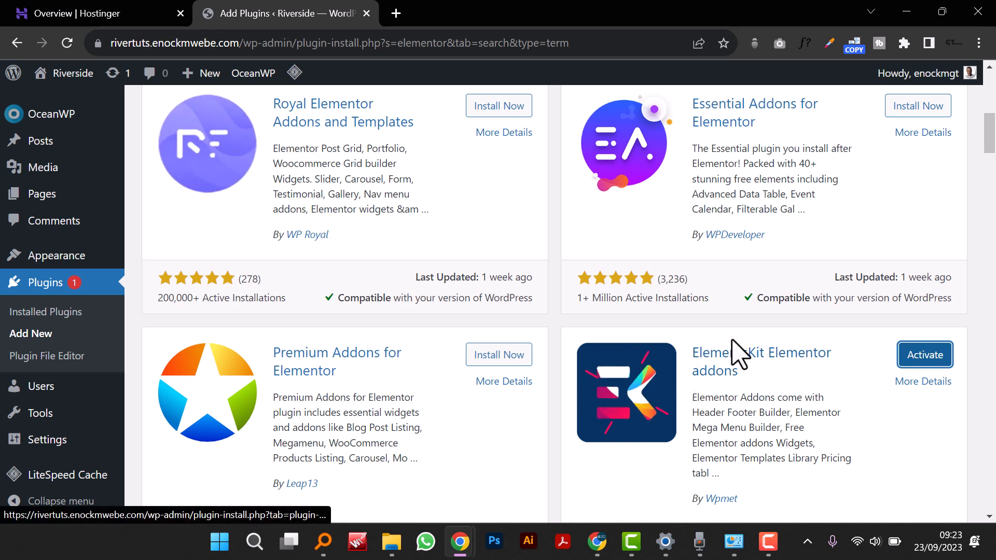
# Step: Install the Essential Addons for Elementor plugin from the same search results
pyautogui.scroll(-1, 736, 352)
pyautogui.scroll(4, 736, 353)
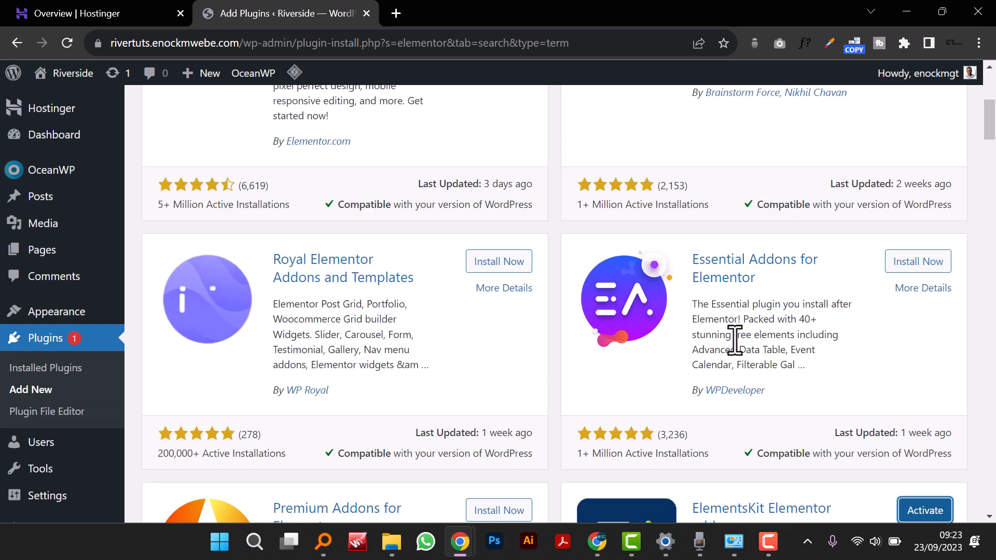
pyautogui.click(939, 261)
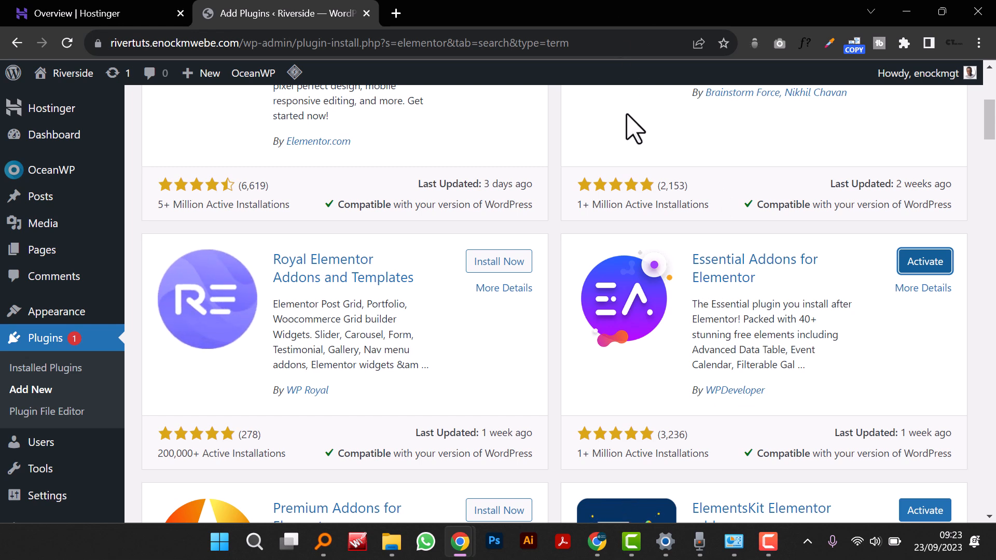
# Step: Search the plugin directory for classic widgets and install the Classic Widgets plugin
pyautogui.scroll(1, 796, 314)
pyautogui.scroll(5, 796, 315)
pyautogui.doubleClick(823, 221)
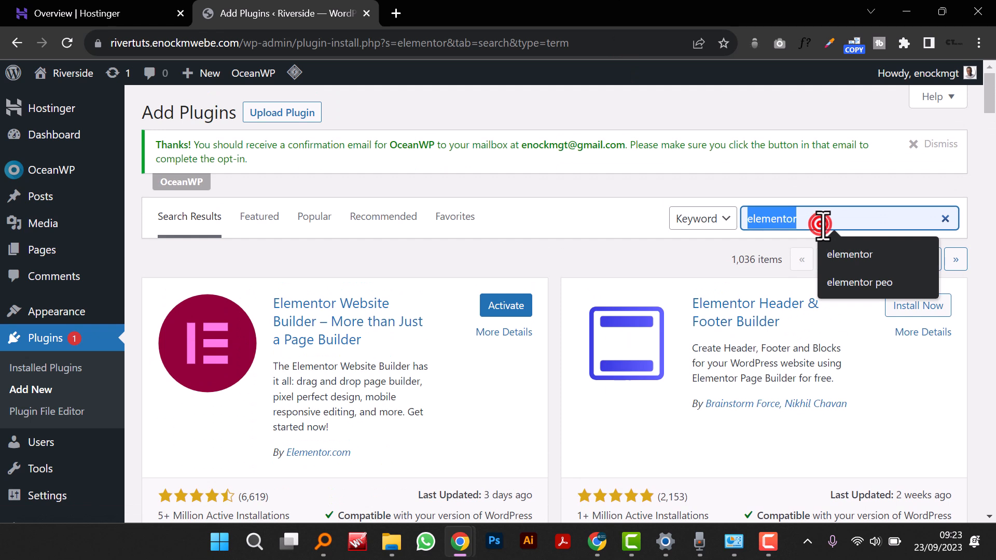
pyautogui.write('classi')
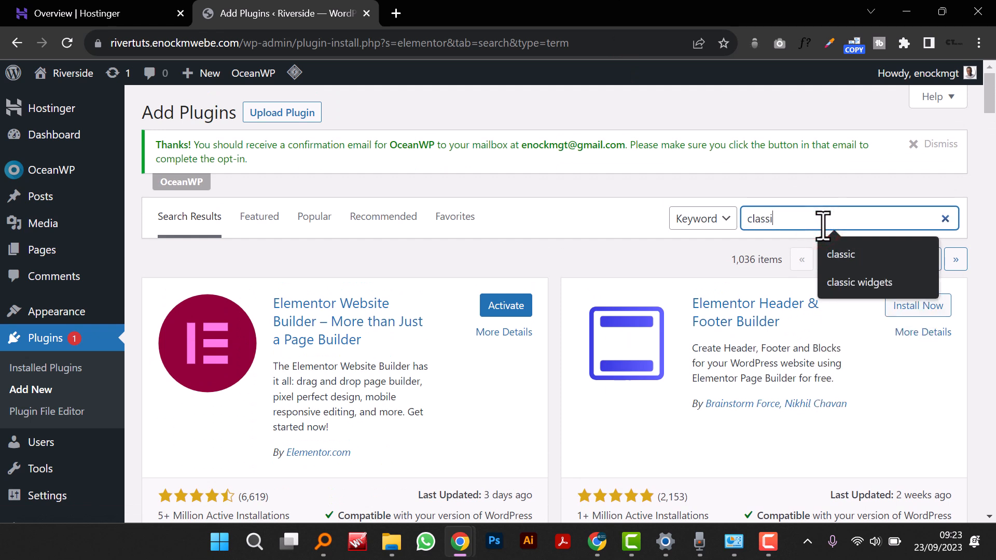
pyautogui.write('c widgets')
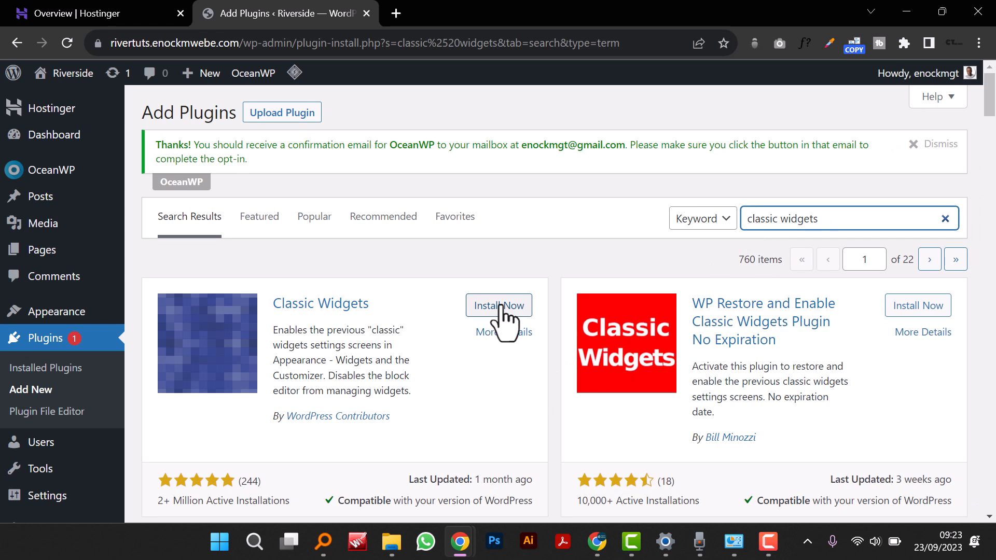
pyautogui.click(499, 307)
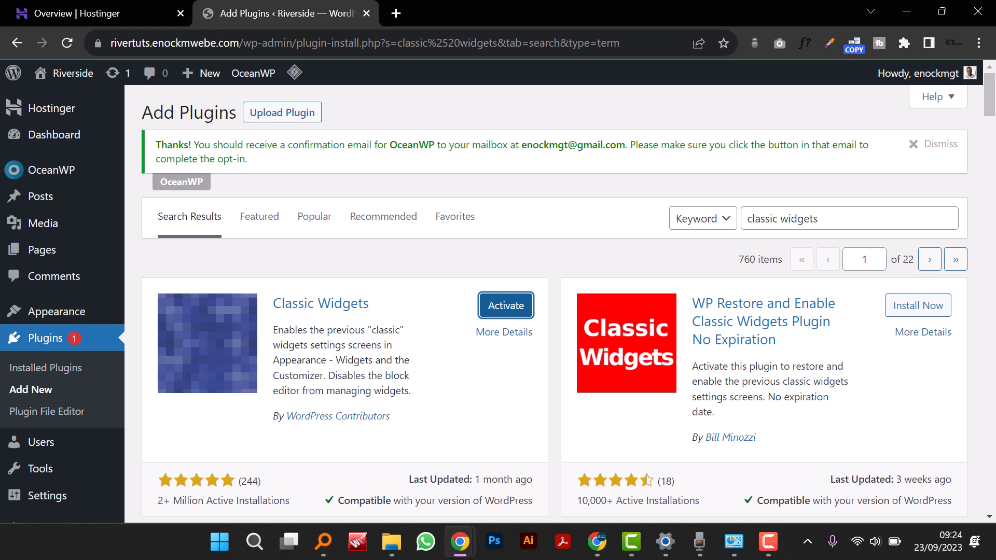
# Step: Search the plugin directory for woocommerce and install the WooCommerce plugin
pyautogui.tripleClick(856, 221)
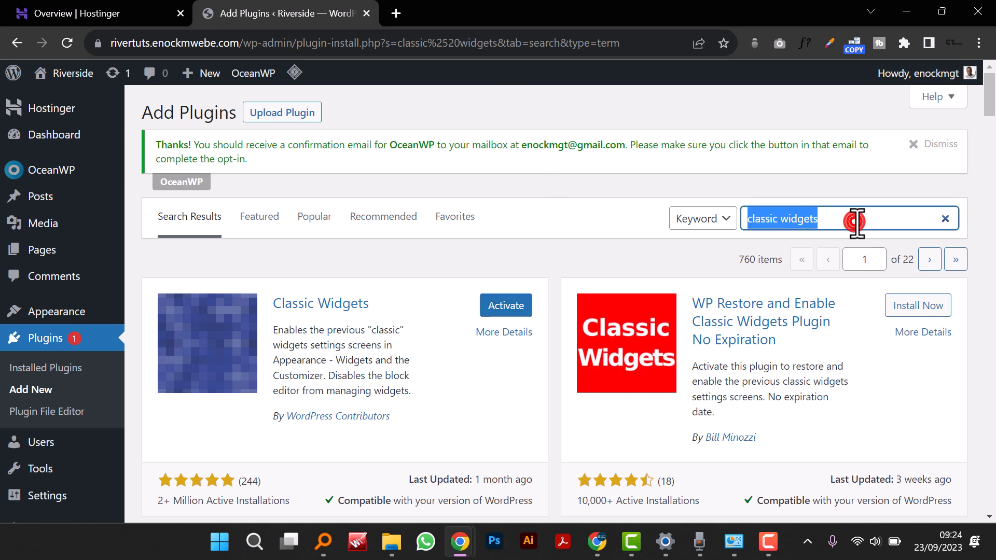
pyautogui.write('wooc')
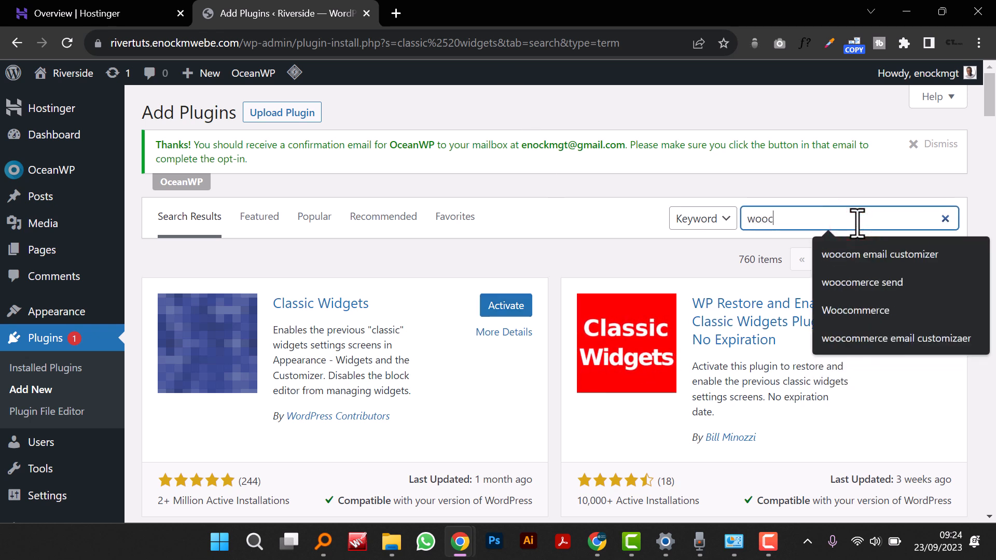
pyautogui.write('ommerce')
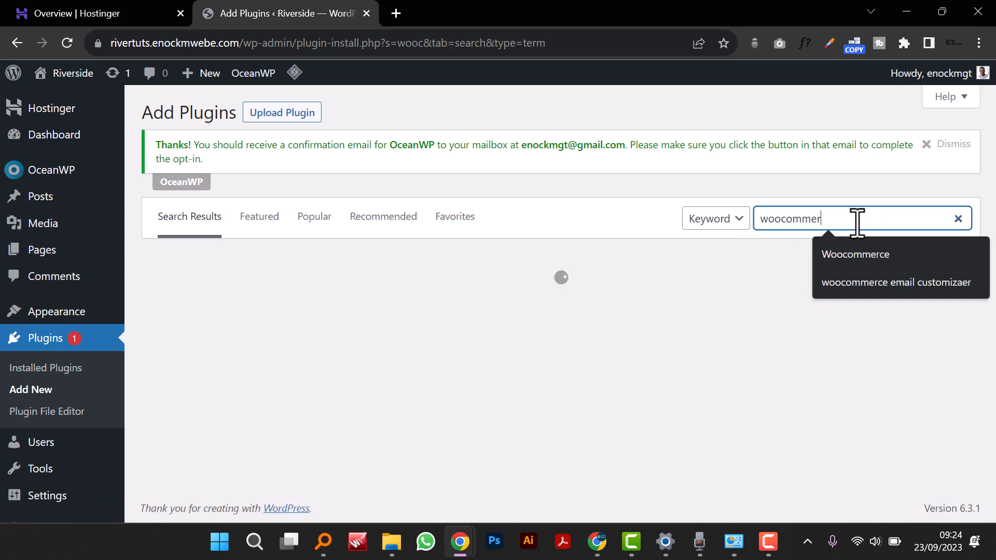
pyautogui.press('Return')
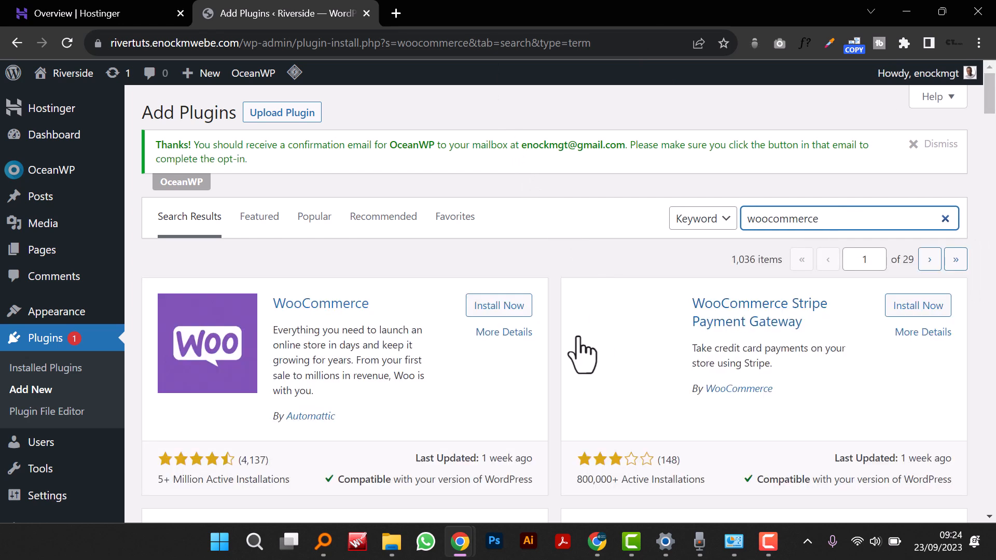
pyautogui.click(507, 307)
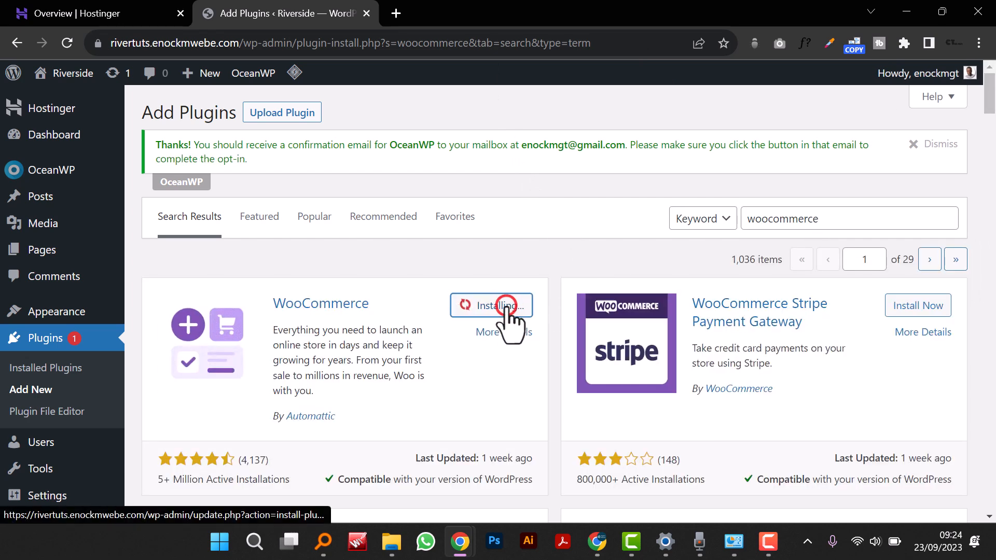
# Step: Install the WooCommerce PayPal Payments plugin from the woocommerce search results
pyautogui.scroll(-4, 632, 363)
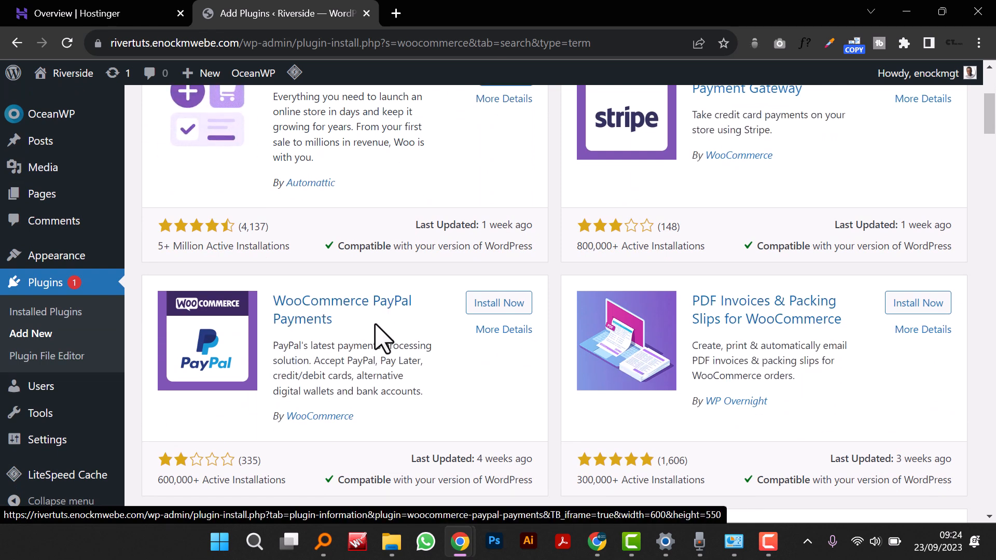
pyautogui.click(516, 305)
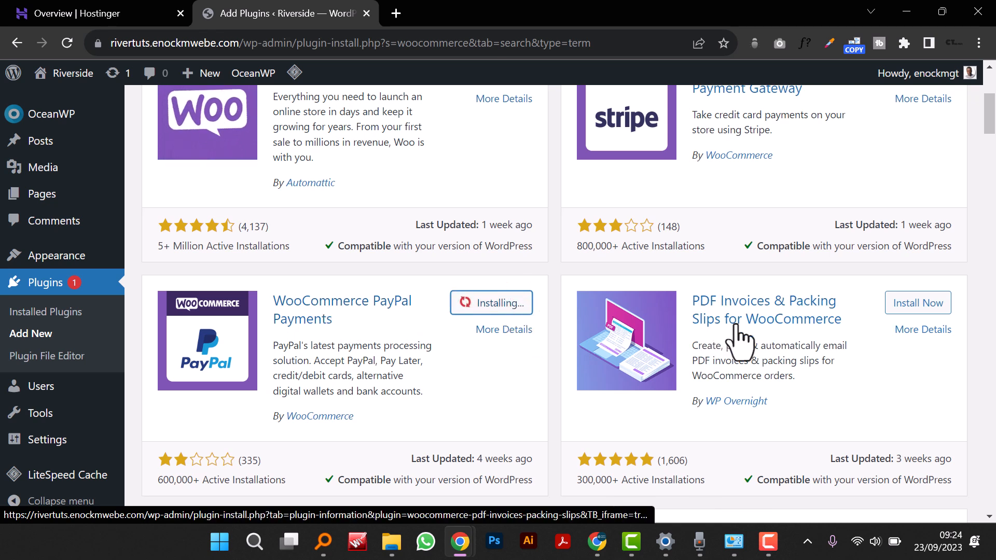
pyautogui.scroll(-3, 702, 343)
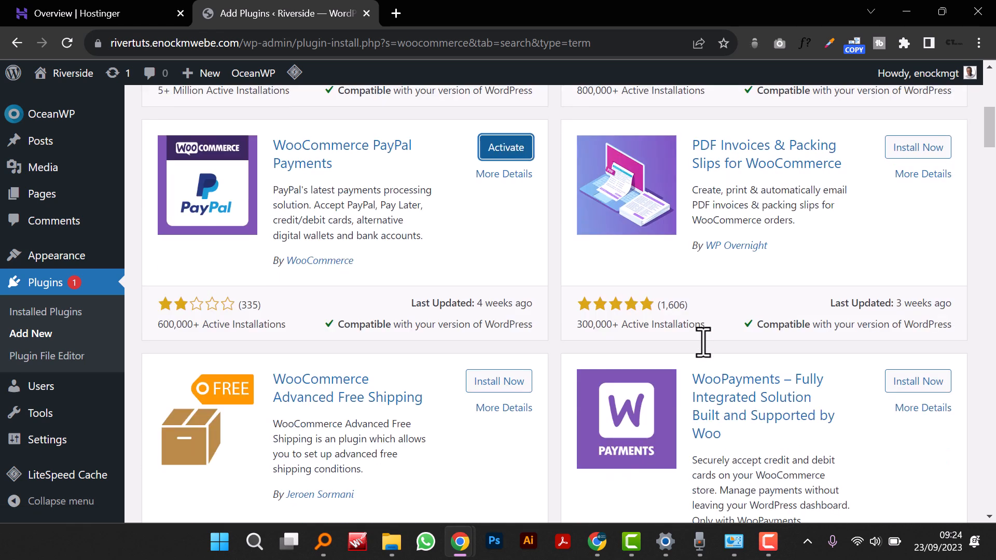
pyautogui.scroll(8, 703, 343)
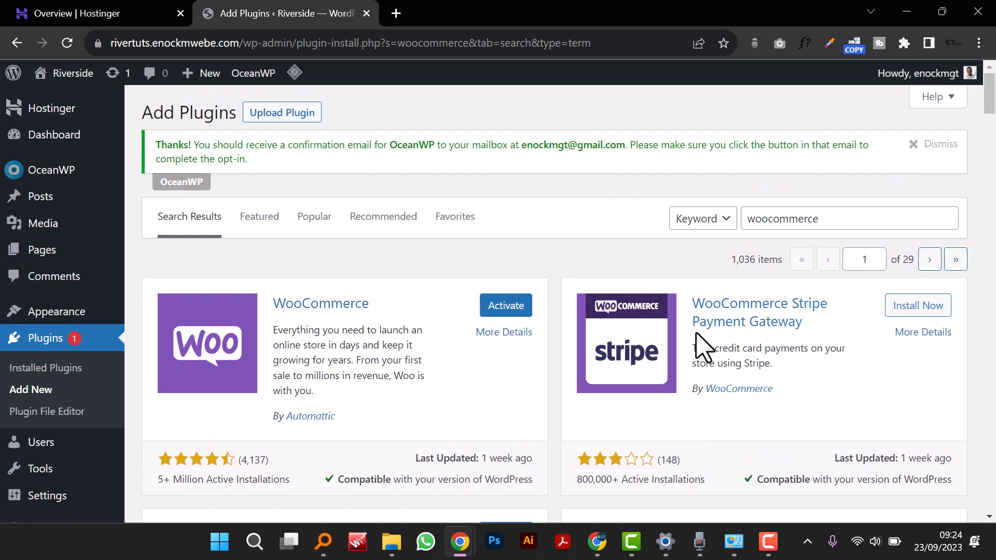
# Step: Bulk-activate the installed WooCommerce, WooCommerce PayPal Payments, Essential Addons for Elementor, ElementsKit Lite, Elementor and Classic Widgets plugins
pyautogui.click(58, 368)
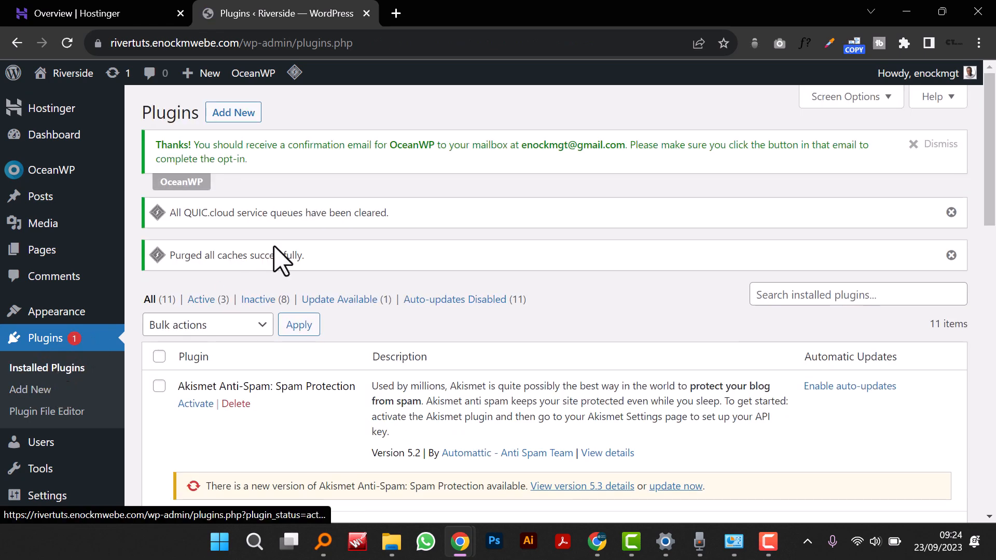
pyautogui.scroll(-15, 280, 260)
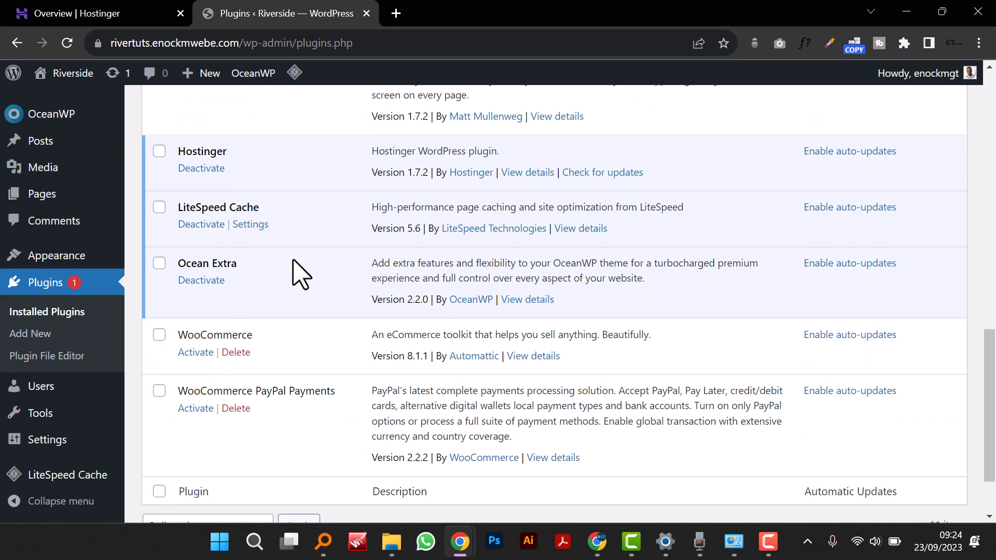
pyautogui.scroll(-2, 300, 273)
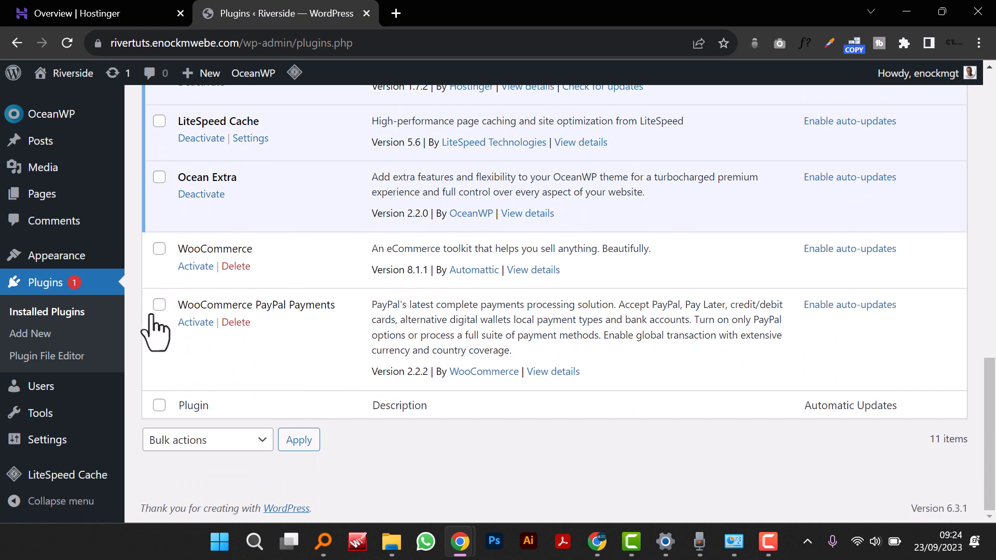
pyautogui.click(159, 305)
pyautogui.click(159, 248)
pyautogui.scroll(5, 164, 249)
pyautogui.scroll(2, 165, 252)
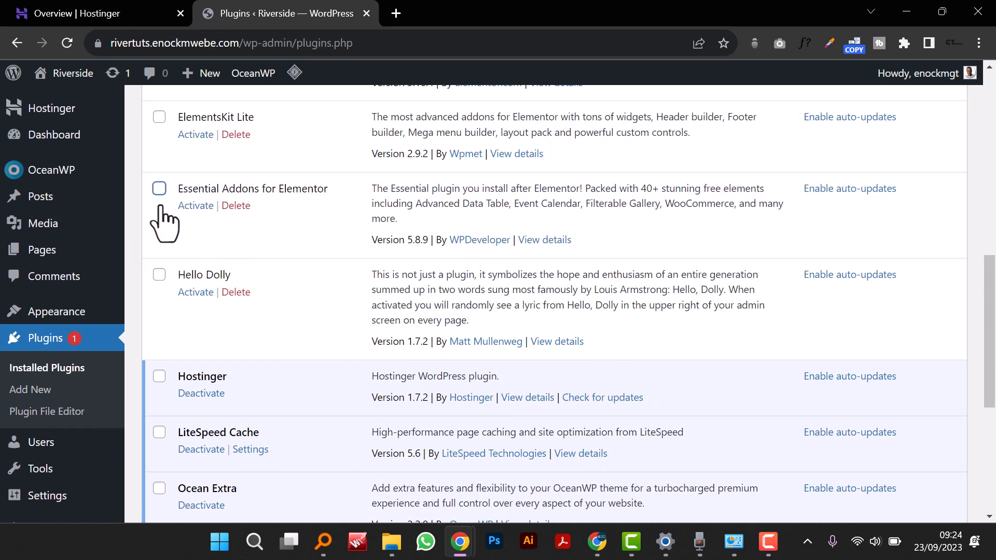
pyautogui.click(159, 116)
pyautogui.scroll(5, 173, 228)
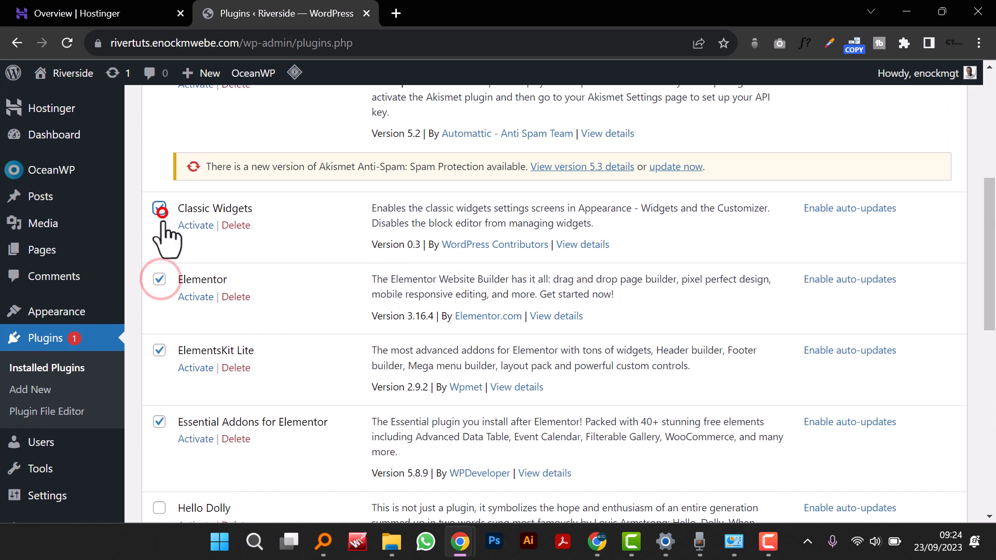
pyautogui.scroll(3, 163, 223)
pyautogui.click(224, 160)
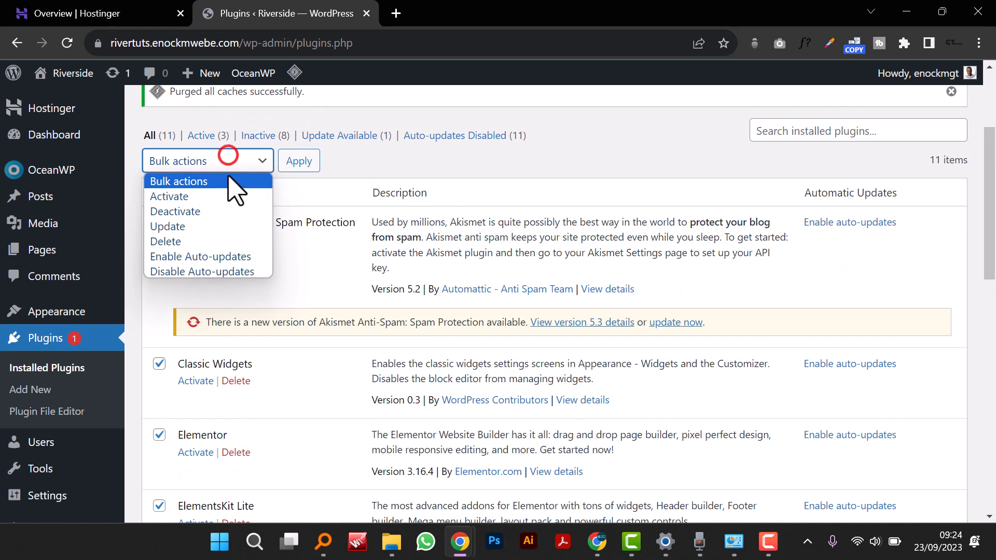
pyautogui.click(224, 195)
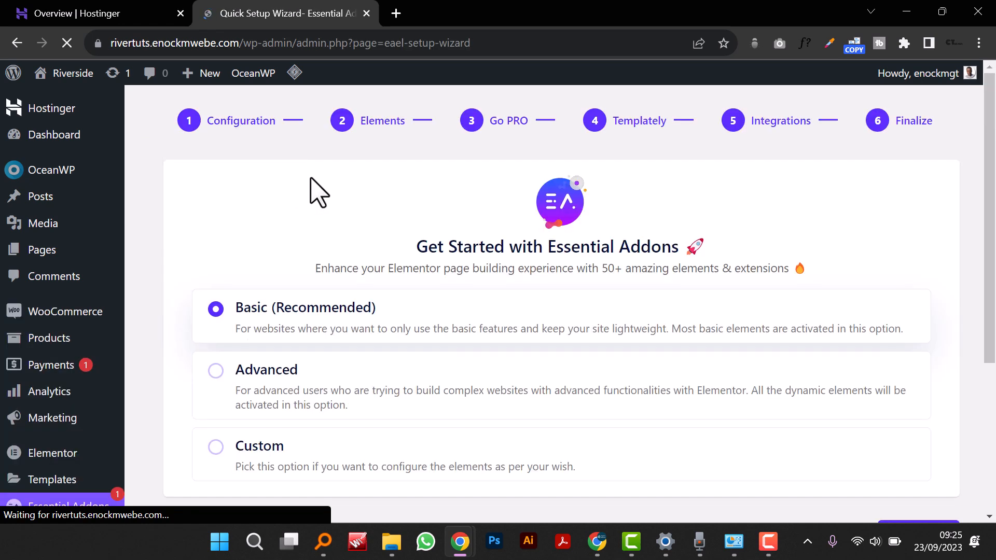
# Step: Complete the Essential Addons setup wizard with the Basic (Recommended) configuration and its preset elements, declining to share diagnostic data
pyautogui.scroll(-5, 404, 256)
pyautogui.scroll(-3, 298, 277)
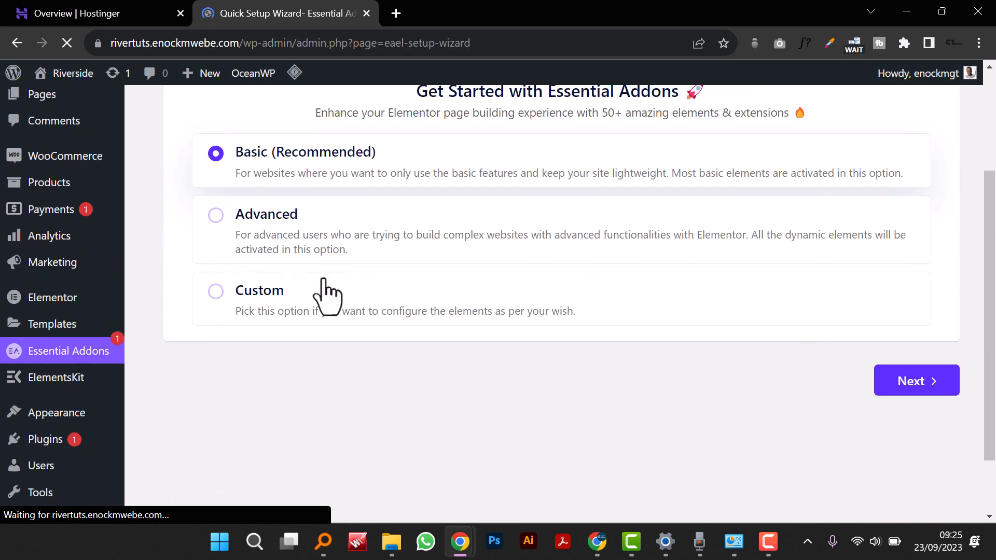
pyautogui.click(913, 381)
pyautogui.scroll(-2, 778, 402)
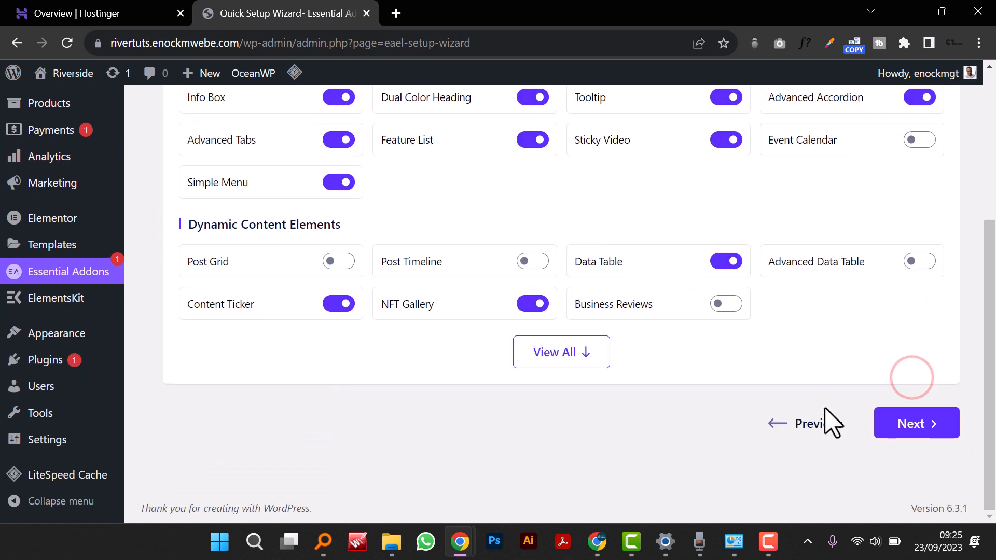
pyautogui.click(922, 422)
pyautogui.scroll(5, 912, 419)
pyautogui.scroll(-3, 912, 418)
pyautogui.click(918, 330)
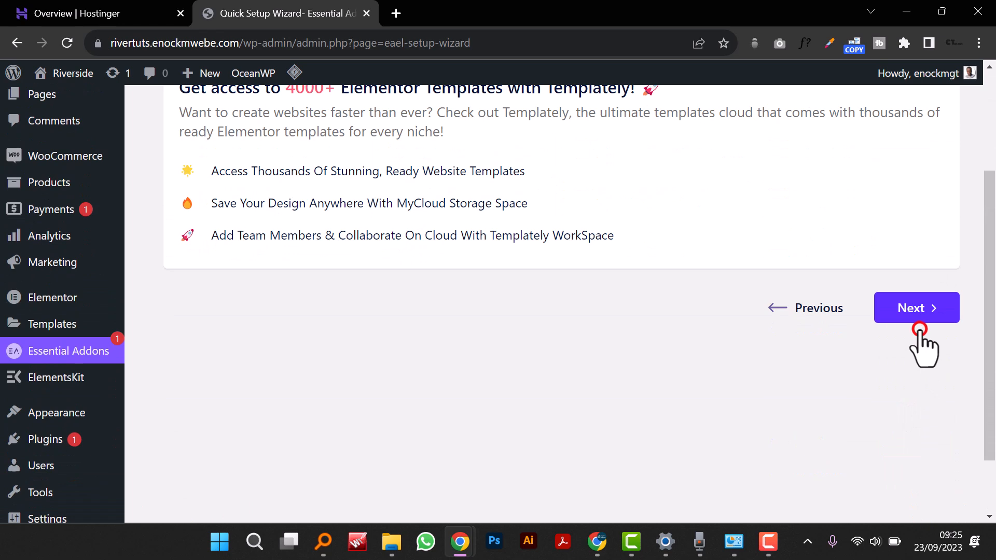
pyautogui.click(911, 315)
pyautogui.scroll(-3, 873, 415)
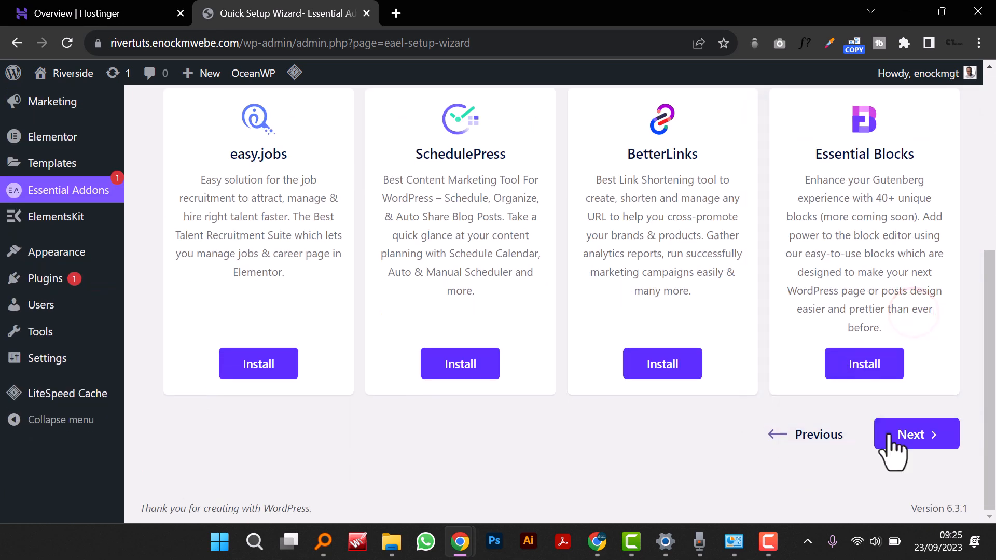
pyautogui.click(905, 448)
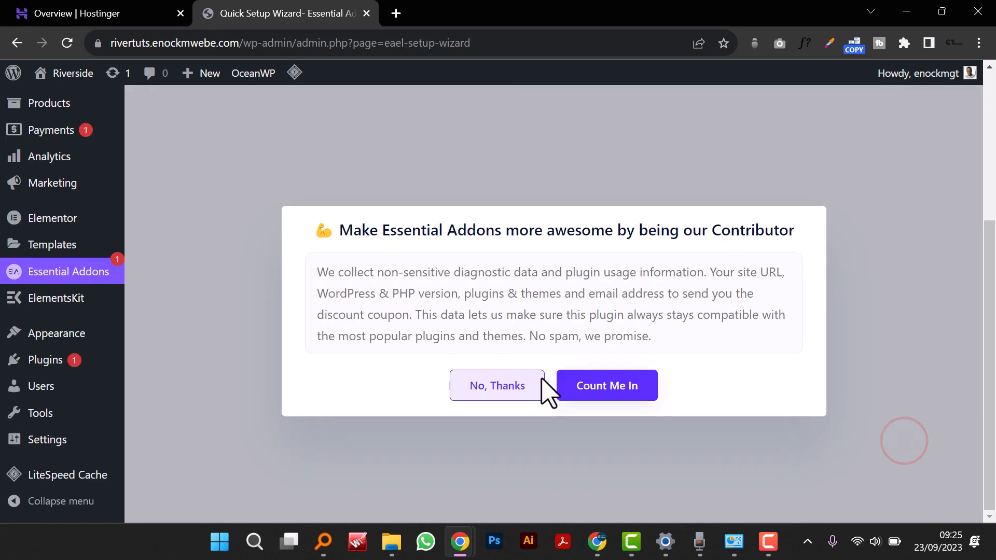
pyautogui.click(503, 385)
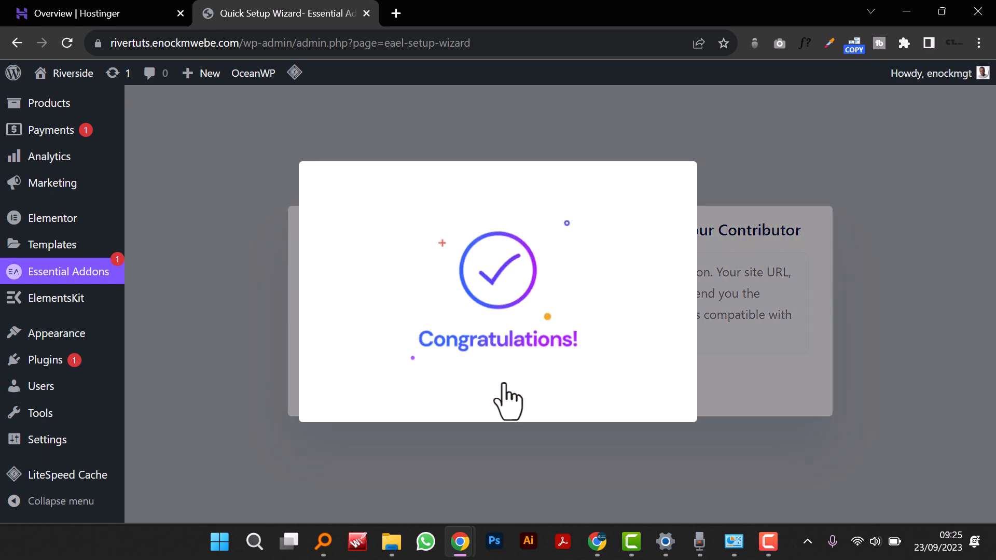
# Step: Look over the Essential Addons general settings page and the WordPress dashboard
pyautogui.scroll(4, 503, 385)
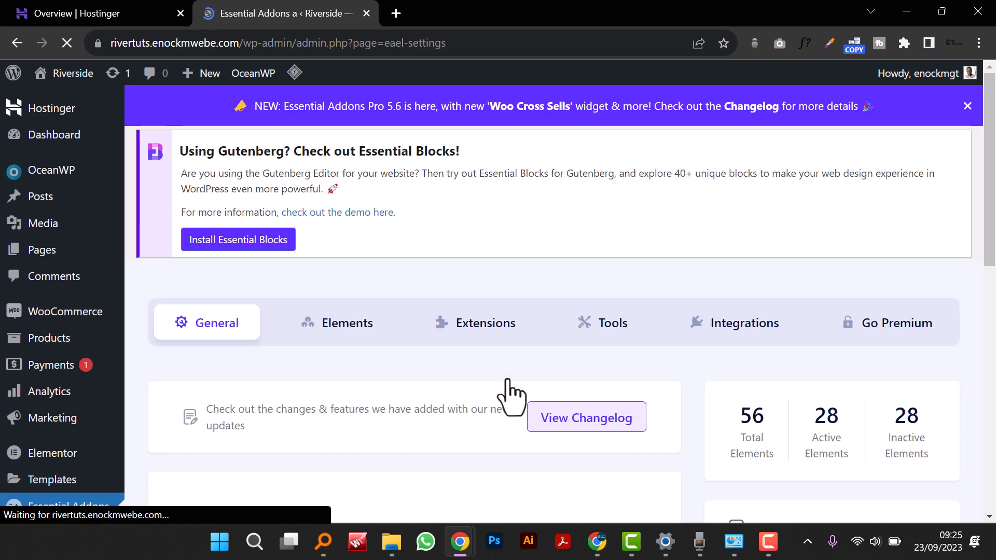
pyautogui.scroll(-4, 513, 376)
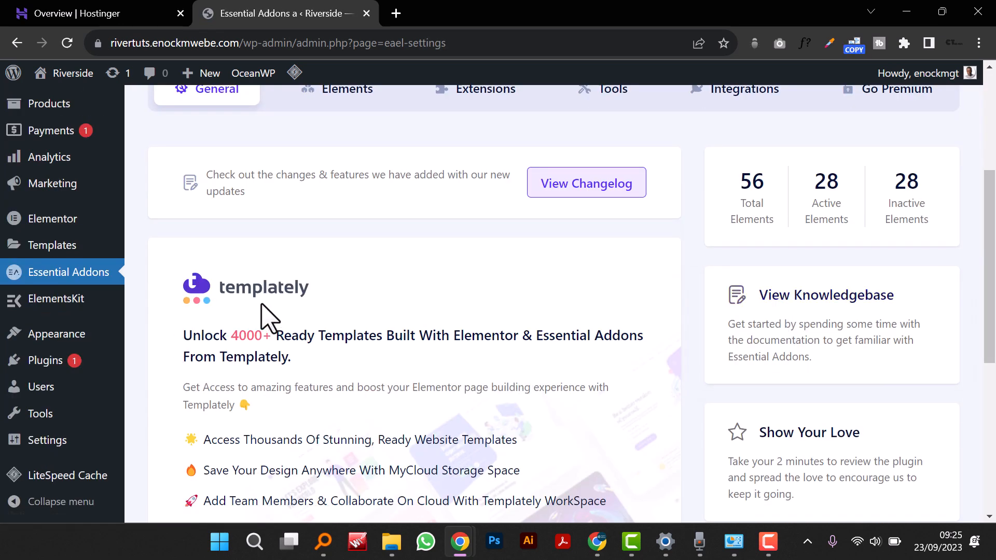
pyautogui.scroll(5, 290, 336)
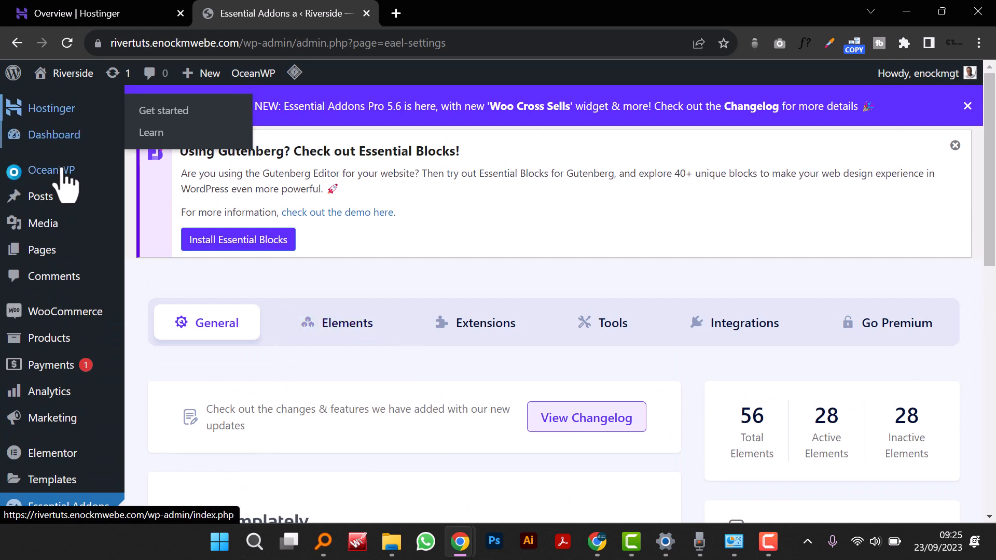
pyautogui.click(60, 136)
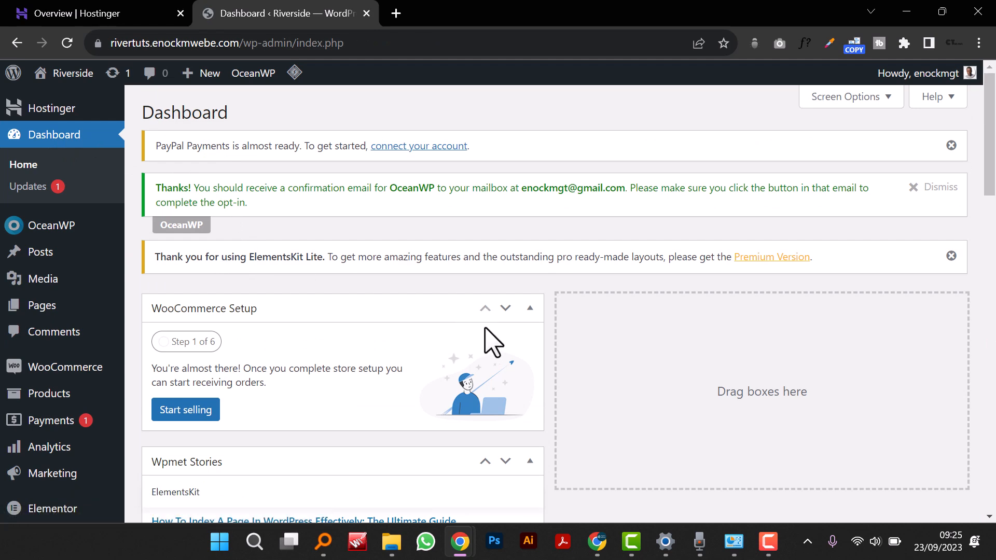
pyautogui.scroll(-3, 492, 342)
pyautogui.scroll(-5, 493, 342)
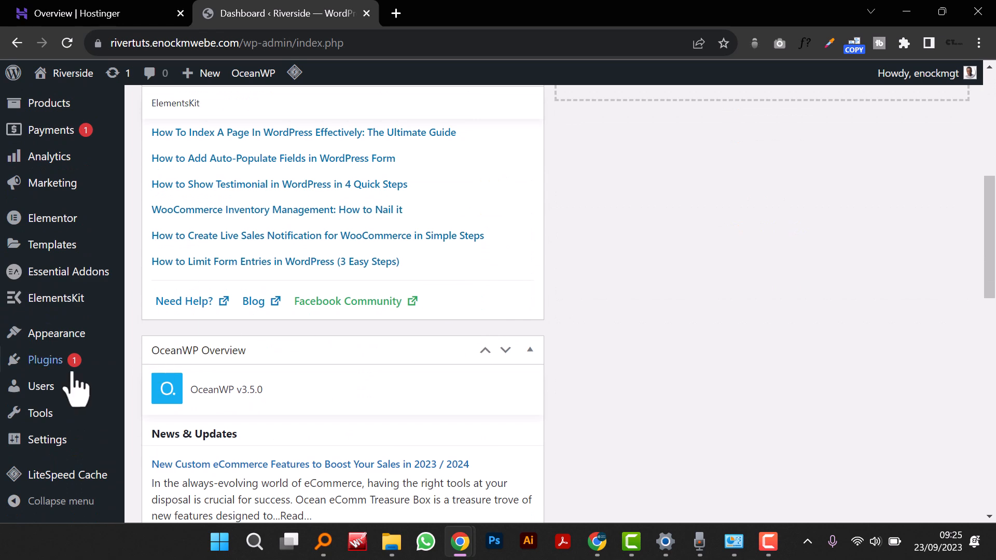
# Step: Open the installed plugins list and check the activation status of each plugin
pyautogui.moveTo(67, 366)
pyautogui.click(168, 369)
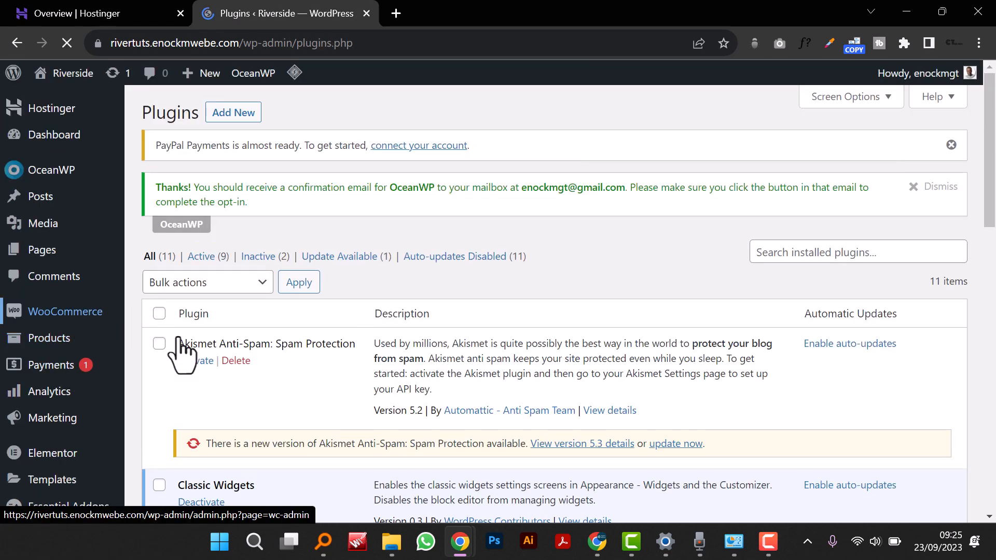
pyautogui.scroll(-10, 259, 384)
pyautogui.scroll(-4, 287, 385)
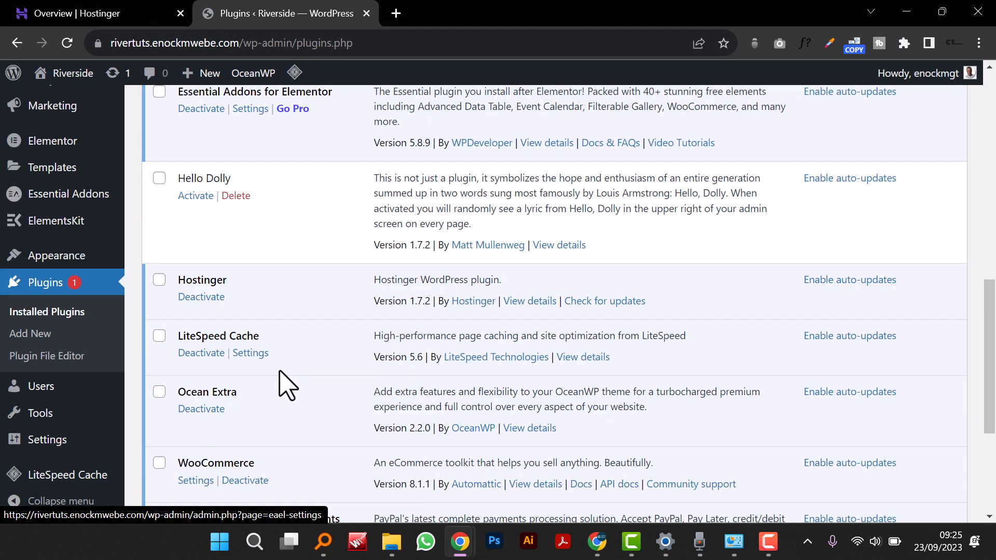
pyautogui.scroll(5, 287, 386)
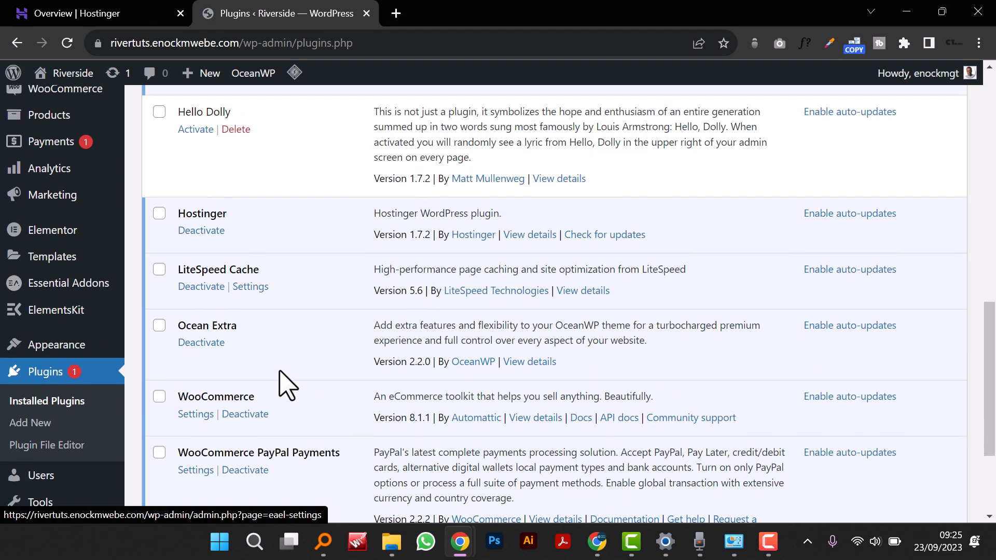
pyautogui.scroll(-5, 287, 386)
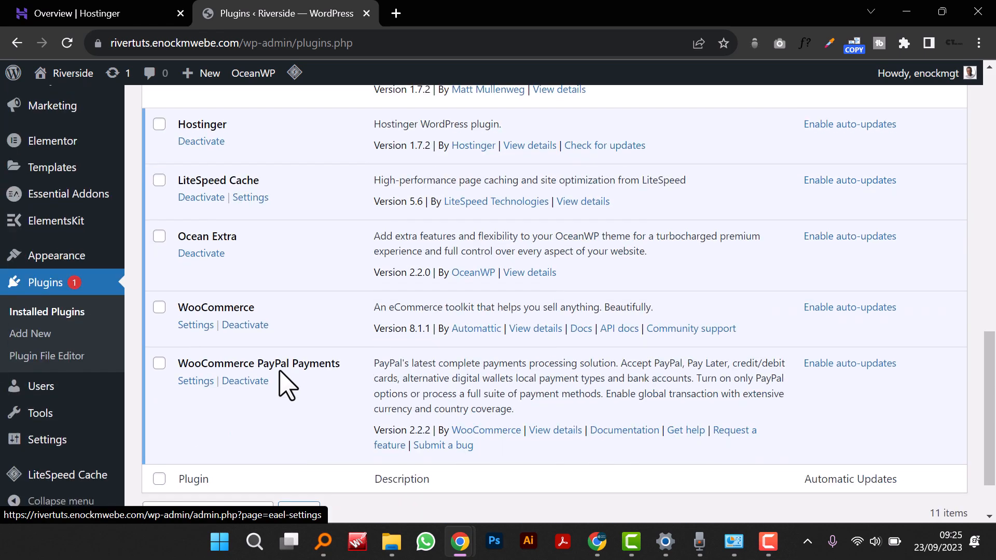
# Step: Search the plugin directory for "wishlist", then install and activate TI WooCommerce Wishlist
pyautogui.scroll(15, 287, 386)
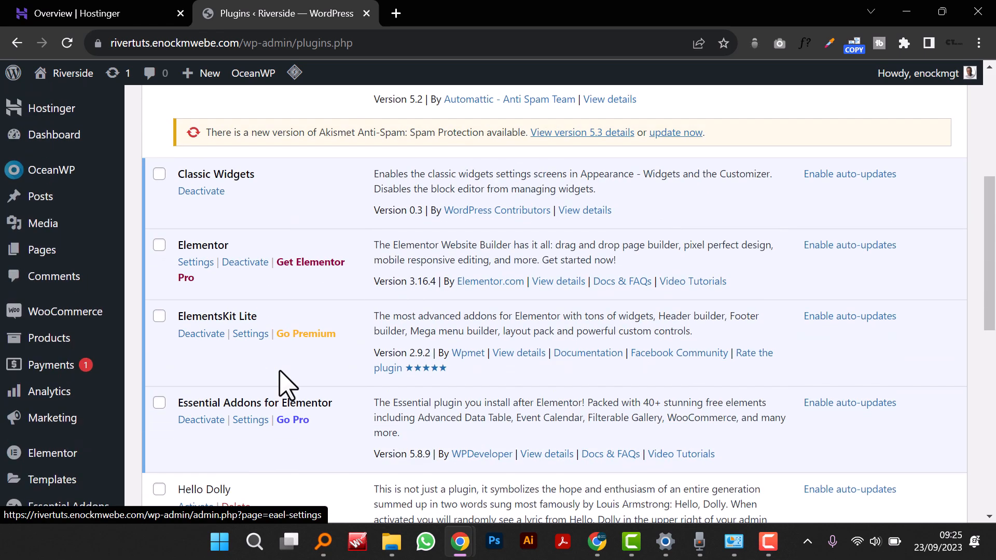
pyautogui.scroll(2, 222, 263)
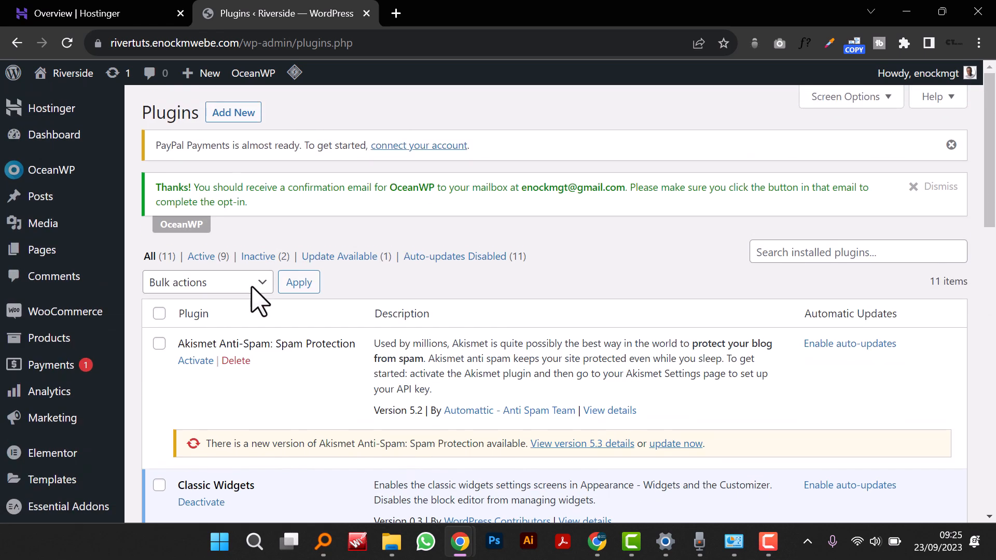
pyautogui.click(242, 112)
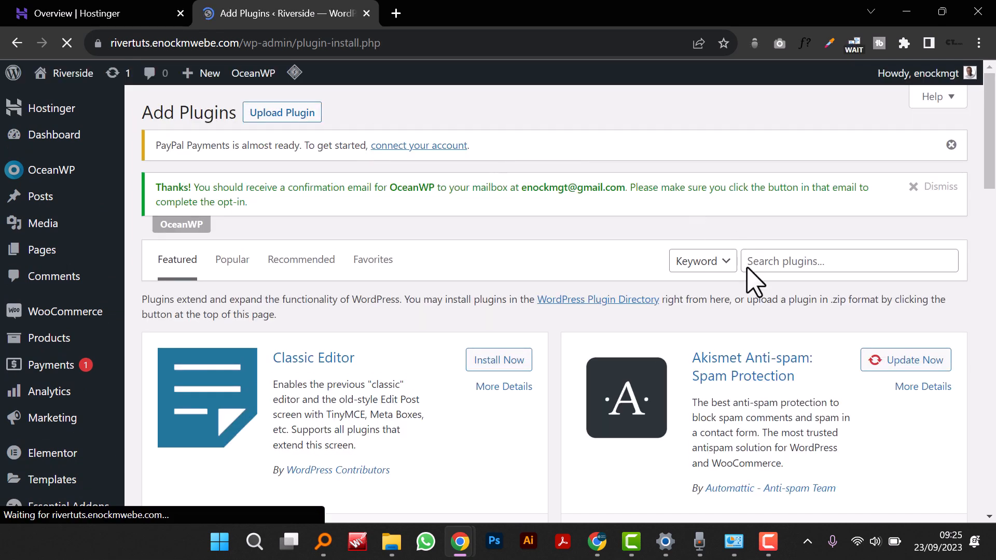
pyautogui.click(782, 261)
pyautogui.write('wish')
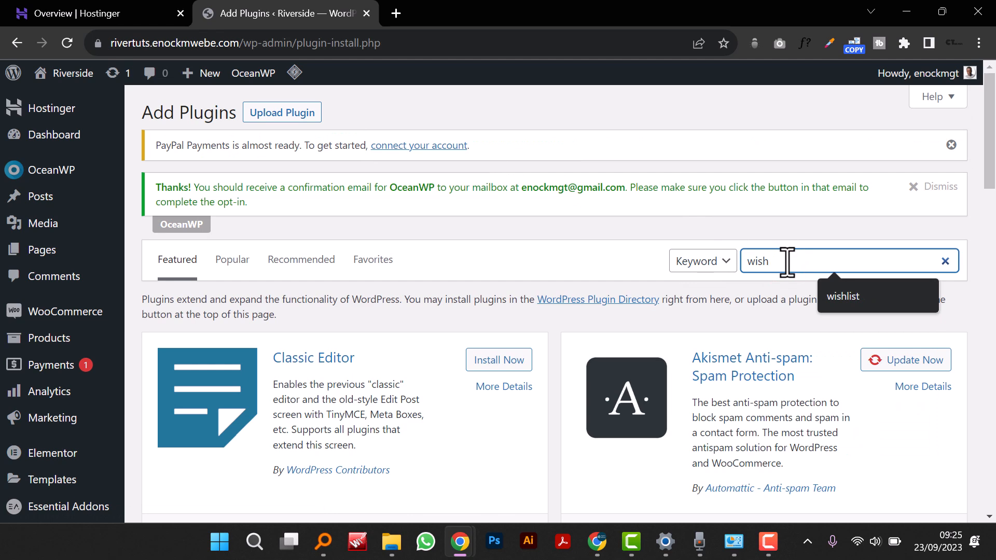
pyautogui.write('list')
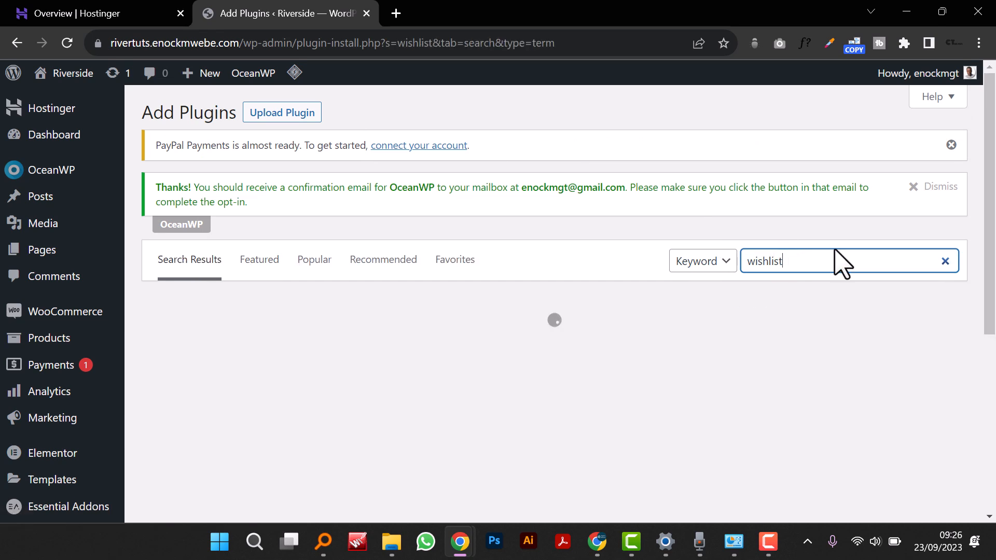
pyautogui.scroll(-3, 836, 248)
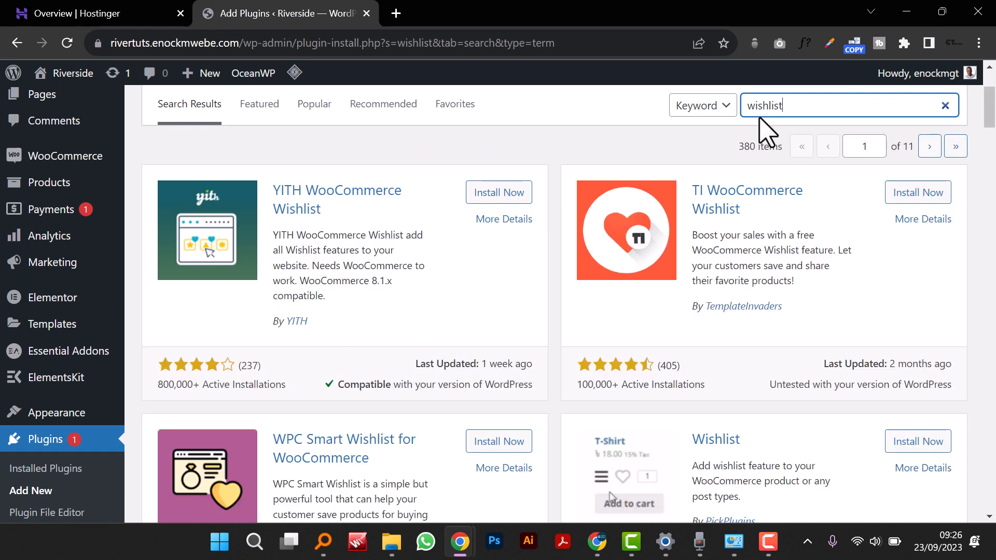
pyautogui.click(916, 196)
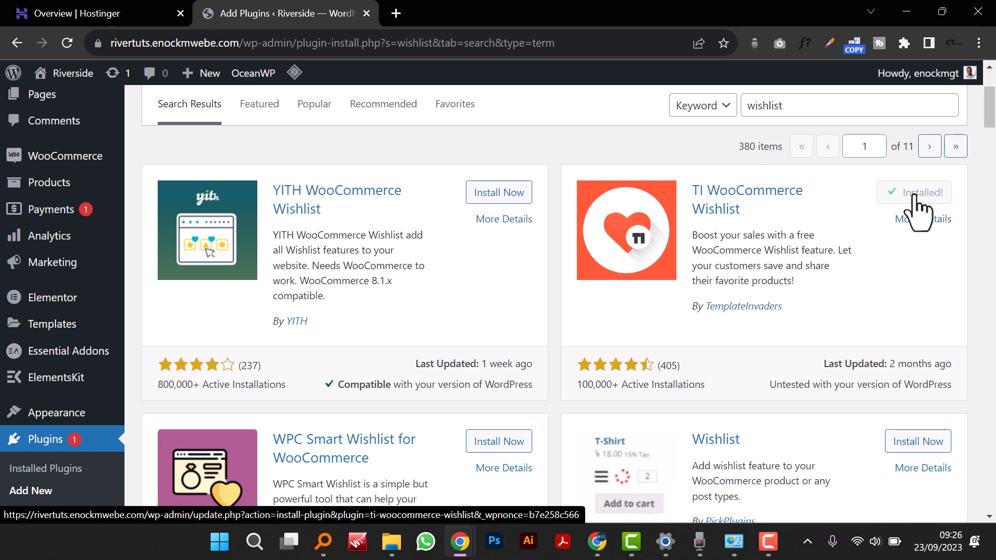
pyautogui.click(914, 196)
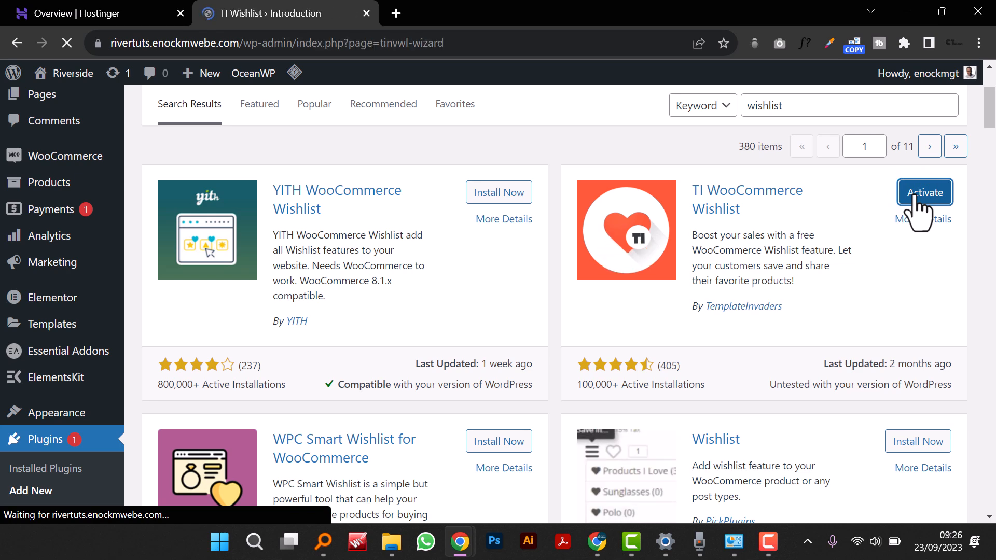
# Step: Complete the TI Wishlist setup wizard with its default settings, including the automatically created wishlist page, and return to the WordPress dashboard
pyautogui.scroll(-5, 775, 321)
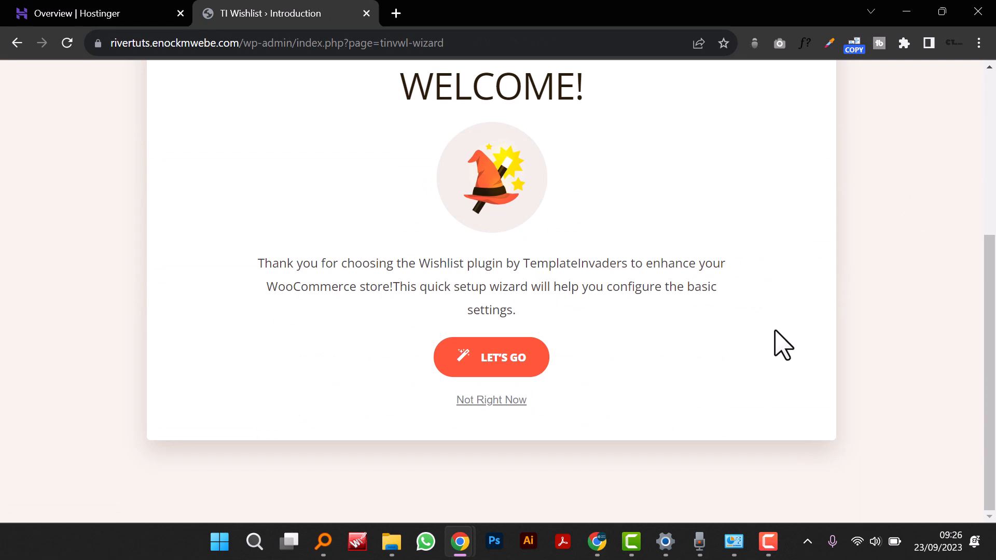
pyautogui.click(508, 362)
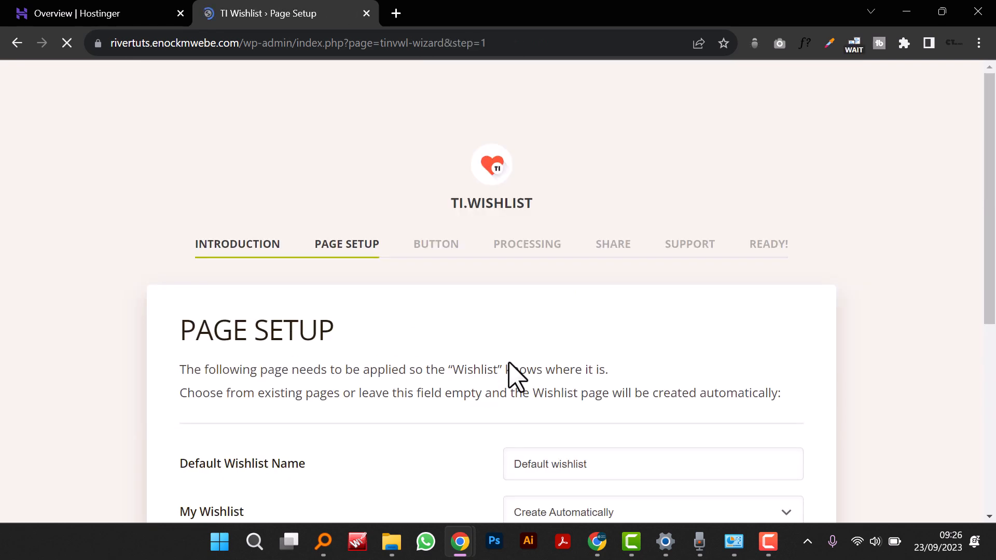
pyautogui.scroll(-5, 534, 373)
pyautogui.click(728, 314)
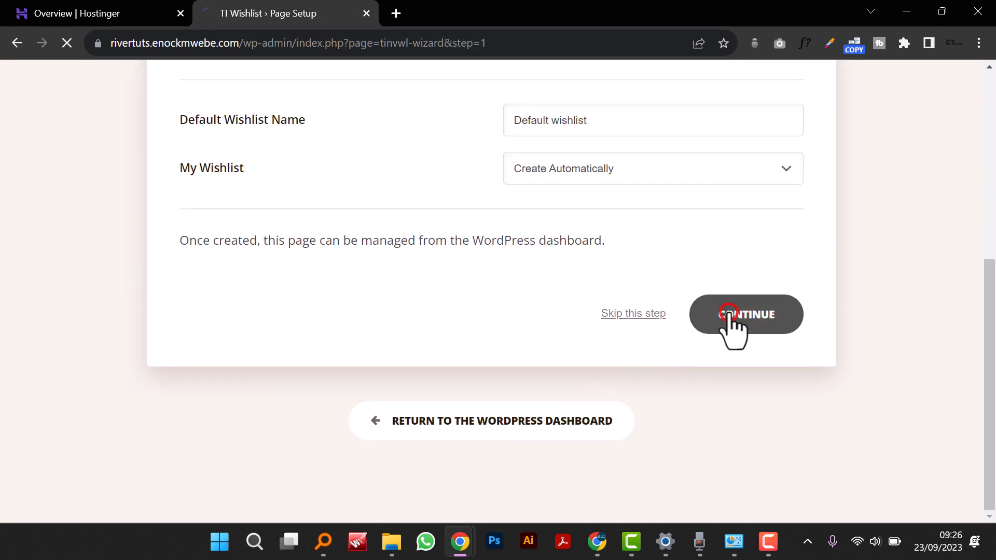
pyautogui.scroll(-8, 721, 342)
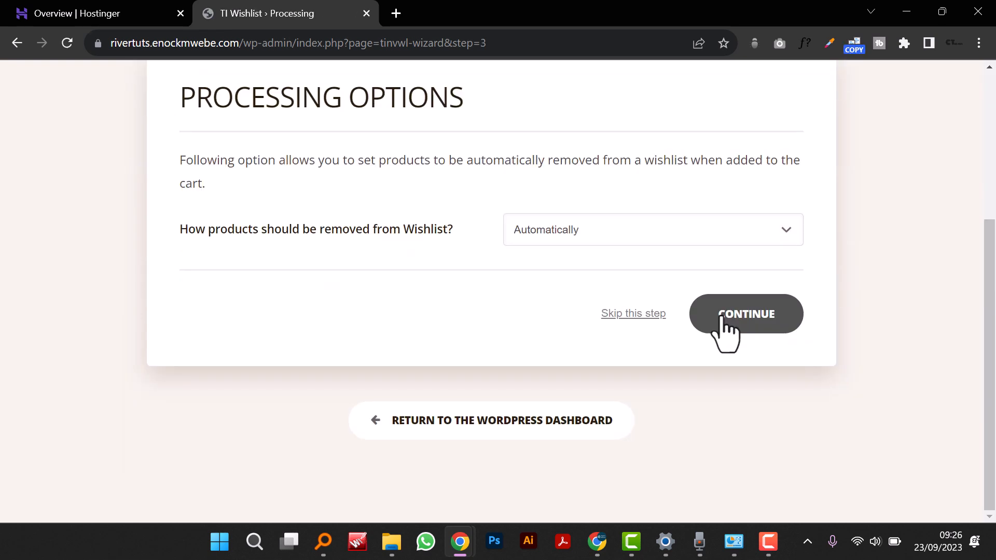
pyautogui.scroll(-8, 724, 337)
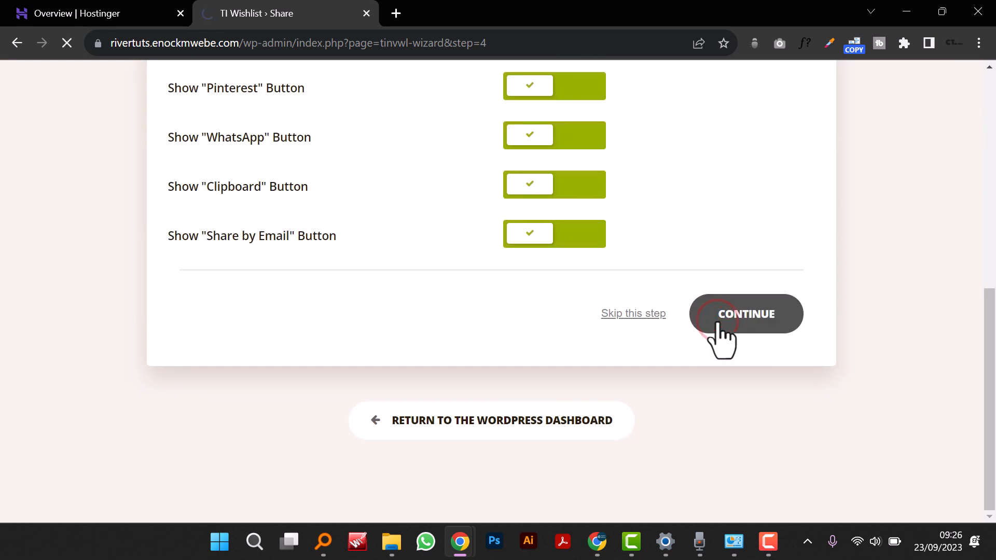
pyautogui.scroll(-5, 718, 338)
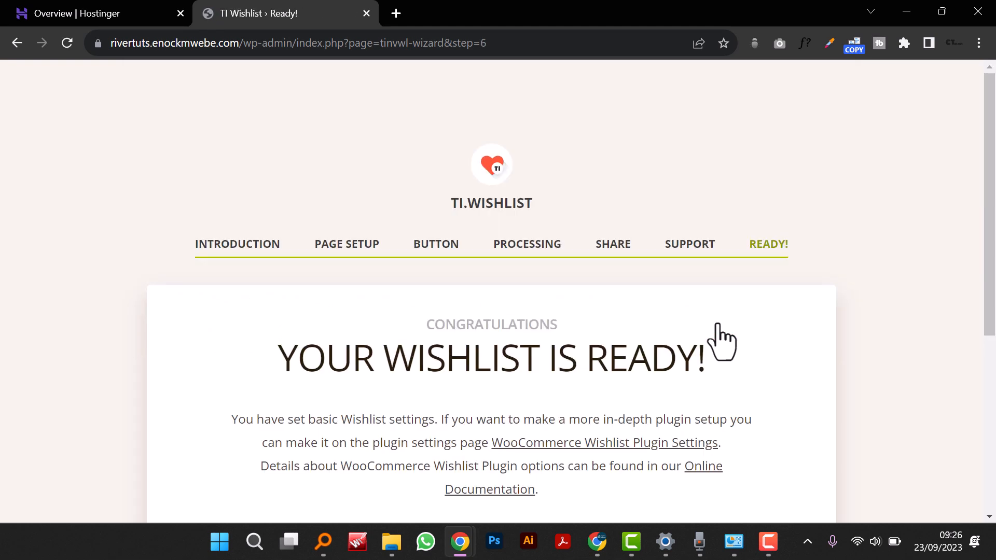
pyautogui.scroll(-5, 724, 340)
pyautogui.click(508, 430)
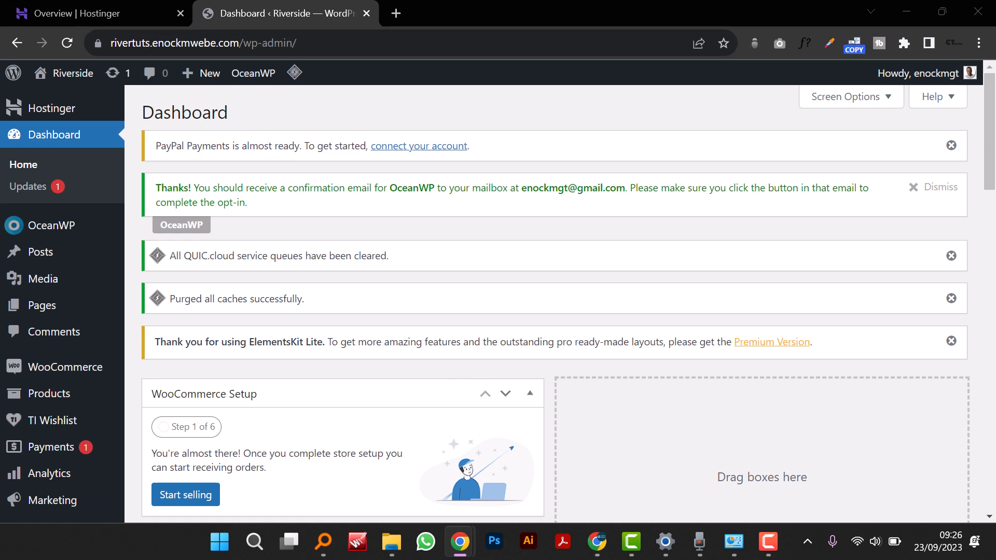
# Step: Open the list of all site pages and review the store pages generated by WooCommerce and the wishlist plugin
pyautogui.click(46, 301)
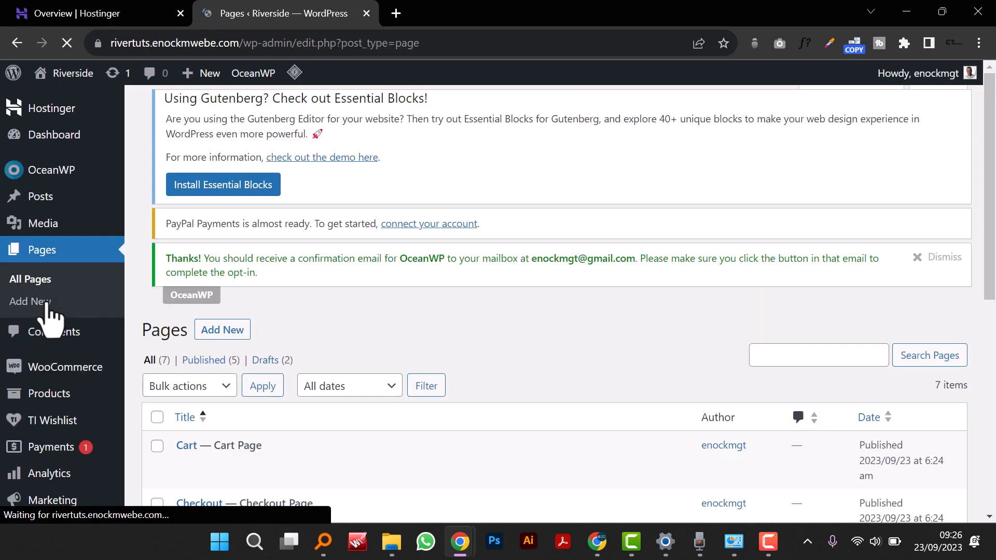
pyautogui.scroll(-1, 340, 311)
pyautogui.scroll(-4, 340, 317)
pyautogui.scroll(-3, 247, 287)
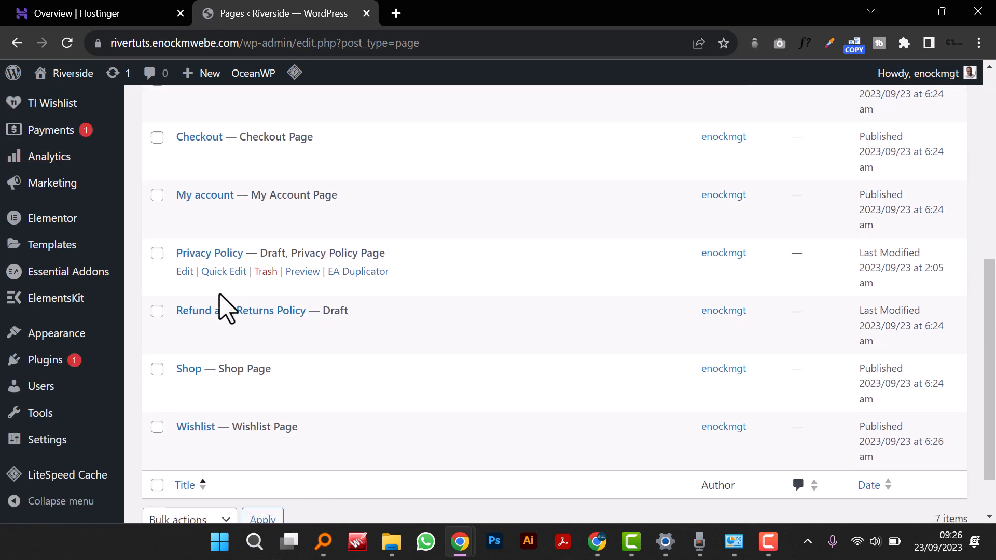
pyautogui.scroll(2, 228, 307)
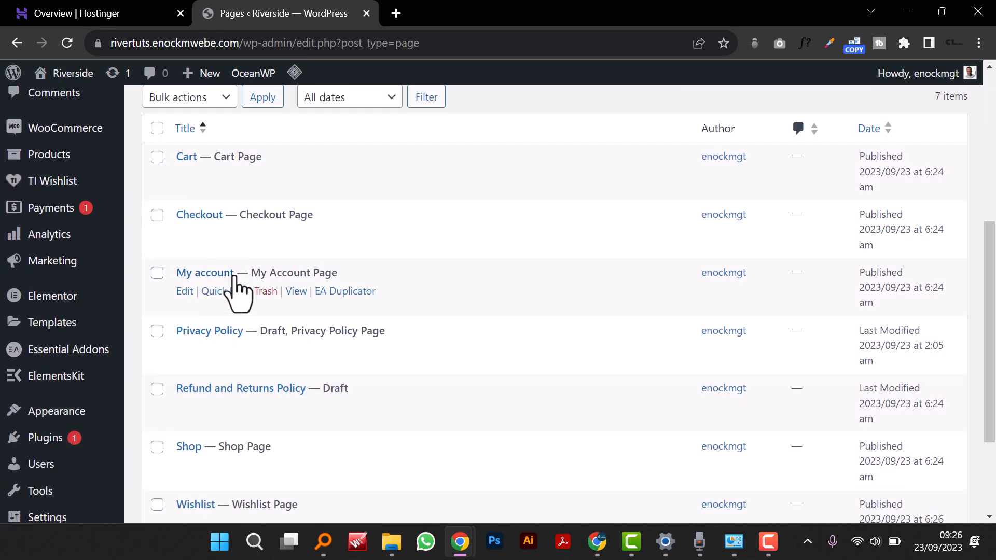
pyautogui.scroll(-3, 238, 349)
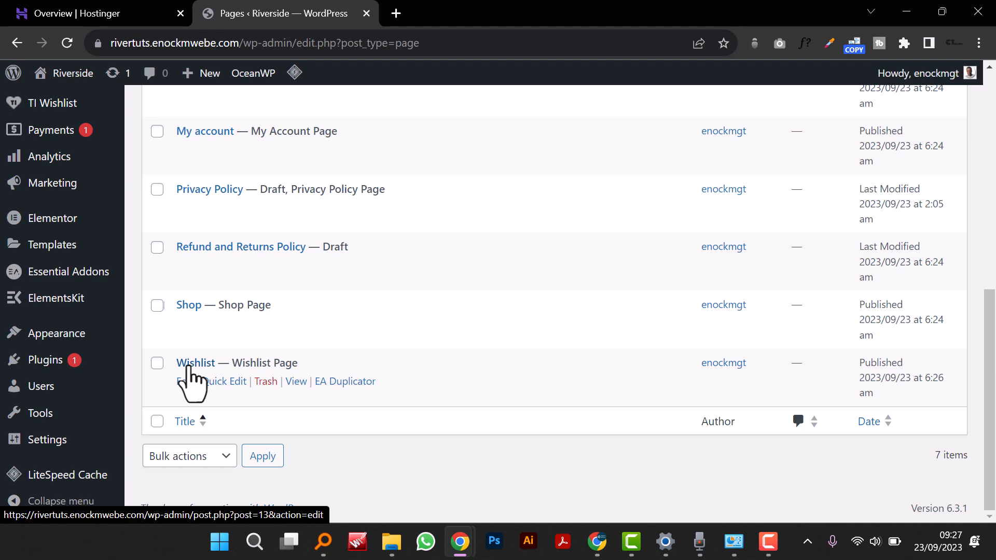
pyautogui.scroll(9, 228, 367)
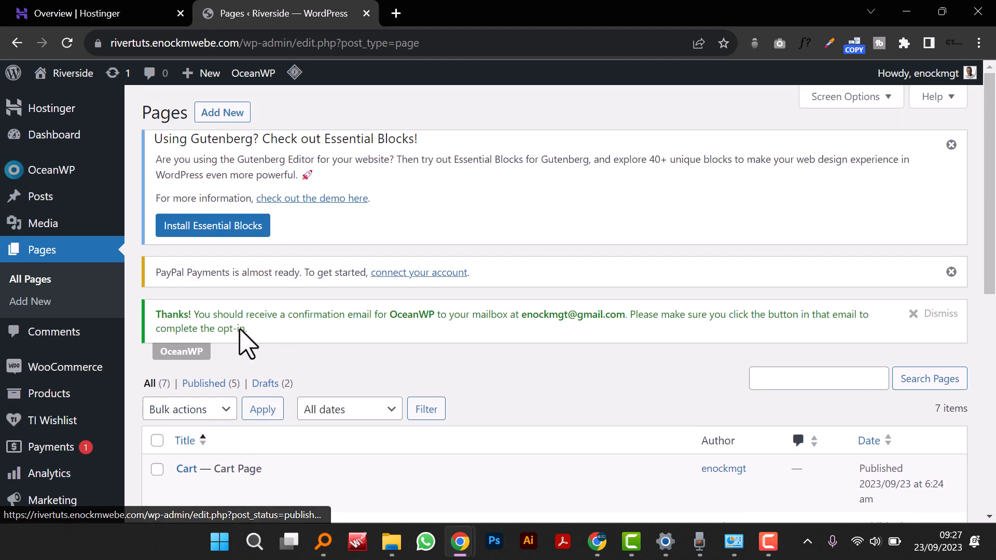
# Step: Create a new page titled "Home", dismissing the block editor welcome guide, and publish it
pyautogui.click(222, 113)
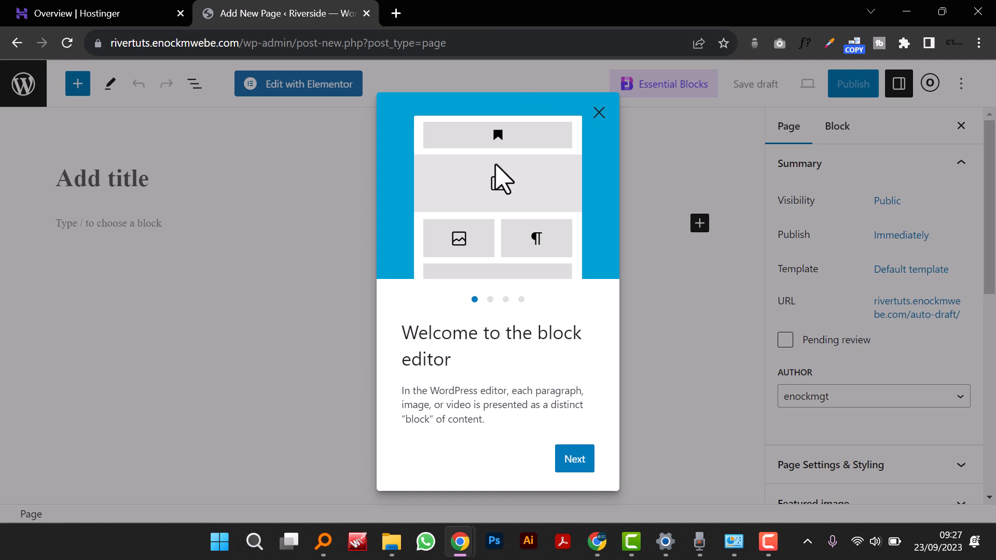
pyautogui.click(599, 112)
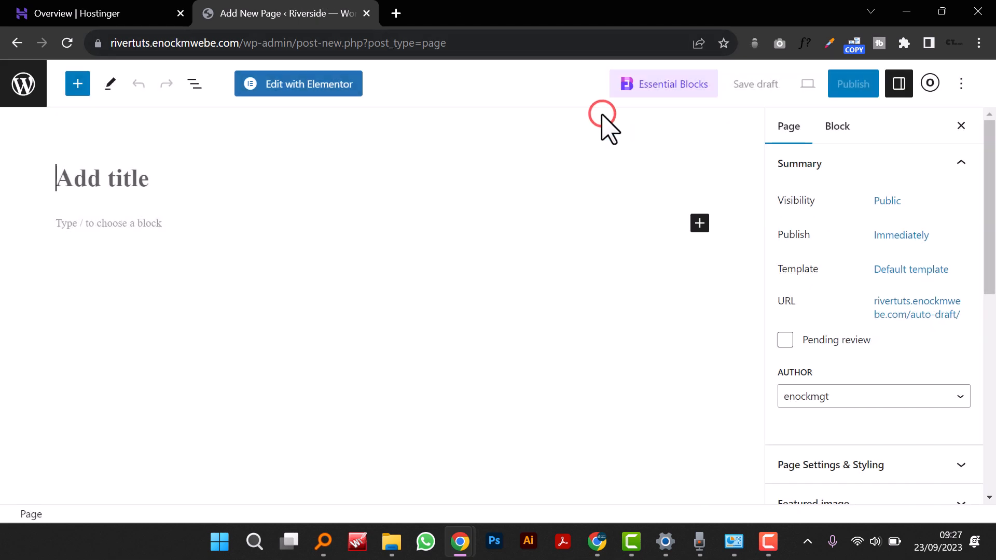
pyautogui.click(189, 185)
pyautogui.write('Home')
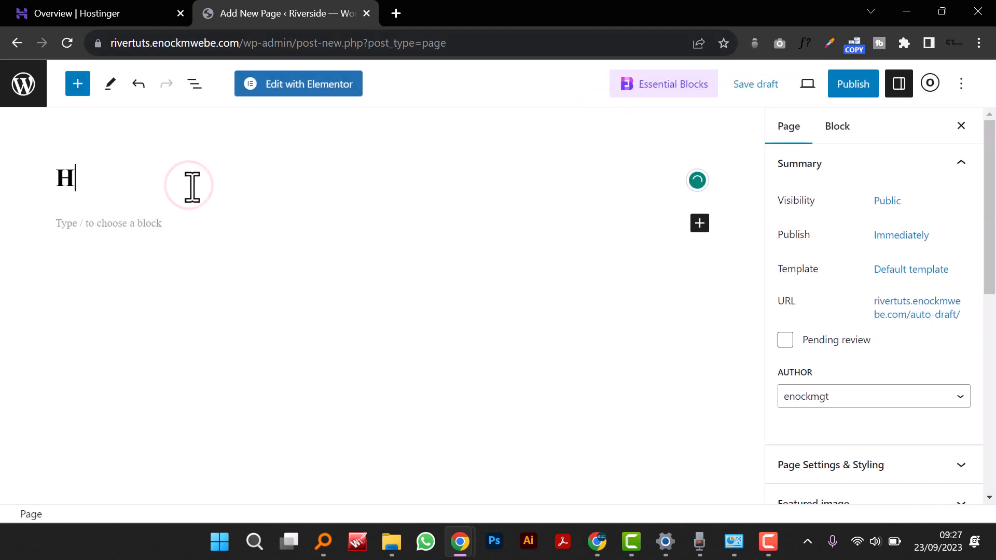
pyautogui.click(855, 85)
pyautogui.click(856, 86)
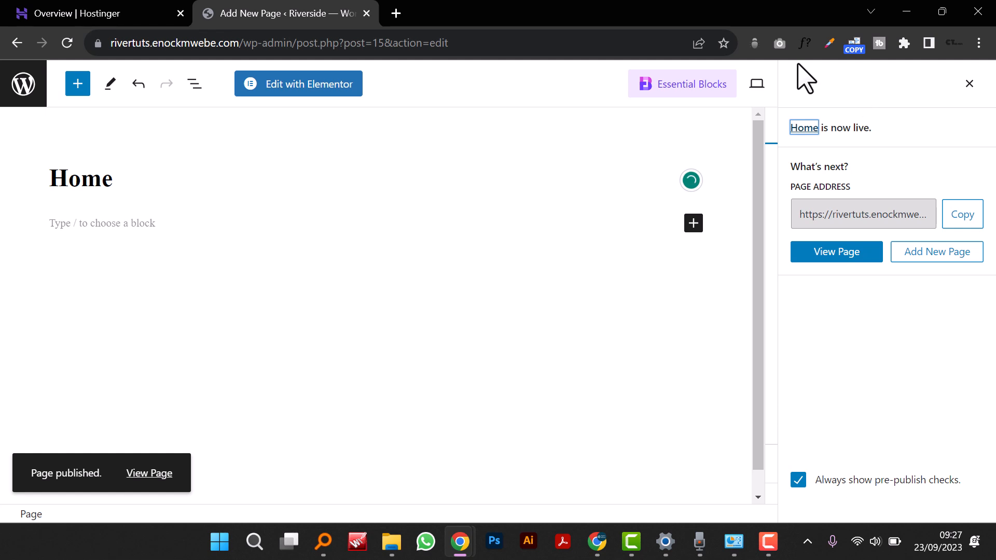
# Step: Add another new page titled "Track Order" and publish it
pyautogui.click(928, 253)
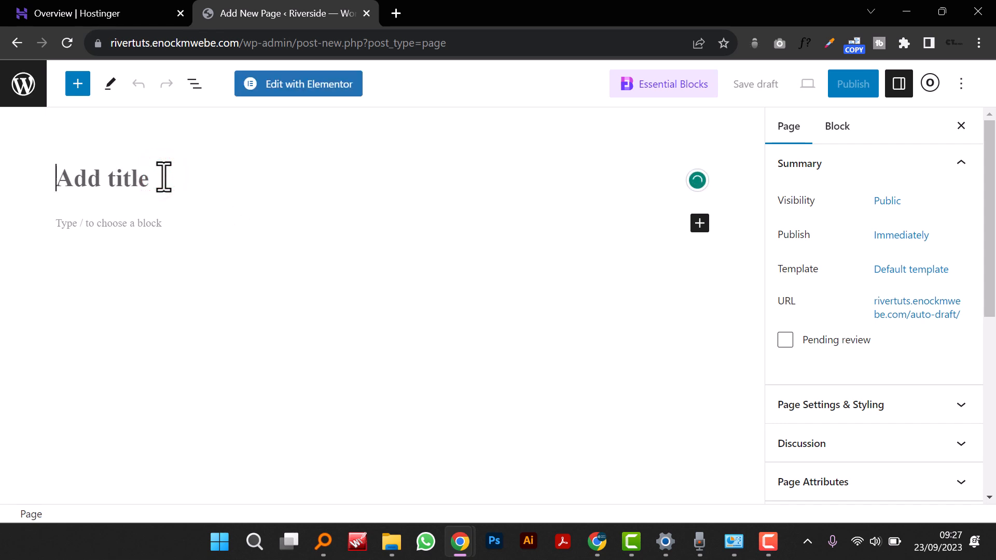
pyautogui.write('Track Order')
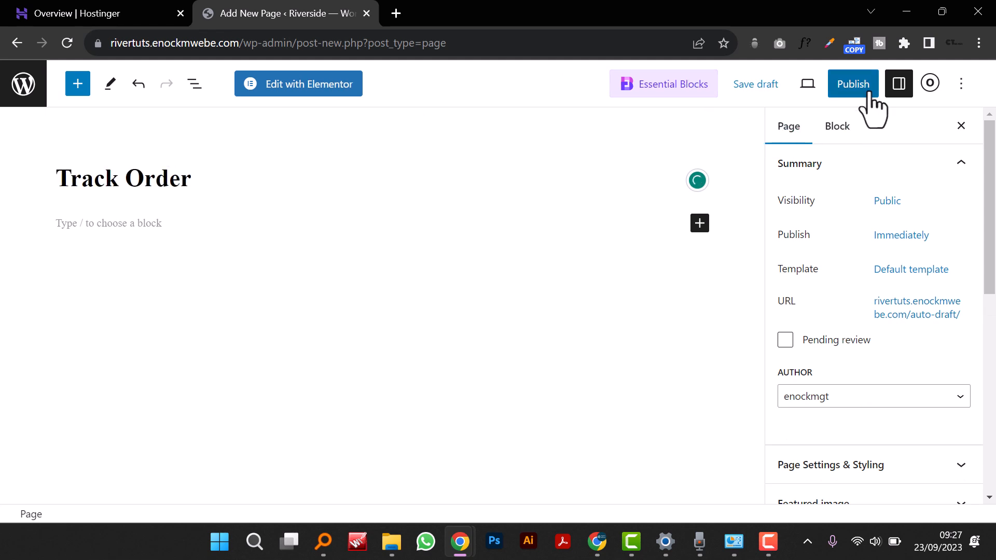
pyautogui.click(866, 90)
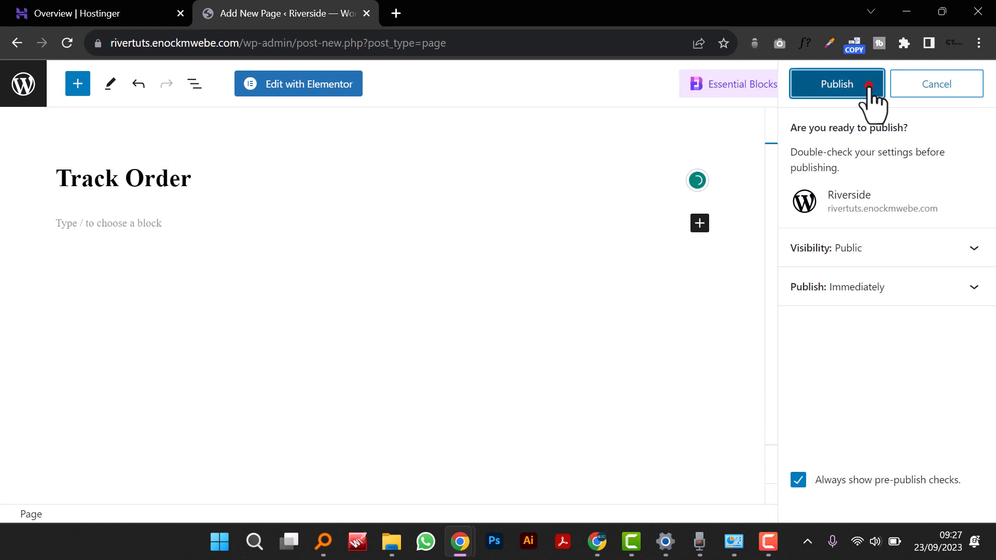
pyautogui.click(868, 85)
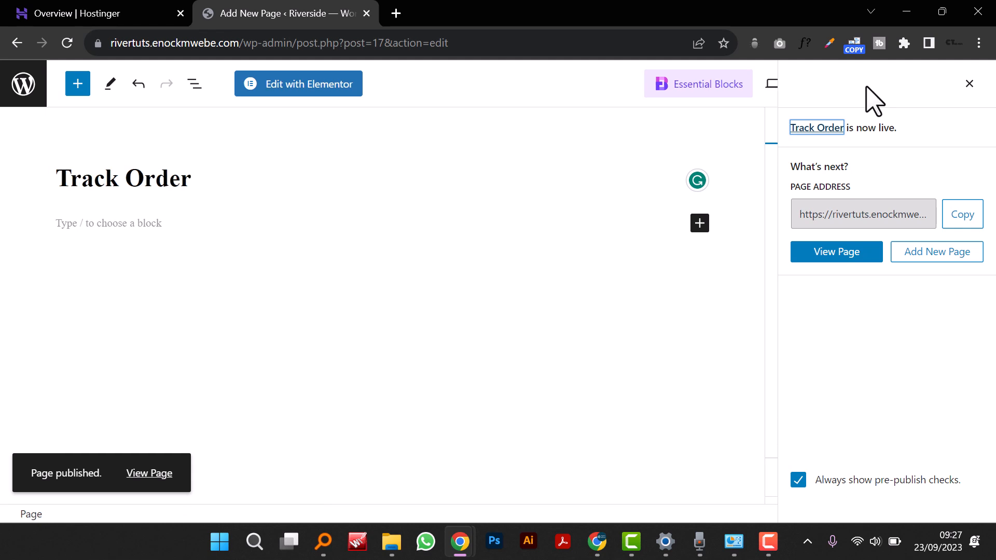
# Step: Add another new page titled "FAQ" and publish it
pyautogui.click(953, 251)
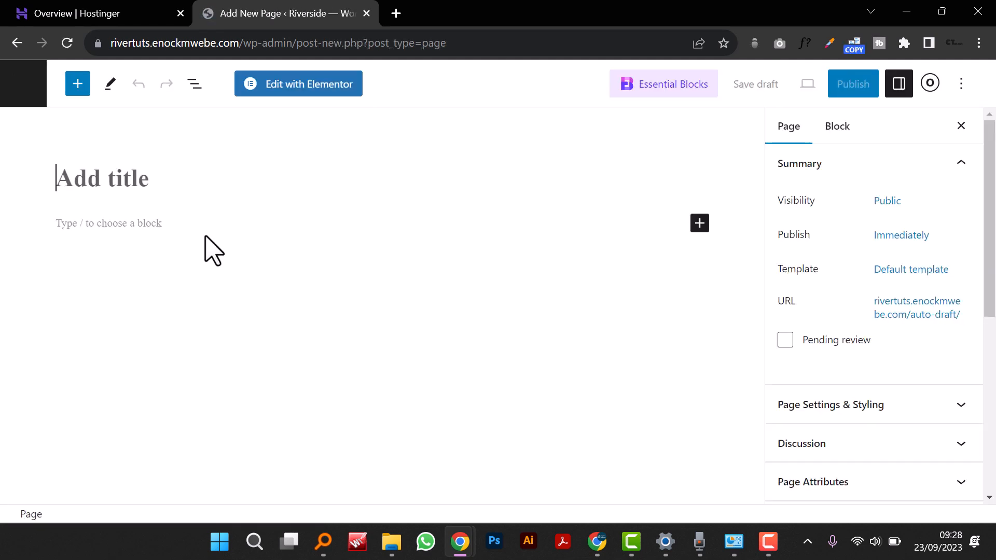
pyautogui.click(232, 184)
pyautogui.write('FAQ')
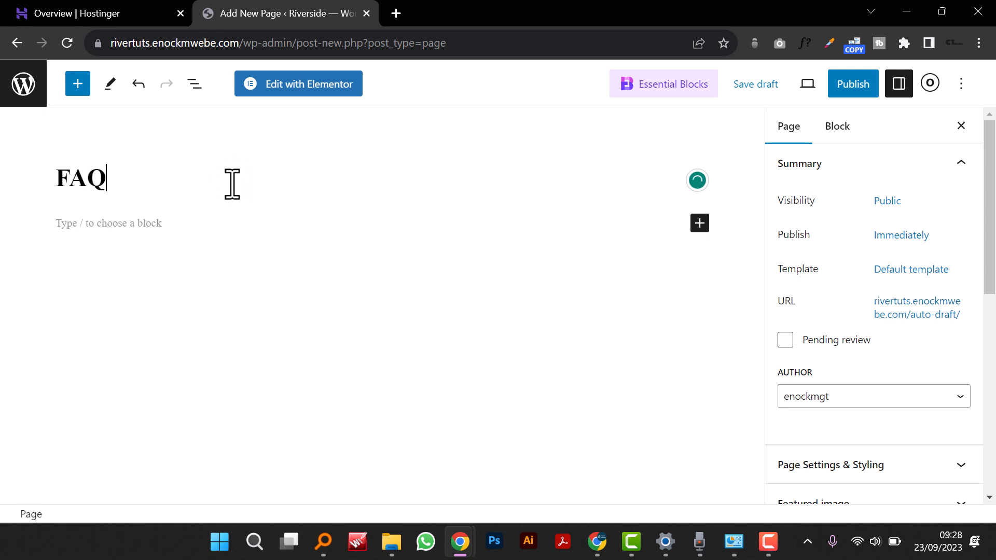
pyautogui.click(853, 84)
pyautogui.click(853, 86)
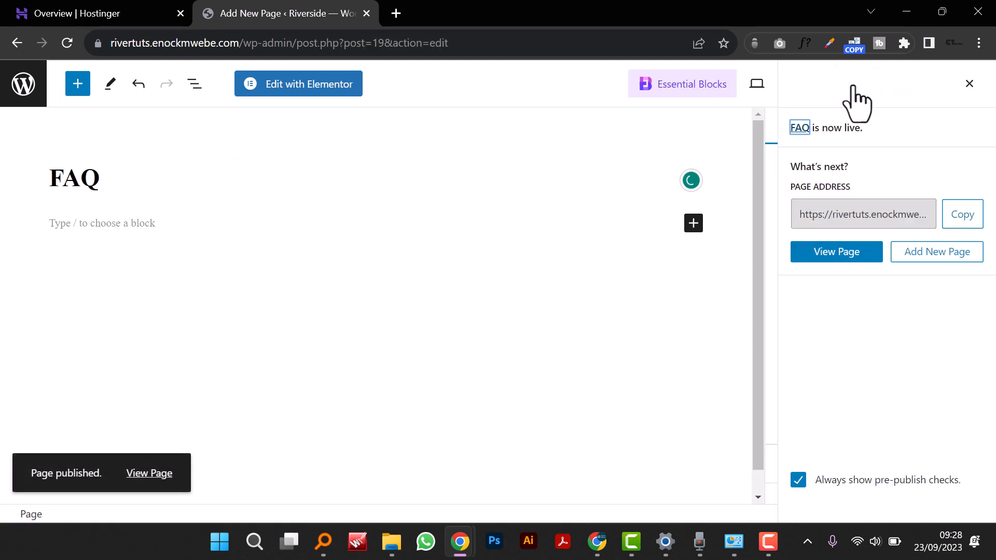
# Step: Add another new page titled "Contact Us" and publish it
pyautogui.click(940, 252)
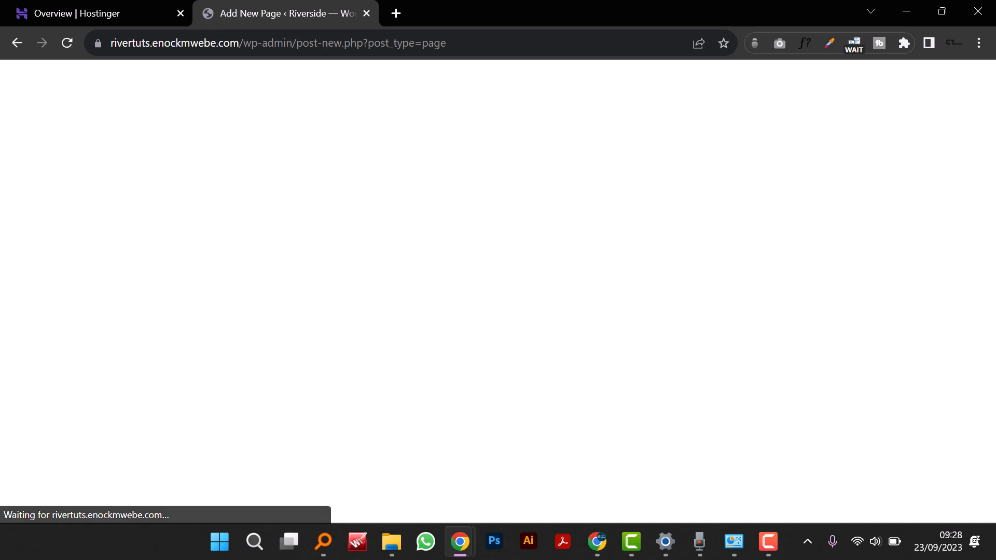
pyautogui.click(175, 179)
pyautogui.write('C')
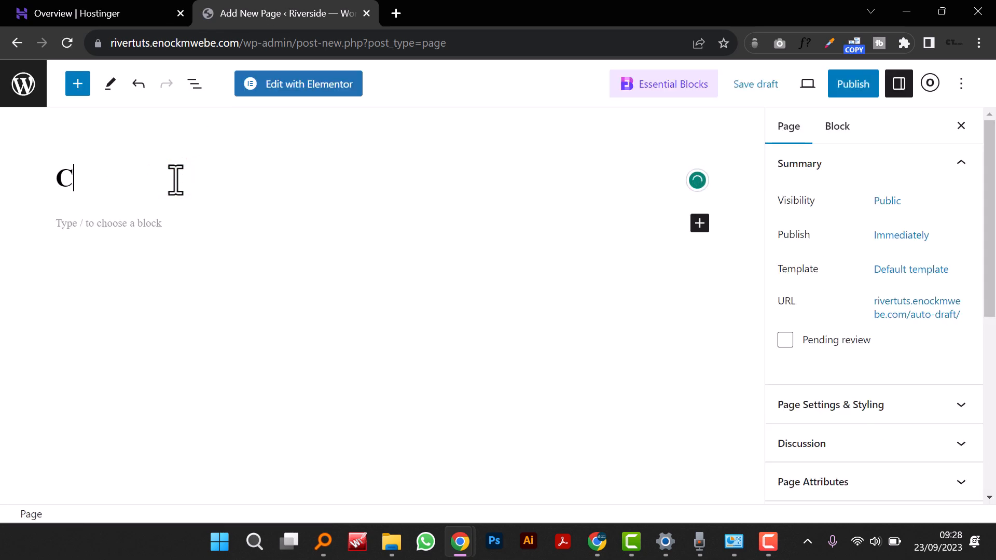
pyautogui.write('ontact Us')
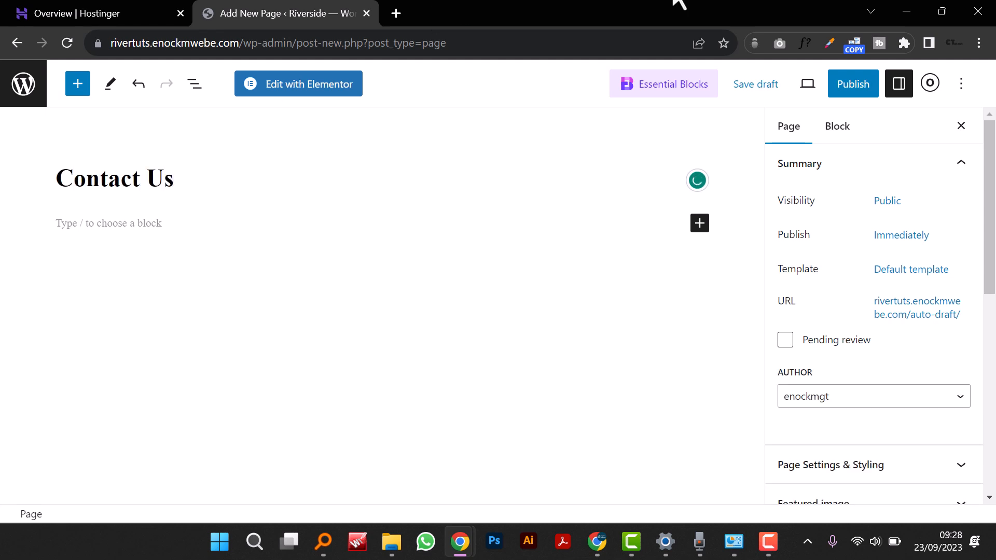
pyautogui.click(848, 88)
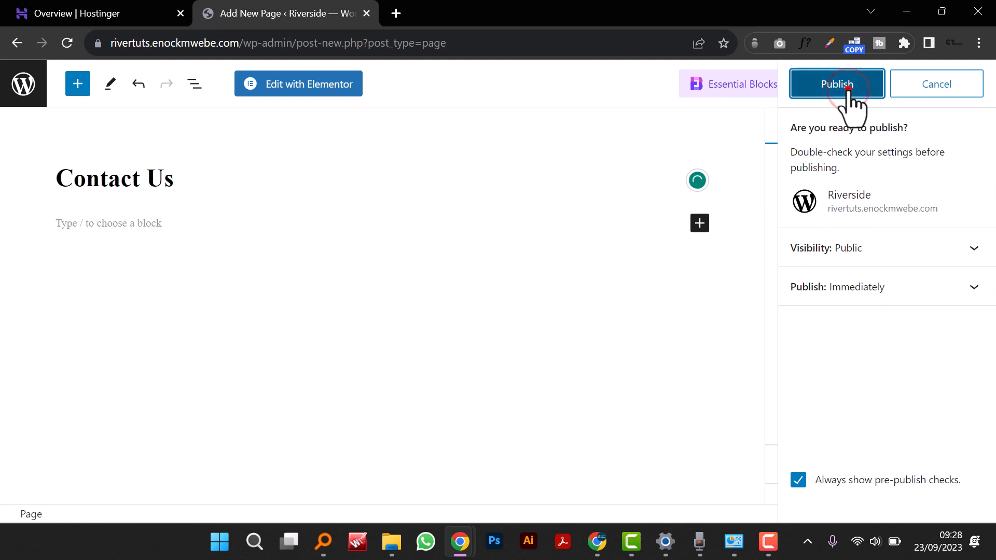
pyautogui.click(848, 88)
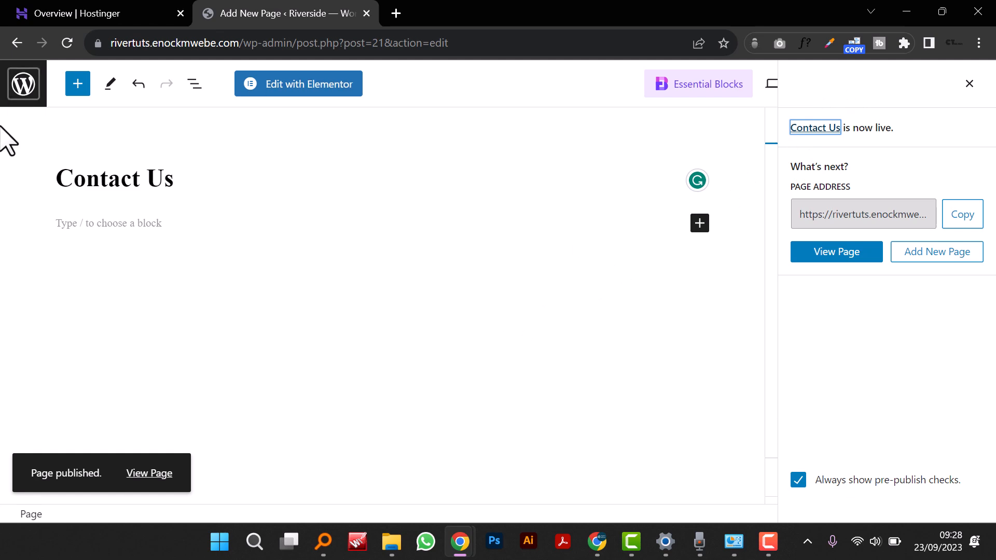
# Step: Return to the list of all pages and review the newly published pages alongside the store pages
pyautogui.click(24, 83)
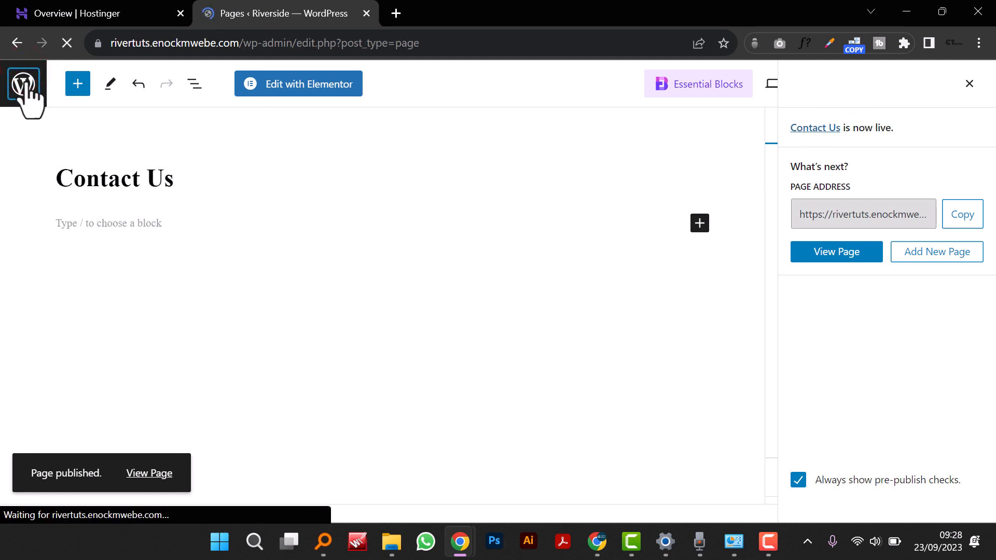
pyautogui.scroll(-4, 248, 238)
pyautogui.scroll(-8, 248, 229)
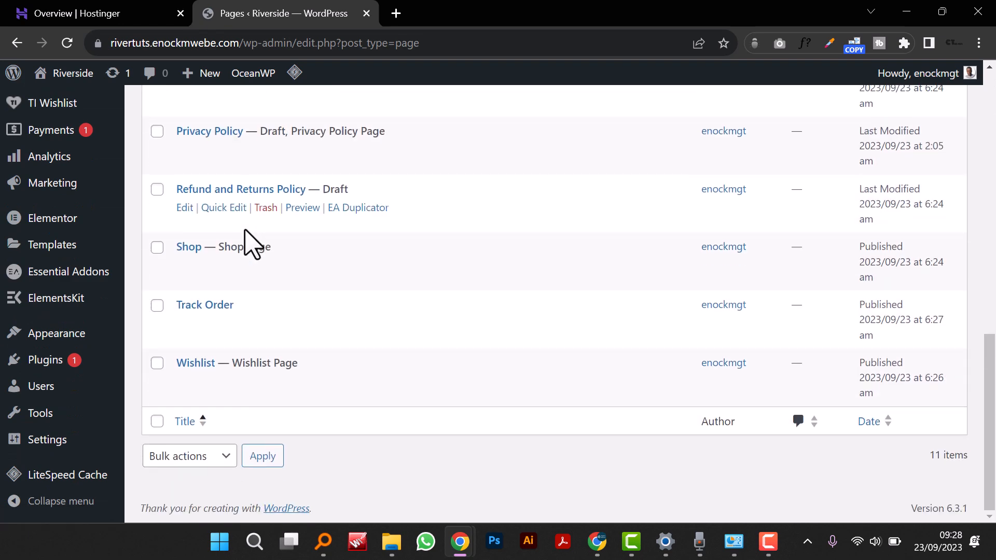
pyautogui.scroll(3, 249, 244)
pyautogui.scroll(3, 248, 233)
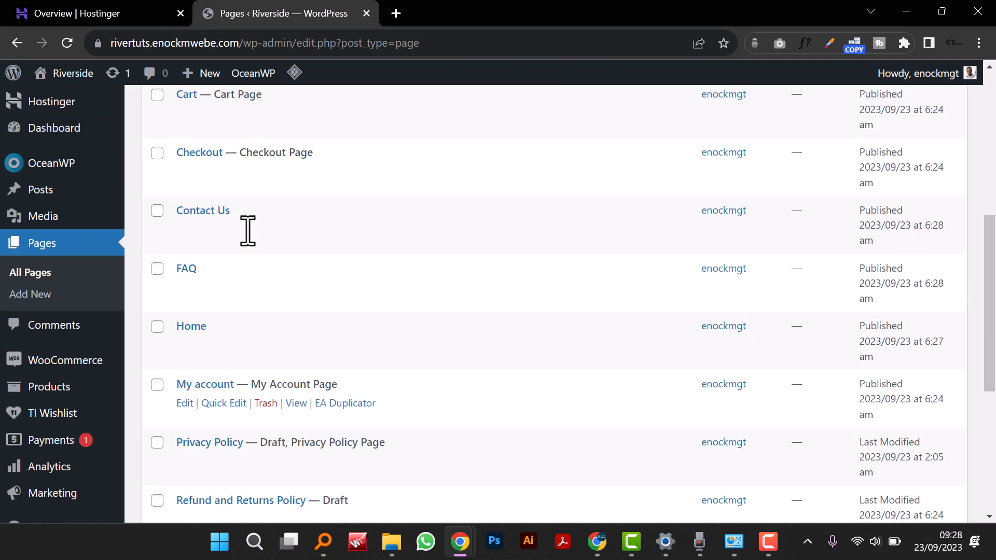
pyautogui.scroll(4, 249, 236)
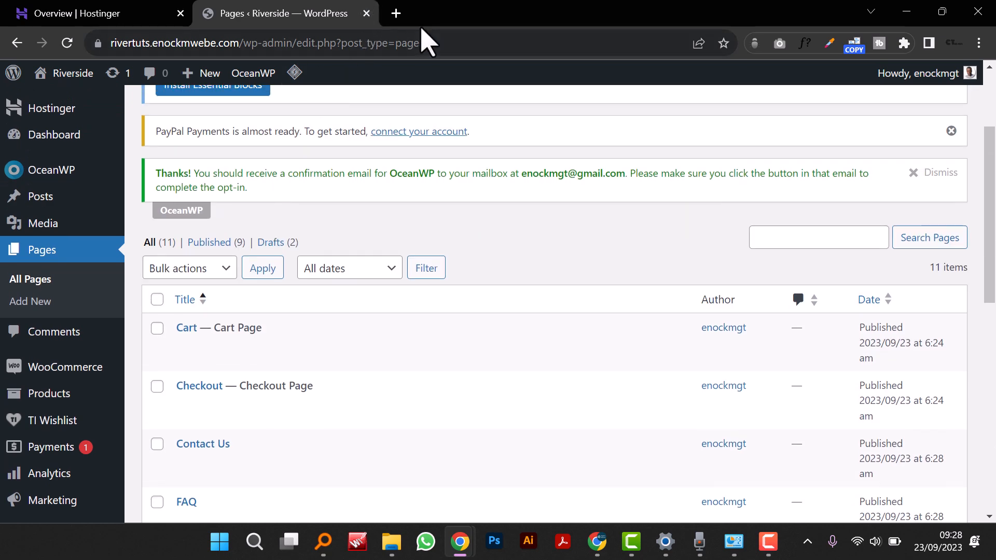
# Step: Open the finished demo store at rivers.enockmwebe.com in a new tab and examine its Shop and Customer Services submenus
pyautogui.click(396, 13)
pyautogui.click(406, 48)
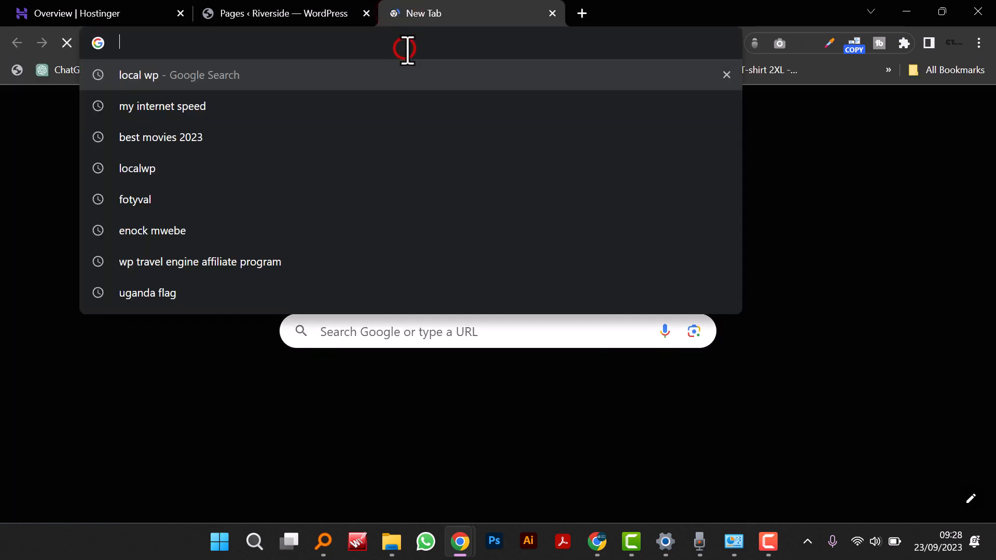
pyautogui.write('rivers.enockmwebe.com')
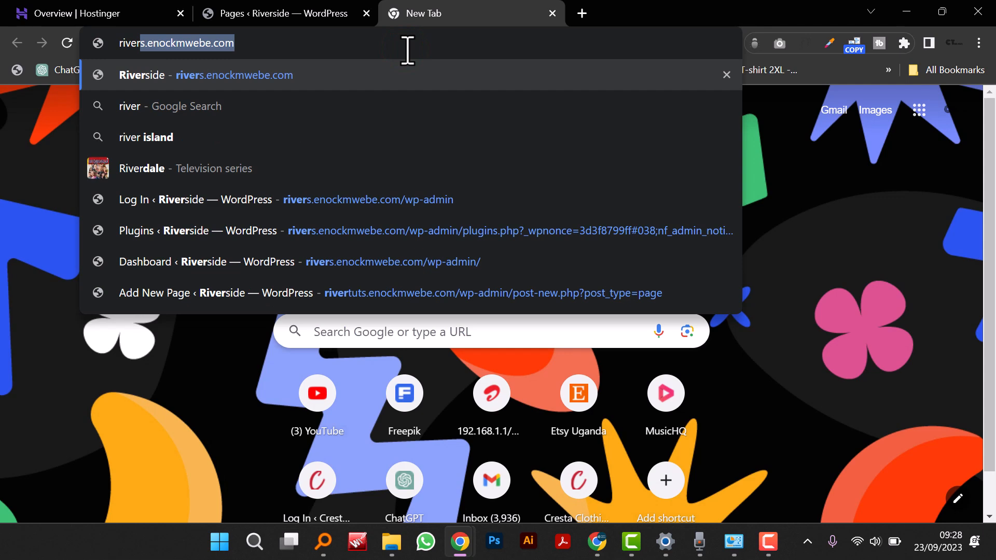
pyautogui.press('Return')
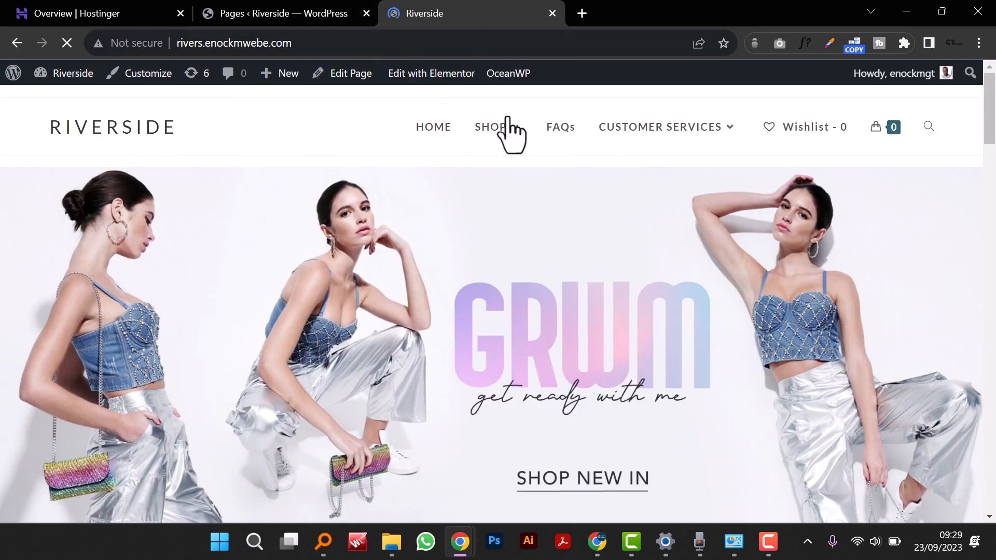
pyautogui.moveTo(513, 134)
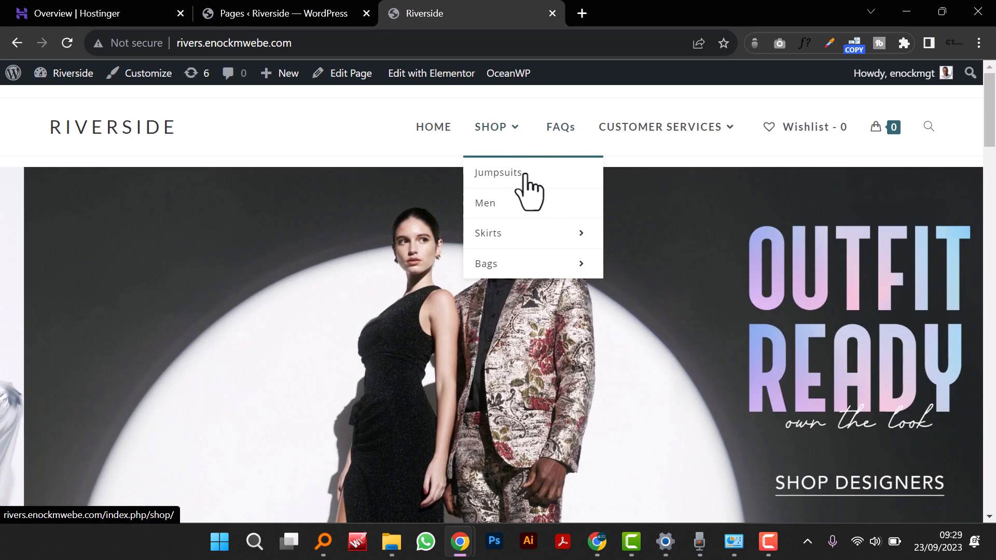
pyautogui.moveTo(547, 239)
pyautogui.moveTo(718, 136)
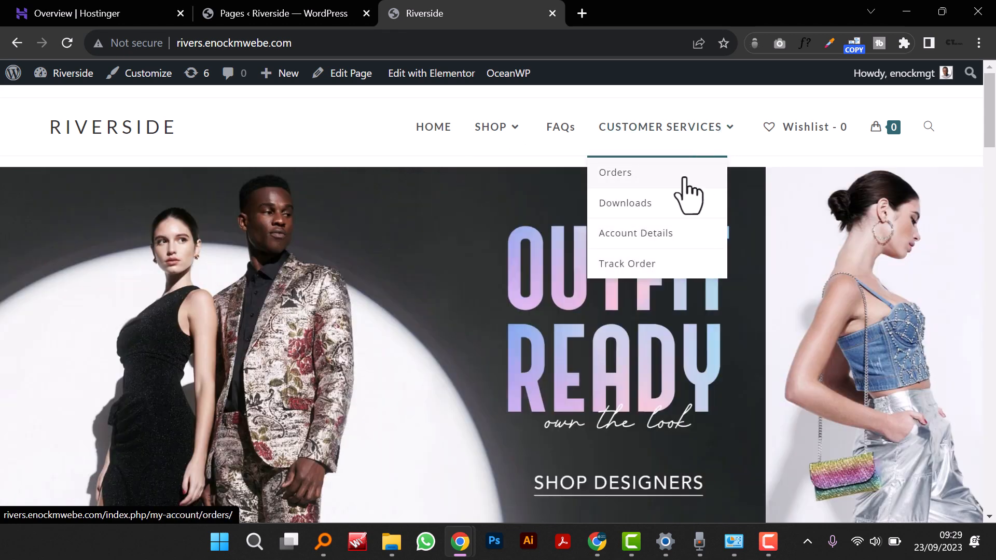
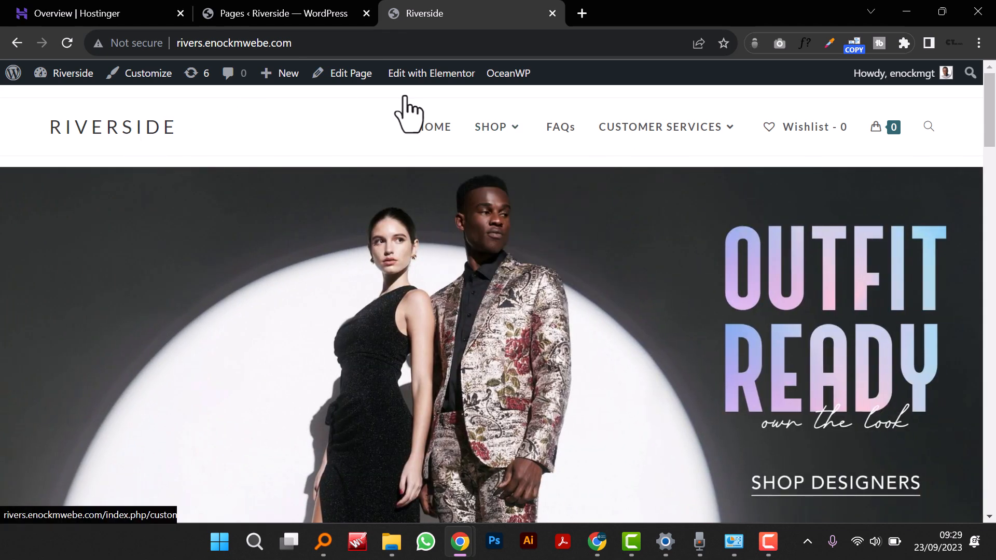
# Step: Back in the new site's admin, open the WooCommerce payment settings and enable Cash on delivery
pyautogui.click(289, 14)
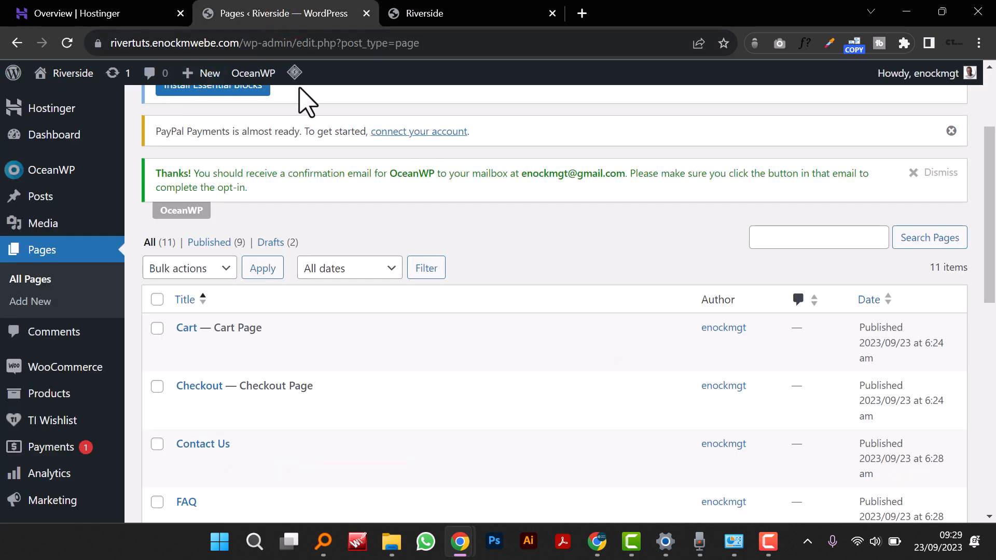
pyautogui.moveTo(66, 371)
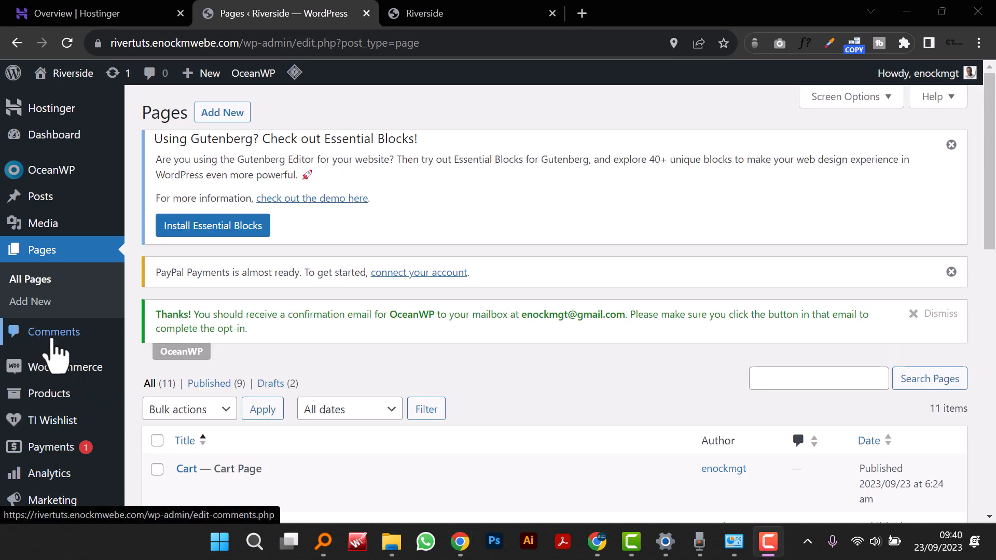
pyautogui.moveTo(66, 371)
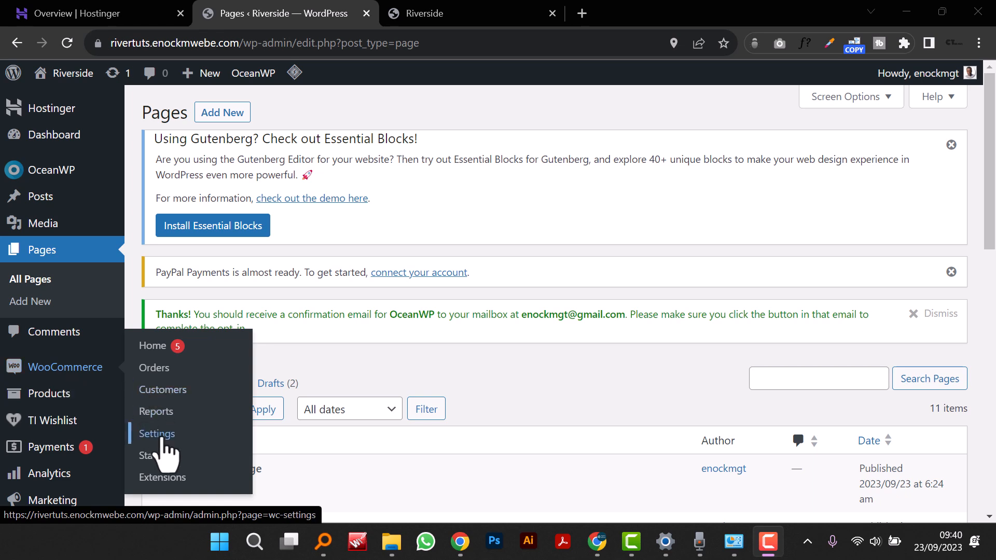
pyautogui.click(162, 435)
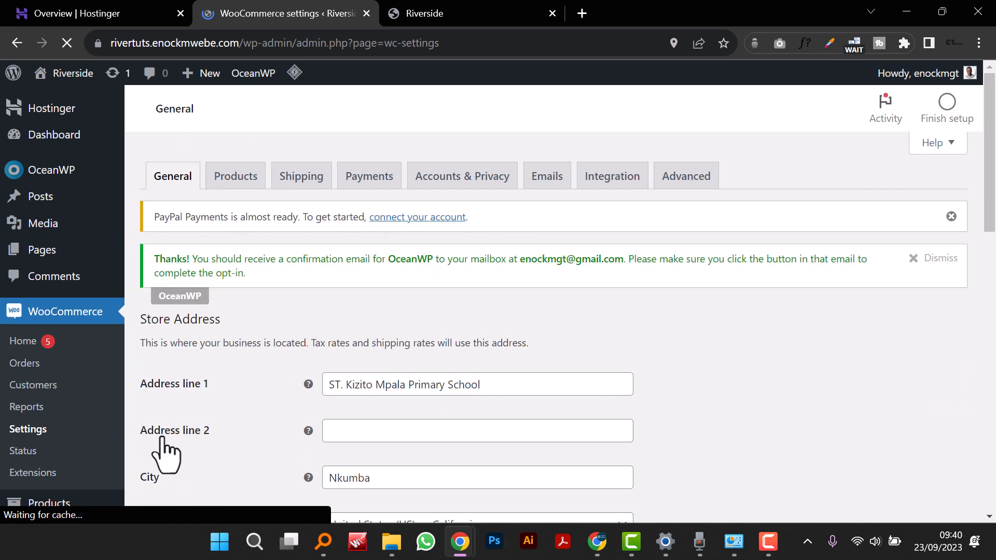
pyautogui.click(366, 171)
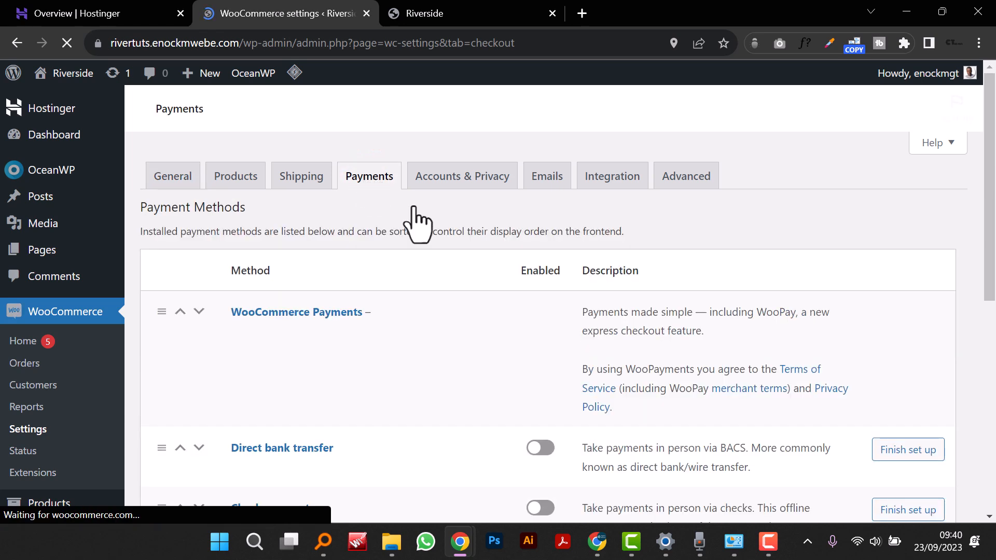
pyautogui.scroll(-3, 427, 276)
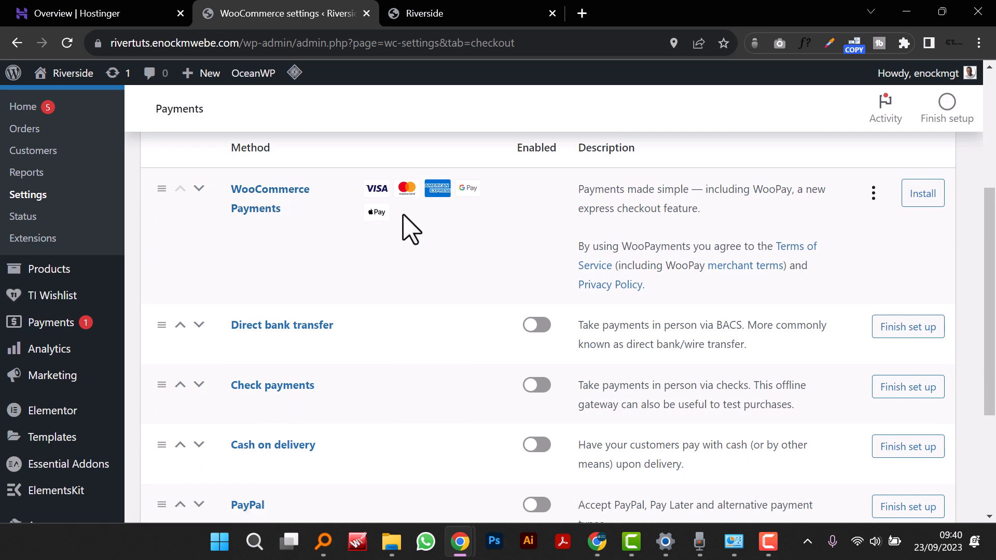
pyautogui.scroll(-2, 526, 297)
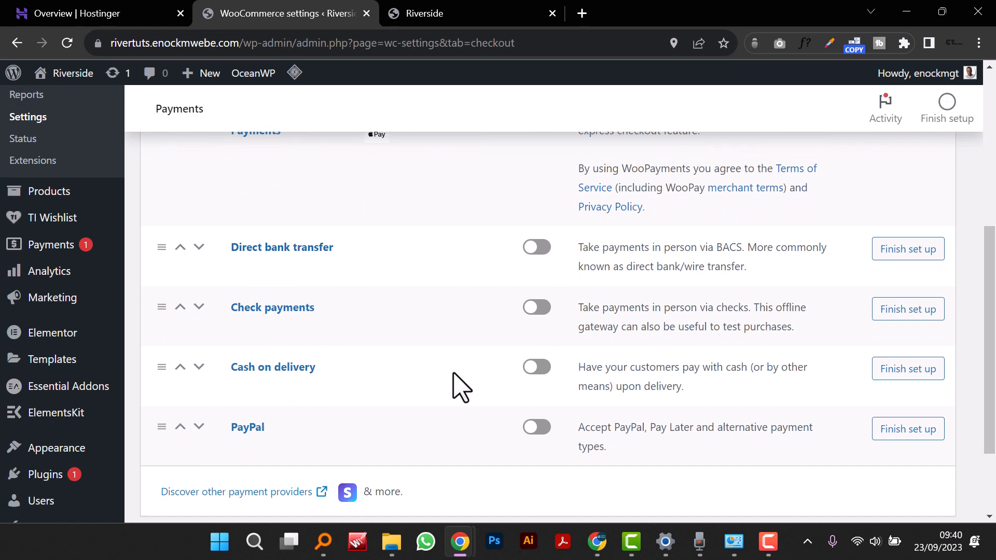
pyautogui.click(537, 366)
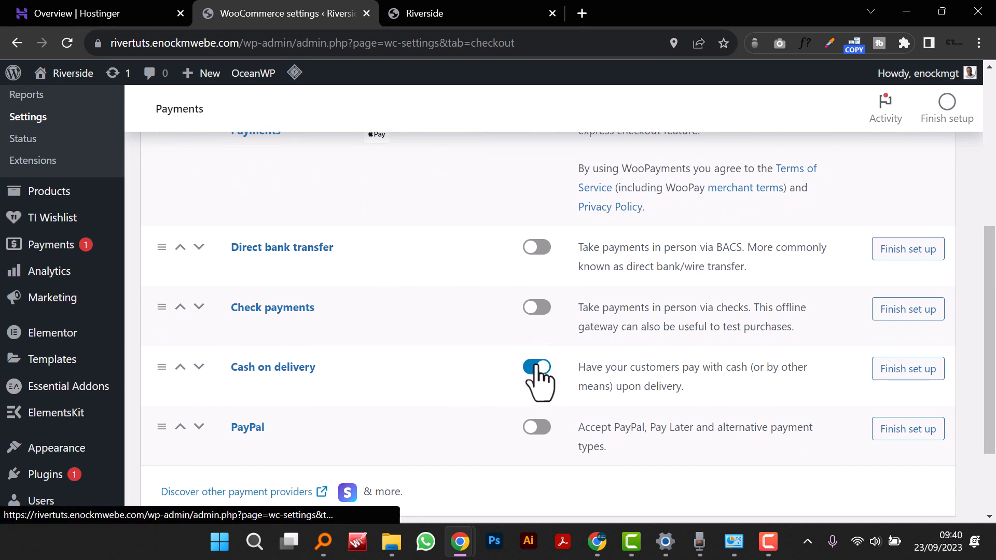
# Step: Enable the PayPal payment method, activate PayPal, and submit the PayPal account's e-mail with United States as the country
pyautogui.scroll(-2, 538, 377)
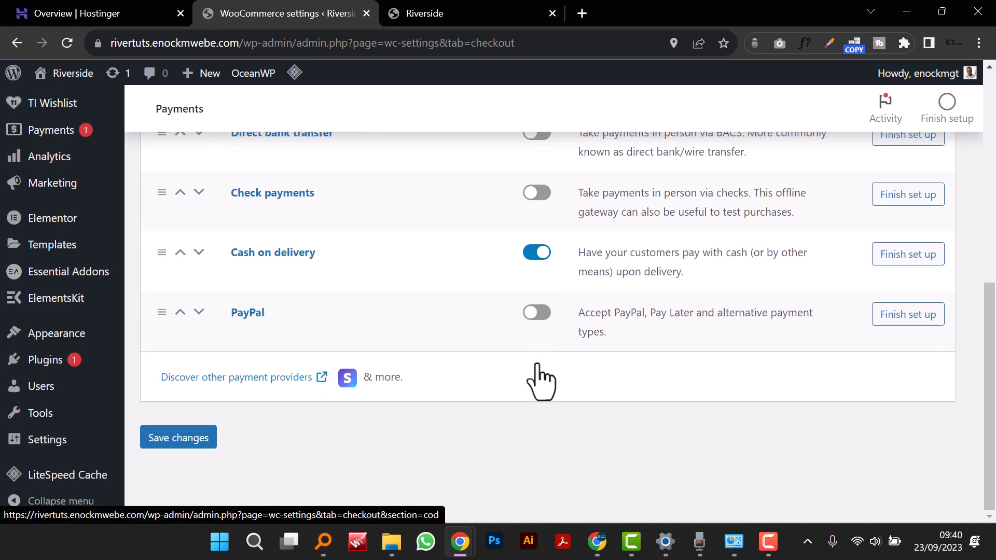
pyautogui.click(535, 311)
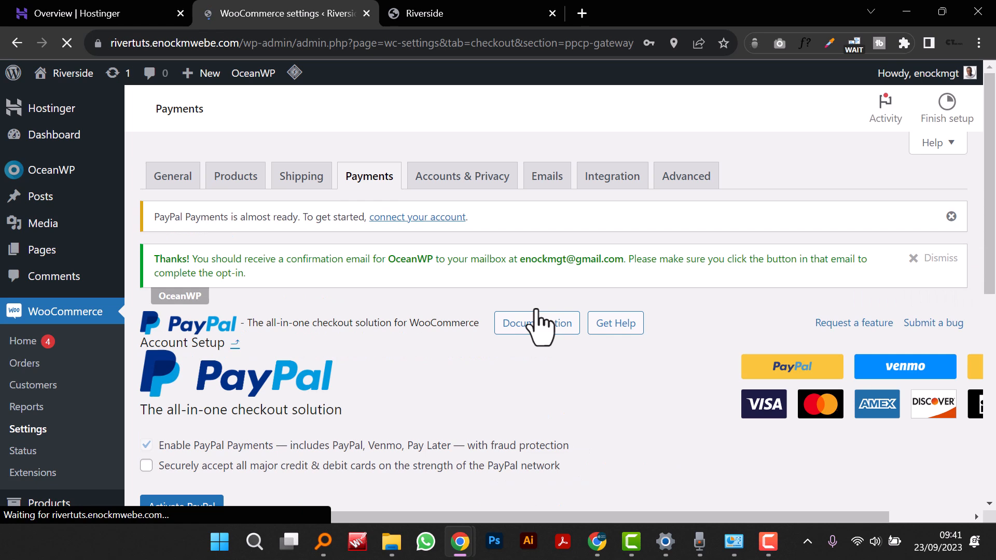
pyautogui.scroll(-3, 537, 324)
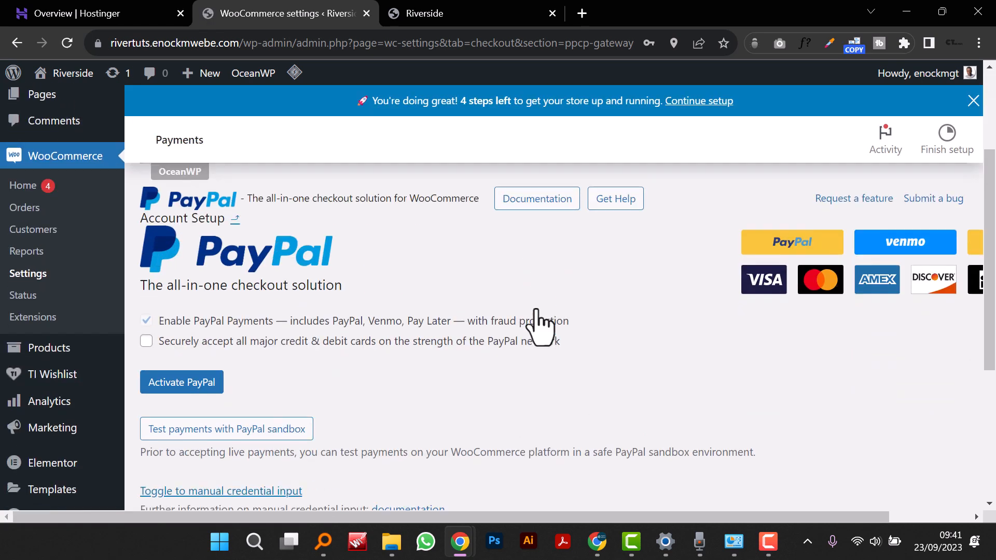
pyautogui.click(179, 383)
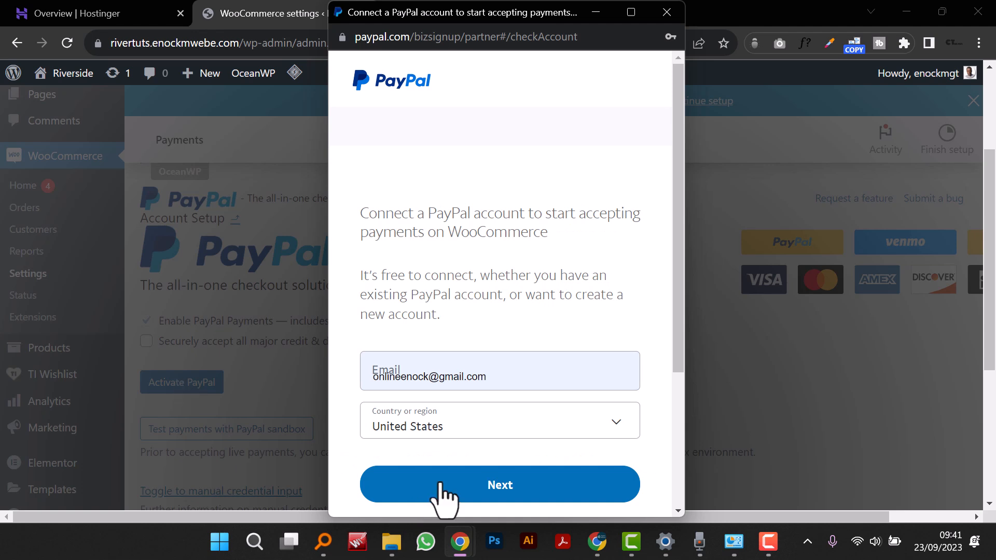
pyautogui.click(461, 478)
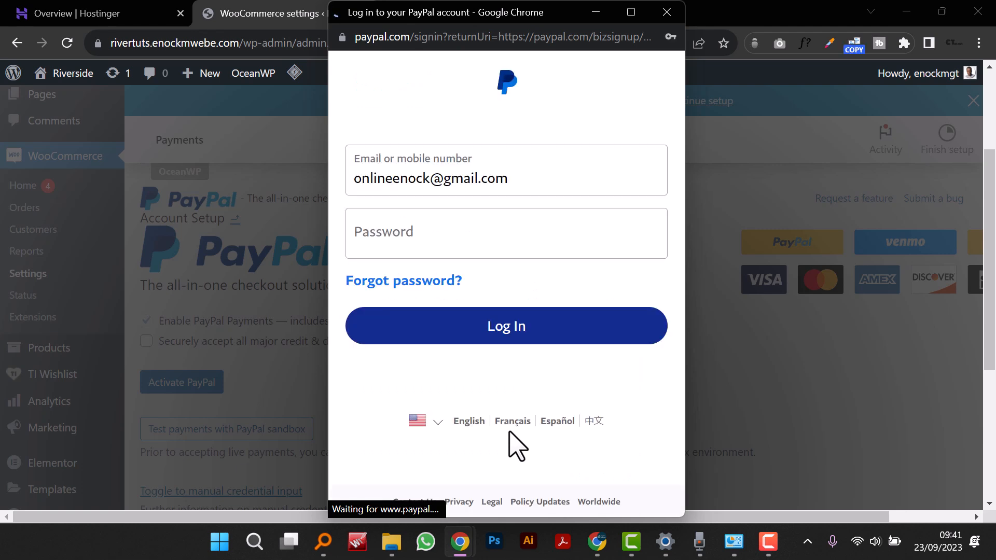
# Step: Fill in the saved PayPal account password, log in, and agree to connect the account with WooCommerce
pyautogui.click(458, 231)
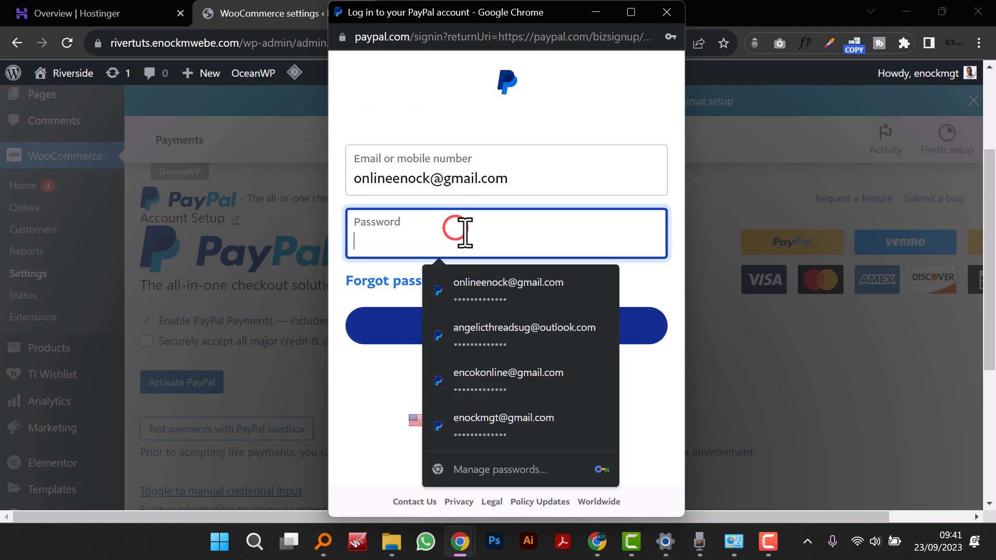
pyautogui.click(505, 294)
pyautogui.click(470, 324)
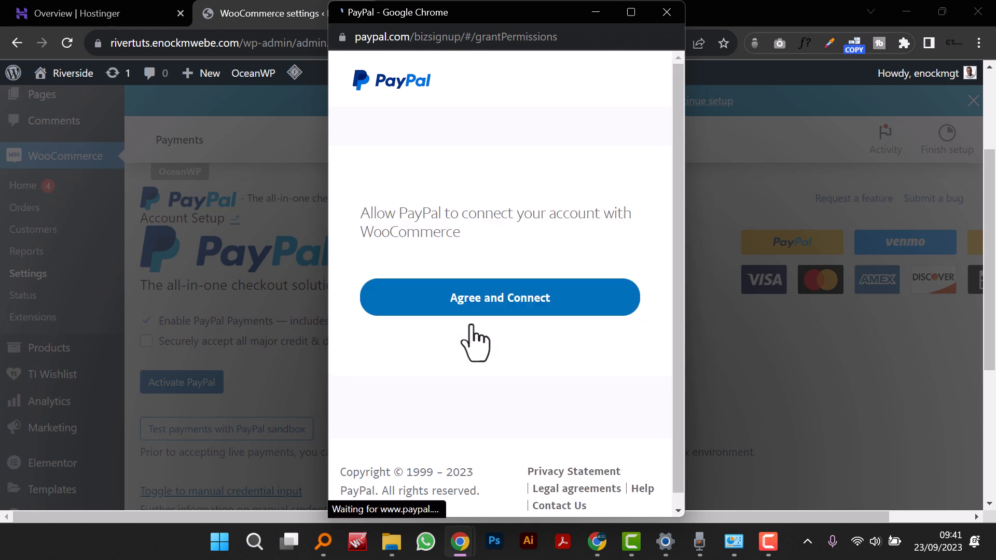
pyautogui.click(492, 301)
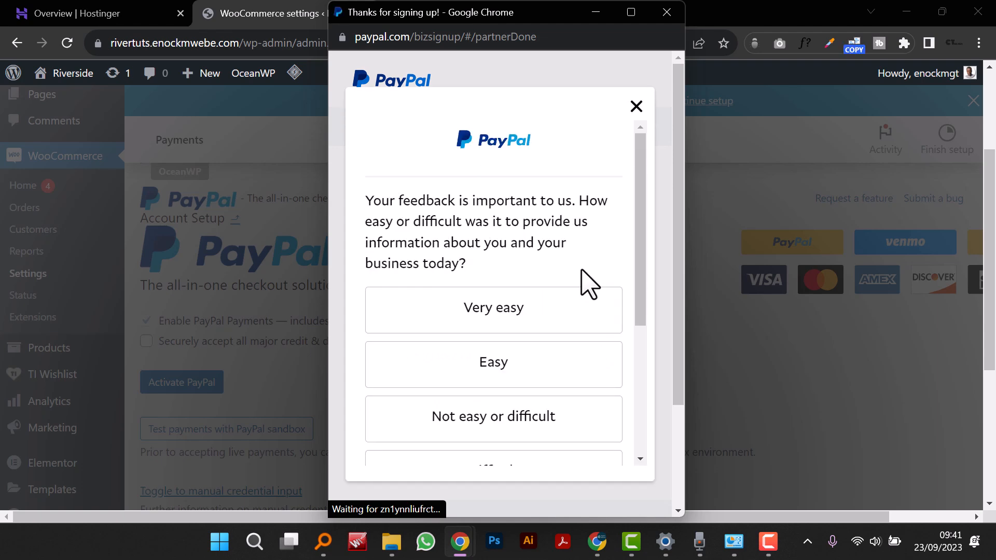
# Step: Dismiss PayPal's feedback survey without answering and return to the WooCommerce PayPal settings
pyautogui.scroll(-4, 595, 327)
pyautogui.scroll(2, 595, 327)
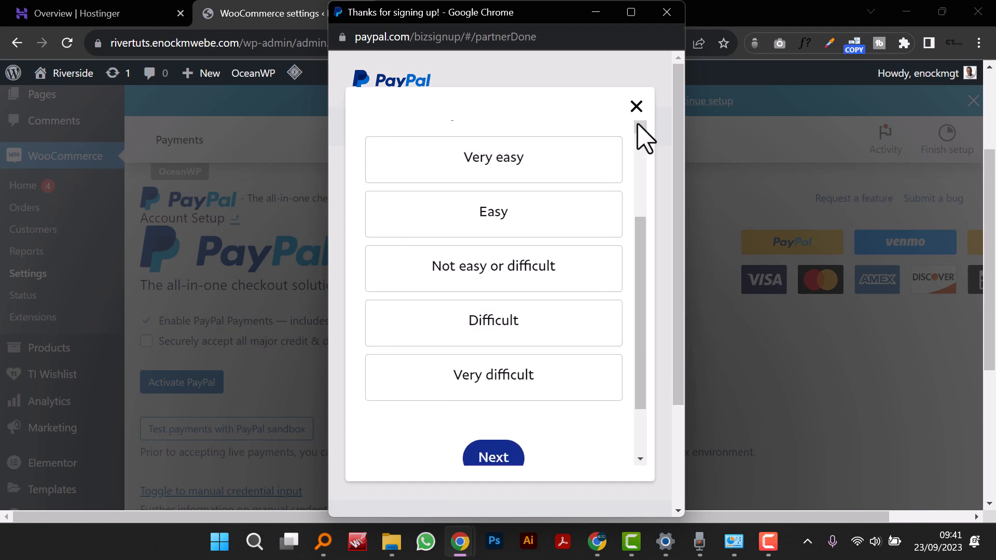
pyautogui.click(640, 107)
pyautogui.click(556, 418)
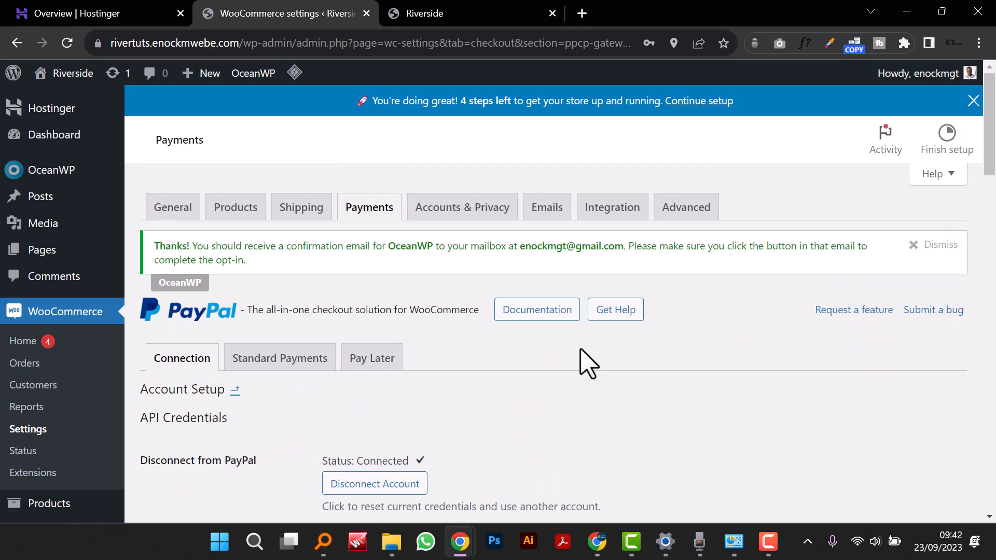
# Step: Look over the PayPal connection settings, open the Standard Payments settings, and enable PayPal features for the store
pyautogui.scroll(-3, 583, 365)
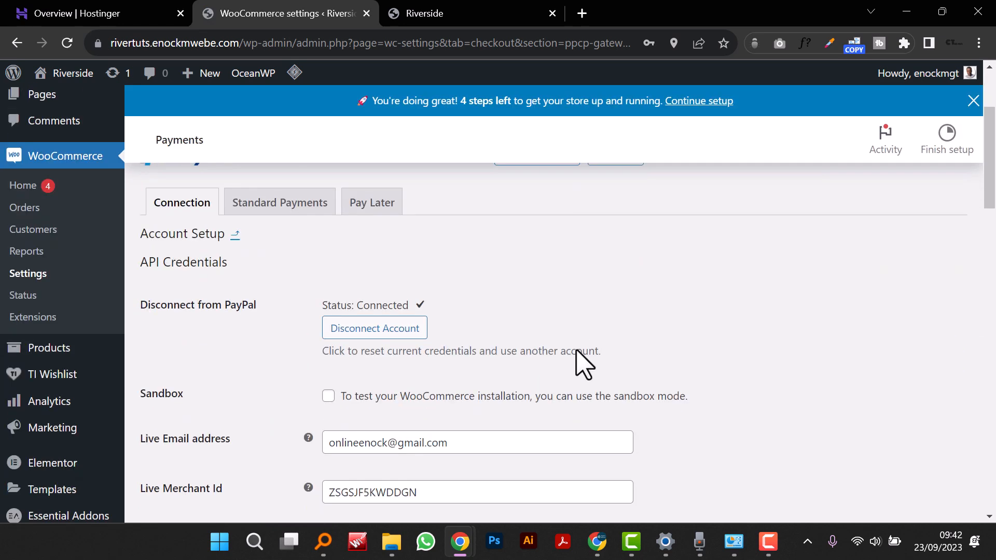
pyautogui.scroll(-15, 583, 365)
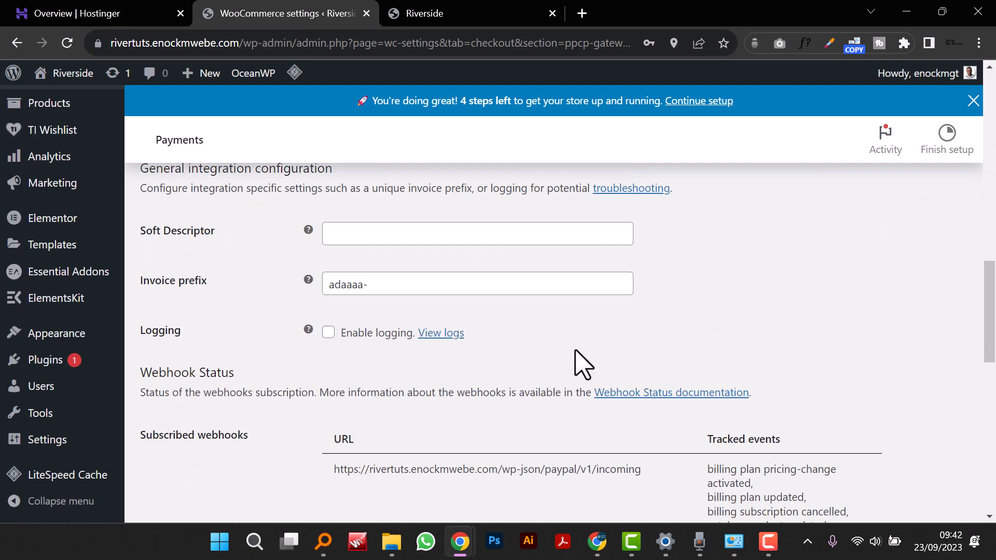
pyautogui.scroll(-6, 583, 364)
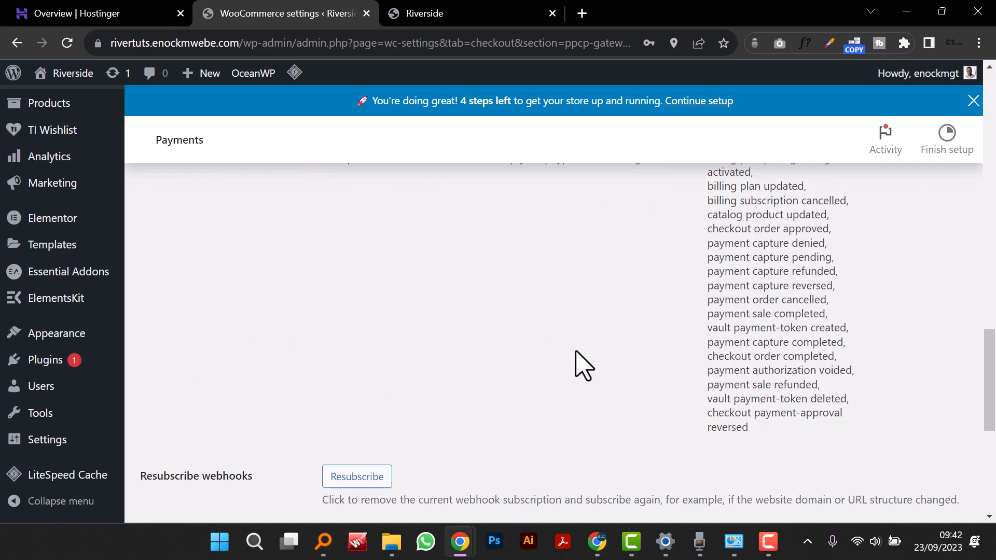
pyautogui.scroll(-6, 583, 365)
pyautogui.scroll(20, 583, 365)
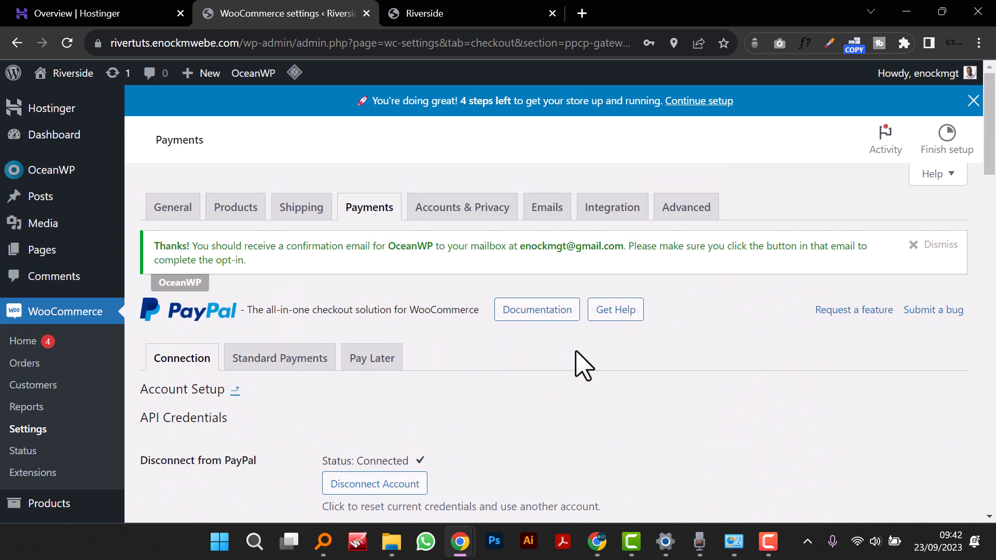
pyautogui.click(292, 359)
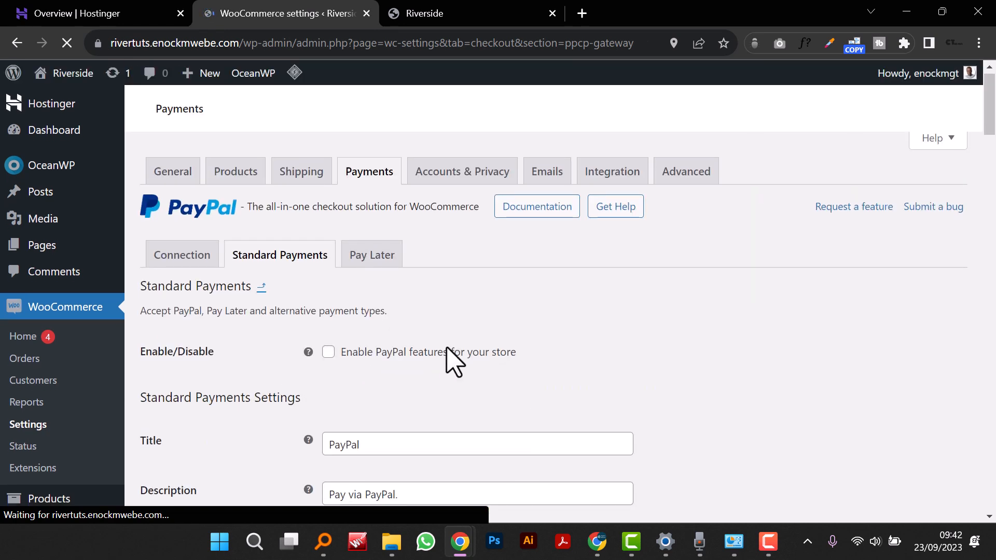
pyautogui.scroll(-3, 447, 349)
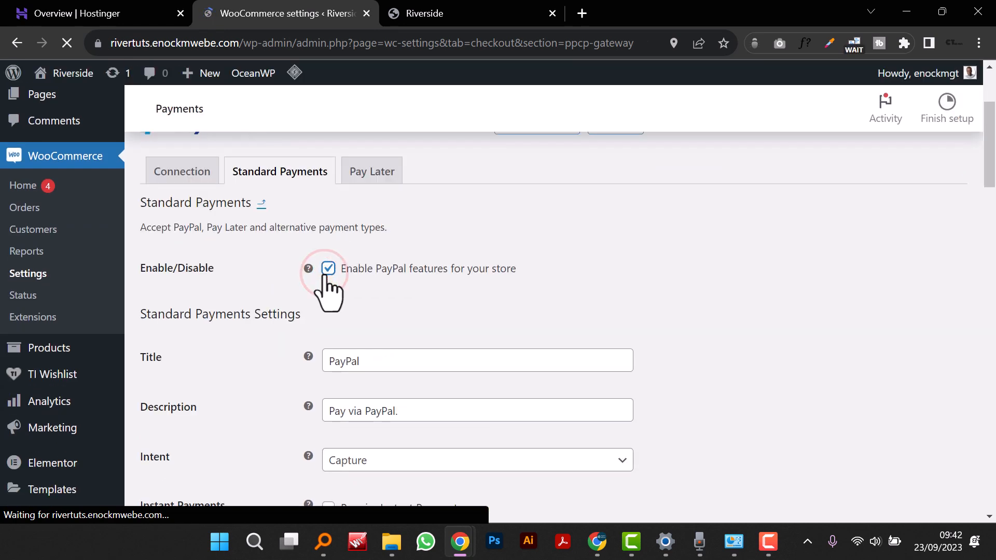
# Step: Enable the tagline for the PayPal smart buttons on the single product page
pyautogui.scroll(-5, 489, 333)
pyautogui.scroll(-4, 484, 324)
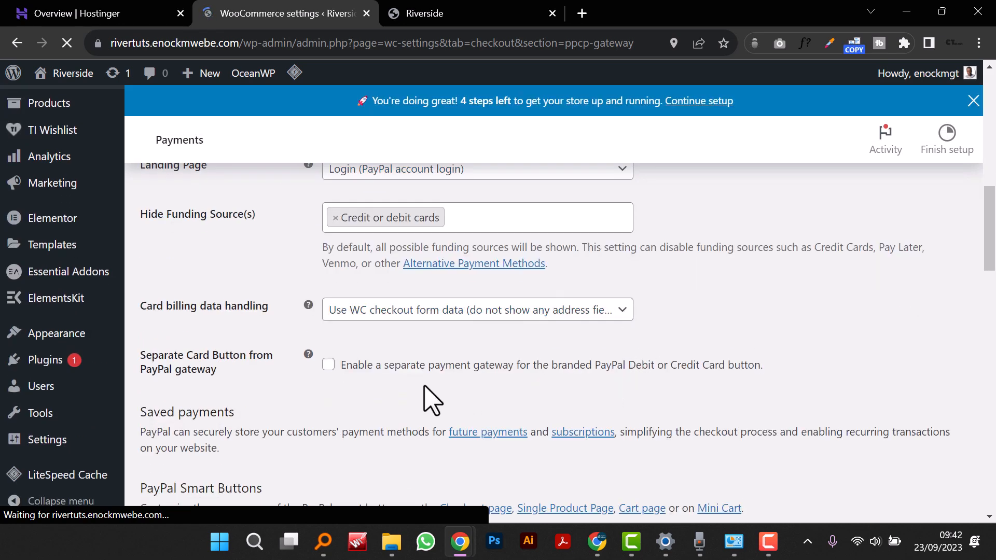
pyautogui.scroll(-1, 405, 390)
pyautogui.scroll(-10, 408, 393)
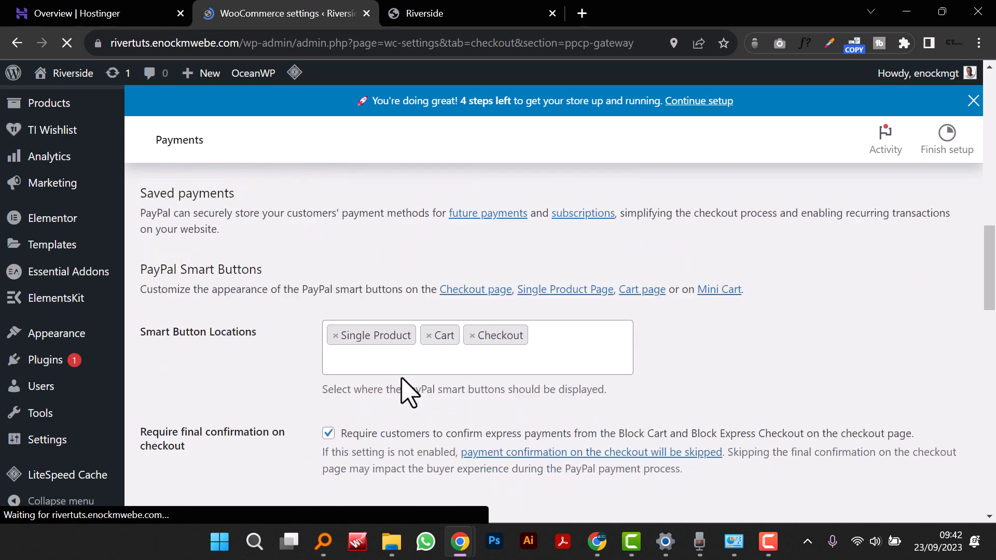
pyautogui.scroll(-6, 408, 392)
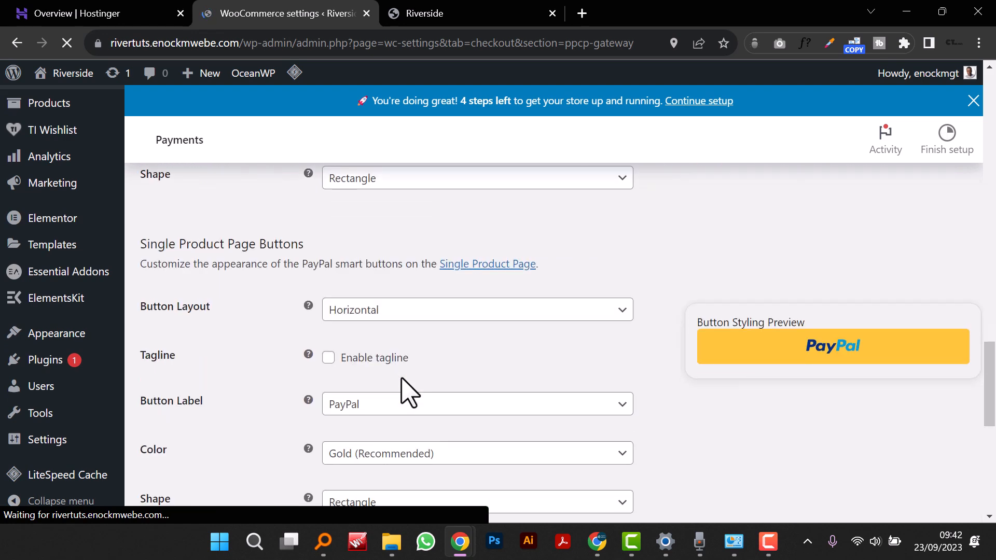
pyautogui.scroll(1, 400, 378)
pyautogui.scroll(-1, 401, 378)
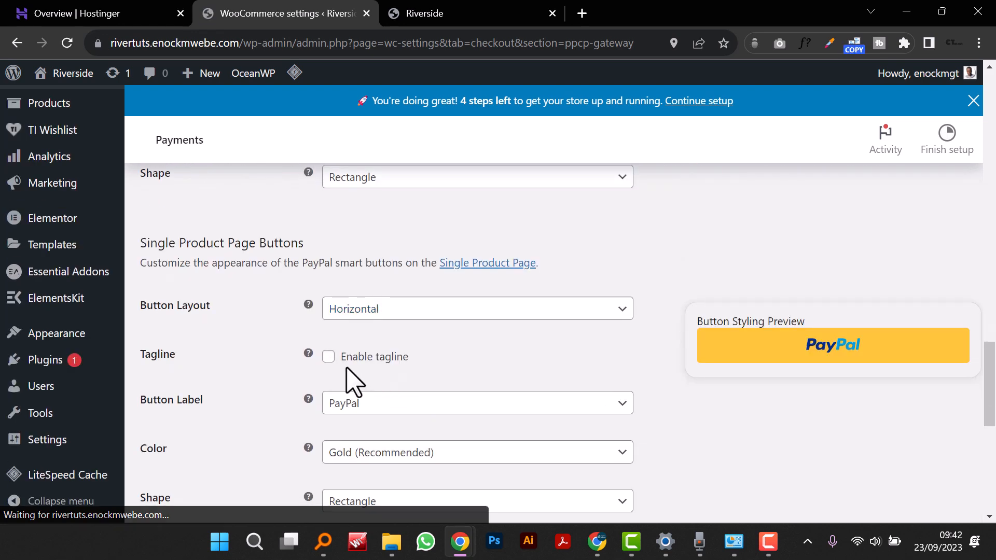
pyautogui.click(329, 356)
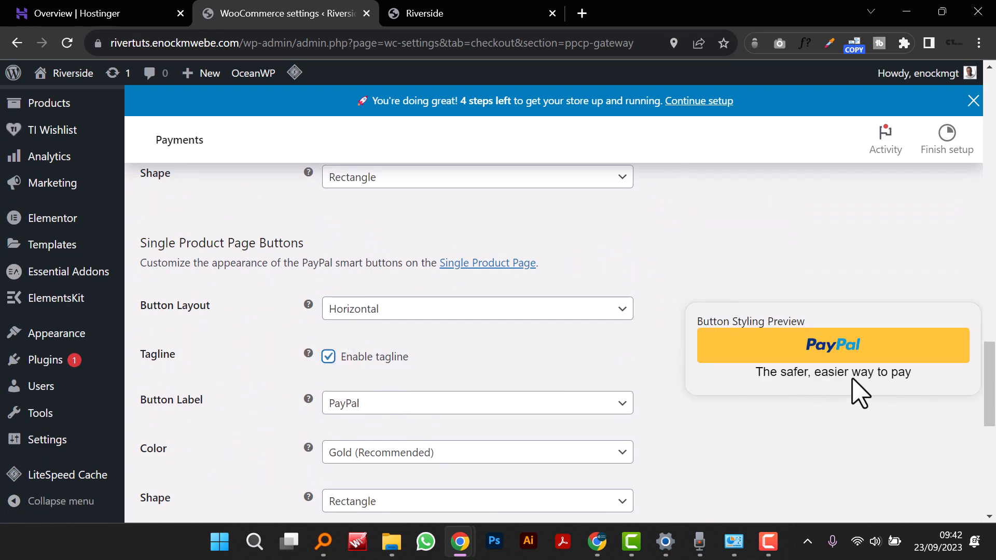
pyautogui.scroll(-4, 500, 329)
pyautogui.scroll(4, 502, 331)
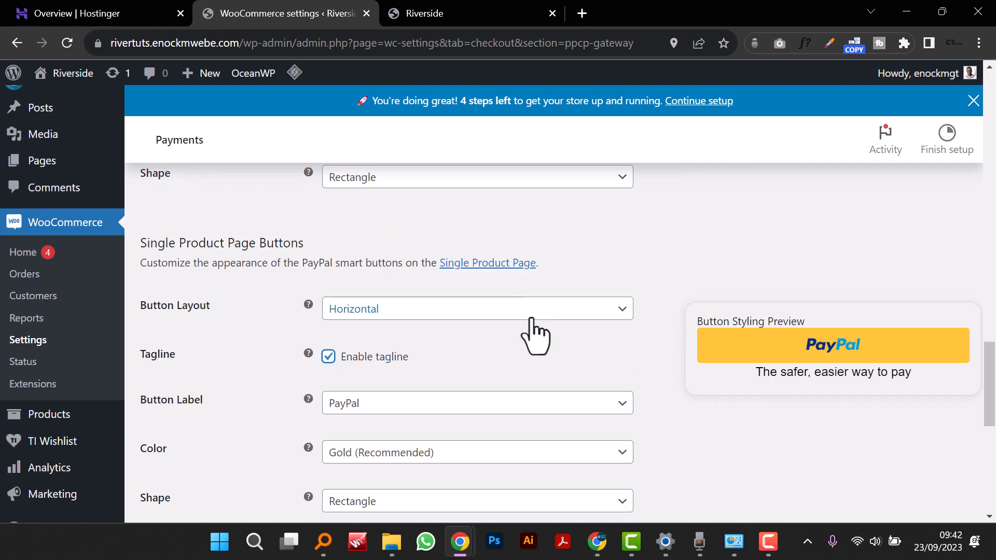
# Step: Keep the Horizontal layout for the single product page's PayPal buttons and save the Standard Payments settings
pyautogui.click(531, 317)
pyautogui.click(420, 308)
pyautogui.click(717, 411)
pyautogui.scroll(-8, 721, 417)
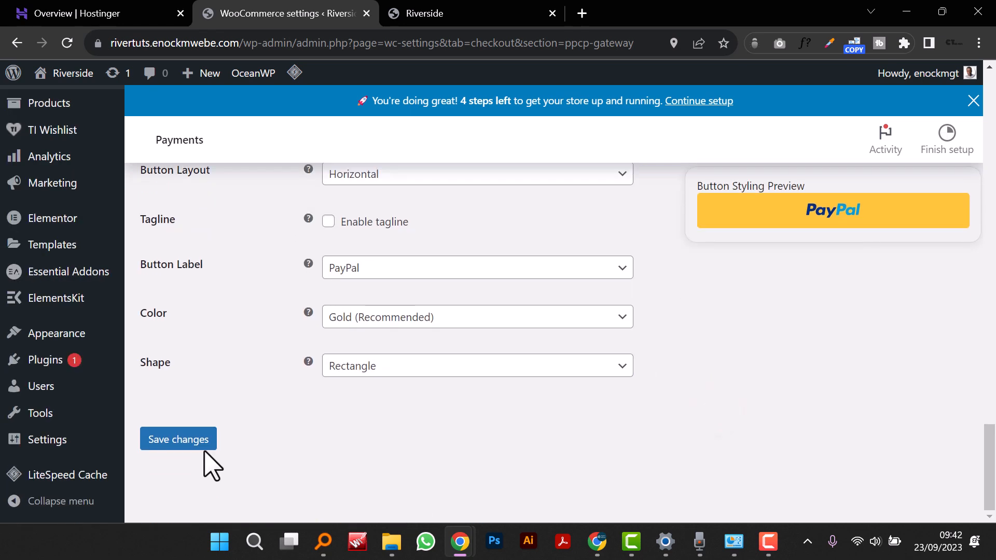
pyautogui.click(190, 444)
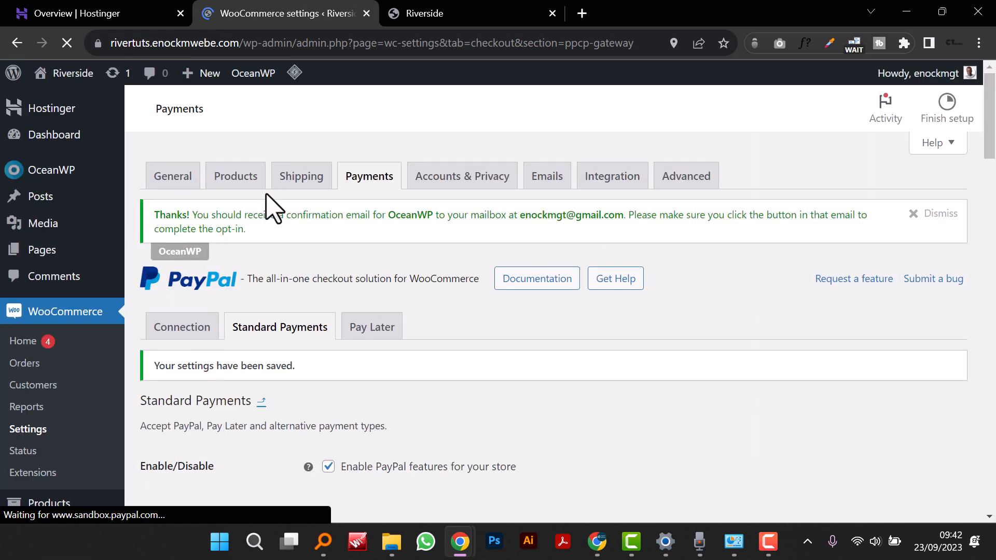
# Step: Add a new zone in the WooCommerce shipping settings and name it Sydney
pyautogui.click(302, 190)
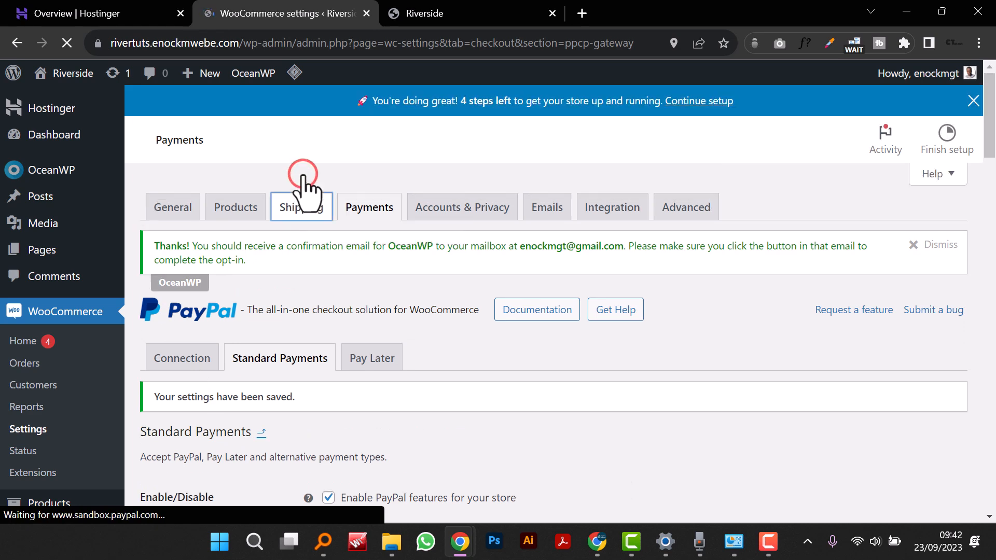
pyautogui.click(299, 198)
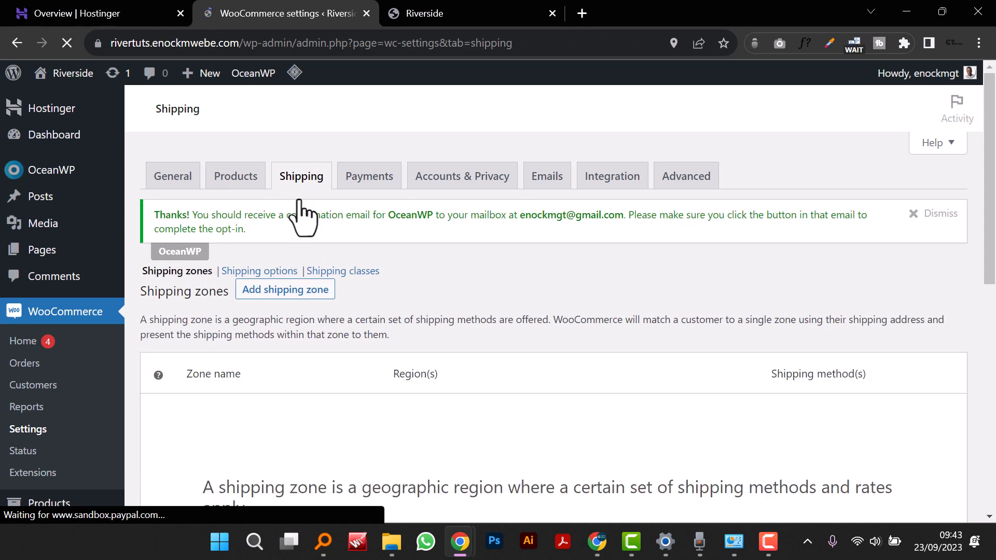
pyautogui.scroll(-6, 423, 345)
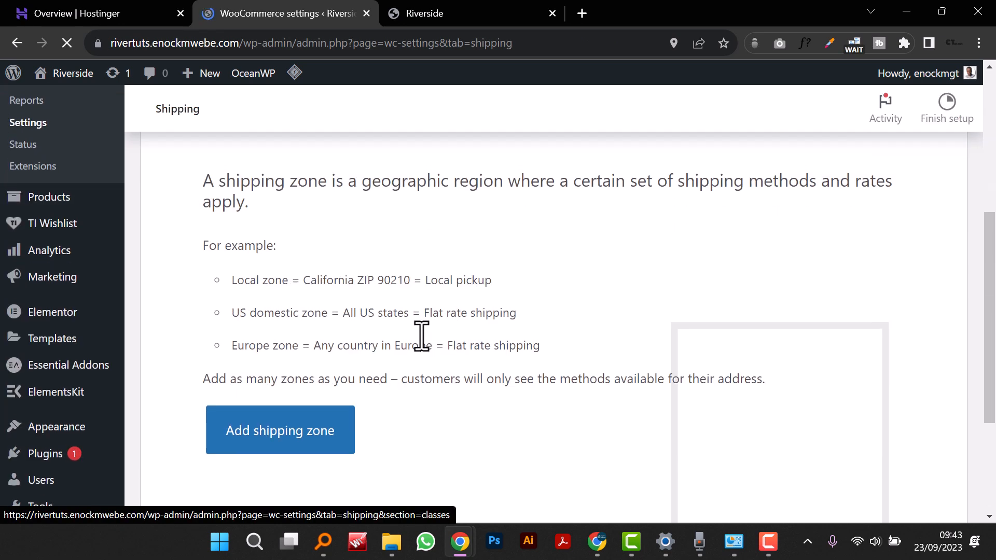
pyautogui.click(284, 460)
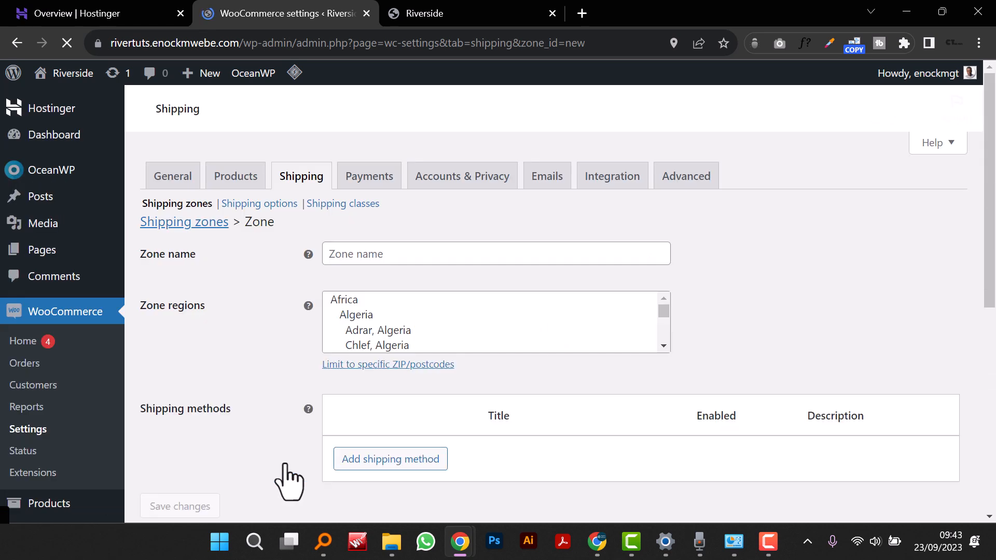
pyautogui.click(395, 321)
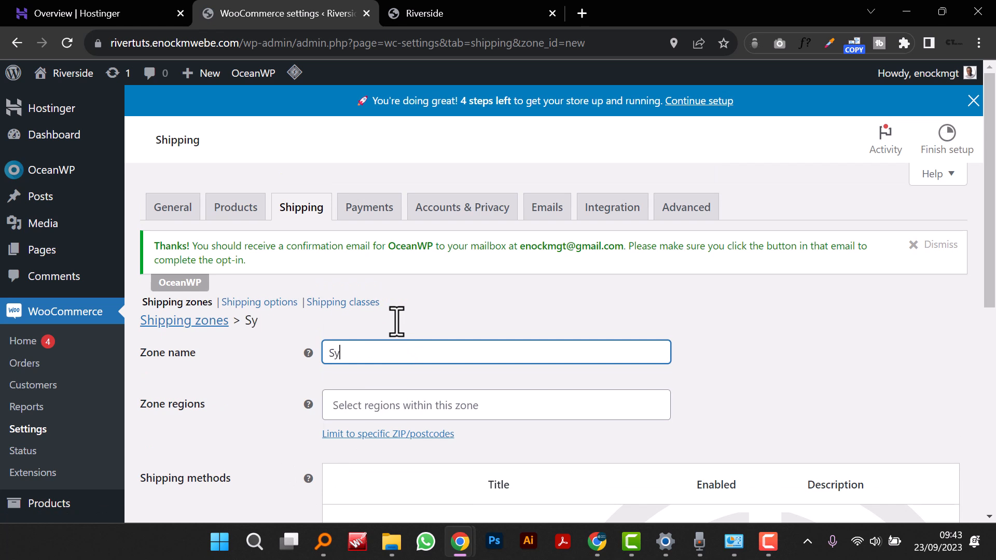
pyautogui.scroll(-3, 456, 333)
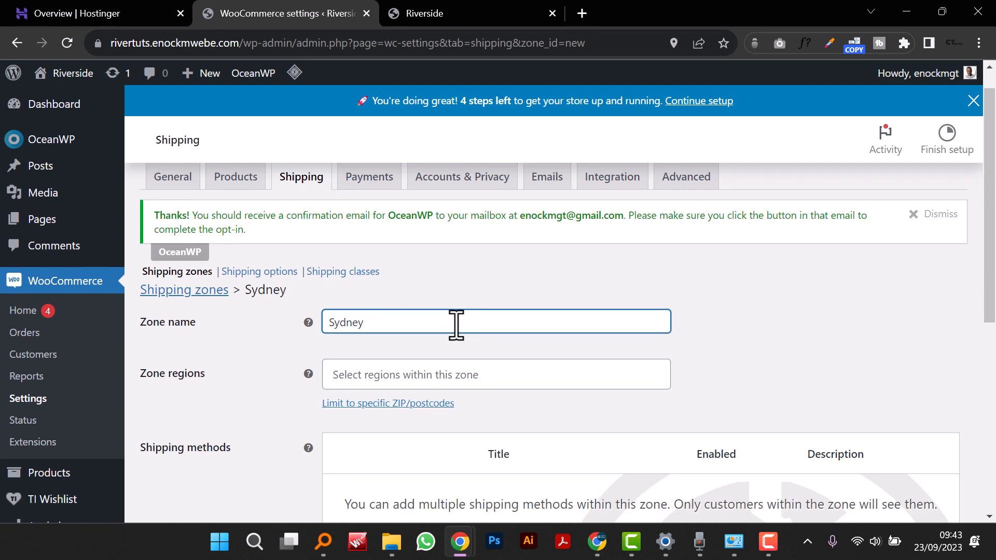
# Step: Try to find Sydney among the selectable regions of the new shipping zone
pyautogui.click(452, 253)
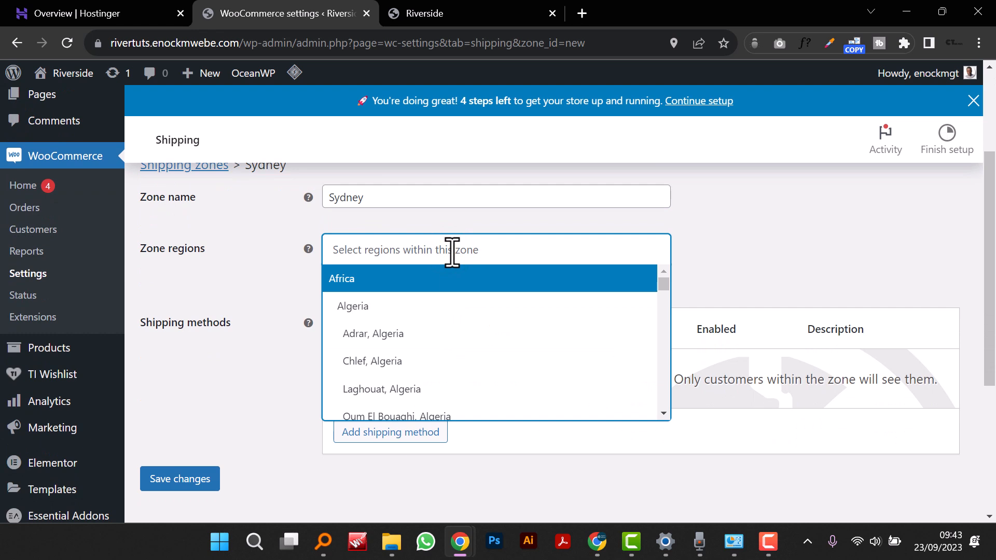
pyautogui.write('sy')
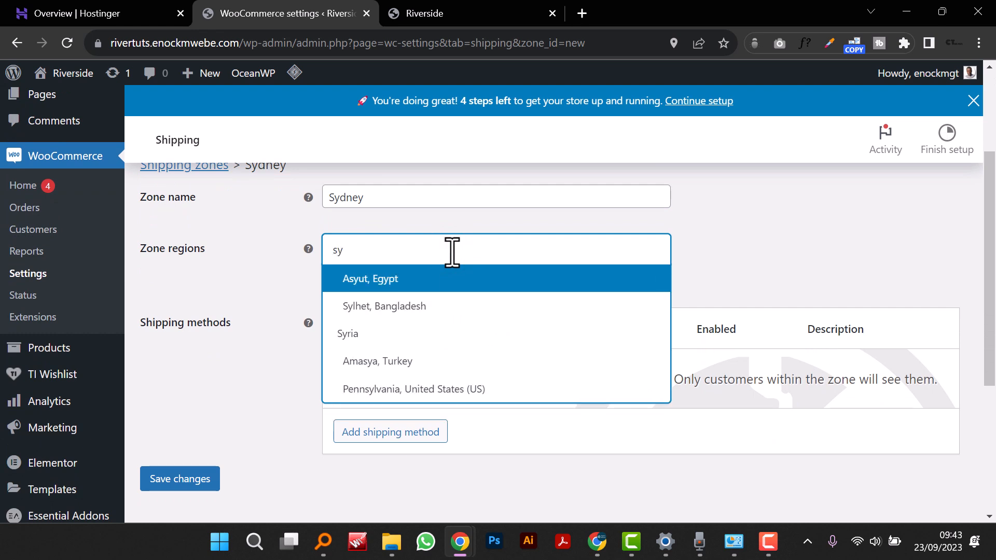
pyautogui.write('d')
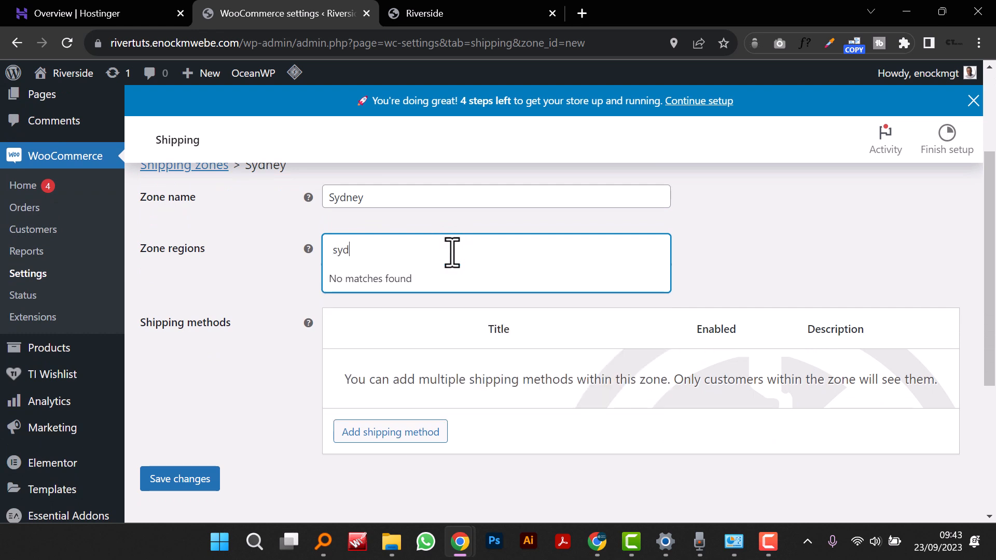
pyautogui.press('BackSpace')
pyautogui.press('BackSpace')
pyautogui.press('BackSpace')
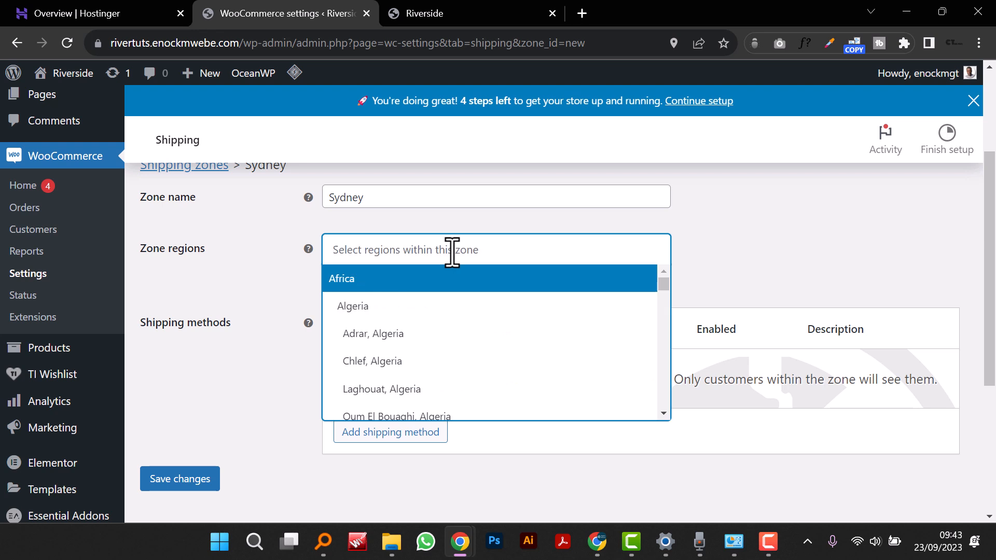
pyautogui.write('syd')
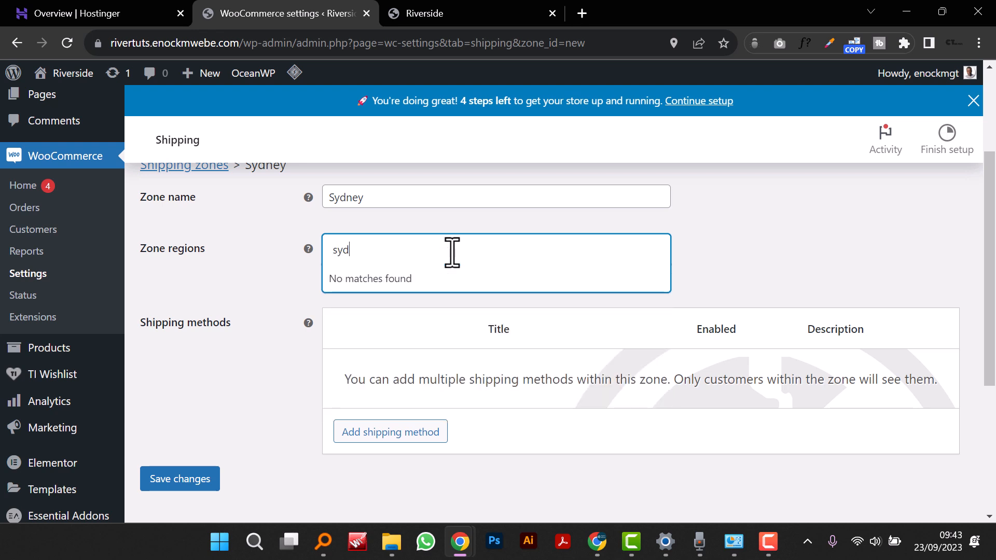
pyautogui.press('BackSpace')
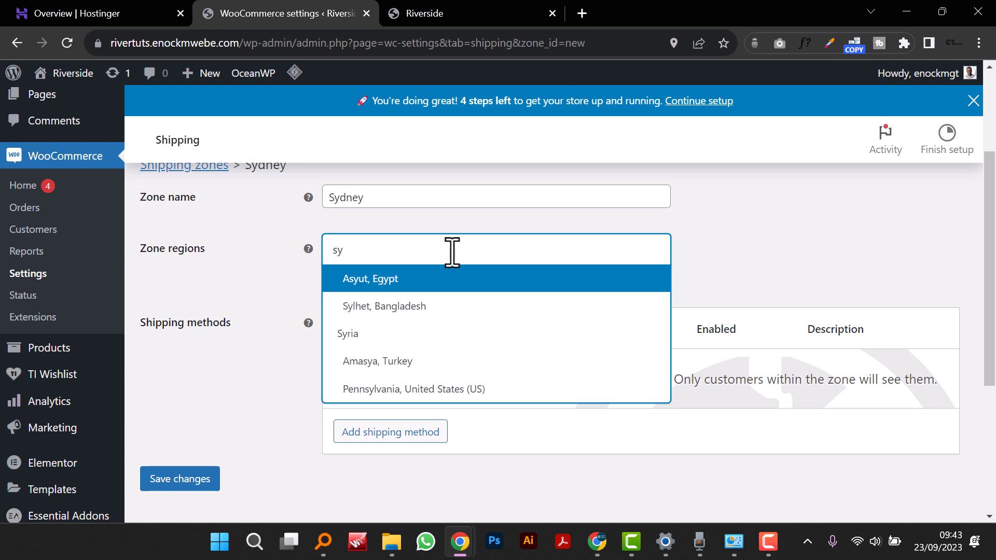
pyautogui.press('BackSpace')
pyautogui.press('BackSpace')
# Step: Set the zone's region to Australia and rename the zone Australia
pyautogui.write('a')
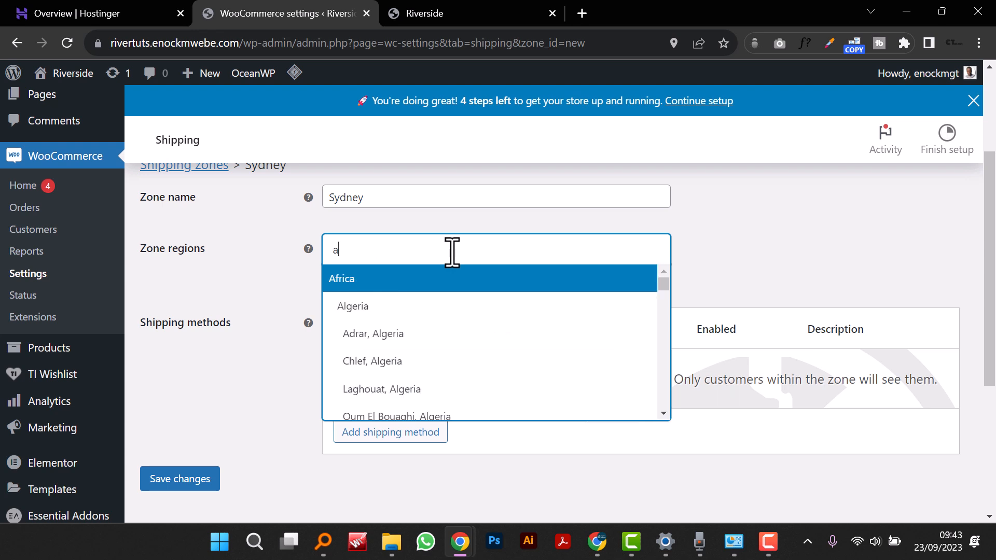
pyautogui.write('ustra')
pyautogui.click(447, 280)
pyautogui.scroll(-1, 441, 334)
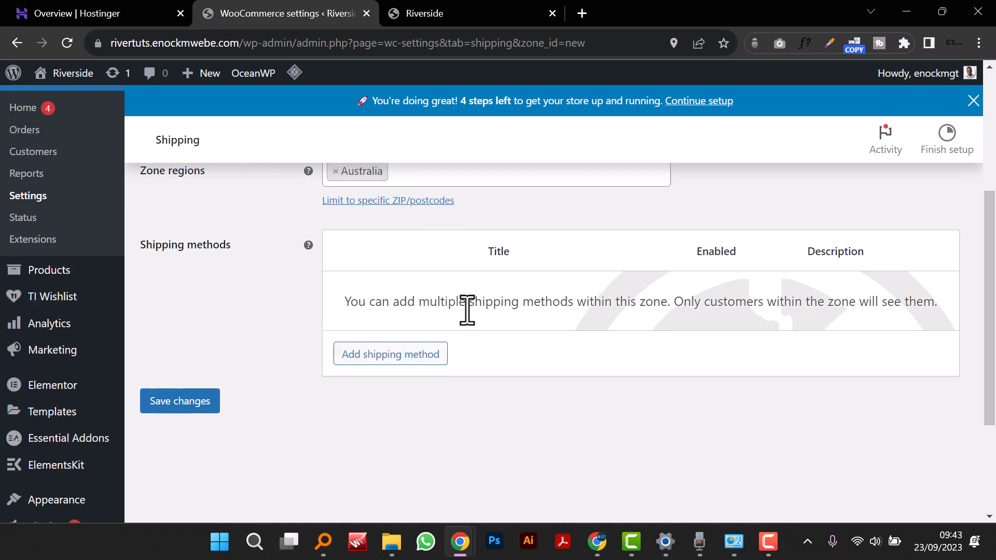
pyautogui.scroll(2, 456, 306)
pyautogui.doubleClick(374, 272)
pyautogui.write('Australia')
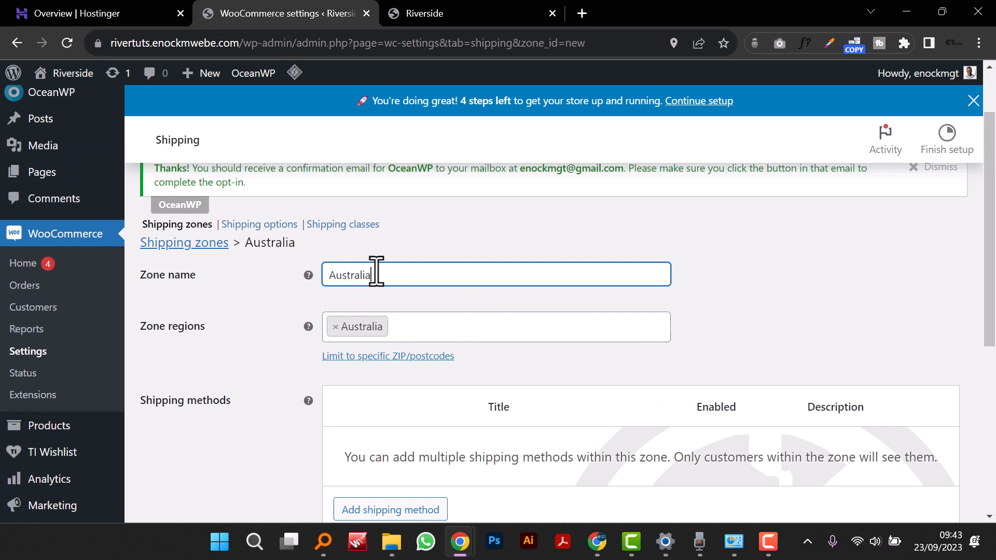
# Step: Add a Flat rate shipping method to the Australia zone
pyautogui.scroll(-2, 376, 272)
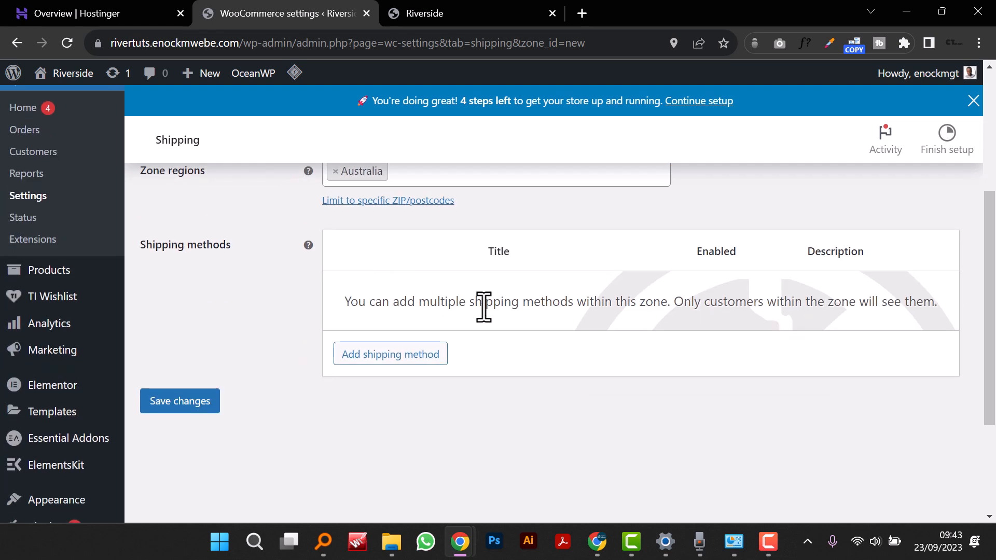
pyautogui.click(424, 363)
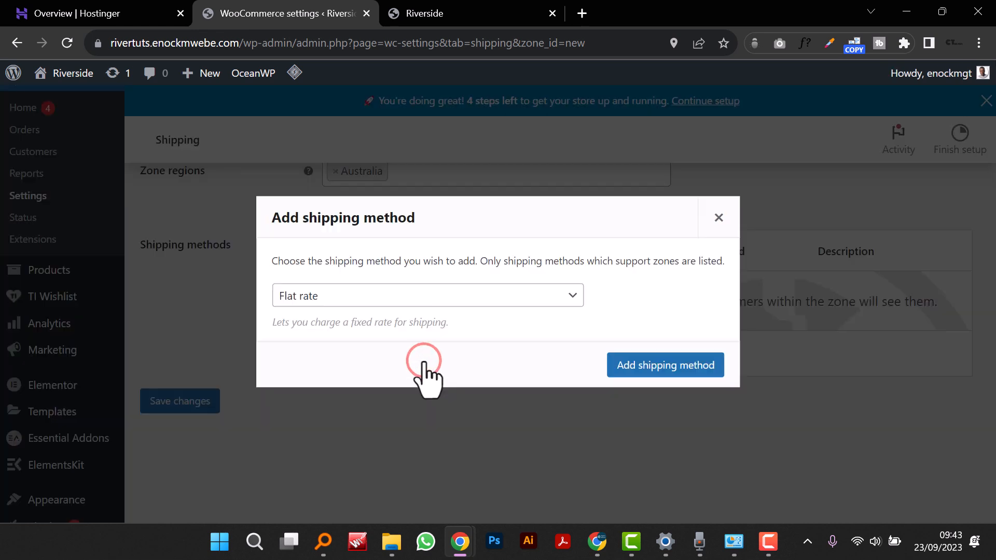
pyautogui.click(465, 296)
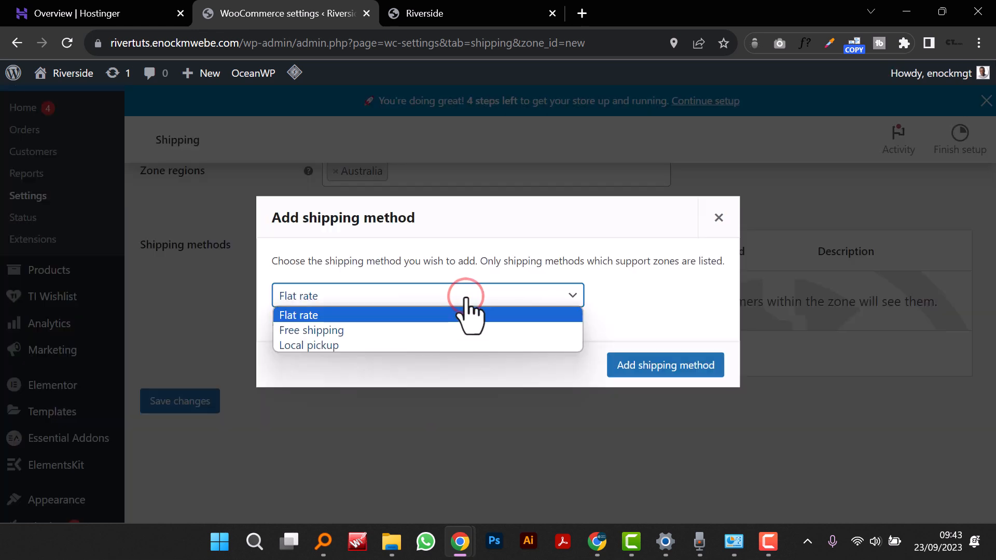
pyautogui.click(465, 297)
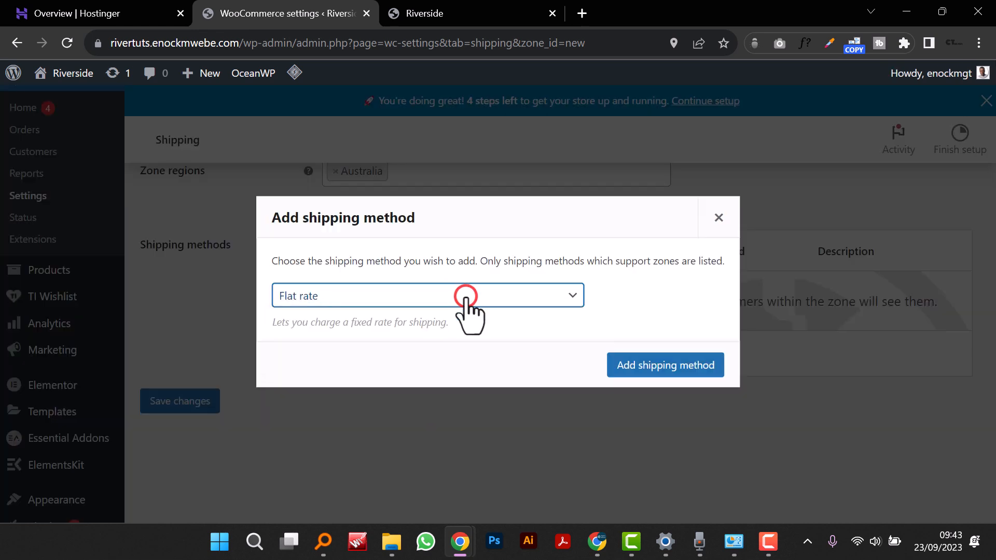
pyautogui.click(631, 366)
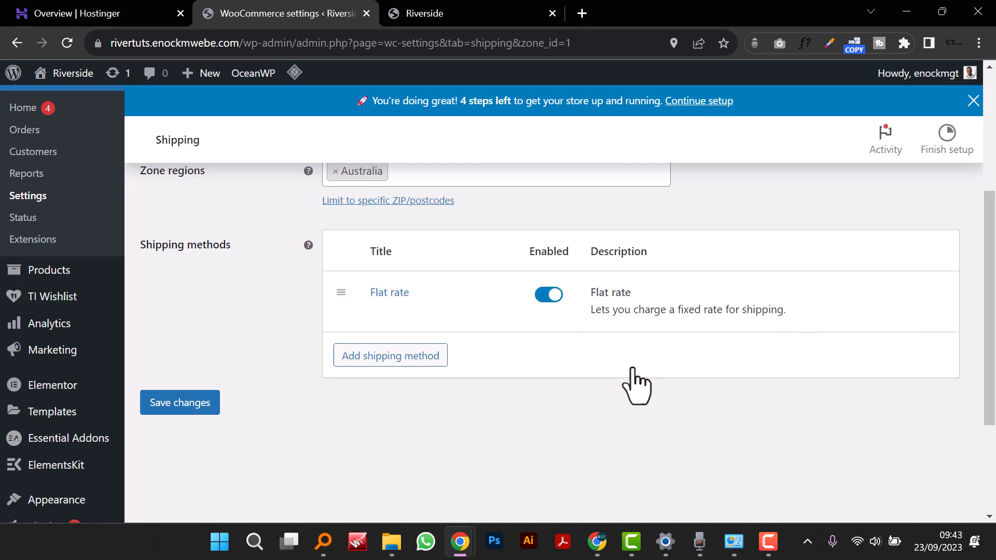
# Step: Set the cost of the Australia zone's Flat rate shipping method to 10 and save the method's settings
pyautogui.moveTo(411, 329)
pyautogui.click(379, 313)
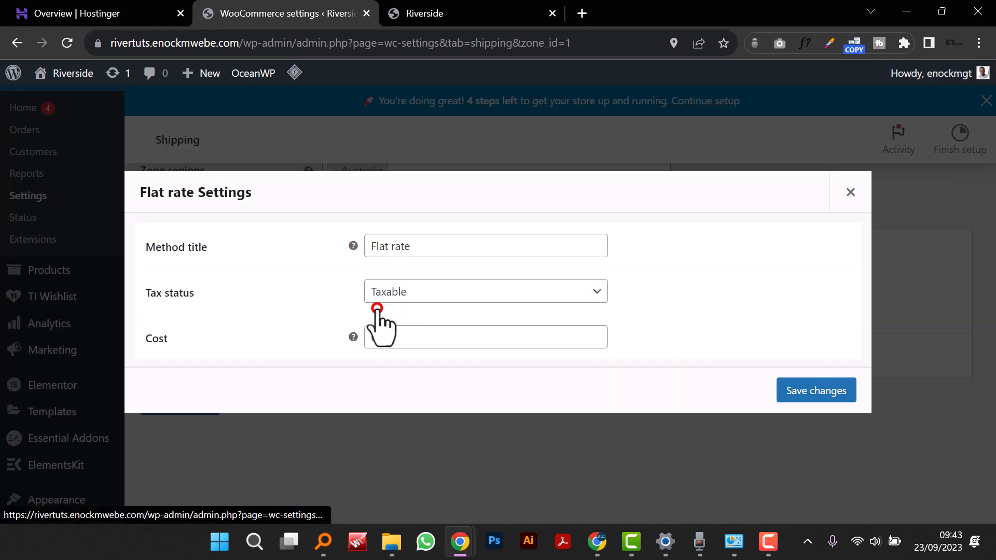
pyautogui.doubleClick(403, 345)
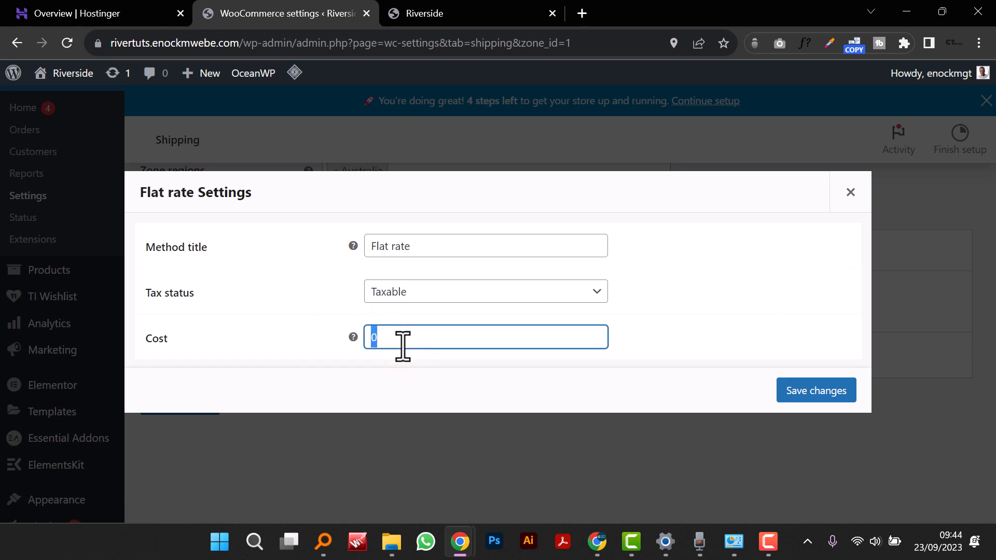
pyautogui.write('1')
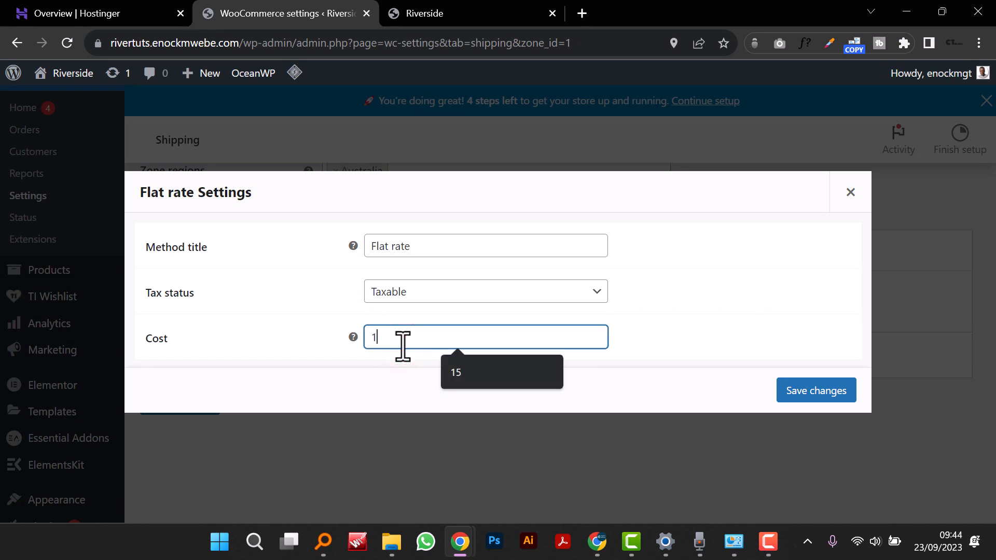
pyautogui.write('0')
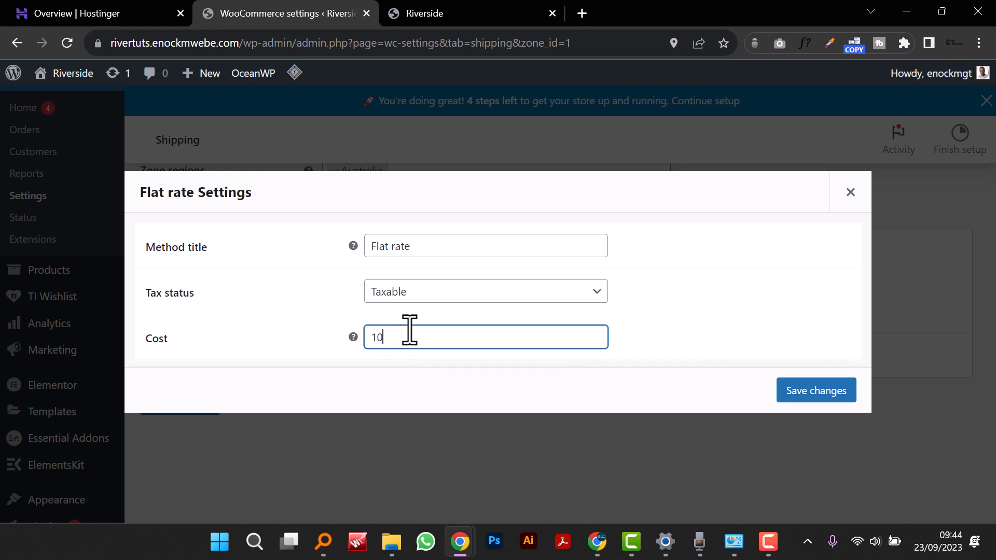
pyautogui.click(438, 290)
pyautogui.click(430, 326)
pyautogui.click(479, 246)
pyautogui.click(794, 395)
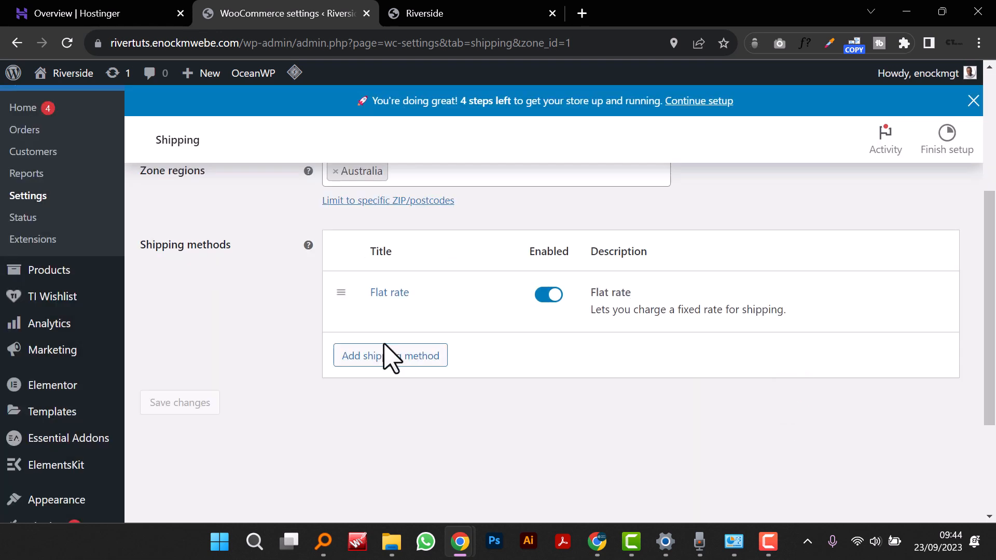
# Step: Add another shipping zone named USA and set its region to United States (US)
pyautogui.scroll(3, 462, 409)
pyautogui.scroll(-5, 462, 409)
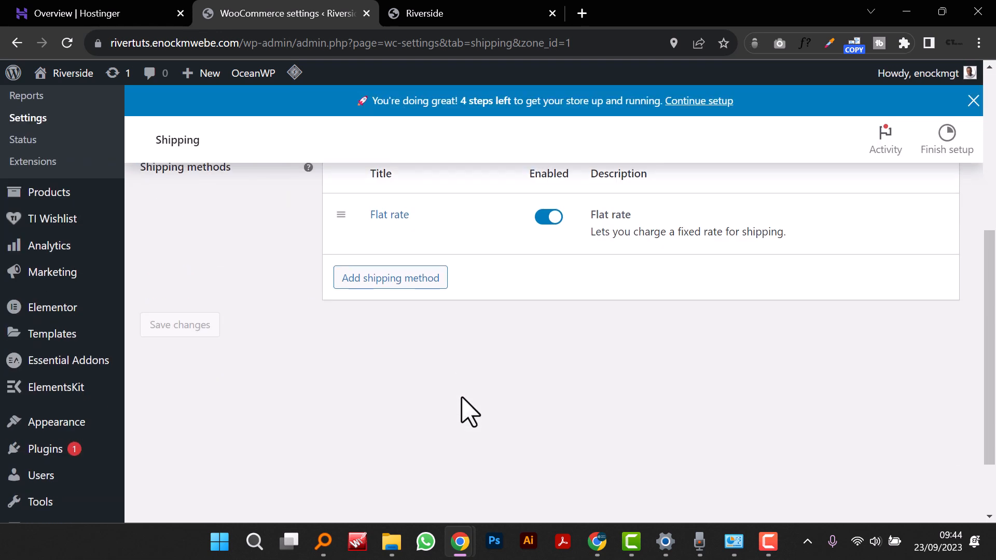
pyautogui.scroll(5, 469, 411)
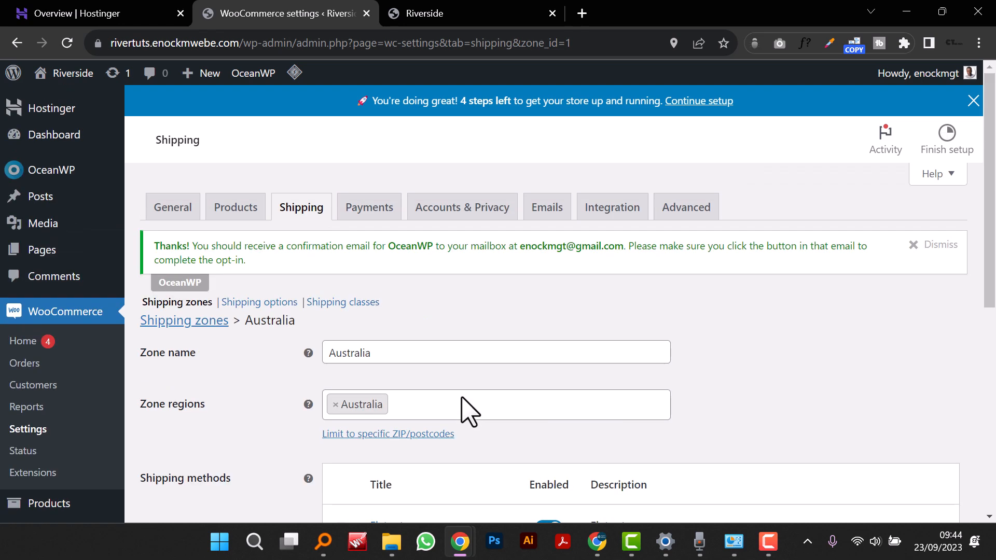
pyautogui.click(312, 210)
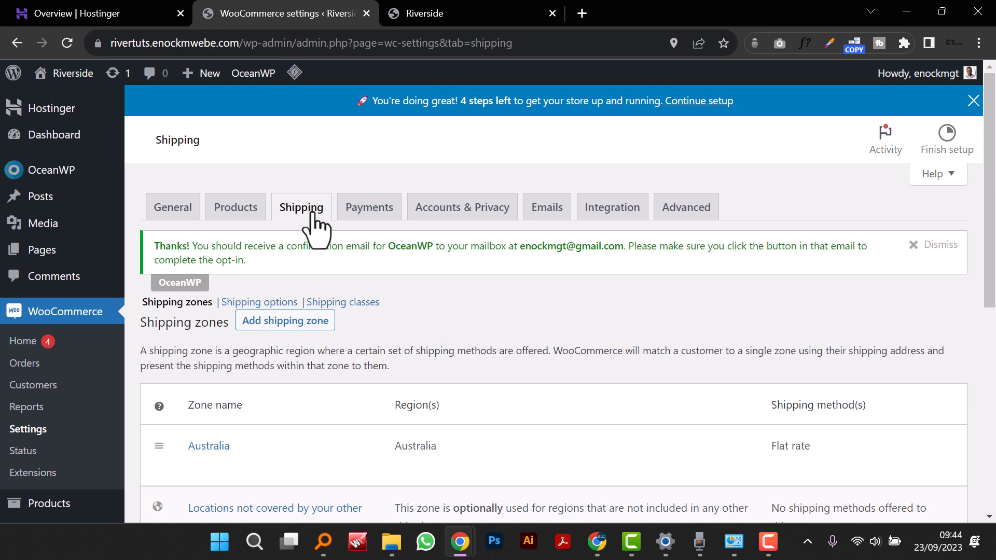
pyautogui.scroll(-3, 316, 225)
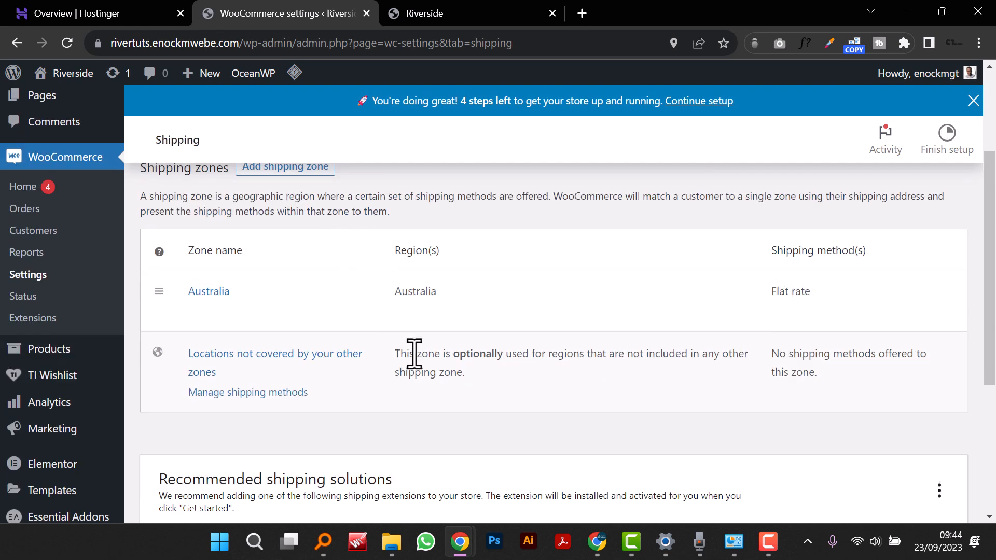
pyautogui.scroll(3, 413, 351)
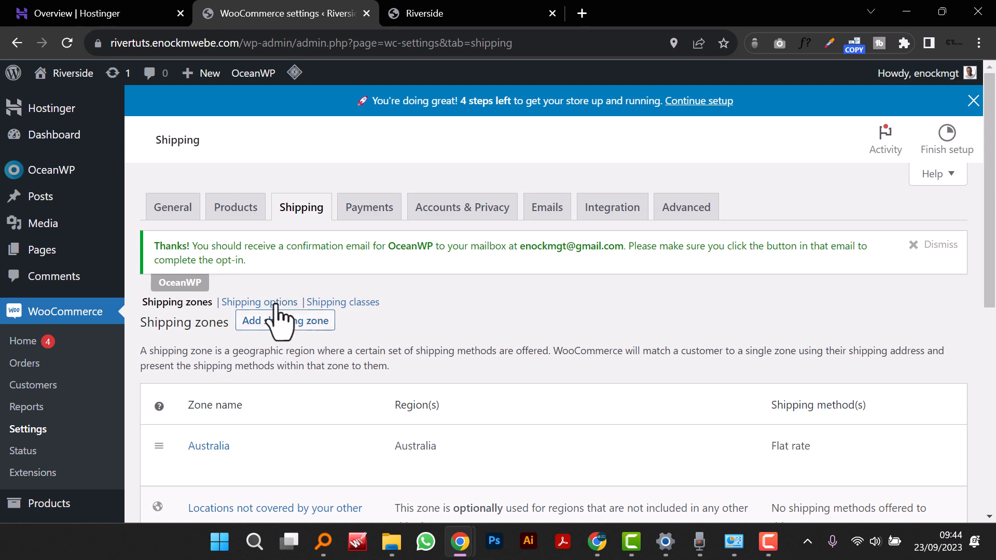
pyautogui.click(273, 322)
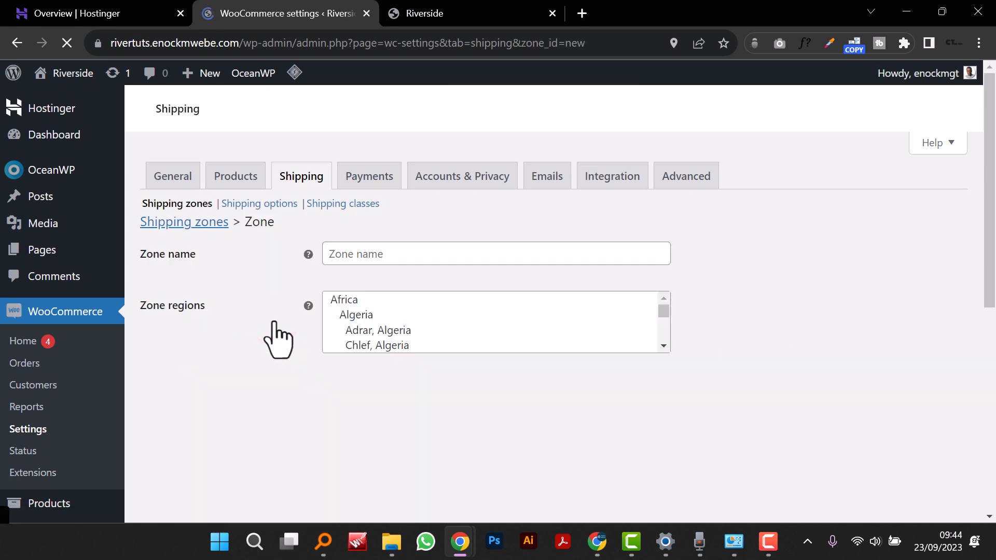
pyautogui.click(405, 251)
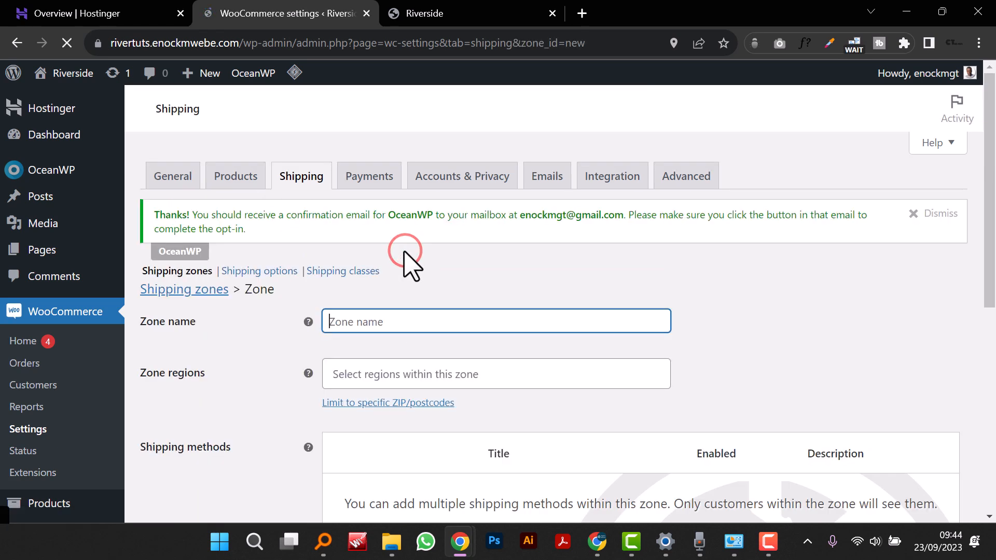
pyautogui.write('USA')
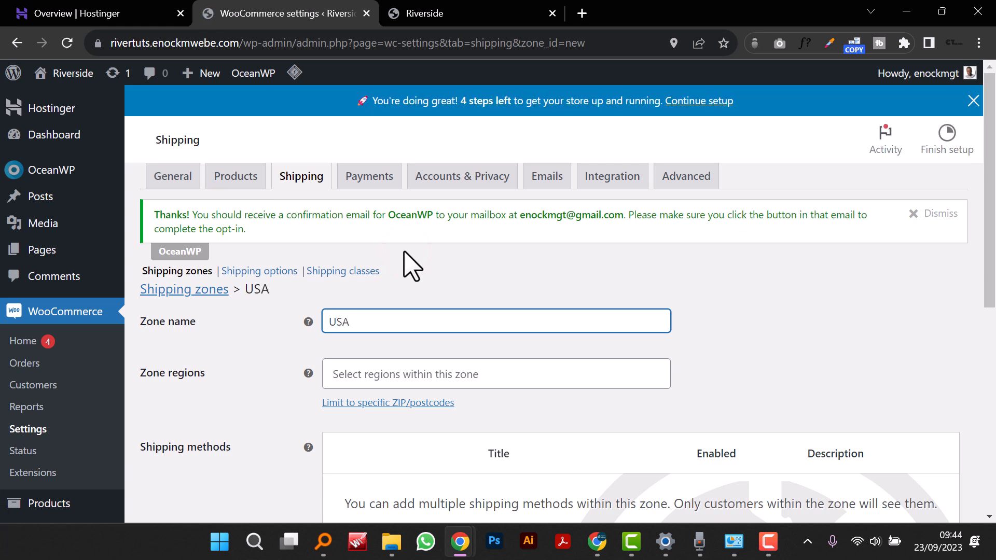
pyautogui.click(390, 395)
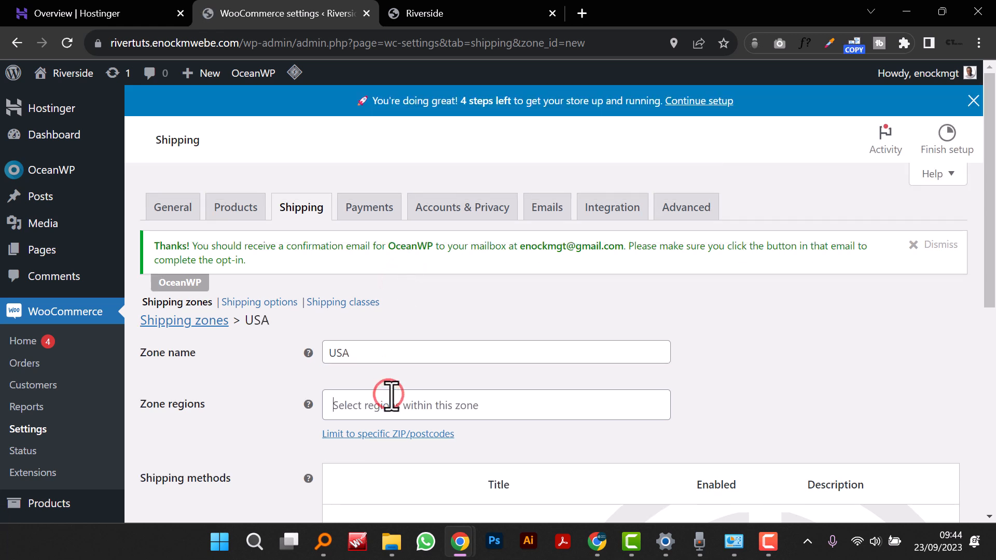
pyautogui.write('UNITED')
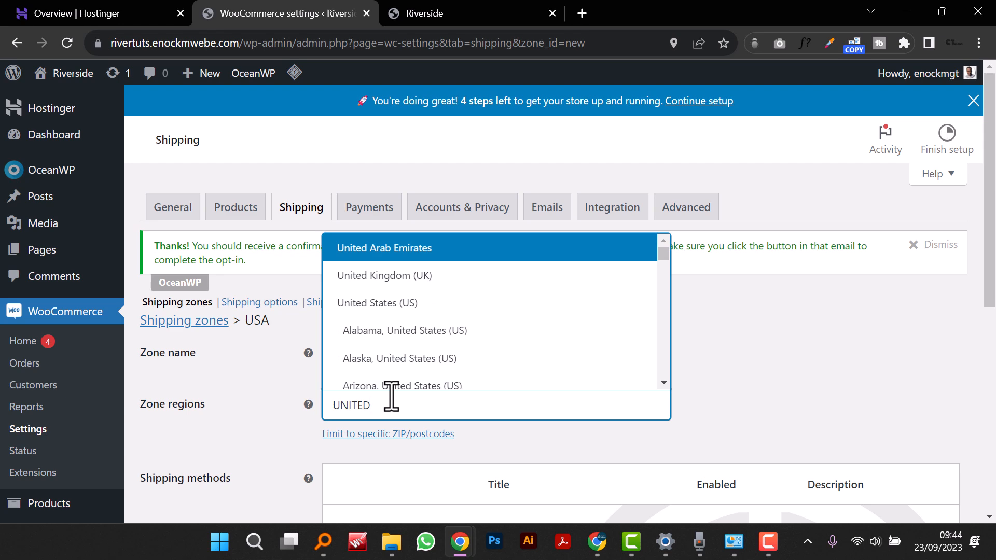
pyautogui.click(394, 303)
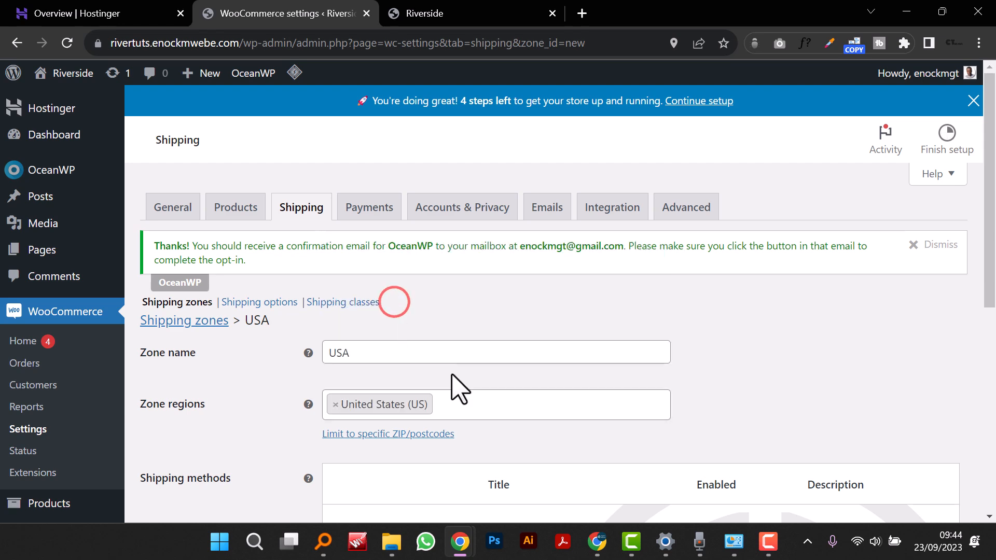
# Step: Add a Flat rate shipping method to the USA zone
pyautogui.scroll(-3, 456, 382)
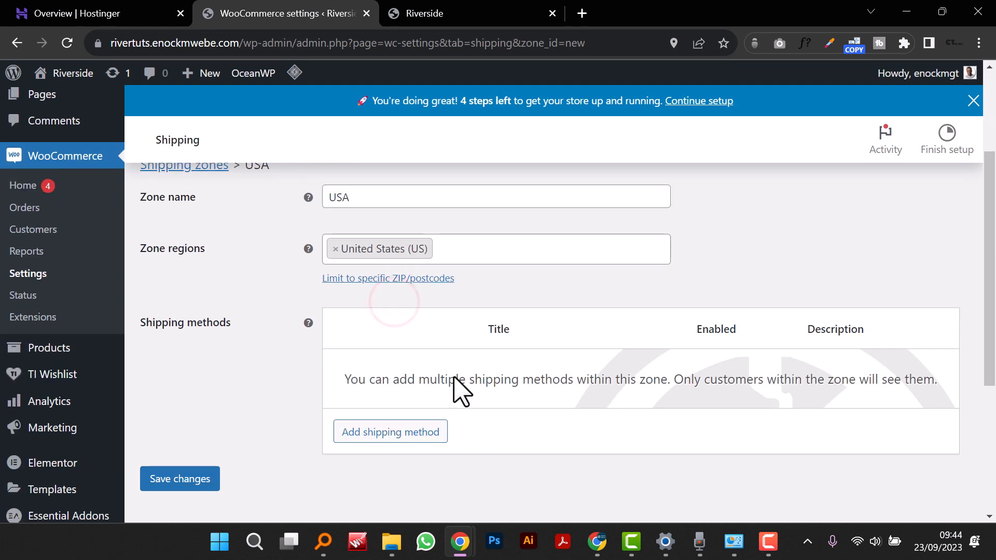
pyautogui.click(398, 432)
pyautogui.click(389, 298)
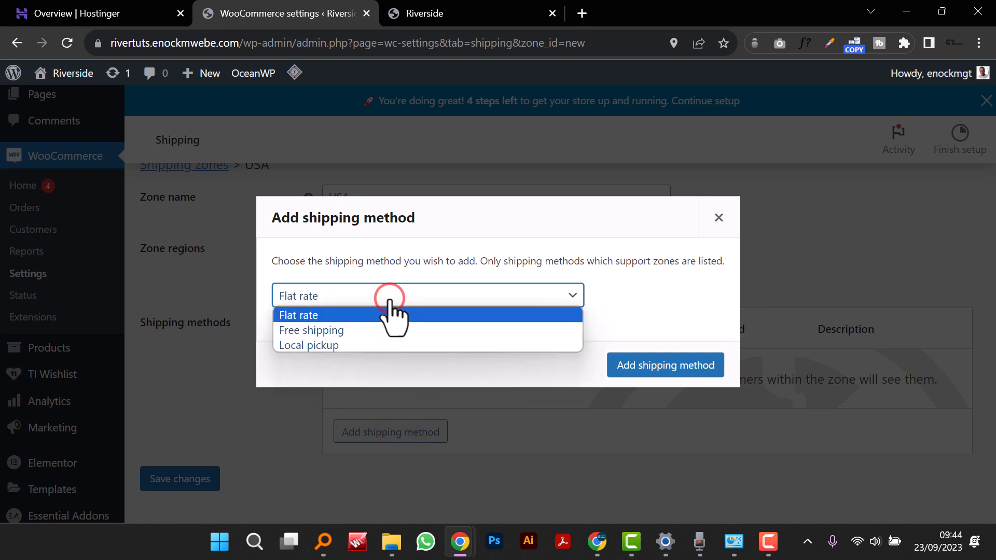
pyautogui.click(382, 317)
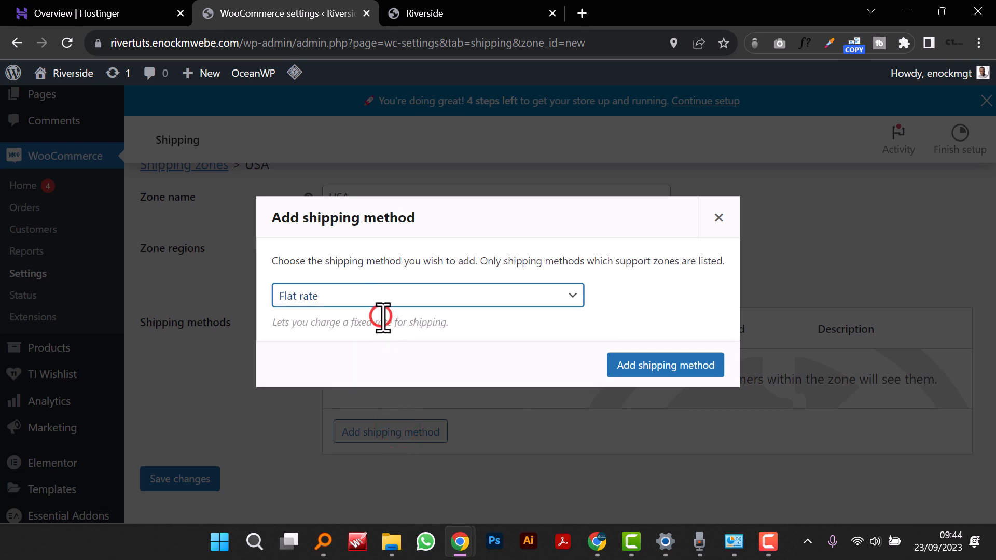
pyautogui.click(624, 366)
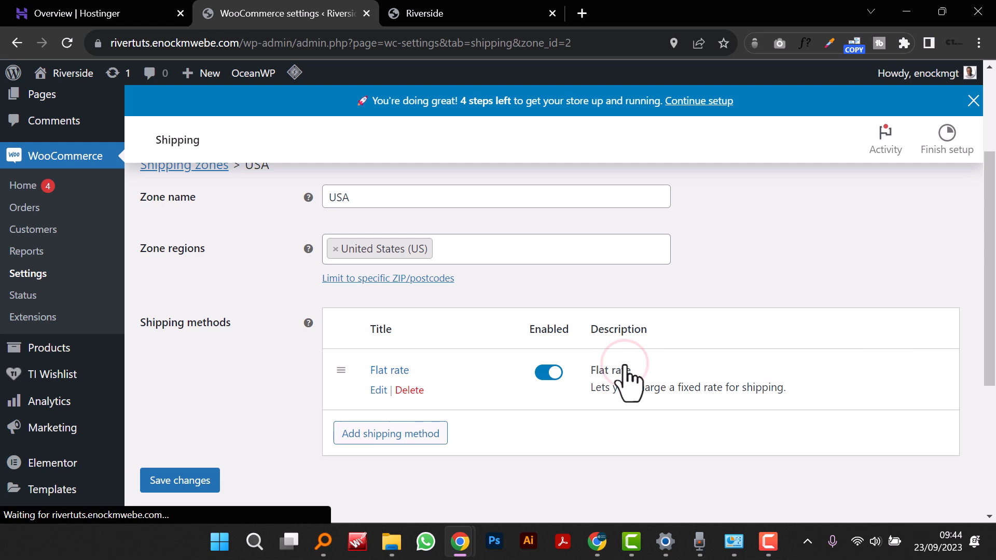
# Step: Set the cost of the USA zone's Flat rate method to 25 and save the method's settings
pyautogui.click(383, 390)
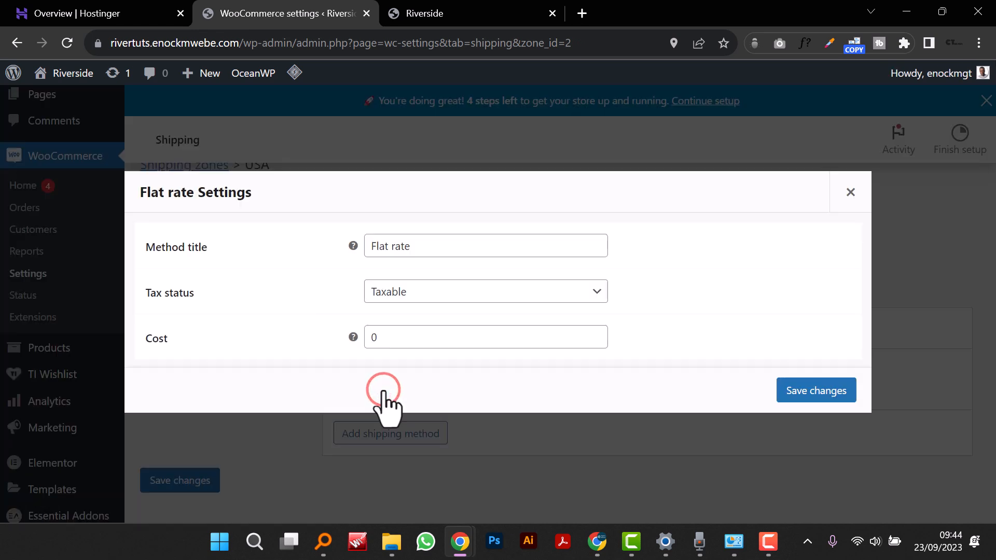
pyautogui.click(398, 335)
pyautogui.write('25')
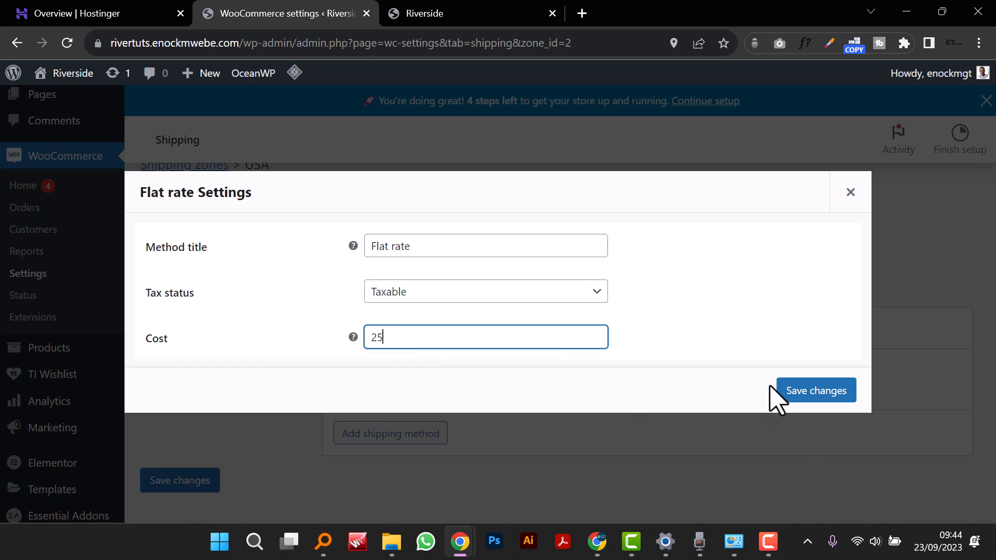
pyautogui.click(785, 394)
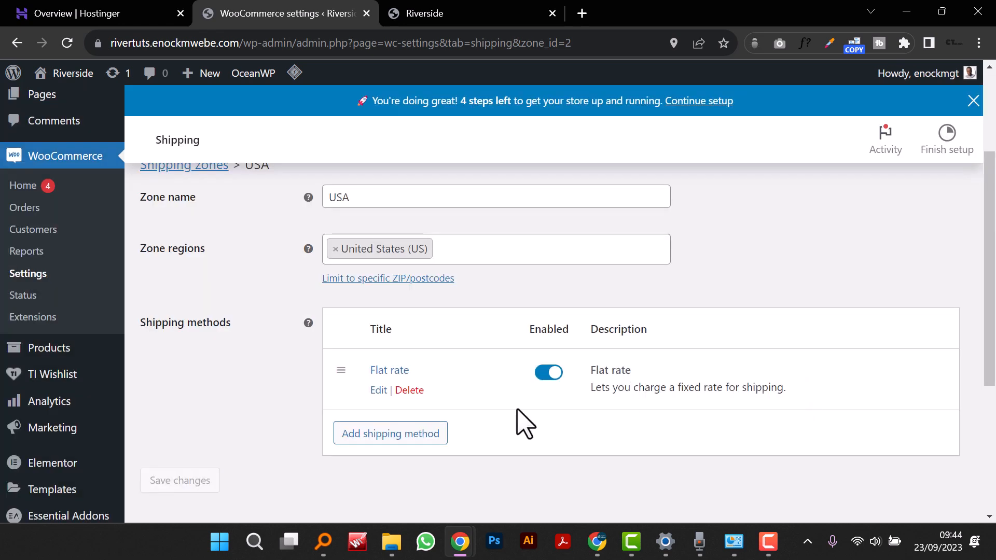
# Step: Return to the shipping zones list and add a Flat rate method to the zone for locations not covered by the other zones
pyautogui.scroll(-5, 333, 417)
pyautogui.scroll(8, 284, 412)
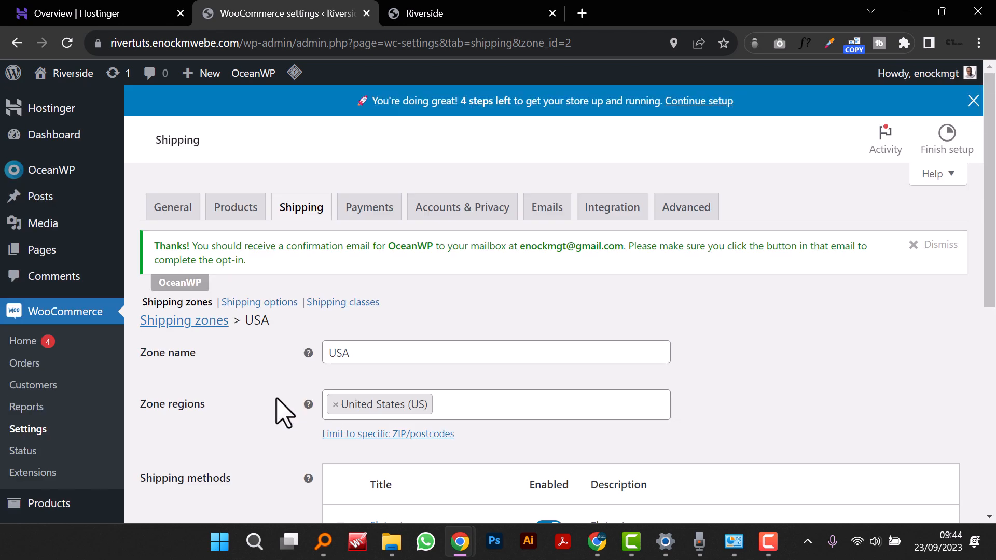
pyautogui.click(313, 206)
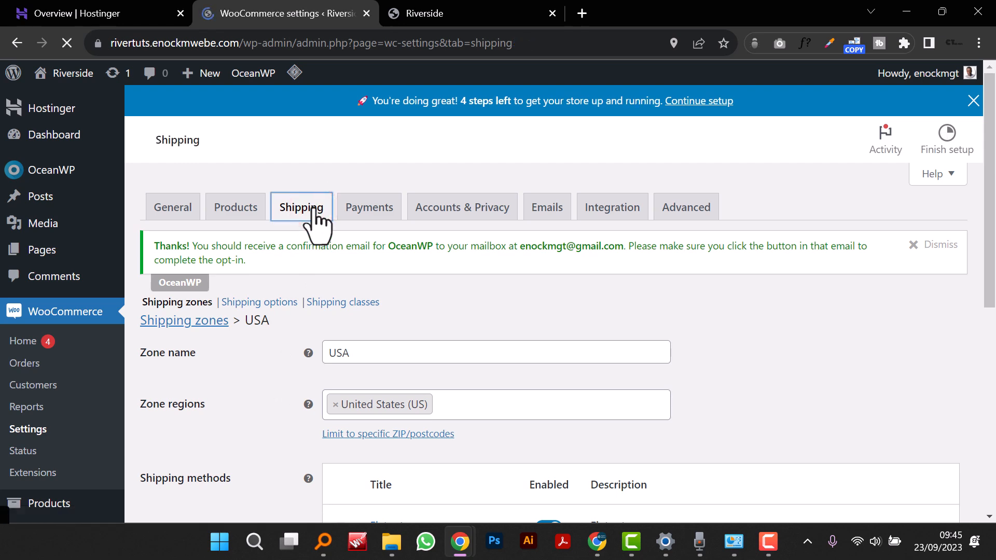
pyautogui.scroll(-2, 379, 274)
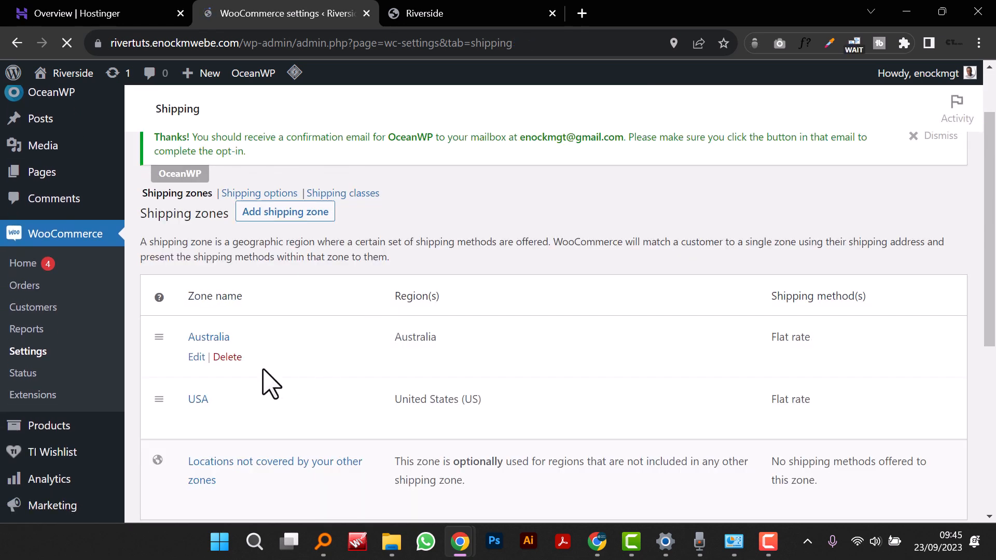
pyautogui.scroll(-4, 373, 397)
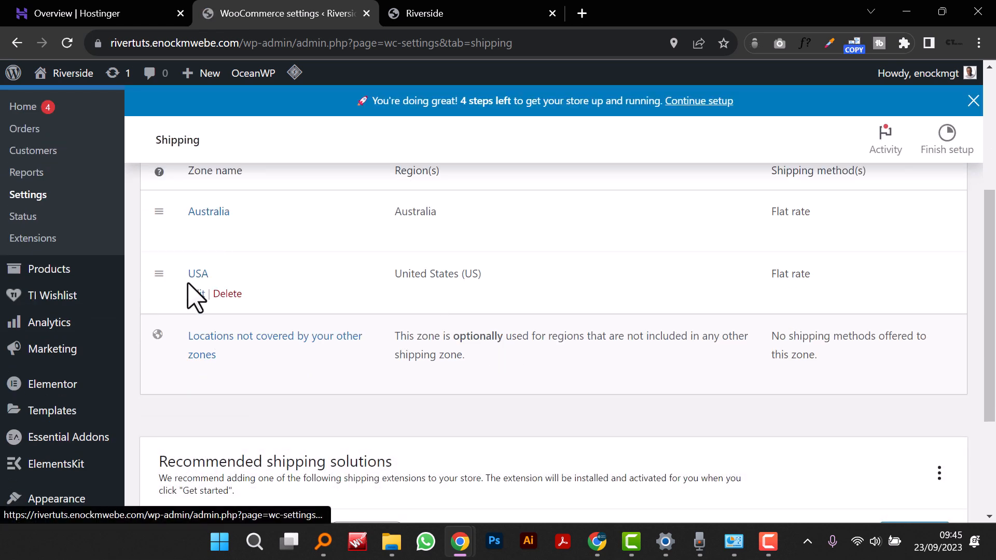
pyautogui.click(239, 333)
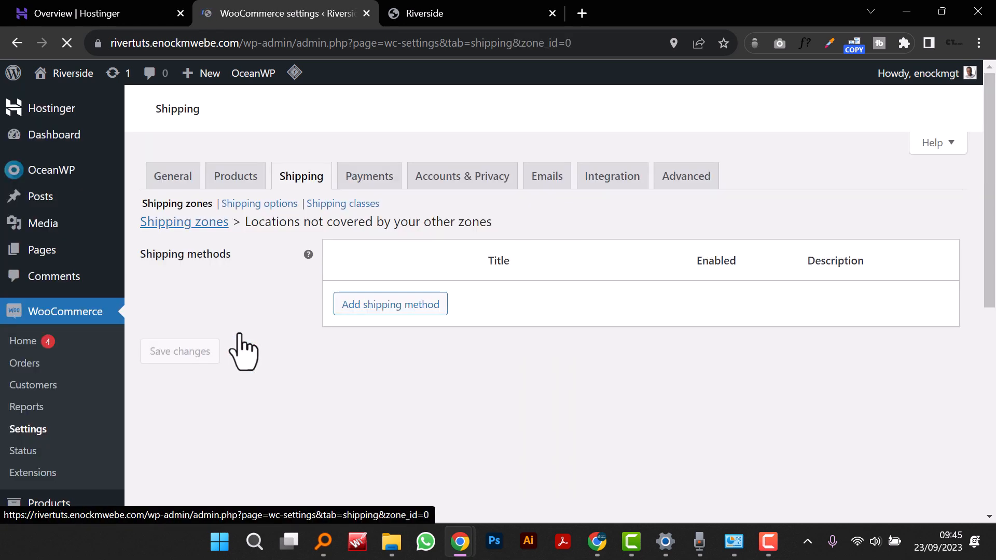
pyautogui.click(383, 433)
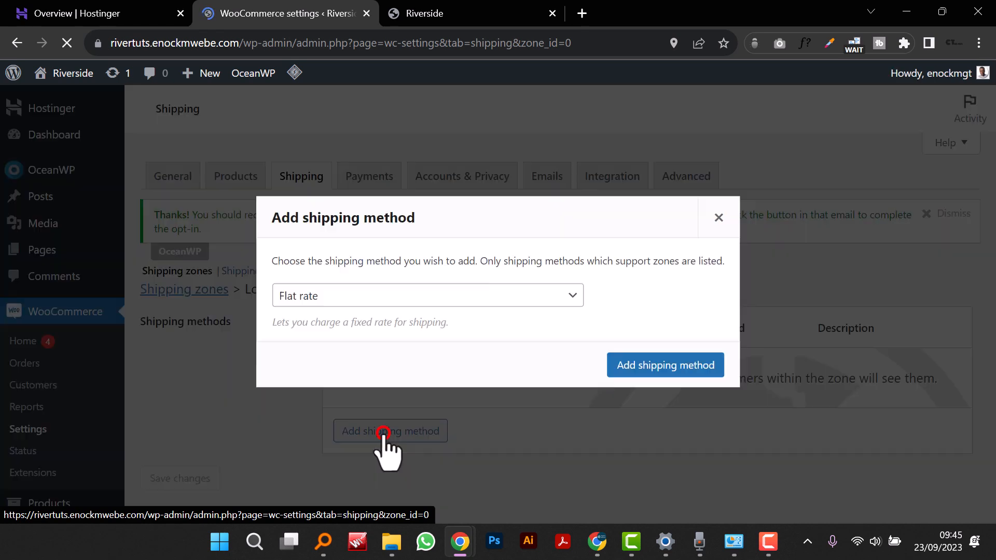
pyautogui.click(463, 300)
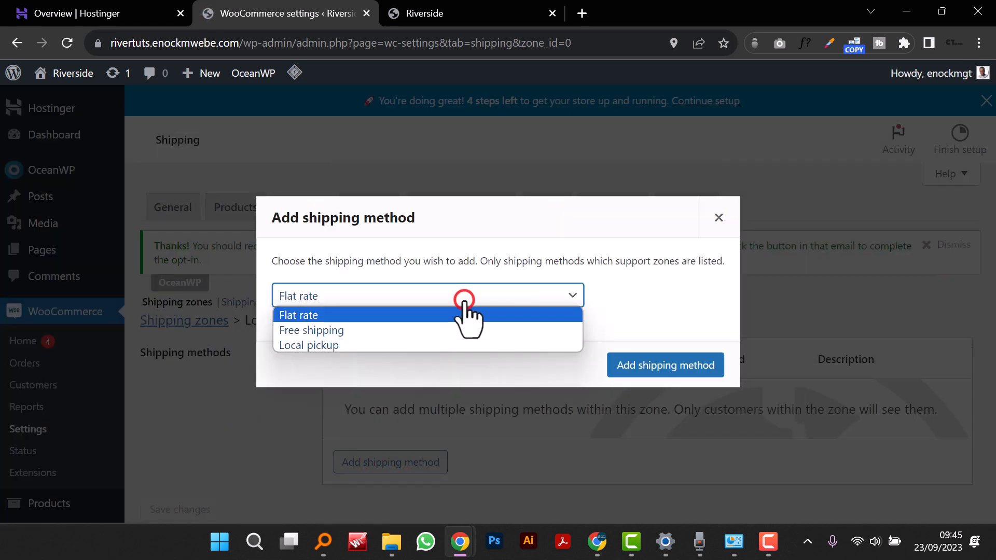
pyautogui.click(388, 316)
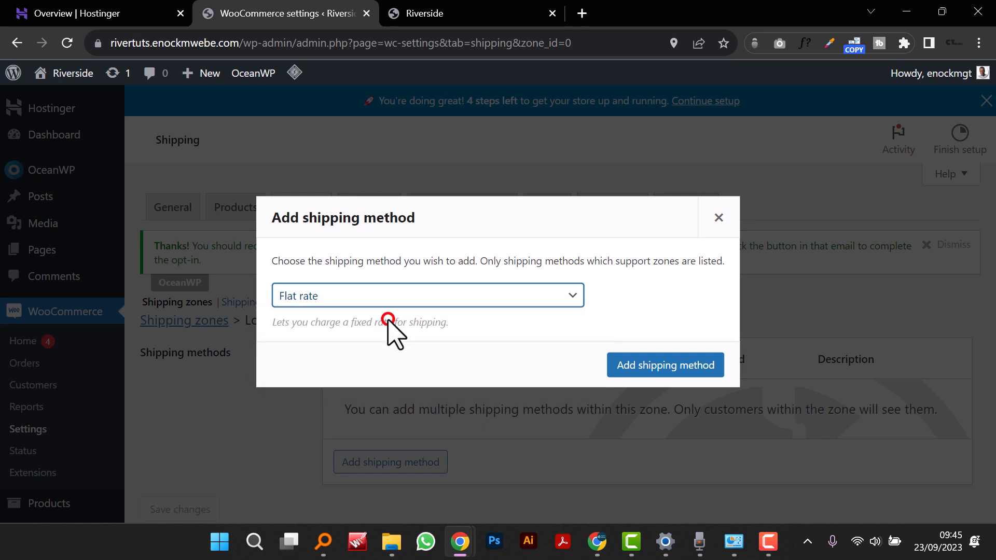
pyautogui.click(626, 364)
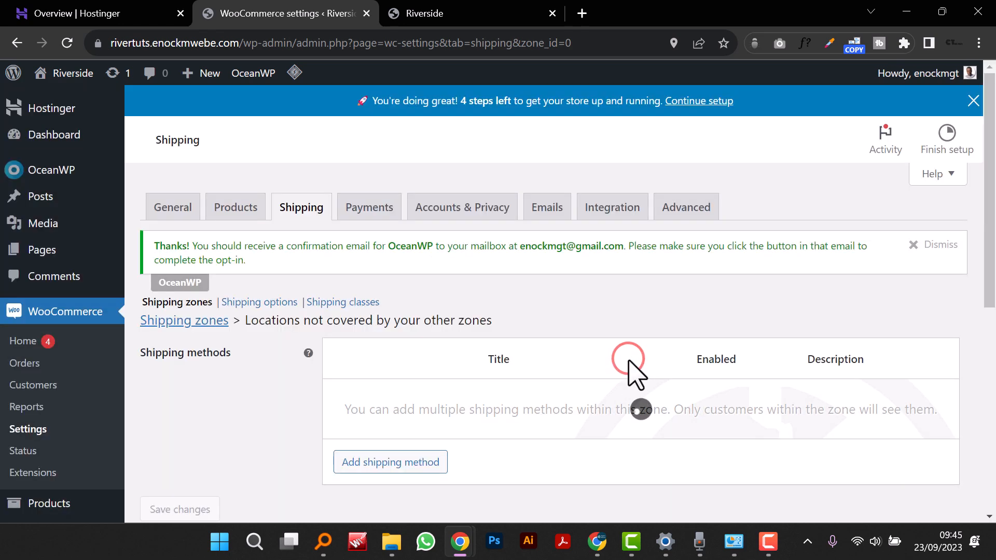
# Step: Set the Flat rate cost for locations not covered by the other zones to 30 and save the method's settings
pyautogui.scroll(-2, 630, 363)
pyautogui.scroll(-1, 570, 332)
pyautogui.click(379, 267)
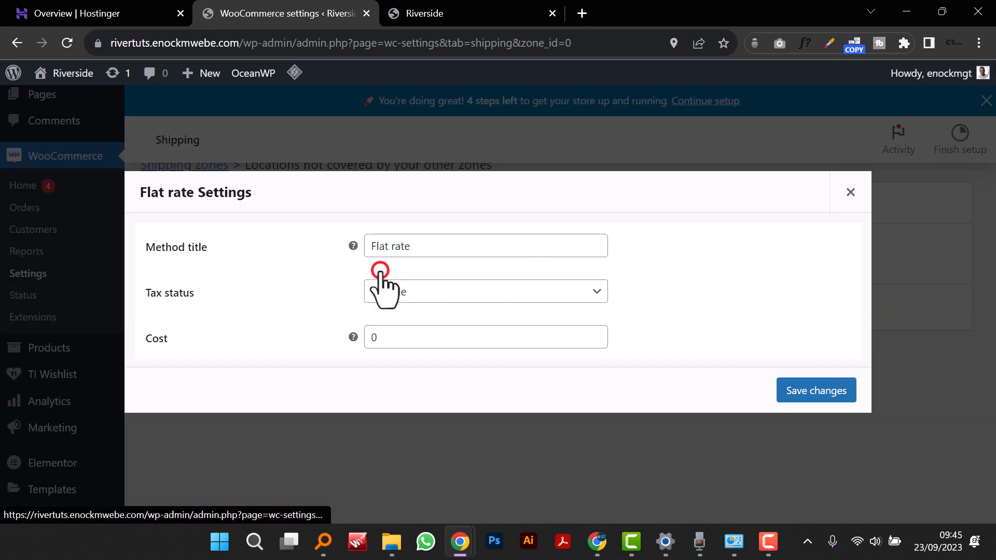
pyautogui.doubleClick(398, 340)
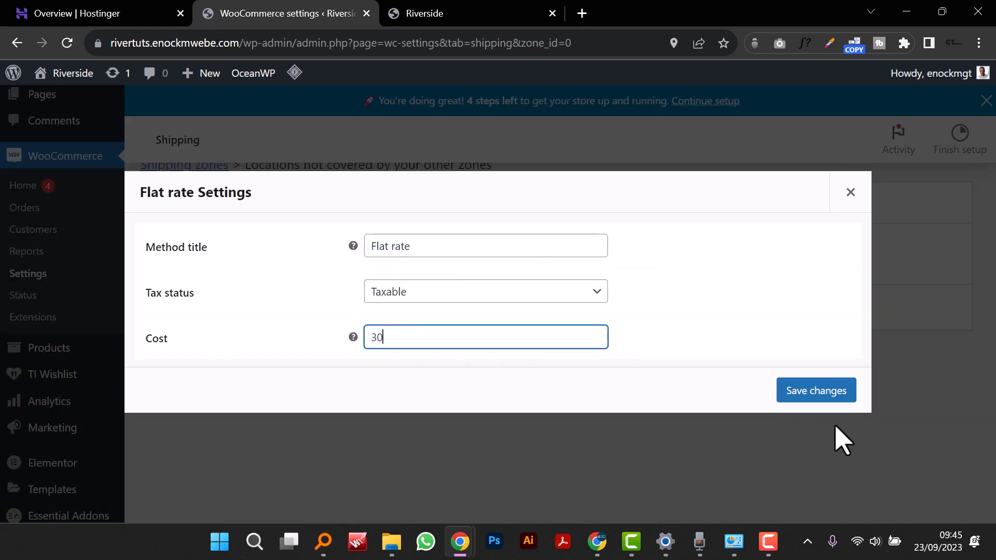
pyautogui.click(813, 392)
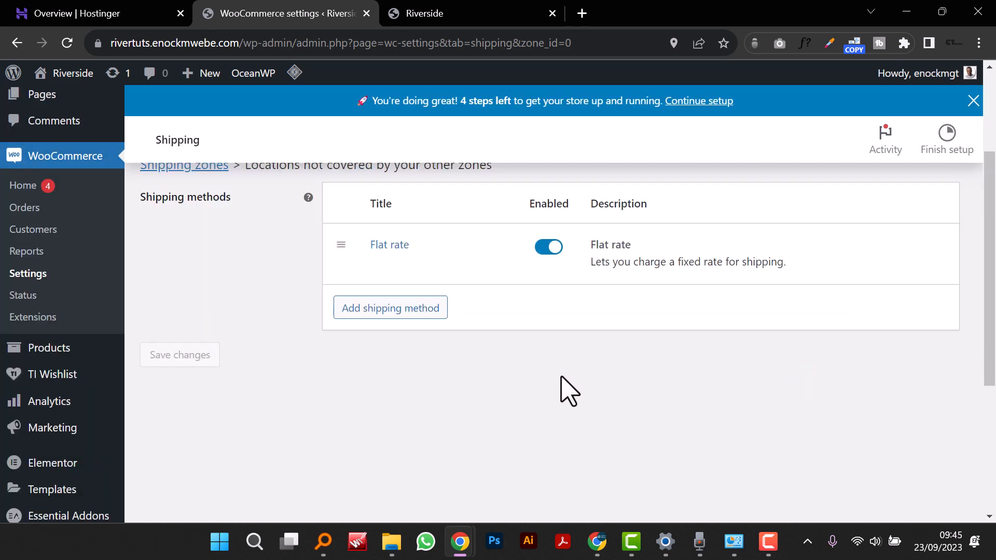
# Step: Return to the shipping zones list and review the regions and shipping methods of all the zones
pyautogui.scroll(3, 500, 401)
pyautogui.scroll(-3, 499, 402)
pyautogui.scroll(3, 499, 401)
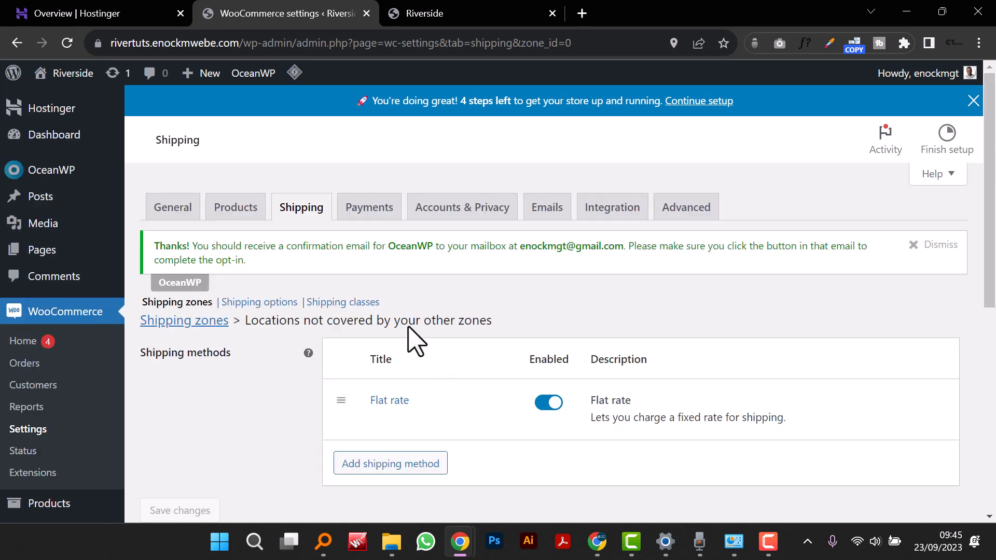
pyautogui.click(300, 207)
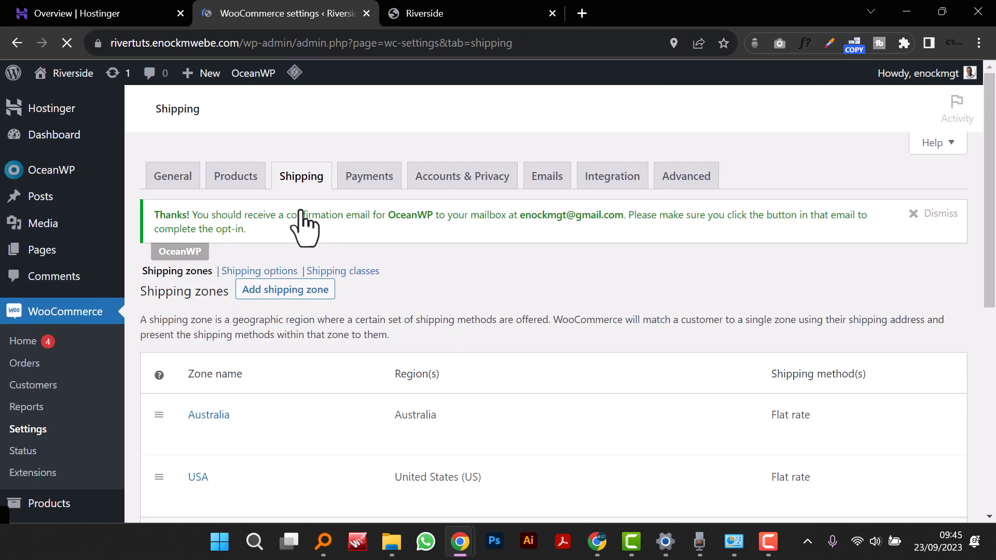
pyautogui.scroll(-4, 395, 355)
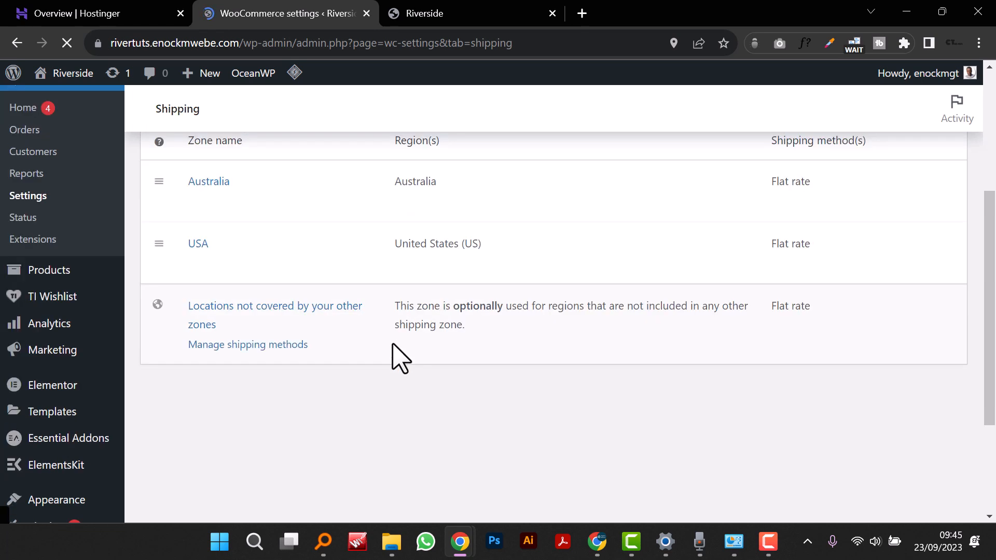
pyautogui.scroll(3, 392, 344)
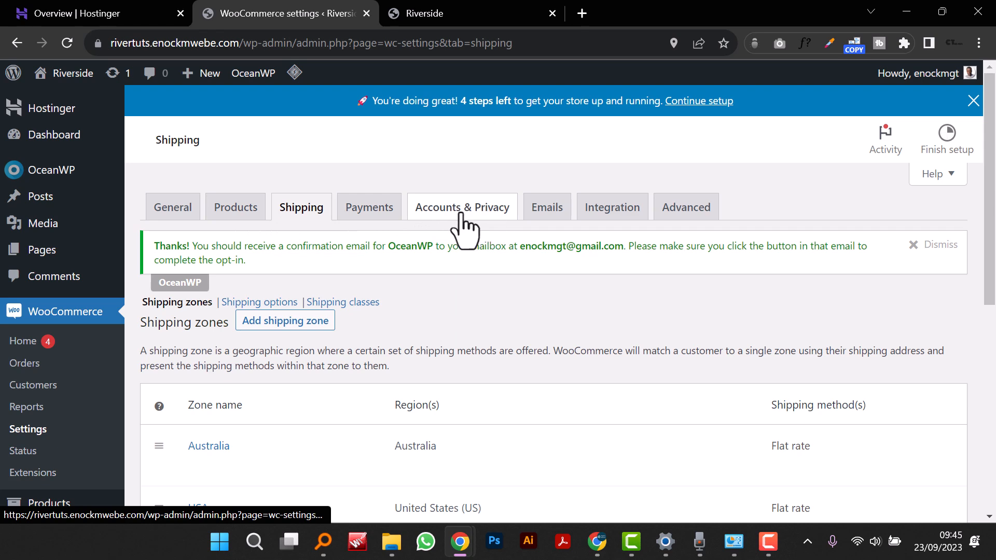
# Step: In the WooCommerce product settings, allow reviews only from "verified owners" and save the changes
pyautogui.click(233, 214)
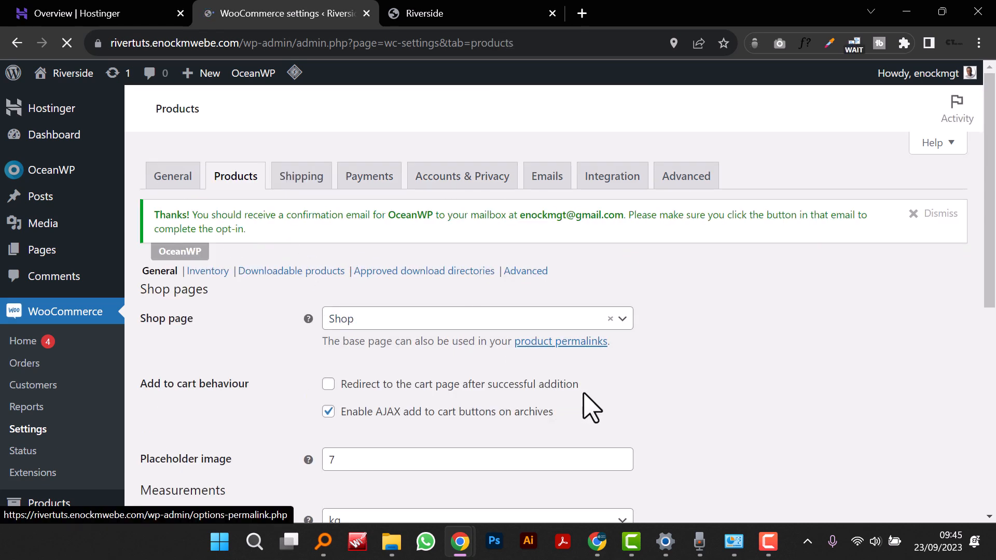
pyautogui.scroll(-6, 586, 402)
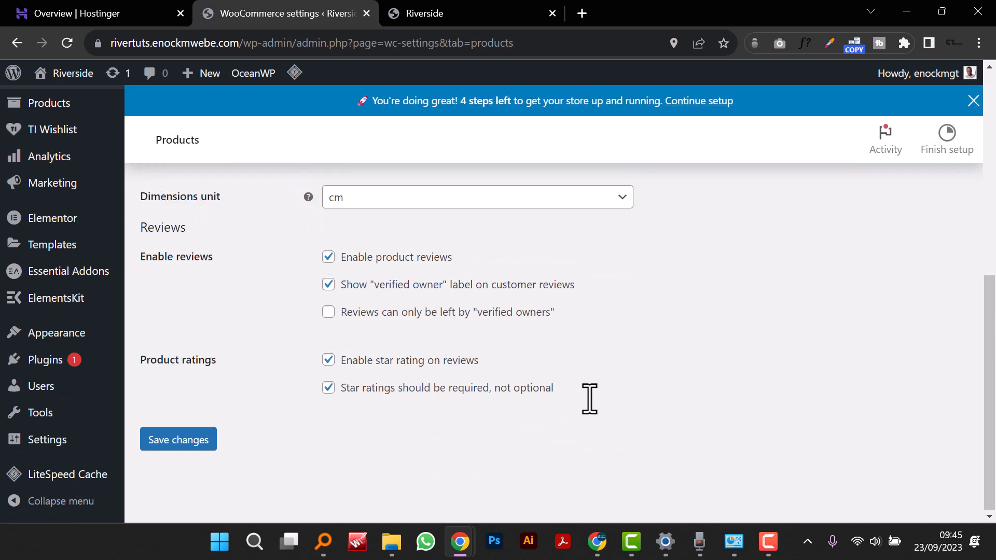
pyautogui.moveTo(140, 256); pyautogui.dragTo(236, 269)
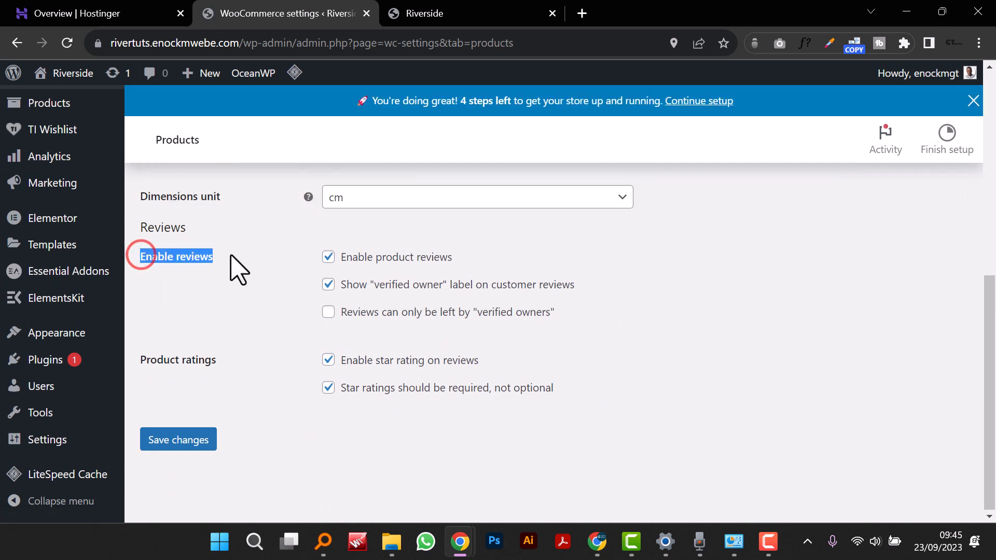
pyautogui.click(327, 312)
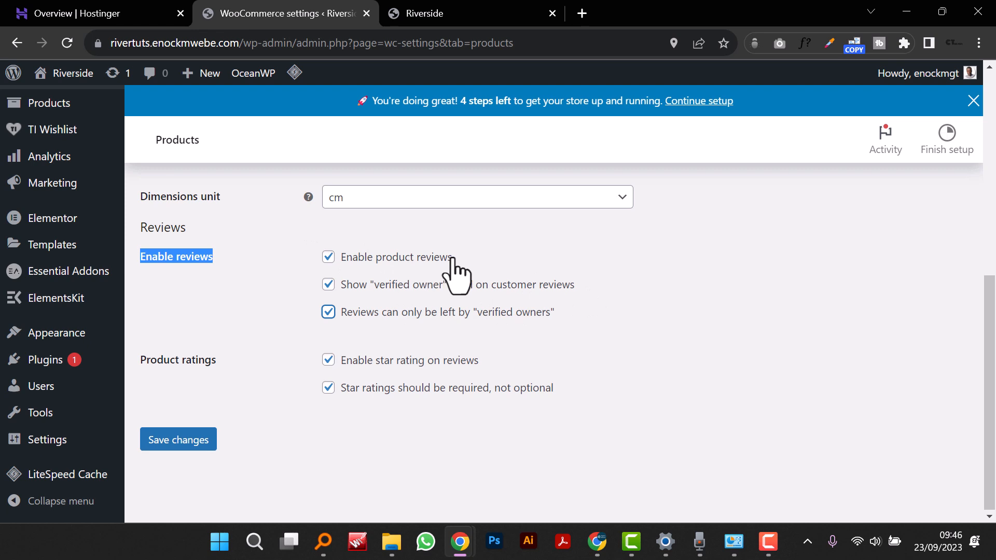
pyautogui.click(190, 439)
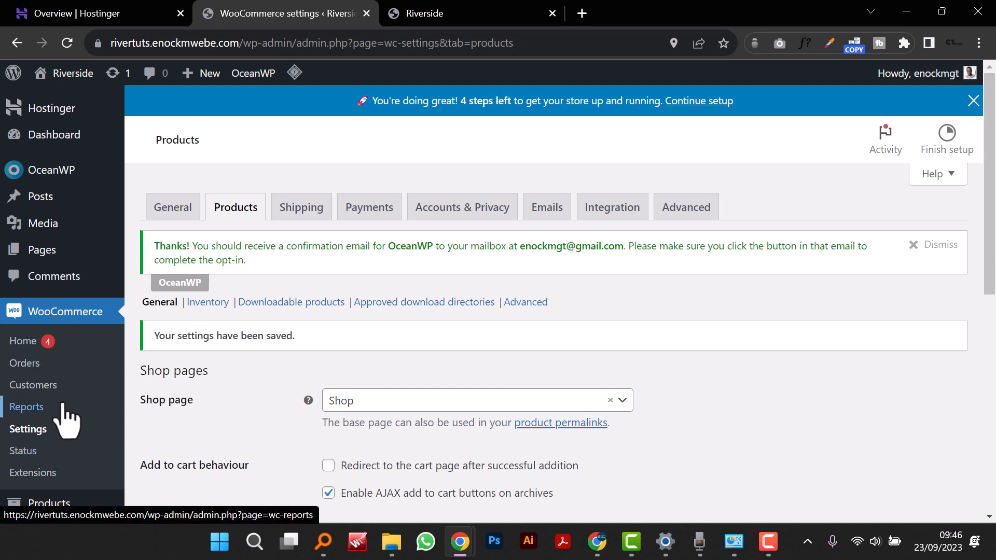
# Step: Start adding a new product and name it "Mens Hoodie"
pyautogui.scroll(-3, 78, 400)
pyautogui.moveTo(73, 388)
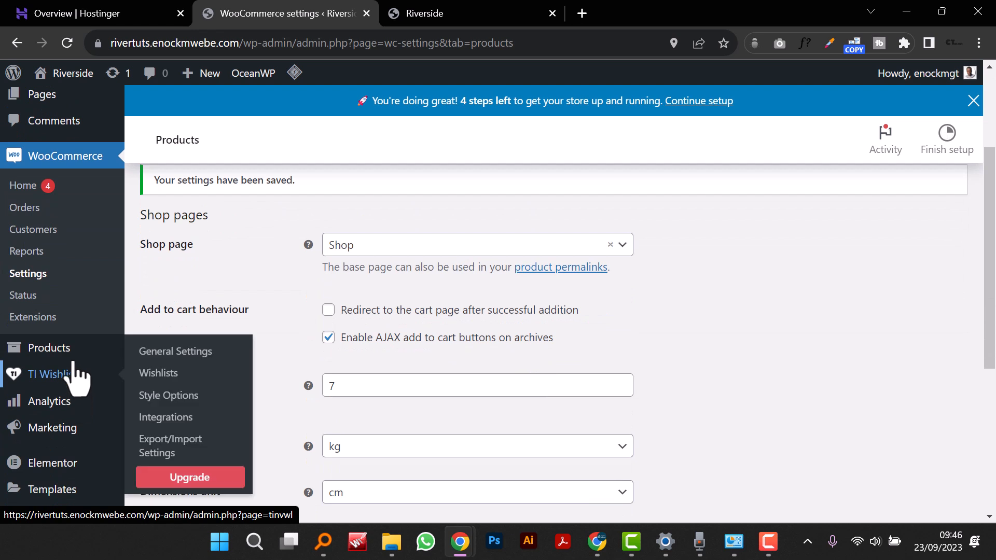
pyautogui.moveTo(78, 357)
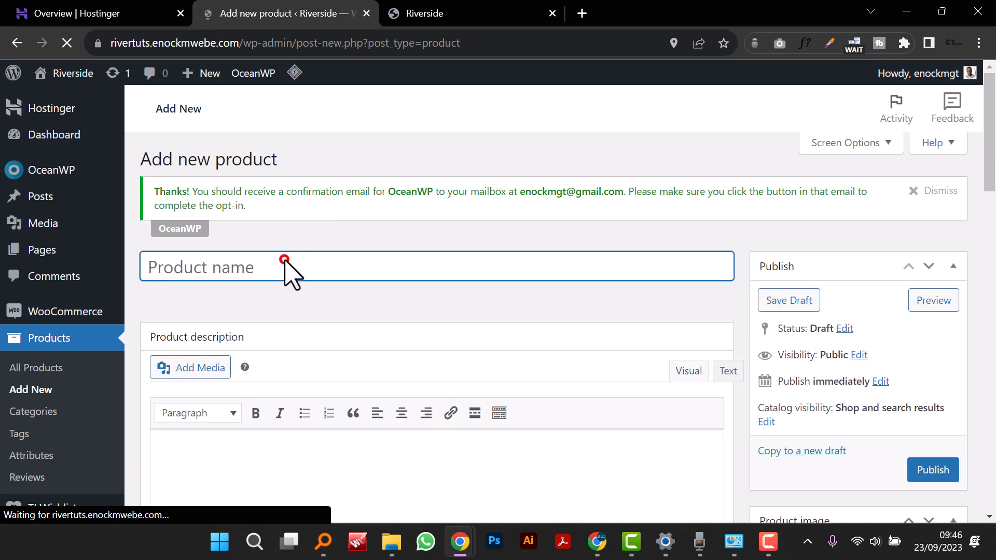
pyautogui.click(284, 260)
pyautogui.write('Mens Hoodie')
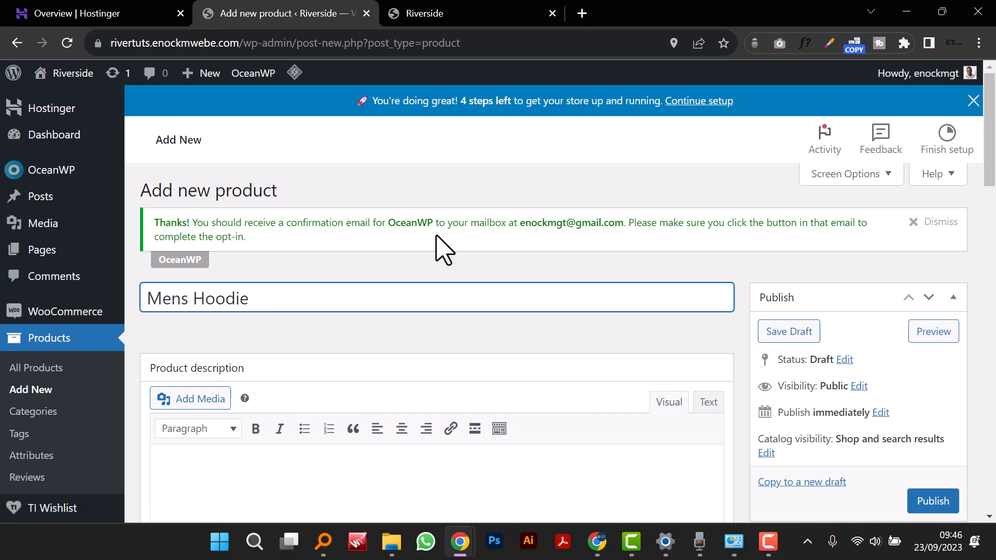
# Step: Upload the hoodie pictures 55555_1000x and black_hood_shop_540x from the Rivers > Products folder through the product image picker
pyautogui.scroll(-5, 720, 371)
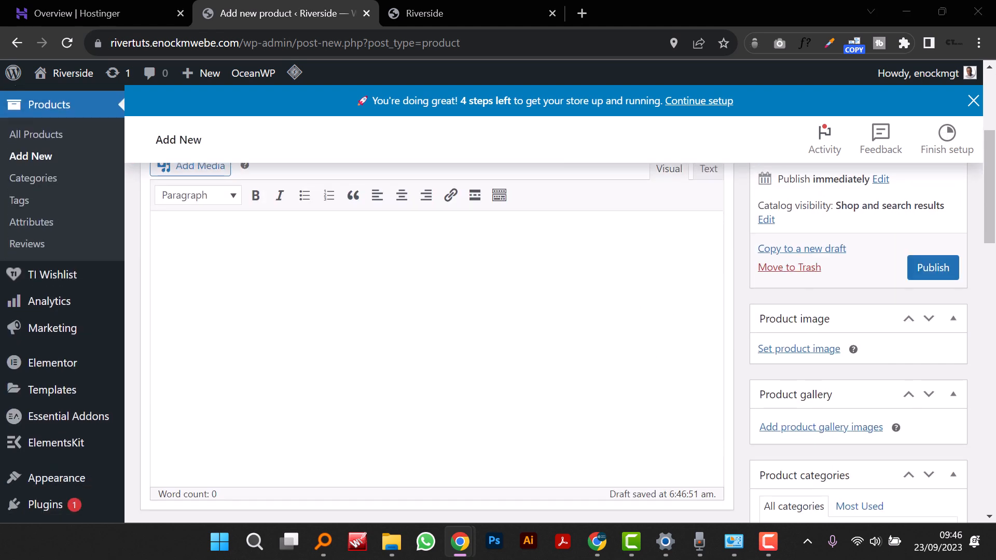
pyautogui.click(374, 330)
pyautogui.click(811, 347)
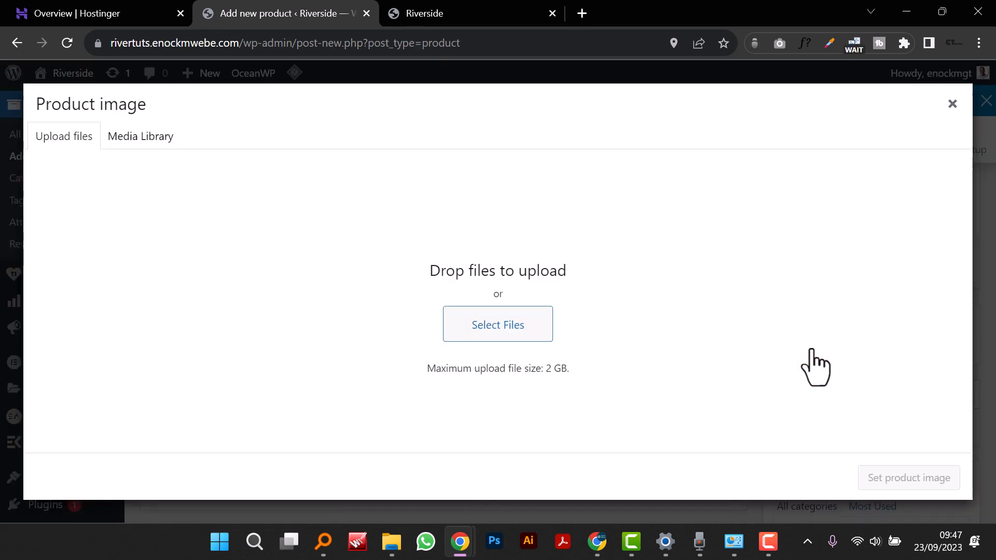
pyautogui.click(480, 321)
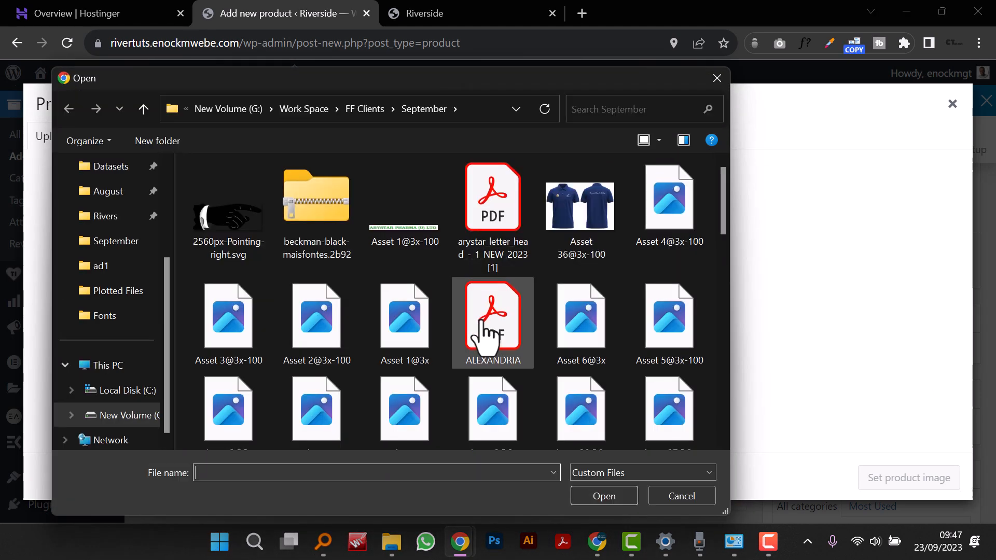
pyautogui.click(115, 222)
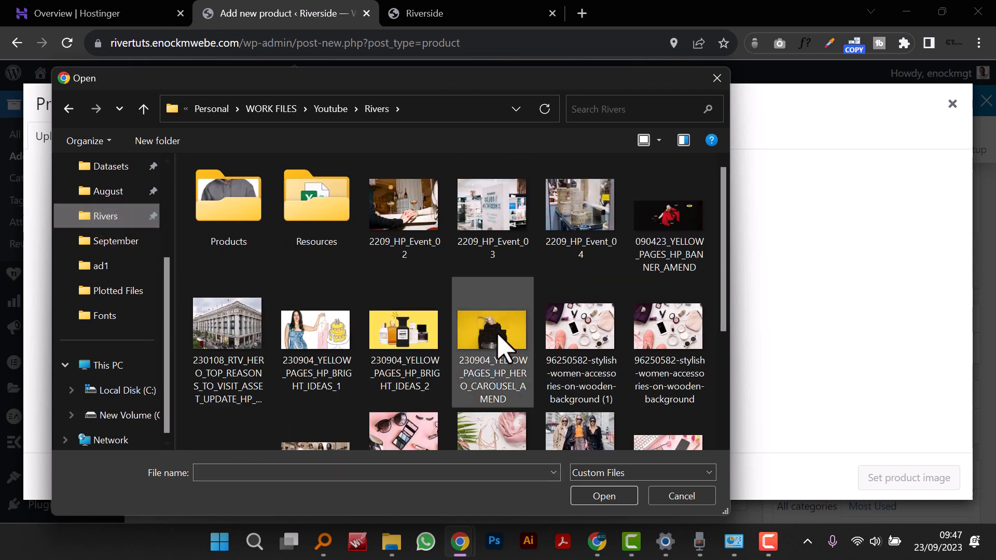
pyautogui.scroll(-5, 540, 367)
pyautogui.scroll(5, 540, 366)
pyautogui.doubleClick(231, 228)
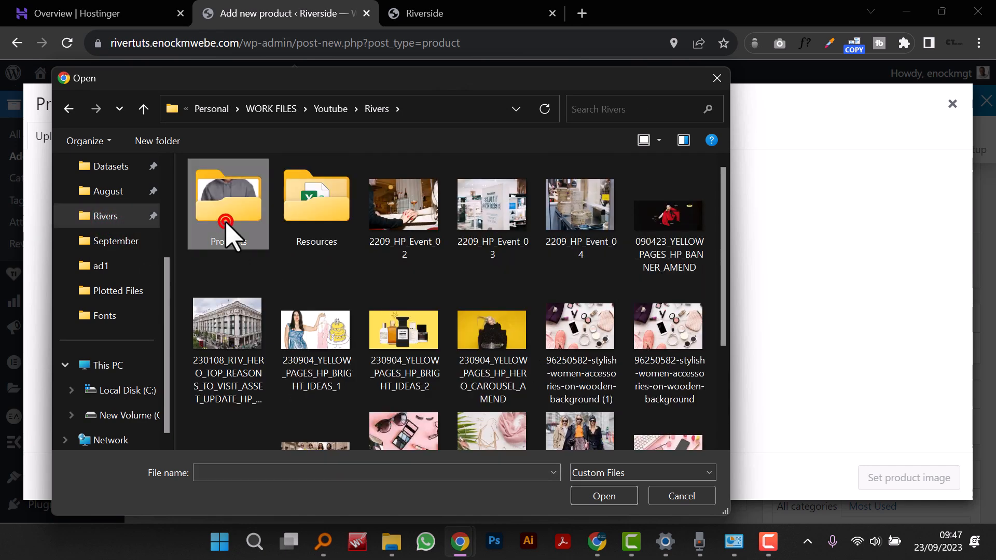
pyautogui.click(228, 225)
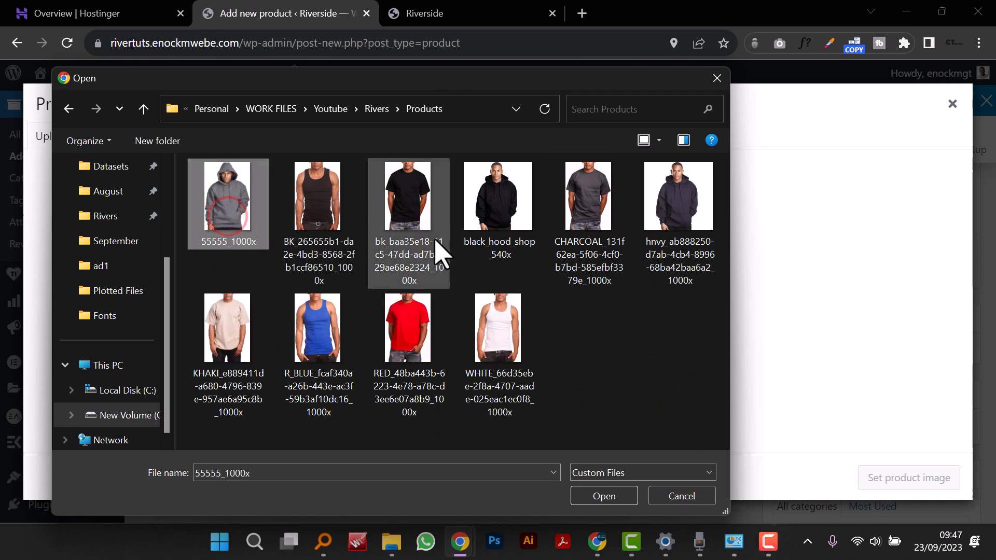
pyautogui.keyDown('ctrl'); pyautogui.click(497, 243); pyautogui.keyUp('ctrl')
pyautogui.click(600, 496)
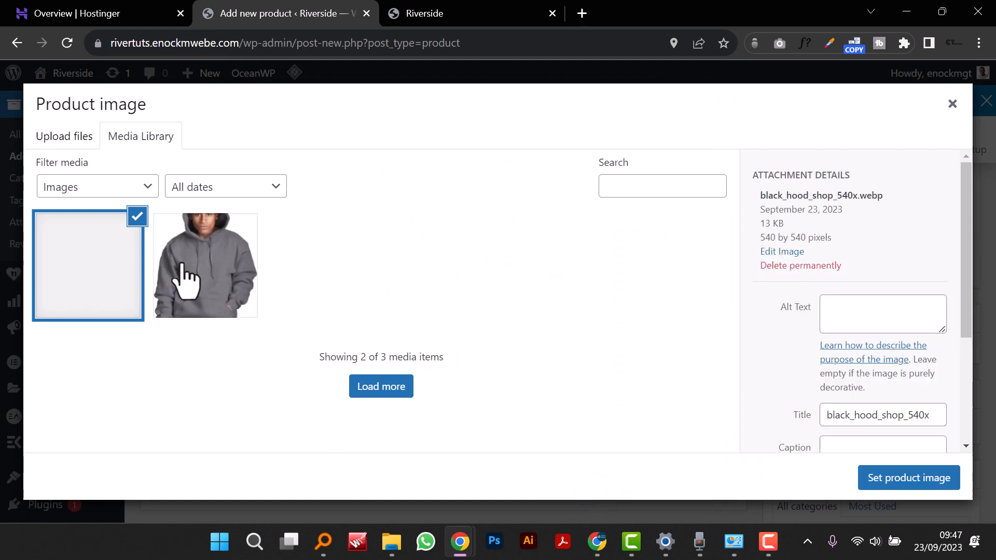
# Step: Set the black hoodie photo as the product image and add the grey and black hoodie photos to the product gallery
pyautogui.click(917, 483)
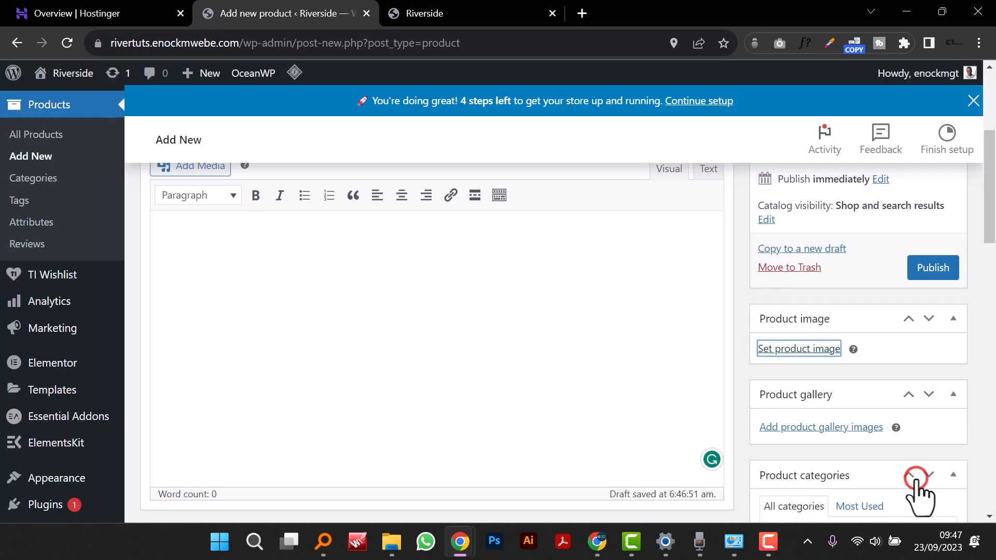
pyautogui.scroll(-5, 889, 448)
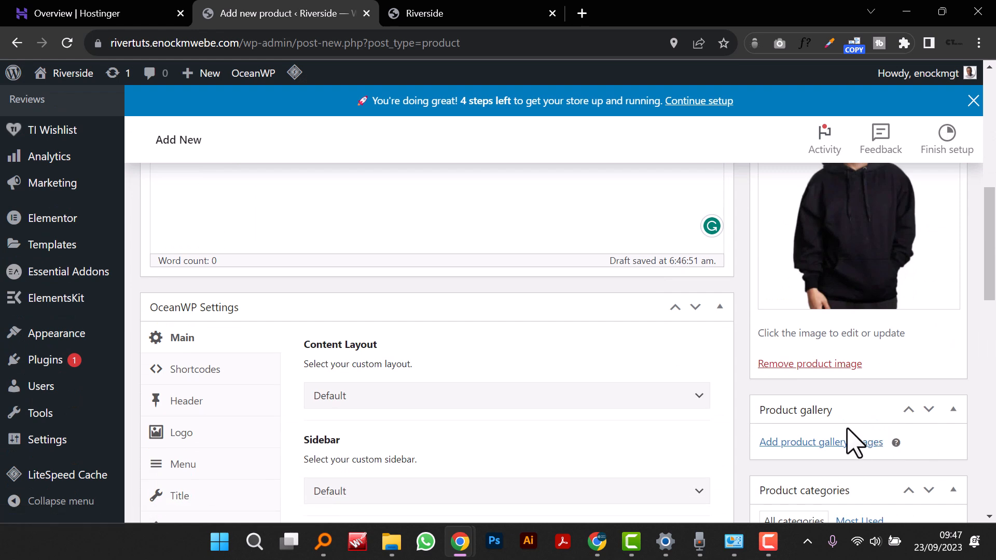
pyautogui.click(808, 442)
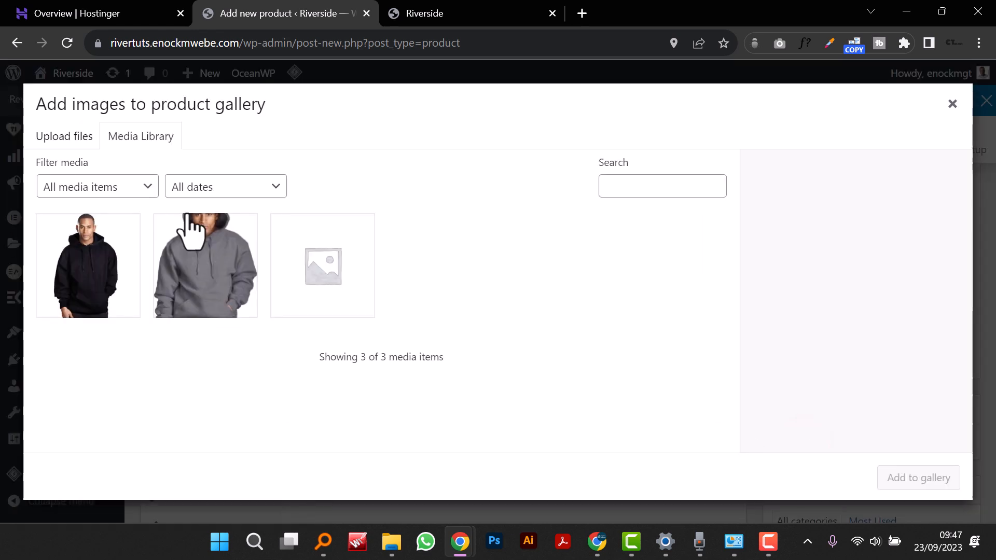
pyautogui.click(232, 254)
pyautogui.click(88, 274)
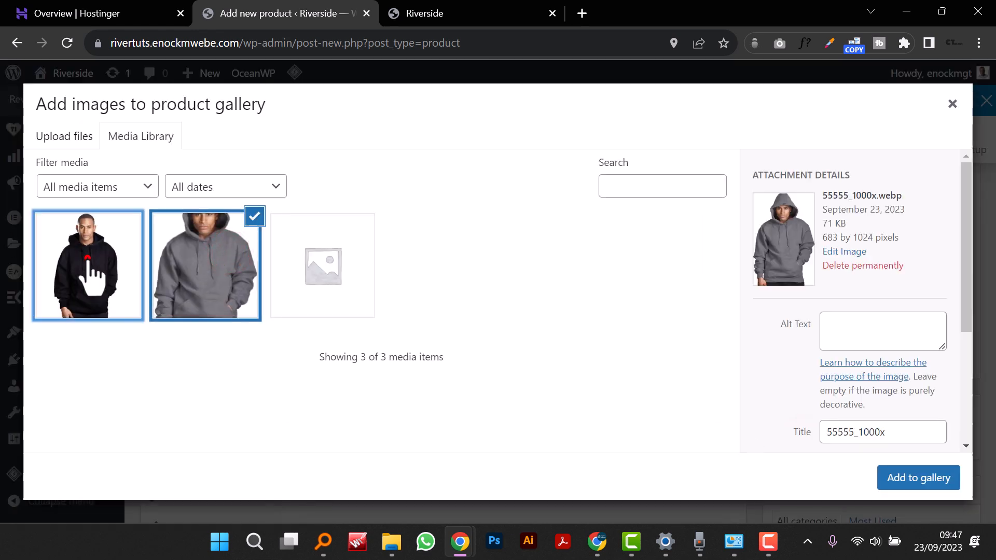
pyautogui.click(934, 474)
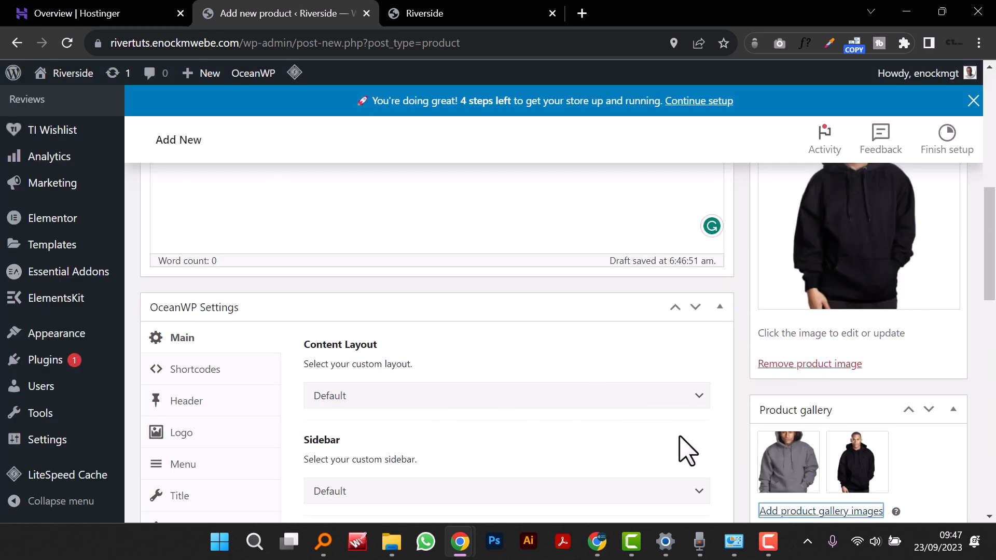
# Step: Fill the main product description with Lorem ipsum placeholder text copied from another window
pyautogui.scroll(-5, 502, 422)
pyautogui.scroll(-4, 567, 402)
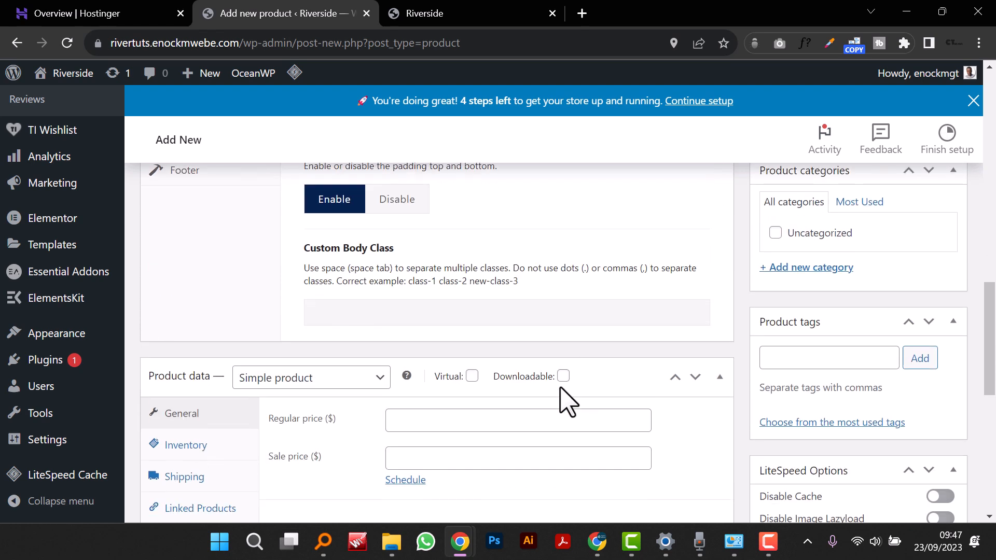
pyautogui.scroll(10, 567, 402)
pyautogui.scroll(3, 568, 402)
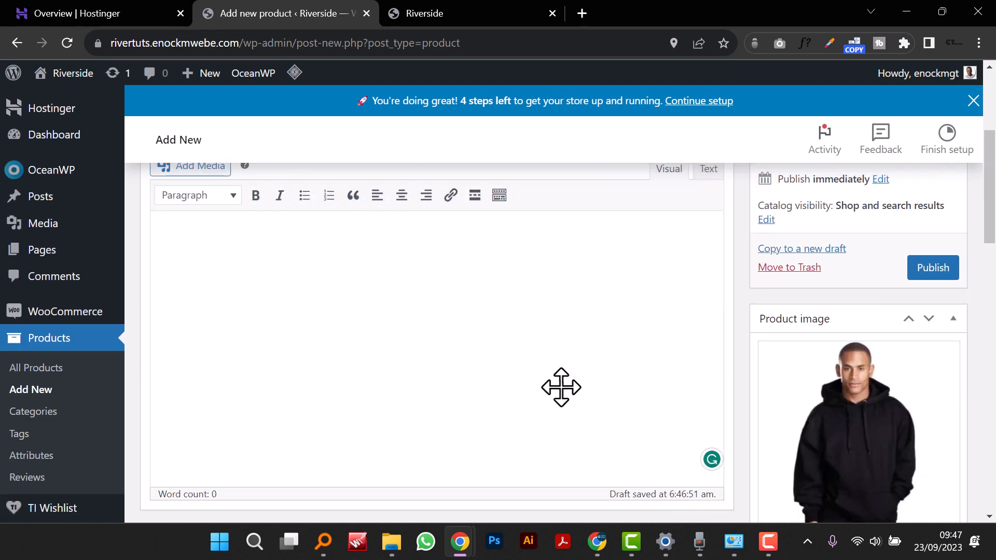
pyautogui.scroll(3, 333, 347)
pyautogui.click(227, 406)
pyautogui.hotkey('alt', 'Tab')
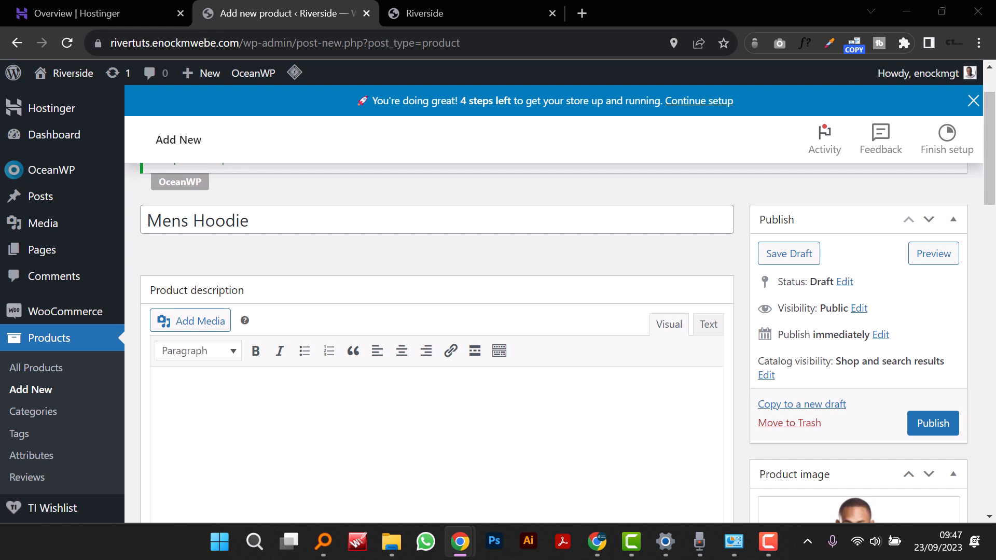
pyautogui.click(229, 427)
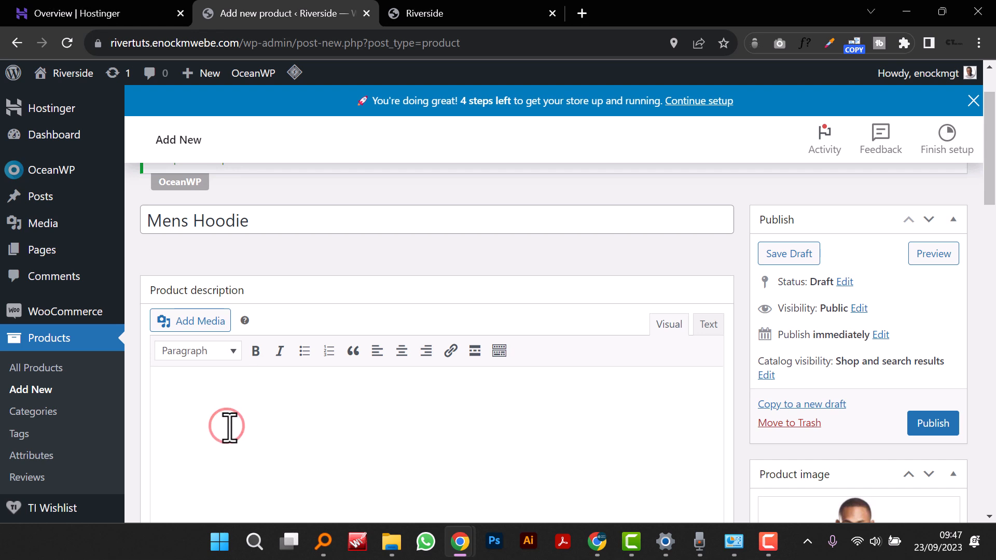
pyautogui.write('Lorem ipsum dolor sit amet, consectetur adipiscing elit. Sed vestibulum magna odio, sit amet vestibulum ante pretium tincidunt. Nam porttitor ex erat, a pharetra quam maximus eget. Sed semper venenatis turpis, ac varius velit cursus quis. Proin fringilla, urna vitae elementum auctor, lorem justo ullamcorper lorem, eu elementum ante risus porttitor nibh. Proin vitae bibendum mauris. Cras at lacinia tortor. Duis porttitor vulputate magna non molestie. Nulla vehicula tincidunt porta')
# Step: Set the product's regular price to $55 and its sale price to $40
pyautogui.scroll(-15, 311, 423)
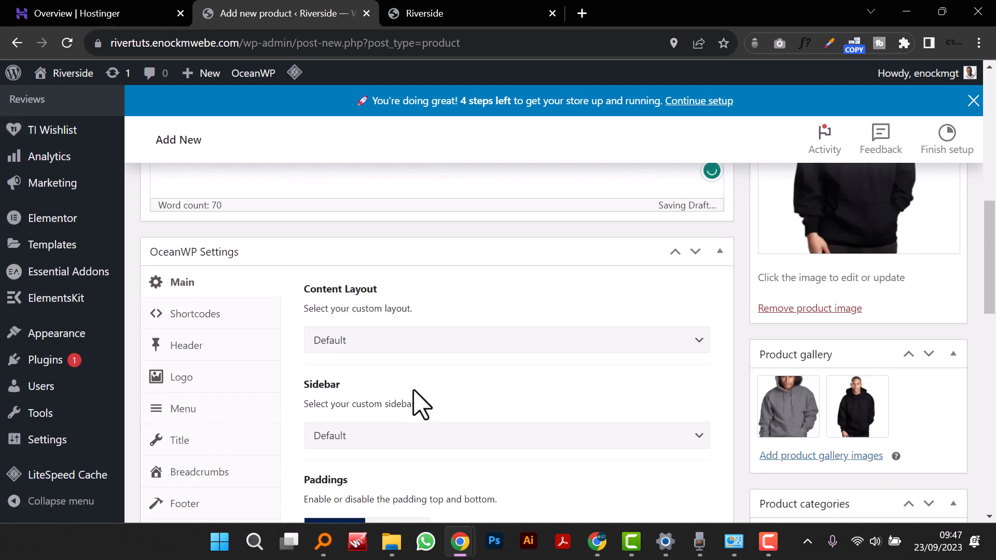
pyautogui.scroll(-3, 416, 394)
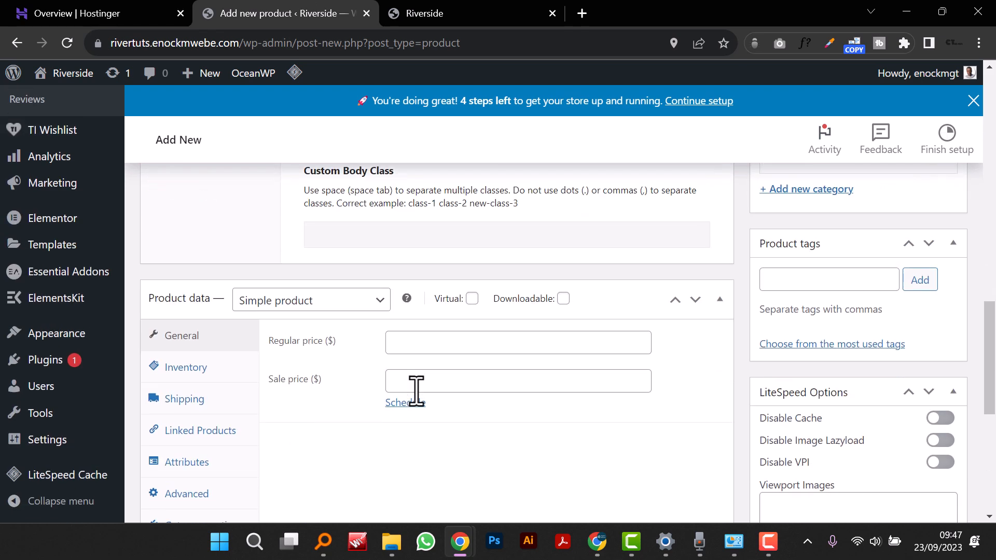
pyautogui.click(475, 343)
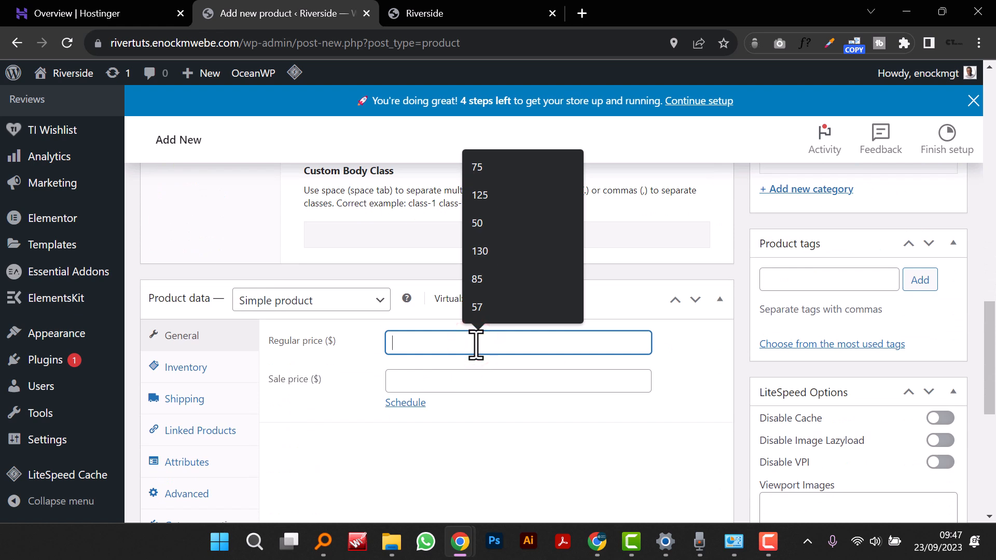
pyautogui.write('55')
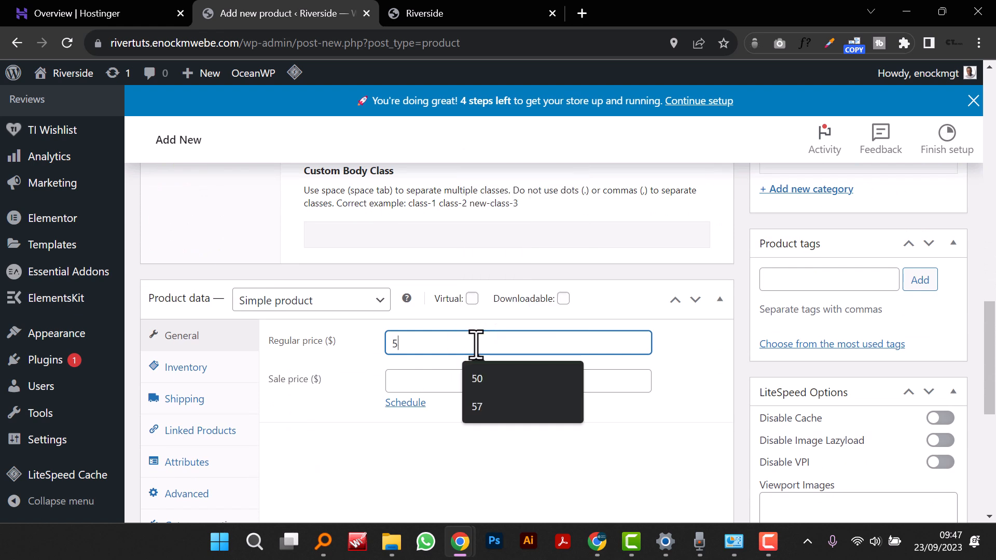
pyautogui.click(448, 390)
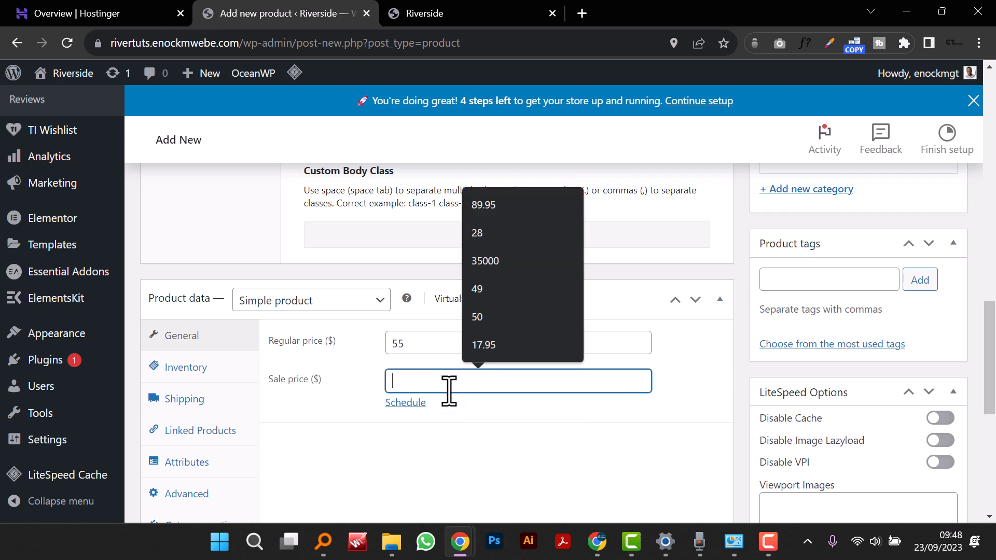
pyautogui.write('40')
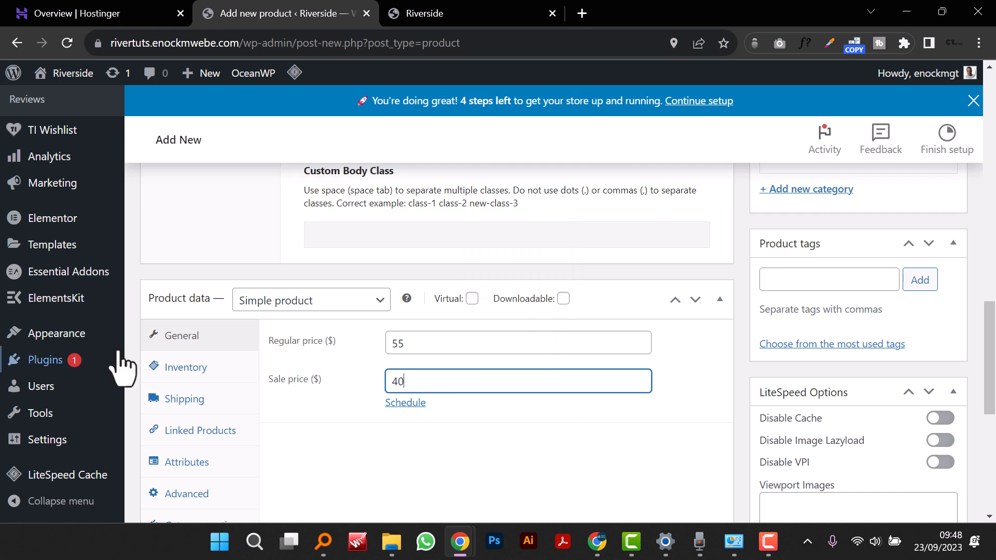
pyautogui.click(500, 449)
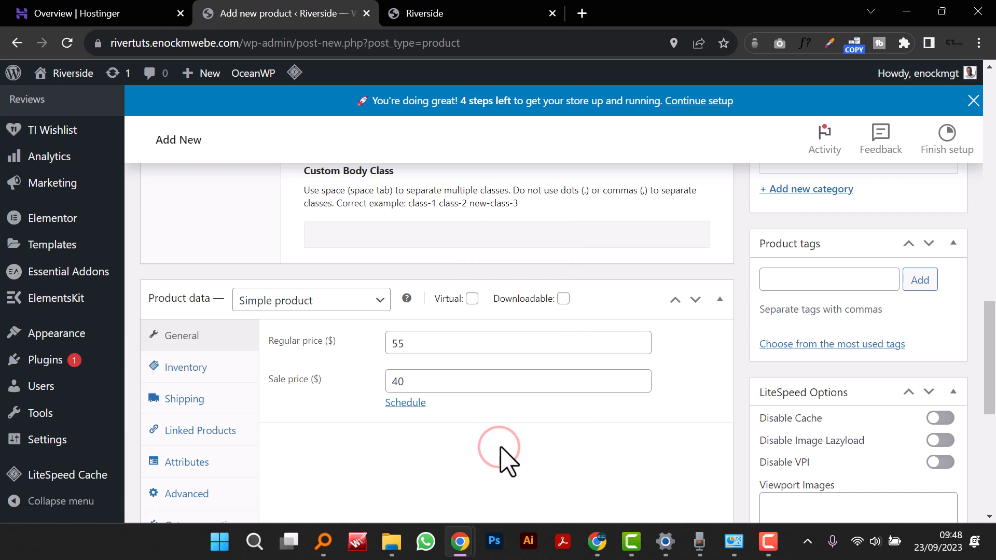
# Step: Schedule the sale price to run from 2023-09-24 to 2023-09-30
pyautogui.click(419, 401)
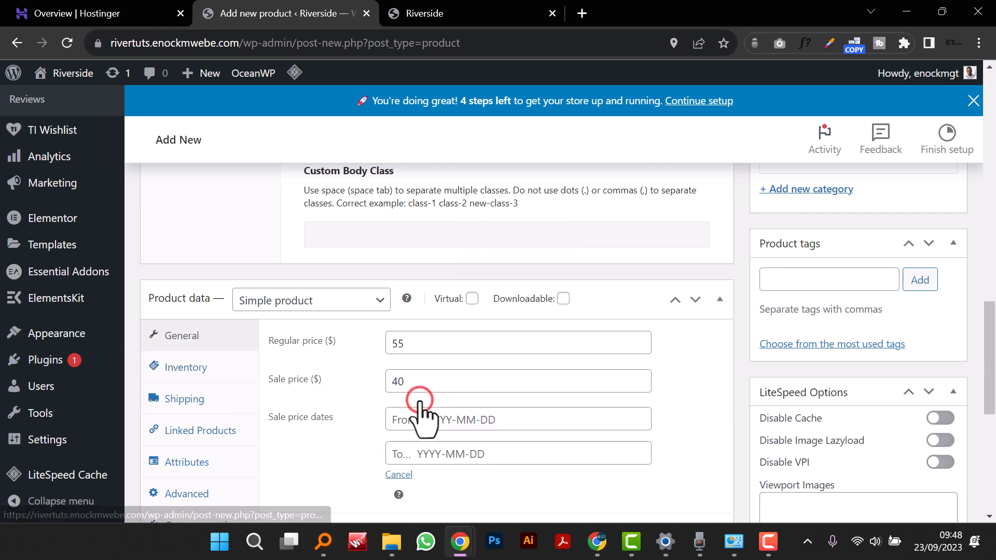
pyautogui.click(524, 423)
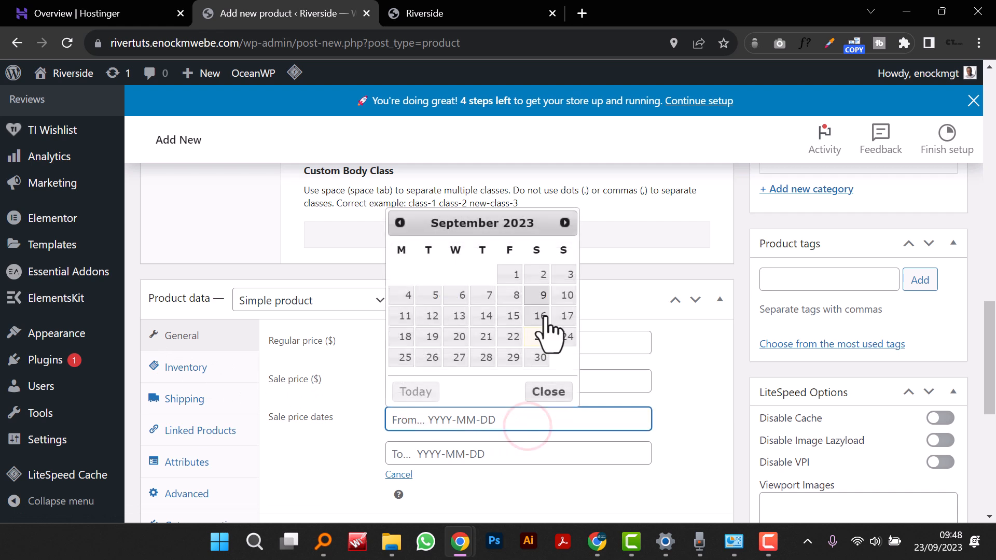
pyautogui.click(517, 302)
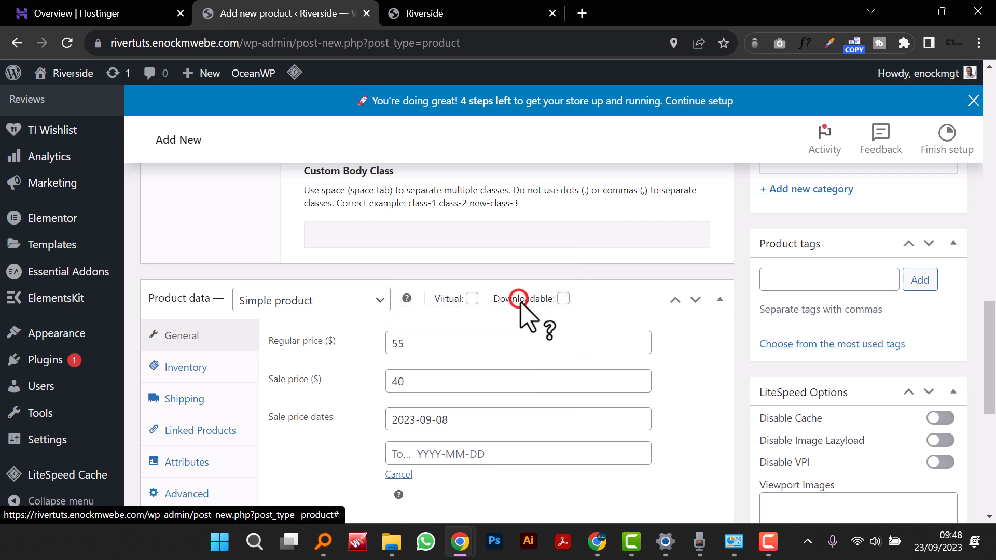
pyautogui.click(460, 419)
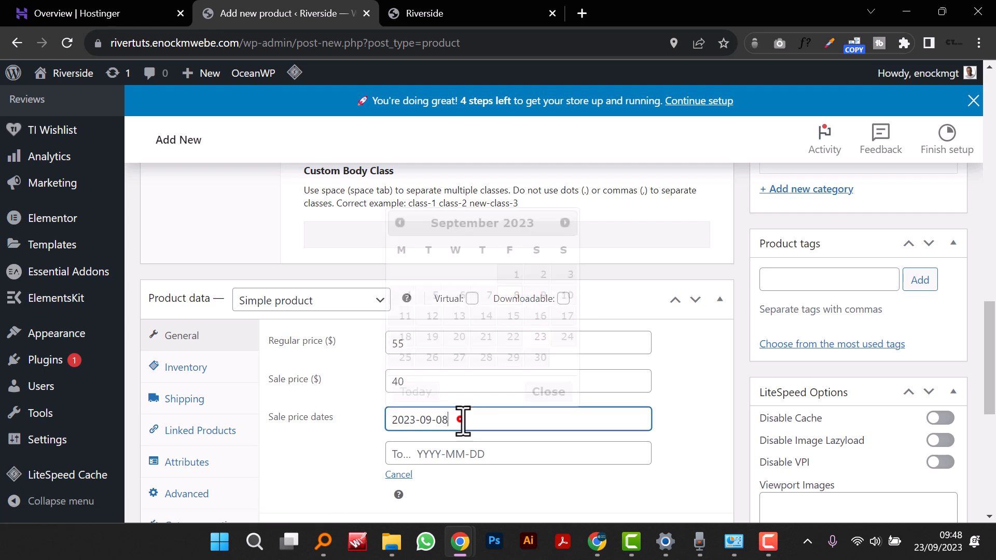
pyautogui.click(566, 336)
pyautogui.click(523, 461)
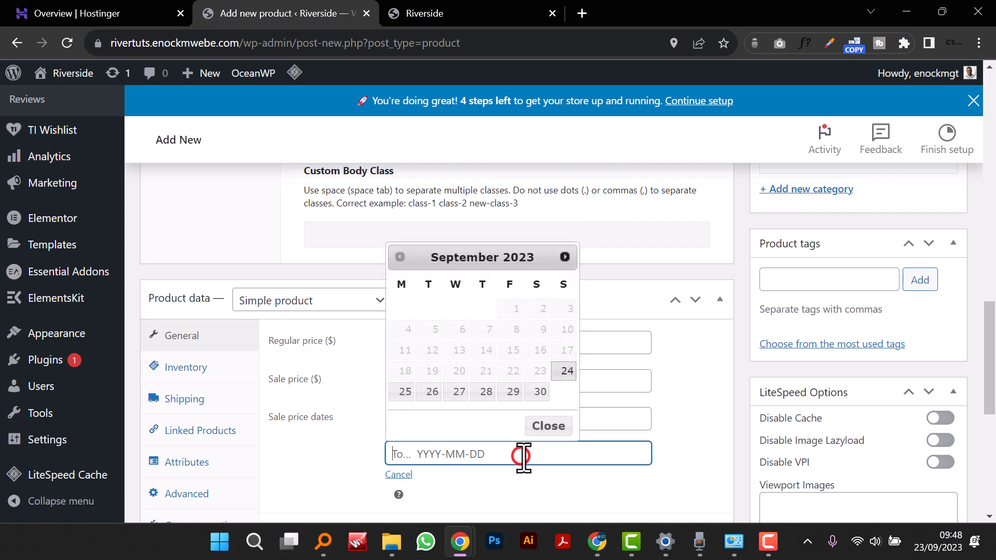
pyautogui.click(540, 387)
# Step: Review the product's inventory settings, including the SKU, stock management and stock status options
pyautogui.scroll(-3, 524, 463)
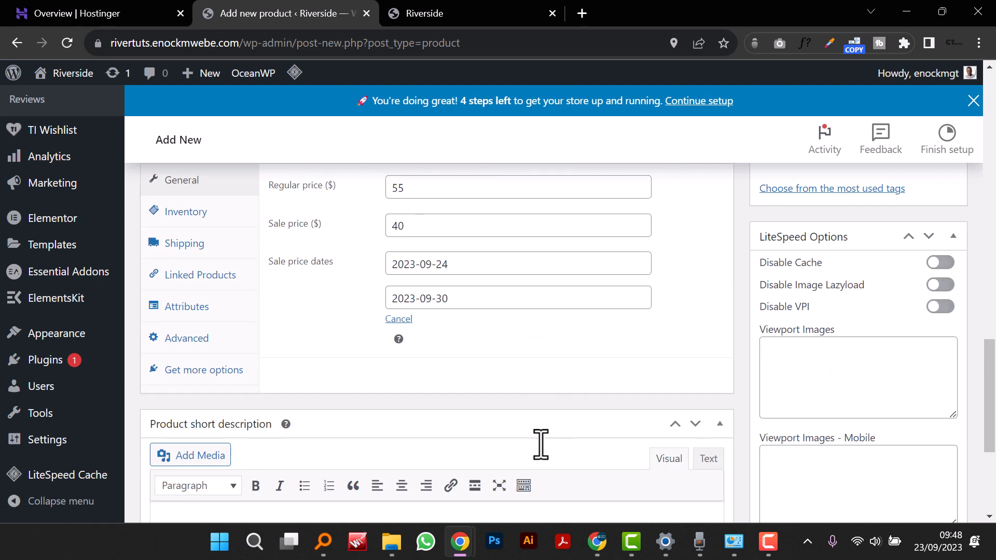
pyautogui.click(202, 214)
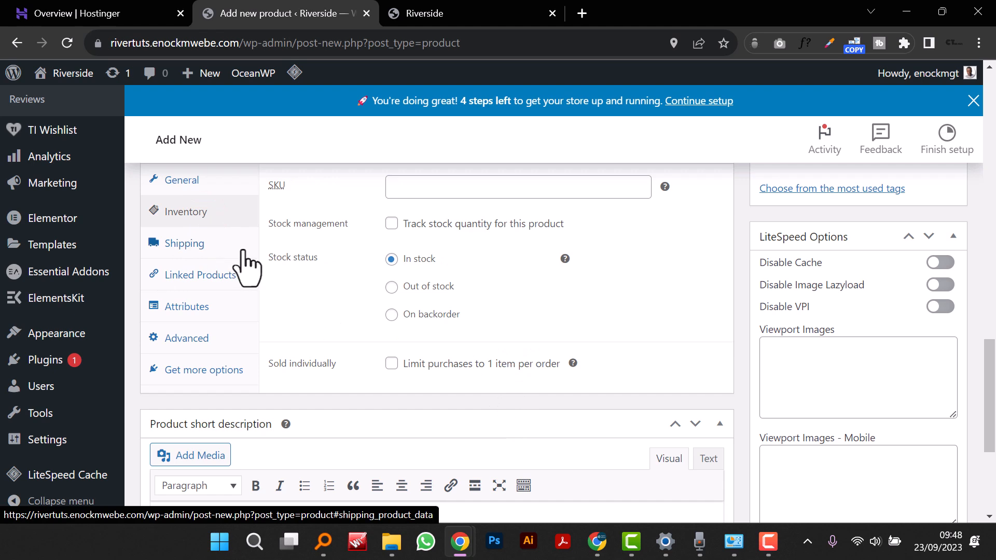
pyautogui.scroll(3, 341, 345)
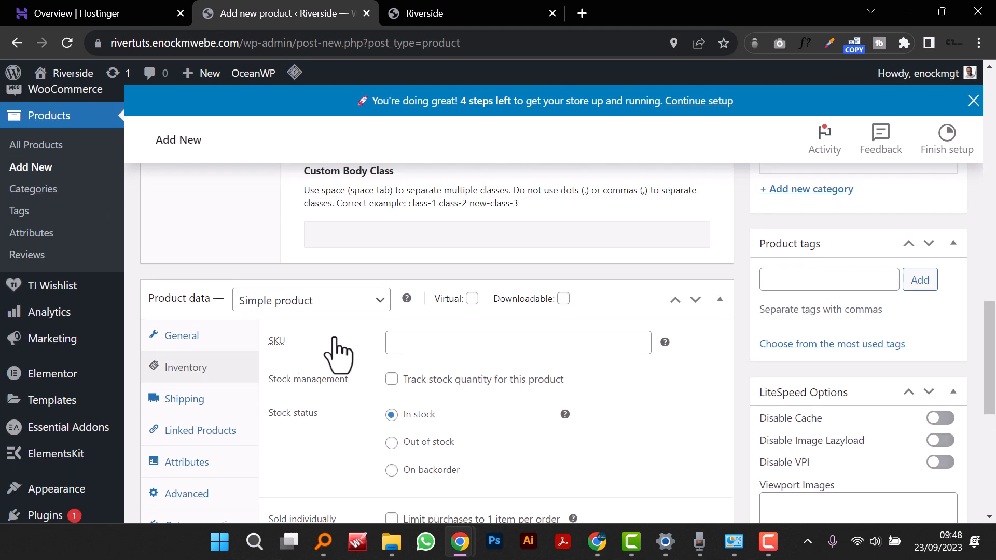
pyautogui.click(464, 342)
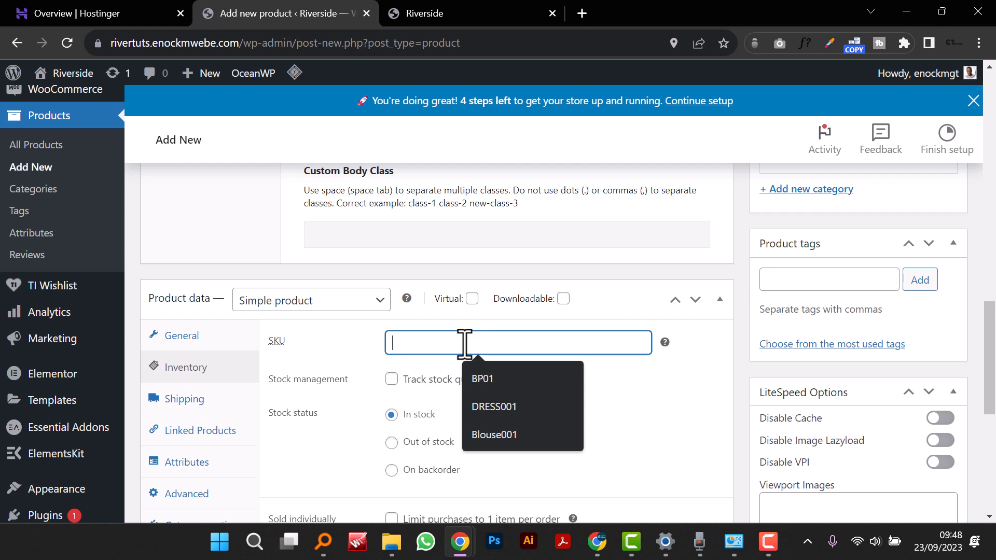
pyautogui.click(357, 341)
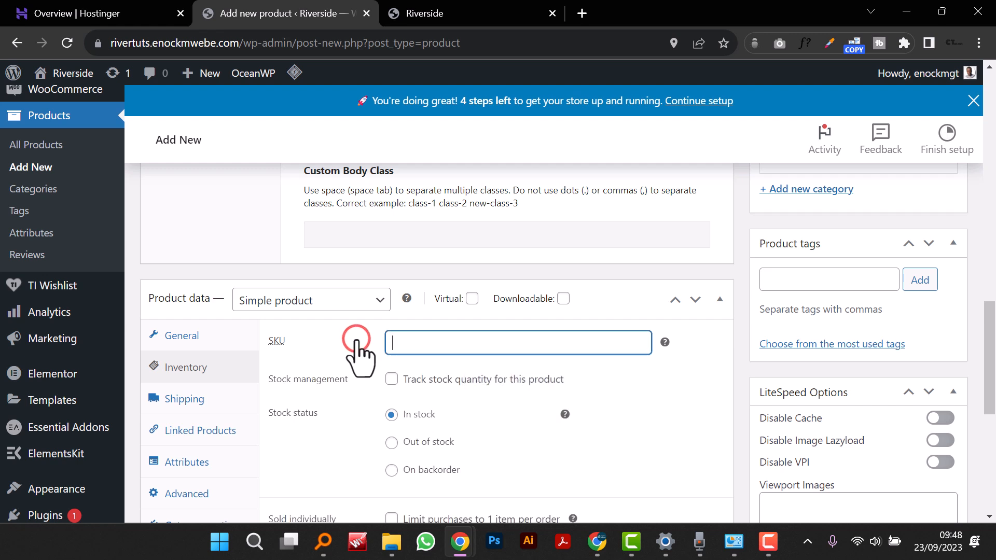
# Step: Set the shipping weight to .5 kg and the length, width and height to 3 cm each, keeping No shipping class
pyautogui.click(223, 410)
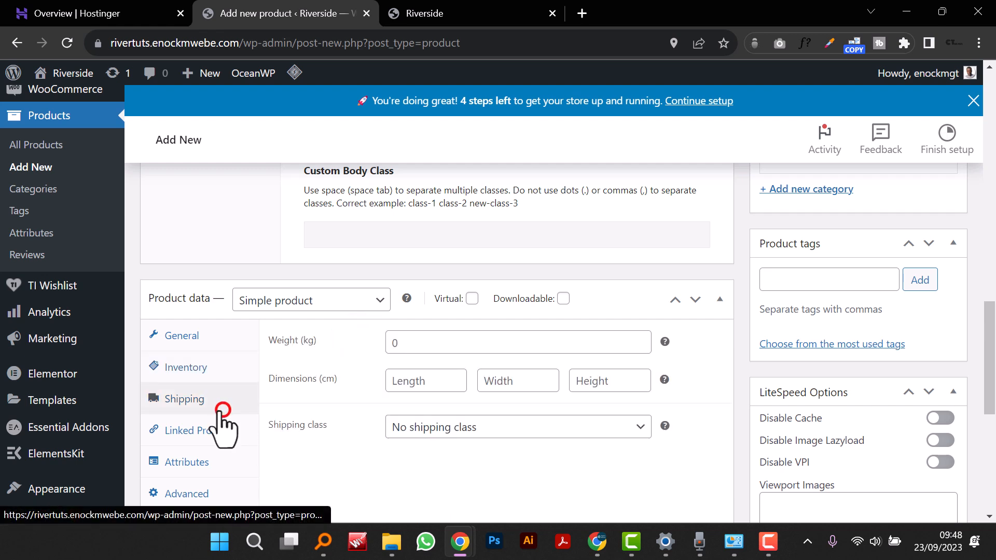
pyautogui.click(450, 344)
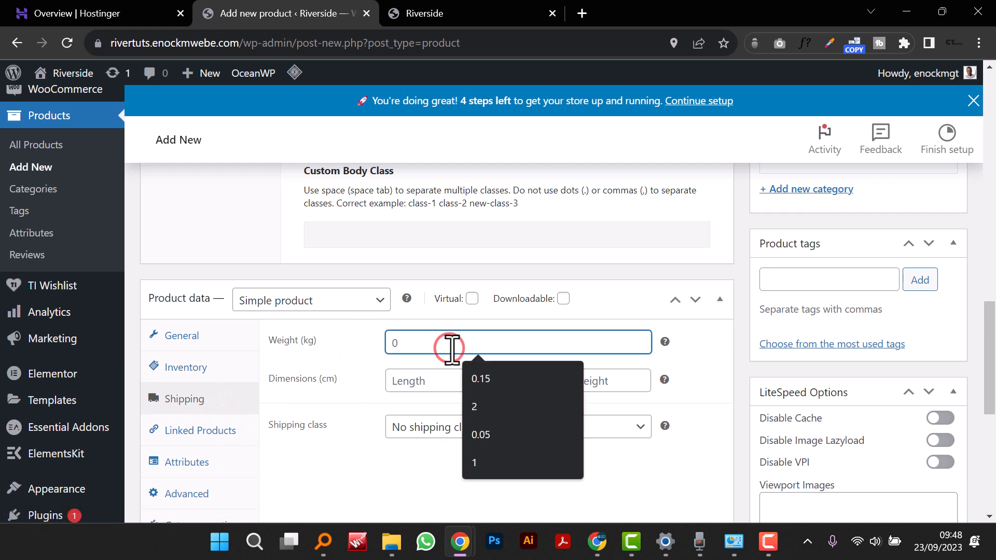
pyautogui.click(450, 344)
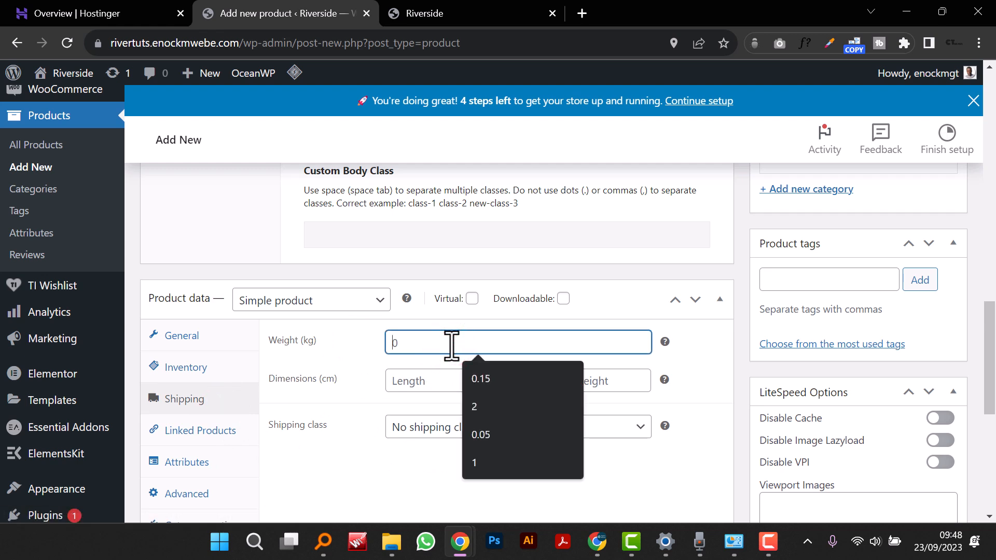
pyautogui.write('.')
pyautogui.click(428, 381)
pyautogui.write('3')
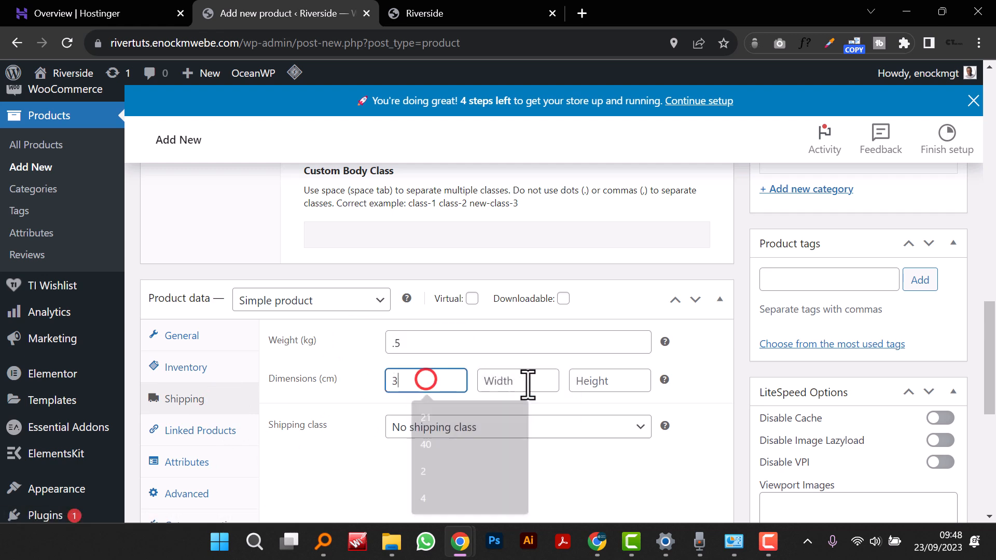
pyautogui.click(514, 380)
pyautogui.write('3')
pyautogui.click(581, 377)
pyautogui.write('3')
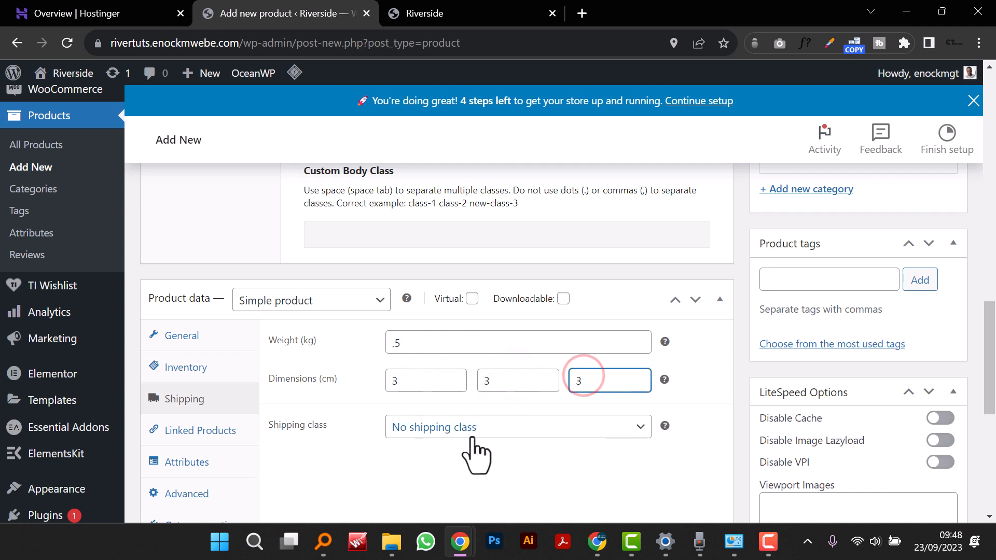
pyautogui.click(480, 428)
pyautogui.click(482, 445)
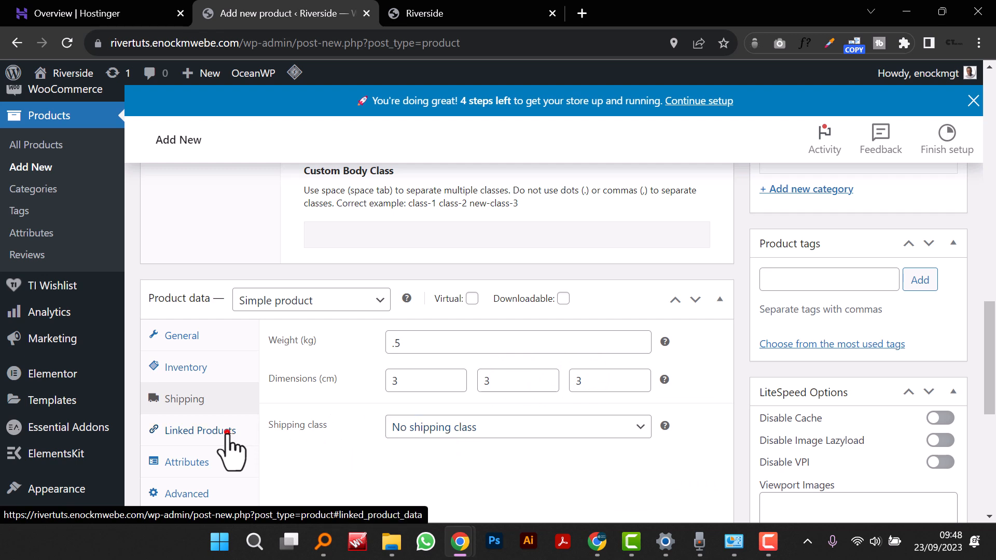
# Step: Review the linked products settings for upsells and cross-sells
pyautogui.click(227, 434)
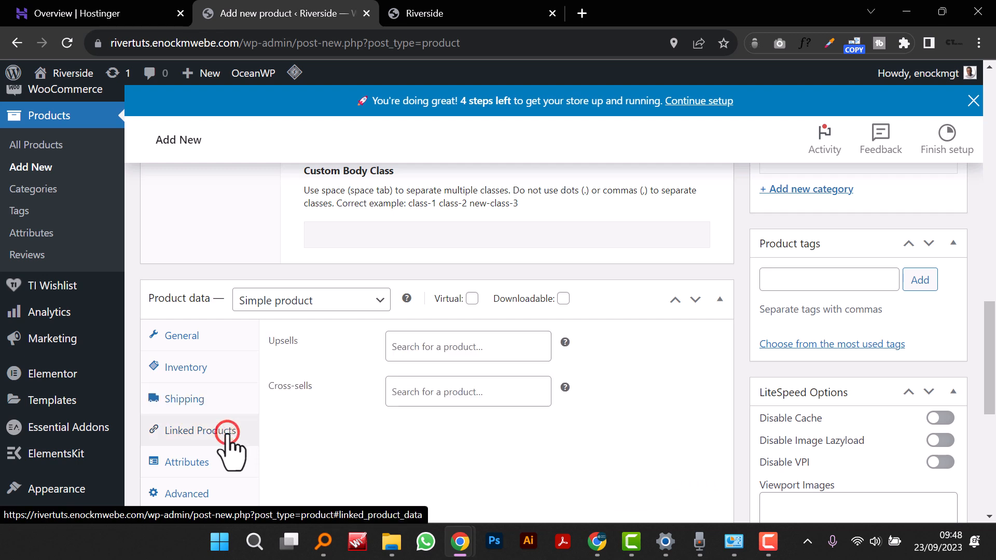
pyautogui.click(453, 345)
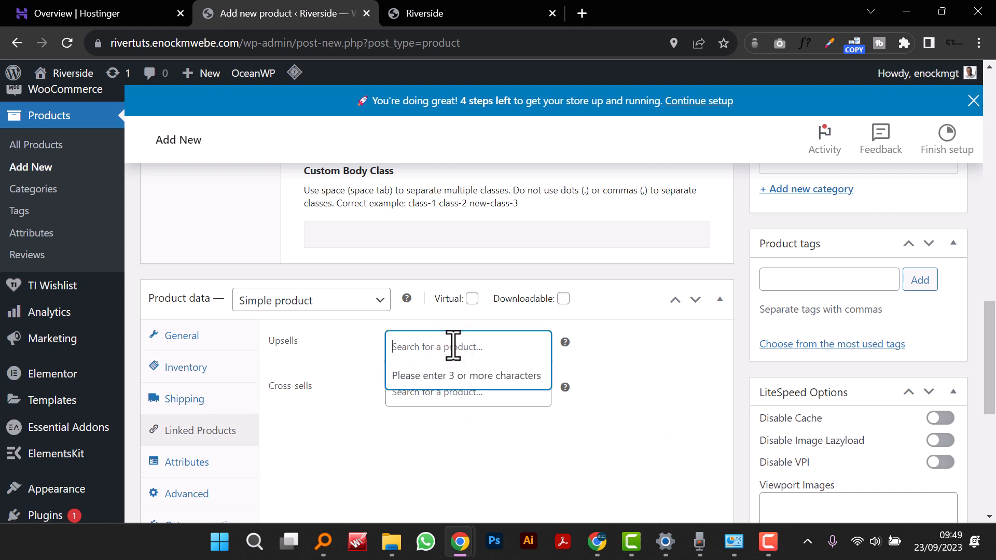
pyautogui.click(625, 369)
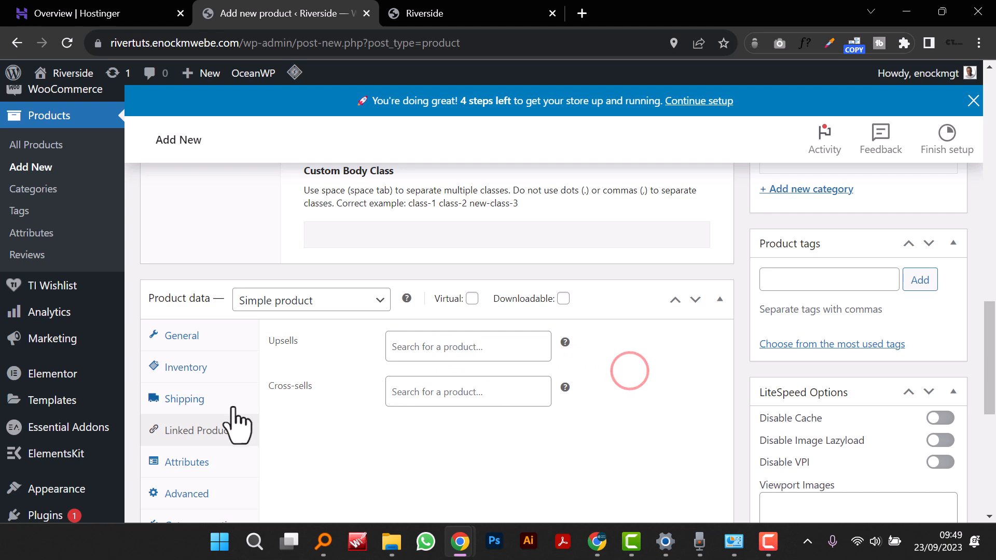
# Step: Review the product's attribute settings, including the new attribute's name and values, and return to the general pricing settings
pyautogui.scroll(-1, 187, 418)
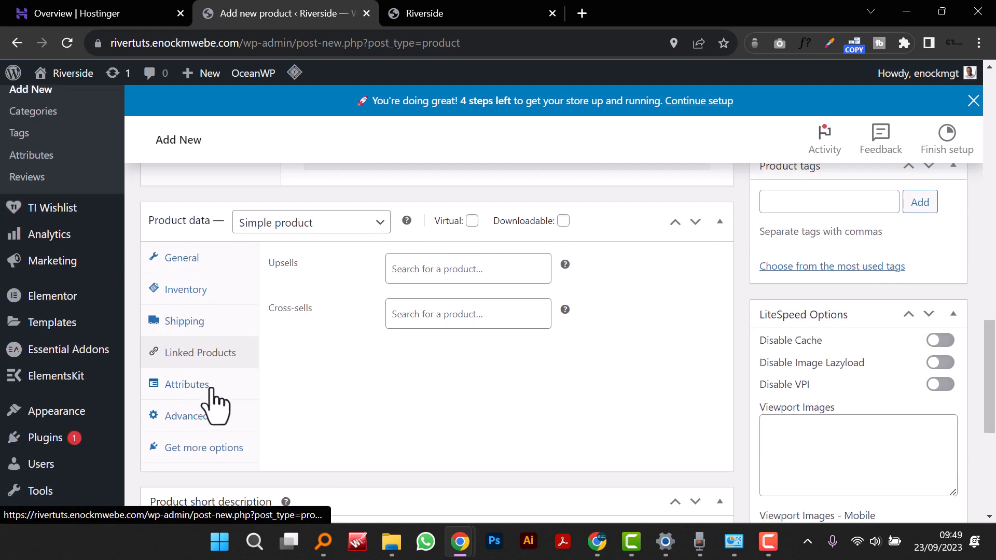
pyautogui.click(200, 393)
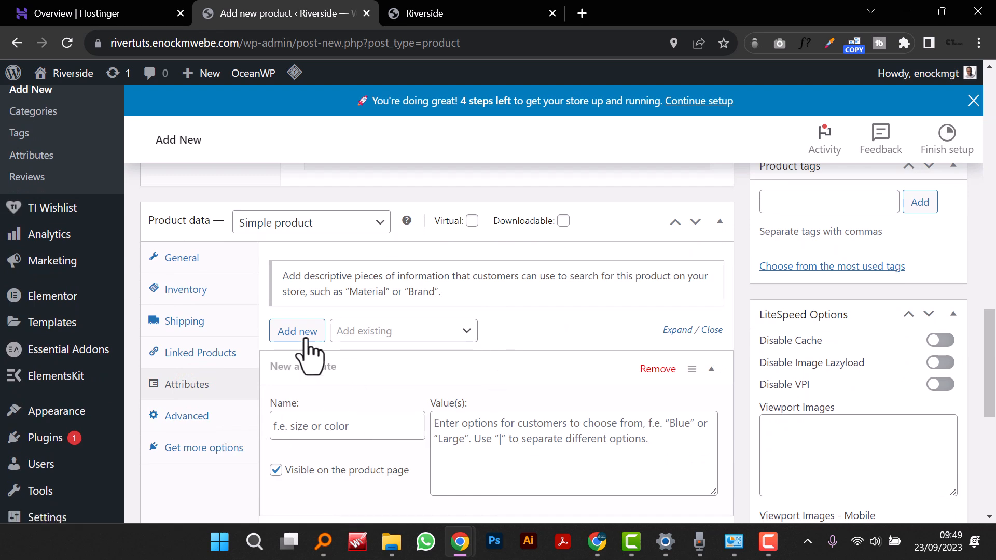
pyautogui.click(232, 259)
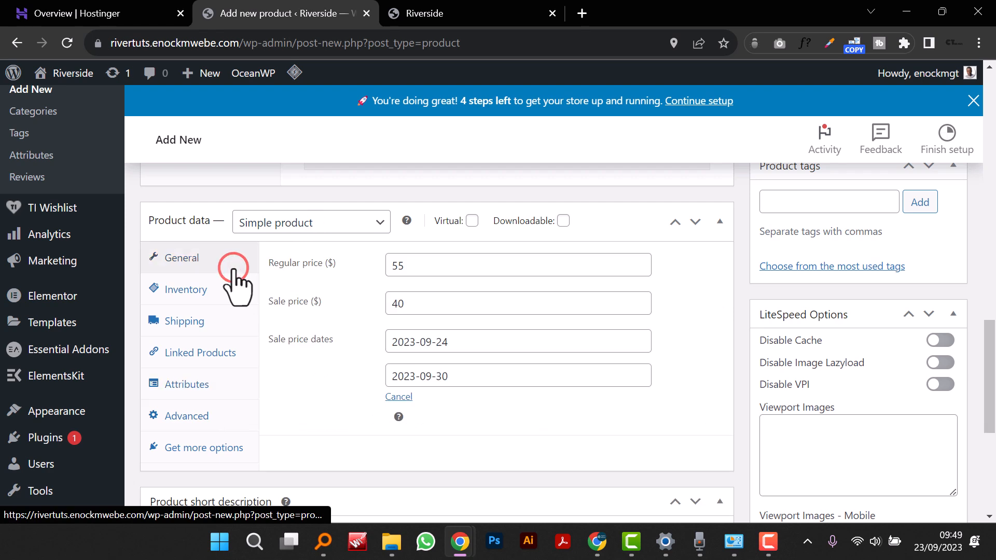
# Step: Paste the copied Lorem ipsum paragraph into the product short description
pyautogui.scroll(-2, 245, 348)
pyautogui.scroll(-1, 248, 353)
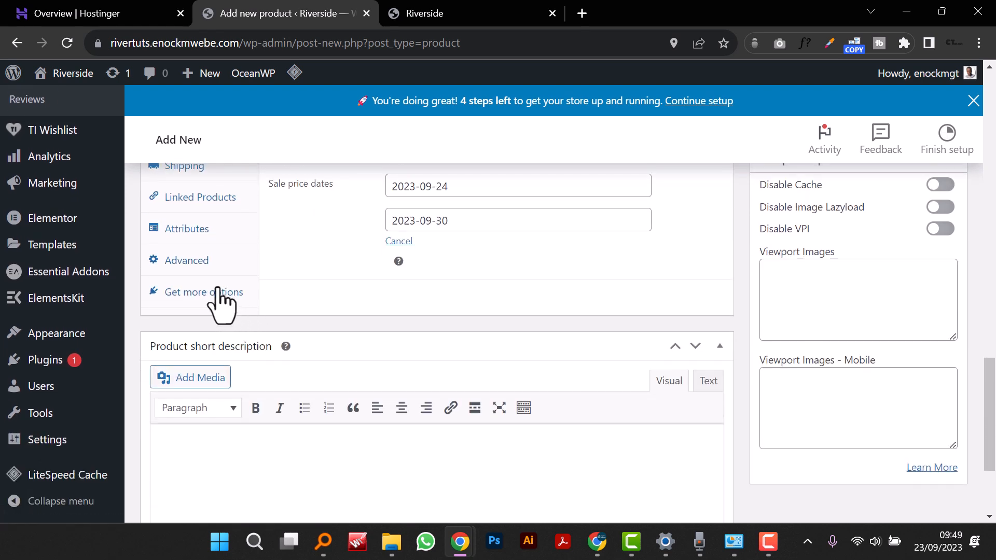
pyautogui.scroll(-2, 481, 337)
pyautogui.rightClick(218, 384)
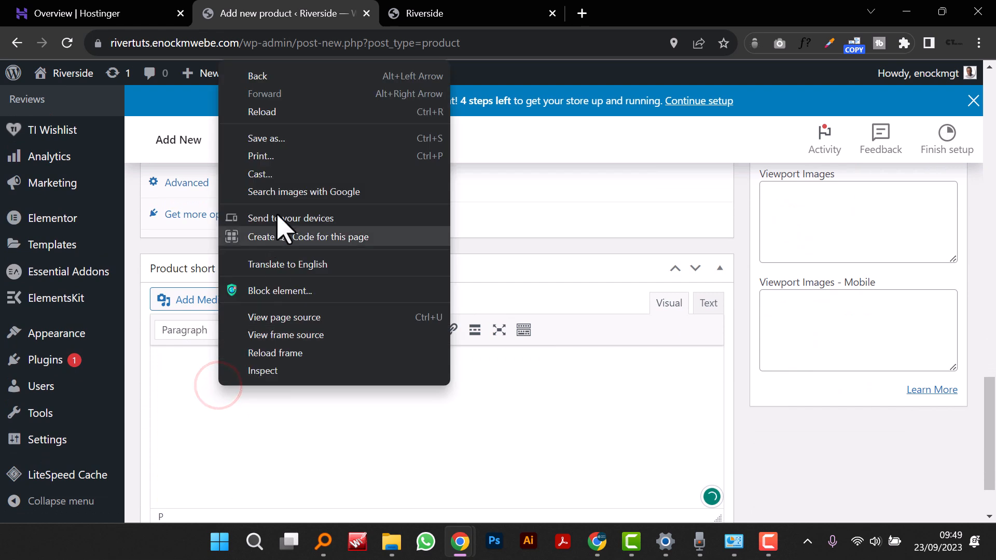
pyautogui.click(185, 365)
pyautogui.rightClick(185, 363)
pyautogui.click(229, 218)
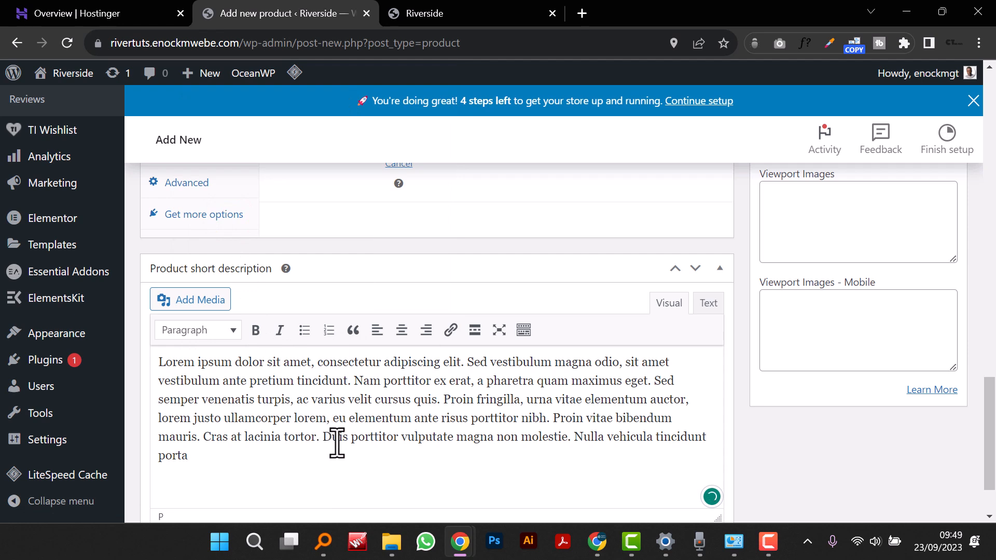
# Step: Review the filled-in product form, from the title and description through the OceanWP settings to the product data
pyautogui.scroll(10, 337, 443)
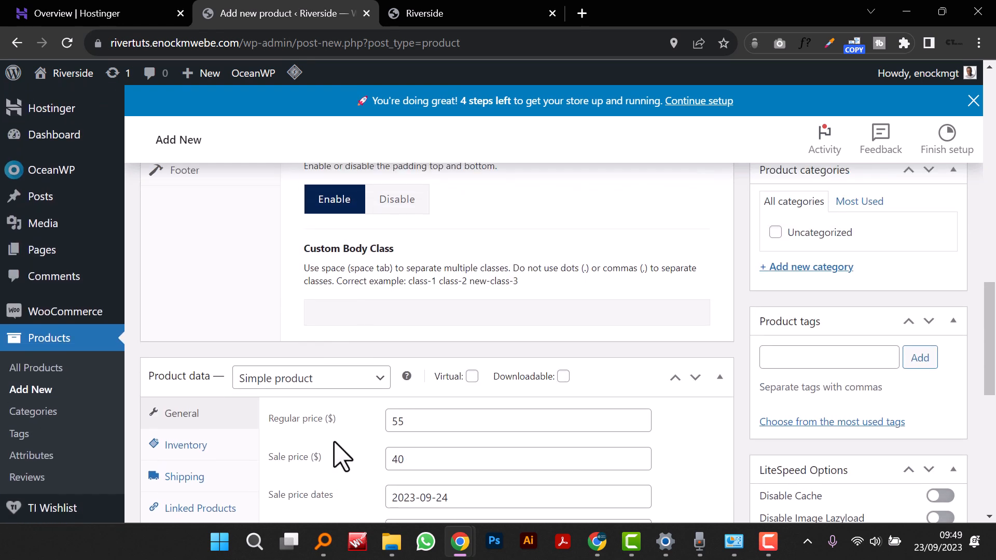
pyautogui.scroll(3, 340, 456)
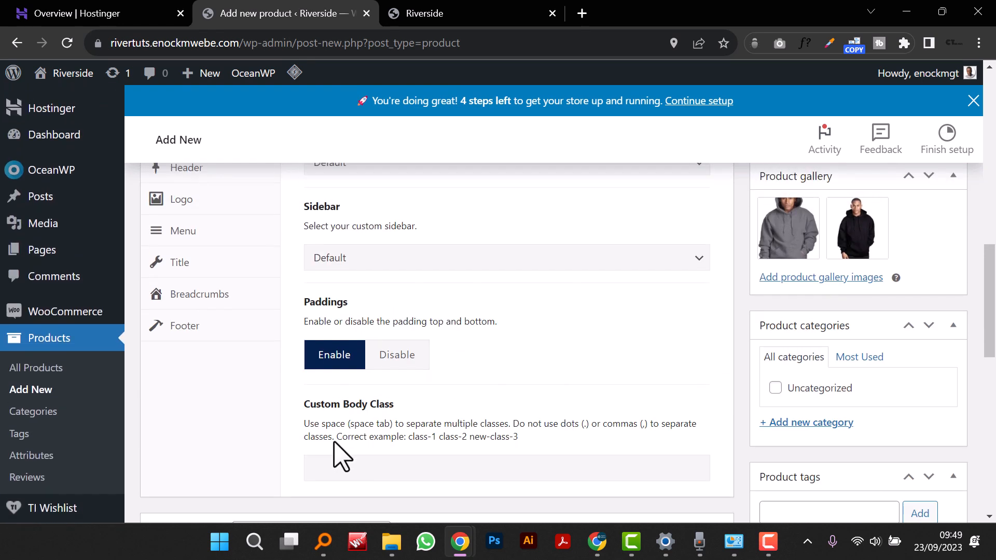
pyautogui.scroll(12, 340, 456)
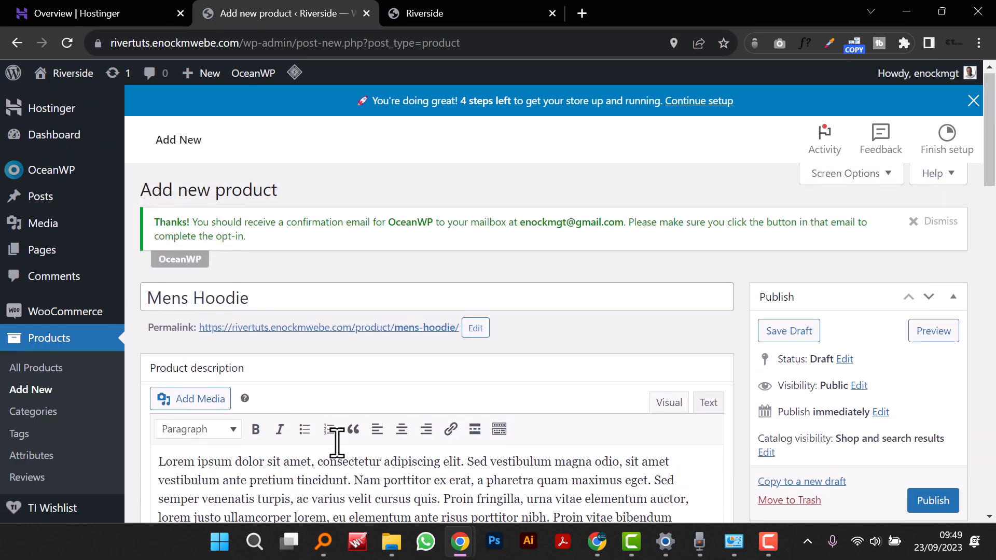
pyautogui.scroll(-15, 390, 342)
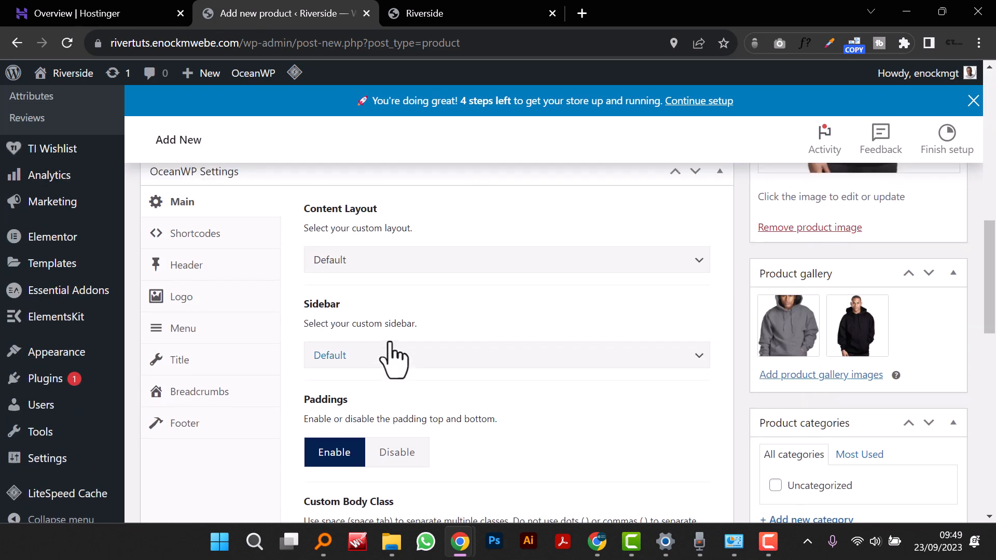
pyautogui.scroll(-9, 390, 342)
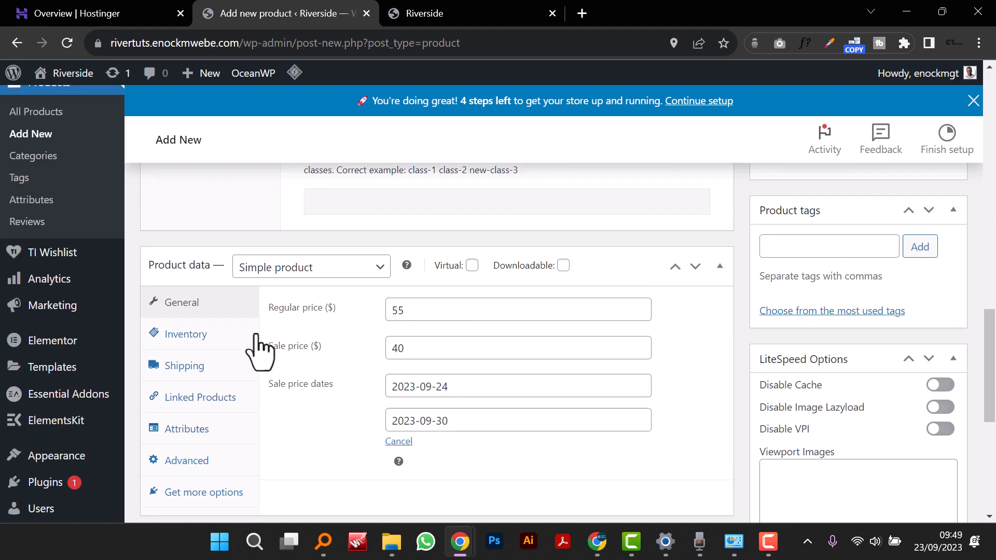
pyautogui.scroll(4, 244, 352)
pyautogui.scroll(-3, 231, 369)
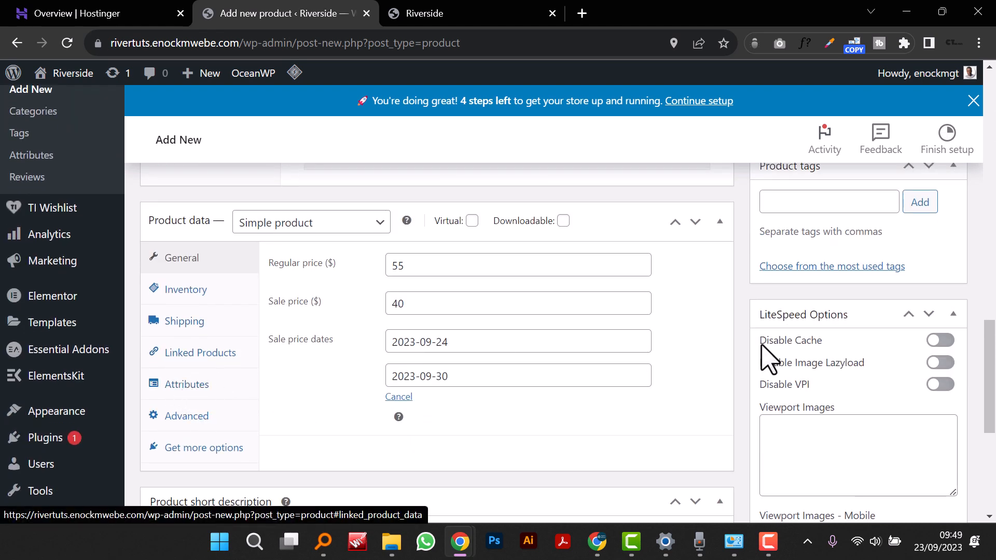
# Step: Create a new top-level product category named "mens hoodies" and assign it to the product
pyautogui.scroll(3, 774, 360)
pyautogui.scroll(4, 776, 351)
pyautogui.scroll(1, 775, 354)
pyautogui.scroll(-4, 774, 363)
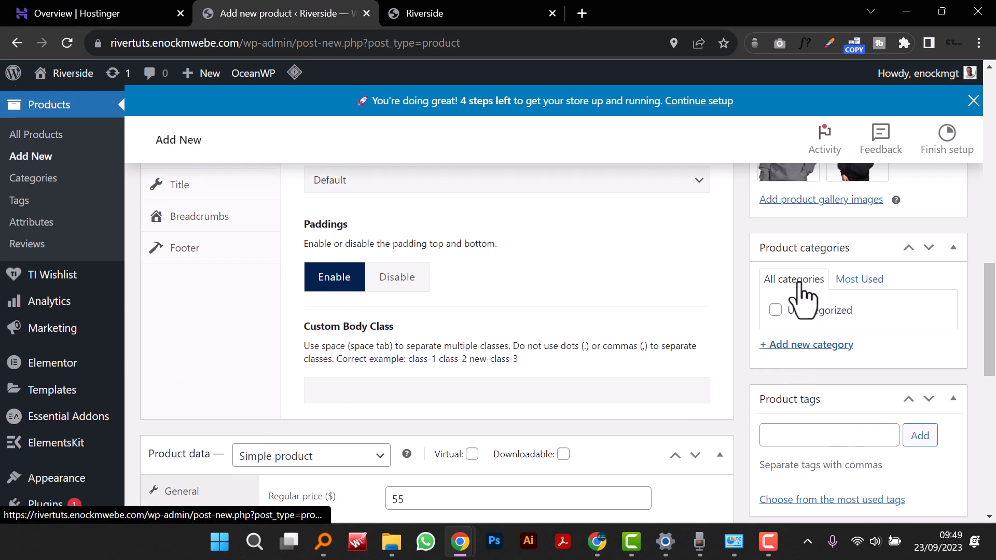
pyautogui.click(812, 342)
pyautogui.click(799, 380)
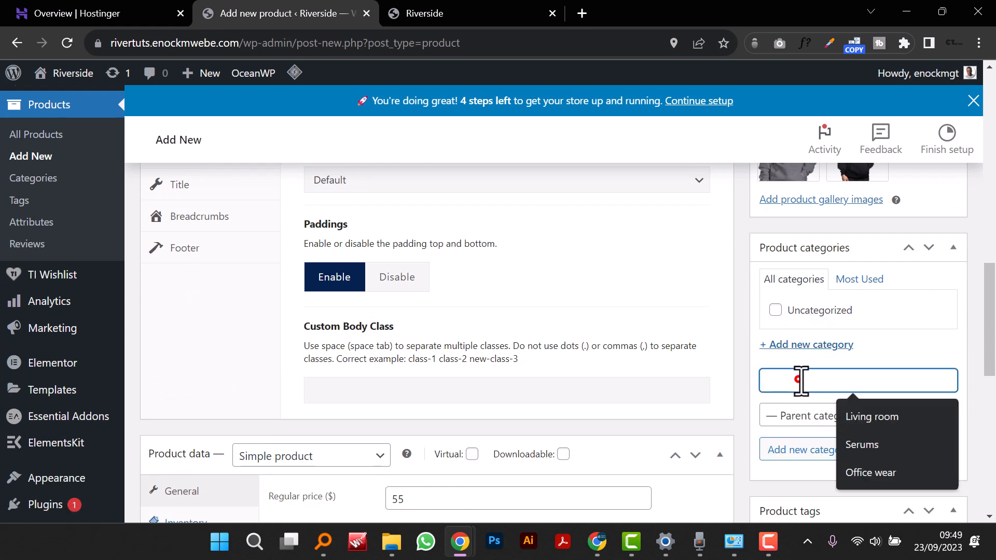
pyautogui.write('mens hoodies')
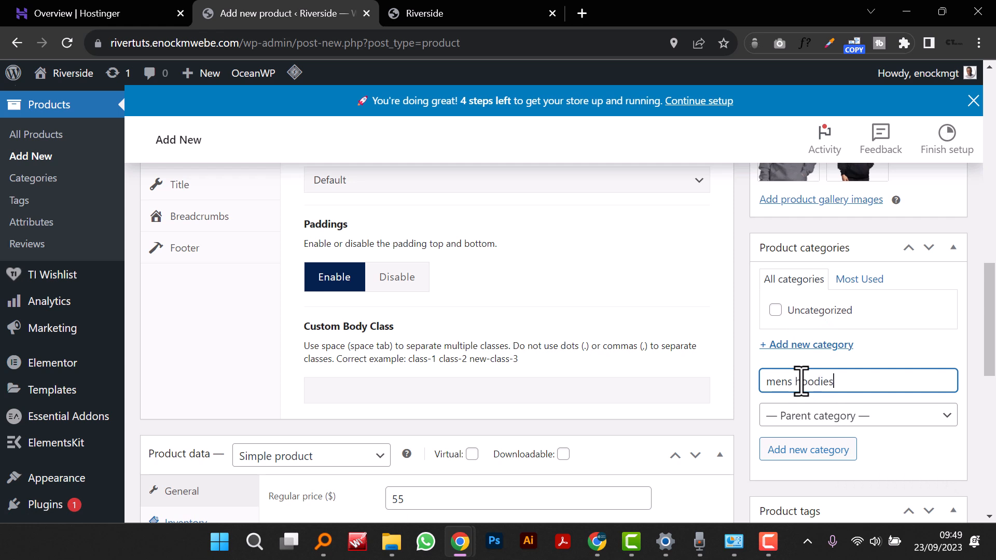
pyautogui.click(804, 450)
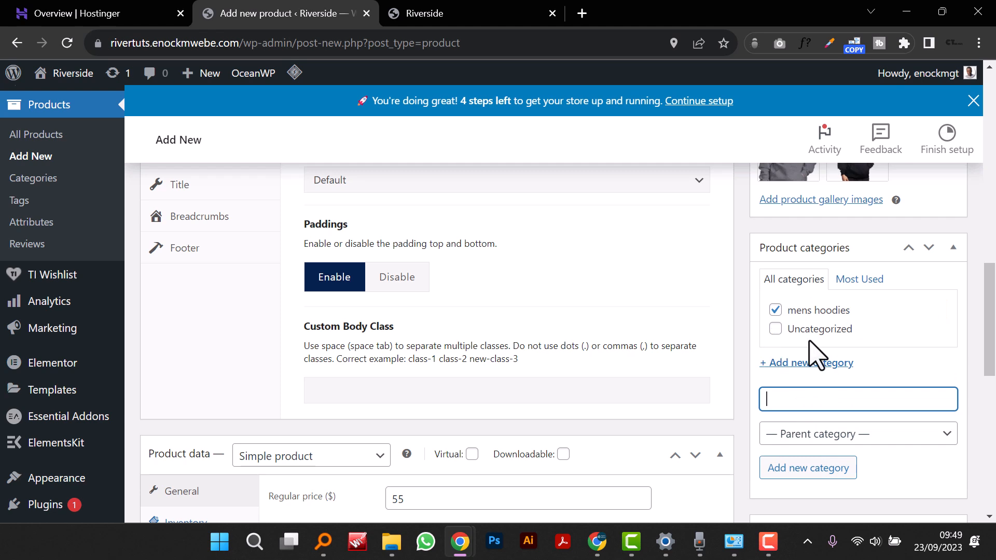
# Step: Check the rest of the product form and publish the Mens Hoodie product
pyautogui.scroll(-10, 804, 348)
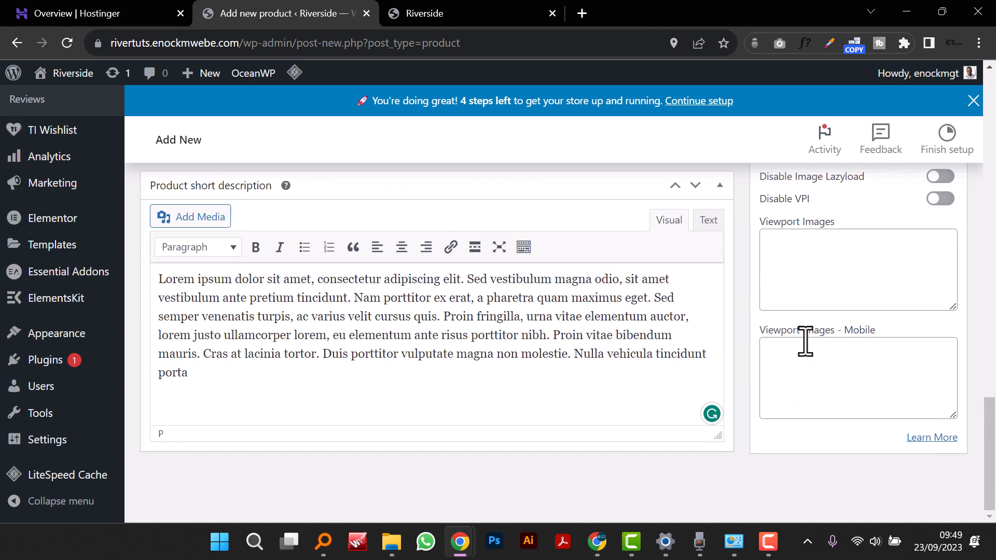
pyautogui.scroll(8, 804, 343)
pyautogui.scroll(10, 809, 352)
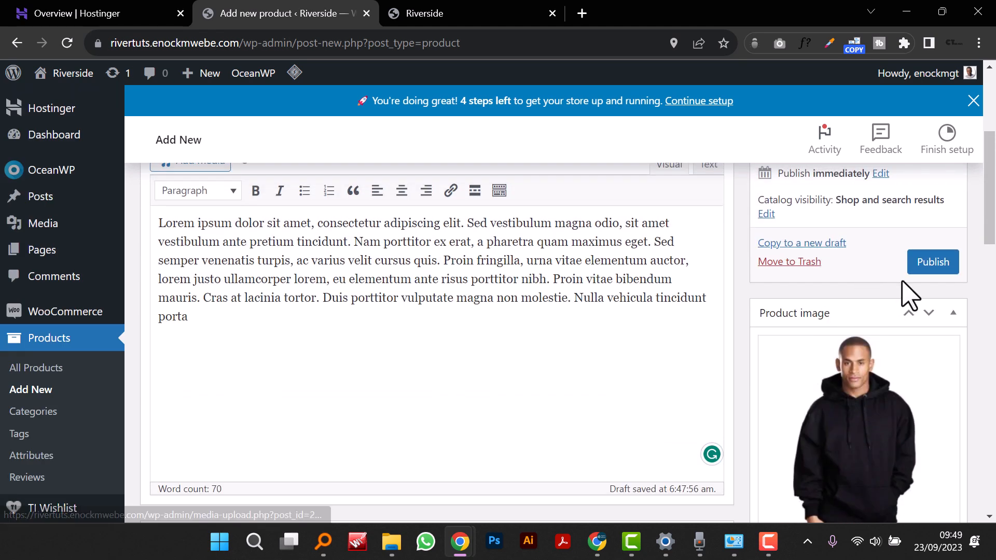
pyautogui.click(939, 266)
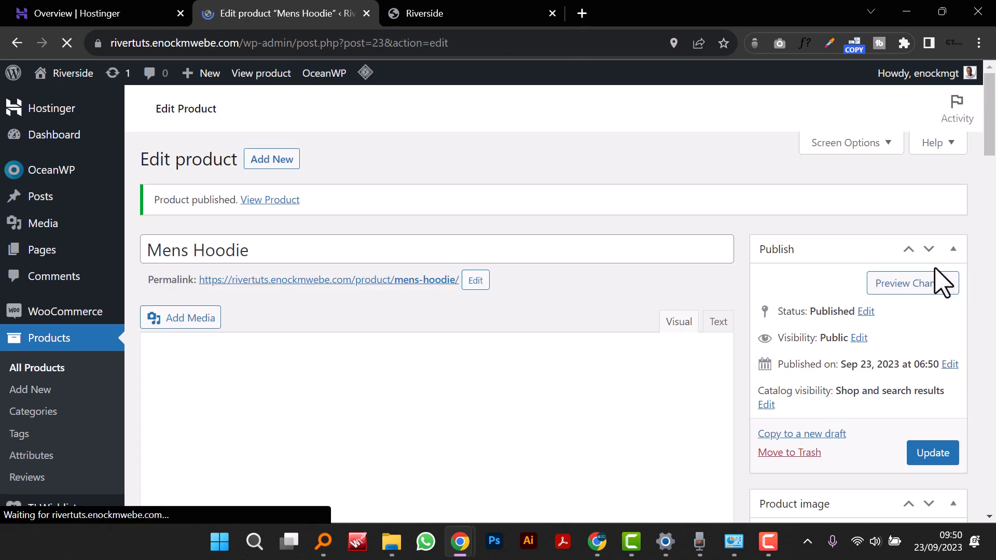
# Step: Open the published Mens Hoodie product page from its permalink in a separate browser tab
pyautogui.scroll(-5, 811, 356)
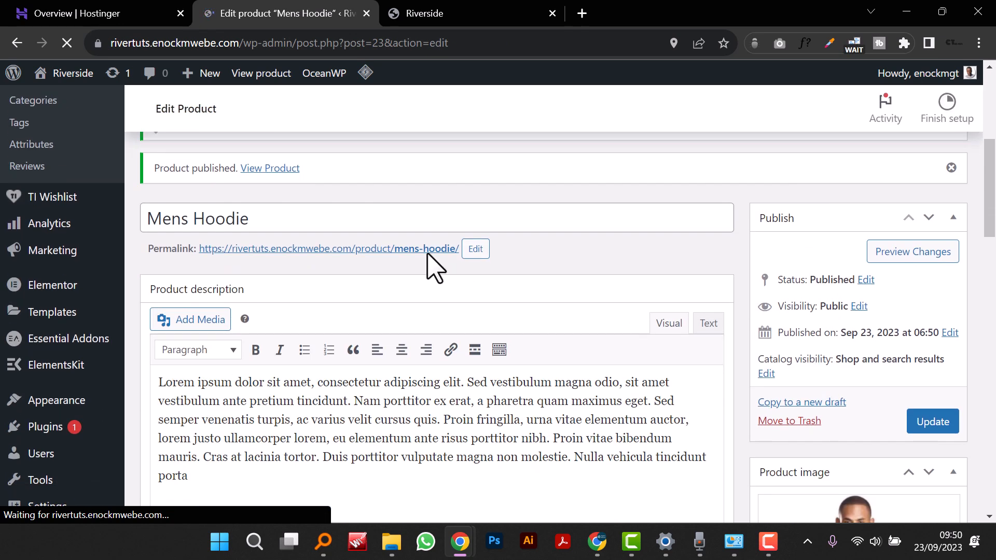
pyautogui.rightClick(415, 251)
pyautogui.click(420, 259)
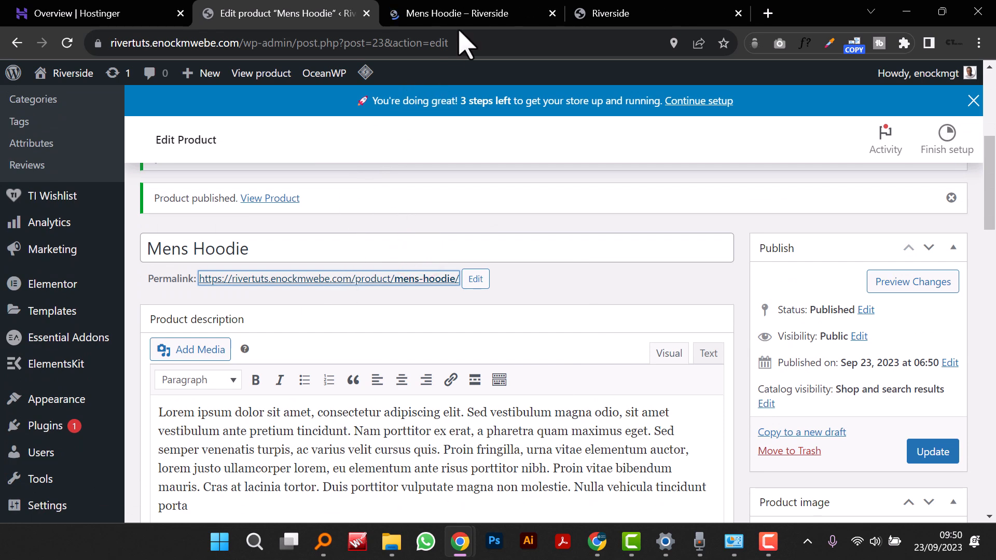
pyautogui.click(462, 12)
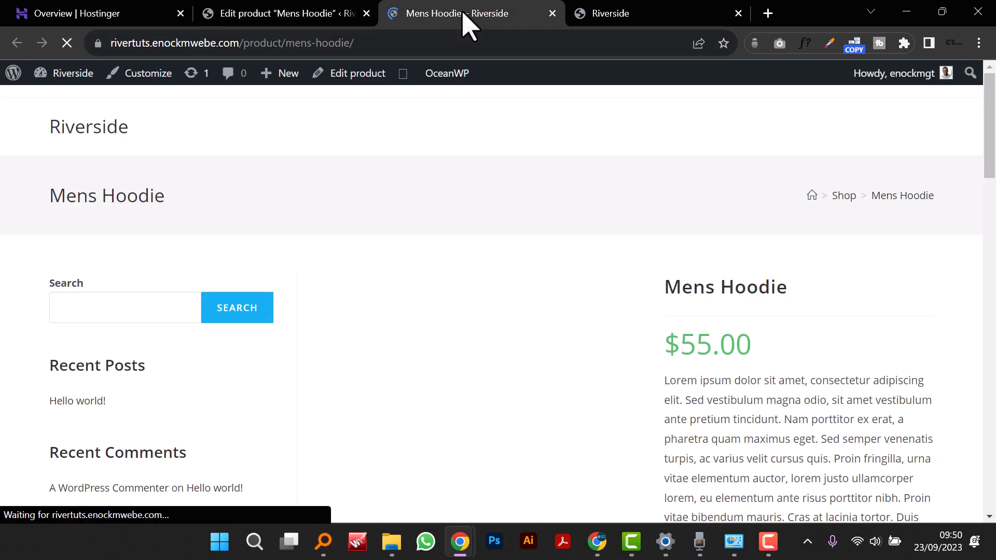
# Step: Examine the Mens Hoodie page's price, purchase options, description, additional information and reviews sections
pyautogui.scroll(-3, 627, 322)
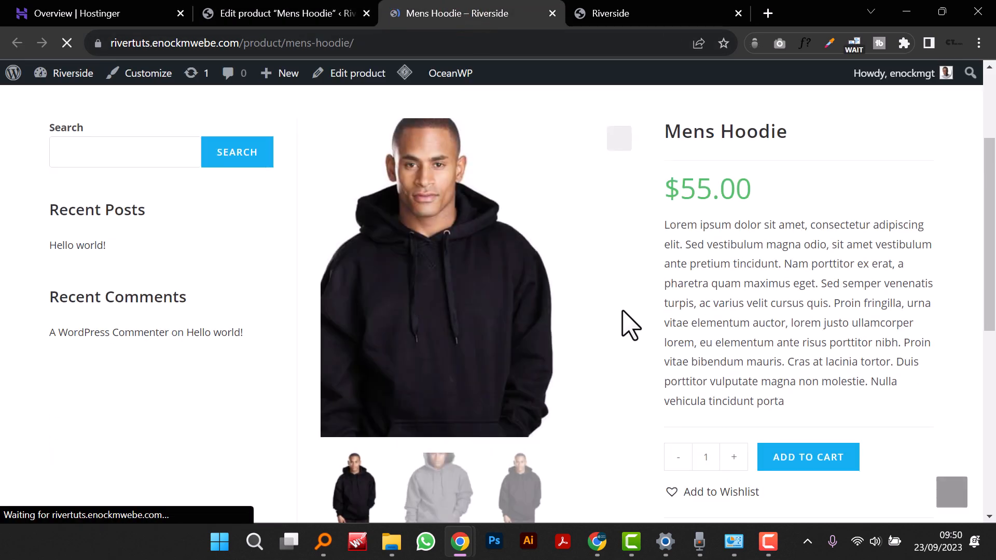
pyautogui.scroll(-5, 629, 322)
pyautogui.scroll(-3, 629, 325)
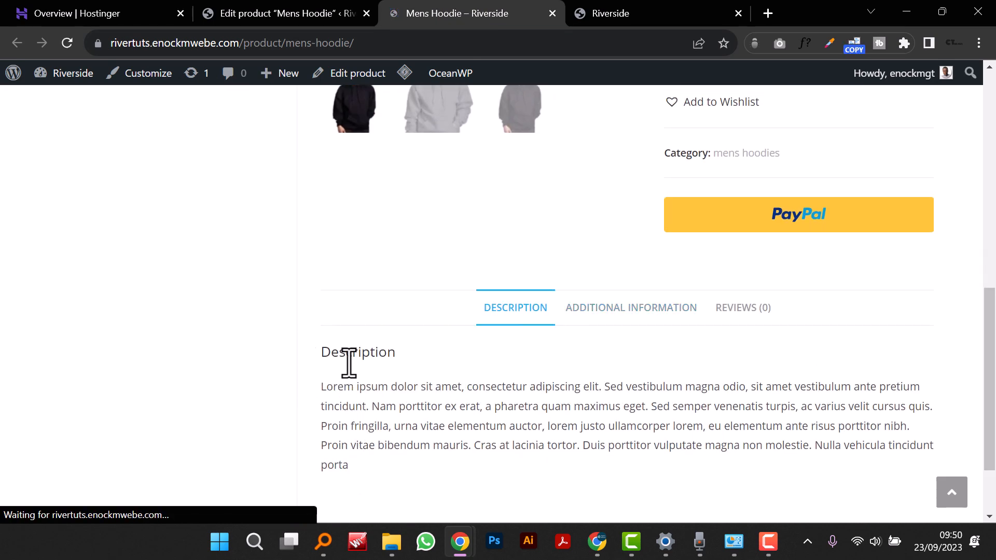
pyautogui.click(600, 307)
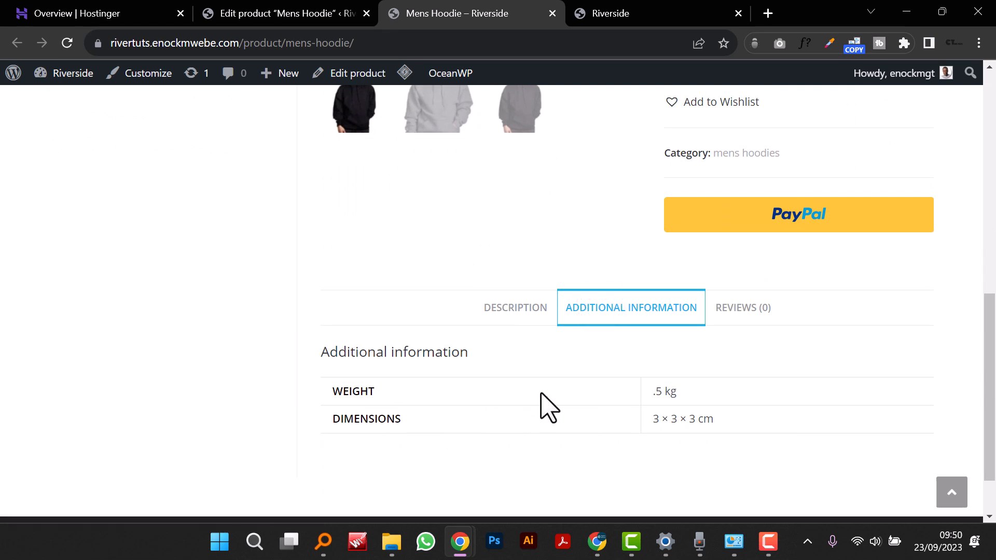
pyautogui.click(740, 307)
pyautogui.click(498, 300)
pyautogui.click(632, 303)
pyautogui.click(721, 319)
# Step: Look over the product page's image gallery, sidebar widgets and site header
pyautogui.scroll(6, 516, 328)
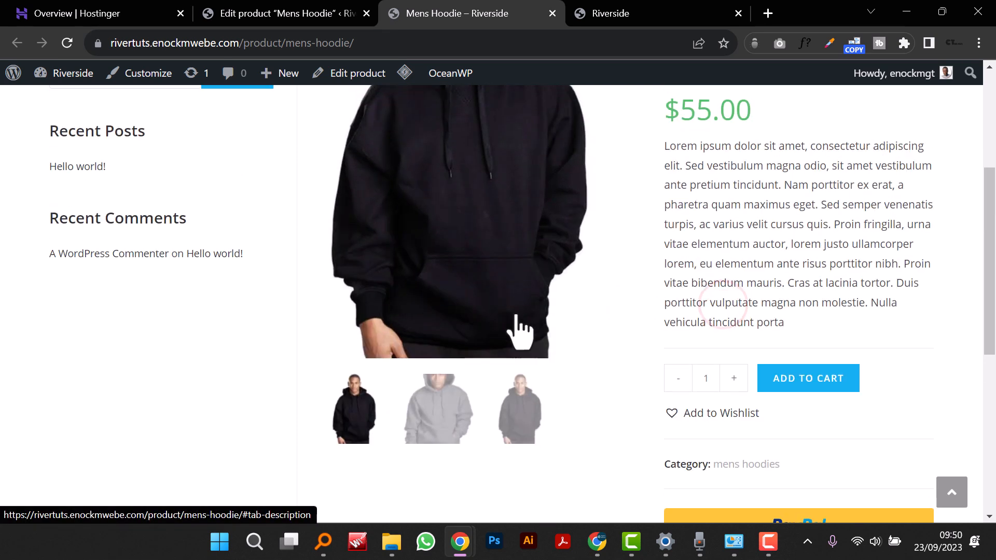
pyautogui.scroll(5, 505, 382)
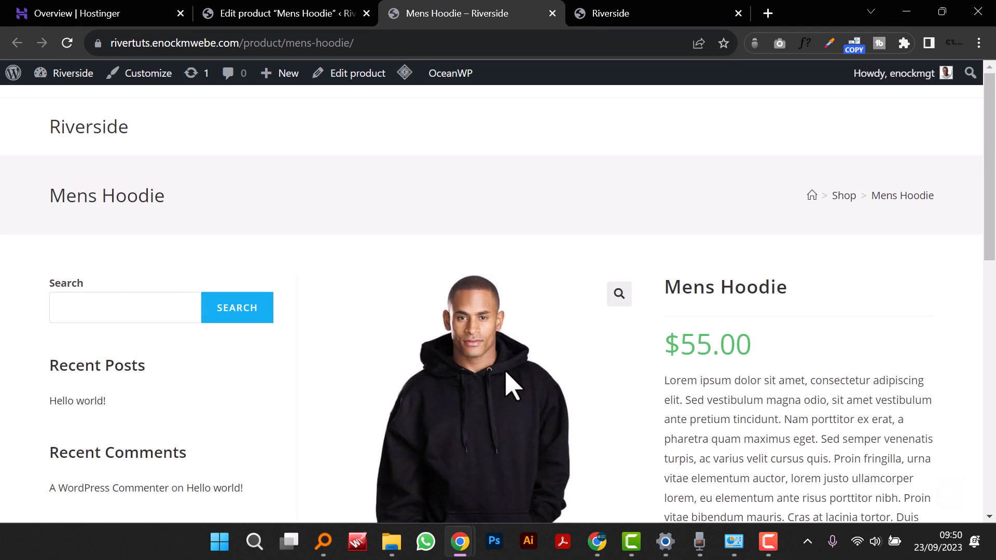
pyautogui.scroll(-5, 171, 384)
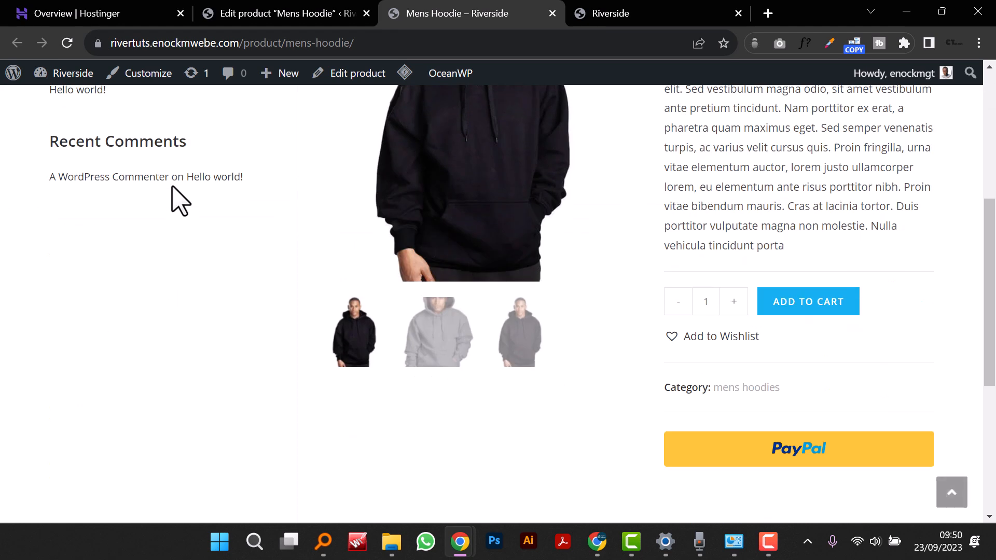
pyautogui.scroll(4, 149, 252)
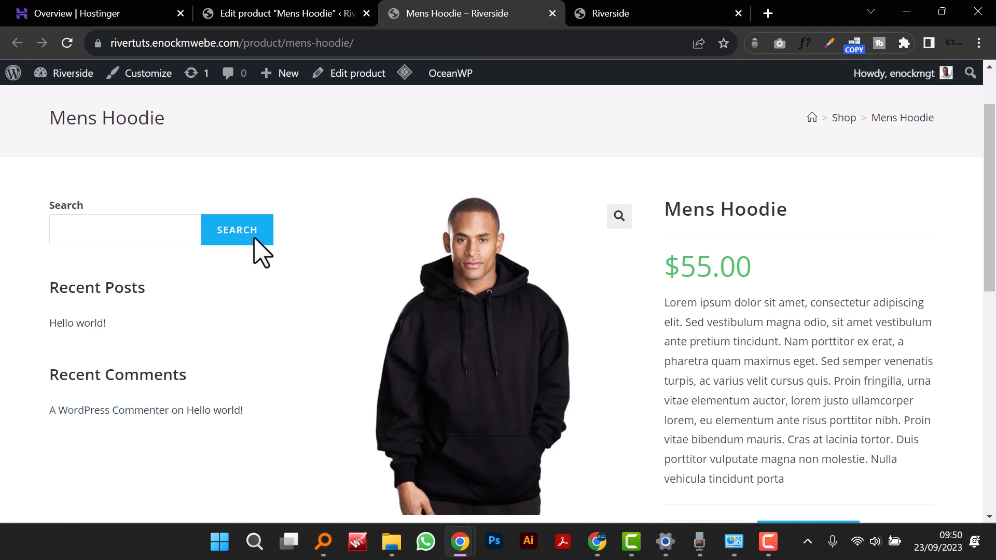
pyautogui.scroll(2, 260, 321)
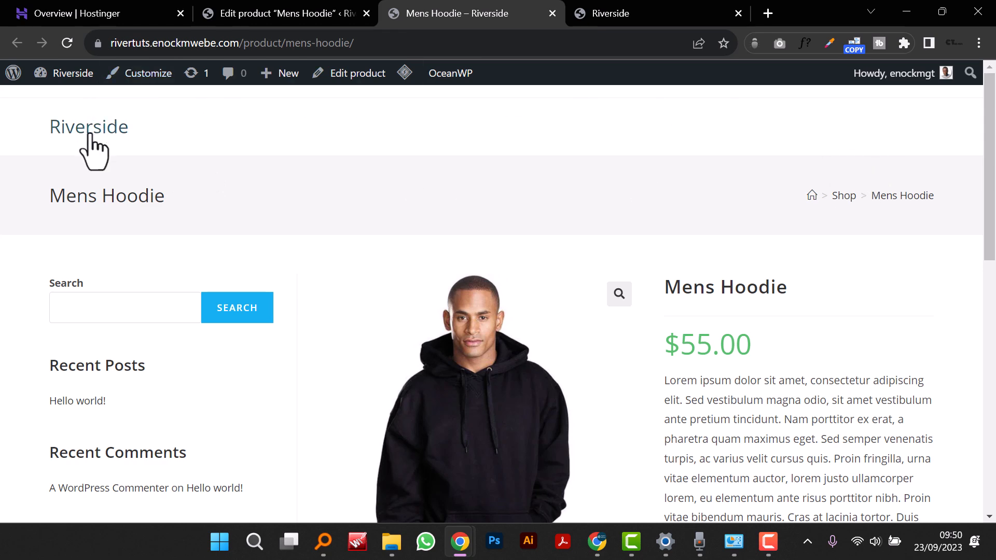
# Step: Compare the Mens Hoodie page with the finished Riverside demo homepage and close the product page
pyautogui.click(608, 22)
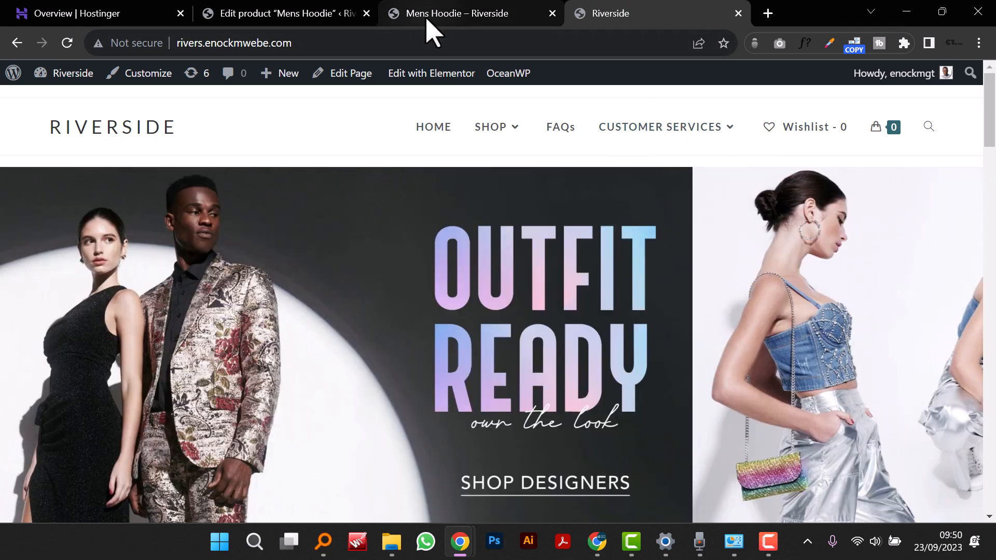
pyautogui.click(425, 17)
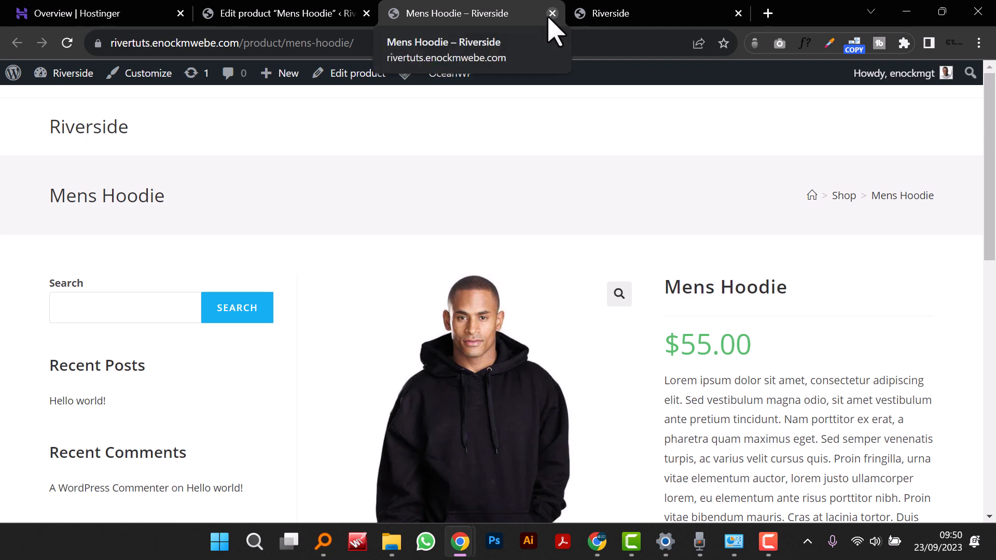
pyautogui.click(342, 15)
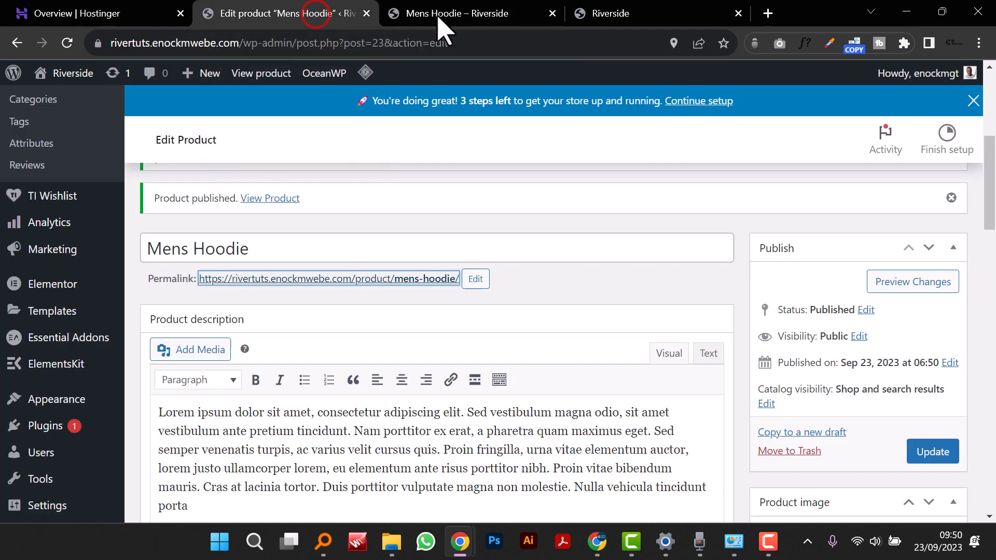
pyautogui.click(478, 19)
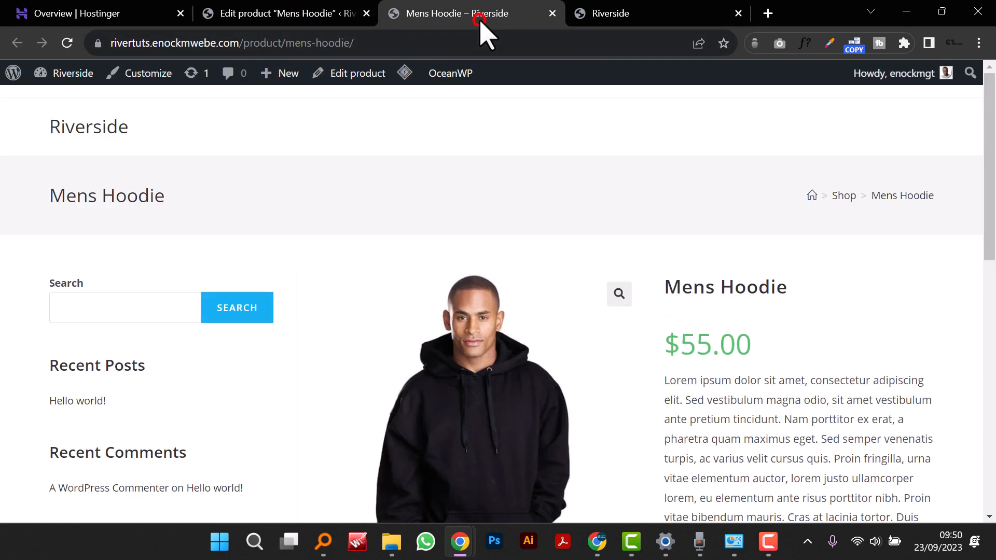
pyautogui.click(552, 13)
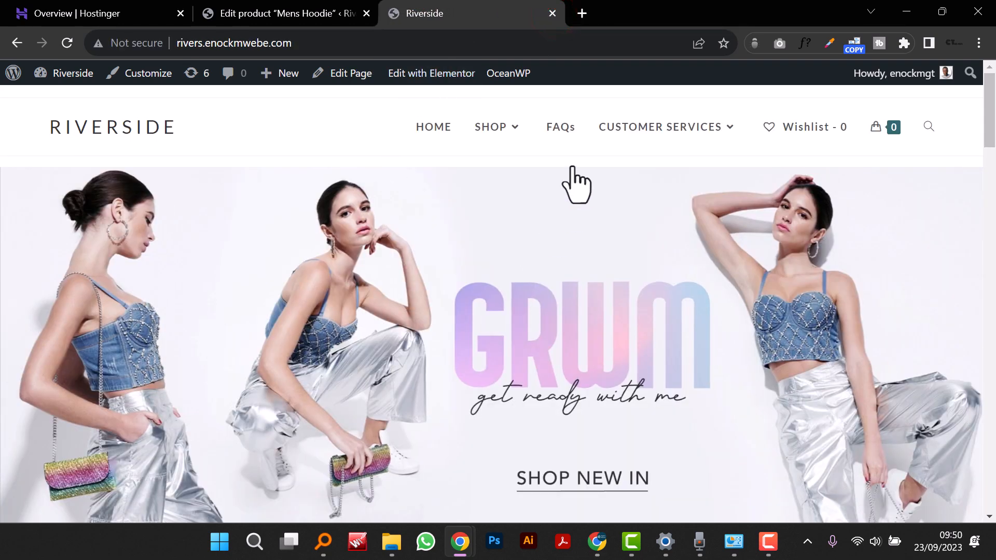
# Step: Open the demo store's Shop page and look through its product listing
pyautogui.click(476, 131)
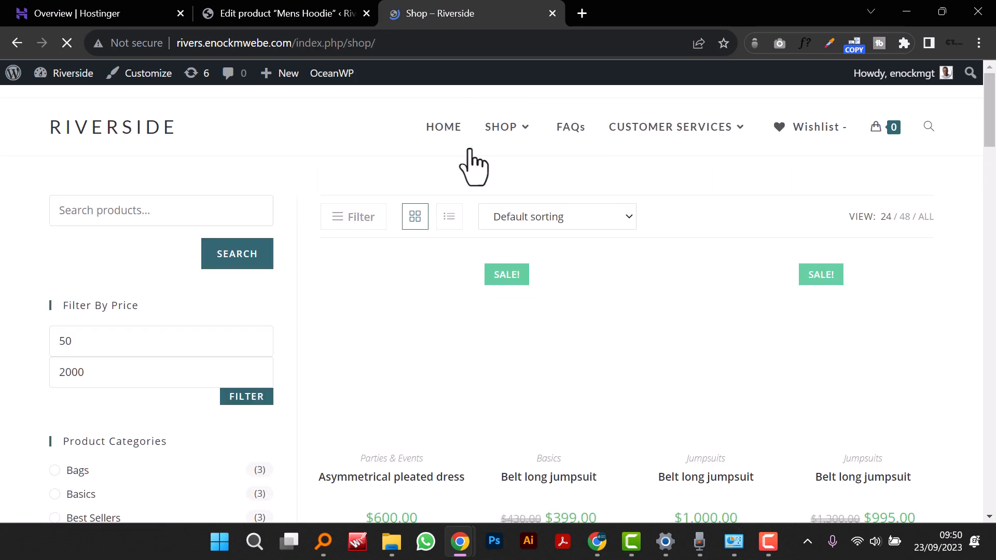
pyautogui.scroll(-20, 476, 335)
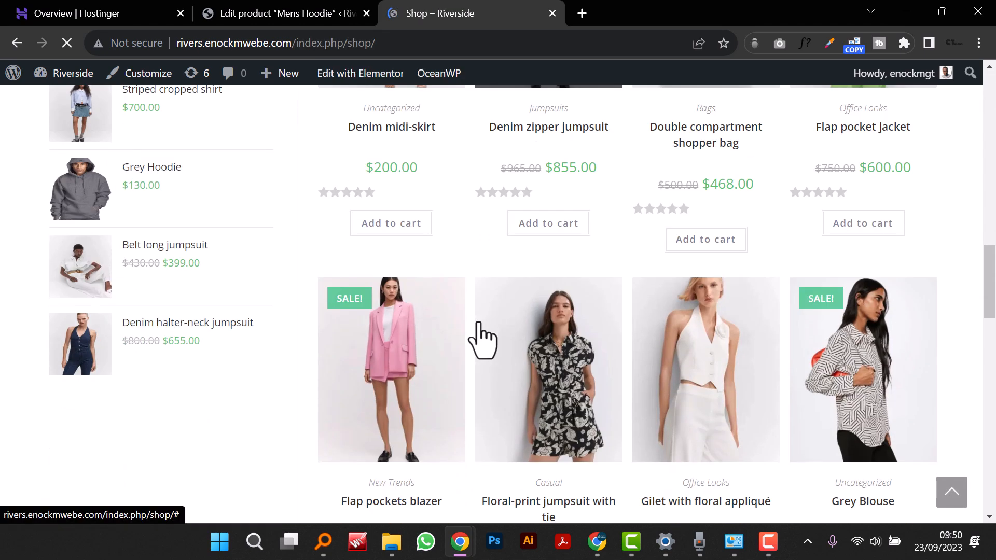
pyautogui.scroll(-5, 472, 322)
# Step: Return to the tutorial store's admin and open its list of all products
pyautogui.click(275, 14)
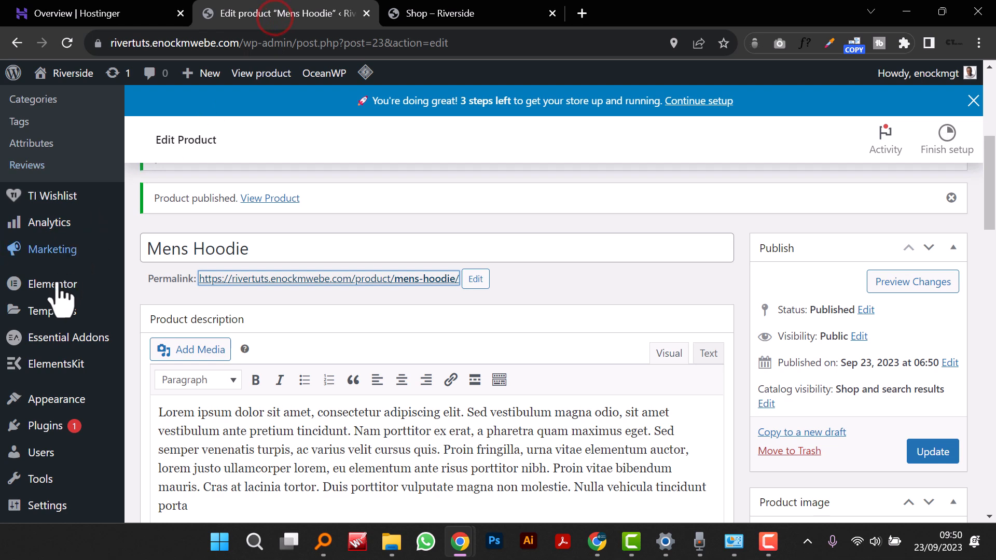
pyautogui.scroll(-6, 85, 383)
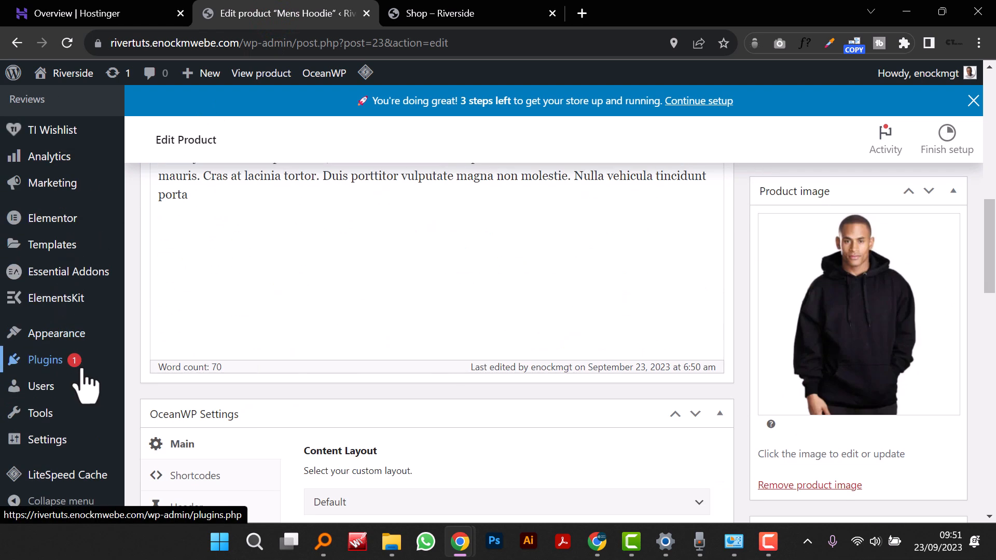
pyautogui.scroll(10, 85, 387)
pyautogui.click(77, 341)
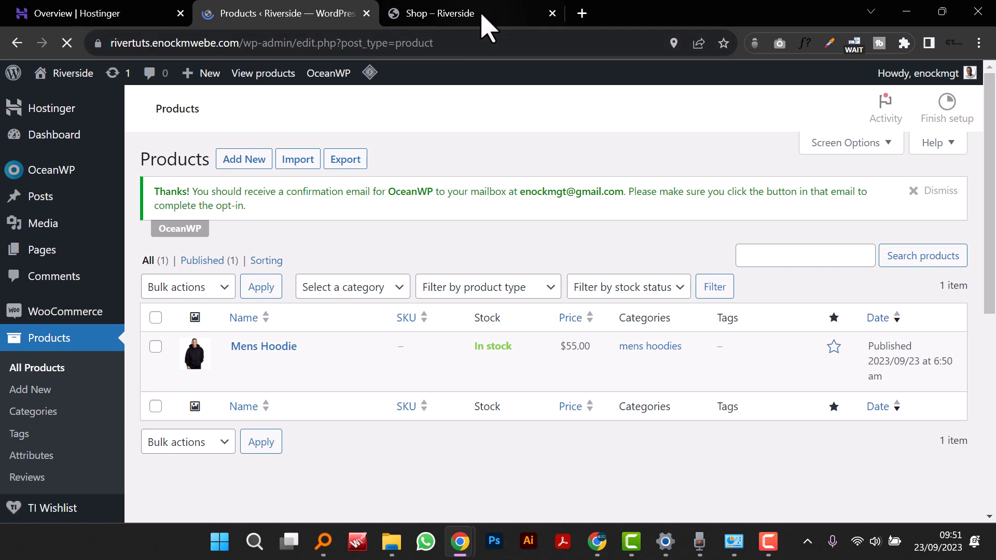
# Step: Examine the full range of products on the demo store's Shop page for comparison with the tutorial store
pyautogui.click(482, 17)
pyautogui.scroll(-5, 625, 340)
pyautogui.scroll(-8, 624, 339)
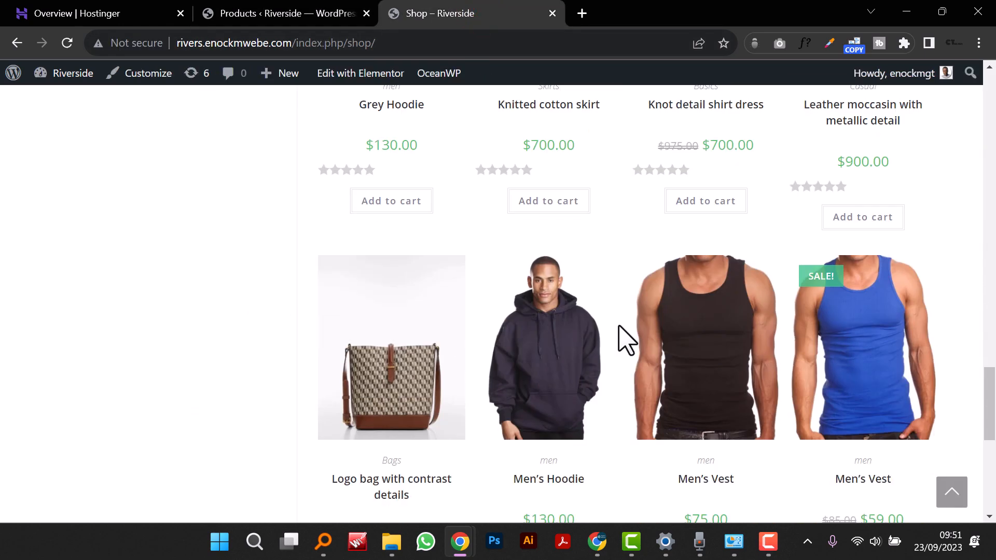
pyautogui.scroll(11, 625, 339)
pyautogui.scroll(10, 625, 339)
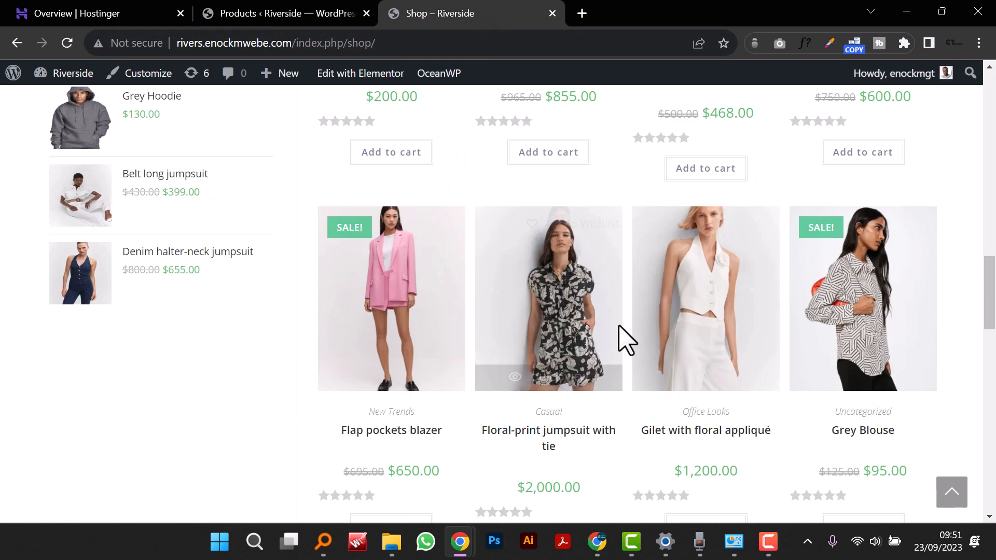
pyautogui.scroll(3, 625, 339)
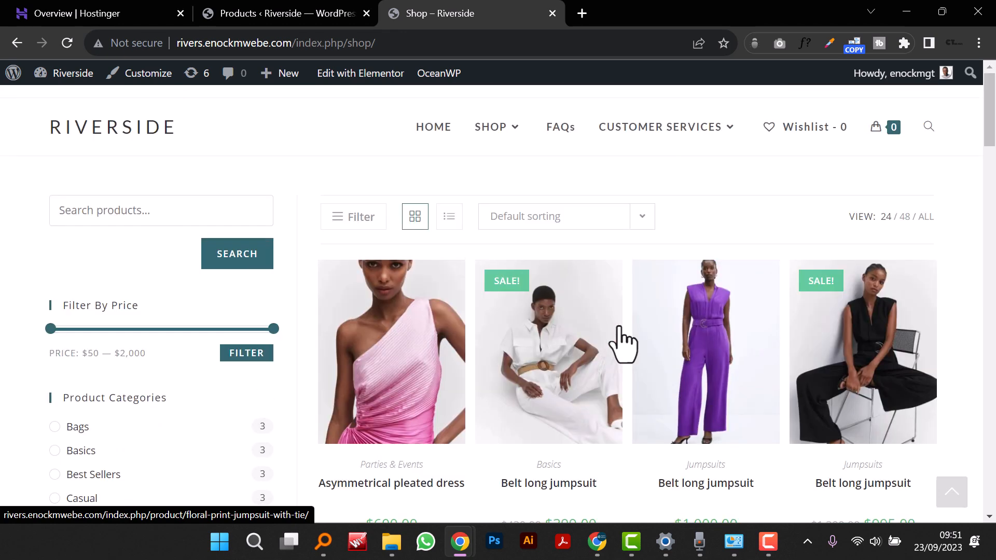
# Step: Go to the demo store's WordPress dashboard and open its product list
pyautogui.moveTo(71, 83)
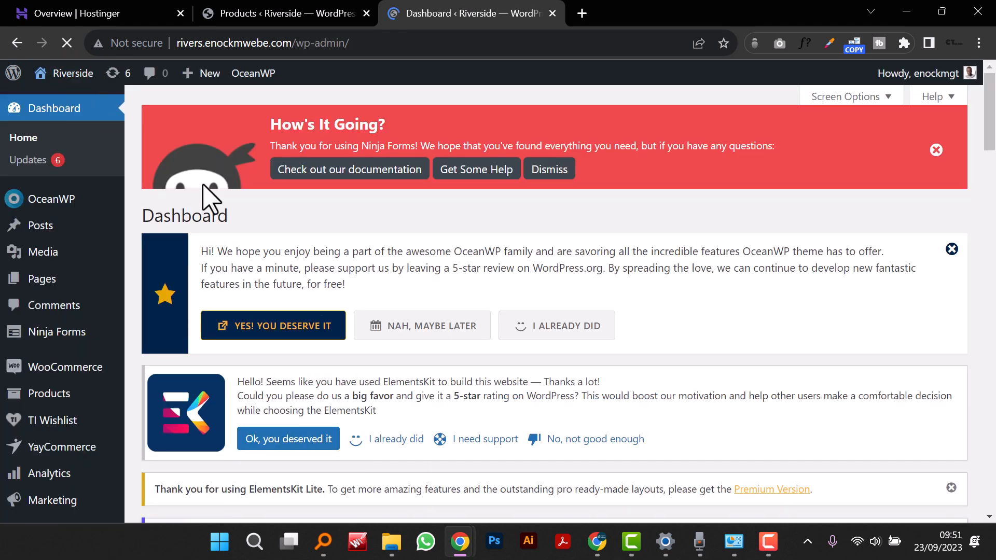
pyautogui.scroll(-2, 342, 272)
pyautogui.scroll(-8, 311, 269)
pyautogui.moveTo(73, 243)
pyautogui.scroll(5, 72, 243)
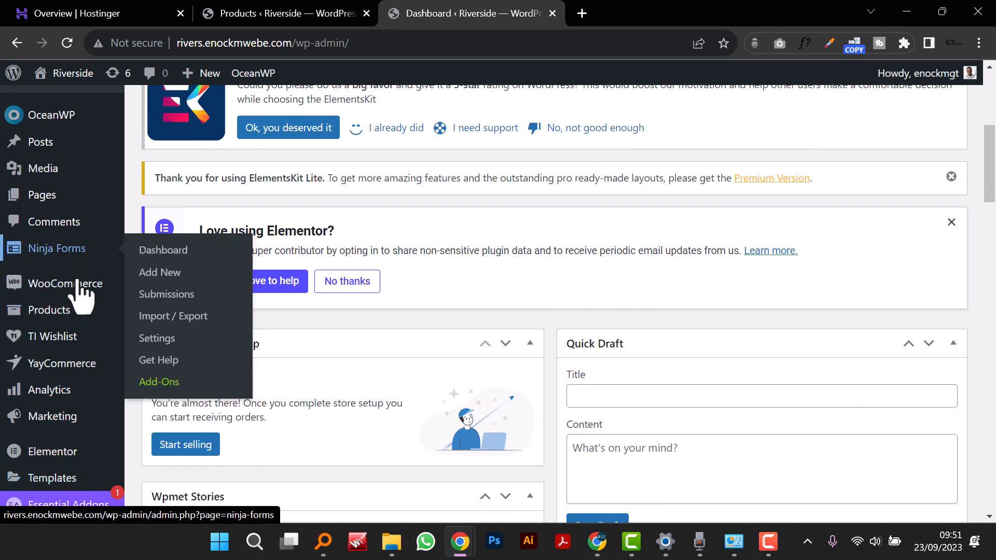
pyautogui.click(76, 315)
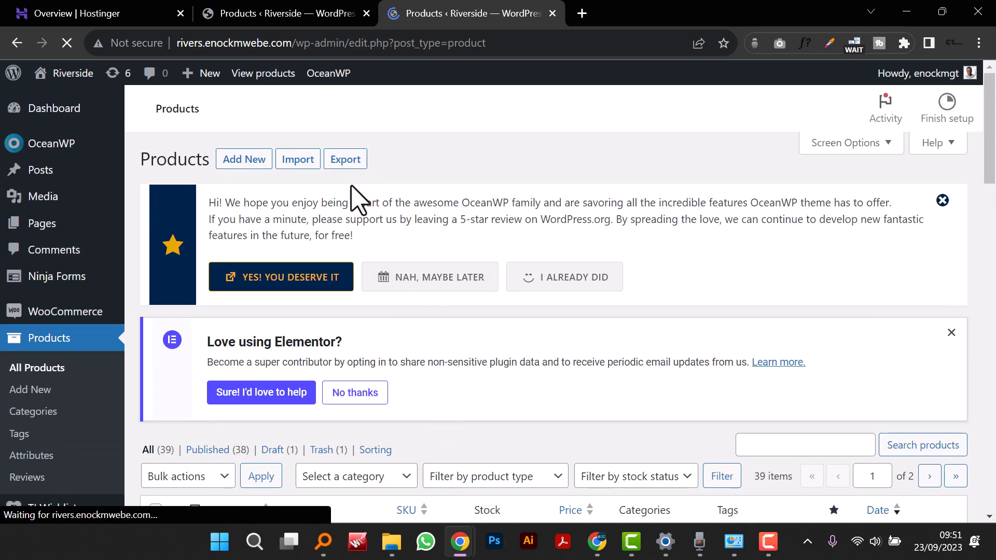
# Step: Generate a CSV export of the demo store's products with all columns, product types and categories, including all custom meta
pyautogui.click(348, 156)
pyautogui.scroll(-9, 444, 299)
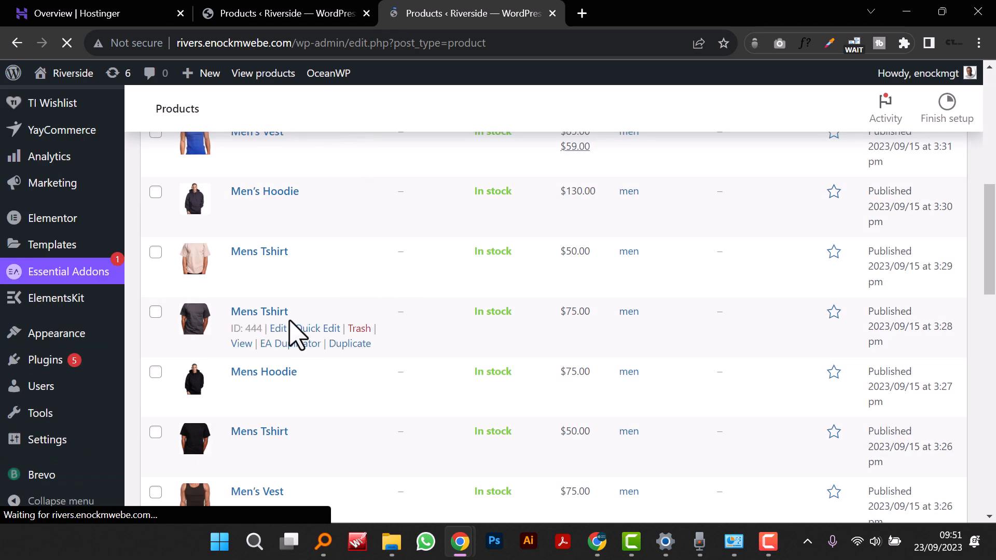
pyautogui.scroll(-15, 306, 332)
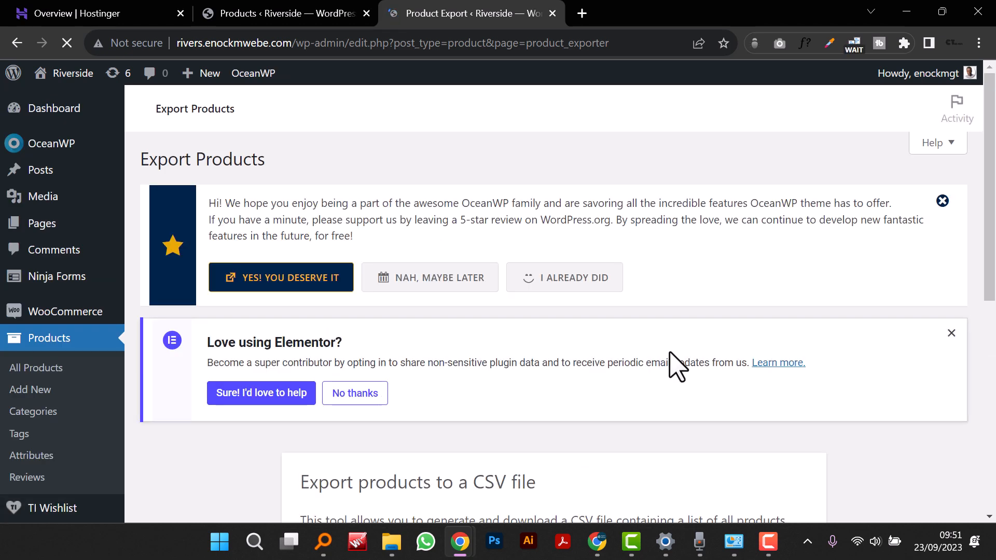
pyautogui.scroll(-4, 583, 355)
pyautogui.scroll(-4, 583, 357)
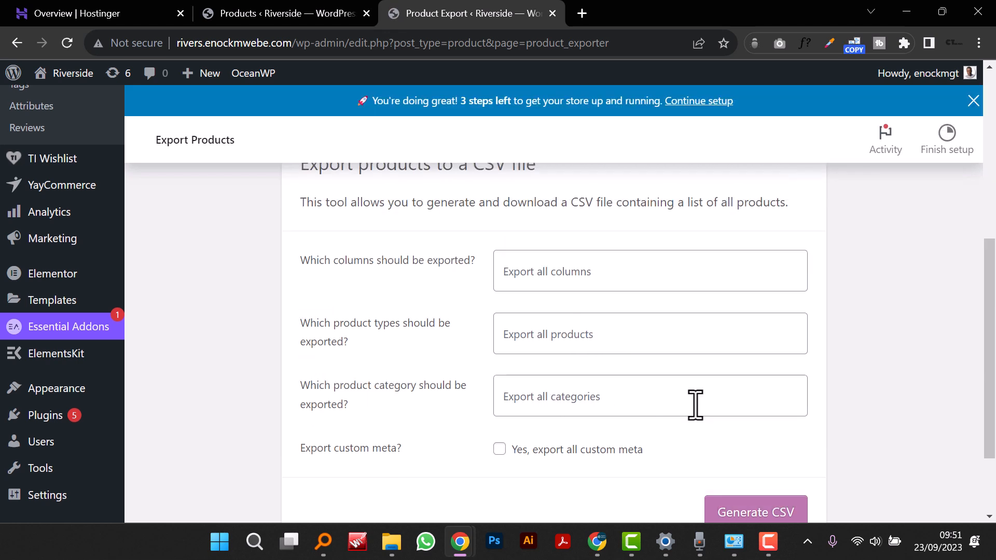
pyautogui.scroll(-2, 700, 449)
pyautogui.click(499, 341)
pyautogui.click(736, 410)
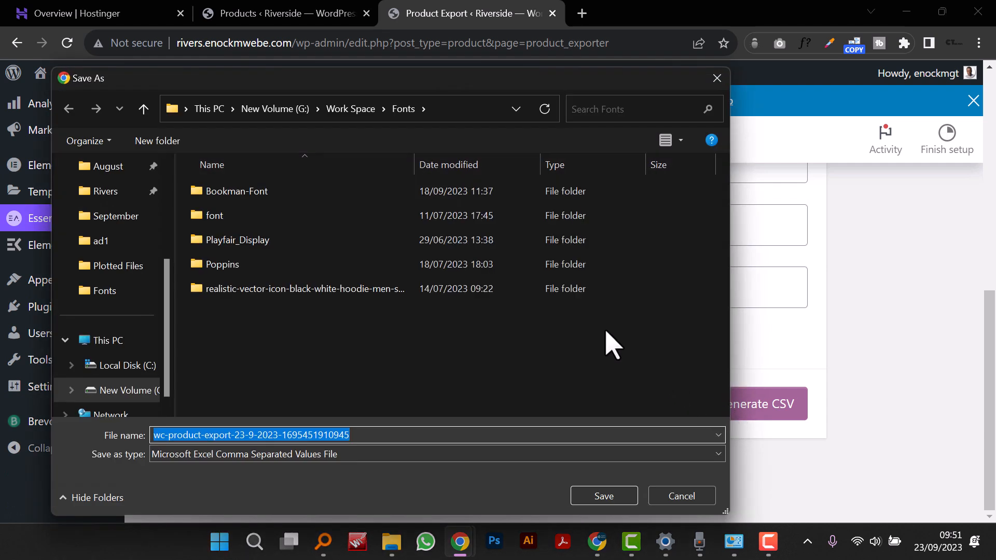
# Step: Save the exported CSV in a new folder named CSV PRODUCTS inside the Rivers folder
pyautogui.moveTo(372, 83); pyautogui.dragTo(508, 83)
pyautogui.click(256, 200)
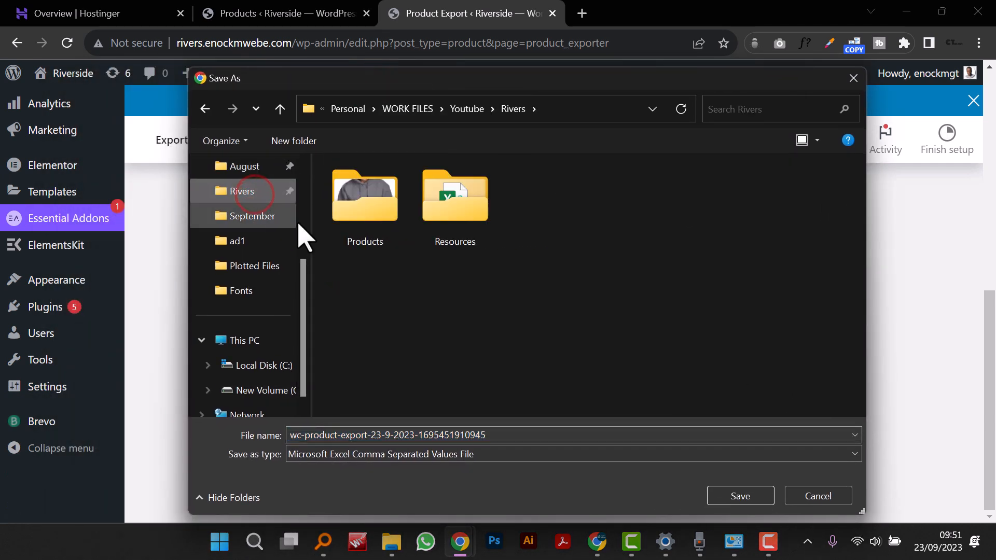
pyautogui.click(289, 147)
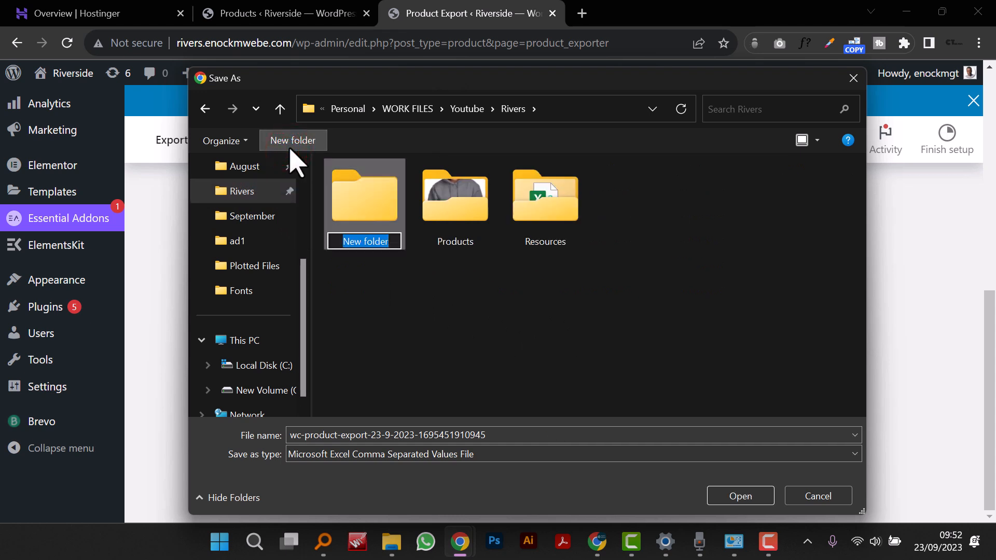
pyautogui.write('C')
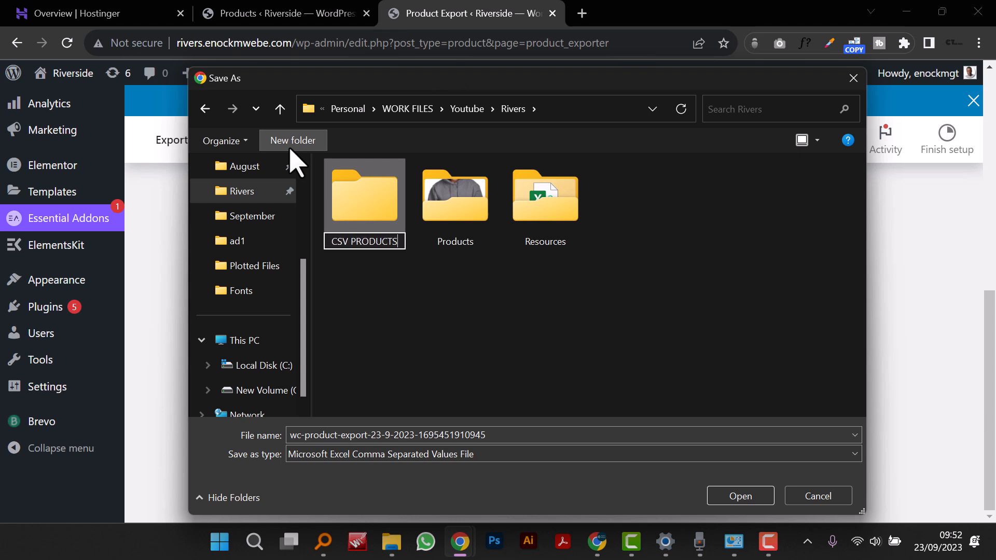
pyautogui.write('SV PRODUCTS')
pyautogui.press('Return')
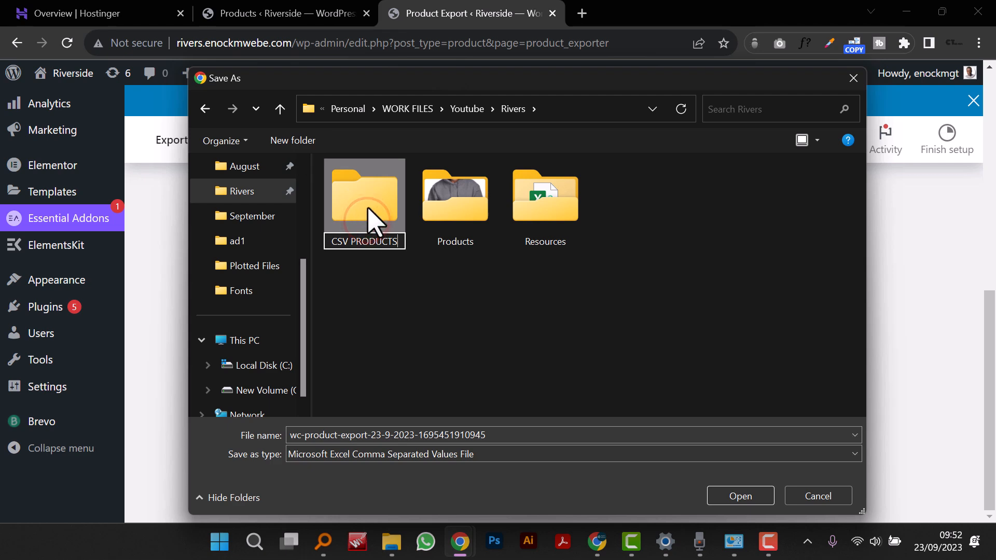
pyautogui.doubleClick(369, 222)
pyautogui.click(745, 496)
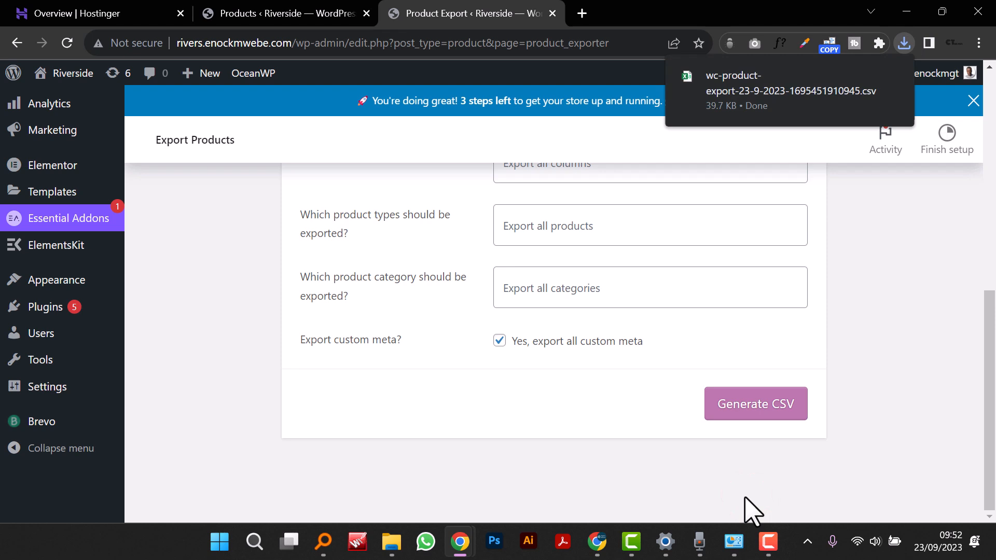
# Step: Switch back to the tutorial store's product list and open the CSV product importer
pyautogui.click(266, 14)
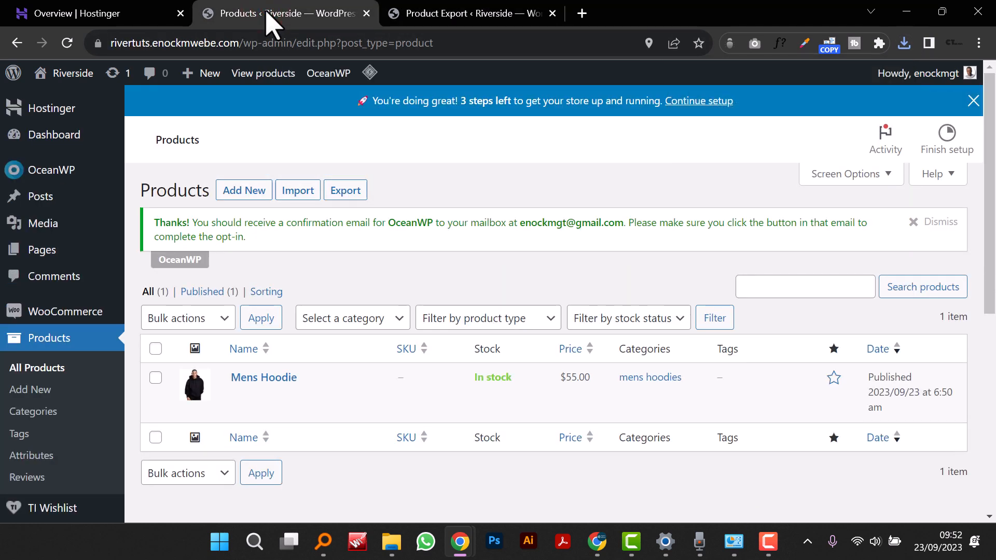
pyautogui.moveTo(89, 311)
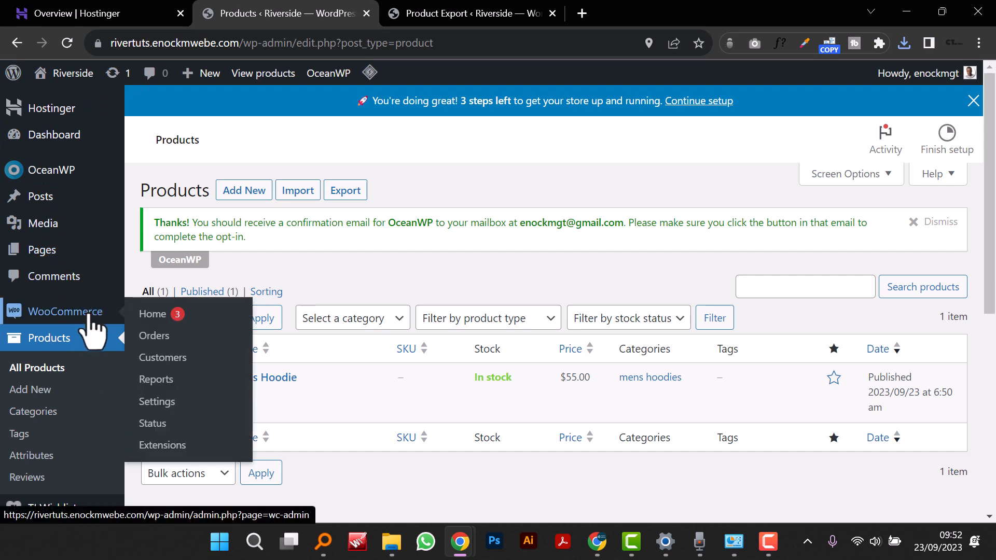
pyautogui.click(76, 337)
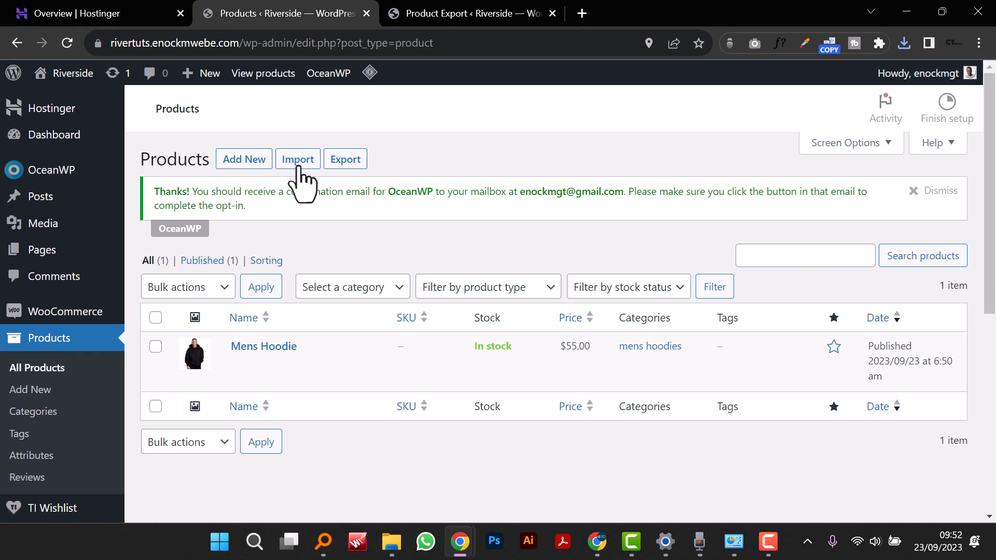
pyautogui.click(307, 158)
pyautogui.click(304, 191)
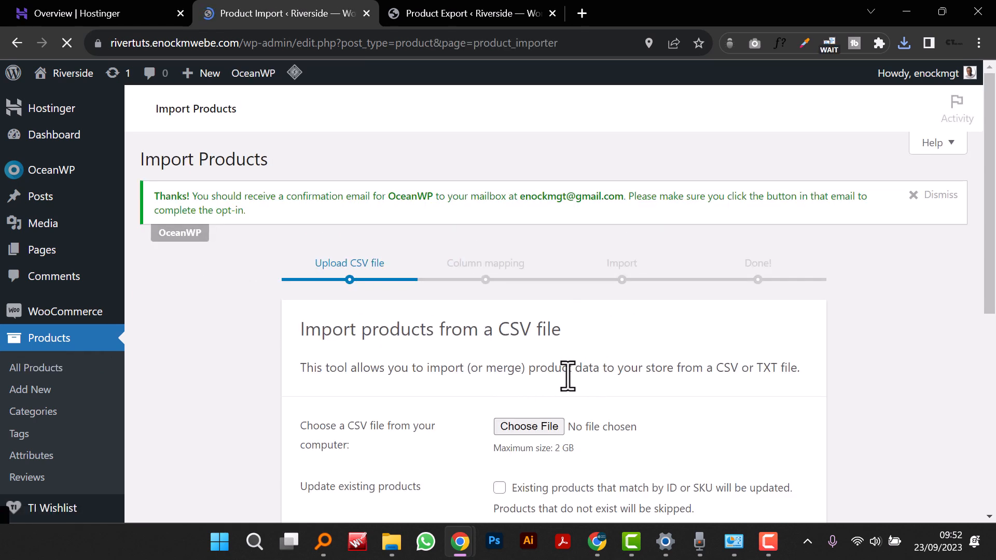
# Step: Upload wc-product-export-23-9-2023-1695451910945.csv from the CSV PRODUCTS folder and continue to column mapping
pyautogui.click(528, 426)
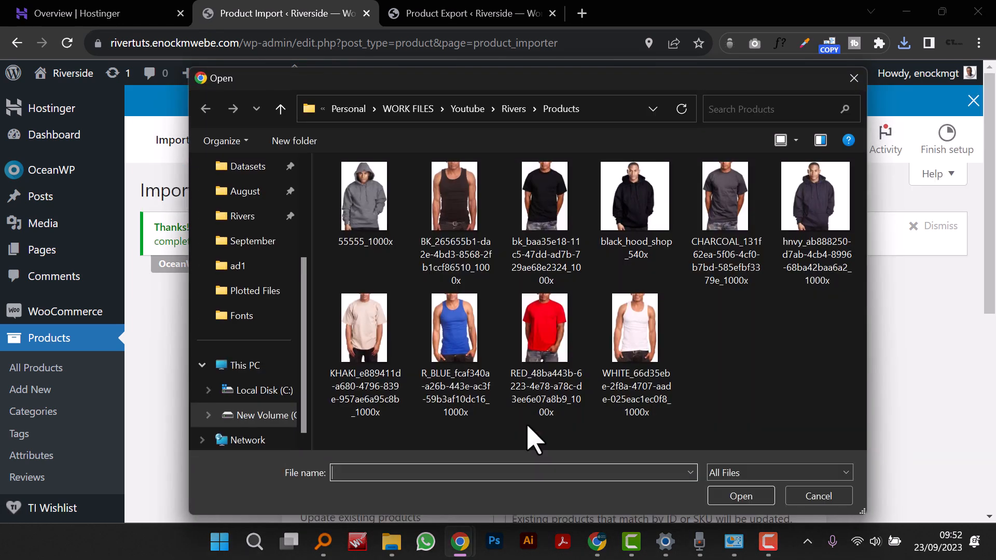
pyautogui.click(512, 109)
pyautogui.doubleClick(389, 220)
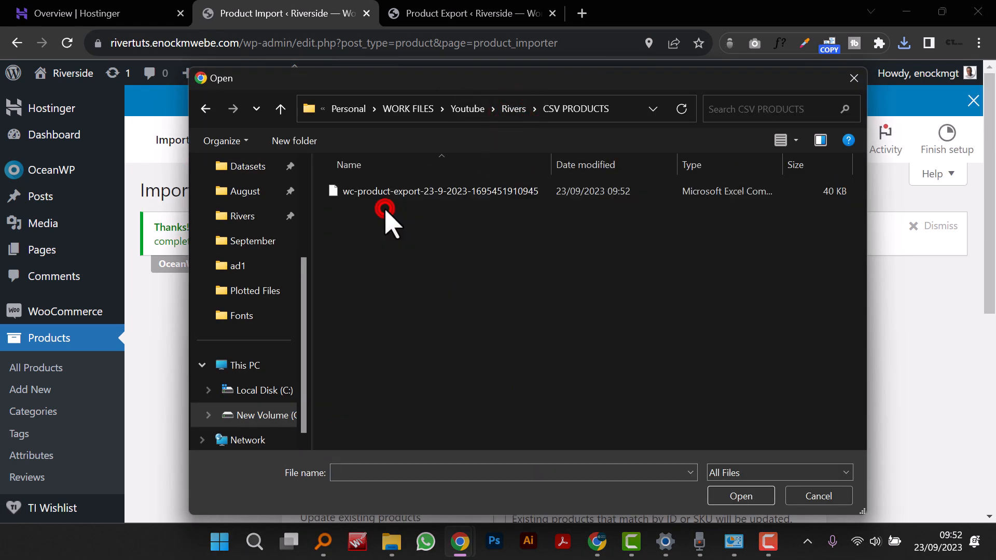
pyautogui.click(404, 192)
pyautogui.doubleClick(404, 192)
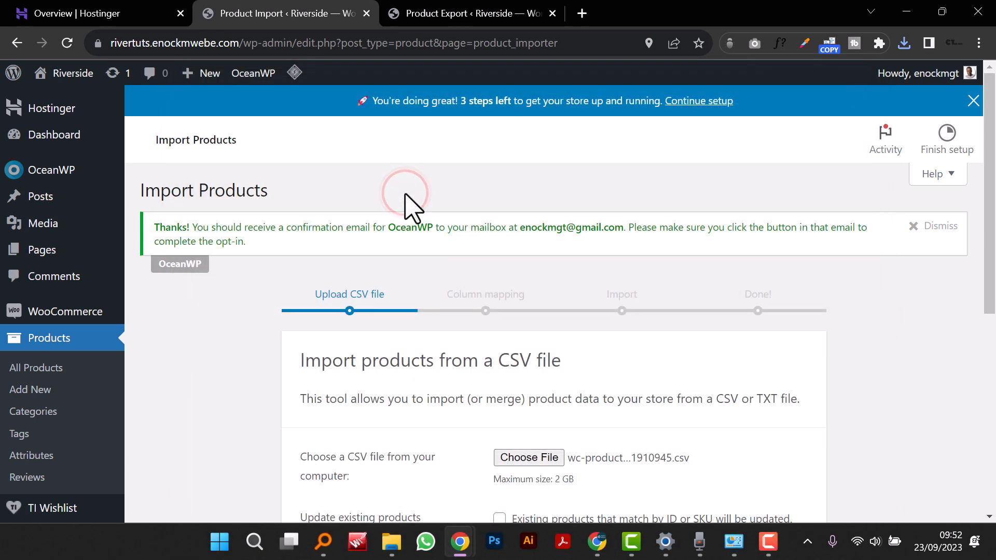
pyautogui.scroll(-5, 640, 374)
pyautogui.click(754, 368)
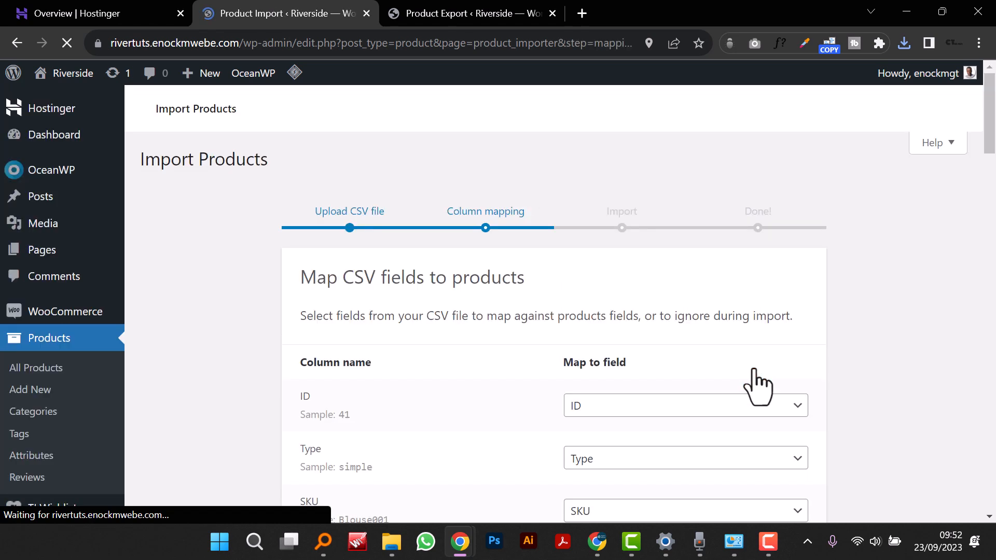
# Step: Review the automatic CSV column mapping and run the product importer with it
pyautogui.scroll(-15, 721, 373)
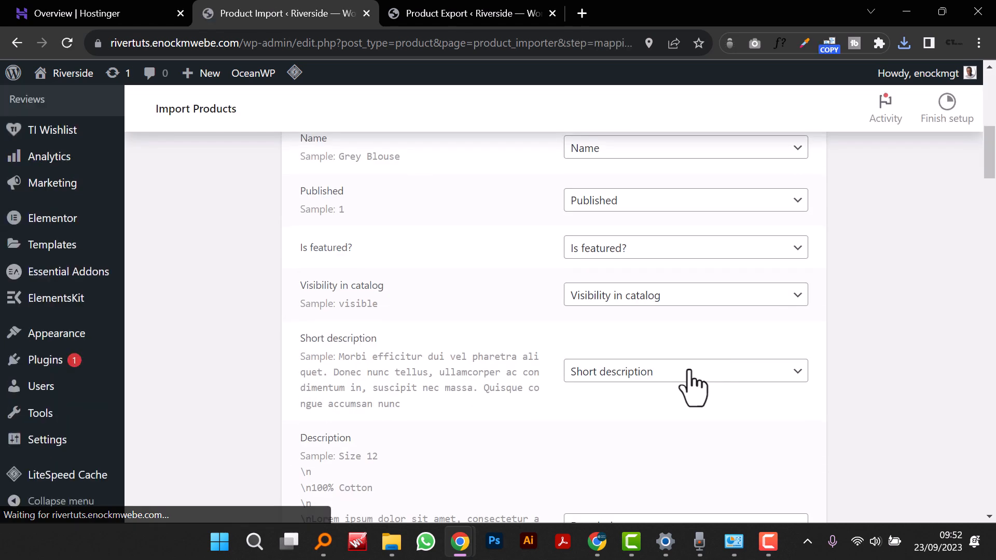
pyautogui.scroll(-20, 687, 392)
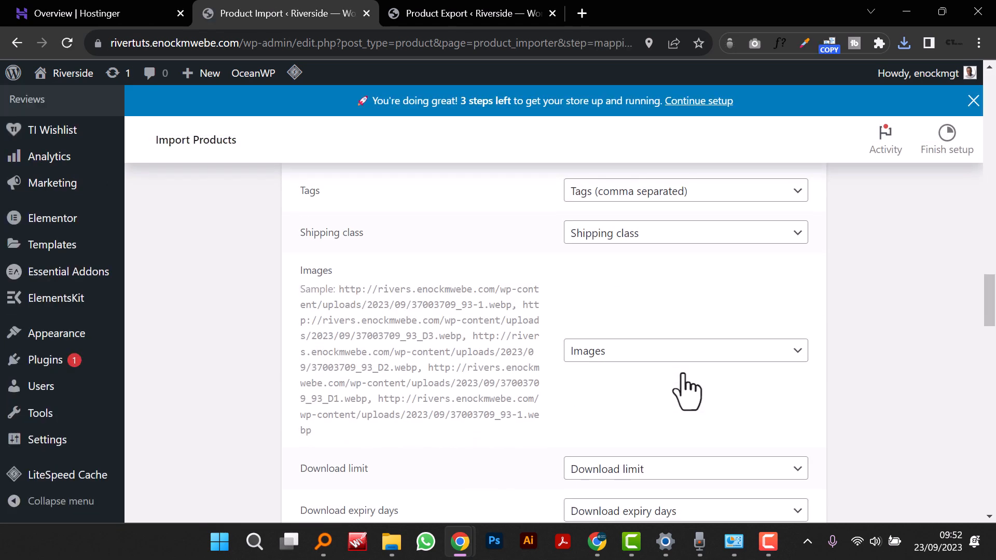
pyautogui.scroll(-15, 687, 391)
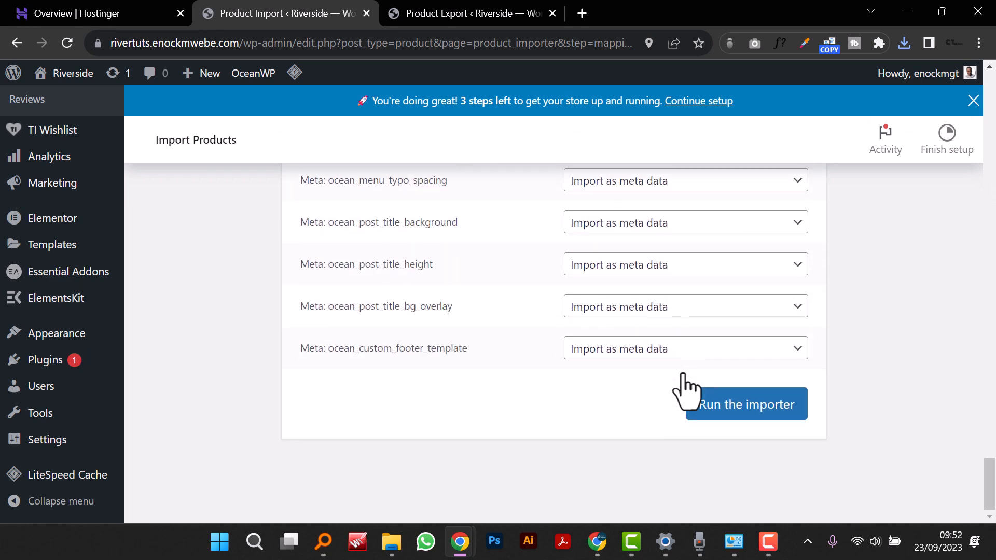
pyautogui.click(712, 404)
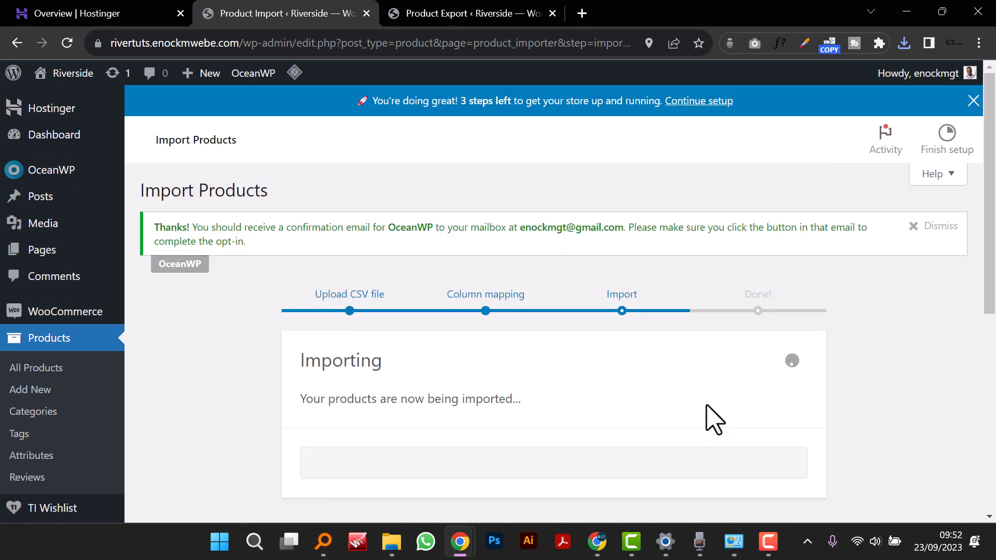
# Step: Check the import result, then open the store's product list and look through the imported products
pyautogui.scroll(-3, 713, 420)
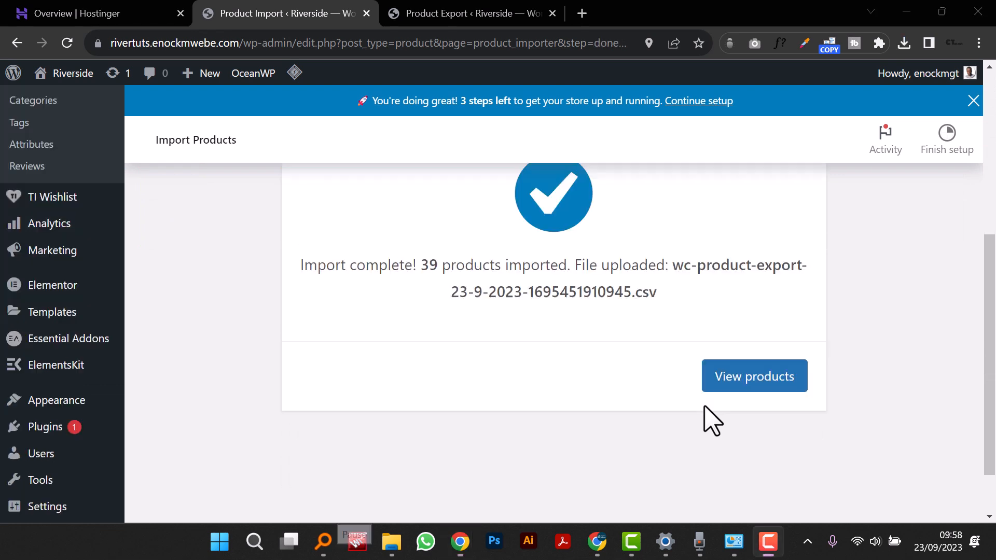
pyautogui.scroll(3, 734, 367)
pyautogui.scroll(-3, 734, 366)
pyautogui.click(756, 376)
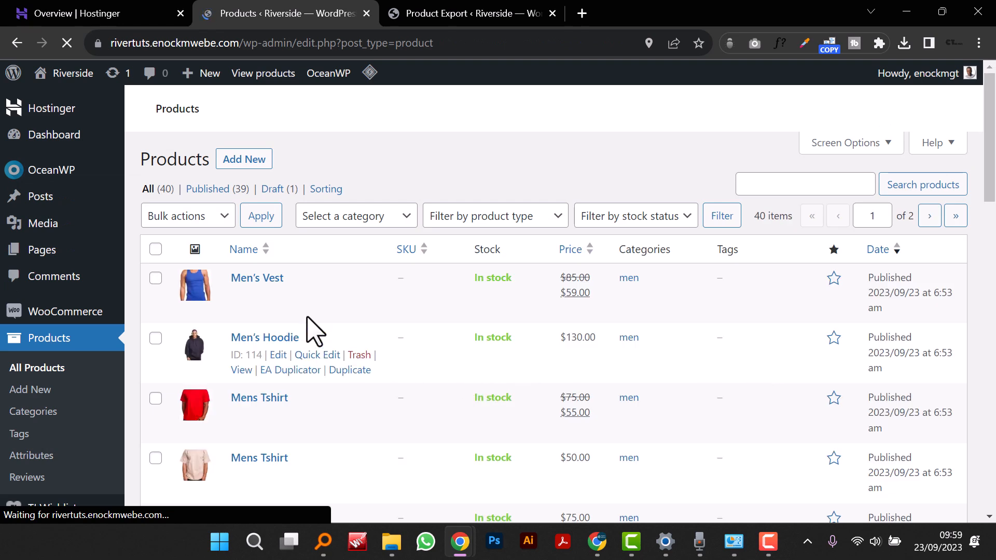
pyautogui.scroll(-5, 500, 362)
pyautogui.scroll(-6, 527, 295)
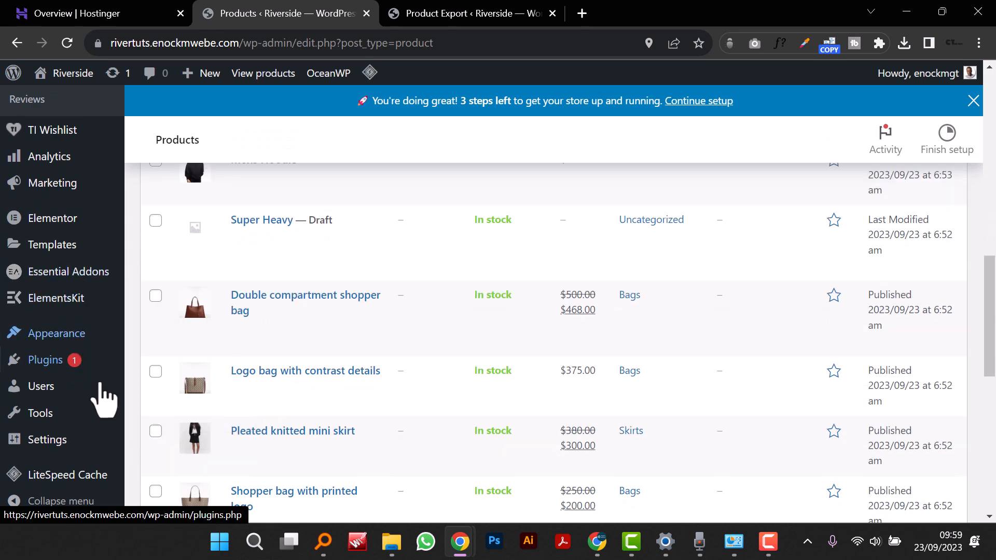
# Step: Open the store's product categories and look through the category list that came with the imported products
pyautogui.scroll(3, 70, 394)
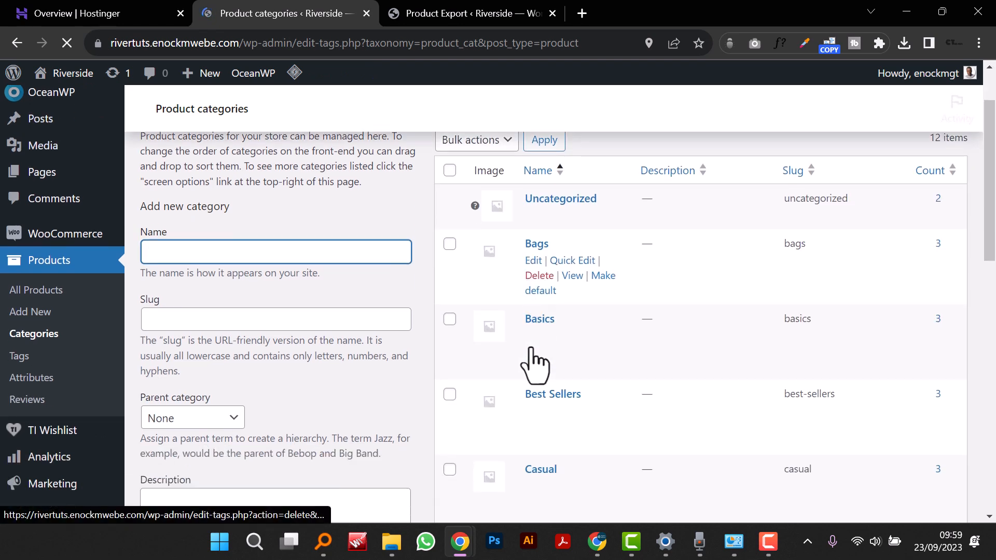
pyautogui.scroll(-5, 533, 357)
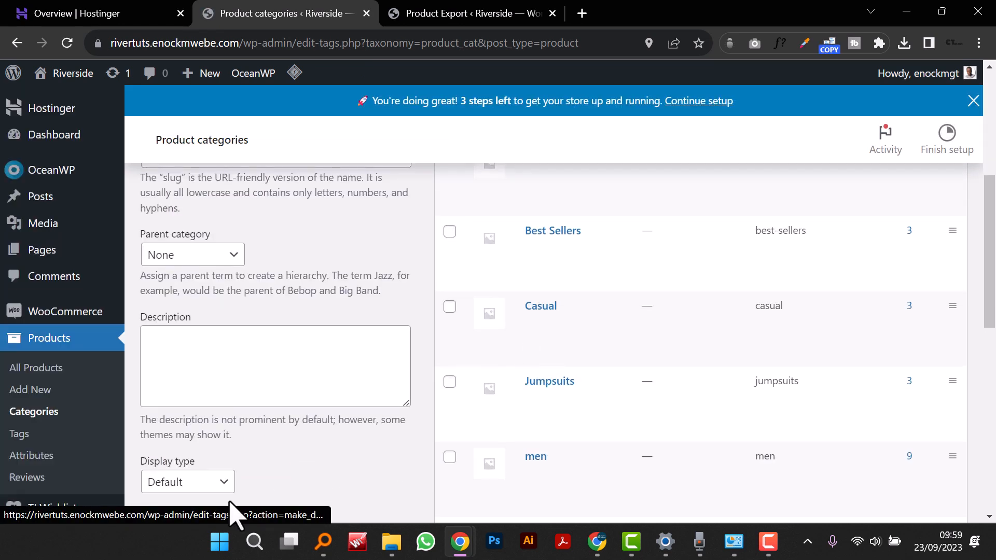
pyautogui.scroll(1, 250, 511)
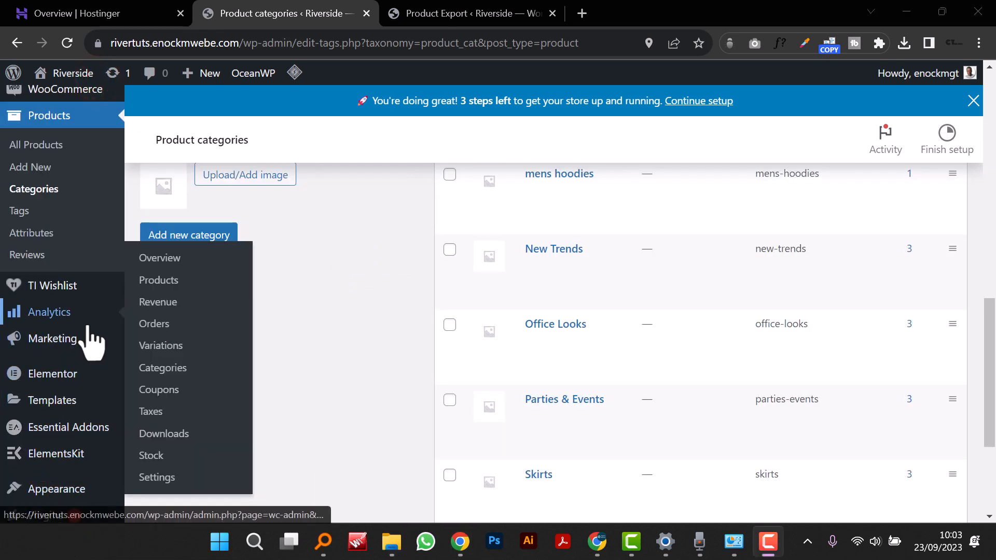
pyautogui.scroll(-3, 89, 337)
# Step: Open the site's menu editor and create a new menu named Main menu
pyautogui.moveTo(81, 344)
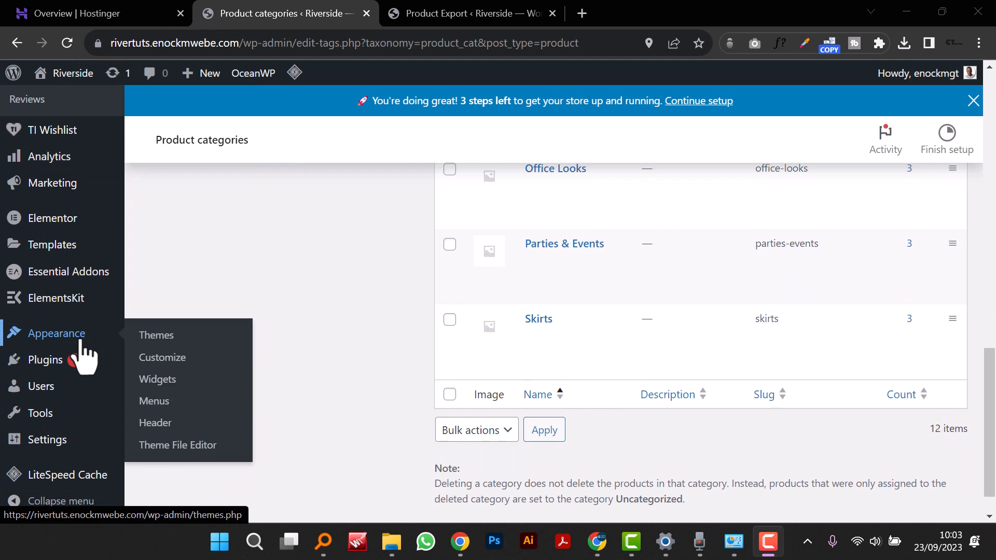
pyautogui.click(174, 401)
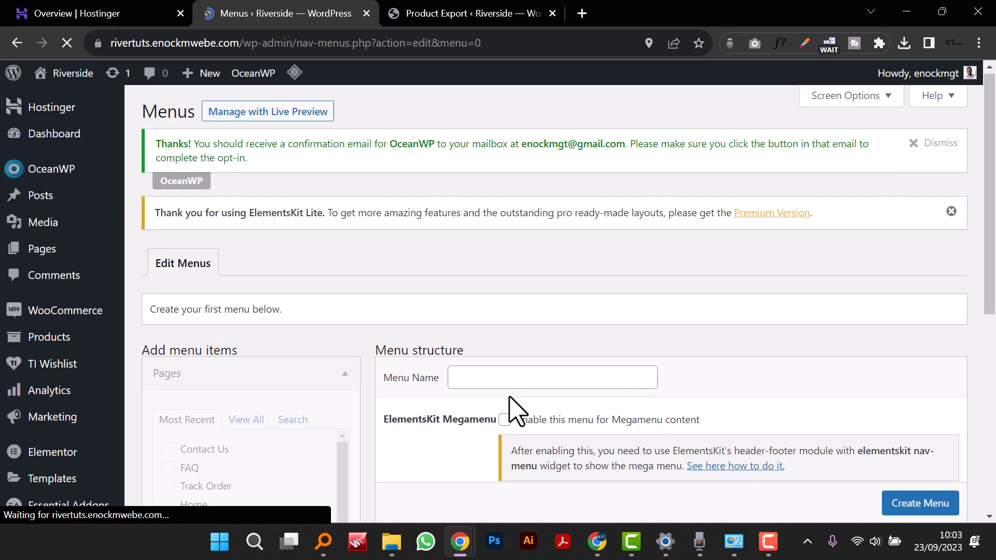
pyautogui.scroll(-3, 519, 363)
pyautogui.click(512, 224)
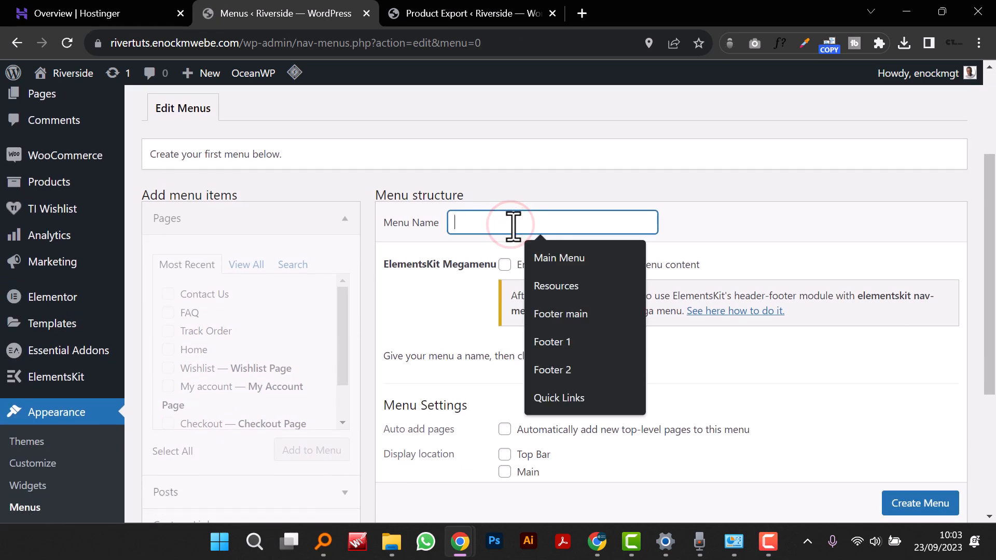
pyautogui.write('Main menu')
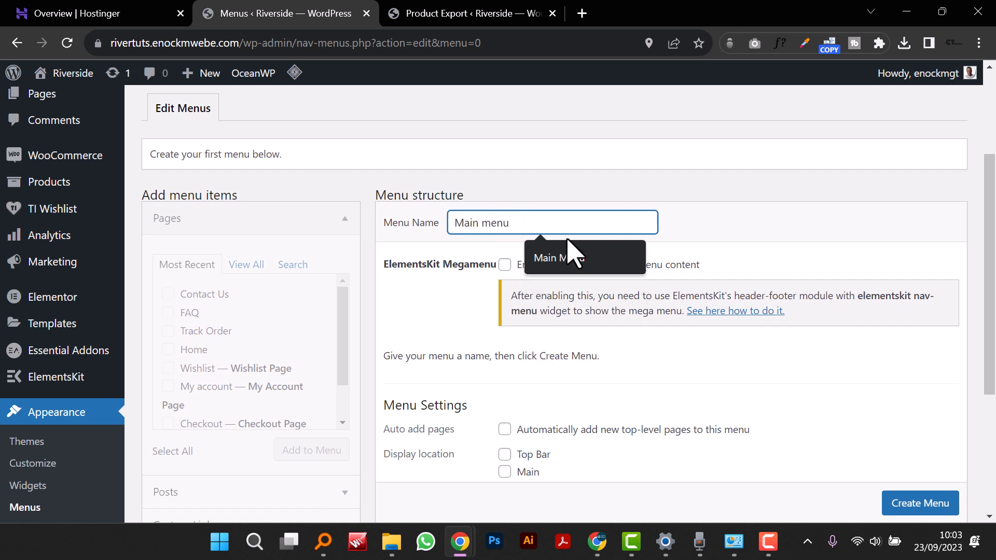
pyautogui.click(928, 502)
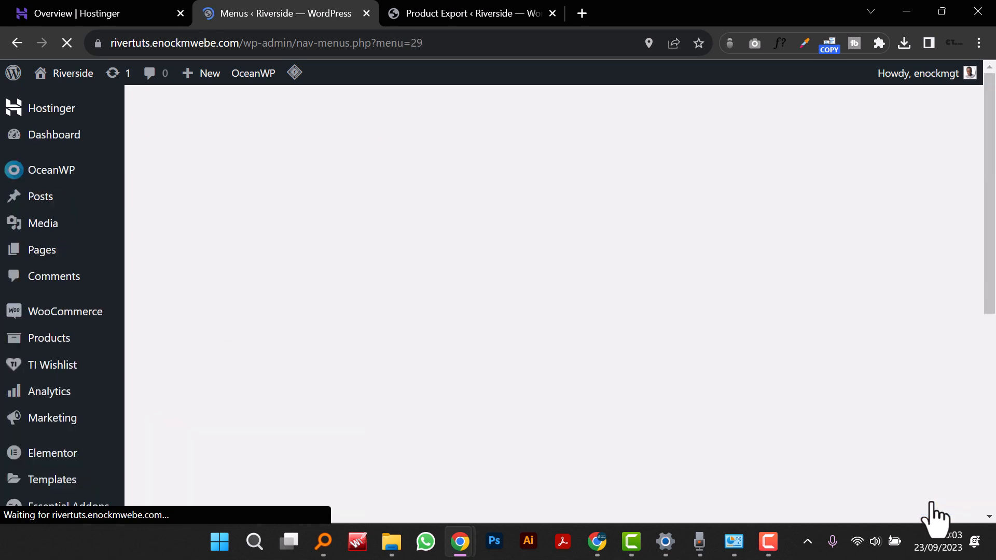
# Step: Add the Contact Us, FAQ, Home and My account pages to Main menu and move Home higher in the order
pyautogui.scroll(-5, 656, 393)
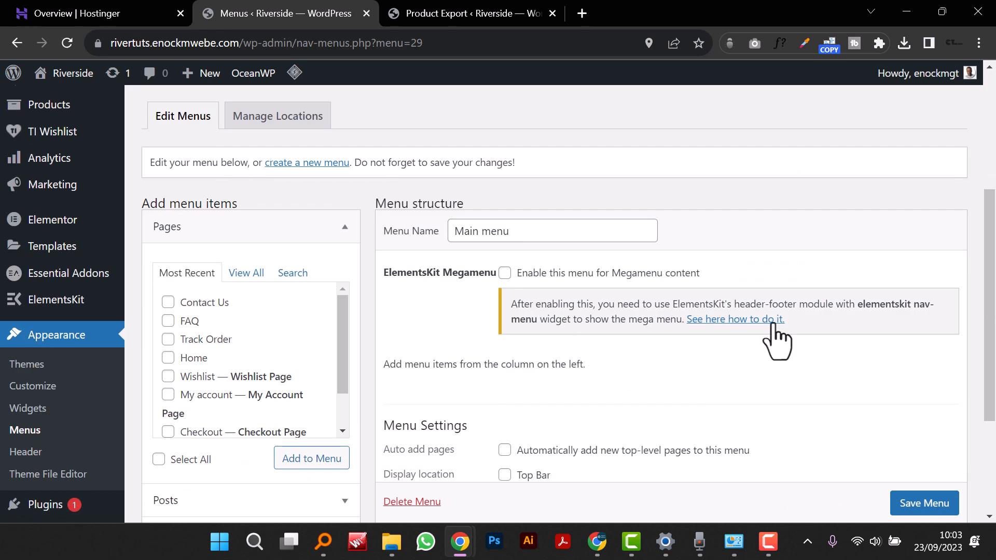
pyautogui.scroll(-3, 745, 370)
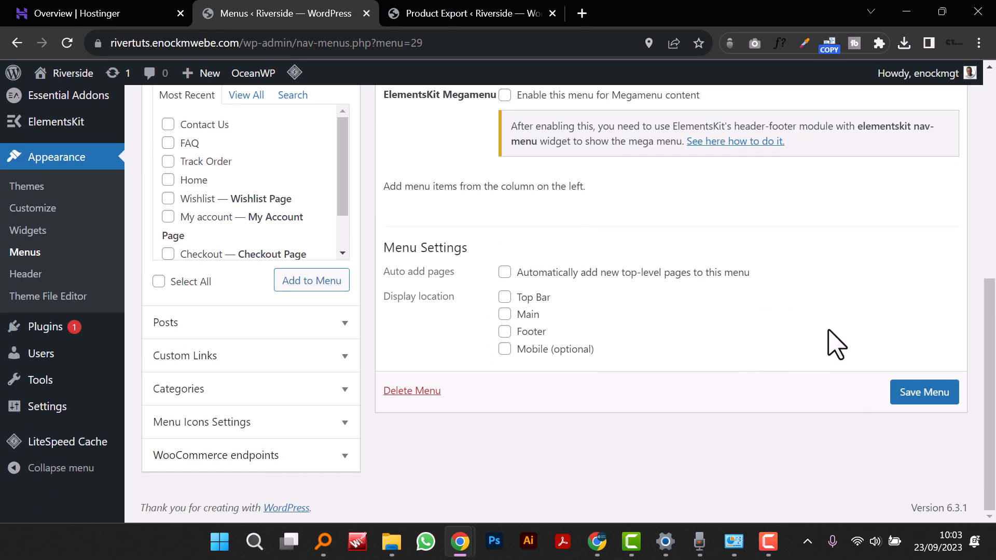
pyautogui.scroll(3, 694, 345)
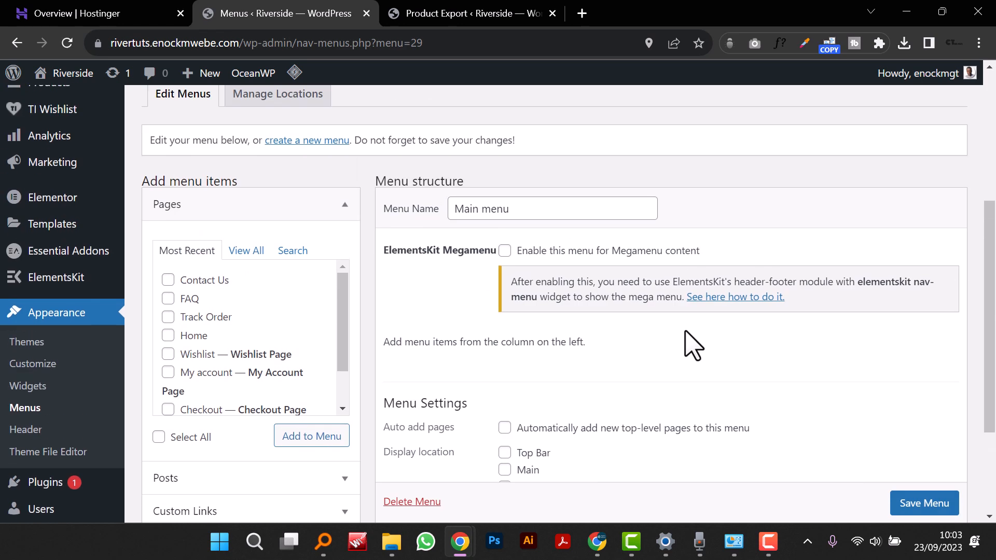
pyautogui.scroll(-3, 702, 345)
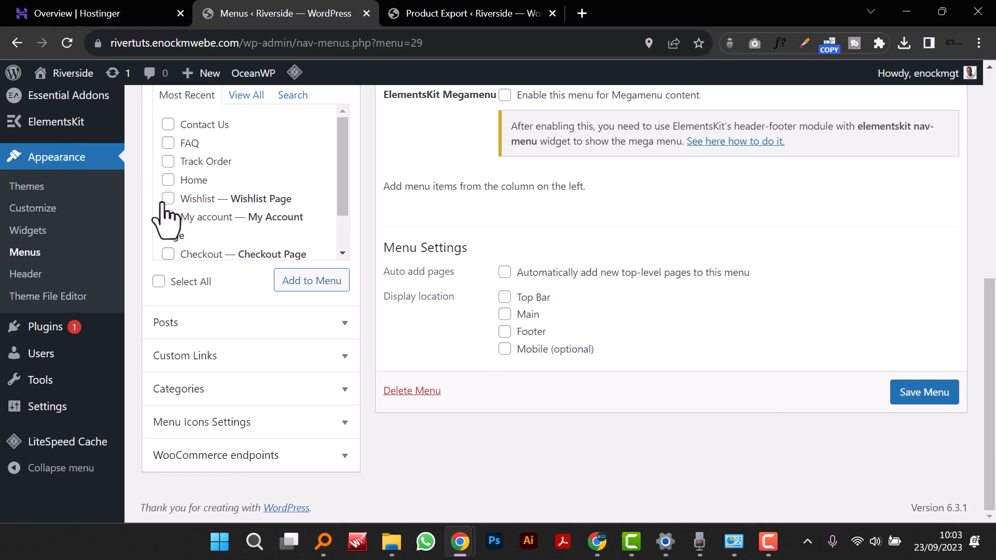
pyautogui.click(175, 140)
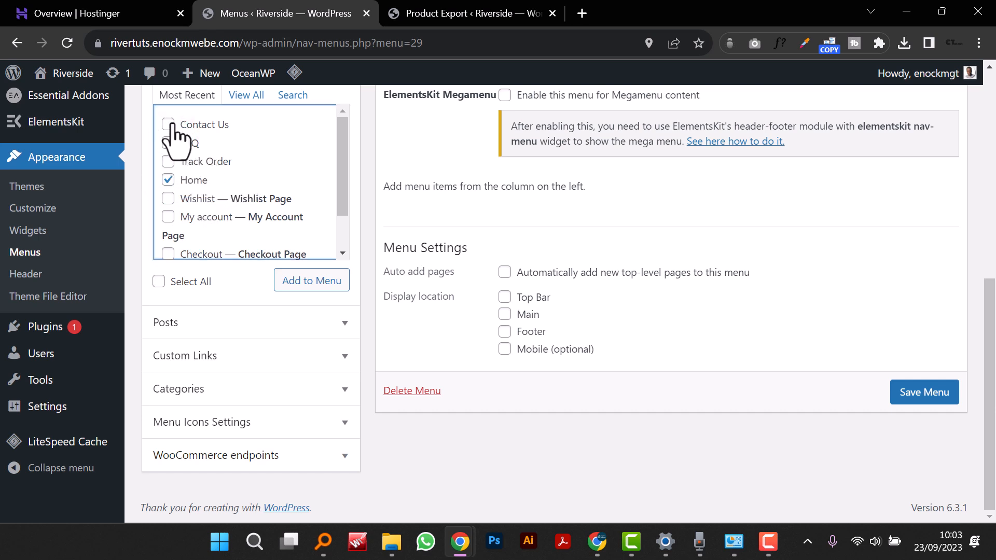
pyautogui.click(169, 123)
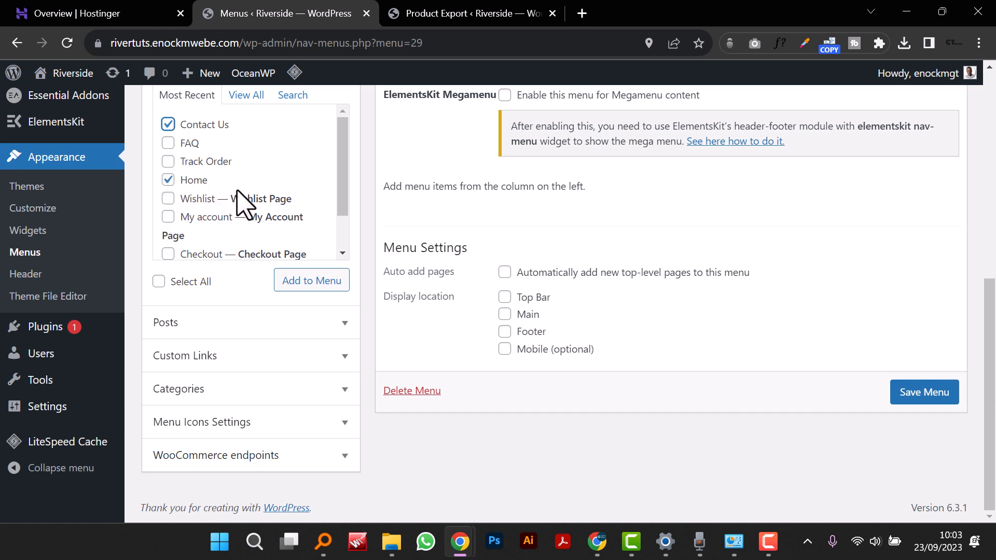
pyautogui.click(168, 143)
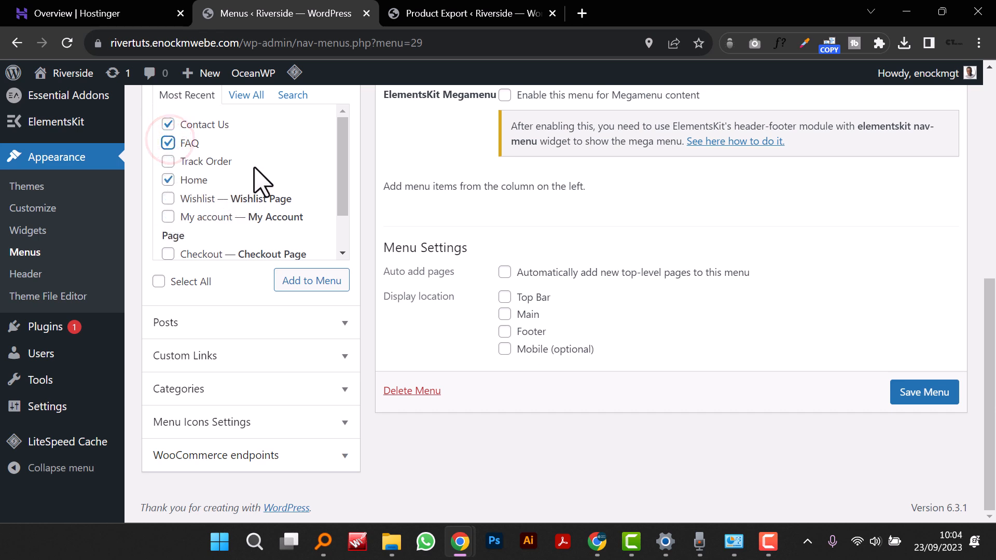
pyautogui.moveTo(340, 158); pyautogui.dragTo(342, 188)
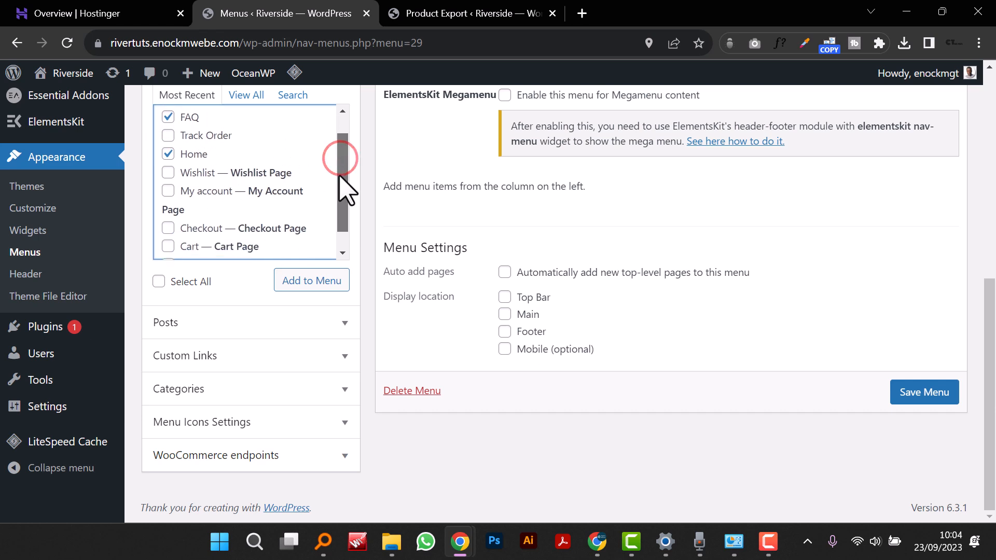
pyautogui.click(167, 191)
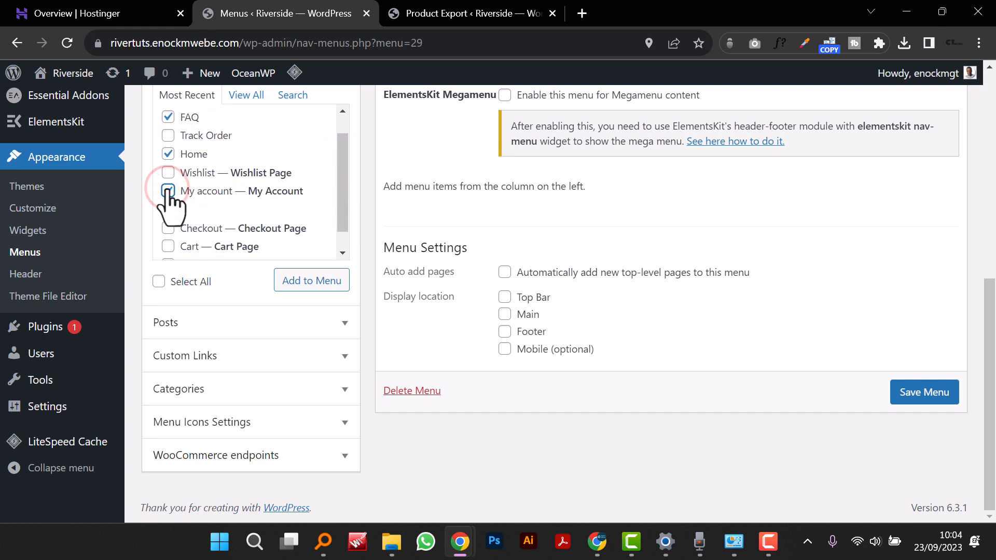
pyautogui.scroll(1, 204, 177)
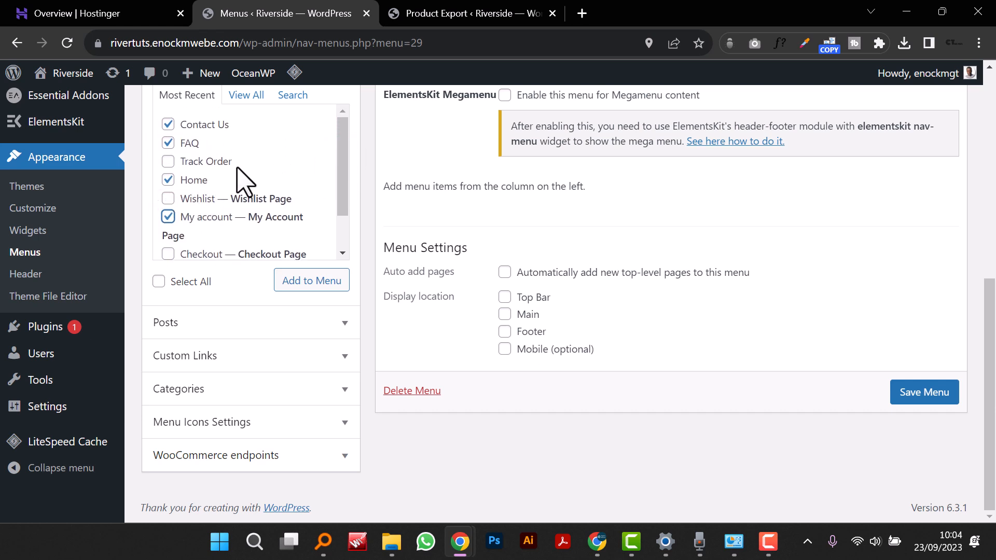
pyautogui.scroll(1, 244, 181)
pyautogui.click(310, 358)
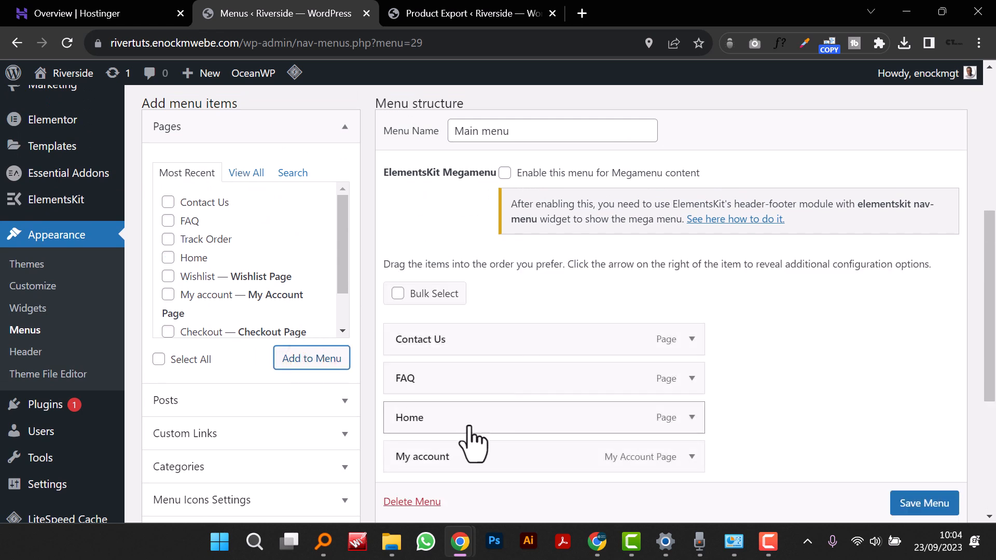
pyautogui.moveTo(463, 416); pyautogui.dragTo(469, 379)
# Step: Open the demo store's homepage in the product export tab and examine its navigation menu as a reference
pyautogui.click(465, 13)
pyautogui.click(456, 49)
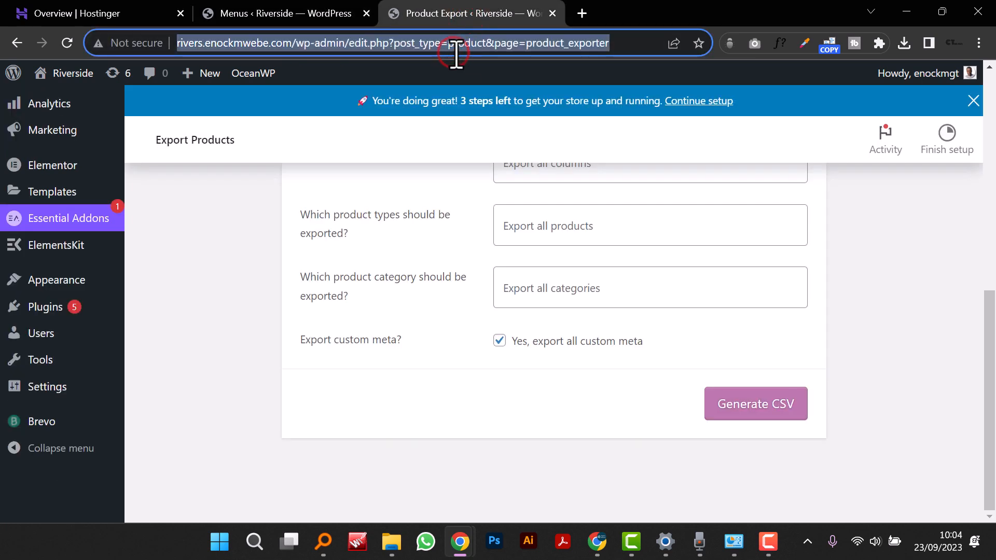
pyautogui.write('river')
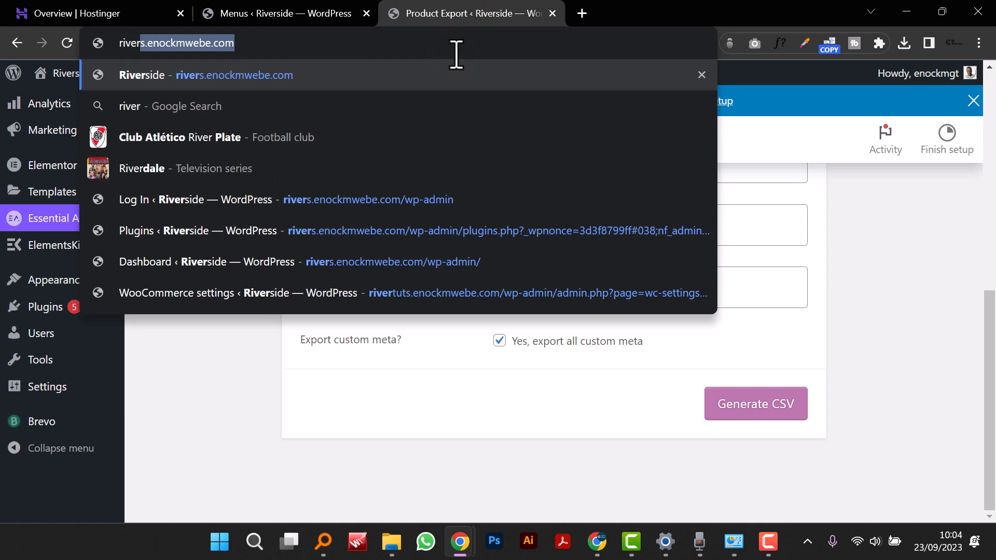
pyautogui.press('Return')
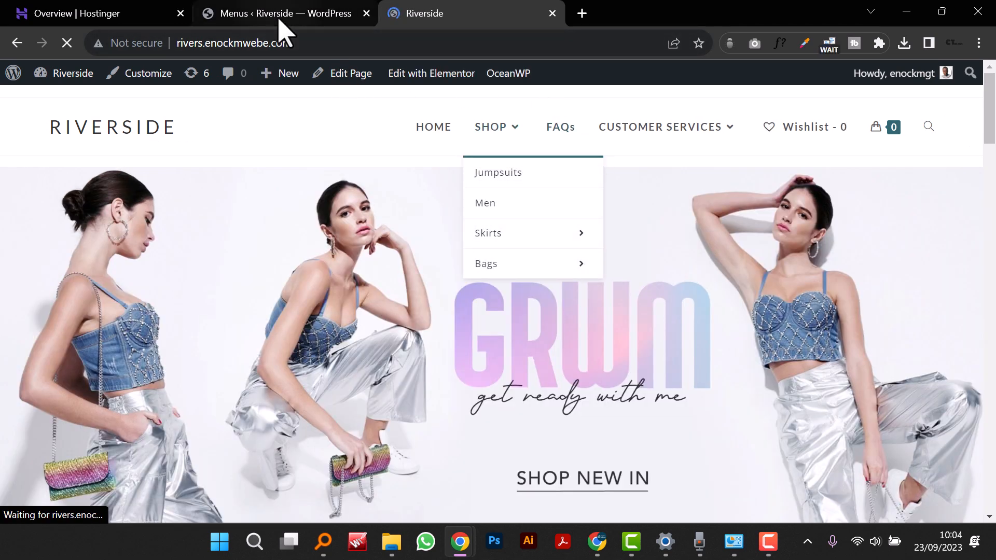
# Step: Return to the menu editor, add the Shop page and arrange the items as Home, Shop, FAQ, Contact Us, My account
pyautogui.click(278, 13)
pyautogui.moveTo(453, 388); pyautogui.dragTo(429, 385)
pyautogui.scroll(-4, 176, 280)
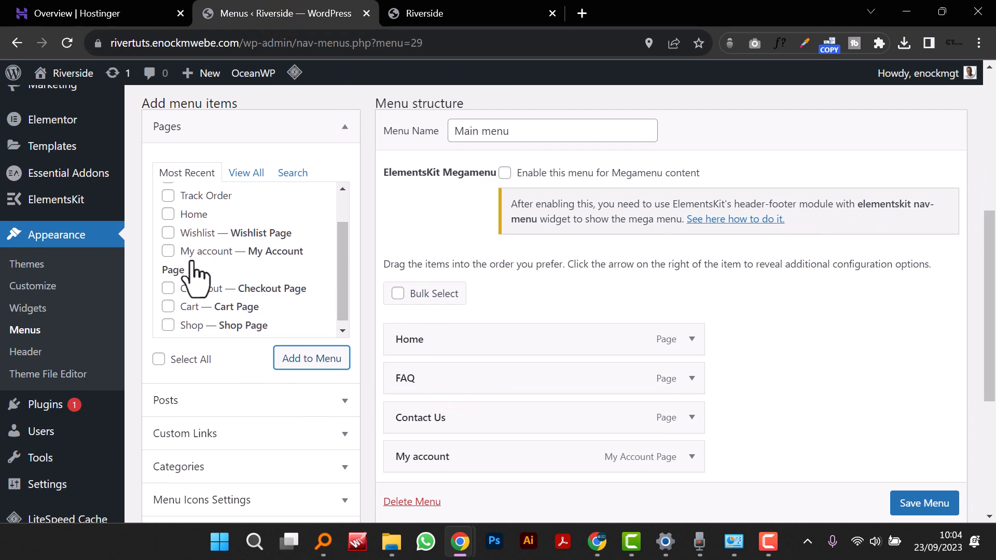
pyautogui.click(168, 241)
pyautogui.click(298, 279)
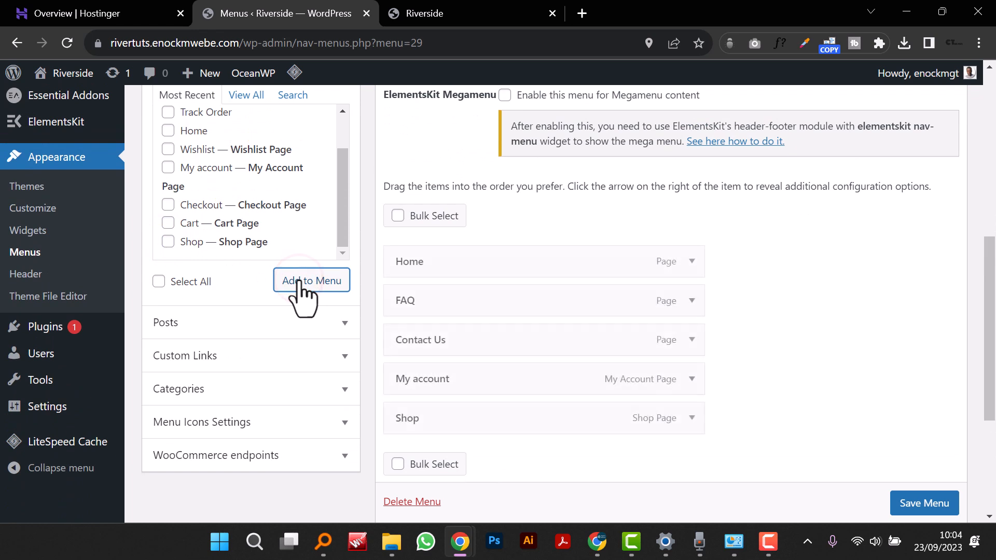
pyautogui.moveTo(456, 420); pyautogui.dragTo(457, 317)
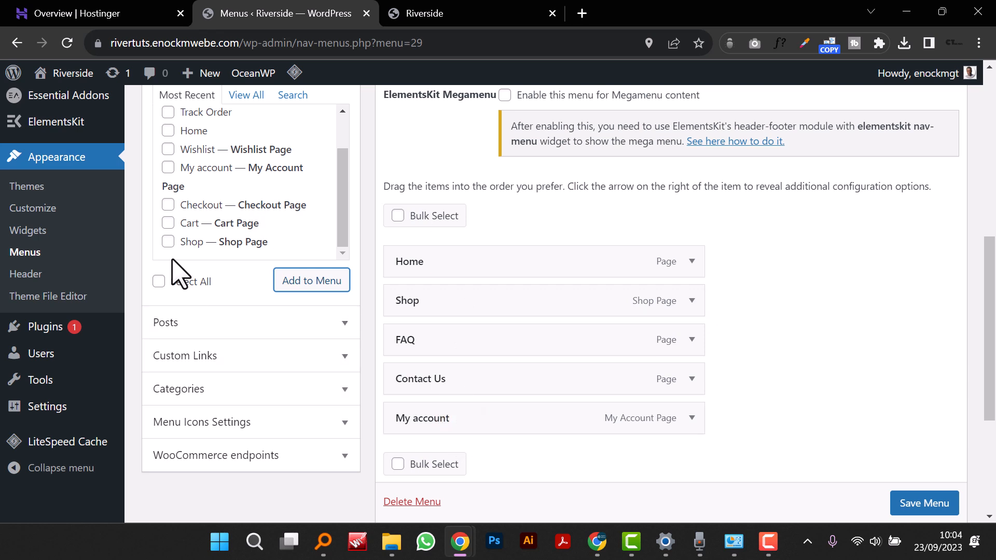
# Step: Enable the Product categories element in the menu editor's screen options and expand its list of categories
pyautogui.scroll(2, 171, 236)
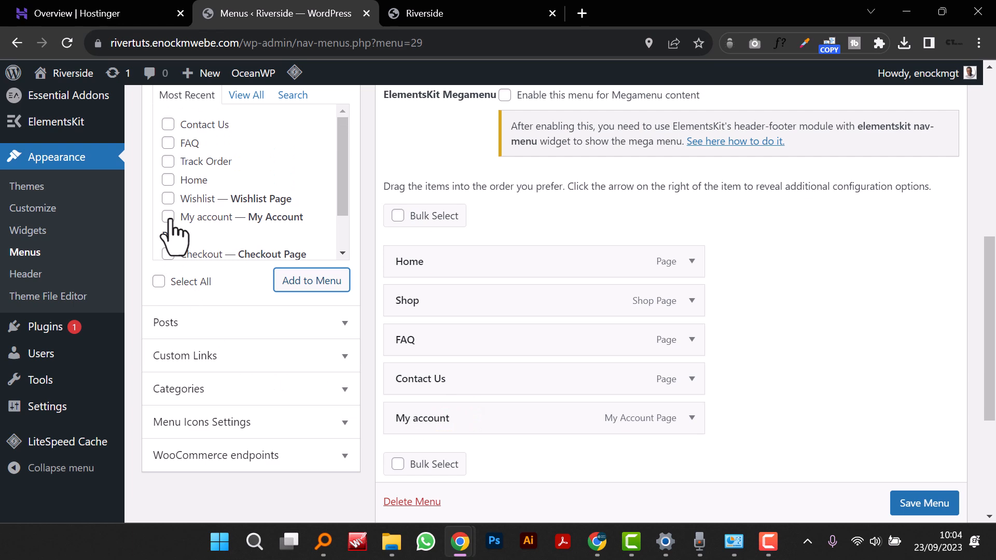
pyautogui.scroll(2, 173, 226)
pyautogui.scroll(-1, 173, 228)
pyautogui.scroll(1, 173, 228)
pyautogui.scroll(6, 762, 203)
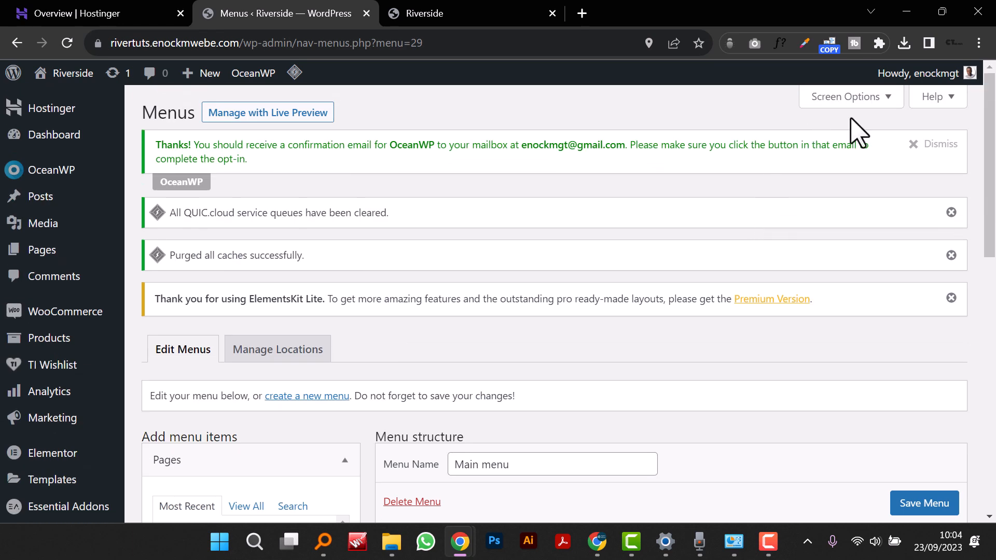
pyautogui.click(880, 98)
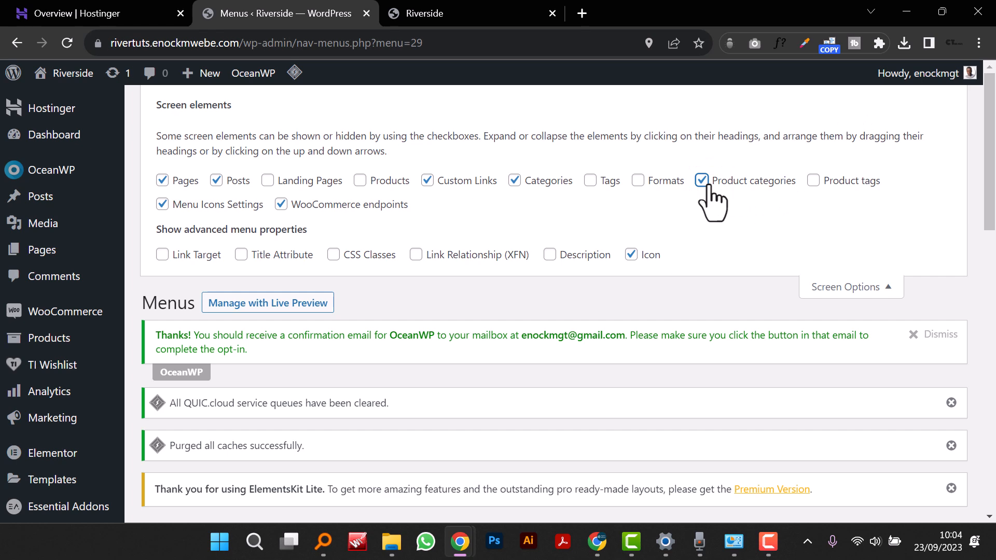
pyautogui.click(852, 282)
pyautogui.scroll(-5, 278, 400)
pyautogui.scroll(-2, 280, 391)
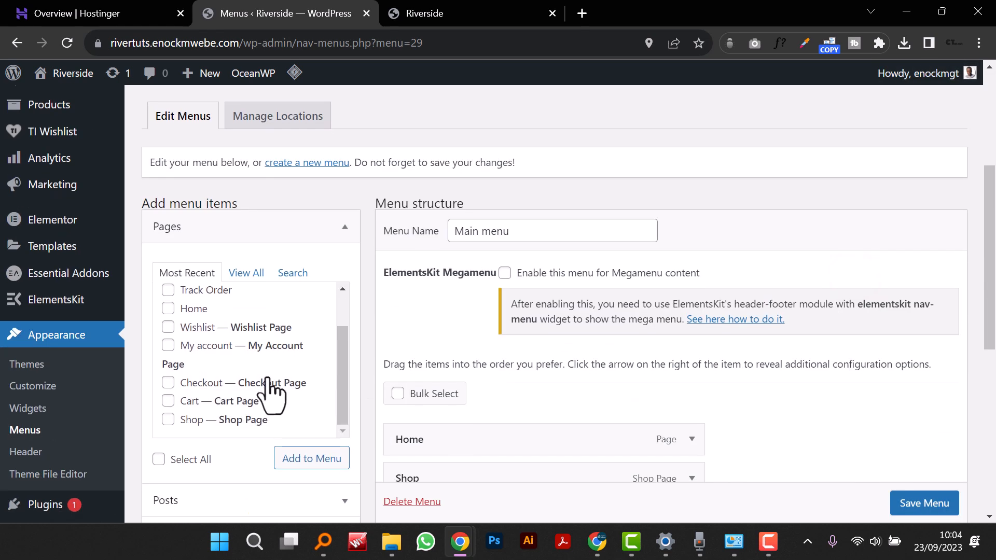
pyautogui.scroll(-6, 422, 334)
pyautogui.click(269, 289)
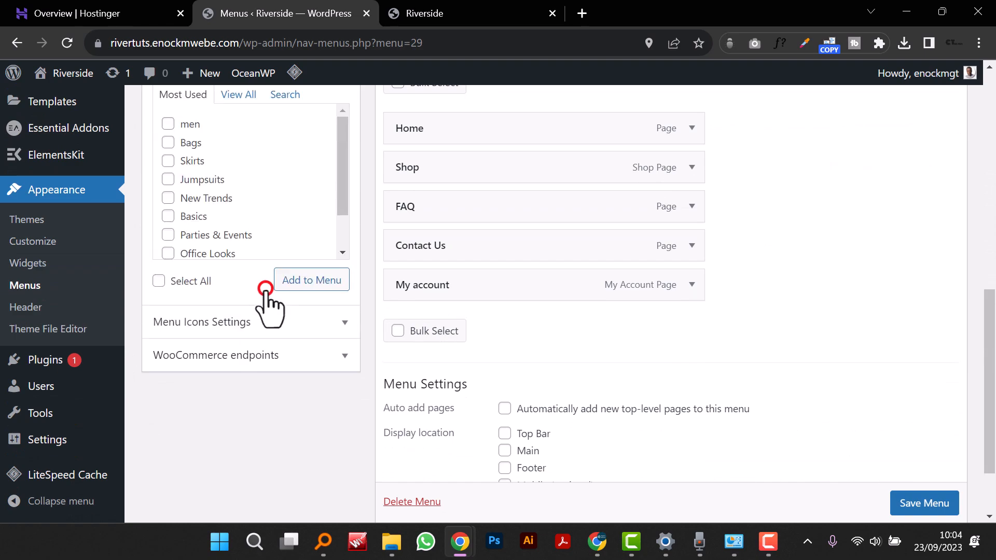
# Step: Turn the Product categories element off in the screen options, check the available menu item types, and turn it back on
pyautogui.scroll(6, 273, 327)
pyautogui.scroll(-3, 273, 329)
pyautogui.scroll(8, 271, 329)
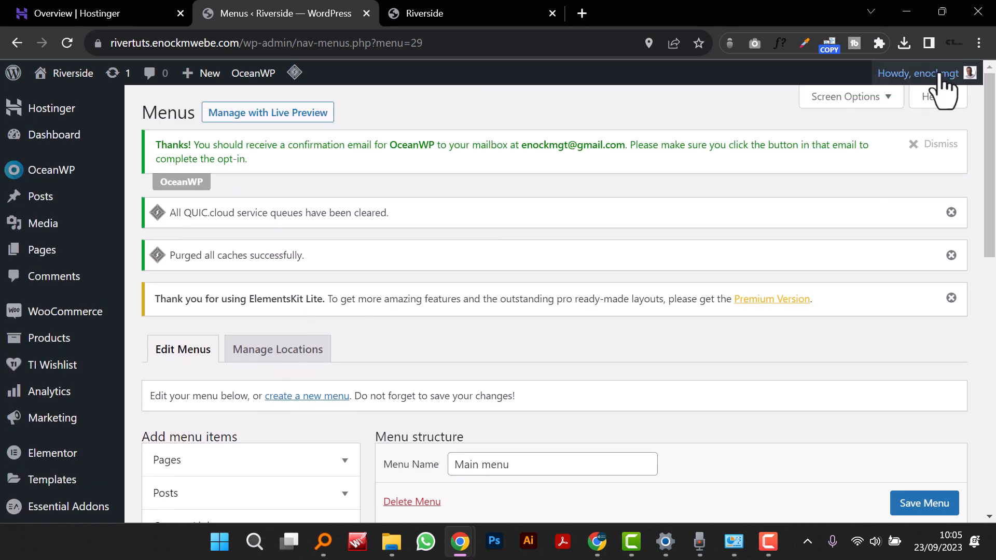
pyautogui.click(866, 100)
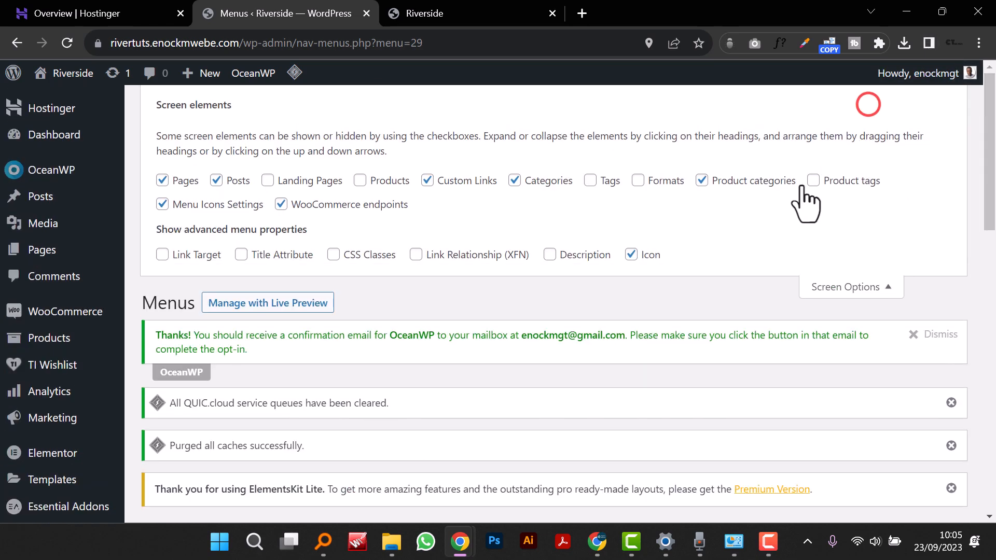
pyautogui.click(739, 185)
pyautogui.scroll(-1, 785, 244)
pyautogui.scroll(-10, 151, 411)
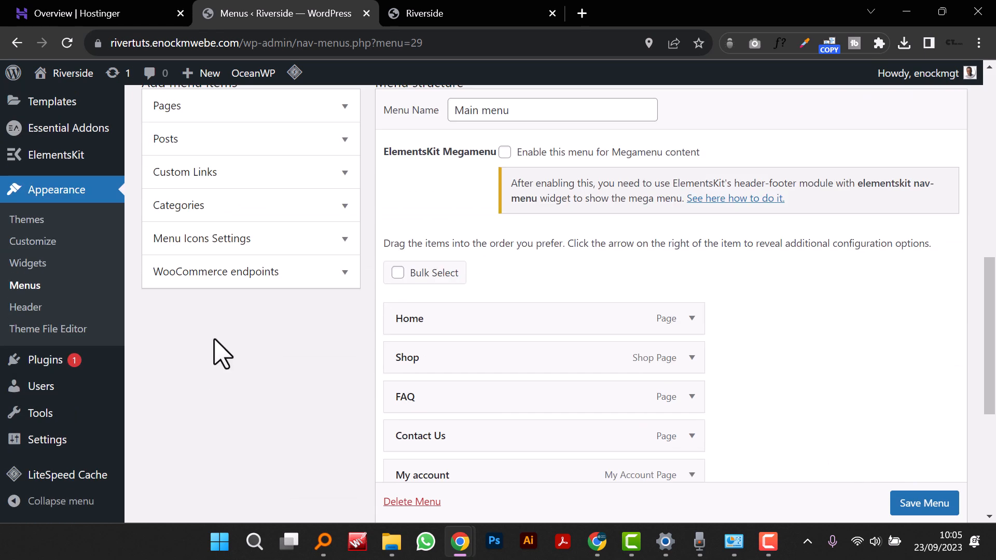
pyautogui.scroll(10, 218, 213)
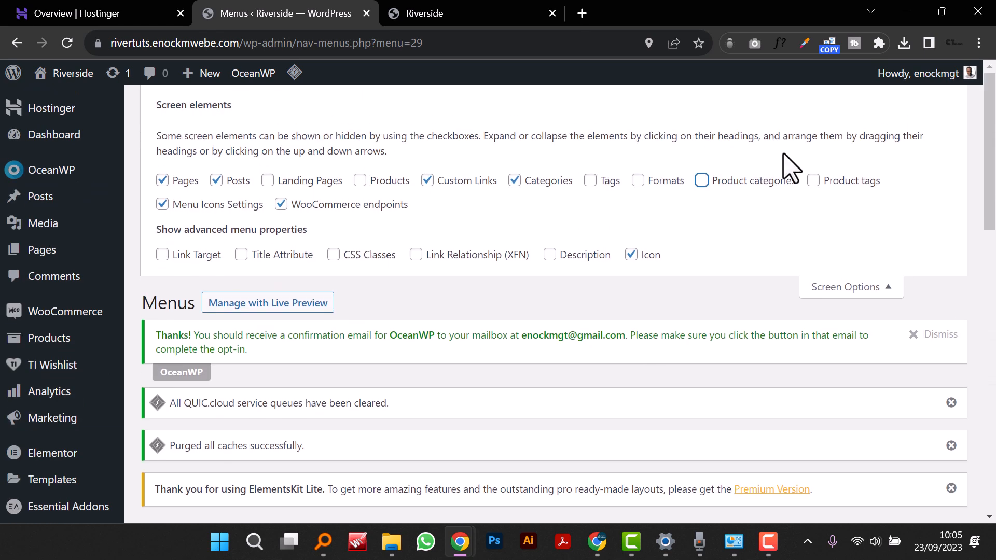
pyautogui.click(731, 183)
pyautogui.scroll(-9, 707, 289)
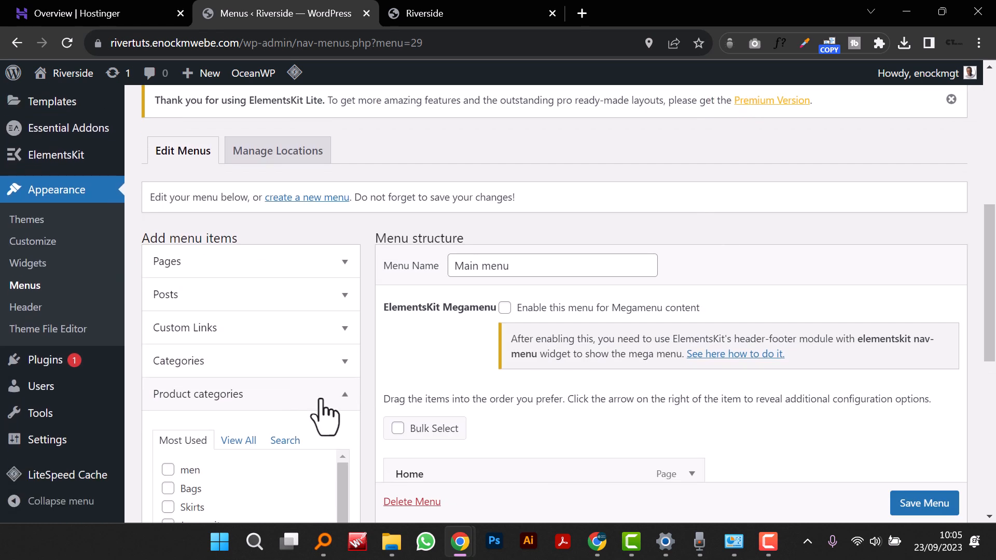
# Step: Add the product categories Skirts, Jumpsuits, New Trends and Basics to the Main menu
pyautogui.scroll(-3, 260, 367)
pyautogui.scroll(2, 282, 349)
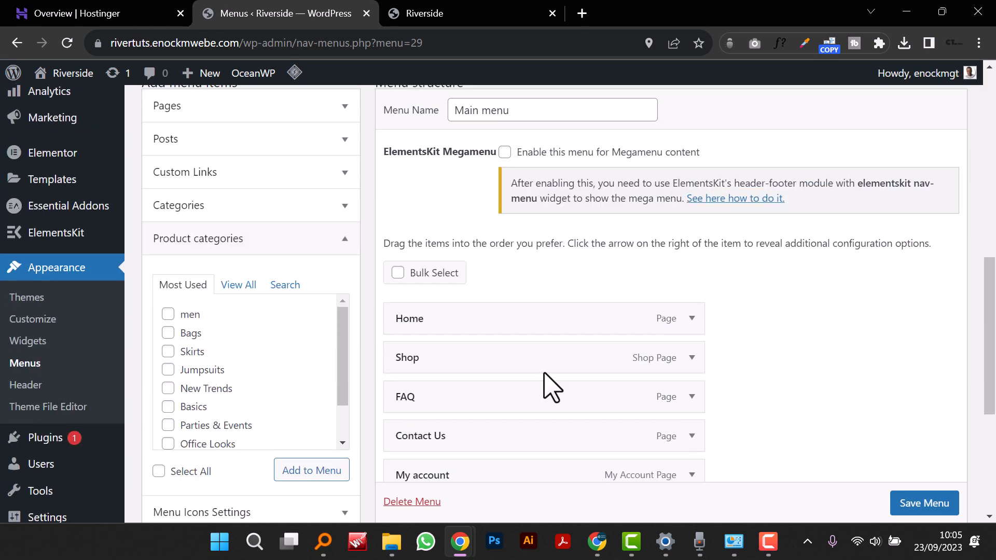
pyautogui.scroll(-1, 275, 371)
pyautogui.scroll(1, 287, 384)
pyautogui.scroll(-1, 269, 366)
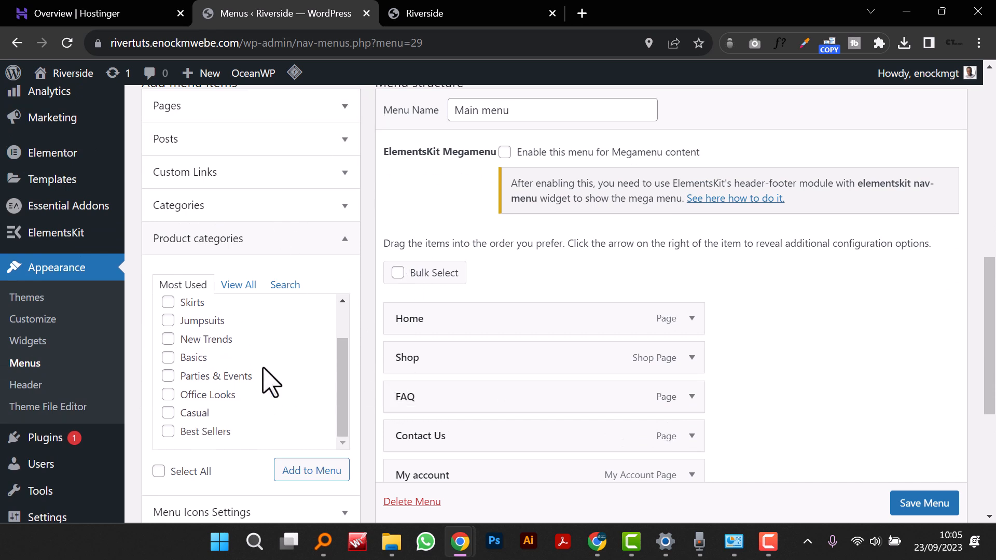
pyautogui.scroll(-4, 228, 363)
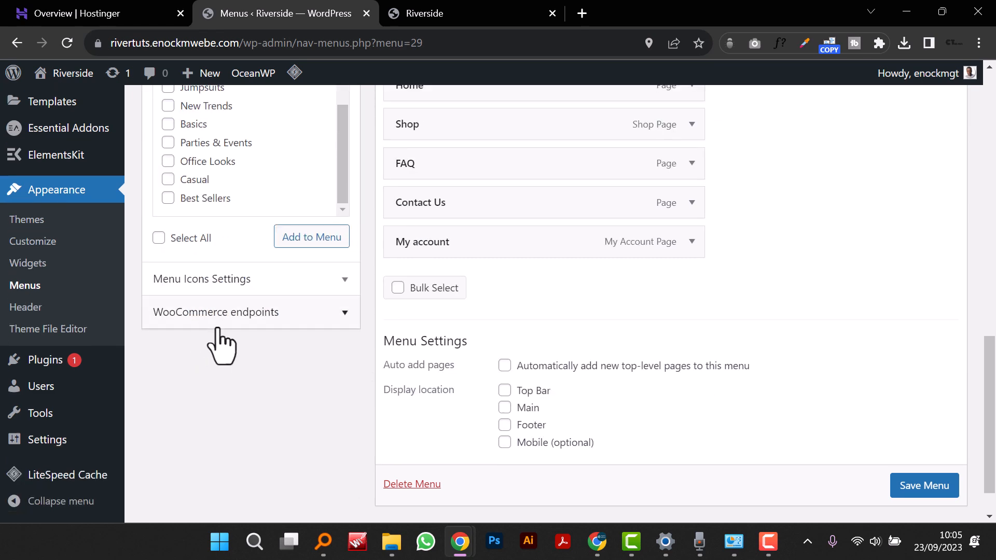
pyautogui.scroll(2, 223, 345)
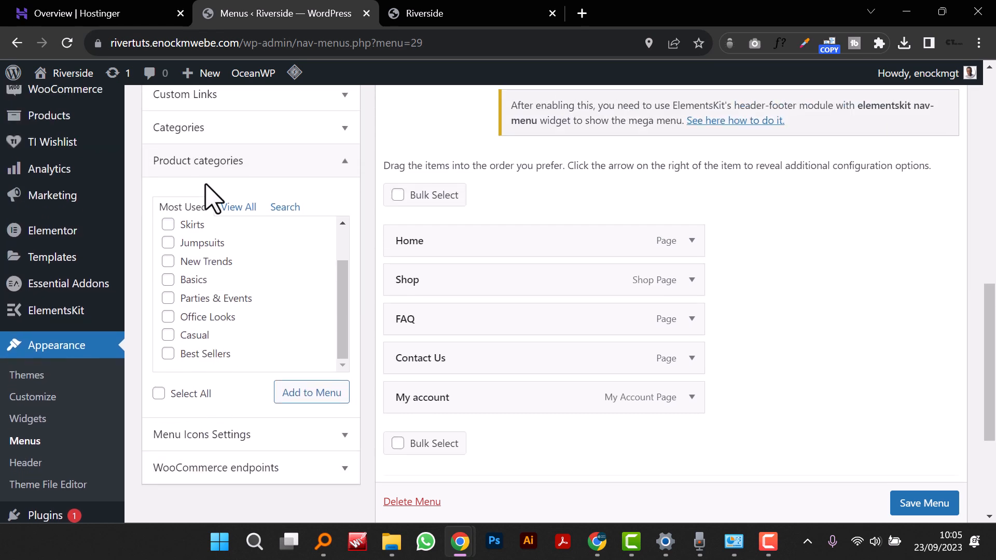
pyautogui.click(167, 243)
pyautogui.click(167, 261)
pyautogui.click(168, 280)
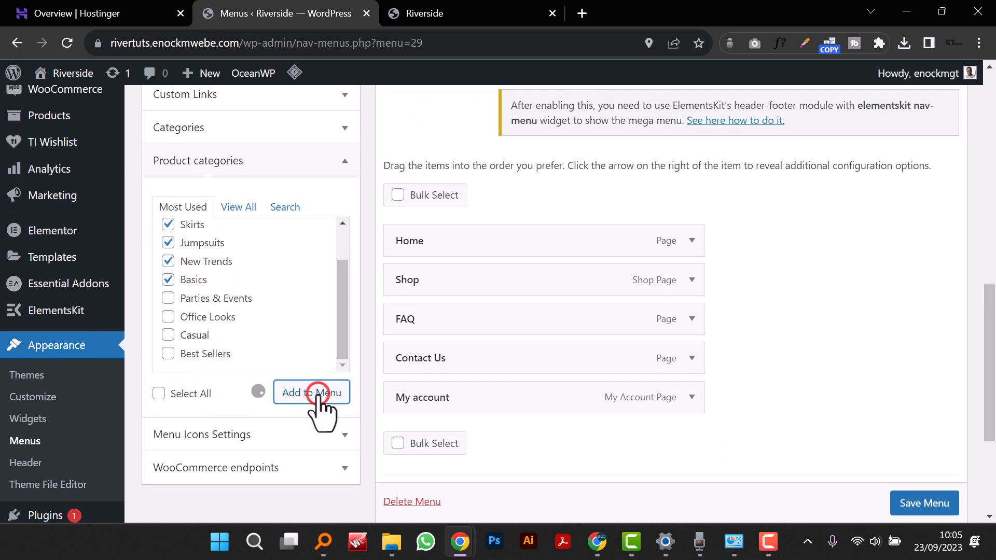
# Step: Nest Jumpsuits, New Trends, Skirts and Basics, in that order, as sub items under Shop
pyautogui.scroll(-1, 517, 422)
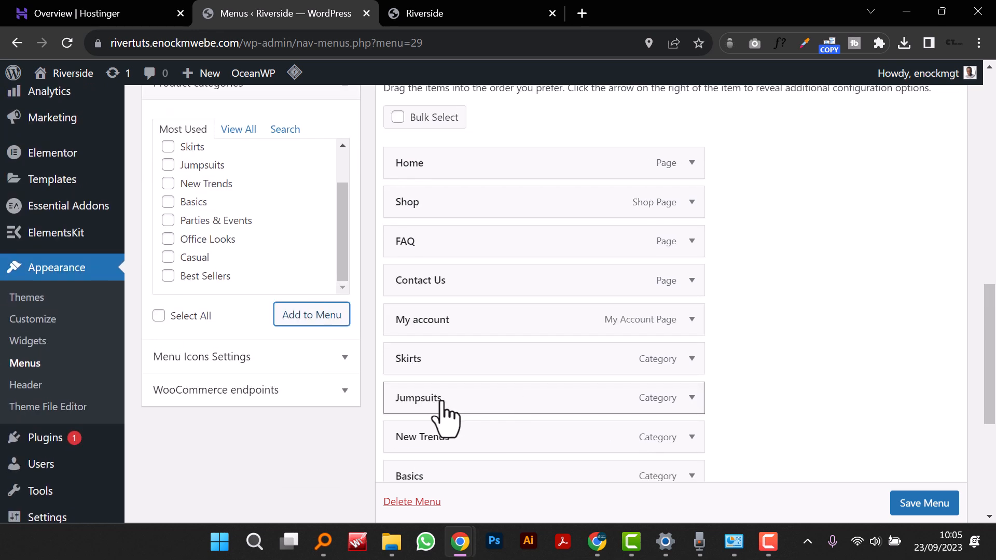
pyautogui.moveTo(423, 404); pyautogui.dragTo(440, 319)
pyautogui.moveTo(425, 238); pyautogui.dragTo(438, 254)
pyautogui.moveTo(445, 424); pyautogui.dragTo(469, 288)
pyautogui.scroll(-4, 500, 316)
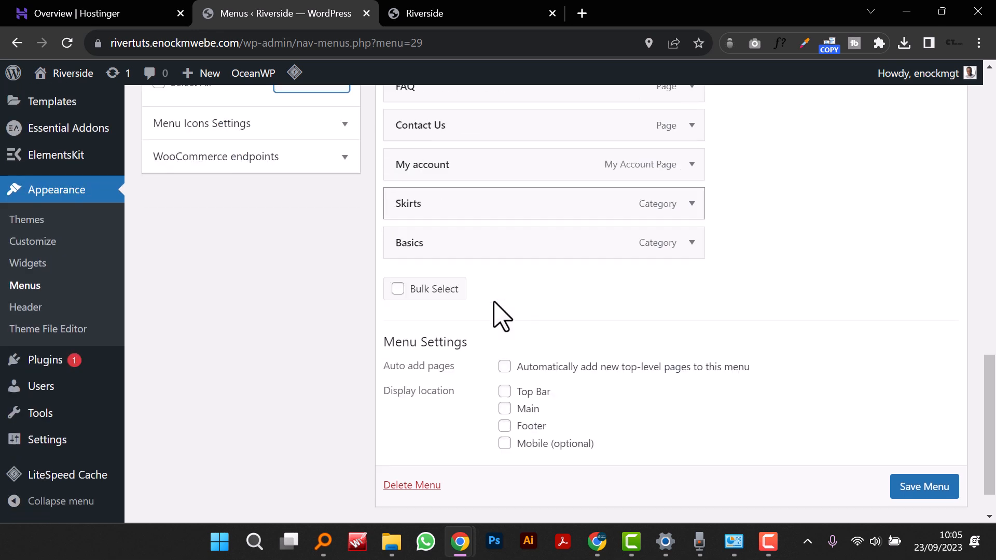
pyautogui.scroll(3, 485, 333)
pyautogui.moveTo(460, 358); pyautogui.dragTo(480, 285)
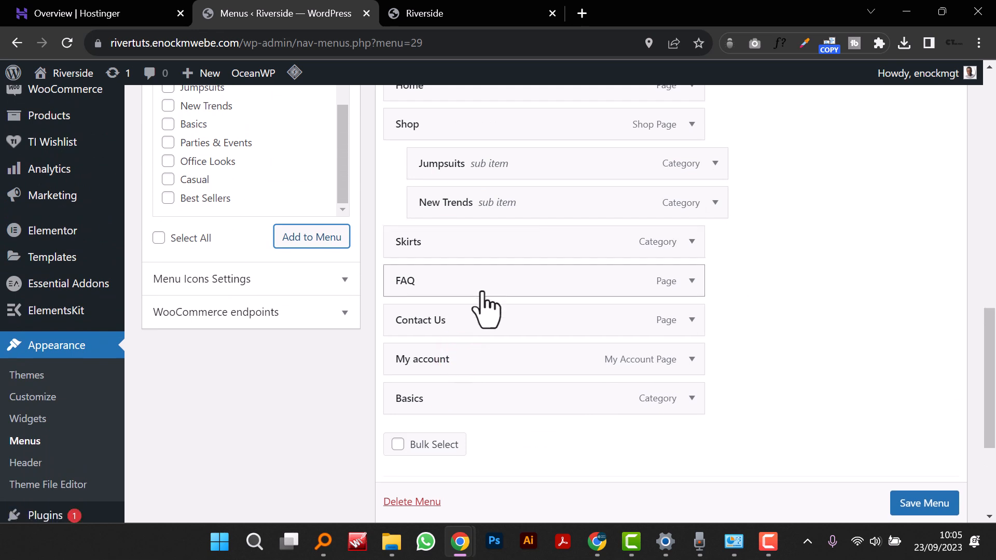
pyautogui.moveTo(437, 245)
pyautogui.mouseDown()
pyautogui.moveTo(454, 239)
pyautogui.moveTo(456, 251)
pyautogui.moveTo(447, 243)
pyautogui.mouseUp()
pyautogui.moveTo(461, 404); pyautogui.dragTo(415, 275)
# Step: Add the product categories men, Bags, Skirts and Parties & Events to the Main menu
pyautogui.scroll(5, 179, 202)
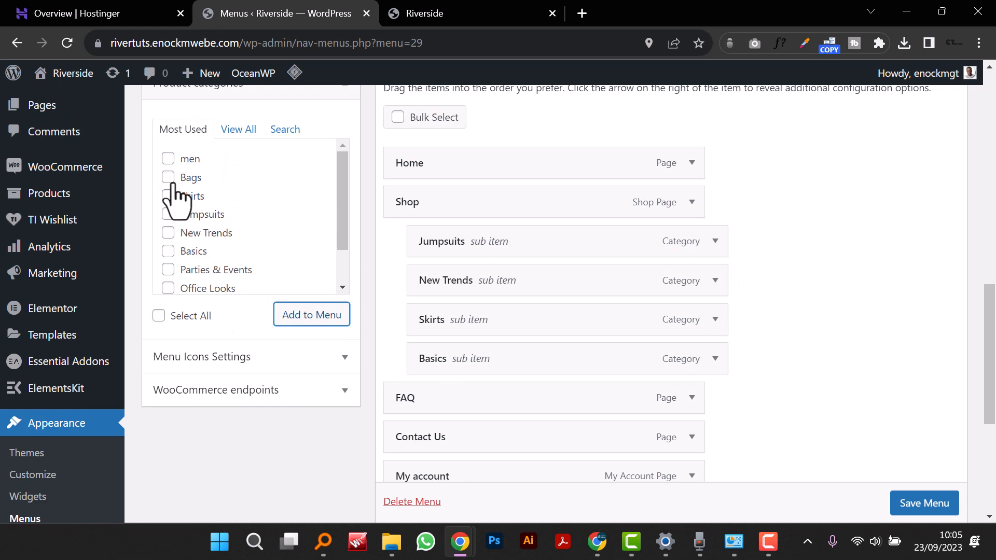
pyautogui.click(167, 177)
pyautogui.click(168, 159)
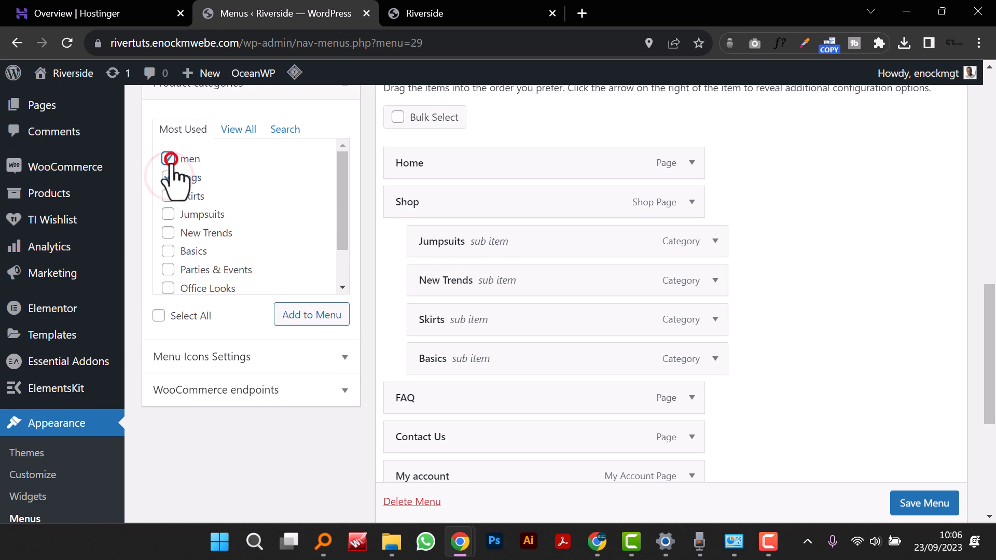
pyautogui.click(167, 195)
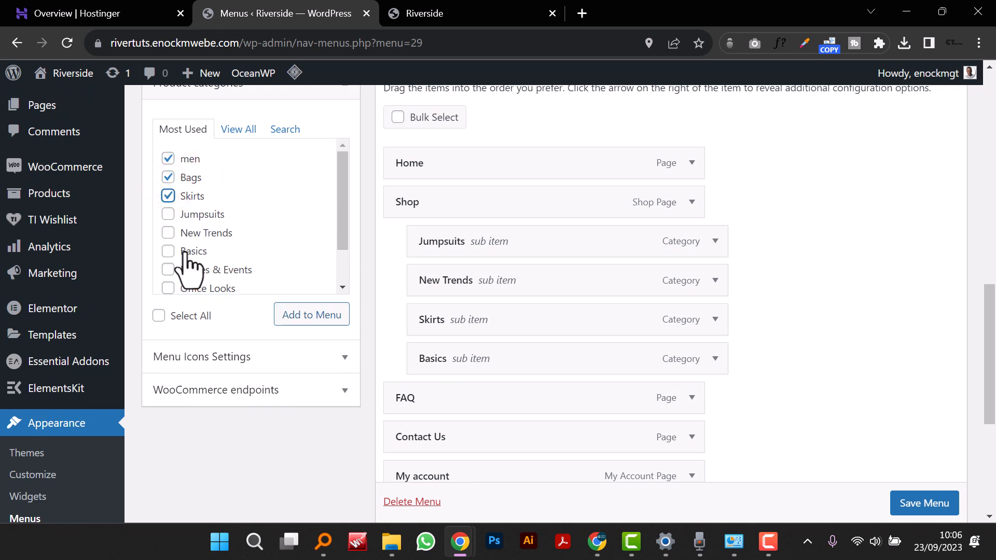
pyautogui.scroll(-1, 167, 261)
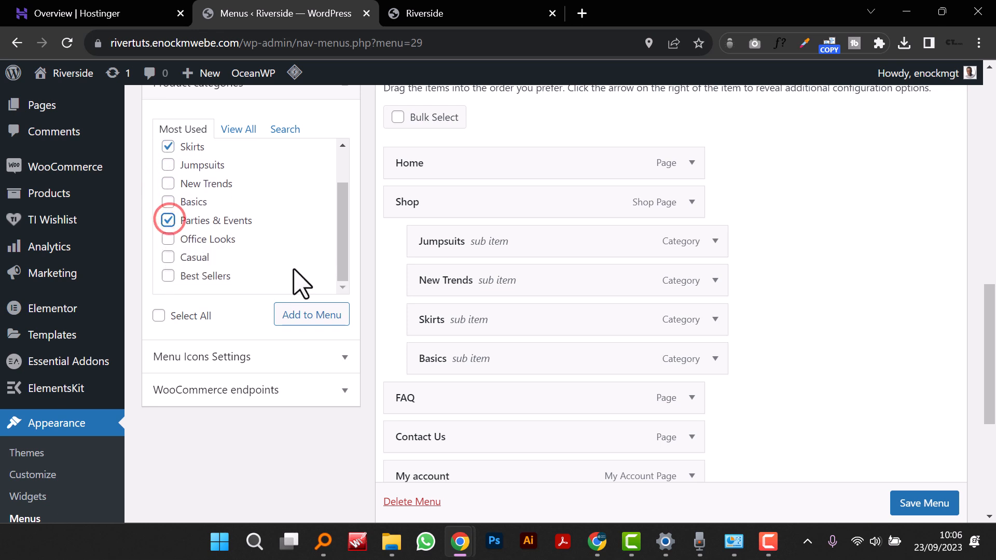
pyautogui.click(284, 314)
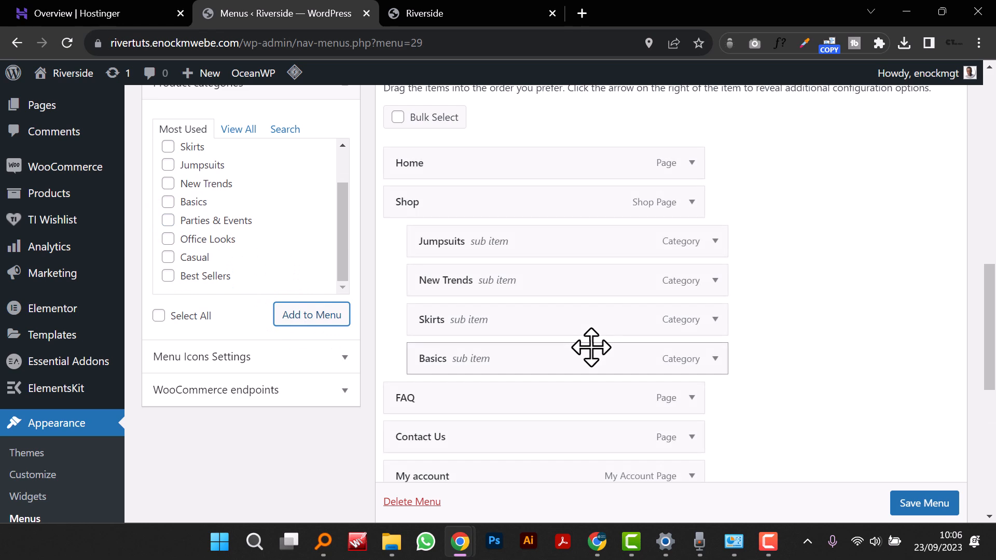
# Step: Move the men and Bags categories under New Trends as second-level sub items
pyautogui.scroll(-7, 590, 346)
pyautogui.scroll(2, 591, 348)
pyautogui.scroll(3, 590, 346)
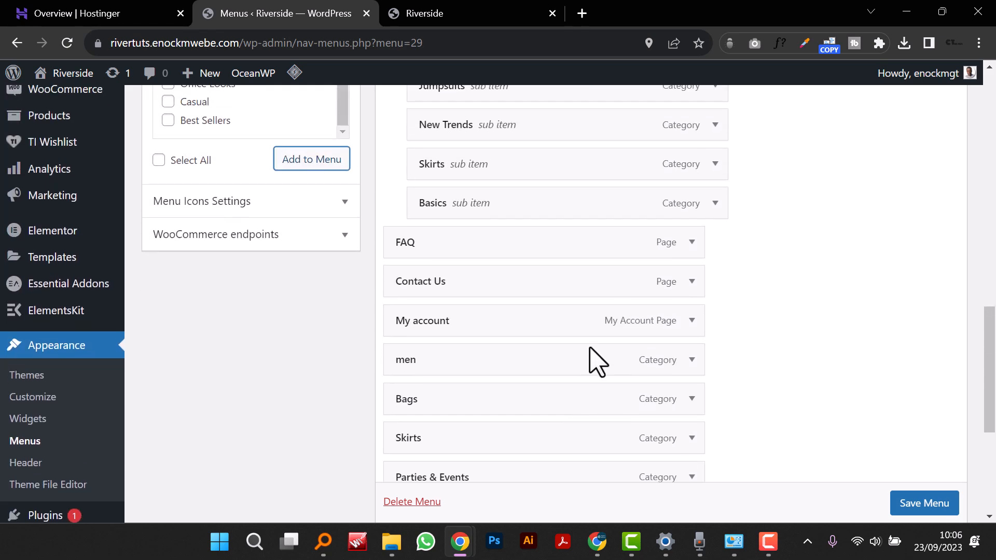
pyautogui.scroll(-1, 587, 352)
pyautogui.moveTo(438, 438); pyautogui.dragTo(486, 256)
pyautogui.scroll(-3, 493, 262)
pyautogui.moveTo(483, 326); pyautogui.dragTo(532, 124)
pyautogui.scroll(3, 534, 138)
pyautogui.moveTo(500, 278); pyautogui.dragTo(483, 280)
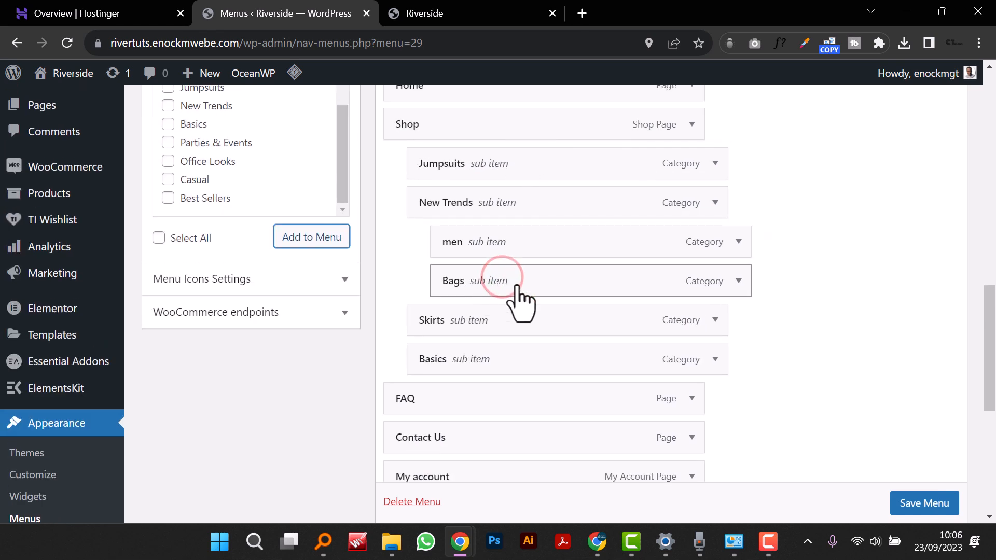
# Step: Move the newly added Skirts and Parties & Events categories below Bags as sub items of New Trends
pyautogui.scroll(-3, 517, 300)
pyautogui.scroll(2, 518, 300)
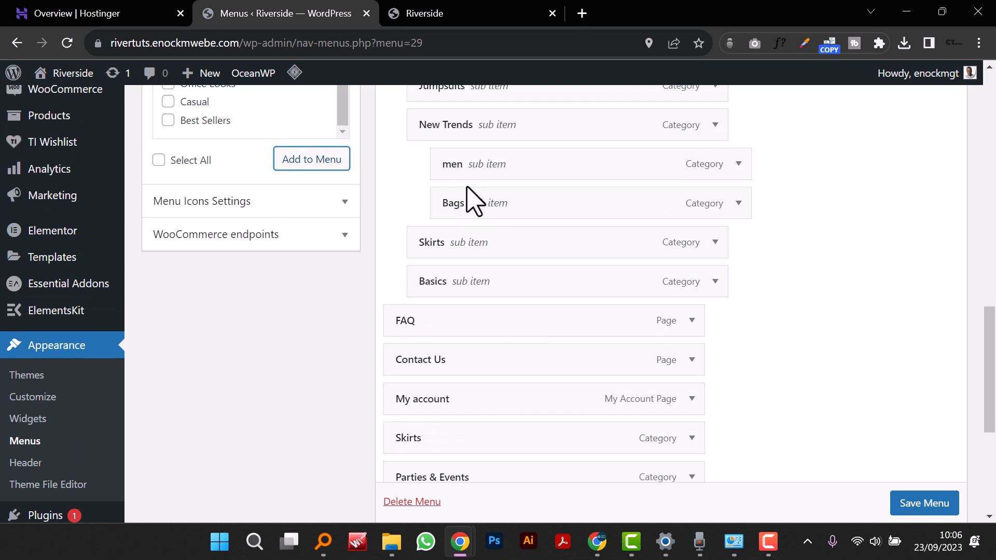
pyautogui.scroll(-3, 556, 330)
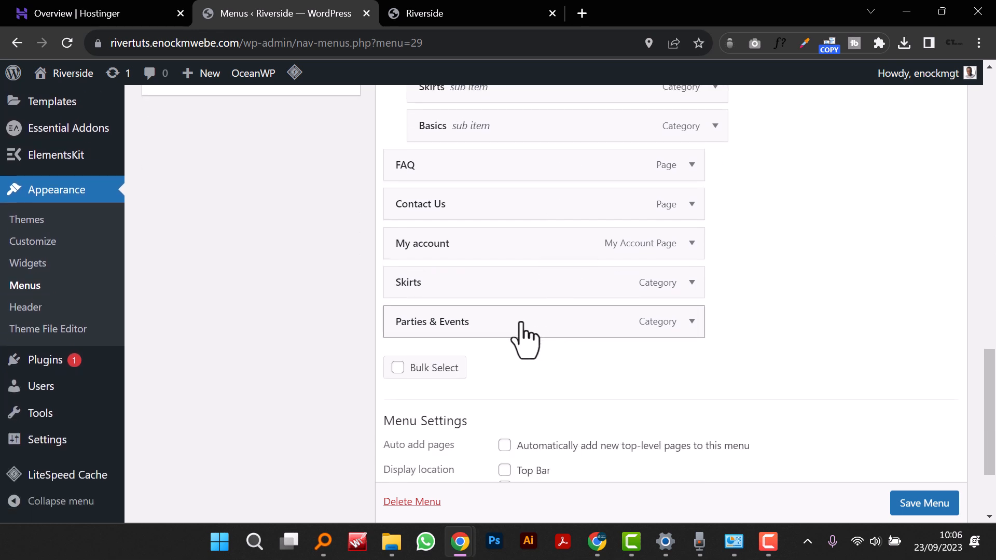
pyautogui.scroll(2, 505, 344)
pyautogui.moveTo(445, 358); pyautogui.dragTo(493, 164)
pyautogui.moveTo(475, 400); pyautogui.dragTo(522, 201)
# Step: Add the WooCommerce endpoints Orders, Downloads, Account details and Log out to the Main menu
pyautogui.scroll(3, 522, 216)
pyautogui.scroll(-4, 522, 216)
pyautogui.scroll(6, 456, 275)
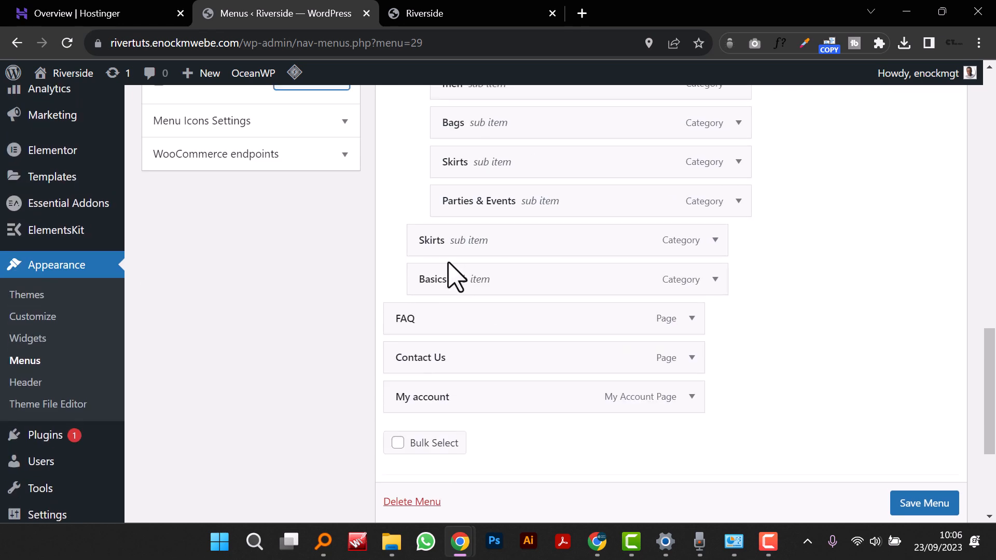
pyautogui.scroll(-3, 507, 369)
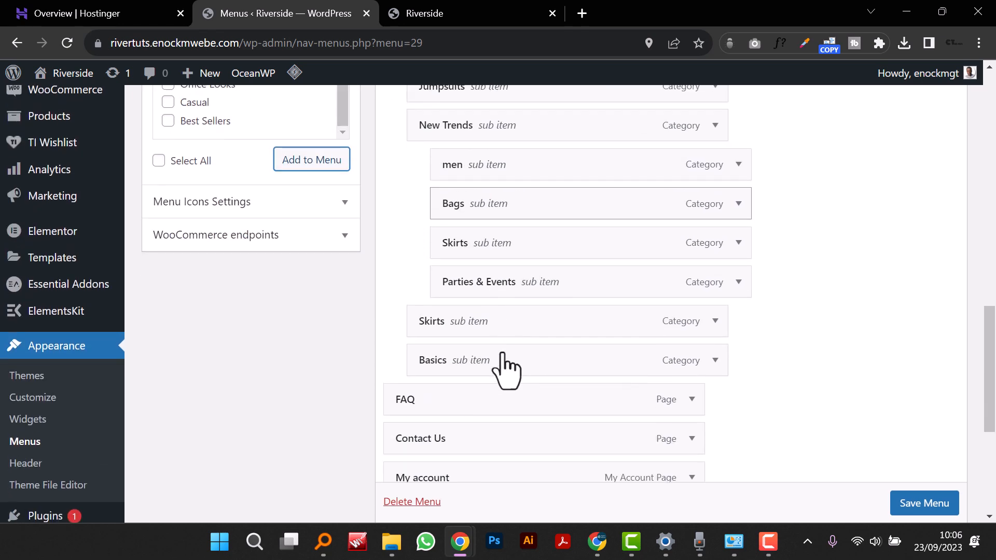
pyautogui.scroll(-4, 506, 369)
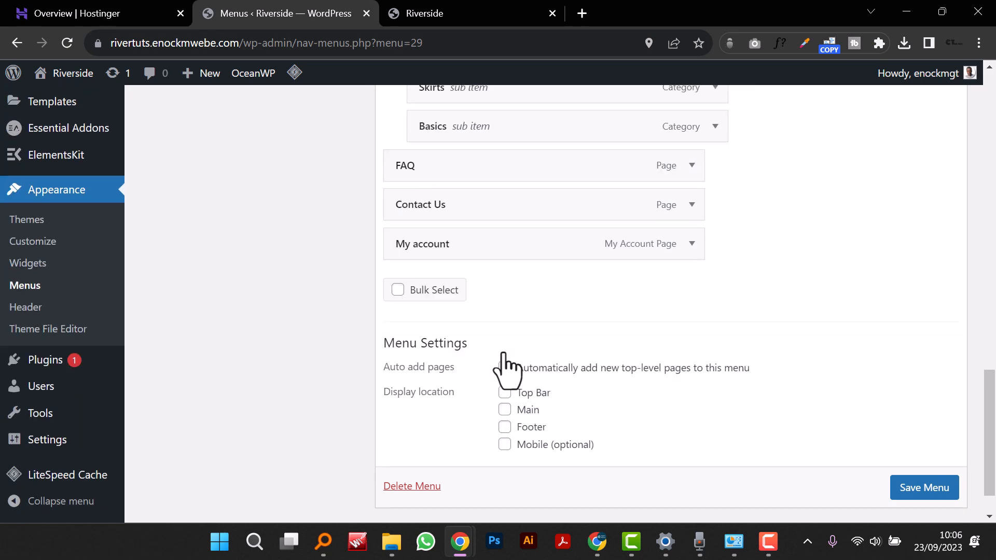
pyautogui.scroll(8, 507, 366)
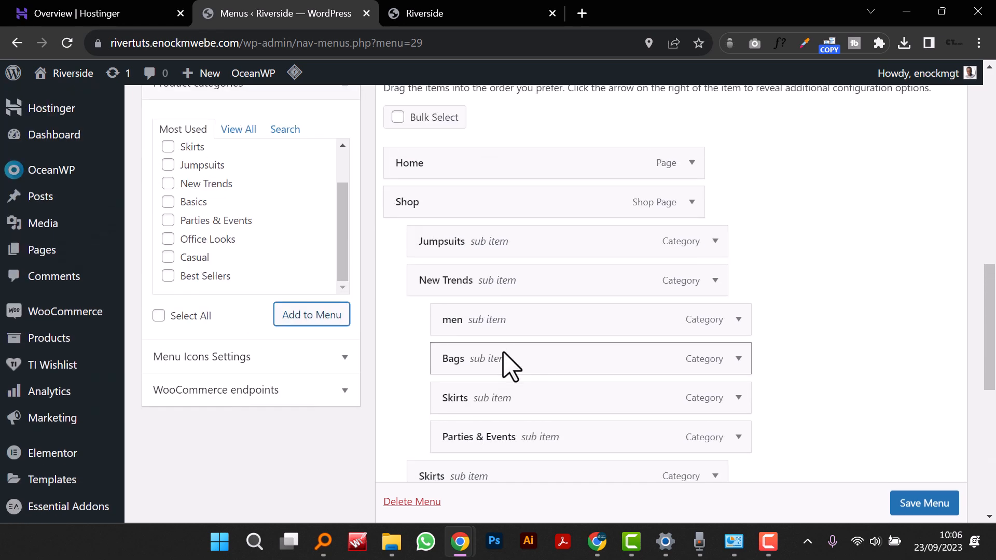
pyautogui.click(287, 390)
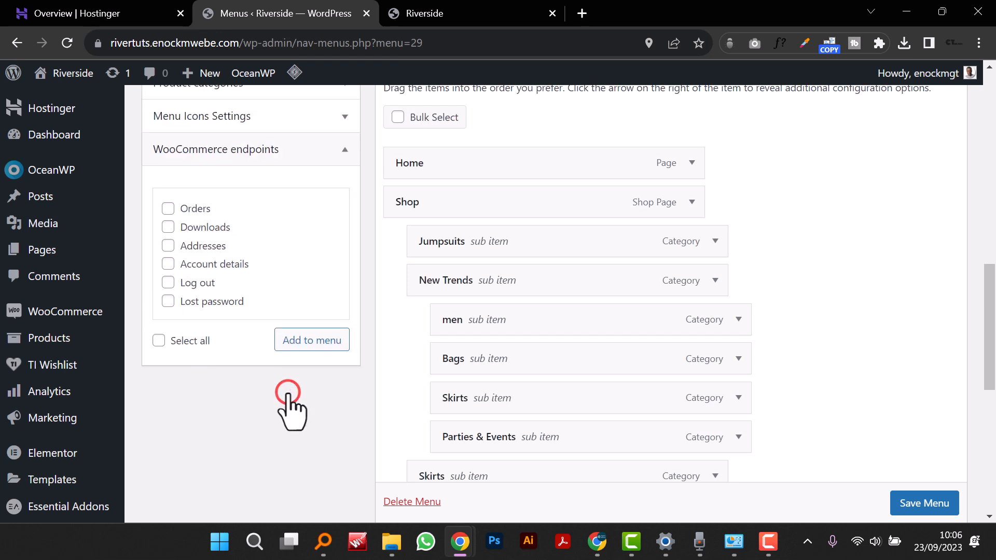
pyautogui.click(179, 209)
pyautogui.click(180, 226)
pyautogui.click(187, 245)
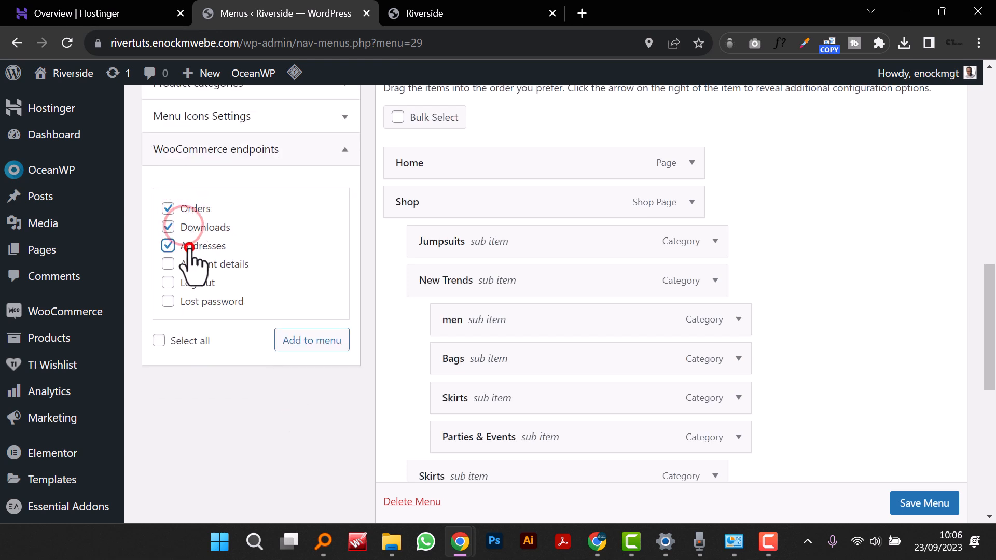
pyautogui.click(195, 246)
pyautogui.click(200, 263)
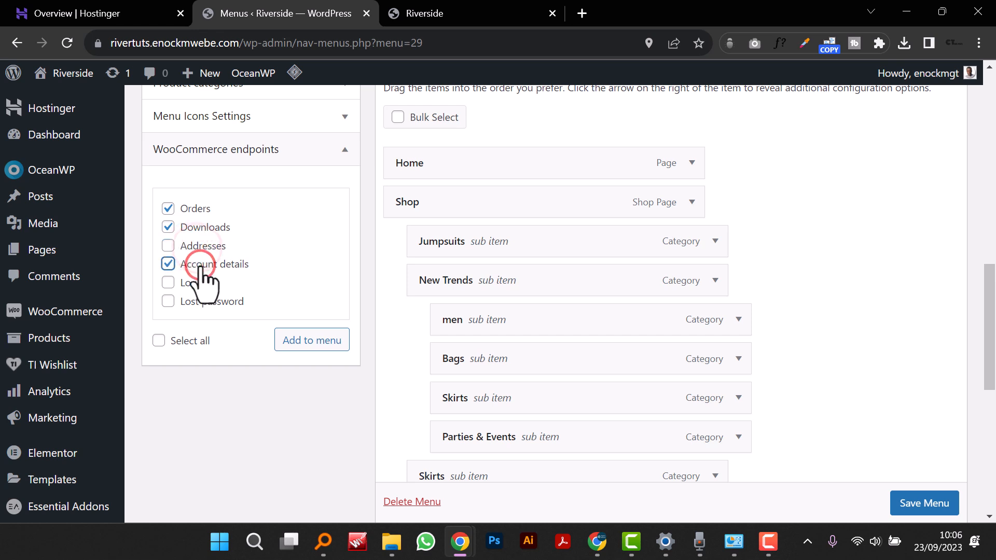
pyautogui.click(193, 283)
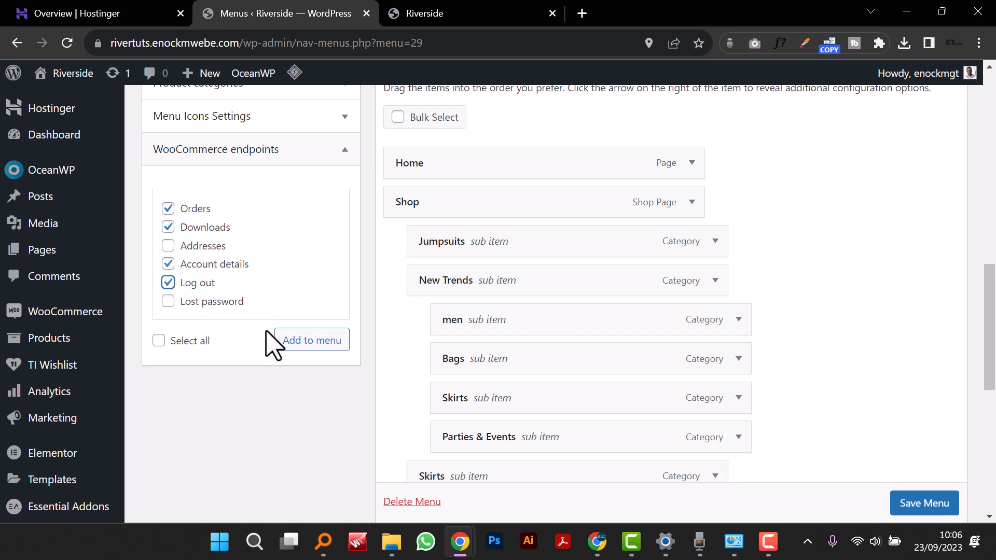
pyautogui.click(286, 340)
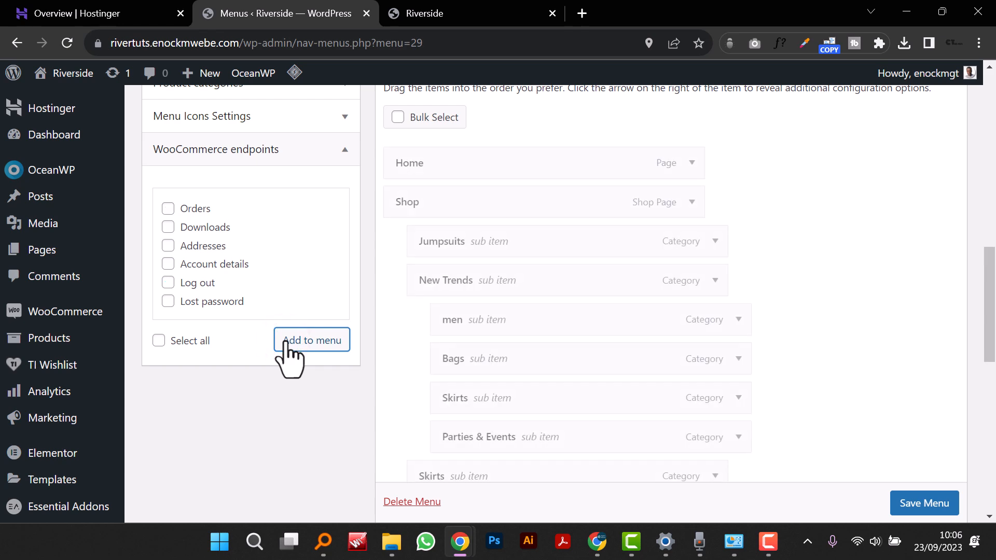
# Step: Nest Orders, Downloads, Account details and Log out as sub items under My account and save the menu
pyautogui.scroll(-7, 531, 348)
pyautogui.scroll(-2, 527, 365)
pyautogui.scroll(2, 519, 358)
pyautogui.moveTo(429, 291); pyautogui.dragTo(453, 283)
pyautogui.moveTo(428, 318); pyautogui.dragTo(456, 318)
pyautogui.moveTo(437, 358); pyautogui.dragTo(456, 363)
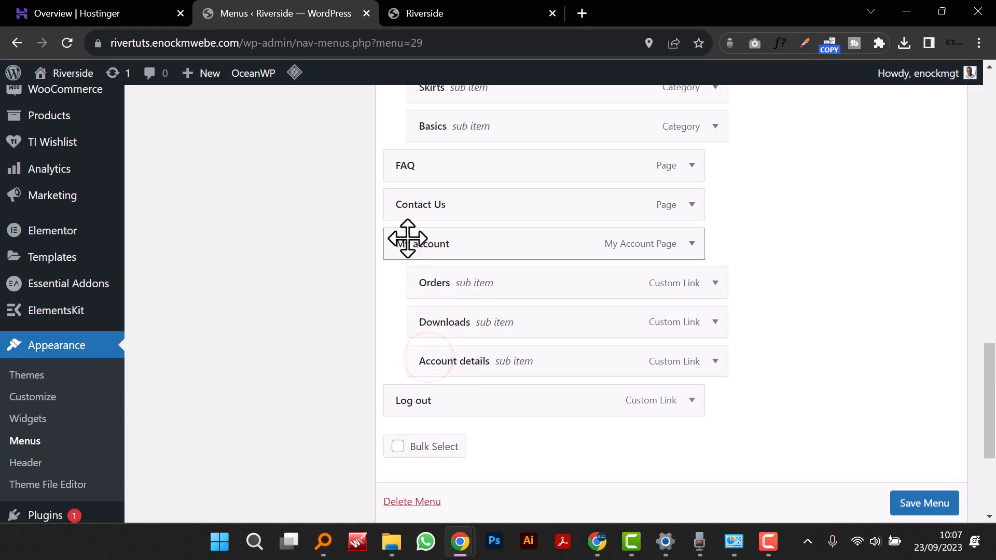
pyautogui.moveTo(438, 402); pyautogui.dragTo(449, 398)
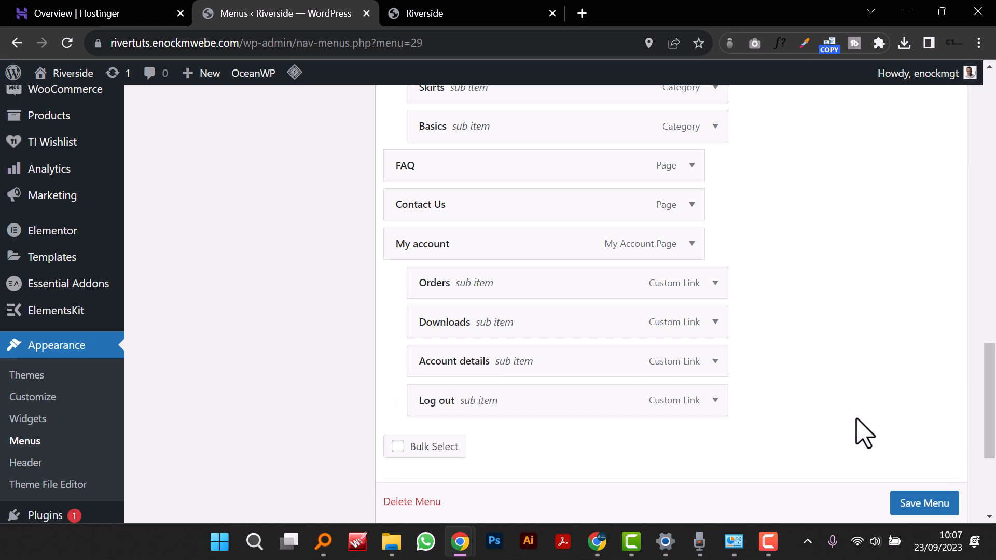
pyautogui.scroll(-1, 928, 514)
pyautogui.click(921, 501)
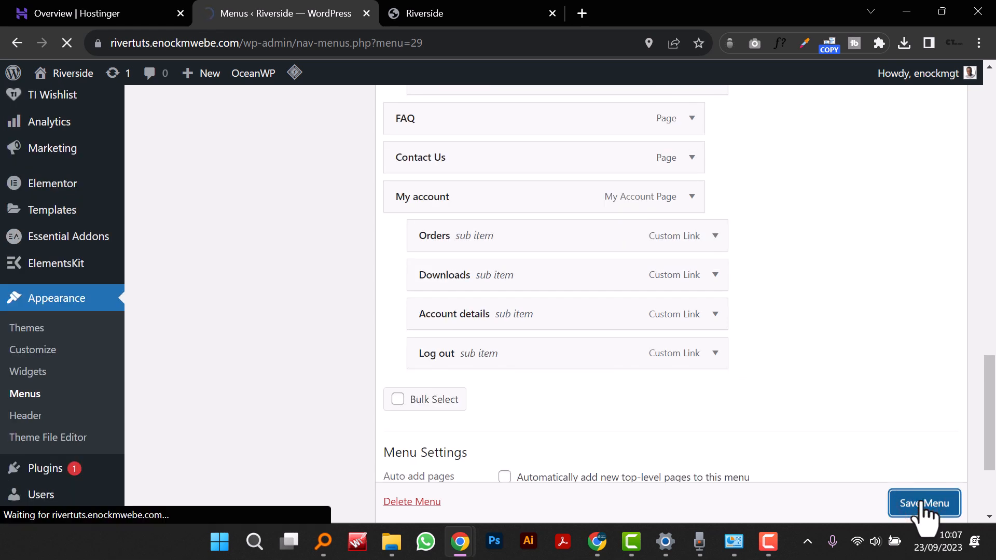
# Step: Check the saved menu's display location options and open the Riverside site in a new browser tab
pyautogui.scroll(-7, 586, 399)
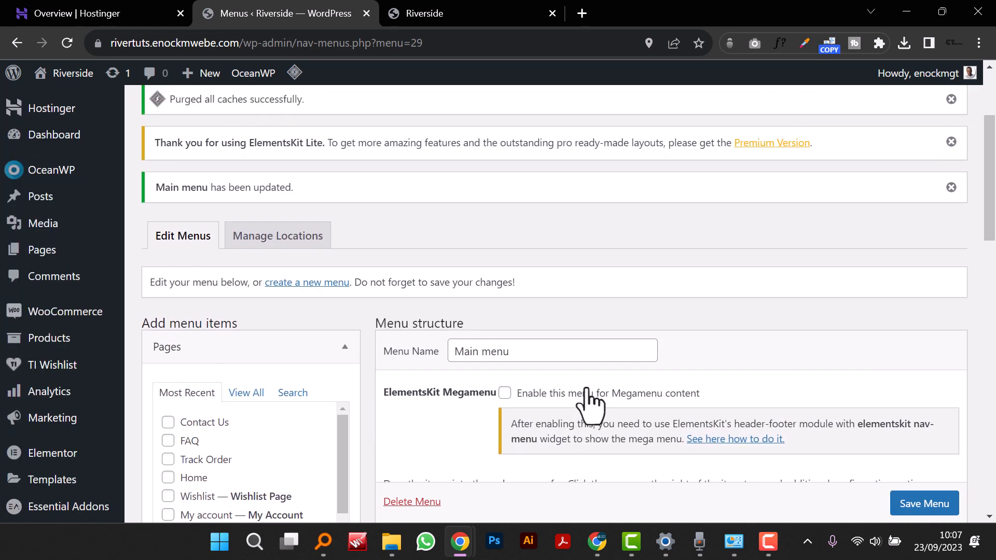
pyautogui.scroll(-5, 586, 400)
pyautogui.scroll(2, 589, 406)
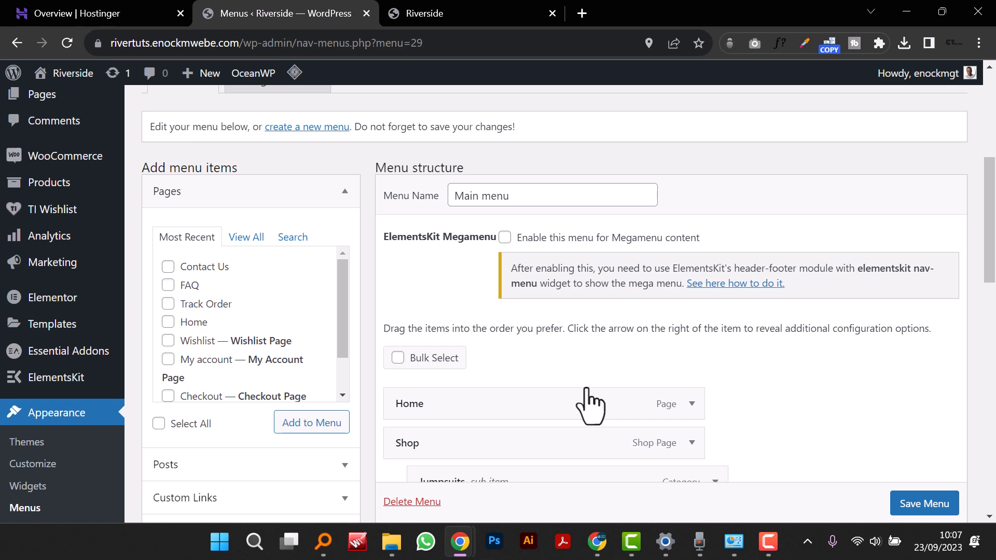
pyautogui.scroll(-15, 589, 406)
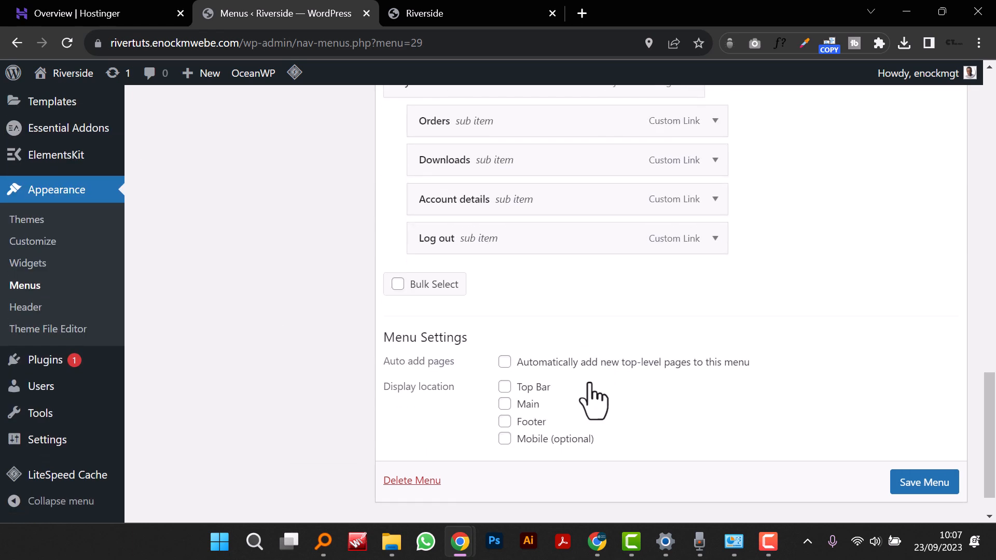
pyautogui.scroll(-2, 592, 401)
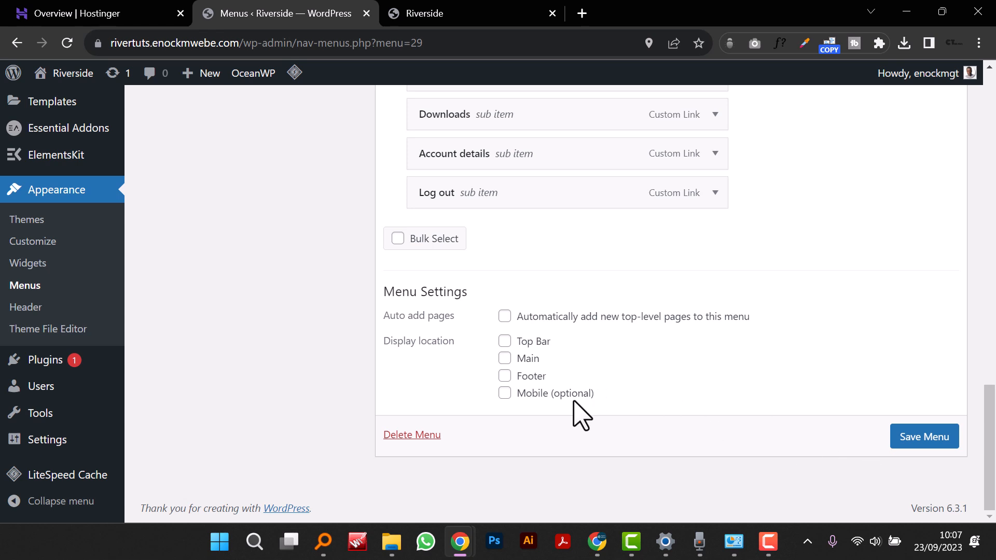
pyautogui.scroll(15, 580, 414)
pyautogui.moveTo(82, 84)
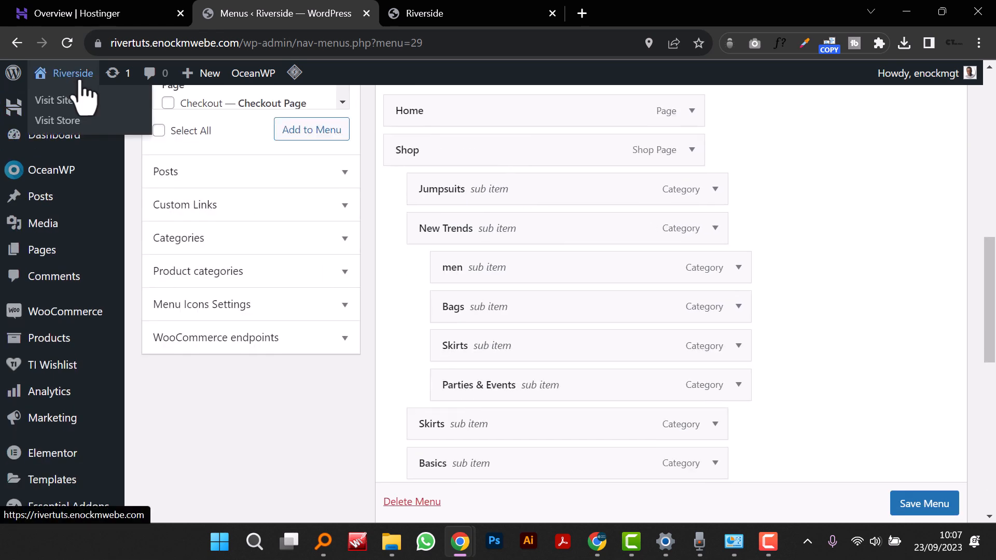
pyautogui.rightClick(69, 100)
pyautogui.click(106, 116)
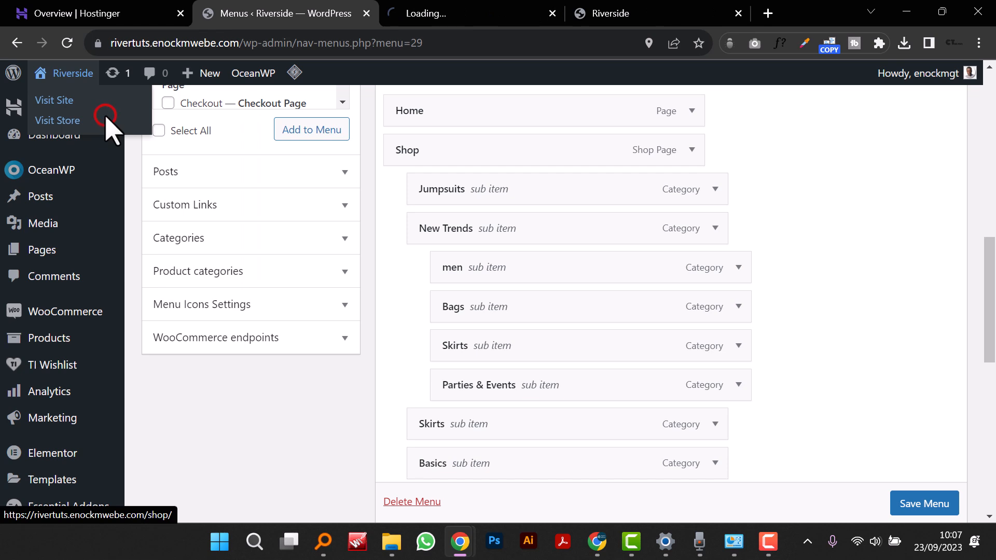
# Step: Open the theme customizer for the Riverside site and wait for it to finish loading
pyautogui.click(442, 14)
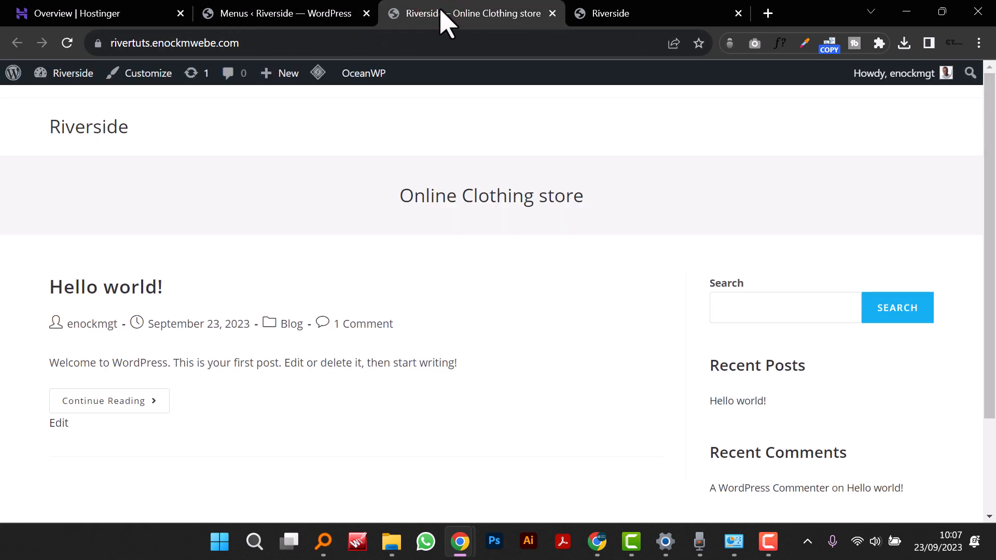
pyautogui.click(141, 76)
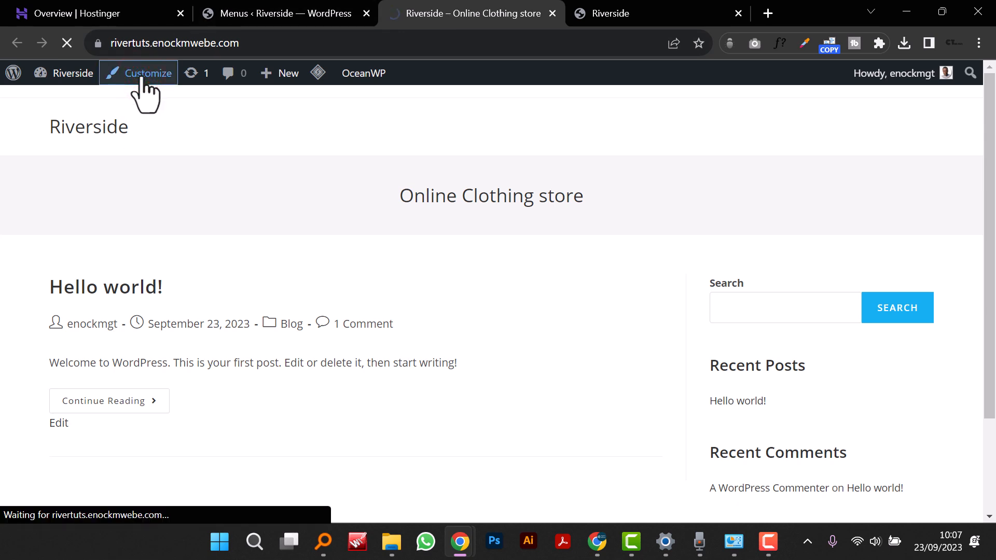
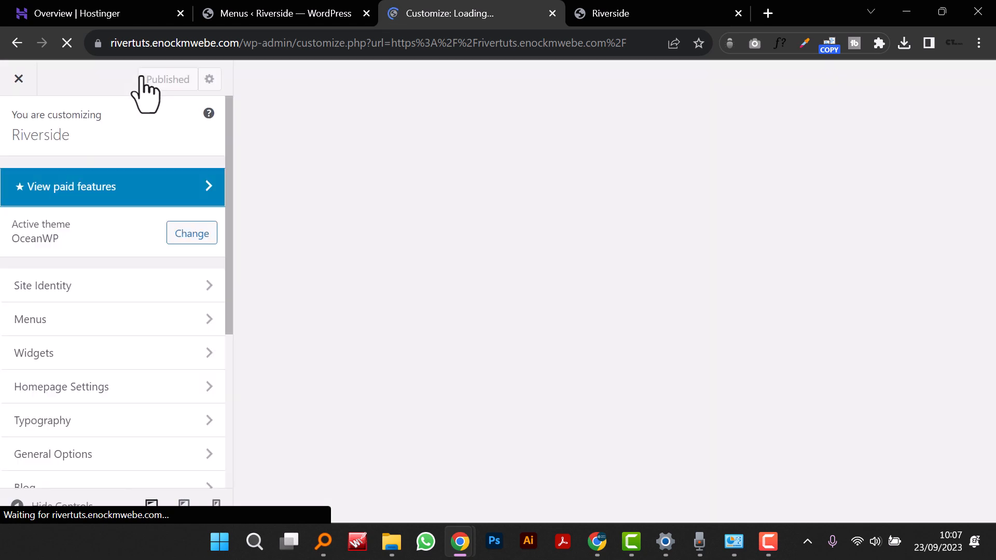
pyautogui.scroll(-3, 169, 277)
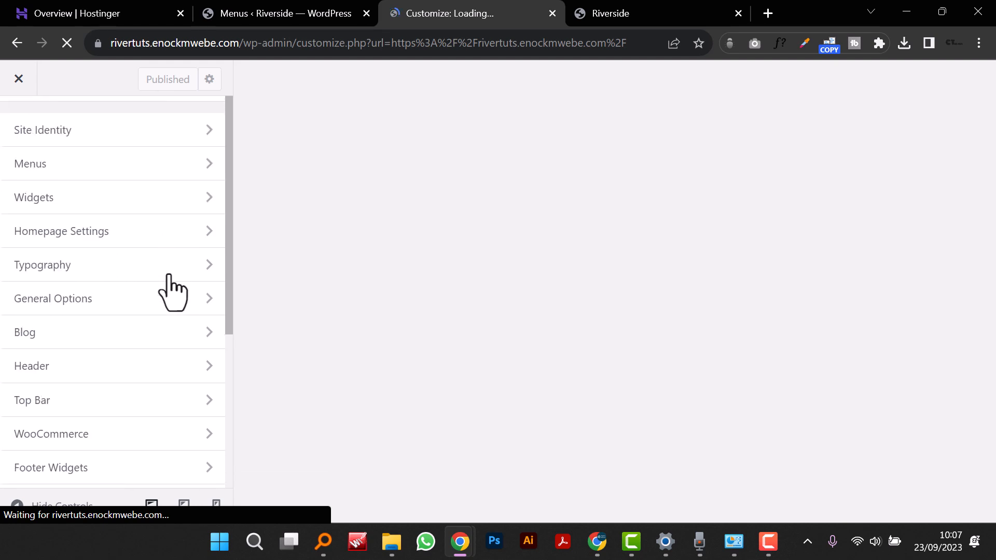
pyautogui.scroll(3, 174, 290)
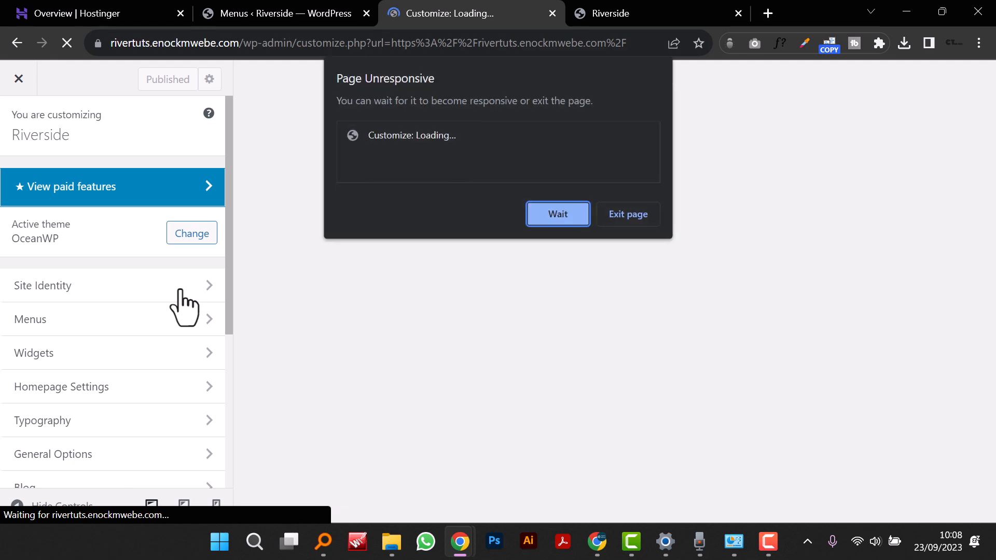
pyautogui.click(550, 223)
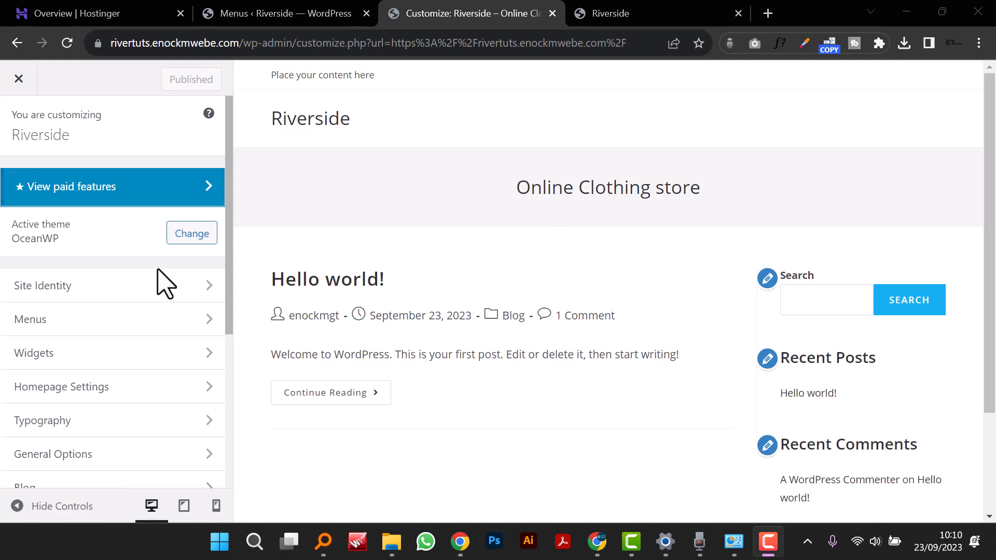
# Step: Change the site title to "Riverside Store" in the Site Identity settings
pyautogui.click(155, 280)
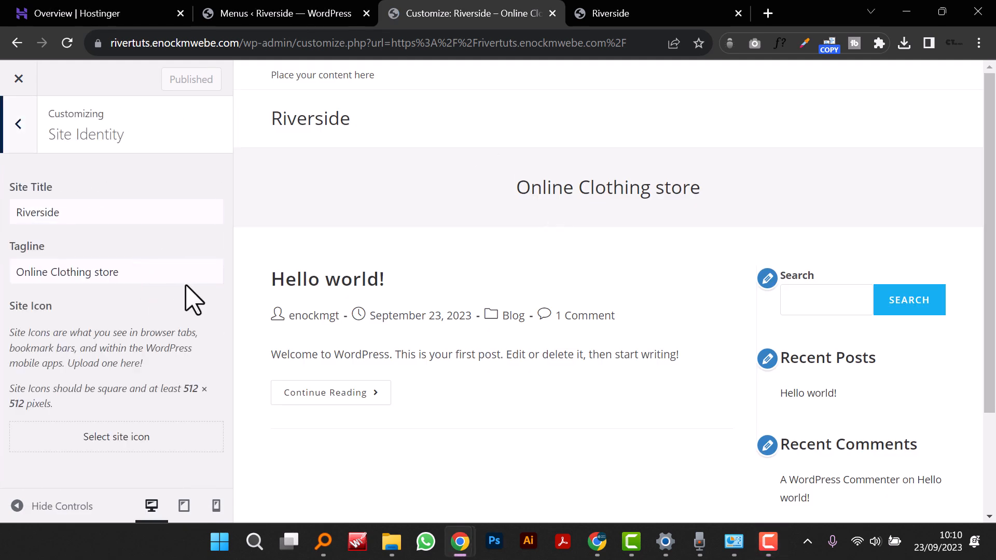
pyautogui.click(89, 219)
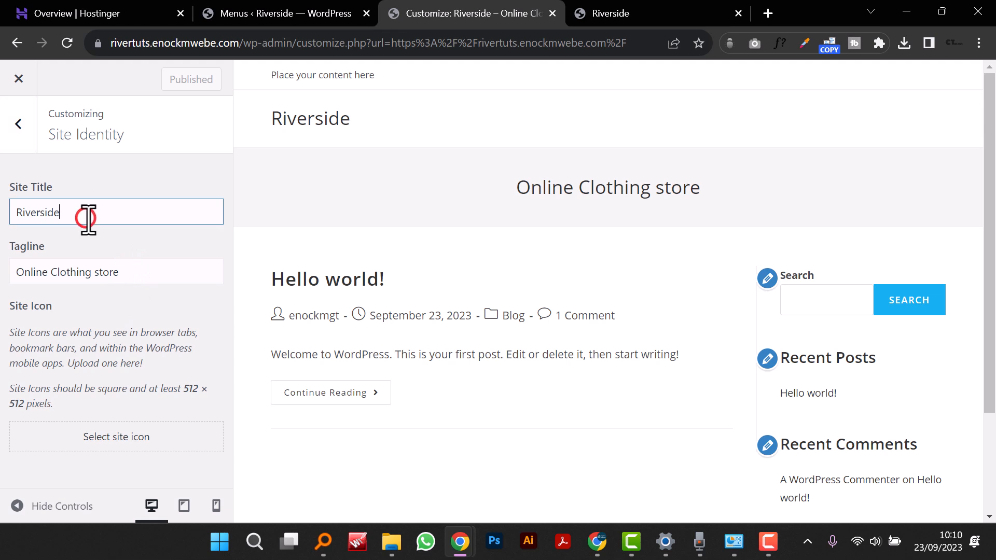
pyautogui.doubleClick(88, 219)
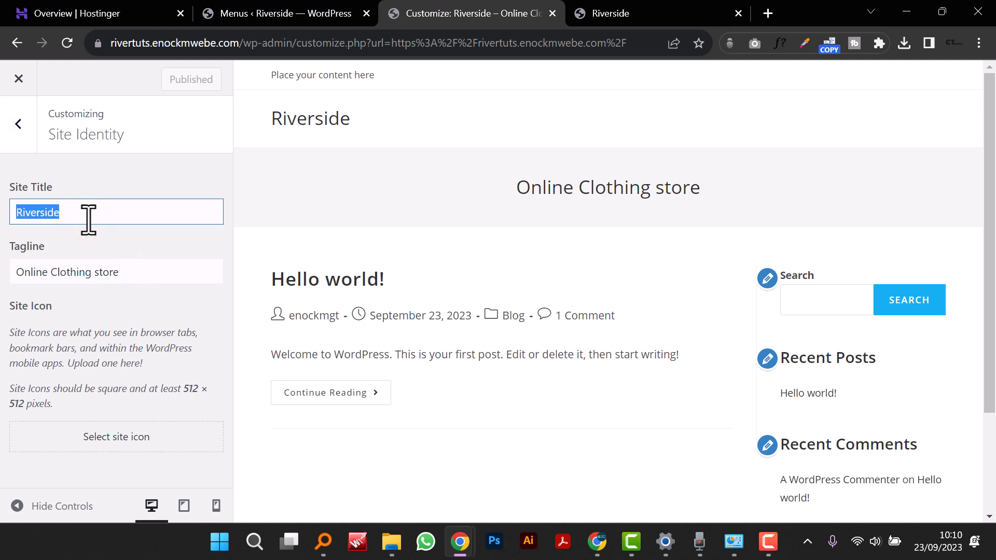
pyautogui.click(91, 215)
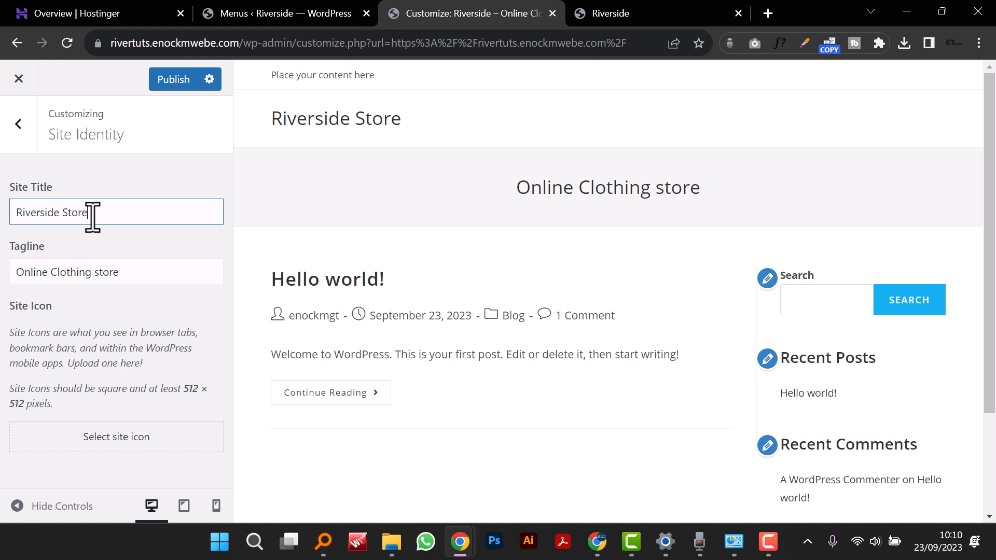
pyautogui.click(151, 269)
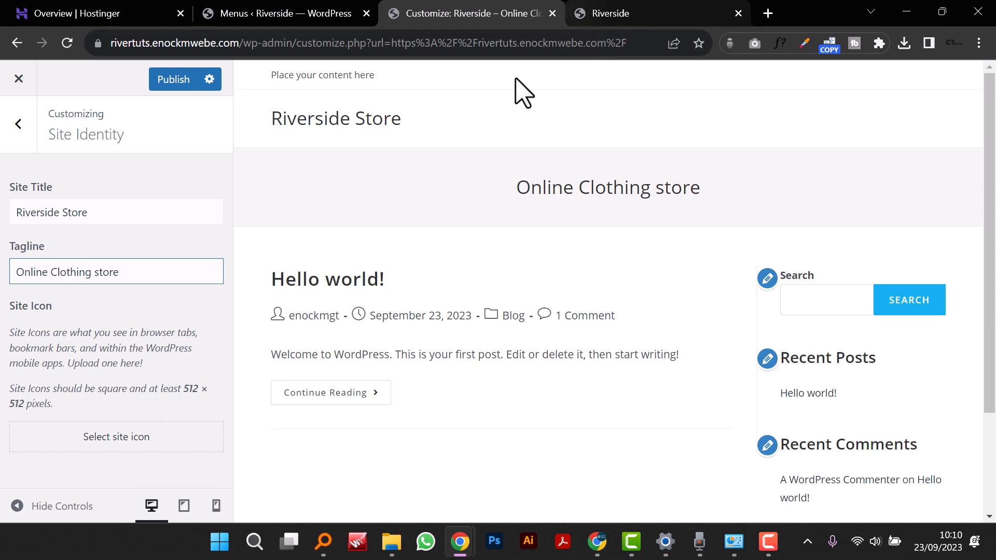
# Step: Start selecting a site icon, browse the media library images, and choose to upload a file from the computer instead
pyautogui.click(152, 437)
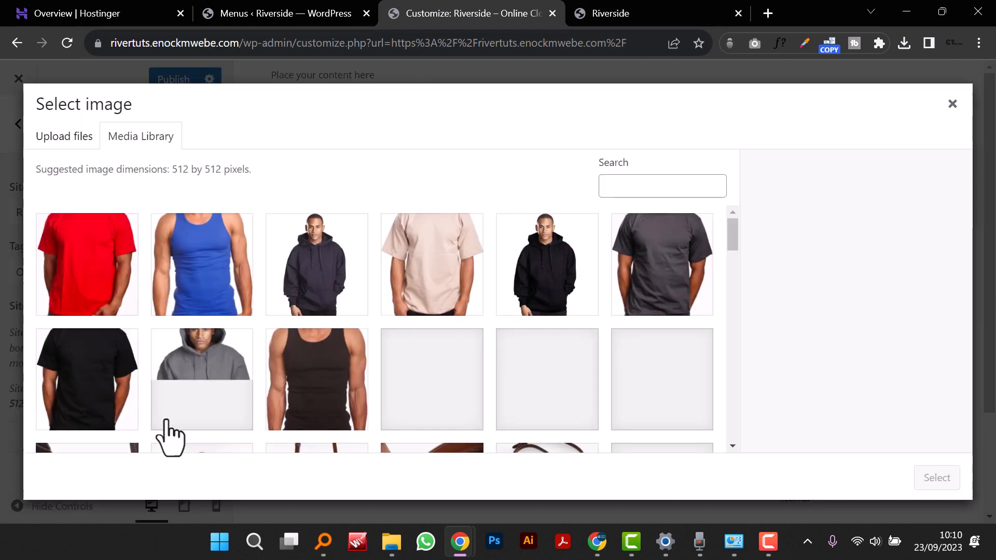
pyautogui.scroll(-5, 409, 295)
pyautogui.scroll(-3, 409, 296)
pyautogui.scroll(3, 402, 296)
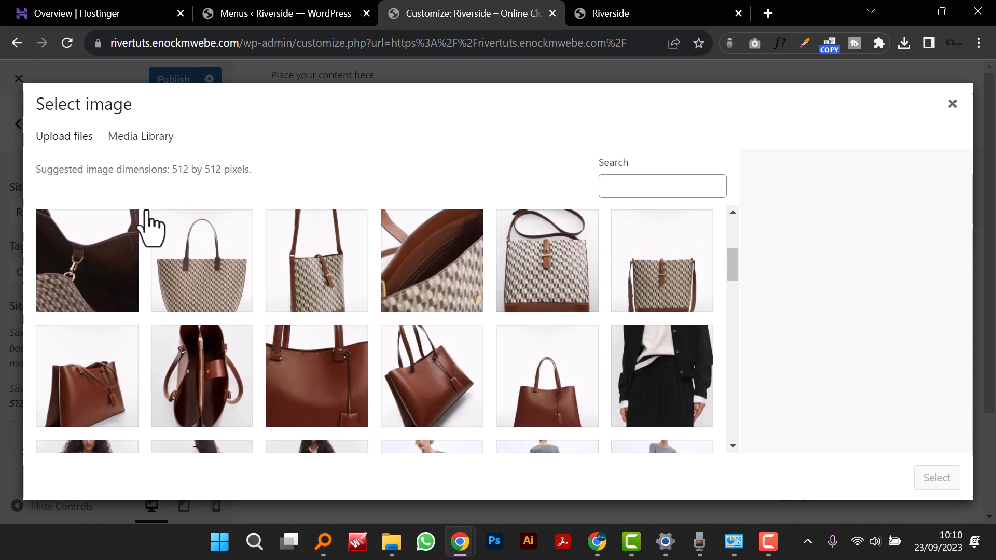
pyautogui.click(64, 139)
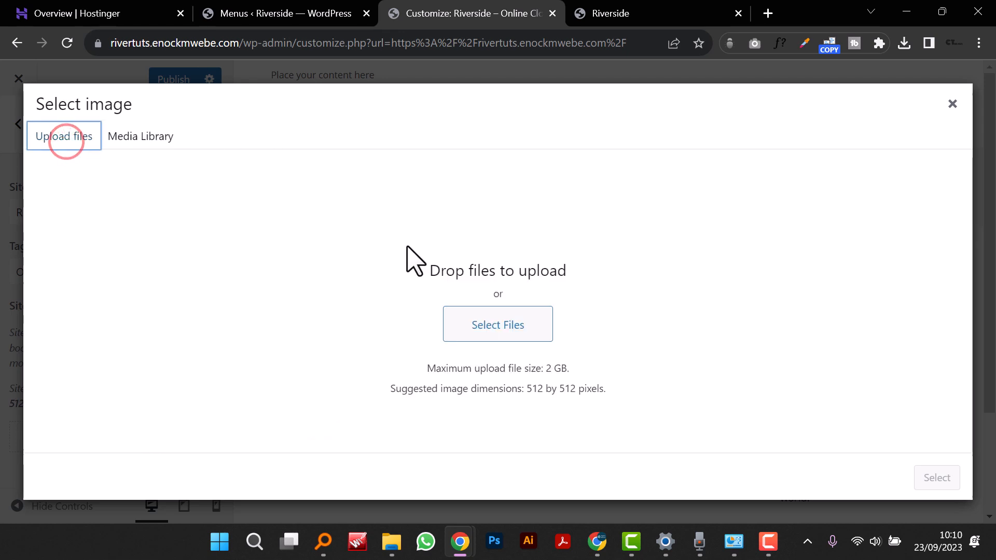
pyautogui.click(478, 317)
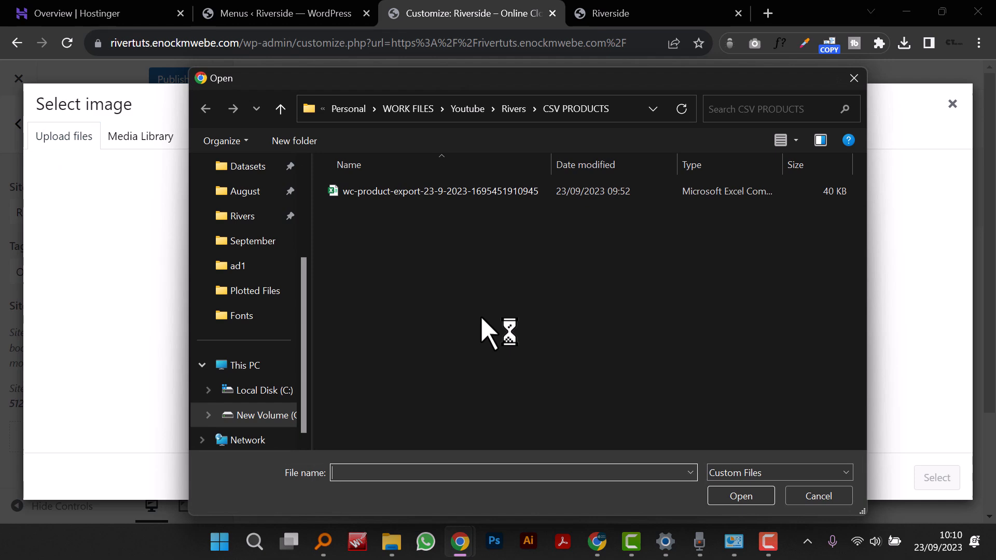
# Step: Upload the channels4_profile image from the September folder for the site icon
pyautogui.click(265, 242)
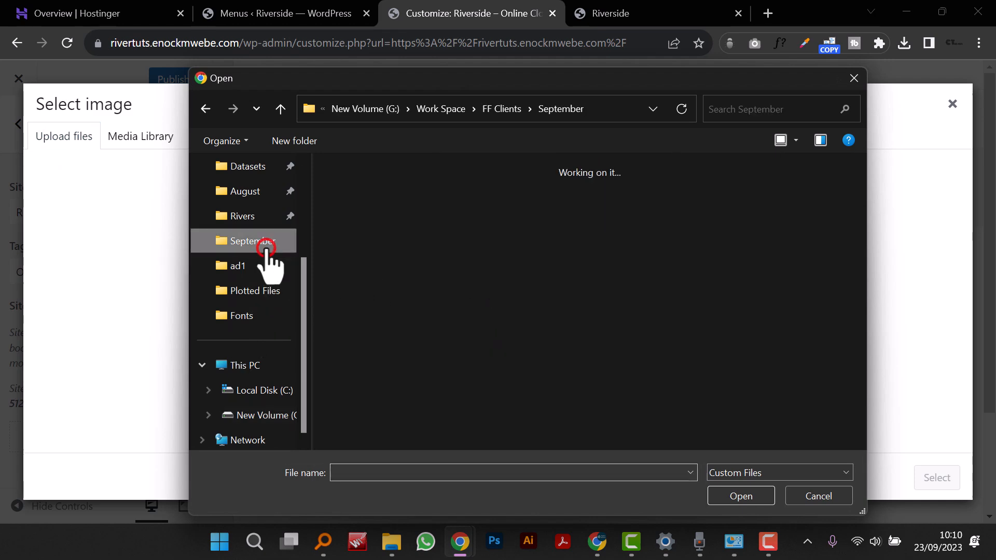
pyautogui.scroll(-5, 684, 312)
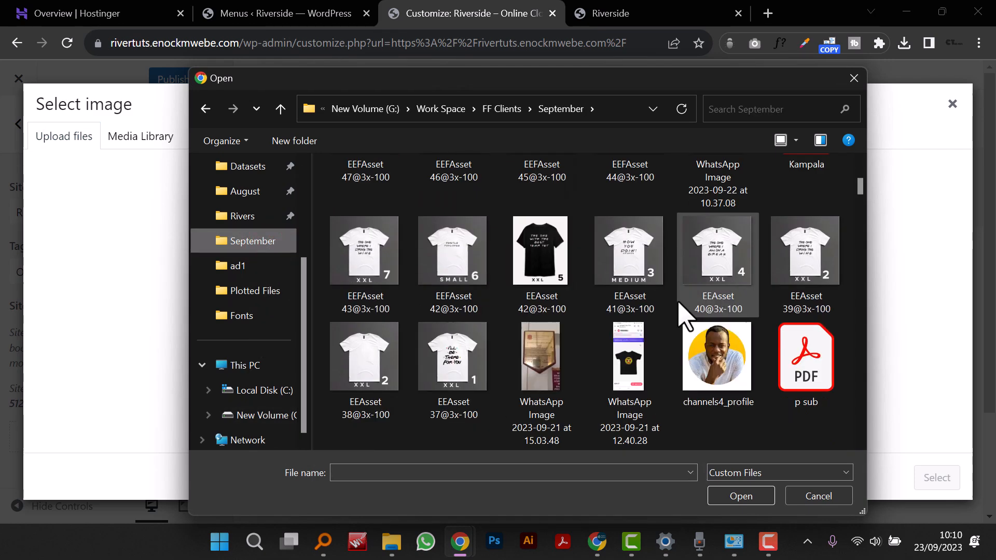
pyautogui.scroll(-12, 680, 305)
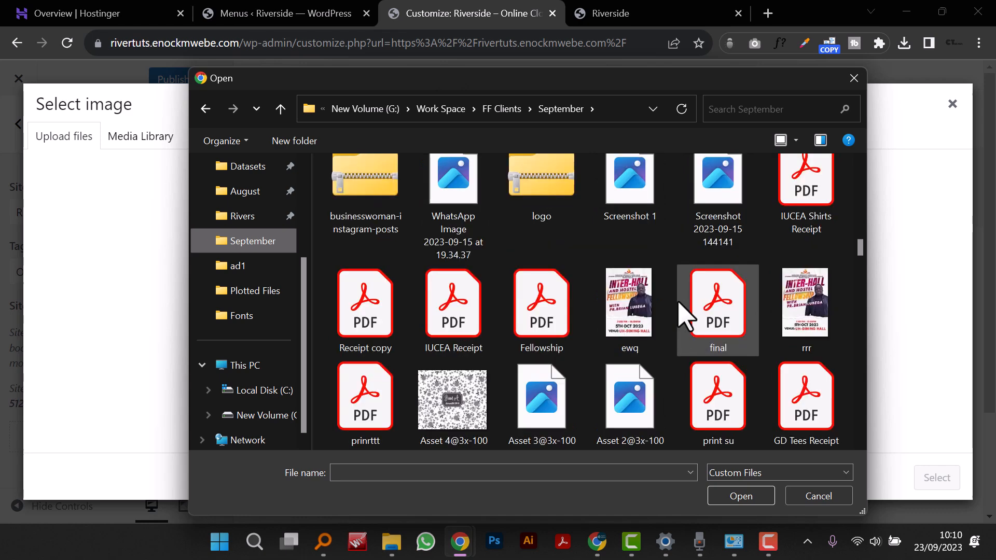
pyautogui.scroll(-12, 684, 314)
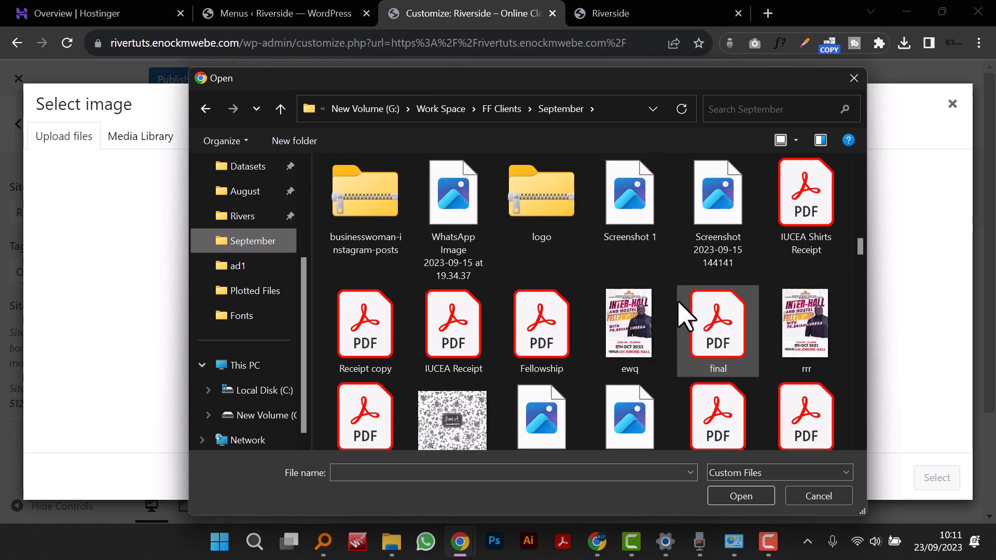
pyautogui.scroll(15, 684, 314)
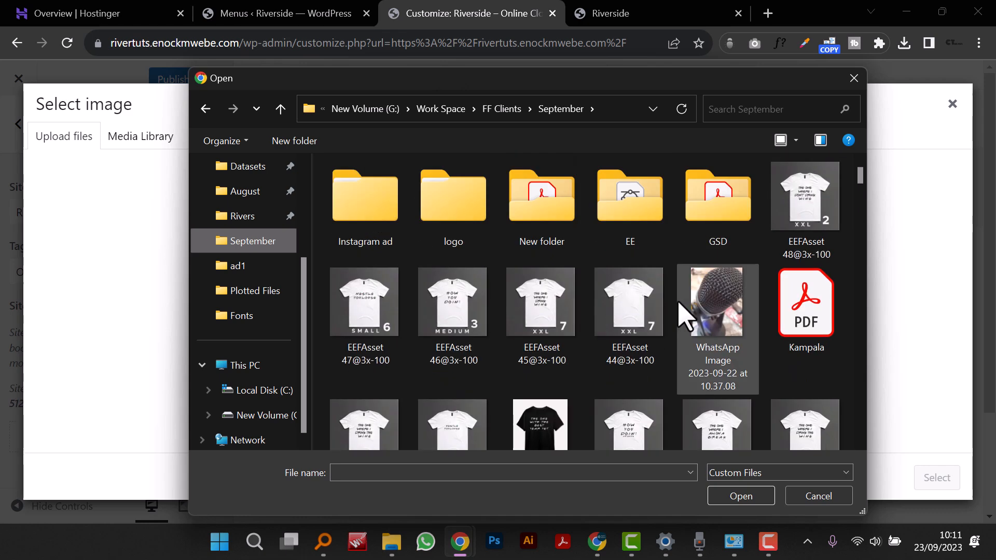
pyautogui.scroll(-8, 680, 305)
pyautogui.scroll(8, 679, 305)
pyautogui.scroll(-3, 680, 306)
pyautogui.scroll(-2, 683, 314)
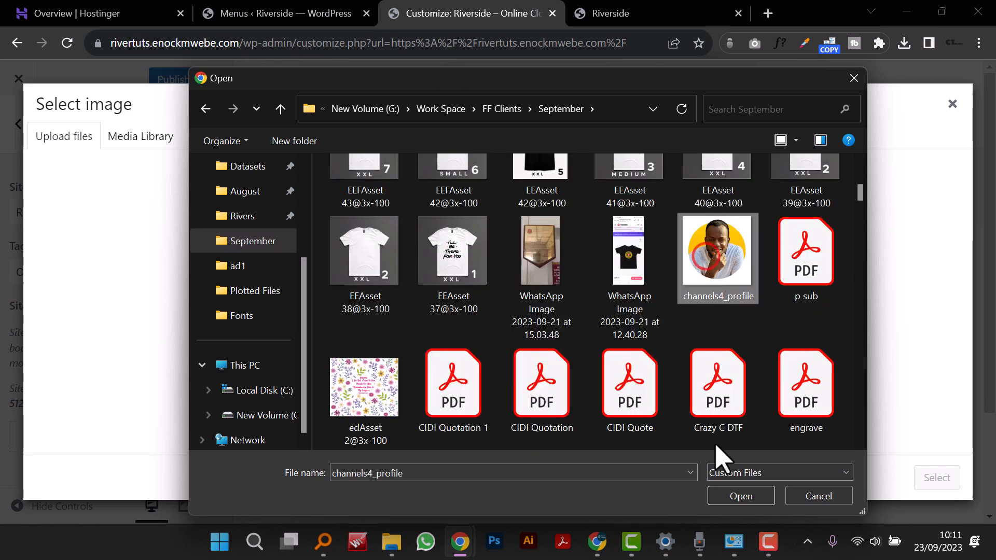
pyautogui.click(730, 497)
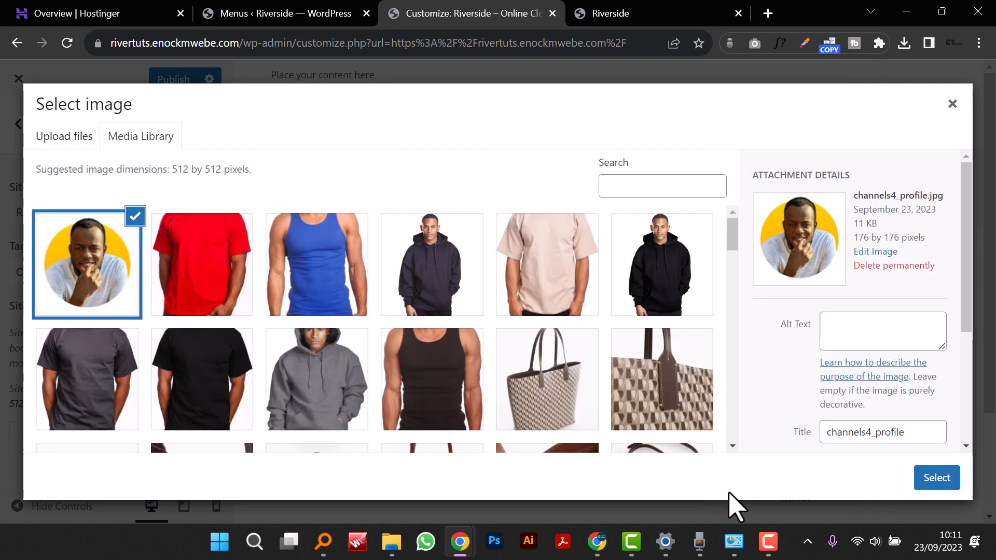
# Step: Crop the uploaded image as the site icon, publish the site identity changes and return to the main customizer options
pyautogui.click(928, 479)
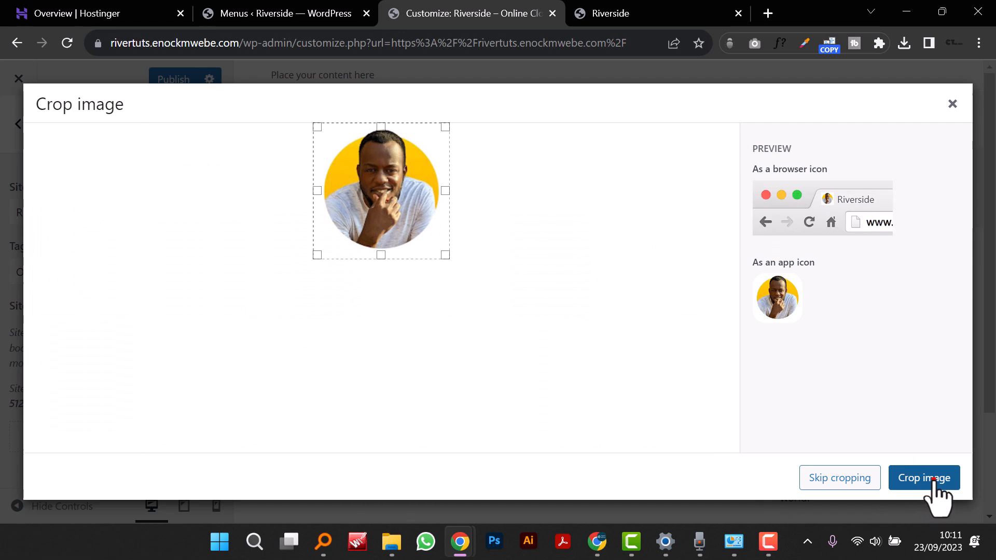
pyautogui.click(932, 485)
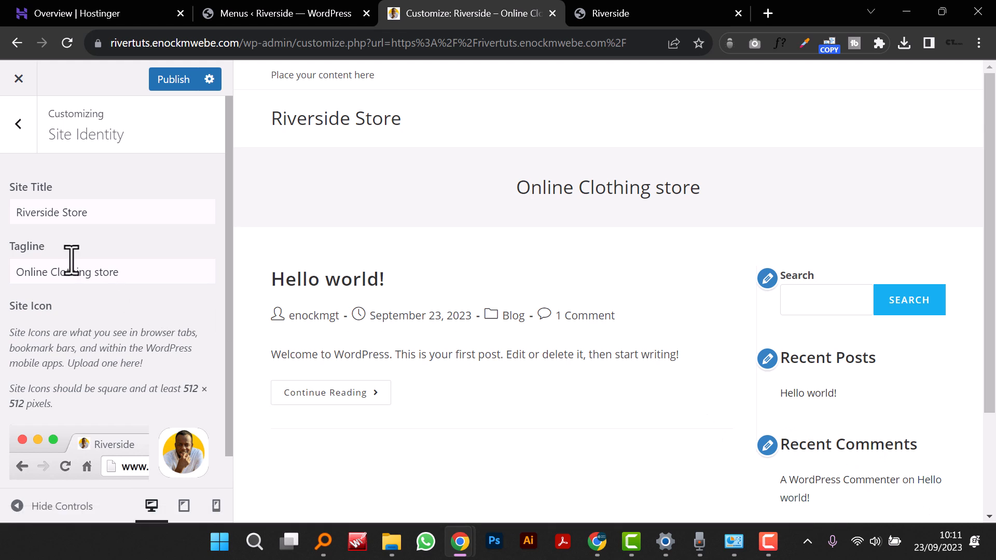
pyautogui.scroll(-1, 73, 267)
pyautogui.click(182, 87)
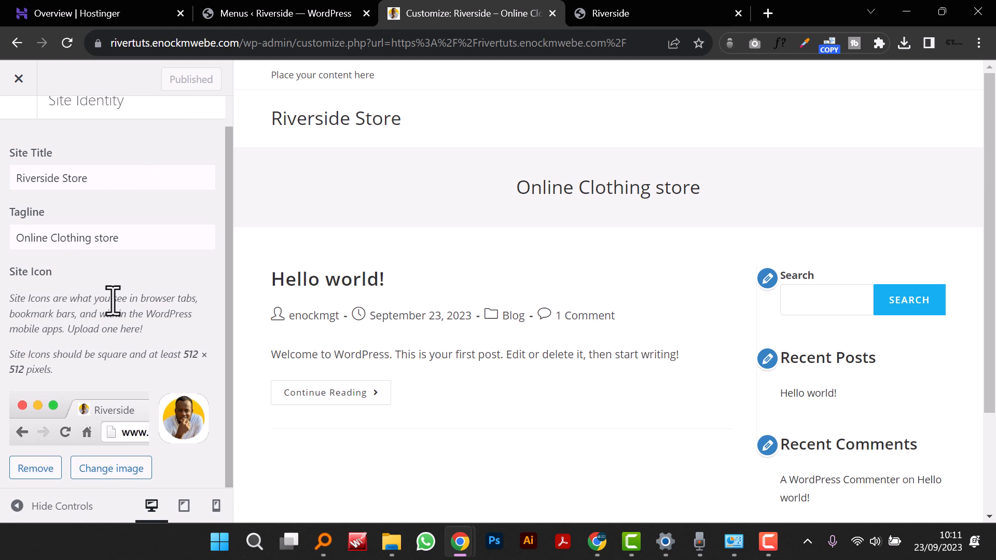
pyautogui.scroll(1, 113, 299)
pyautogui.click(13, 134)
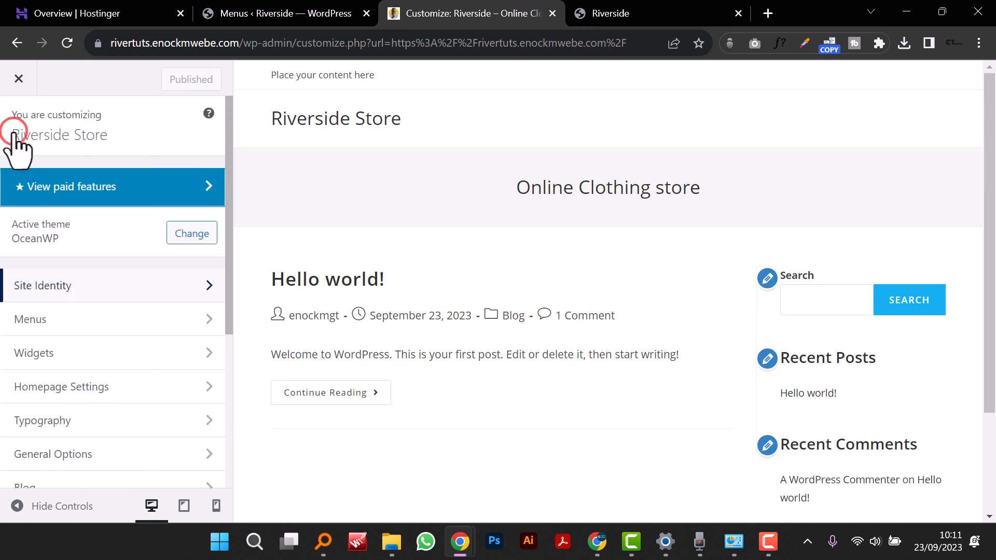
# Step: Compare the demo store's header and navigation with the Riverside Store customizer preview
pyautogui.click(629, 19)
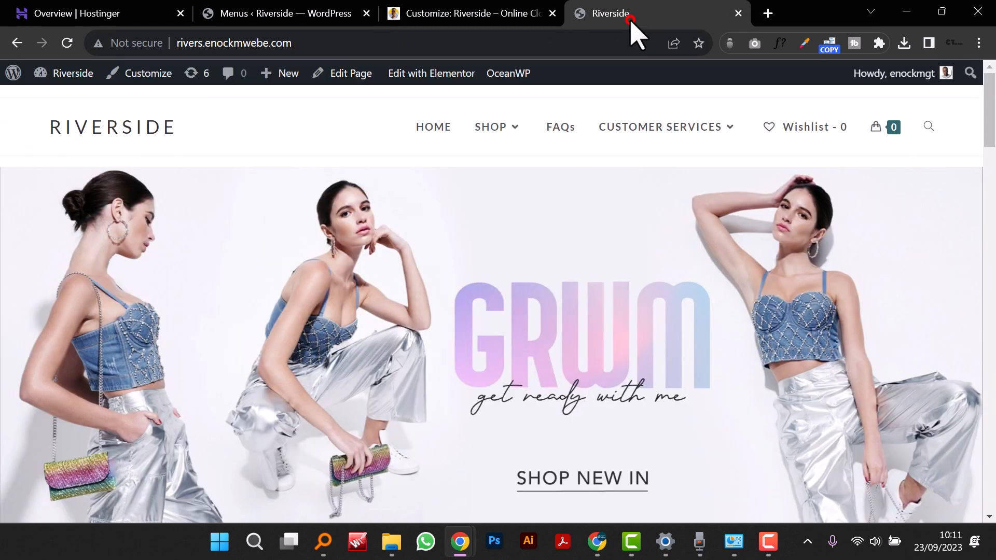
pyautogui.click(767, 12)
pyautogui.click(591, 48)
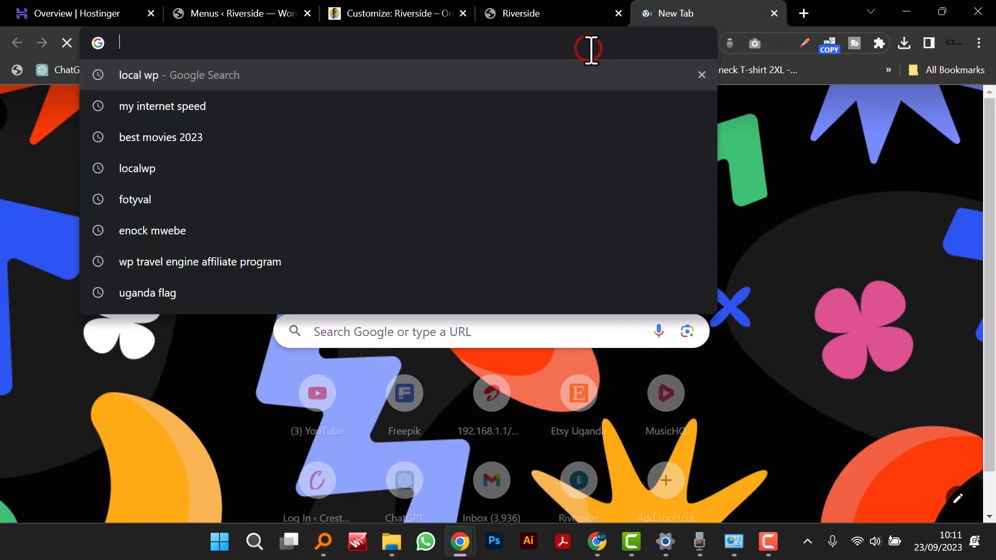
pyautogui.click(413, 14)
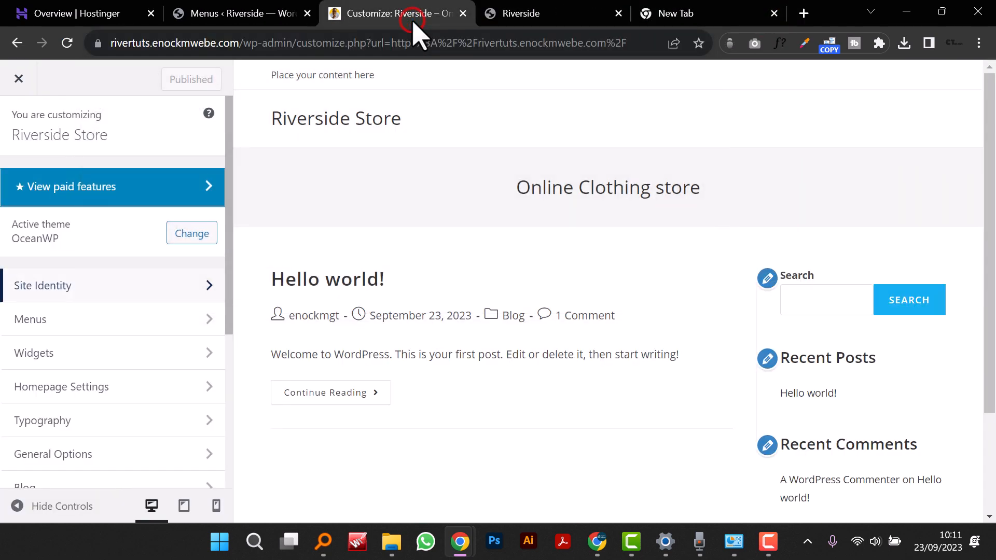
pyautogui.click(503, 13)
pyautogui.click(381, 16)
# Step: Assign the Main menu to the theme's Main menu location and return to the main customizer options
pyautogui.click(156, 337)
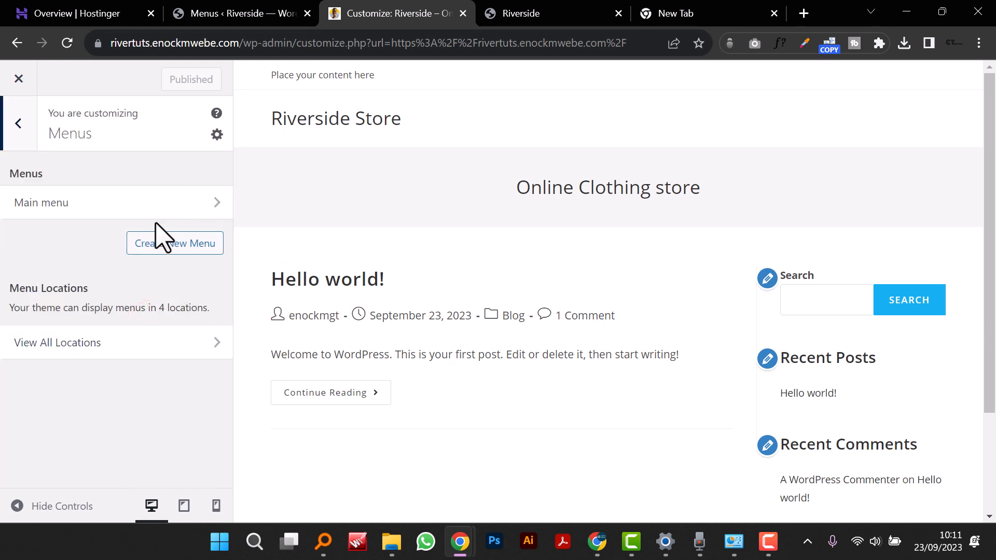
pyautogui.click(185, 202)
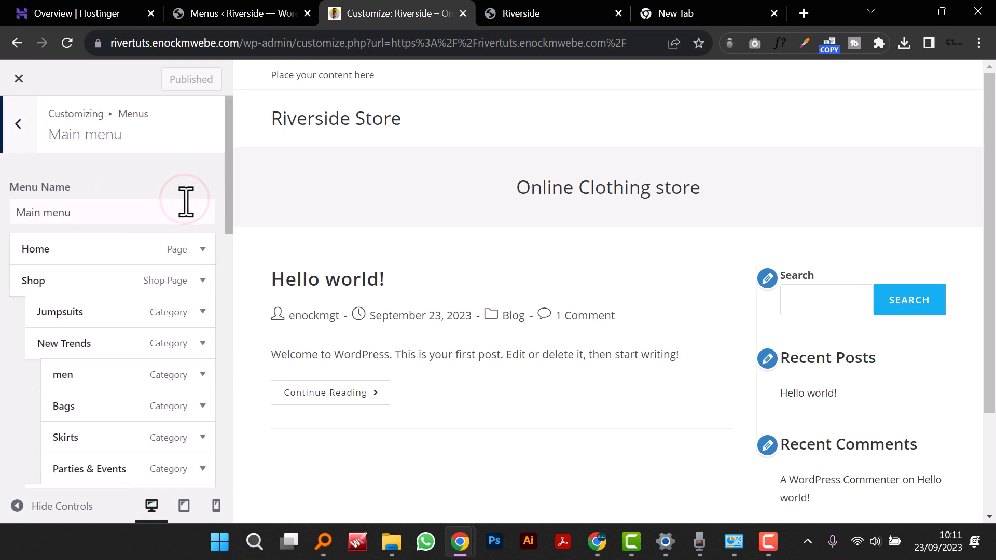
pyautogui.click(158, 217)
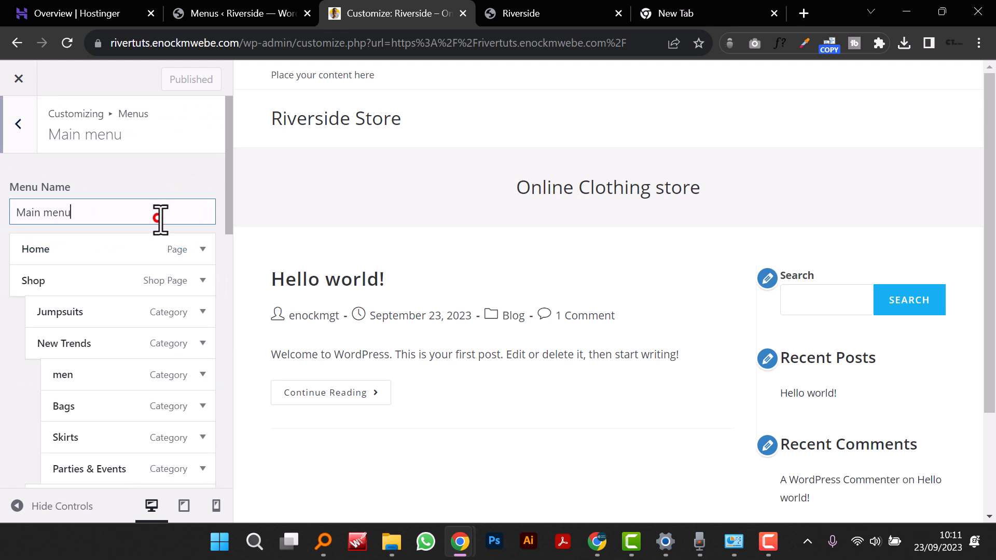
pyautogui.scroll(-5, 179, 217)
pyautogui.scroll(-6, 178, 217)
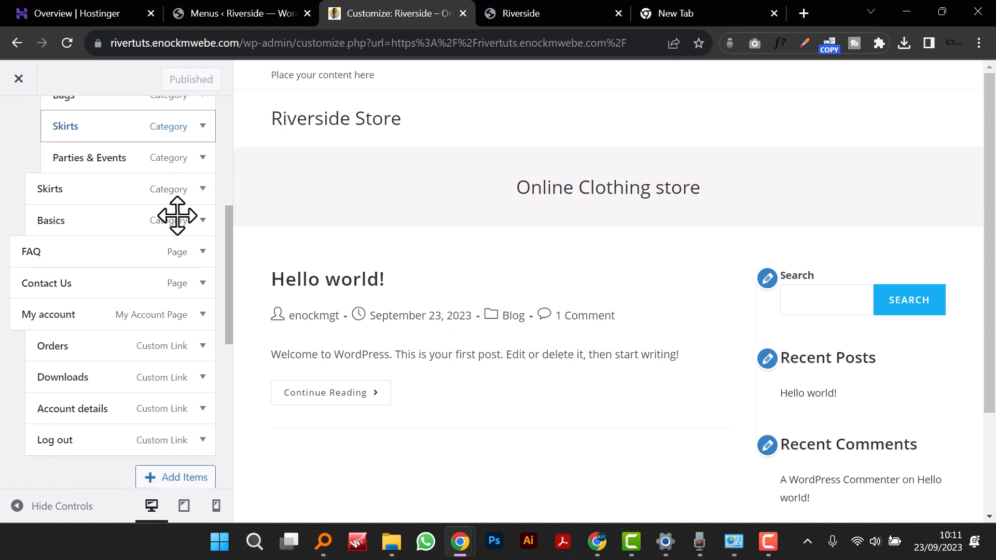
pyautogui.scroll(-2, 178, 215)
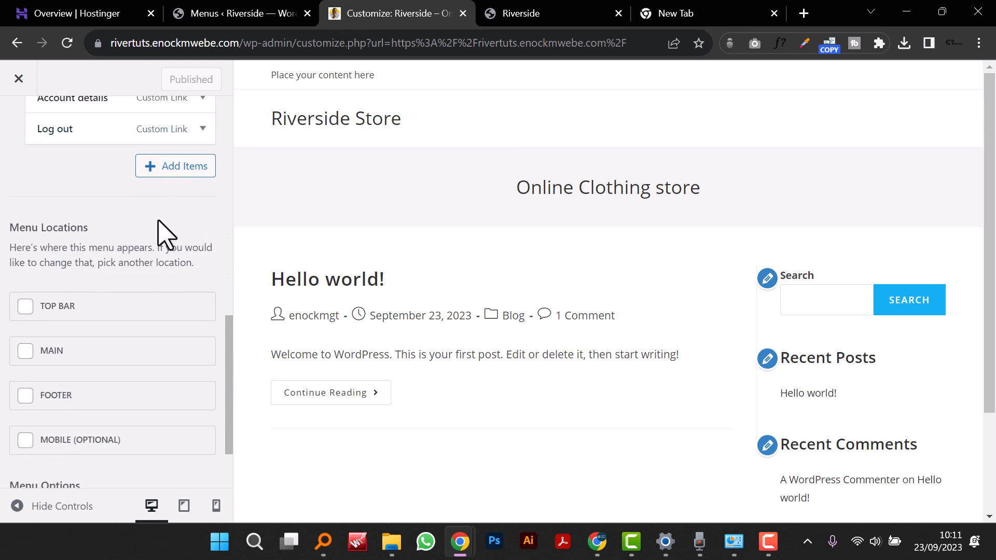
pyautogui.scroll(-2, 115, 322)
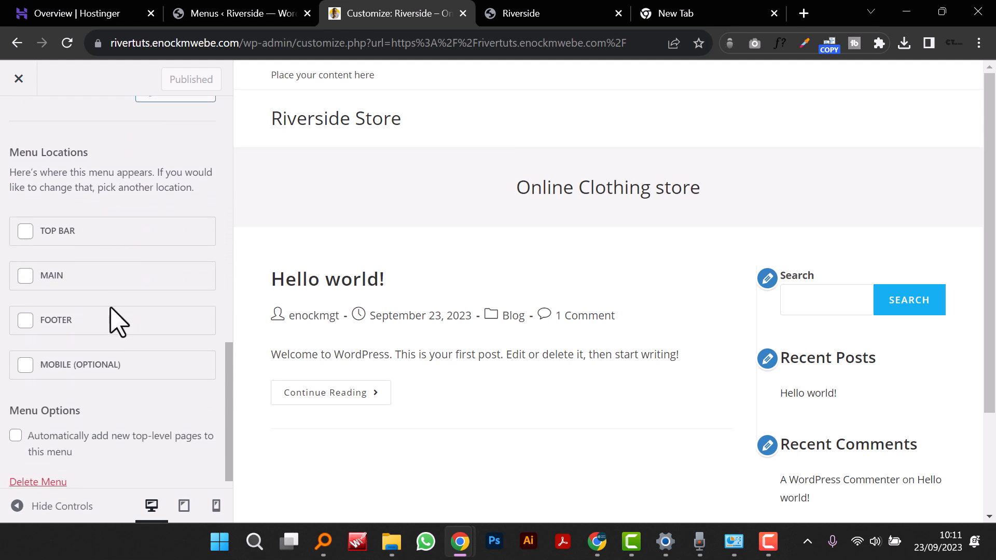
pyautogui.click(27, 274)
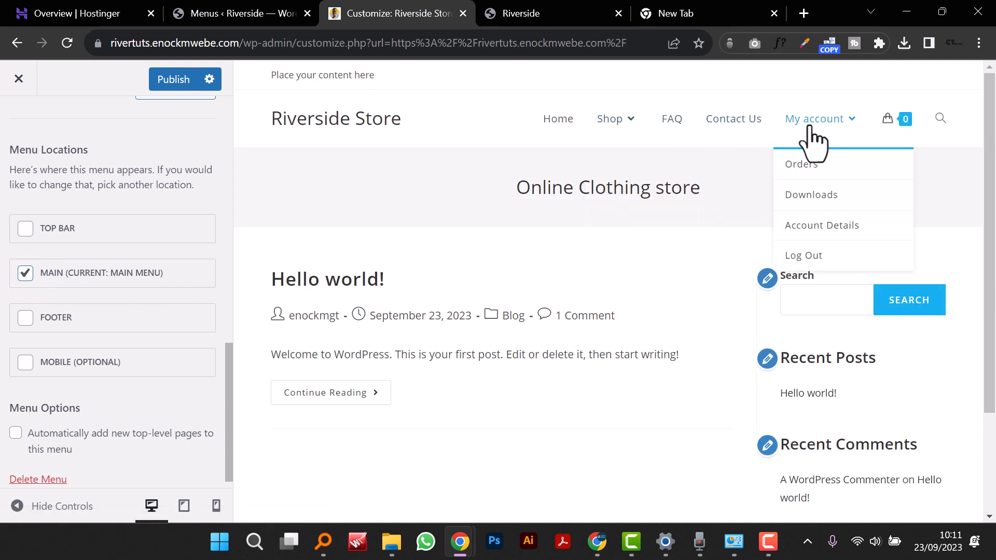
pyautogui.scroll(-1, 156, 338)
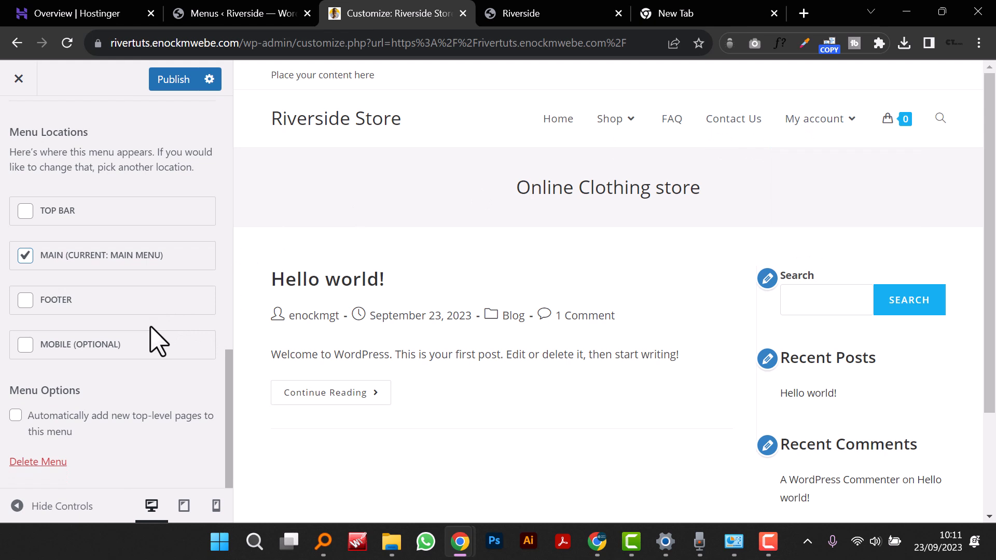
pyautogui.scroll(10, 153, 338)
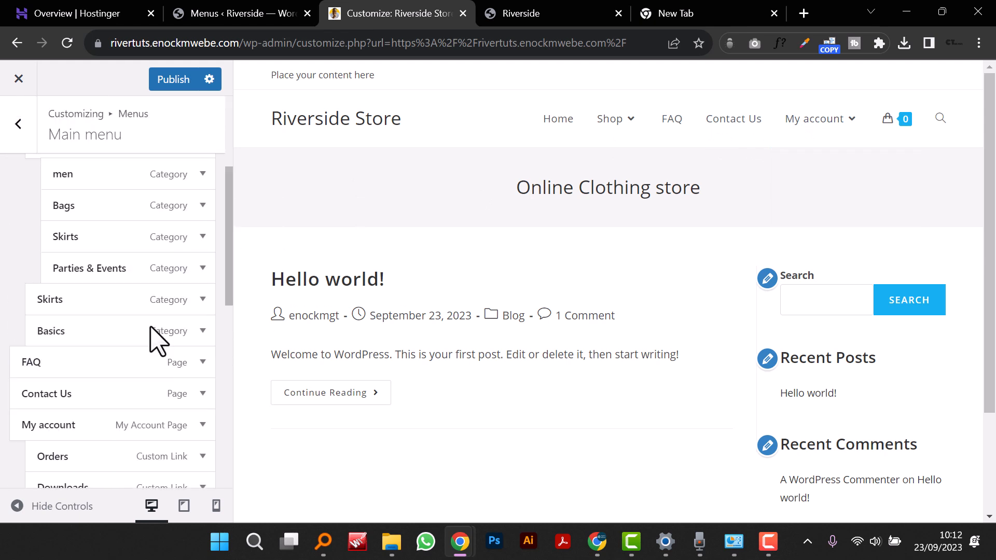
pyautogui.click(20, 129)
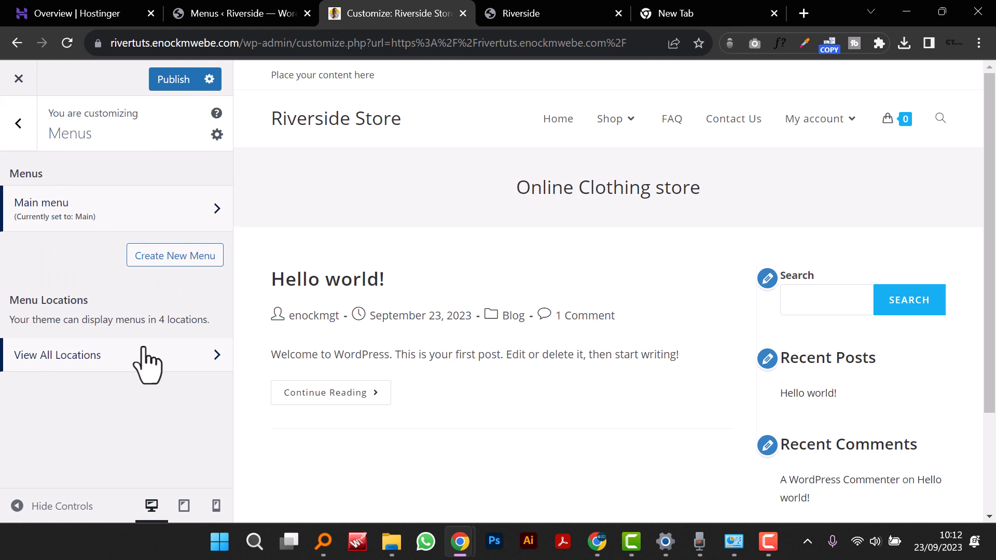
pyautogui.click(21, 125)
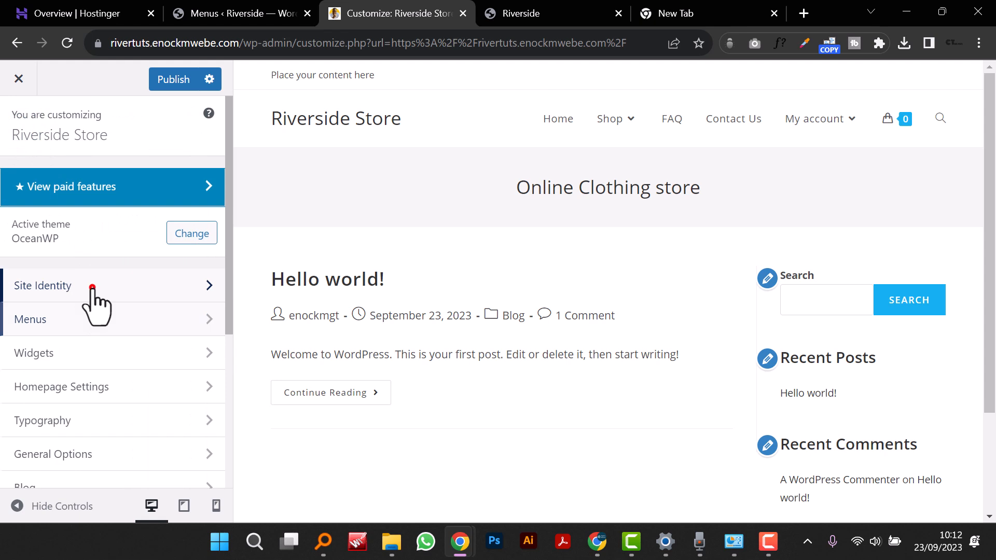
# Step: Change the site title to RIVERSIDE in the site identity settings and return to the main customizer options
pyautogui.click(89, 286)
pyautogui.click(114, 213)
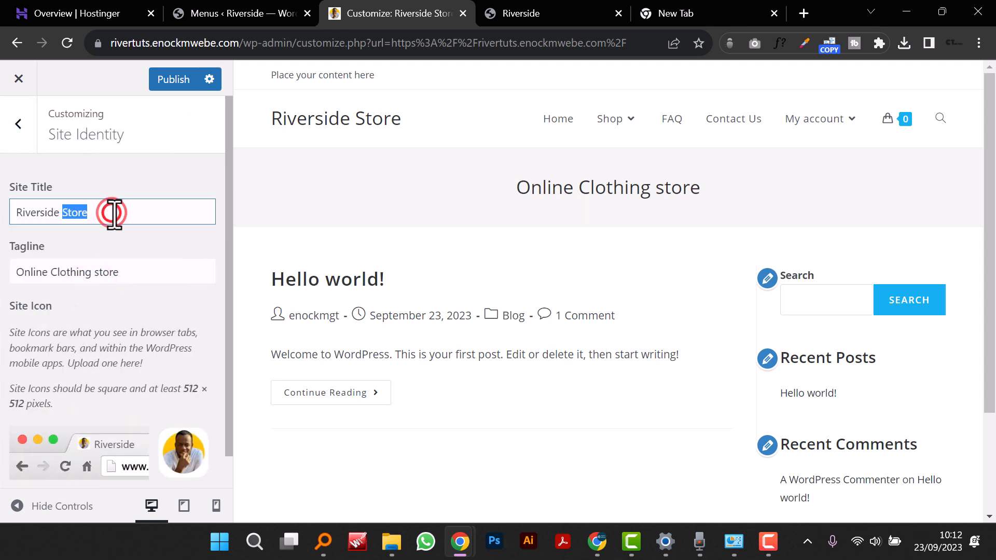
pyautogui.press('BackSpace')
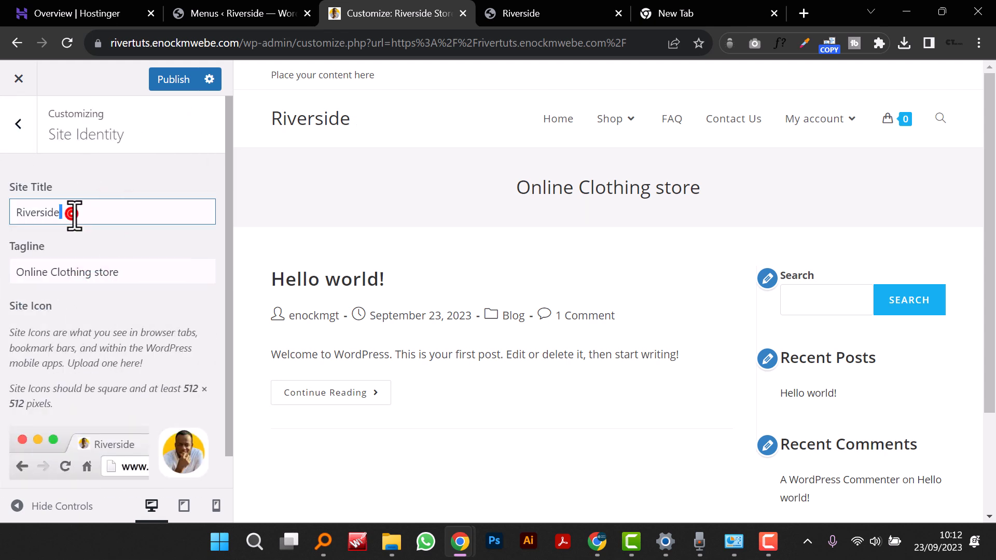
pyautogui.doubleClick(74, 213)
pyautogui.write('RIVERSIDE')
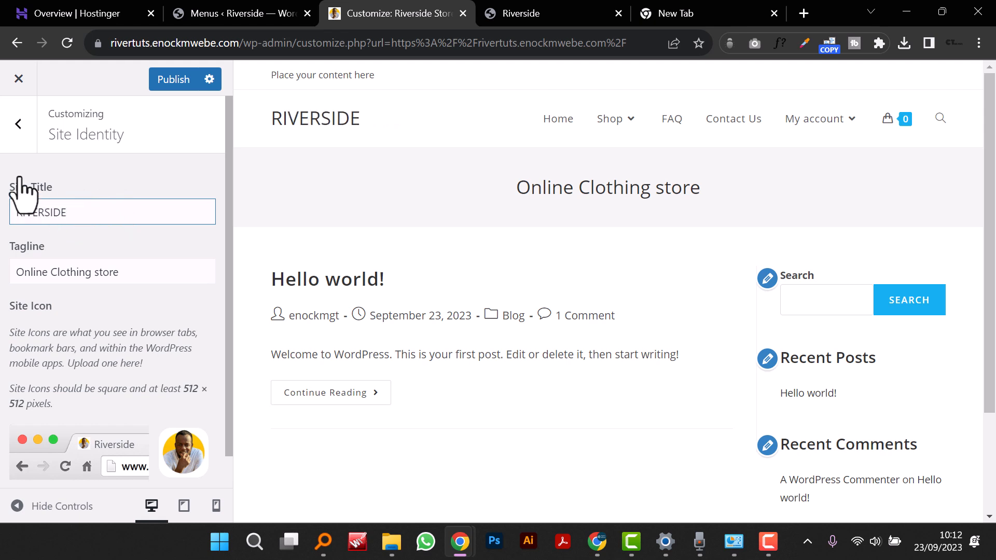
pyautogui.click(18, 126)
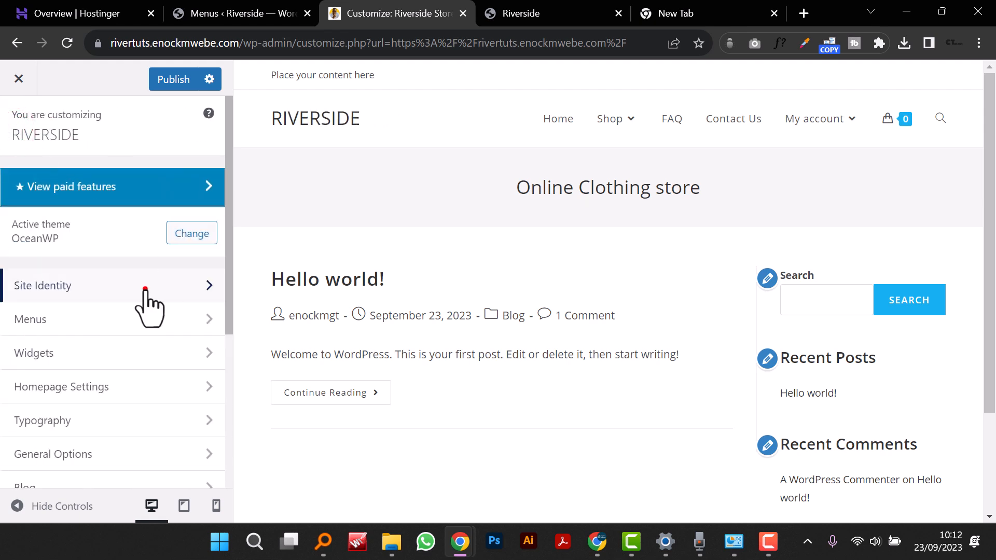
# Step: Review the Main menu's items and their nesting in the customizer, from the shop categories to the account links
pyautogui.click(143, 286)
pyautogui.click(15, 127)
pyautogui.click(122, 324)
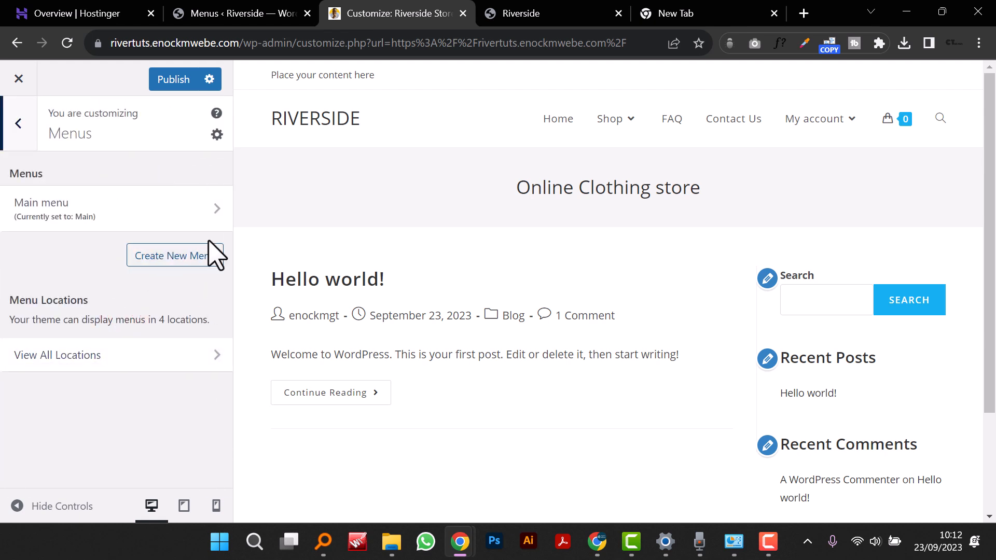
pyautogui.click(206, 207)
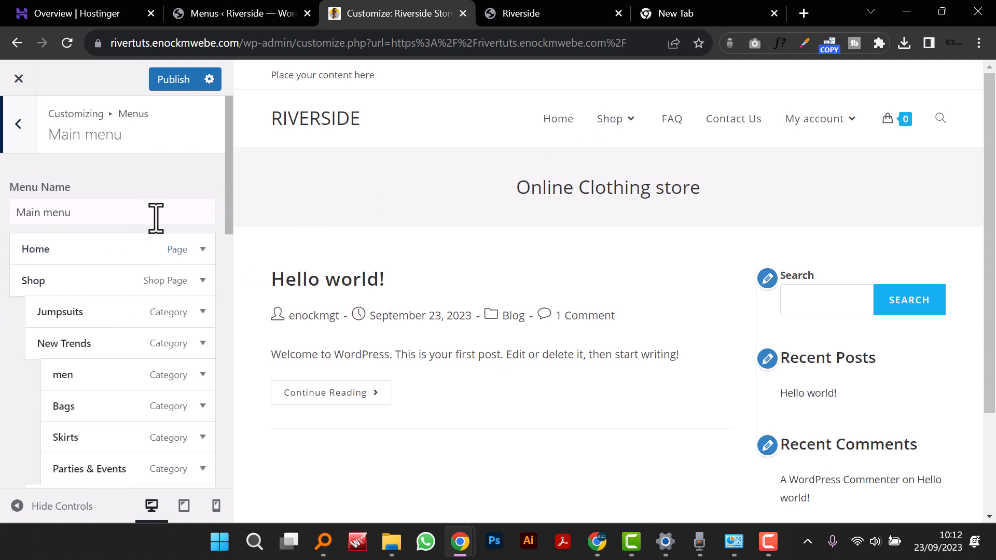
pyautogui.scroll(-5, 147, 391)
pyautogui.scroll(3, 129, 336)
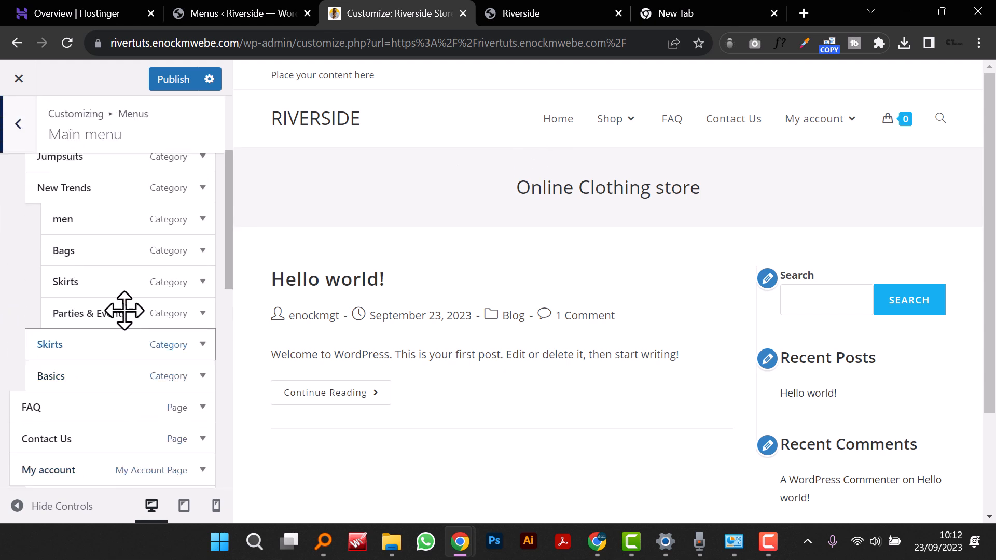
pyautogui.moveTo(98, 247); pyautogui.dragTo(104, 254)
pyautogui.scroll(-5, 127, 329)
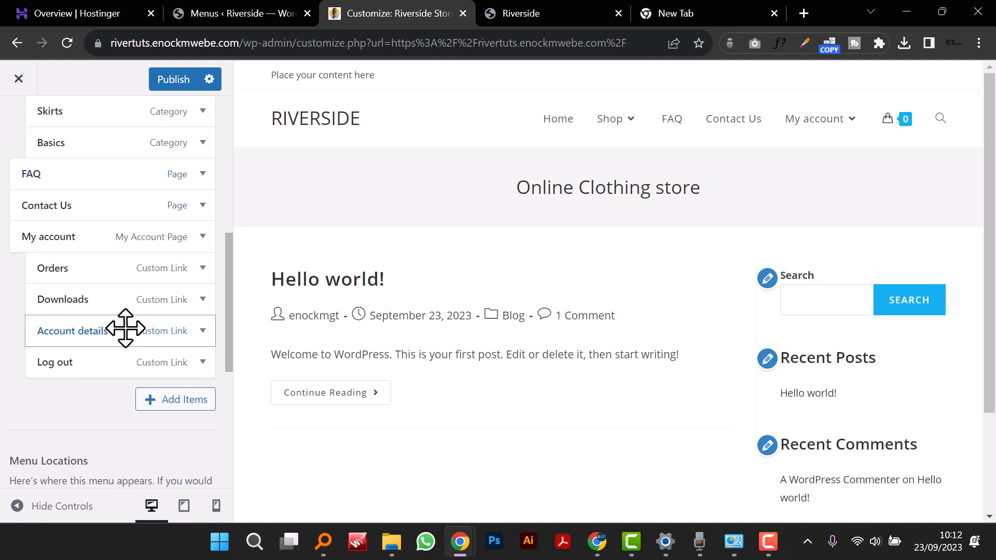
pyautogui.scroll(-5, 127, 335)
pyautogui.scroll(12, 130, 340)
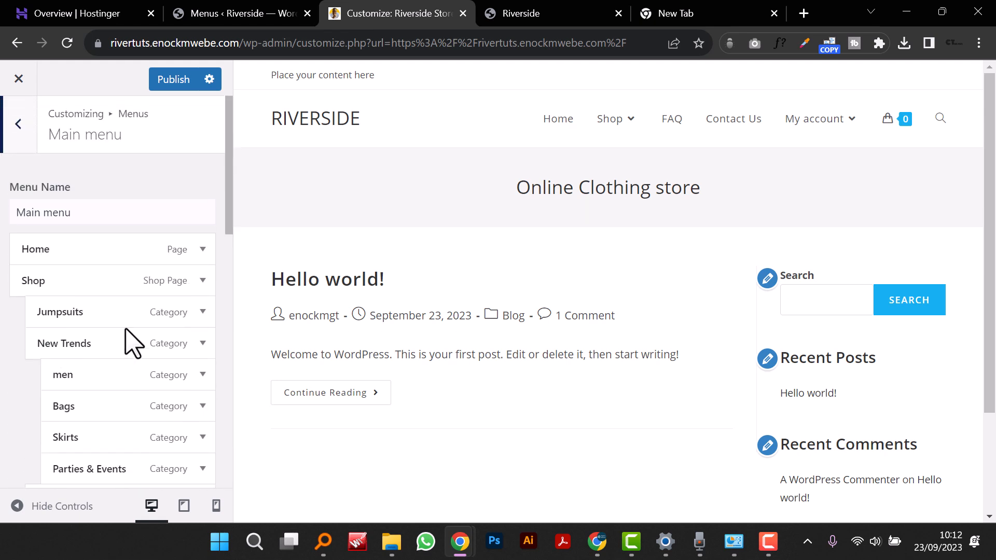
pyautogui.click(19, 127)
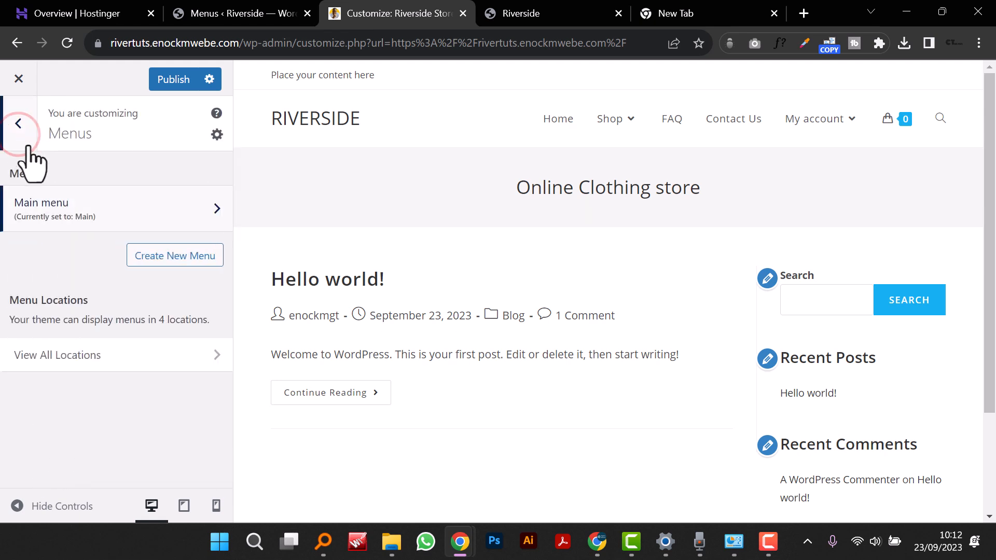
pyautogui.click(30, 144)
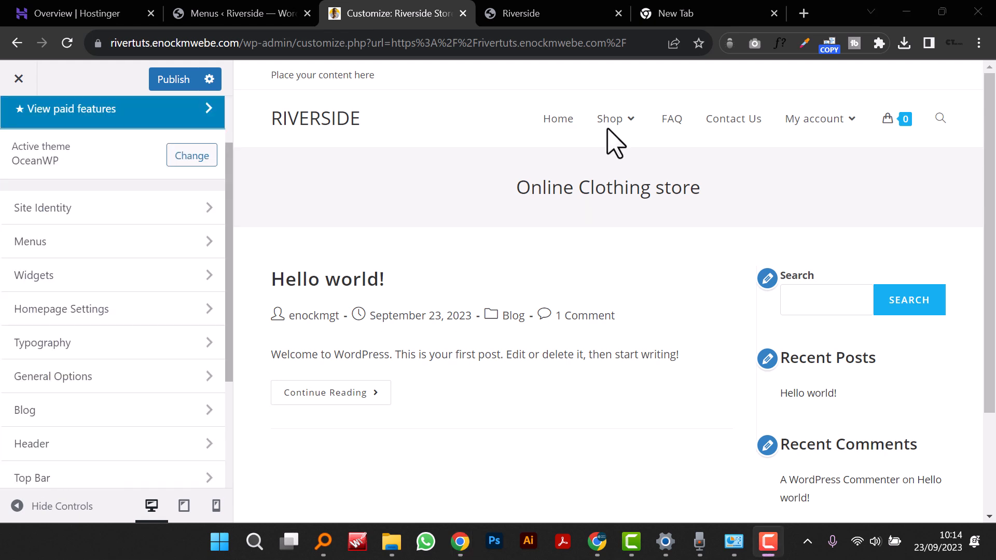
# Step: Set the homepage to display a static page, choose Home as that page, and return to the main customizer options
pyautogui.click(98, 308)
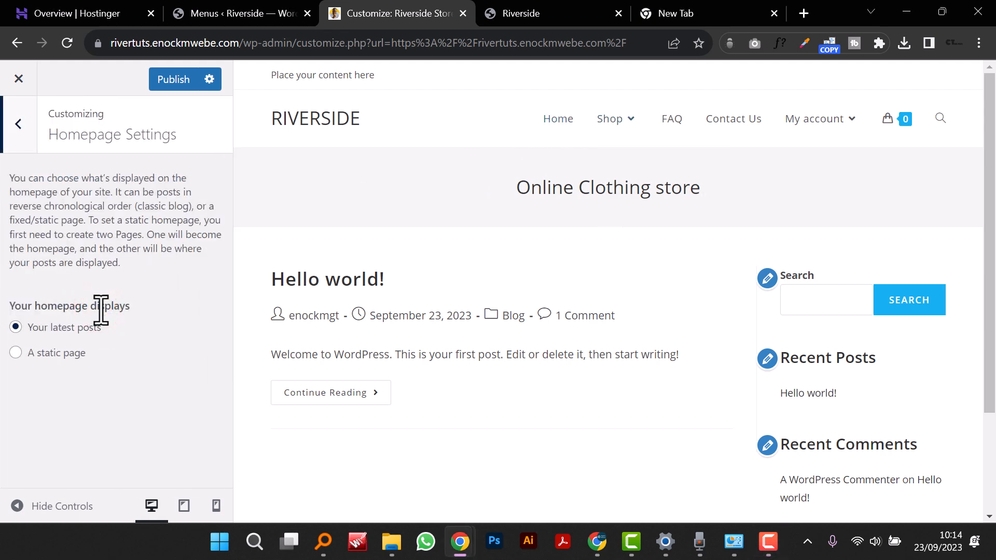
pyautogui.click(14, 352)
pyautogui.scroll(-1, 138, 356)
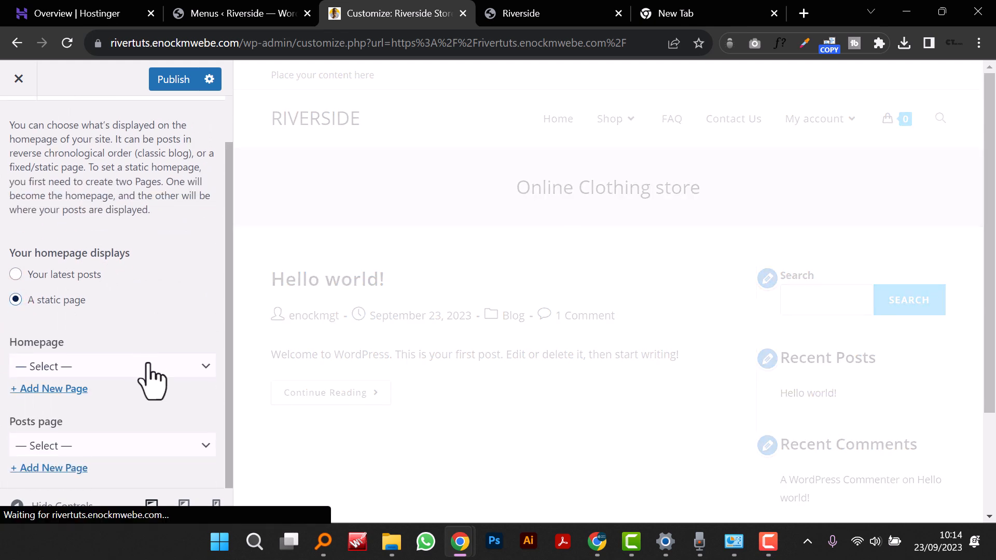
pyautogui.click(148, 365)
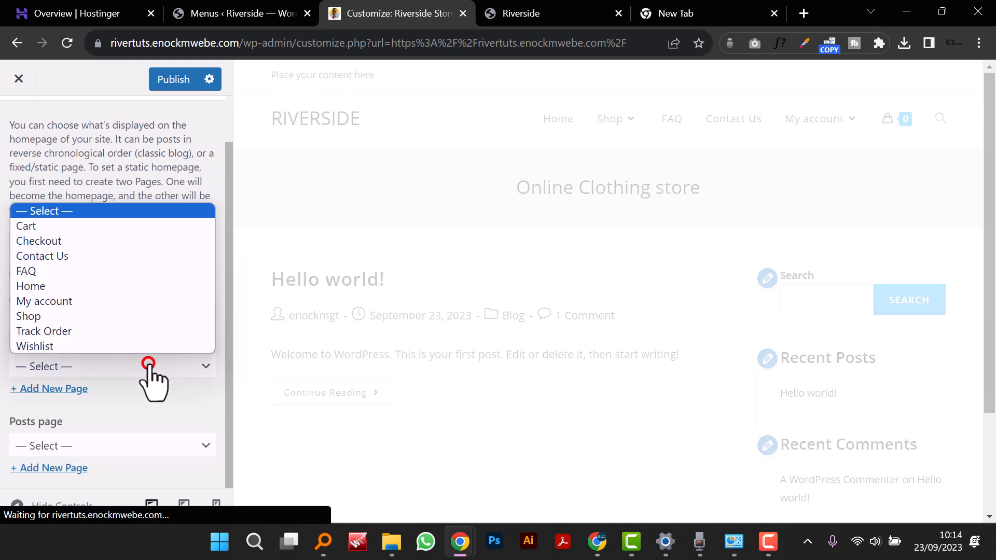
pyautogui.click(96, 282)
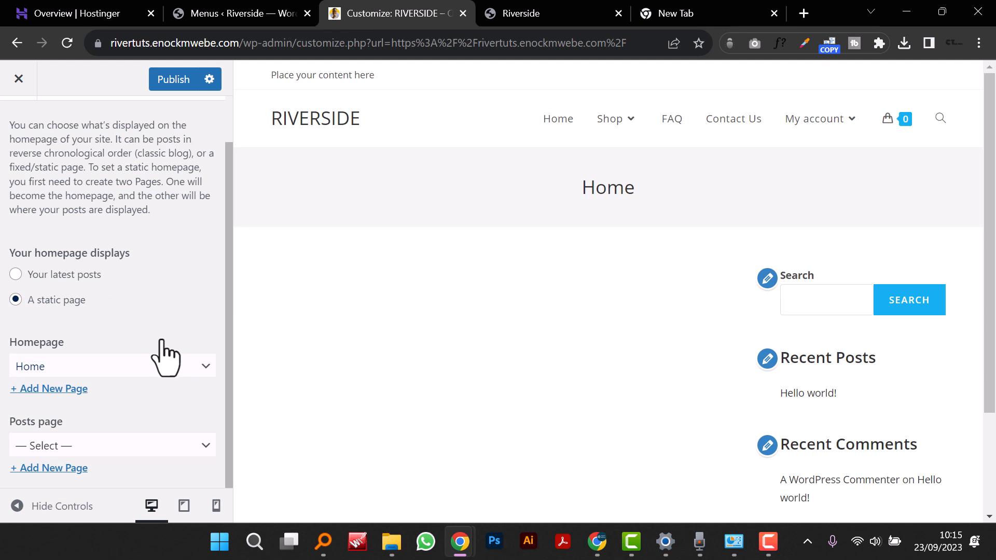
pyautogui.scroll(1, 161, 340)
pyautogui.click(22, 150)
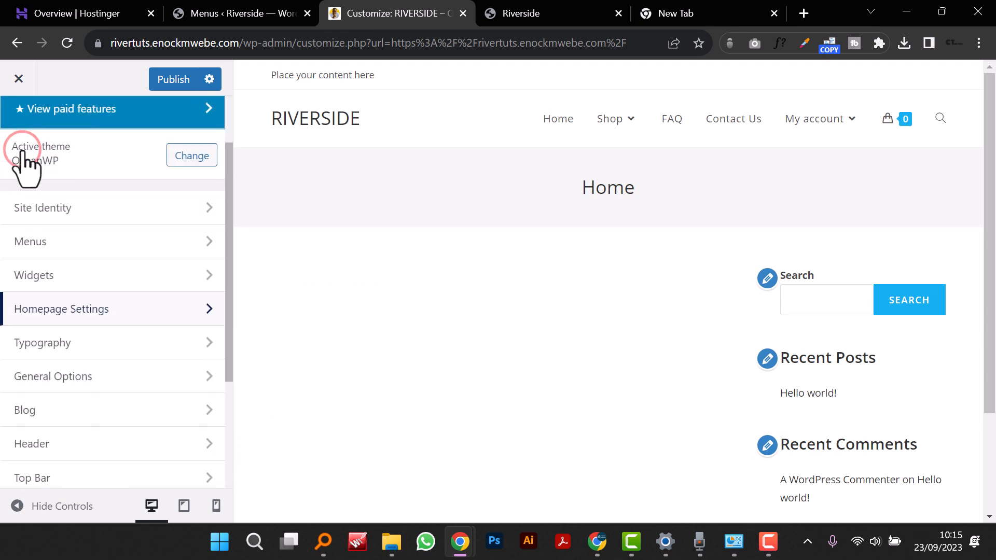
# Step: Look through the general typography options and set the body text's font family to Lato
pyautogui.click(99, 348)
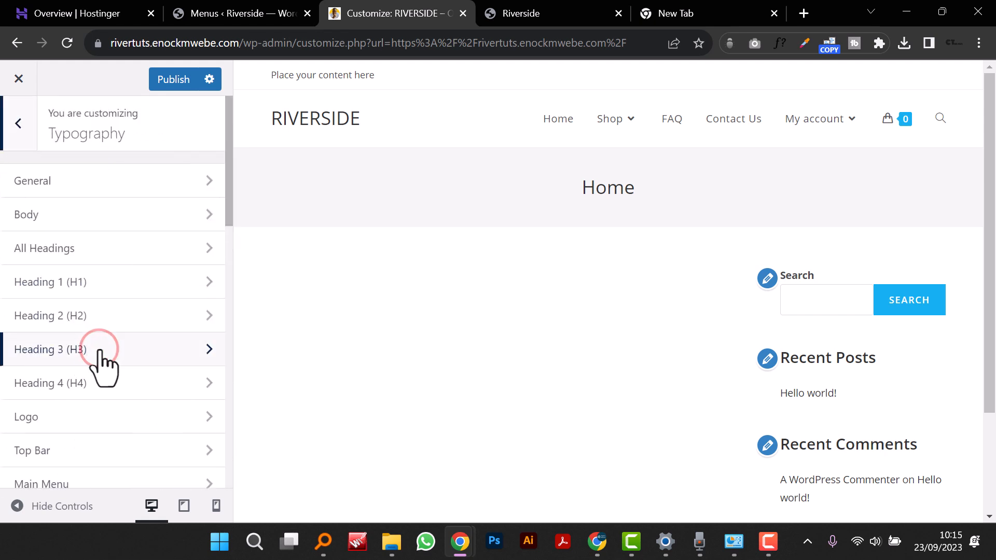
pyautogui.click(111, 189)
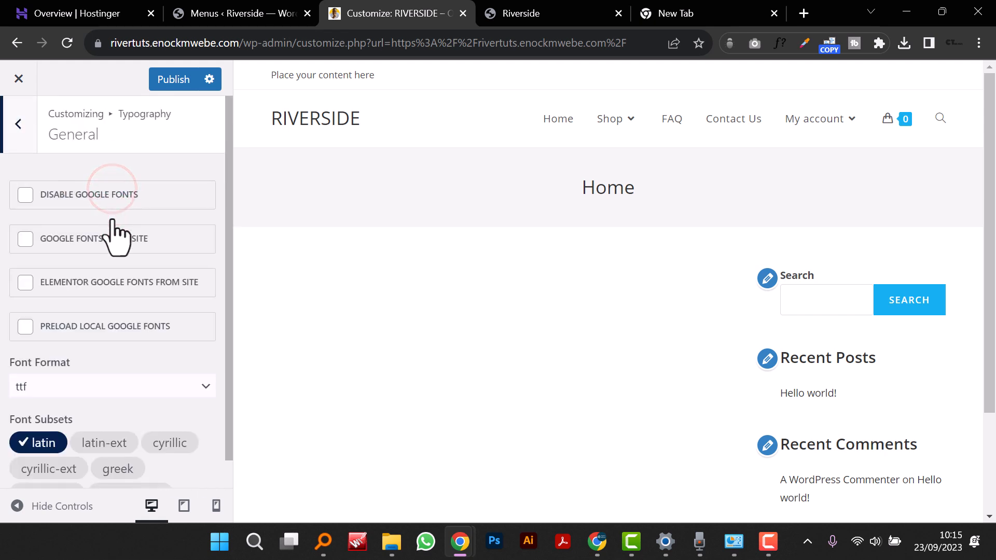
pyautogui.scroll(-1, 161, 311)
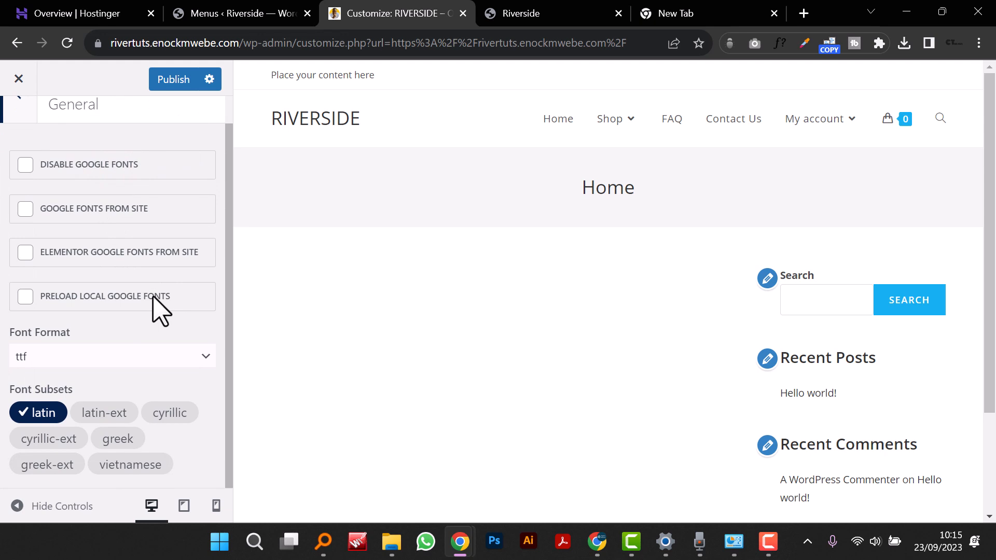
pyautogui.scroll(1, 155, 311)
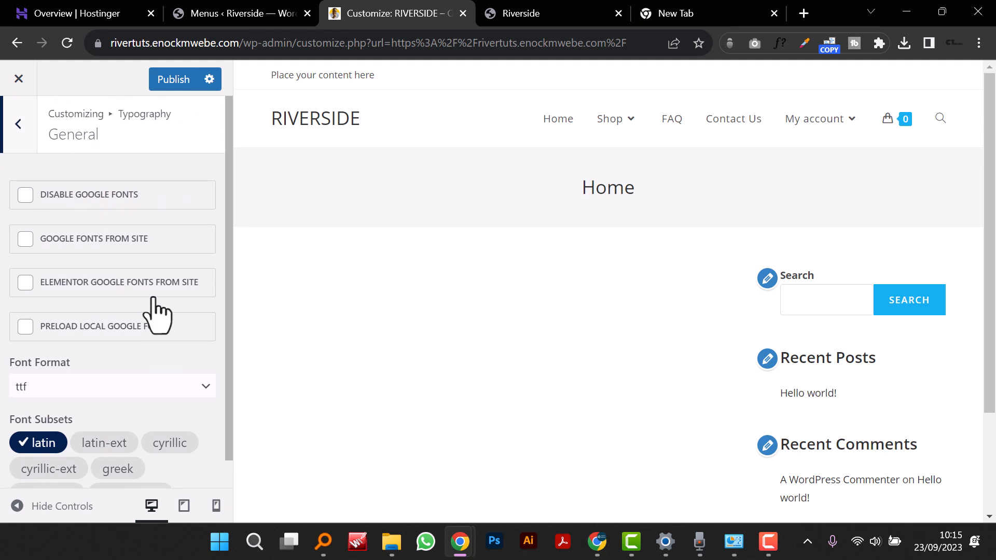
pyautogui.click(29, 137)
pyautogui.click(82, 222)
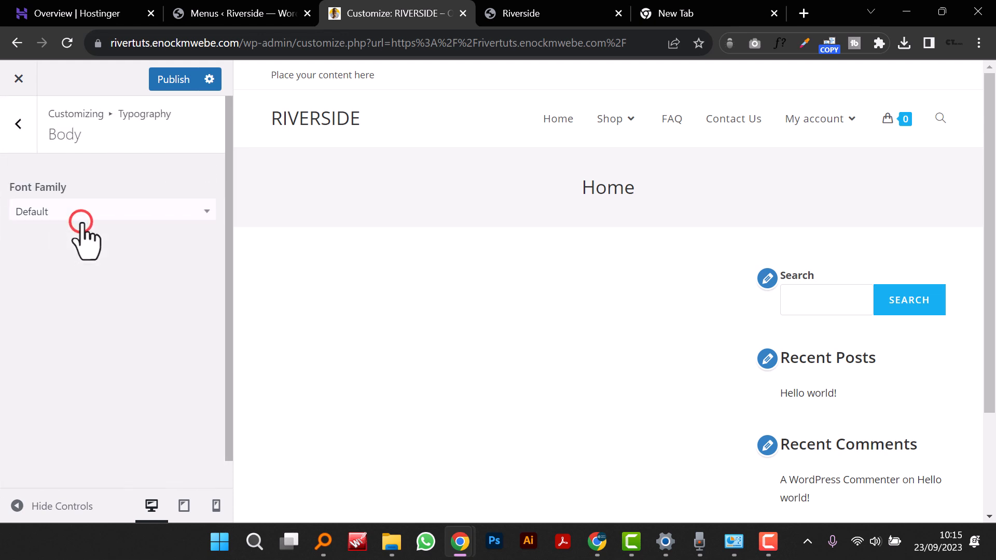
pyautogui.click(100, 210)
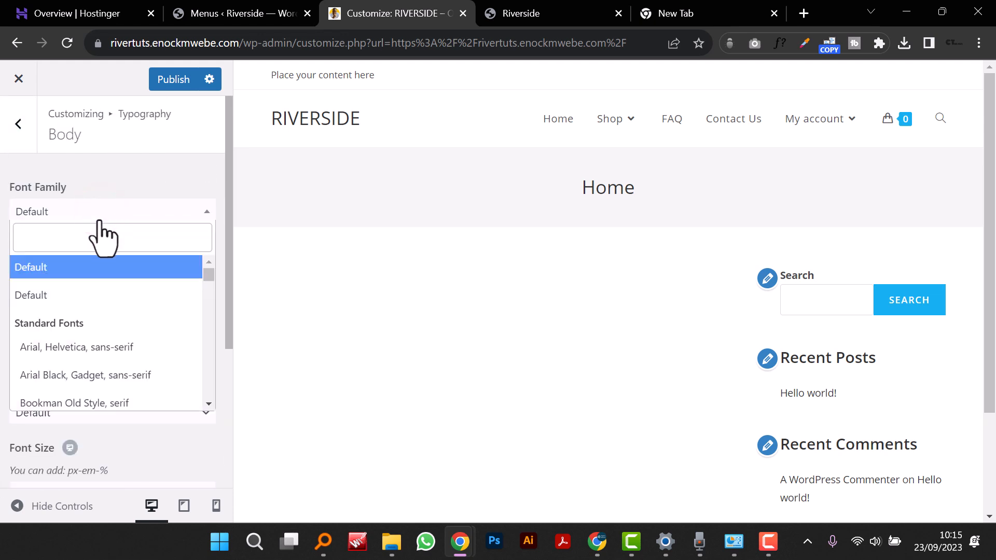
pyautogui.write('LATO')
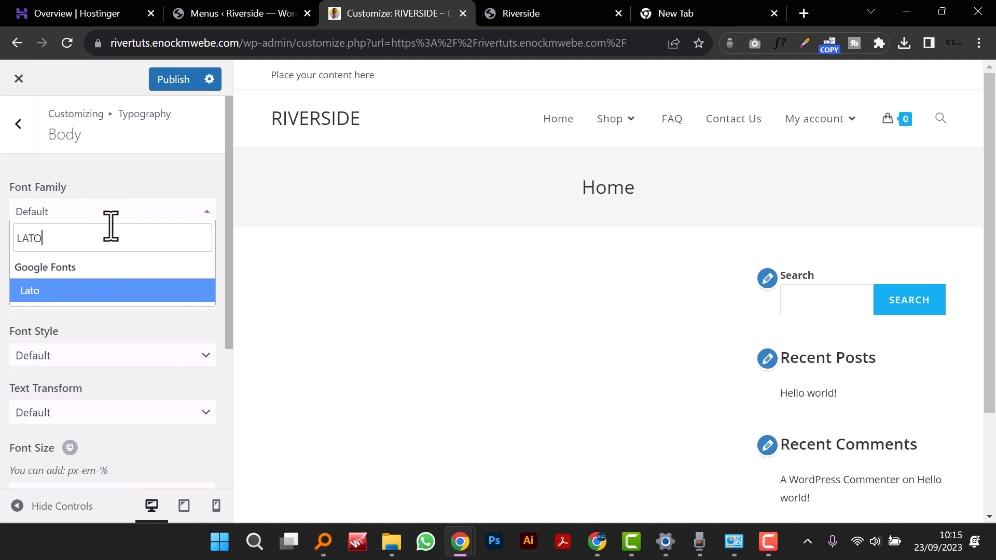
pyautogui.click(83, 293)
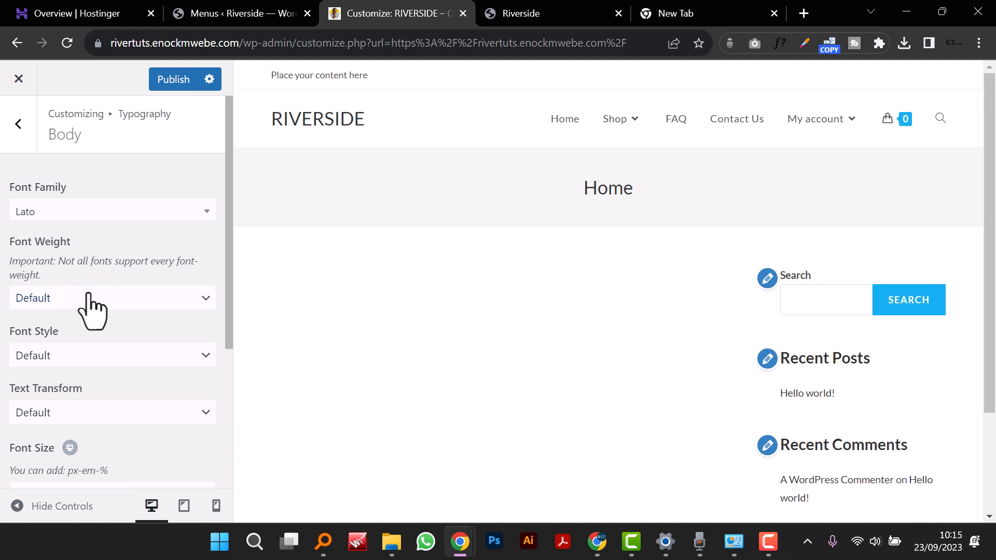
# Step: Leave the body typography settings, set the font family for all headings to Lato, and return to the typography sections
pyautogui.scroll(-2, 139, 236)
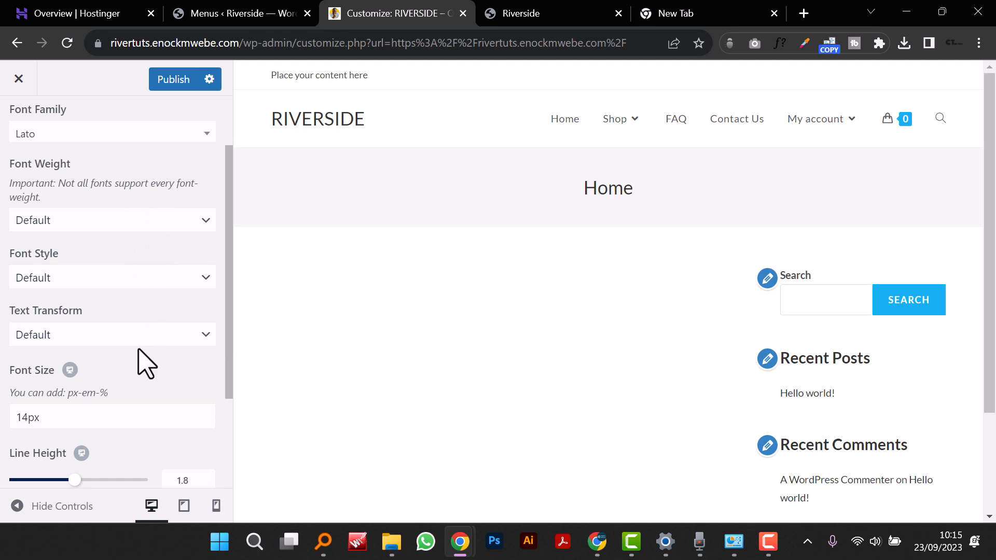
pyautogui.scroll(-2, 151, 344)
pyautogui.scroll(-1, 154, 348)
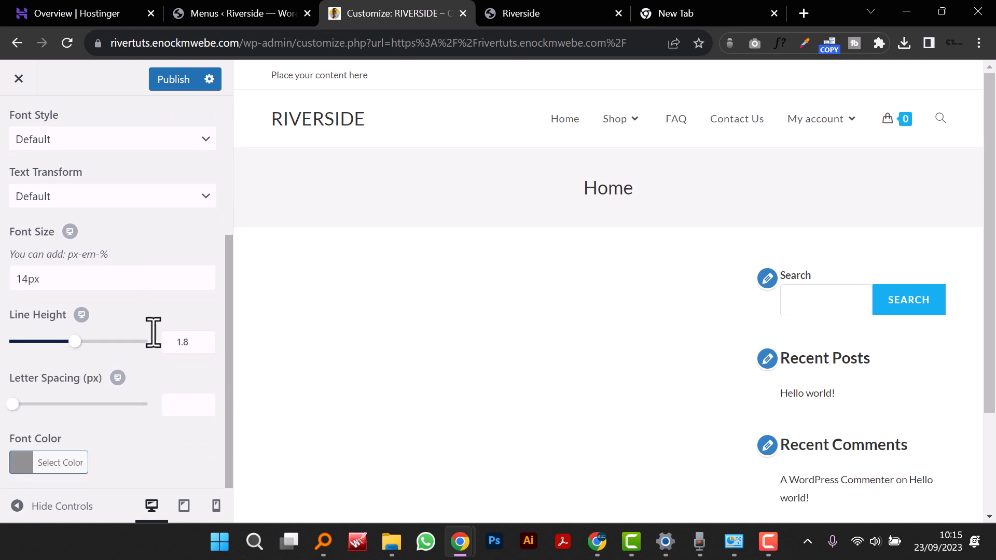
pyautogui.scroll(3, 150, 344)
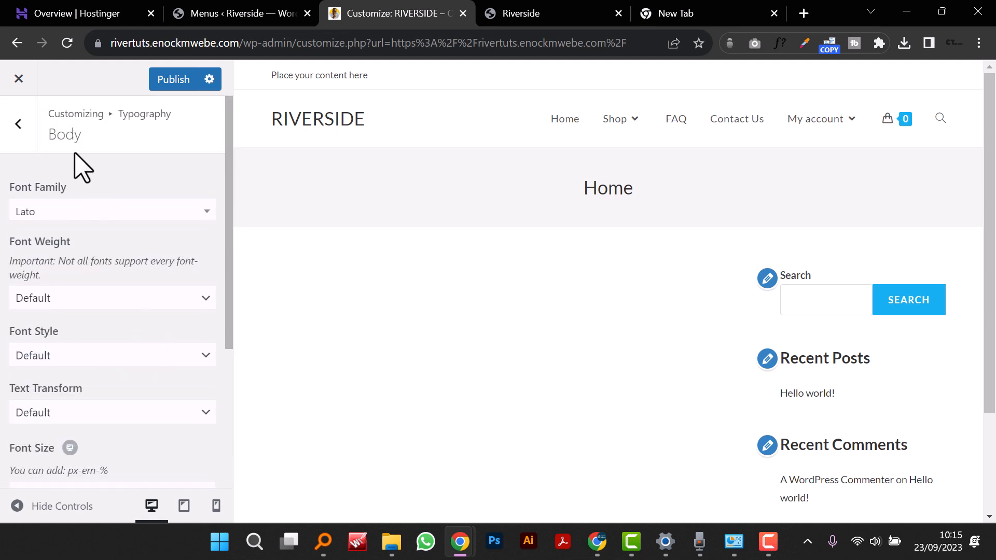
pyautogui.click(18, 132)
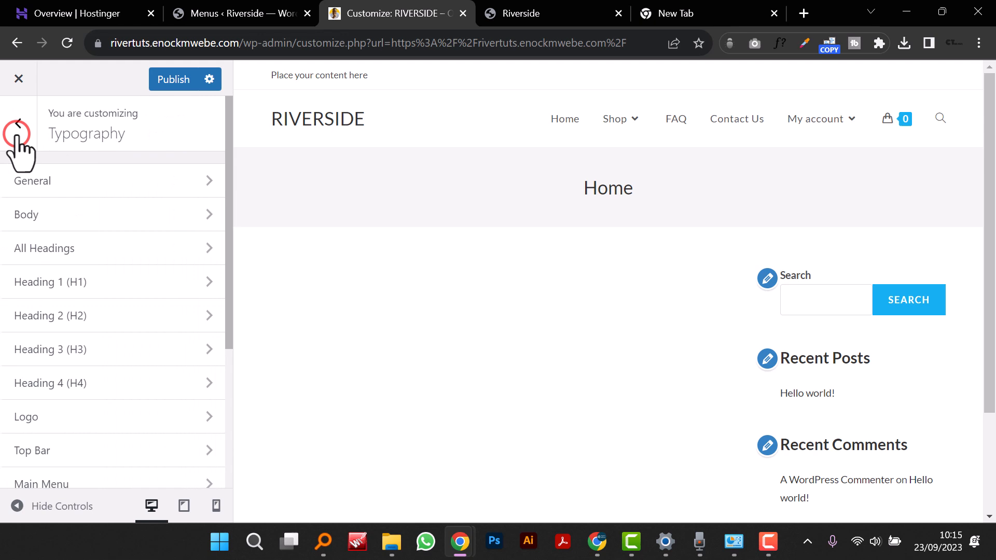
pyautogui.click(86, 251)
pyautogui.click(98, 204)
pyautogui.click(99, 207)
pyautogui.click(96, 208)
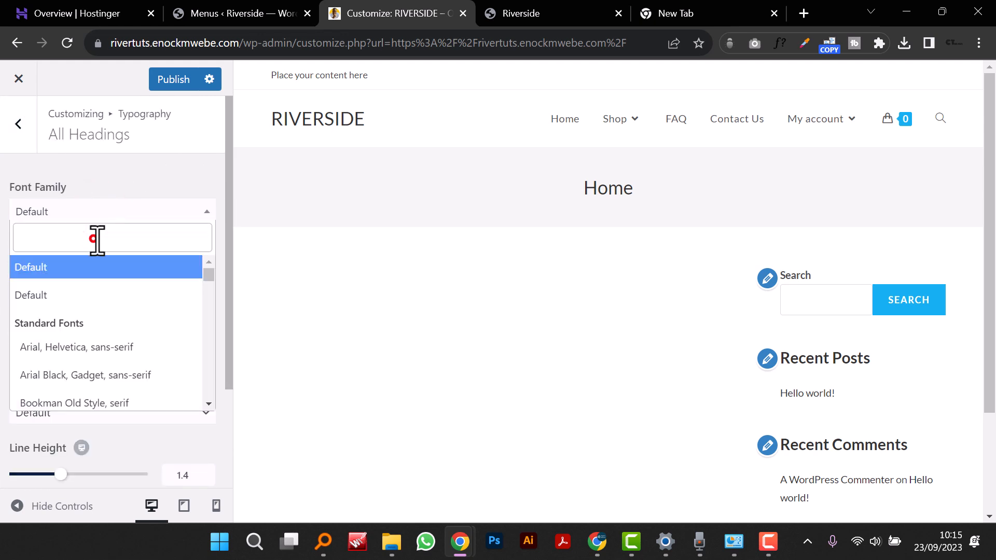
pyautogui.write('LATP')
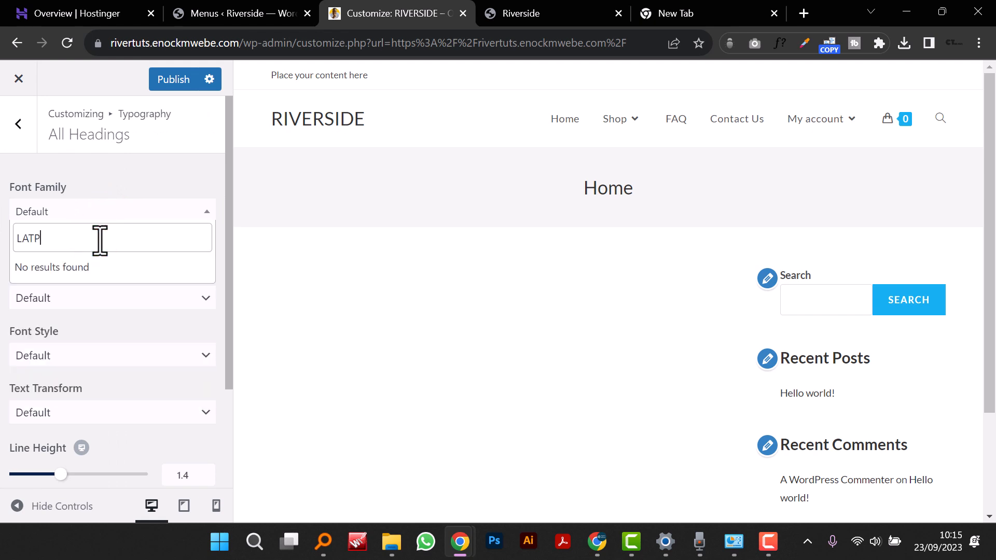
pyautogui.press('BackSpace')
pyautogui.write('O')
pyautogui.click(83, 288)
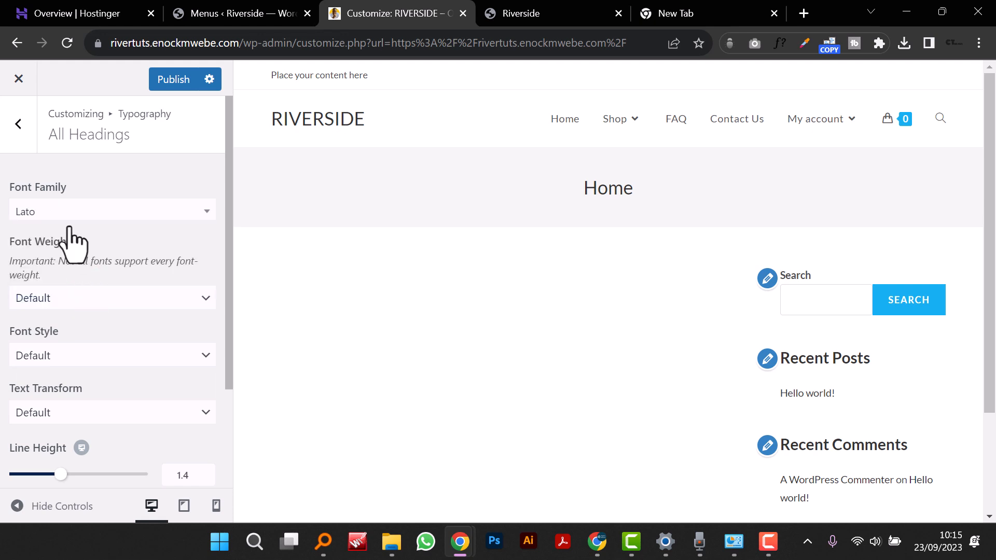
pyautogui.click(24, 134)
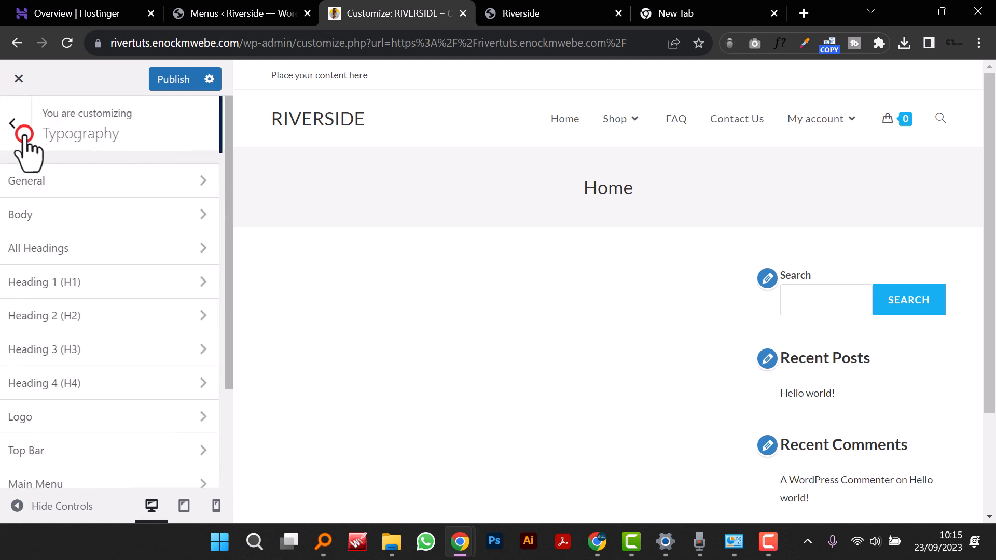
# Step: Set the font family of the main menu text to Lato in the typography settings
pyautogui.scroll(-5, 133, 269)
pyautogui.click(133, 255)
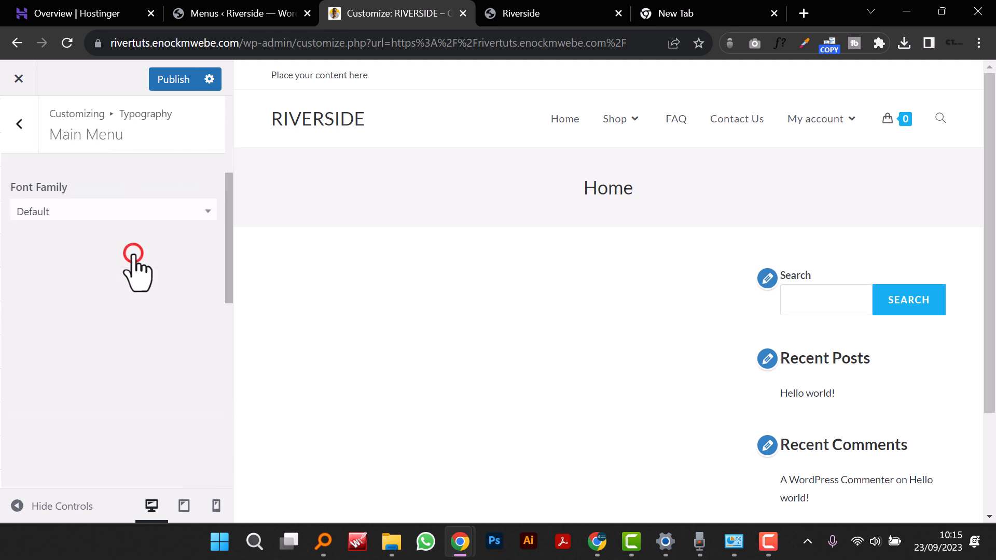
pyautogui.click(134, 211)
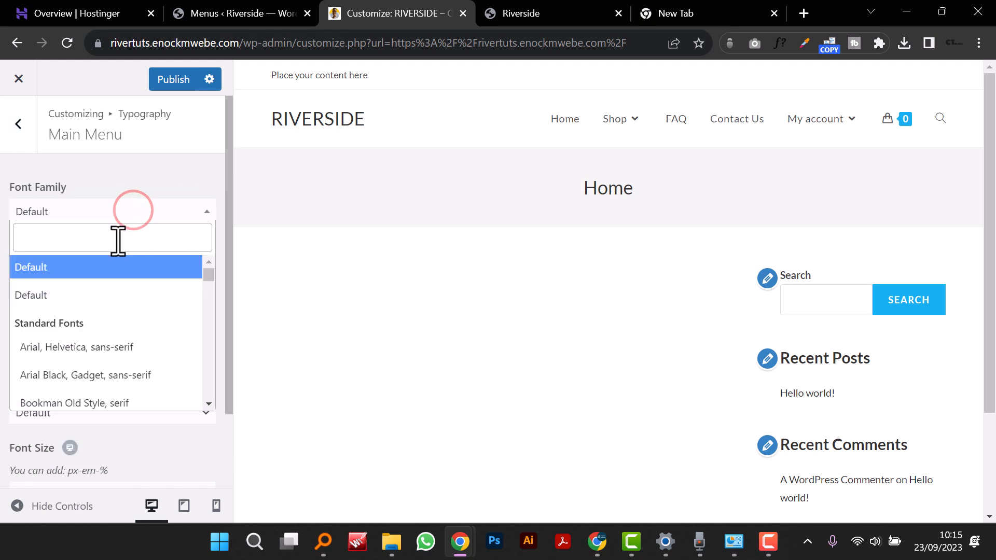
pyautogui.write('latp')
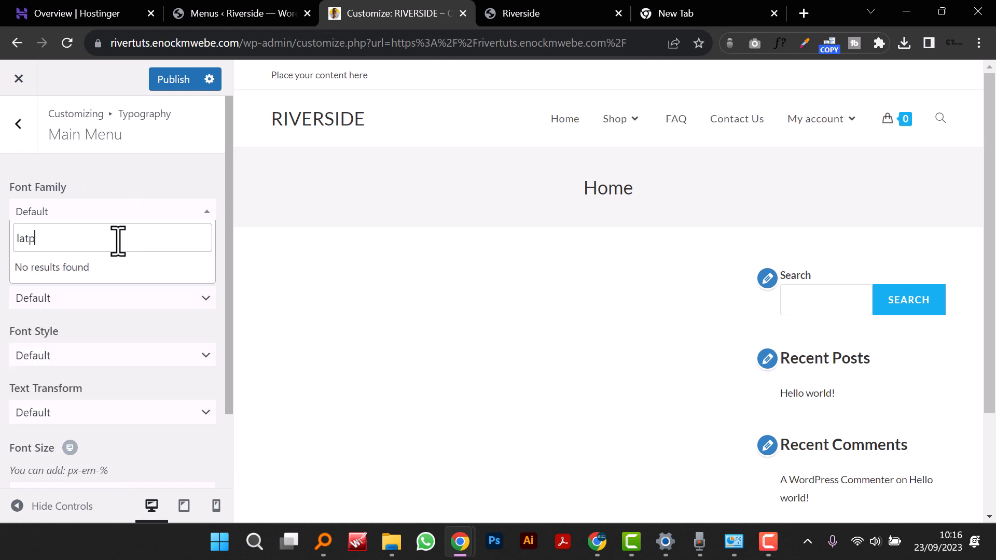
pyautogui.press('BackSpace')
pyautogui.write('o')
pyautogui.click(124, 286)
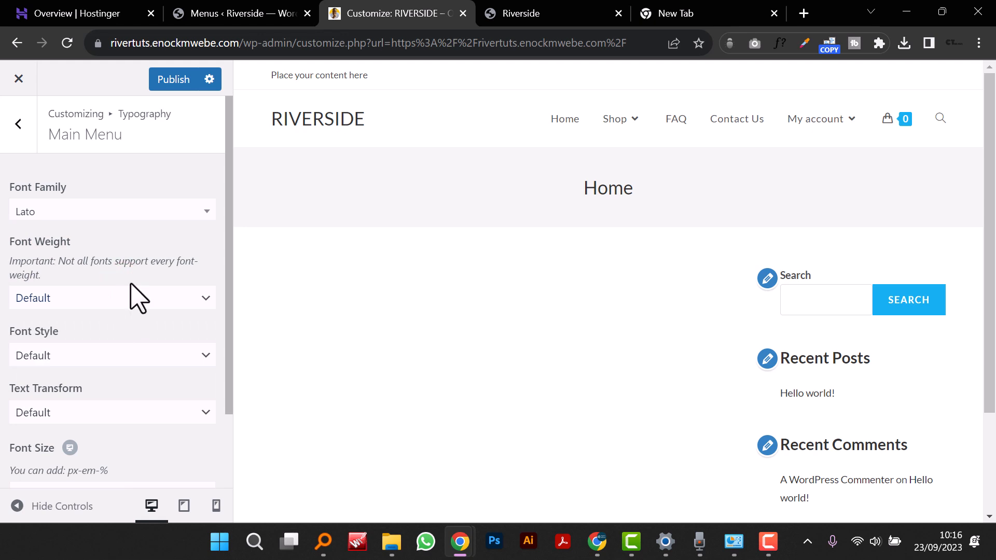
# Step: Try the Medium: 500, Bold: 700 and Semibold: 600 font weights on the main menu text
pyautogui.scroll(-2, 140, 311)
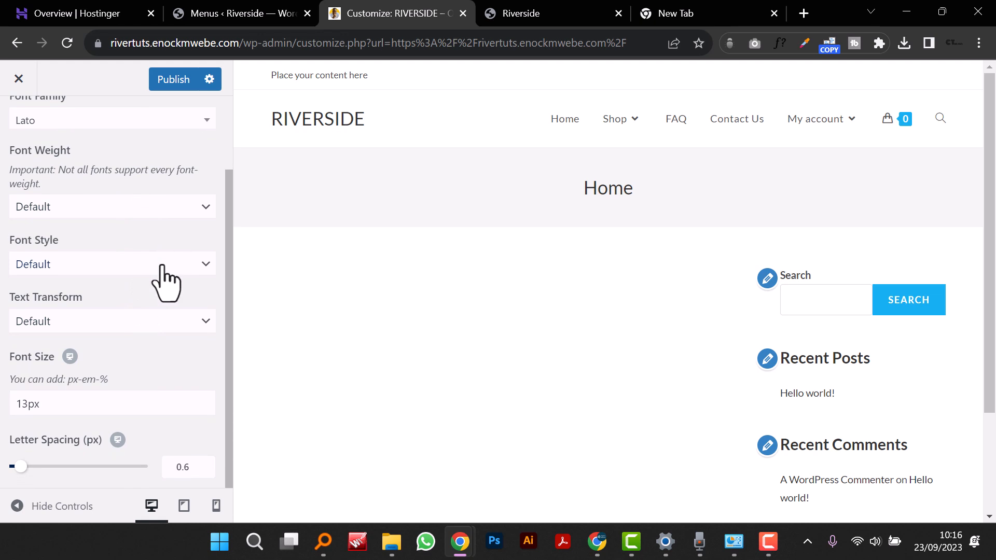
pyautogui.scroll(2, 158, 296)
pyautogui.click(155, 298)
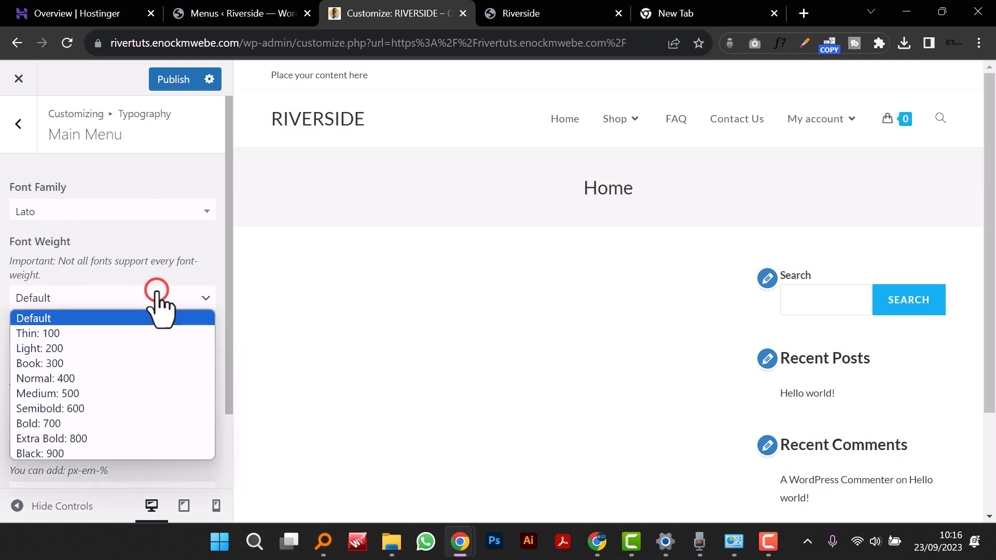
pyautogui.click(111, 390)
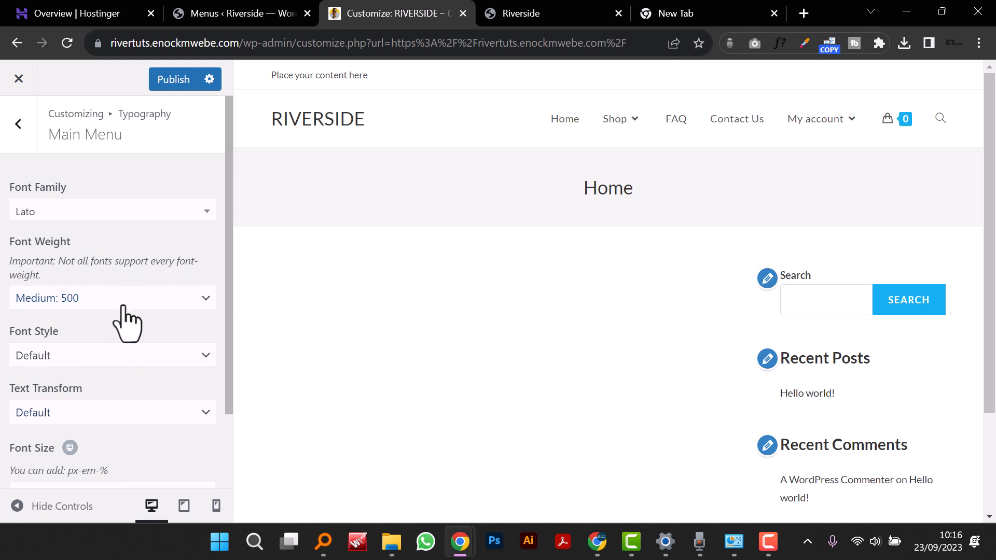
pyautogui.click(149, 297)
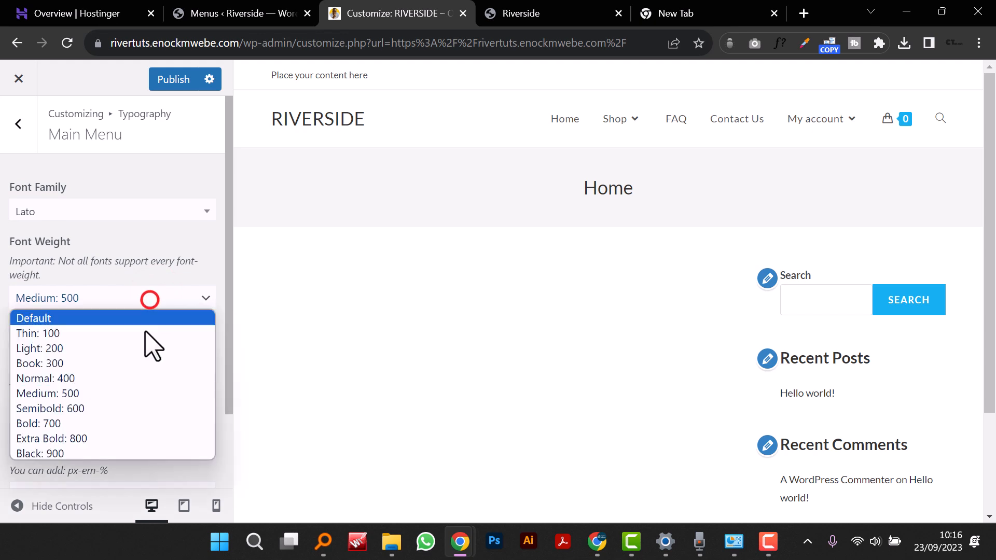
pyautogui.click(128, 417)
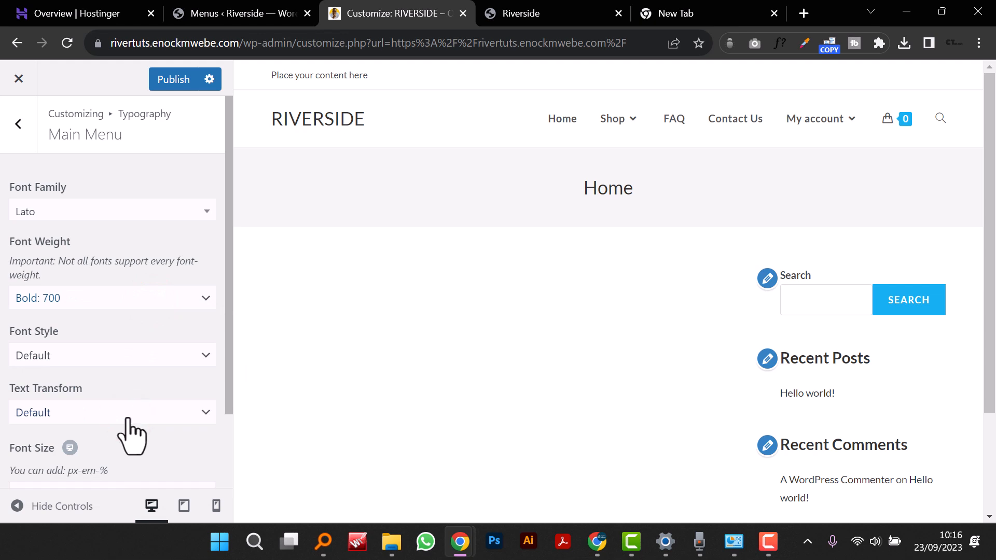
pyautogui.click(175, 293)
pyautogui.click(136, 391)
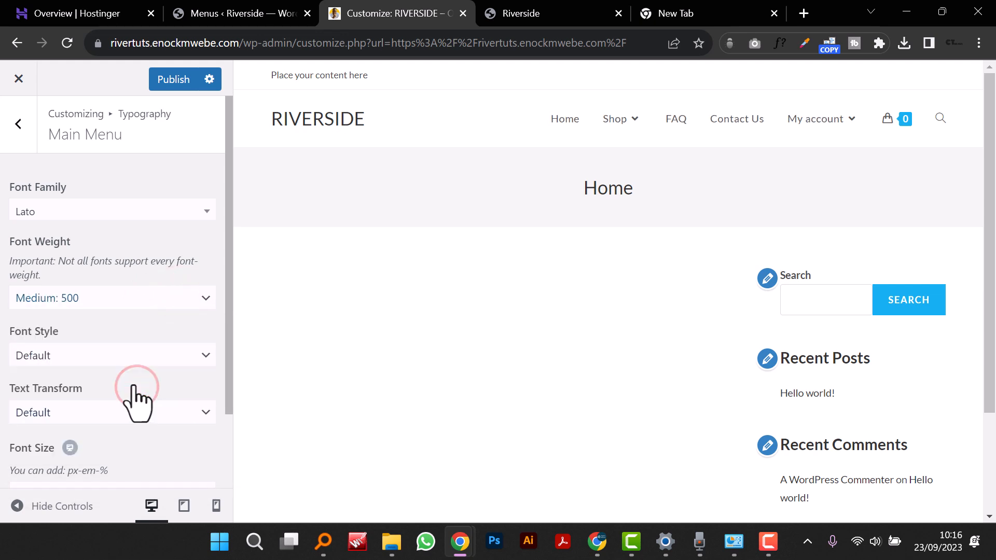
pyautogui.click(145, 295)
pyautogui.click(123, 407)
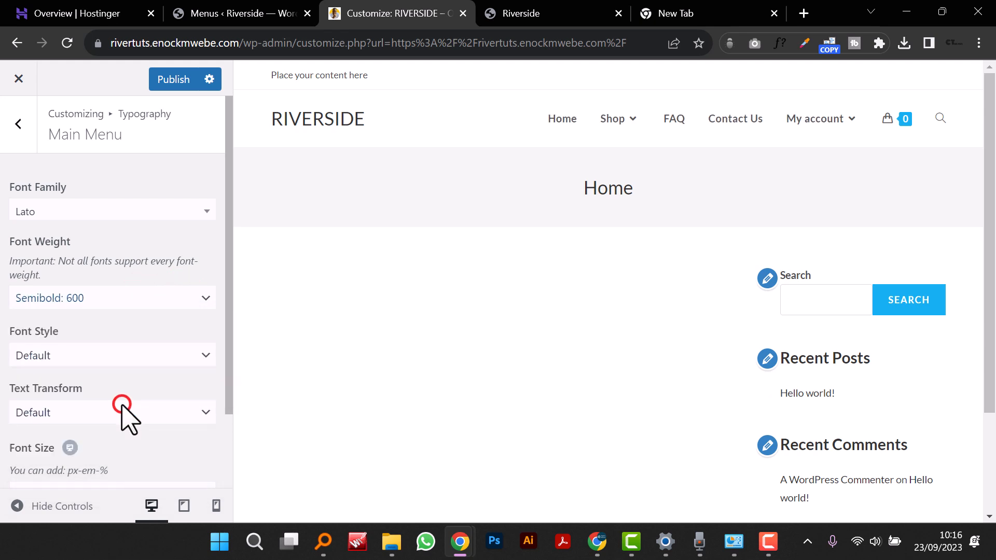
# Step: Set the main menu's text transform to Uppercase and its font weight to Normal: 400
pyautogui.scroll(-2, 143, 358)
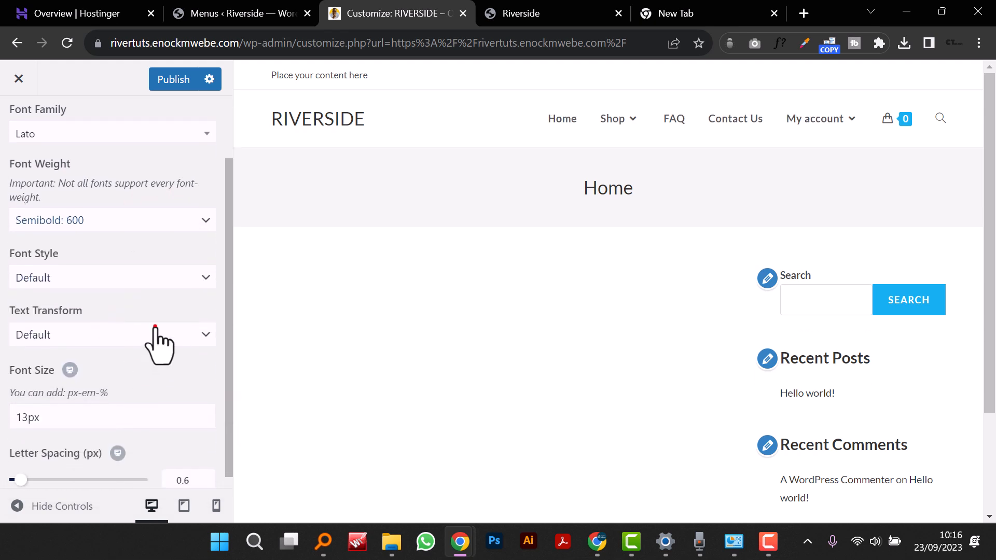
pyautogui.click(155, 334)
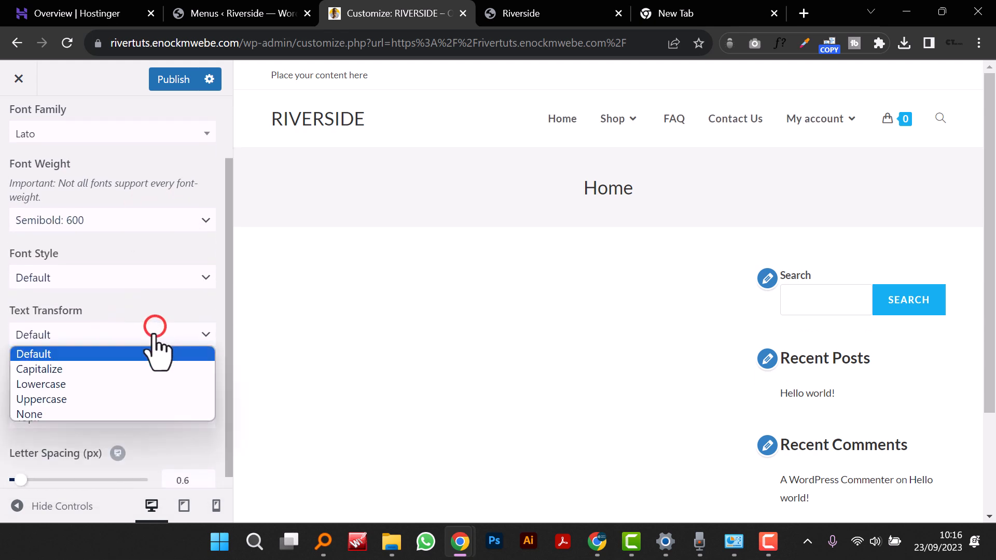
pyautogui.click(131, 398)
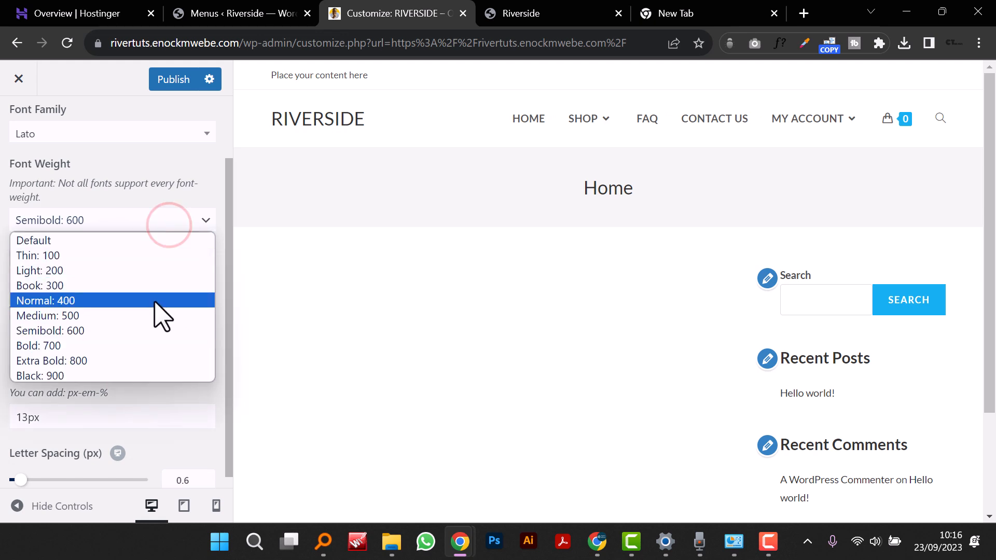
pyautogui.click(155, 301)
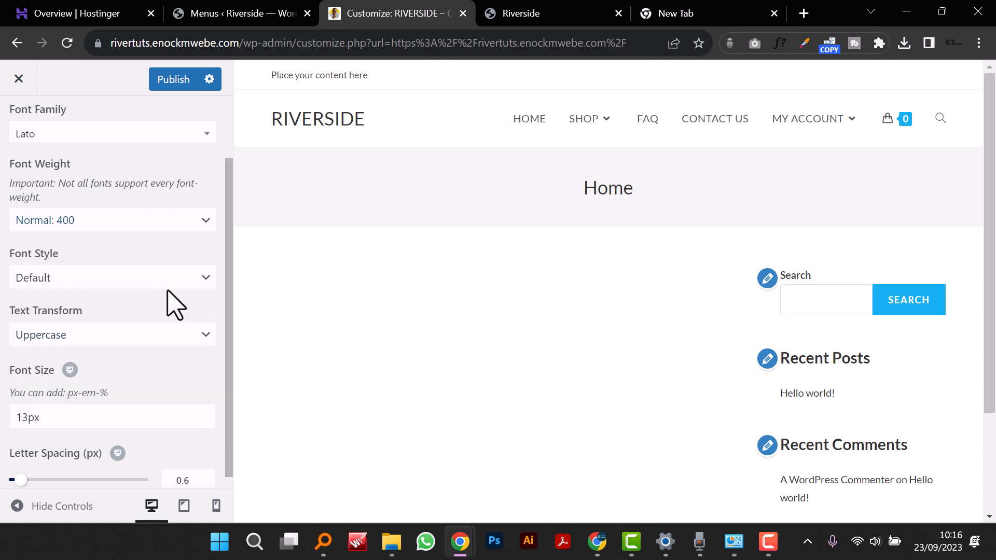
pyautogui.click(178, 222)
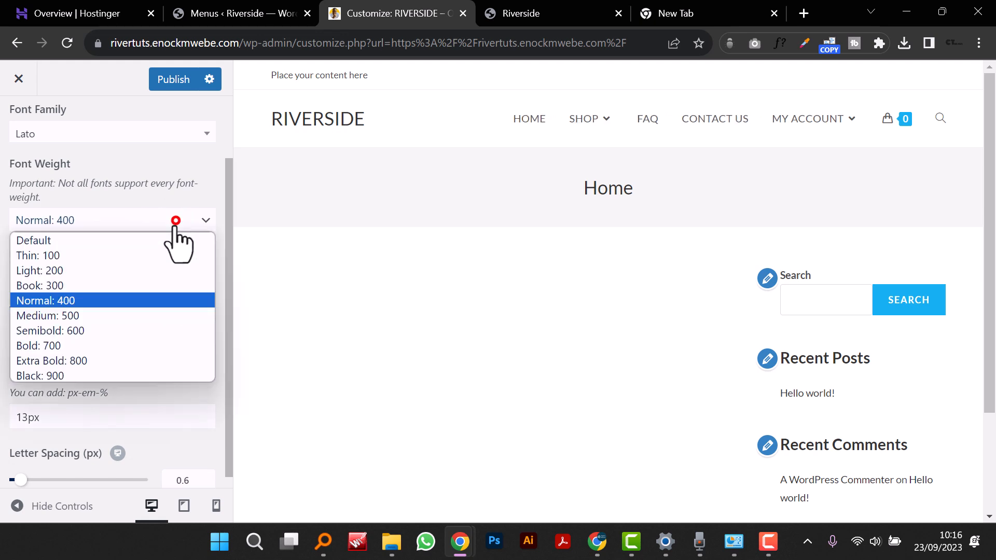
pyautogui.click(155, 295)
# Step: Increase the main menu's letter spacing to 2.1 px and return to the typography sections
pyautogui.scroll(-1, 173, 369)
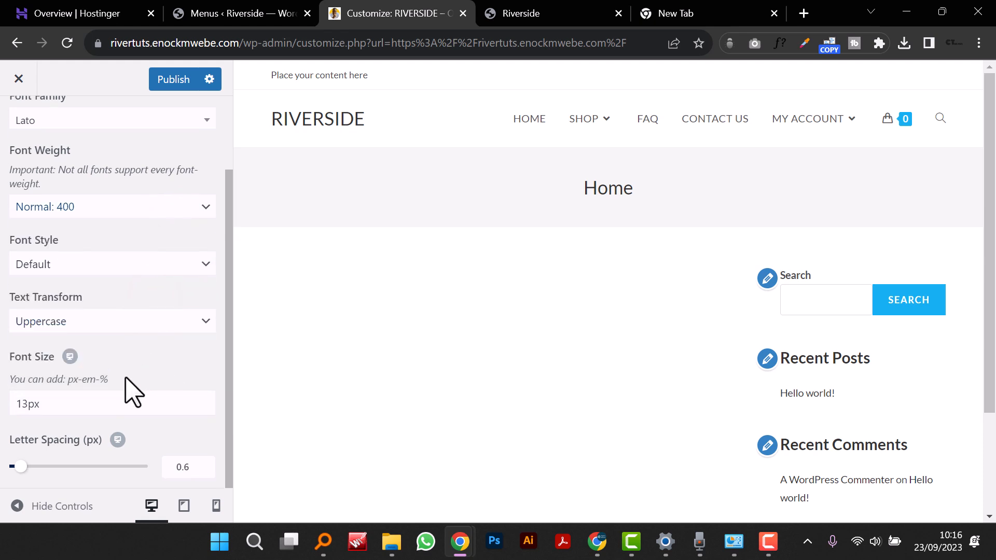
pyautogui.scroll(2, 124, 376)
pyautogui.scroll(-2, 124, 376)
pyautogui.click(206, 463)
pyautogui.click(206, 464)
pyautogui.click(206, 464)
pyautogui.click(206, 464)
pyautogui.click(205, 463)
pyautogui.click(206, 463)
pyautogui.click(206, 463)
pyautogui.click(206, 463)
pyautogui.click(206, 464)
pyautogui.click(206, 464)
pyautogui.click(206, 463)
pyautogui.click(205, 463)
pyautogui.click(206, 463)
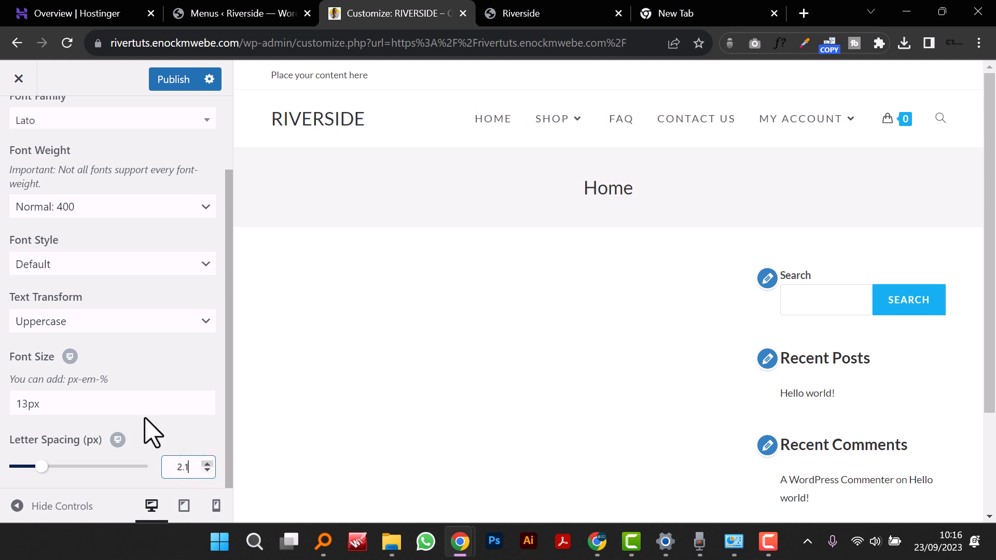
pyautogui.scroll(3, 132, 379)
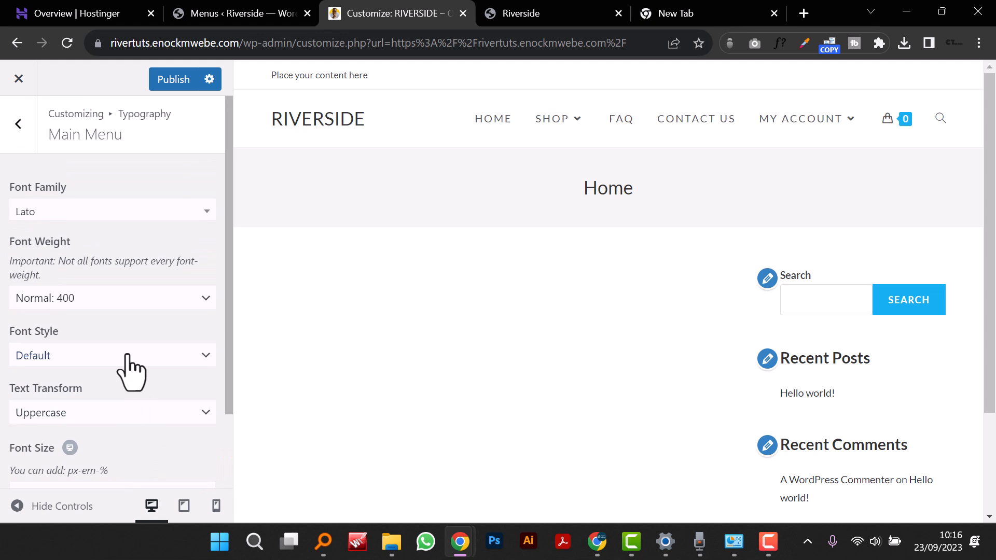
pyautogui.click(19, 146)
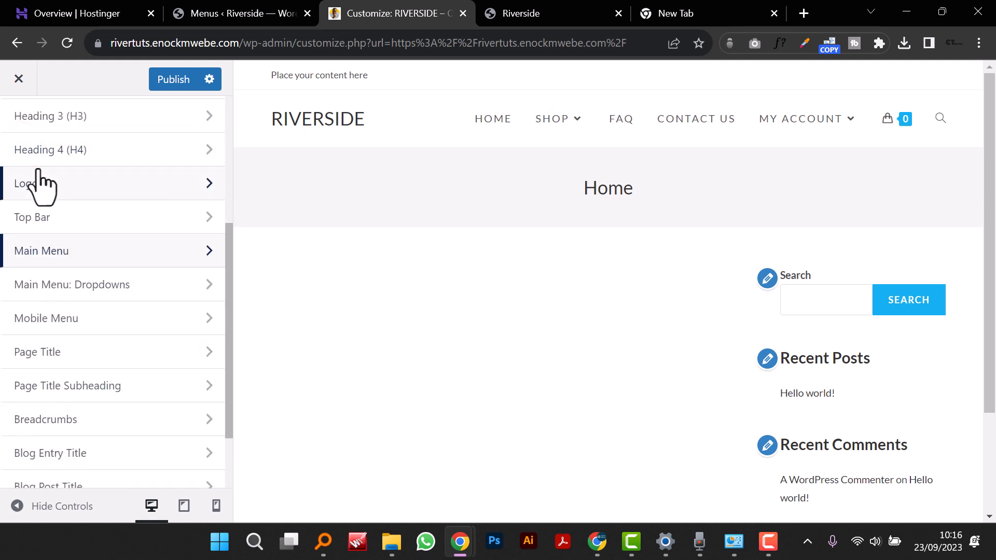
# Step: Set the logo text's font family to Lato in the typography settings
pyautogui.click(101, 201)
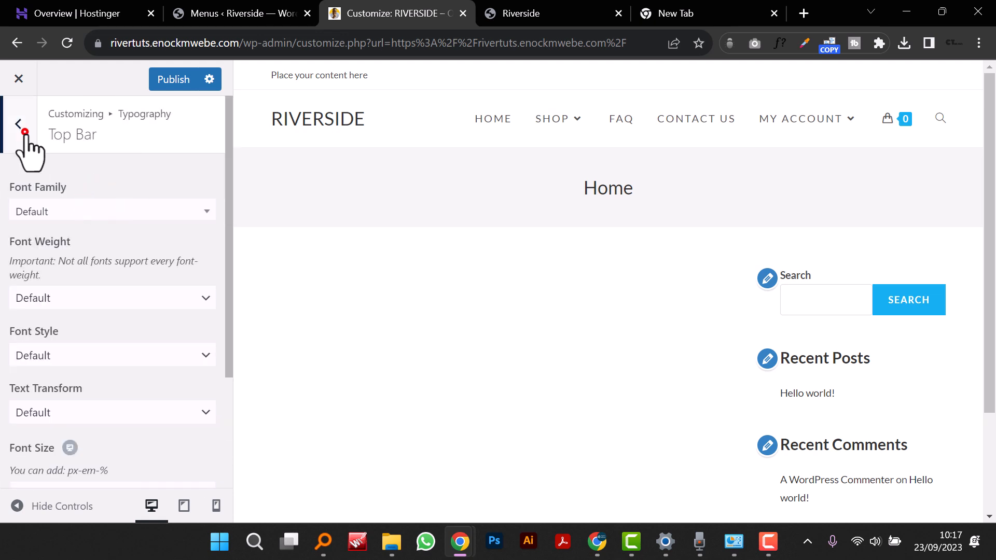
pyautogui.click(21, 145)
pyautogui.click(98, 187)
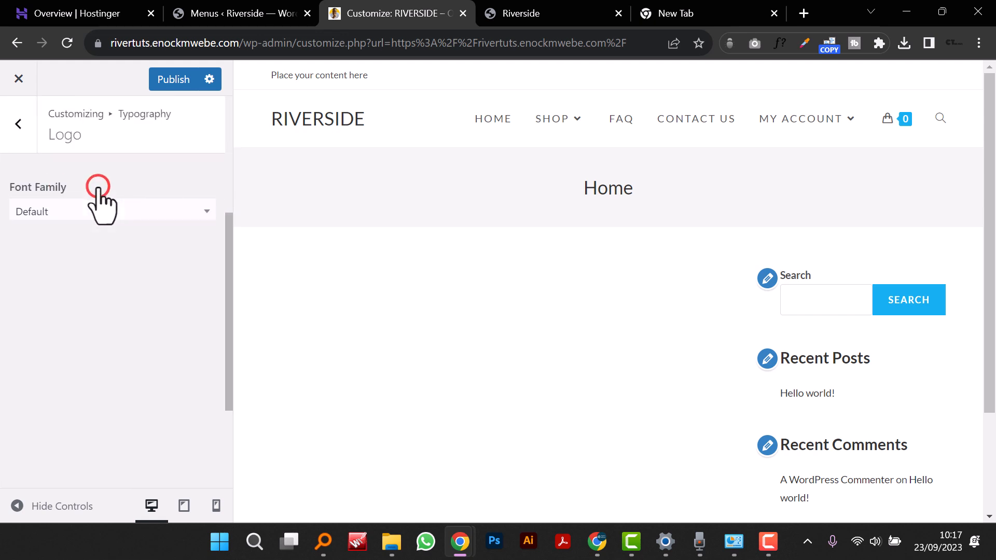
pyautogui.click(112, 222)
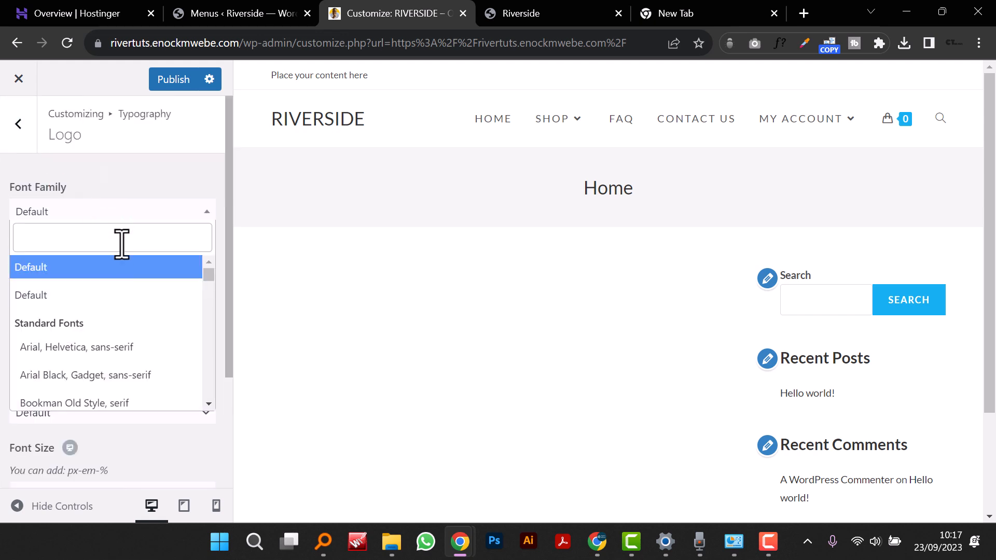
pyautogui.write('lato')
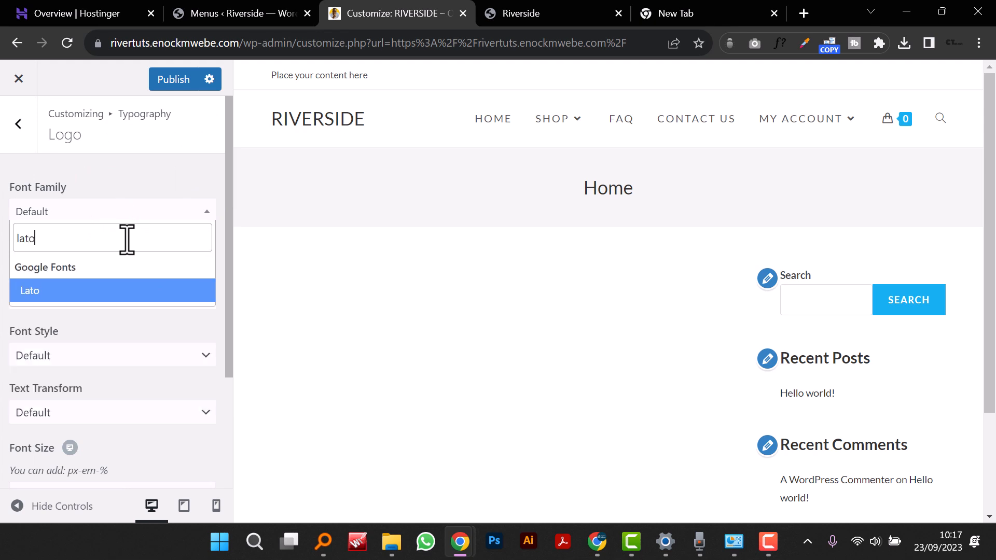
pyautogui.click(95, 289)
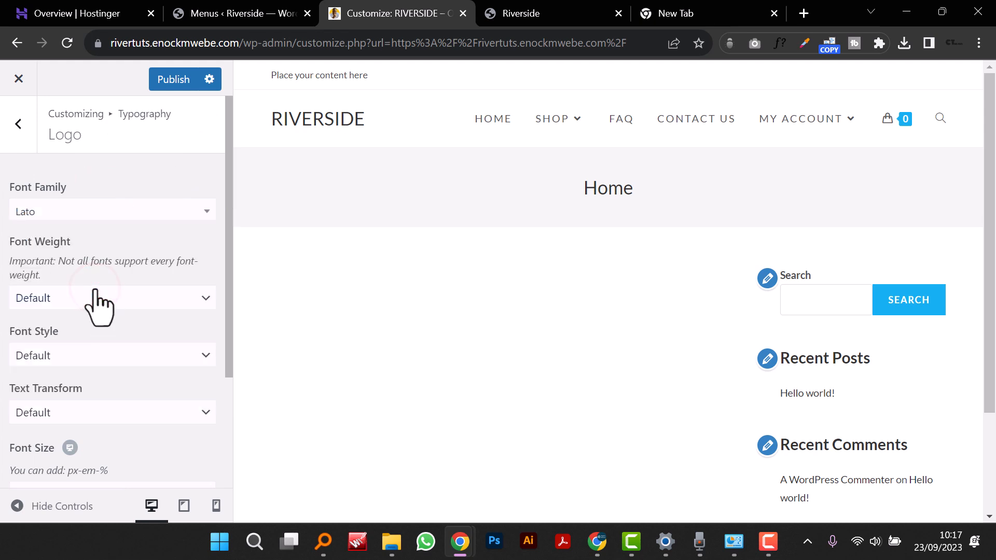
pyautogui.scroll(-2, 140, 384)
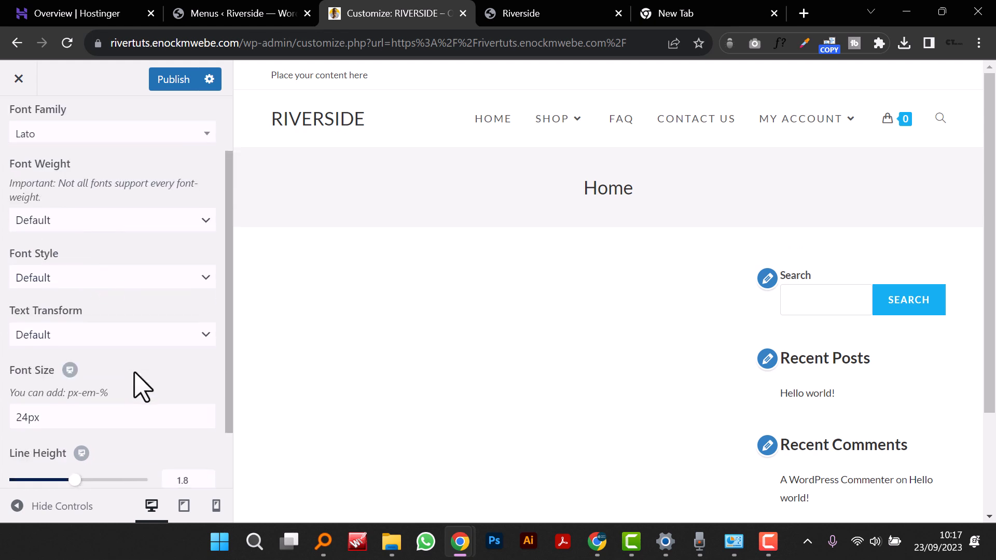
pyautogui.scroll(-2, 156, 311)
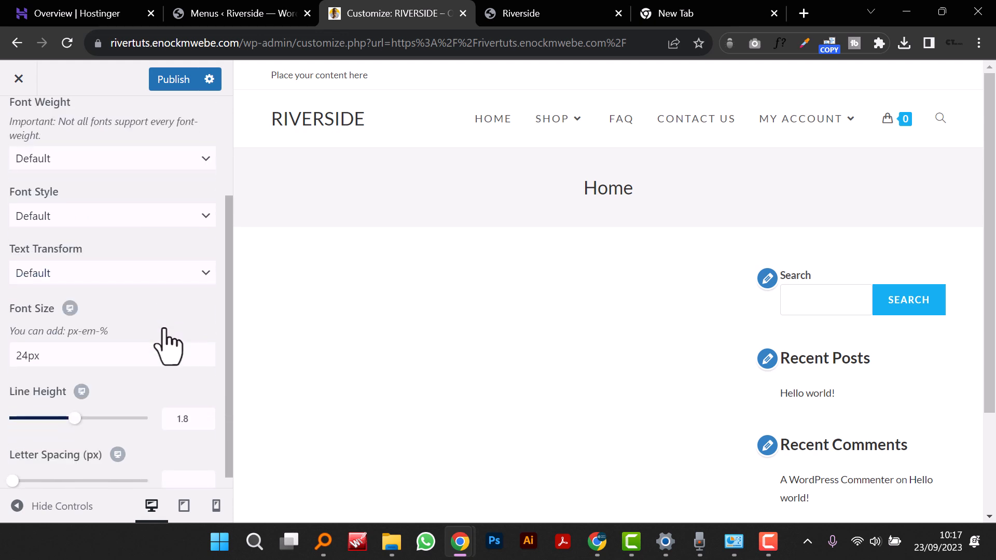
# Step: Increase the logo text's letter spacing to 5.9 px and return to the main customizer sections
pyautogui.moveTo(17, 464); pyautogui.dragTo(95, 466)
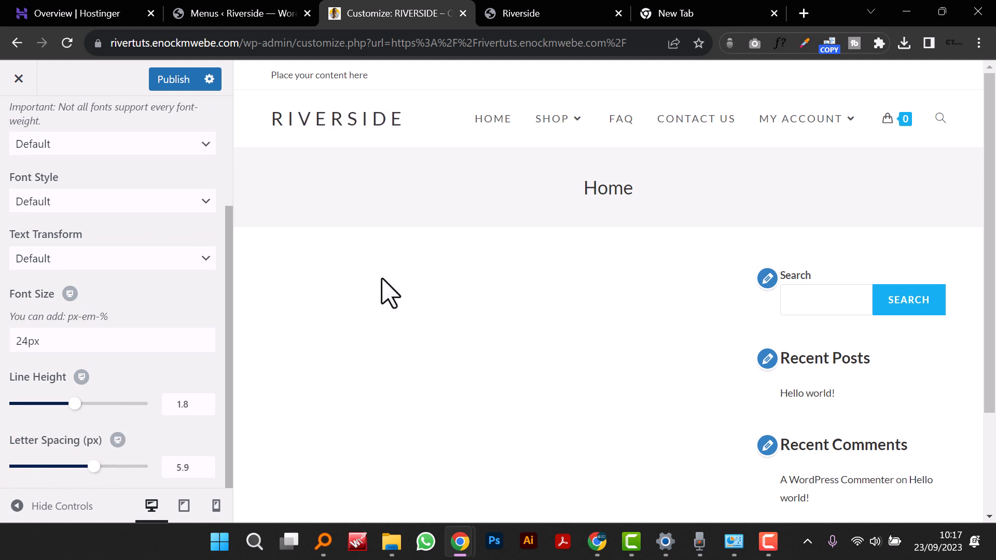
pyautogui.scroll(3, 138, 289)
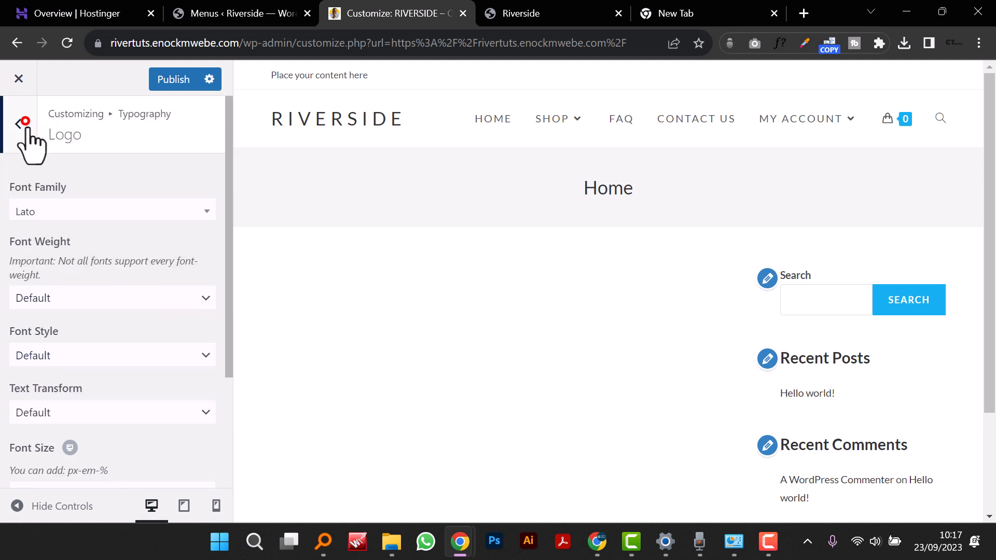
pyautogui.click(25, 124)
pyautogui.scroll(-3, 121, 303)
pyautogui.scroll(-2, 124, 311)
pyautogui.scroll(8, 122, 306)
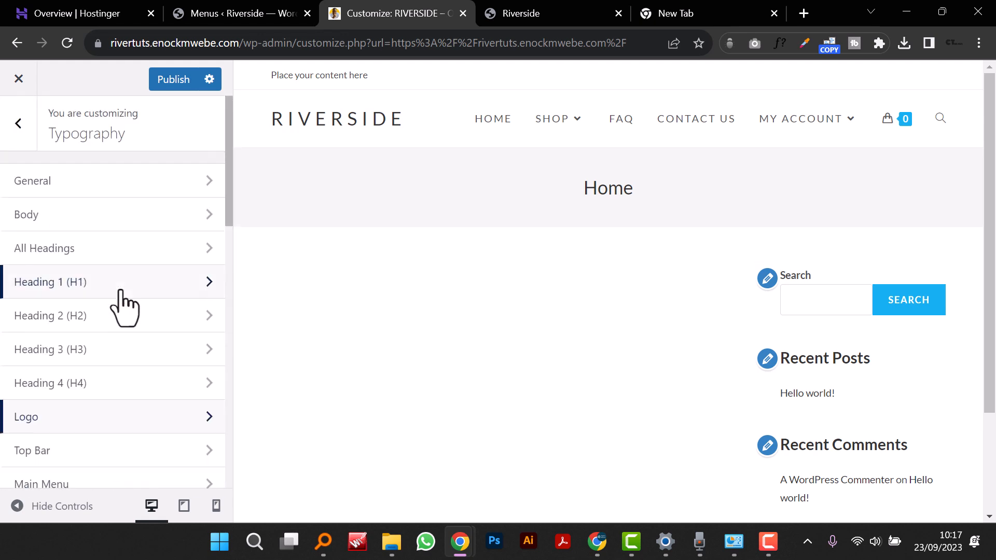
pyautogui.click(35, 138)
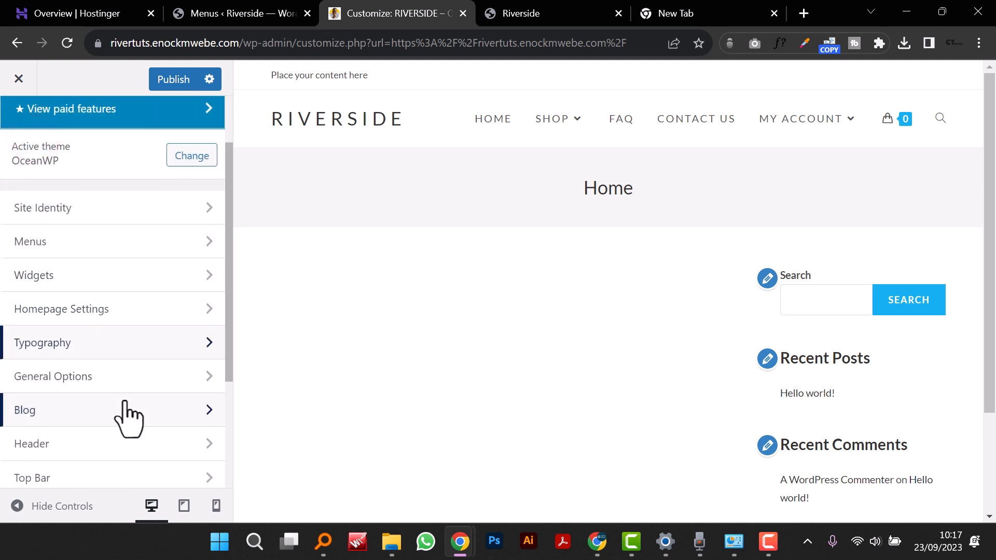
# Step: Set the page title's visibility to Hide On All Devices in the general options
pyautogui.click(129, 376)
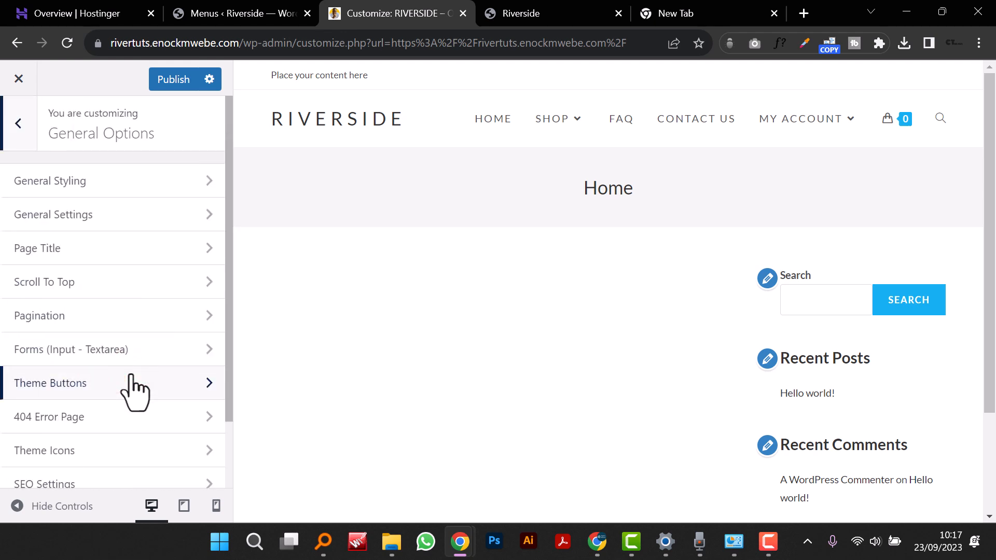
pyautogui.click(132, 248)
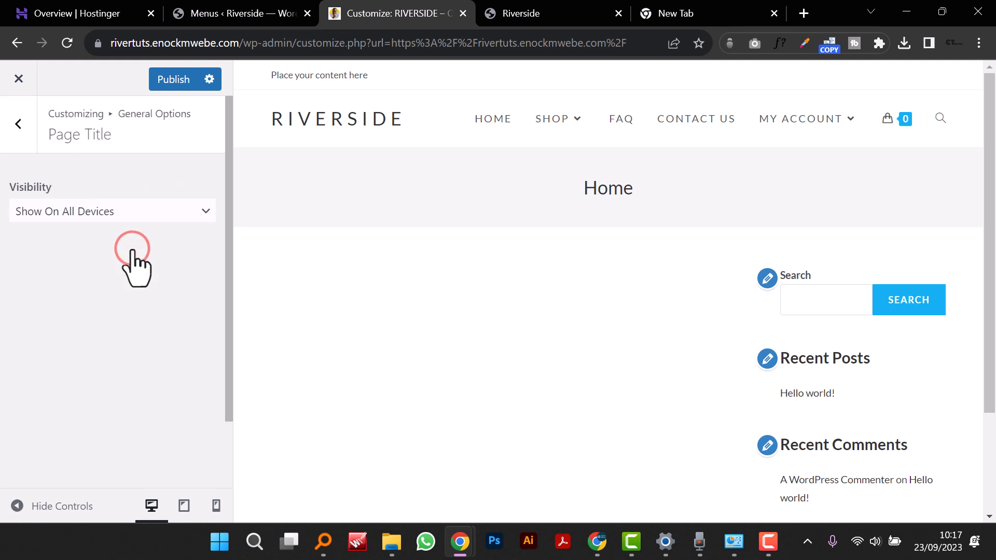
pyautogui.click(148, 208)
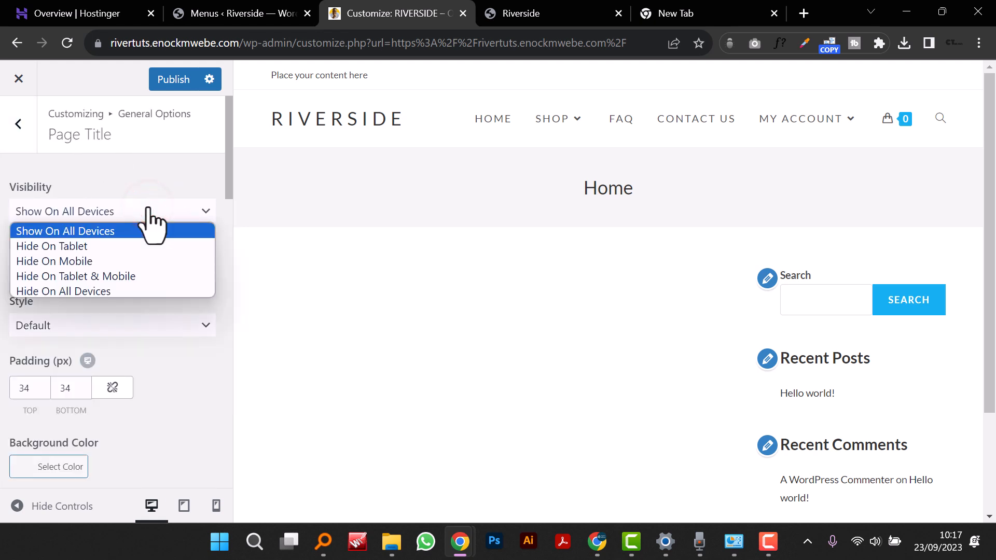
pyautogui.click(133, 291)
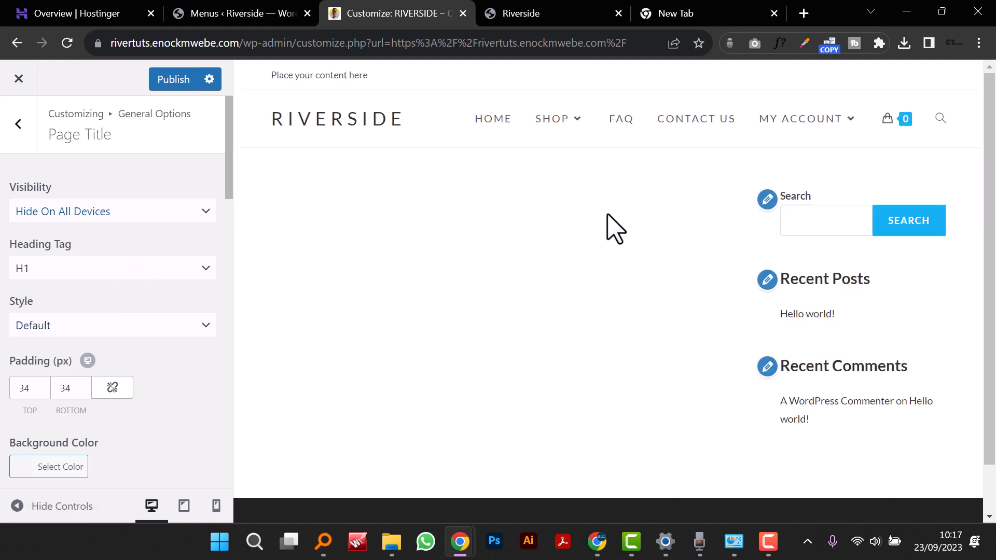
pyautogui.click(26, 140)
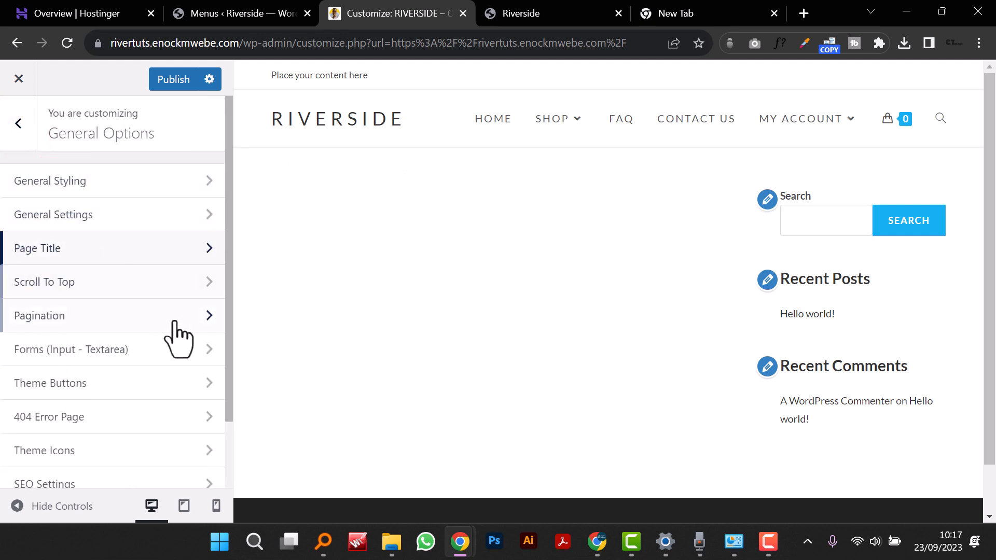
# Step: Try the Boxed and Separate layout styles in the general settings and go back to Wide
pyautogui.click(136, 213)
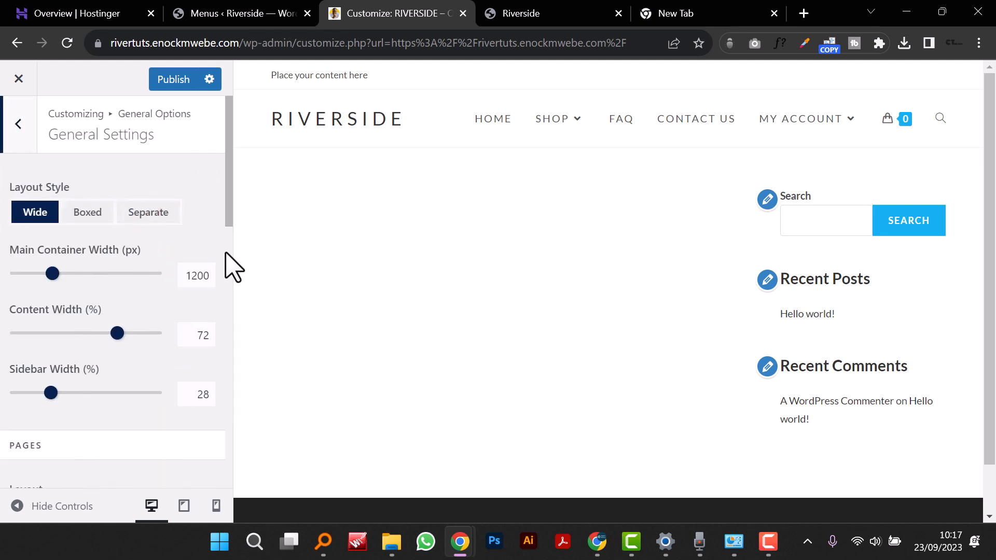
pyautogui.click(89, 212)
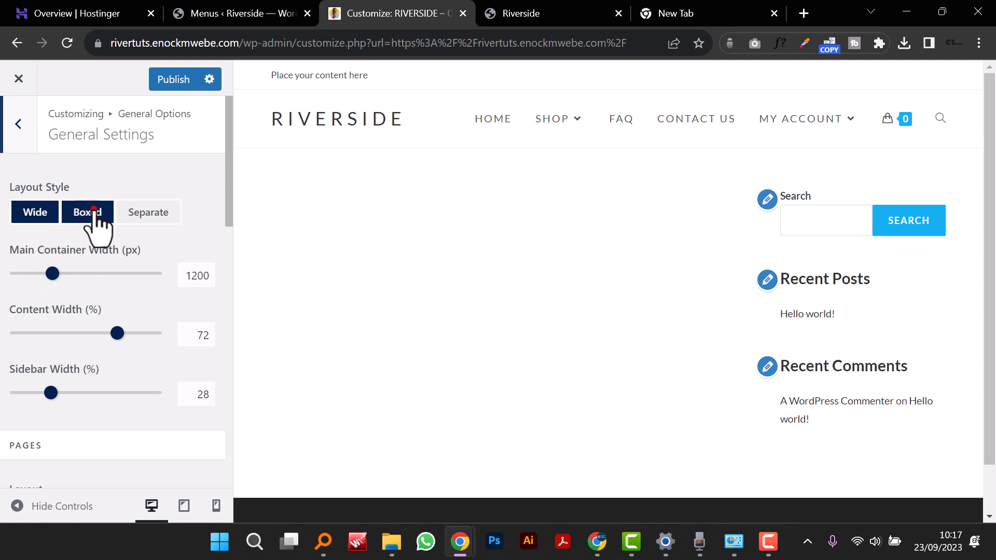
pyautogui.click(155, 214)
pyautogui.click(45, 212)
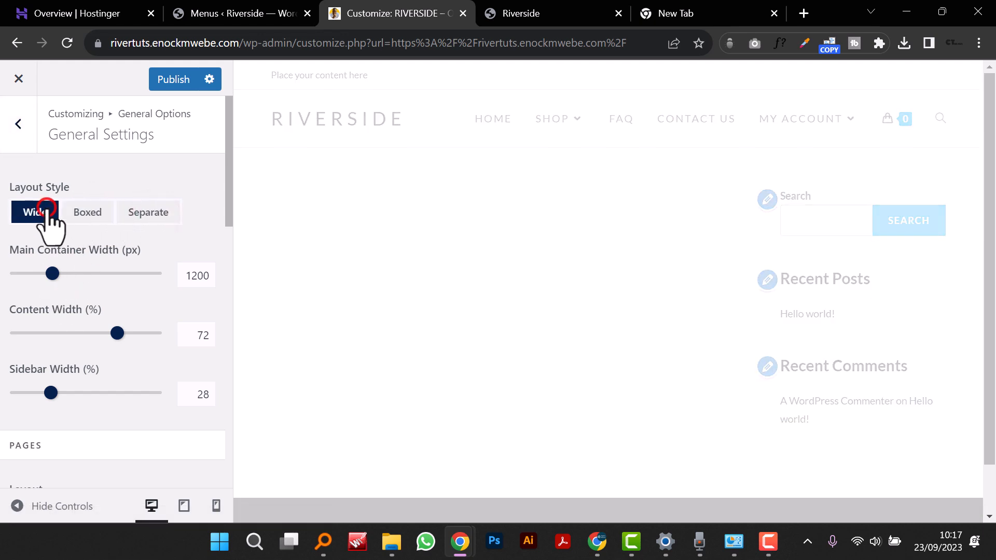
pyautogui.click(26, 130)
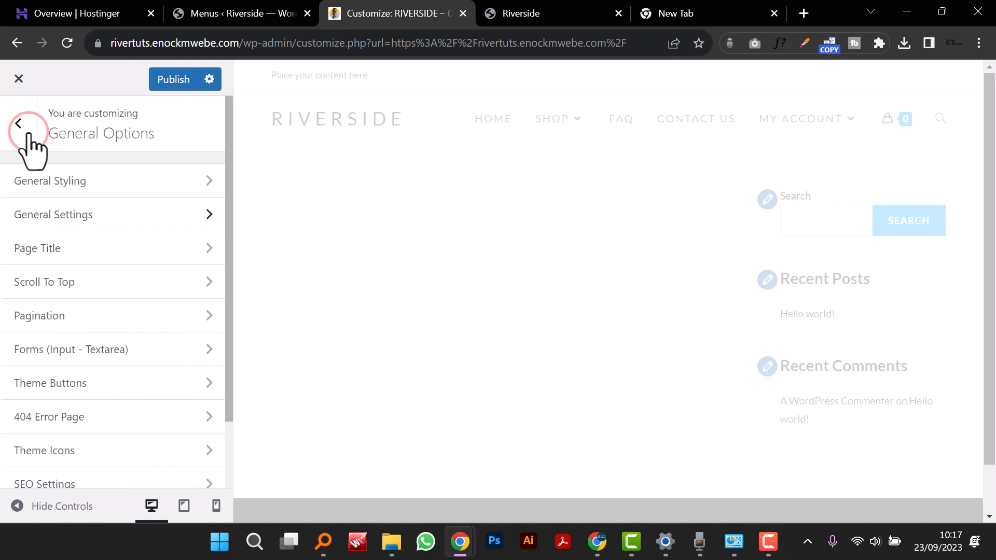
# Step: Choose the plain upward arrow with a stem as the scroll-to-top button's icon and return to the general options
pyautogui.click(147, 284)
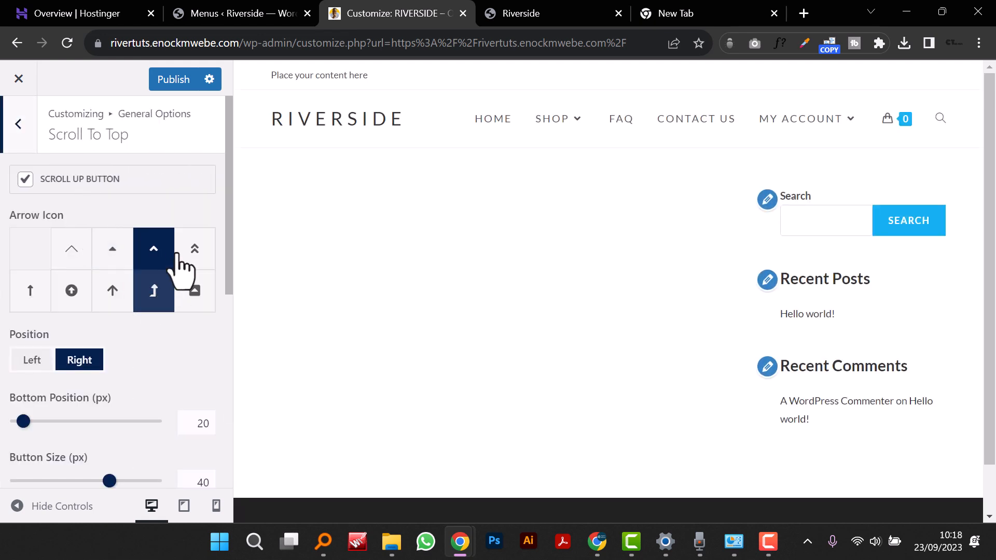
pyautogui.click(122, 291)
pyautogui.click(83, 255)
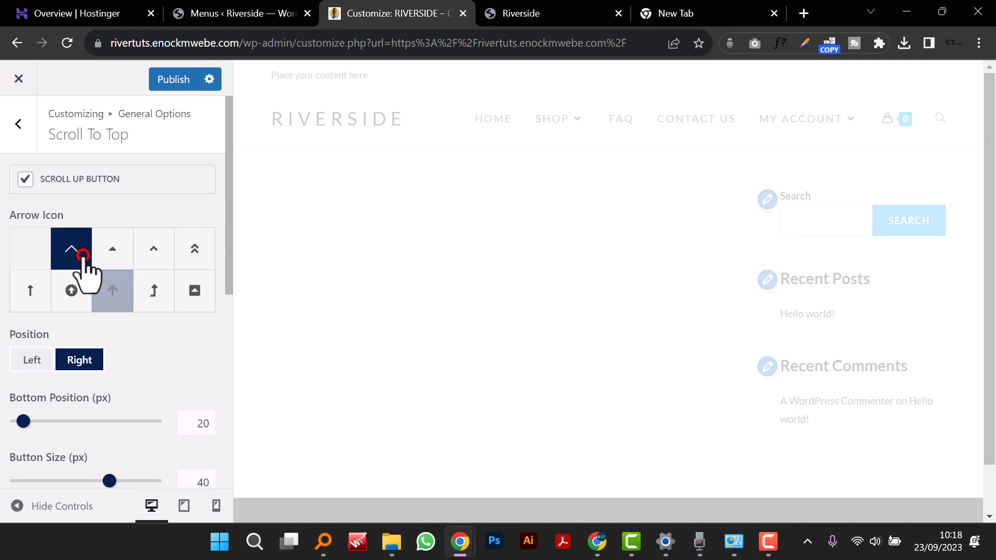
pyautogui.click(119, 296)
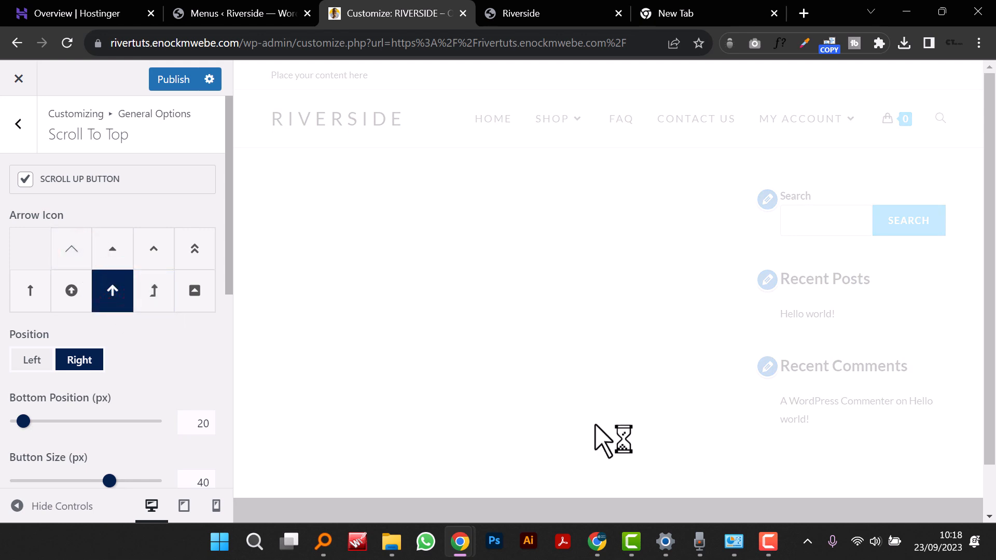
pyautogui.scroll(-2, 988, 441)
pyautogui.scroll(3, 497, 360)
pyautogui.click(18, 124)
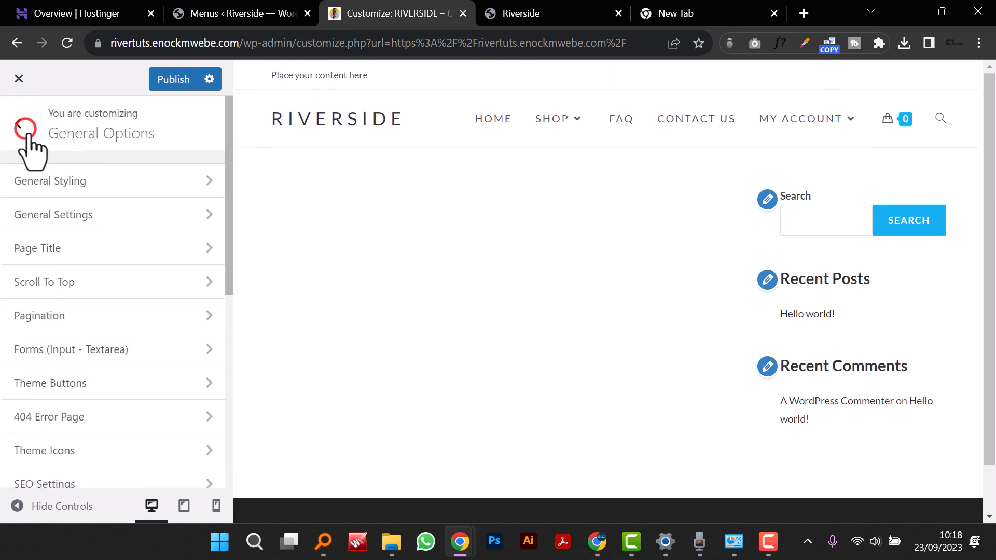
# Step: Open the theme button settings and examine the demo store's homepage for its button and accent colors
pyautogui.scroll(-2, 187, 296)
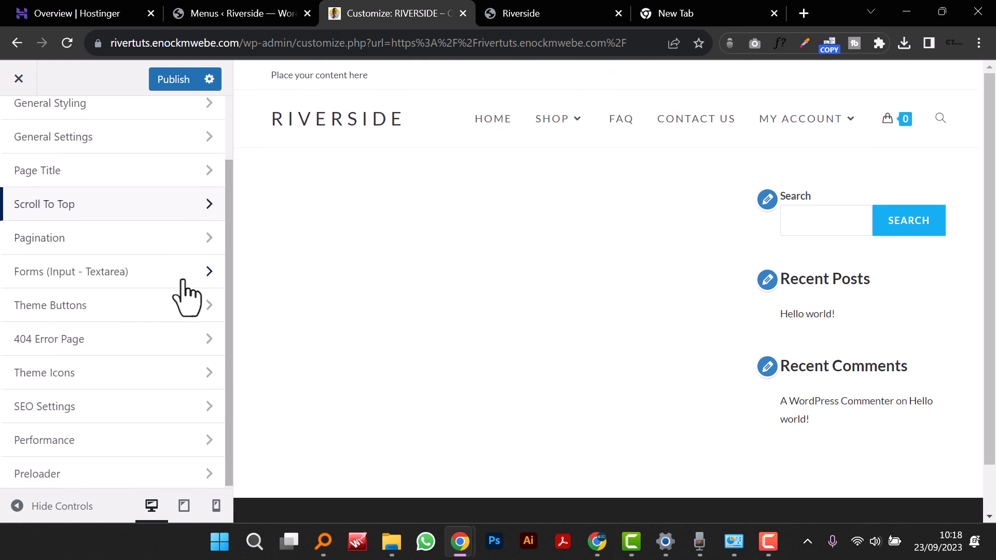
pyautogui.click(169, 307)
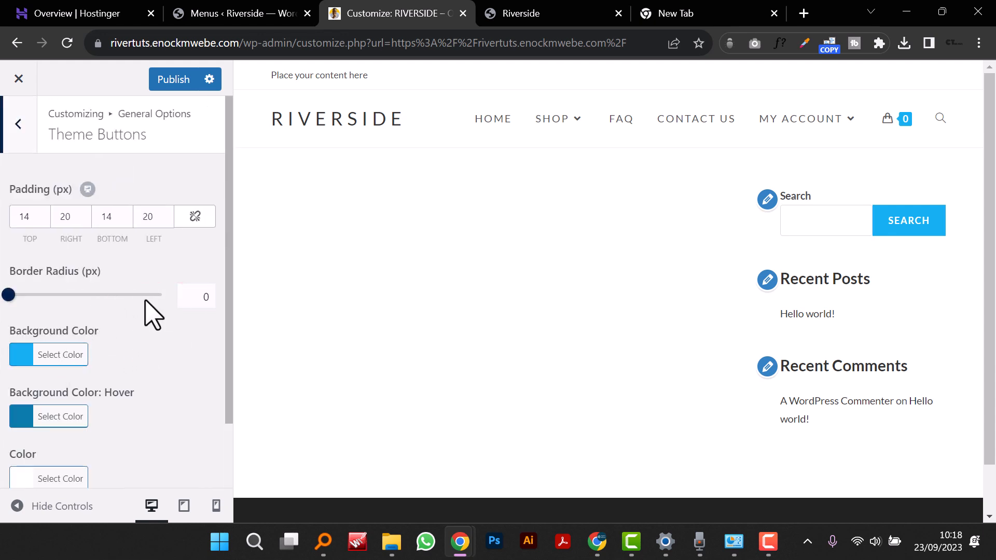
pyautogui.click(15, 126)
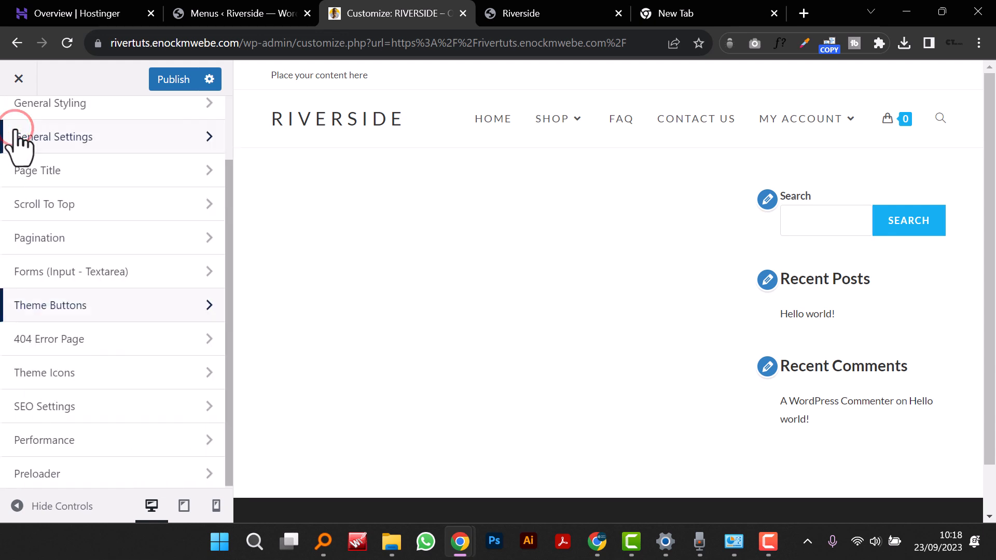
pyautogui.click(129, 312)
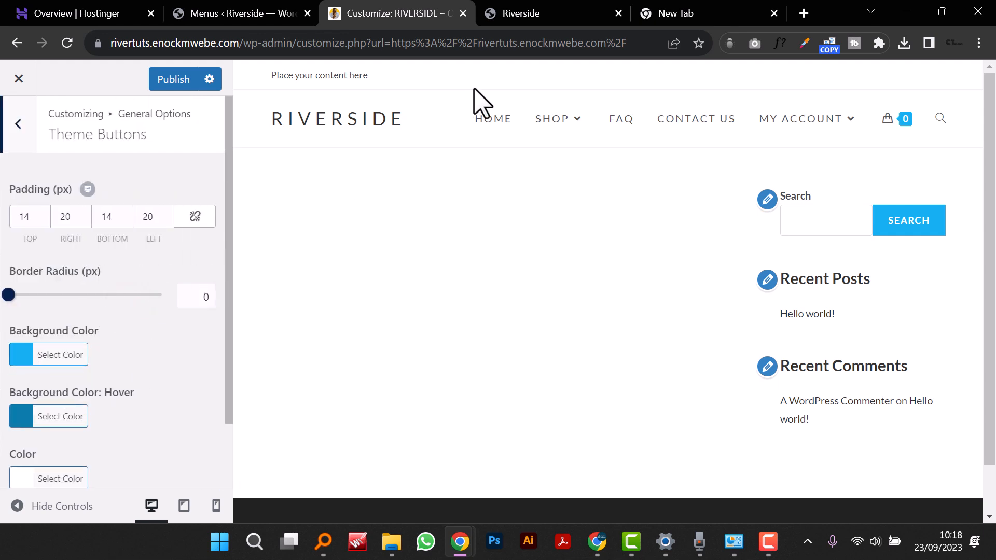
pyautogui.click(612, 13)
pyautogui.scroll(-15, 567, 296)
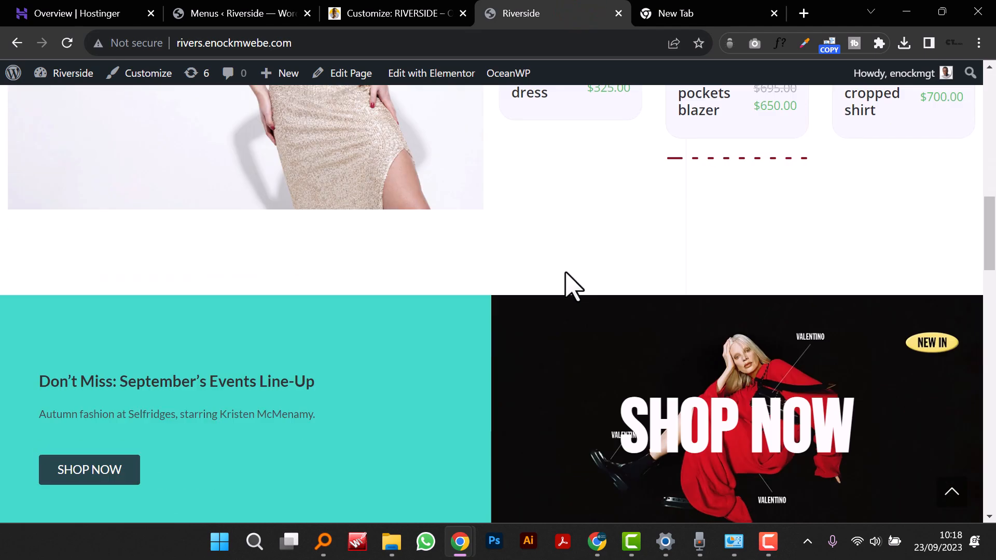
pyautogui.scroll(-10, 572, 282)
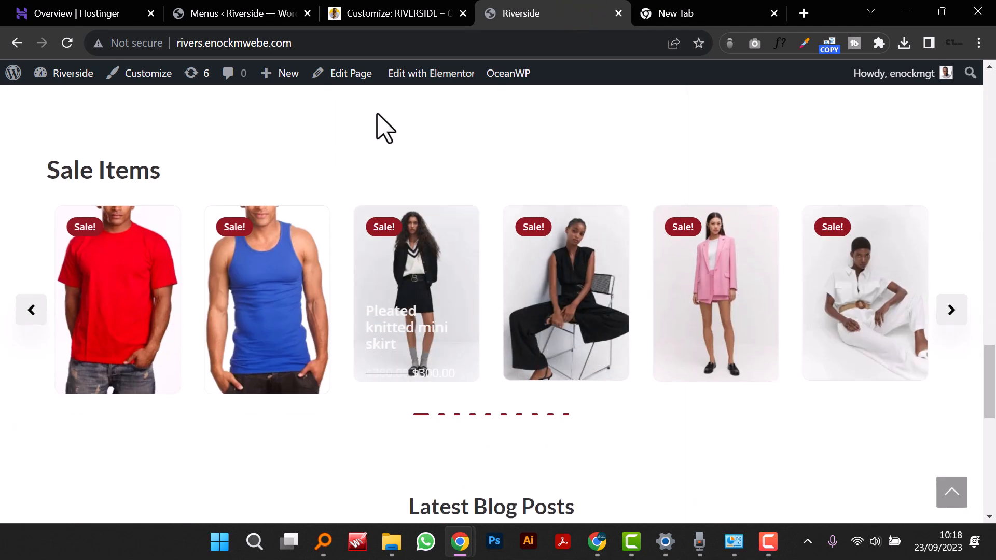
pyautogui.click(370, 15)
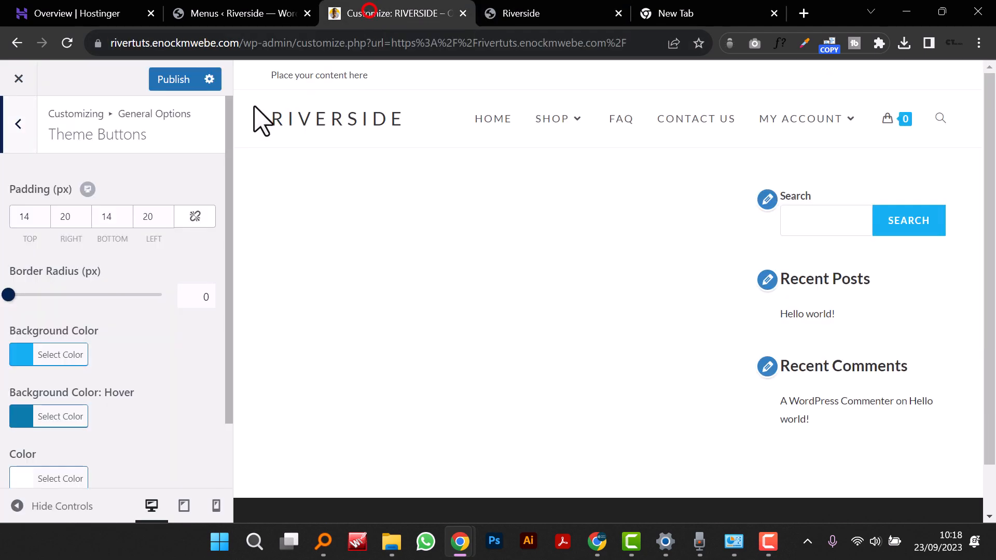
# Step: Set the theme buttons' background color to a dark maroon
pyautogui.click(16, 358)
pyautogui.moveTo(147, 433)
pyautogui.mouseDown()
pyautogui.moveTo(163, 429)
pyautogui.moveTo(184, 505)
pyautogui.mouseUp()
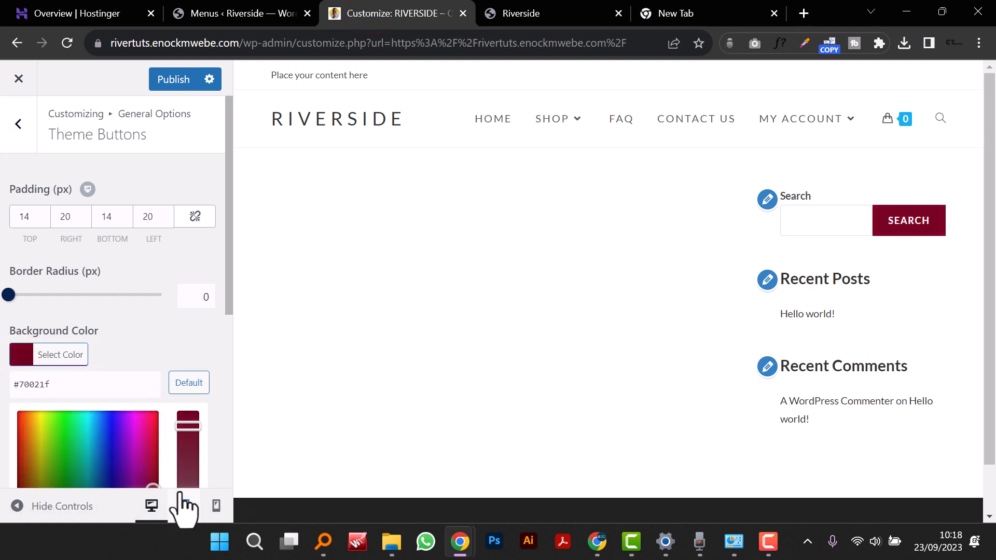
pyautogui.click(135, 341)
# Step: Try bright red, dark maroon and #fff as the theme buttons' hover background color and reset it to the default
pyautogui.scroll(-2, 62, 366)
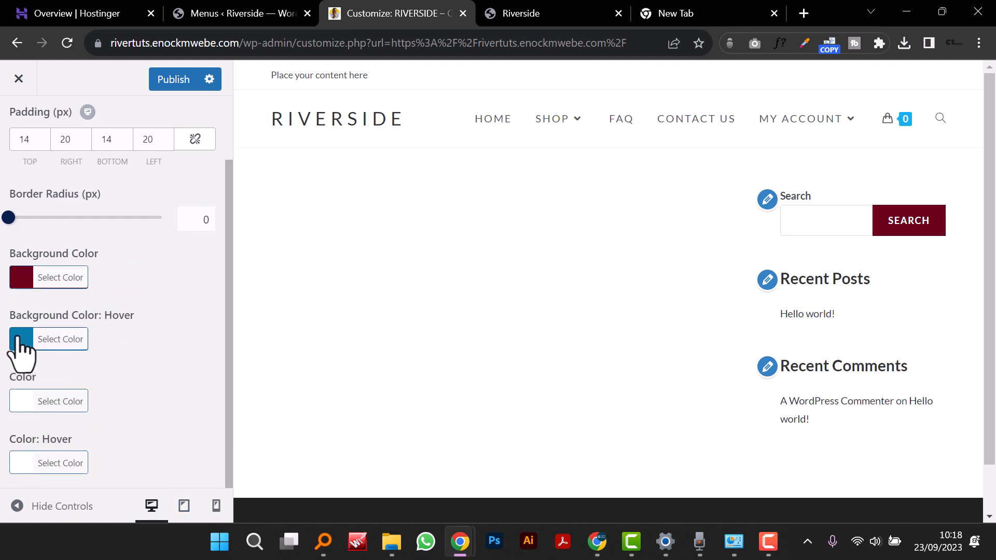
pyautogui.click(21, 342)
pyautogui.moveTo(147, 437)
pyautogui.mouseDown()
pyautogui.moveTo(151, 418)
pyautogui.moveTo(89, 400)
pyautogui.moveTo(169, 407)
pyautogui.moveTo(169, 417)
pyautogui.moveTo(168, 408)
pyautogui.mouseUp()
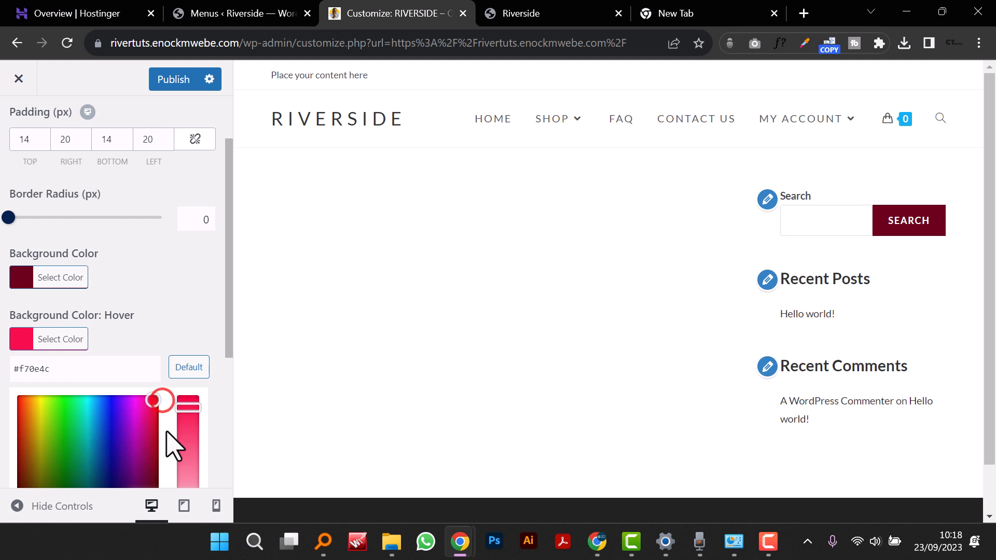
pyautogui.moveTo(156, 402)
pyautogui.mouseDown()
pyautogui.moveTo(160, 507)
pyautogui.moveTo(38, 513)
pyautogui.moveTo(36, 485)
pyautogui.moveTo(178, 499)
pyautogui.mouseUp()
pyautogui.click(174, 304)
pyautogui.click(198, 367)
pyautogui.click(18, 336)
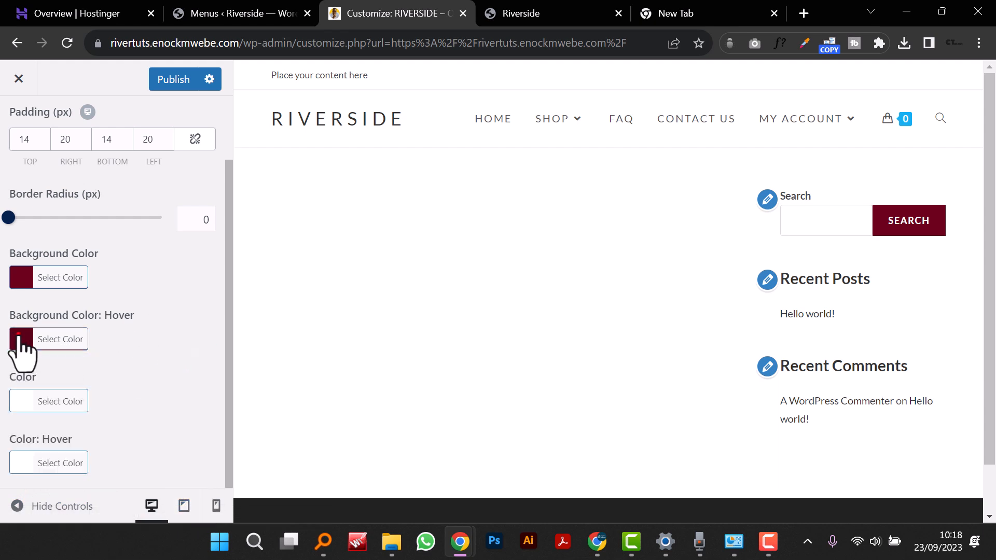
pyautogui.doubleClick(106, 368)
pyautogui.write('fff')
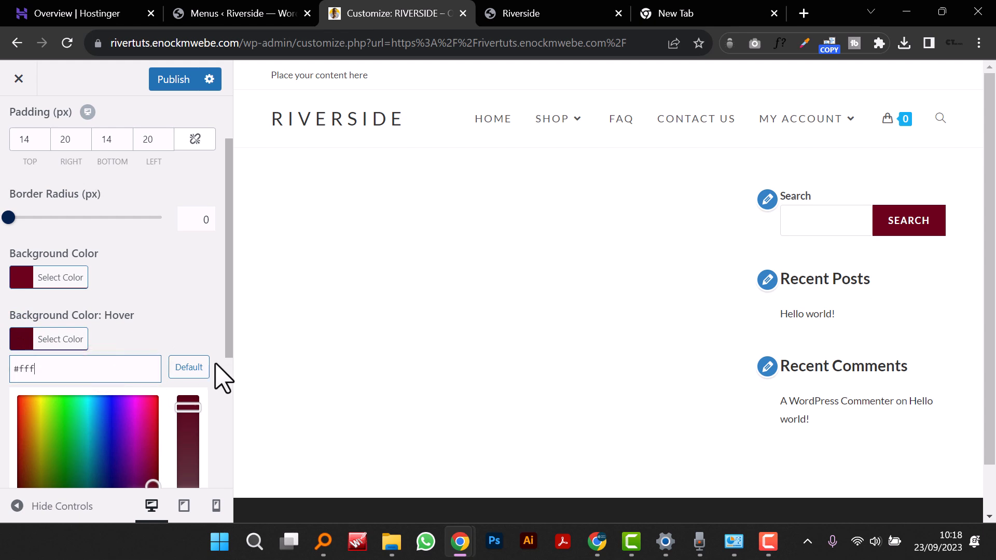
pyautogui.click(188, 374)
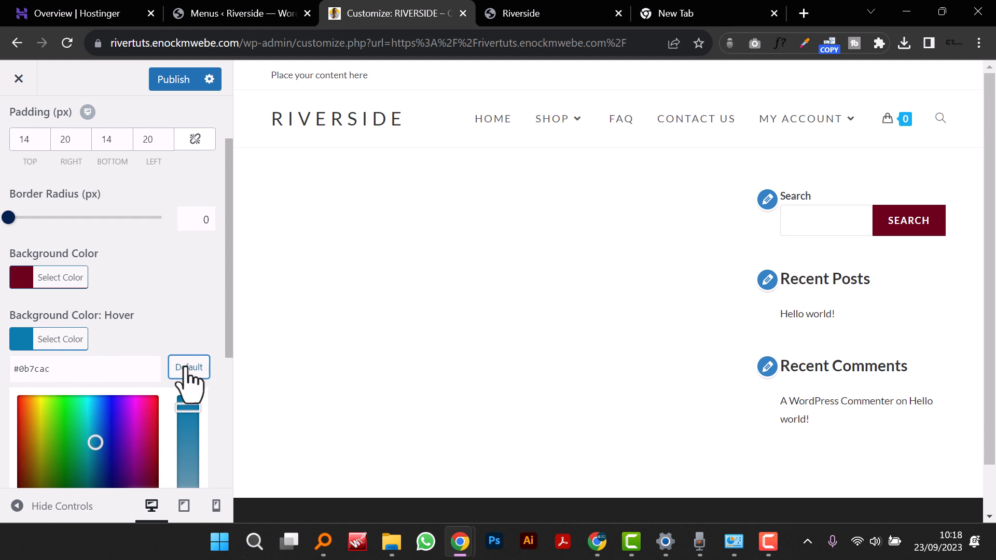
# Step: Set the theme buttons' hover background color to black (#000000) and return to the general options
pyautogui.scroll(-3, 166, 430)
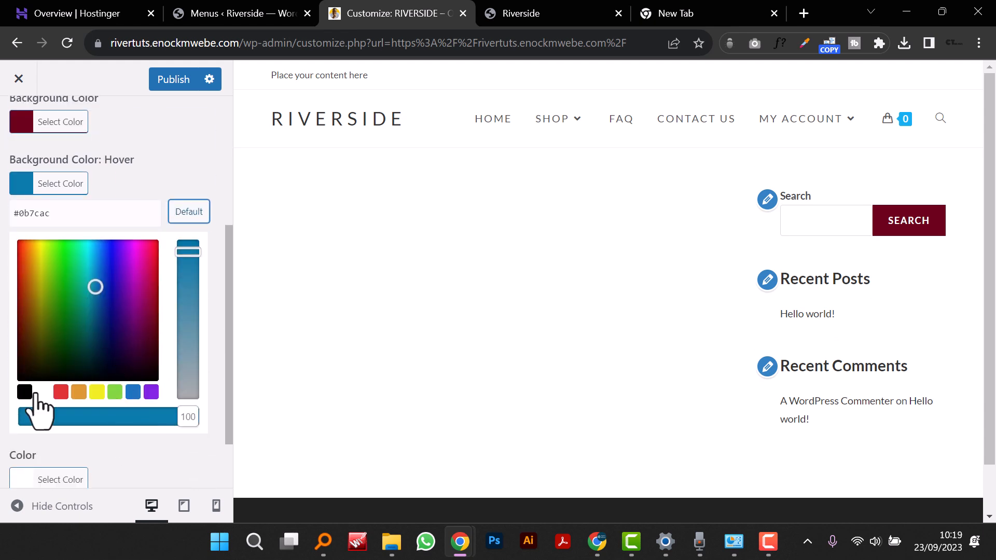
pyautogui.click(24, 390)
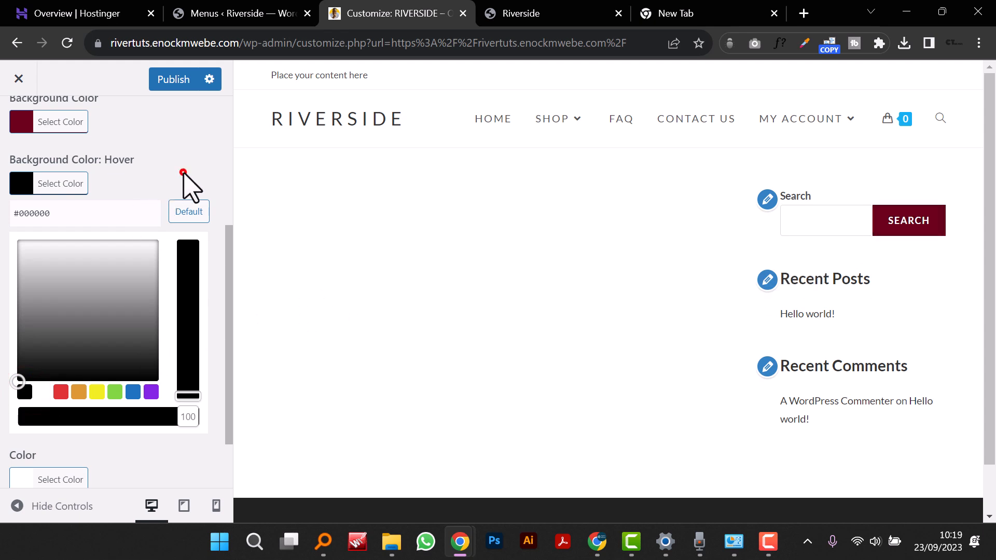
pyautogui.scroll(-1, 240, 304)
pyautogui.scroll(5, 100, 416)
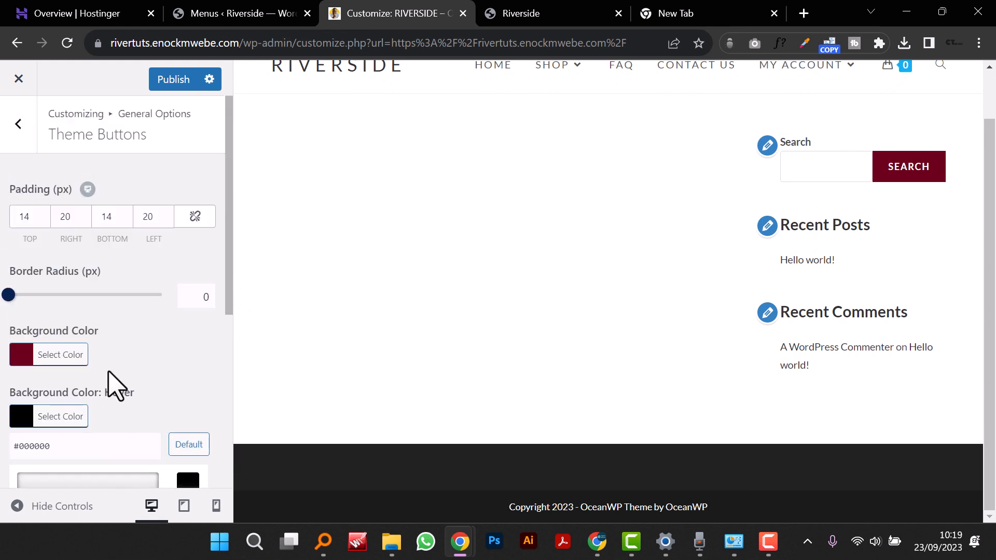
pyautogui.scroll(-6, 153, 358)
pyautogui.scroll(6, 156, 362)
pyautogui.click(16, 133)
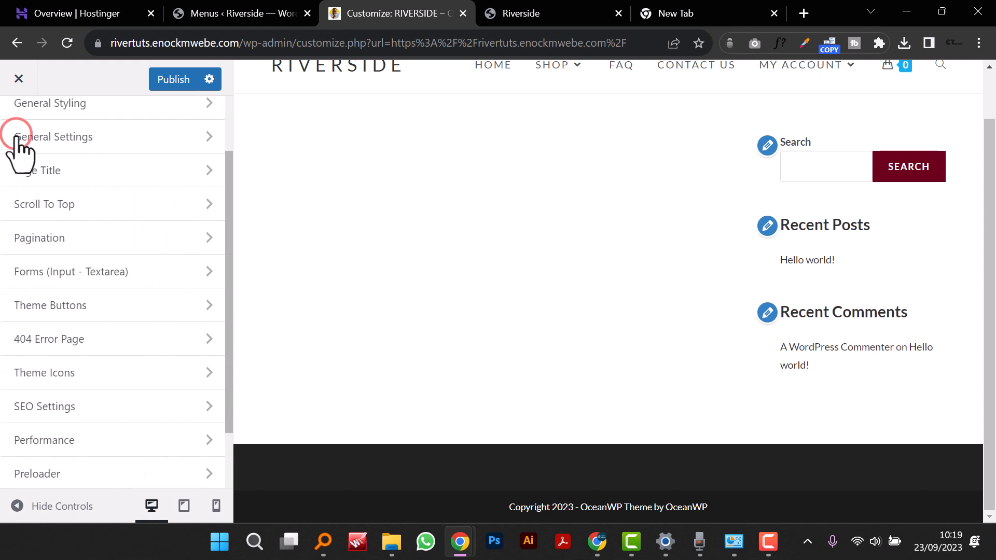
pyautogui.scroll(-1, 137, 364)
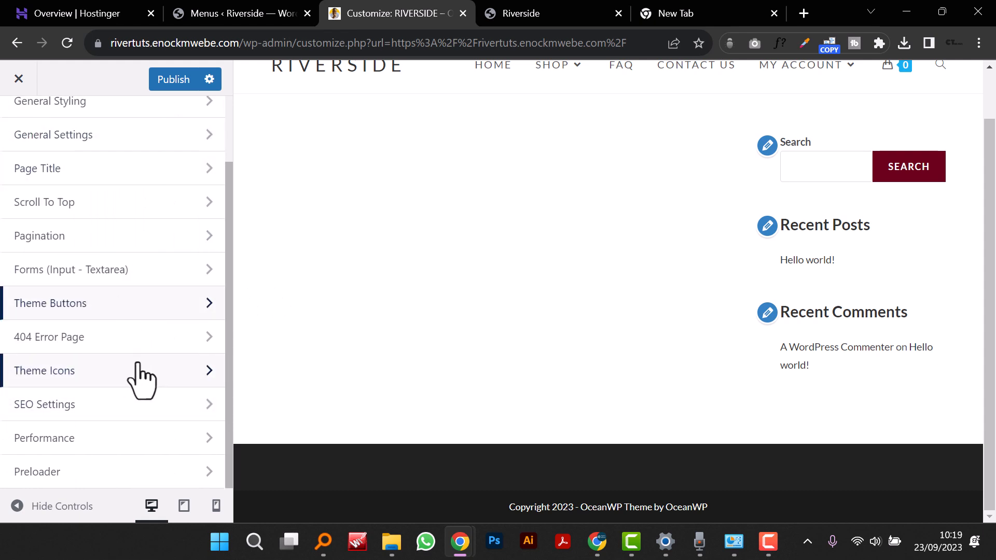
# Step: Examine the theme icon settings and return to the general options list
pyautogui.click(134, 370)
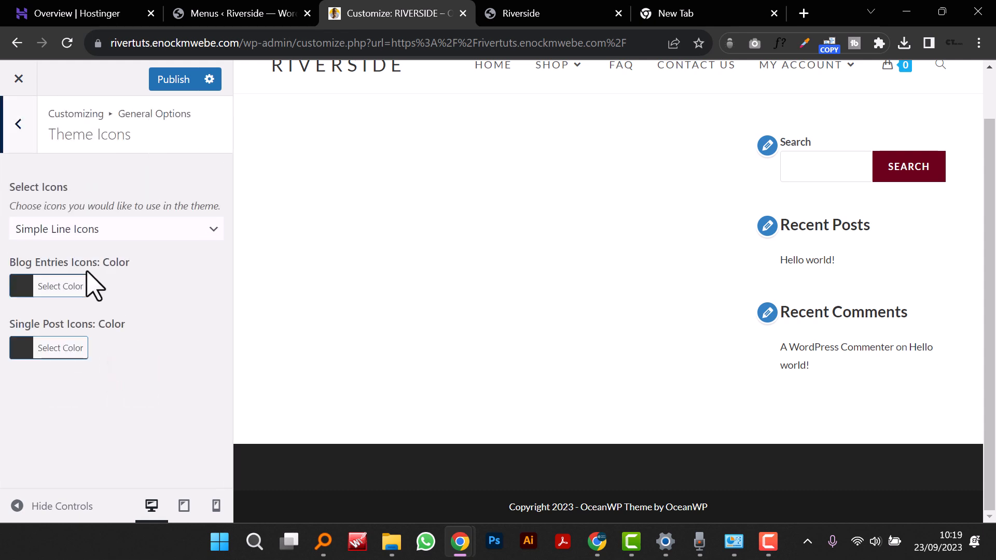
pyautogui.click(18, 125)
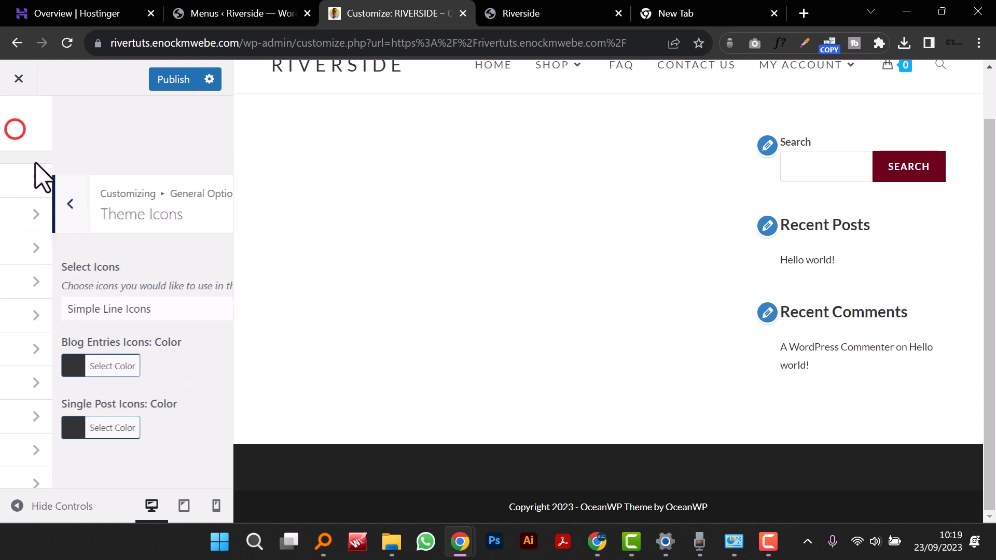
pyautogui.scroll(-2, 127, 384)
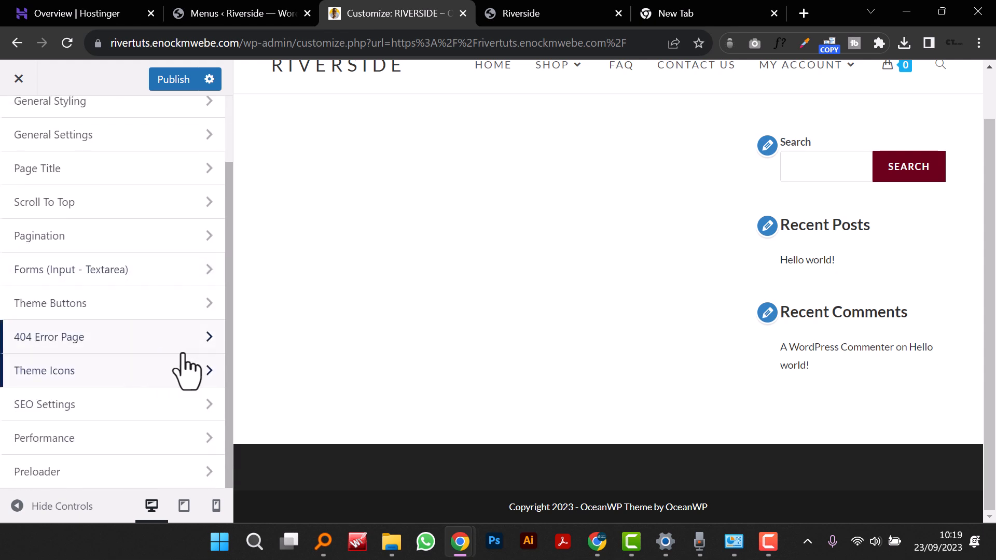
pyautogui.scroll(2, 186, 370)
pyautogui.scroll(-2, 188, 365)
# Step: Enable the OceanWP preloader in the general options and publish the changes
pyautogui.click(128, 463)
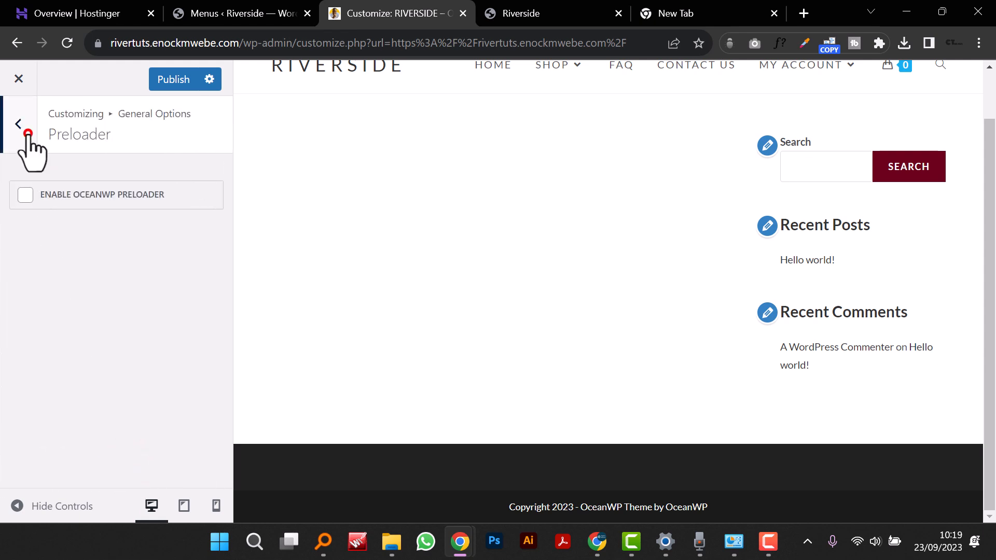
pyautogui.click(27, 134)
pyautogui.scroll(-2, 166, 422)
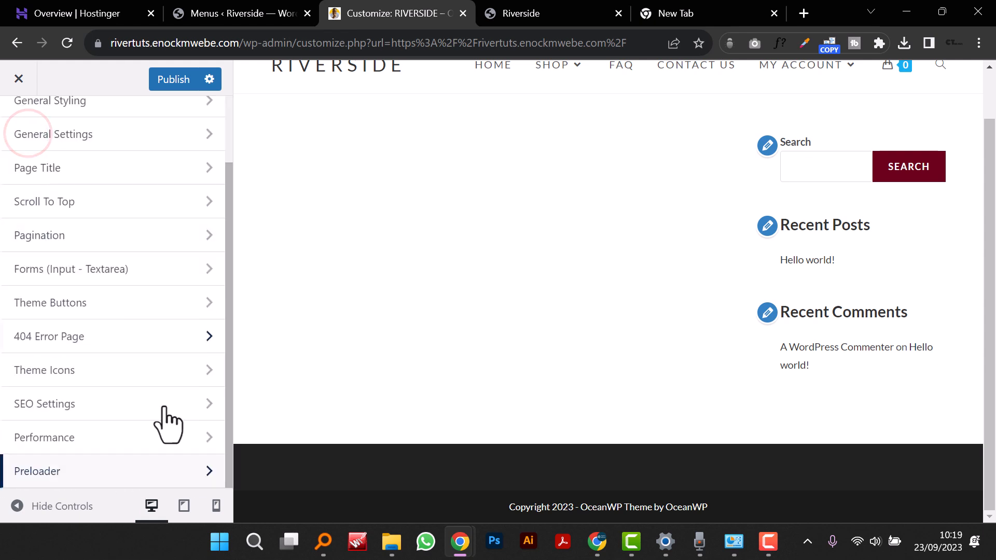
pyautogui.click(111, 461)
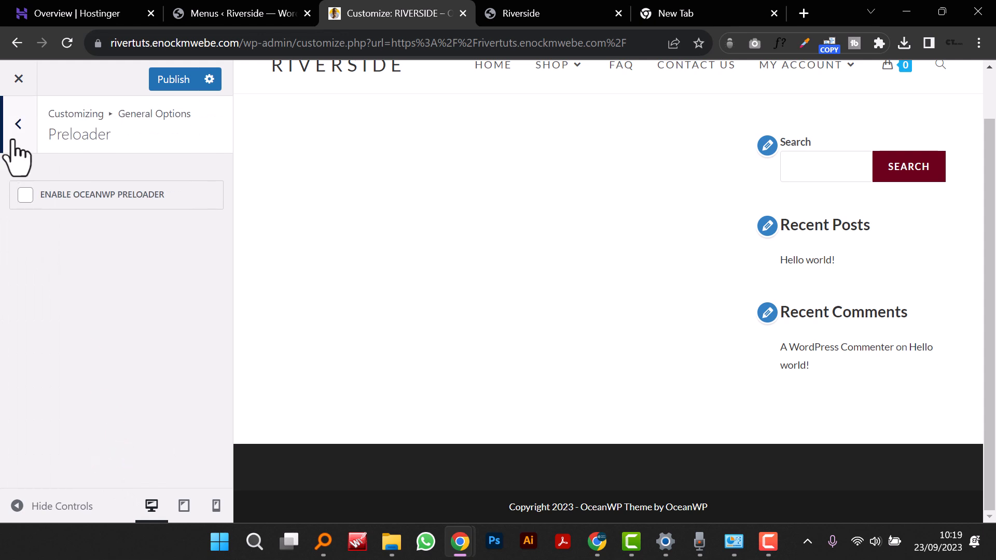
pyautogui.click(25, 194)
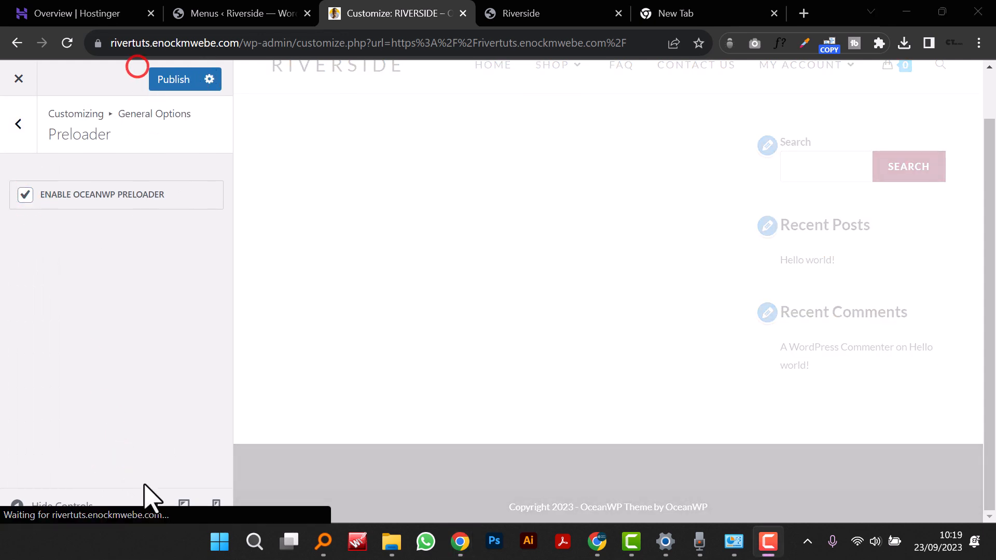
pyautogui.click(171, 80)
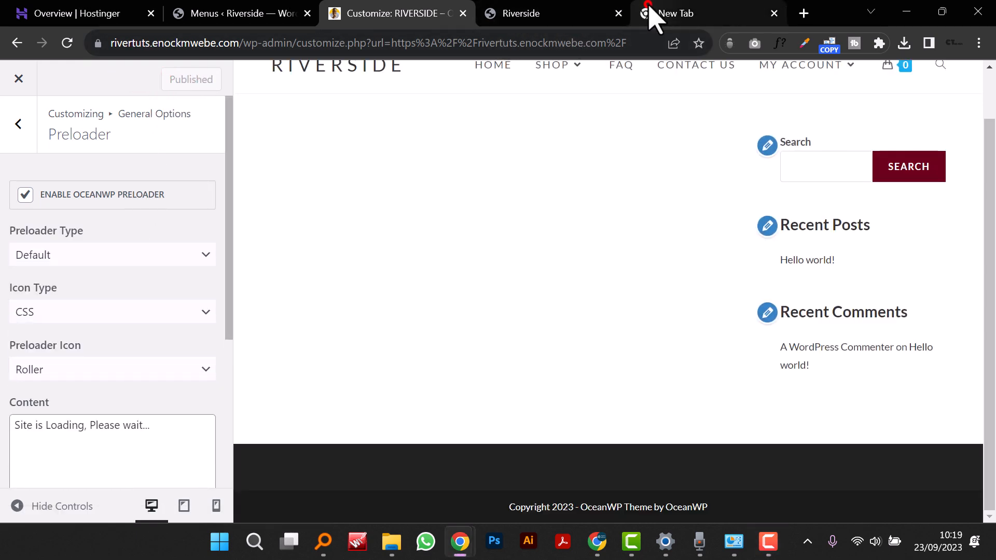
# Step: Load the Riverside store's live homepage in the empty browser tab and reload it to check the preloader
pyautogui.click(649, 17)
pyautogui.click(322, 44)
pyautogui.write('river')
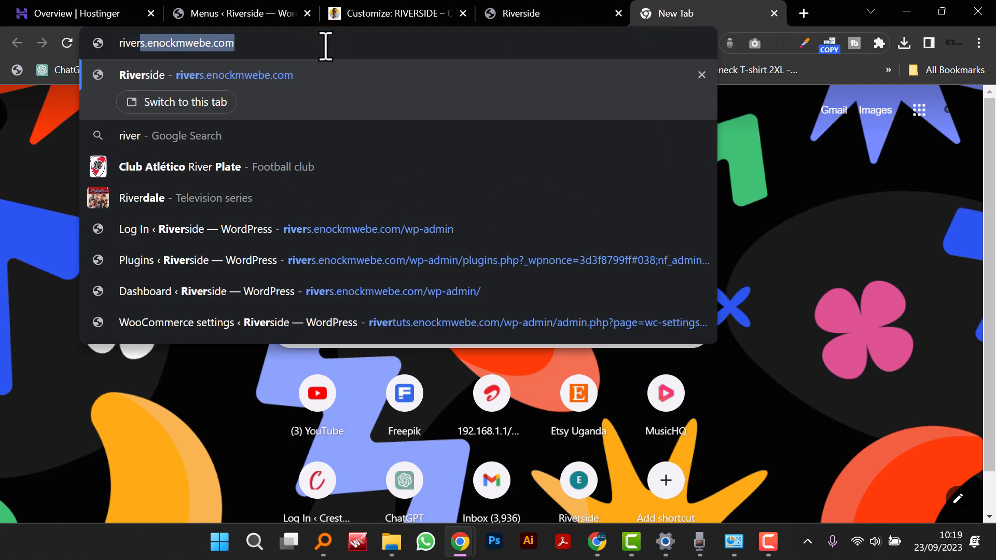
pyautogui.write('tut')
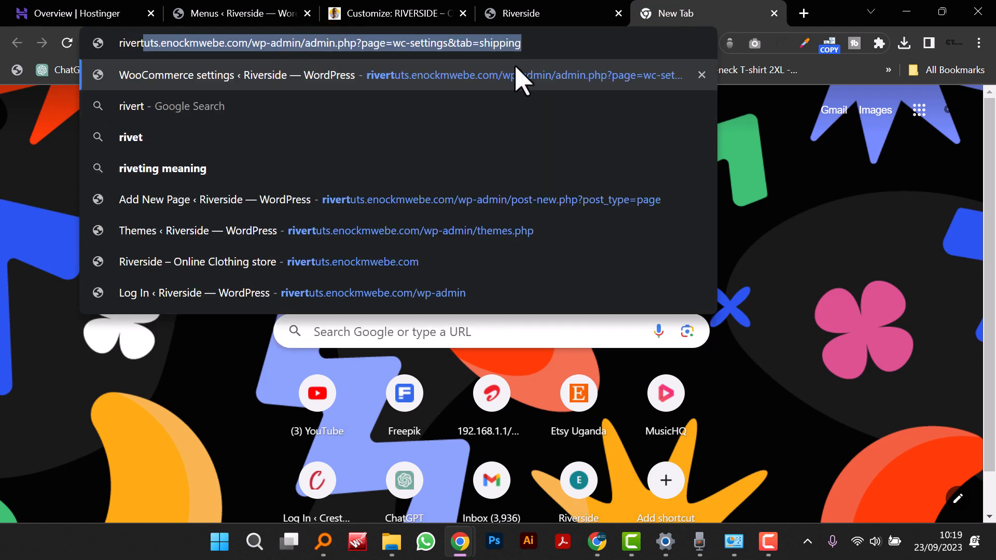
pyautogui.click(417, 269)
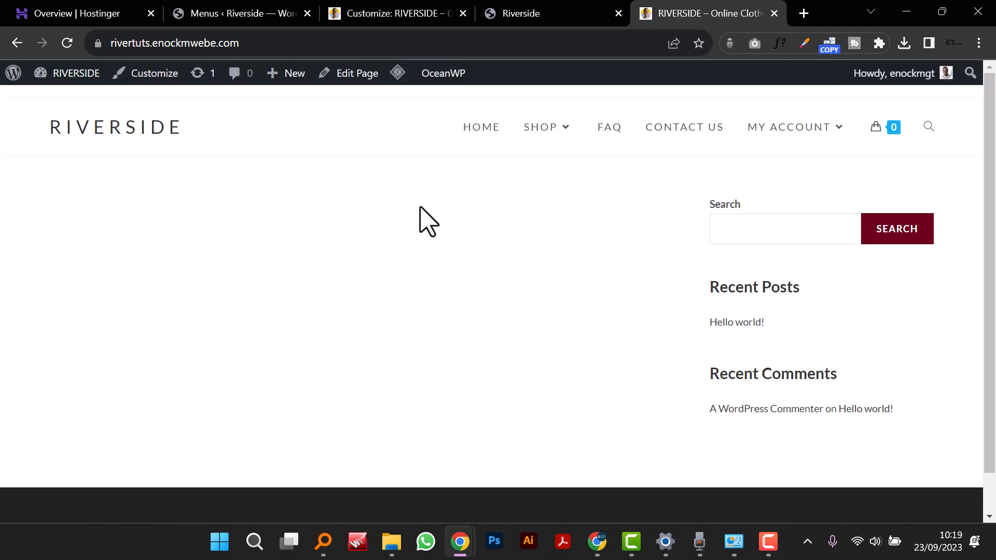
pyautogui.click(68, 43)
pyautogui.click(67, 43)
# Step: Return to the customizer, look over the preloader options and disable the OceanWP preloader
pyautogui.click(357, 10)
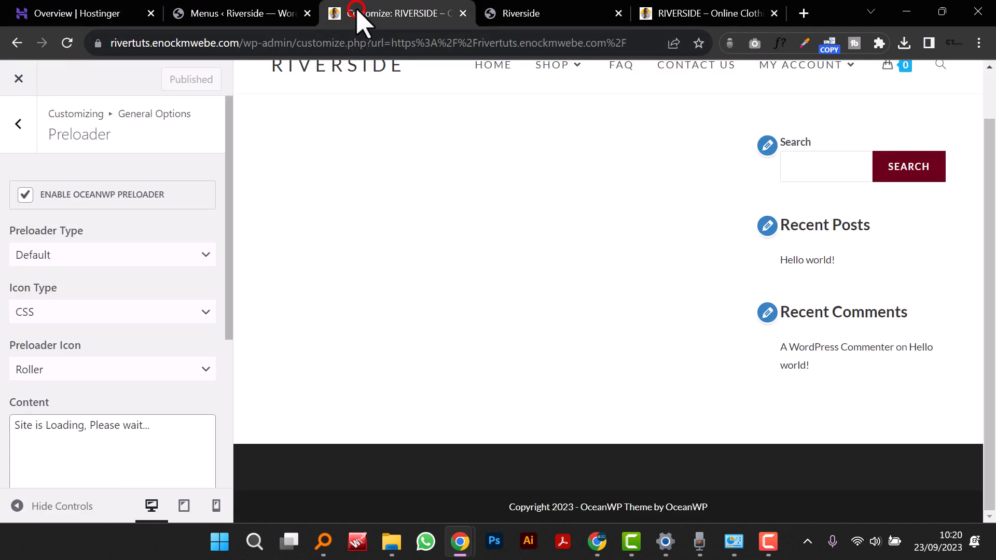
pyautogui.scroll(-3, 122, 336)
pyautogui.scroll(-2, 114, 260)
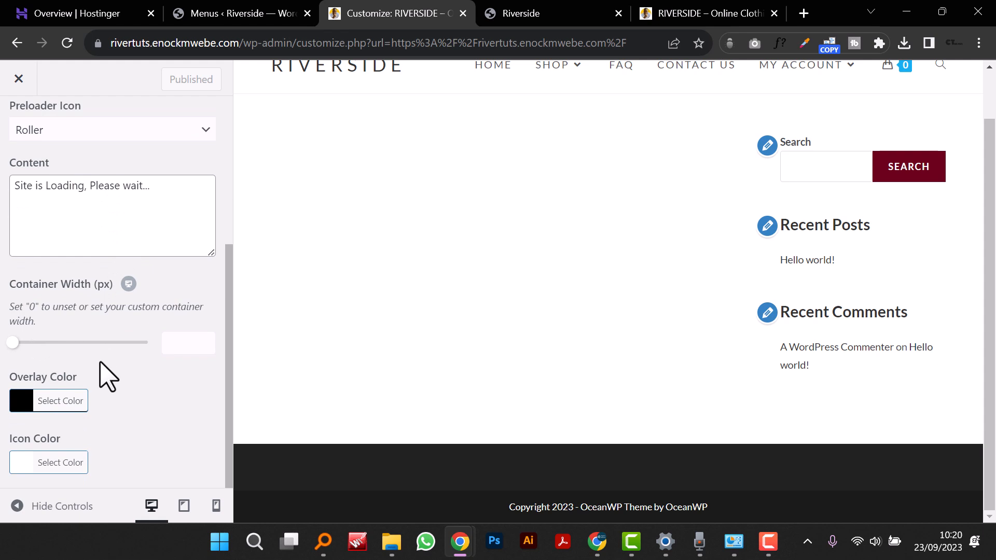
pyautogui.scroll(4, 82, 373)
pyautogui.scroll(1, 83, 272)
pyautogui.click(25, 195)
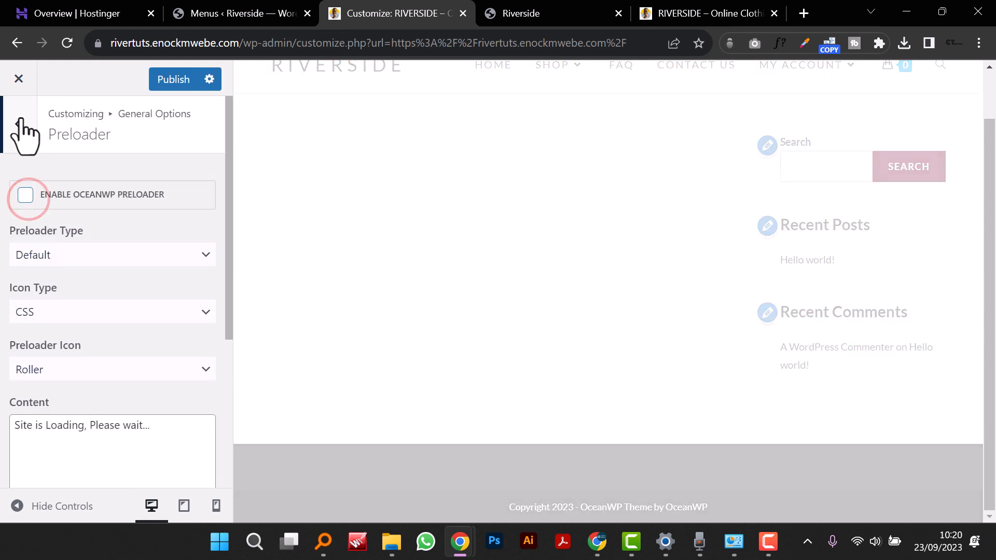
pyautogui.click(21, 123)
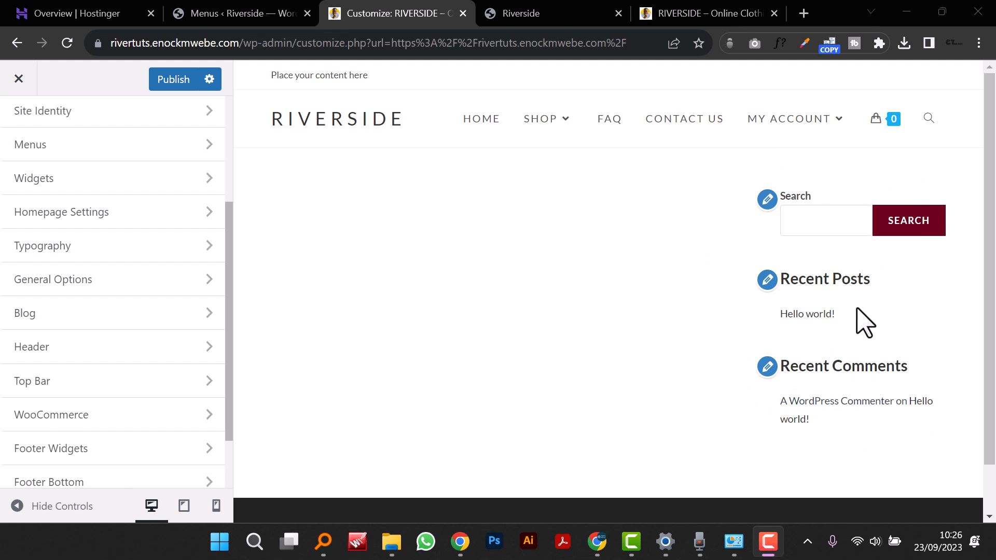
# Step: Open the general options and look through the general styling settings
pyautogui.scroll(-1, 859, 340)
pyautogui.scroll(1, 859, 340)
pyautogui.click(109, 287)
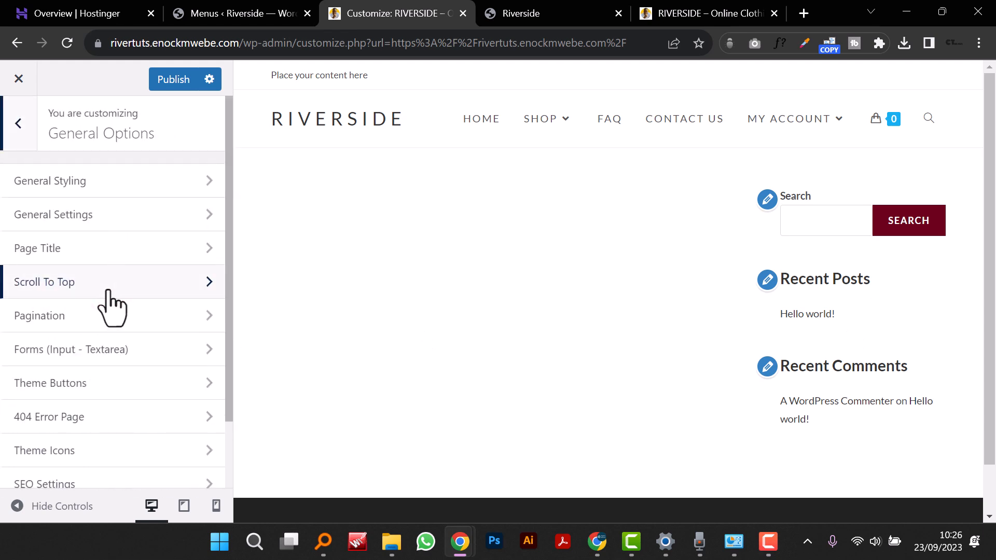
pyautogui.click(150, 187)
pyautogui.scroll(-6, 177, 300)
pyautogui.scroll(6, 178, 299)
pyautogui.click(20, 121)
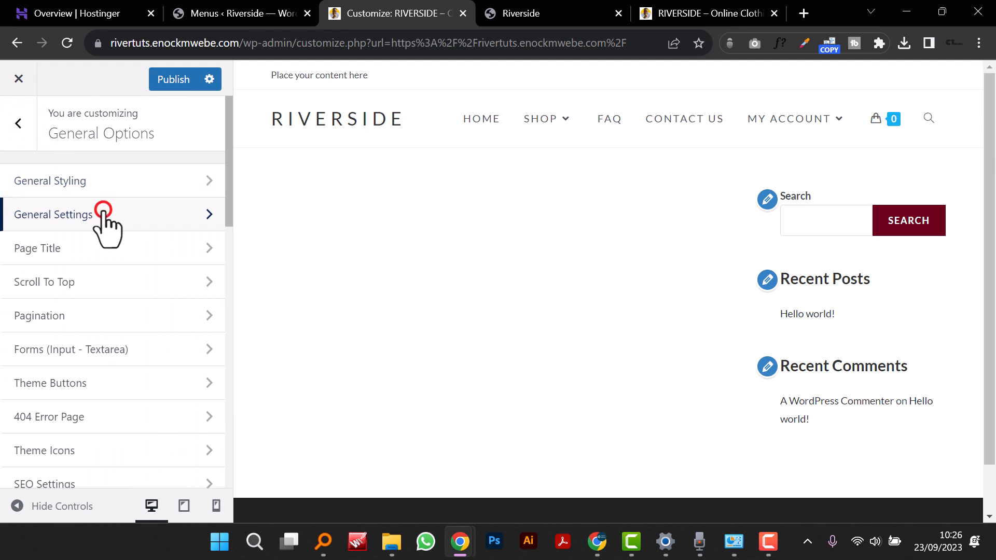
# Step: Set the Pages layout in the general settings to the single-column option without a sidebar and publish the change
pyautogui.click(103, 212)
pyautogui.scroll(-5, 177, 271)
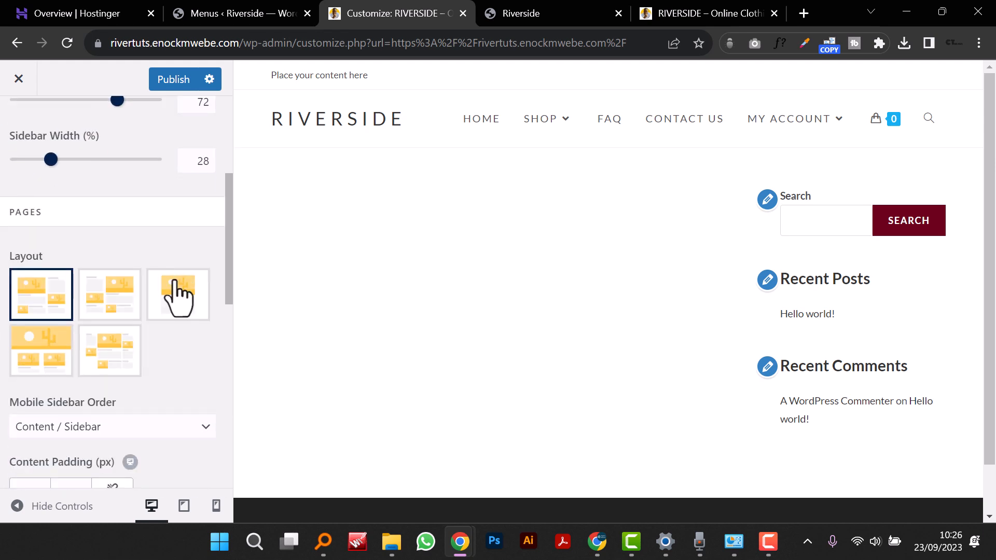
pyautogui.click(182, 311)
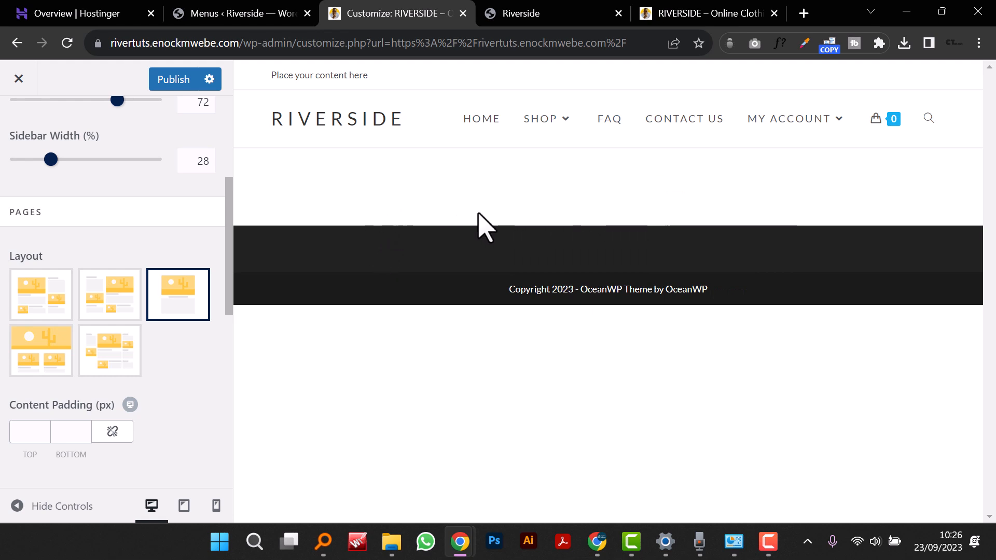
pyautogui.click(174, 81)
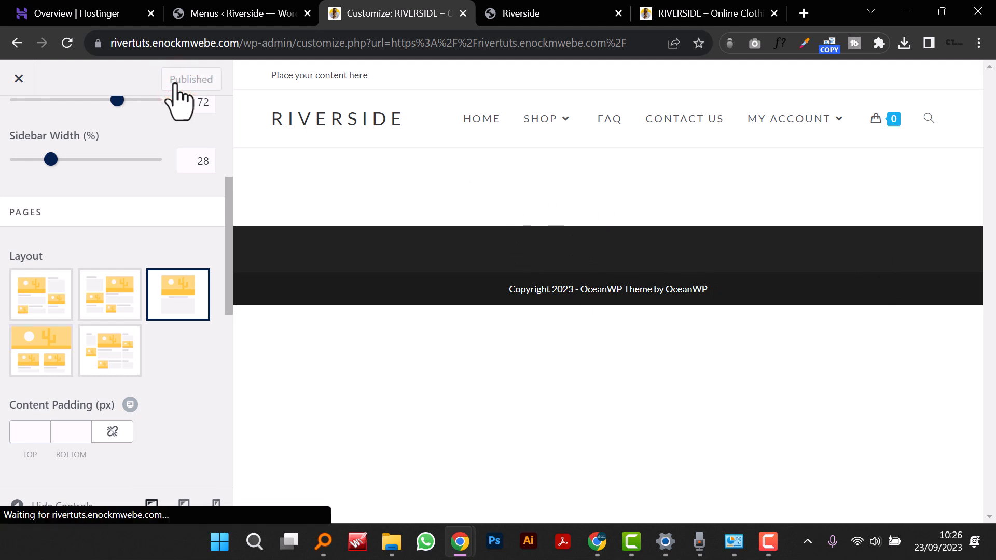
# Step: Examine the remaining general settings, including the search result page source, posts per page and layout, and return to the general options
pyautogui.scroll(-3, 144, 352)
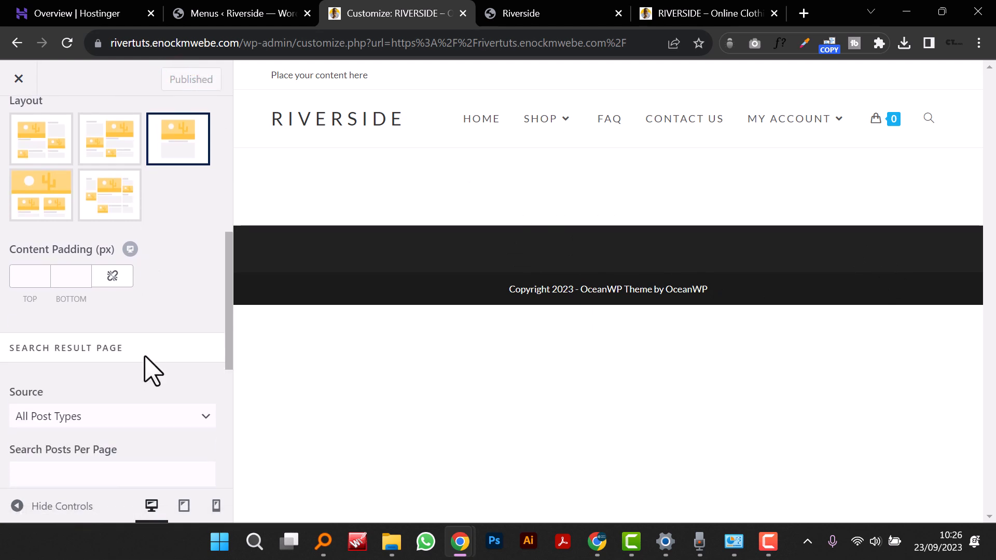
pyautogui.scroll(-2, 150, 371)
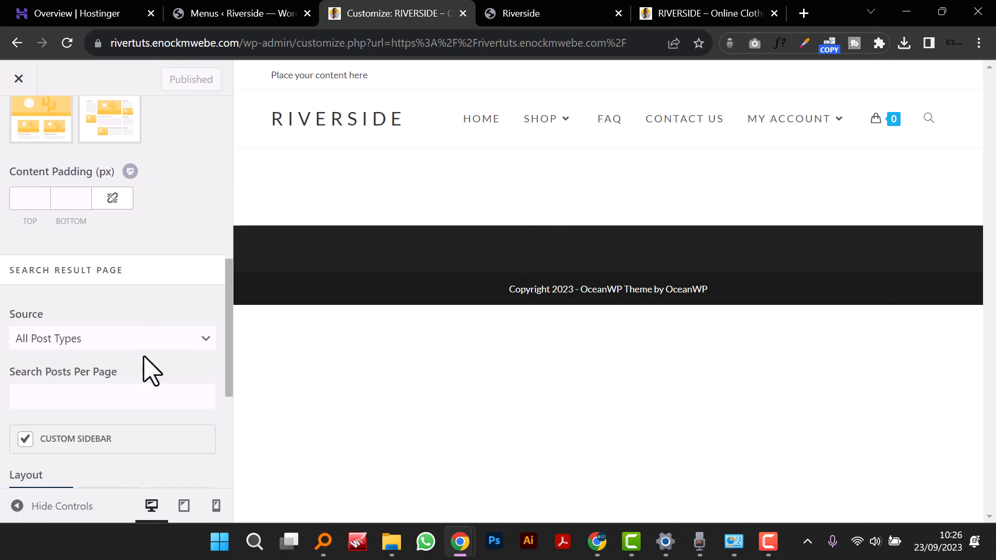
pyautogui.scroll(-2, 151, 371)
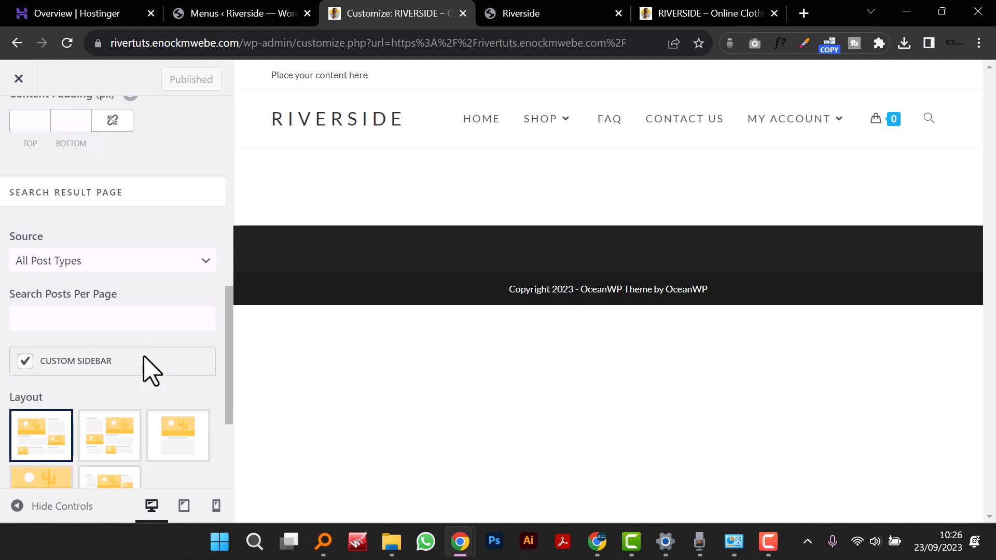
pyautogui.moveTo(99, 293); pyautogui.dragTo(90, 294)
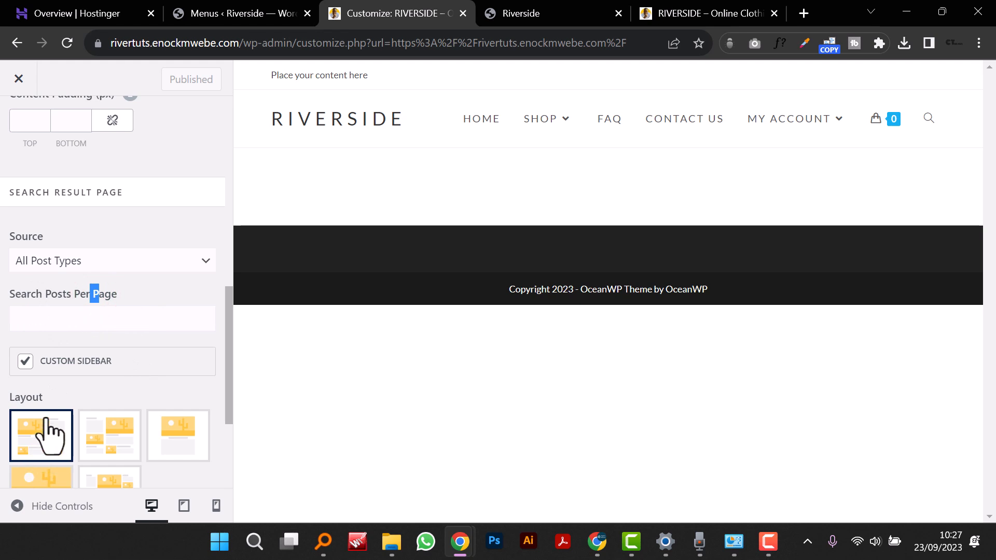
pyautogui.scroll(-3, 46, 428)
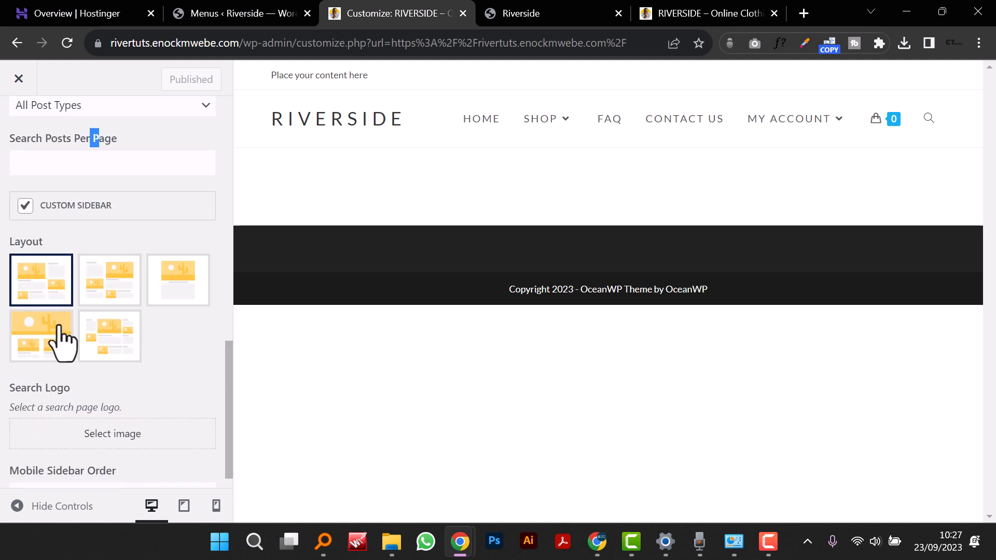
pyautogui.scroll(-1, 59, 342)
pyautogui.scroll(6, 62, 358)
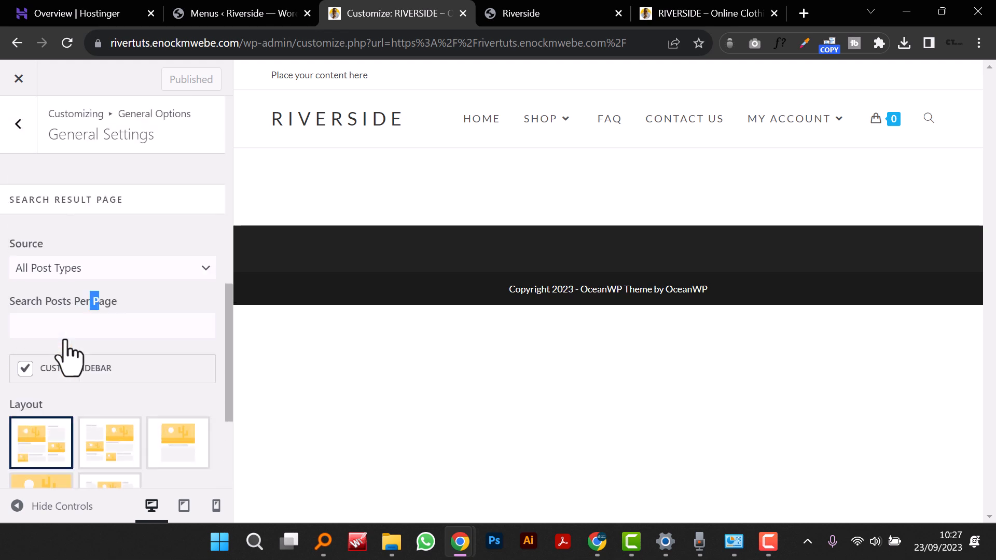
pyautogui.scroll(7, 69, 358)
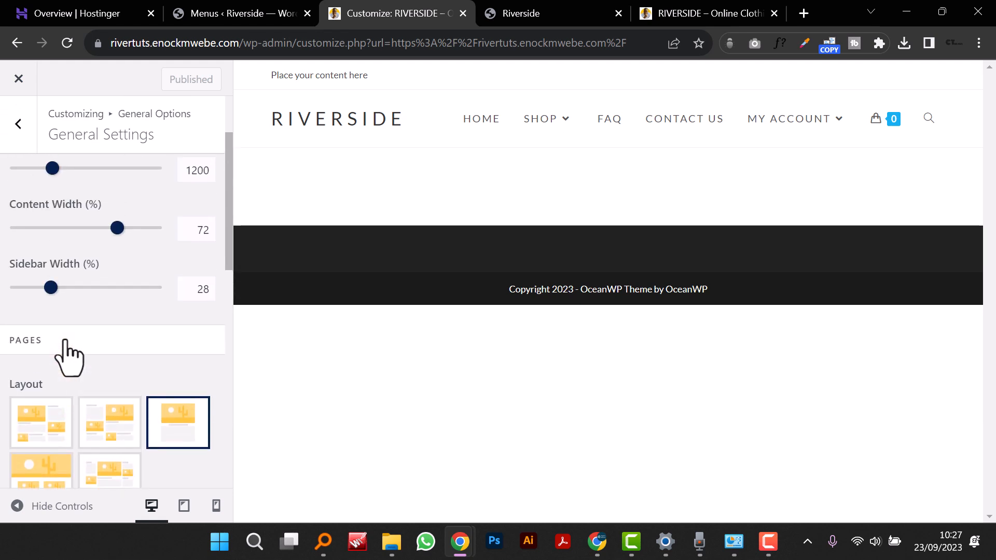
pyautogui.scroll(1, 65, 340)
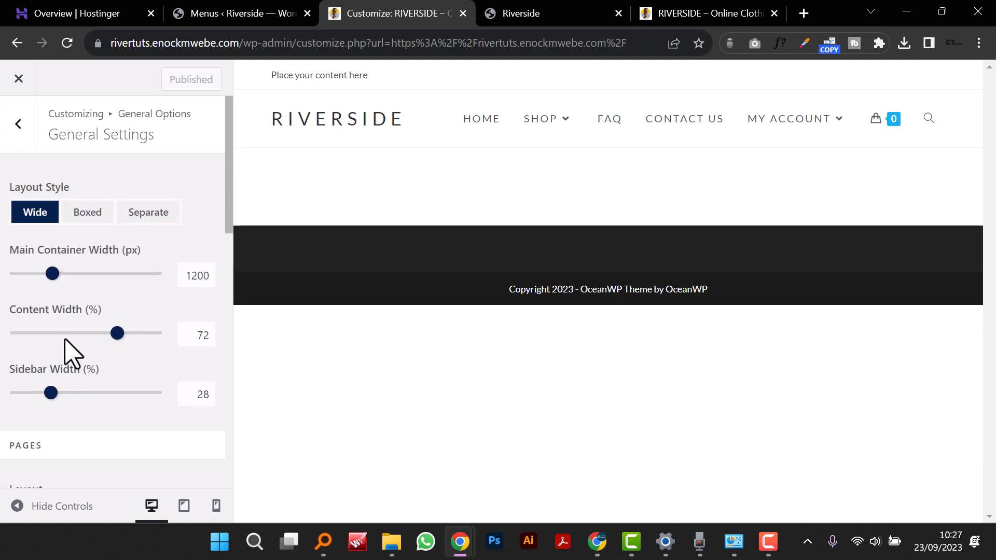
pyautogui.click(19, 134)
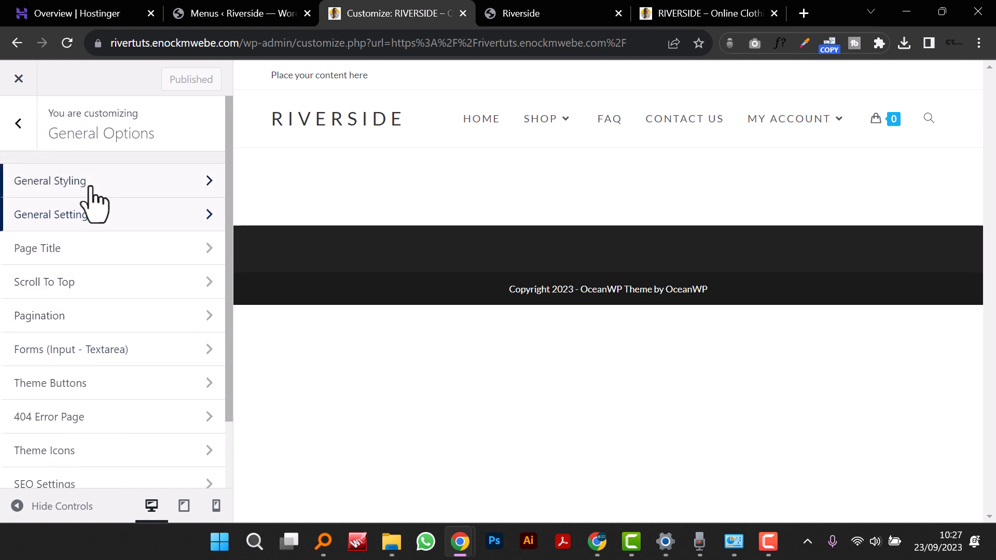
# Step: Set the site's primary color to dark maroon (#8e0429) in the general styling settings
pyautogui.click(90, 184)
pyautogui.scroll(-2, 171, 319)
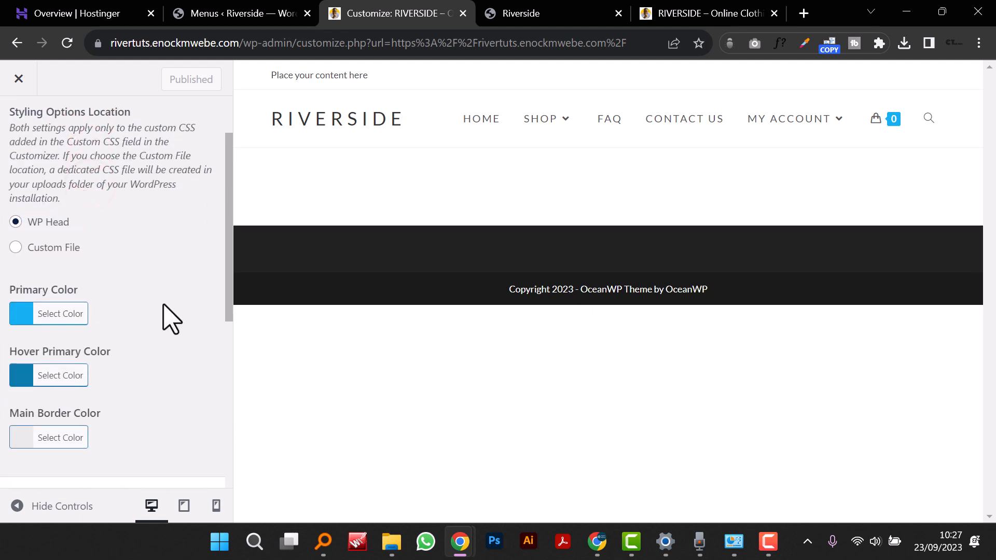
pyautogui.click(16, 312)
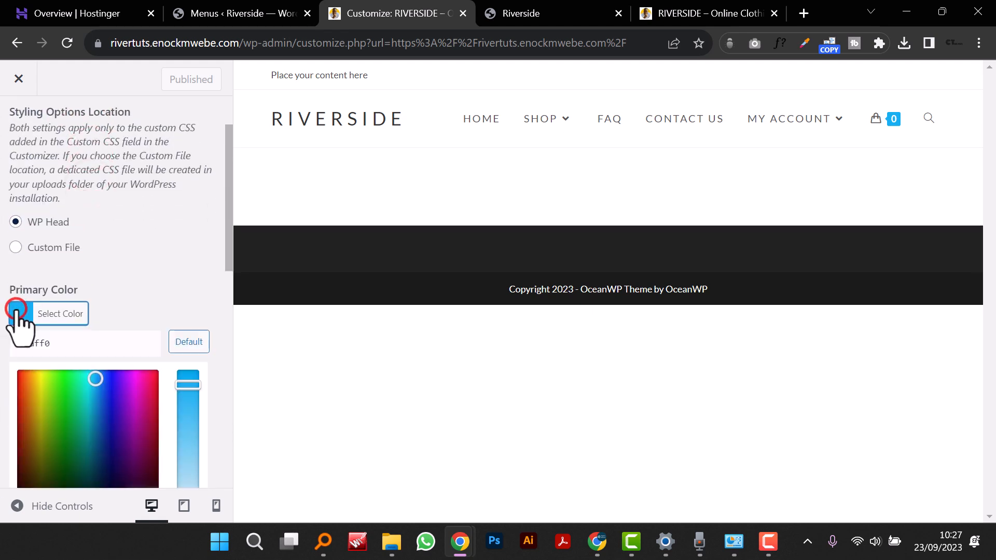
pyautogui.moveTo(104, 378); pyautogui.dragTo(198, 432)
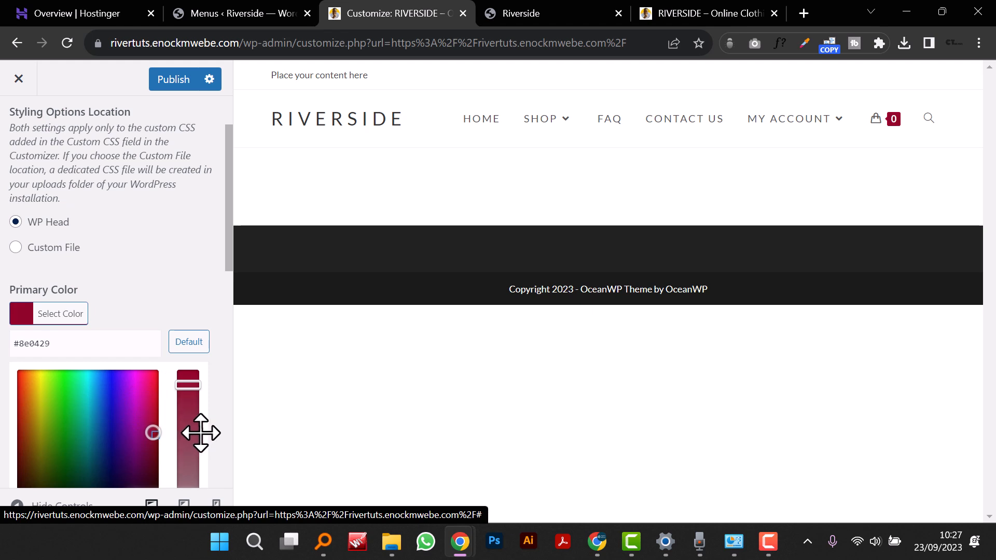
pyautogui.click(178, 289)
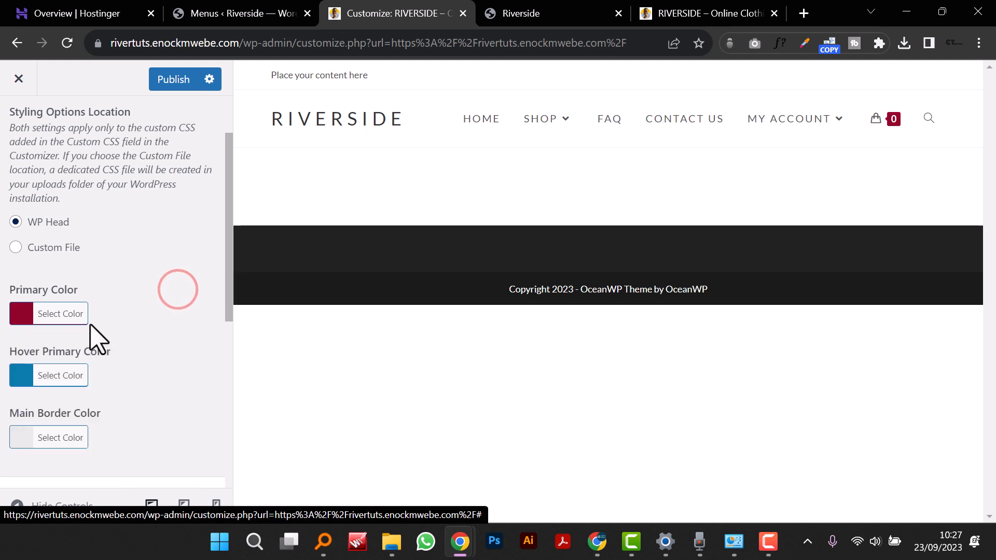
# Step: Set the hover primary color to black
pyautogui.click(17, 384)
pyautogui.scroll(-4, 158, 386)
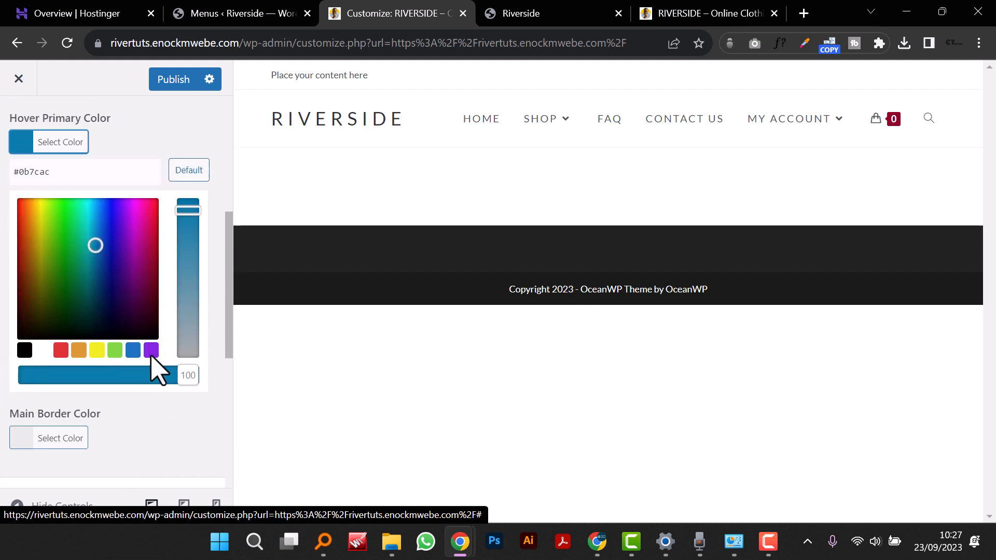
pyautogui.moveTo(144, 242); pyautogui.dragTo(57, 316)
pyautogui.click(22, 348)
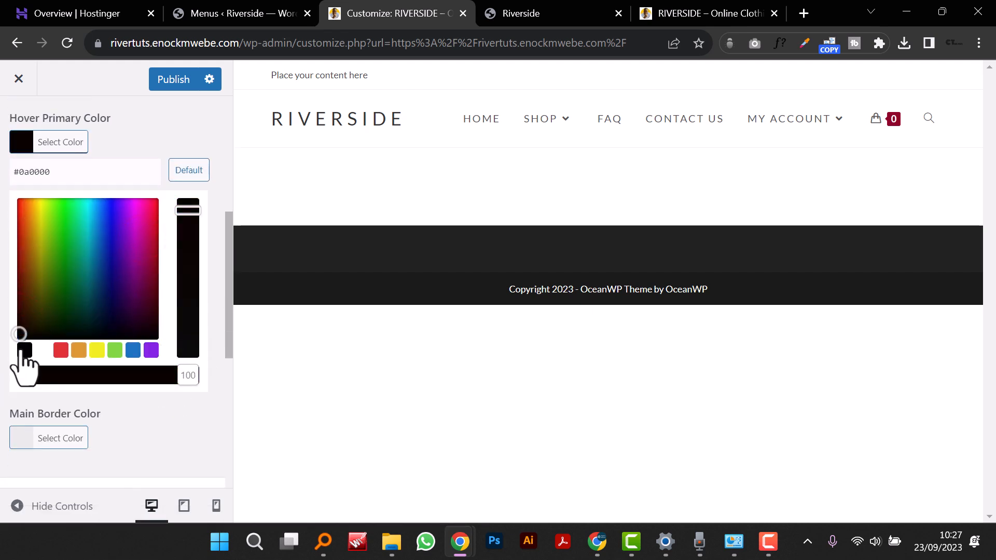
# Step: Review the remaining background and link color settings in general styling and publish the color changes
pyautogui.click(178, 140)
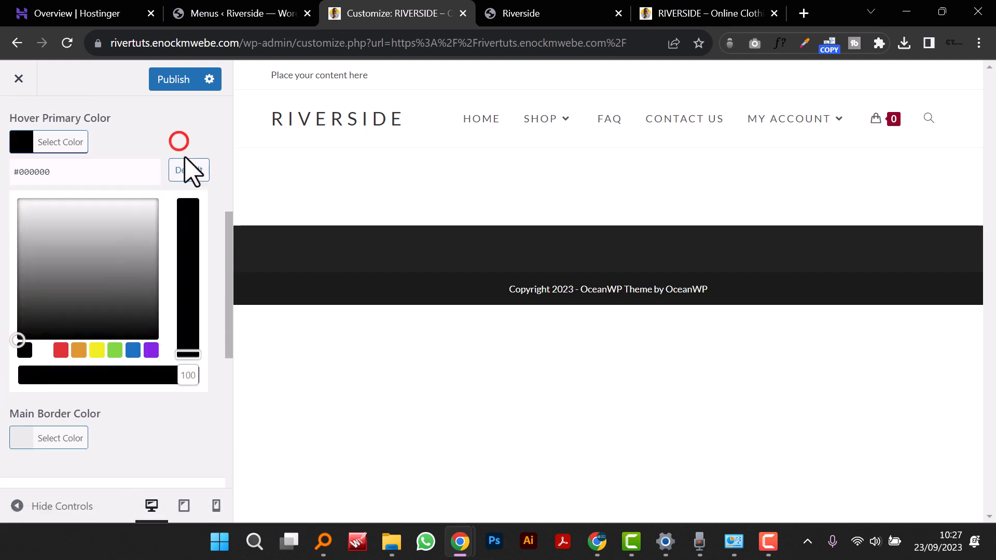
pyautogui.click(211, 131)
pyautogui.scroll(-2, 150, 378)
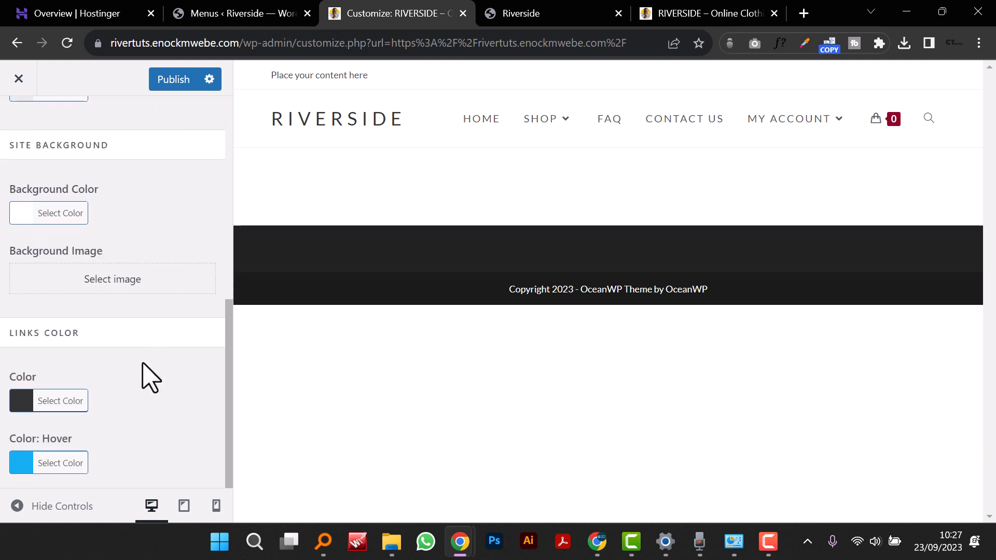
pyautogui.scroll(6, 150, 377)
pyautogui.scroll(-5, 147, 381)
pyautogui.scroll(5, 145, 378)
pyautogui.click(175, 91)
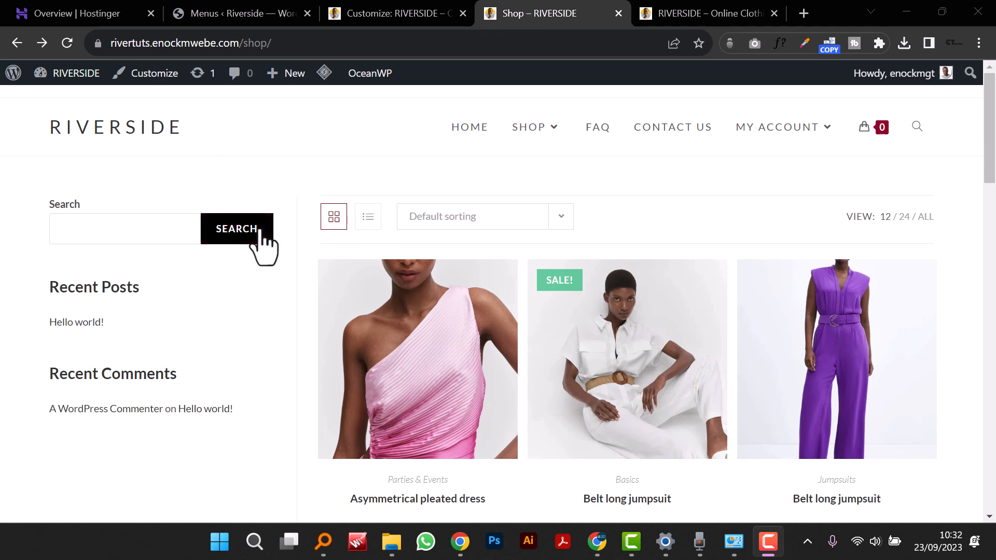
# Step: Examine the new colors on the live shop's cart dropdown and on the Asymmetrical pleated dress product page
pyautogui.moveTo(885, 130)
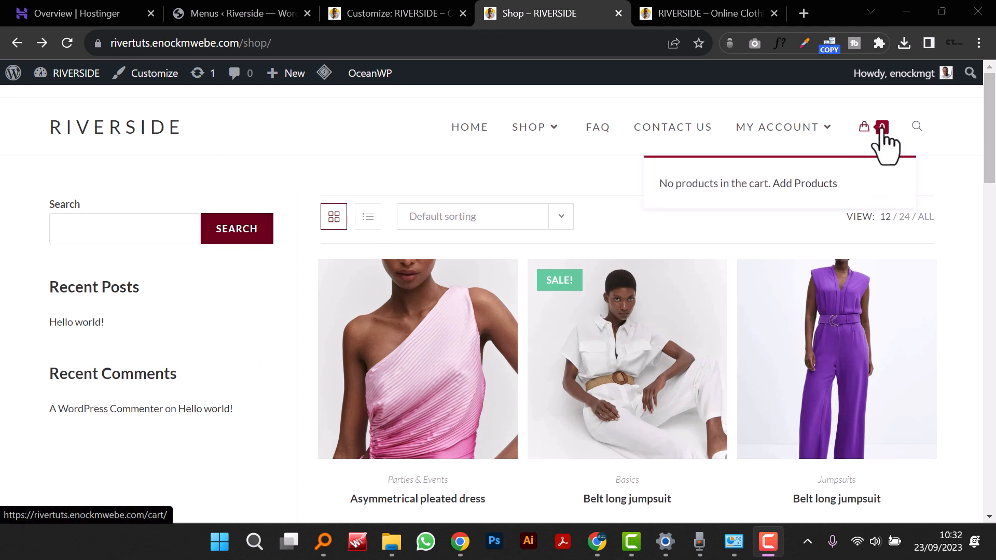
pyautogui.click(433, 343)
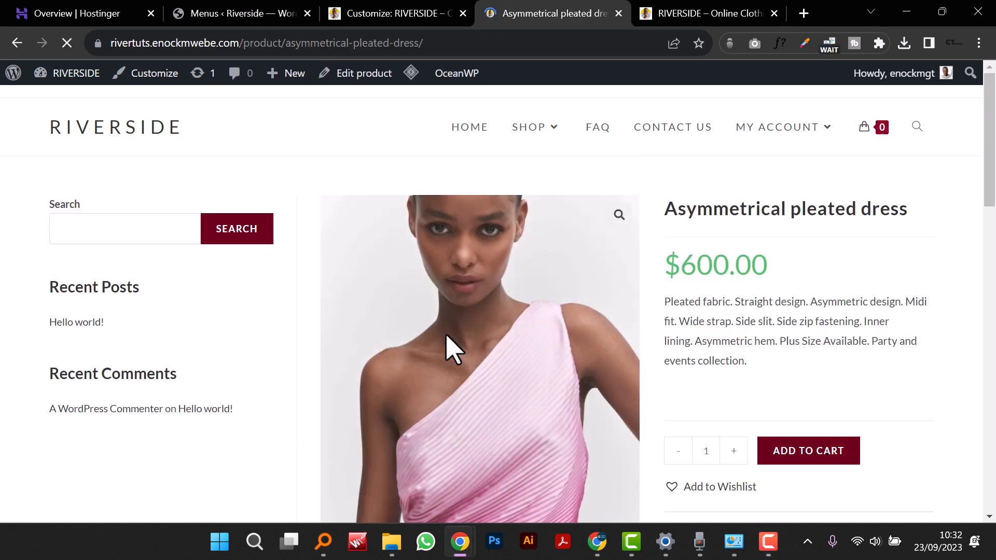
pyautogui.scroll(-3, 830, 415)
pyautogui.scroll(-5, 830, 301)
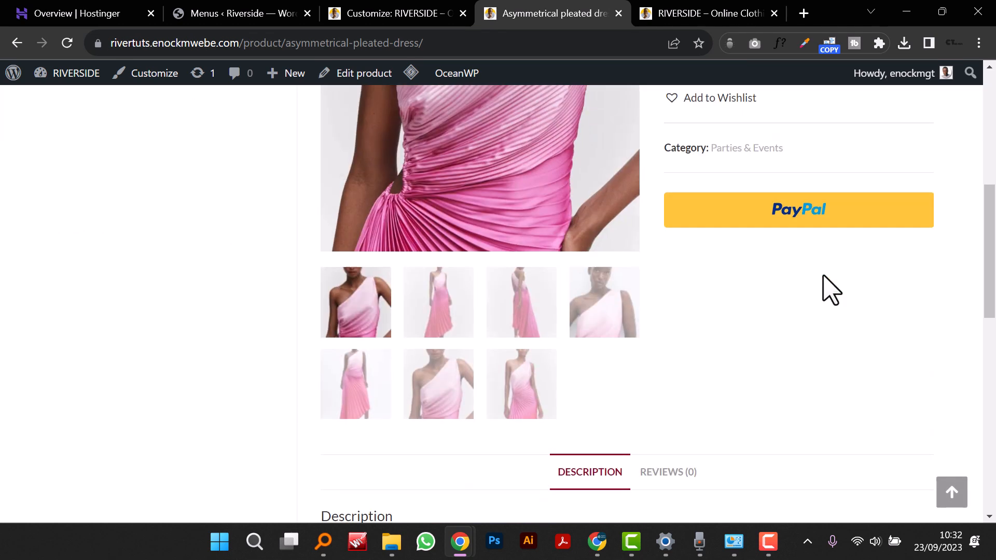
pyautogui.scroll(-3, 727, 338)
pyautogui.scroll(8, 737, 322)
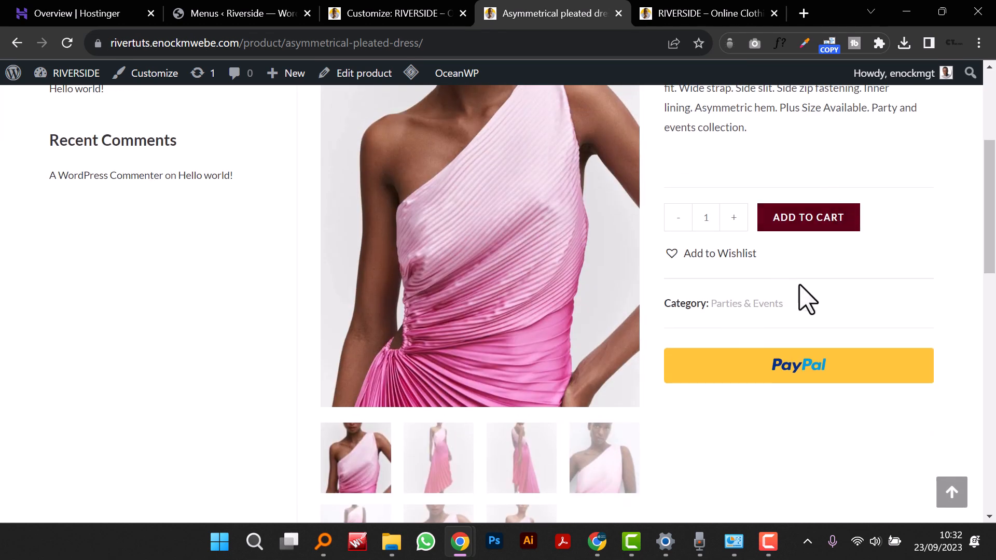
pyautogui.scroll(-5, 726, 363)
pyautogui.scroll(15, 627, 397)
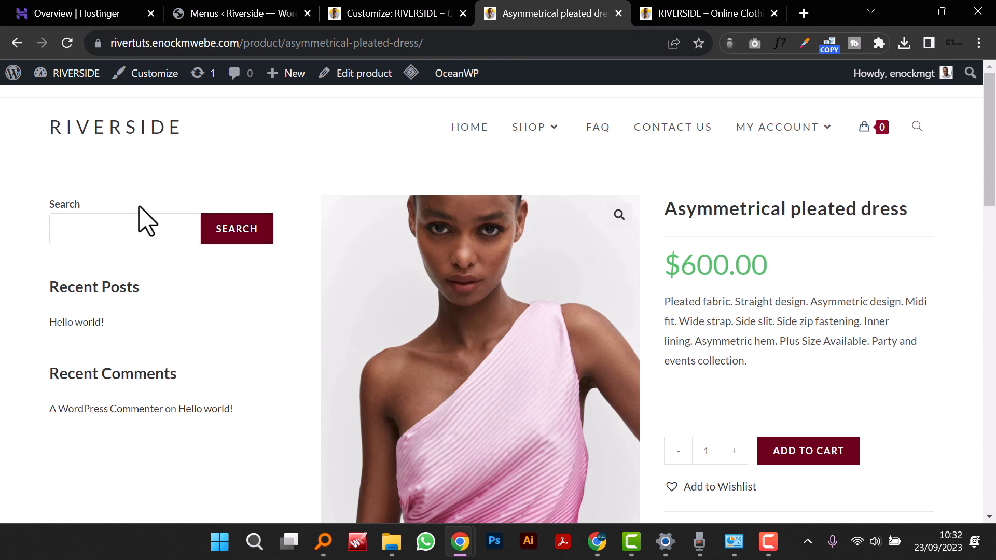
# Step: Return to the Shop page and examine its sidebar content and product listing
pyautogui.click(533, 127)
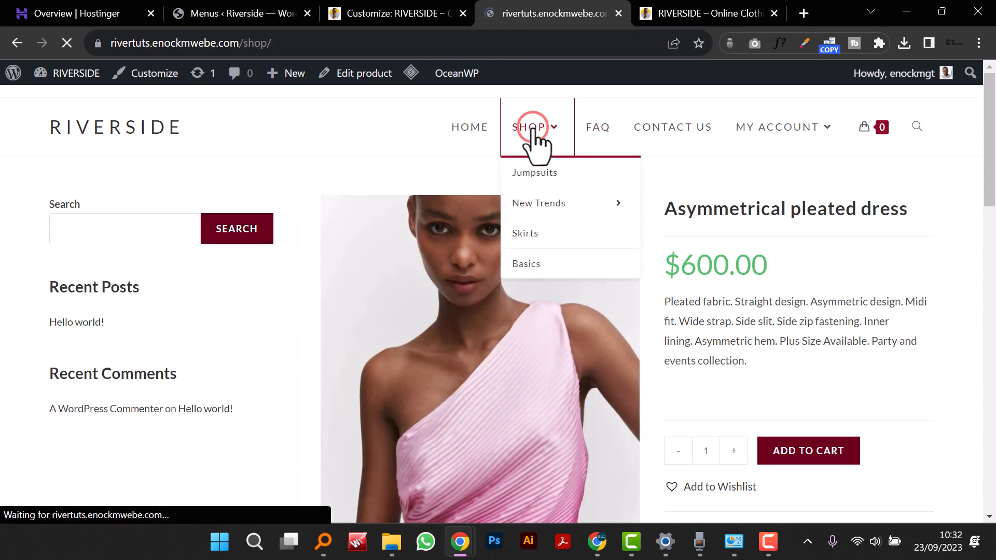
pyautogui.scroll(-5, 151, 171)
pyautogui.scroll(5, 151, 167)
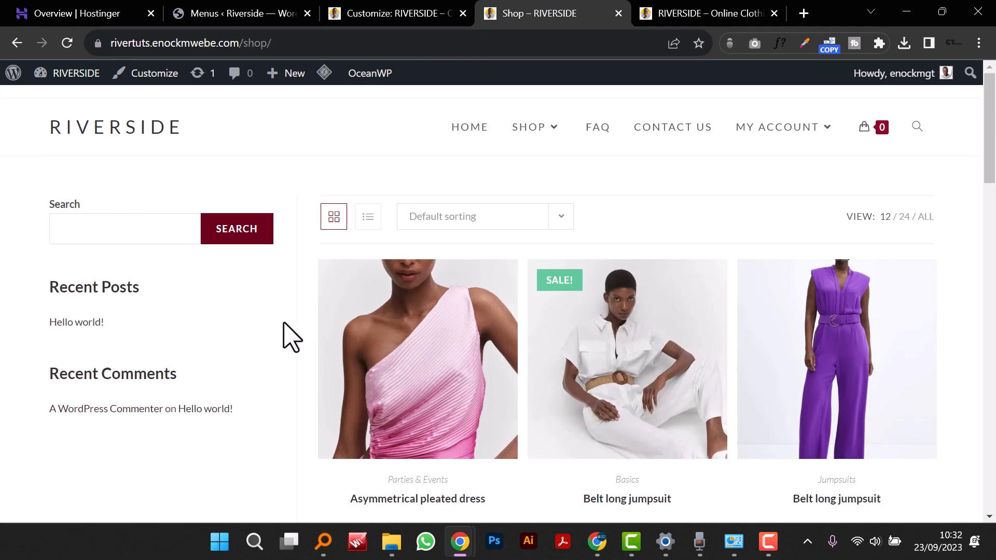
pyautogui.scroll(-3, 288, 337)
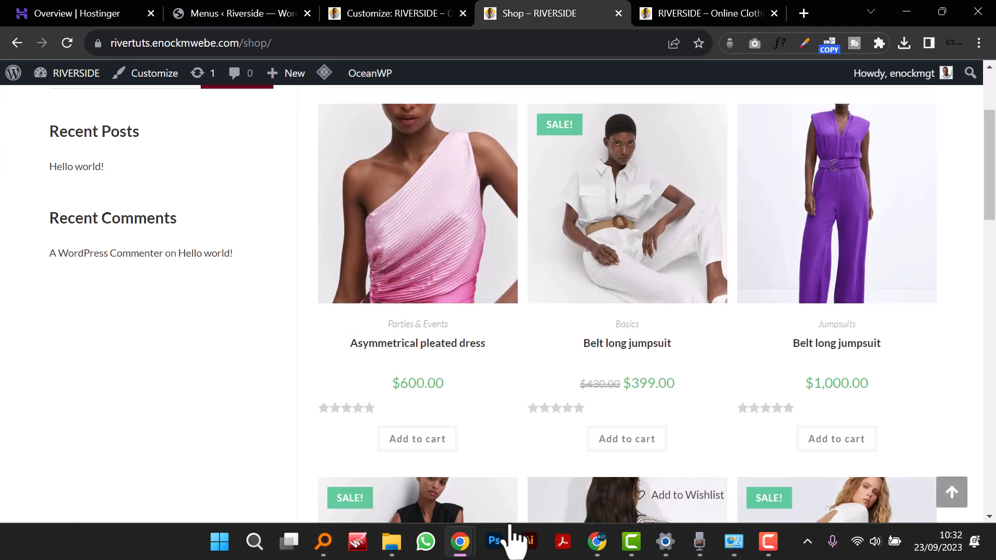
pyautogui.scroll(-3, 430, 466)
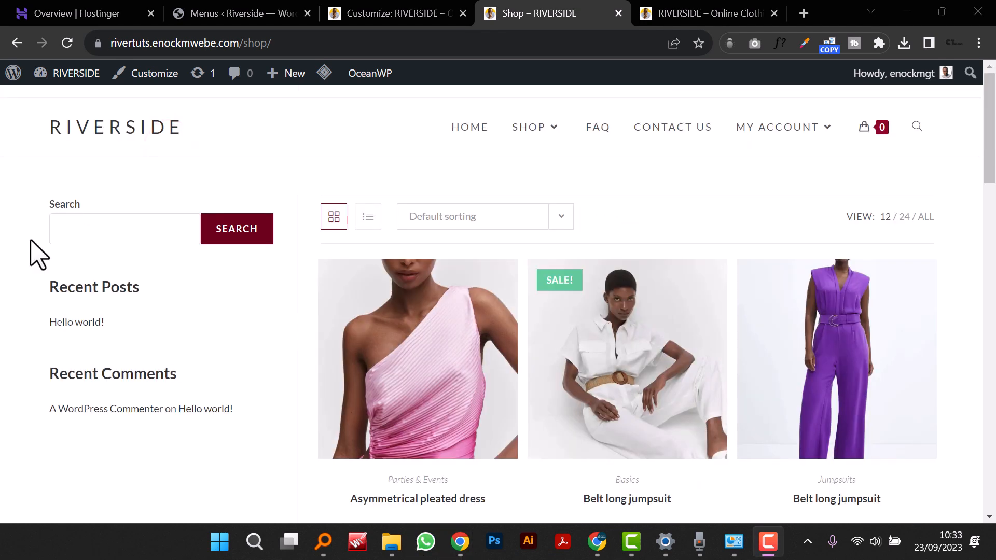
# Step: Go to the site's WordPress dashboard and open the Widgets management page
pyautogui.click(64, 72)
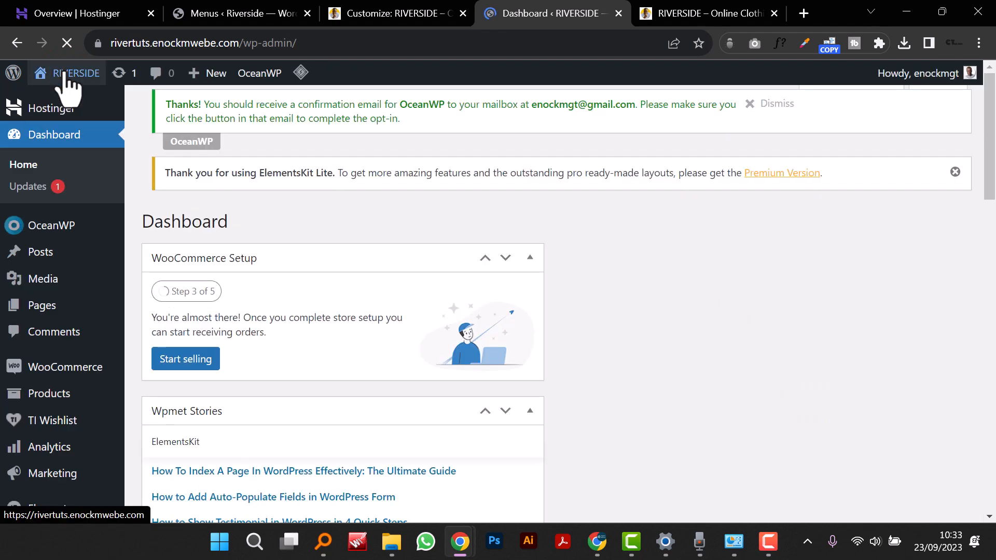
pyautogui.moveTo(77, 410)
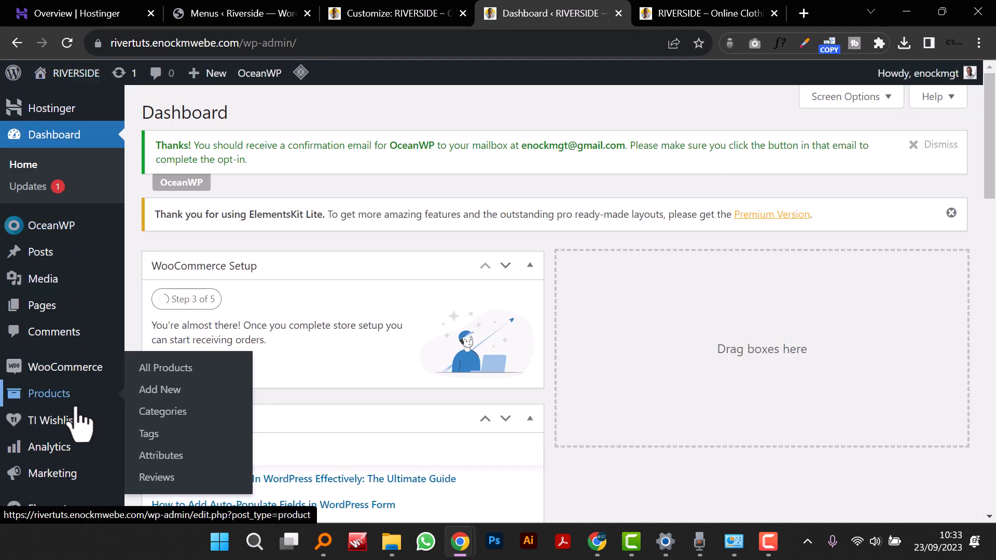
pyautogui.scroll(-6, 77, 423)
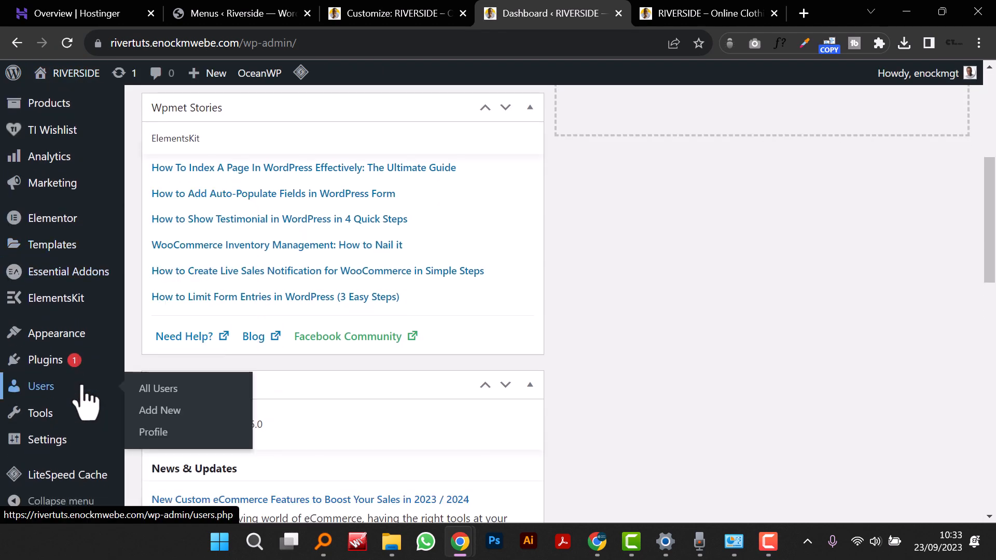
pyautogui.moveTo(86, 337)
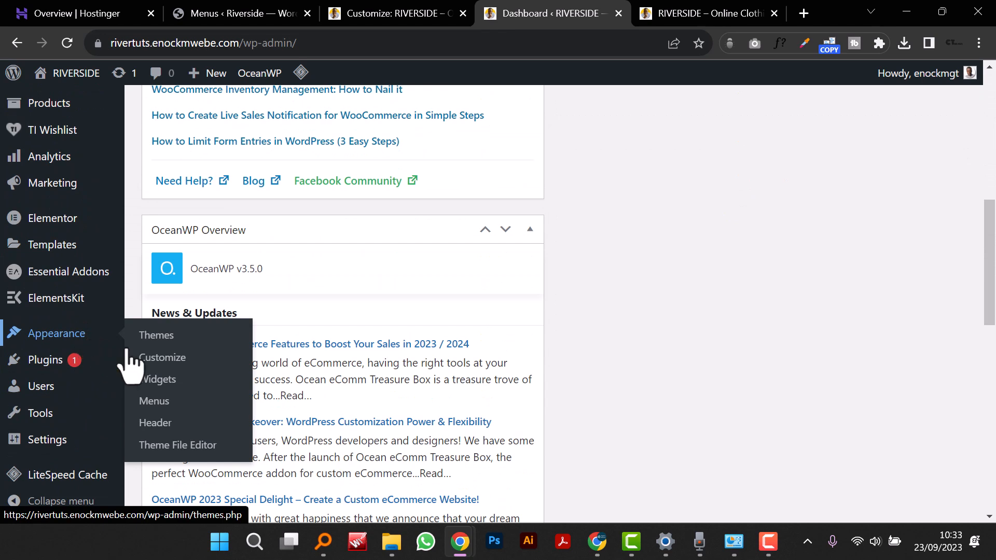
pyautogui.click(187, 383)
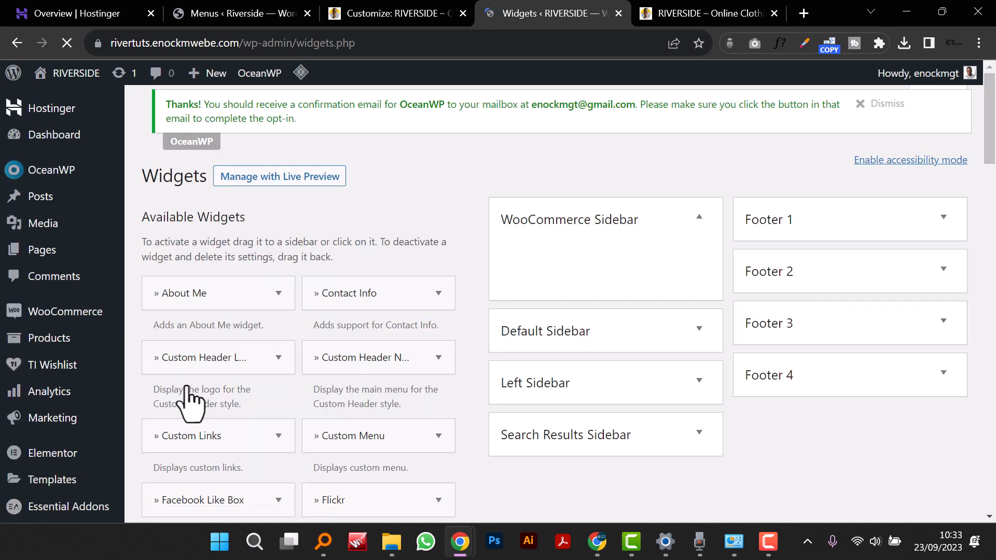
# Step: Add the Filter Products by Price widget to the WooCommerce Sidebar
pyautogui.scroll(-3, 333, 353)
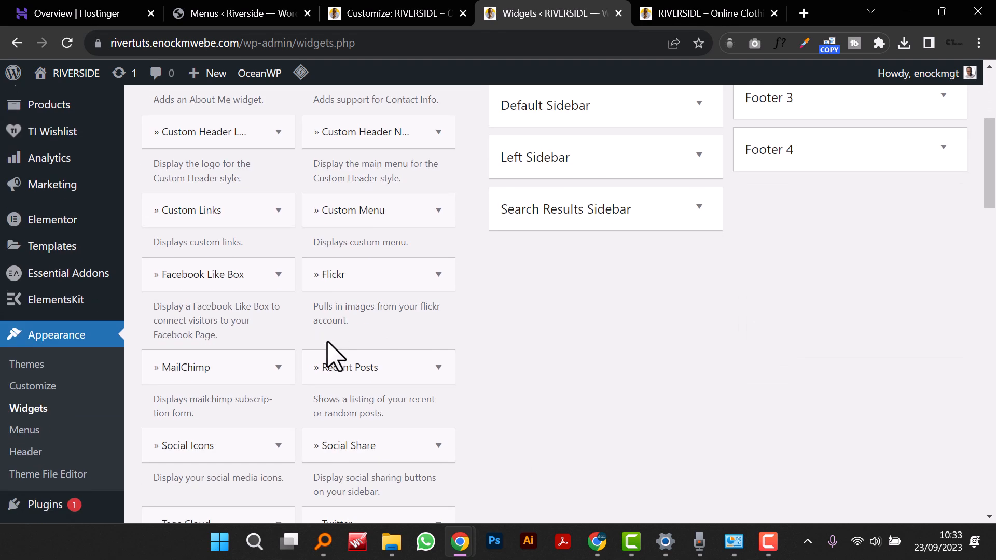
pyautogui.scroll(1, 324, 352)
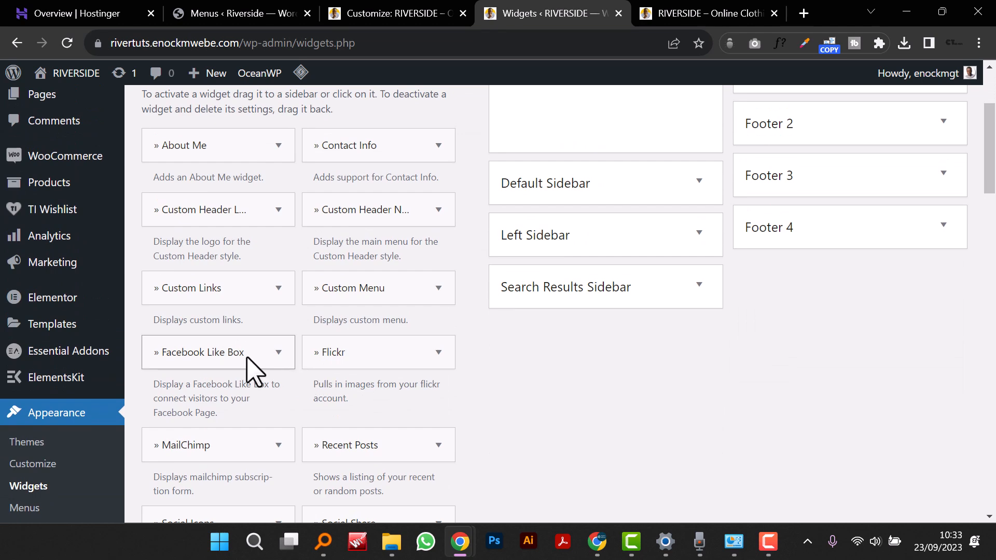
pyautogui.scroll(-3, 251, 366)
pyautogui.scroll(-2, 251, 367)
pyautogui.scroll(-3, 251, 367)
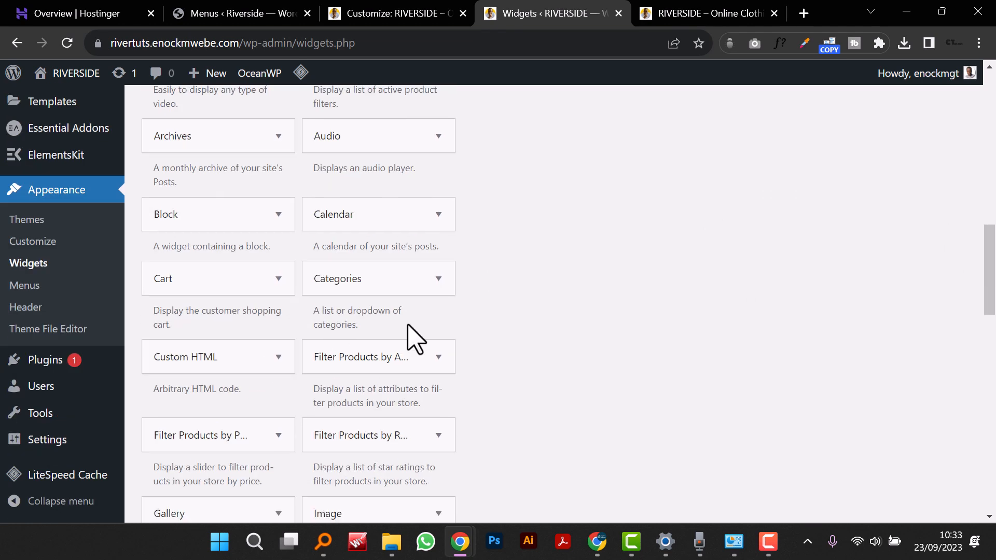
pyautogui.scroll(-2, 395, 309)
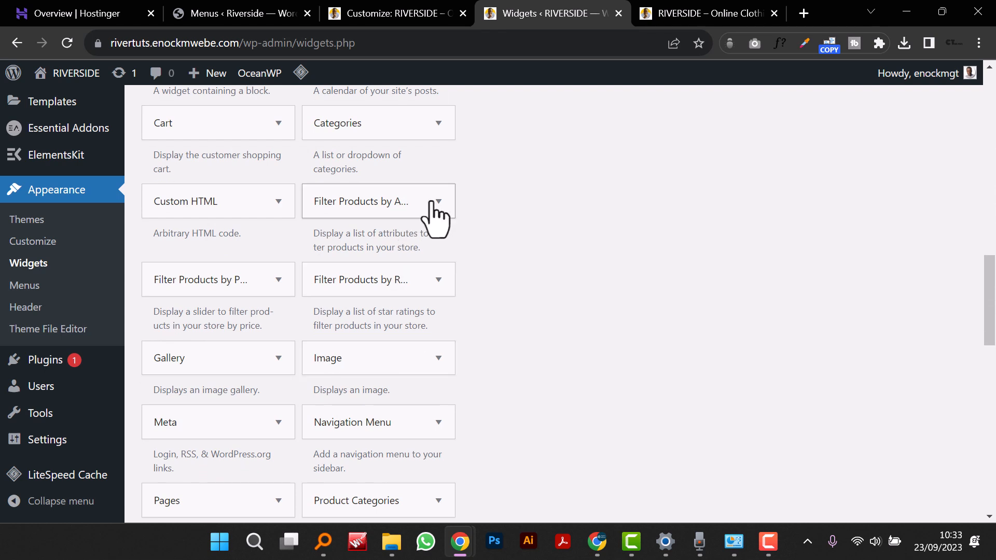
pyautogui.click(261, 284)
pyautogui.click(260, 285)
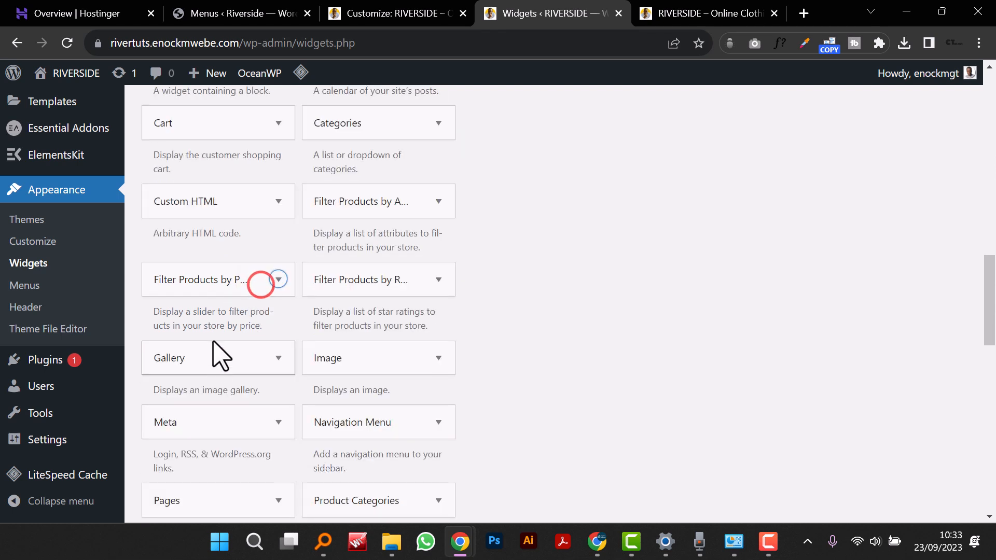
pyautogui.click(240, 286)
pyautogui.scroll(-1, 240, 382)
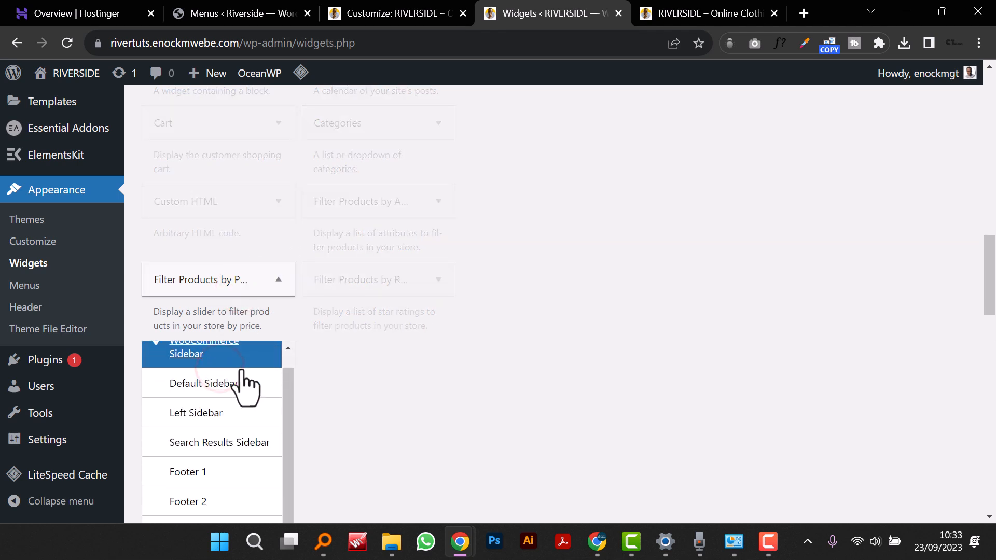
pyautogui.click(255, 357)
pyautogui.scroll(-7, 338, 378)
pyautogui.click(251, 205)
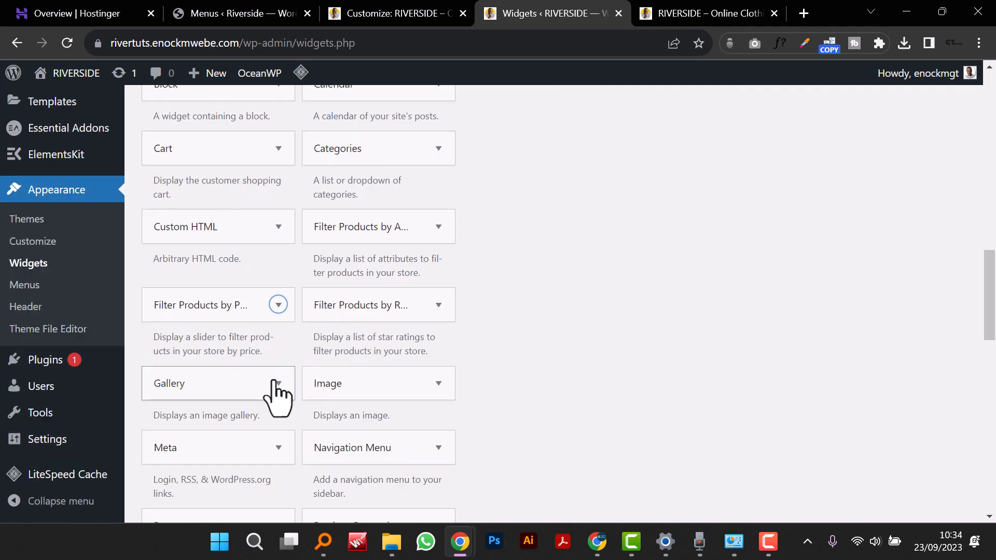
# Step: Add the Product Search widget to the WooCommerce Sidebar
pyautogui.scroll(-3, 301, 407)
pyautogui.scroll(-2, 299, 407)
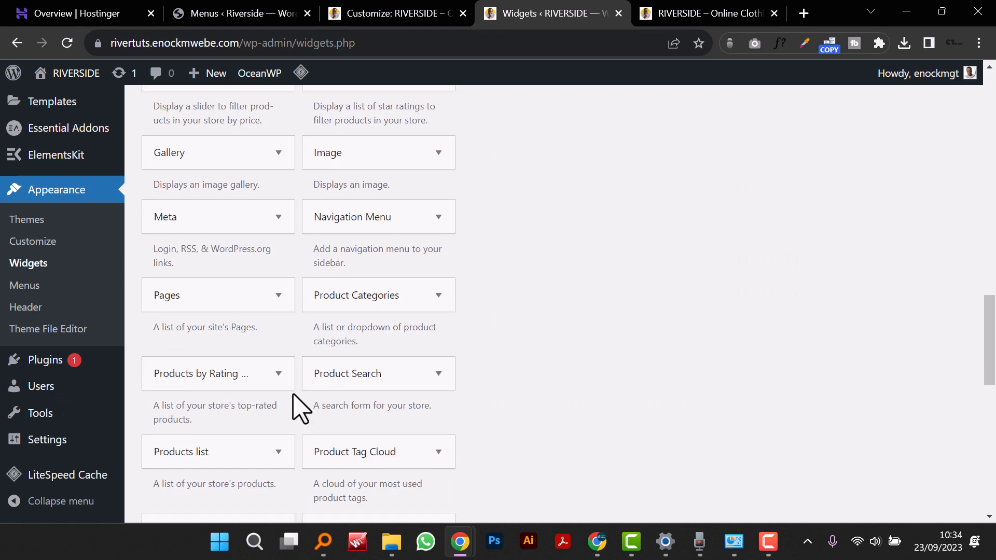
pyautogui.click(439, 370)
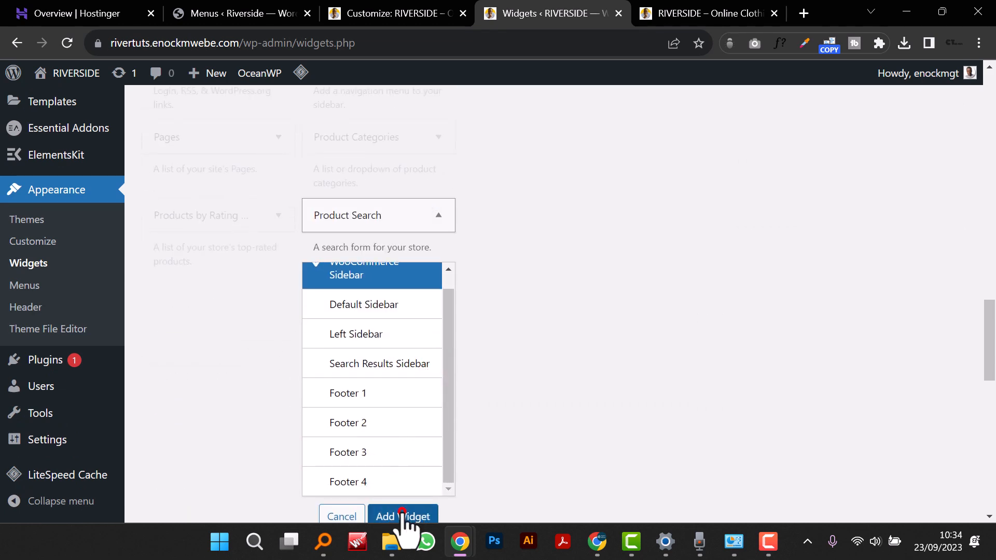
pyautogui.click(405, 516)
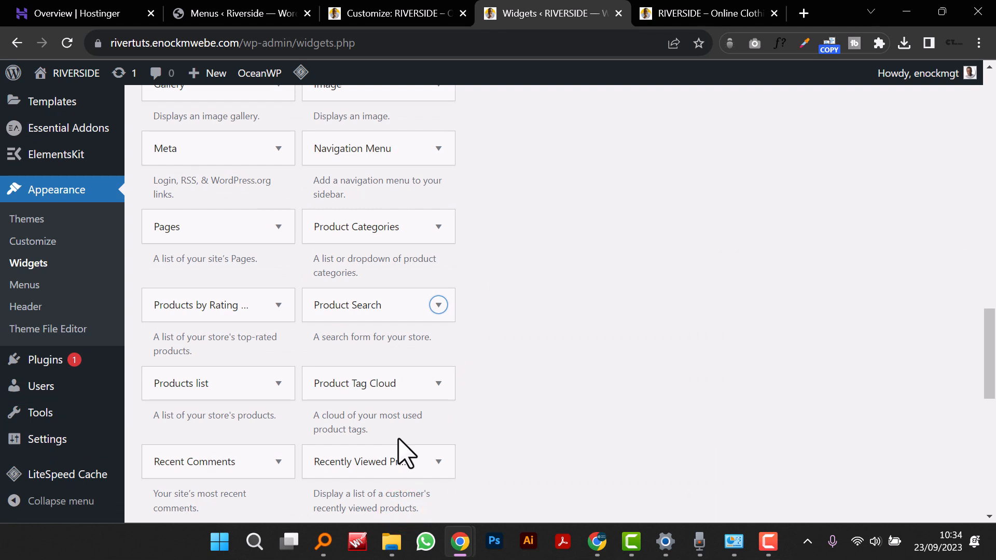
# Step: Add the Recently Viewed Products widget to the WooCommerce Sidebar
pyautogui.scroll(-3, 337, 378)
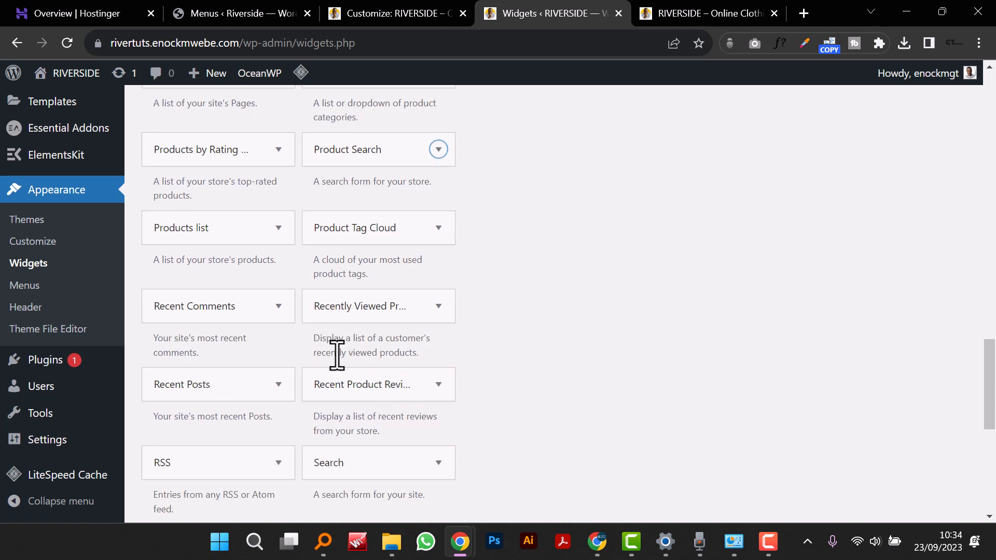
pyautogui.click(438, 306)
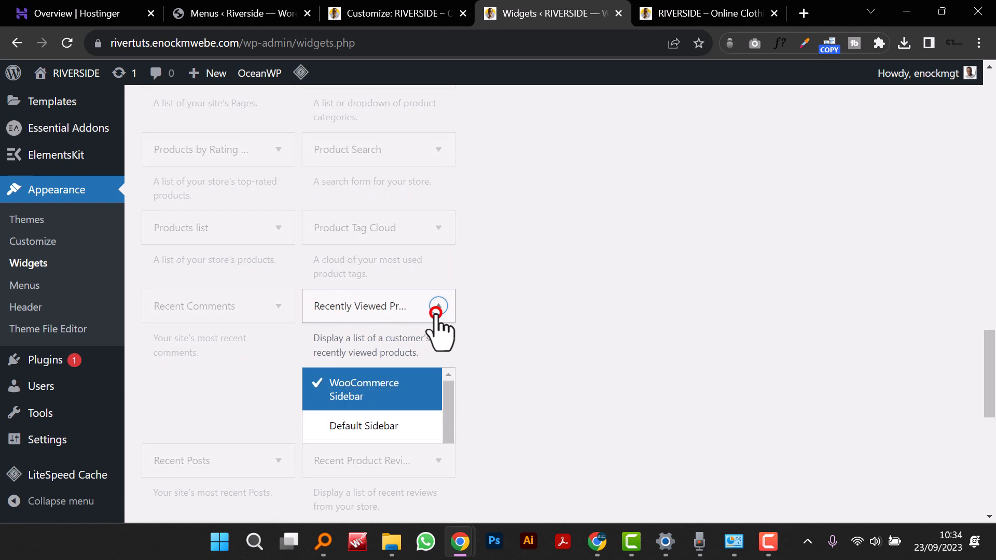
pyautogui.click(437, 310)
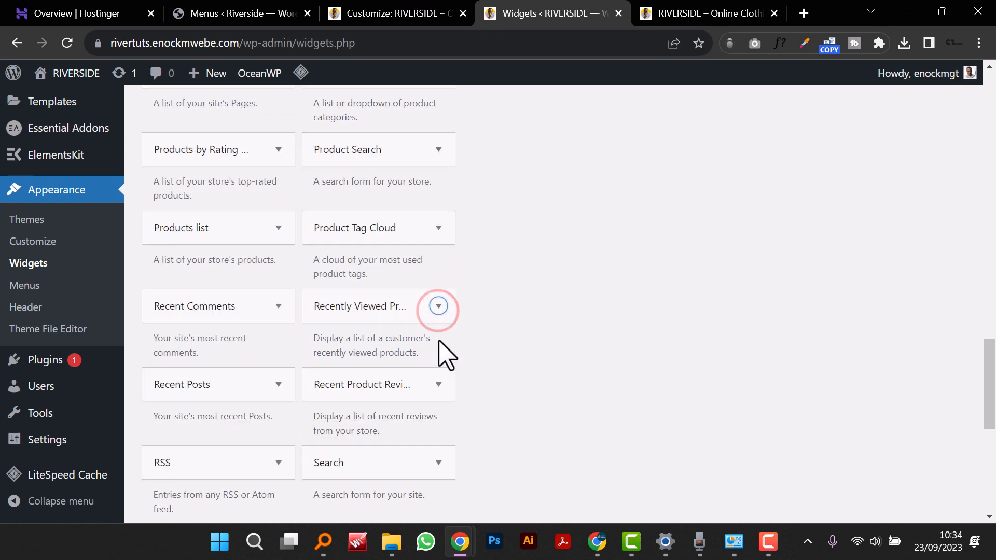
pyautogui.scroll(-2, 444, 371)
pyautogui.click(438, 228)
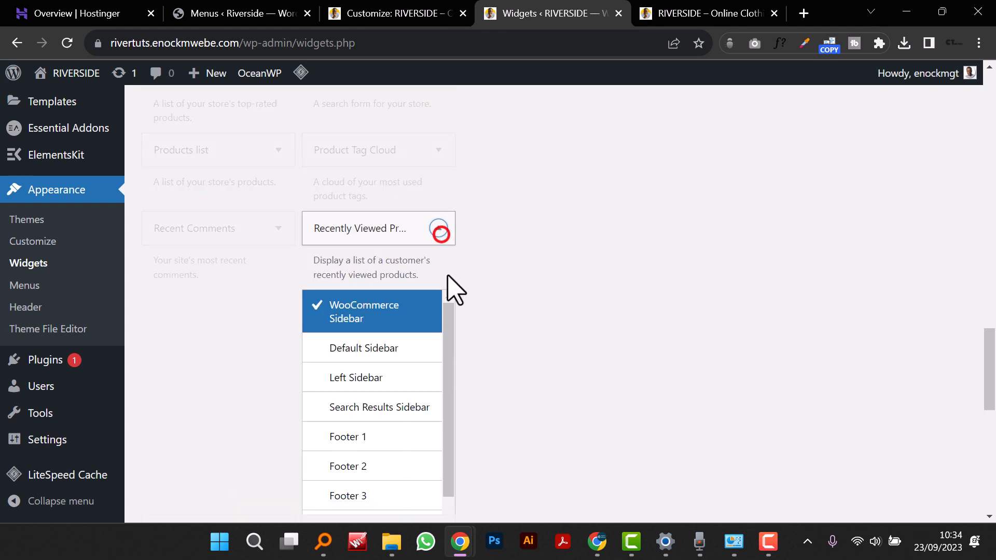
pyautogui.scroll(-3, 451, 306)
pyautogui.click(413, 384)
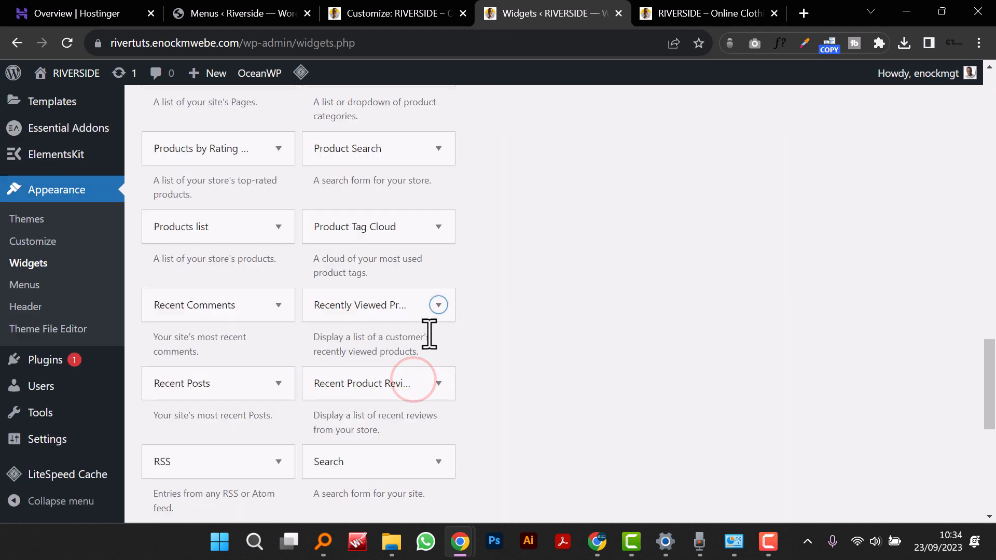
# Step: Add the TI Wishlist Products Counter widget to the WooCommerce Sidebar
pyautogui.scroll(-1, 429, 332)
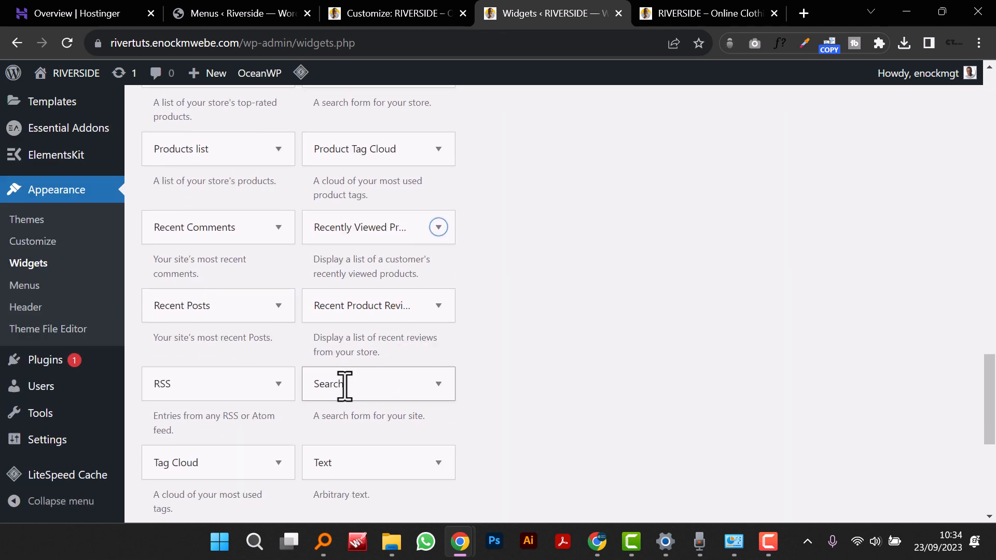
pyautogui.scroll(-2, 372, 396)
pyautogui.scroll(-1, 372, 399)
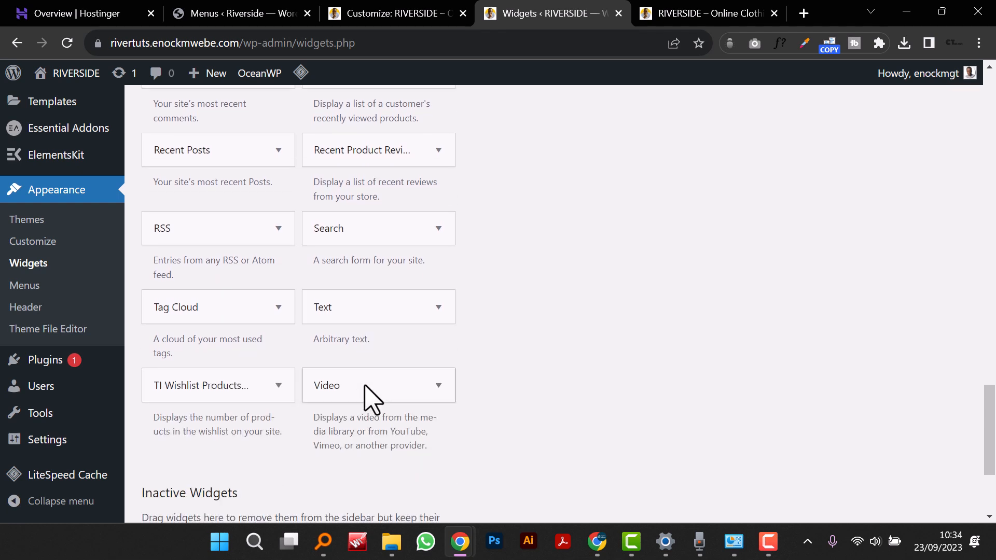
pyautogui.click(279, 385)
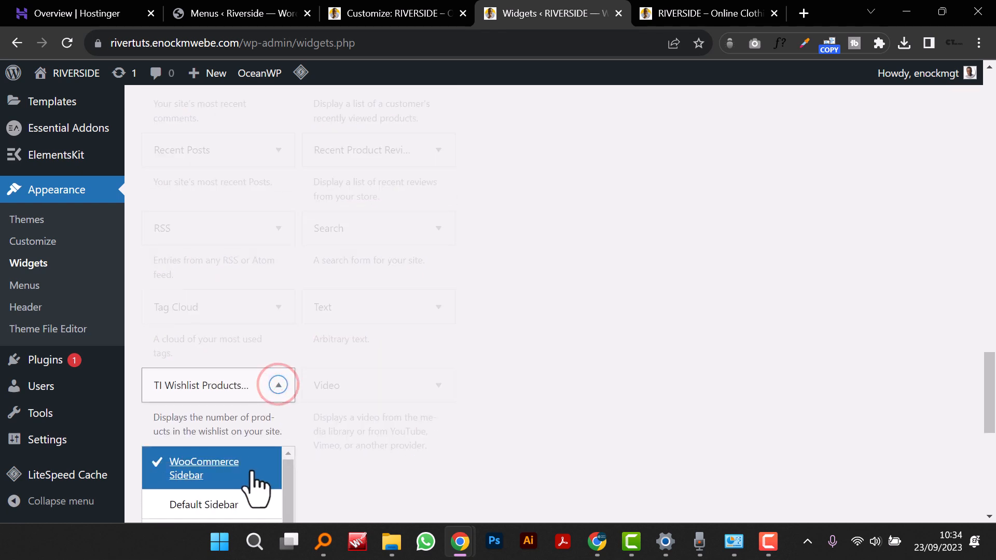
pyautogui.scroll(-7, 324, 446)
pyautogui.click(262, 311)
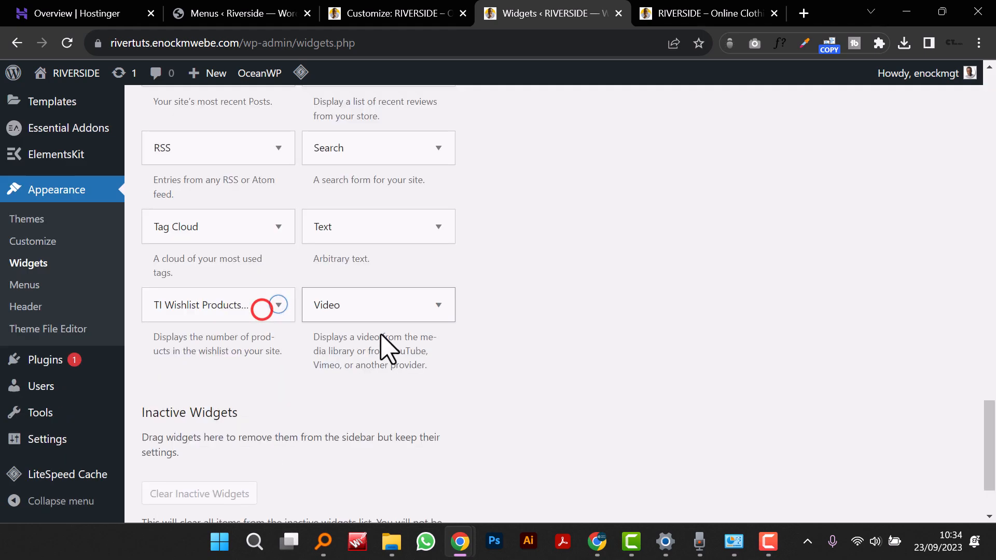
# Step: Collapse the four widgets in the WooCommerce Sidebar and move Product Search above Filter Products by Price
pyautogui.scroll(1, 446, 409)
pyautogui.scroll(20, 455, 415)
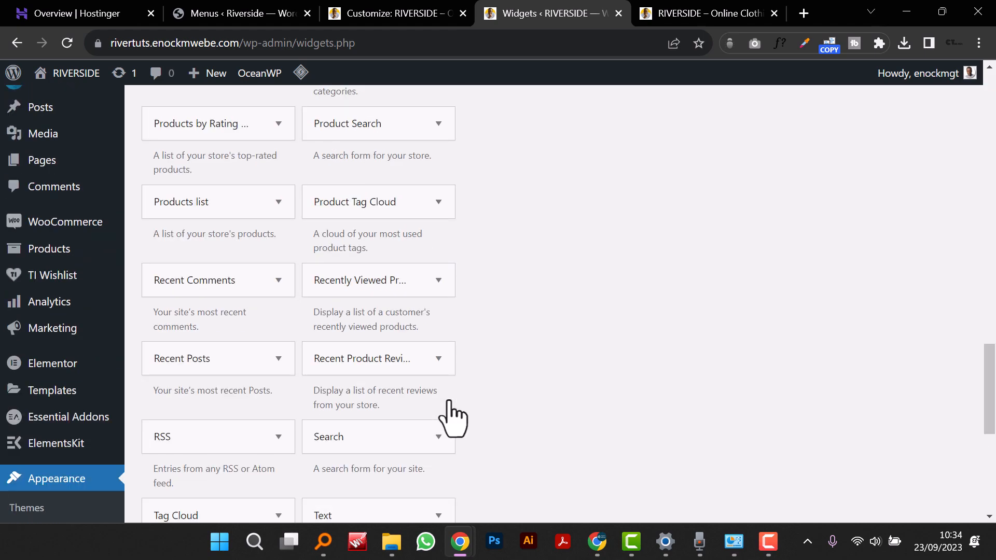
pyautogui.scroll(3, 609, 358)
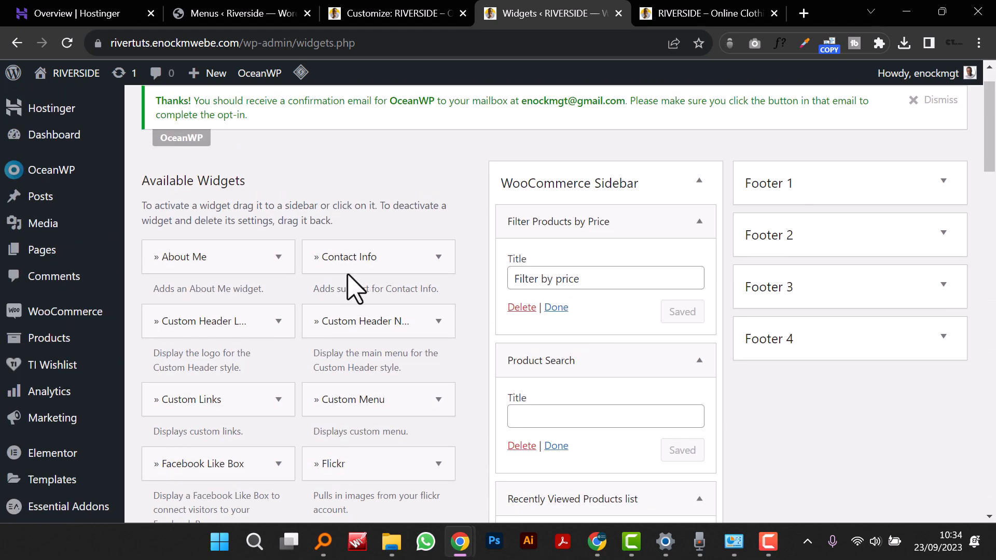
pyautogui.scroll(-2, 622, 311)
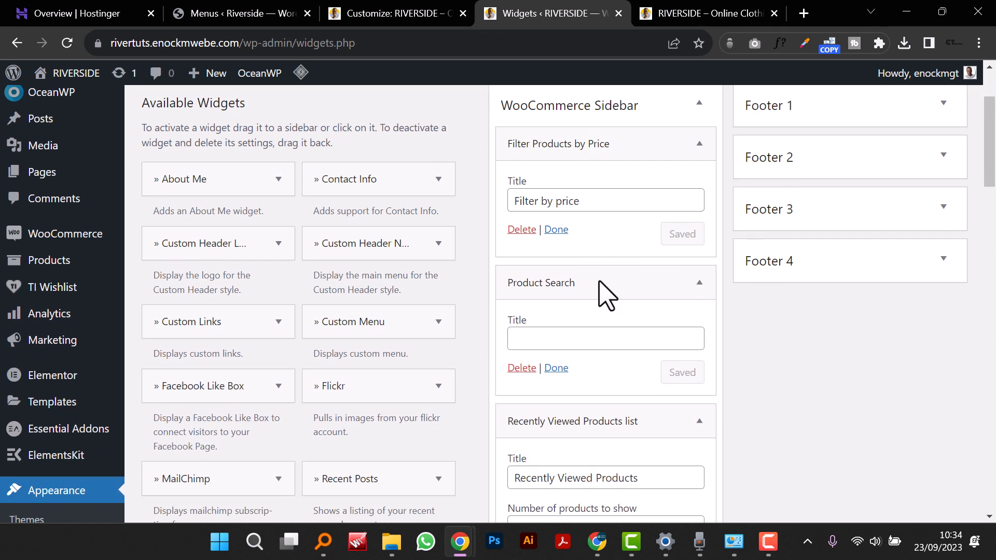
pyautogui.click(699, 144)
pyautogui.click(700, 185)
pyautogui.click(699, 229)
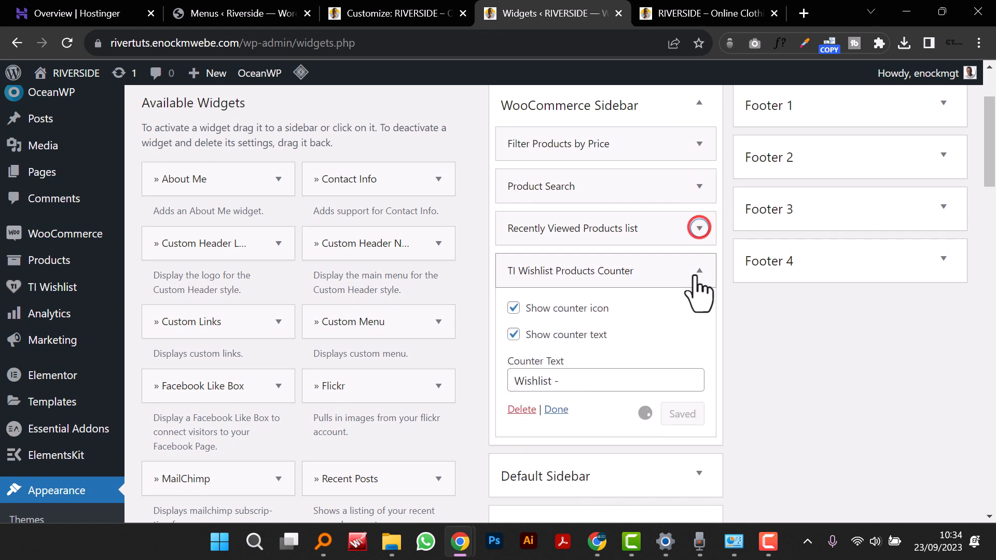
pyautogui.click(700, 270)
pyautogui.moveTo(572, 187); pyautogui.dragTo(569, 142)
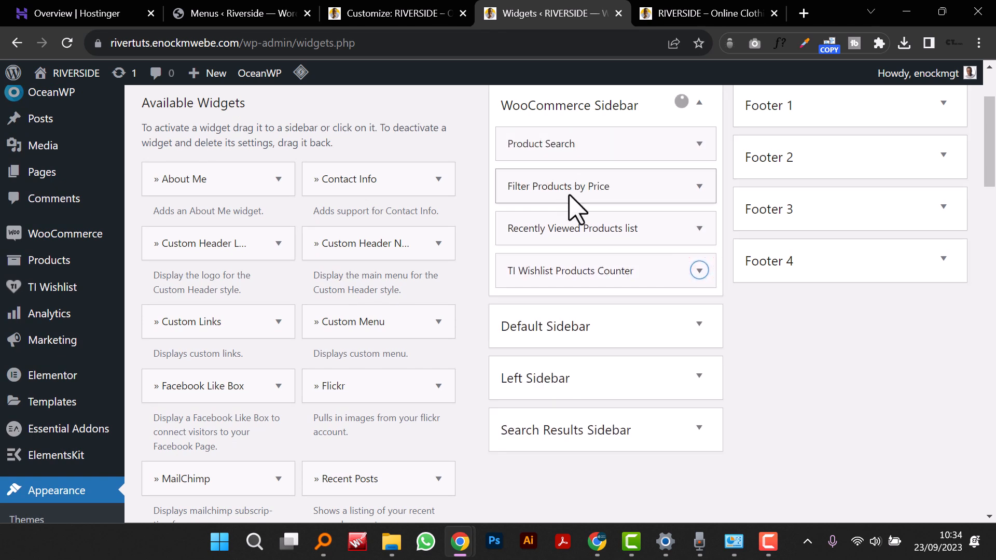
# Step: Look through the available widgets for another one to add to the WooCommerce Sidebar
pyautogui.scroll(-4, 326, 348)
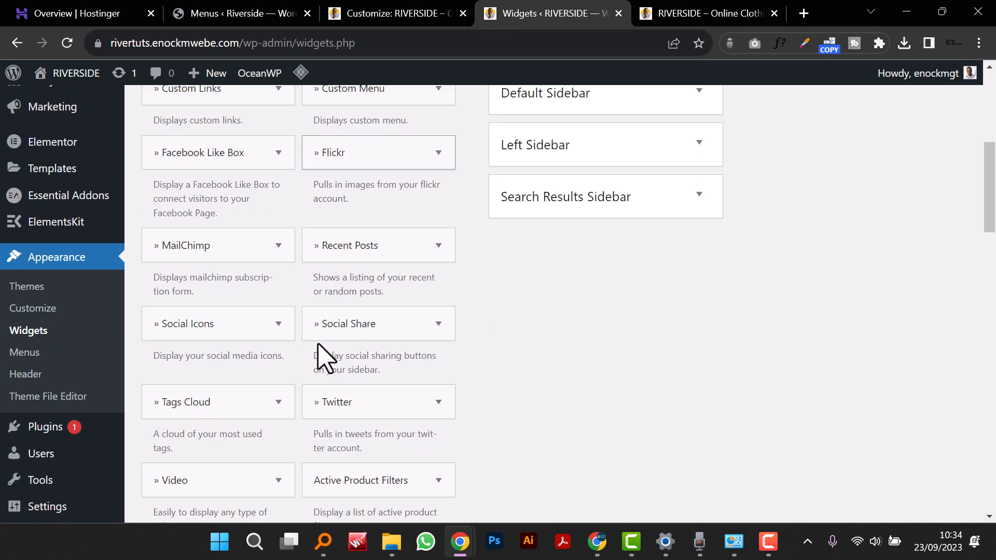
pyautogui.scroll(-3, 320, 341)
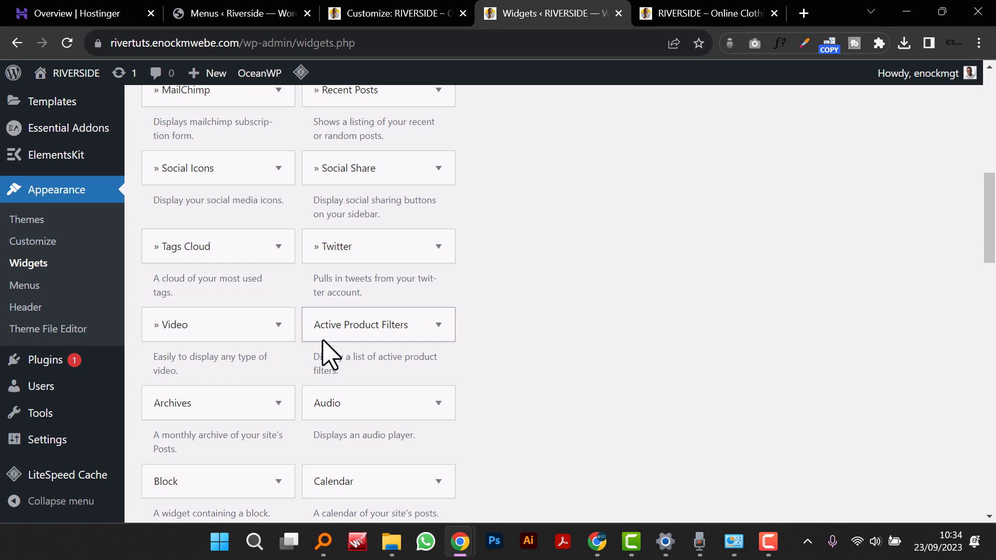
# Step: Add the Product Categories widget from the available widgets to the WooCommerce Sidebar
pyautogui.scroll(6, 325, 354)
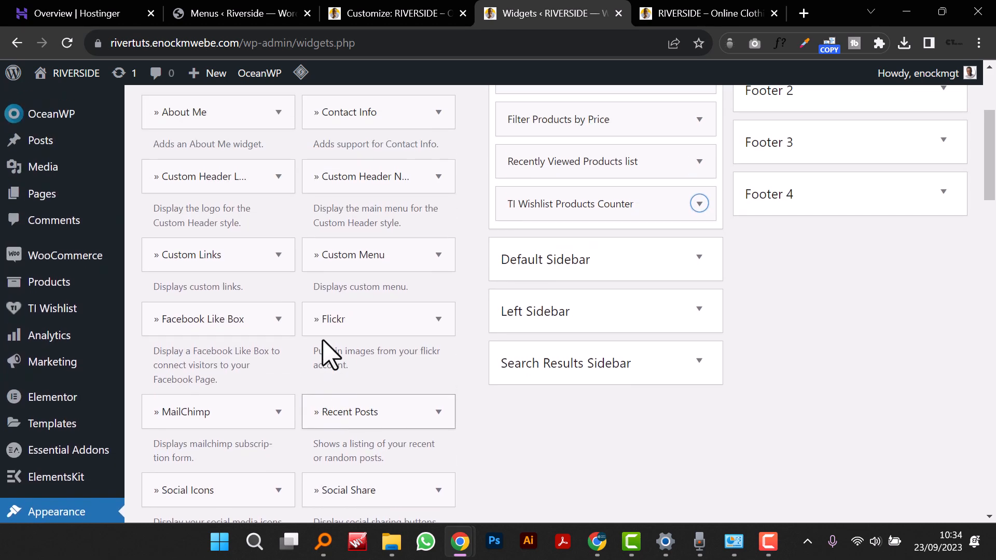
pyautogui.scroll(5, 326, 354)
pyautogui.scroll(-11, 326, 355)
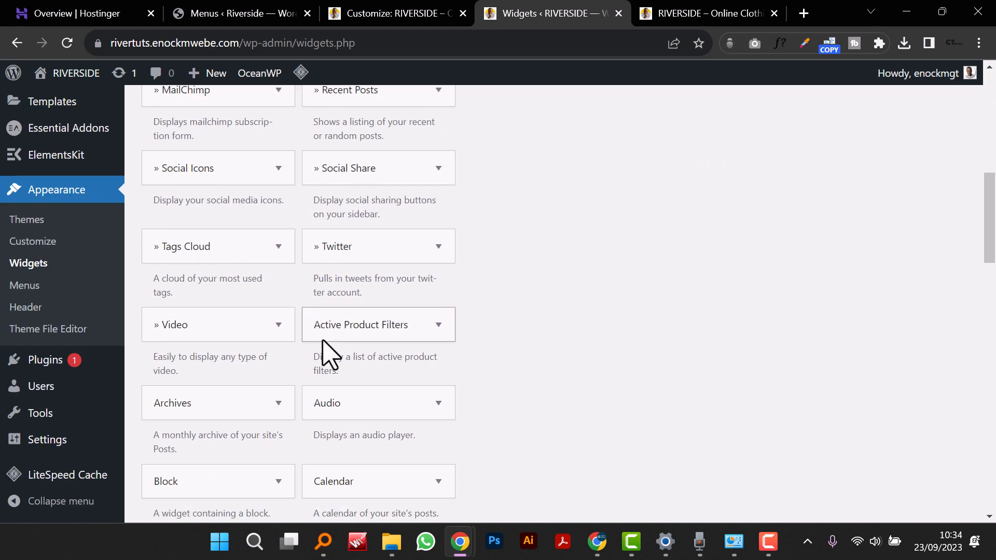
pyautogui.scroll(-6, 326, 350)
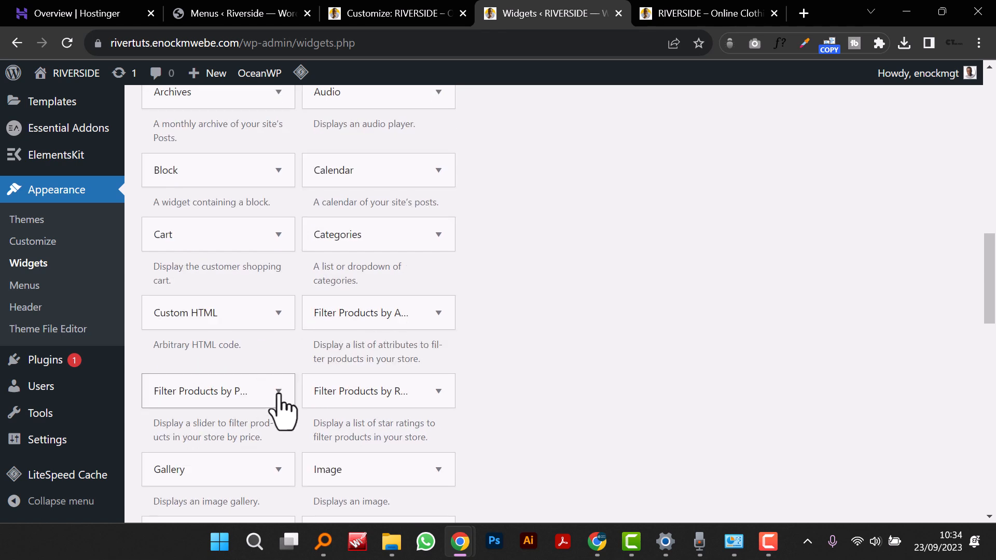
pyautogui.scroll(-3, 282, 407)
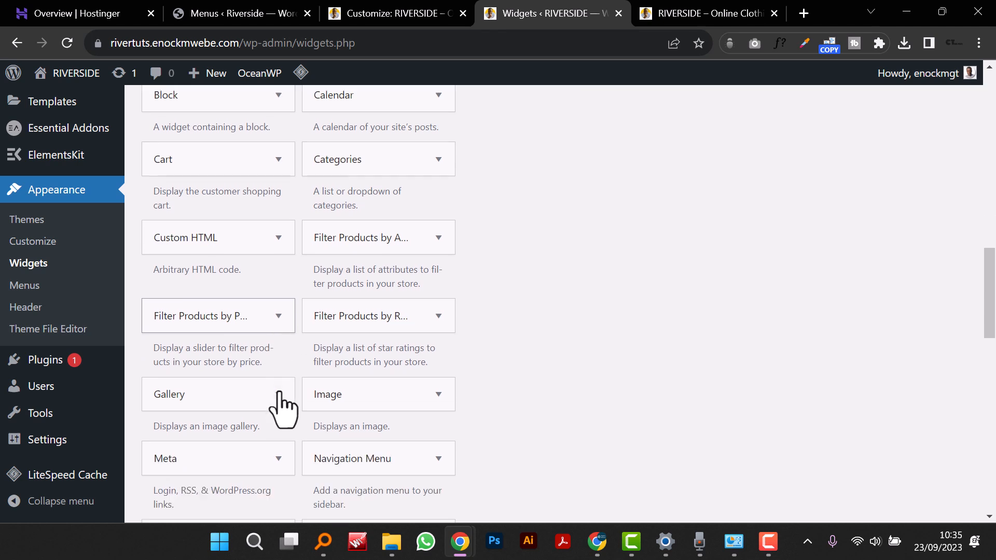
pyautogui.scroll(-1, 311, 405)
pyautogui.scroll(-3, 404, 412)
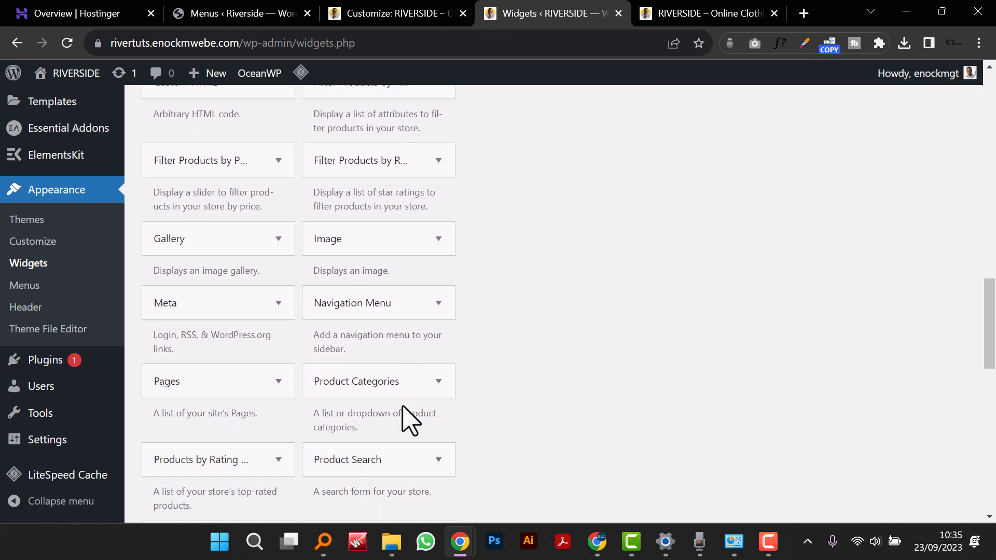
pyautogui.click(438, 380)
pyautogui.click(439, 379)
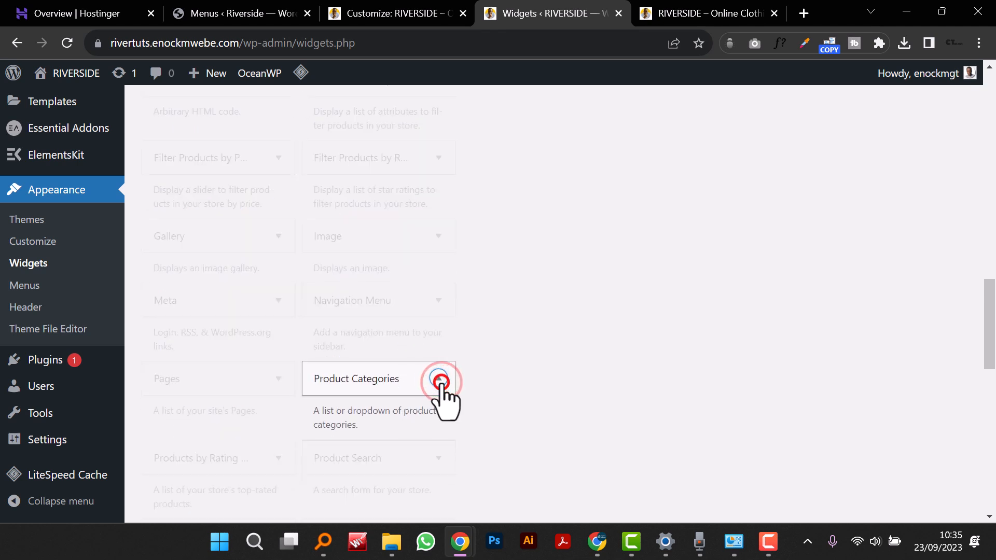
pyautogui.scroll(-3, 443, 358)
pyautogui.click(439, 223)
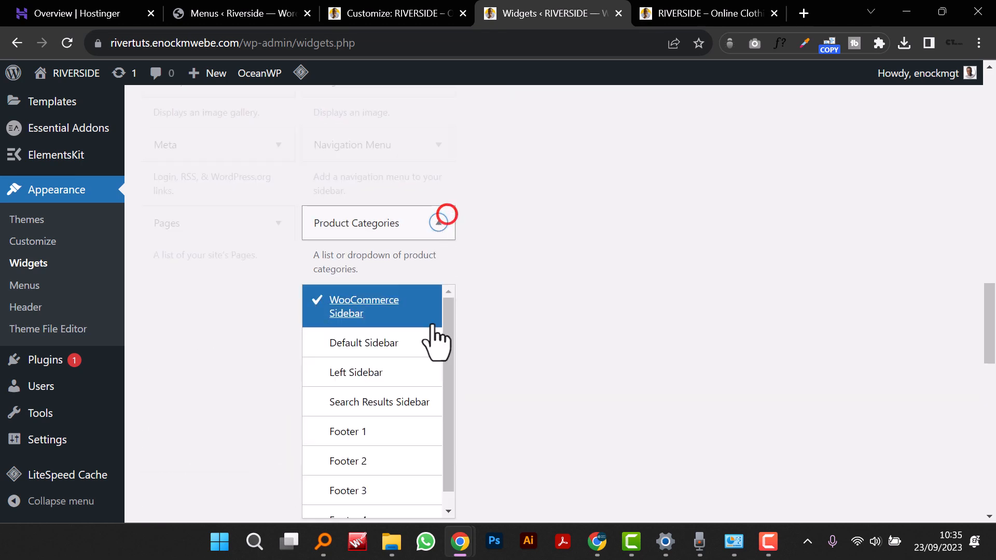
pyautogui.scroll(-3, 416, 445)
pyautogui.scroll(-2, 498, 352)
pyautogui.scroll(8, 436, 311)
pyautogui.click(416, 306)
# Step: Enable Show product counts and disable Show hierarchy in the new Product Categories widget, and save it
pyautogui.scroll(7, 631, 338)
pyautogui.scroll(6, 631, 338)
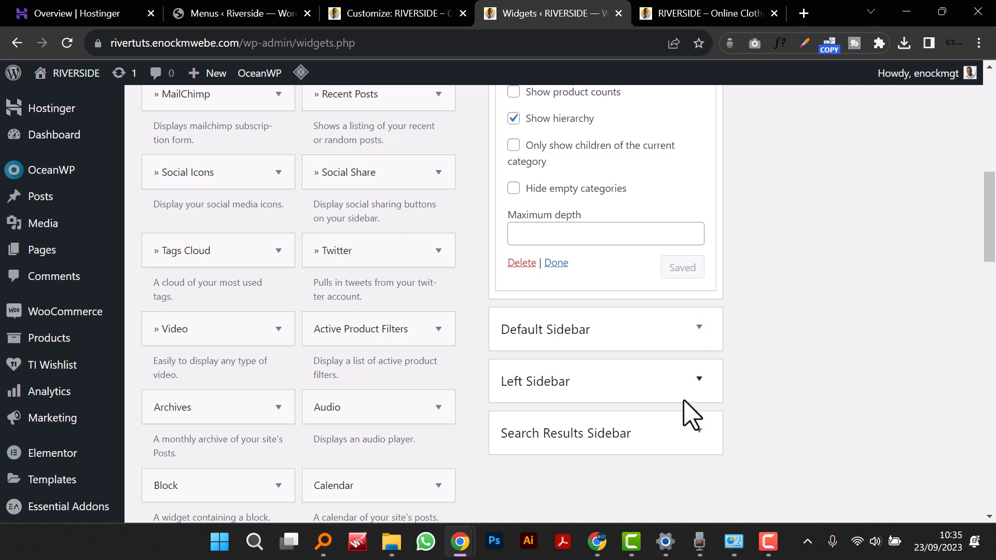
pyautogui.scroll(3, 682, 409)
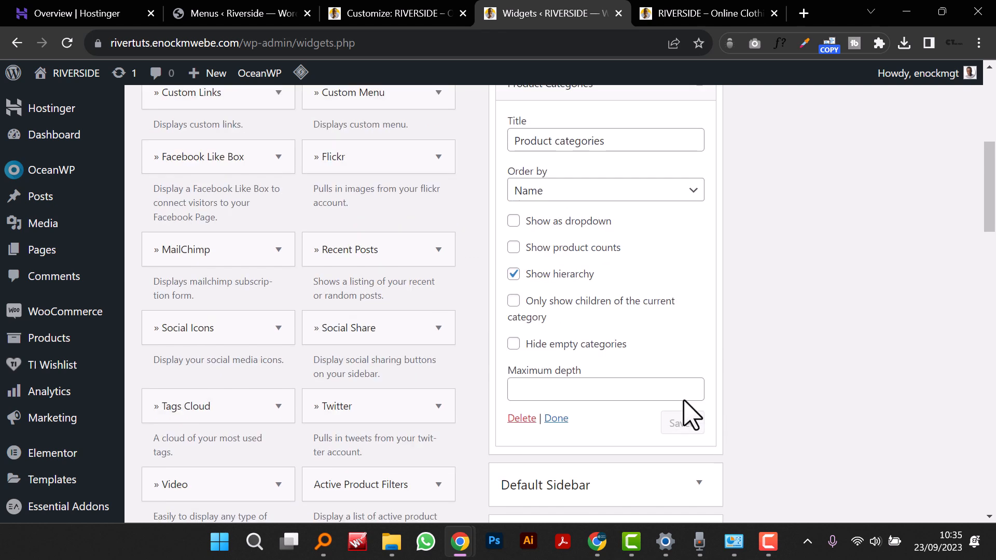
pyautogui.click(514, 247)
pyautogui.click(514, 274)
pyautogui.click(684, 426)
# Step: Move the Product Categories widget directly below Filter Products by Price in the WooCommerce Sidebar
pyautogui.scroll(3, 683, 426)
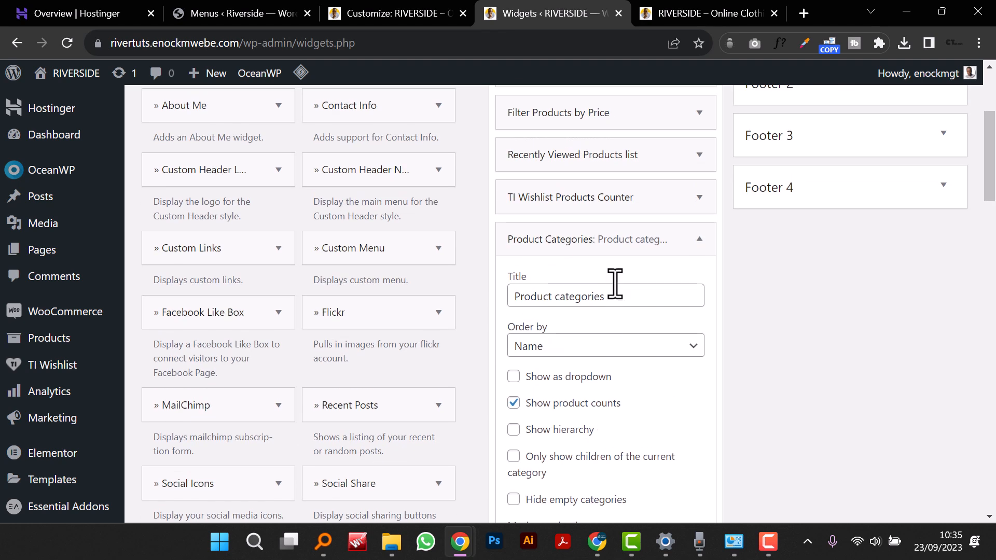
pyautogui.moveTo(608, 242); pyautogui.dragTo(602, 154)
pyautogui.scroll(5, 605, 297)
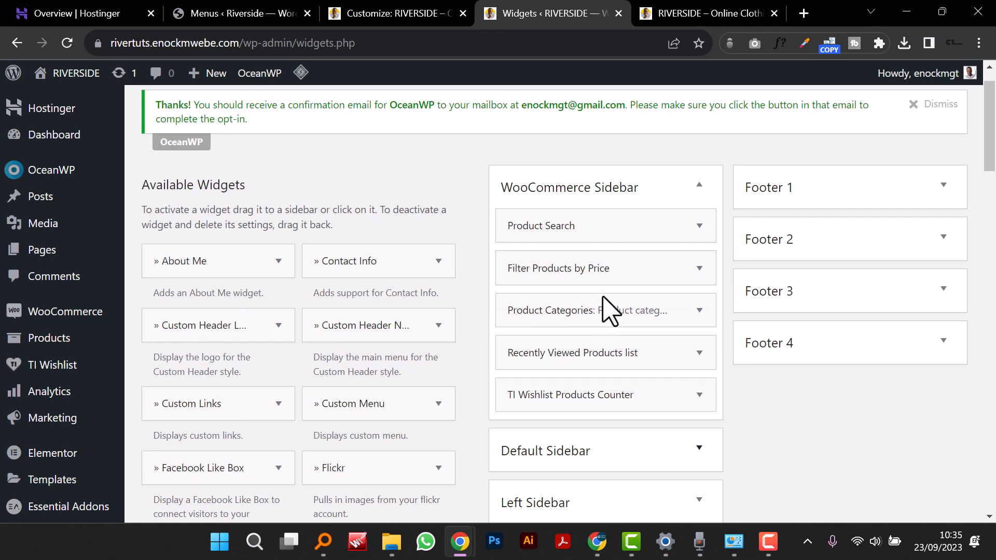
# Step: Expand the Default Sidebar to examine its widgets and compare them with the WooCommerce Sidebar
pyautogui.scroll(-5, 611, 306)
pyautogui.click(617, 287)
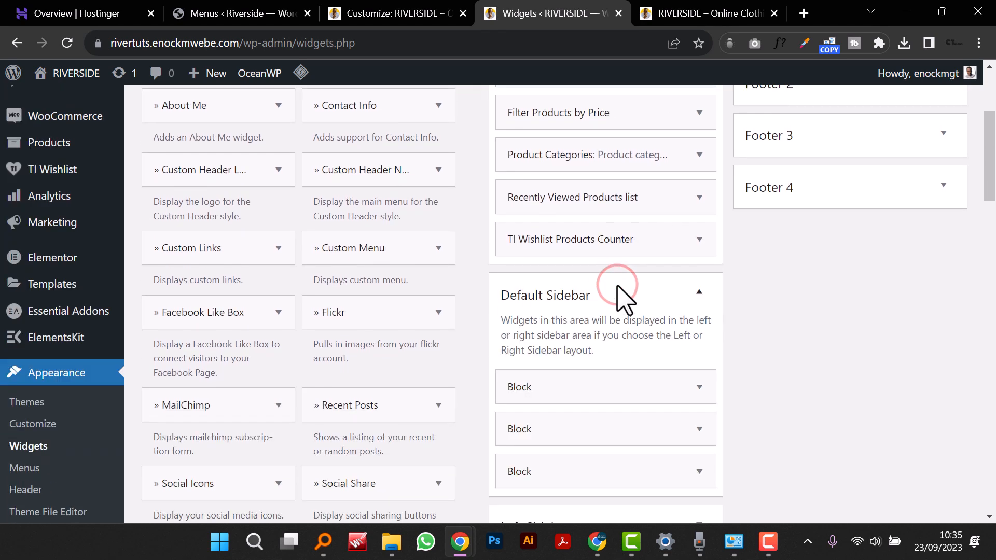
pyautogui.scroll(-5, 622, 298)
pyautogui.scroll(8, 622, 298)
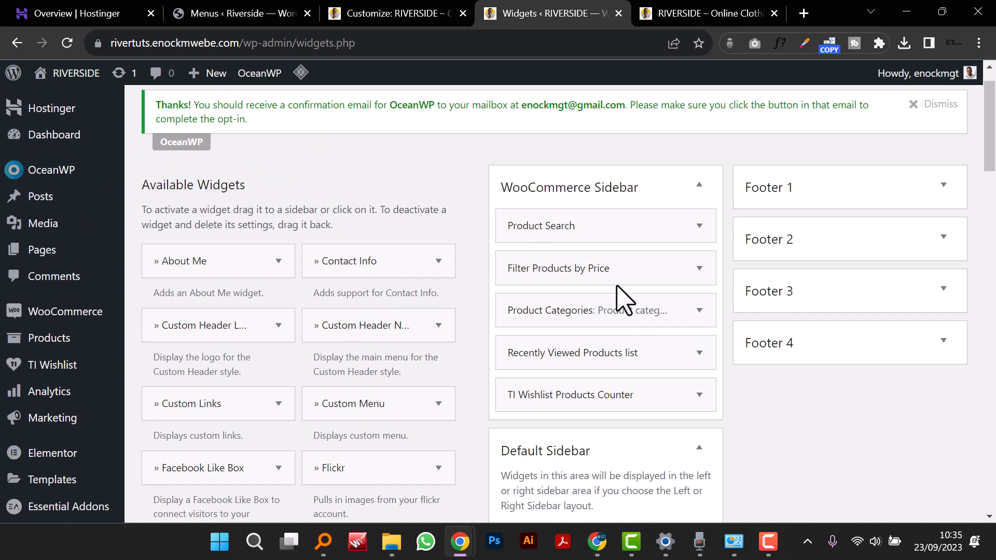
pyautogui.scroll(1, 622, 298)
pyautogui.click(620, 235)
pyautogui.click(624, 234)
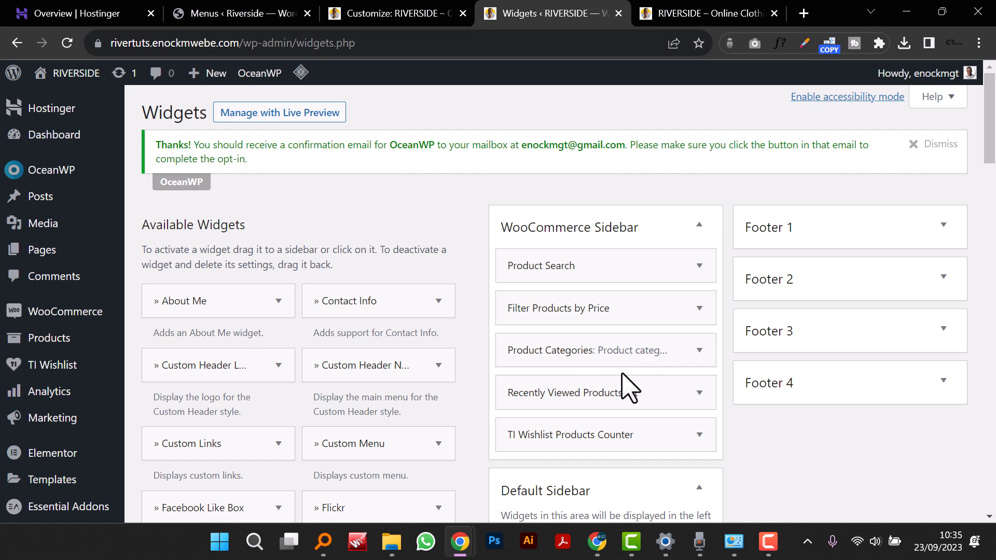
# Step: Move the TI Wishlist Products Counter widget above the Recently Viewed Products list in the WooCommerce Sidebar
pyautogui.moveTo(653, 435); pyautogui.dragTo(639, 403)
pyautogui.scroll(-5, 674, 410)
pyautogui.scroll(2, 695, 394)
# Step: Check the settings of the TI Wishlist Products Counter and Product Categories widgets
pyautogui.click(591, 236)
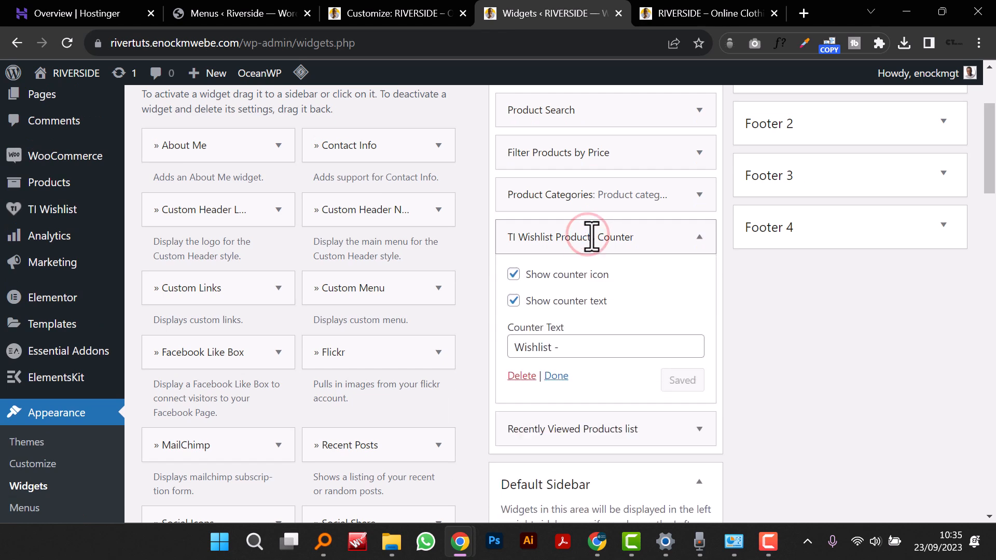
pyautogui.click(591, 236)
pyautogui.click(581, 196)
pyautogui.click(581, 195)
pyautogui.click(582, 196)
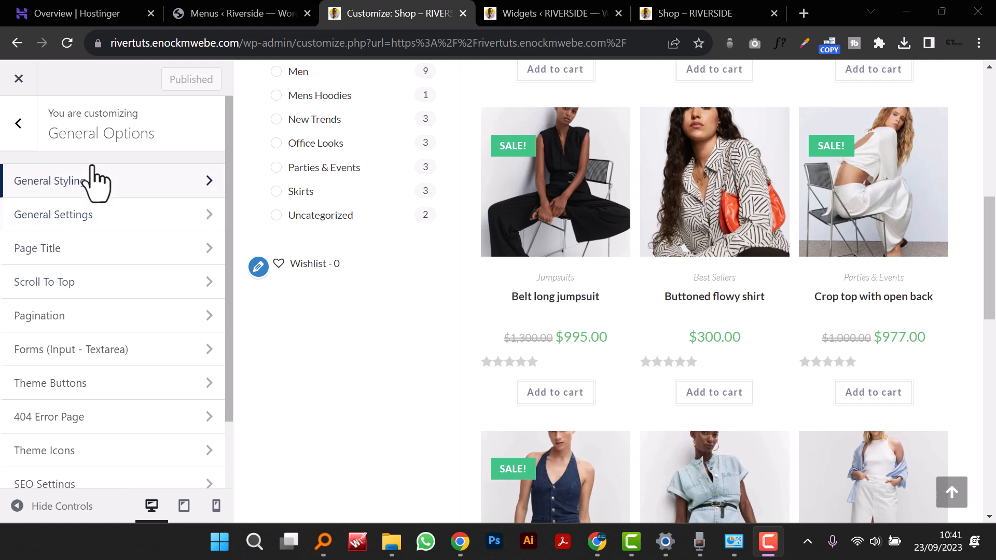
# Step: Enable Custom Sidebar for the search result page in the theme customizer's General Settings
pyautogui.click(19, 129)
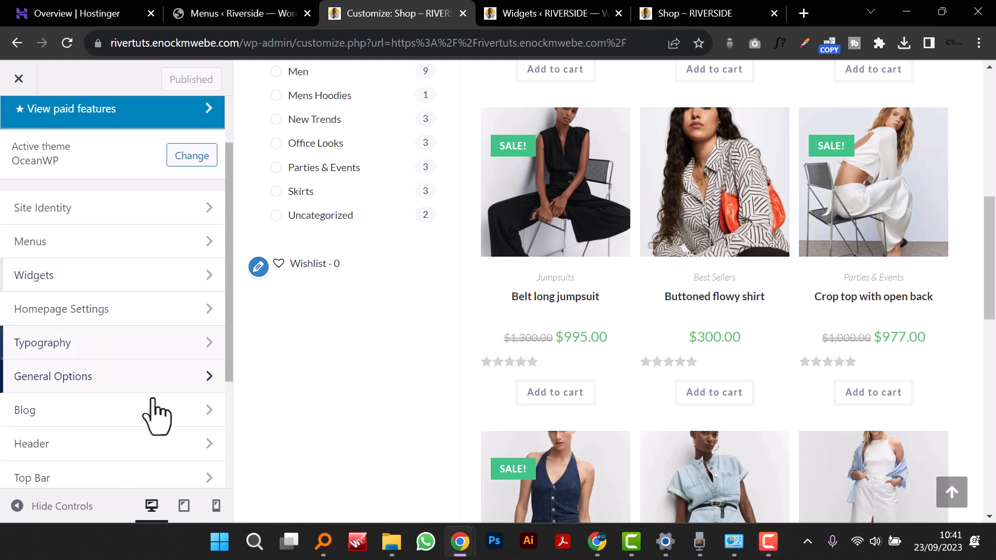
pyautogui.click(151, 386)
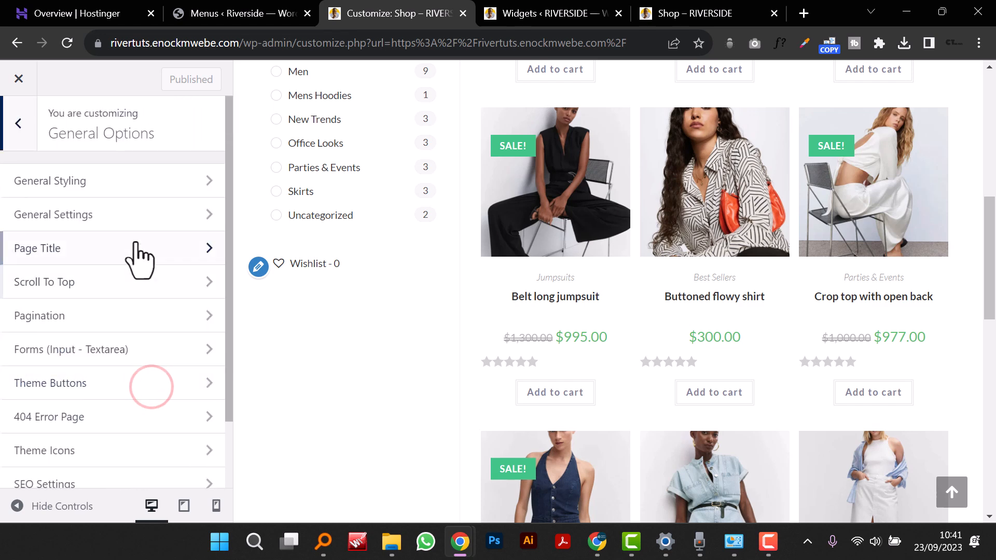
pyautogui.click(138, 216)
pyautogui.scroll(-7, 166, 291)
pyautogui.scroll(-3, 172, 302)
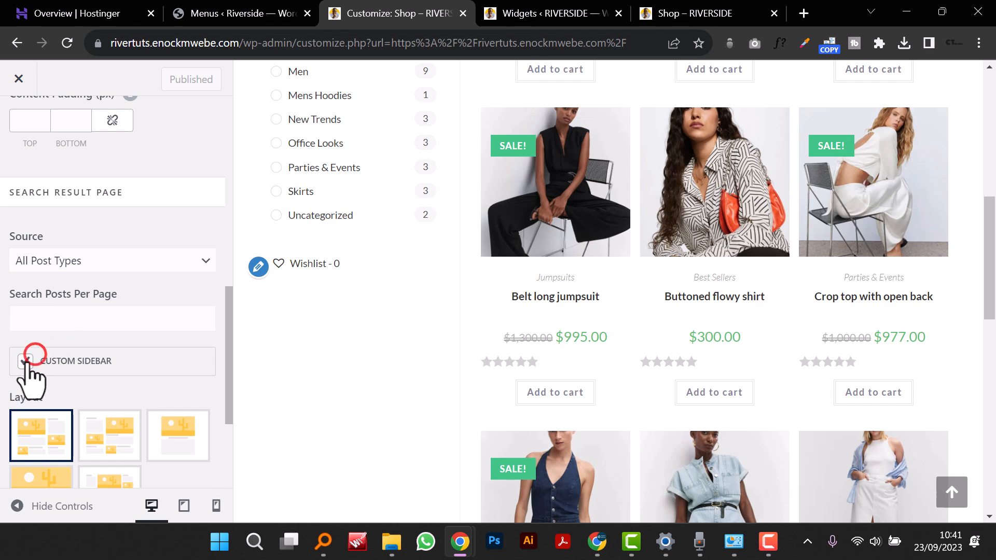
pyautogui.click(25, 361)
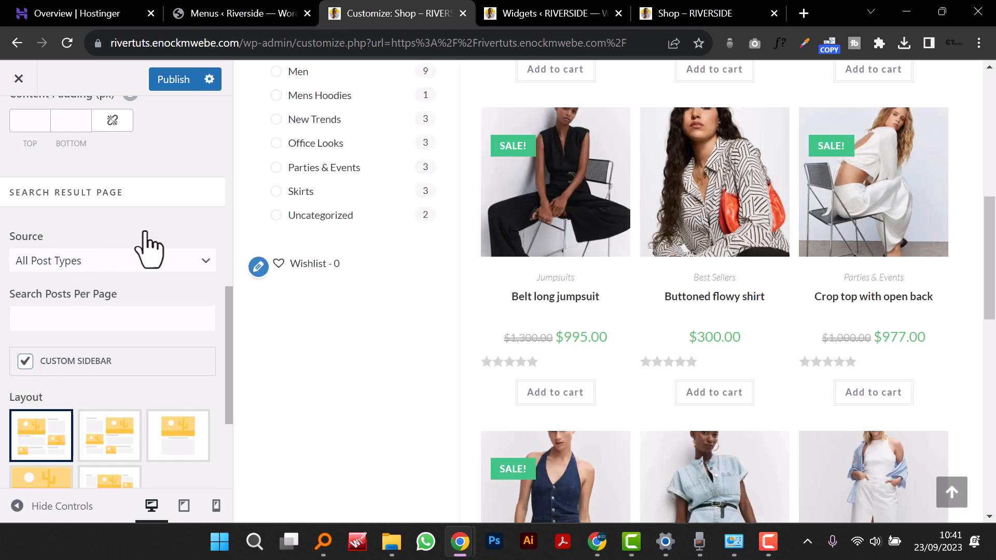
# Step: Set the search result page's source to Products and publish the customizer changes
pyautogui.click(147, 259)
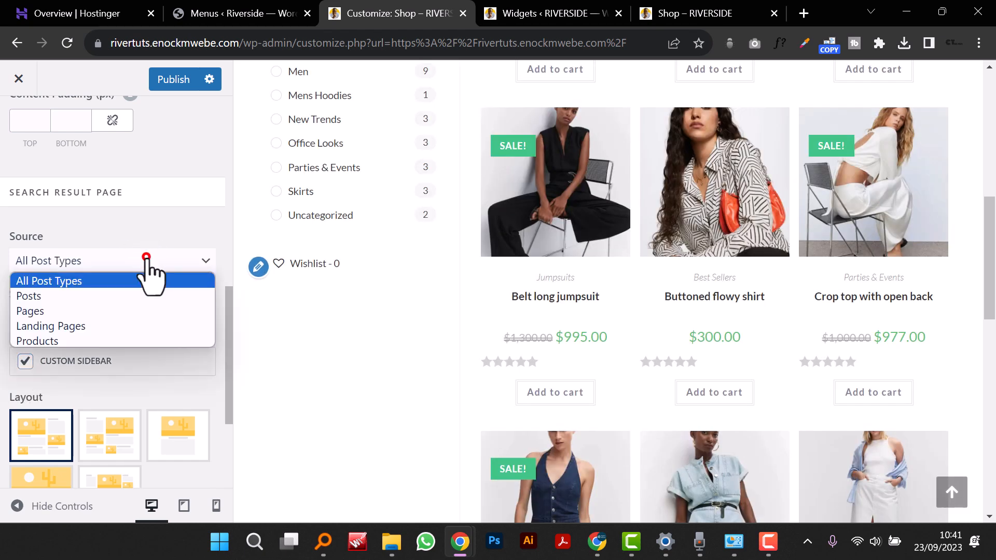
pyautogui.click(129, 341)
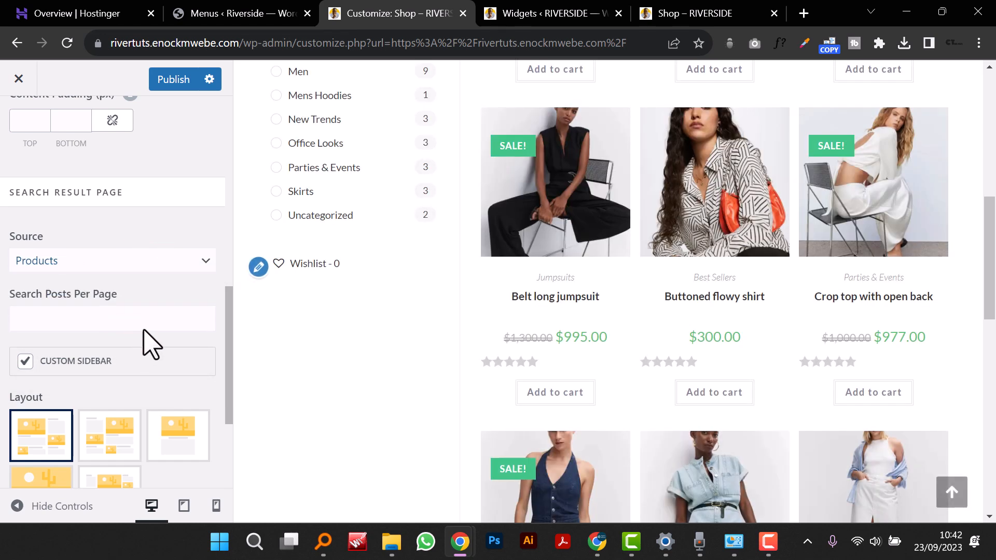
pyautogui.scroll(-4, 182, 316)
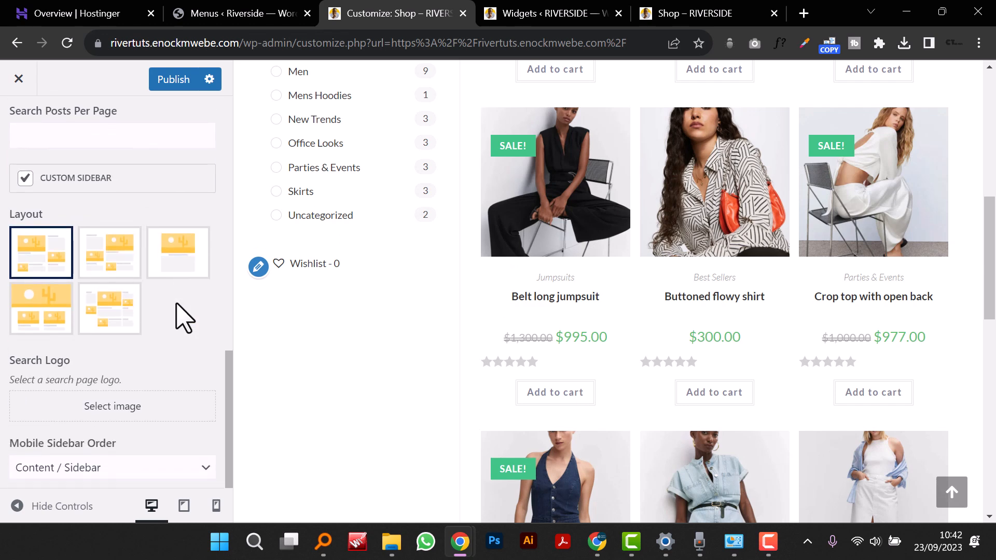
pyautogui.scroll(10, 178, 234)
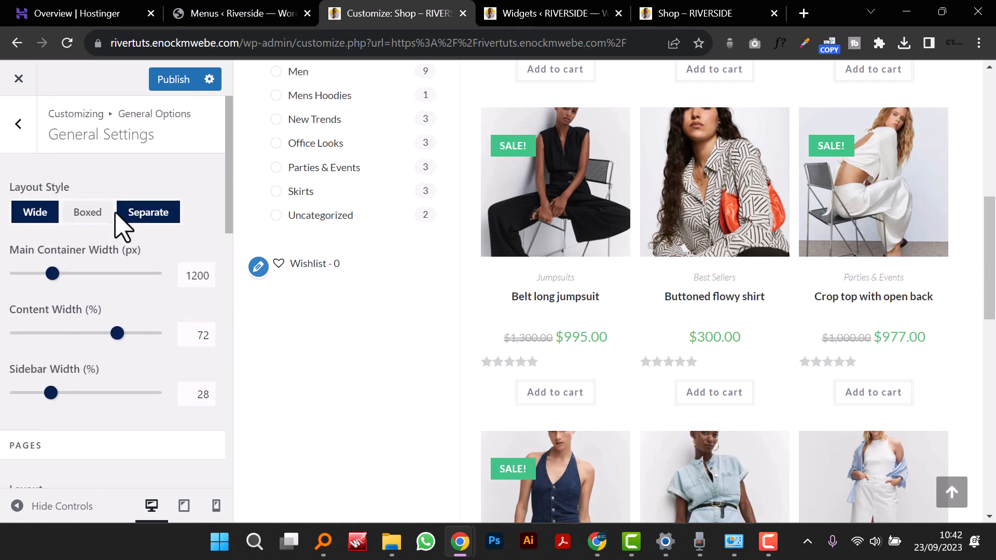
pyautogui.click(165, 84)
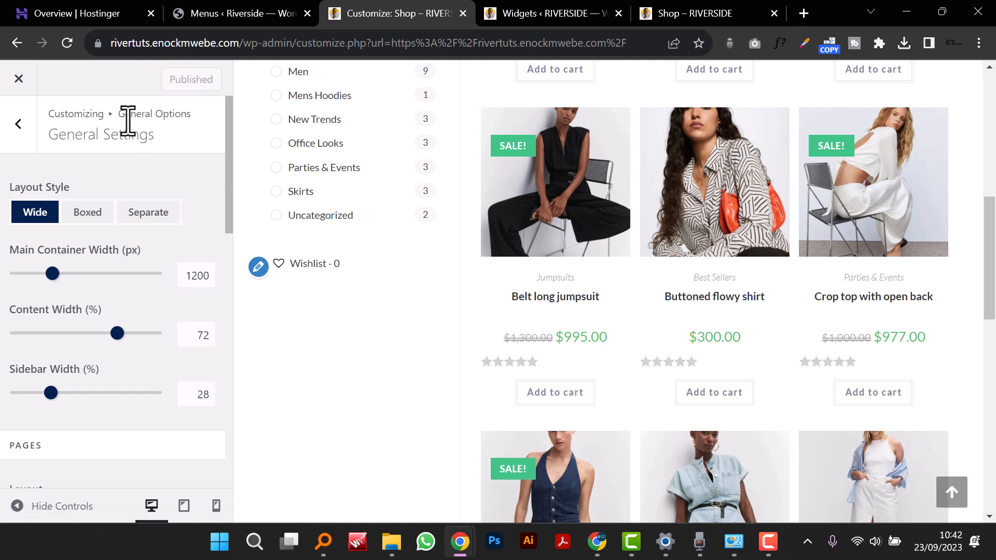
# Step: Set the On Sale Background color to black in the WooCommerce Advanced Styling options
pyautogui.click(21, 136)
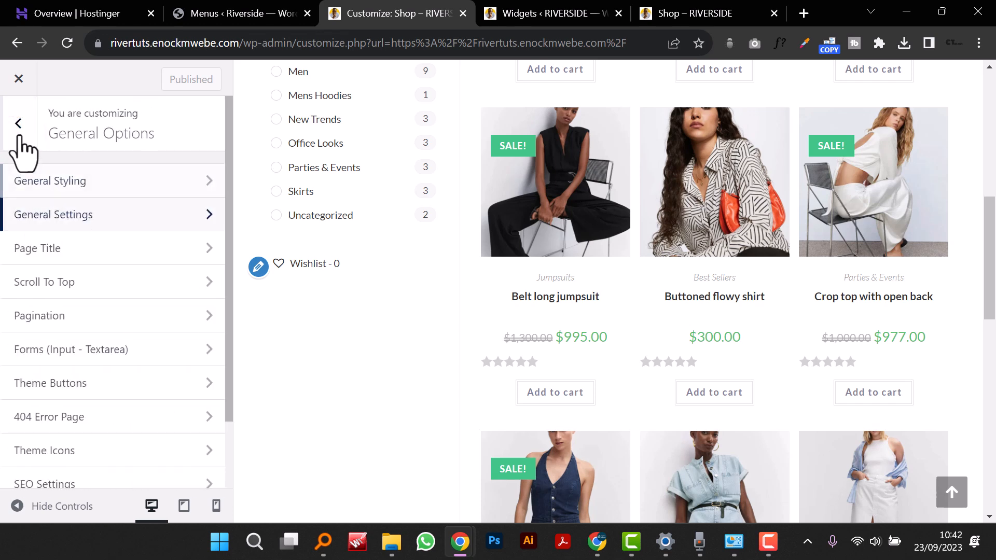
pyautogui.click(19, 134)
pyautogui.scroll(-2, 111, 342)
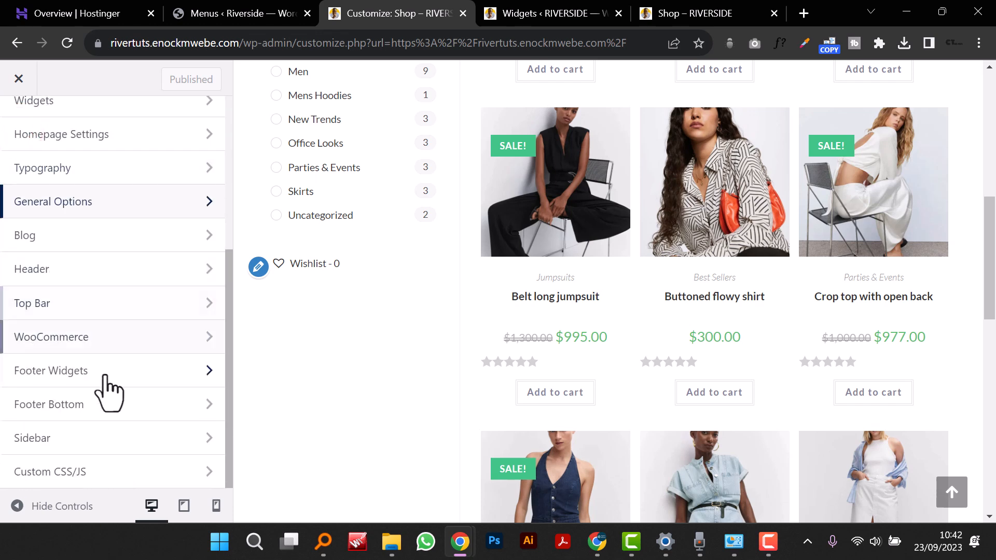
pyautogui.click(114, 343)
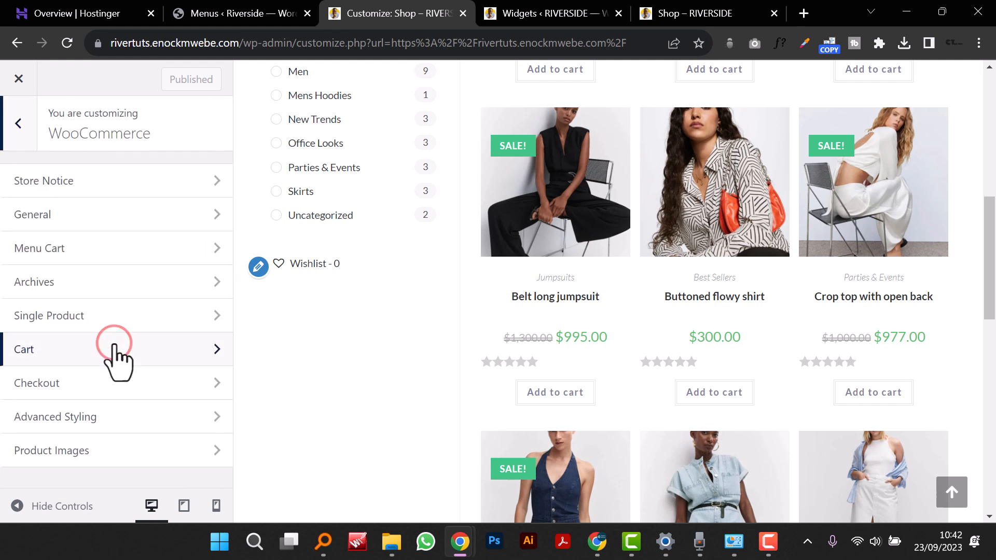
pyautogui.click(122, 418)
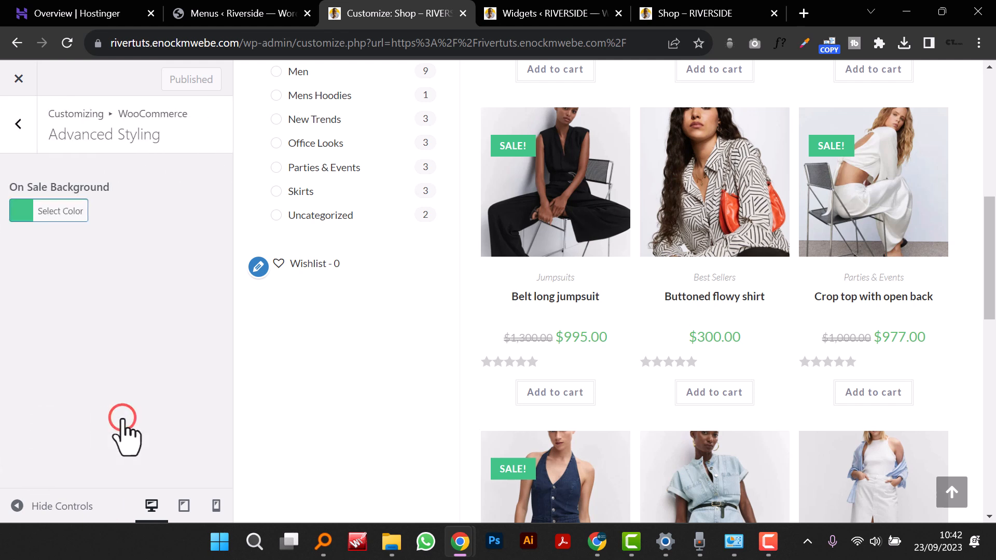
pyautogui.click(20, 209)
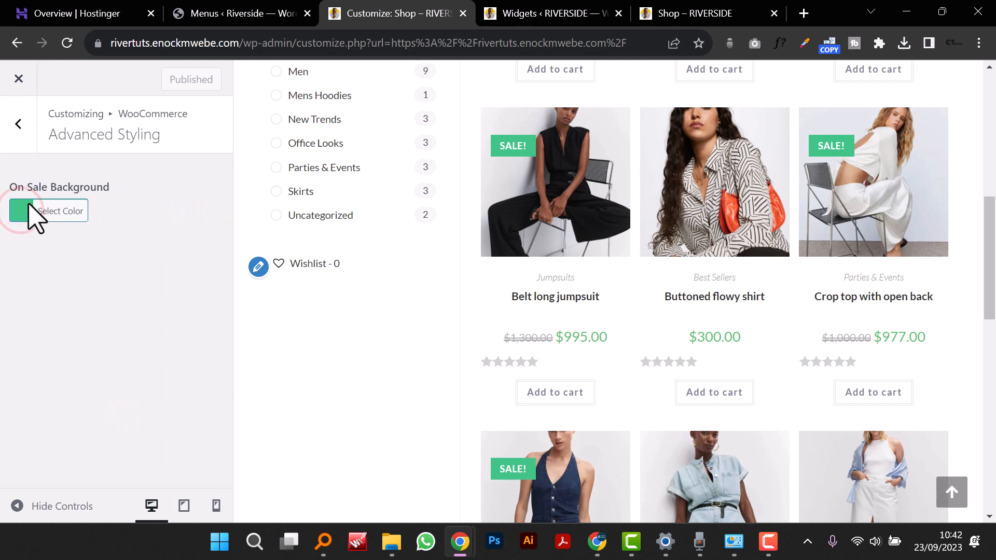
pyautogui.click(24, 215)
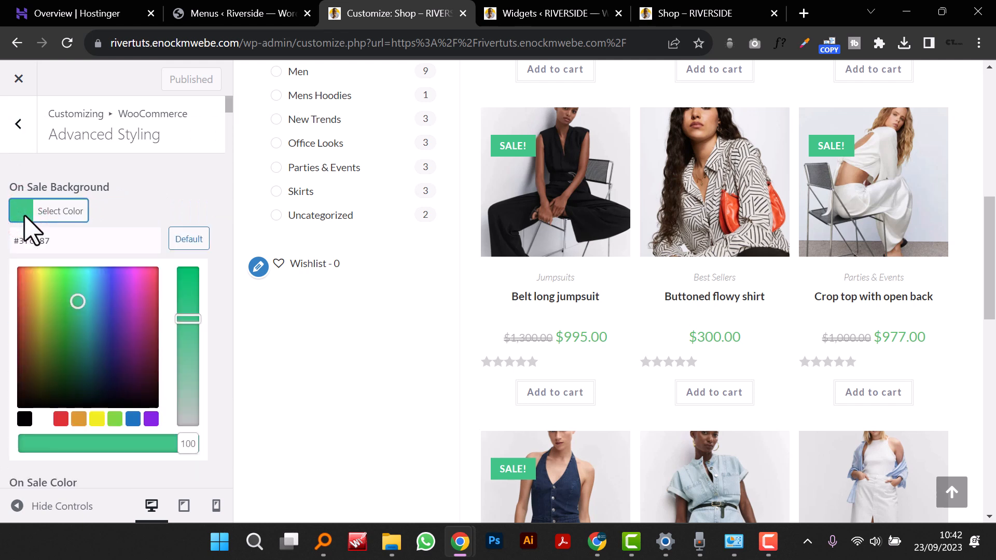
pyautogui.moveTo(87, 372); pyautogui.dragTo(7, 447)
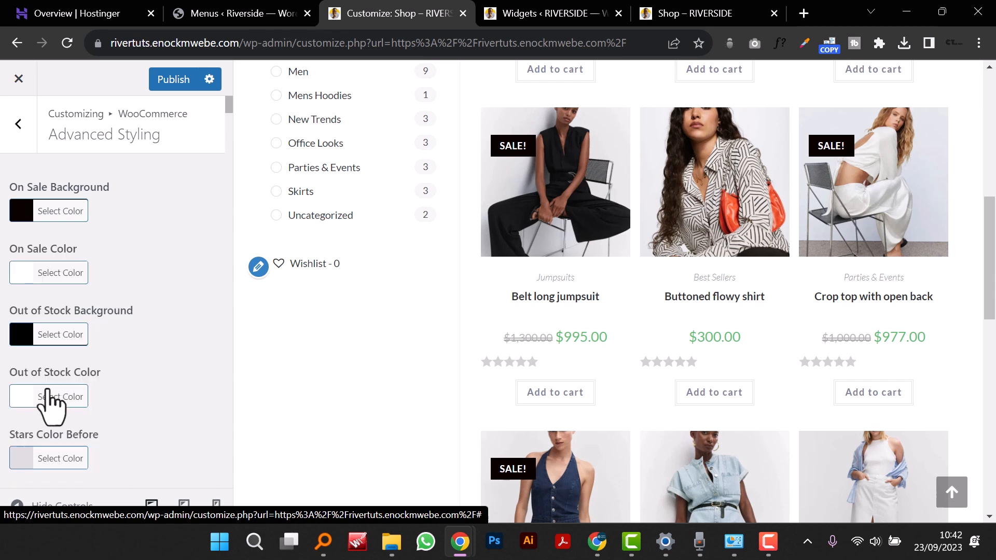
pyautogui.click(165, 365)
# Step: Look through the remaining Advanced Styling color options and return to the WooCommerce customization sections
pyautogui.scroll(-3, 165, 364)
pyautogui.scroll(-7, 185, 381)
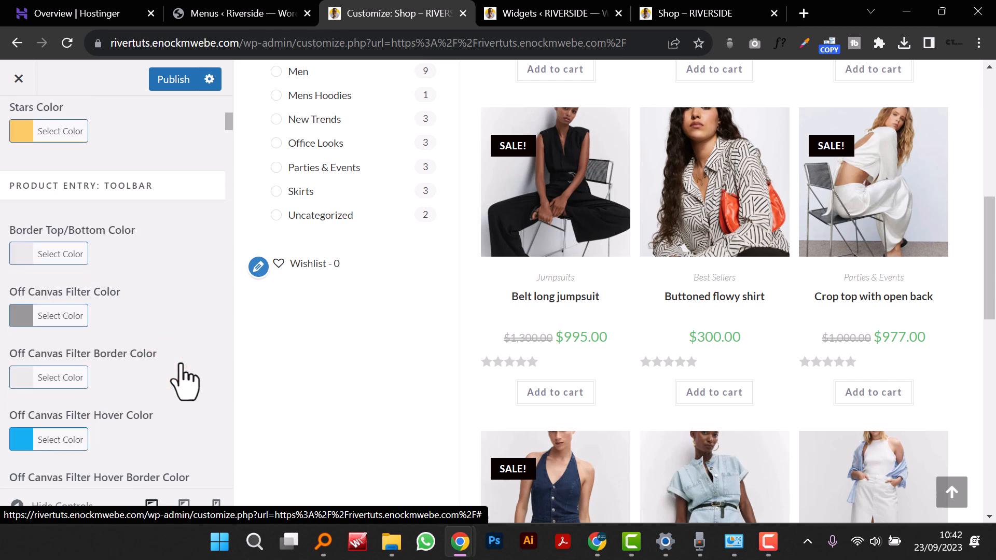
pyautogui.scroll(10, 55, 210)
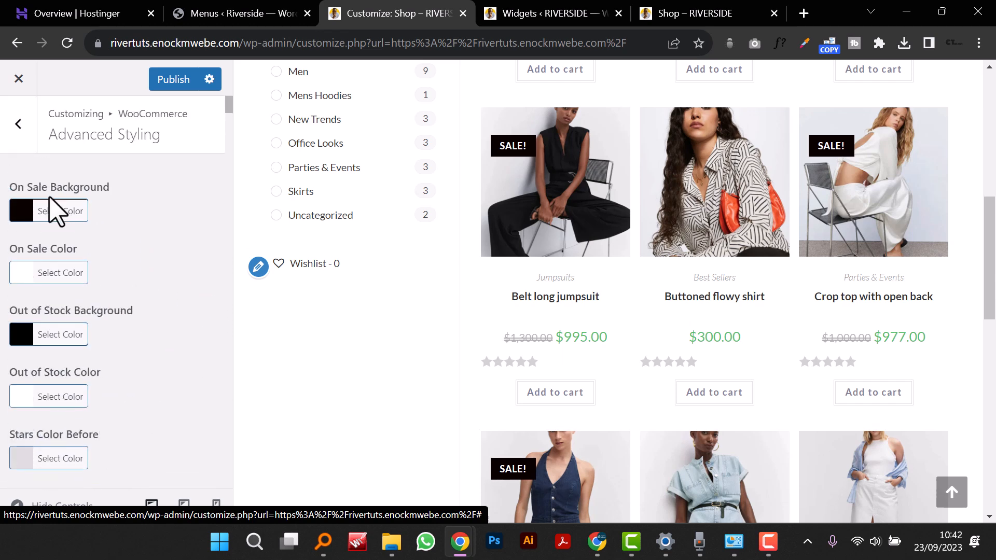
pyautogui.click(34, 141)
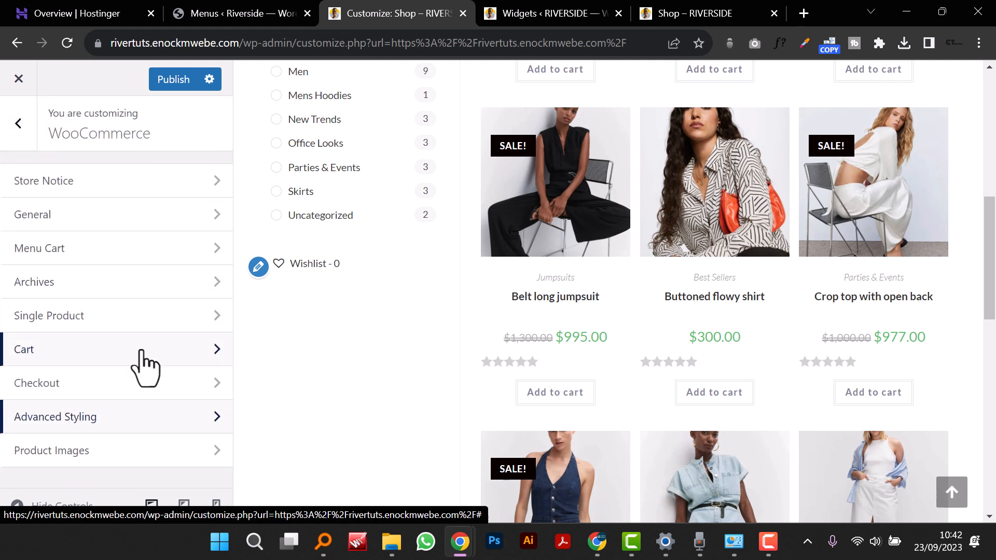
# Step: Set the custom thumbnail cropping ratio in Product Images to 4:5 and return to the WooCommerce sections
pyautogui.click(122, 448)
pyautogui.scroll(-3, 126, 365)
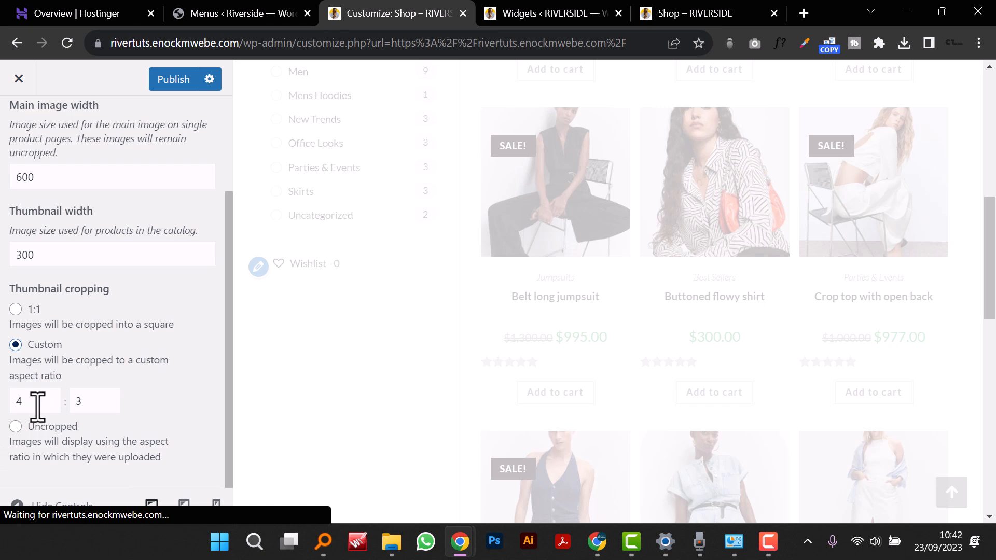
pyautogui.doubleClick(100, 402)
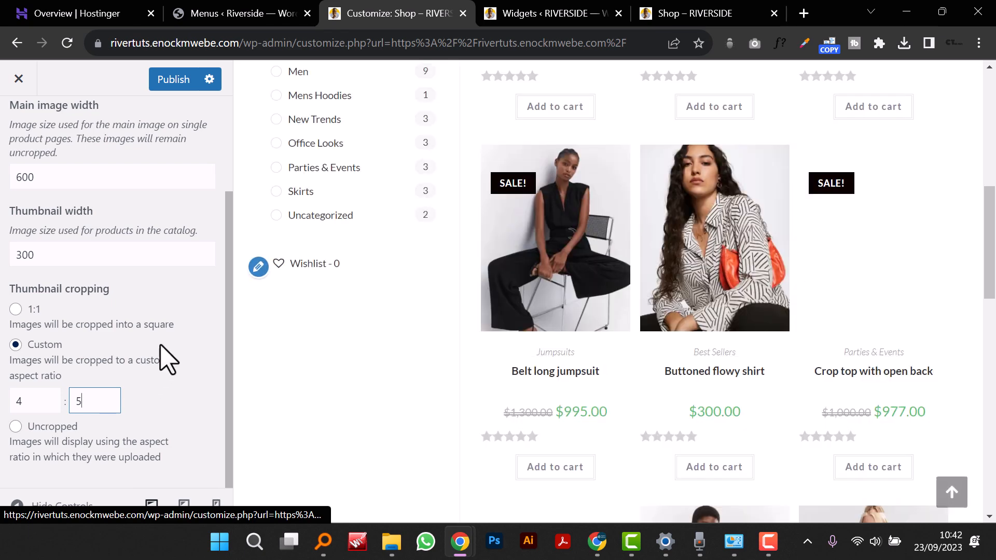
pyautogui.scroll(3, 172, 384)
pyautogui.scroll(-3, 171, 382)
pyautogui.scroll(3, 166, 374)
pyautogui.click(18, 125)
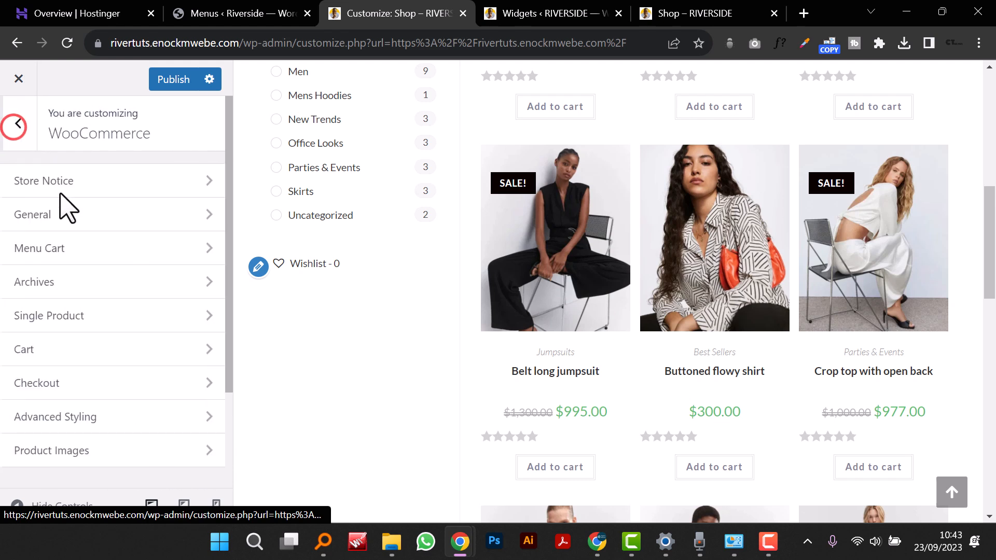
# Step: Set the Single Product layout to full width without a sidebar, check it on the Belt long jumpsuit page, and leave the section
pyautogui.click(134, 321)
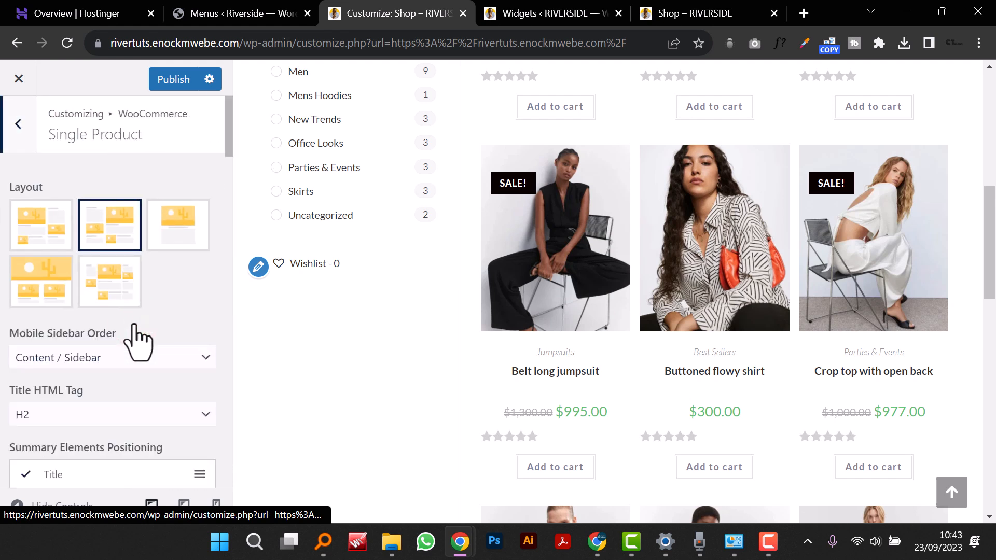
pyautogui.click(573, 266)
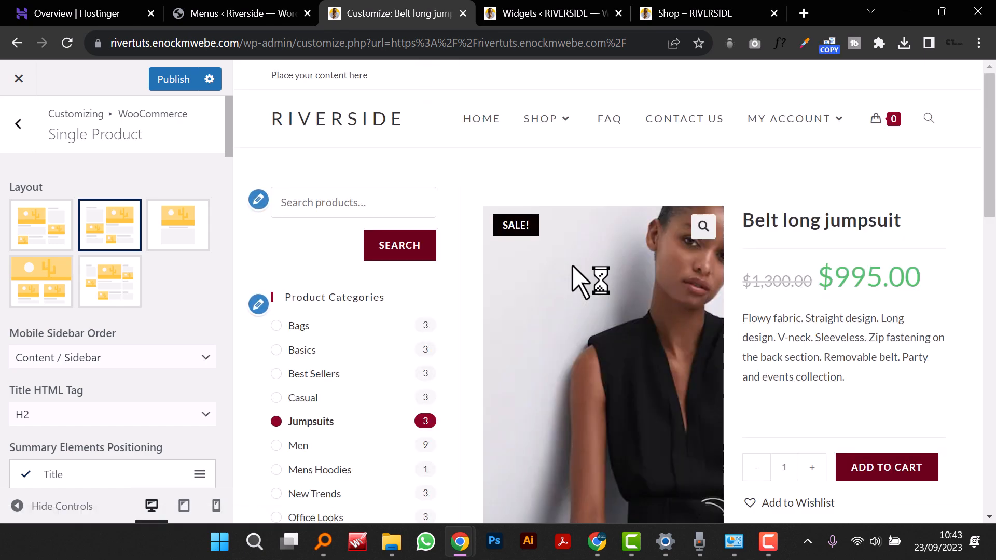
pyautogui.click(185, 234)
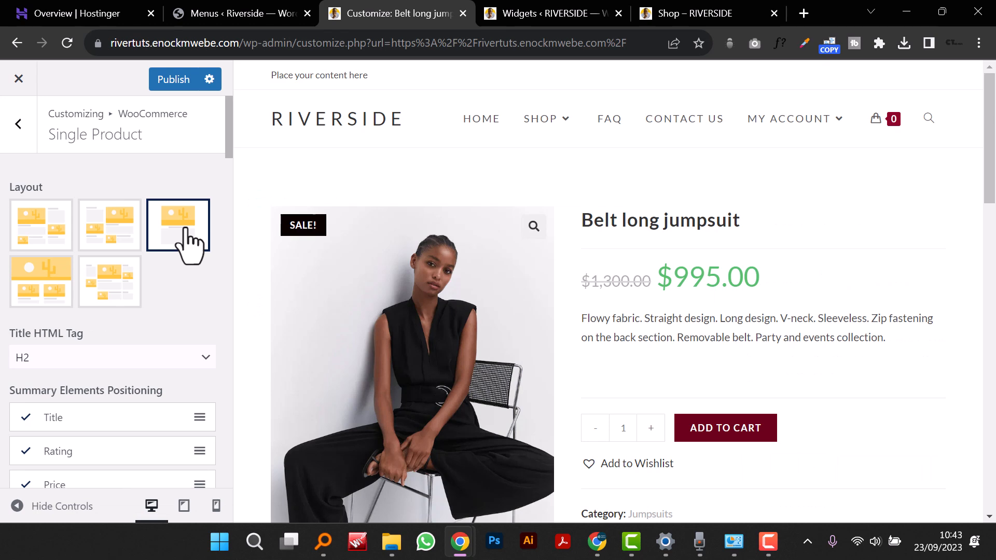
pyautogui.scroll(-10, 694, 313)
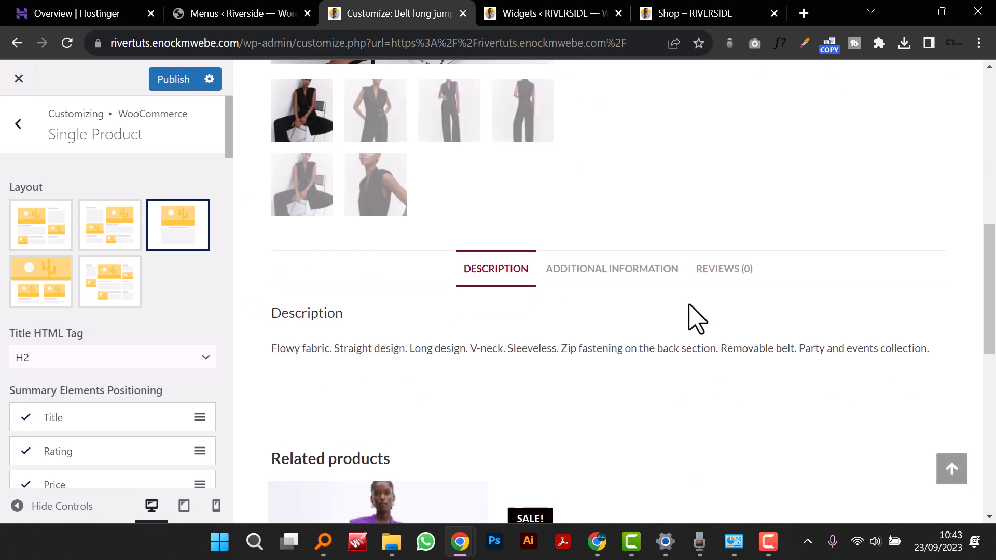
pyautogui.scroll(-5, 693, 319)
pyautogui.scroll(-4, 693, 323)
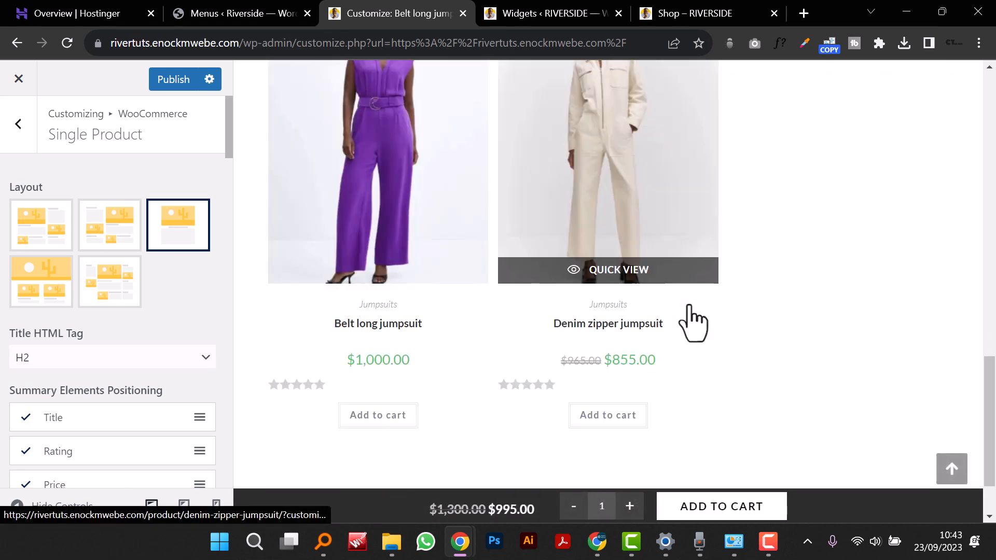
pyautogui.scroll(7, 693, 323)
pyautogui.scroll(-5, 189, 314)
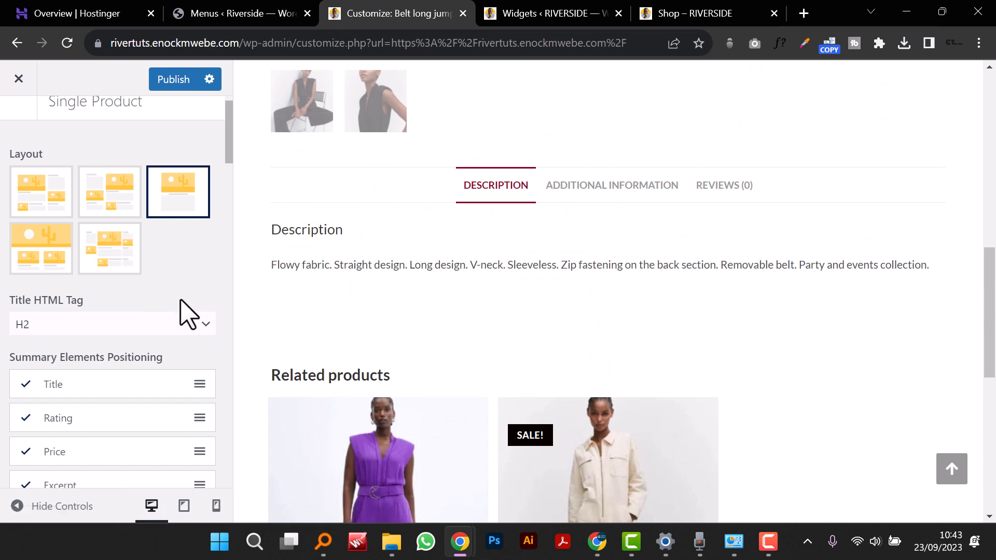
pyautogui.scroll(10, 75, 368)
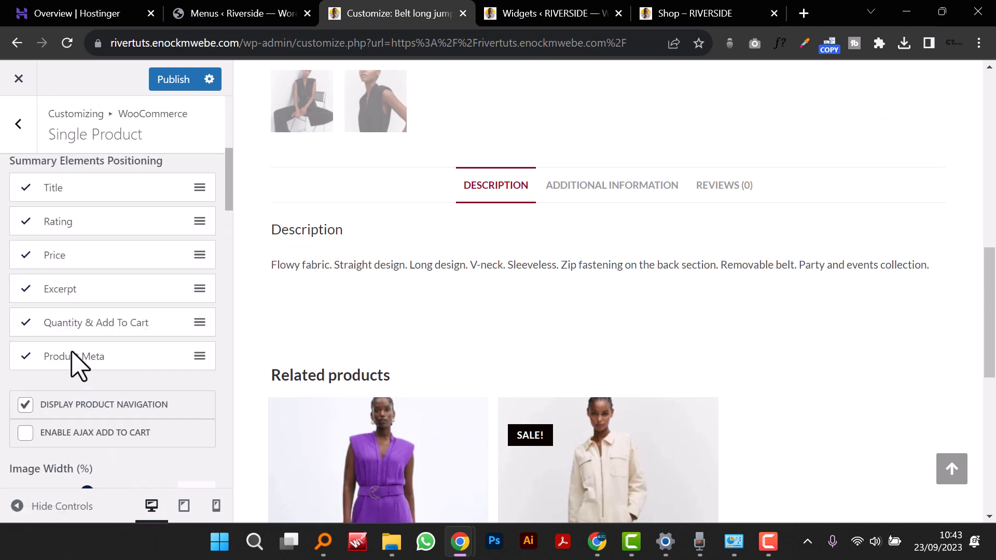
pyautogui.click(20, 139)
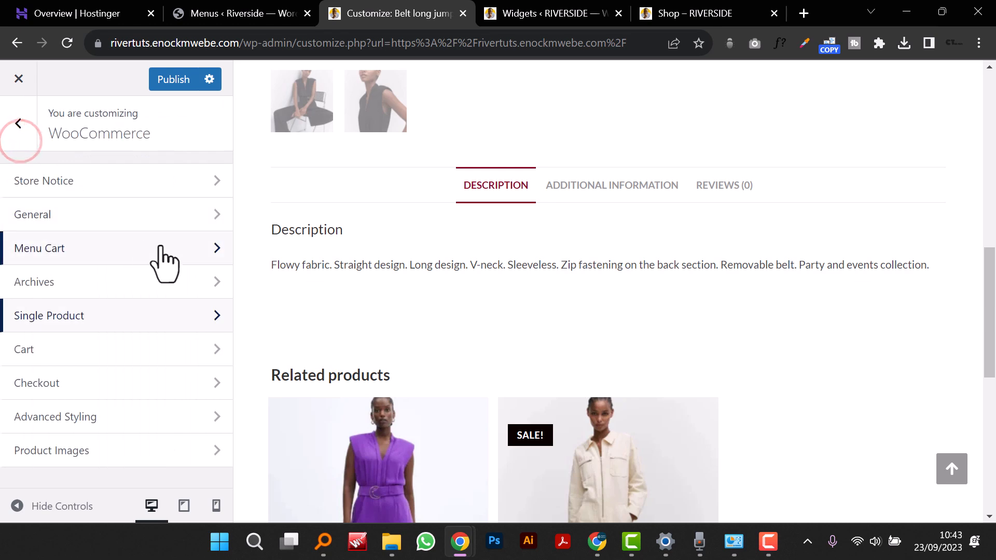
# Step: Open the WooCommerce Cart settings, check the cart page in the preview, and return to the shop page
pyautogui.click(159, 357)
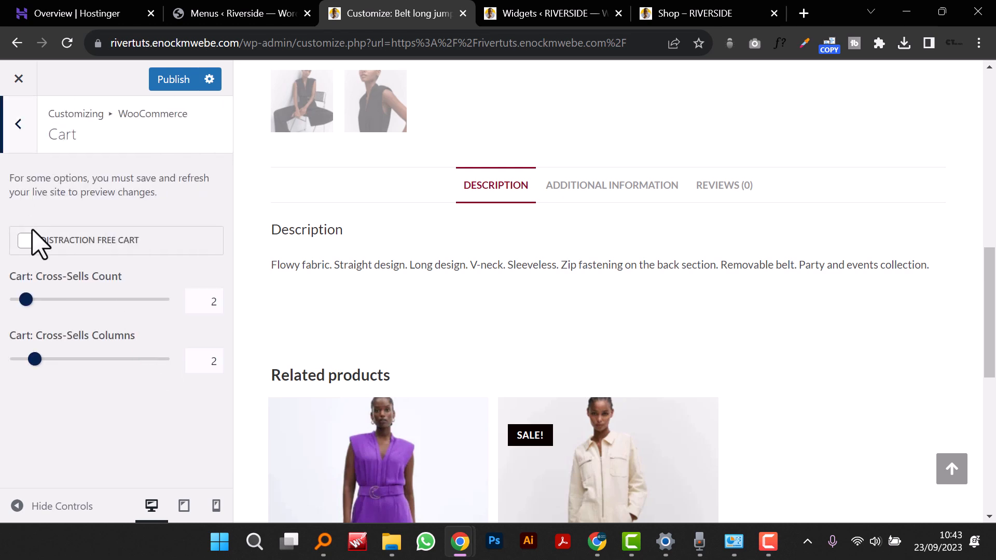
pyautogui.scroll(10, 505, 327)
pyautogui.click(873, 128)
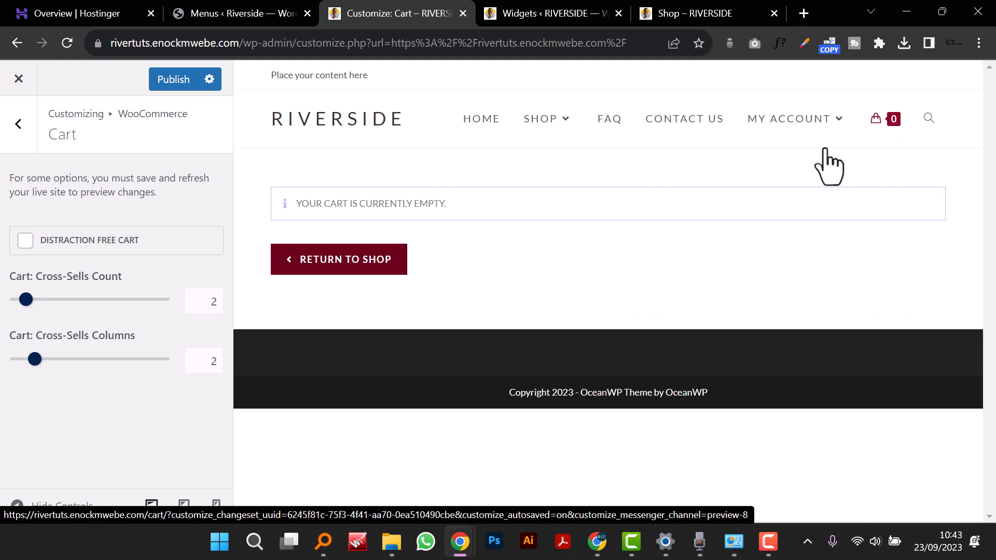
pyautogui.click(315, 260)
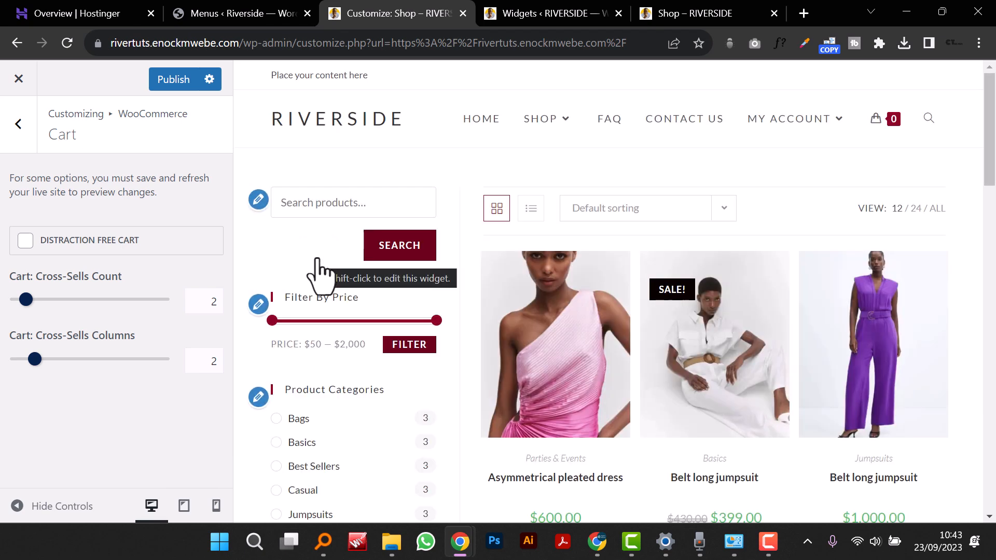
# Step: Add one Asymmetrical pleated dress and two Belt long jumpsuits to the cart in the preview and open the cart page
pyautogui.scroll(-5, 664, 306)
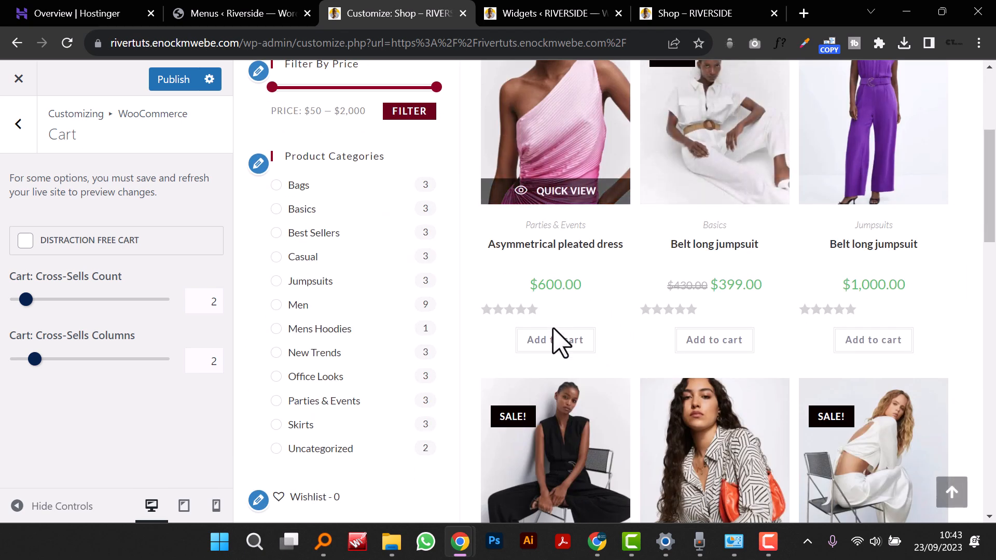
pyautogui.click(553, 341)
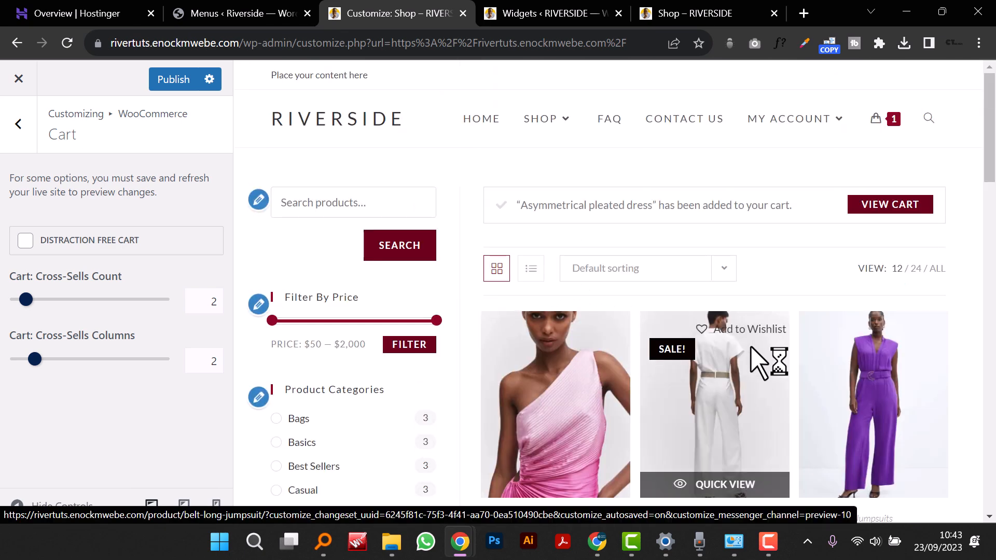
pyautogui.scroll(-9, 751, 362)
pyautogui.click(709, 249)
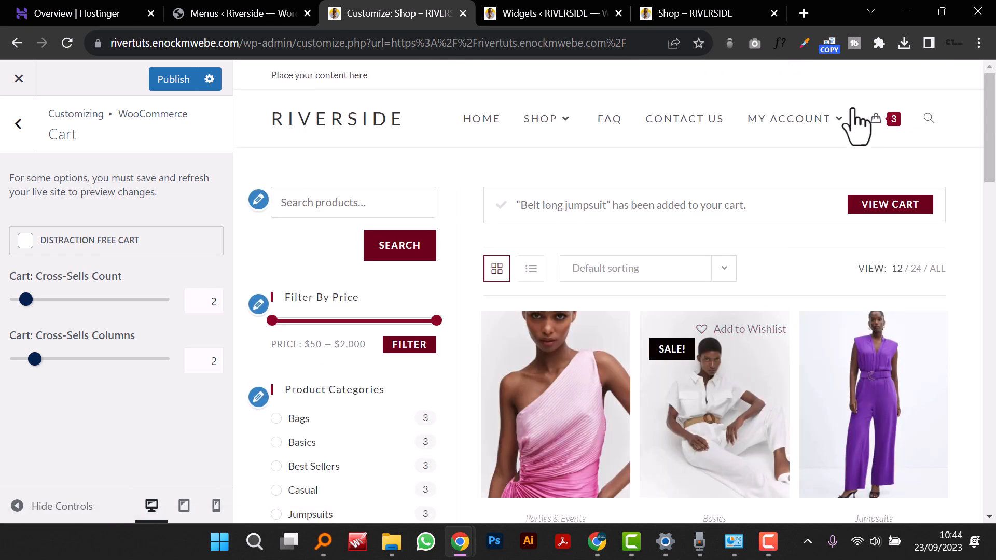
pyautogui.click(875, 120)
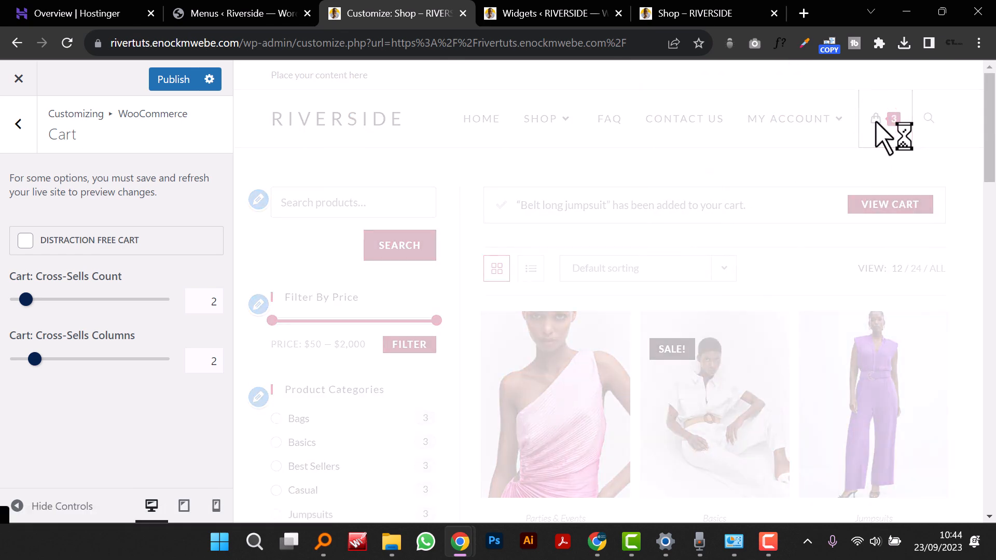
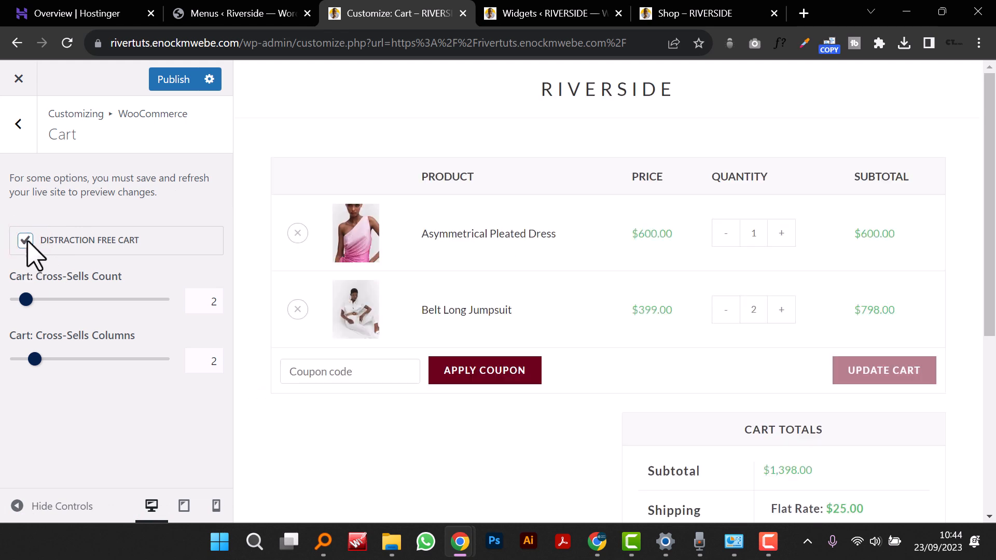
# Step: Compare the cart page with Distraction Free Cart off and on, leave it enabled, and return to the WooCommerce sections
pyautogui.scroll(-4, 635, 346)
pyautogui.scroll(4, 634, 348)
pyautogui.click(23, 242)
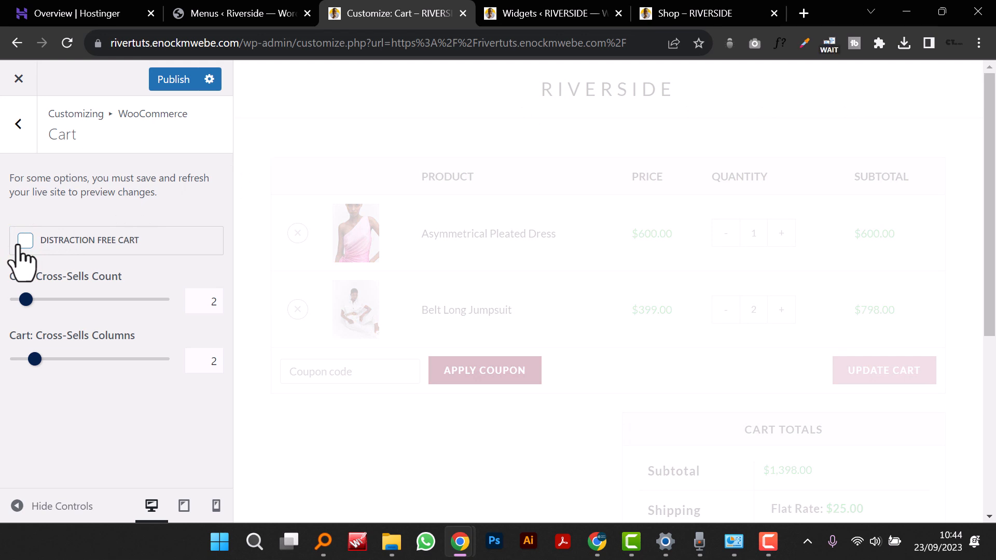
pyautogui.click(22, 242)
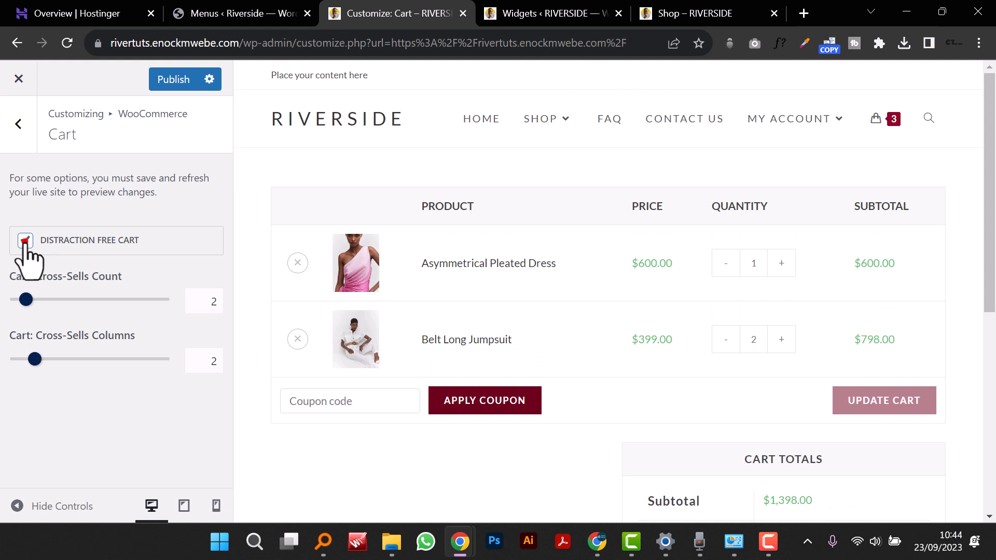
pyautogui.click(20, 128)
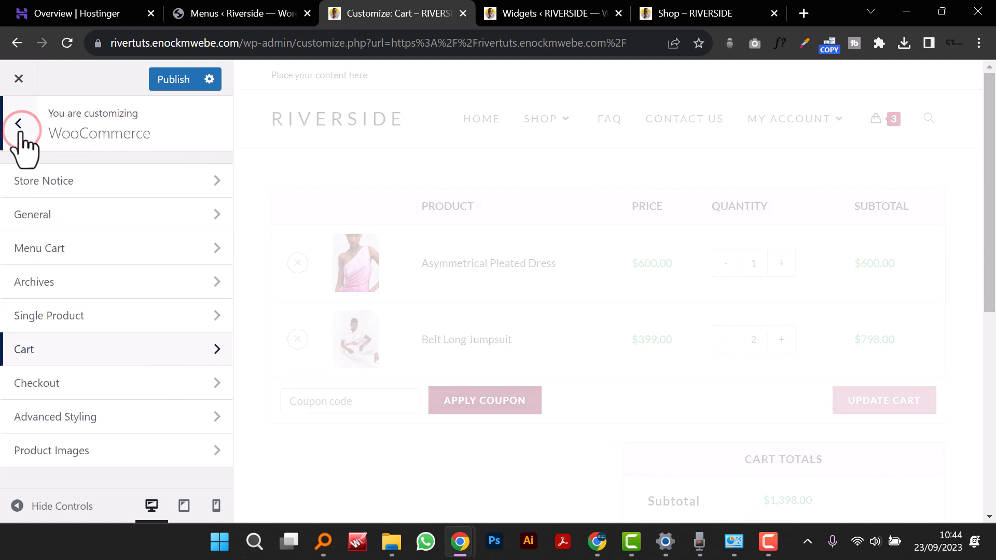
# Step: Open the WooCommerce Checkout settings and proceed from the cart to the checkout page in the preview
pyautogui.click(82, 383)
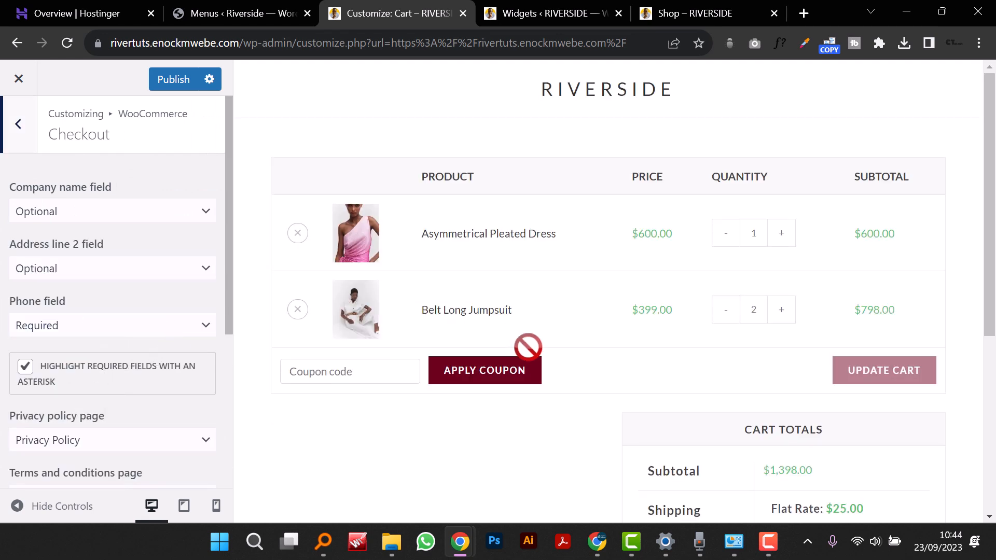
pyautogui.scroll(-3, 638, 380)
pyautogui.scroll(-3, 609, 311)
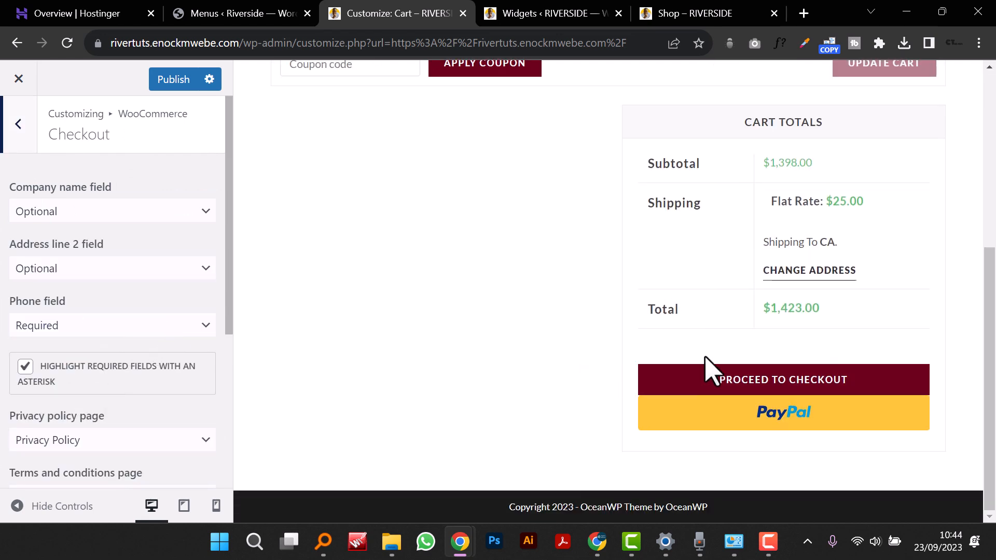
pyautogui.click(706, 375)
pyautogui.scroll(-5, 106, 291)
pyautogui.scroll(5, 107, 292)
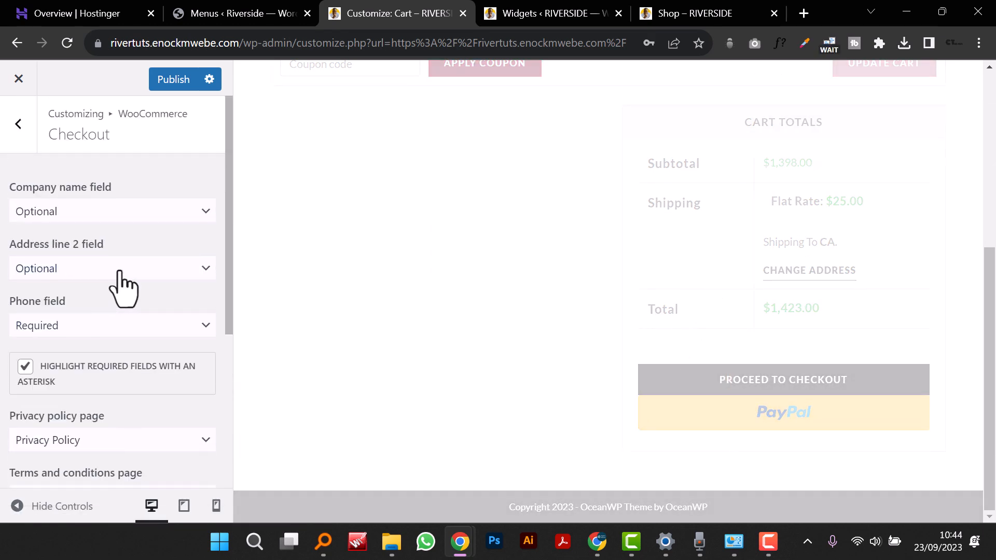
# Step: Enable Distraction Free Checkout and Multi-Step Checkout in the Checkout settings, and publish the customizer changes
pyautogui.scroll(-5, 141, 287)
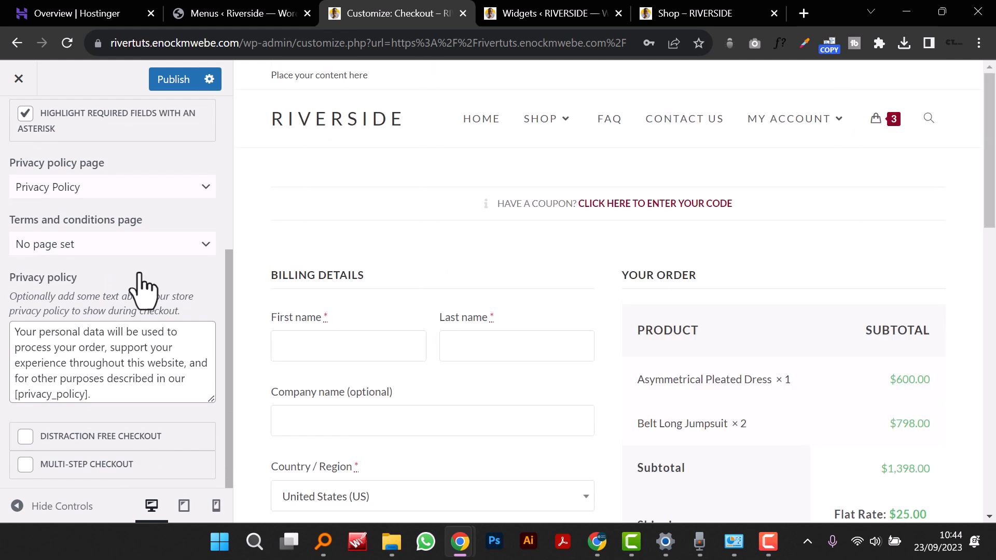
pyautogui.click(23, 435)
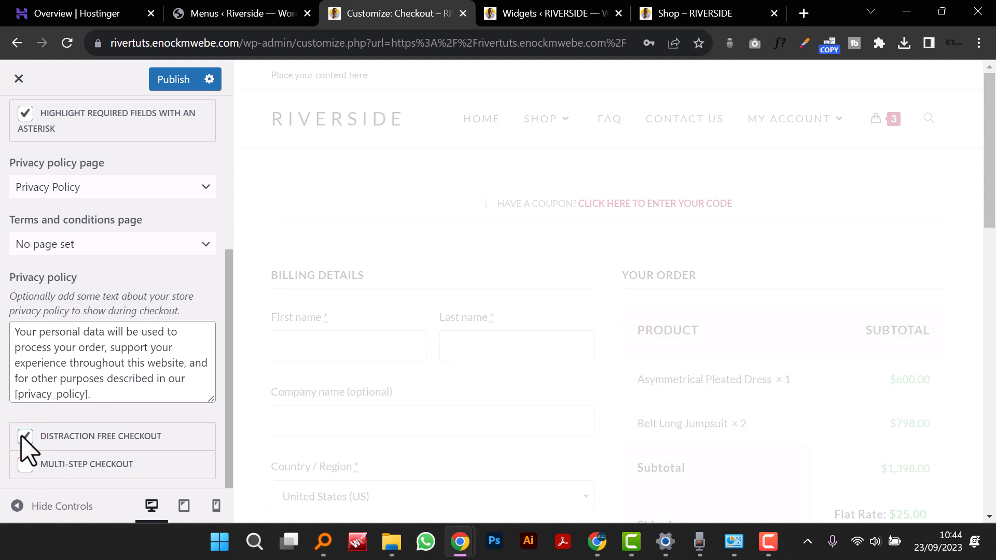
pyautogui.click(25, 465)
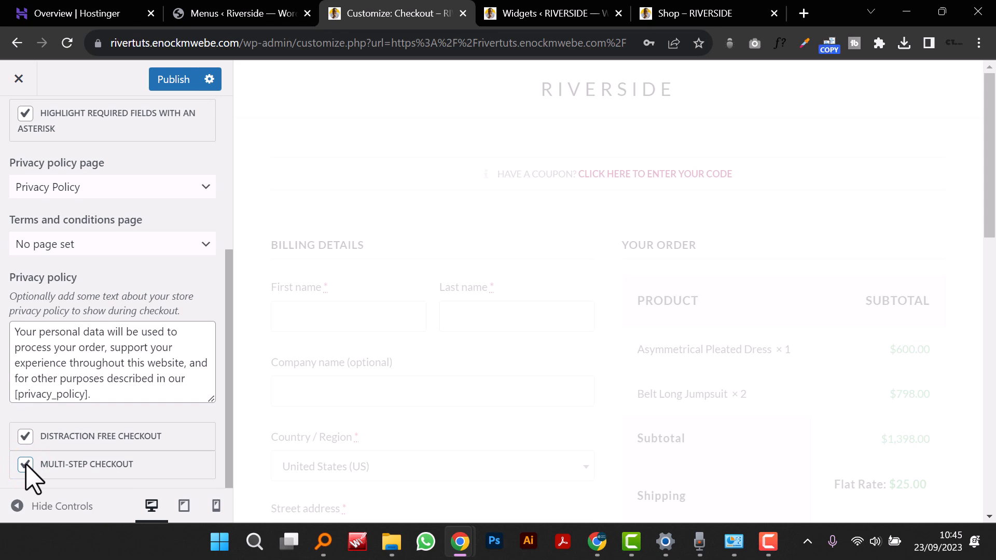
pyautogui.scroll(-13, 380, 334)
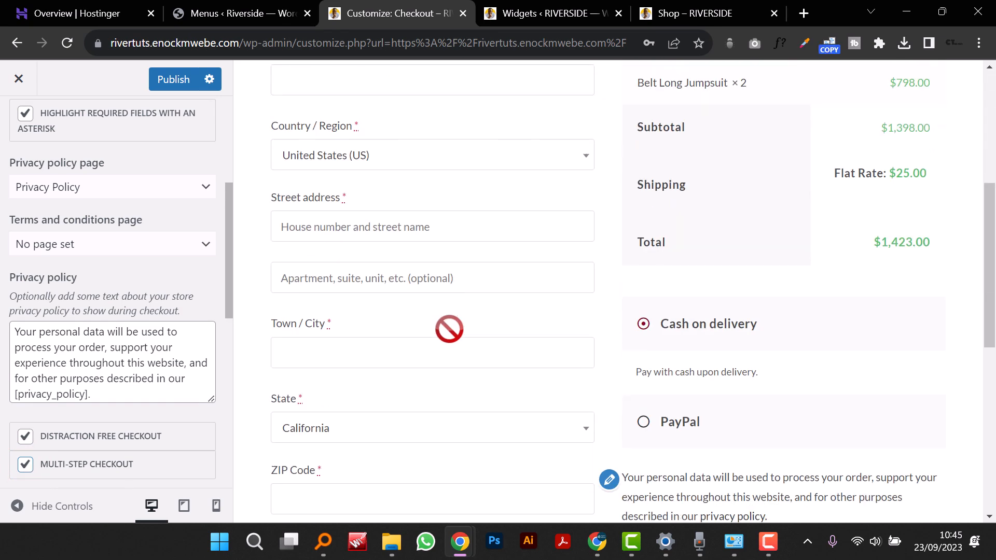
pyautogui.scroll(-6, 171, 381)
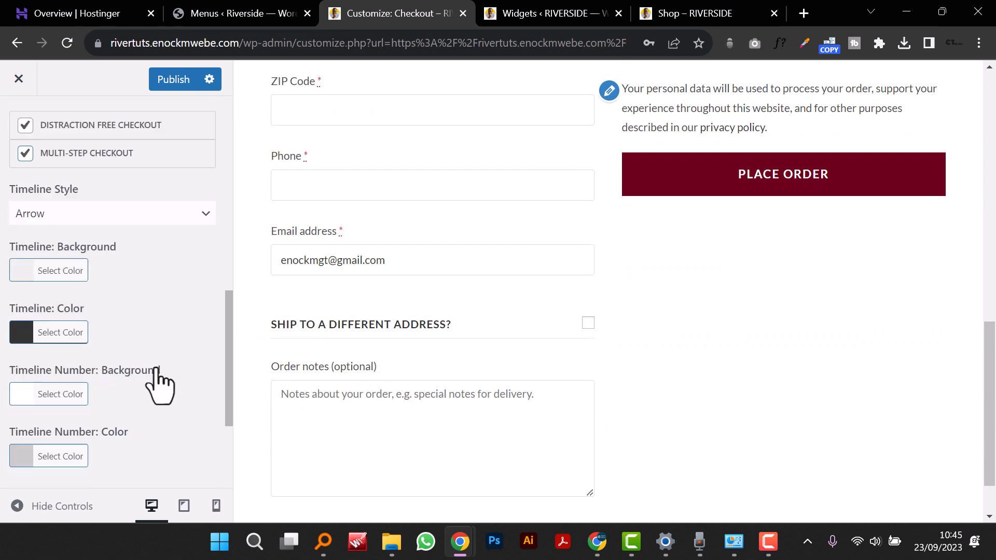
pyautogui.scroll(-3, 160, 386)
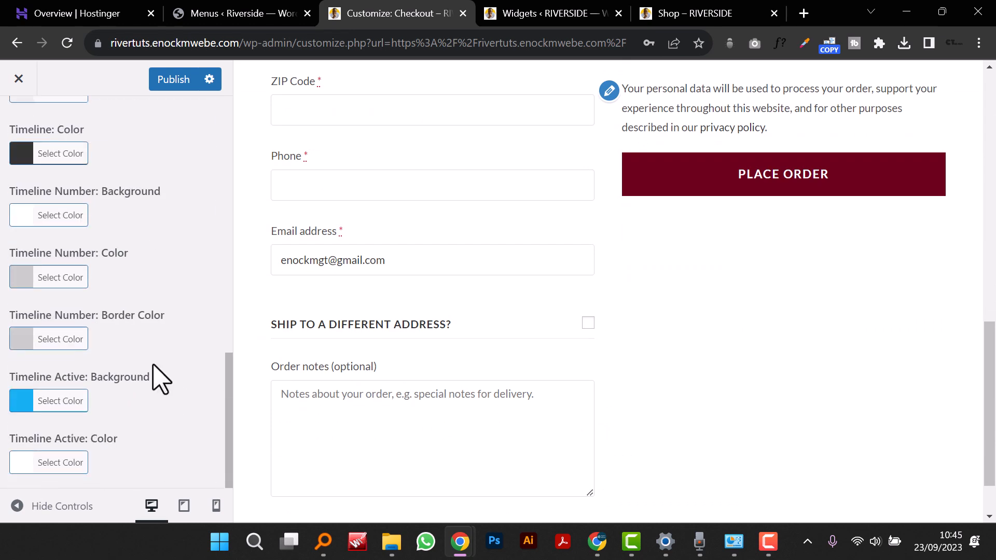
pyautogui.scroll(3, 159, 381)
pyautogui.scroll(-3, 156, 373)
pyautogui.click(183, 83)
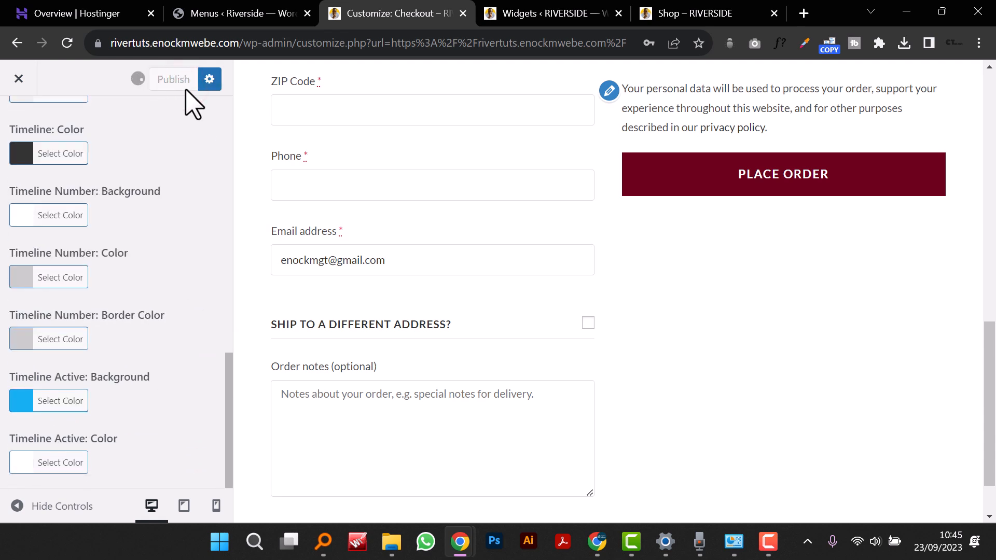
# Step: Review the checkout page preview and the multi-step timeline options
pyautogui.scroll(3, 107, 347)
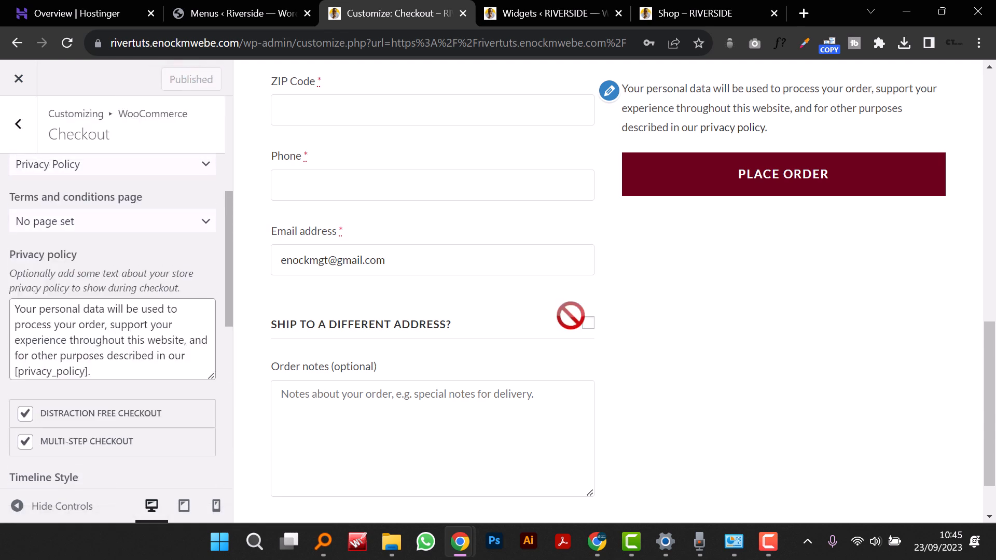
pyautogui.scroll(-6, 171, 356)
pyautogui.scroll(9, 463, 371)
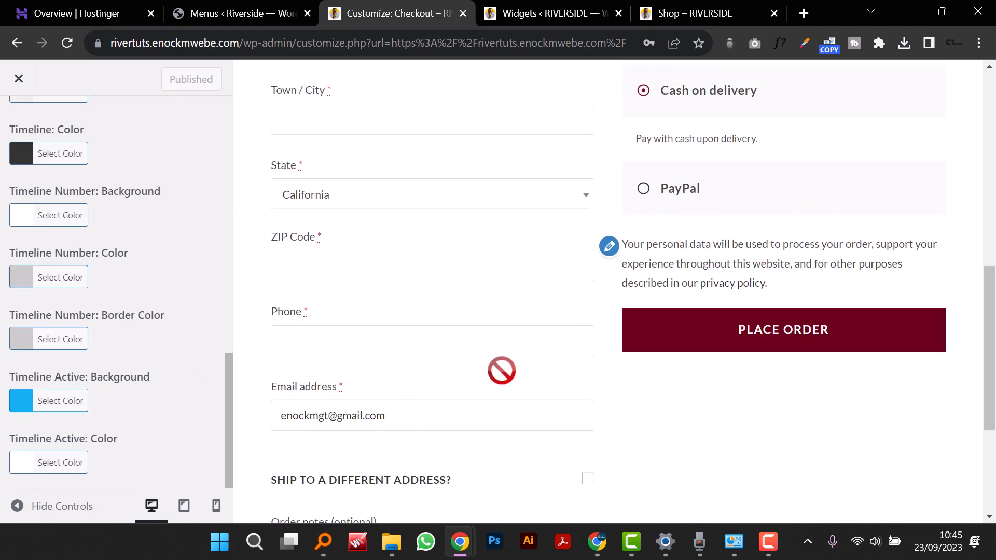
pyautogui.scroll(5, 94, 156)
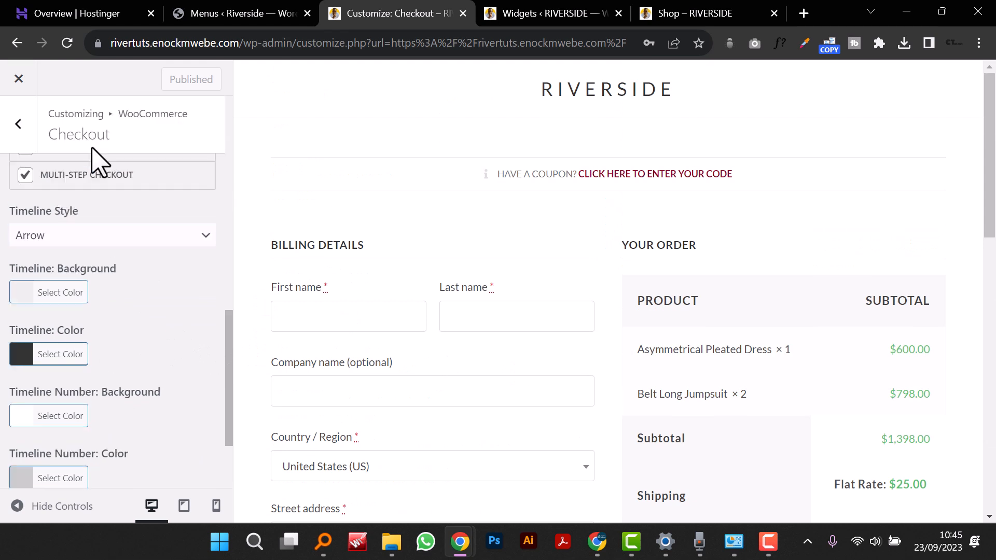
# Step: Leave the WooCommerce settings and open General Styling under General Options, down to the Links Color section
pyautogui.click(17, 125)
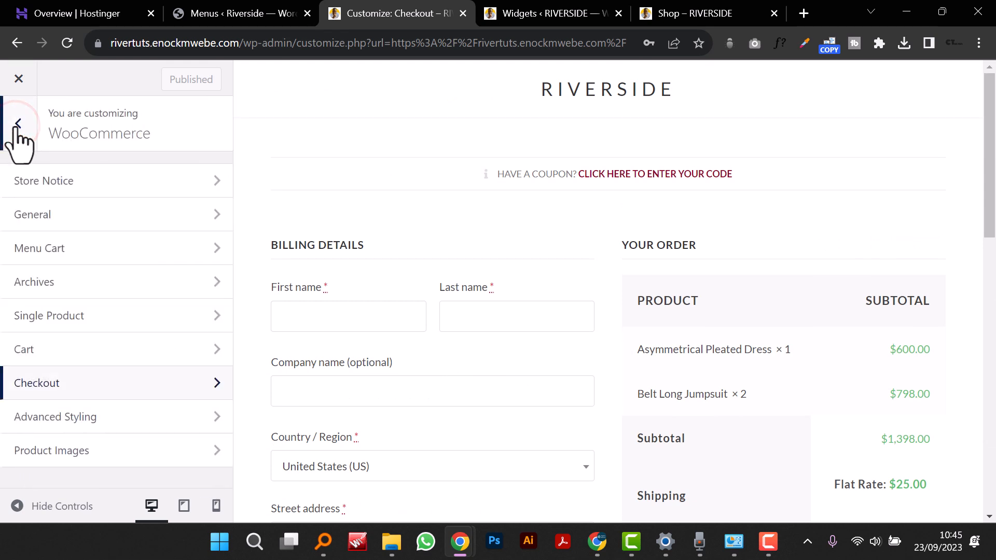
pyautogui.click(17, 125)
pyautogui.scroll(5, 136, 336)
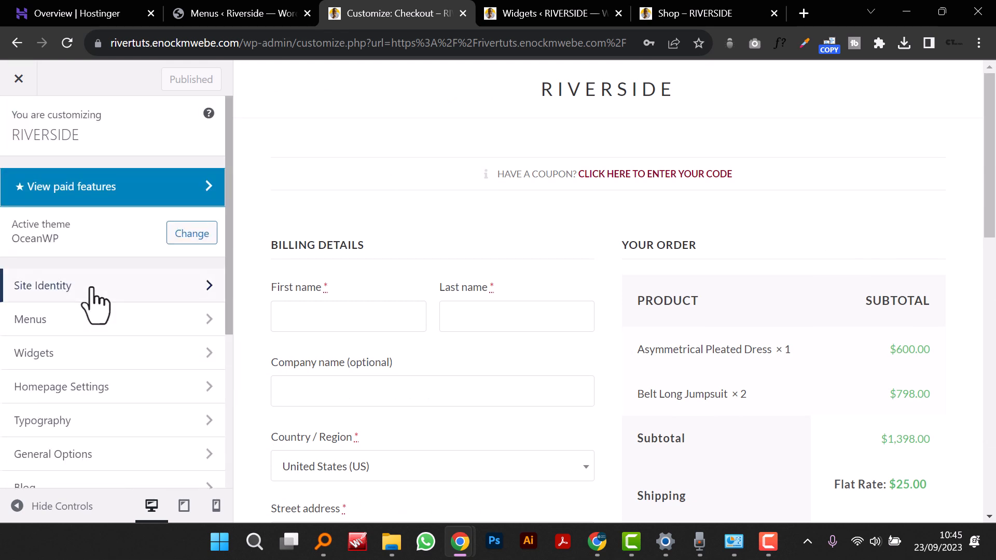
pyautogui.scroll(-4, 114, 324)
pyautogui.click(119, 304)
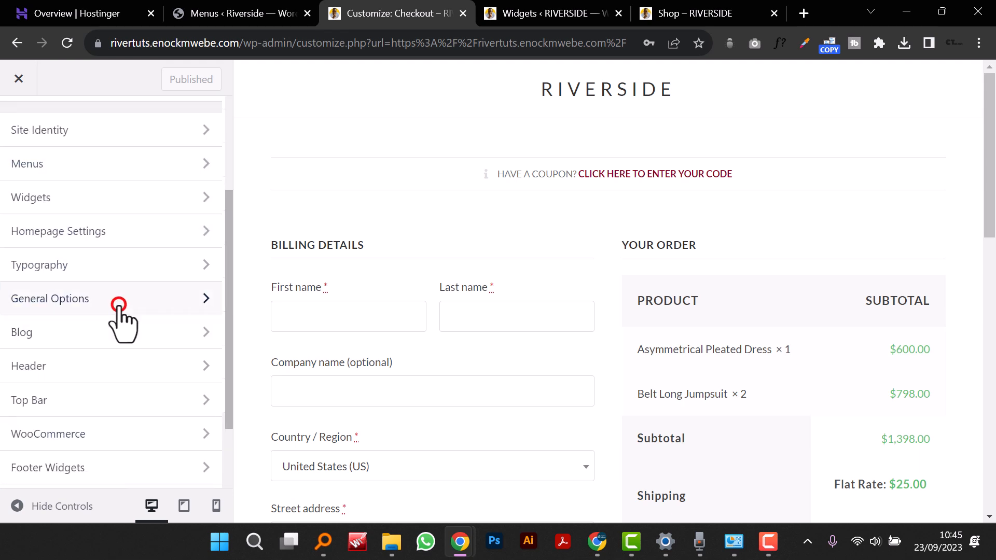
pyautogui.click(87, 187)
pyautogui.scroll(-6, 165, 290)
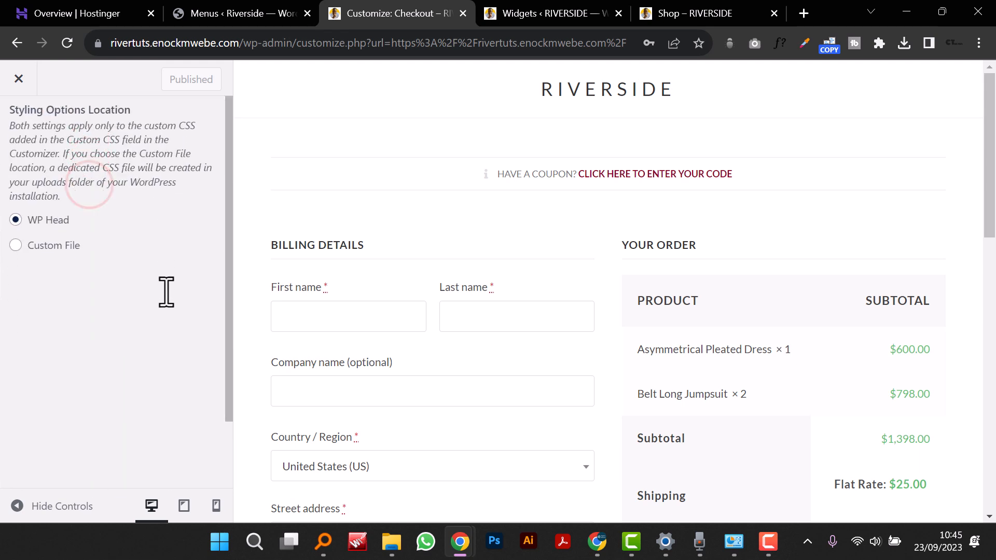
pyautogui.scroll(5, 161, 301)
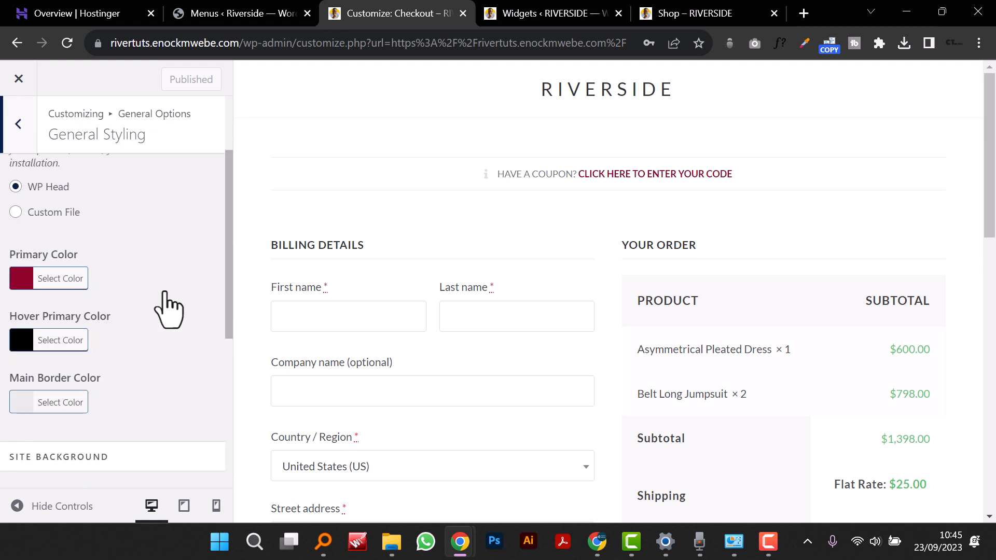
pyautogui.scroll(-5, 163, 296)
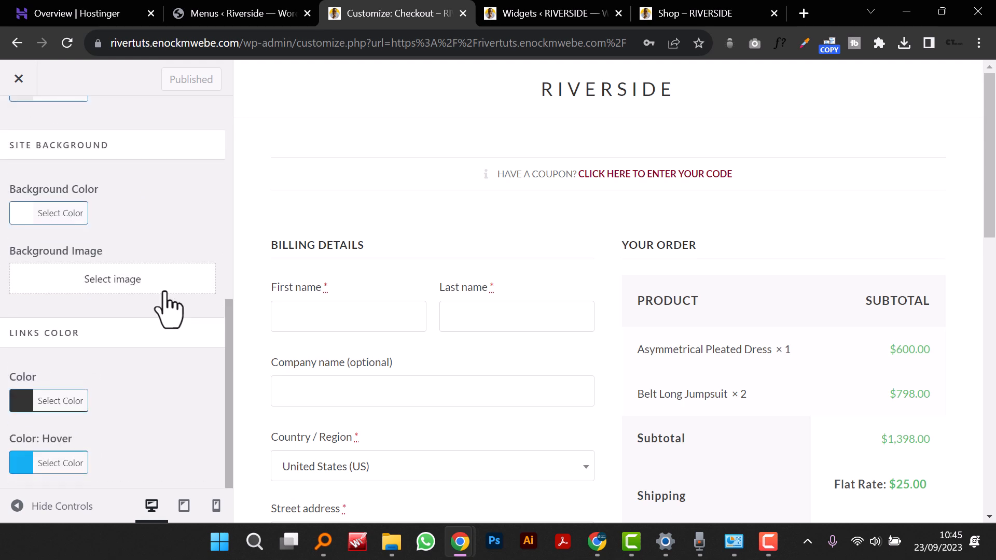
# Step: Set the links hover color to black (#000000) and publish the customizer changes
pyautogui.click(26, 457)
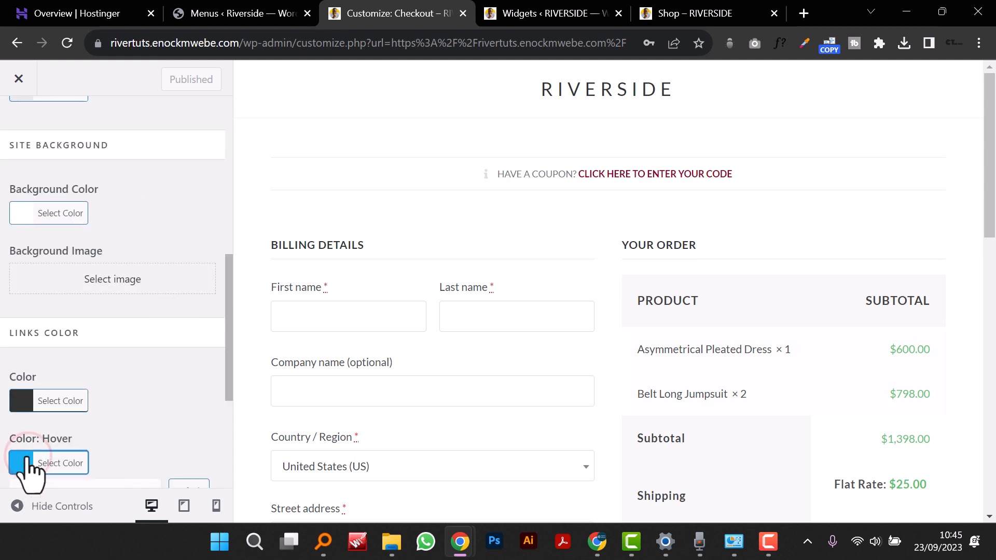
pyautogui.scroll(-4, 22, 469)
pyautogui.click(21, 438)
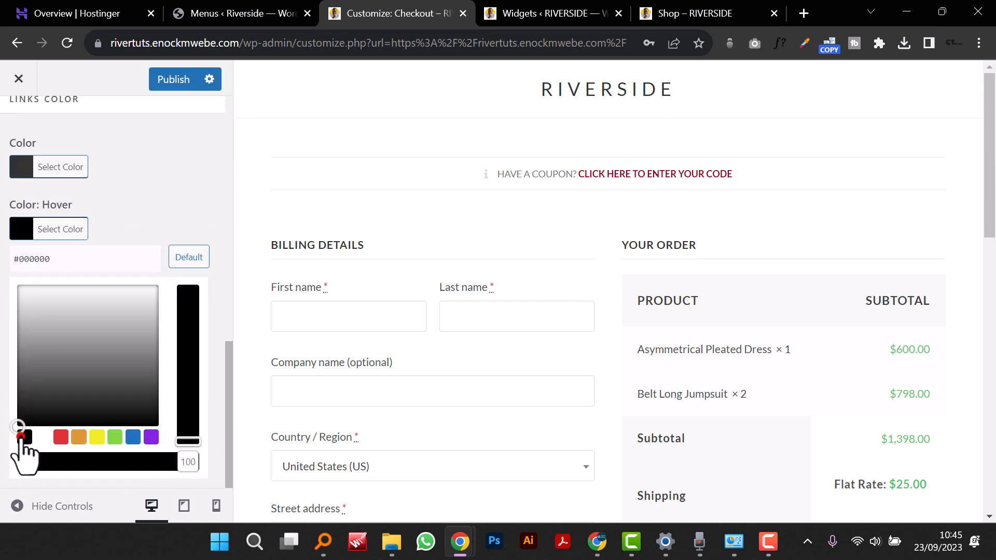
pyautogui.click(174, 181)
pyautogui.scroll(-5, 564, 322)
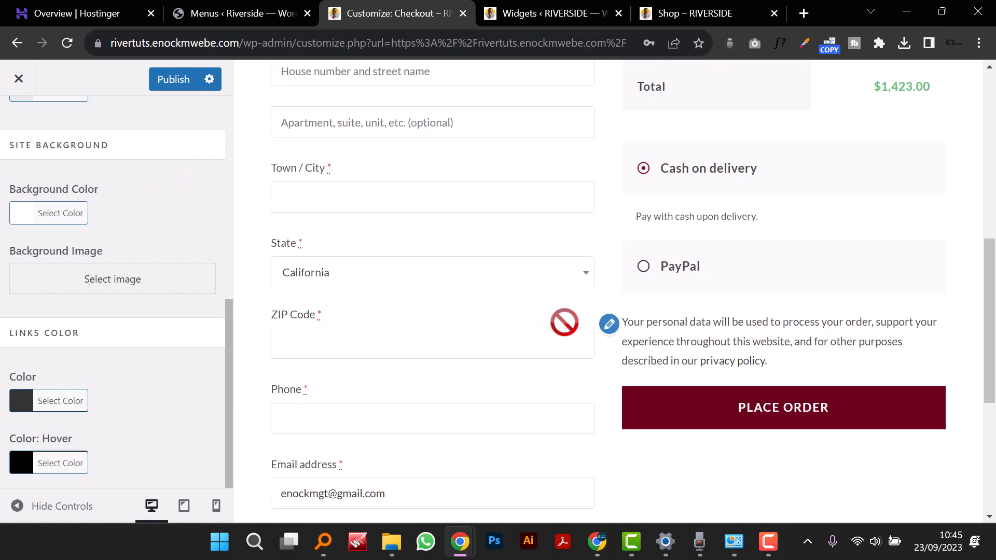
pyautogui.scroll(-5, 571, 332)
pyautogui.scroll(12, 566, 325)
pyautogui.click(185, 81)
pyautogui.scroll(-8, 549, 301)
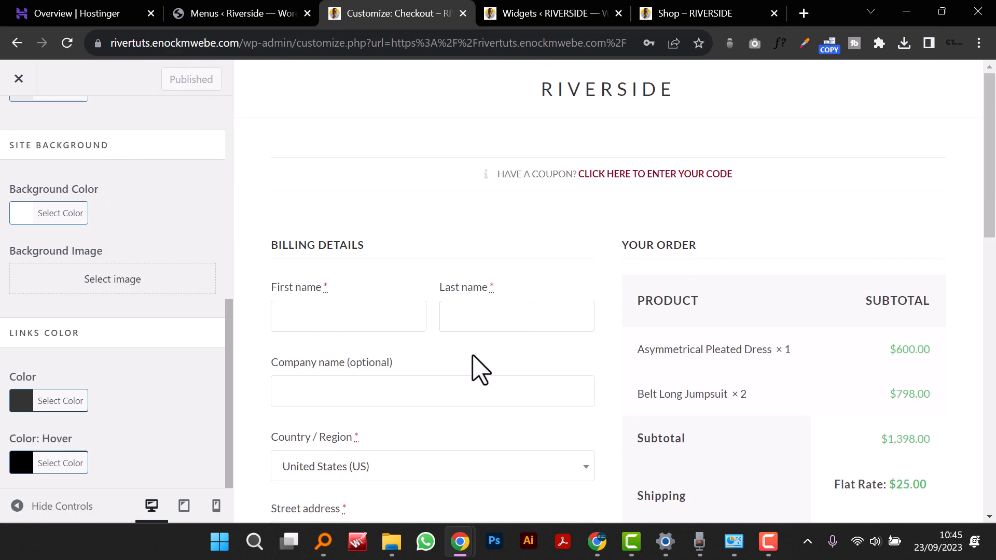
pyautogui.scroll(10, 11, 182)
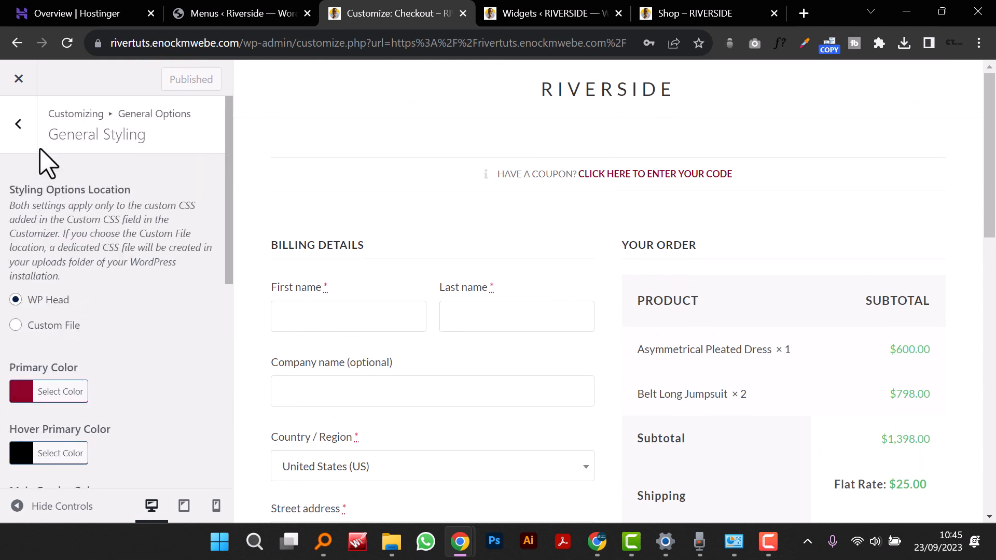
# Step: Switch to the live shop page, reload it and search the products for "dress"
pyautogui.click(707, 11)
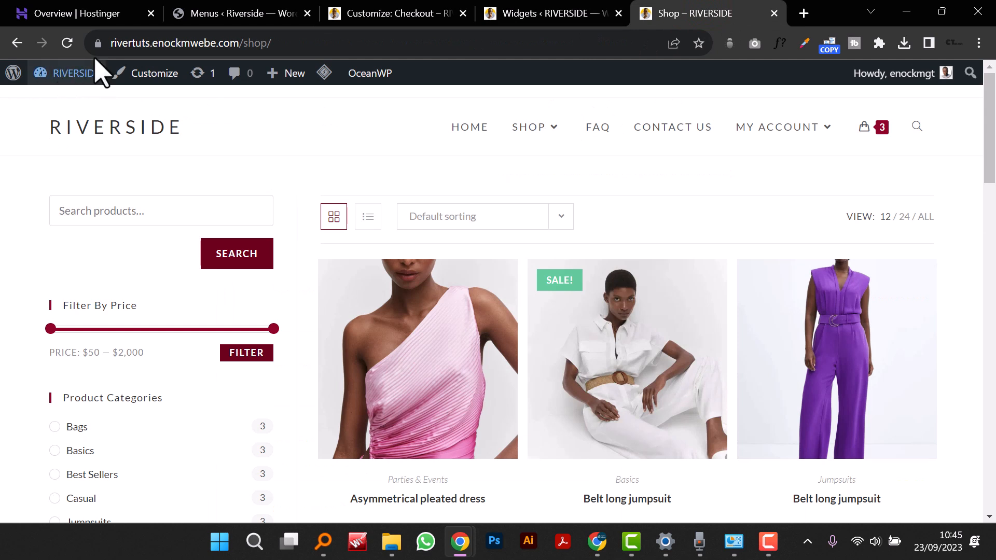
pyautogui.click(67, 43)
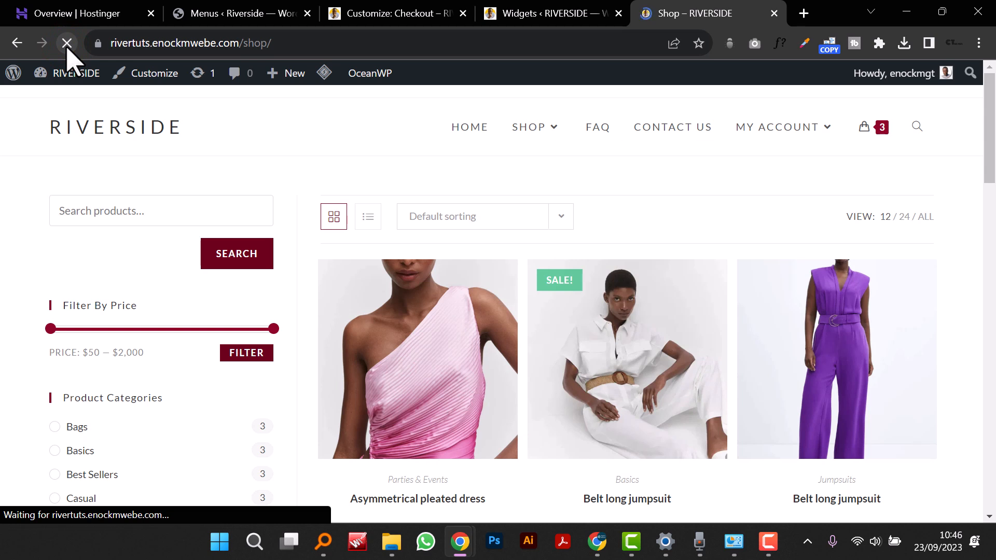
pyautogui.moveTo(124, 106)
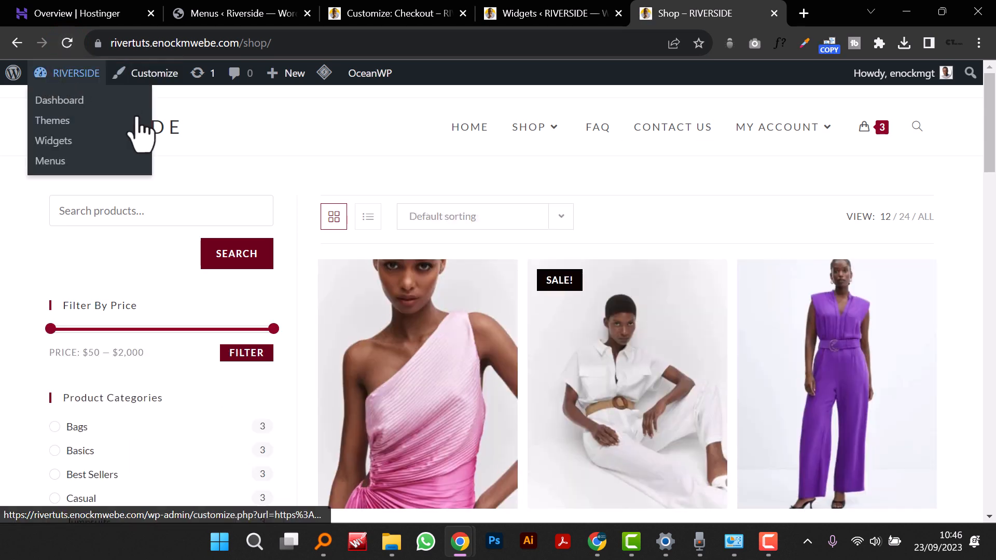
pyautogui.click(138, 205)
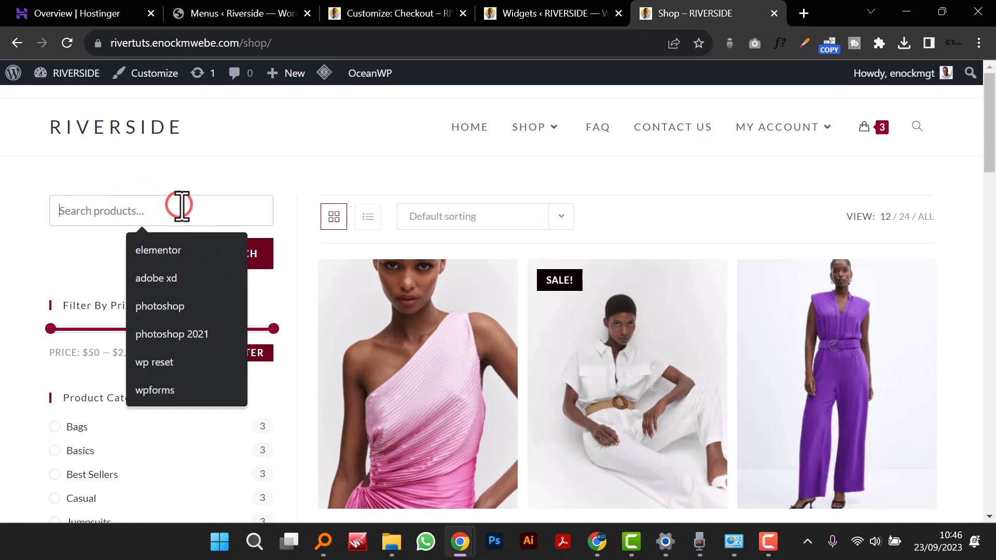
pyautogui.write('dres')
pyautogui.click(254, 256)
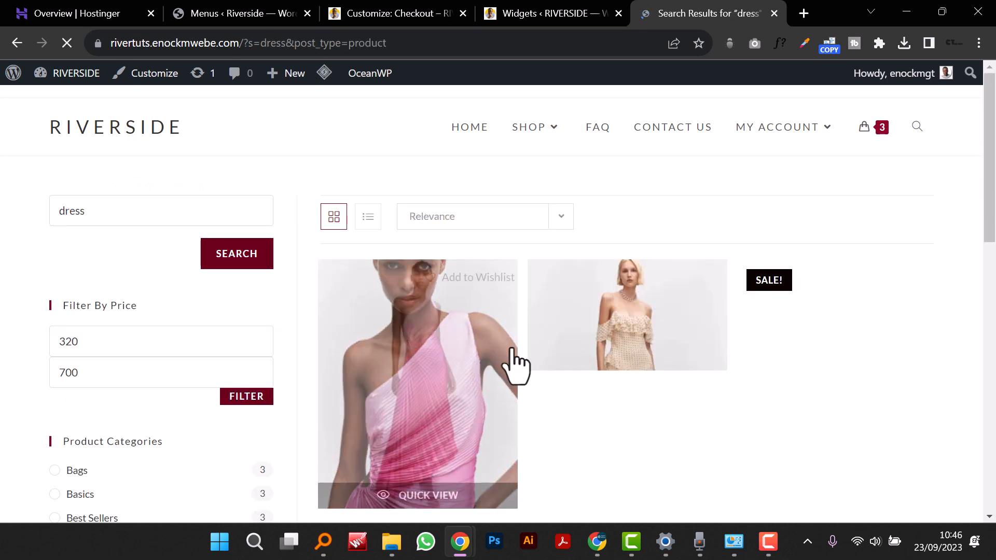
# Step: Add the Asymmetrical pleated dress to the wishlist and reload the search results to check the wishlist counter
pyautogui.scroll(-4, 516, 362)
pyautogui.scroll(-5, 741, 363)
pyautogui.scroll(3, 741, 363)
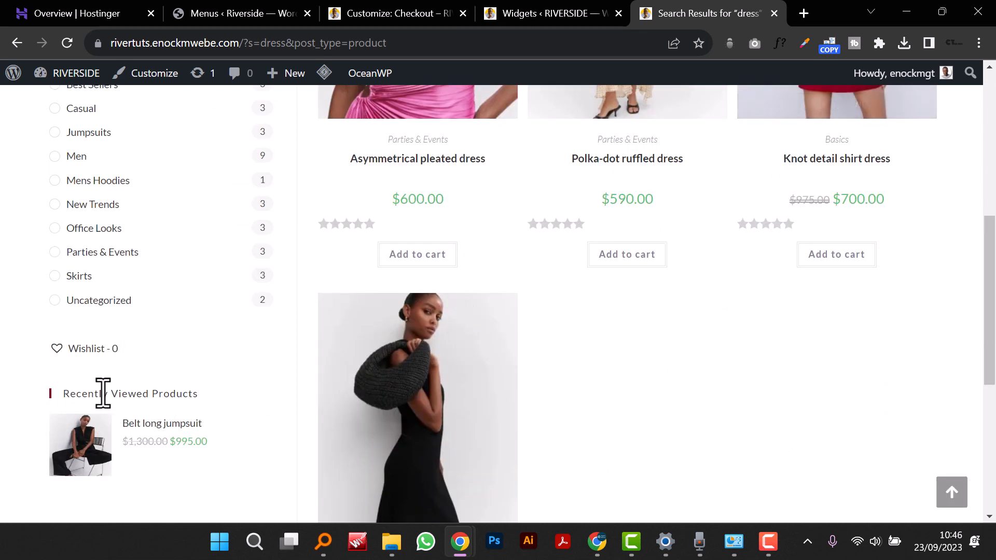
pyautogui.scroll(5, 482, 290)
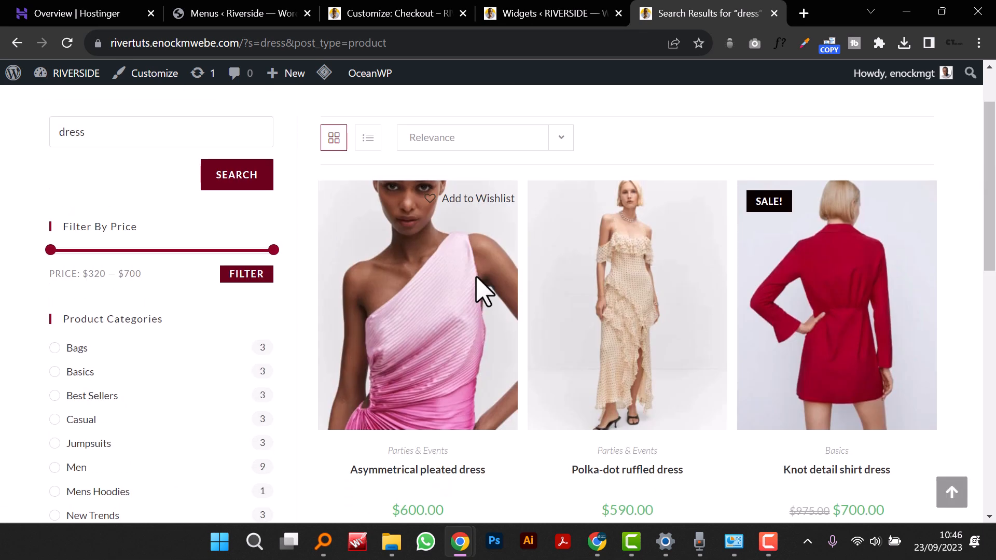
pyautogui.click(490, 198)
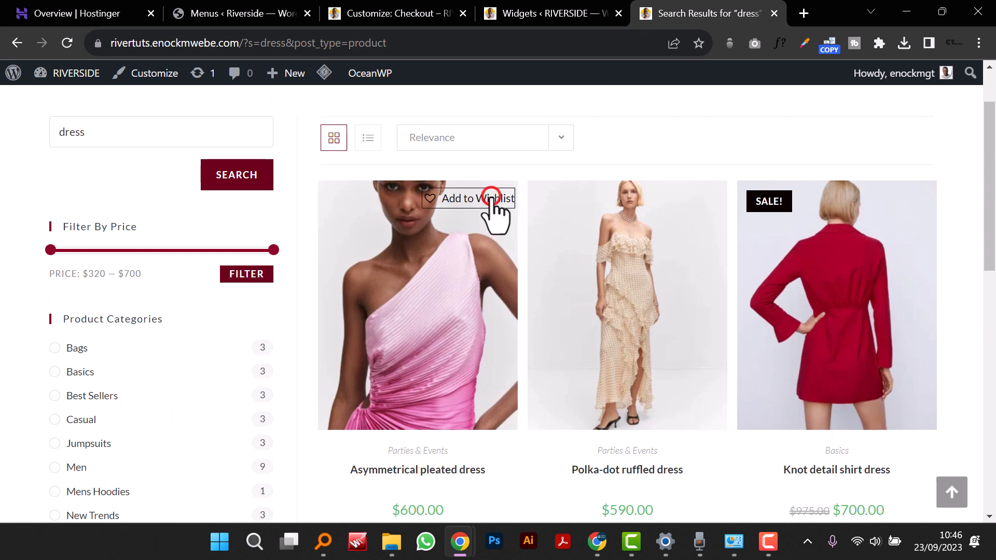
pyautogui.click(682, 350)
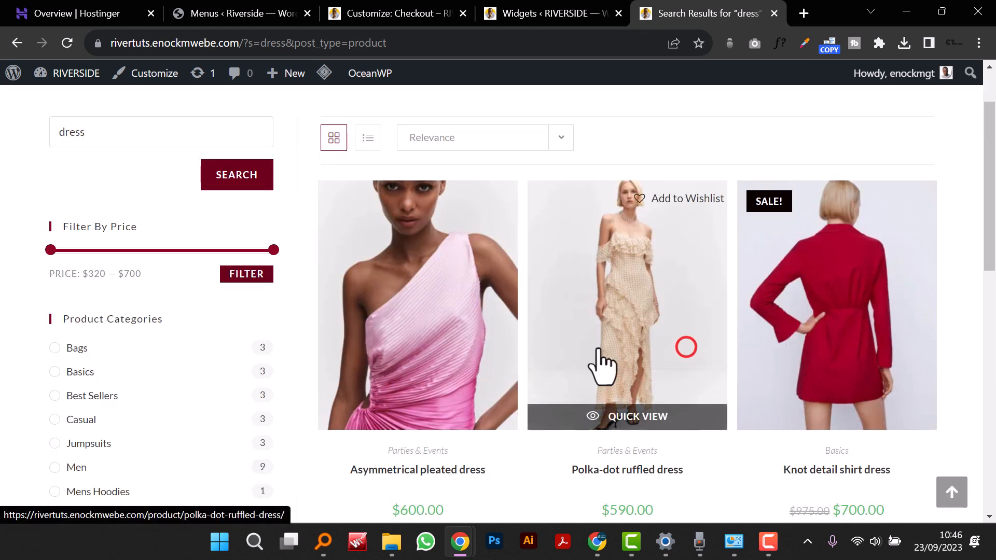
pyautogui.click(67, 43)
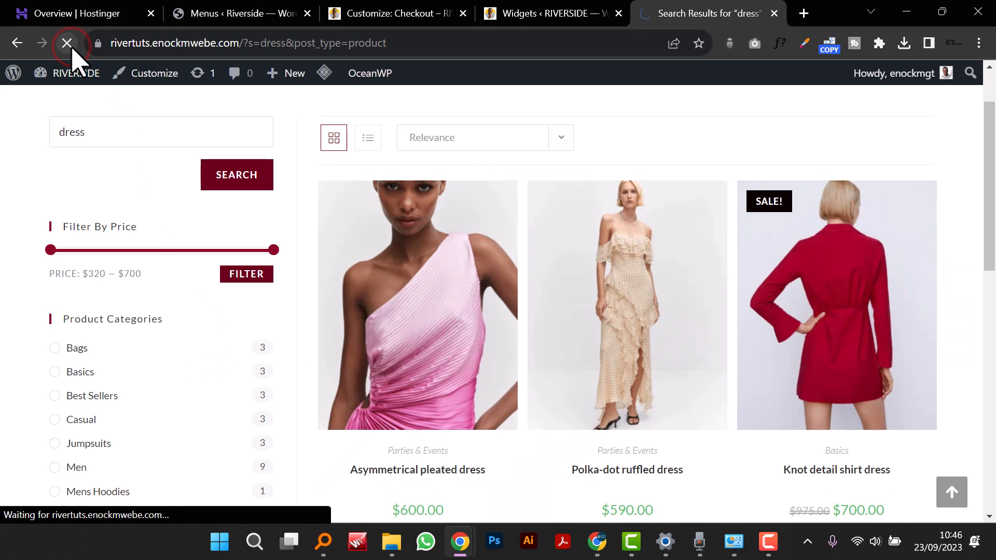
pyautogui.scroll(-7, 208, 311)
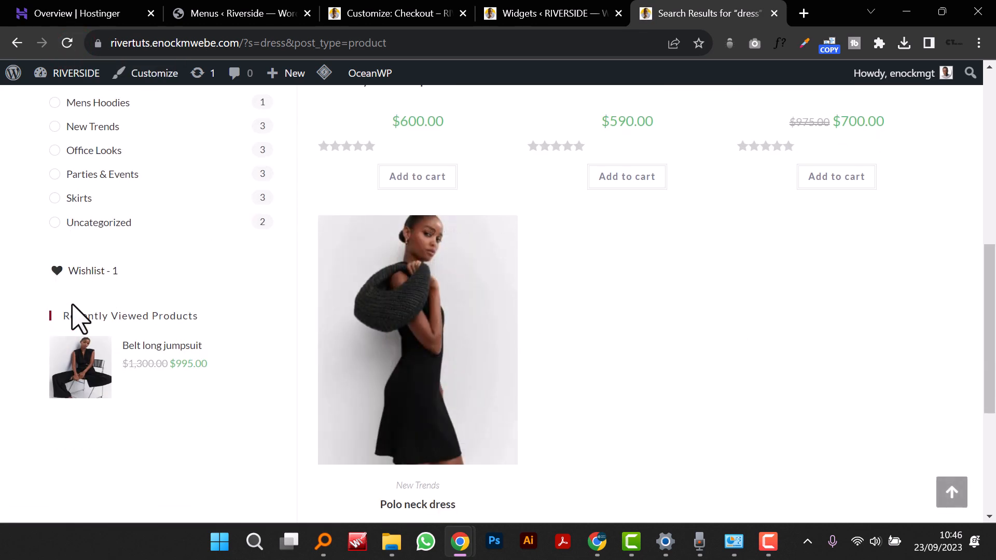
pyautogui.scroll(8, 549, 389)
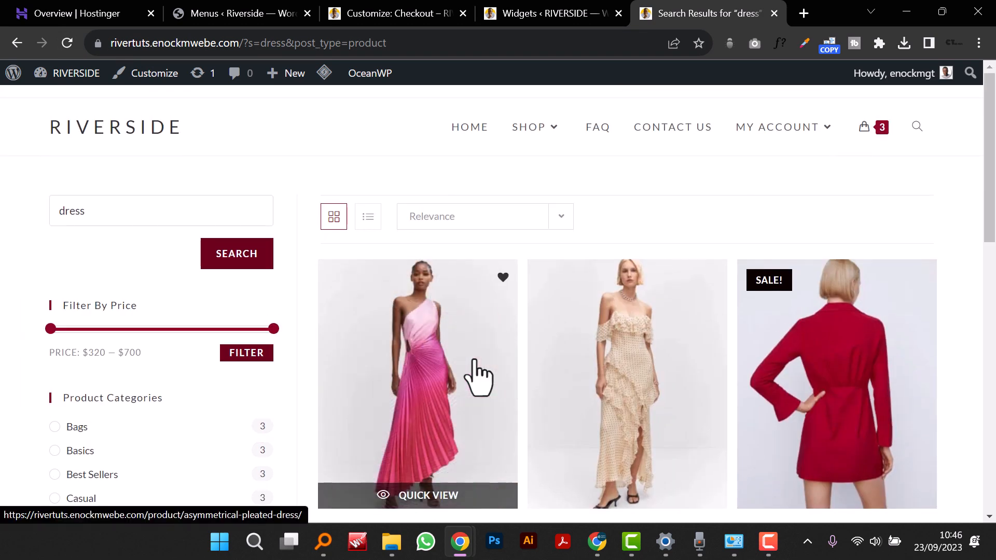
pyautogui.scroll(-8, 478, 377)
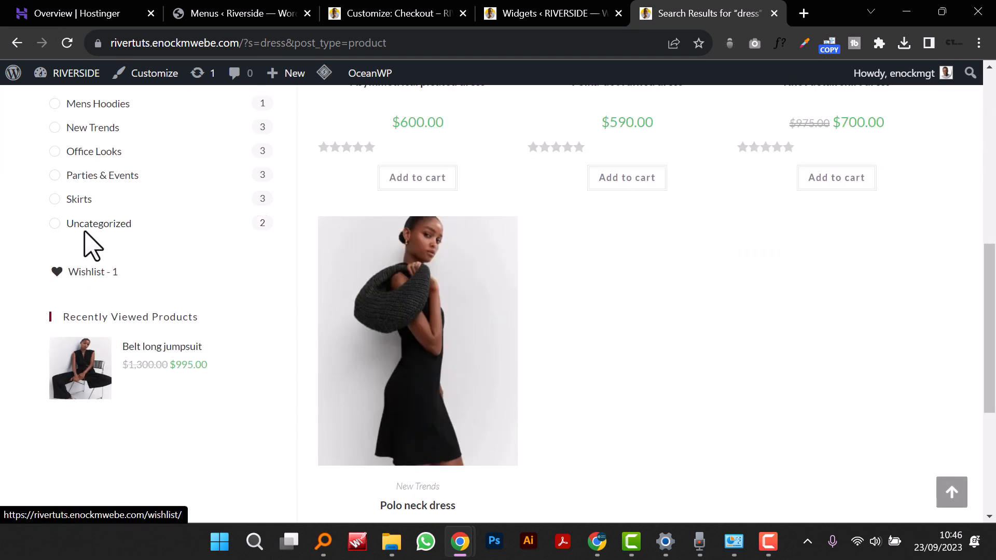
pyautogui.scroll(9, 197, 420)
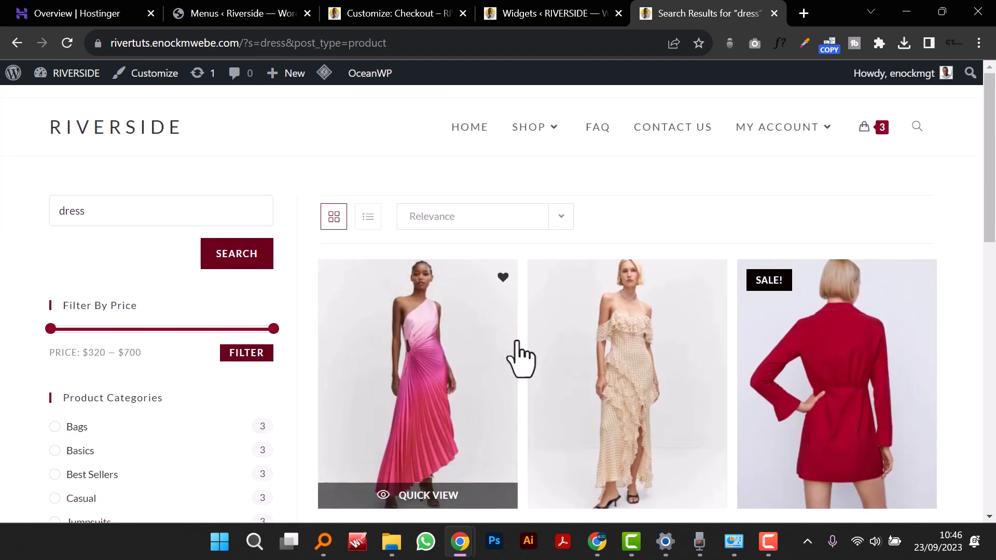
# Step: Open the Polka-dot ruffled dress product page and review its description, price and purchase options
pyautogui.scroll(-4, 521, 357)
pyautogui.scroll(2, 524, 357)
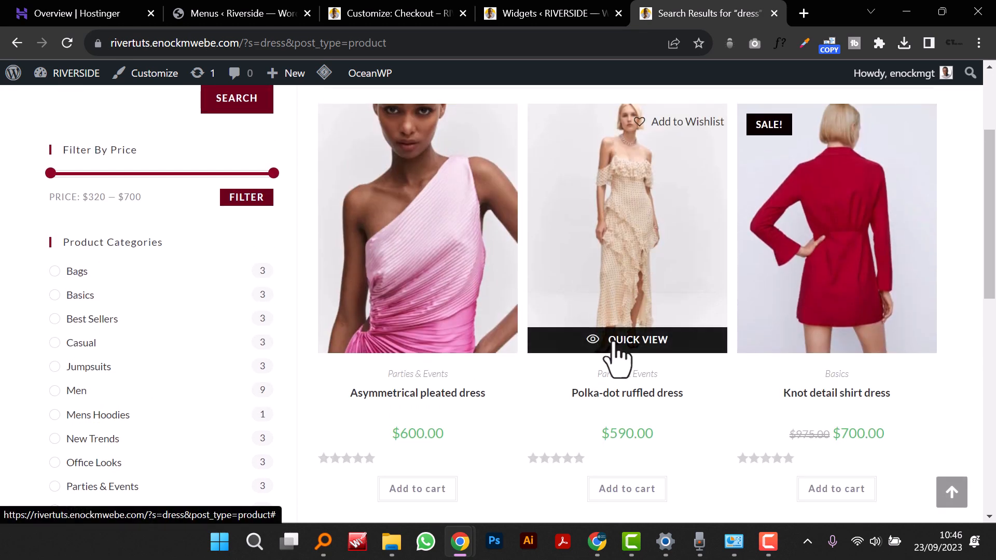
pyautogui.click(627, 259)
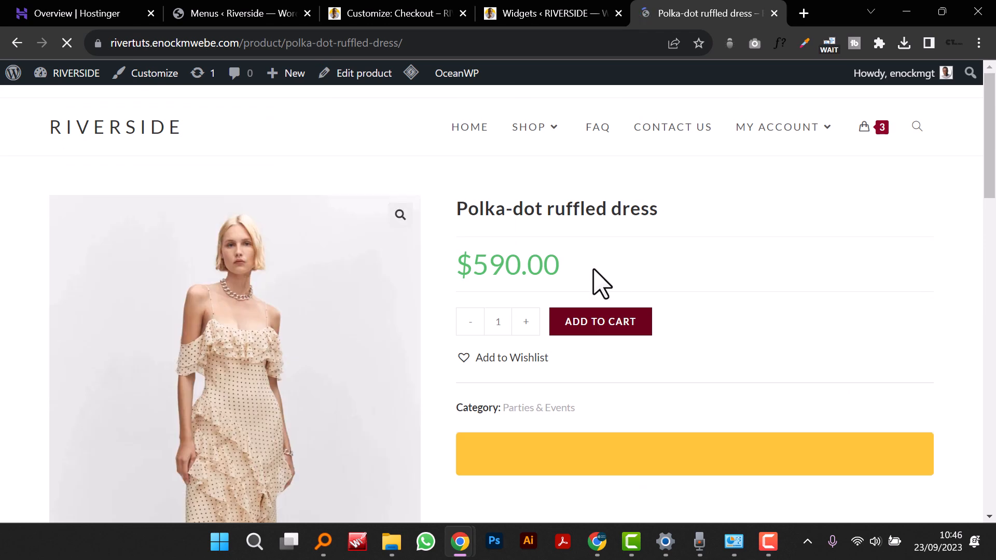
pyautogui.scroll(-9, 594, 270)
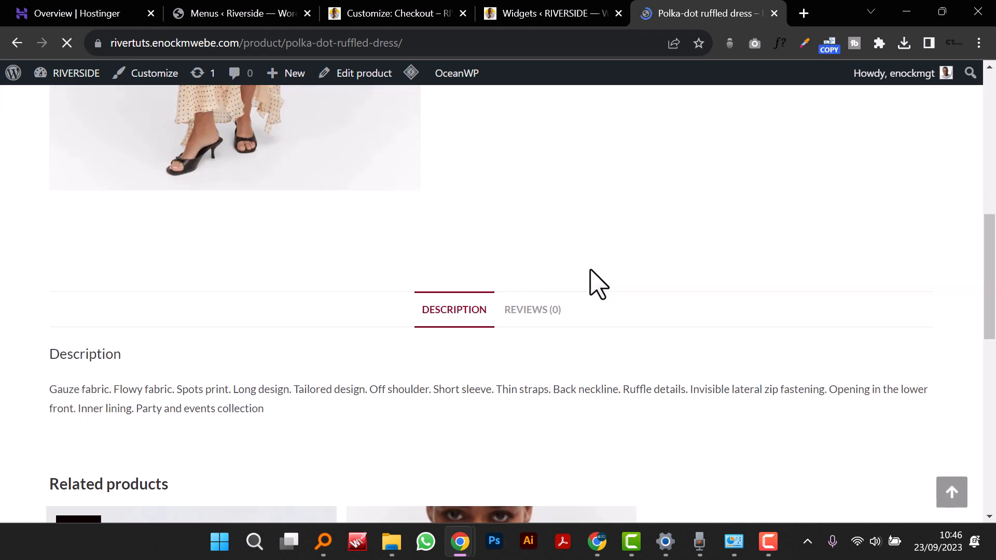
pyautogui.scroll(10, 591, 283)
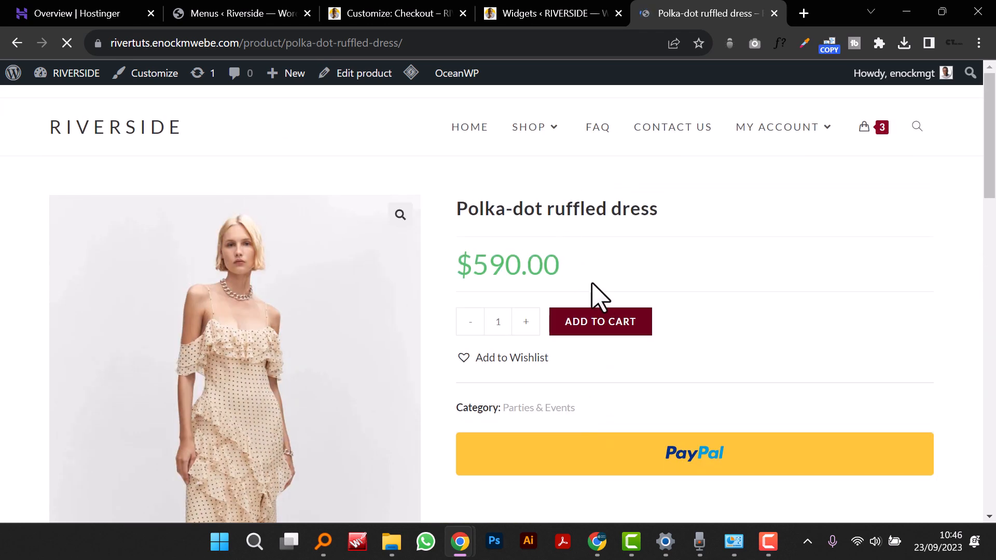
pyautogui.scroll(-3, 521, 298)
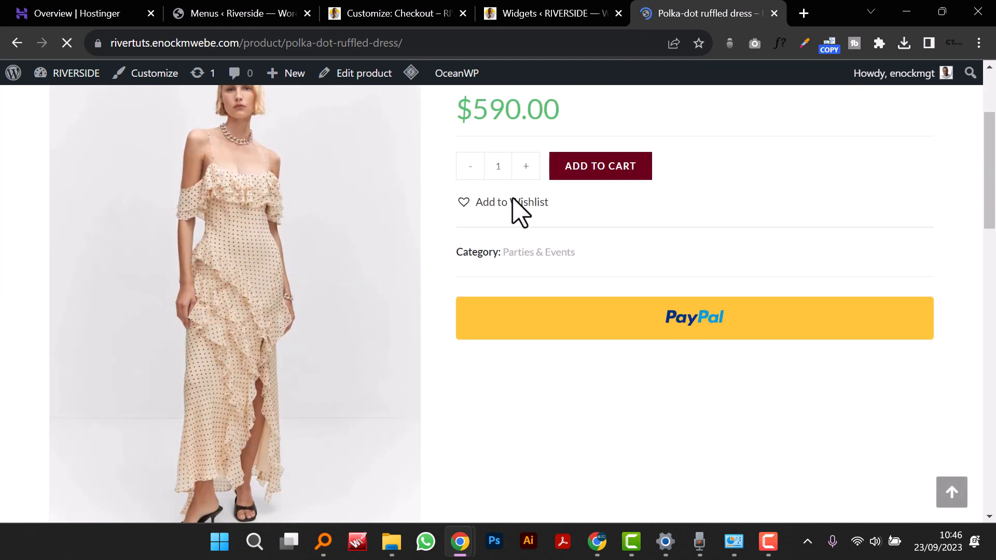
# Step: View several gallery images of the Polka-dot ruffled dress through its thumbnails
pyautogui.scroll(-5, 534, 244)
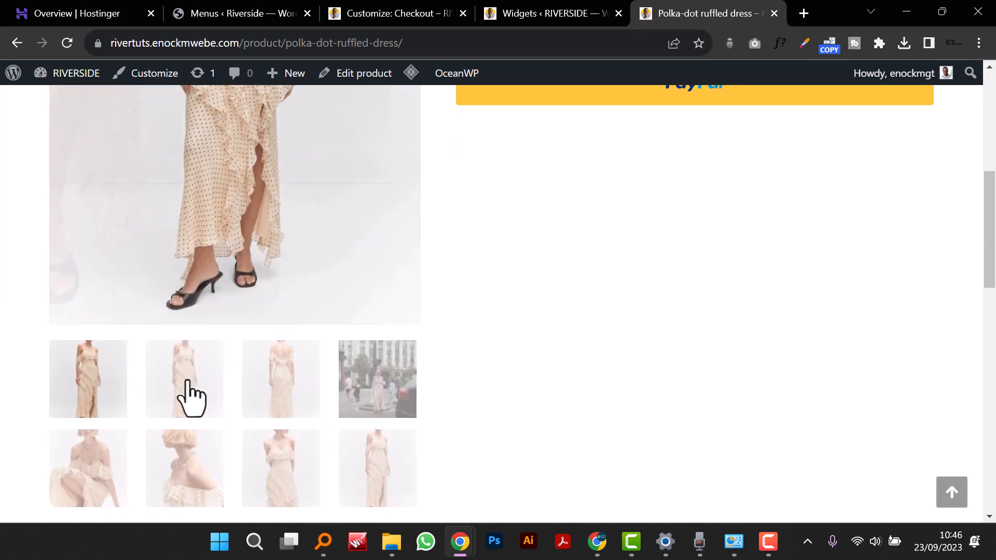
pyautogui.click(275, 384)
pyautogui.click(350, 446)
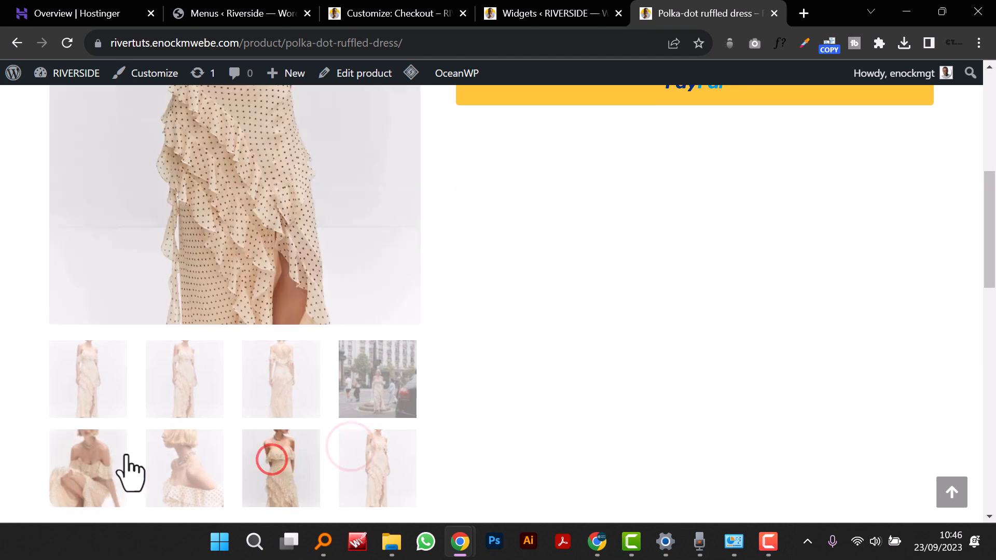
pyautogui.click(125, 456)
# Step: Examine the related products and footer of the dress page, and return to its beginning
pyautogui.scroll(-12, 349, 422)
pyautogui.scroll(5, 222, 318)
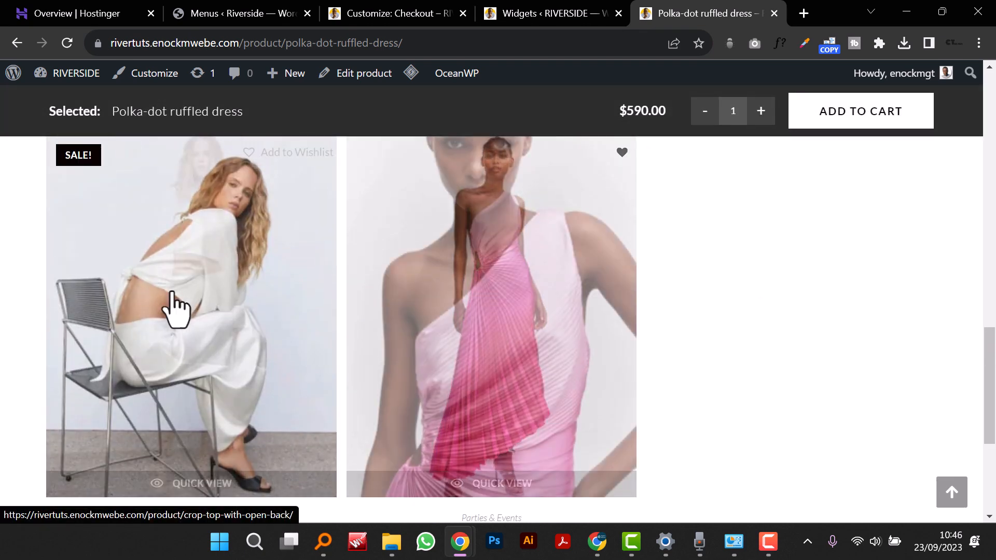
pyautogui.scroll(-7, 255, 327)
pyautogui.scroll(-2, 366, 362)
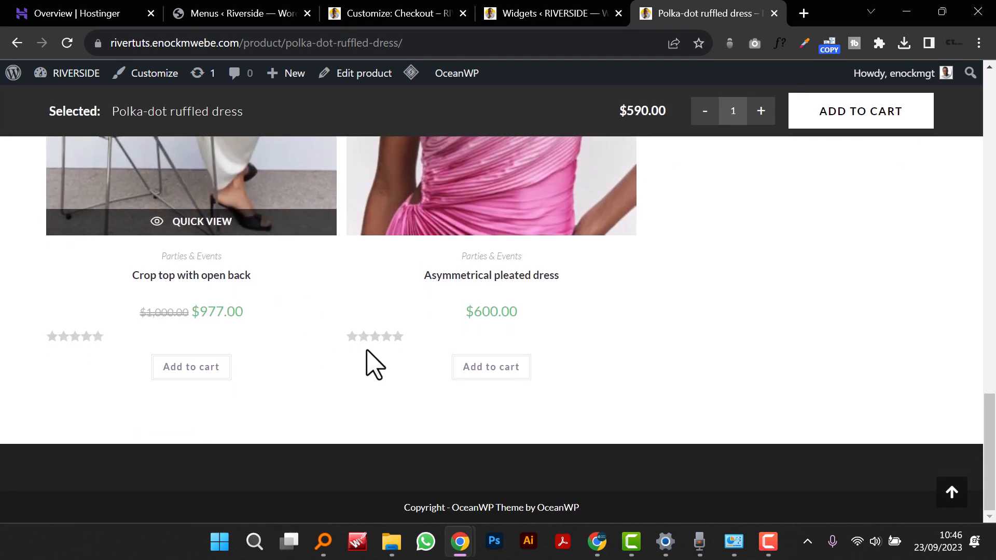
pyautogui.scroll(20, 482, 377)
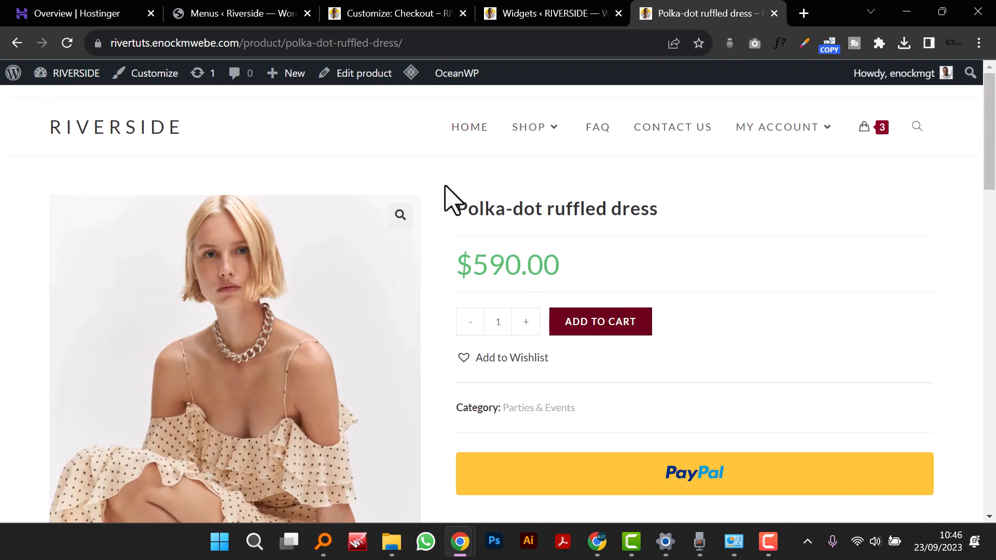
# Step: Look through the Shop page's product listing, and open the FAQ and Contact Us pages
pyautogui.click(528, 127)
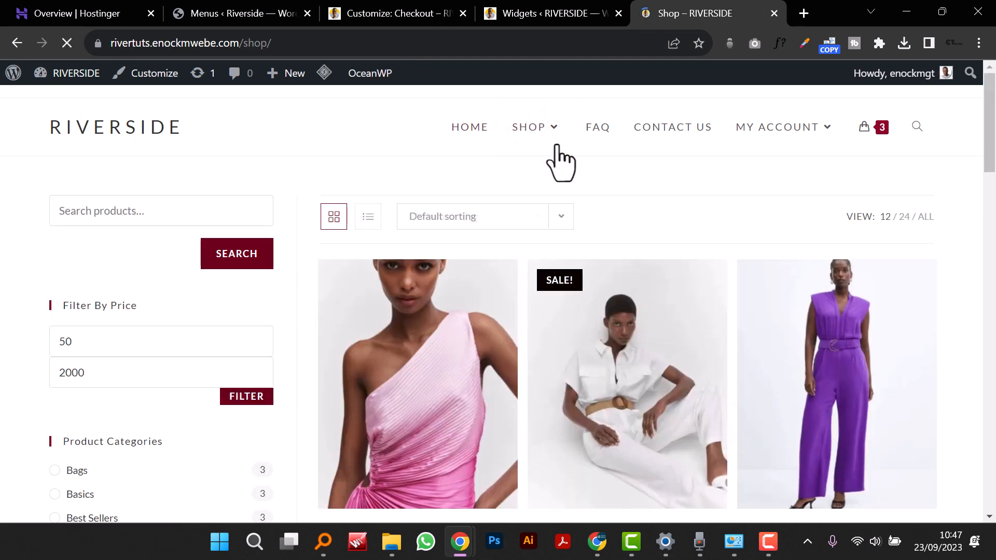
pyautogui.scroll(-5, 596, 238)
pyautogui.scroll(-15, 606, 262)
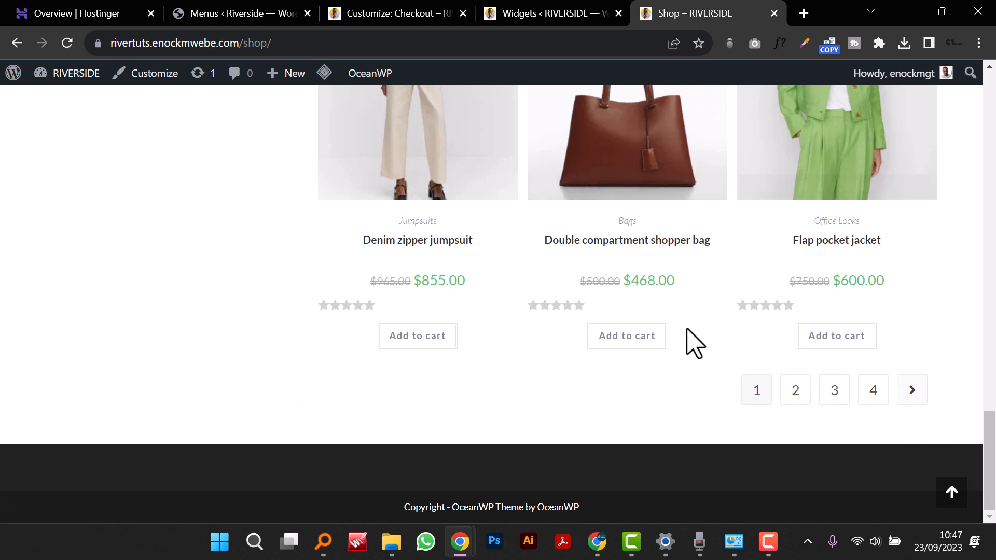
pyautogui.scroll(5, 612, 325)
pyautogui.scroll(15, 610, 311)
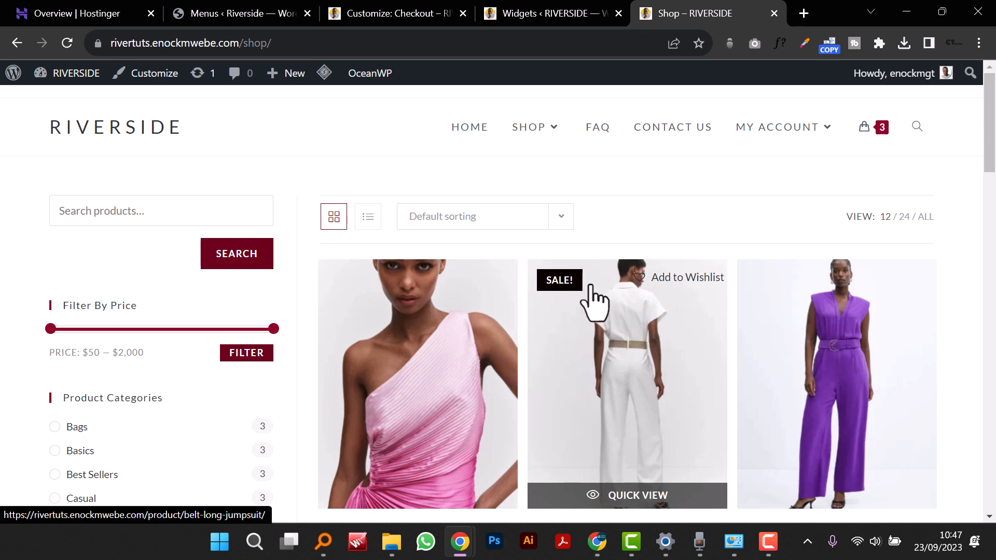
pyautogui.click(591, 130)
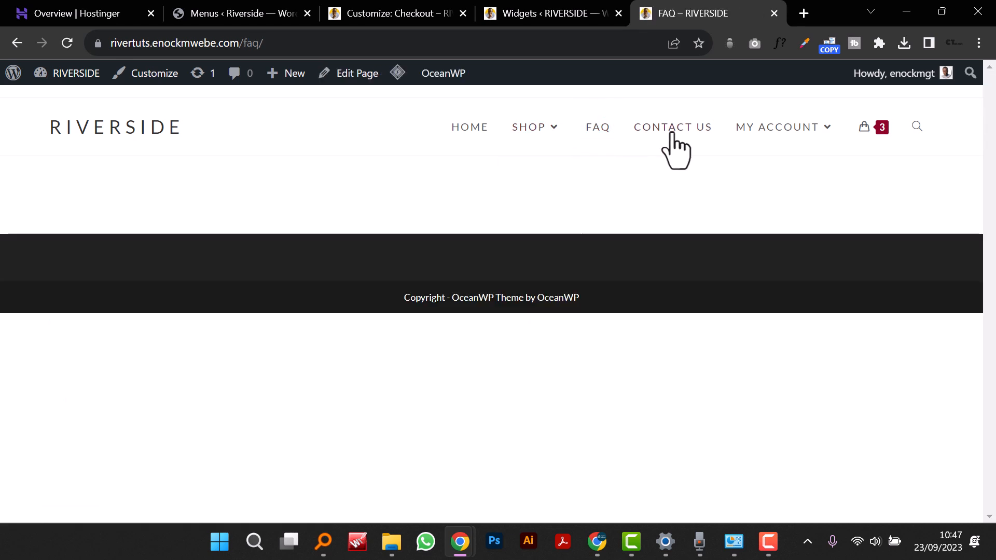
pyautogui.click(676, 130)
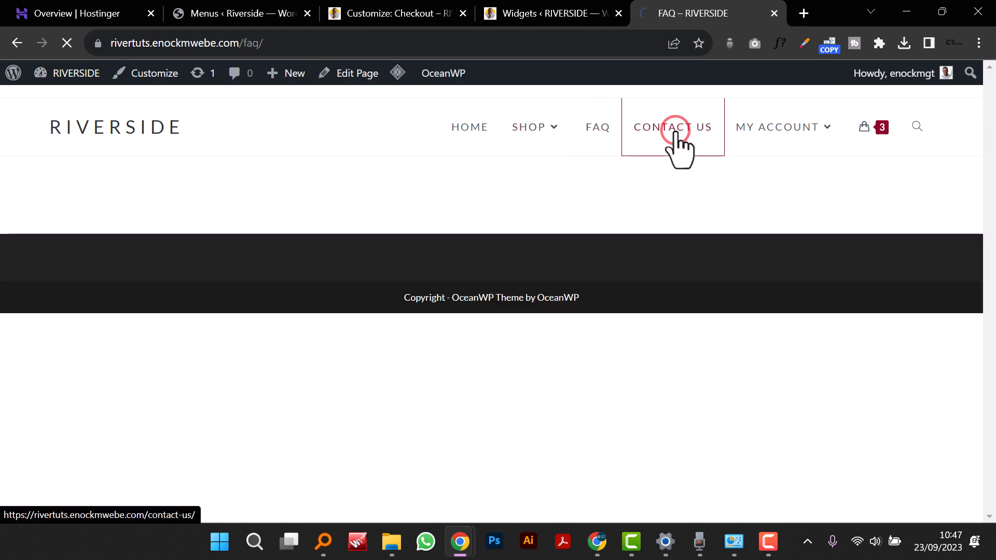
# Step: Check the customer account area by visiting its Orders, Downloads and main My Account pages
pyautogui.moveTo(798, 139)
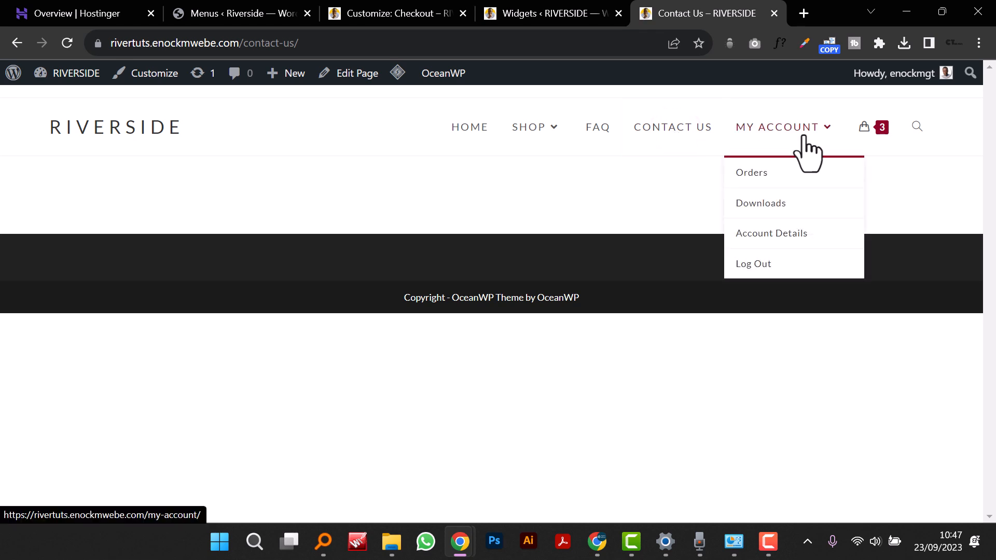
pyautogui.click(787, 174)
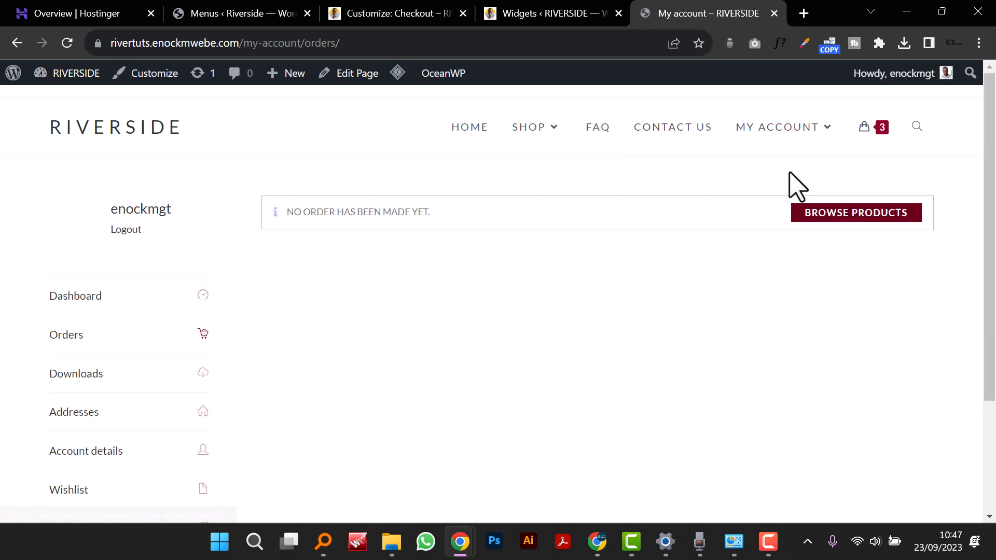
pyautogui.scroll(-3, 163, 332)
pyautogui.scroll(3, 160, 328)
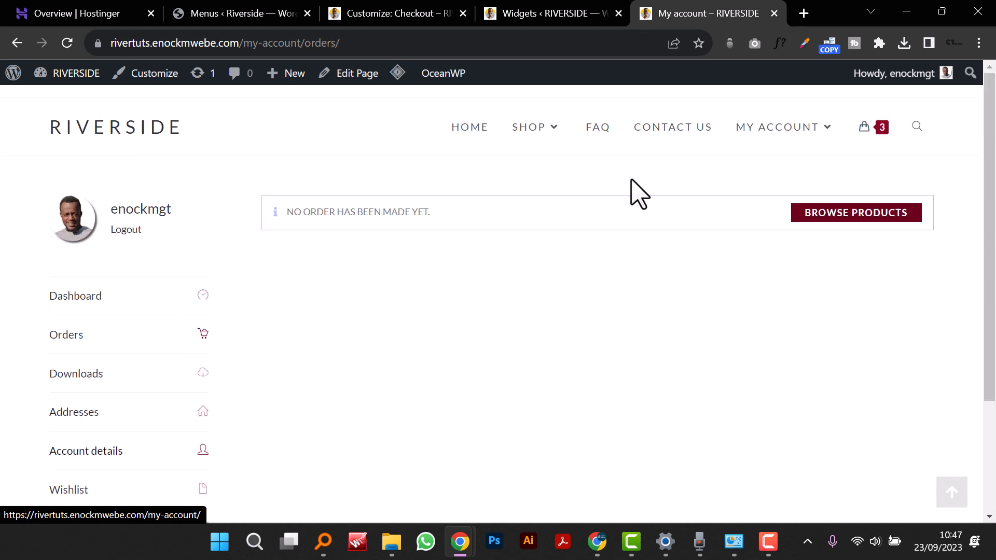
pyautogui.moveTo(793, 140)
pyautogui.click(773, 204)
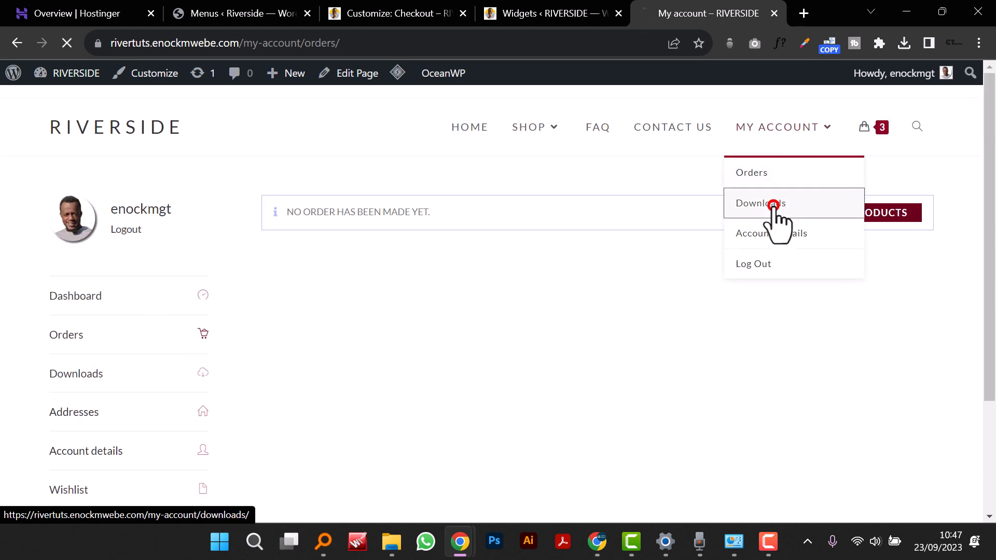
pyautogui.click(783, 126)
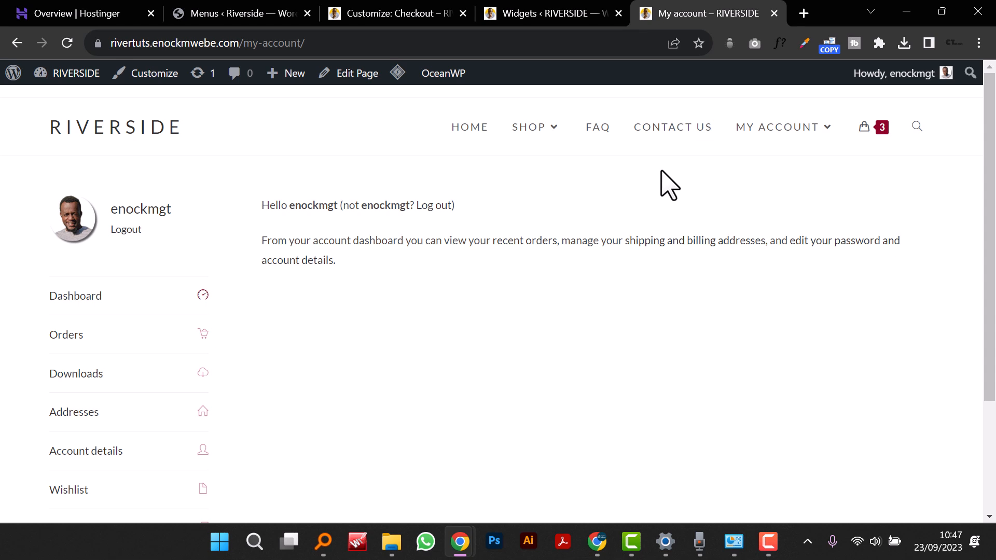
# Step: Open the Home page for editing with Elementor, and view the reference Riverside homepage before returning to the editor
pyautogui.click(468, 125)
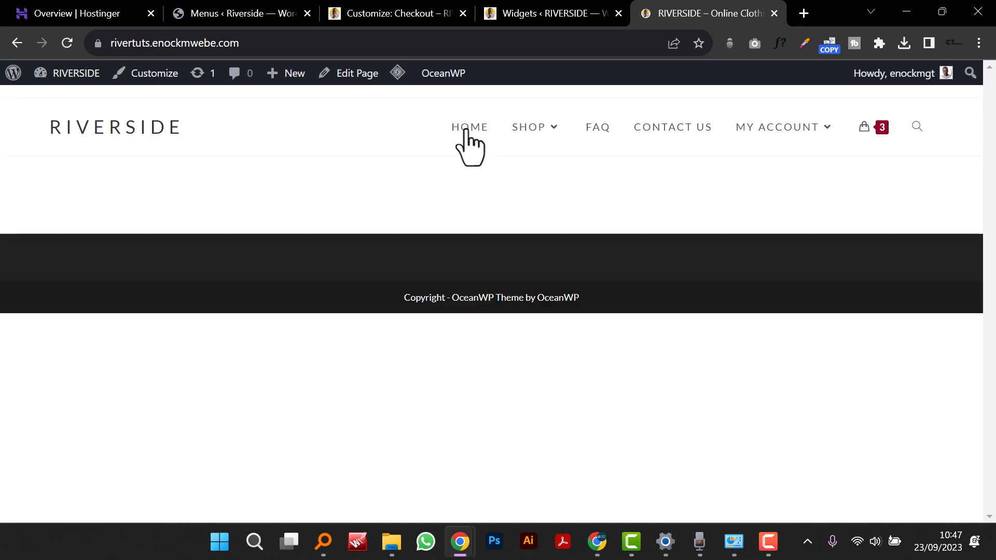
pyautogui.click(364, 73)
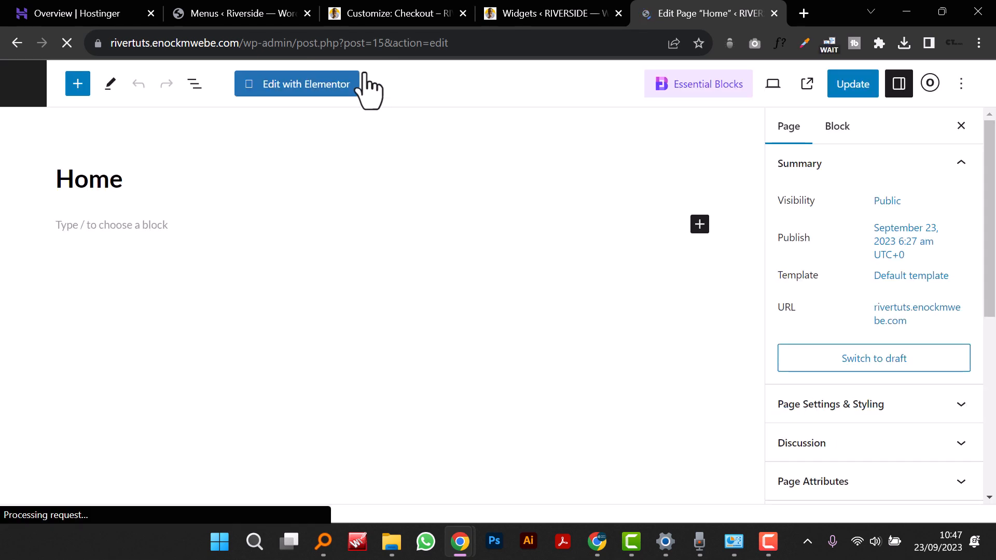
pyautogui.click(310, 85)
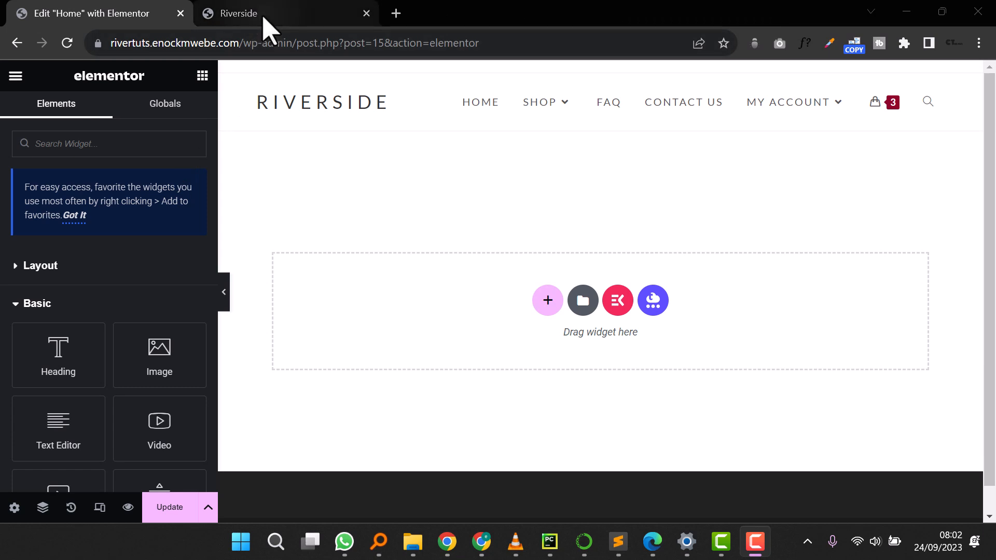
pyautogui.click(263, 17)
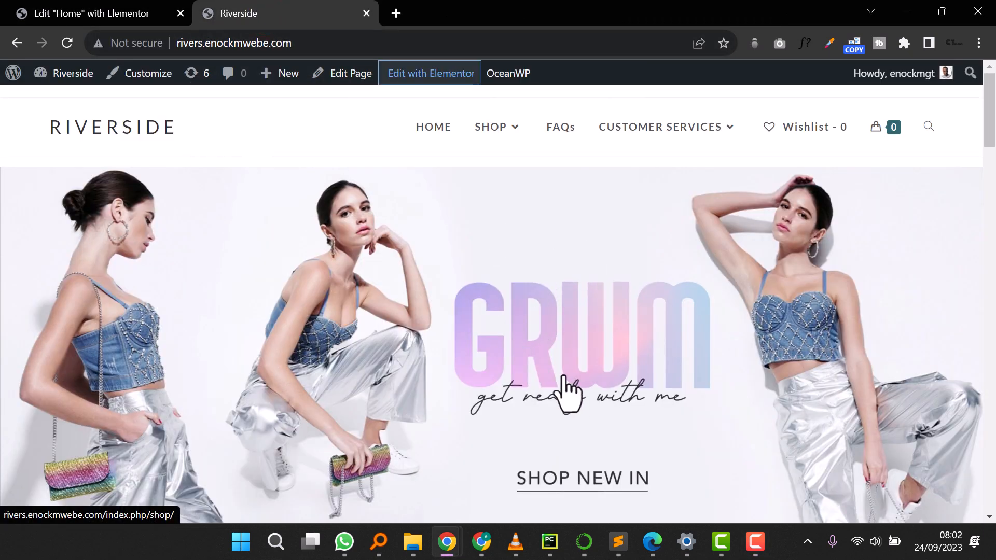
pyautogui.click(101, 15)
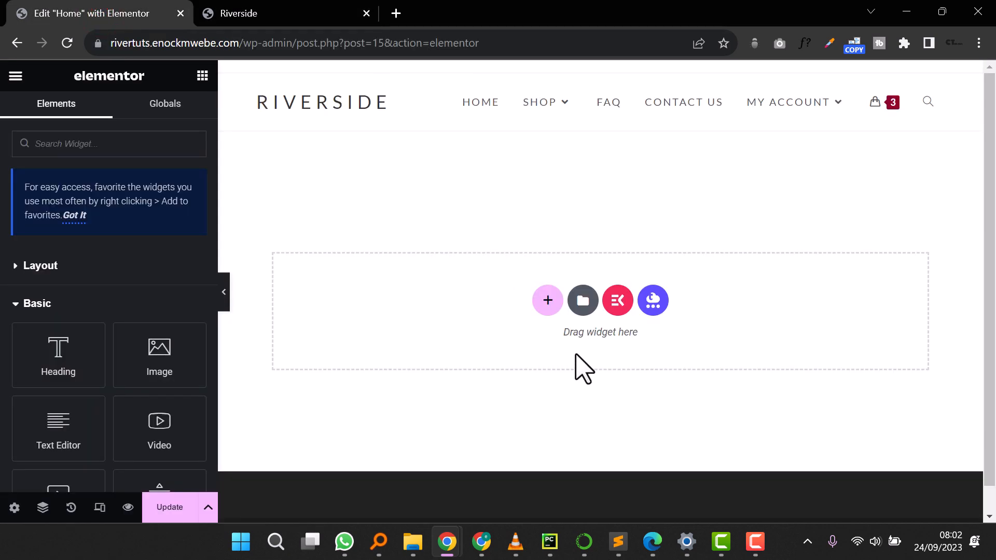
# Step: Add a single container with horizontal direction to the Home page and place an Image Carousel widget in it
pyautogui.click(548, 300)
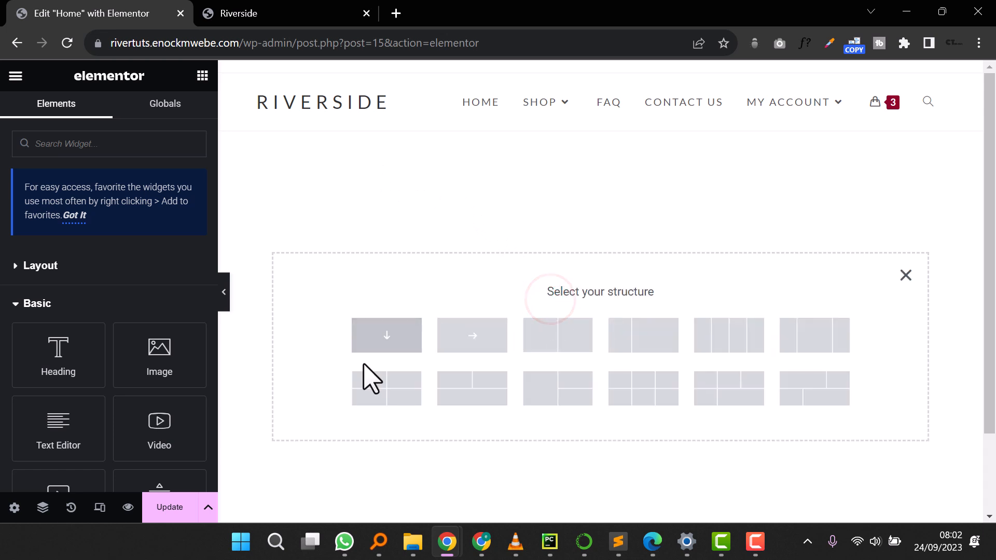
pyautogui.click(457, 340)
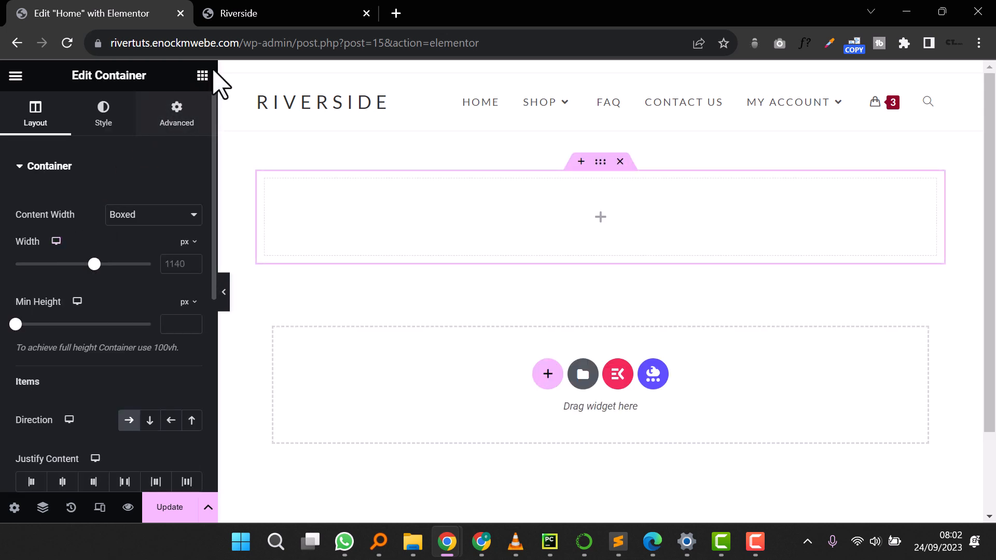
pyautogui.click(202, 75)
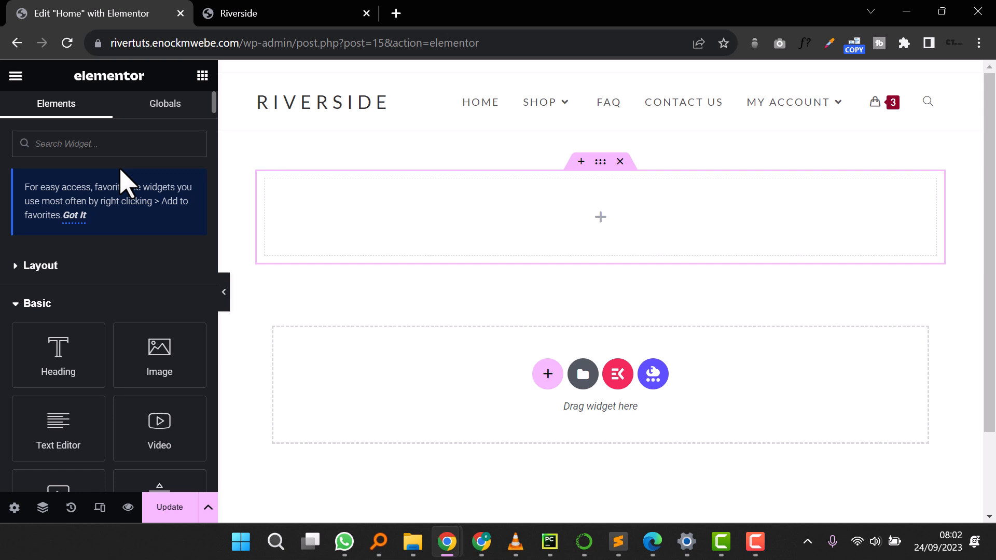
pyautogui.write('caro')
pyautogui.moveTo(63, 285); pyautogui.dragTo(599, 214)
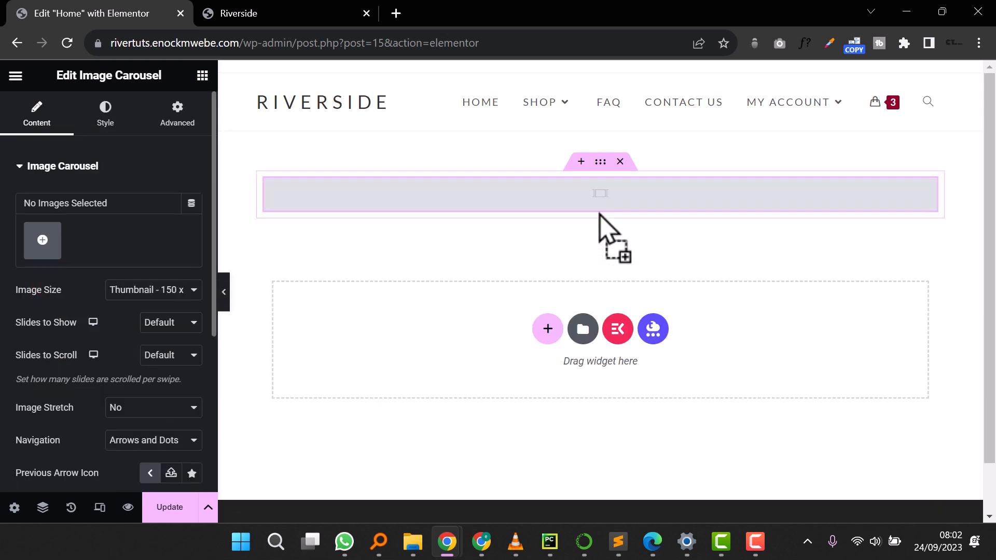
# Step: Upload SEPT_WEBSITE_DT_DESIGNERS and SEPT_WEBSITE_DT_NEW_IN, and insert both as the carousel's gallery
pyautogui.click(42, 240)
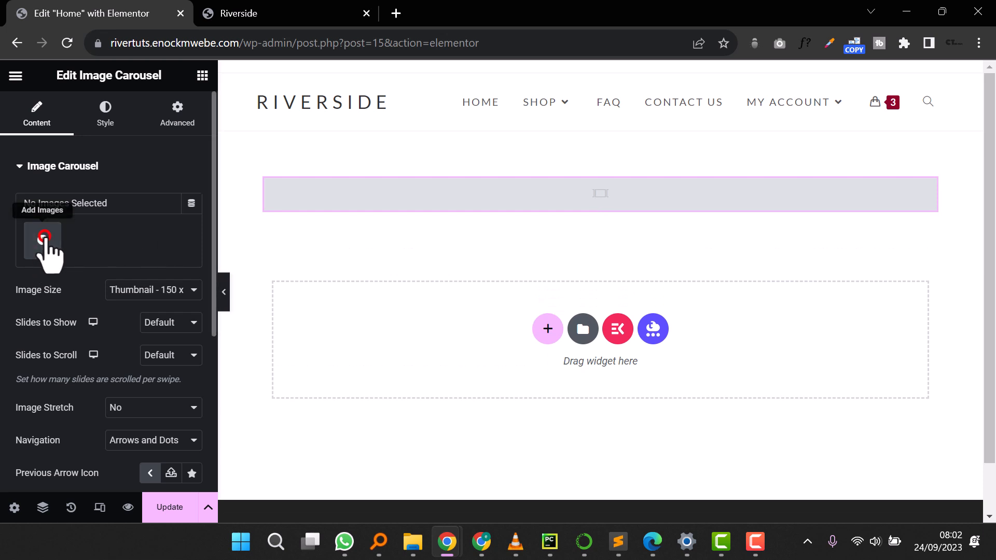
pyautogui.click(217, 137)
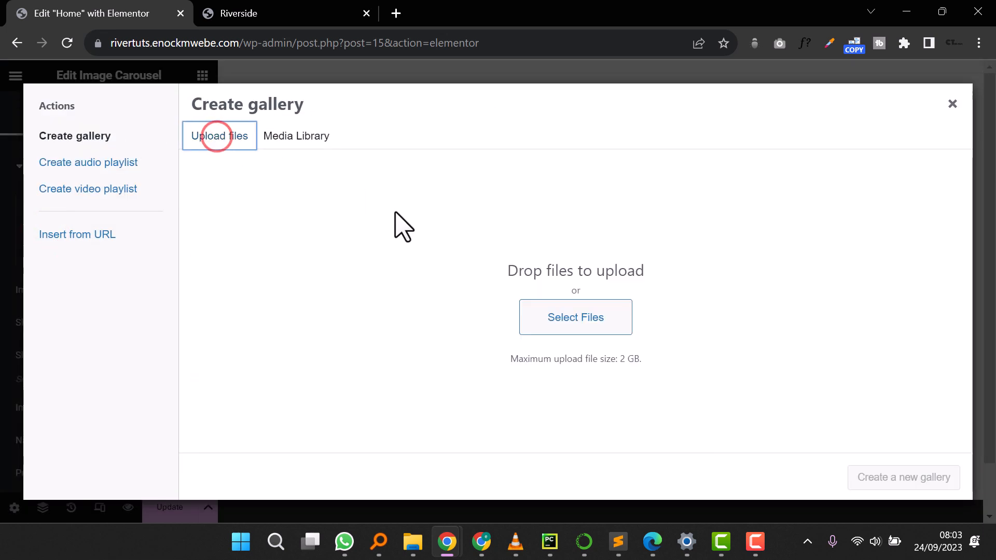
pyautogui.click(537, 316)
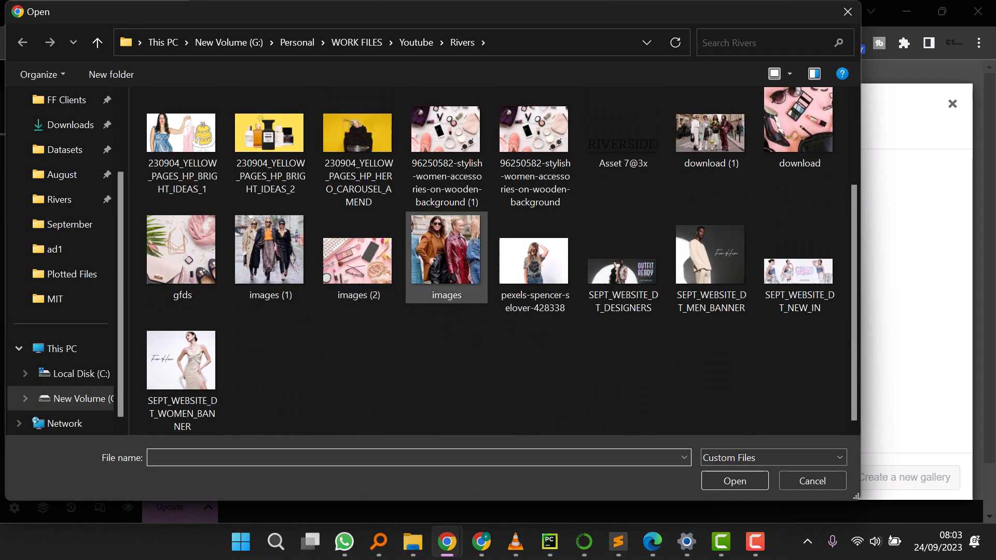
pyautogui.click(626, 284)
pyautogui.keyDown('ctrl'); pyautogui.click(795, 288); pyautogui.keyUp('ctrl')
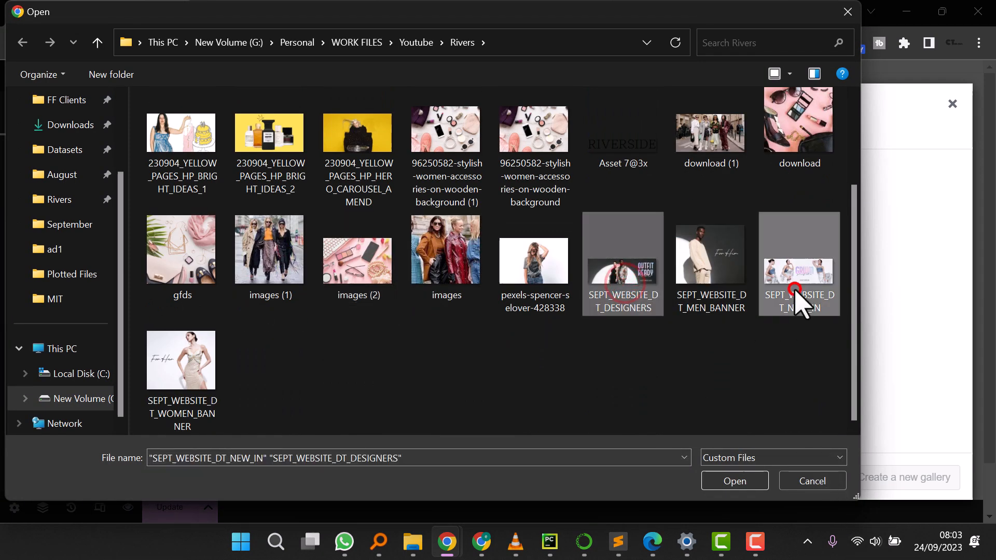
pyautogui.click(725, 483)
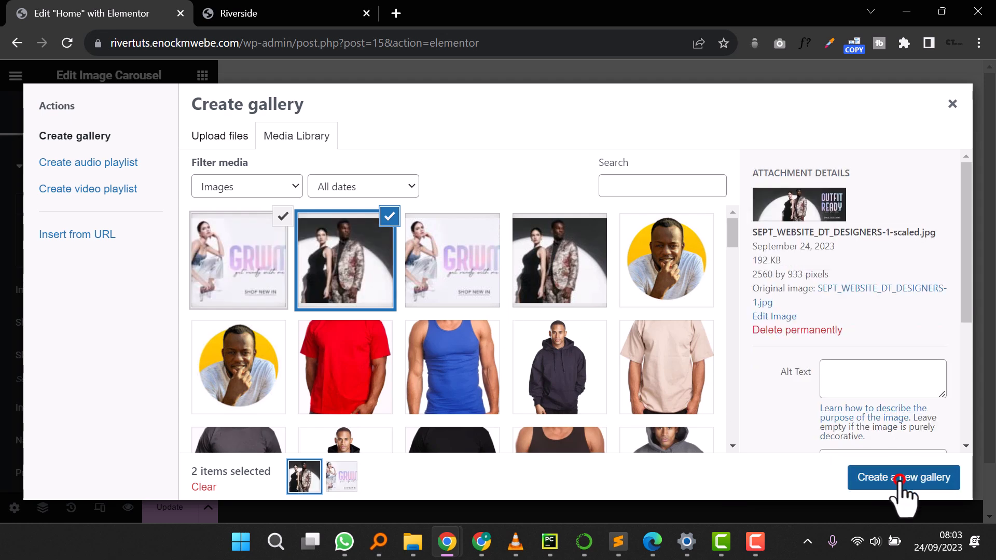
pyautogui.click(898, 478)
pyautogui.click(918, 480)
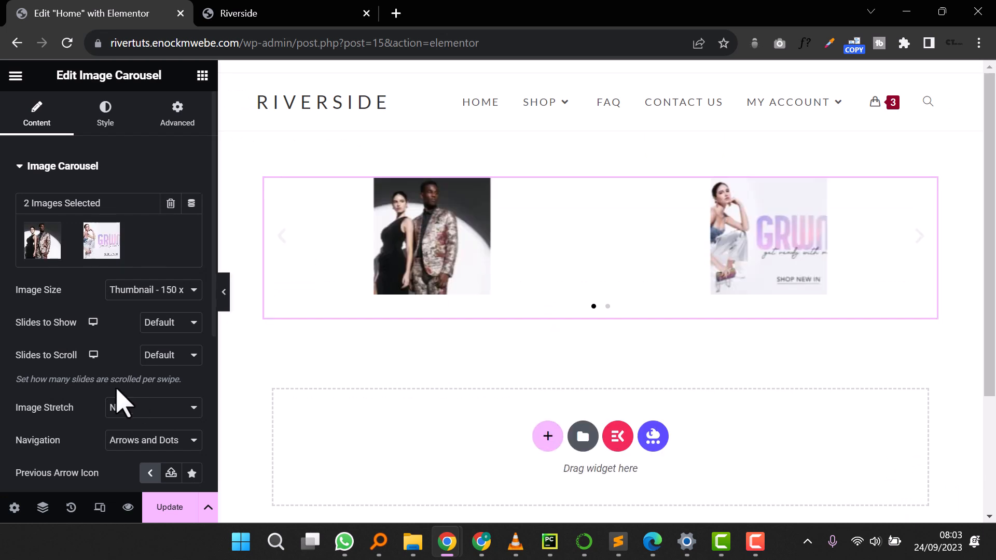
# Step: Configure the carousel with Full image size, 1 slide to show, image stretch Yes and navigation None
pyautogui.click(169, 289)
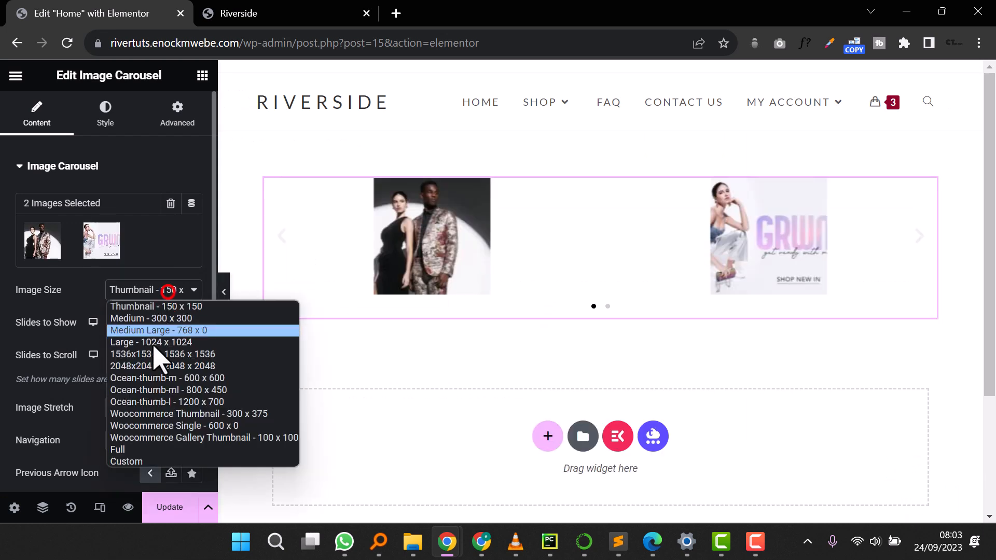
pyautogui.click(144, 449)
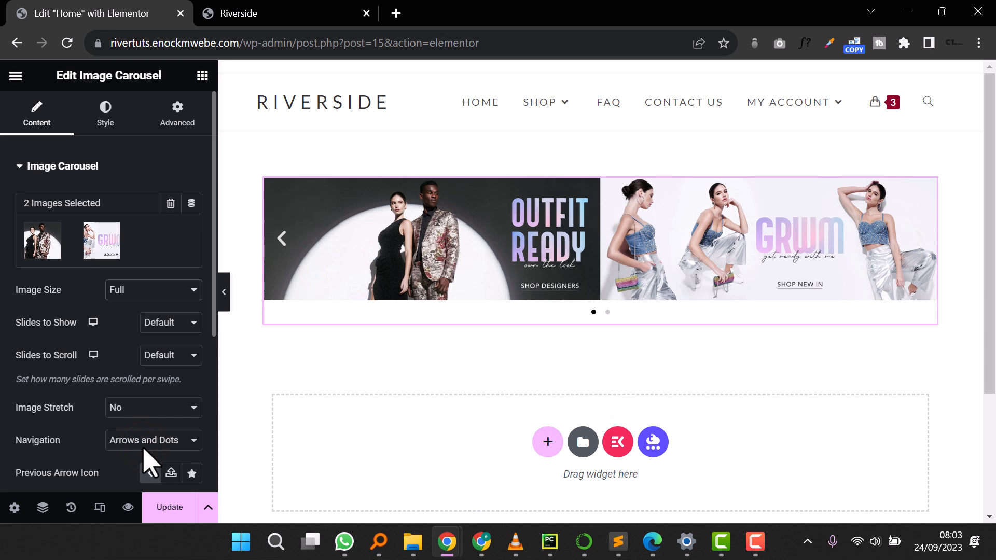
pyautogui.click(164, 322)
pyautogui.click(169, 339)
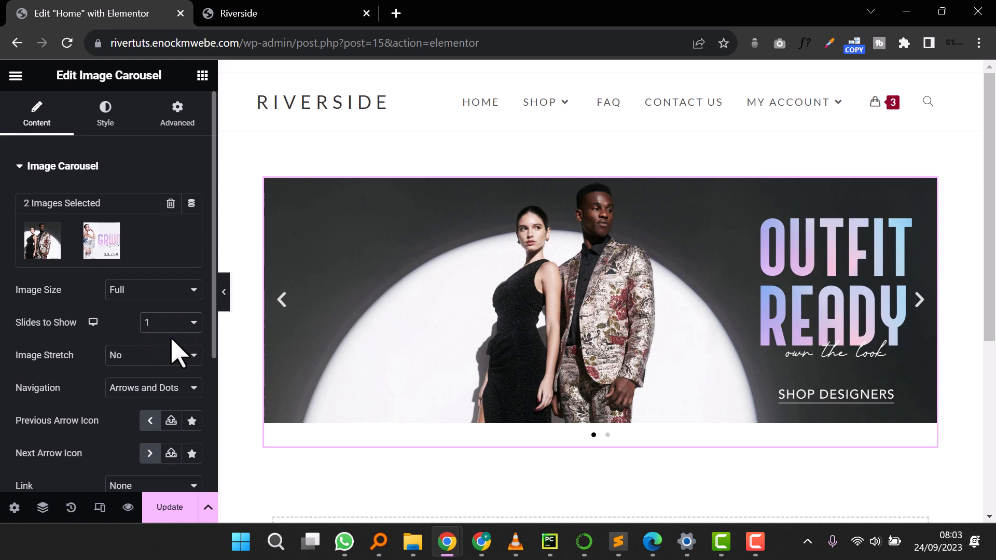
pyautogui.click(171, 358)
pyautogui.click(167, 375)
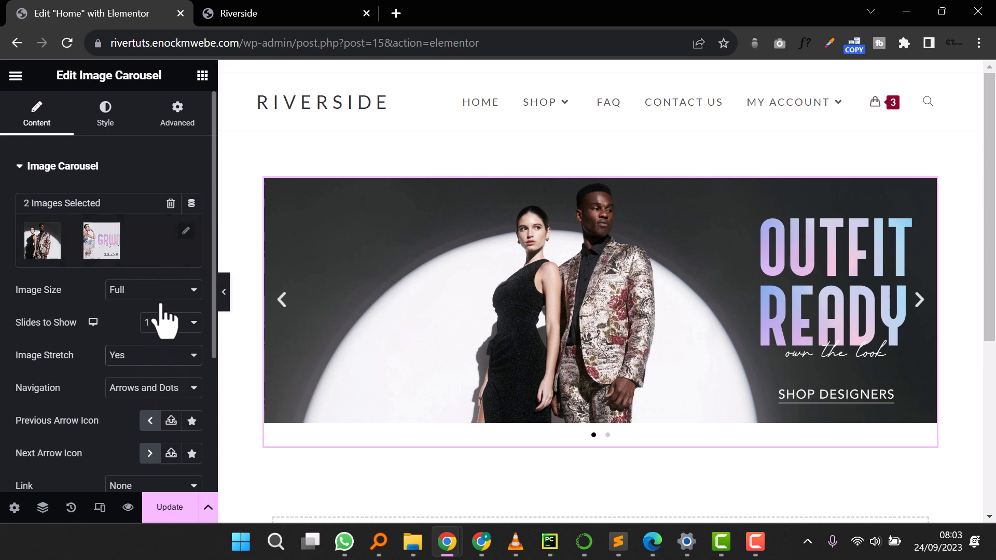
pyautogui.scroll(-2, 166, 317)
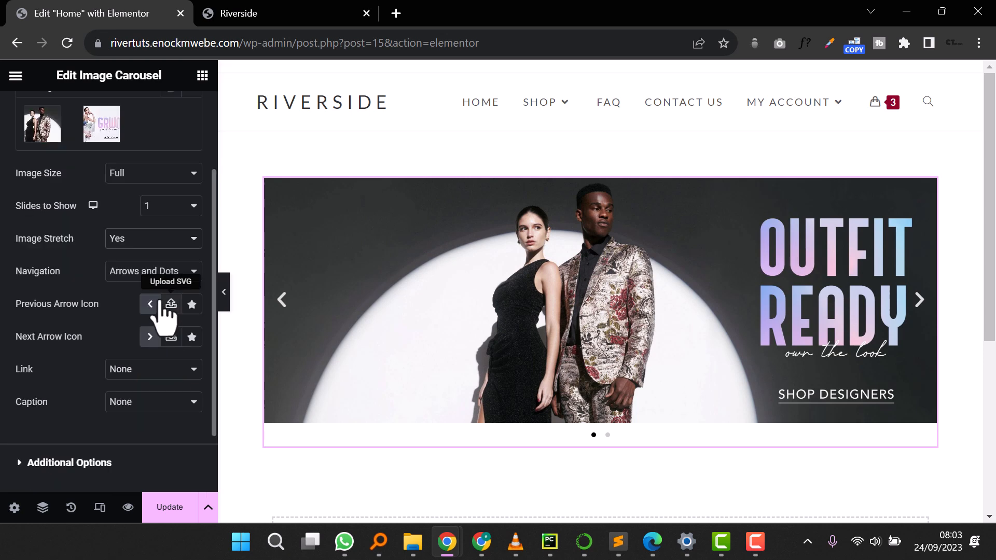
pyautogui.click(162, 272)
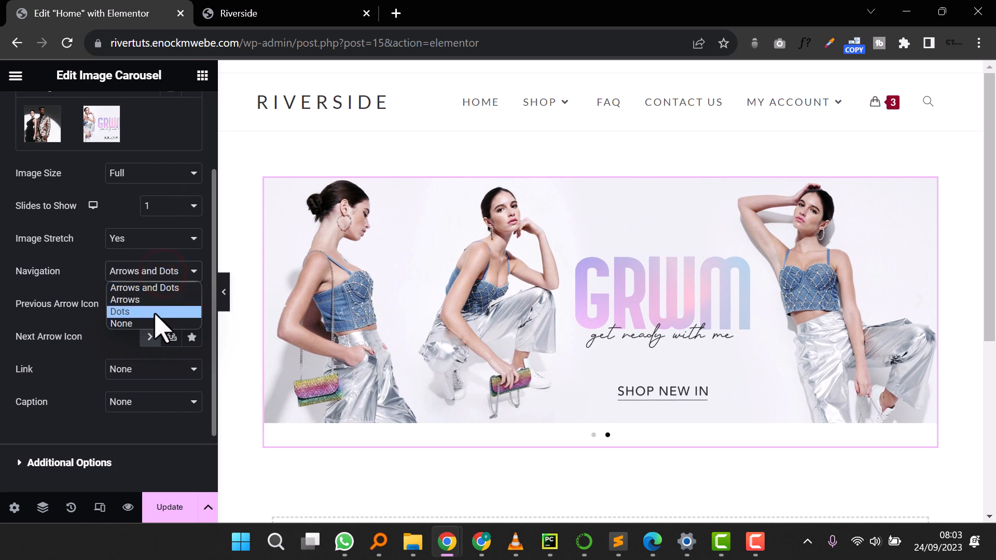
pyautogui.click(155, 321)
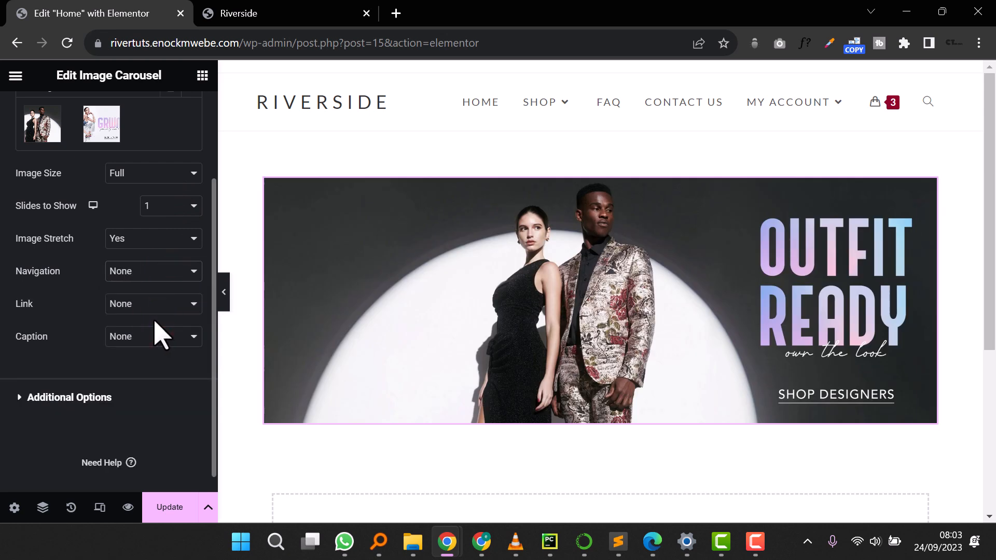
# Step: Link the carousel images to the site's Shop page with a custom URL, keeping the caption at None
pyautogui.scroll(-1, 163, 306)
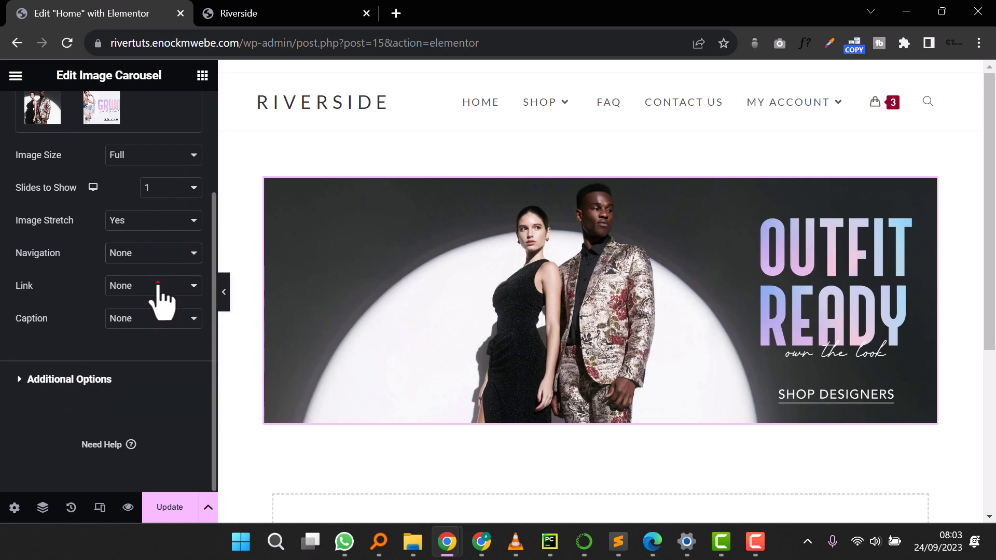
pyautogui.click(157, 284)
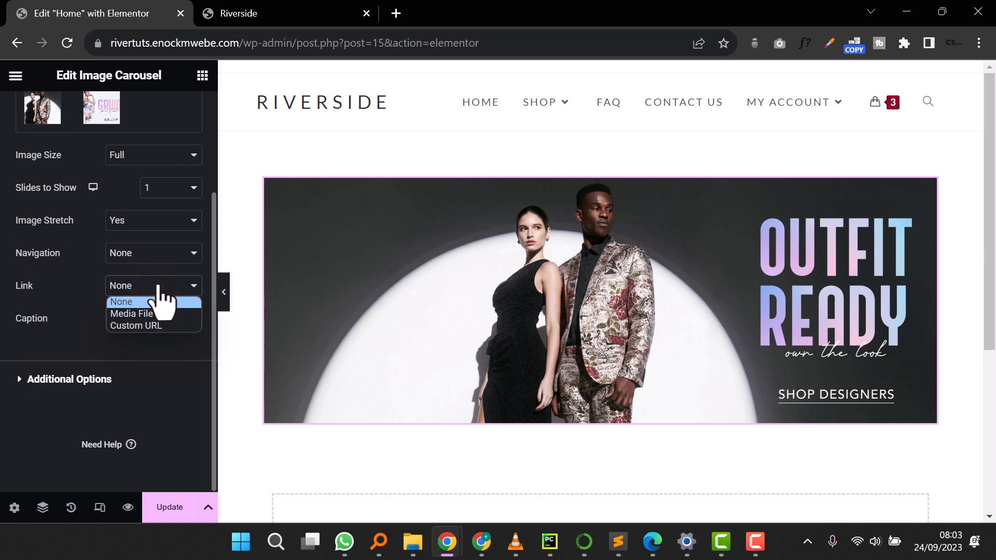
pyautogui.click(158, 285)
pyautogui.click(158, 284)
pyautogui.click(157, 324)
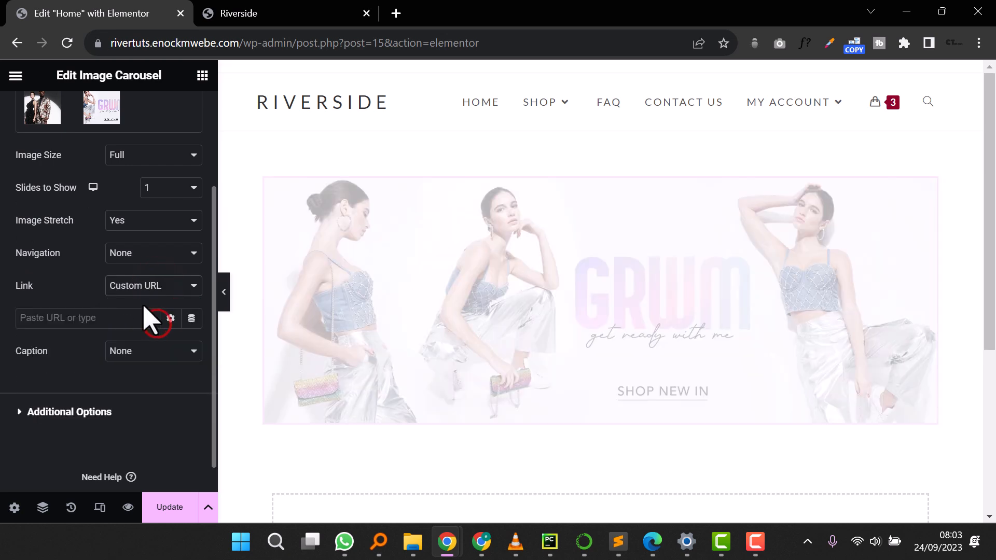
pyautogui.click(134, 317)
pyautogui.write('shop')
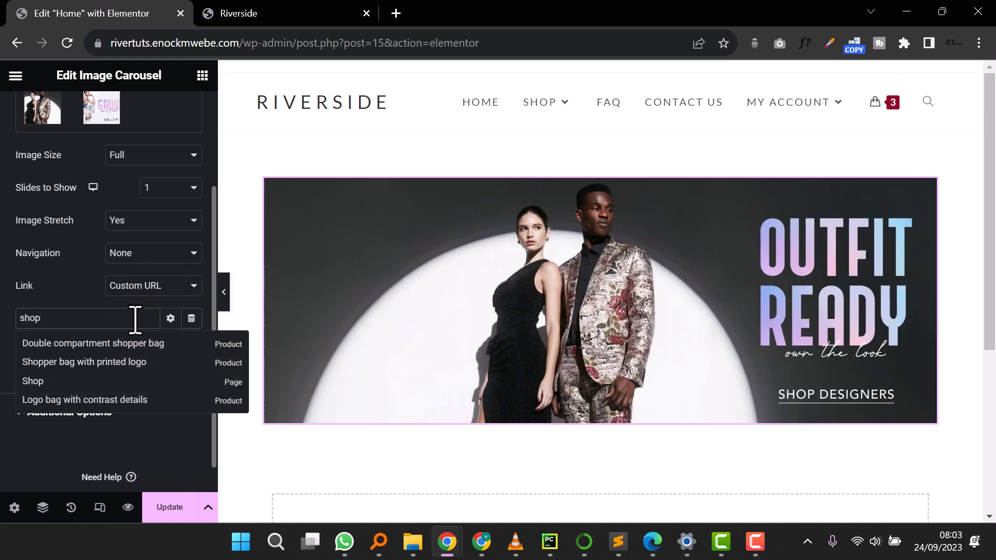
pyautogui.click(26, 381)
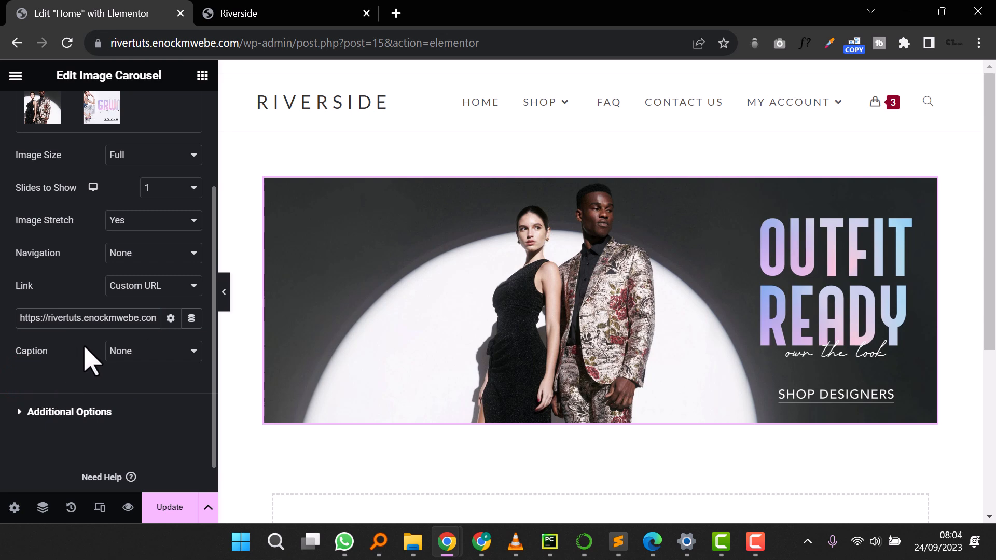
pyautogui.scroll(-1, 88, 358)
pyautogui.click(147, 316)
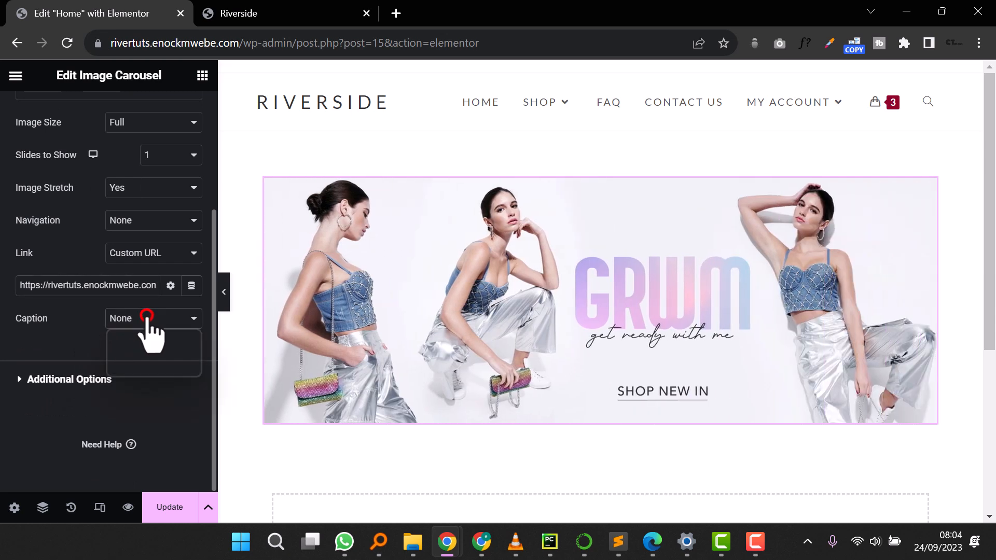
pyautogui.click(147, 315)
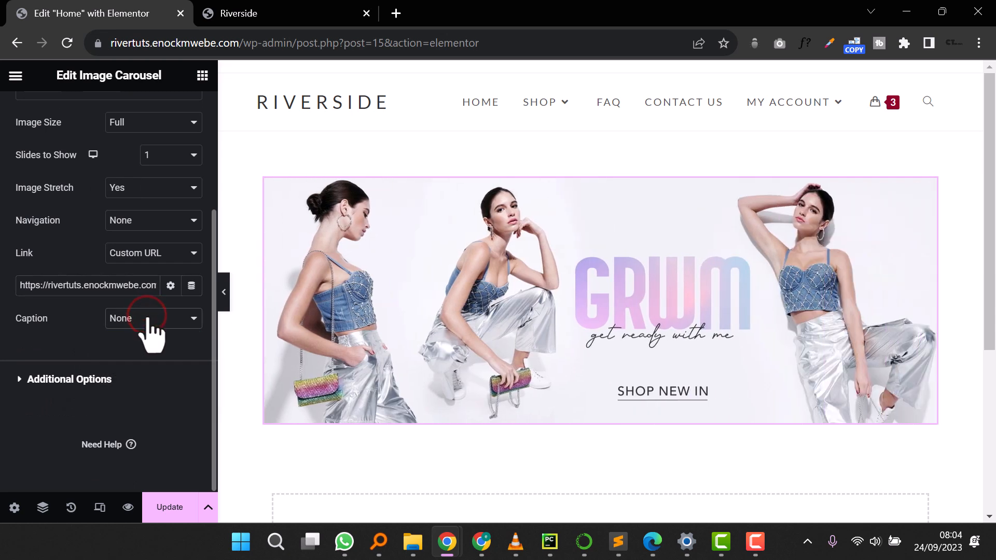
# Step: Set the carousel's autoplay speed to 2000 and preview the slides at full editor width
pyautogui.click(20, 379)
pyautogui.scroll(-3, 125, 337)
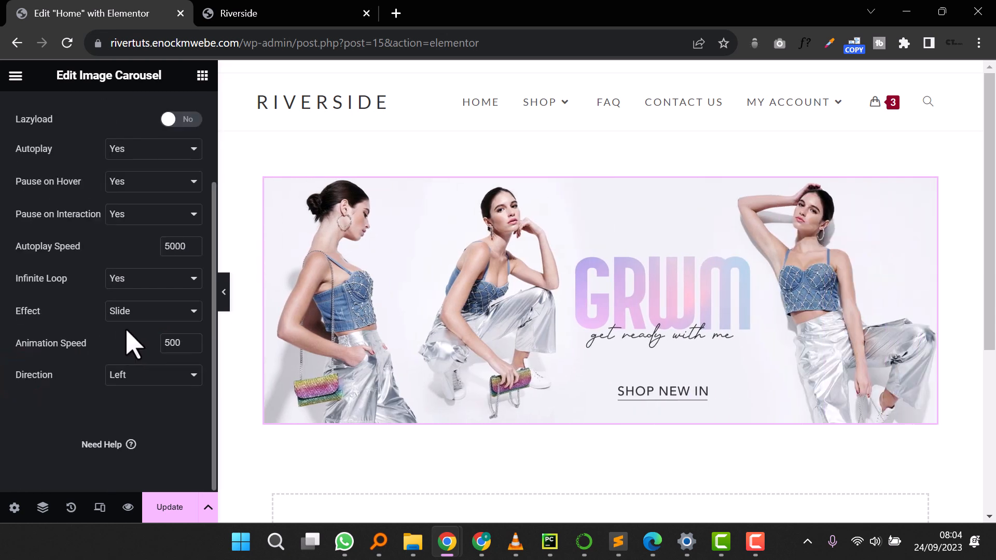
pyautogui.scroll(3, 153, 275)
pyautogui.scroll(-3, 151, 283)
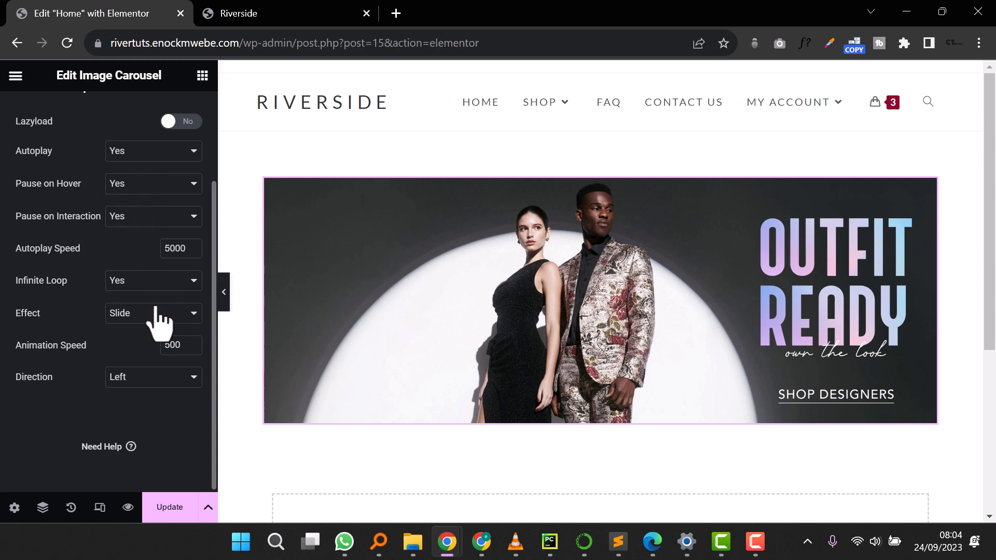
pyautogui.click(170, 249)
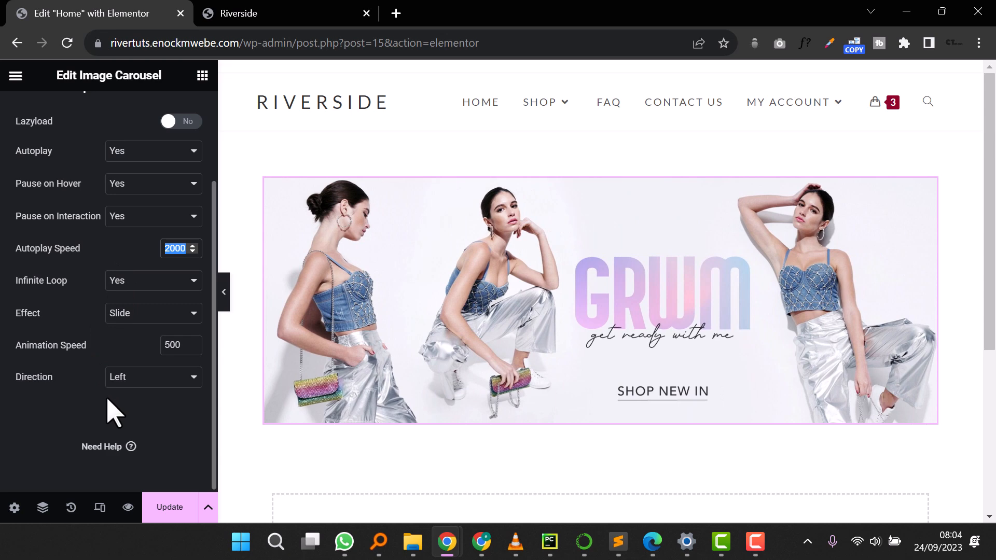
pyautogui.click(224, 288)
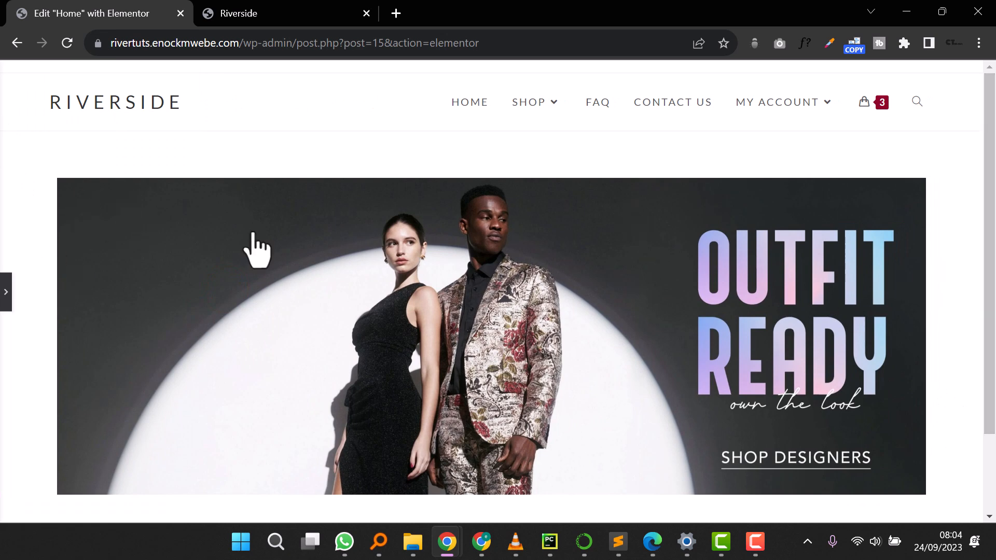
pyautogui.click(5, 293)
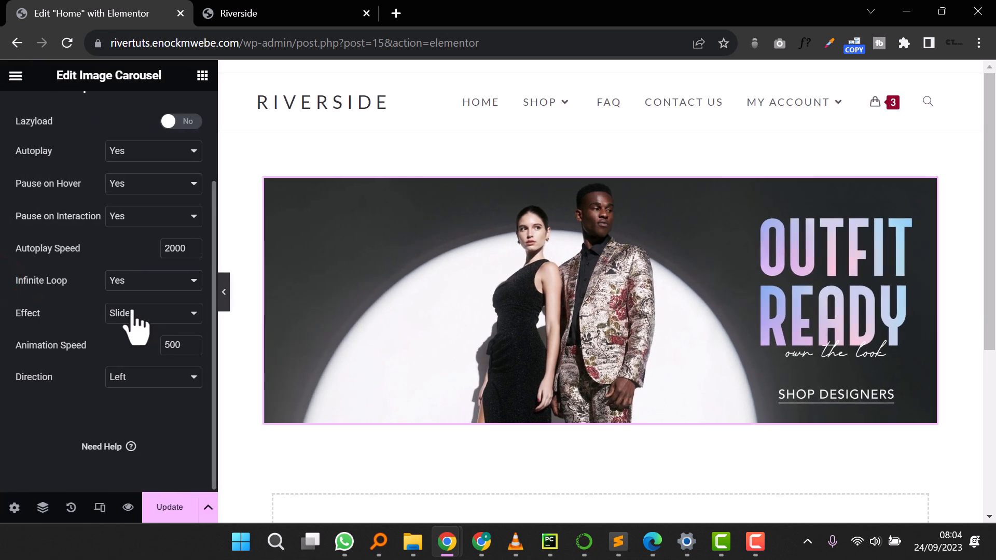
# Step: Set the carousel's container to Full Width content and its padding to 0 on all sides
pyautogui.scroll(3, 156, 355)
pyautogui.click(39, 123)
pyautogui.click(596, 164)
pyautogui.click(599, 162)
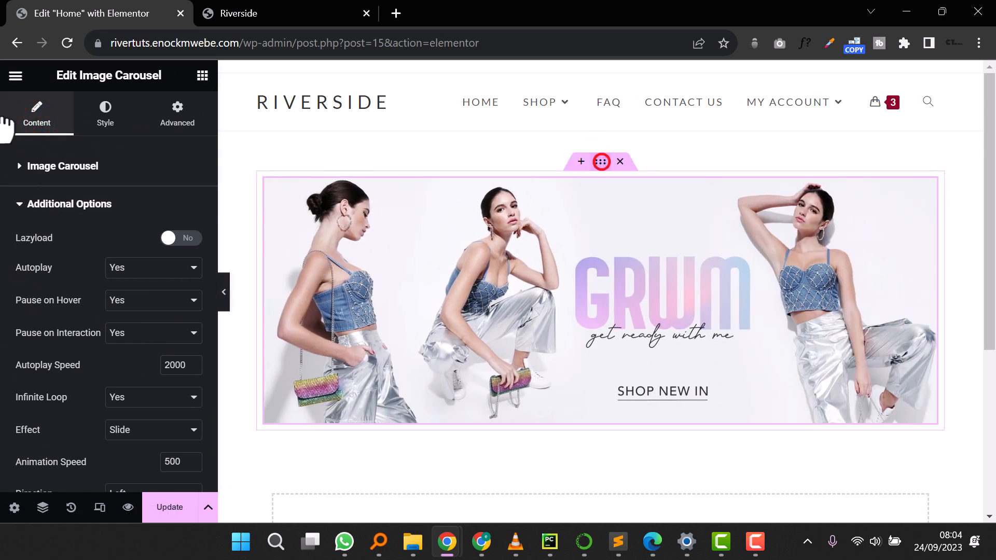
pyautogui.click(156, 214)
pyautogui.click(162, 240)
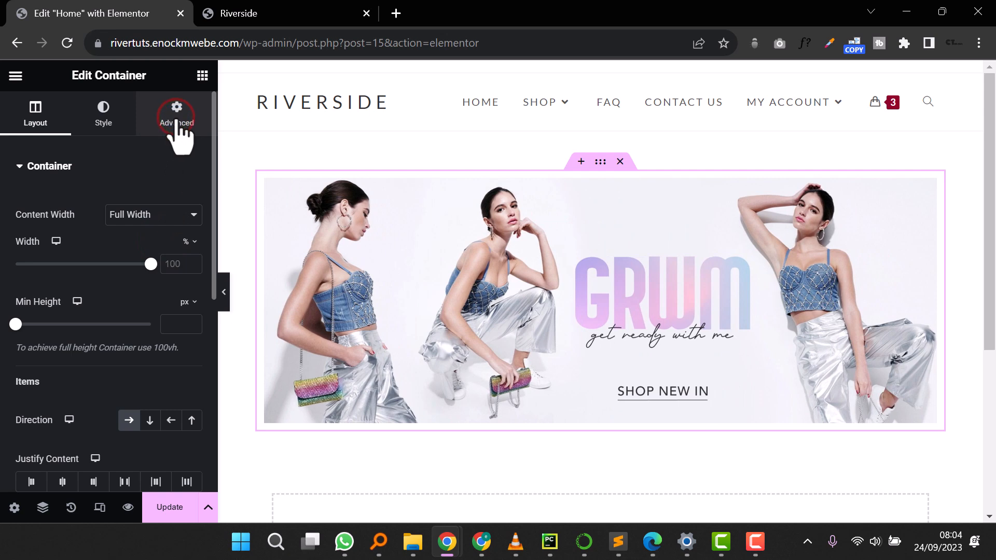
pyautogui.click(176, 123)
pyautogui.click(192, 280)
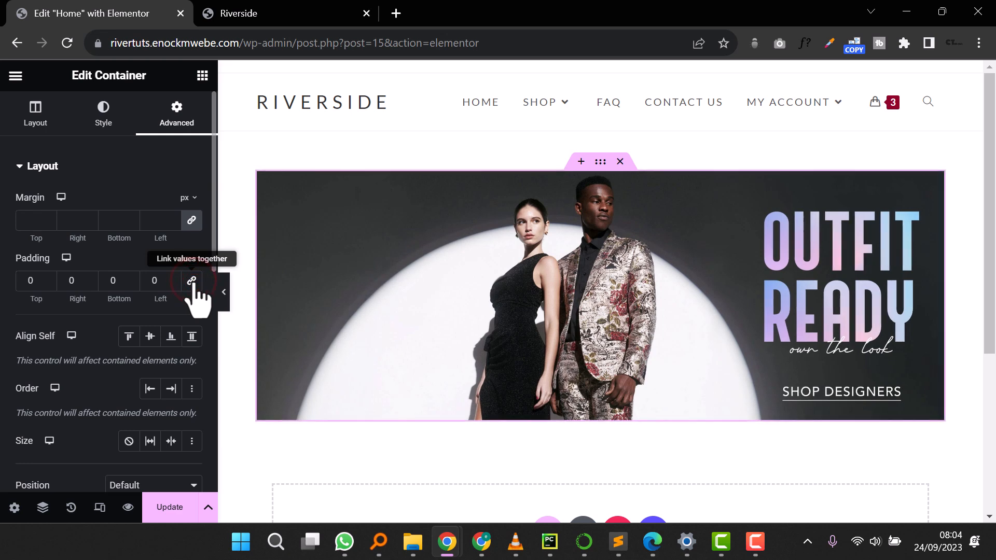
# Step: Set the Home page's layout to Elementor Full Width and preview the page without the editing panel
pyautogui.click(11, 511)
pyautogui.scroll(-5, 100, 443)
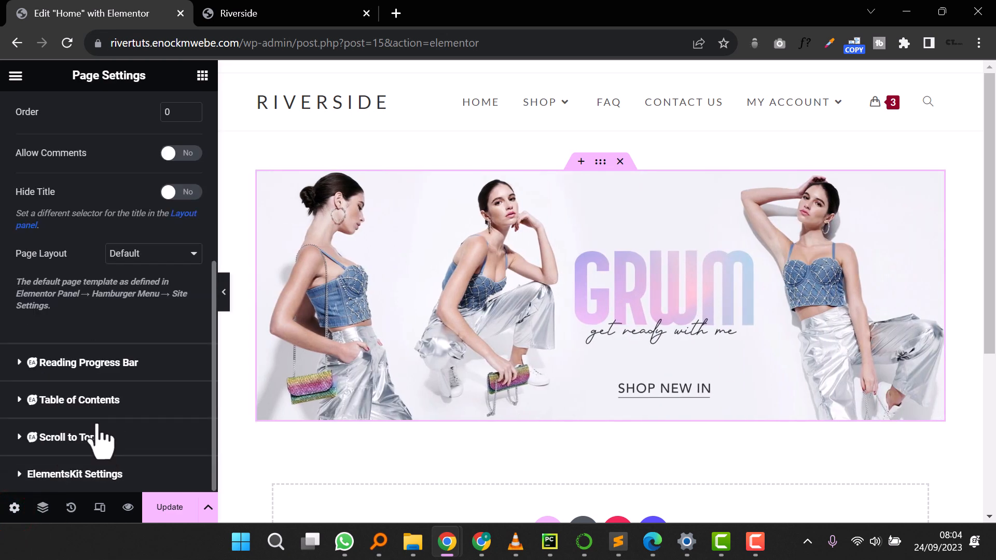
pyautogui.click(150, 254)
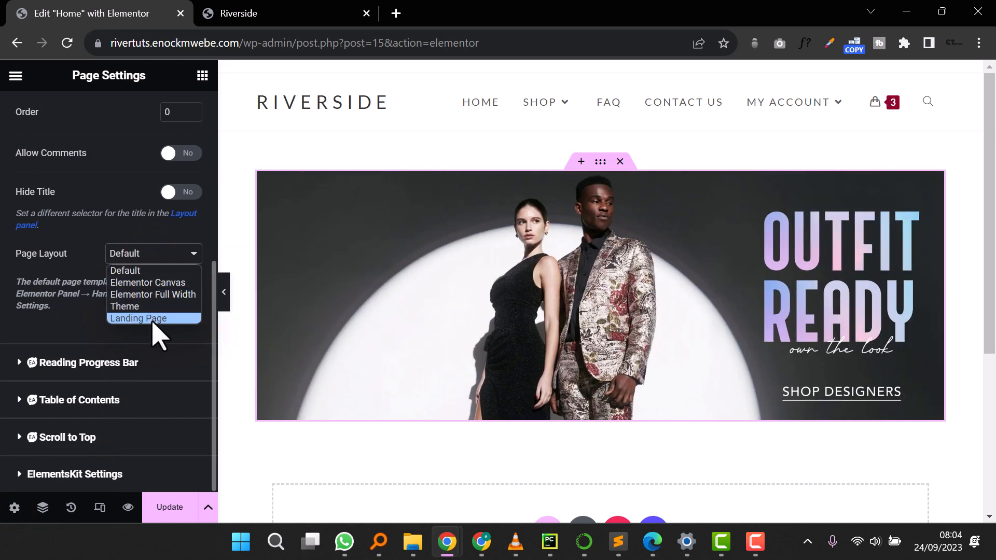
pyautogui.click(155, 295)
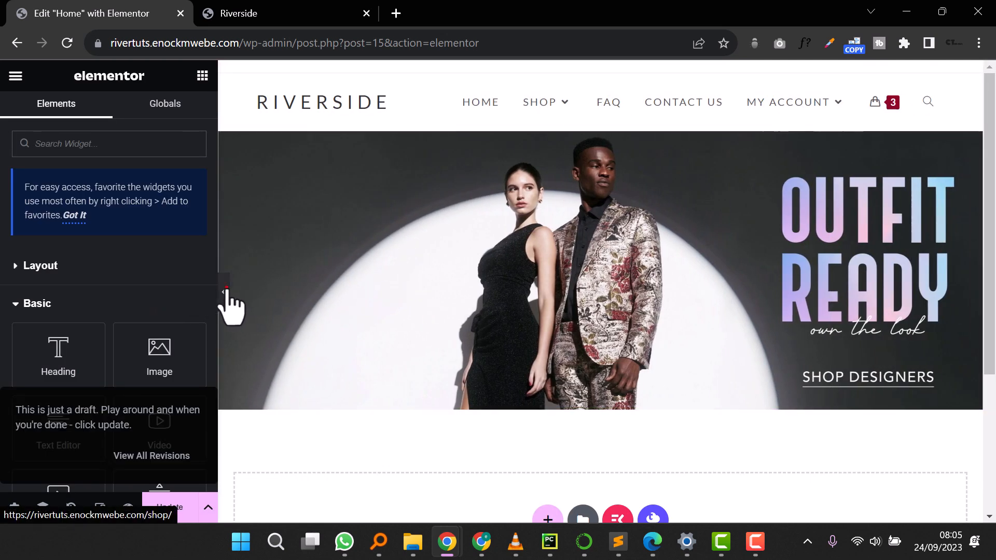
pyautogui.click(227, 290)
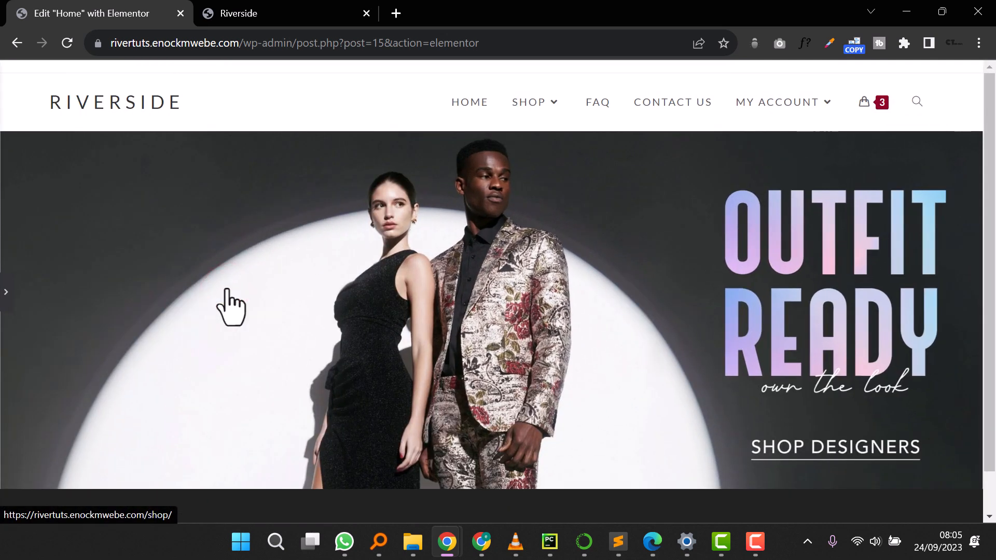
pyautogui.click(7, 292)
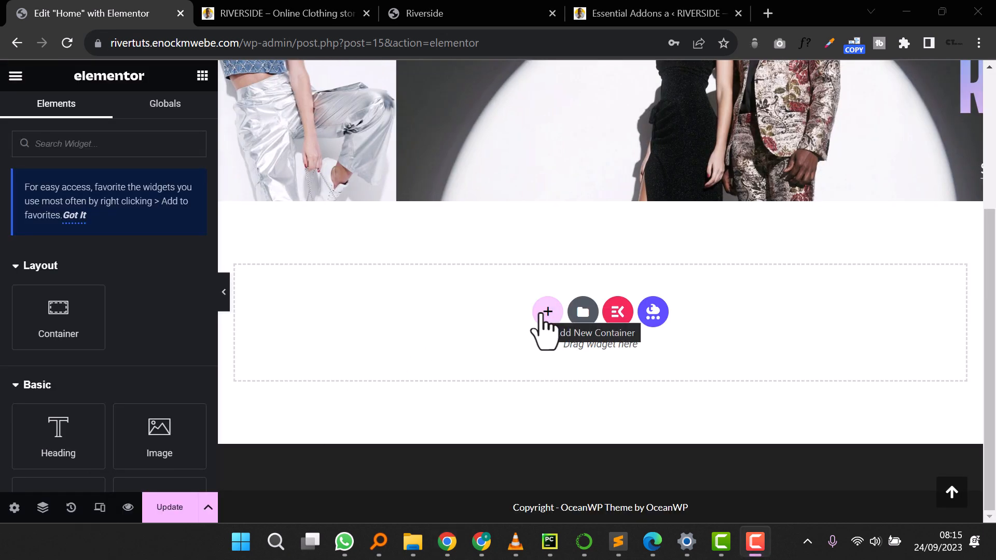
# Step: Add a container with two equal columns below the carousel, with top and bottom margins of 75 px
pyautogui.click(547, 311)
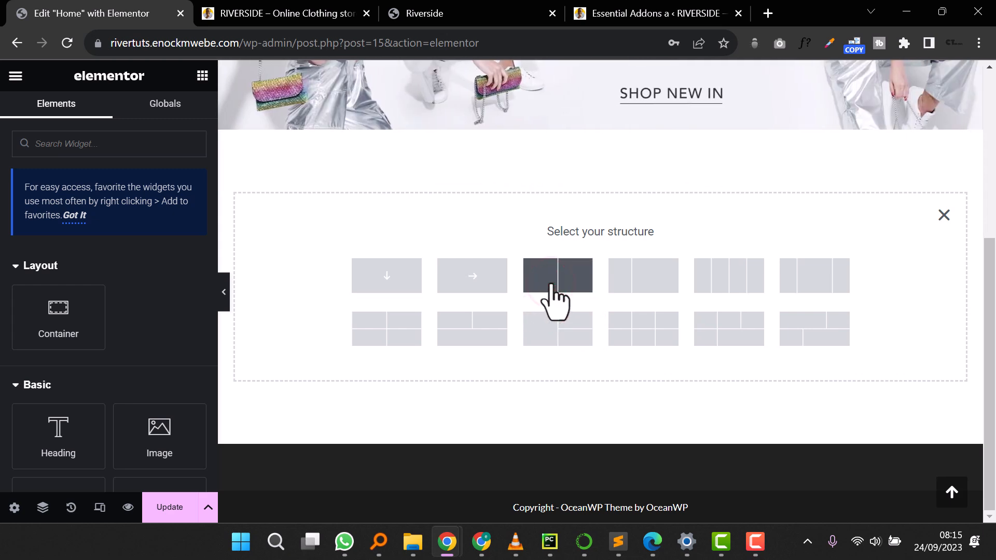
pyautogui.click(551, 285)
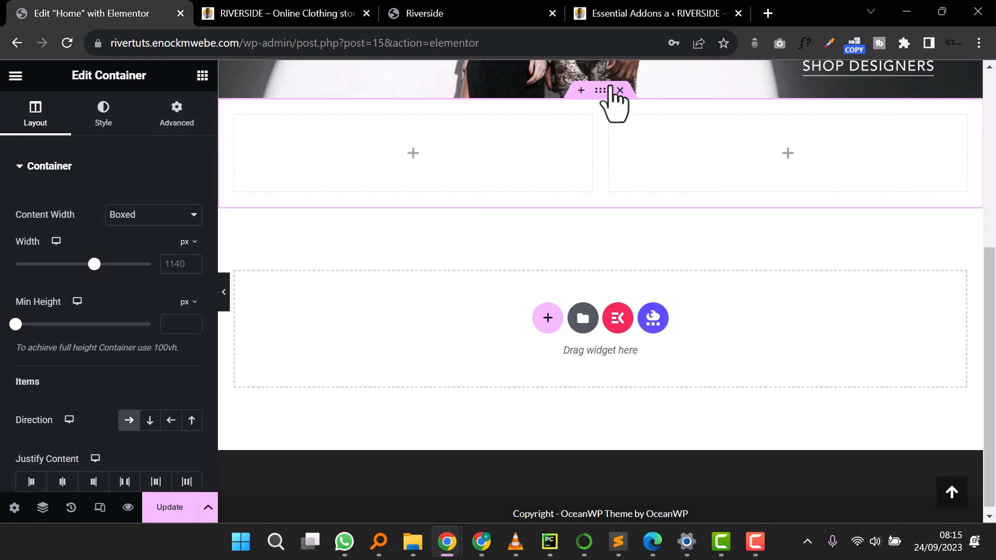
pyautogui.click(176, 117)
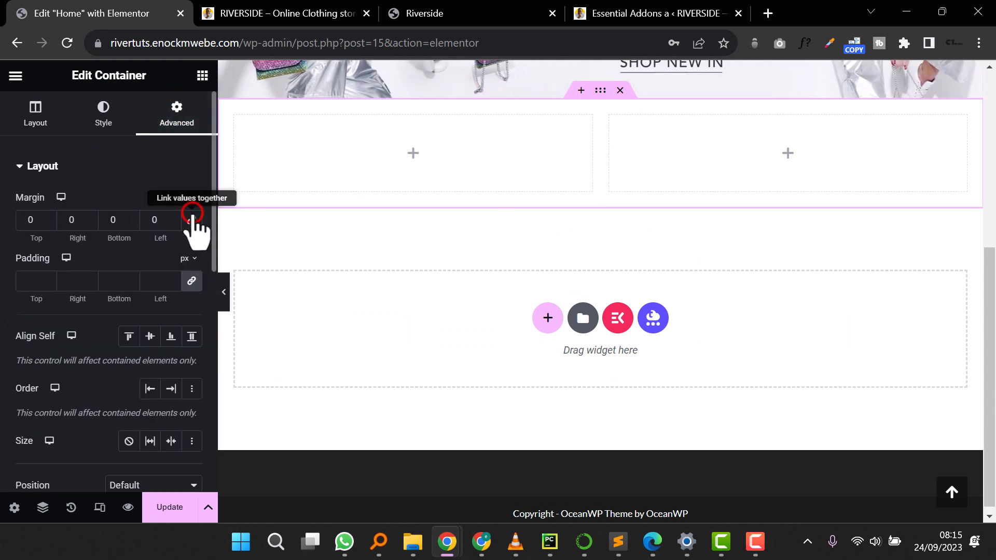
pyautogui.click(25, 220)
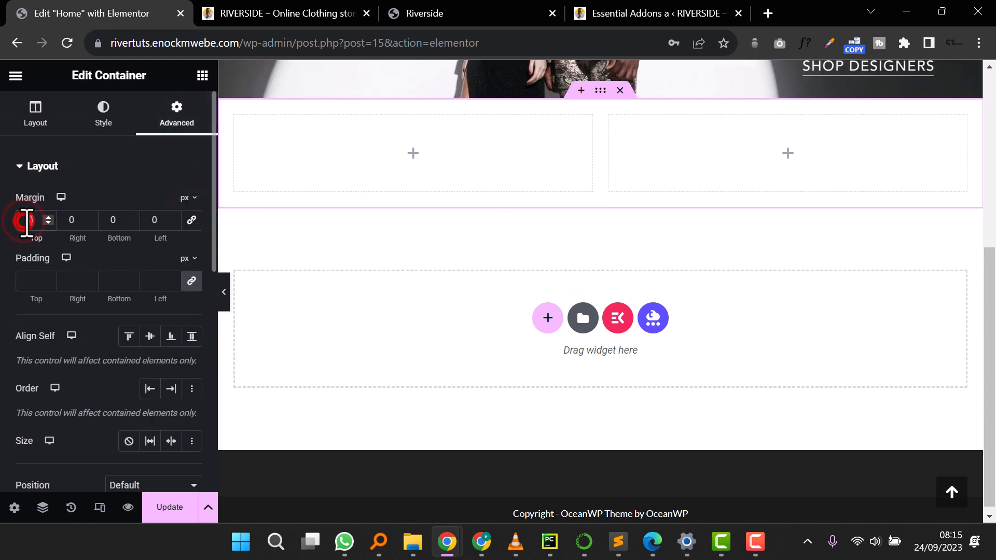
pyautogui.write('5')
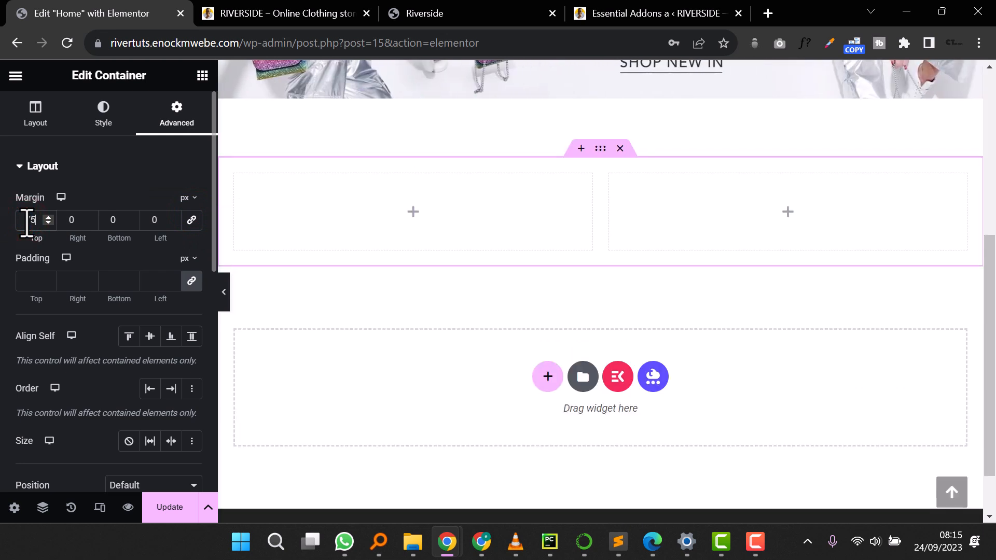
pyautogui.click(112, 222)
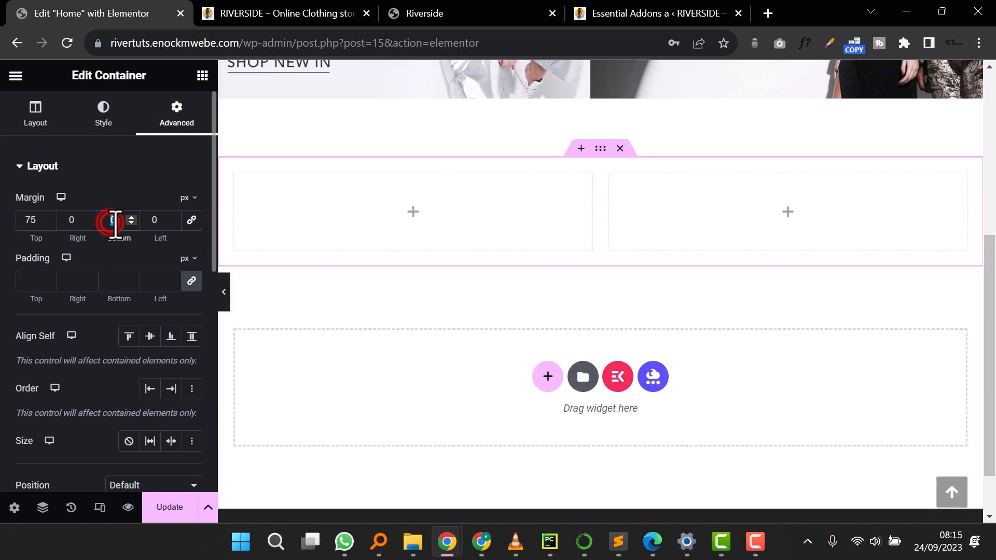
pyautogui.write('75')
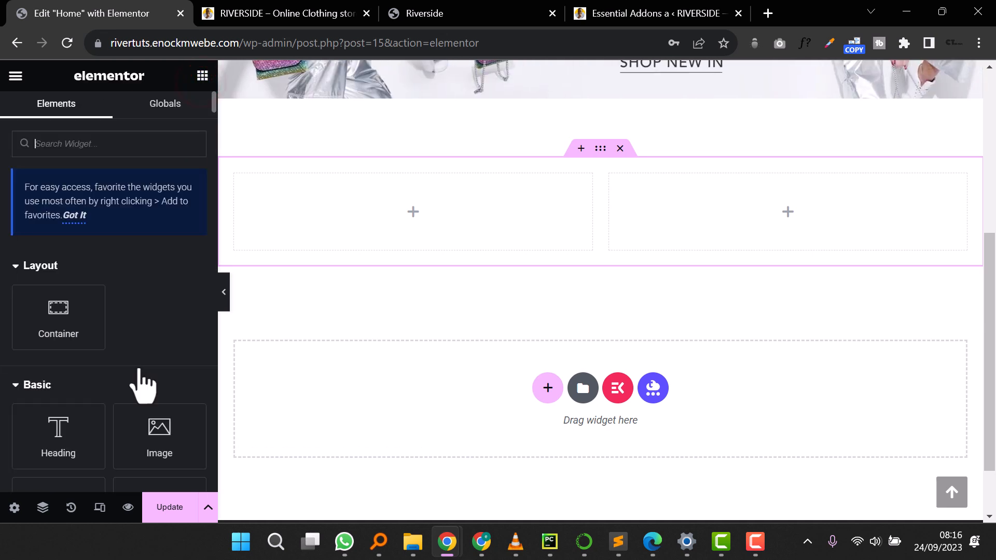
# Step: Place an Image widget in the new container's first column using SEPT_WEBSITE_DT_WOMEN_BANNER-1.jpg from the media library
pyautogui.moveTo(158, 440); pyautogui.dragTo(409, 206)
pyautogui.click(68, 281)
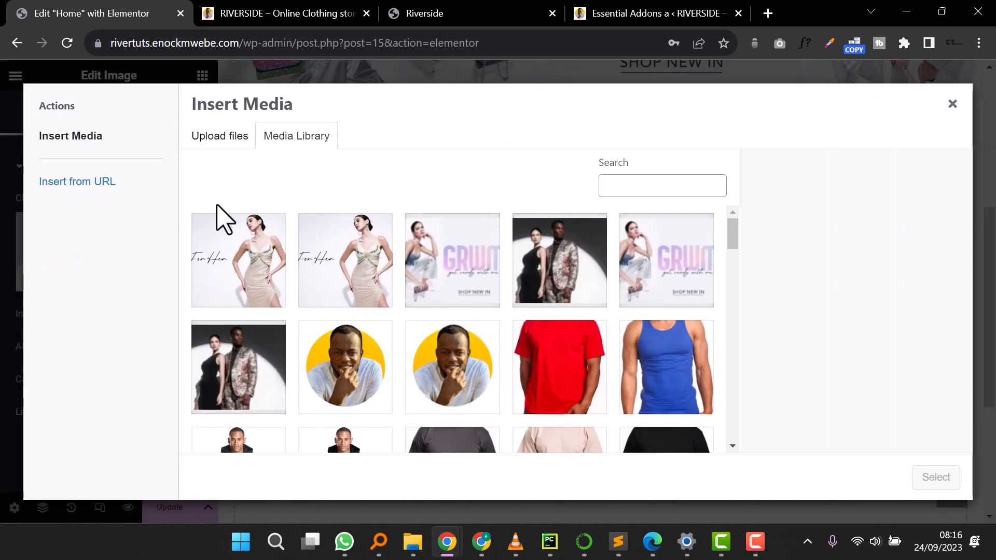
pyautogui.click(258, 283)
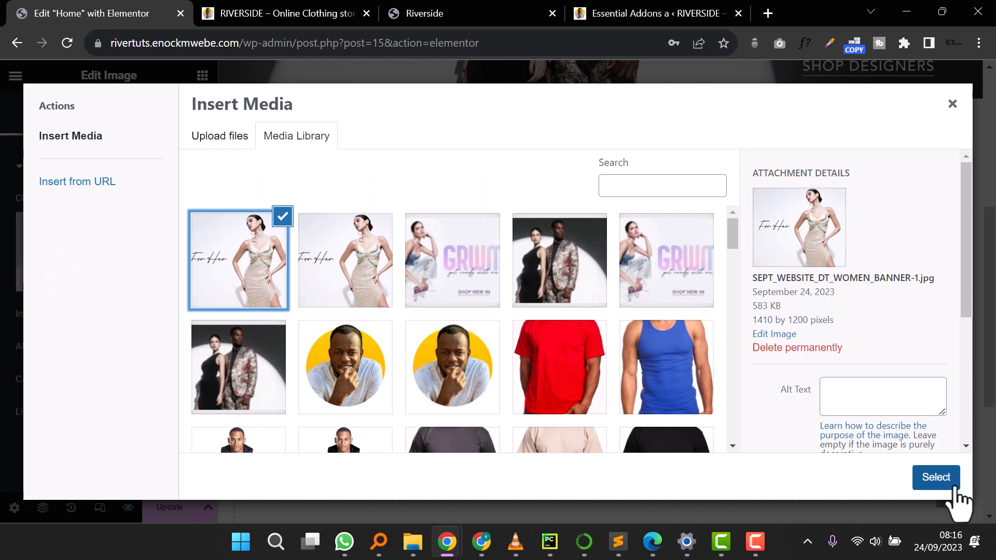
pyautogui.click(933, 477)
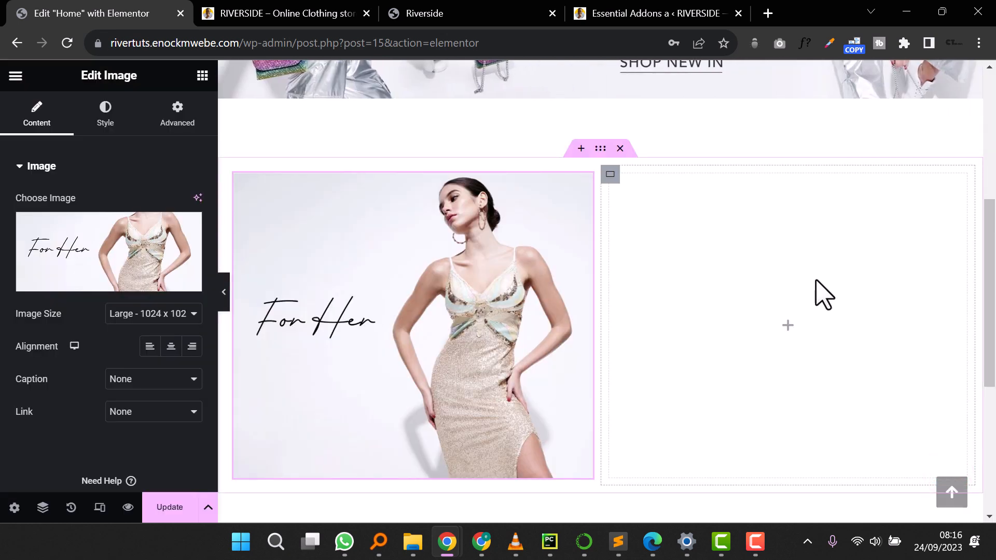
# Step: Add a Woo Product Carousel widget to the empty second column and set its layout to Preset 2 (Lite)
pyautogui.click(788, 325)
pyautogui.click(133, 145)
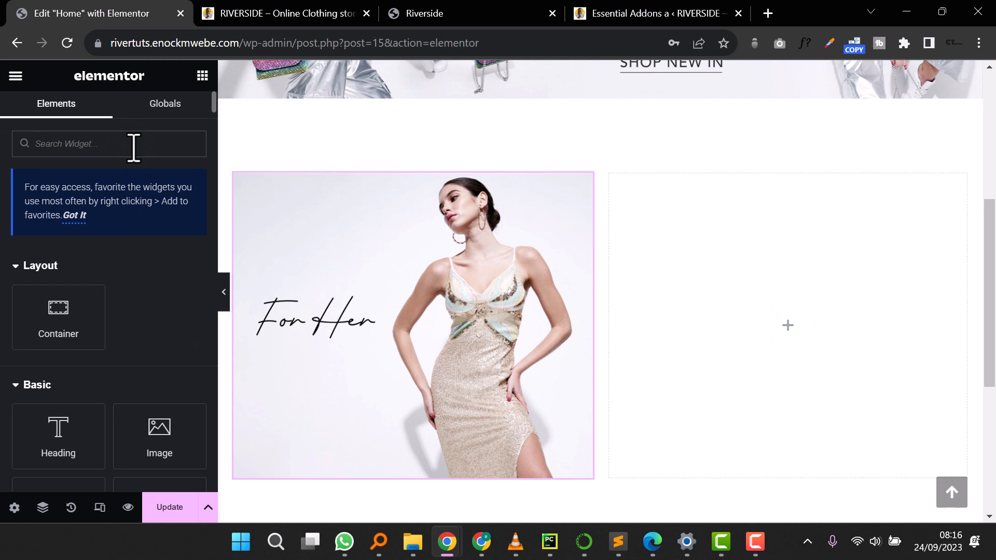
pyautogui.write('carou')
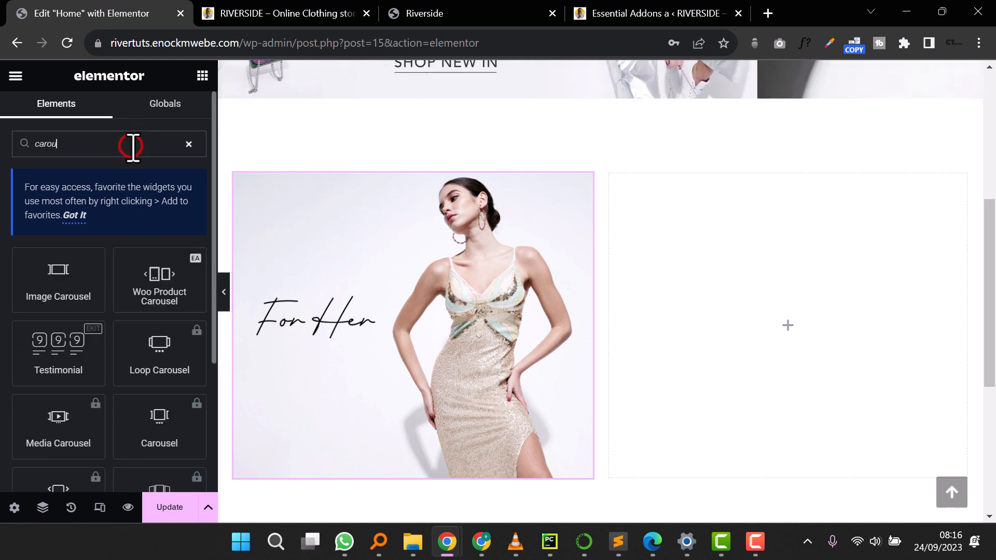
pyautogui.moveTo(160, 291); pyautogui.dragTo(745, 322)
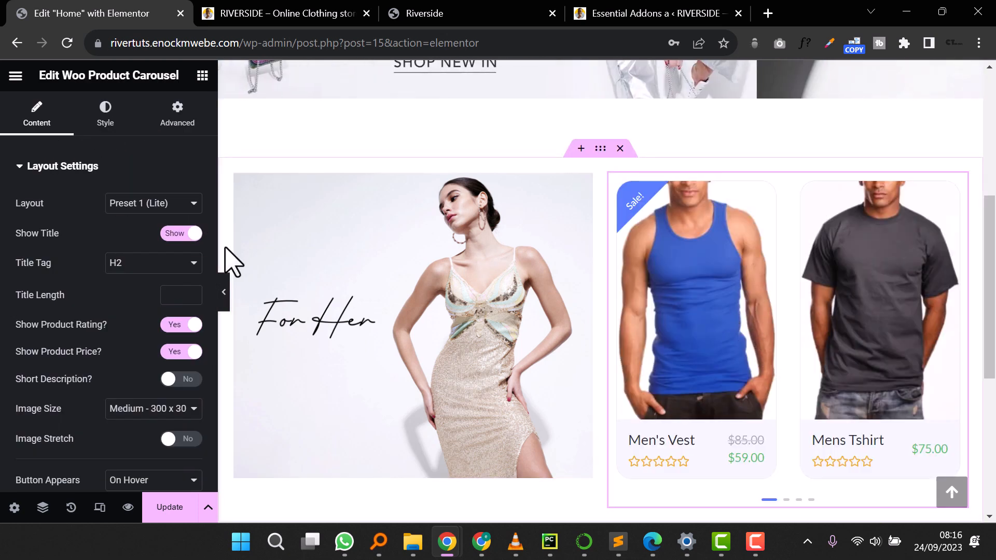
pyautogui.click(163, 203)
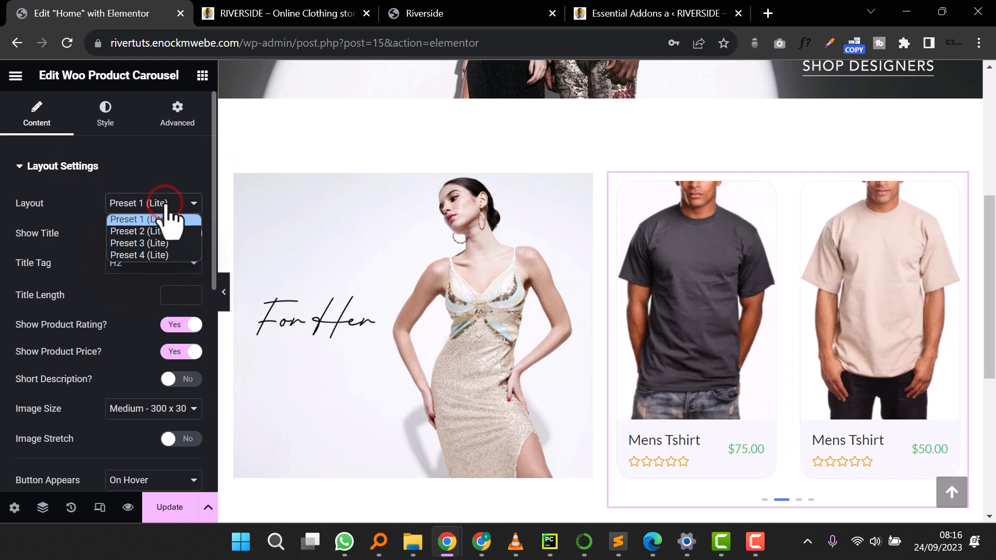
pyautogui.click(157, 232)
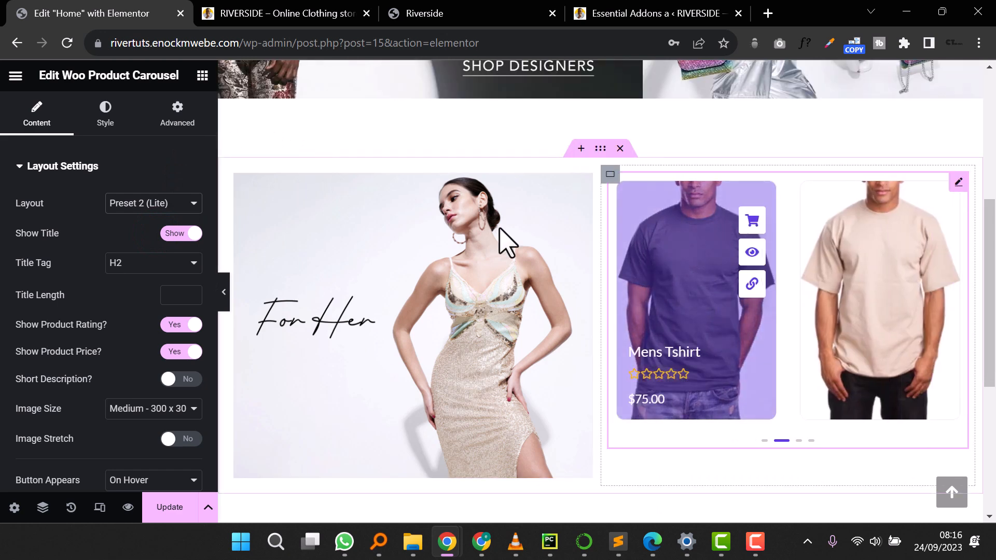
# Step: Switch the Woo Product Carousel's layout to Preset 1 (Lite)
pyautogui.click(156, 203)
pyautogui.click(151, 216)
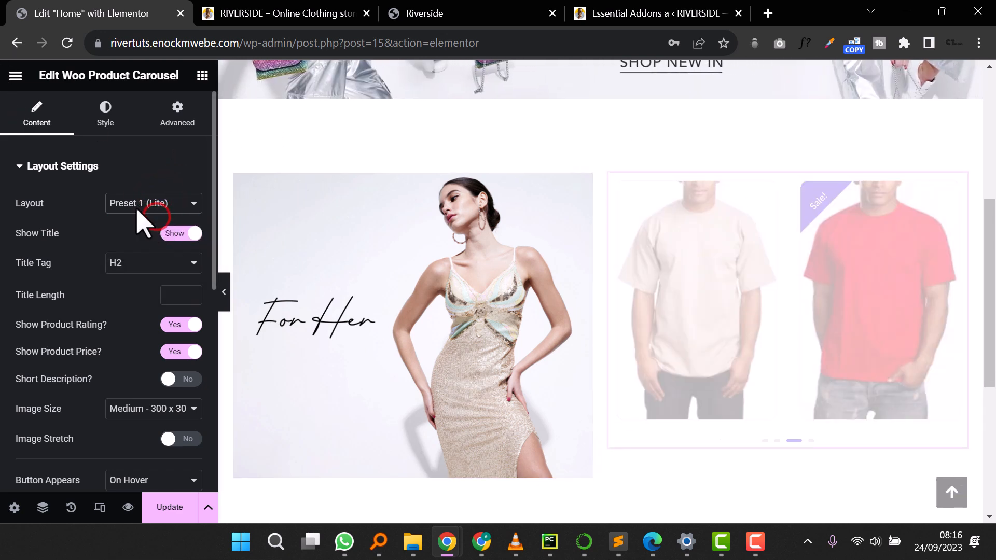
pyautogui.scroll(-5, 139, 345)
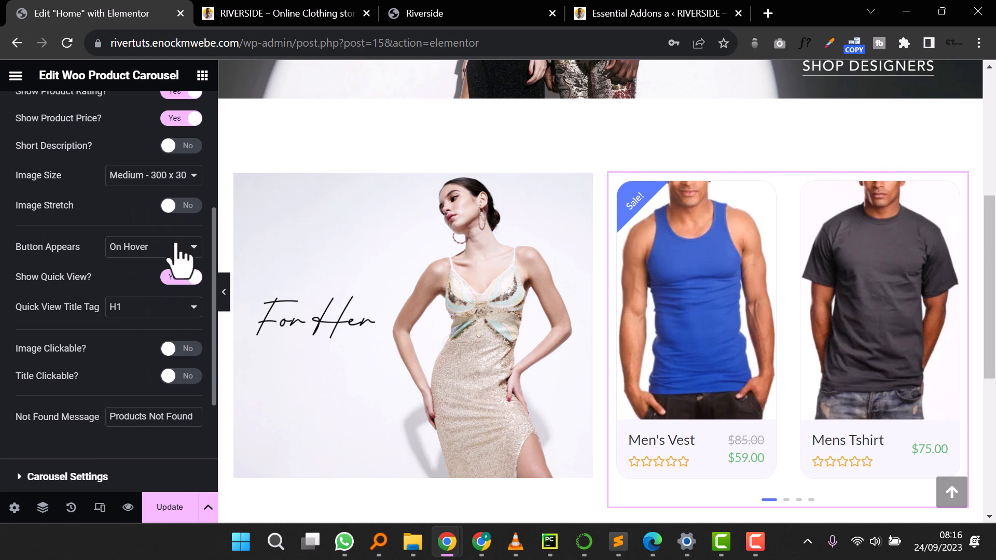
# Step: Hide the product ratings in the carousel and make its product images clickable
pyautogui.scroll(2, 162, 163)
pyautogui.click(188, 207)
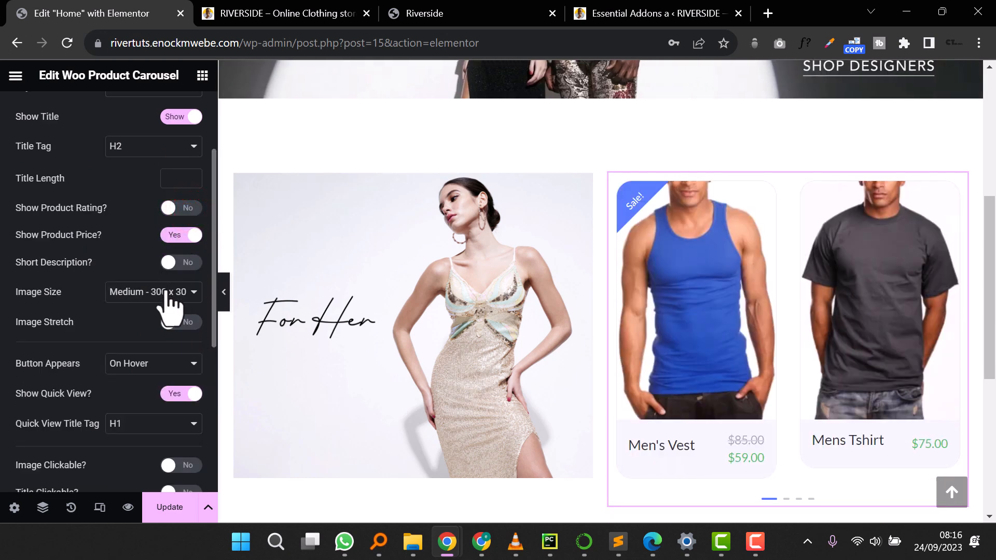
pyautogui.scroll(-2, 161, 355)
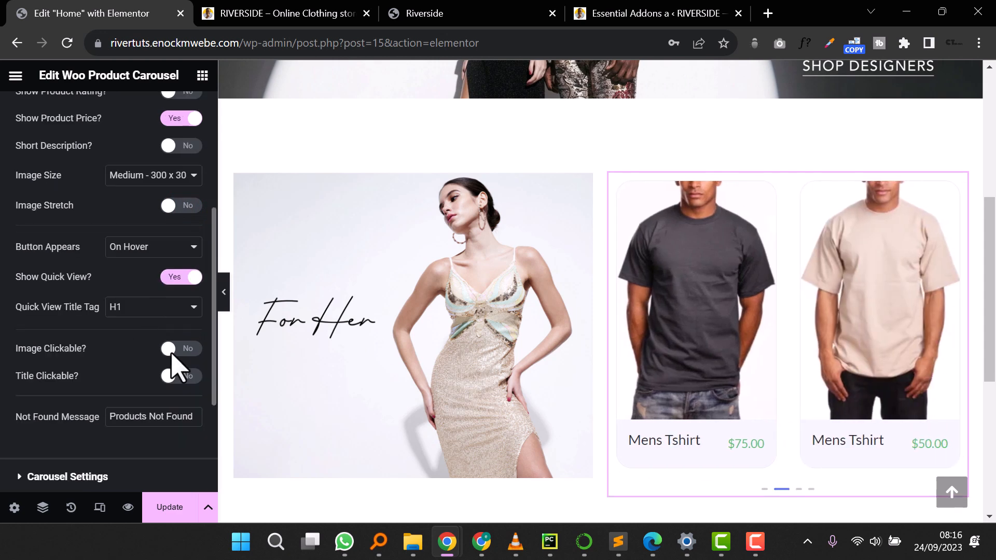
pyautogui.click(169, 351)
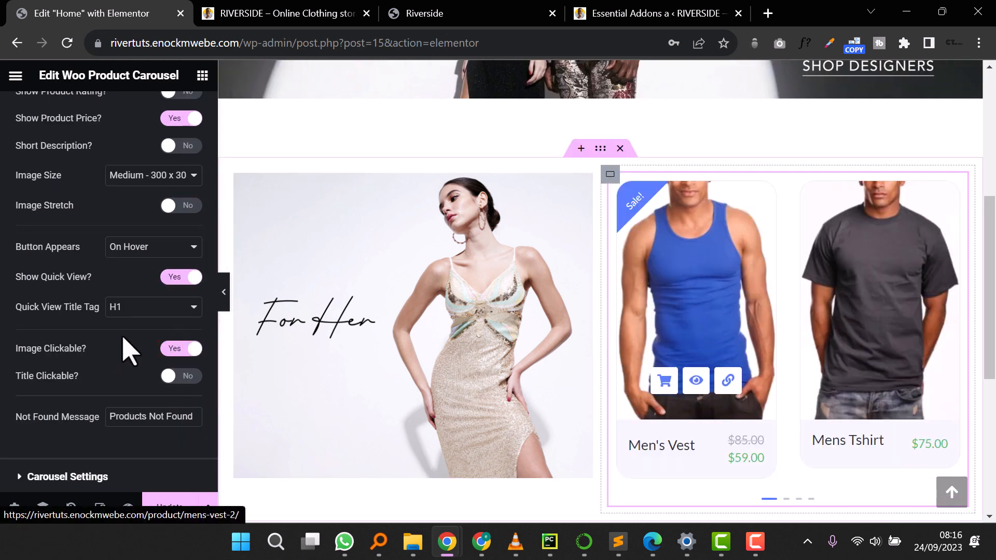
# Step: Set the number of visible products in the carousel to 4
pyautogui.scroll(-3, 41, 337)
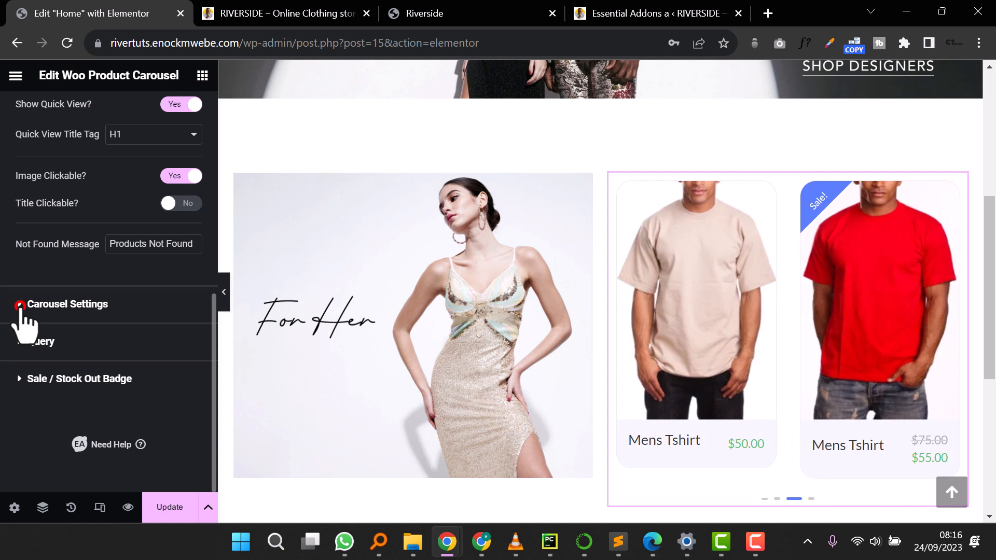
pyautogui.click(20, 305)
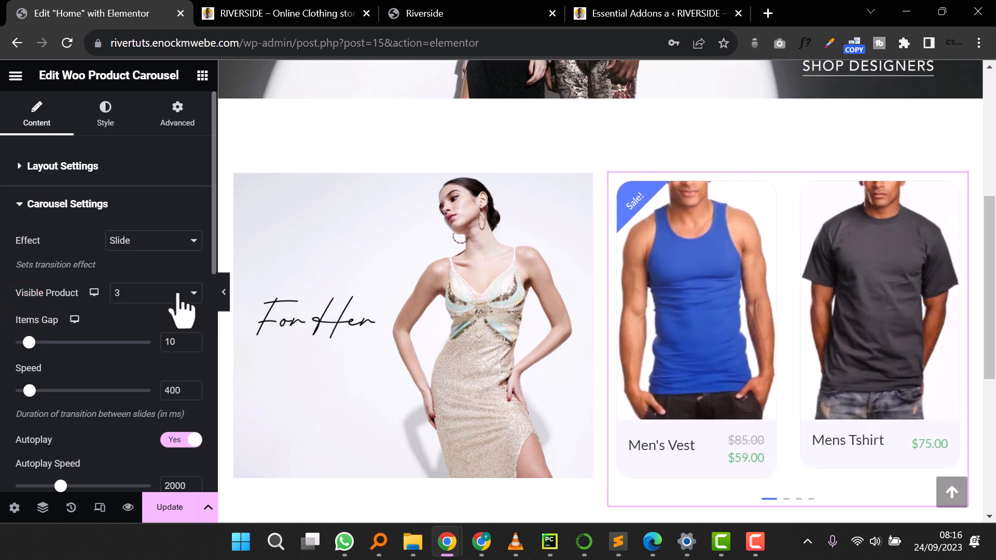
pyautogui.click(173, 256)
pyautogui.click(155, 299)
pyautogui.click(154, 345)
# Step: Filter the carousel's product query by Recent Products
pyautogui.scroll(-2, 130, 386)
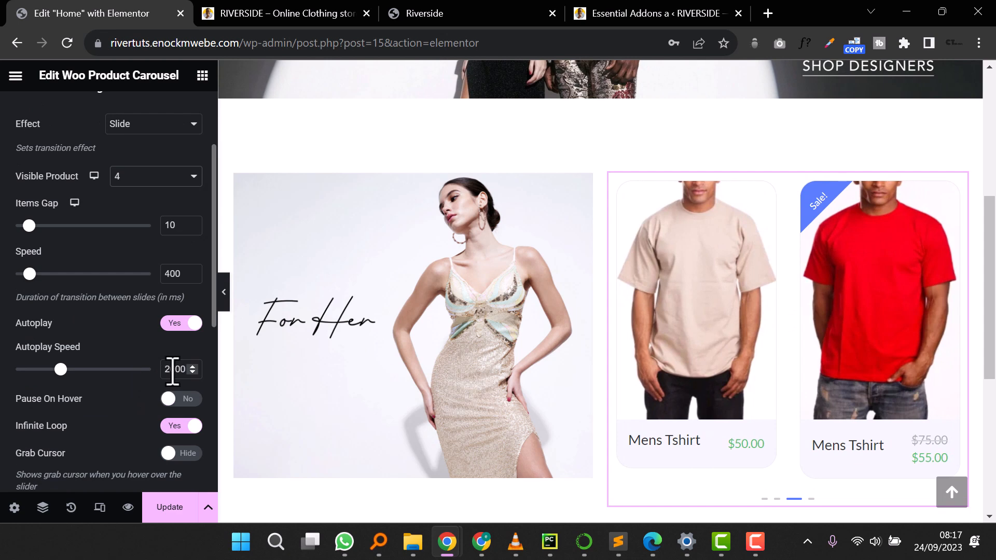
pyautogui.scroll(-2, 172, 370)
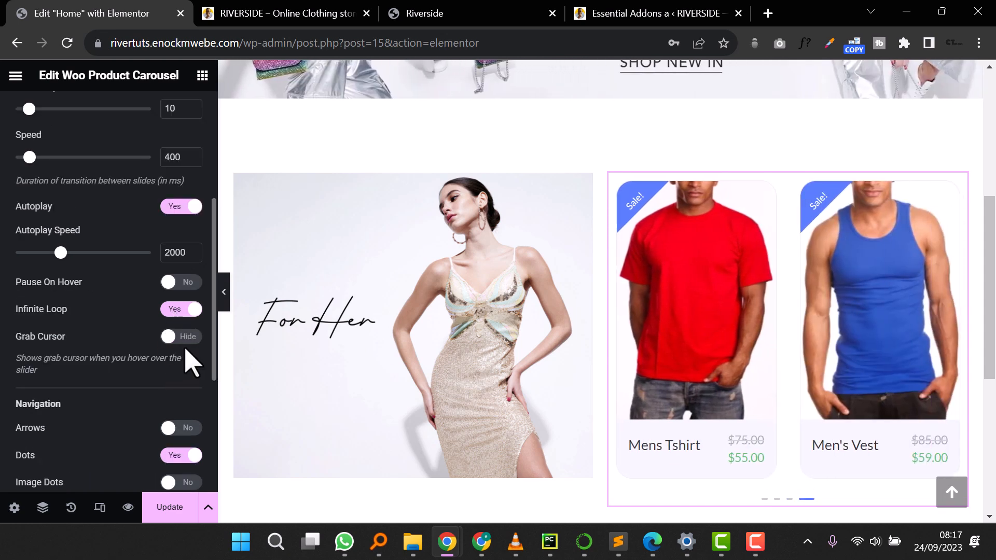
pyautogui.scroll(-4, 192, 384)
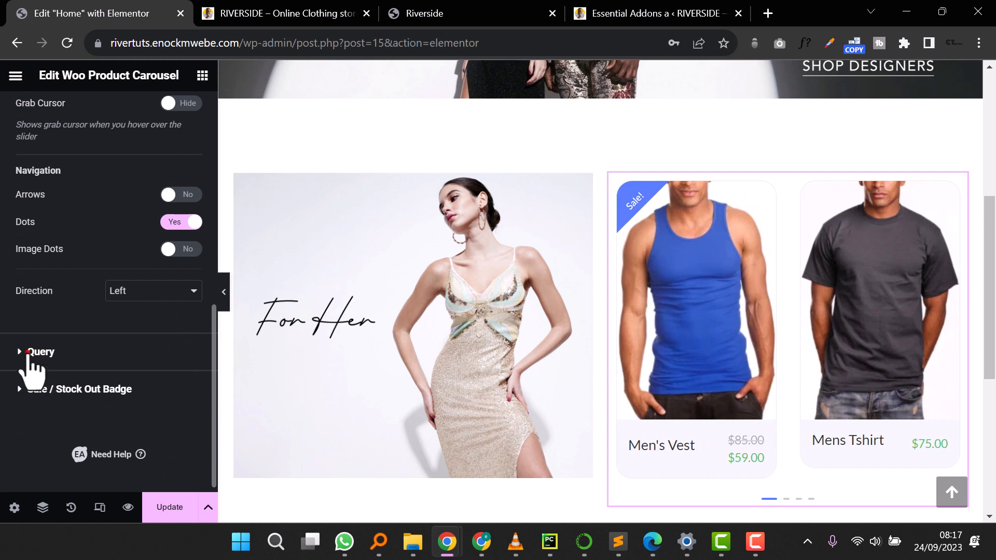
pyautogui.click(33, 354)
pyautogui.click(164, 280)
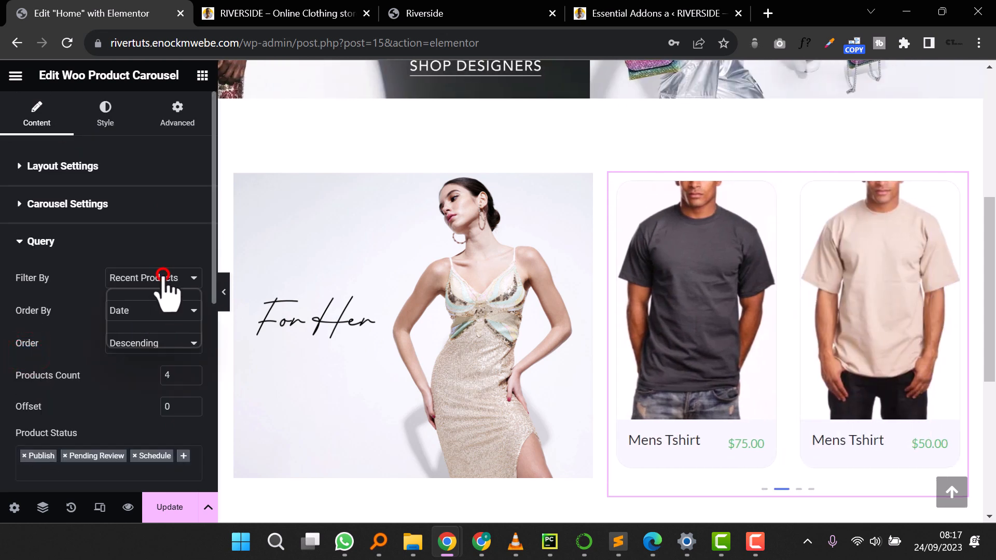
pyautogui.click(163, 276)
pyautogui.click(164, 277)
pyautogui.click(164, 278)
pyautogui.scroll(-5, 140, 324)
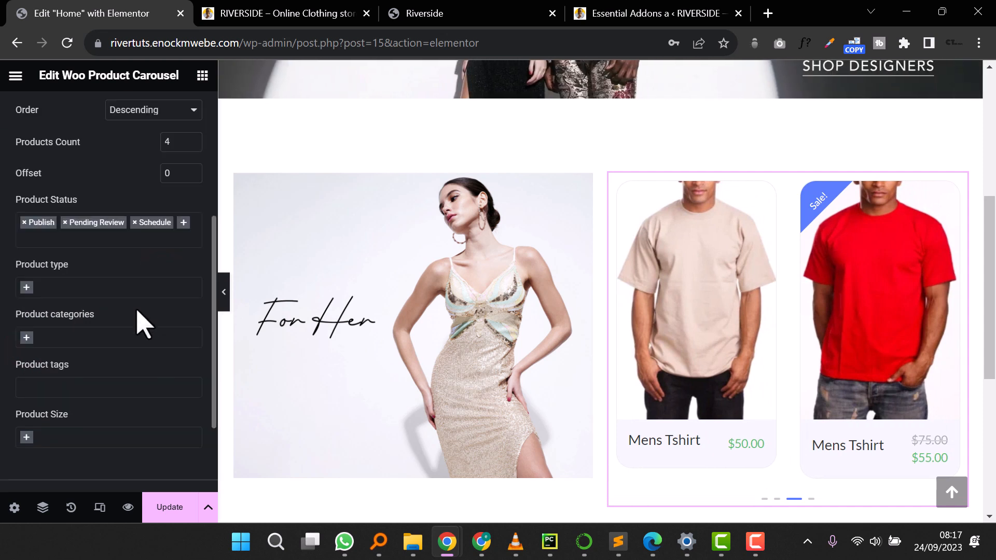
pyautogui.scroll(2, 142, 319)
pyautogui.click(150, 161)
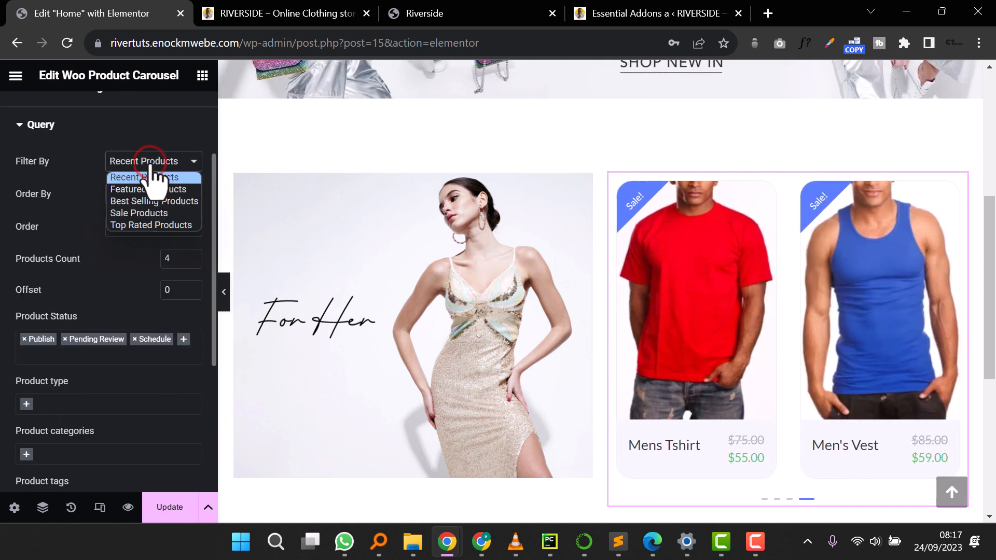
pyautogui.click(150, 177)
# Step: Limit the carousel's product query to the Jumpsuits and Bags categories
pyautogui.scroll(-3, 93, 300)
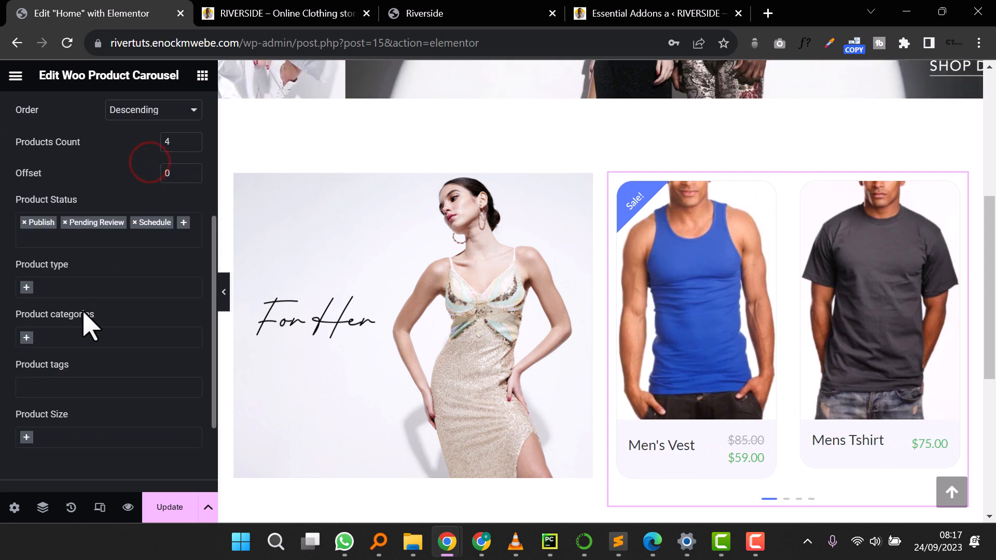
pyautogui.click(98, 337)
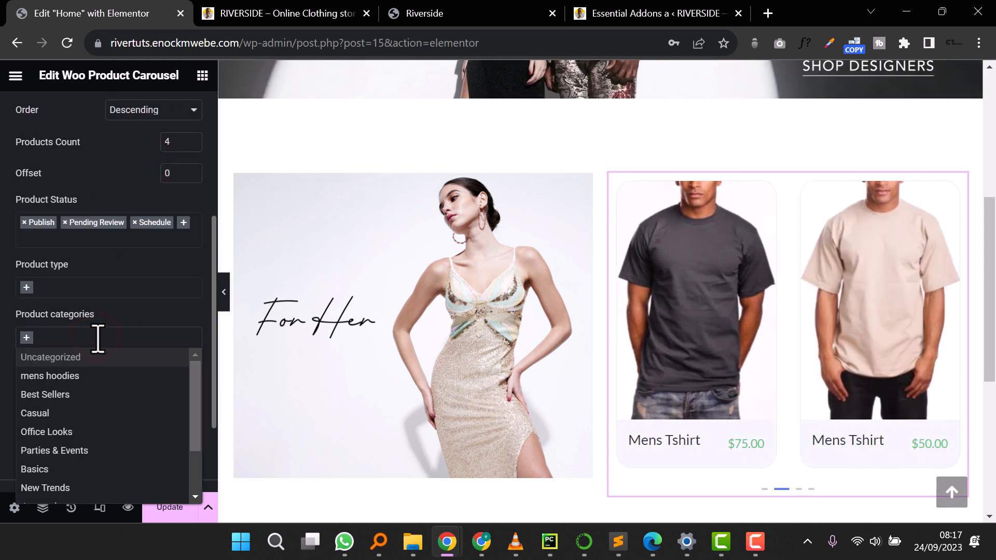
pyautogui.write('jump')
pyautogui.click(89, 357)
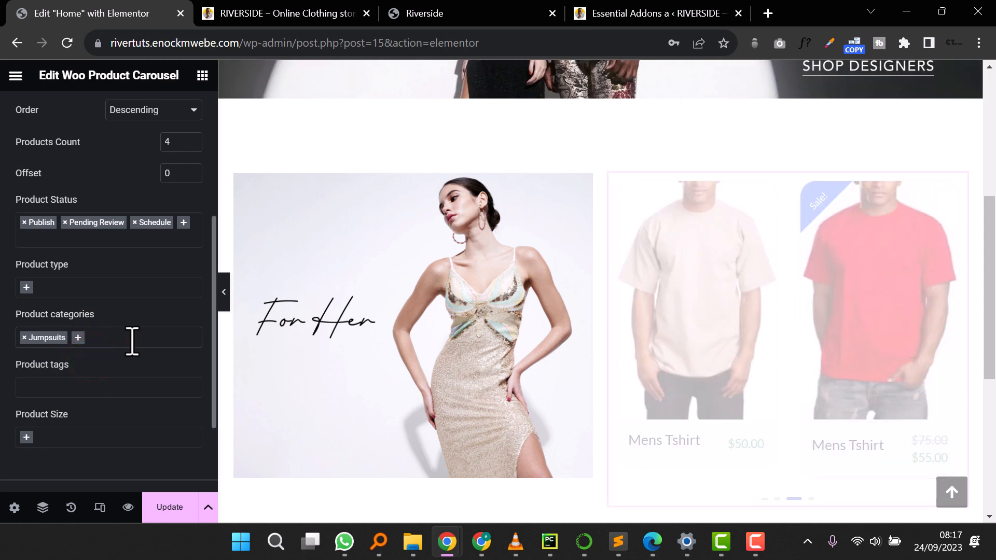
pyautogui.click(132, 338)
pyautogui.write('bags')
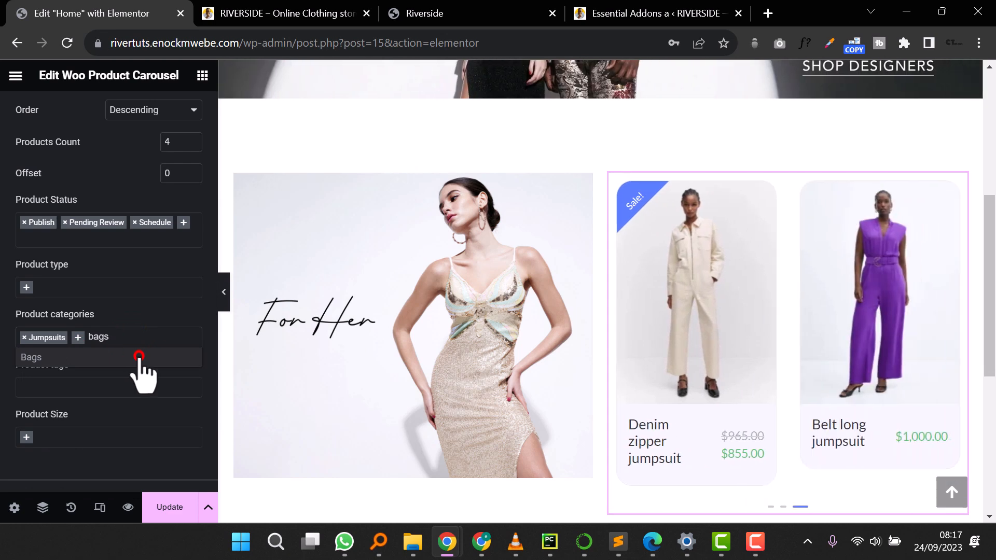
pyautogui.click(139, 356)
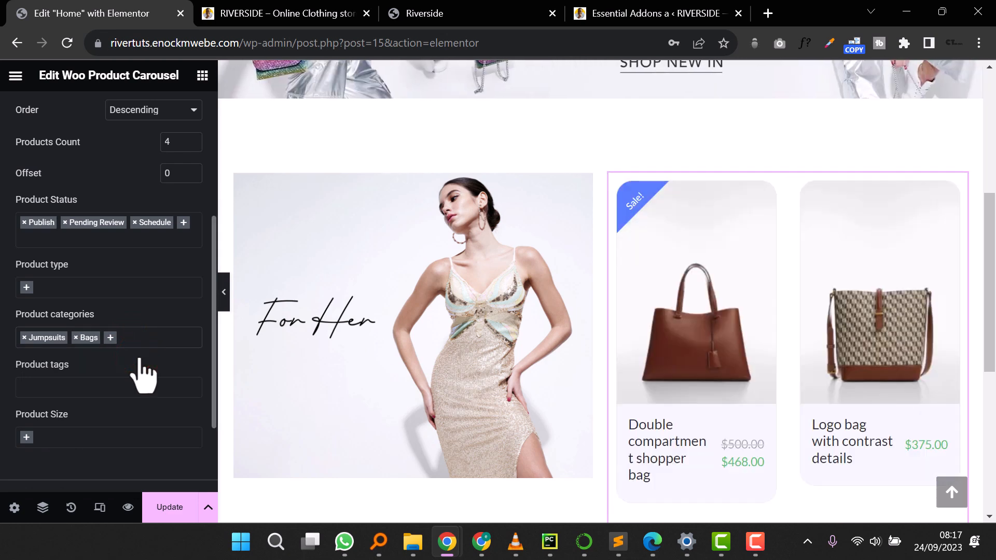
pyautogui.click(158, 340)
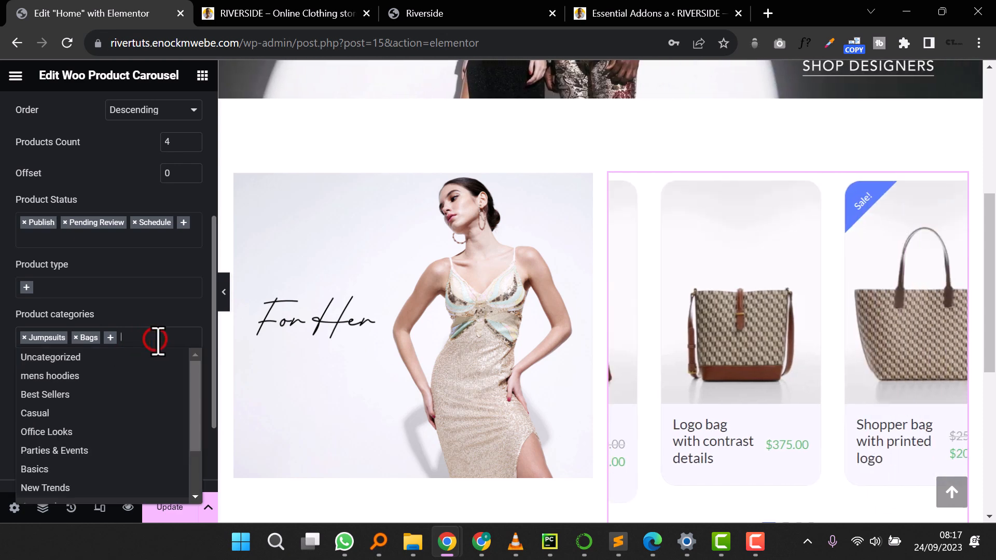
pyautogui.click(67, 414)
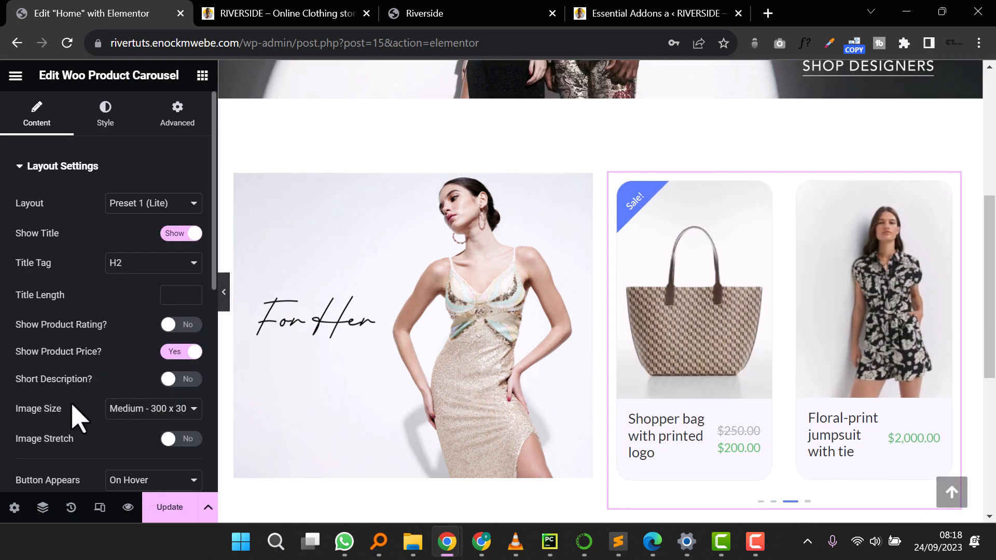
# Step: Preview the For Her section at full page width without the editing panel, checking how the product cards fit
pyautogui.click(223, 292)
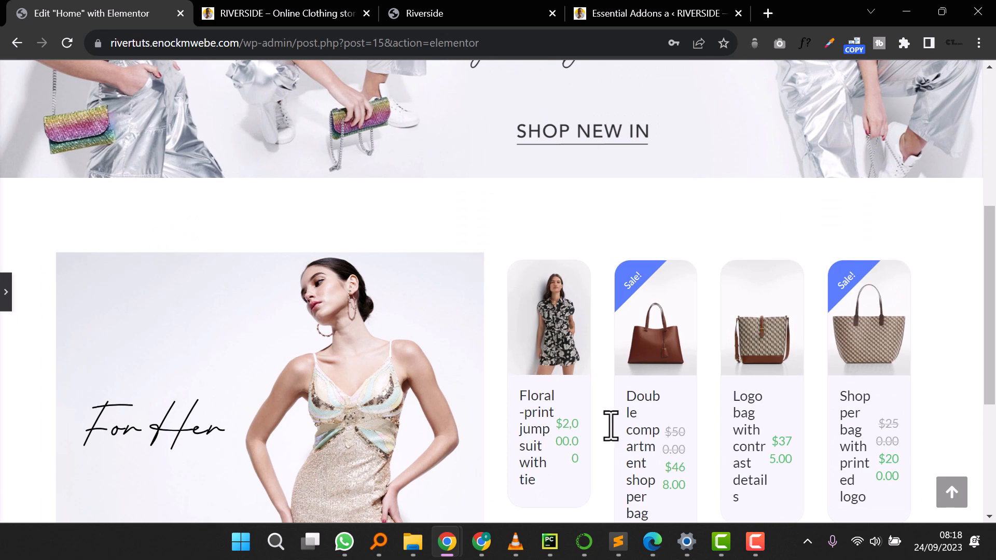
pyautogui.scroll(-4, 685, 453)
pyautogui.scroll(3, 700, 389)
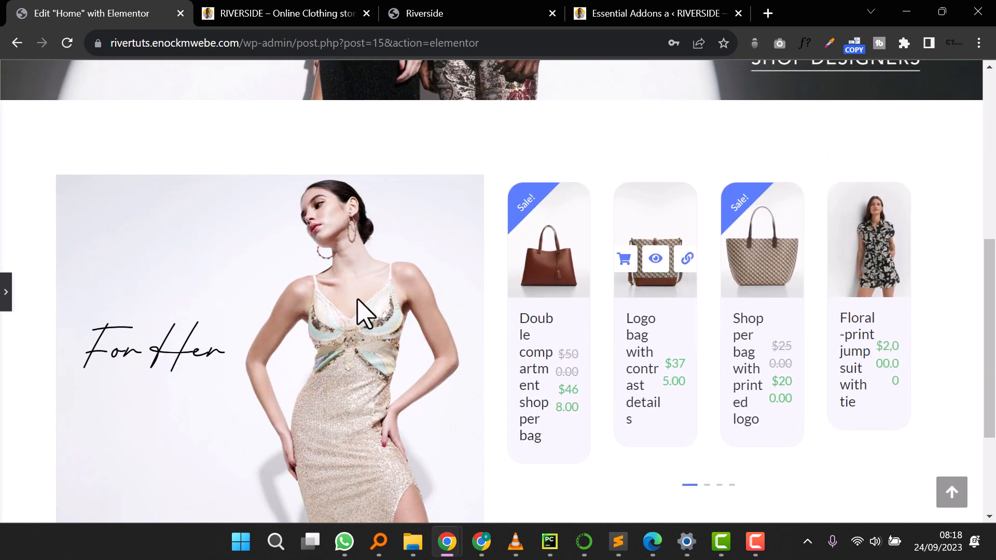
pyautogui.click(4, 293)
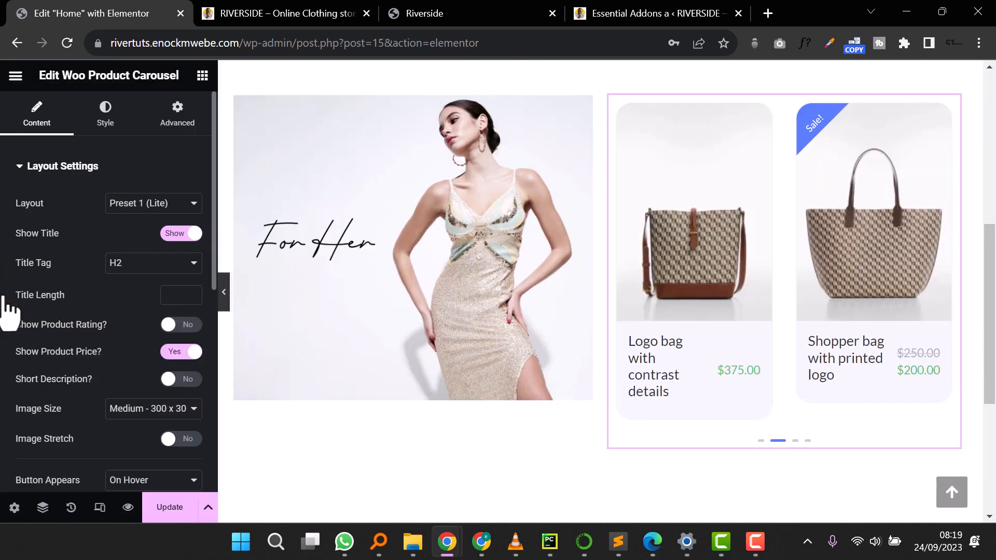
# Step: Reduce the number of visible products in the carousel to 3
pyautogui.scroll(-6, 146, 369)
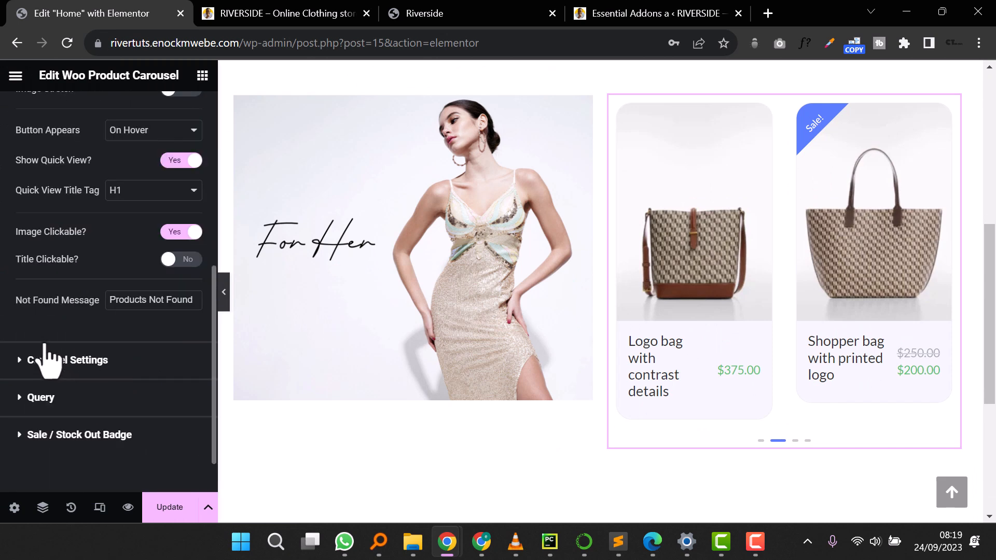
pyautogui.click(24, 361)
pyautogui.click(169, 293)
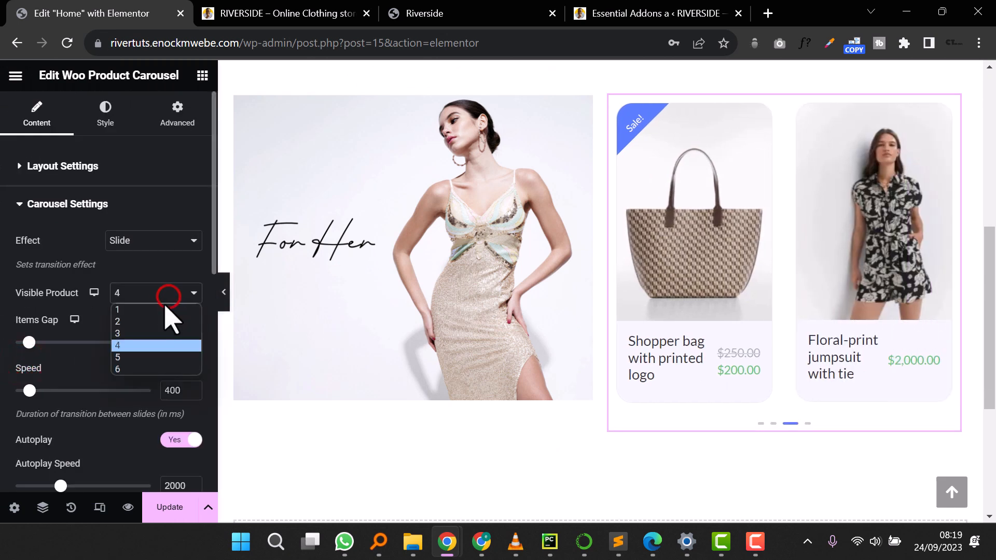
pyautogui.click(157, 329)
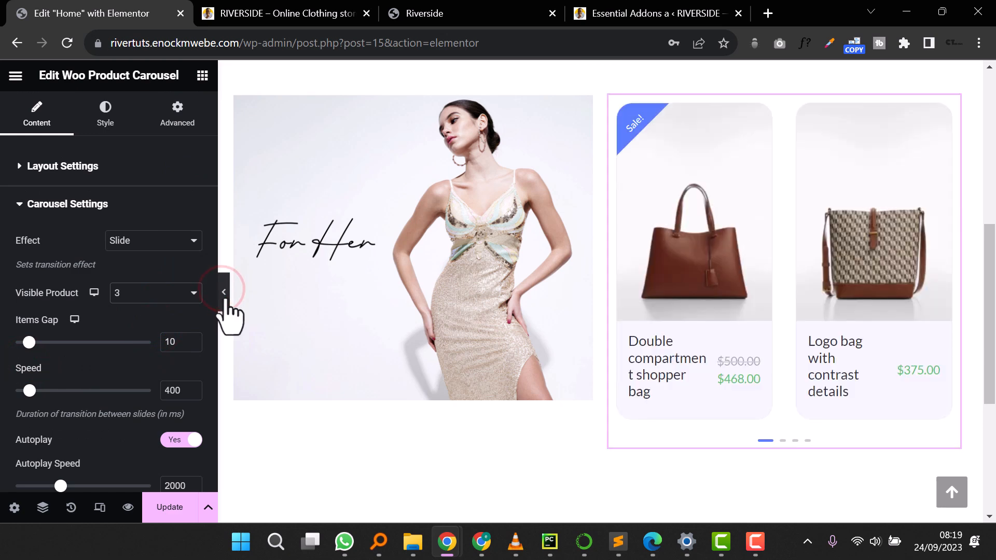
# Step: Preview the section without the editing panel and compare its product carousel with the one on the reference Riverside site
pyautogui.click(226, 306)
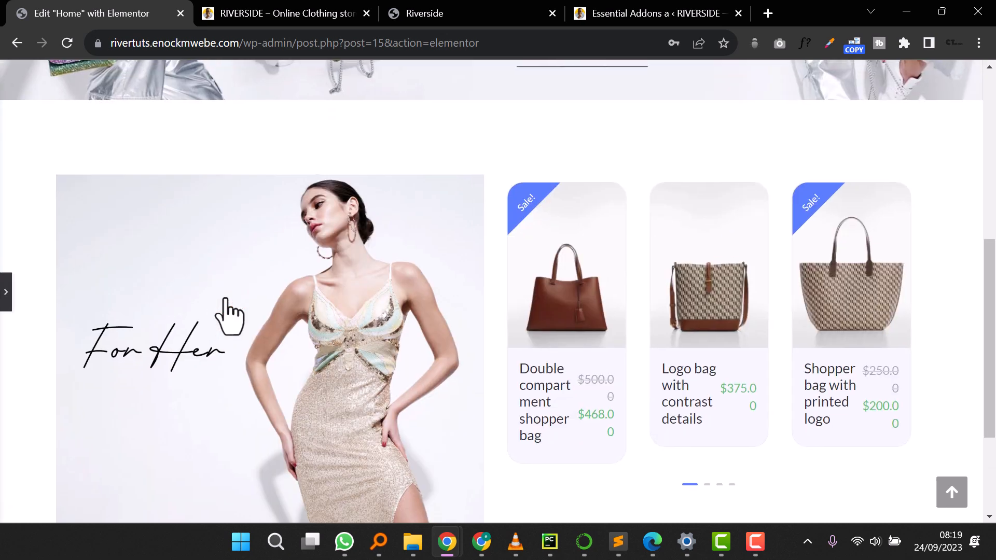
pyautogui.click(441, 17)
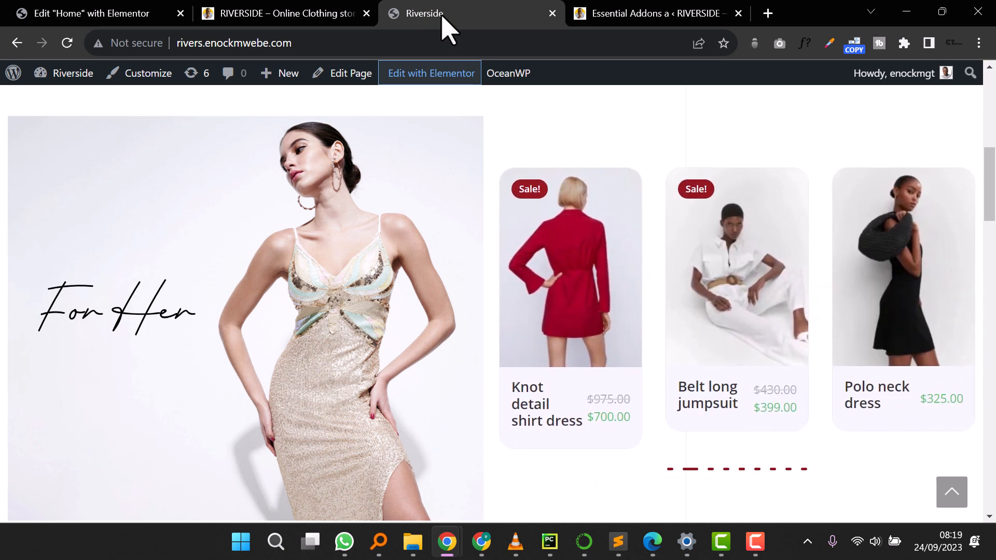
pyautogui.click(132, 16)
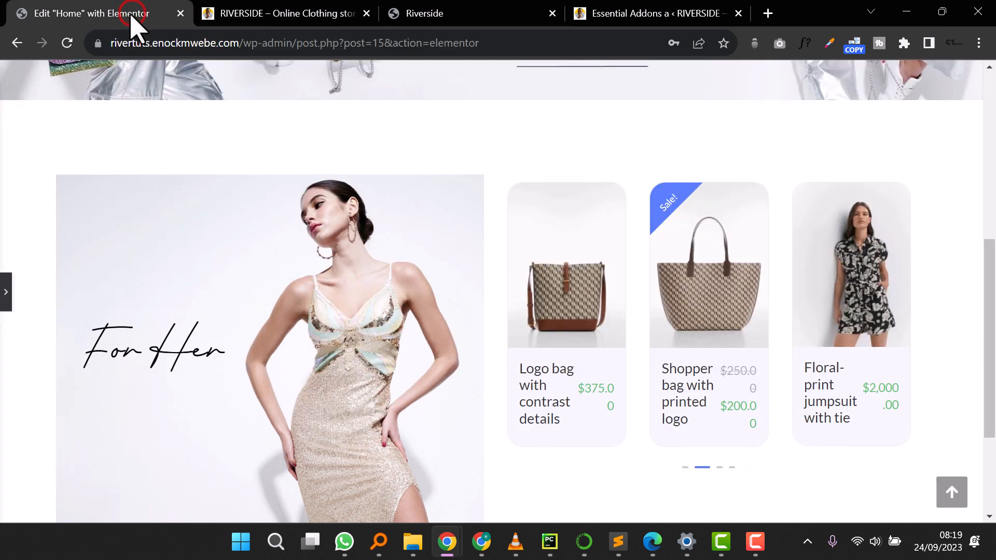
pyautogui.click(6, 284)
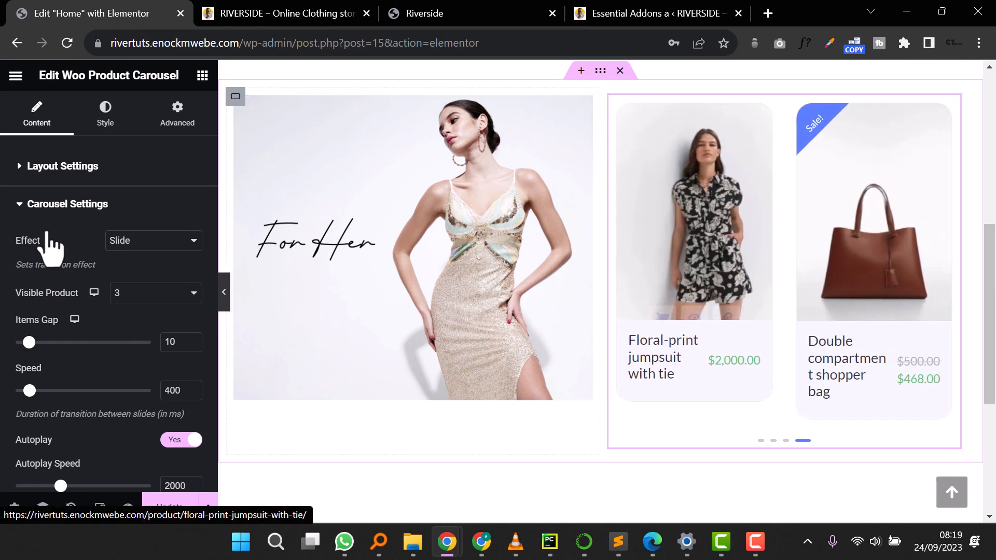
# Step: Set the carousel's sale and stock-out badge style to Preset 3
pyautogui.scroll(-9, 127, 322)
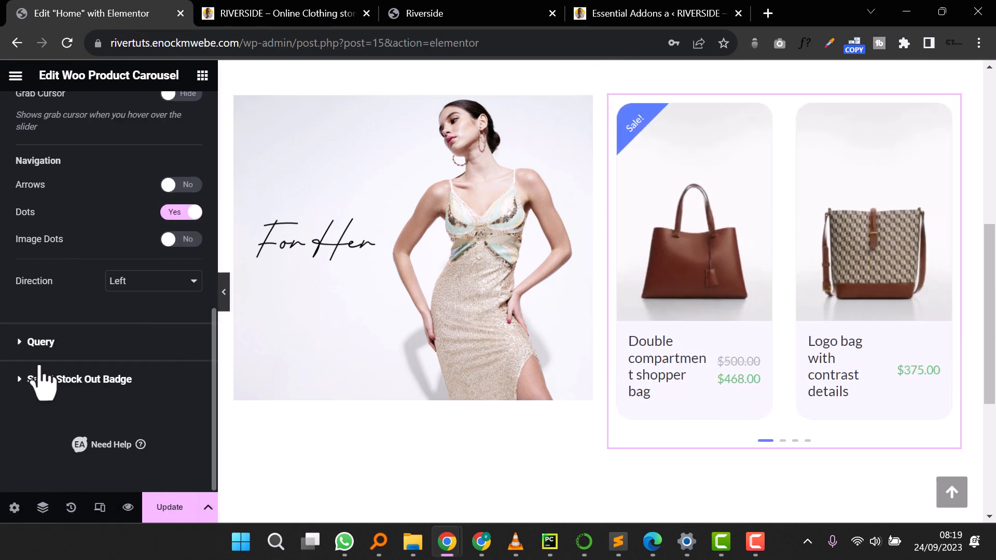
pyautogui.click(21, 381)
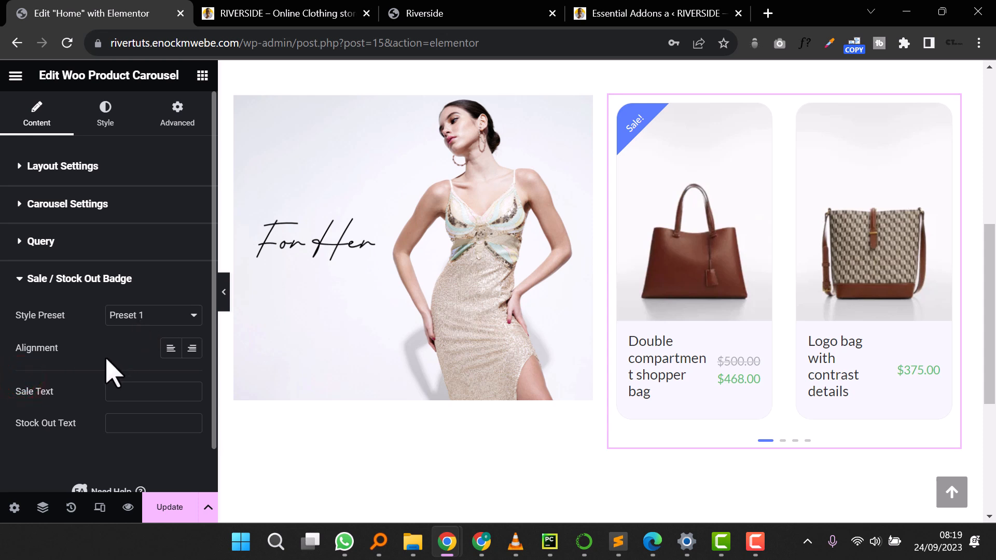
pyautogui.click(155, 317)
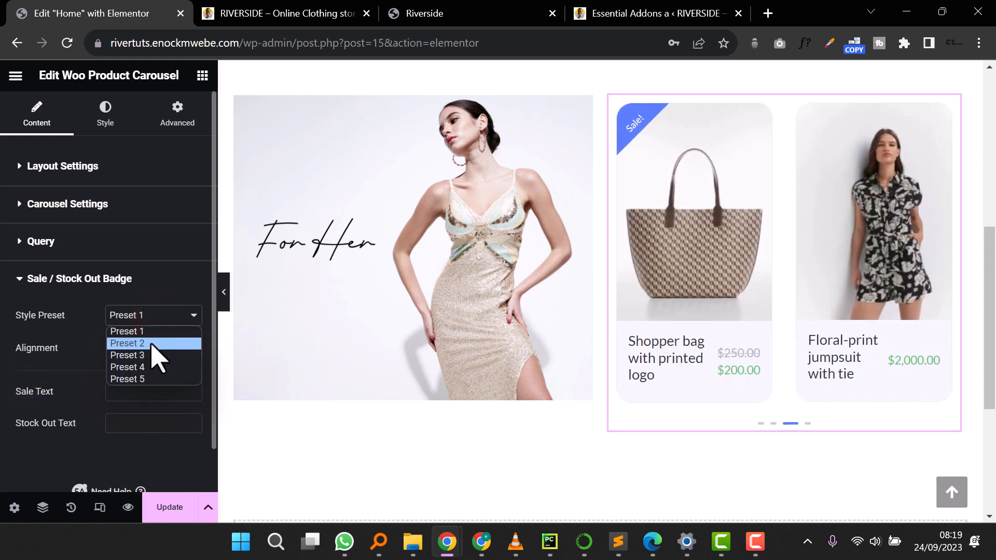
pyautogui.click(150, 341)
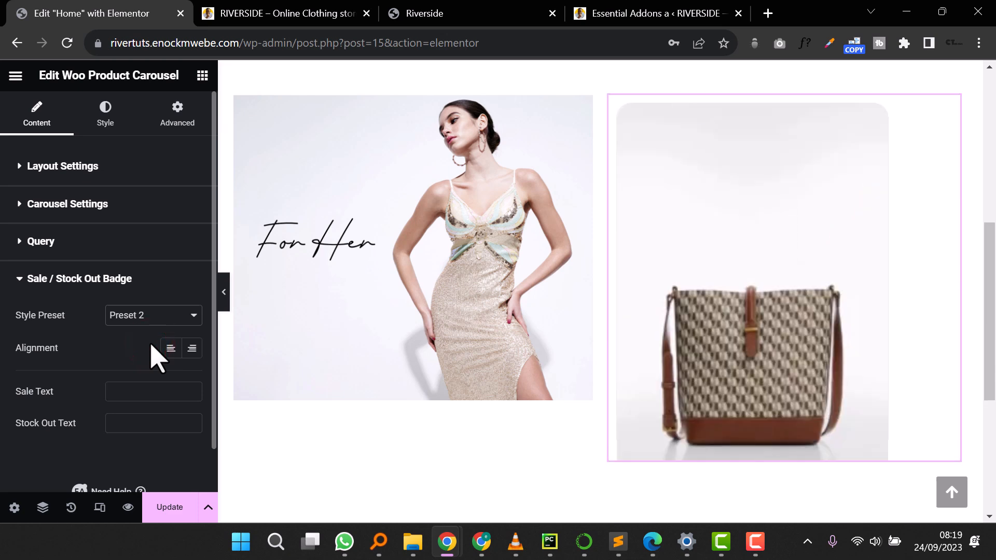
pyautogui.click(154, 318)
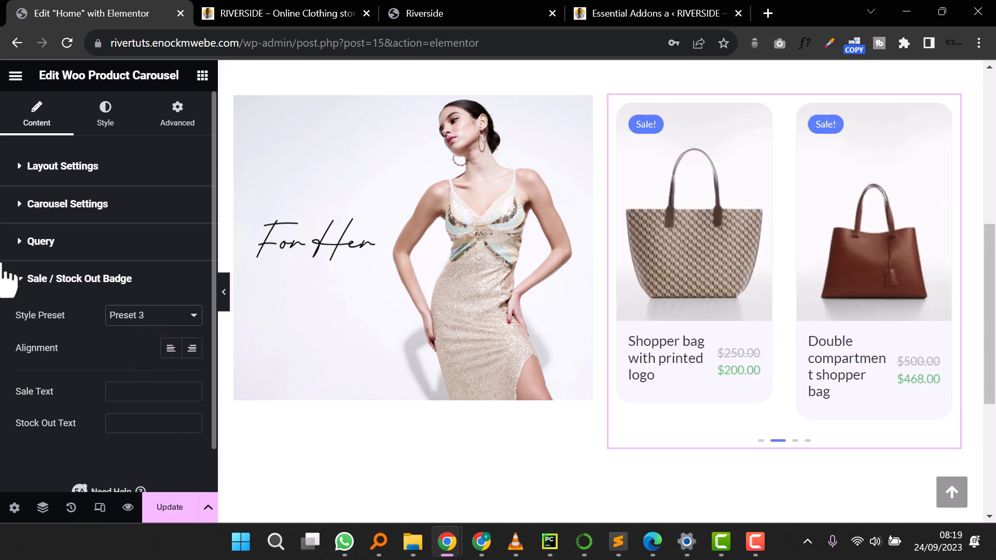
# Step: Review the product carousel's style settings for product margin, border, radius and detail padding
pyautogui.click(112, 117)
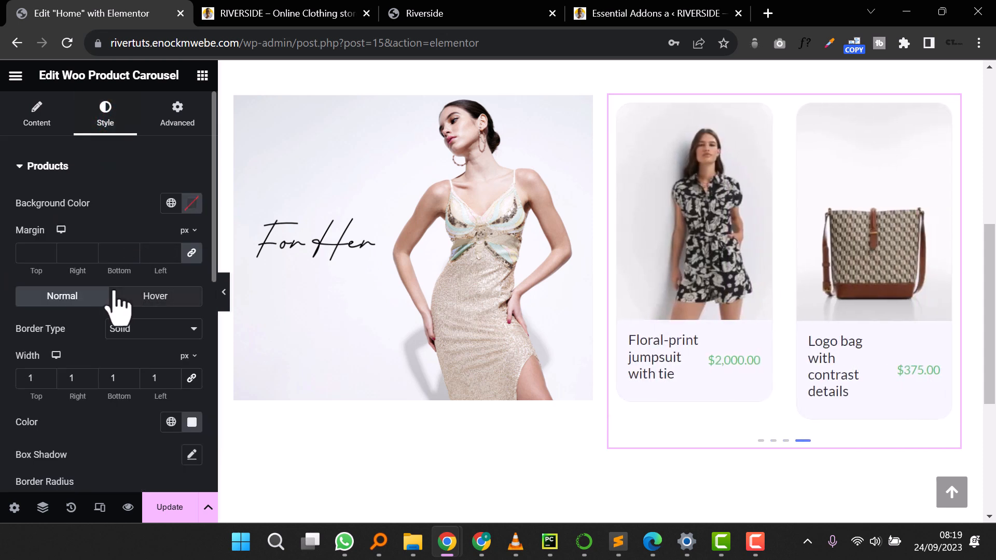
pyautogui.scroll(-2, 117, 306)
pyautogui.scroll(-2, 117, 306)
pyautogui.scroll(4, 117, 306)
pyautogui.scroll(-2, 71, 241)
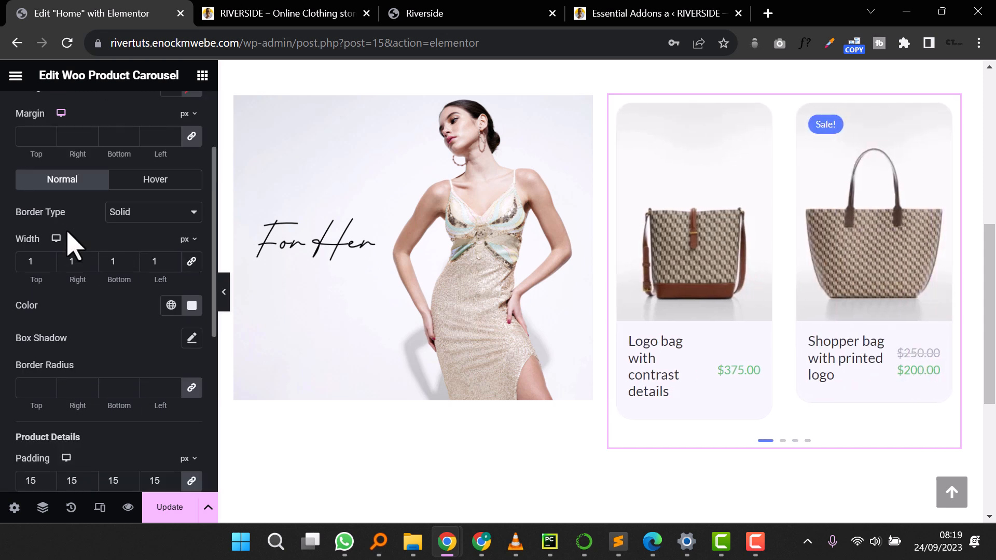
pyautogui.scroll(-2, 138, 350)
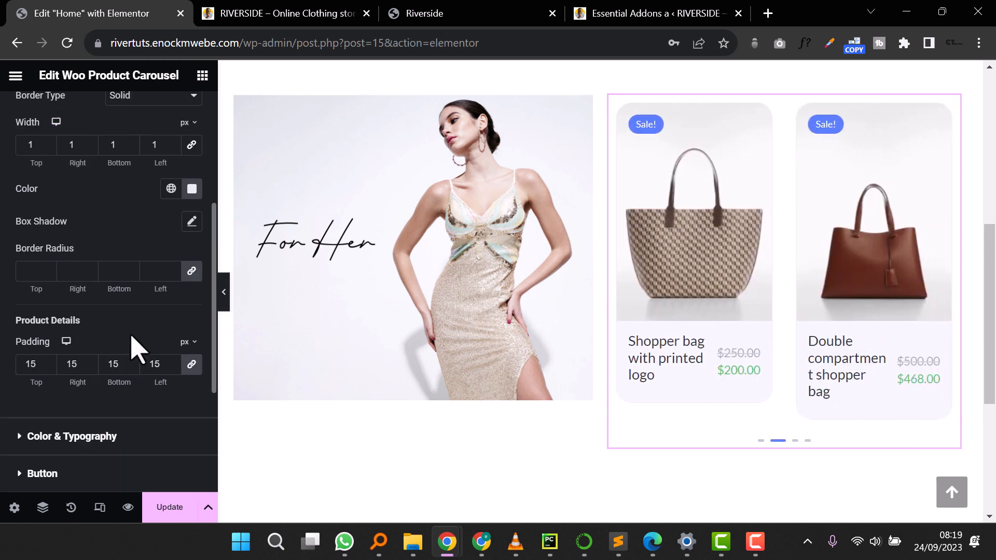
pyautogui.scroll(-4, 137, 350)
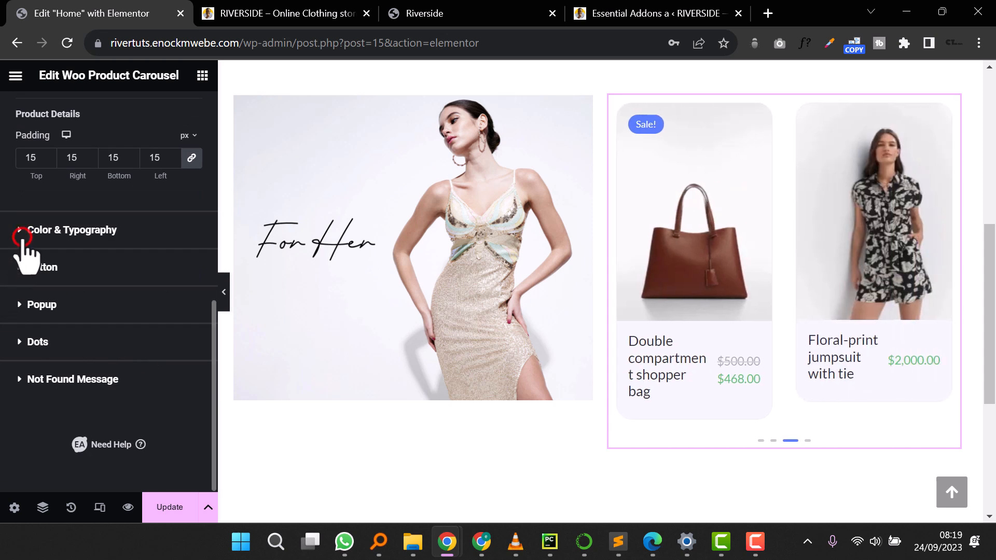
# Step: Set the sale badge background of the For Her product carousel to black, #000000
pyautogui.click(22, 240)
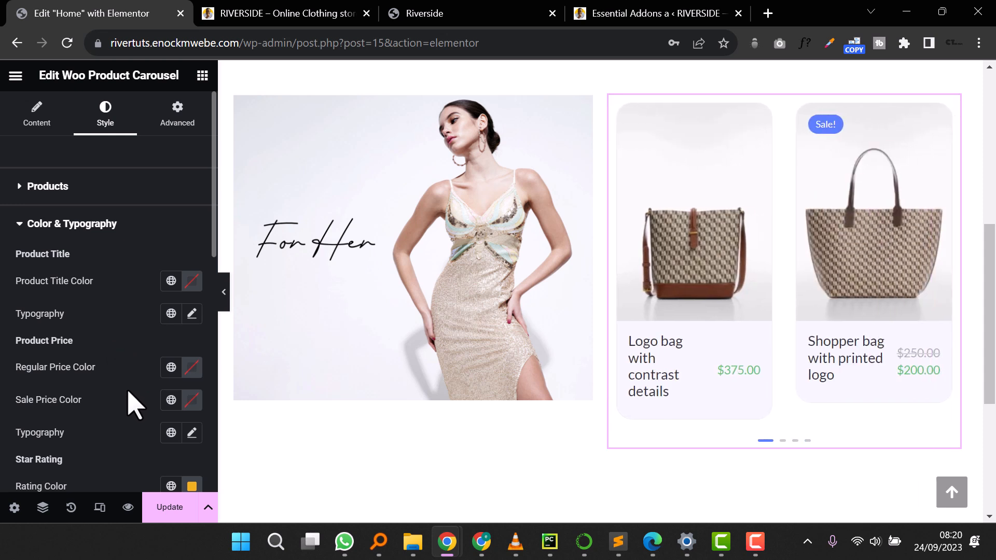
pyautogui.scroll(-6, 134, 405)
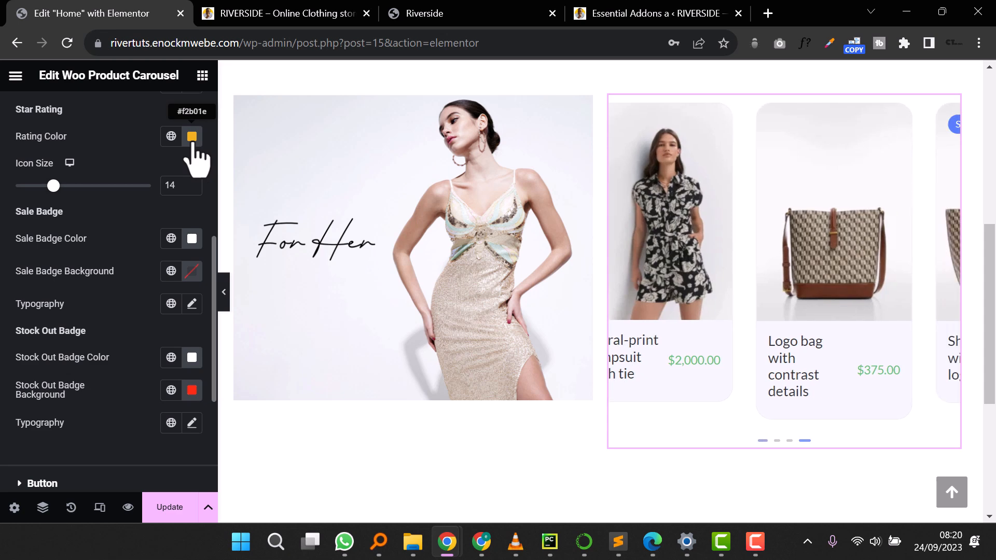
pyautogui.click(191, 271)
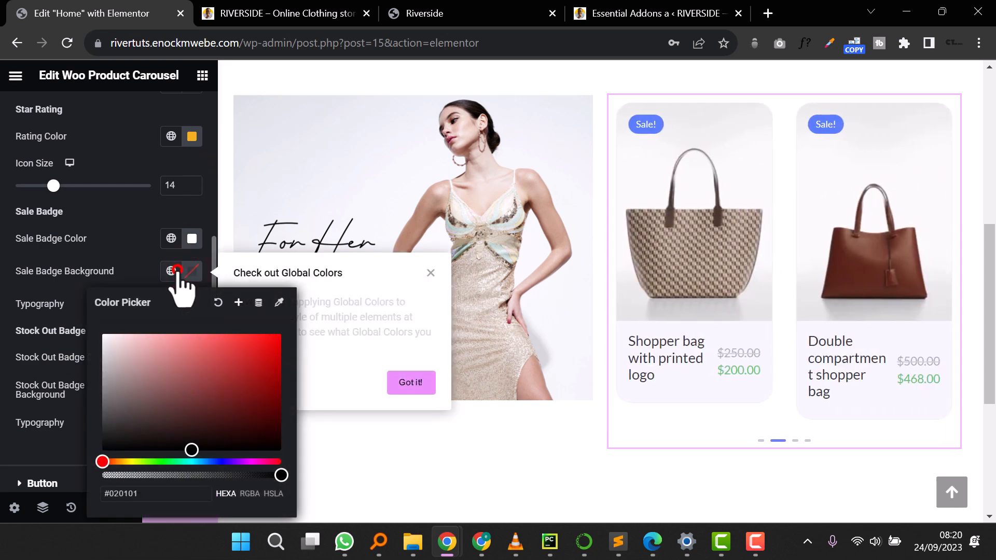
pyautogui.click(173, 271)
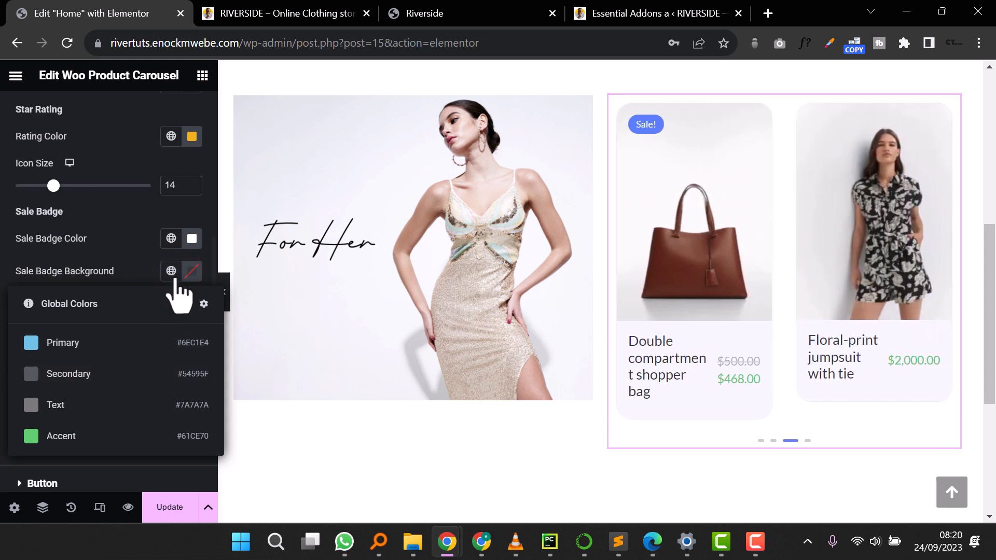
pyautogui.click(192, 271)
pyautogui.click(129, 424)
pyautogui.moveTo(163, 416)
pyautogui.mouseDown()
pyautogui.moveTo(246, 411)
pyautogui.moveTo(266, 391)
pyautogui.moveTo(234, 411)
pyautogui.moveTo(100, 444)
pyautogui.moveTo(96, 459)
pyautogui.mouseUp()
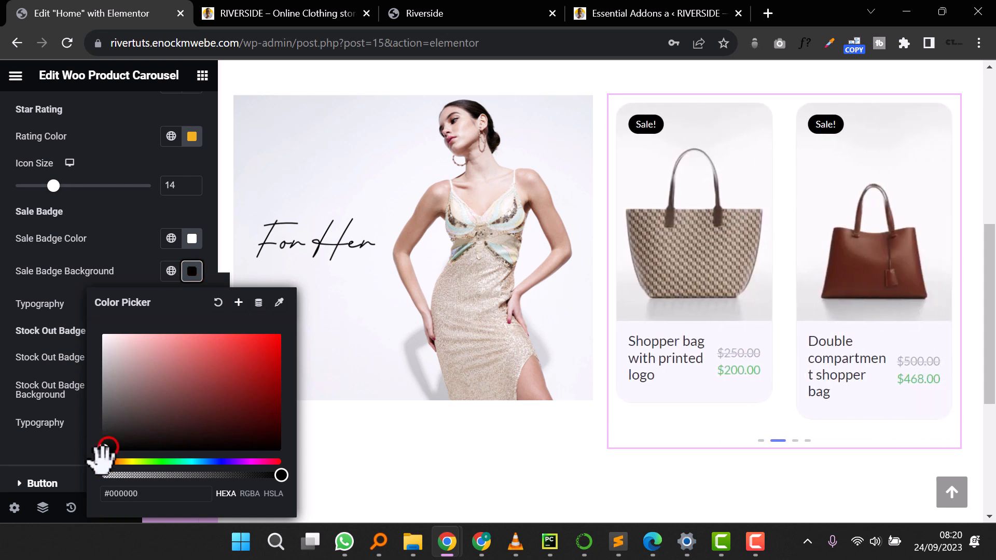
pyautogui.click(132, 229)
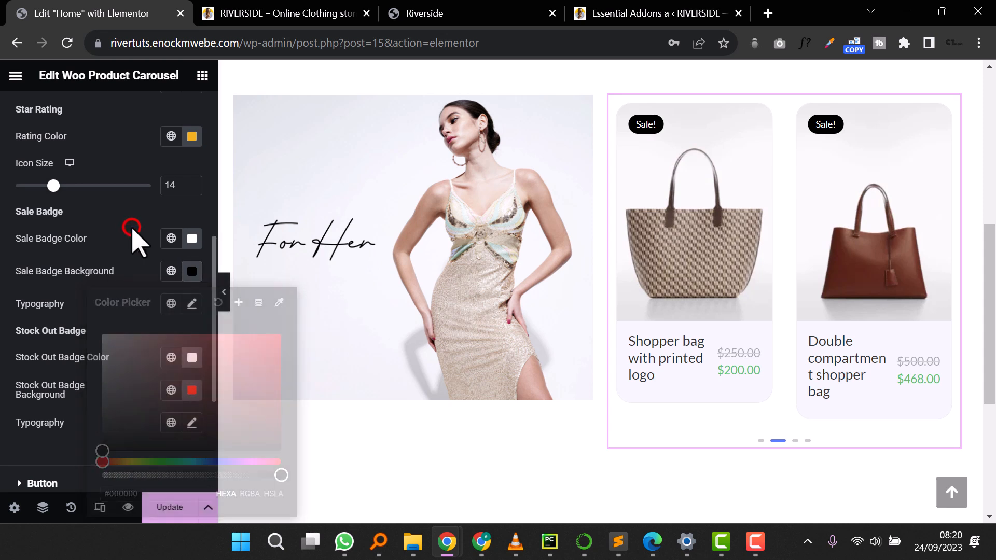
# Step: Set the normal-state background color of the carousel's product buttons to black, #000000
pyautogui.scroll(-2, 141, 352)
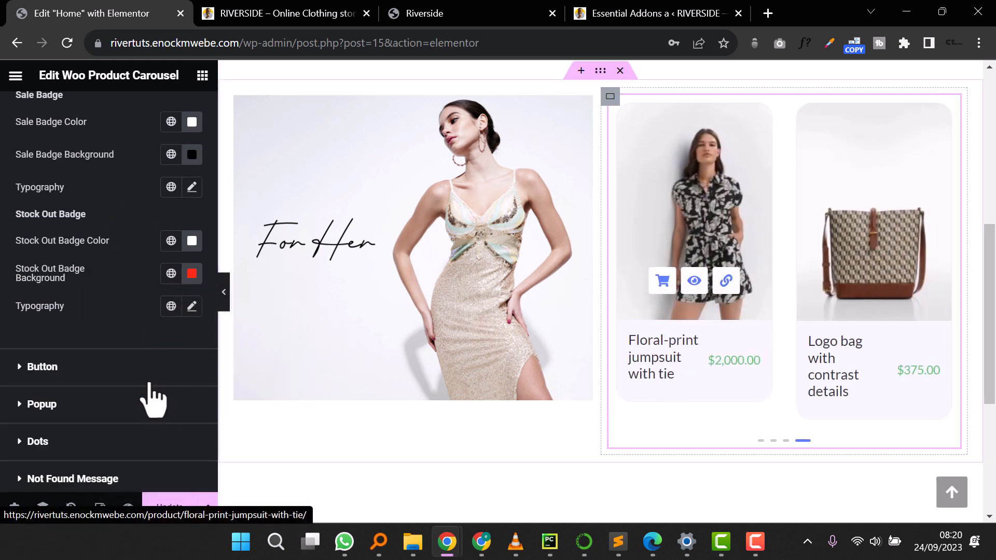
pyautogui.click(20, 366)
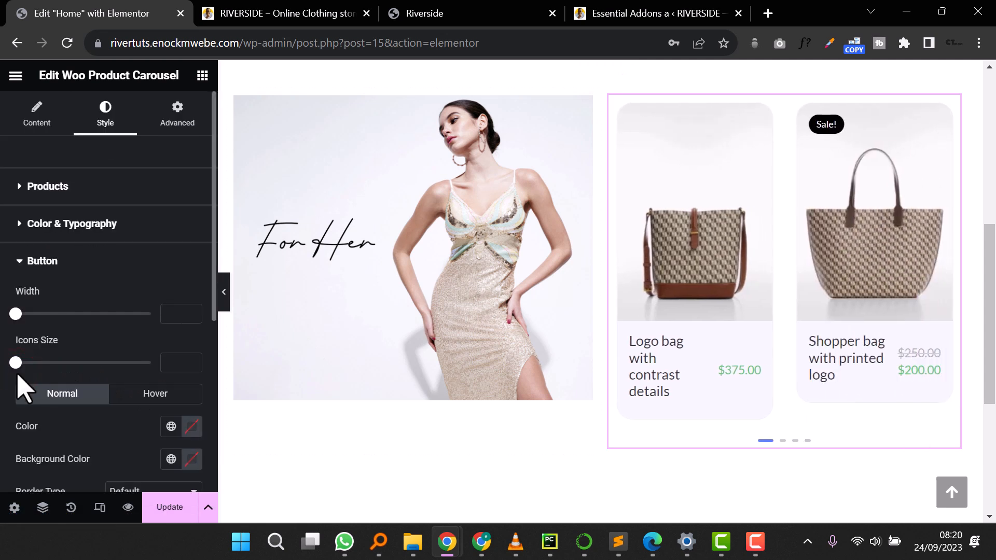
pyautogui.scroll(-4, 182, 311)
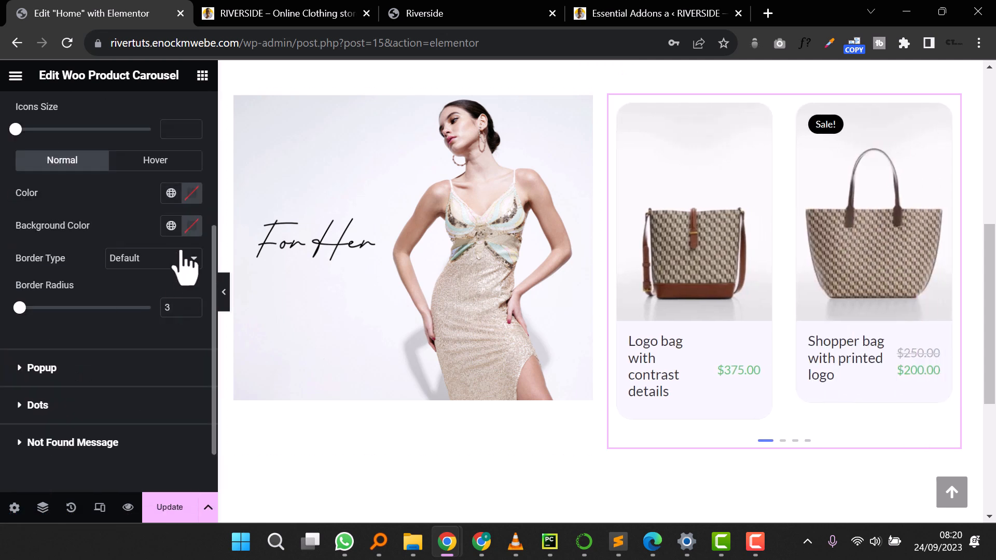
pyautogui.click(192, 226)
pyautogui.moveTo(145, 324); pyautogui.dragTo(63, 434)
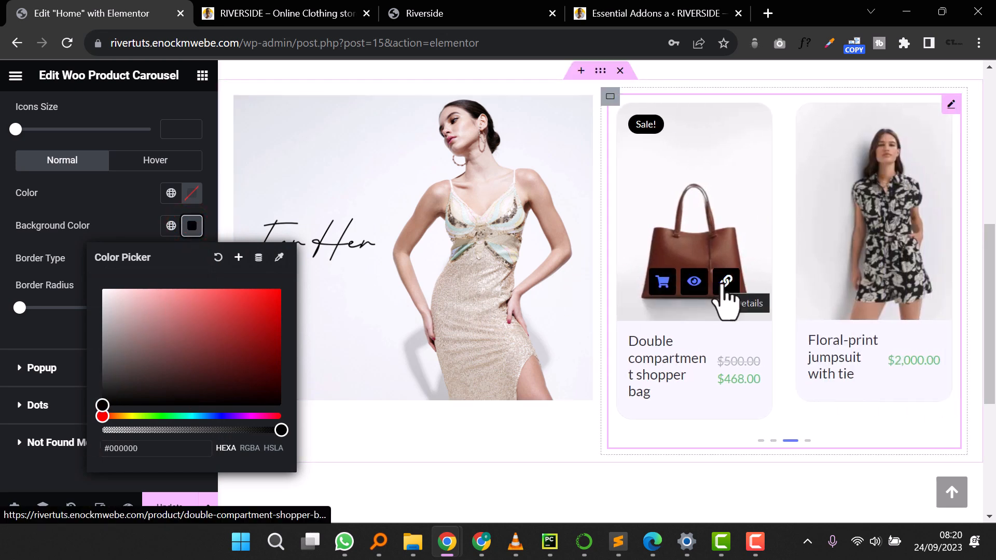
pyautogui.click(120, 207)
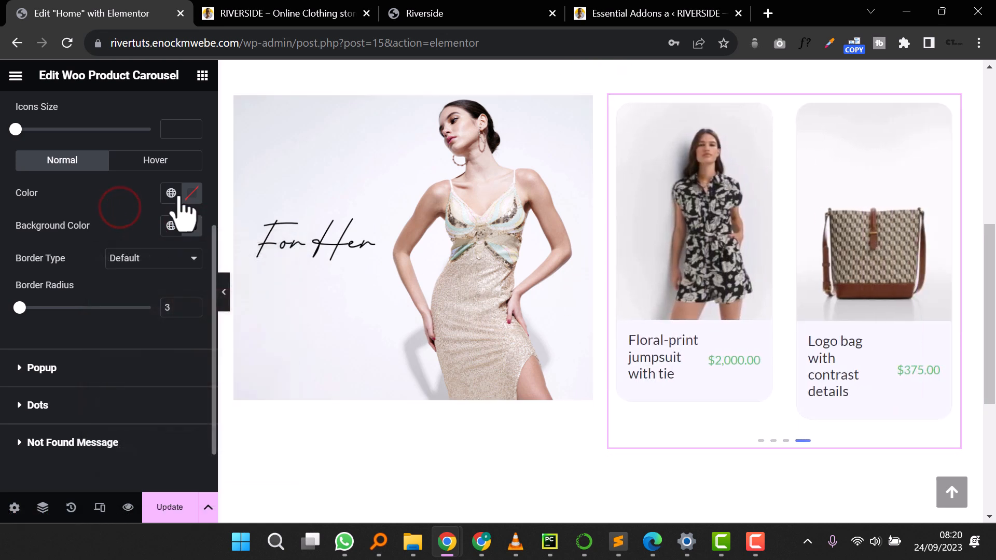
# Step: Set the normal-state icon color of the carousel's product buttons to white, #FFFFFF, and check it on a product card
pyautogui.click(191, 195)
pyautogui.moveTo(152, 325); pyautogui.dragTo(85, 238)
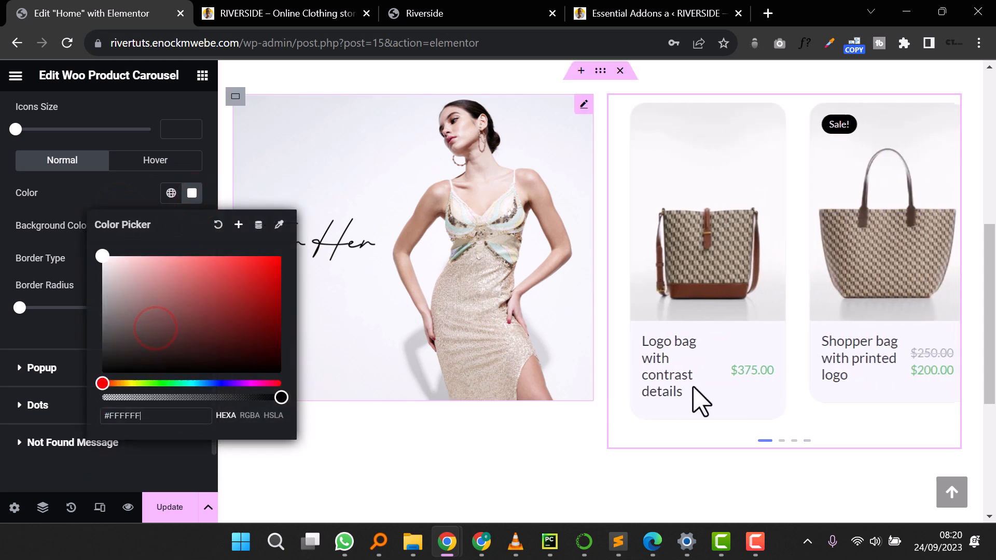
pyautogui.moveTo(846, 196)
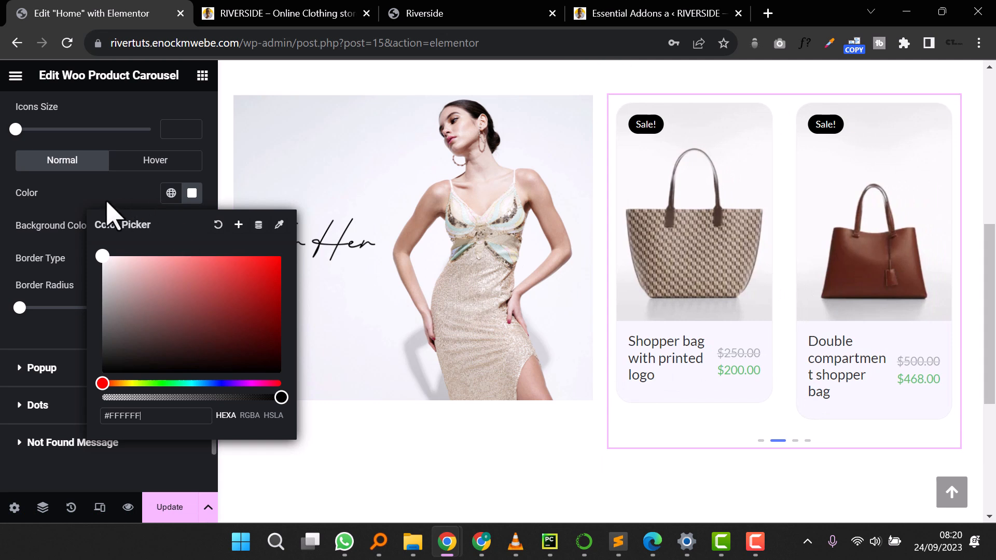
pyautogui.click(45, 256)
pyautogui.scroll(5, 121, 335)
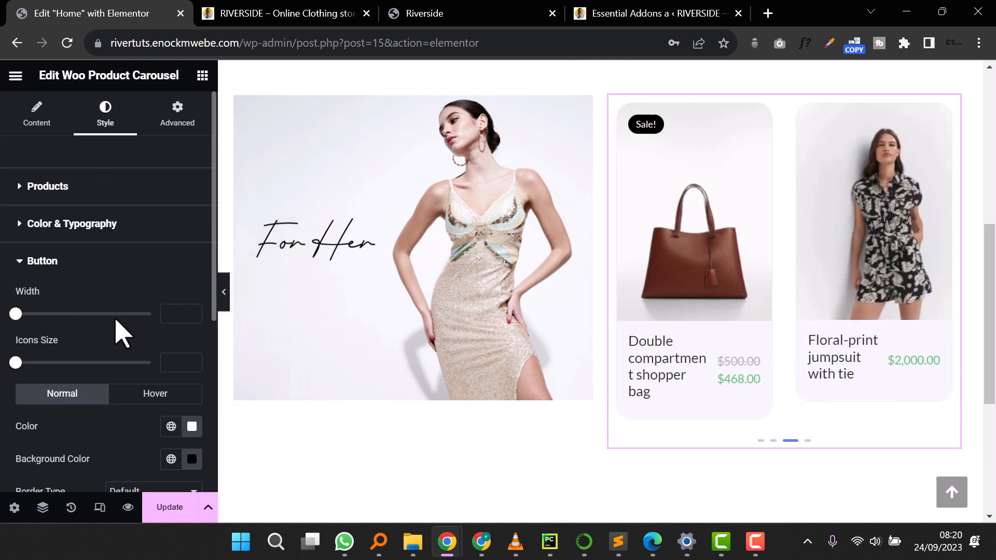
# Step: Set the normal-state color of the carousel's navigation dots to black, #000000
pyautogui.scroll(-5, 78, 334)
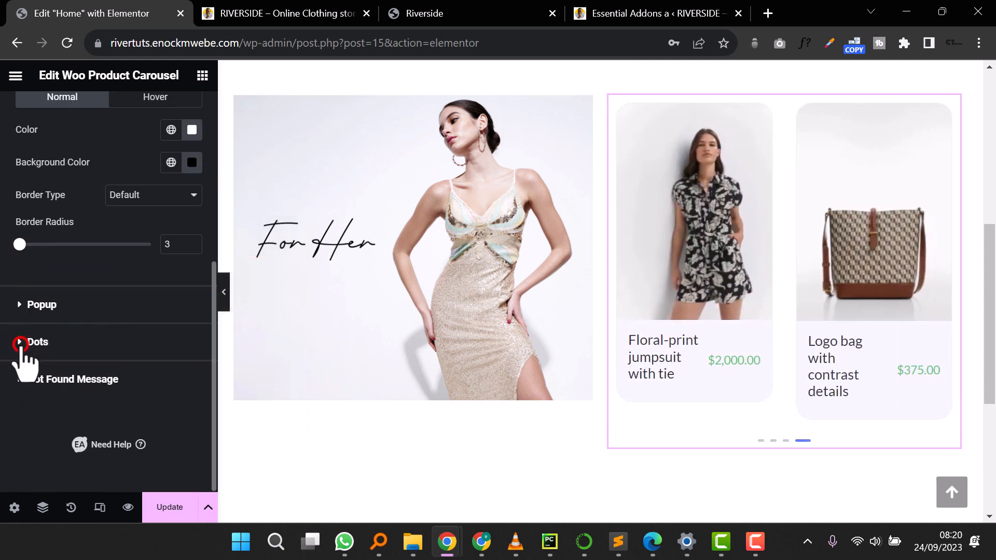
pyautogui.click(21, 349)
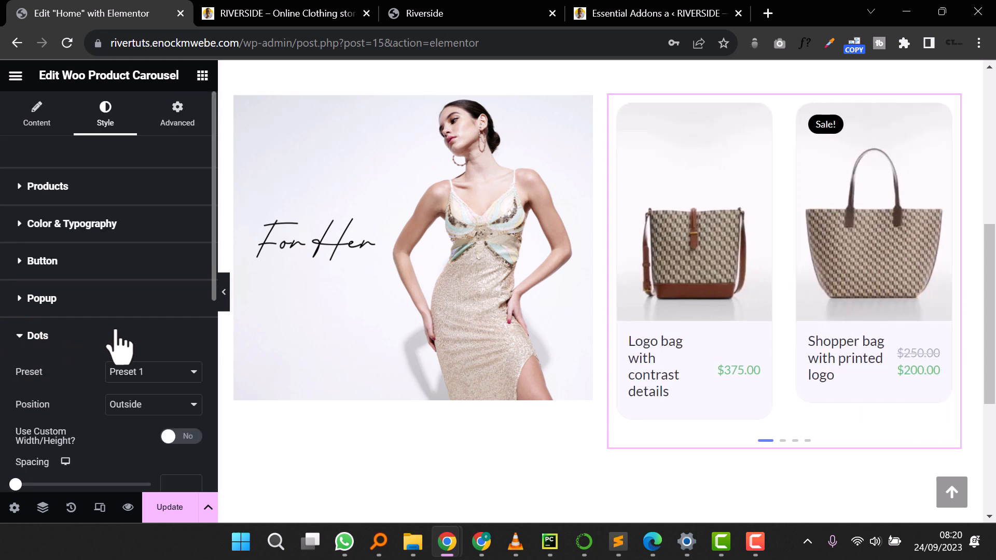
pyautogui.scroll(-3, 171, 360)
pyautogui.scroll(-5, 184, 430)
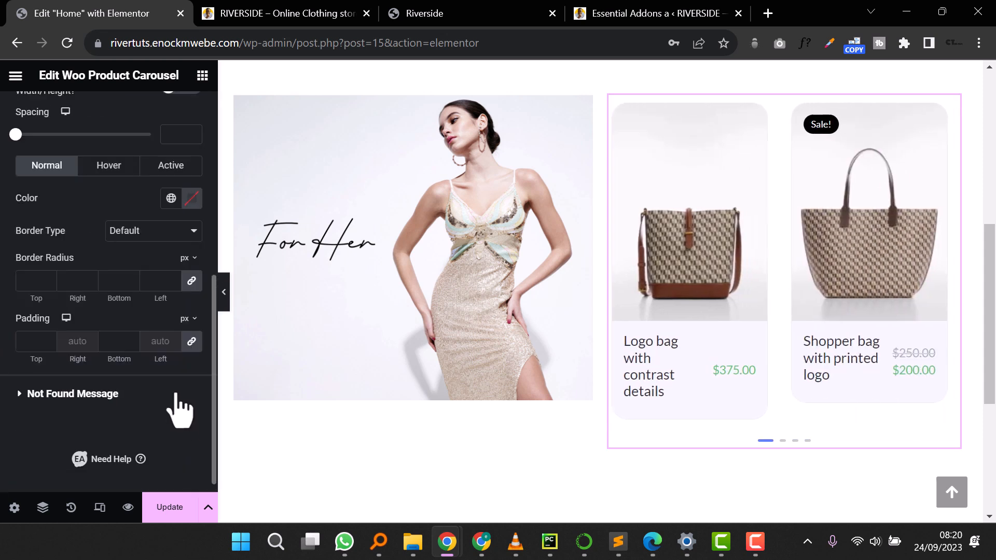
pyautogui.click(194, 198)
pyautogui.moveTo(159, 310); pyautogui.dragTo(87, 392)
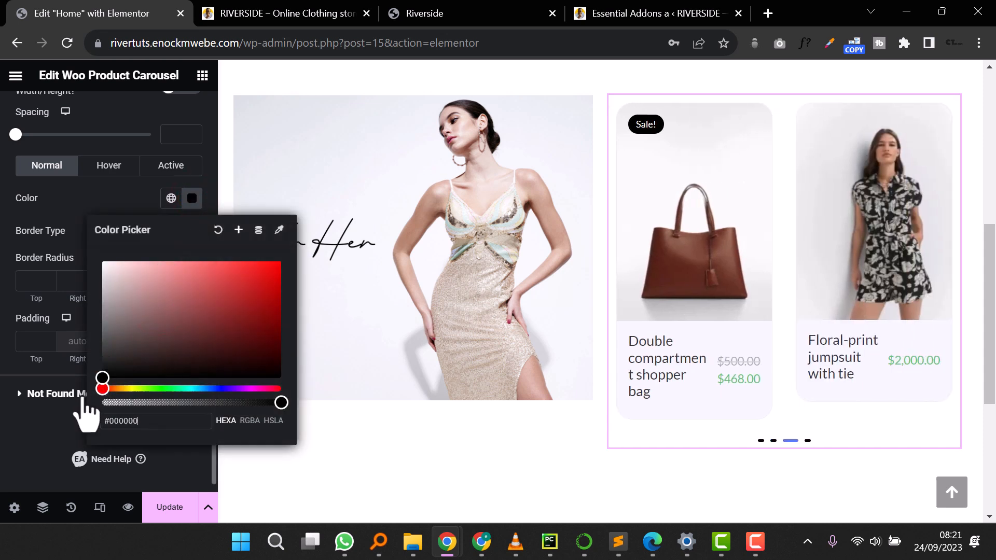
# Step: Set the active-state color of the carousel's navigation dots to dark red, #520000
pyautogui.click(165, 166)
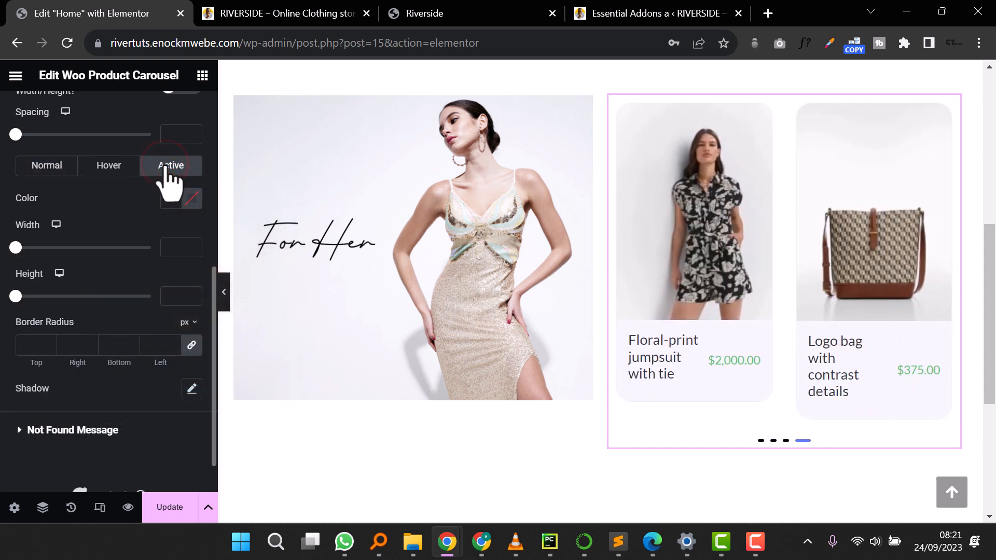
pyautogui.click(191, 204)
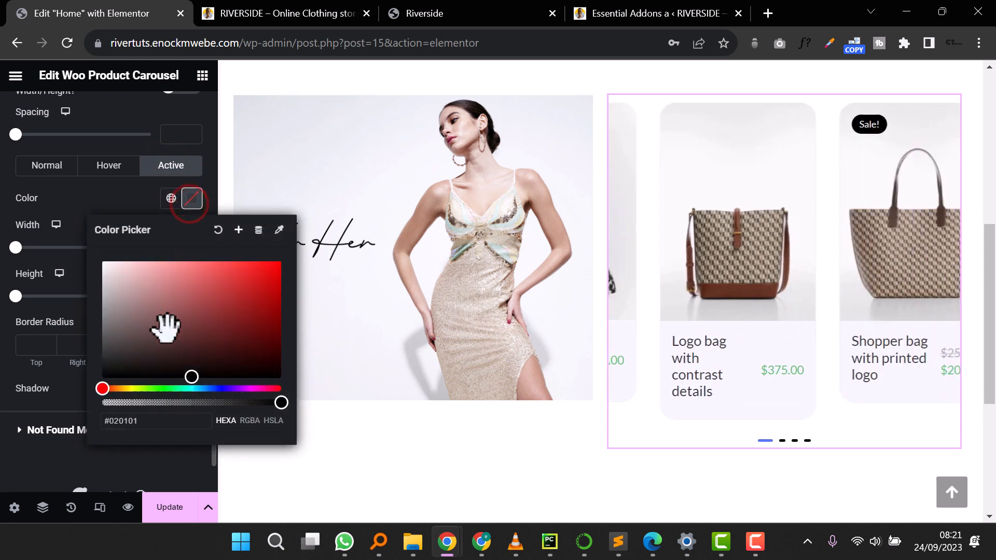
pyautogui.moveTo(262, 289); pyautogui.dragTo(293, 342)
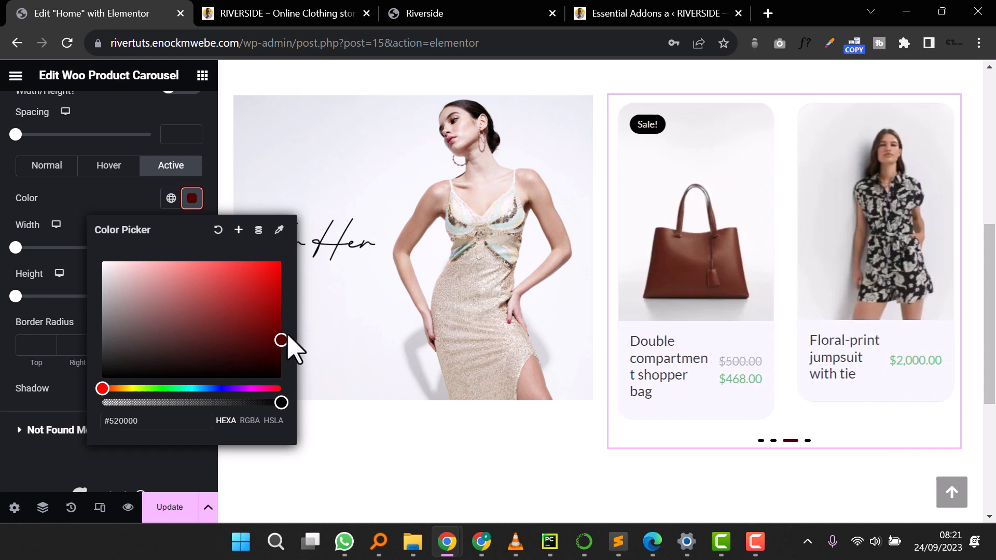
pyautogui.click(114, 198)
# Step: Set the regular price color of the carousel's products to black, #000000
pyautogui.scroll(6, 92, 228)
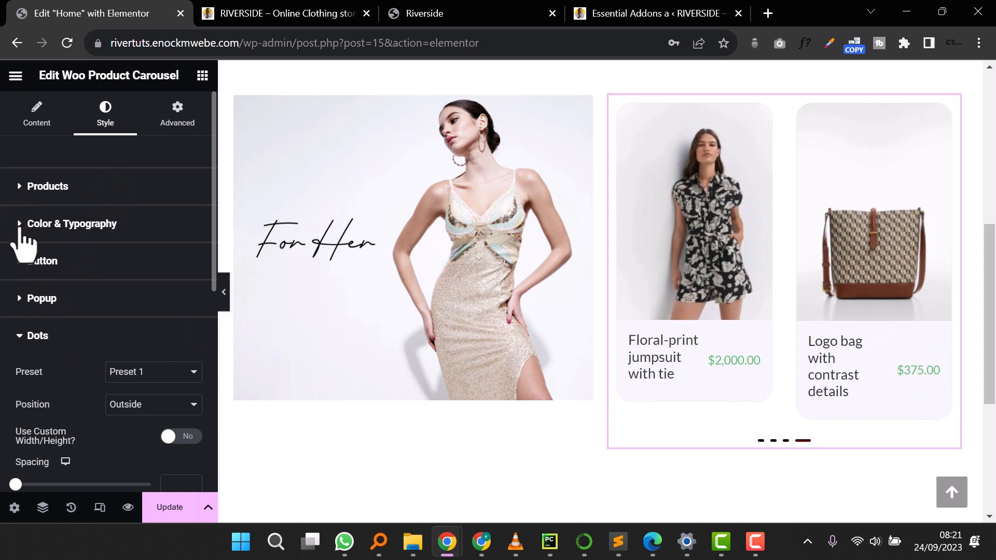
pyautogui.click(20, 229)
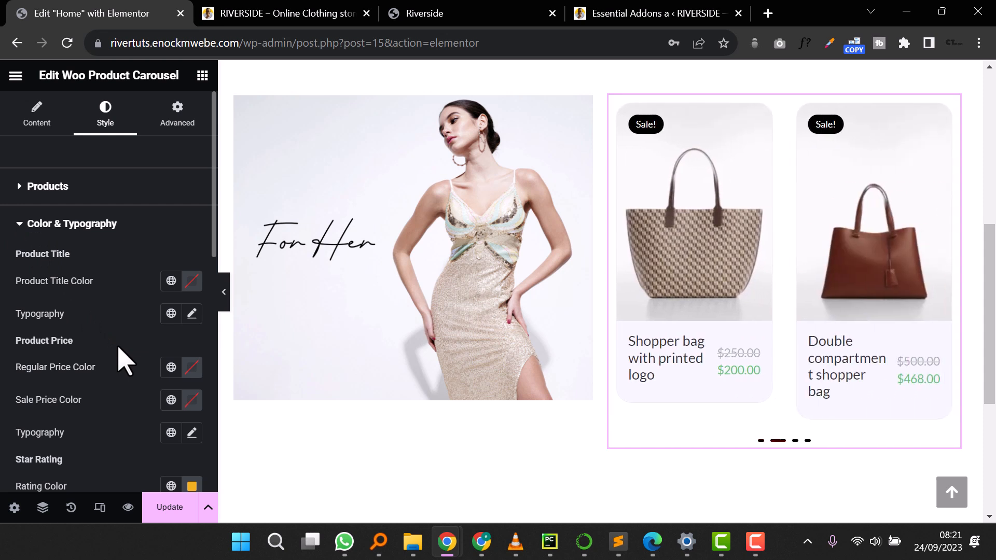
pyautogui.click(194, 372)
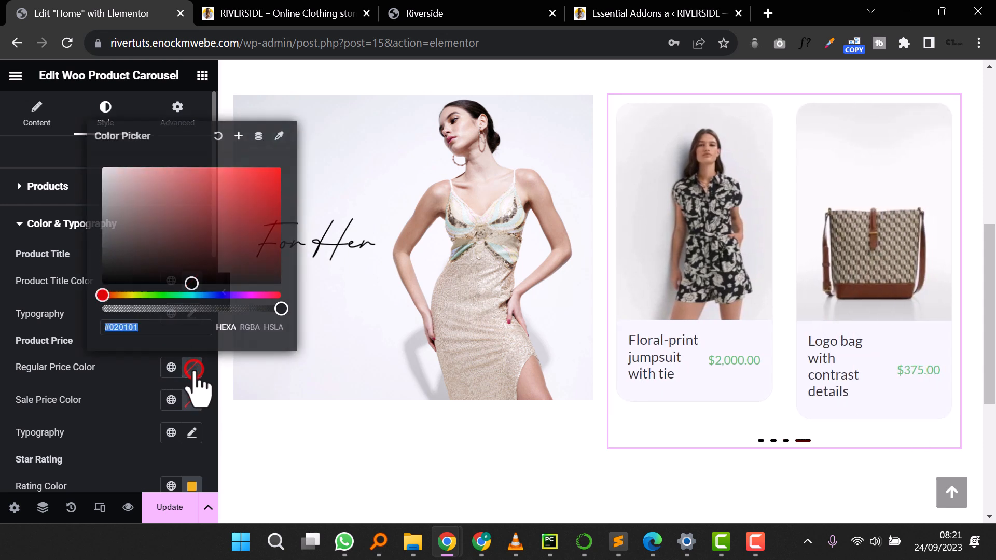
pyautogui.moveTo(133, 213); pyautogui.dragTo(89, 300)
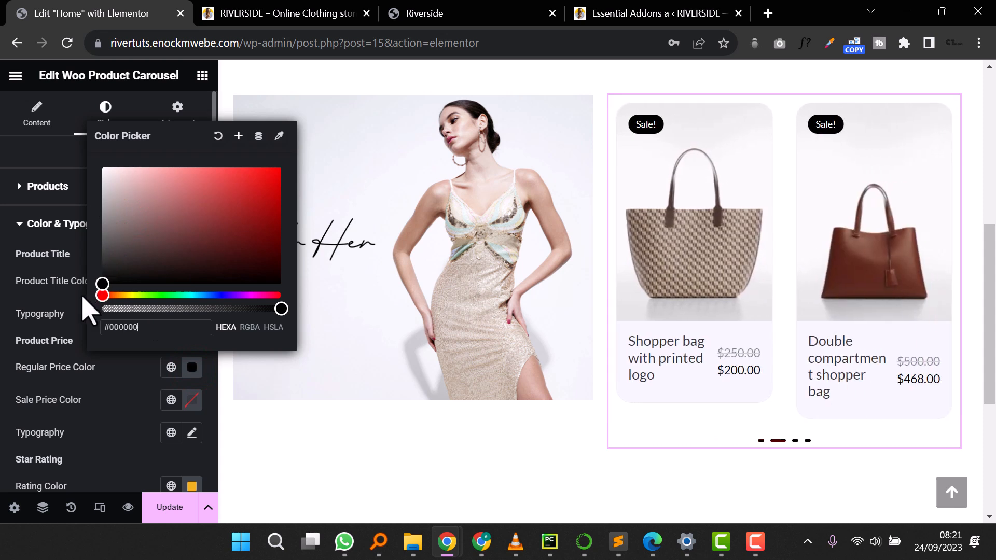
pyautogui.click(113, 440)
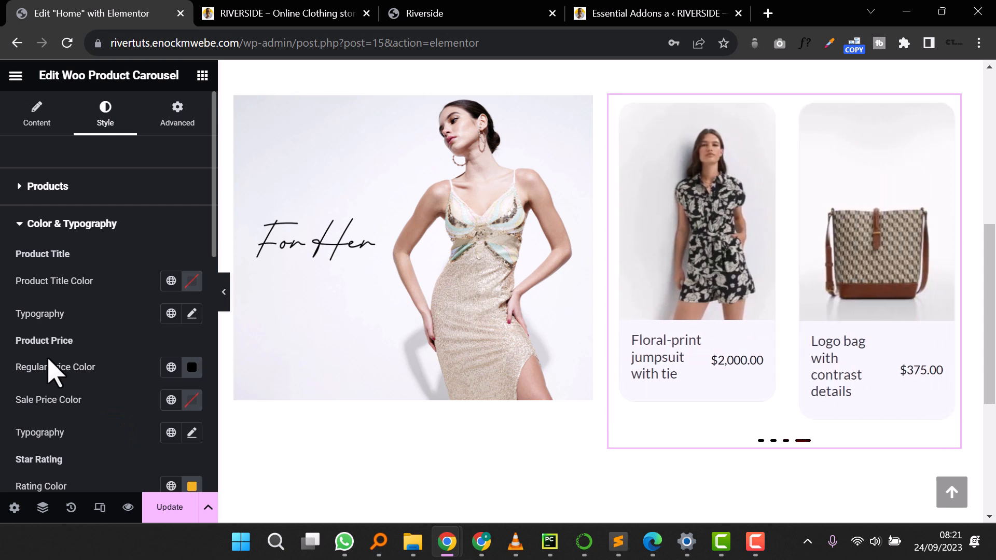
# Step: Set the font family of the carousel's product titles to Lato
pyautogui.click(192, 314)
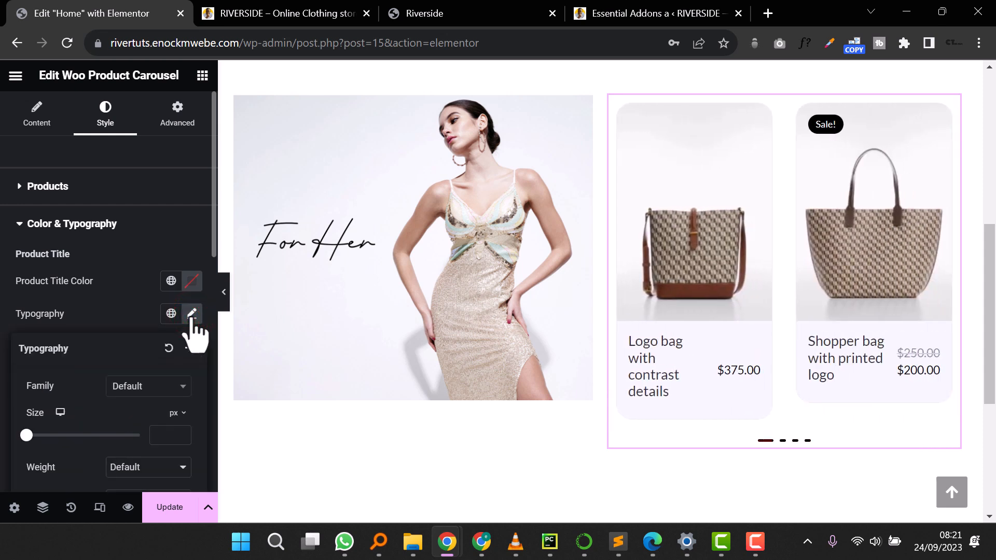
pyautogui.click(141, 385)
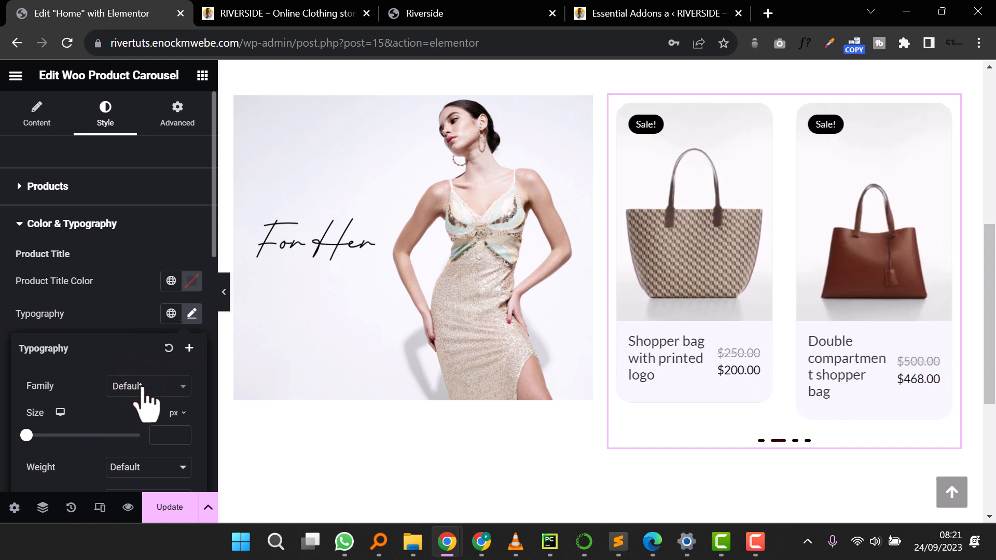
pyautogui.click(142, 388)
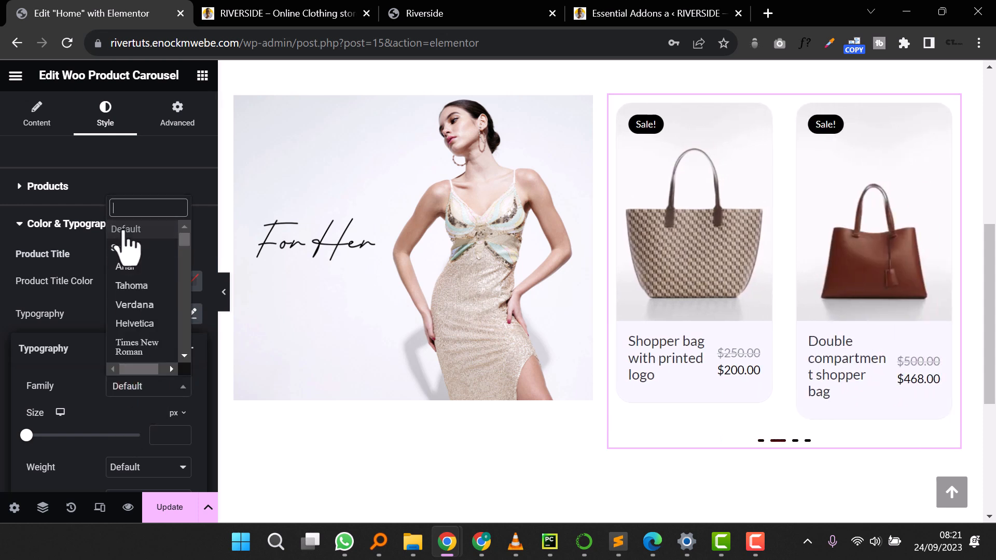
pyautogui.write('lato')
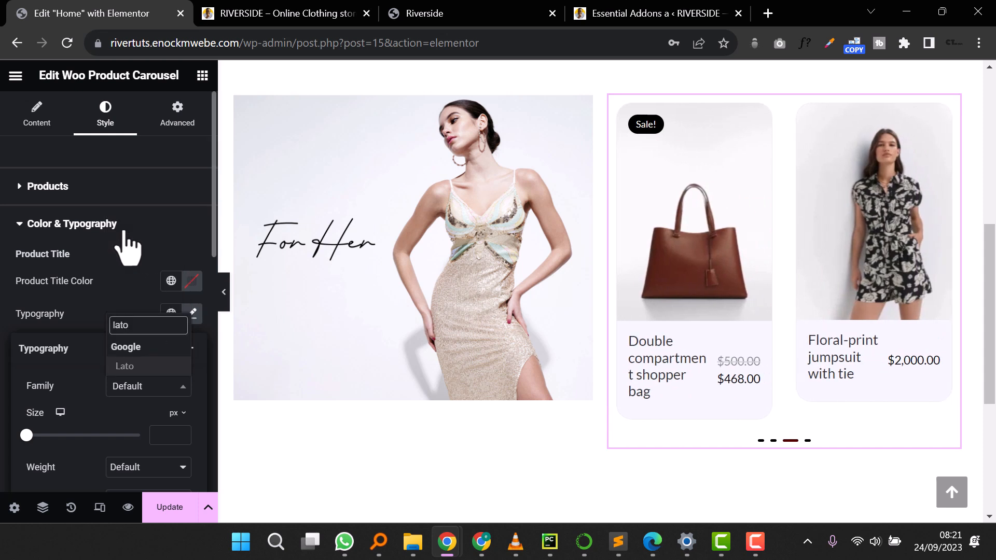
pyautogui.click(127, 364)
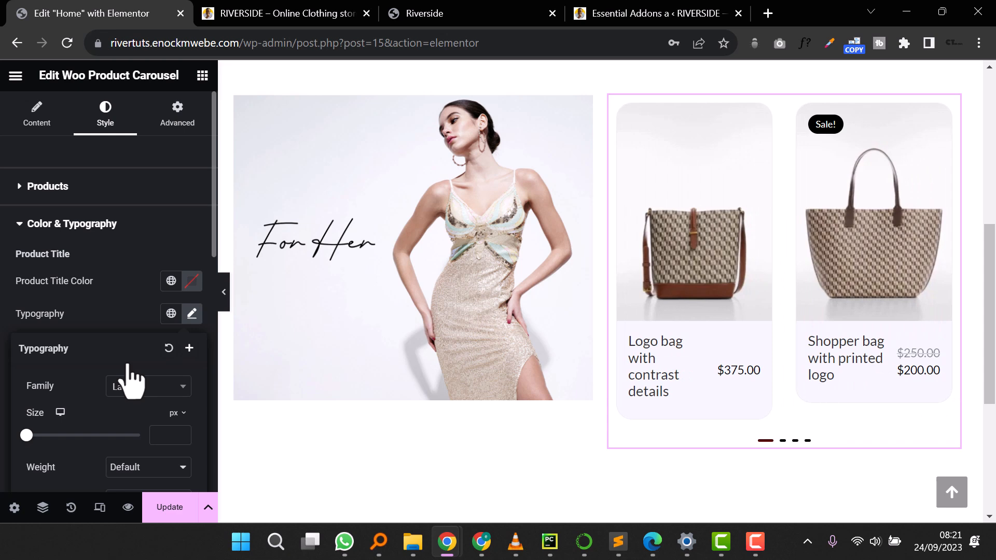
# Step: Compare the full-width For Her section with the same section on the reference Riverside site, and close the old page preview
pyautogui.click(224, 292)
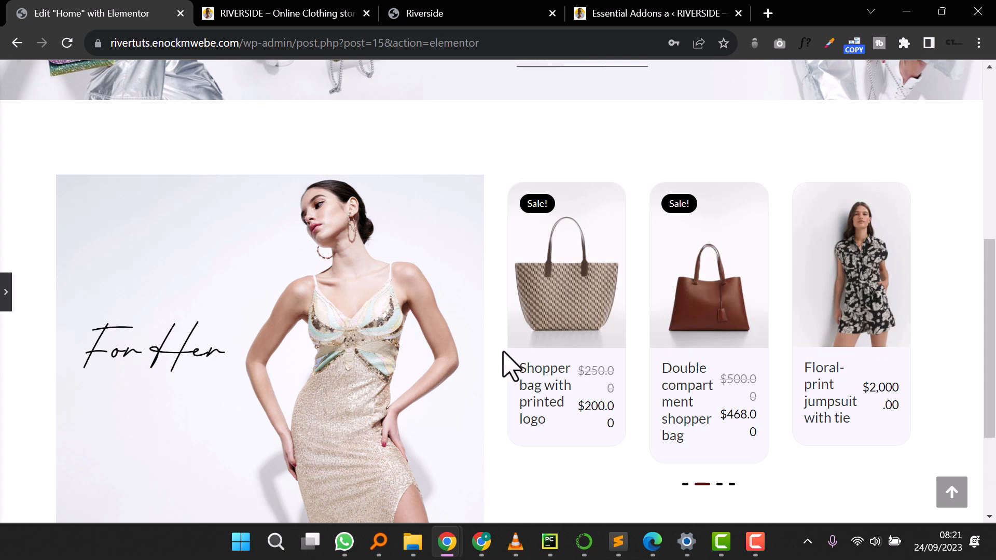
pyautogui.scroll(3, 502, 353)
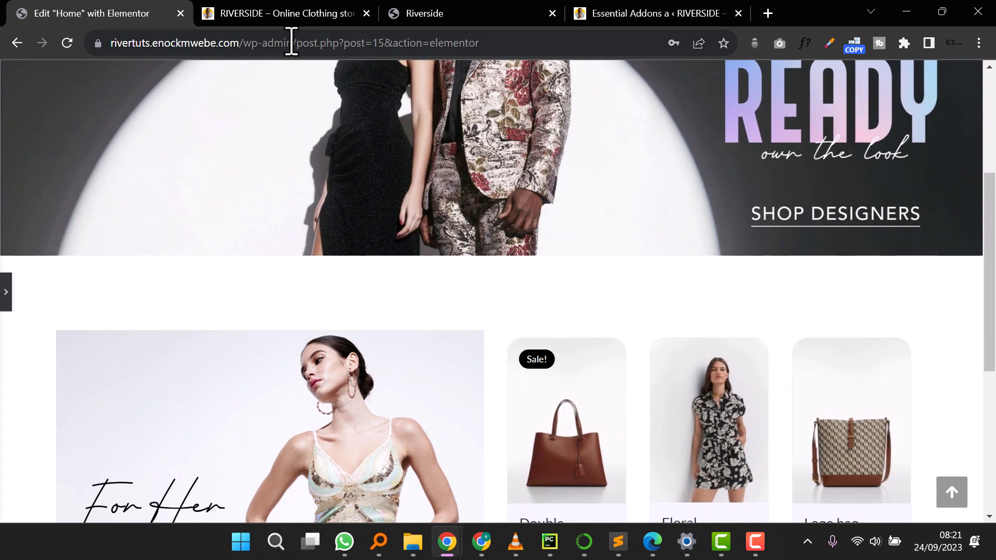
pyautogui.click(279, 18)
pyautogui.scroll(-3, 521, 253)
pyautogui.scroll(6, 537, 264)
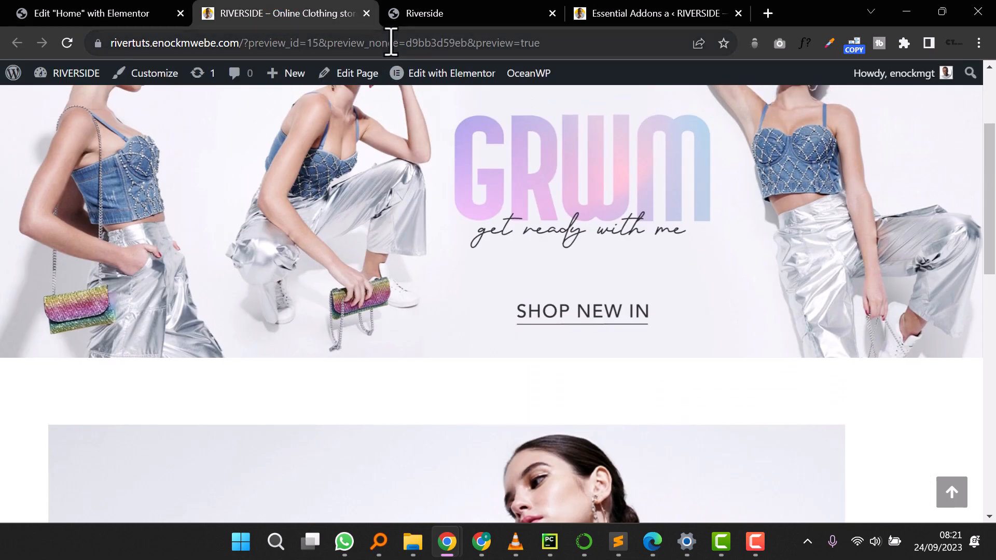
pyautogui.click(367, 13)
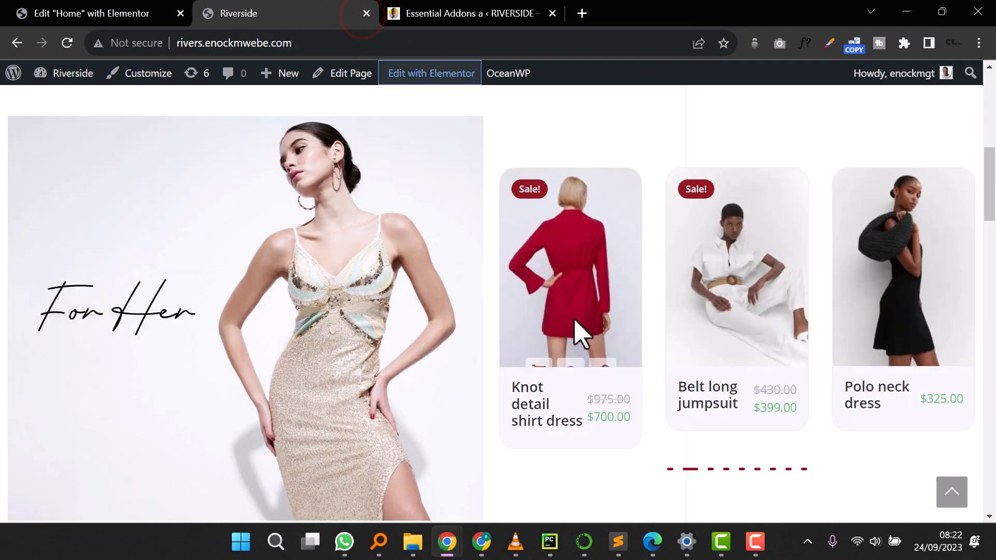
pyautogui.scroll(3, 570, 321)
pyautogui.scroll(-4, 582, 334)
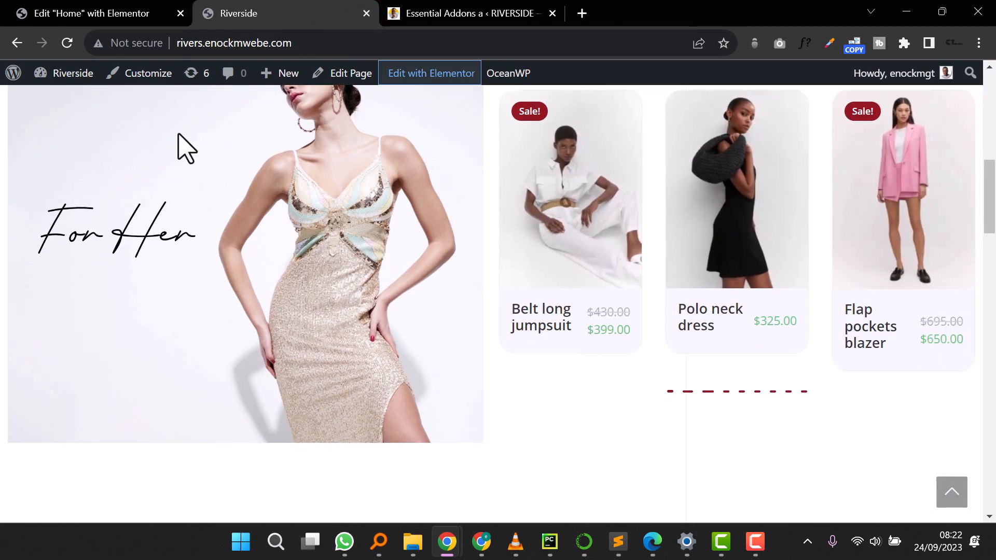
pyautogui.click(78, 13)
pyautogui.scroll(-4, 410, 337)
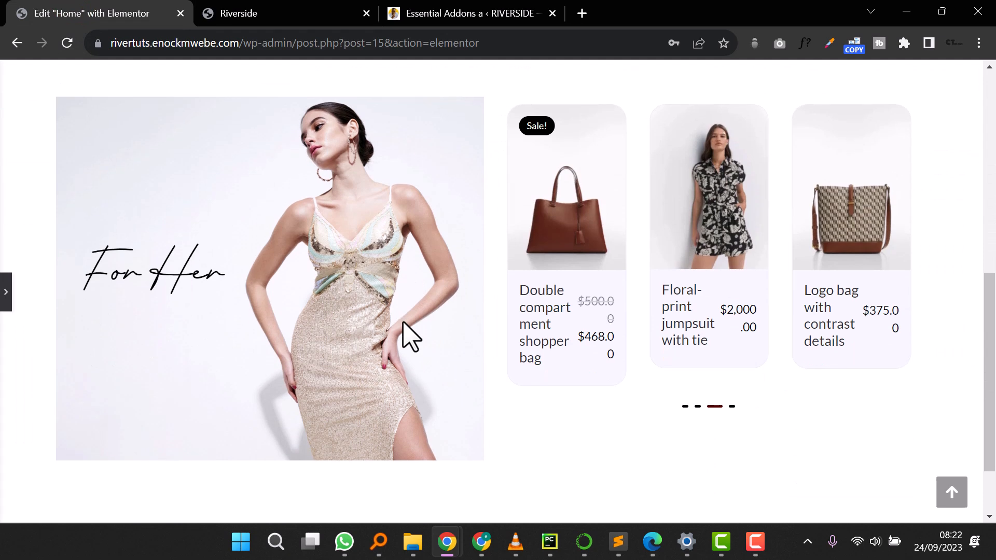
pyautogui.scroll(2, 311, 332)
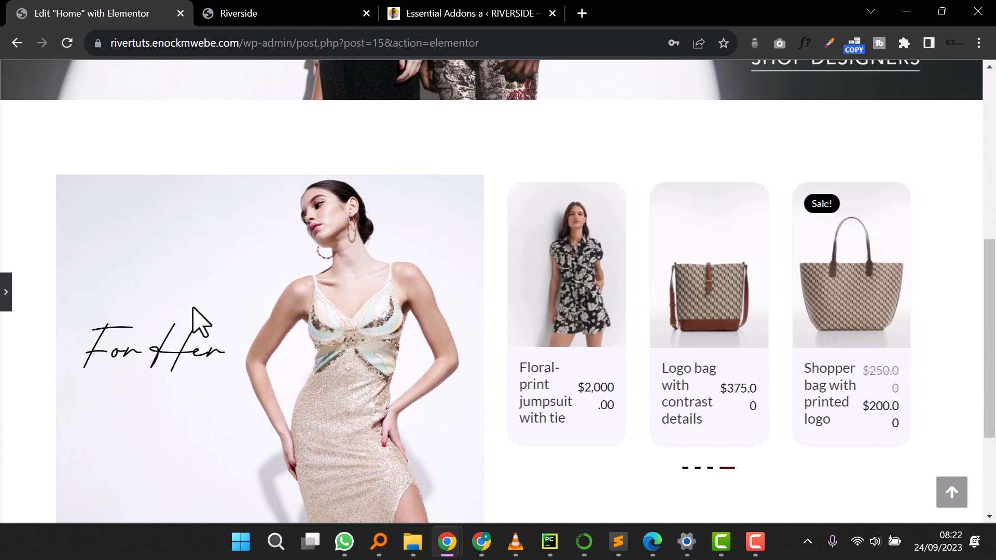
# Step: Align the items of the For Her section's outer container to the center
pyautogui.click(5, 288)
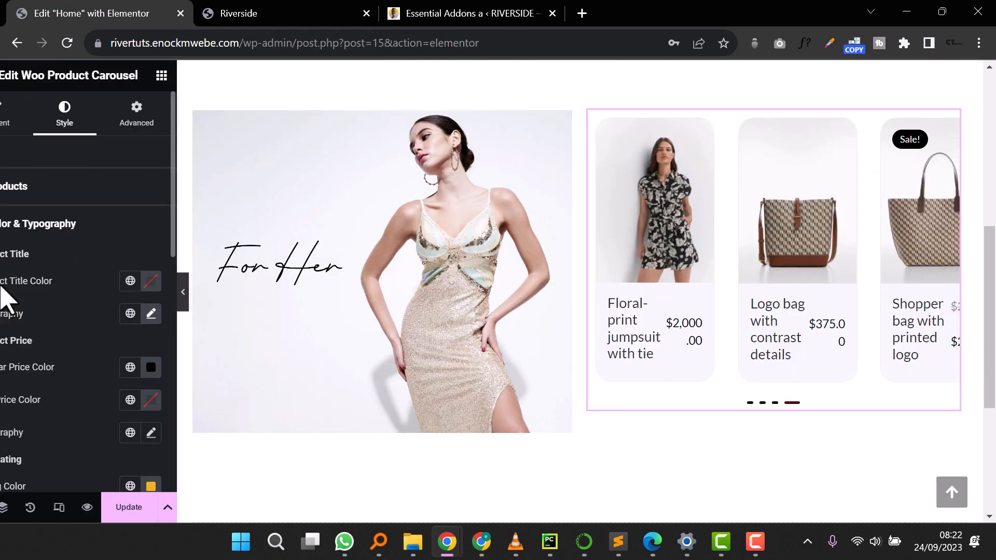
pyautogui.scroll(3, 474, 249)
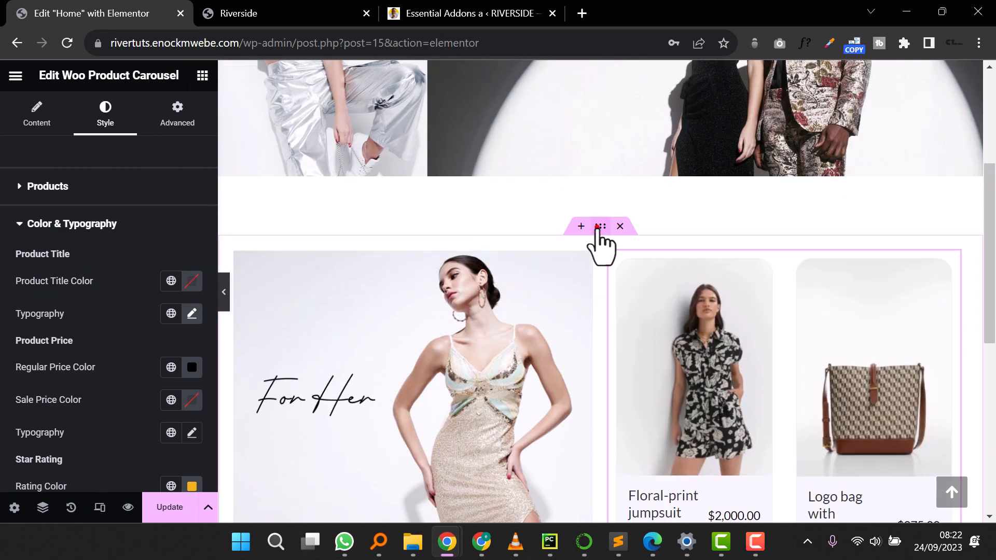
pyautogui.click(599, 226)
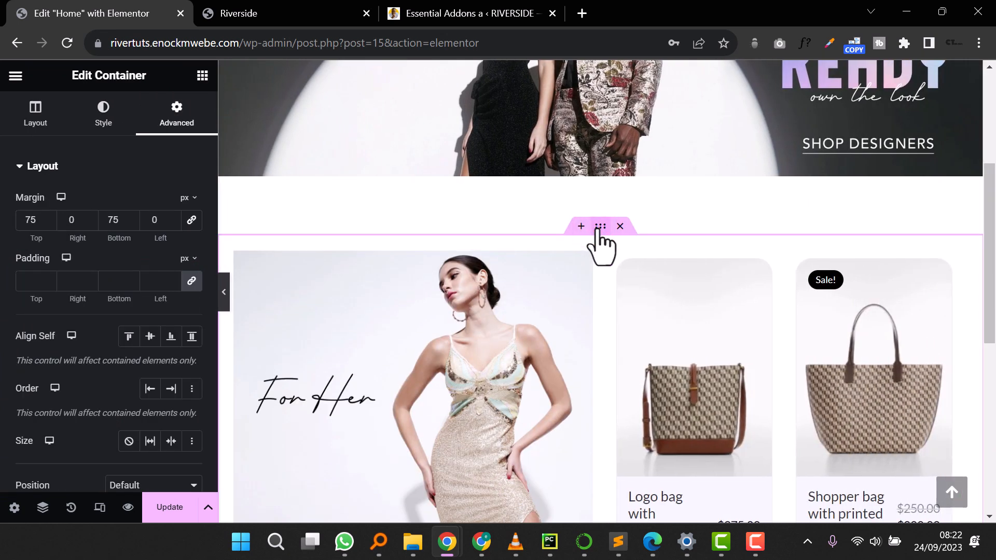
pyautogui.click(31, 116)
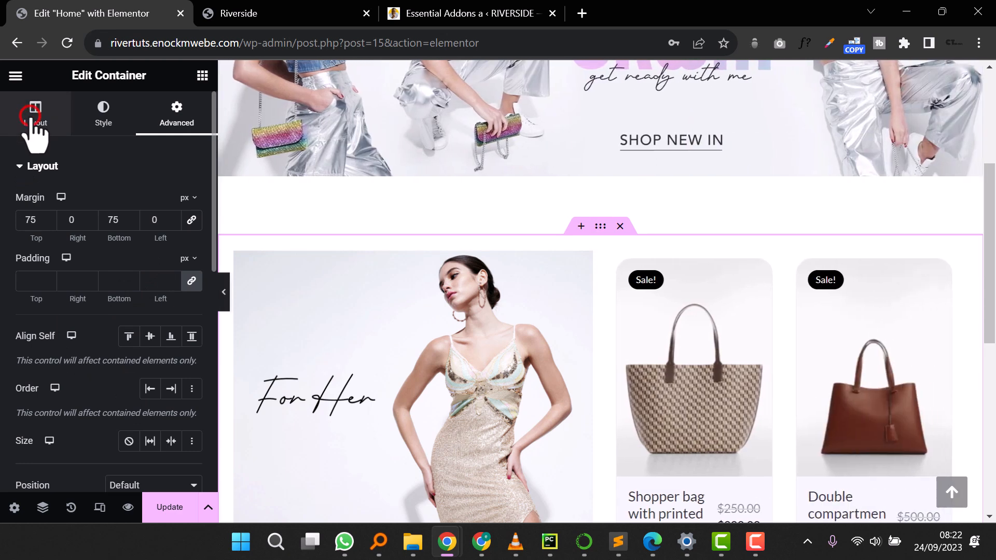
pyautogui.scroll(-2, 125, 396)
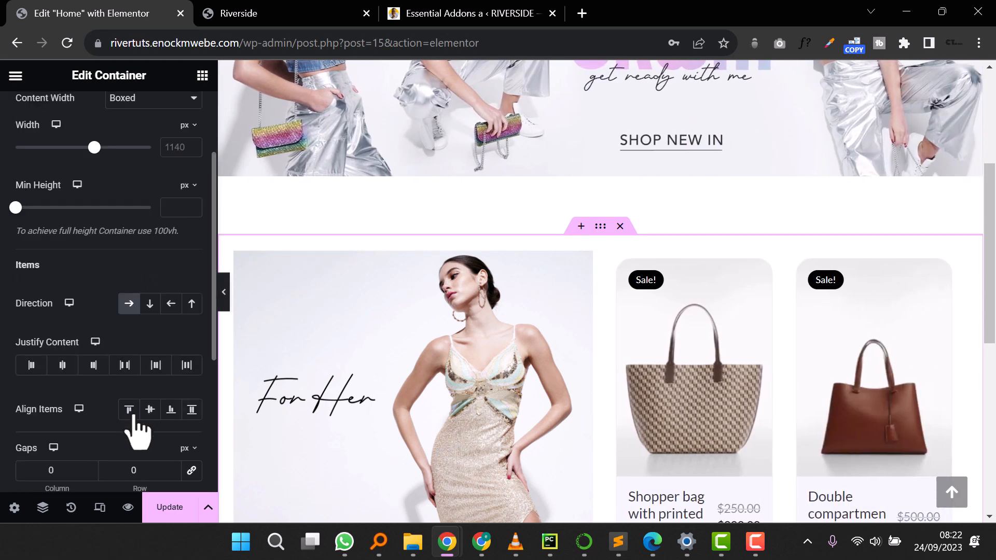
pyautogui.click(151, 410)
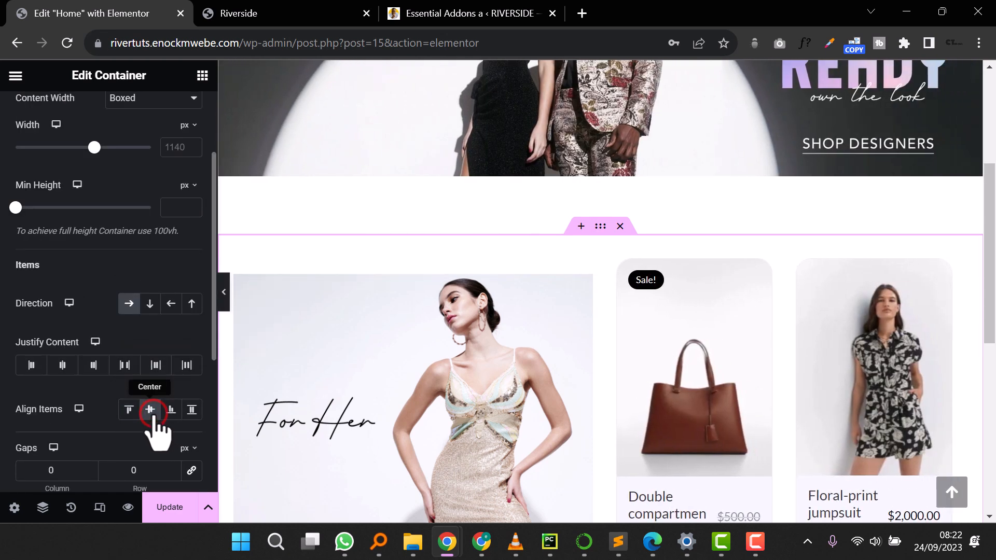
pyautogui.scroll(-3, 719, 418)
pyautogui.scroll(2, 719, 418)
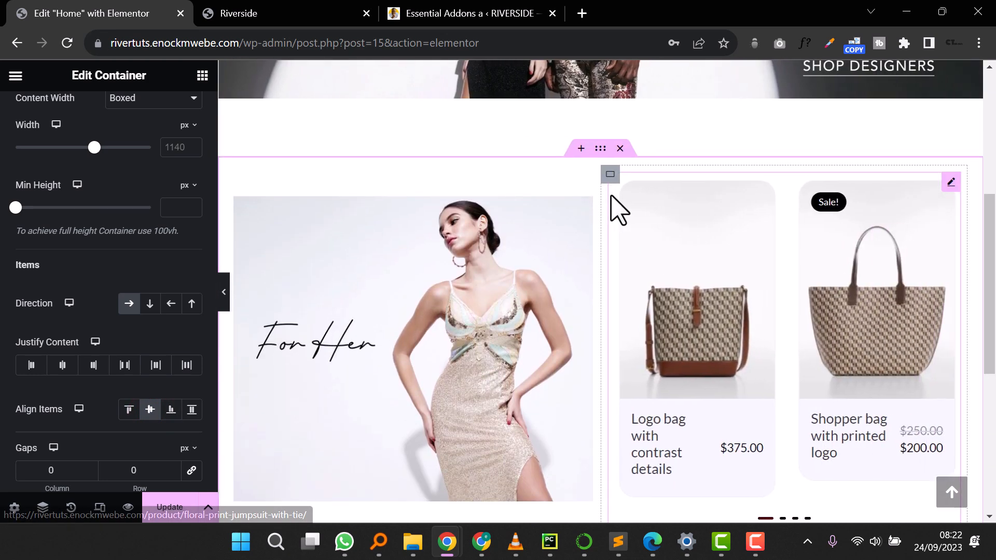
pyautogui.click(597, 148)
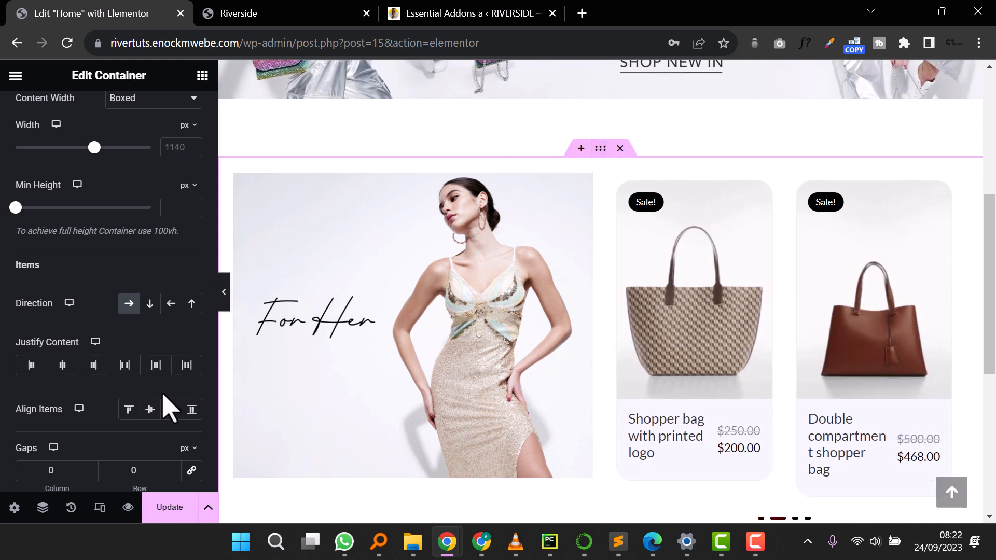
pyautogui.click(149, 409)
pyautogui.scroll(-4, 582, 352)
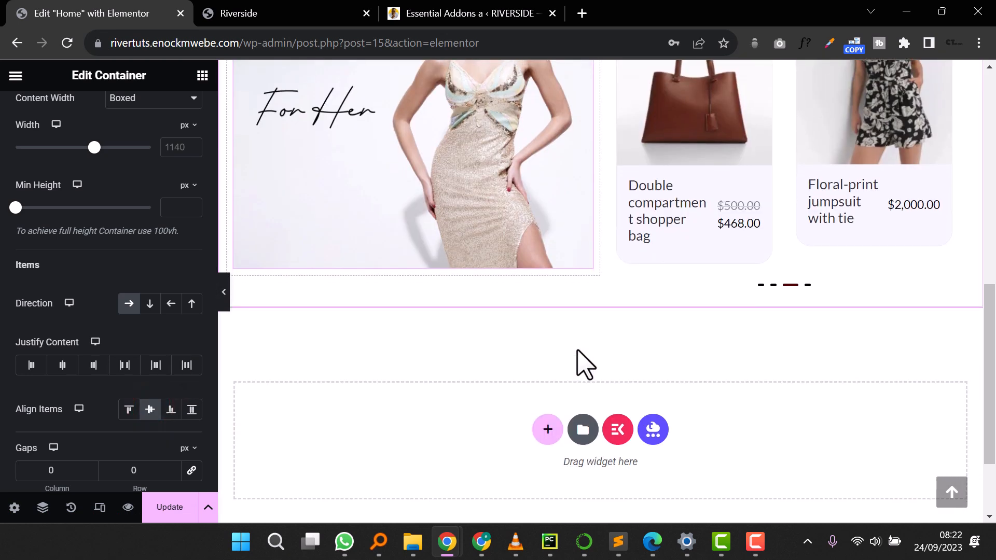
pyautogui.scroll(3, 582, 362)
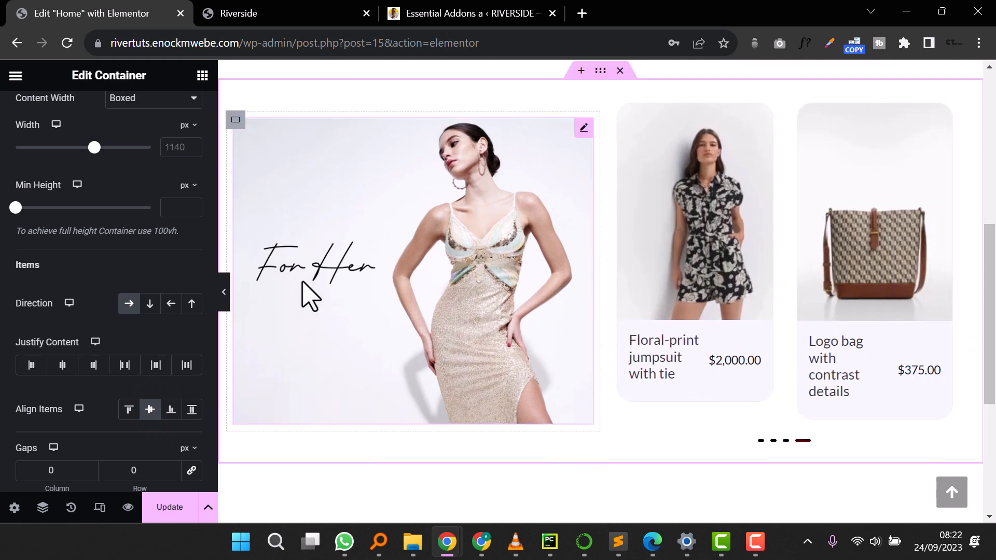
# Step: Review the full-width For Her section, and examine the September events banner that follows it on the reference Riverside site
pyautogui.click(224, 293)
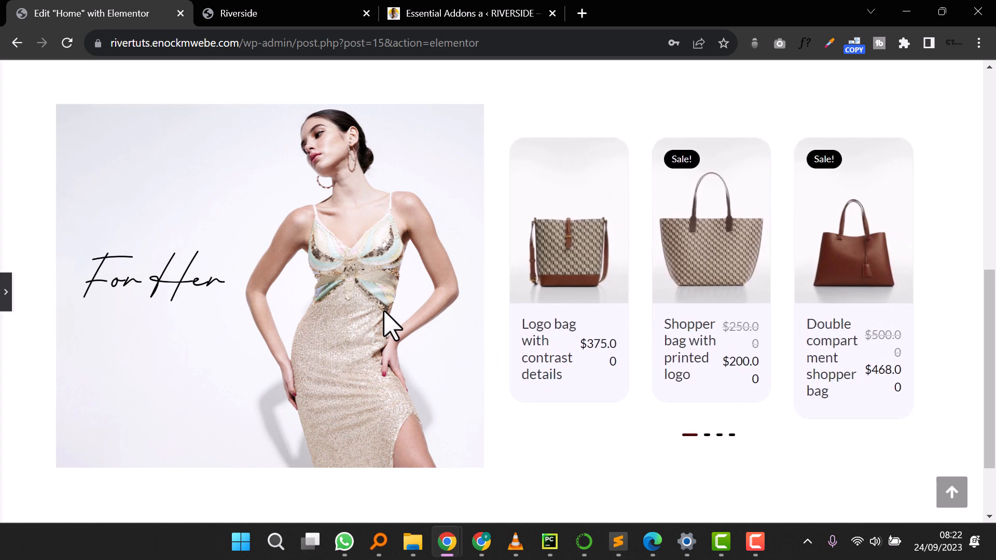
pyautogui.scroll(3, 383, 316)
pyautogui.scroll(-3, 384, 314)
pyautogui.scroll(3, 387, 320)
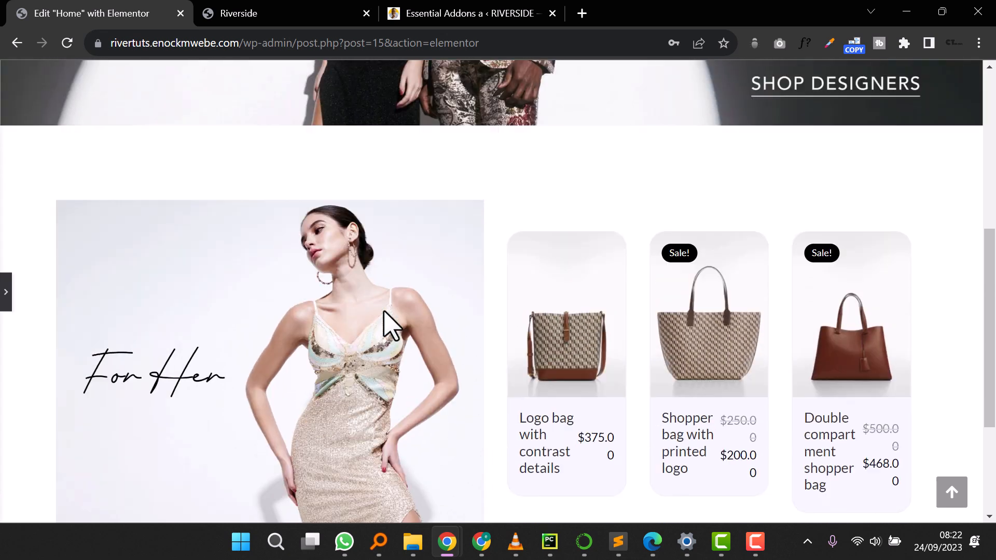
pyautogui.click(278, 14)
pyautogui.scroll(-6, 444, 238)
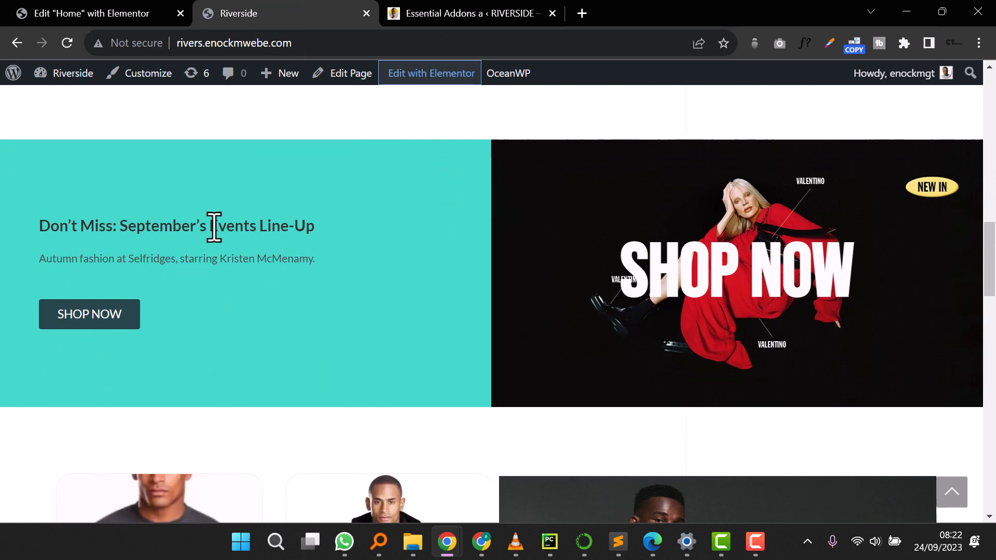
pyautogui.scroll(-3, 656, 366)
pyautogui.scroll(3, 655, 367)
pyautogui.click(86, 17)
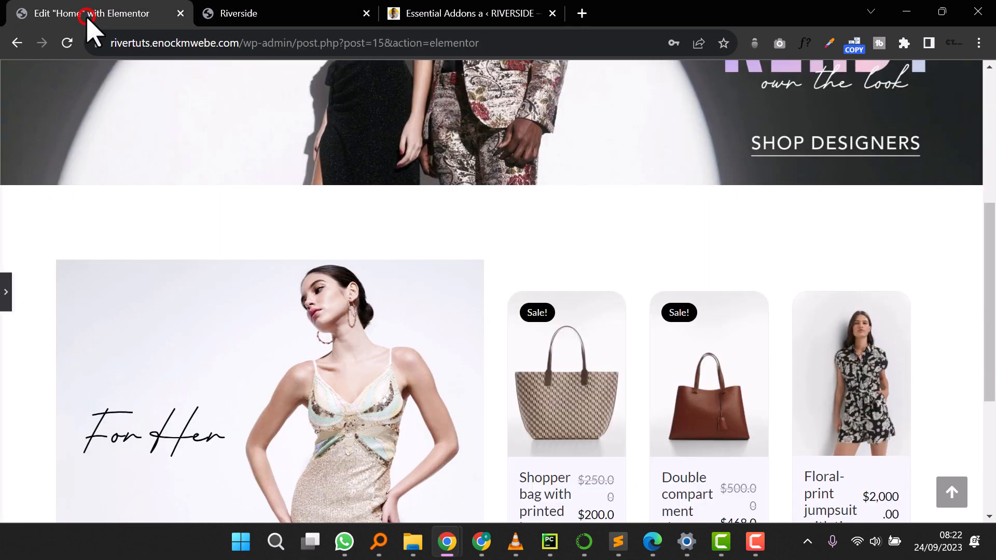
# Step: Add a container with two equal columns below the For Her section
pyautogui.click(6, 285)
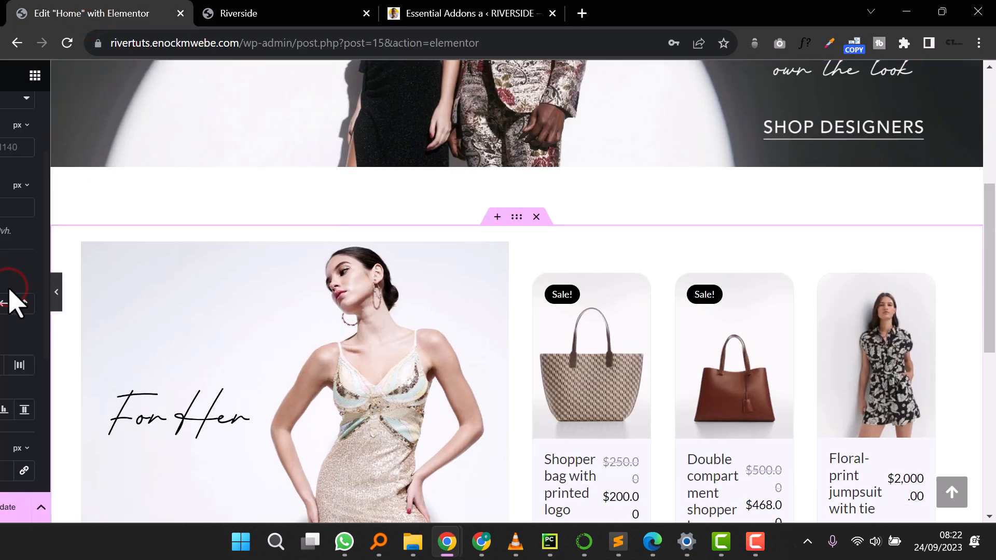
pyautogui.scroll(-6, 550, 304)
pyautogui.scroll(-1, 549, 303)
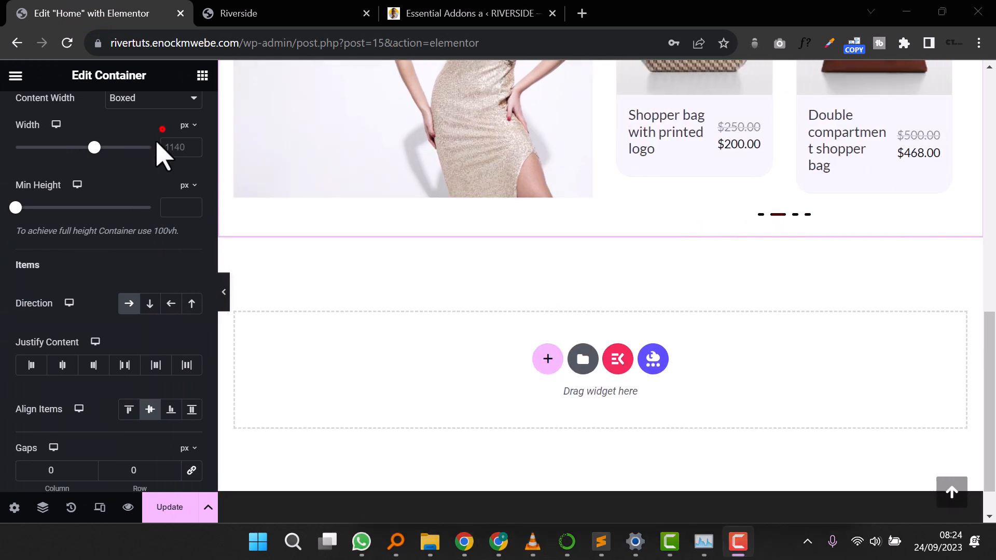
pyautogui.click(162, 128)
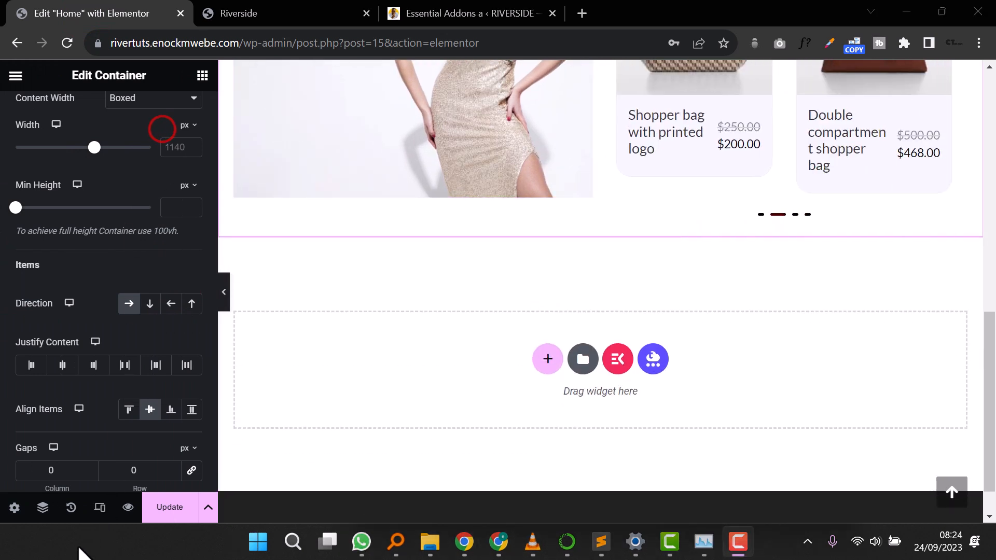
pyautogui.click(548, 359)
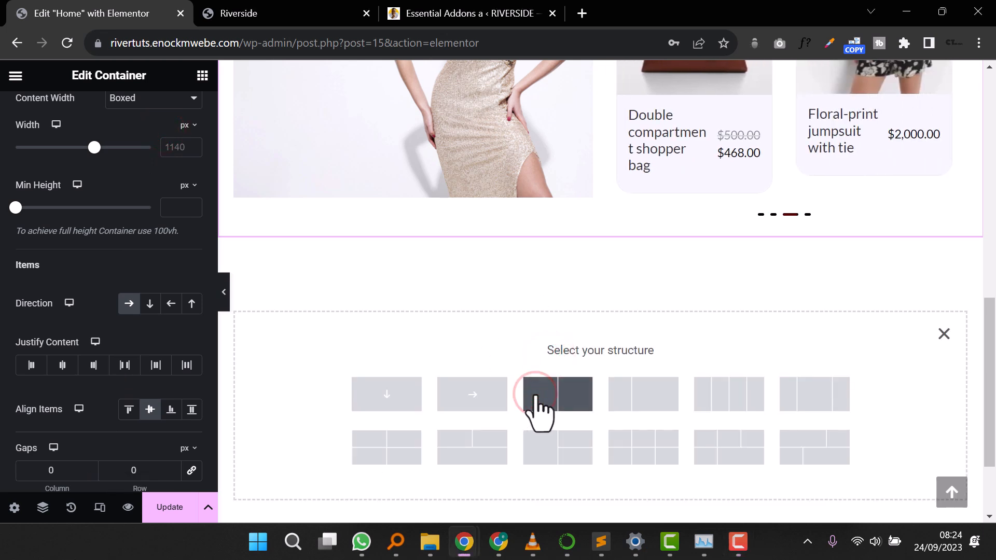
pyautogui.click(538, 409)
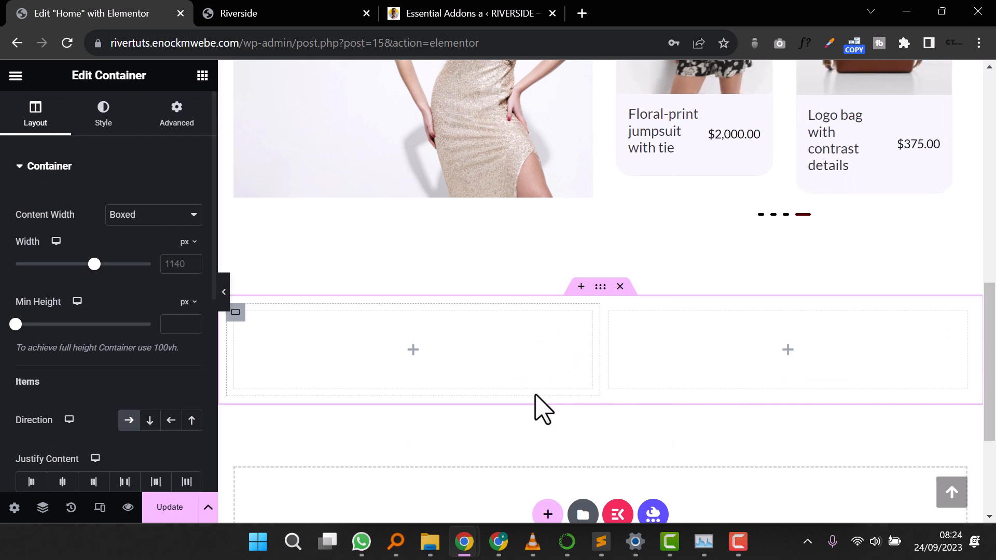
# Step: Copy the banner heading "Don't Miss: September's Events Line-Up" from the reference Riverside site
pyautogui.click(309, 13)
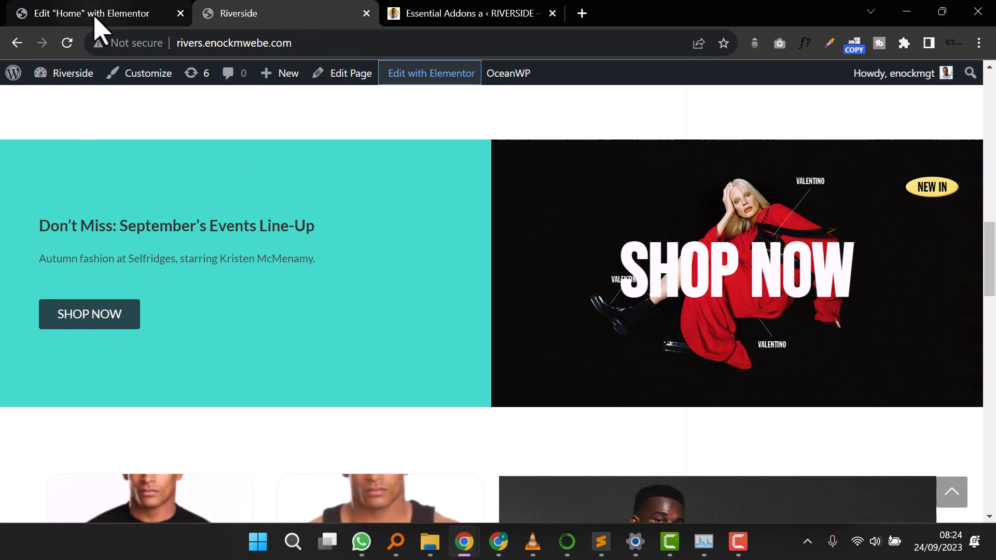
pyautogui.moveTo(38, 226); pyautogui.dragTo(360, 238)
pyautogui.rightClick(294, 238)
pyautogui.click(327, 245)
# Step: Add a Heading widget to the new container's left column with the title "Don't Miss: September's Events Line-Up"
pyautogui.click(123, 17)
pyautogui.click(201, 76)
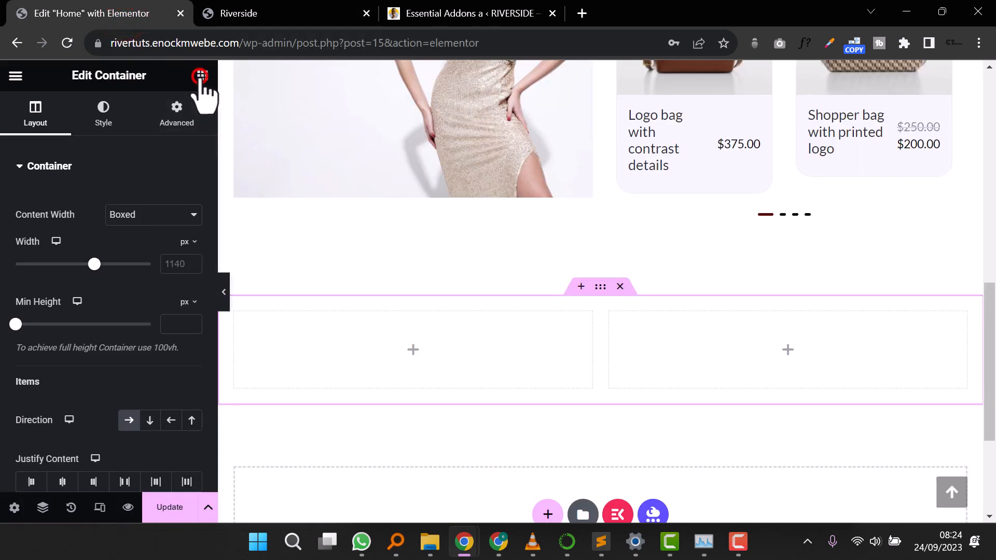
pyautogui.moveTo(41, 430); pyautogui.dragTo(400, 340)
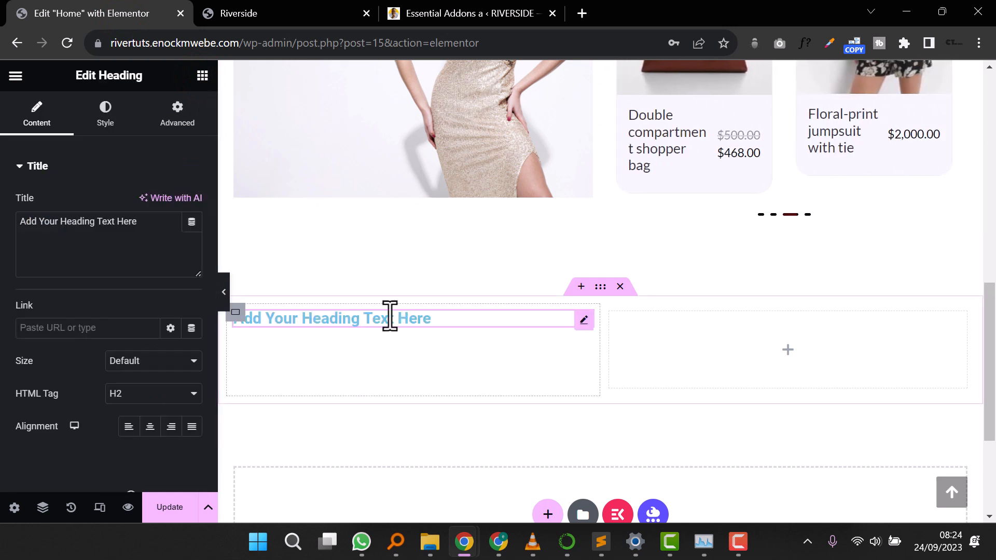
pyautogui.tripleClick(84, 218)
pyautogui.hotkey('ctrl', 'v')
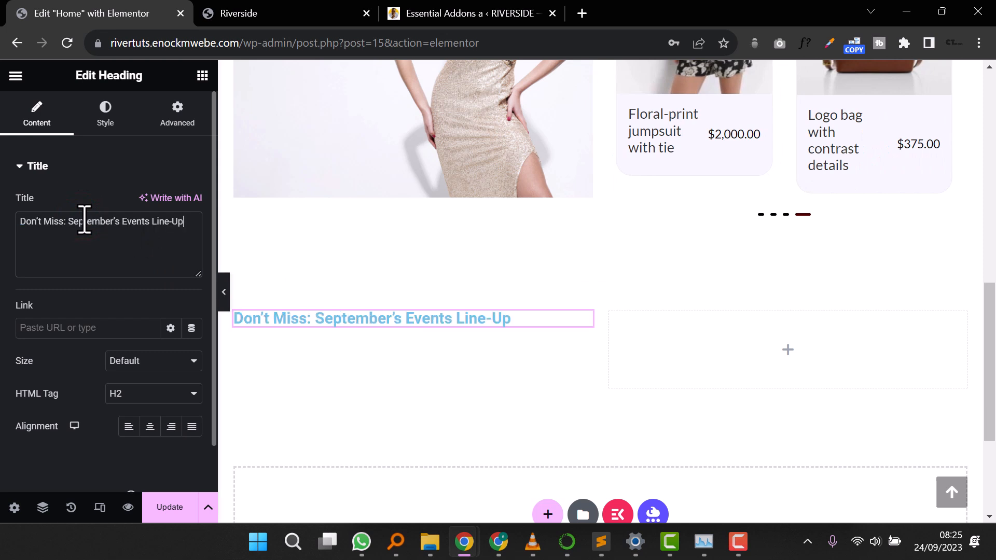
# Step: Set the text color of the September events heading to black, #000000
pyautogui.click(108, 115)
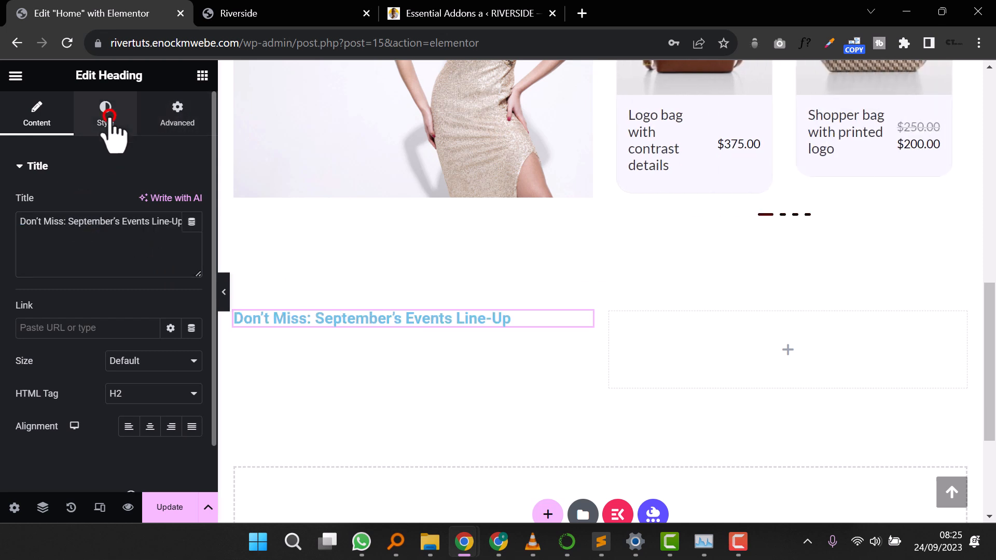
pyautogui.click(192, 203)
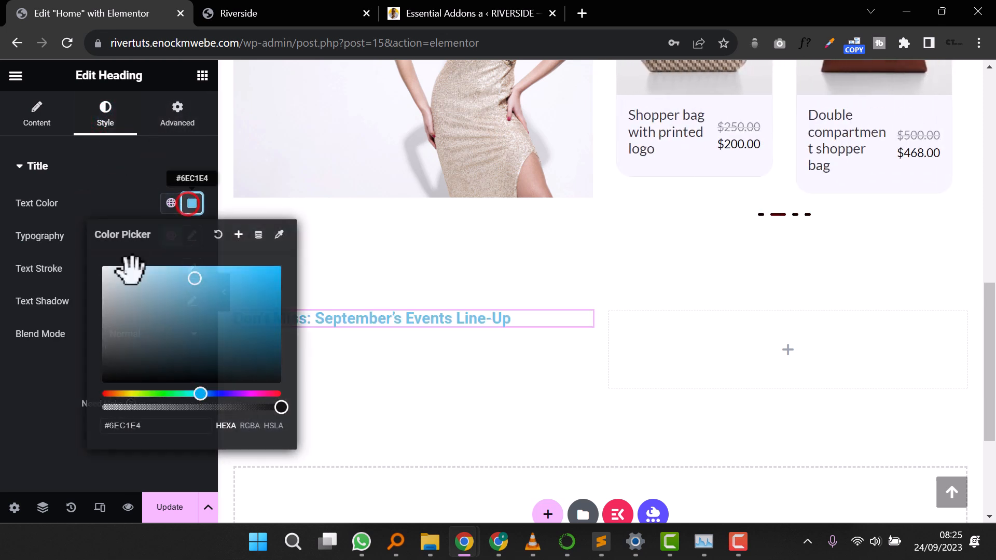
pyautogui.click(121, 291)
pyautogui.click(28, 377)
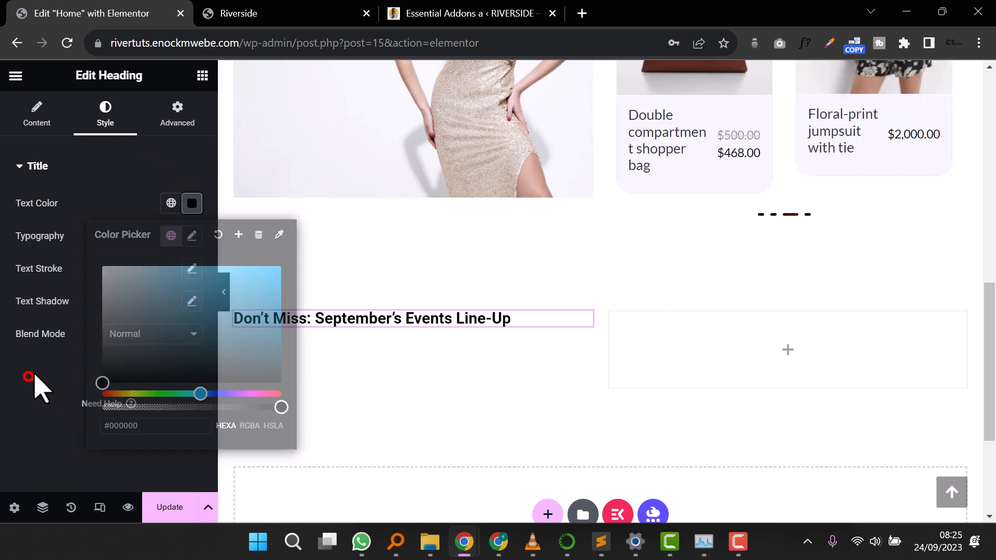
# Step: Copy the banner's description line beginning "Autumn fashion at Selfridges" from the reference Riverside site
pyautogui.click(246, 16)
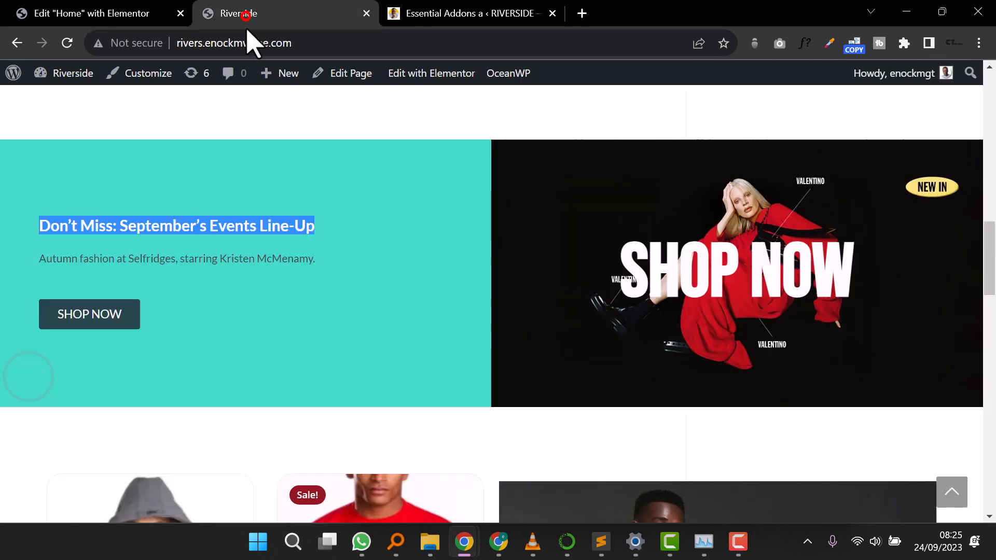
pyautogui.tripleClick(122, 258)
pyautogui.rightClick(122, 258)
pyautogui.click(160, 270)
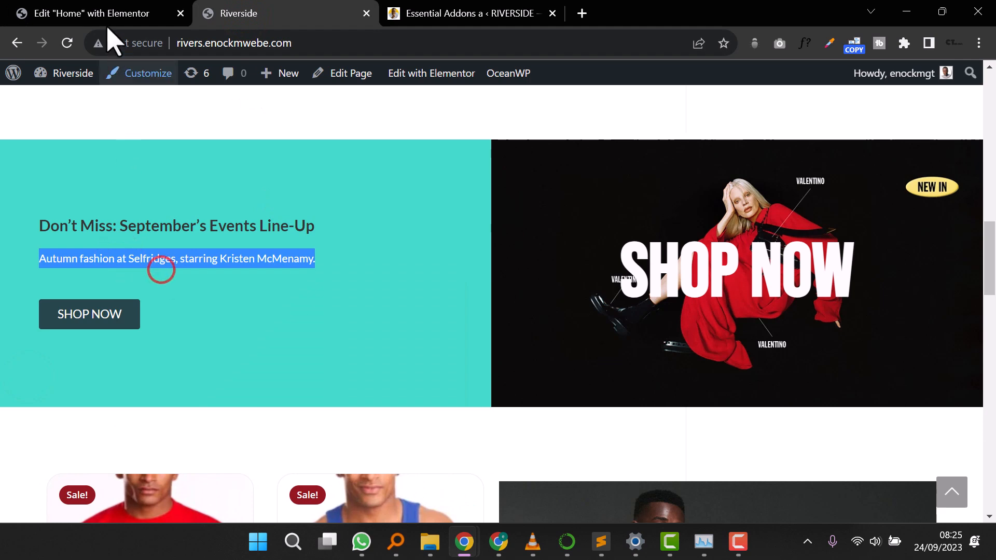
# Step: Add a Text Editor widget below the September events heading containing the copied "Autumn fashion at Selfridges" line
pyautogui.click(104, 14)
pyautogui.click(333, 366)
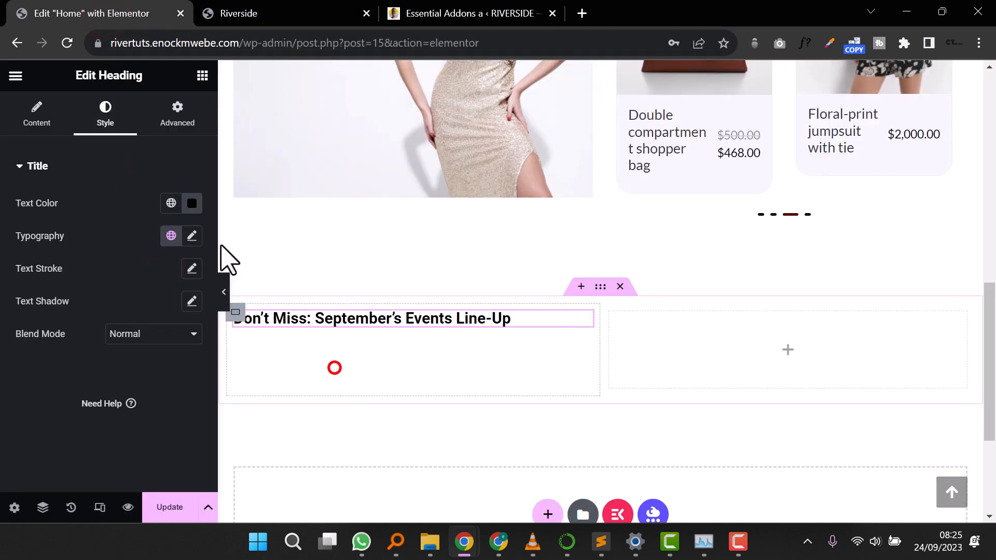
pyautogui.click(202, 77)
pyautogui.moveTo(58, 392); pyautogui.dragTo(344, 329)
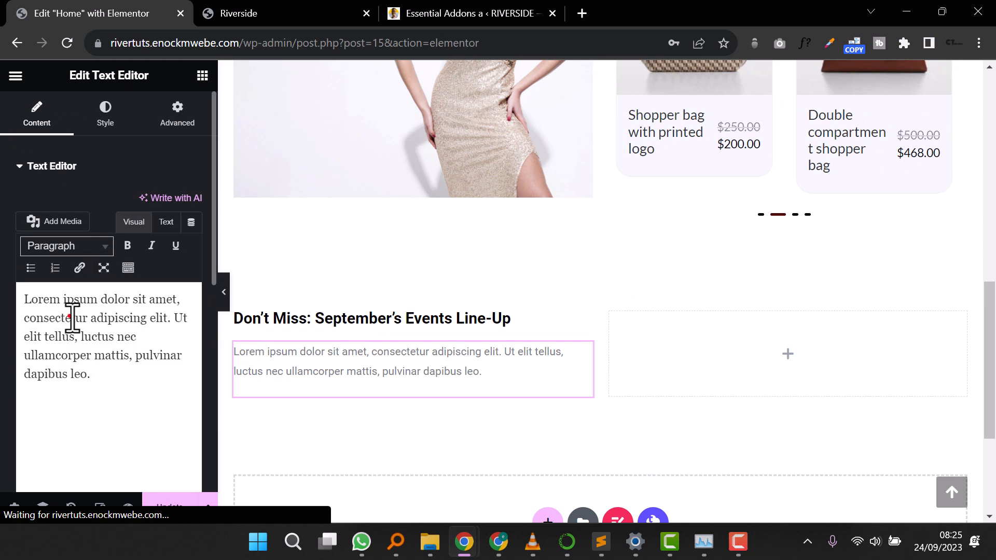
pyautogui.tripleClick(72, 317)
pyautogui.hotkey('ctrl', 'v')
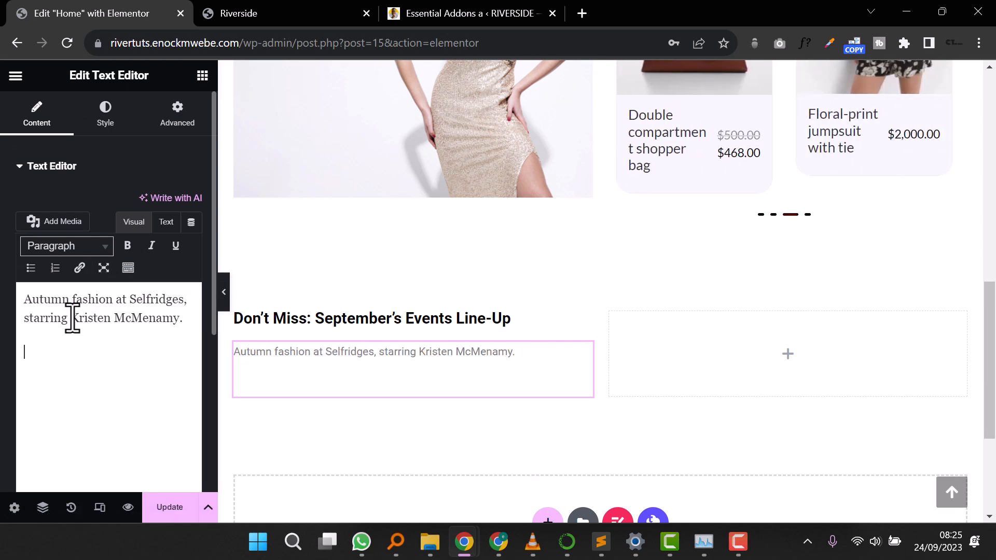
# Step: Sample the SHOP NOW button's background color, #28464b, on the reference Riverside site and copy its hex code
pyautogui.click(257, 11)
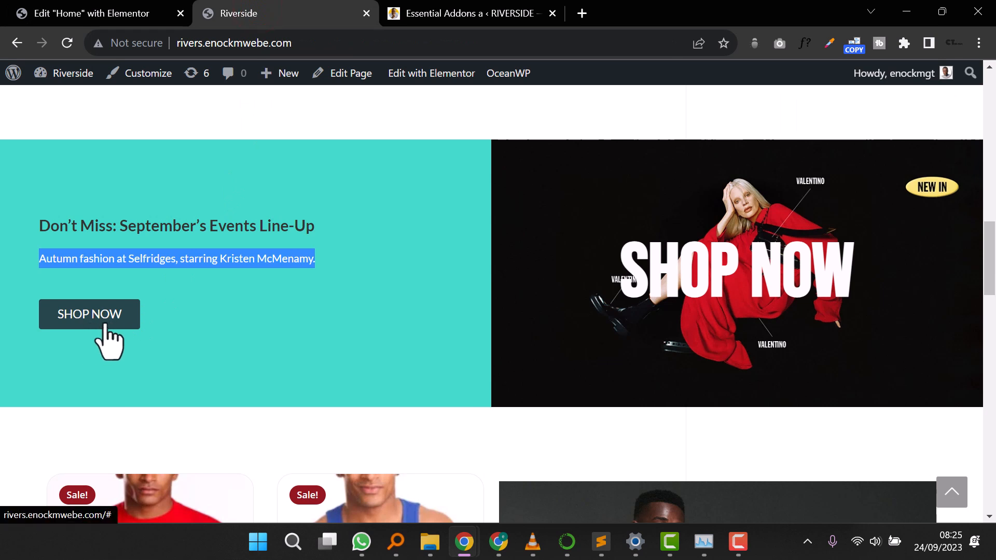
pyautogui.click(829, 45)
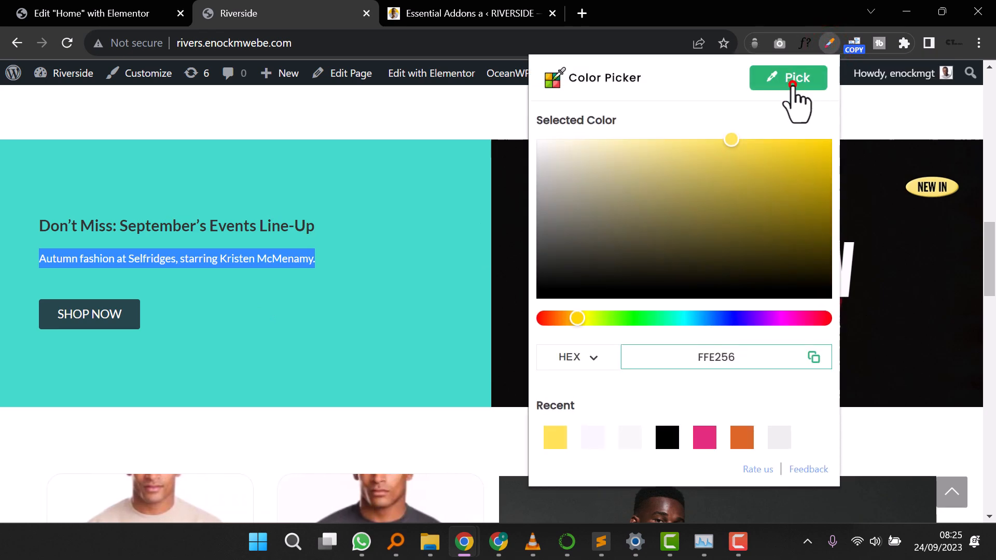
pyautogui.click(791, 84)
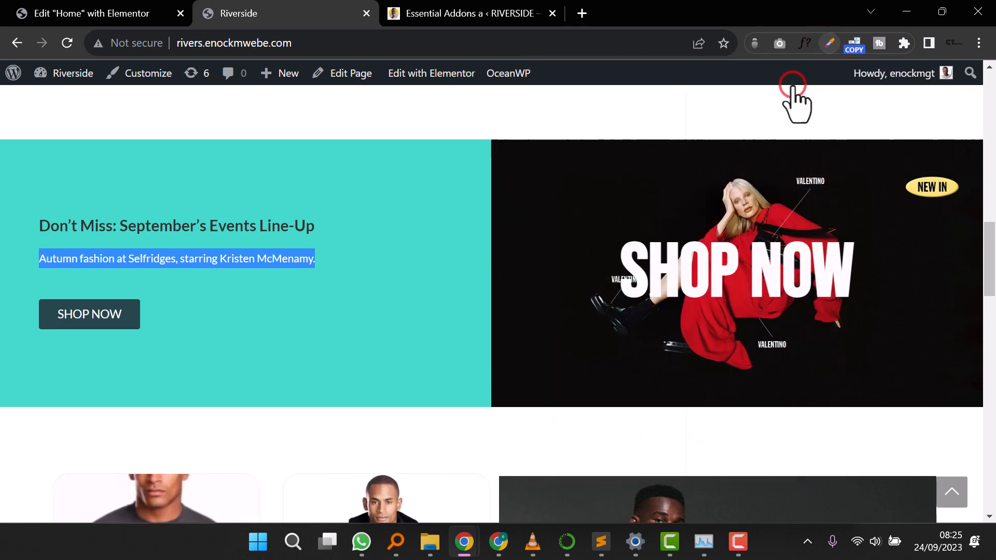
pyautogui.click(129, 313)
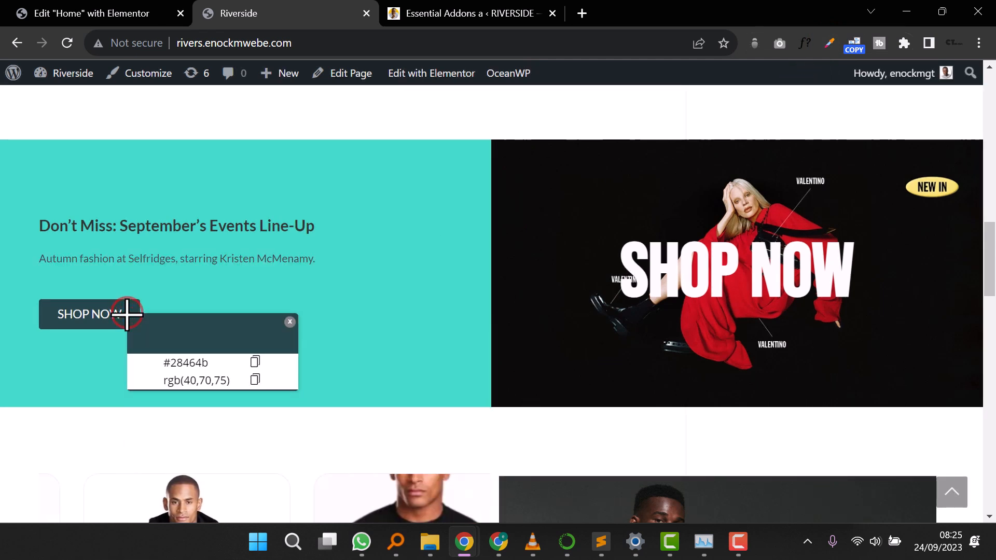
pyautogui.click(255, 362)
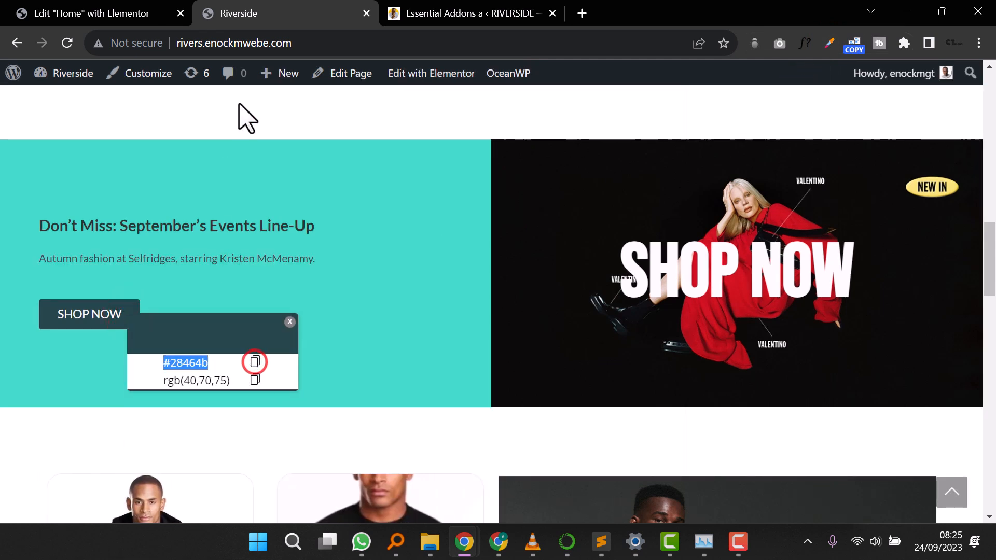
# Step: Add a Button widget below the banner description on the Home page, with the text SHOP NOW and a link to the Shop page
pyautogui.click(101, 13)
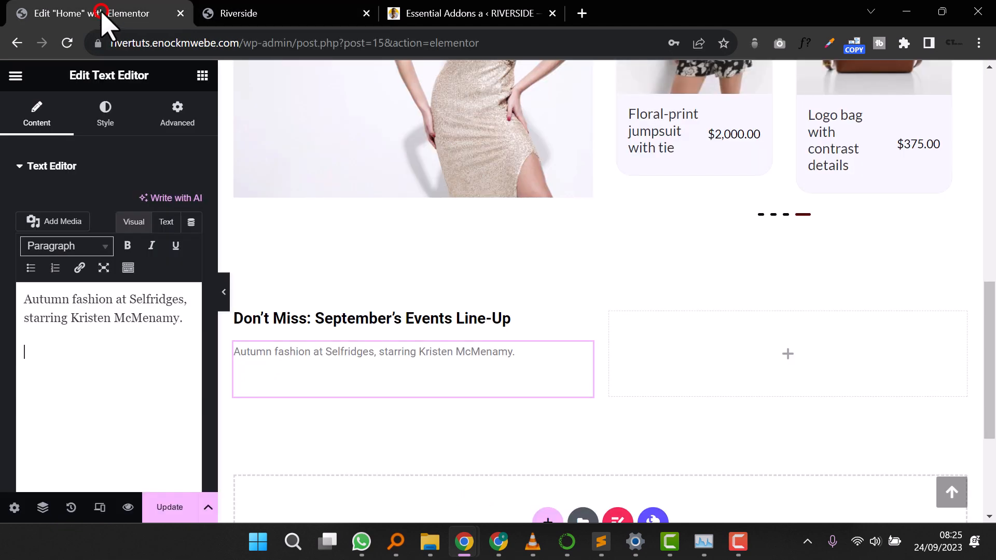
pyautogui.click(177, 119)
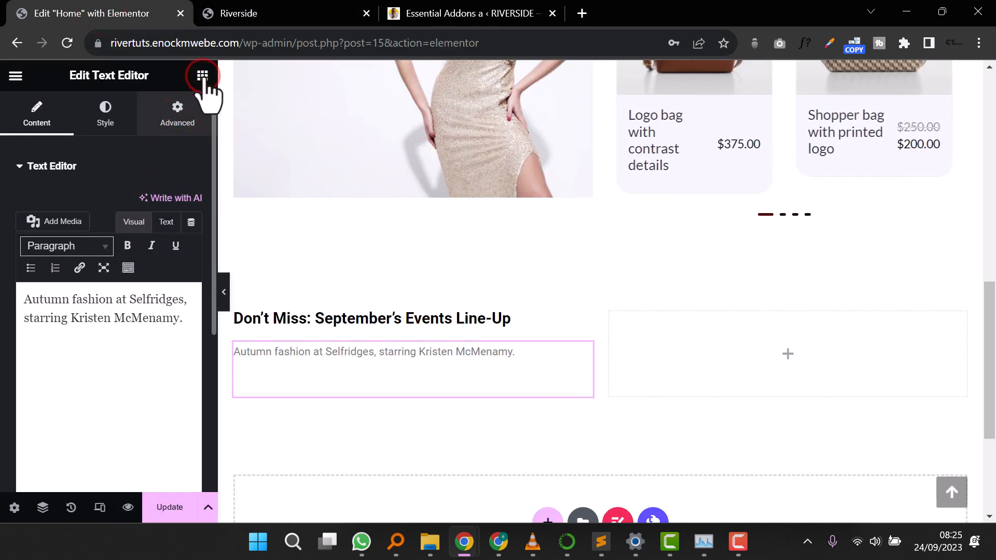
pyautogui.click(202, 76)
pyautogui.scroll(-5, 145, 368)
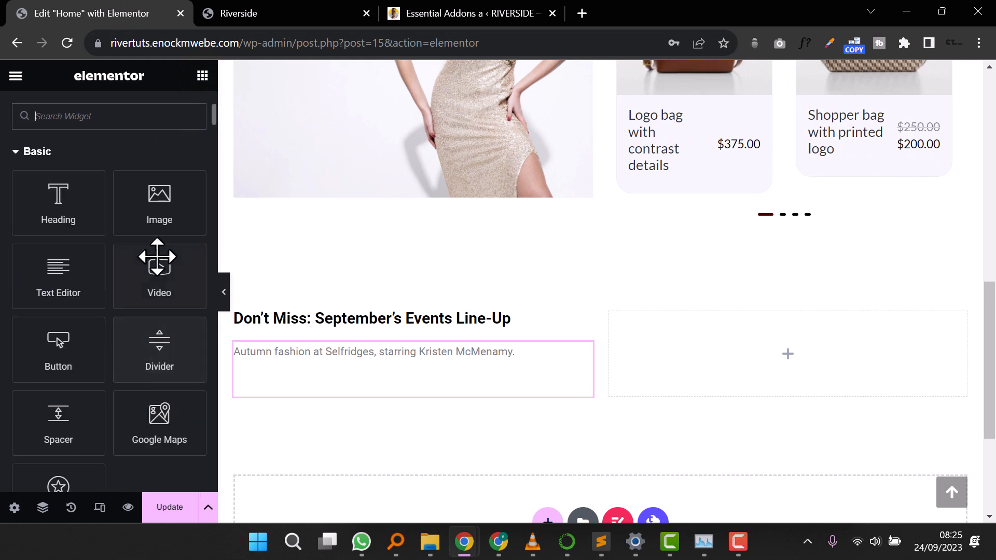
pyautogui.moveTo(73, 356); pyautogui.dragTo(335, 390)
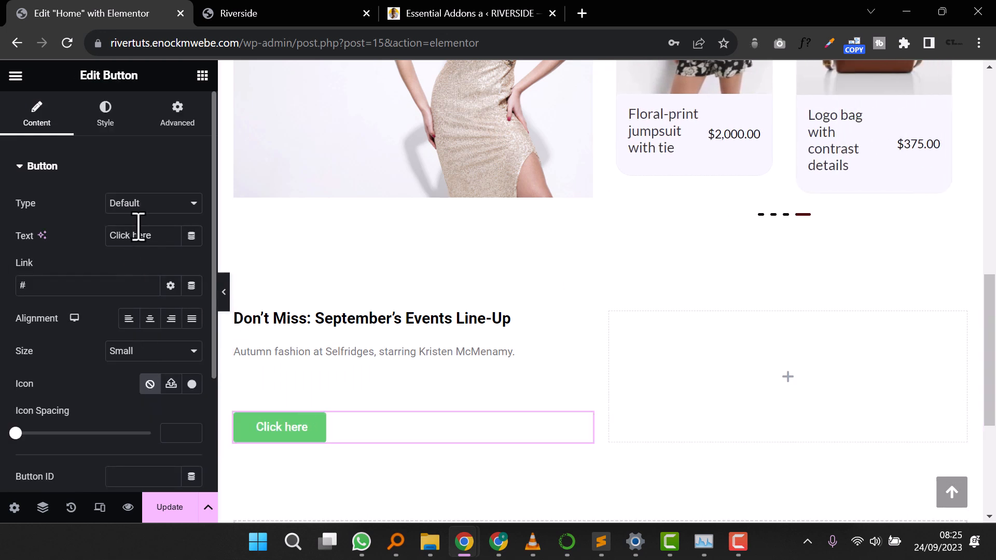
pyautogui.write('SHOP NOW')
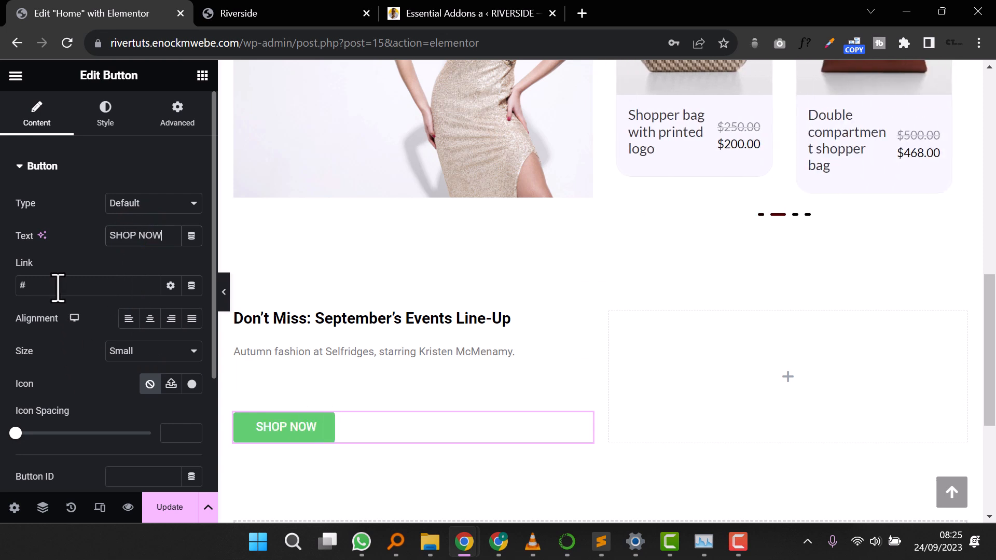
pyautogui.write('S')
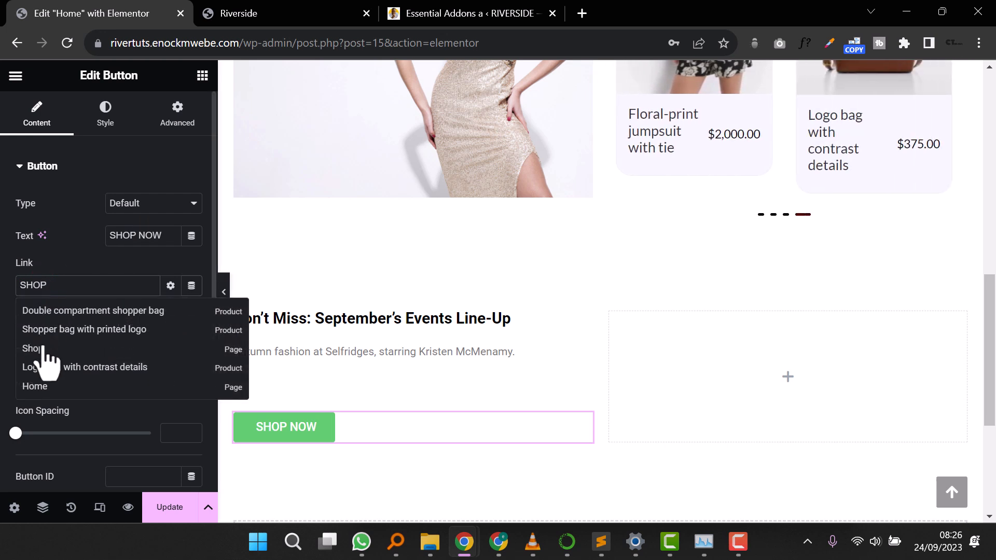
pyautogui.click(44, 346)
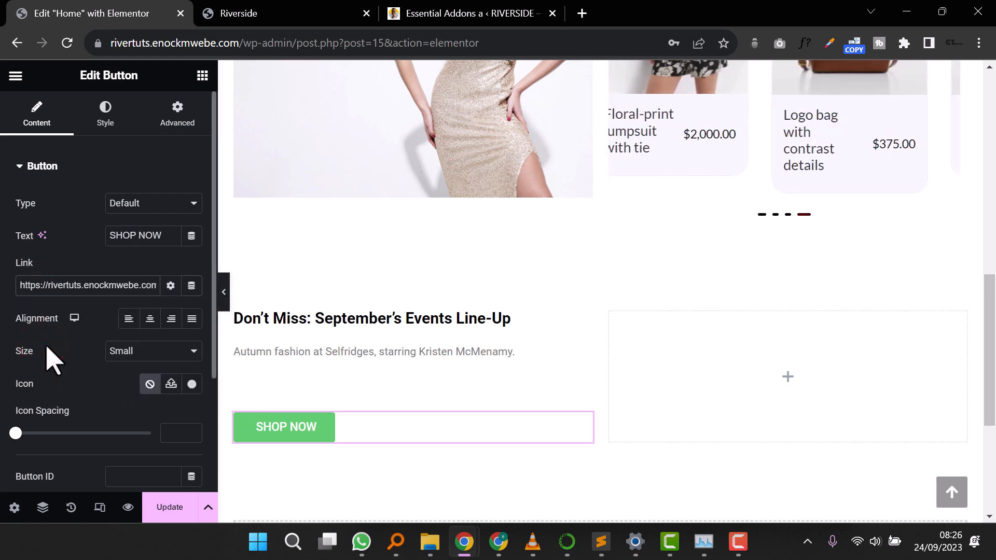
# Step: Open the SHOP NOW button's normal background color for editing and try to paste in the copied hex code
pyautogui.click(105, 109)
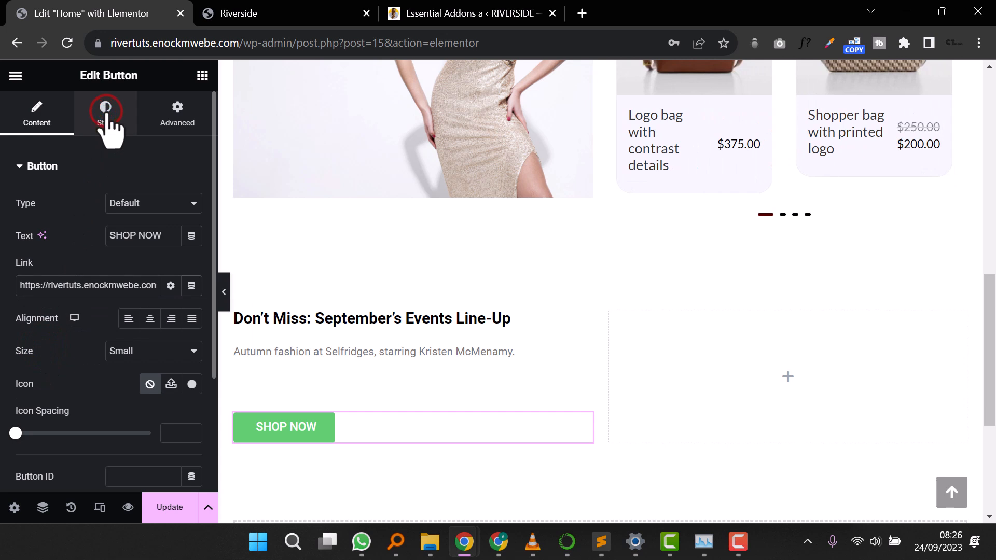
pyautogui.click(107, 115)
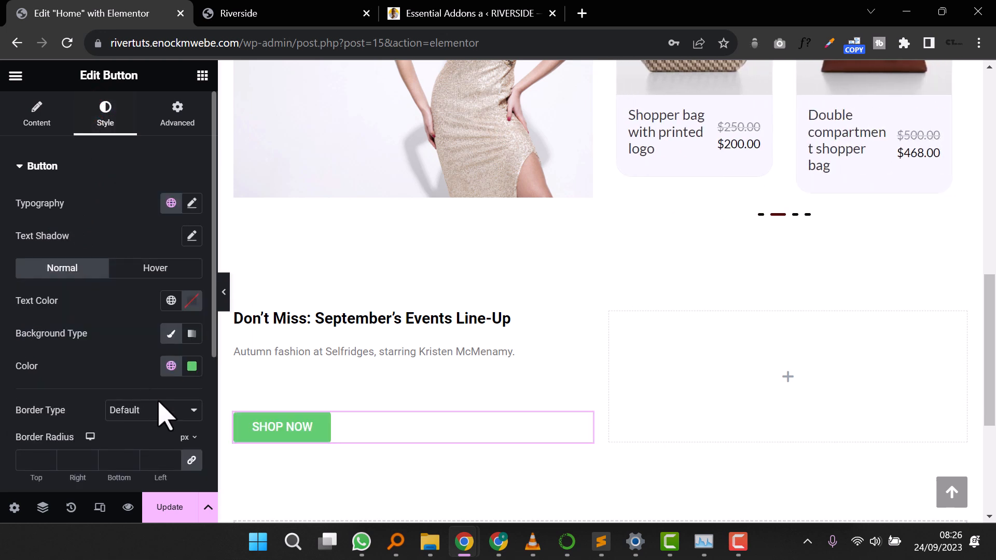
pyautogui.click(191, 366)
pyautogui.click(149, 332)
pyautogui.rightClick(151, 332)
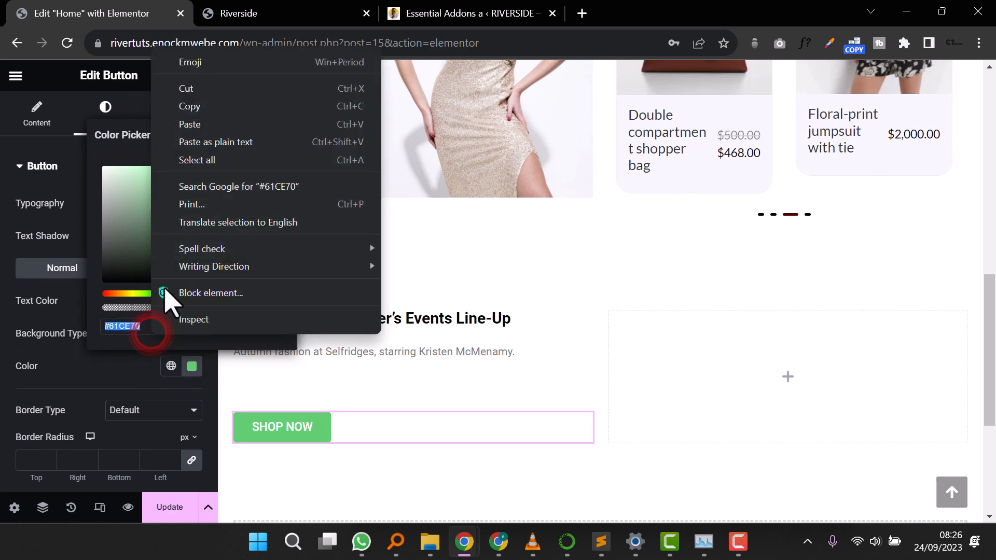
pyautogui.click(190, 125)
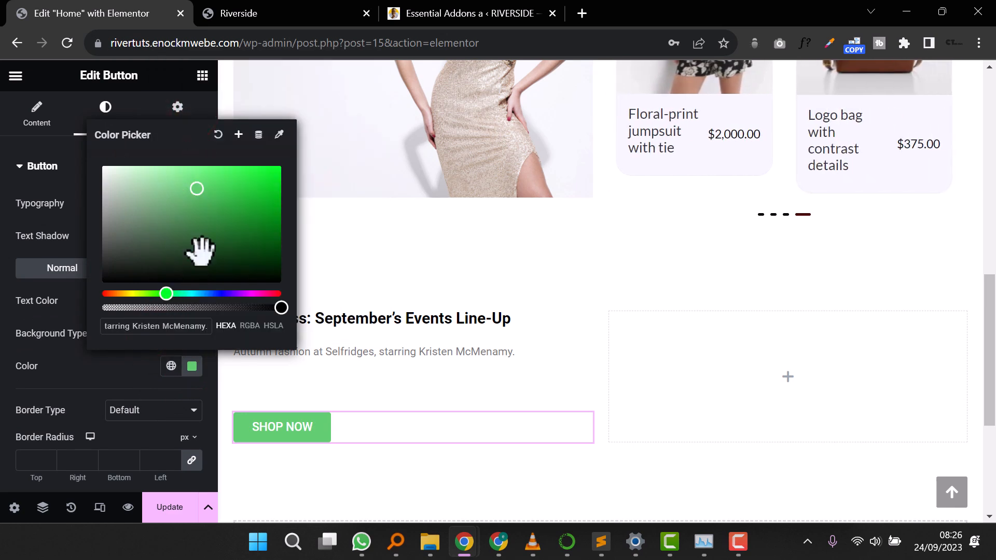
# Step: Copy the sampled hex code from the reference site again, try pasting it as the button color, and undo the entry
pyautogui.click(274, 11)
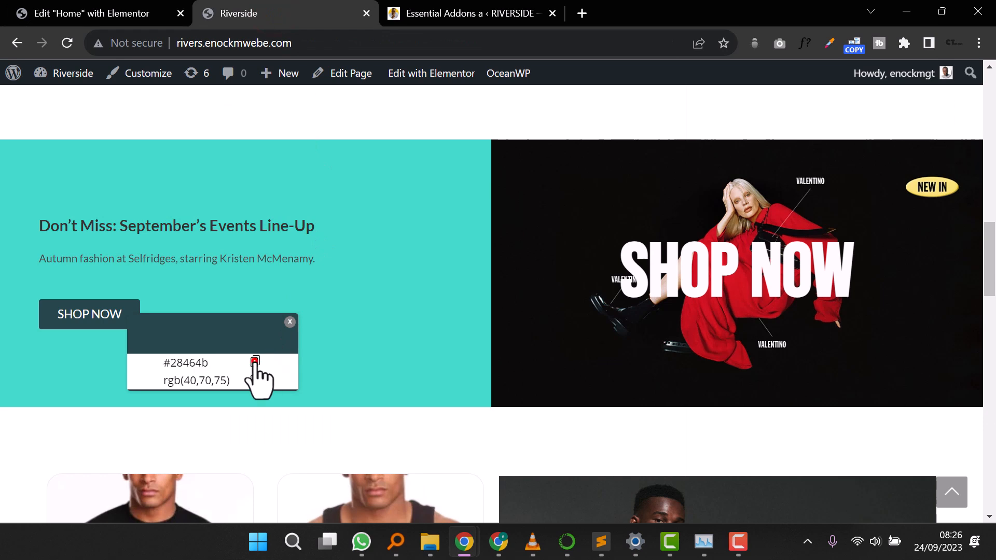
pyautogui.click(114, 14)
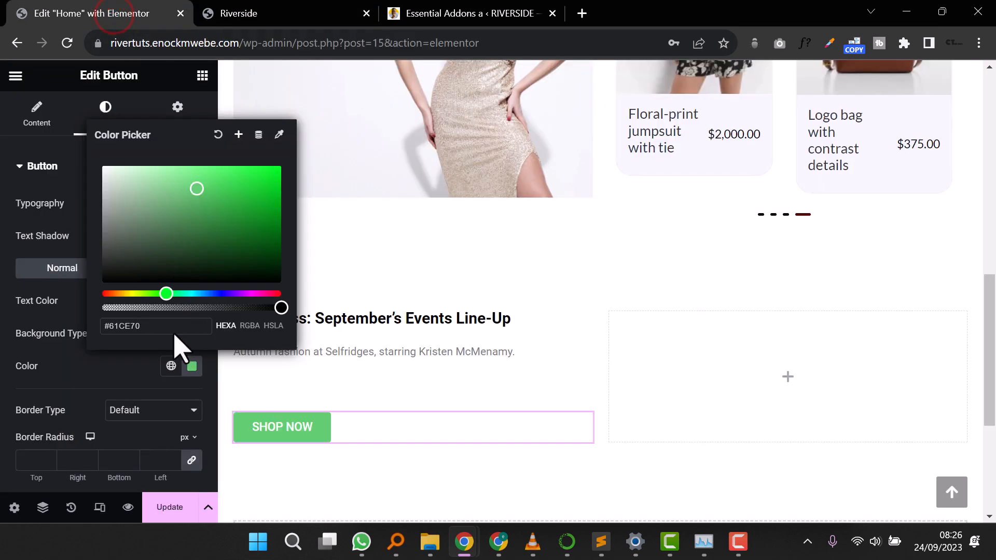
pyautogui.hotkey('ctrl', 'v')
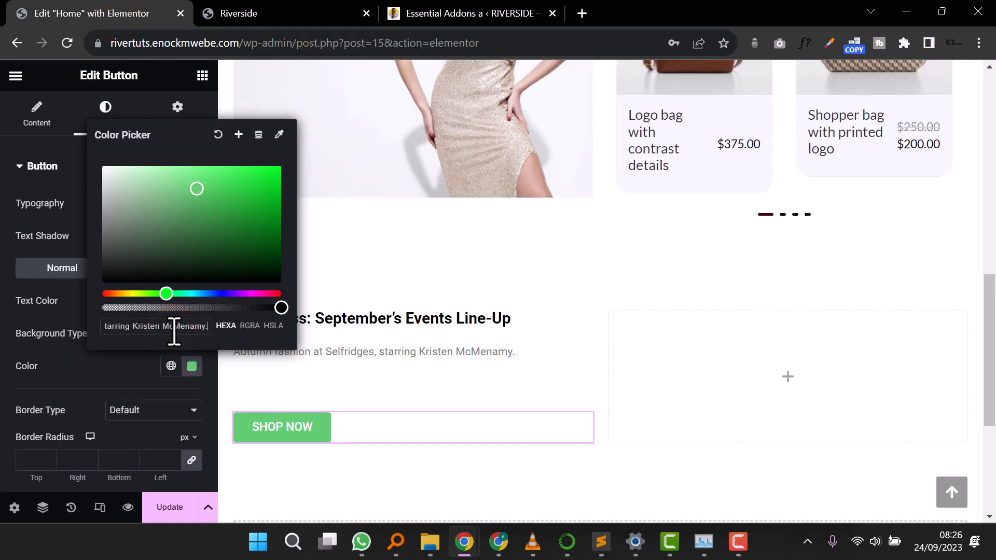
pyautogui.hotkey('ctrl', 'z')
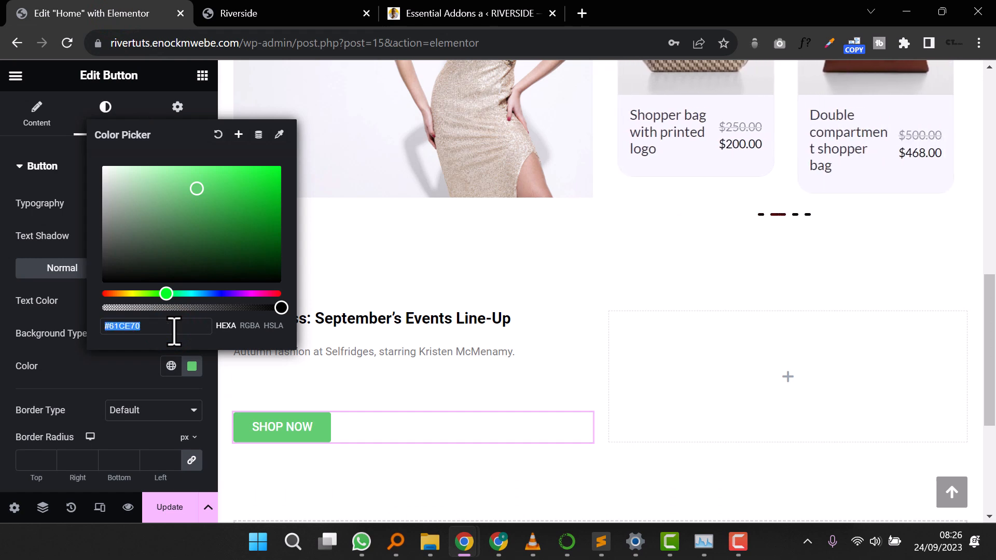
# Step: Copy the selected hex code from the reference site and set the SHOP NOW button's background color to #28464b
pyautogui.click(257, 11)
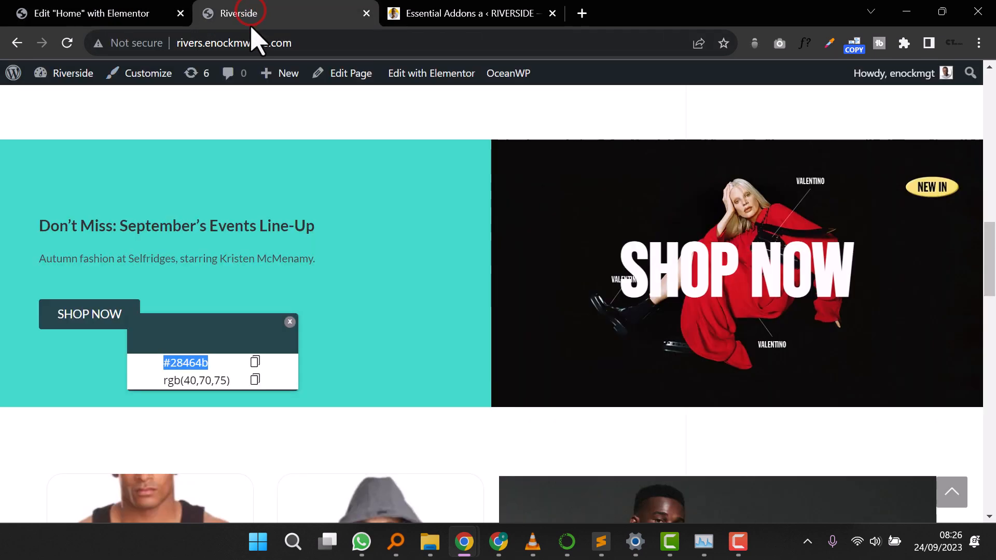
pyautogui.rightClick(196, 363)
pyautogui.click(237, 134)
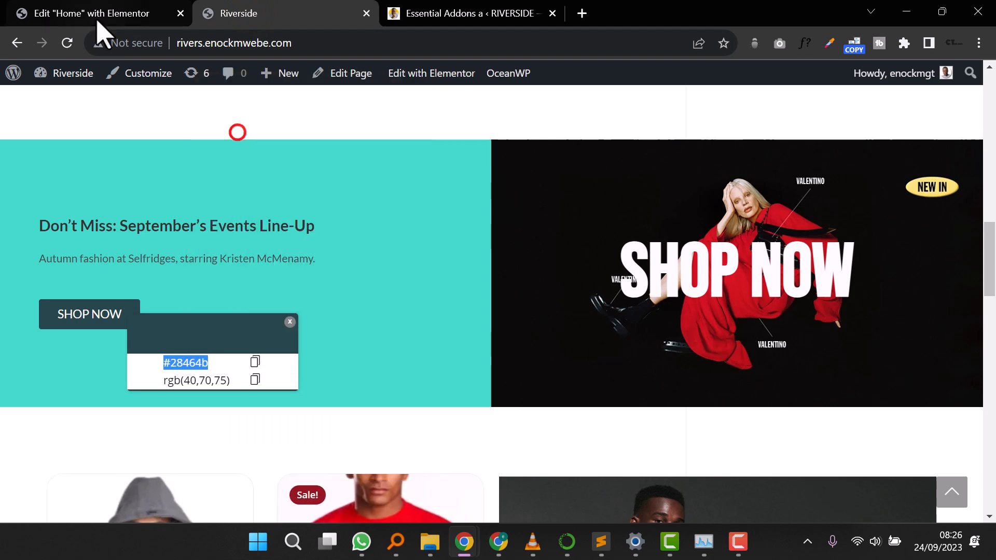
pyautogui.click(95, 15)
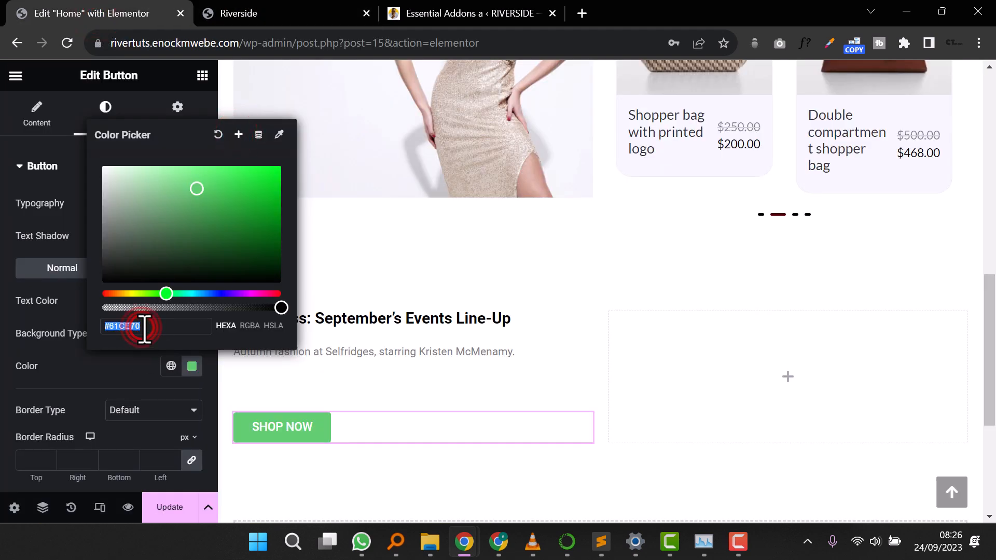
pyautogui.hotkey('ctrl', 'v')
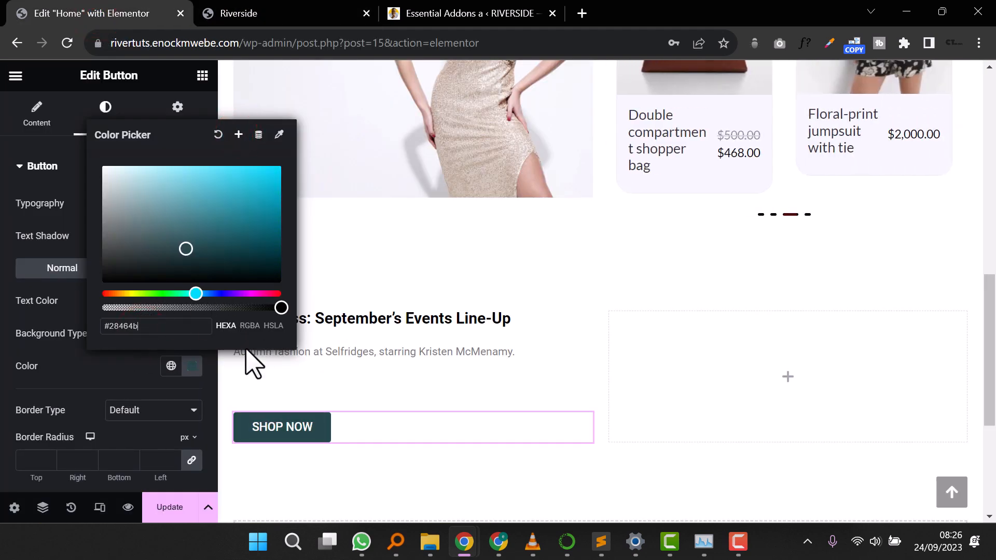
pyautogui.click(105, 373)
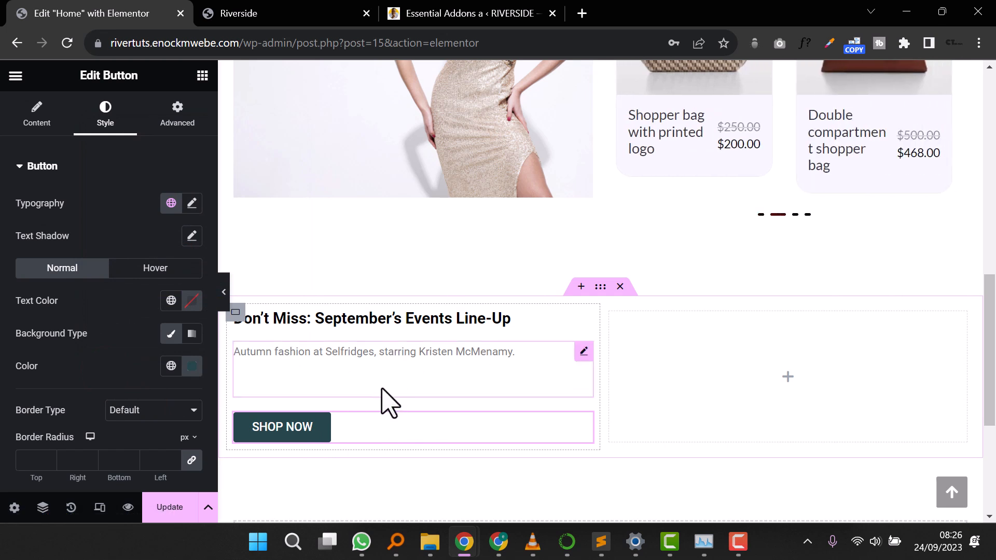
# Step: Select the "Autumn fashion at Selfridges" line in the banner and delete its Text Editor widget
pyautogui.click(363, 352)
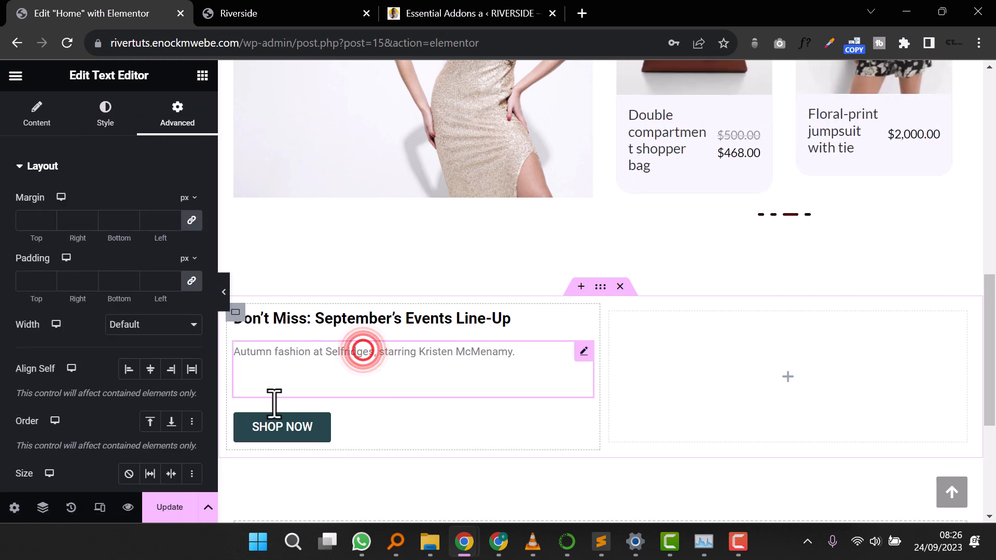
pyautogui.tripleClick(272, 352)
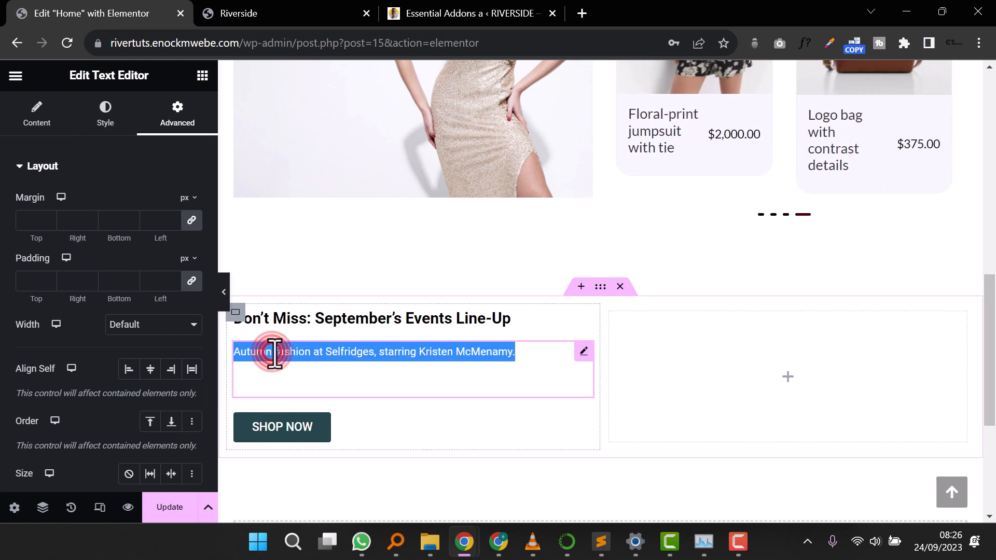
pyautogui.click(322, 385)
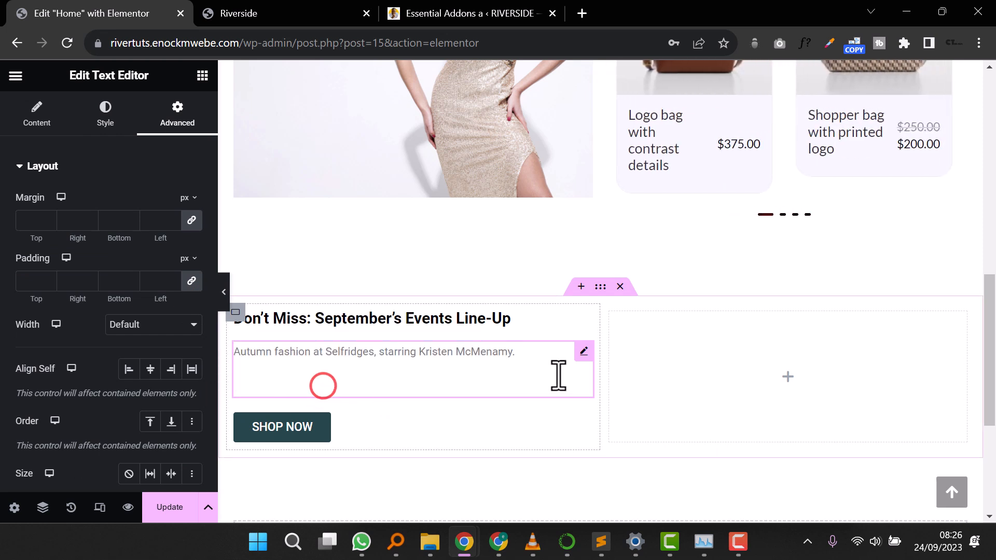
pyautogui.rightClick(579, 363)
pyautogui.click(604, 505)
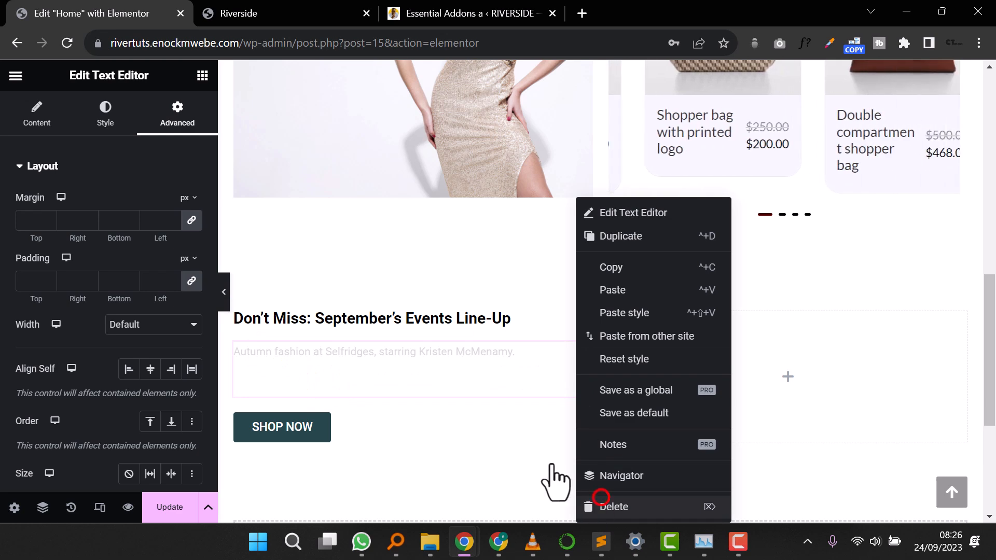
# Step: Duplicate the "Don't Miss: September's Events Line-Up" heading and set the copy's title to "Autumn fashion at Selfridges, starring Kristen McMenamy."
pyautogui.rightClick(417, 317)
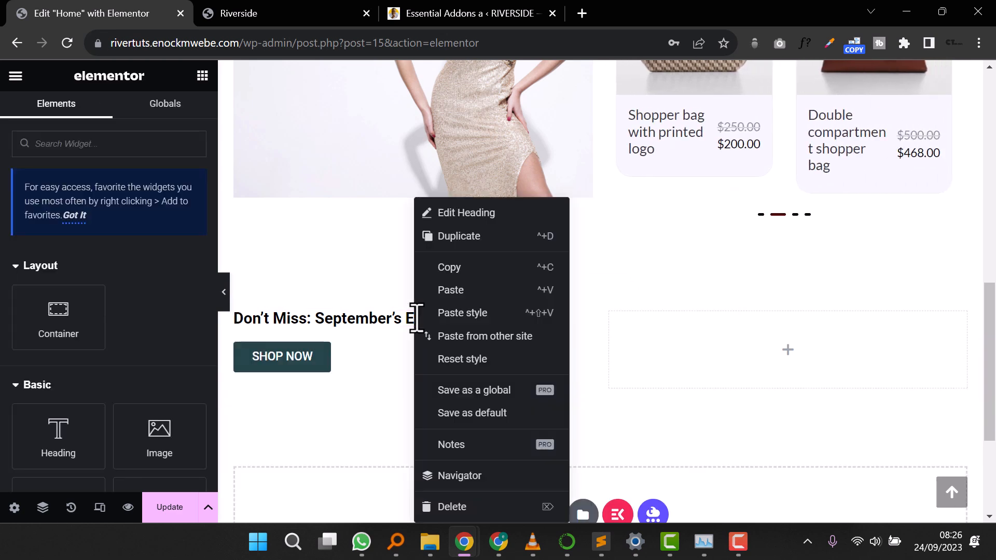
pyautogui.click(463, 242)
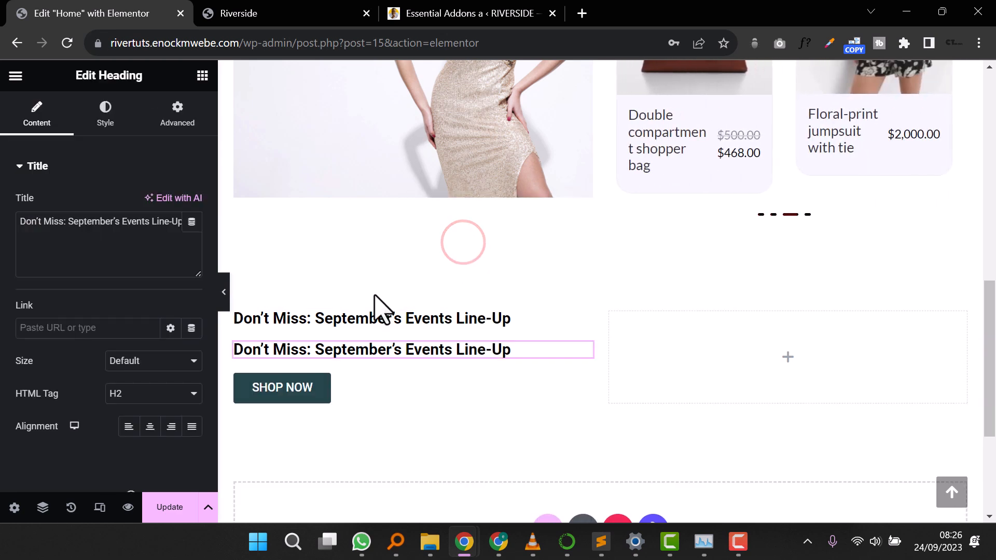
pyautogui.tripleClick(320, 352)
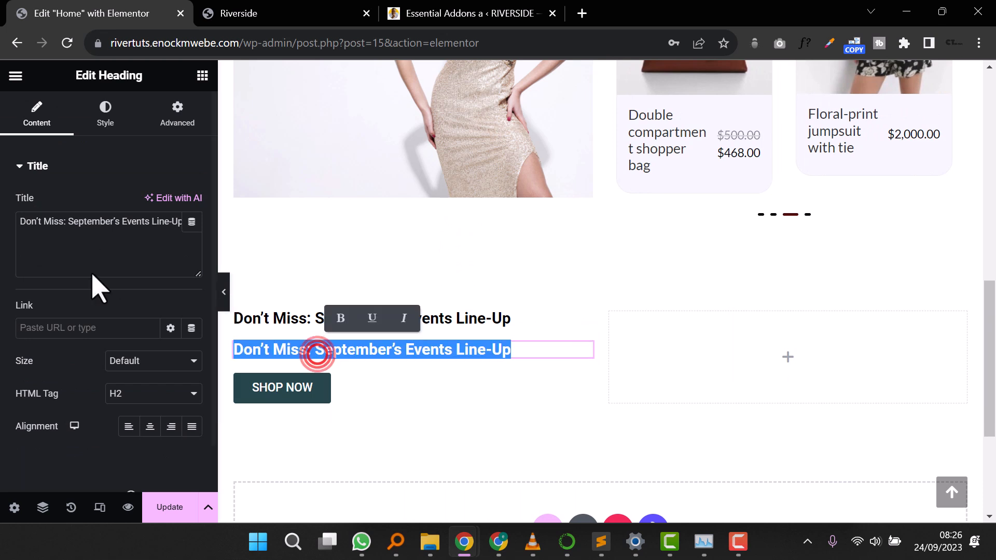
pyautogui.tripleClick(92, 230)
pyautogui.write('Autumn fashion at Selfridges, starring Kristen McMenamy.')
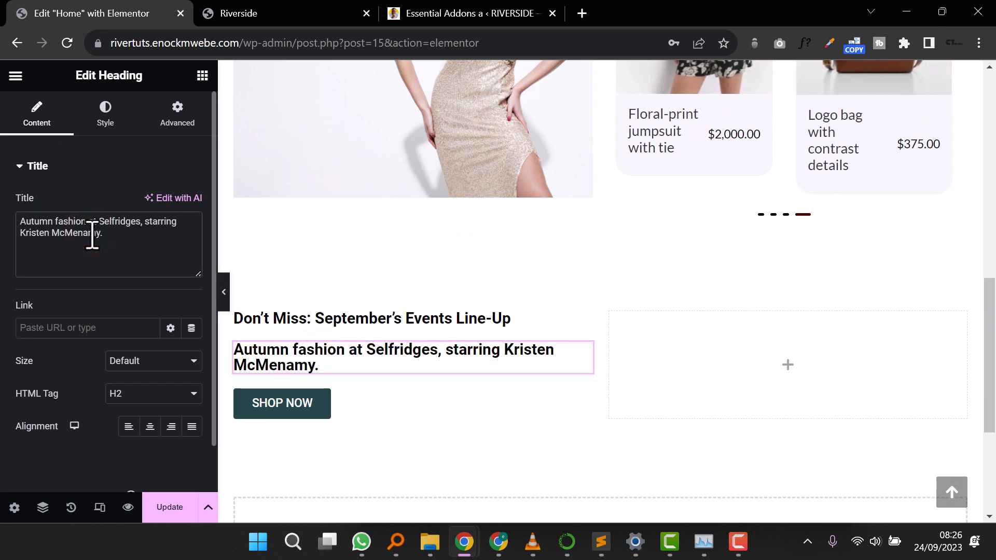
# Step: Set the font weight of the banner's description heading to 400 (Normal)
pyautogui.click(104, 115)
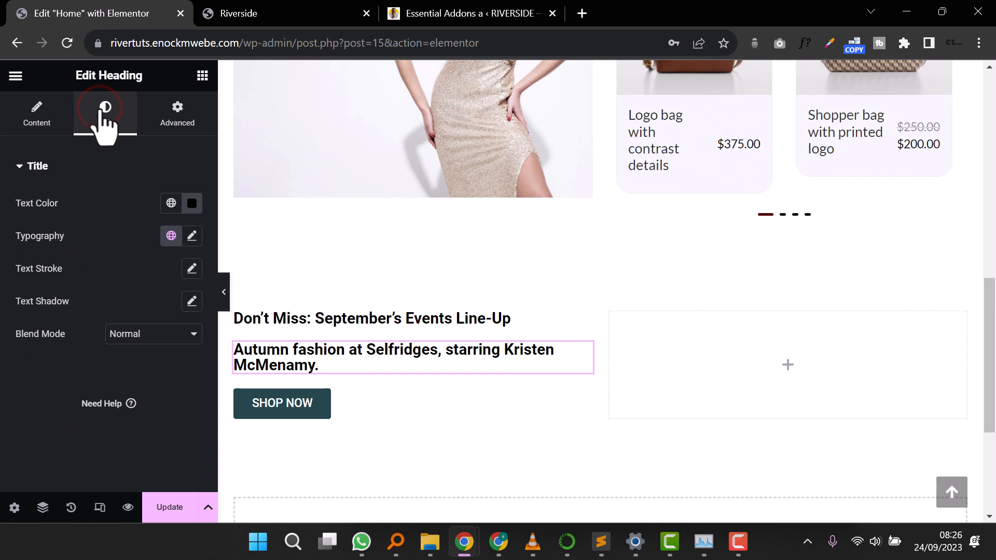
pyautogui.click(191, 235)
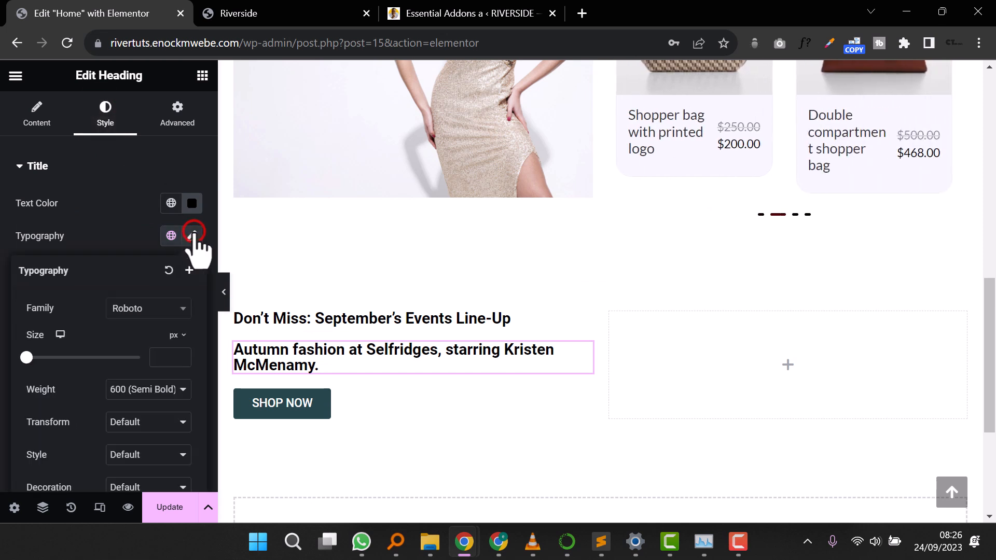
pyautogui.click(177, 389)
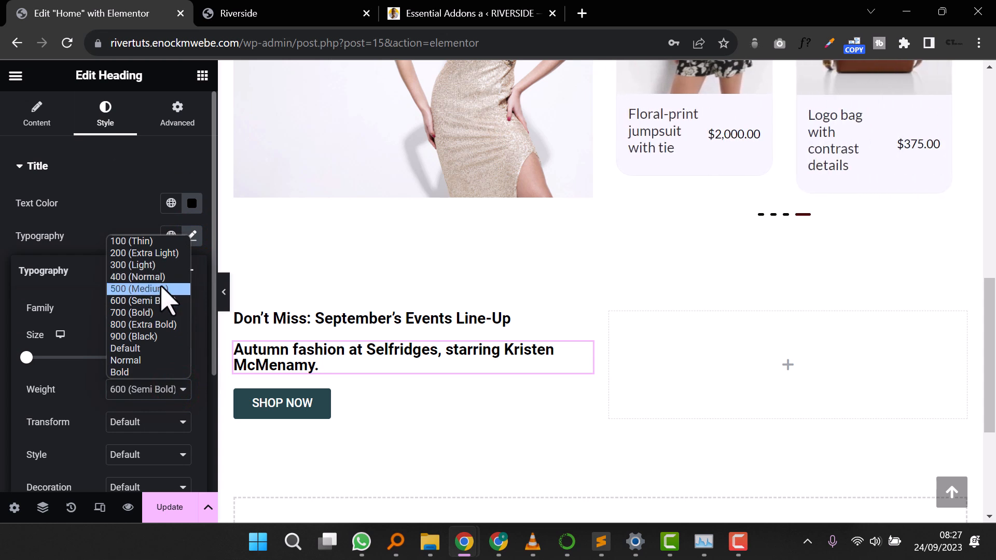
pyautogui.click(160, 287)
pyautogui.click(167, 383)
pyautogui.click(145, 276)
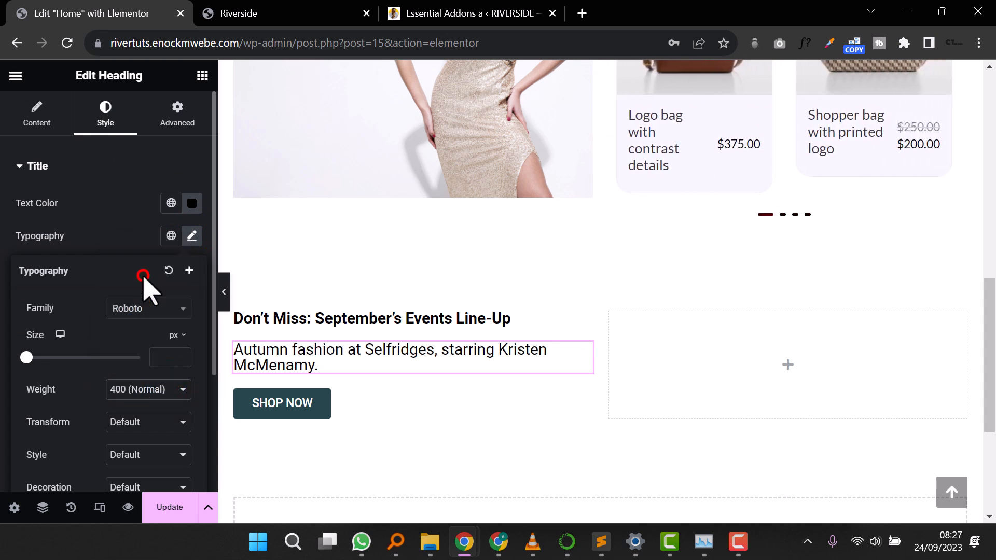
# Step: Apply the global Text color to the "Autumn fashion at Selfridges" heading
pyautogui.click(192, 205)
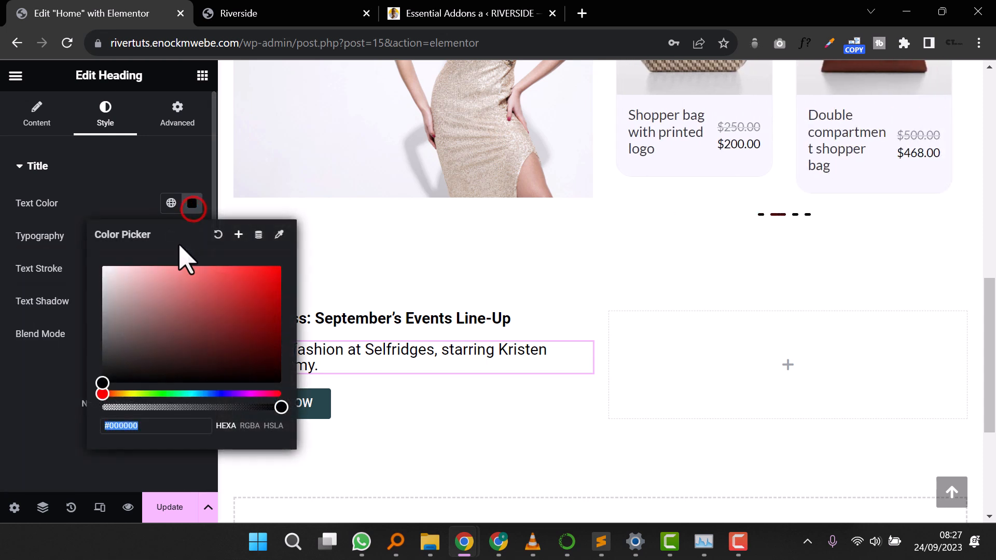
pyautogui.click(171, 204)
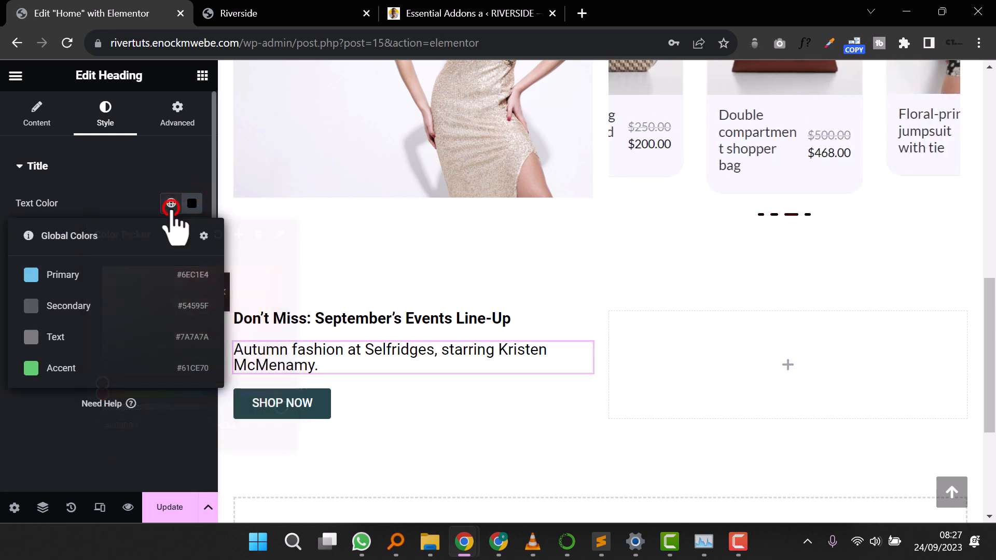
pyautogui.click(116, 337)
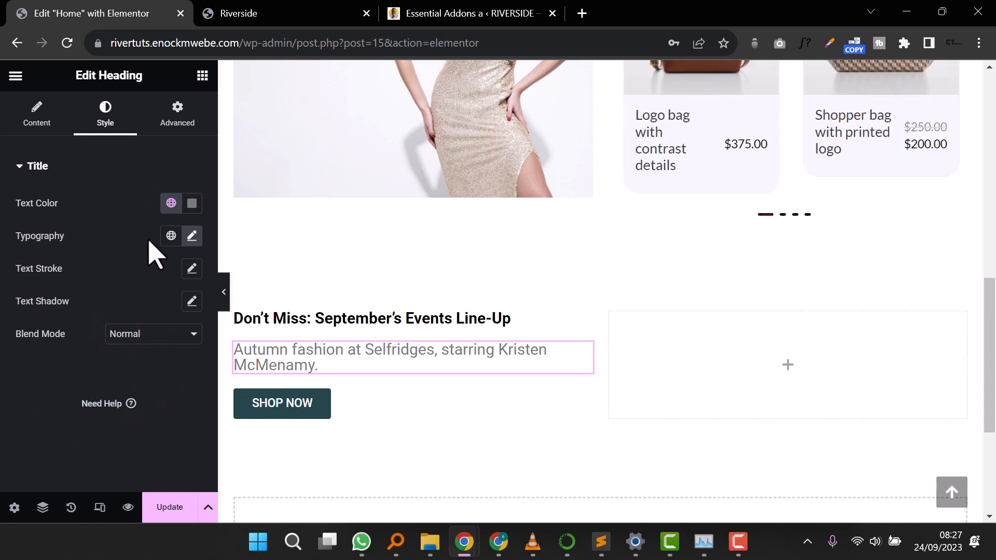
# Step: Set the font family of the "Autumn fashion at Selfridges" line to Lato
pyautogui.click(193, 236)
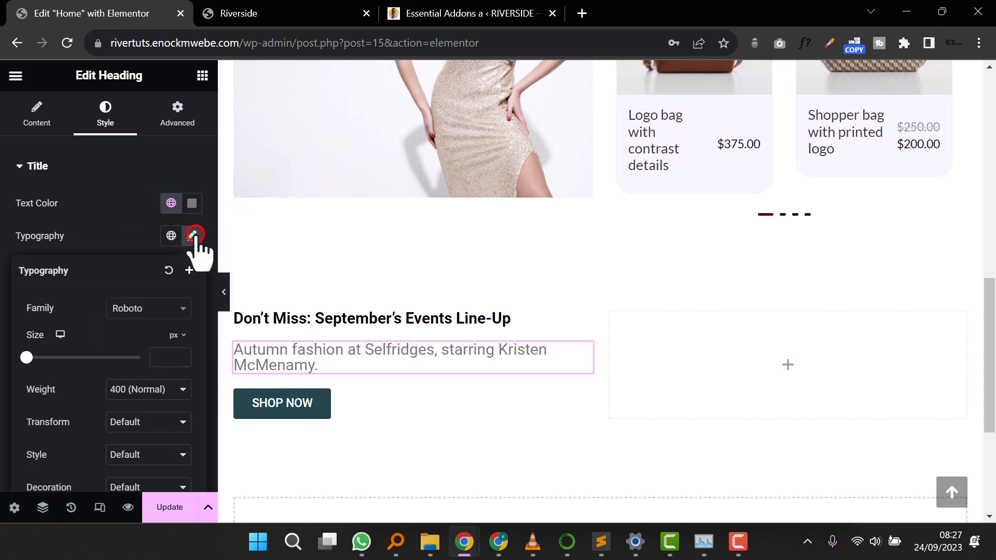
pyautogui.click(140, 314)
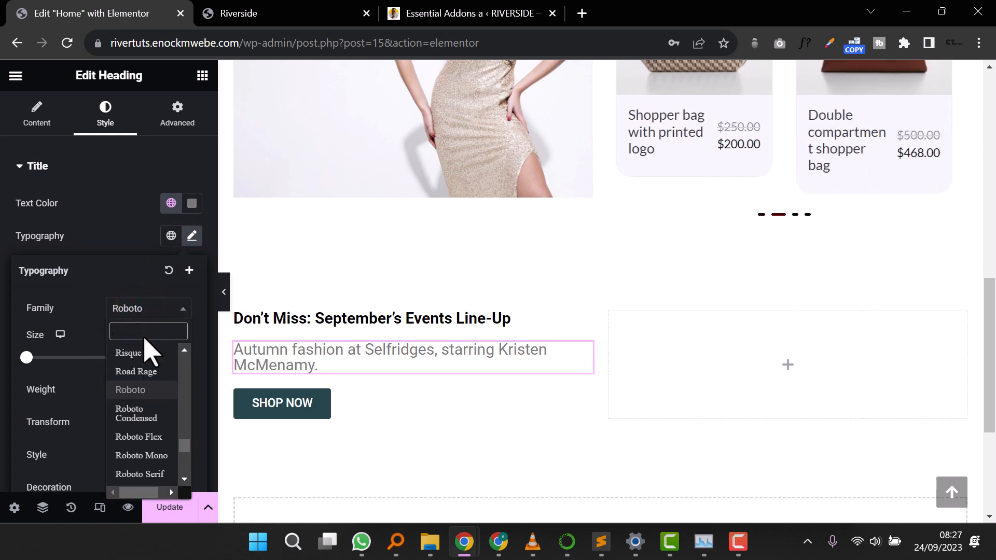
pyautogui.write('lat')
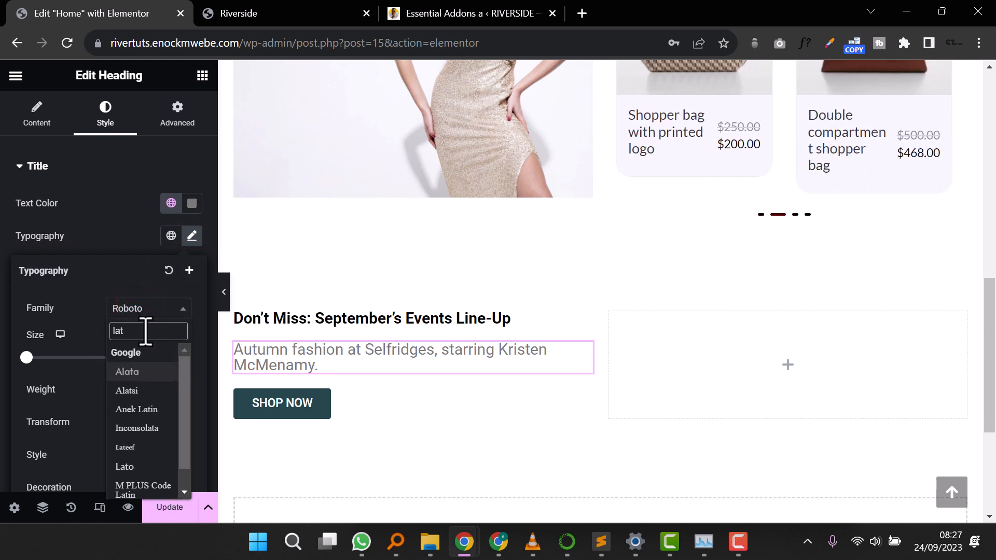
pyautogui.write('o')
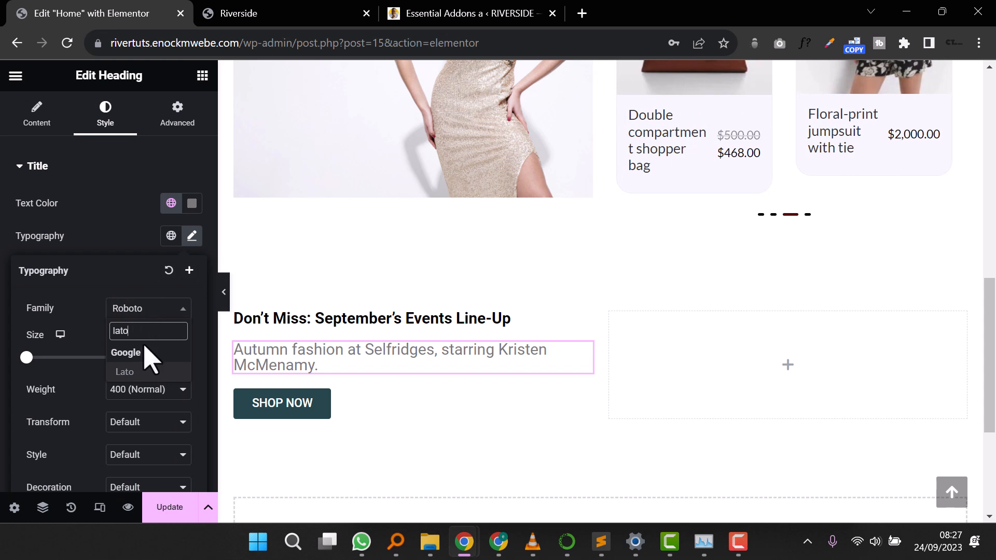
pyautogui.click(147, 373)
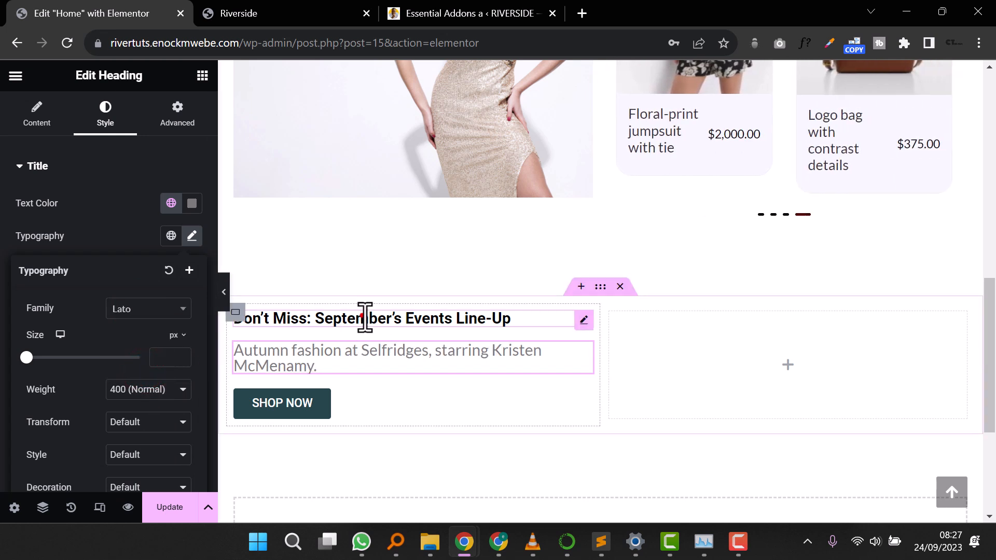
# Step: Change the "Don't Miss: September's Events Line-Up" heading's font family to Lato
pyautogui.click(278, 315)
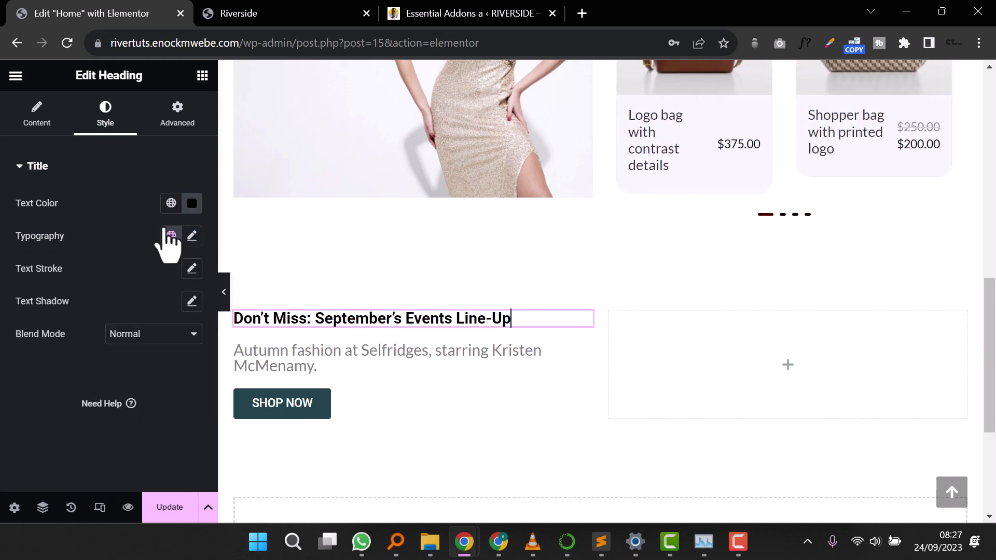
pyautogui.click(192, 234)
pyautogui.click(173, 303)
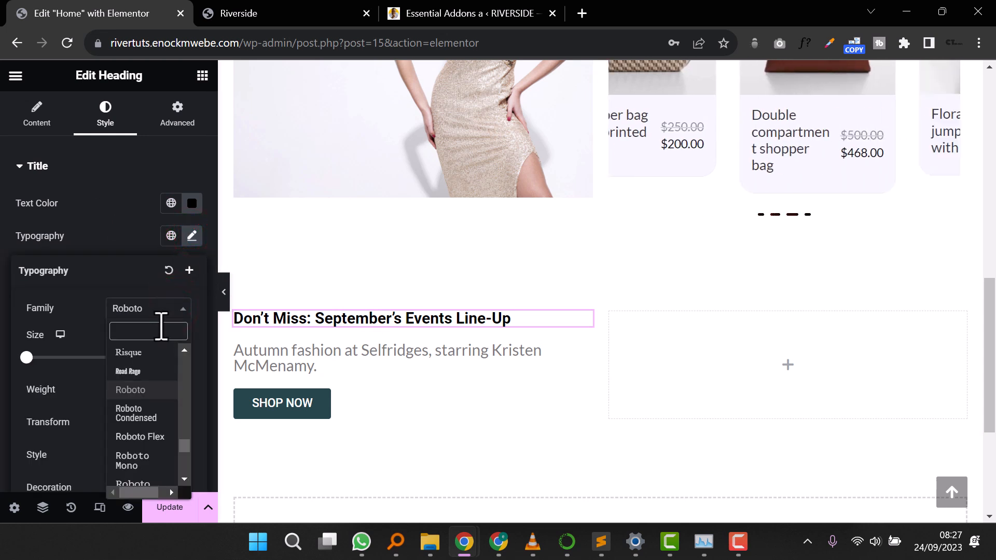
pyautogui.write('lato')
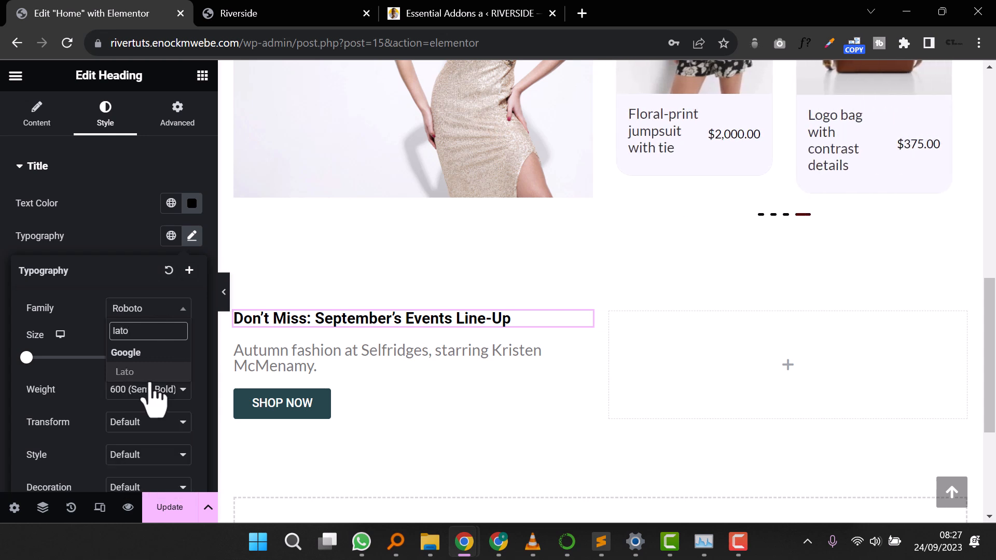
pyautogui.click(149, 380)
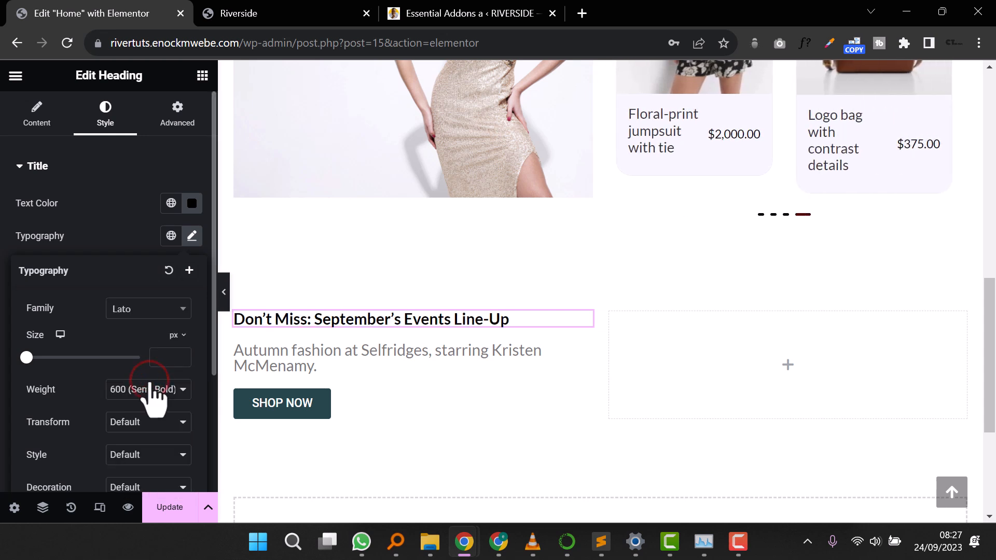
pyautogui.click(424, 350)
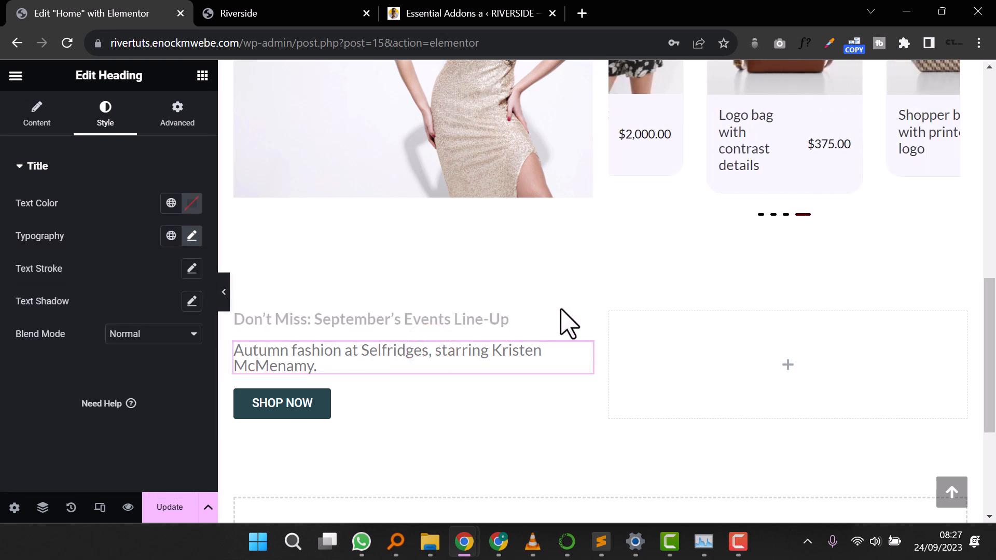
# Step: Select the container holding the banner's headings and button, and set its normal background type to Classic
pyautogui.click(234, 313)
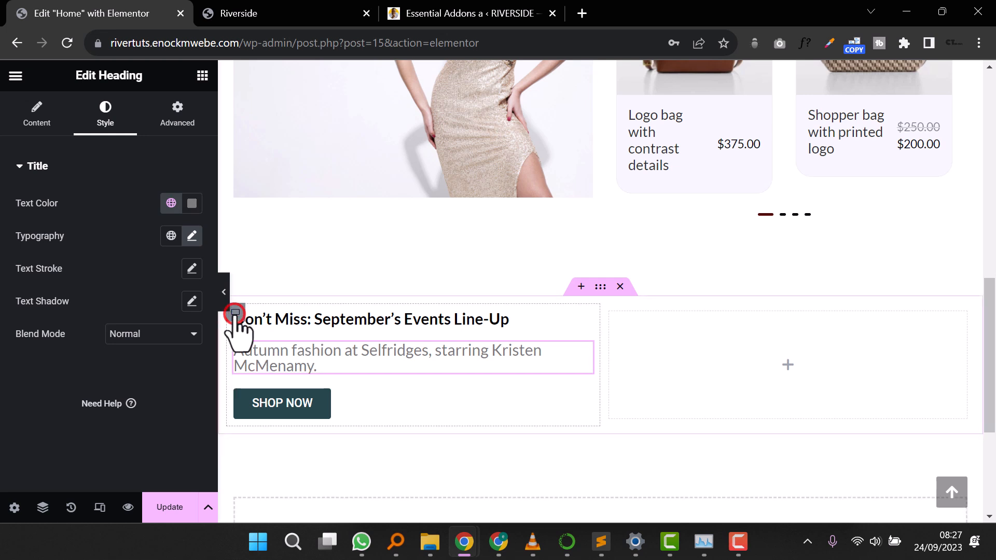
pyautogui.click(112, 113)
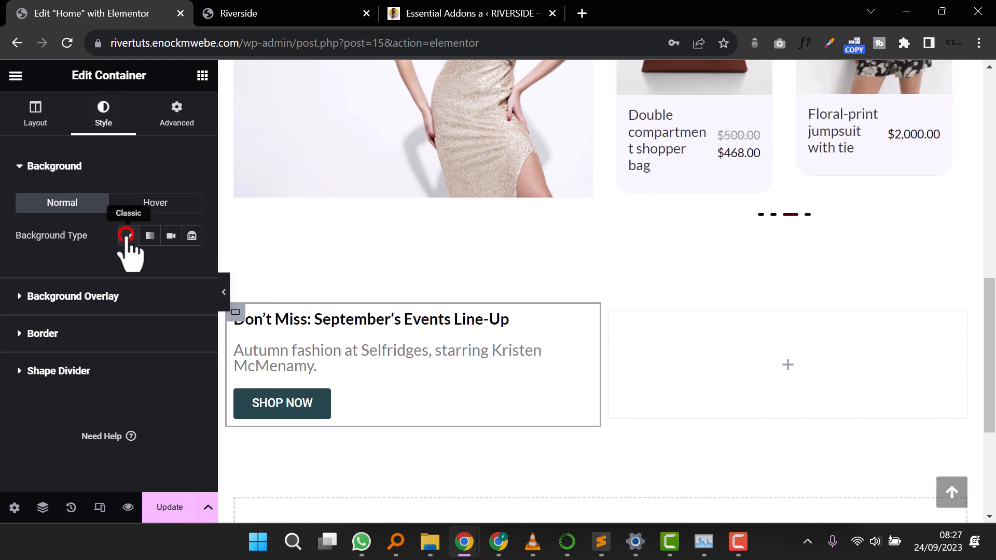
pyautogui.click(126, 236)
# Step: Sample the turquoise banner background on the reference site and set the text container's background color to #42d9c8
pyautogui.click(192, 268)
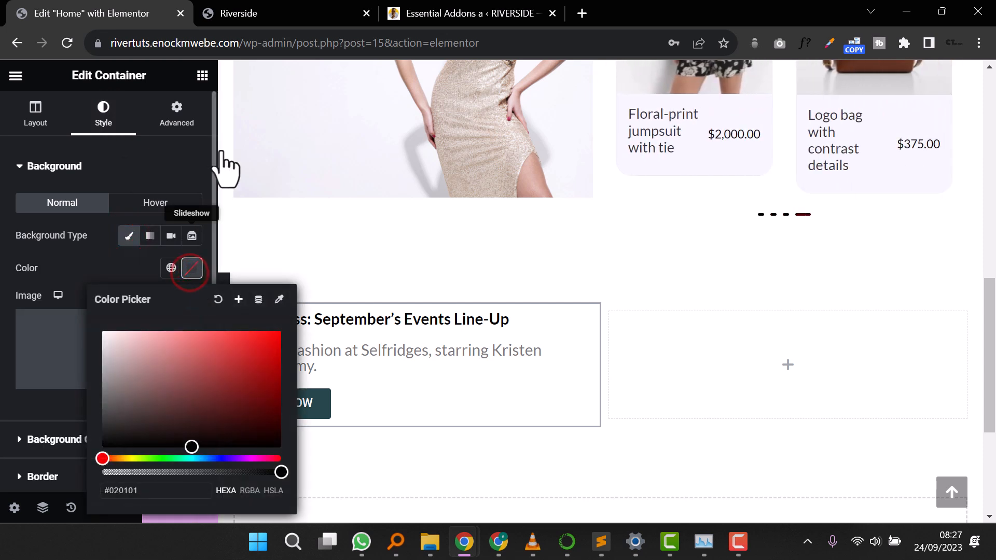
pyautogui.click(310, 14)
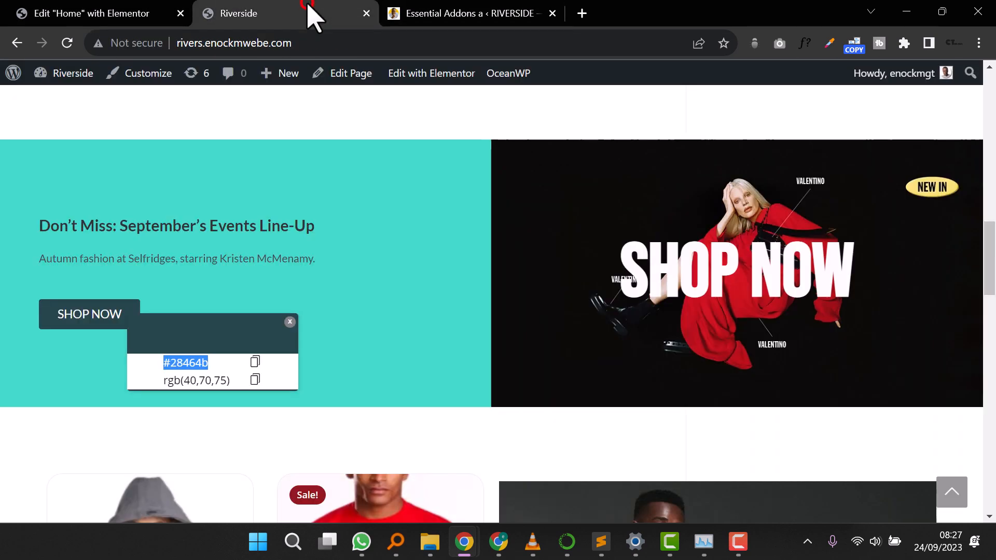
pyautogui.click(831, 43)
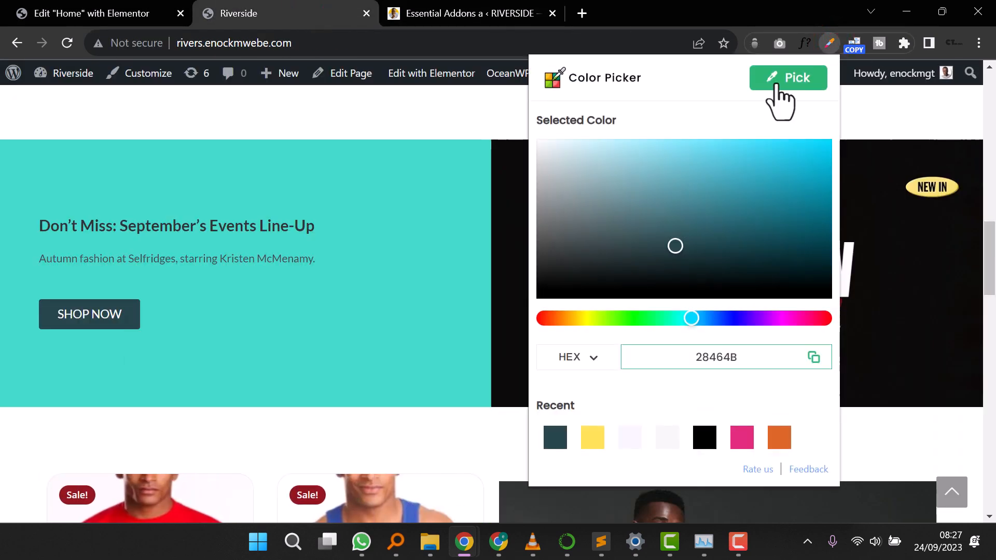
pyautogui.click(788, 78)
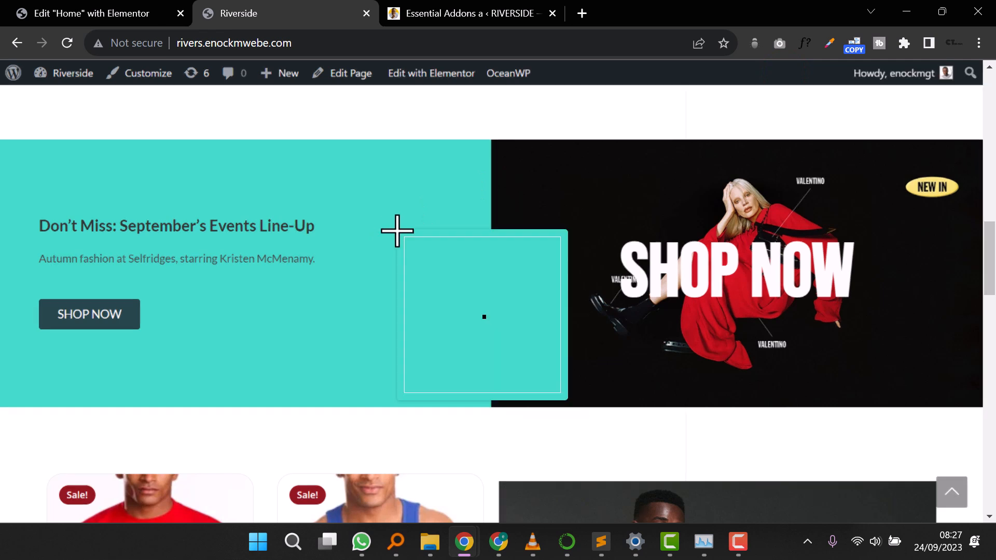
pyautogui.click(403, 198)
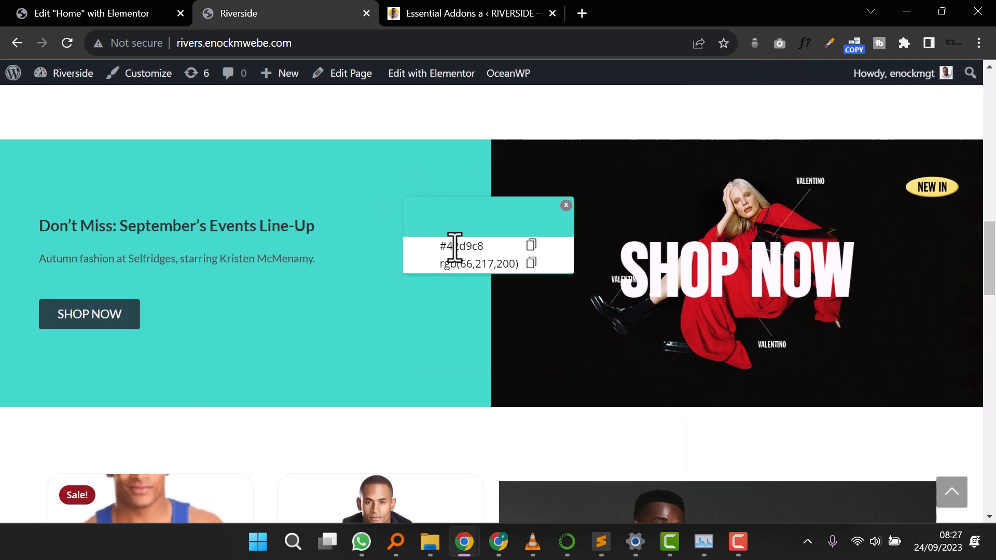
pyautogui.rightClick(471, 247)
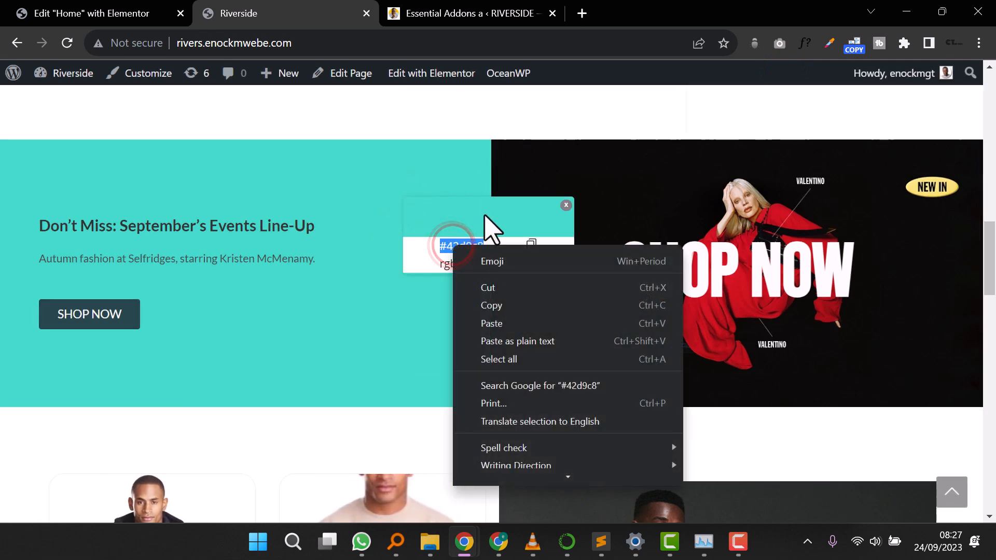
pyautogui.click(496, 304)
pyautogui.click(115, 23)
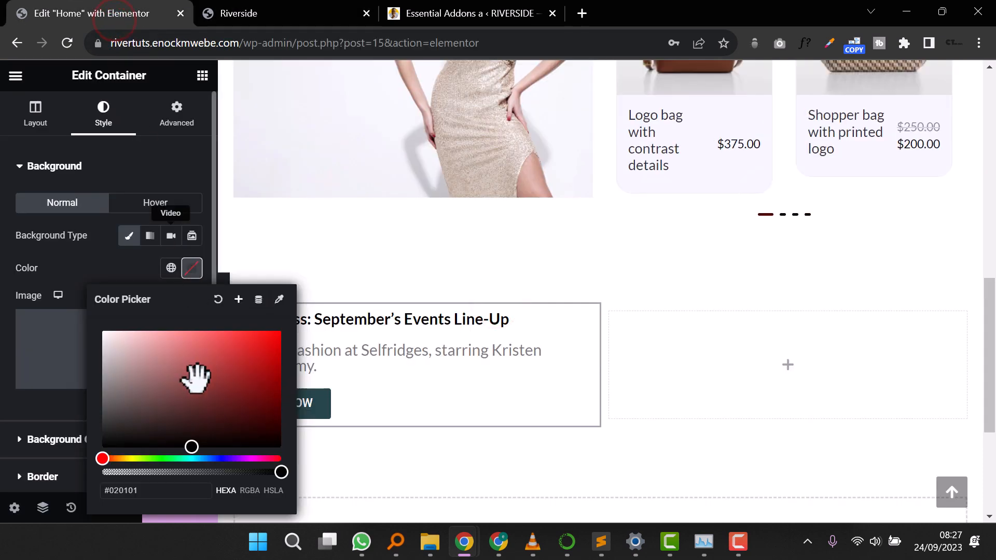
pyautogui.doubleClick(157, 490)
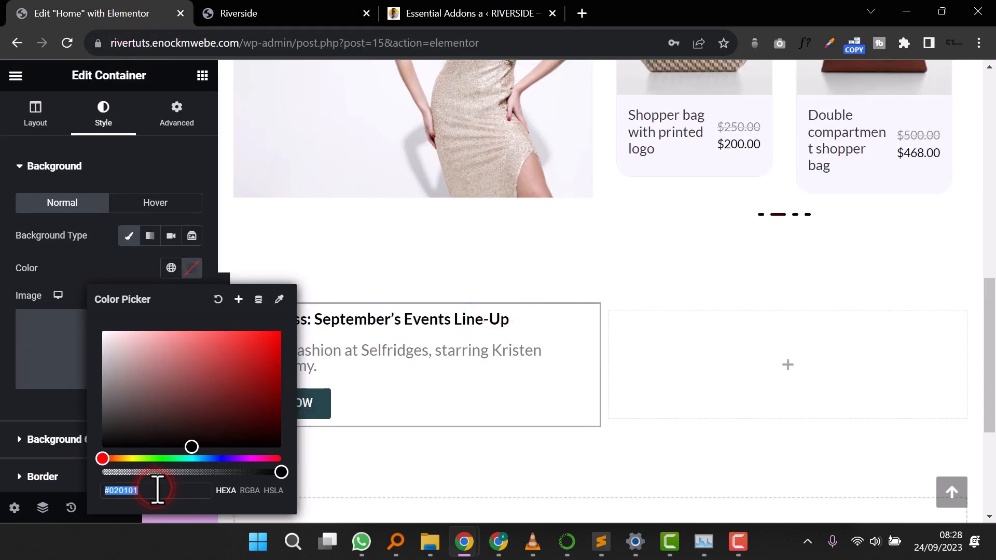
pyautogui.hotkey('ctrl', 'v')
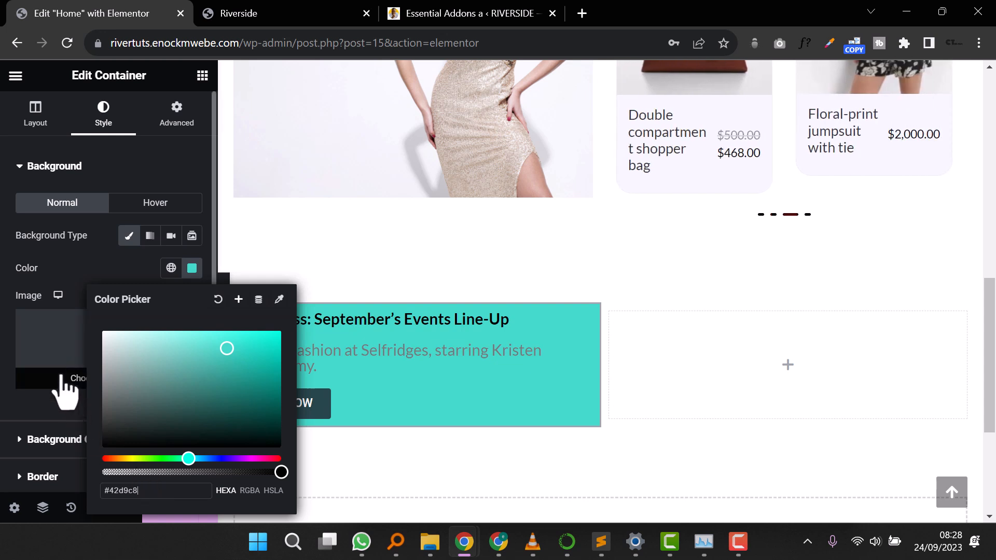
pyautogui.click(29, 413)
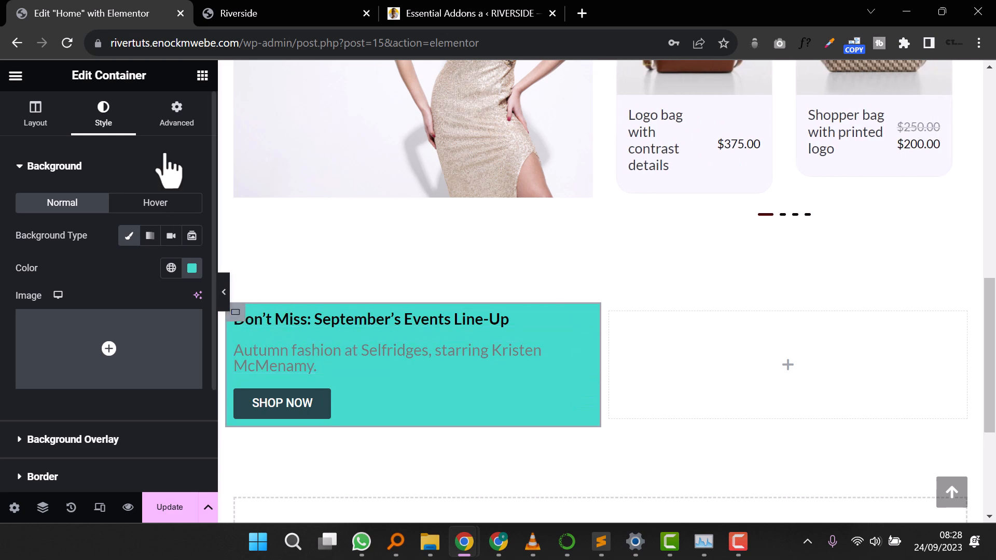
# Step: Set the turquoise text container's padding to 100 px top, 0 right, 100 px bottom and 50 px left, and preview the banner
pyautogui.click(174, 114)
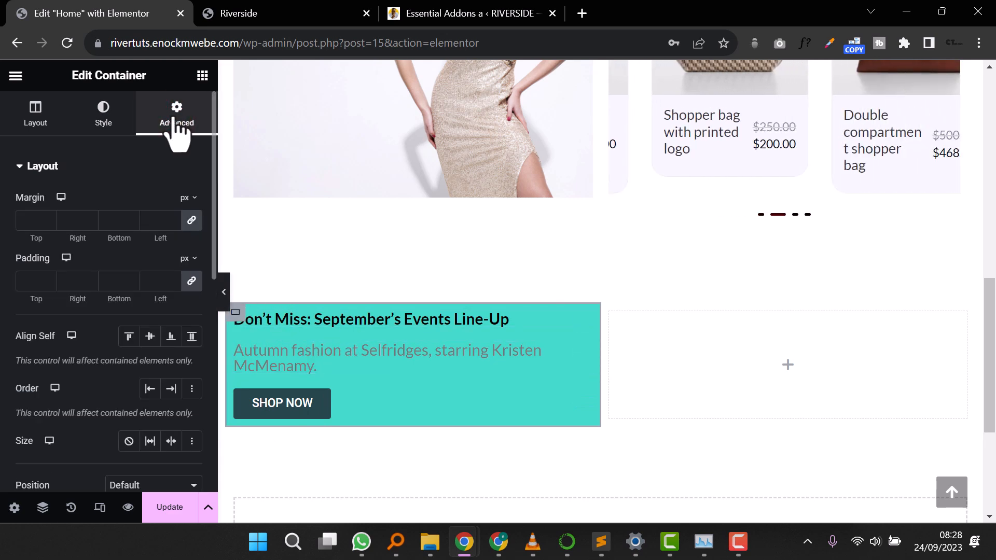
pyautogui.click(268, 23)
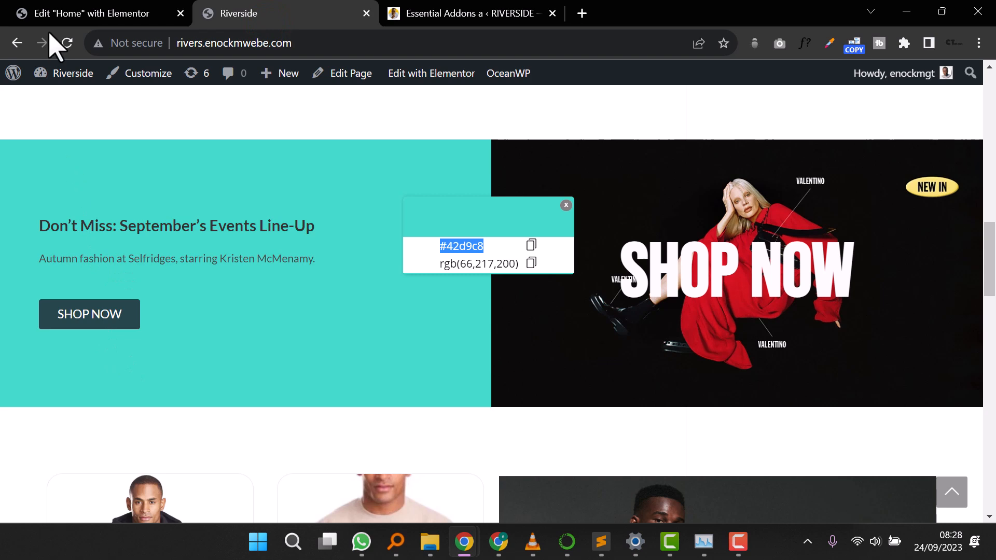
pyautogui.click(71, 16)
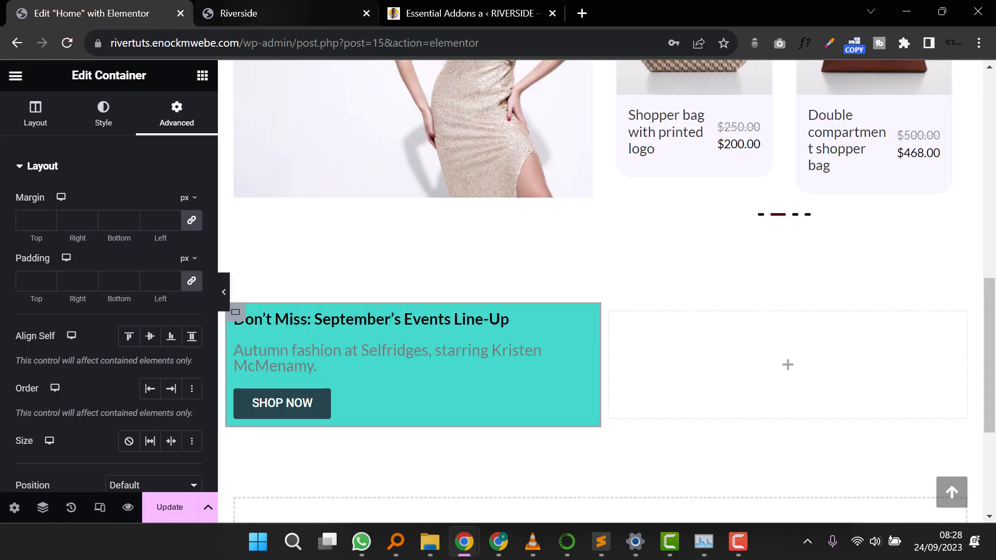
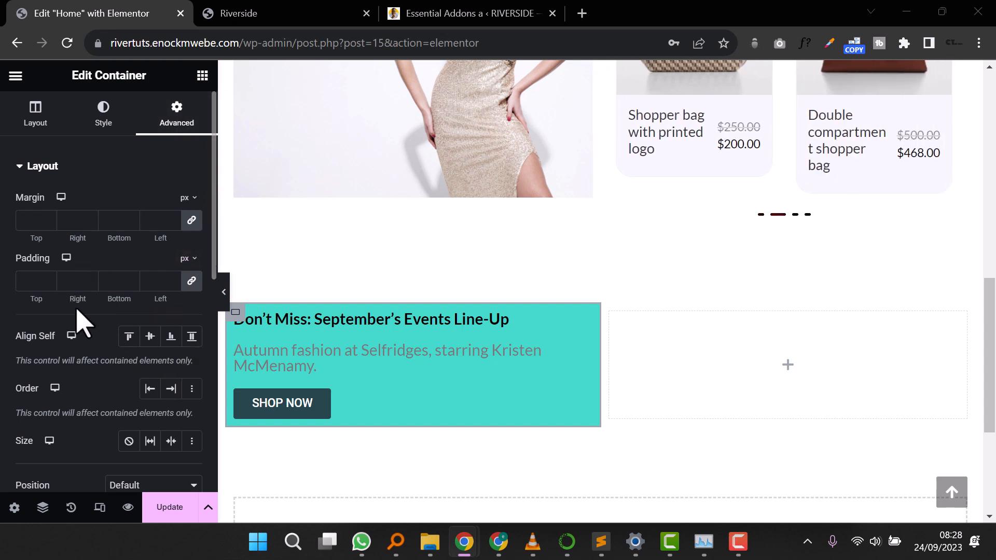
pyautogui.click(35, 282)
pyautogui.write('0')
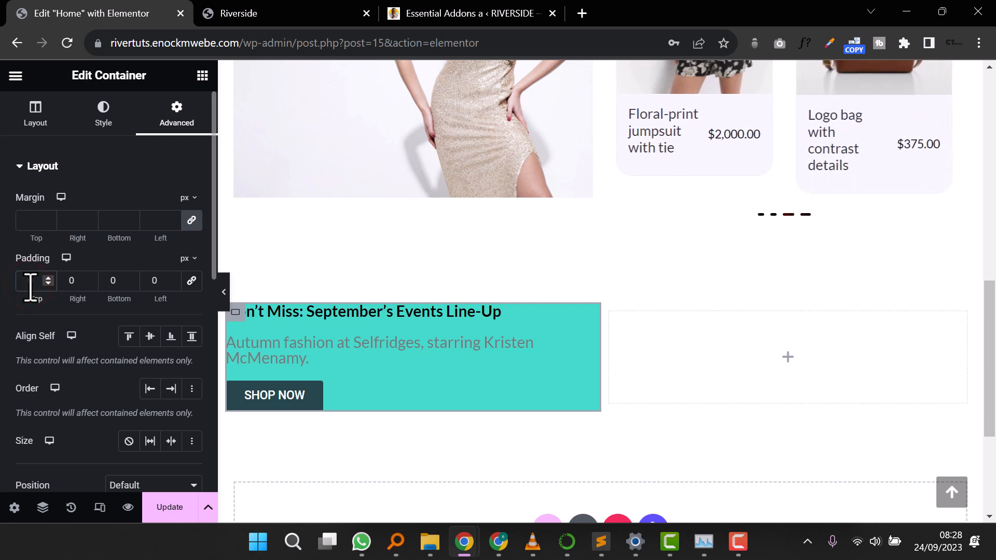
pyautogui.write('100')
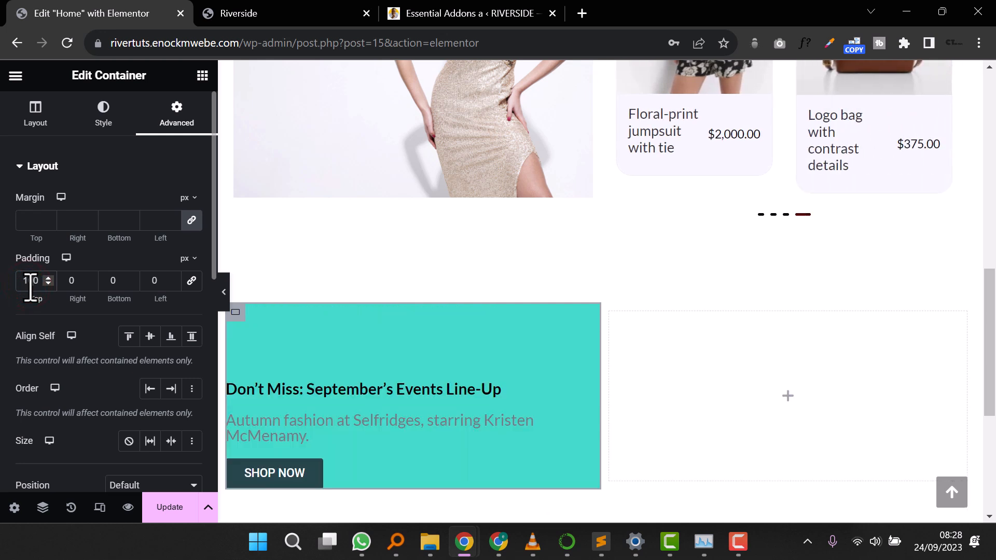
pyautogui.click(113, 284)
pyautogui.write('100')
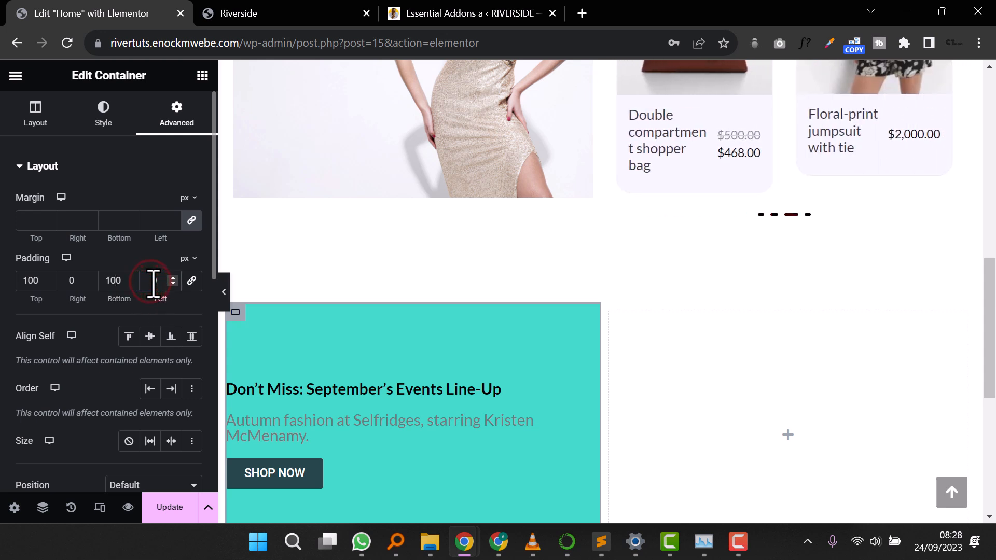
pyautogui.write('50')
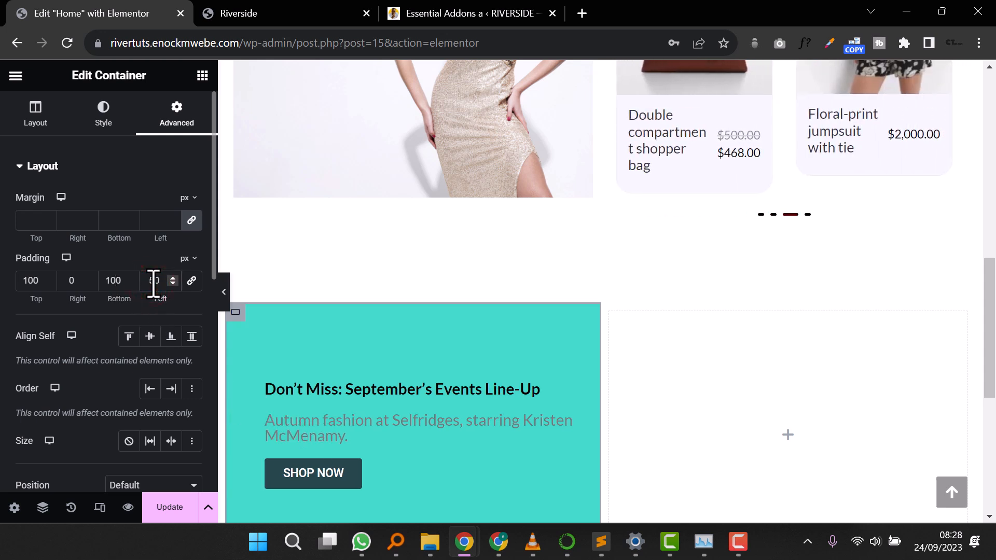
pyautogui.click(225, 293)
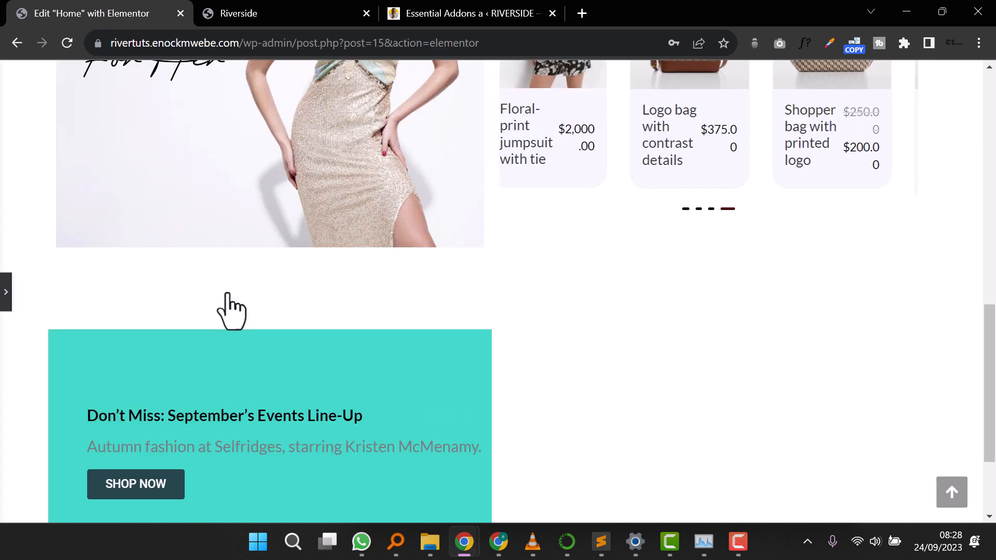
pyautogui.scroll(7, 204, 329)
pyautogui.scroll(-8, 204, 329)
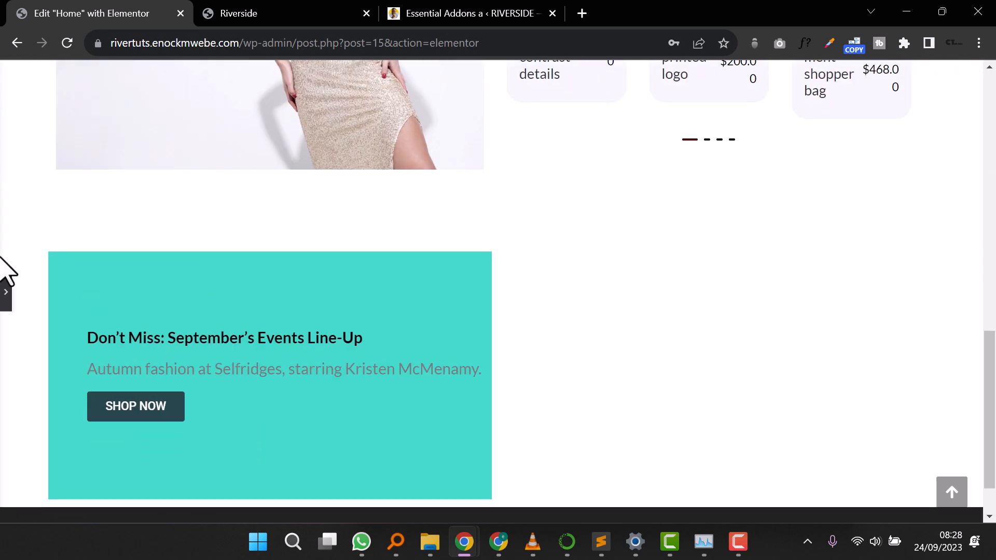
pyautogui.click(5, 289)
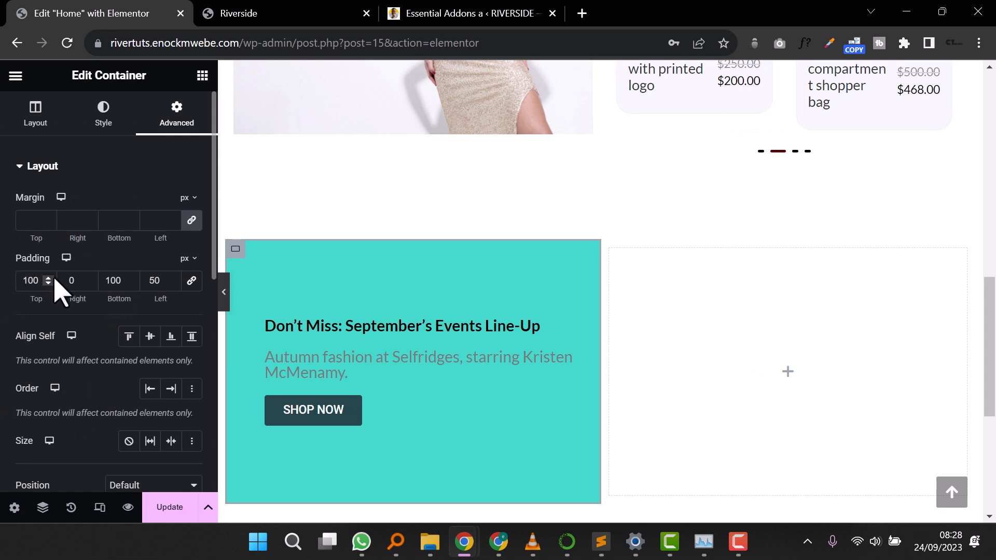
# Step: Change the content width of the parent container around both banner halves from Boxed to Full Width and preview it
pyautogui.moveTo(608, 266)
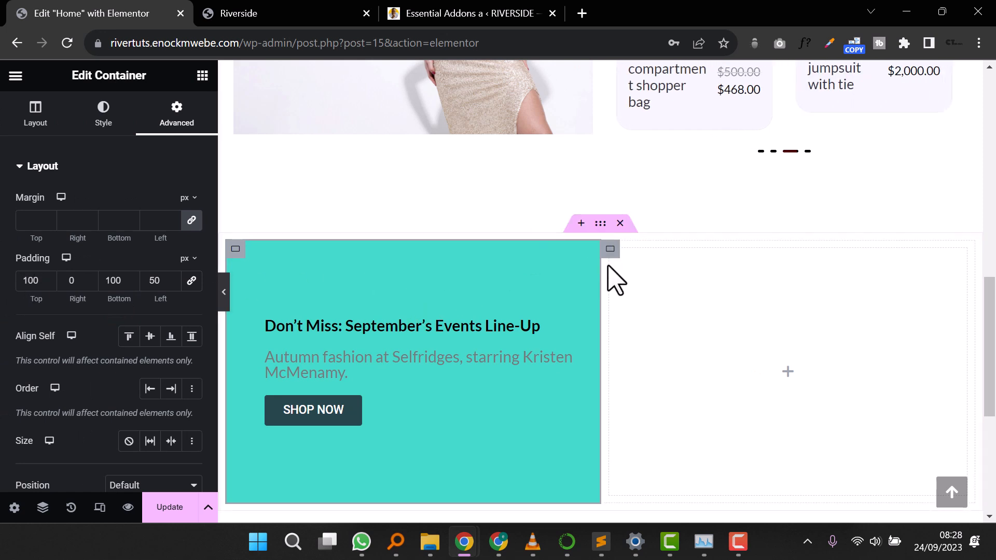
pyautogui.click(600, 224)
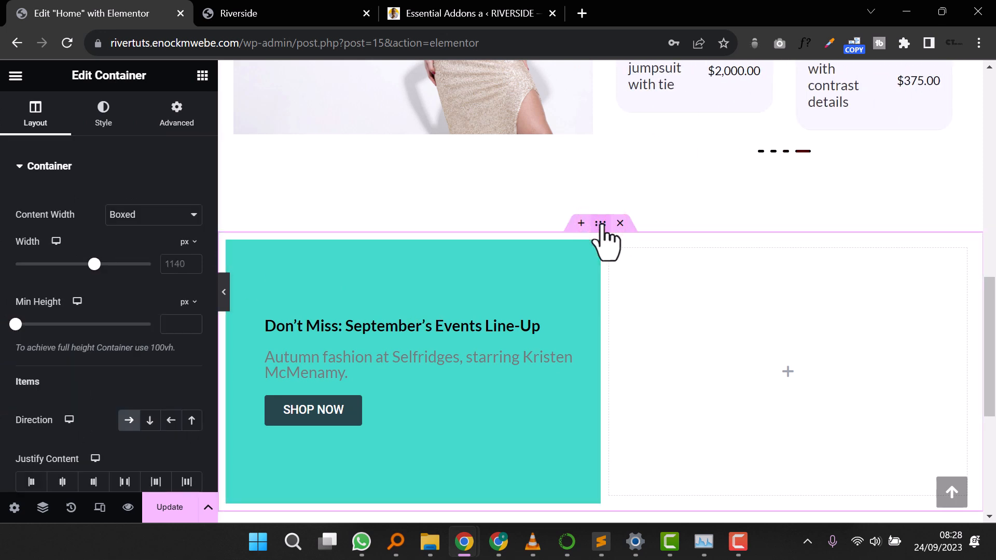
pyautogui.click(151, 217)
pyautogui.click(151, 243)
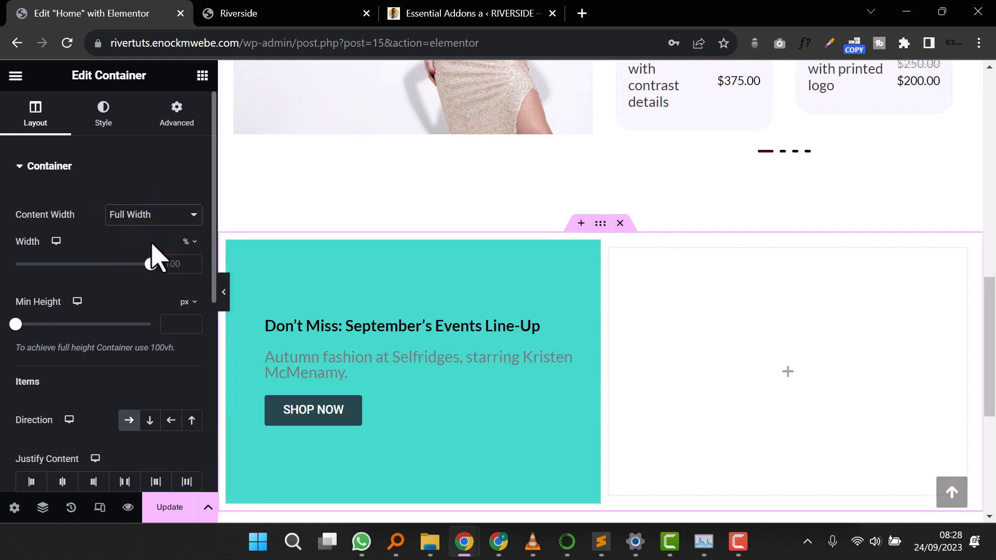
pyautogui.click(224, 294)
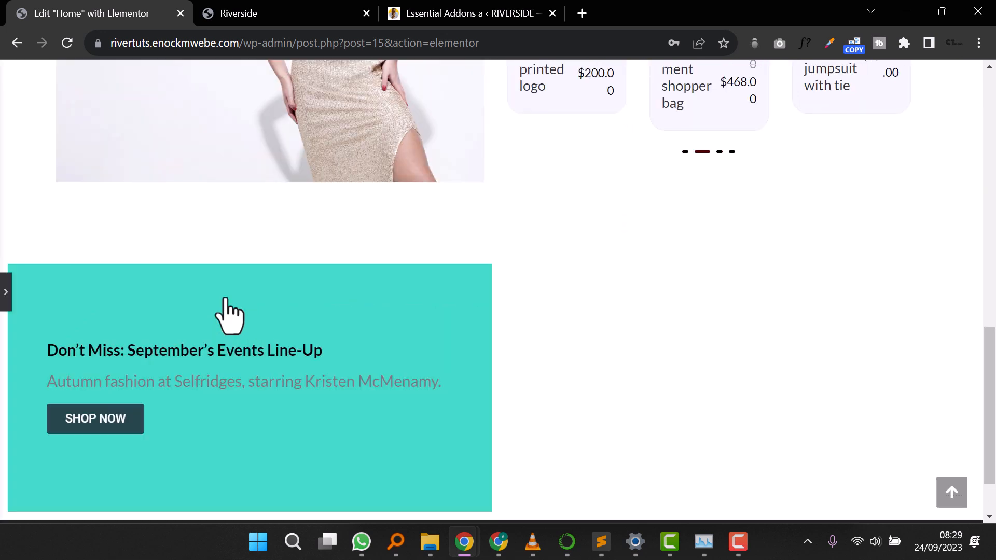
pyautogui.click(5, 293)
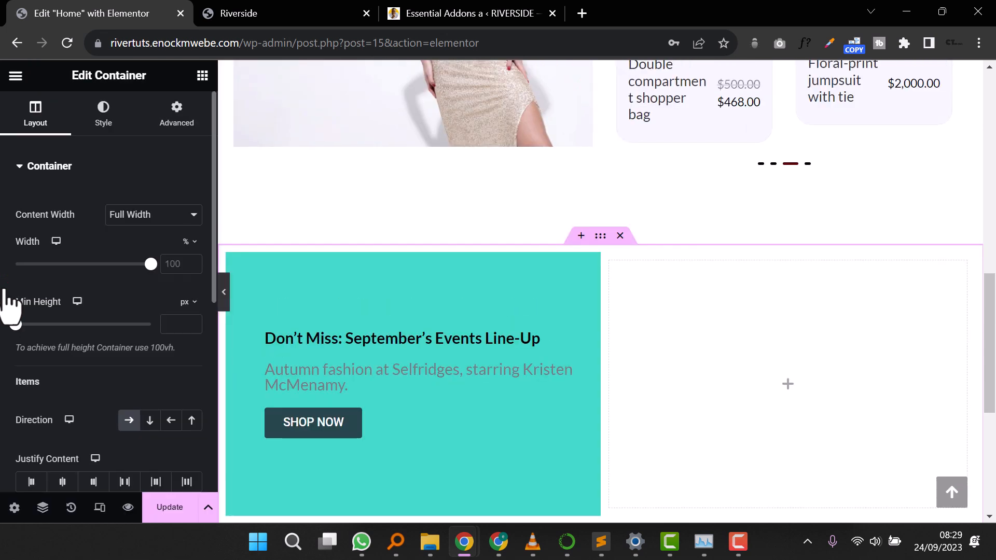
# Step: Set the banner's parent container padding to 0 on all four sides and preview the edge-to-edge result
pyautogui.click(600, 237)
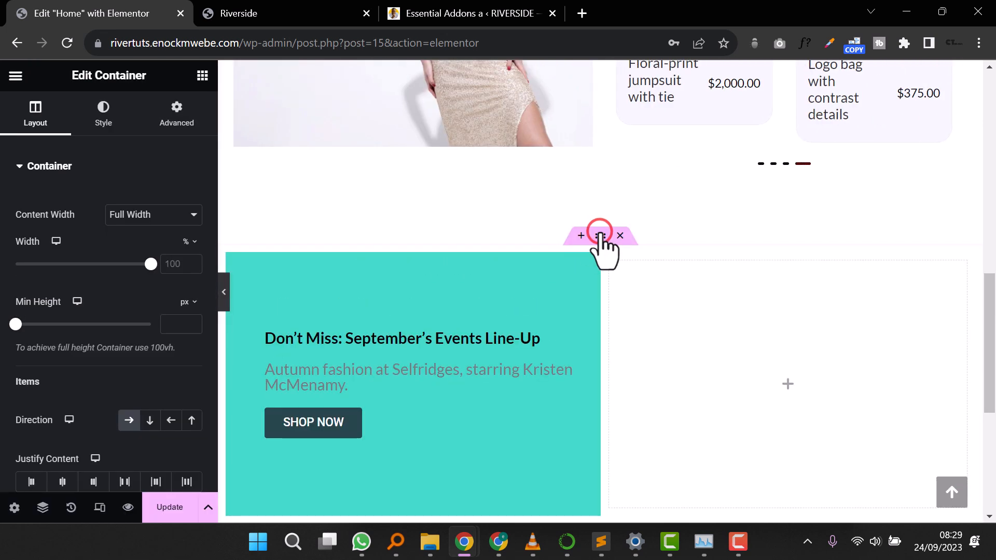
pyautogui.click(177, 119)
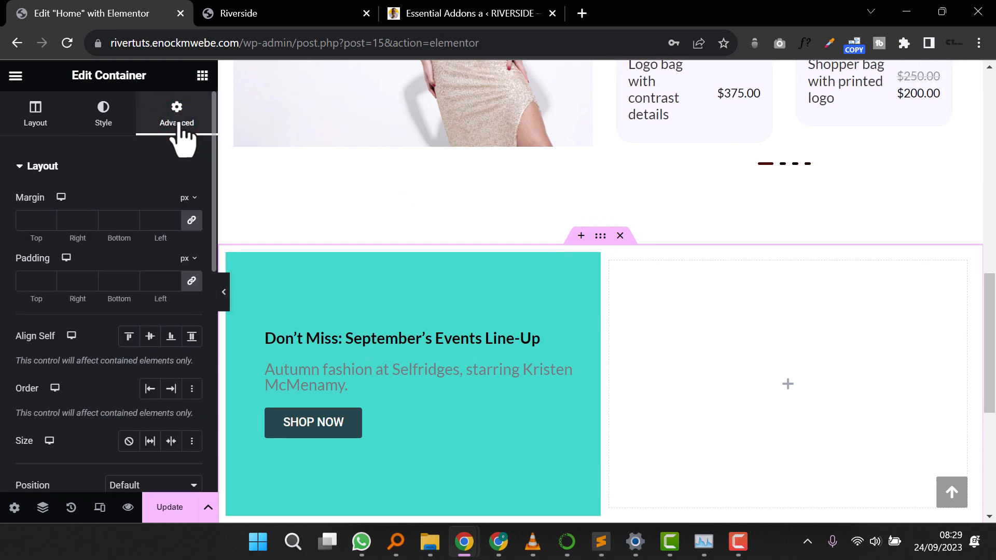
pyautogui.click(192, 284)
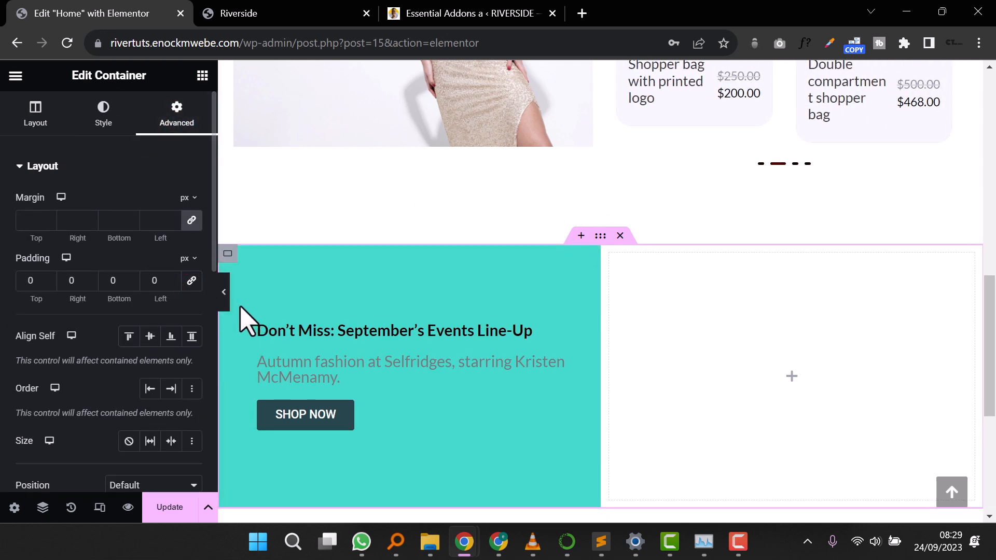
pyautogui.click(224, 292)
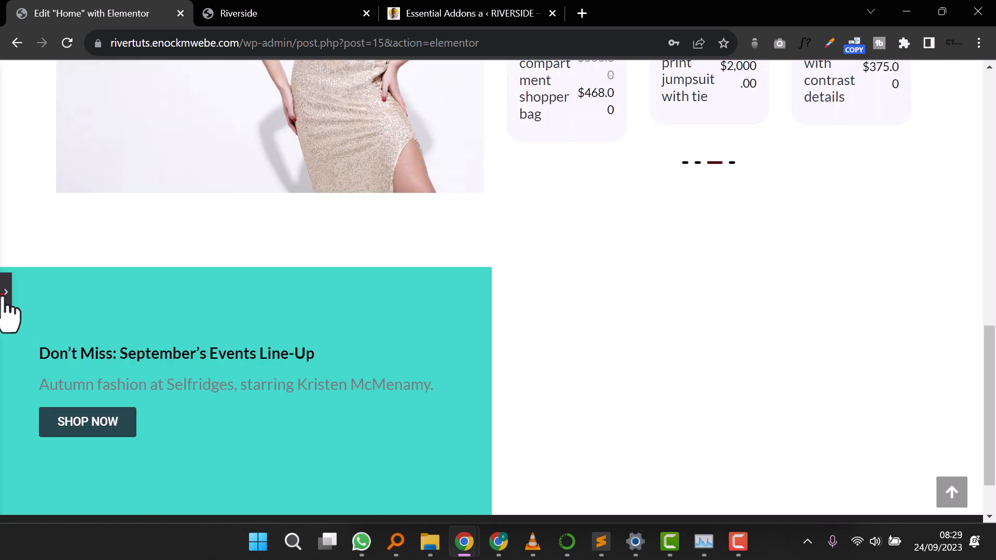
pyautogui.click(5, 293)
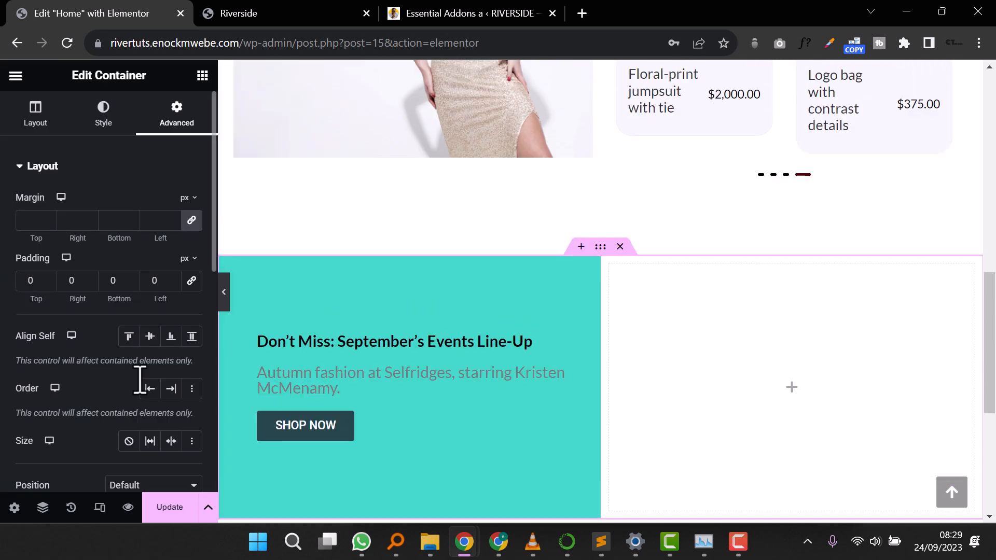
# Step: Change the text color of the "Autumn fashion at Selfridges" line to black
pyautogui.click(304, 376)
pyautogui.press('Return')
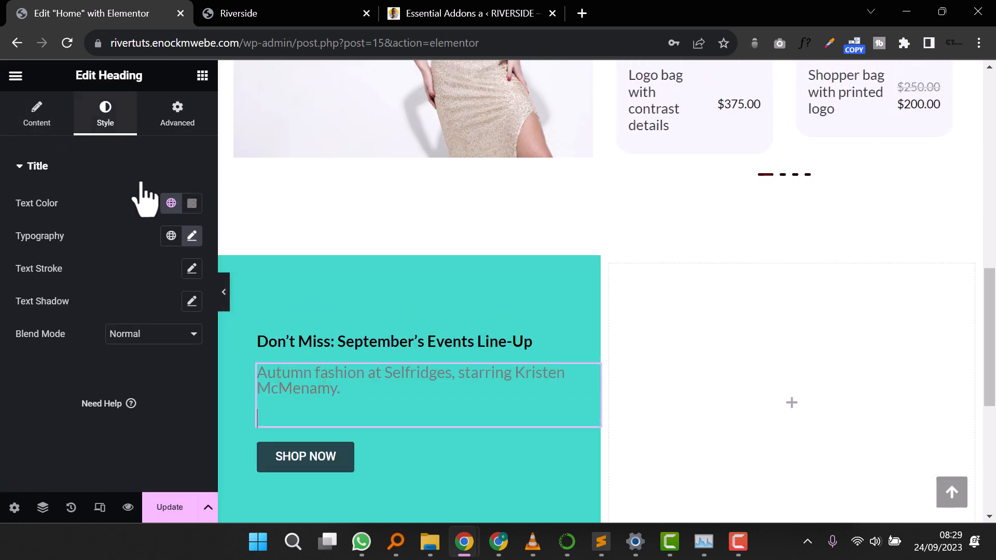
pyautogui.click(192, 203)
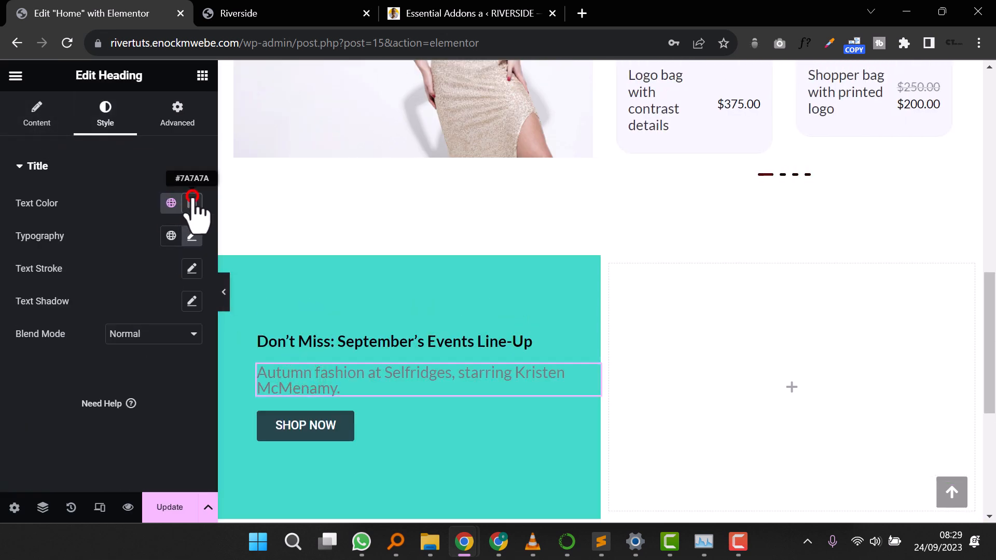
pyautogui.click(9, 431)
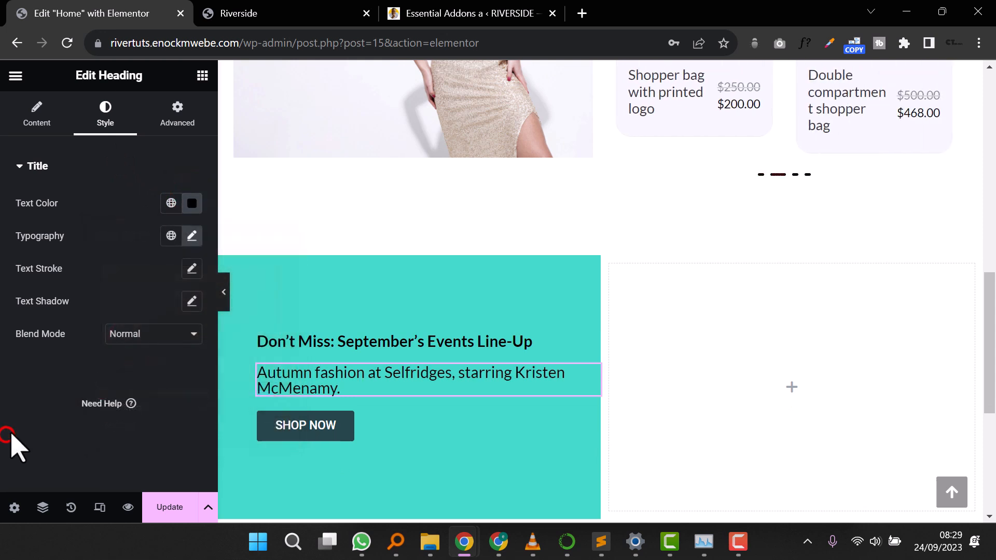
# Step: Select the empty container beside the turquoise one and set its normal background type to Classic
pyautogui.click(789, 387)
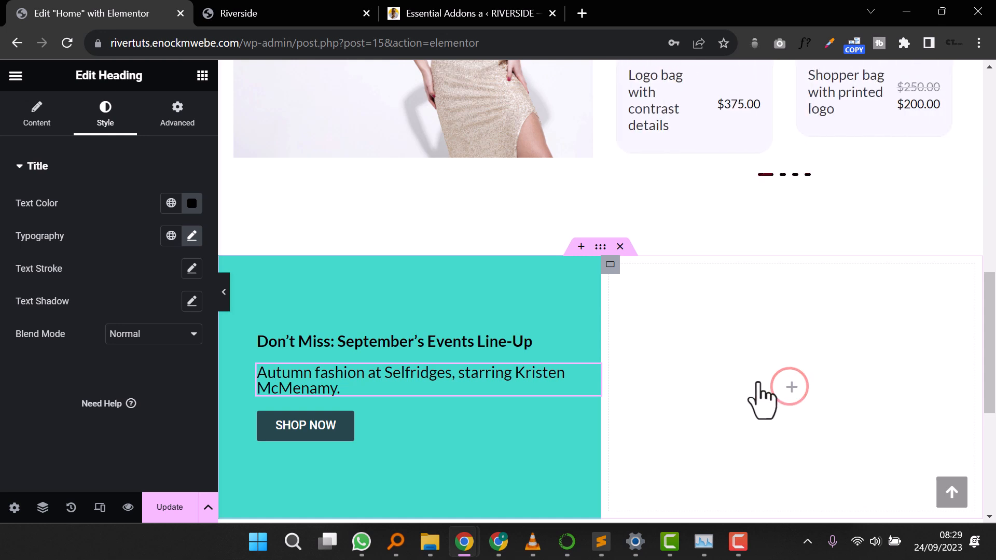
pyautogui.click(610, 264)
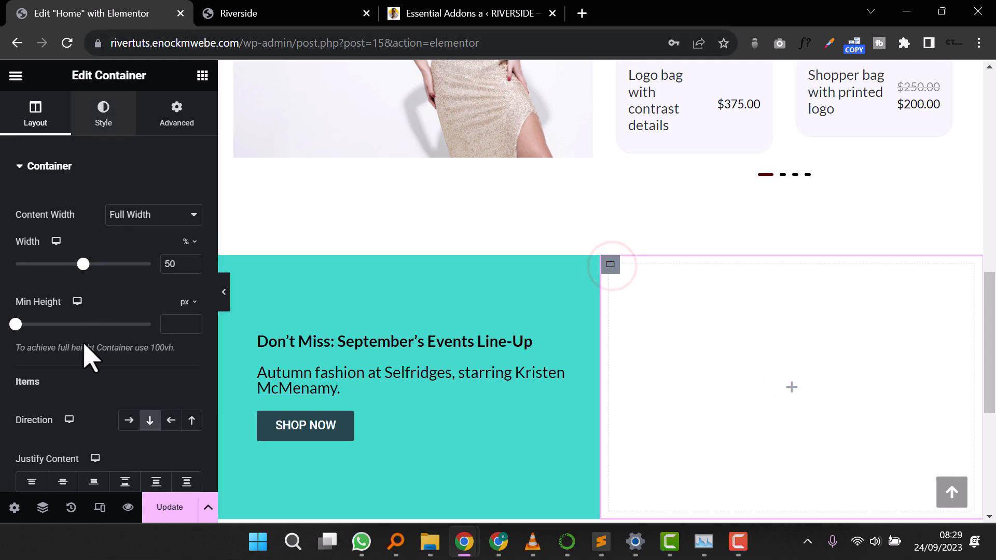
pyautogui.click(100, 121)
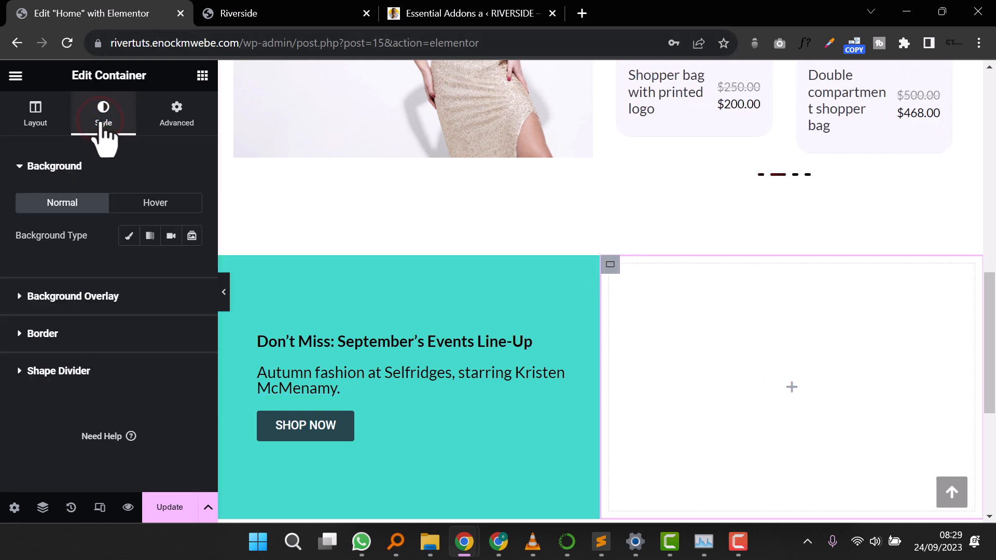
pyautogui.click(130, 236)
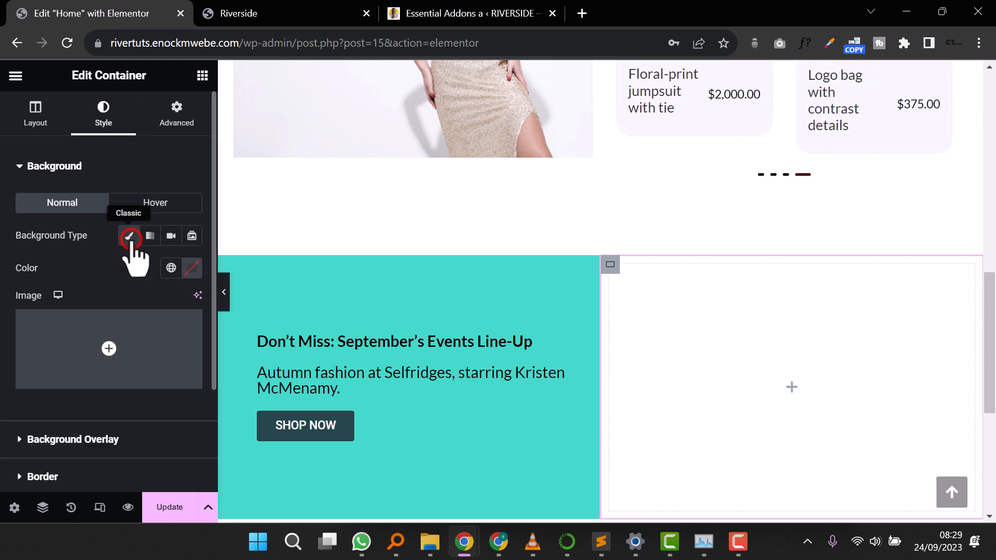
# Step: Upload 090423_YELLOW_PAGES_HP_BANNER_AMEND.png from the Rivers folder and use it as the empty container's background image
pyautogui.click(103, 380)
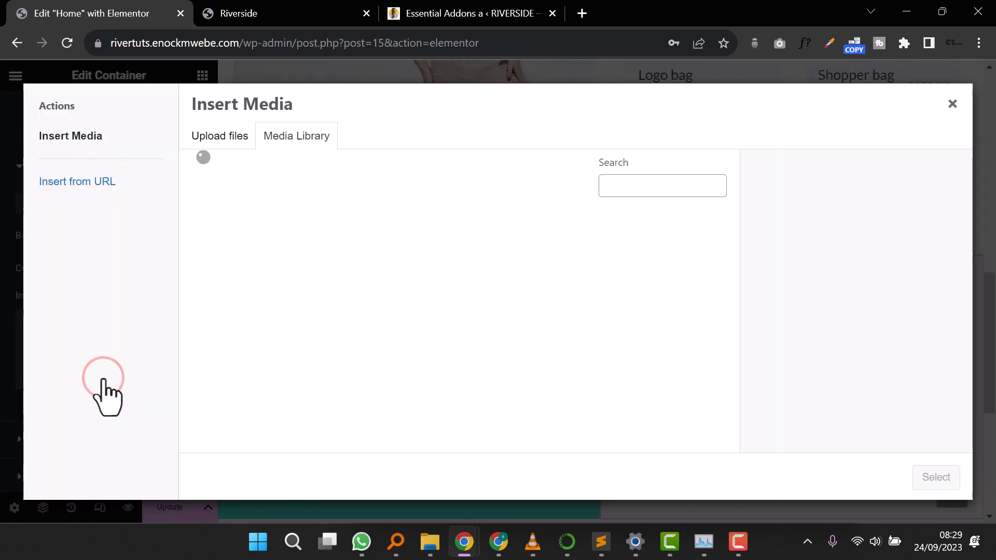
pyautogui.click(207, 138)
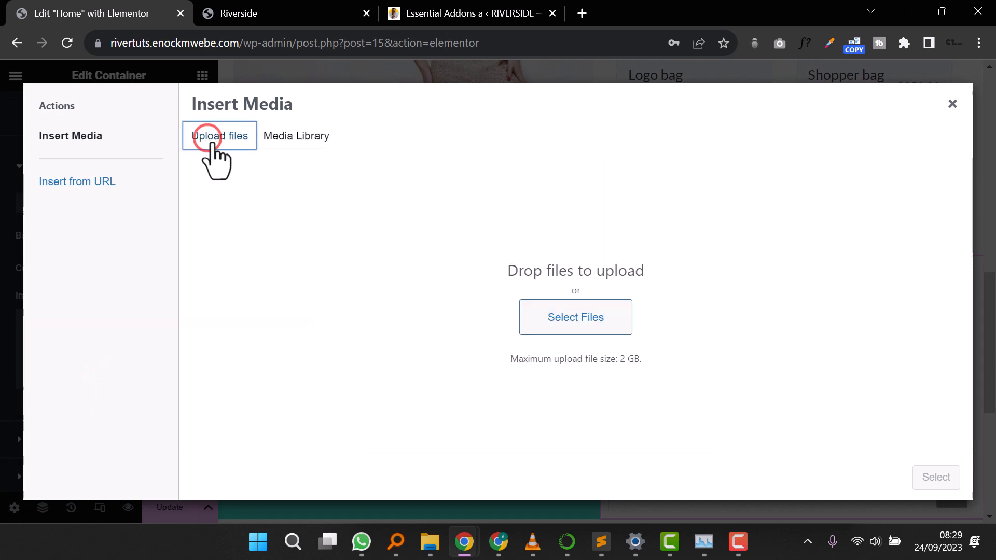
pyautogui.click(553, 317)
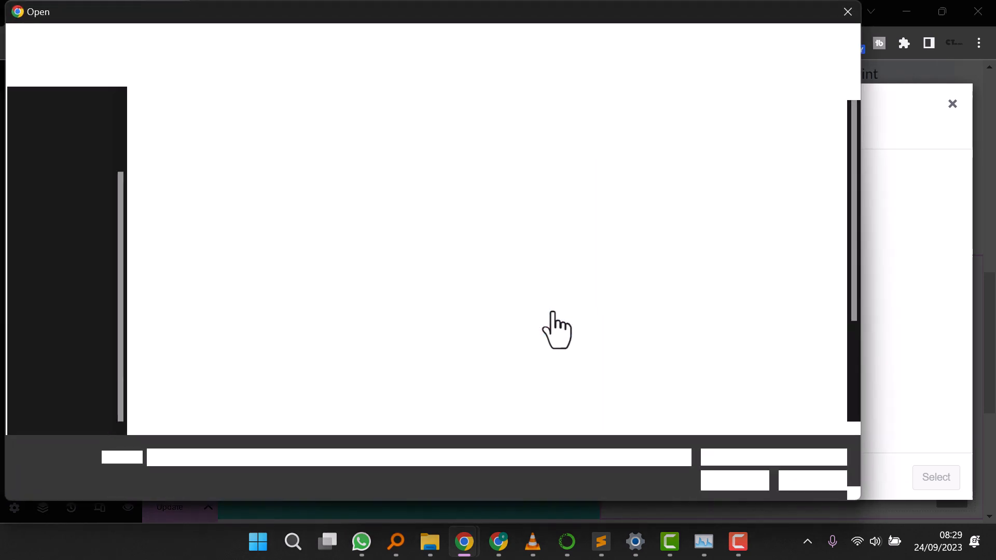
pyautogui.scroll(-3, 679, 339)
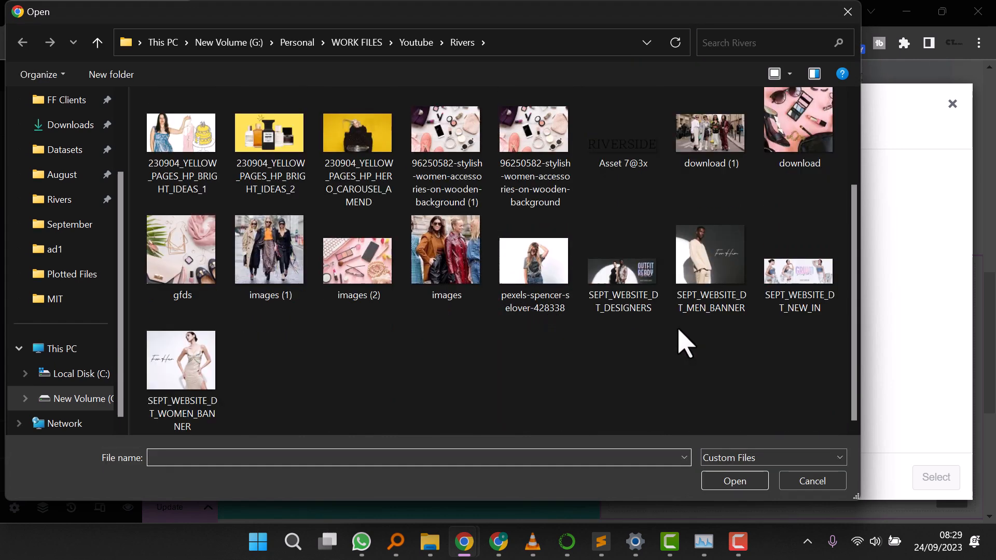
pyautogui.scroll(1, 684, 342)
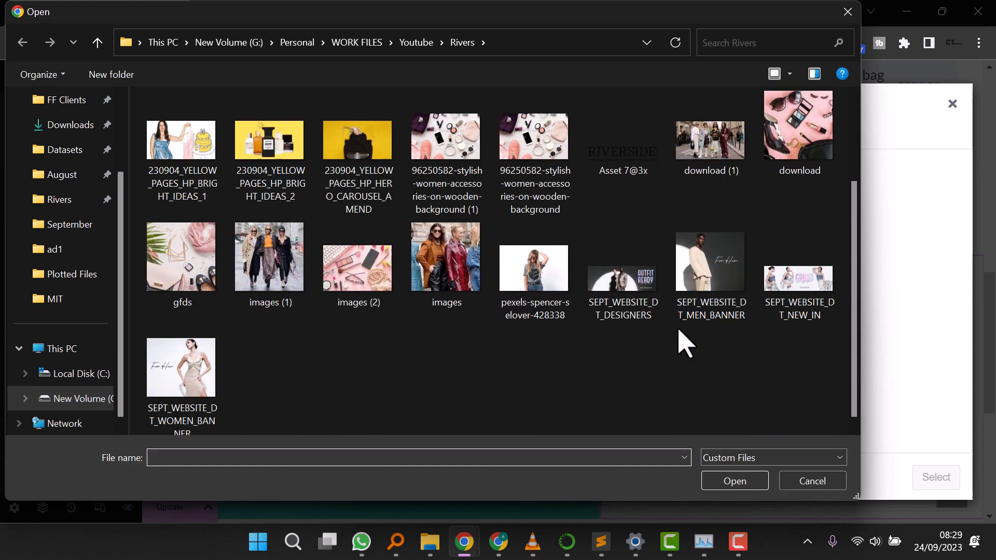
pyautogui.scroll(3, 685, 342)
pyautogui.click(714, 171)
pyautogui.click(742, 483)
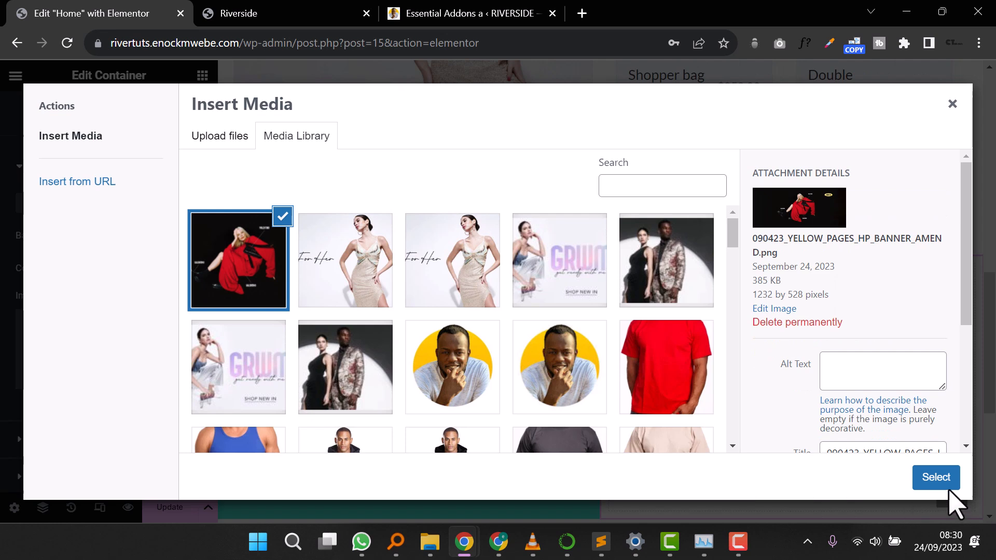
pyautogui.click(939, 477)
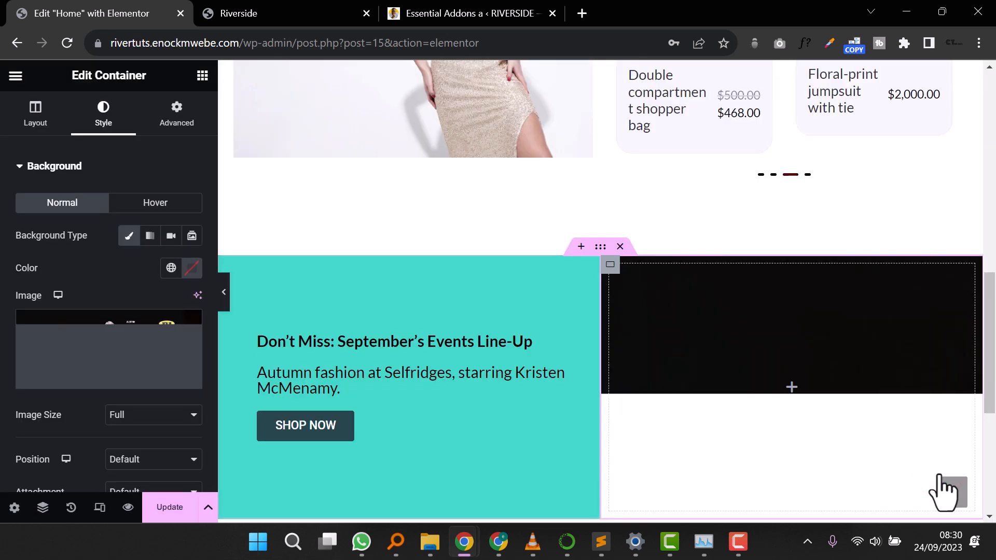
# Step: Position the image container's background picture at Center Center and set its display size to Cover
pyautogui.click(175, 419)
pyautogui.click(150, 466)
pyautogui.click(151, 460)
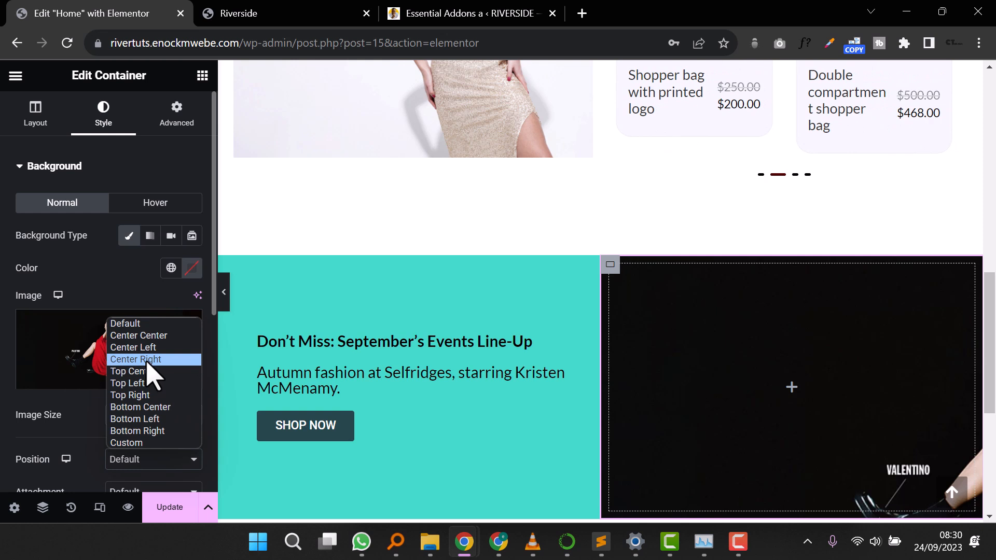
pyautogui.click(152, 336)
pyautogui.scroll(-5, 139, 436)
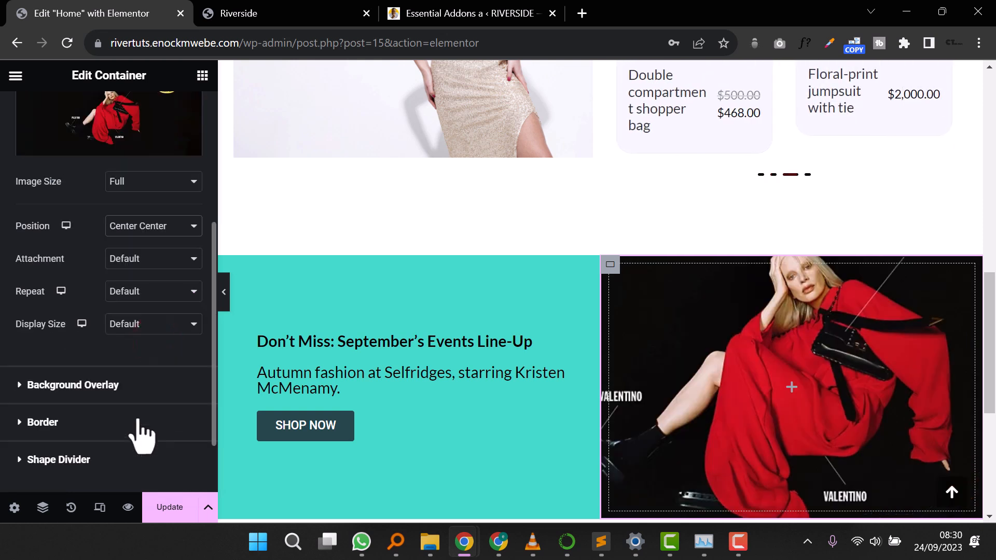
pyautogui.click(161, 322)
pyautogui.click(153, 365)
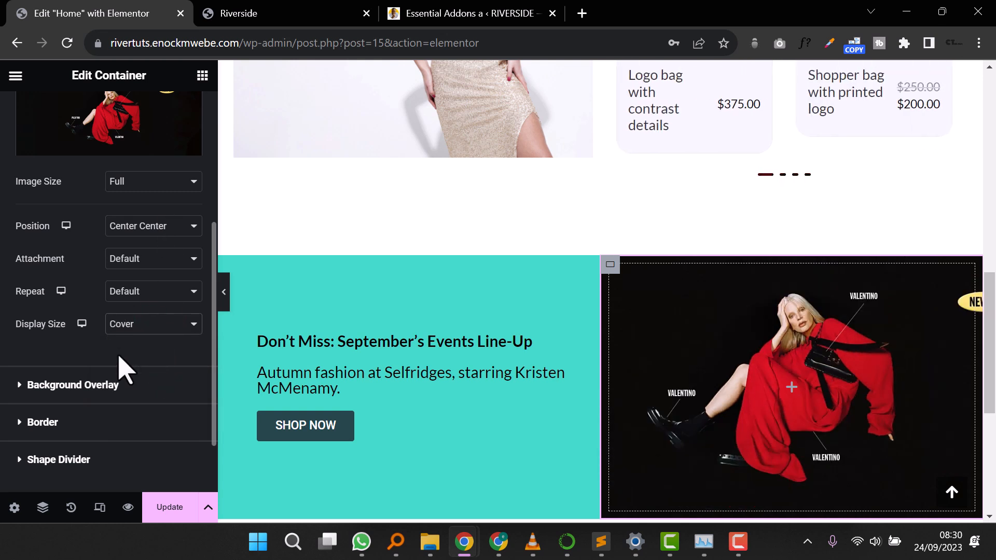
# Step: Add a Heading widget inside the image container and set its title to "SHOP NOW"
pyautogui.scroll(5, 124, 369)
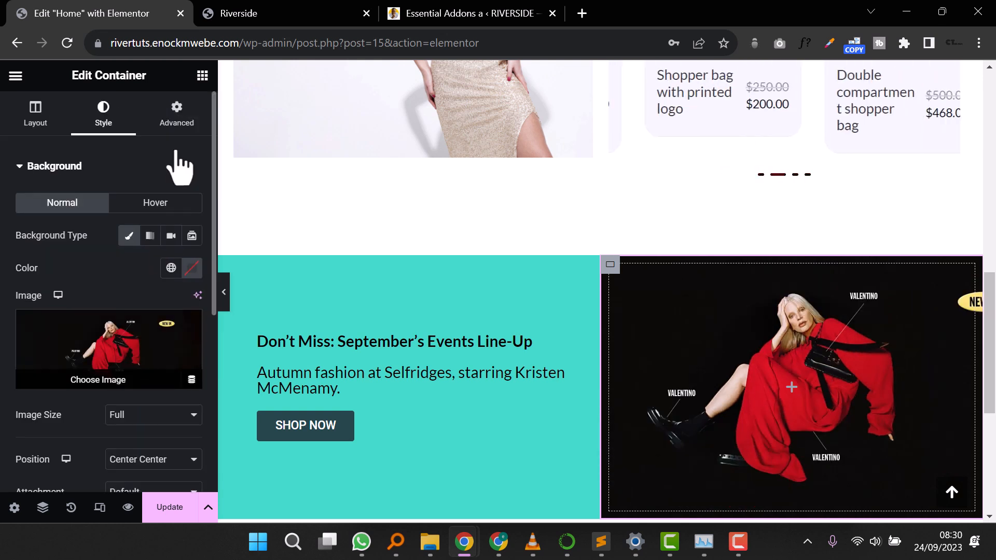
pyautogui.click(202, 77)
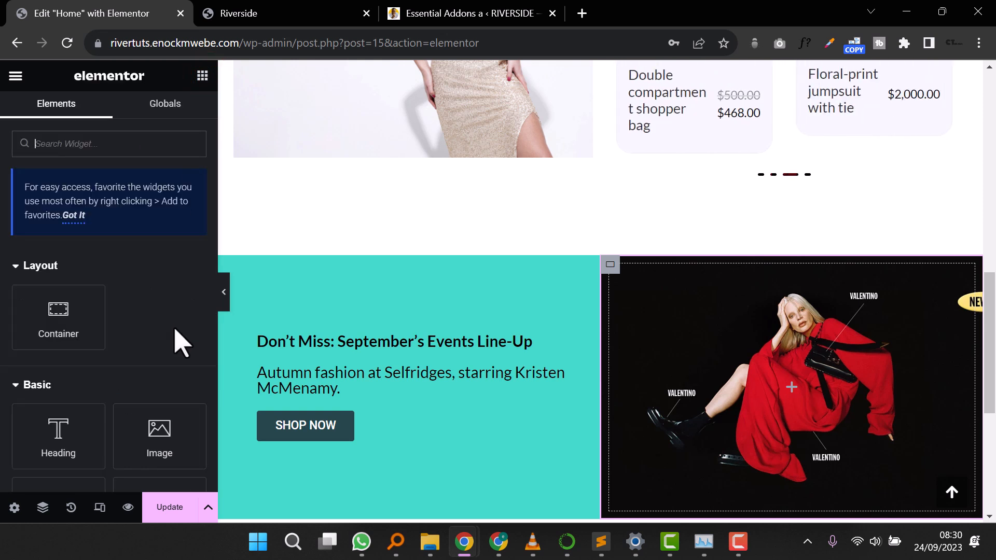
pyautogui.moveTo(52, 442); pyautogui.dragTo(792, 390)
pyautogui.tripleClick(99, 228)
pyautogui.write('S')
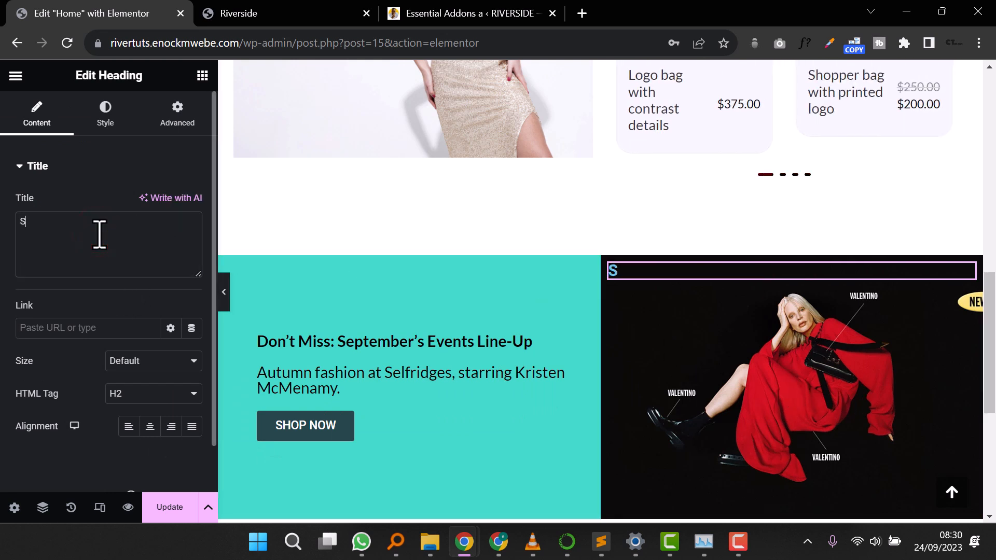
pyautogui.write('HOP NOW')
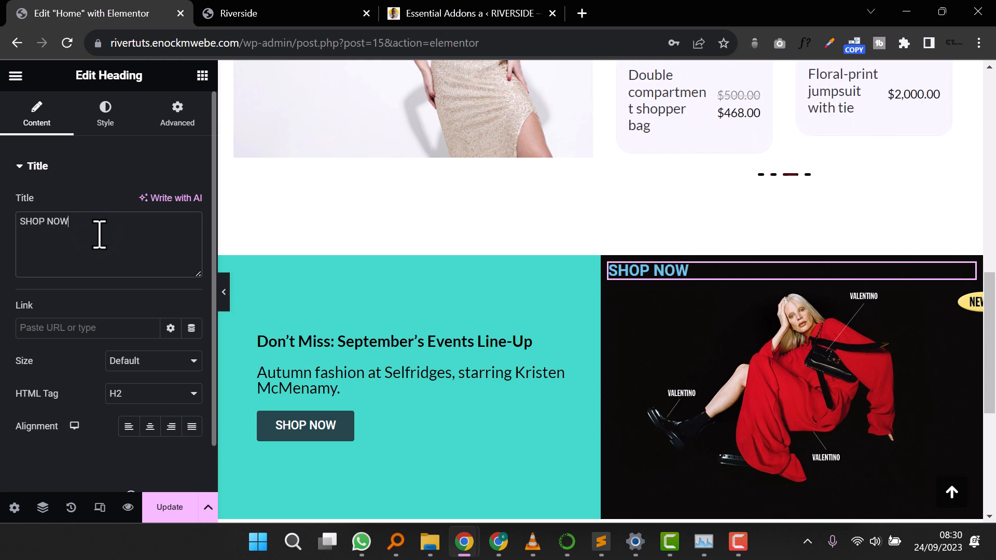
pyautogui.press('Escape')
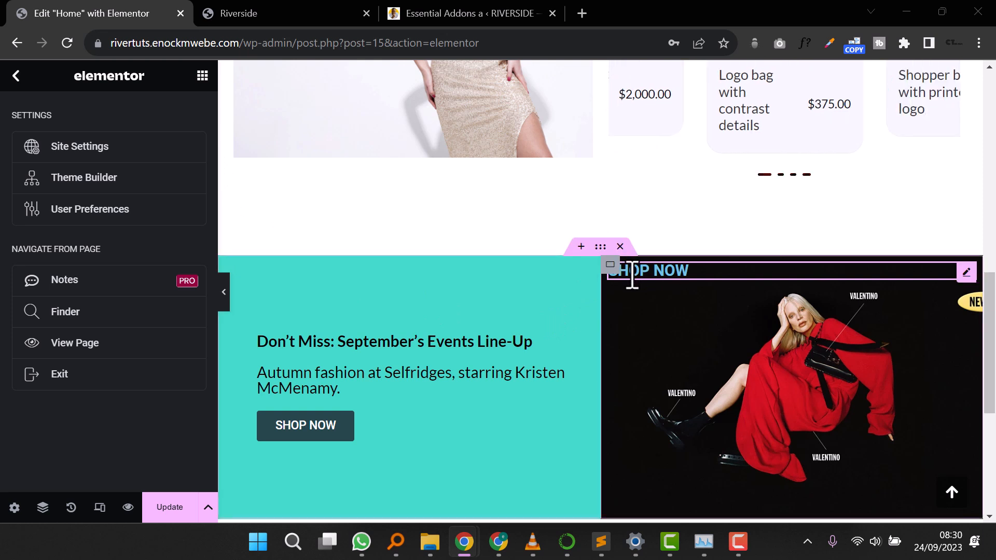
# Step: Change the text color of the SHOP NOW heading over the image to white
pyautogui.click(674, 272)
pyautogui.click(112, 122)
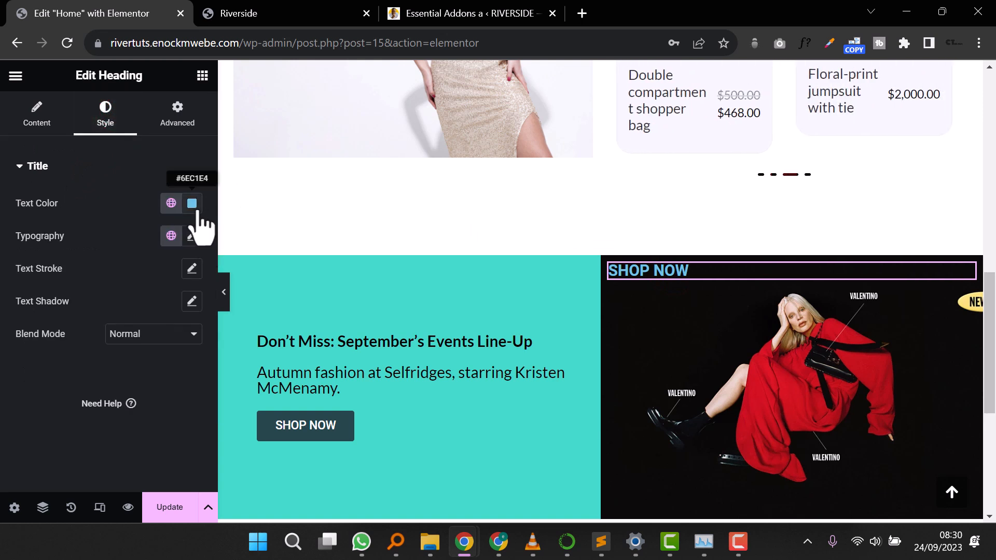
pyautogui.click(192, 203)
pyautogui.moveTo(104, 309); pyautogui.dragTo(78, 262)
pyautogui.click(126, 202)
# Step: Open the font family choices in the typography settings of the SHOP NOW heading over the image
pyautogui.click(191, 236)
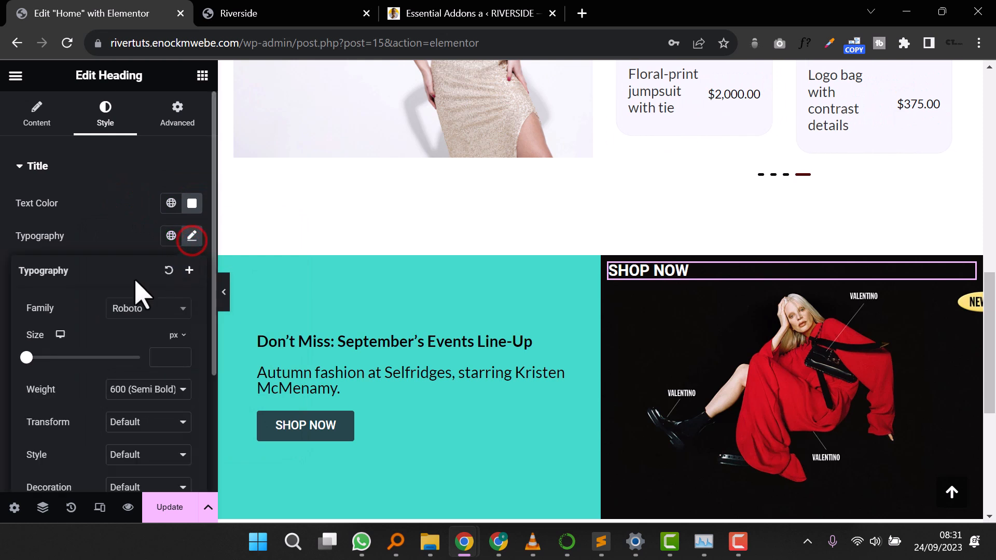
pyautogui.click(137, 306)
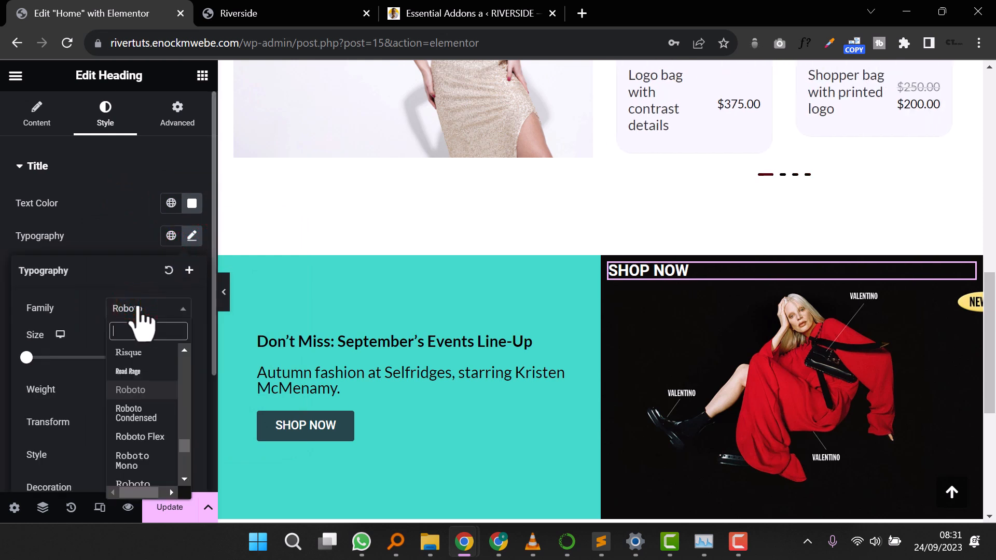
# Step: Set the banner's SHOP NOW heading to the Bebas Neue font at 115 px
pyautogui.write('BE')
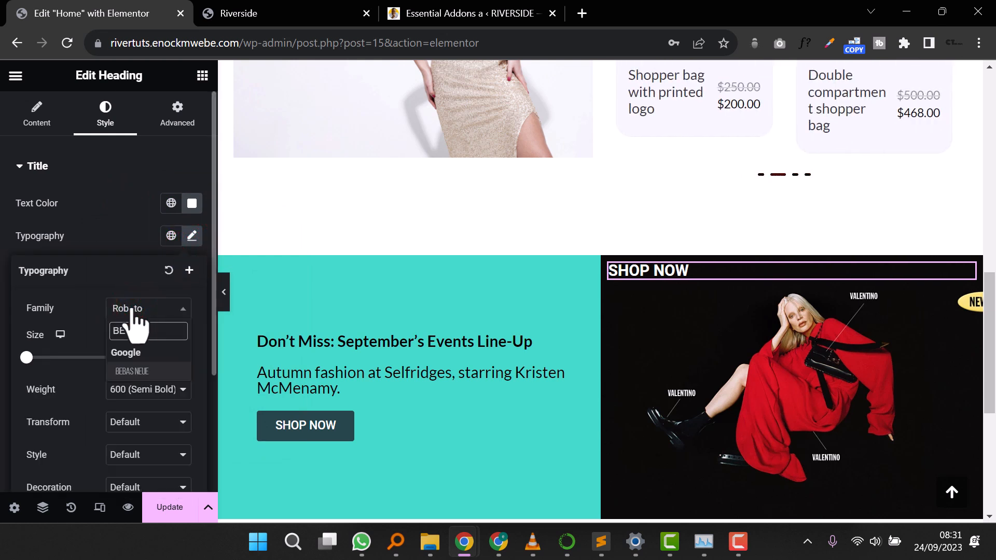
pyautogui.write('BA')
pyautogui.click(139, 371)
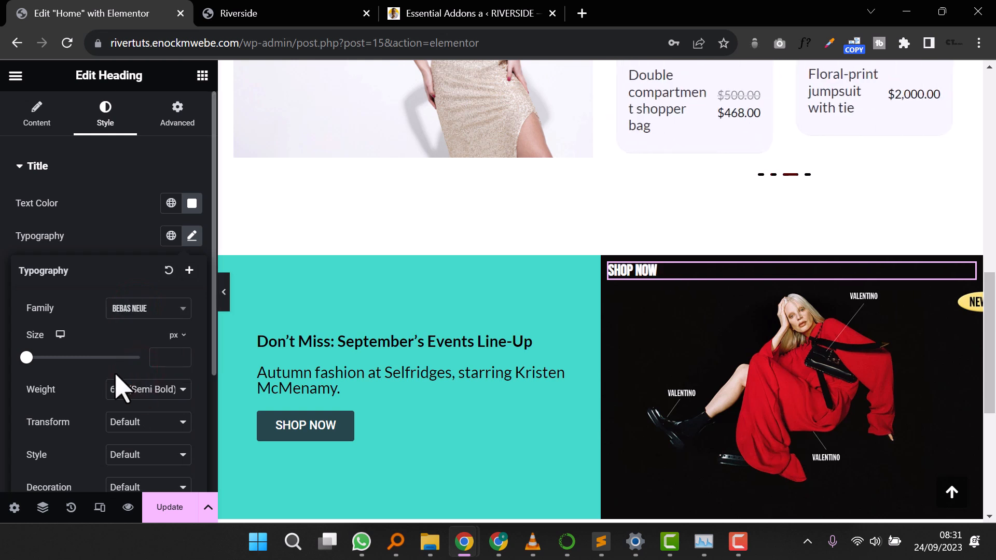
pyautogui.moveTo(26, 358); pyautogui.dragTo(92, 372)
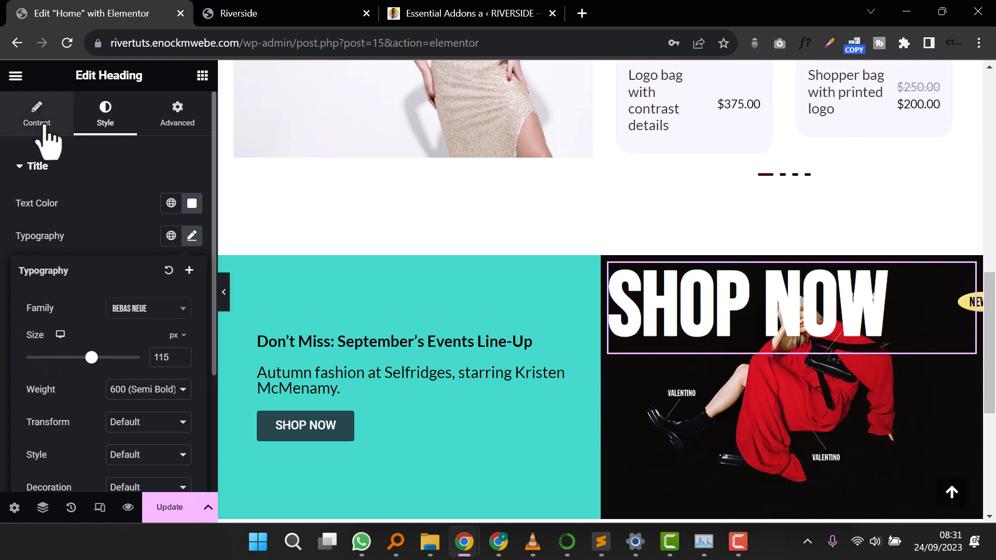
pyautogui.scroll(-3, 123, 338)
pyautogui.scroll(2, 119, 332)
pyautogui.scroll(1, 118, 323)
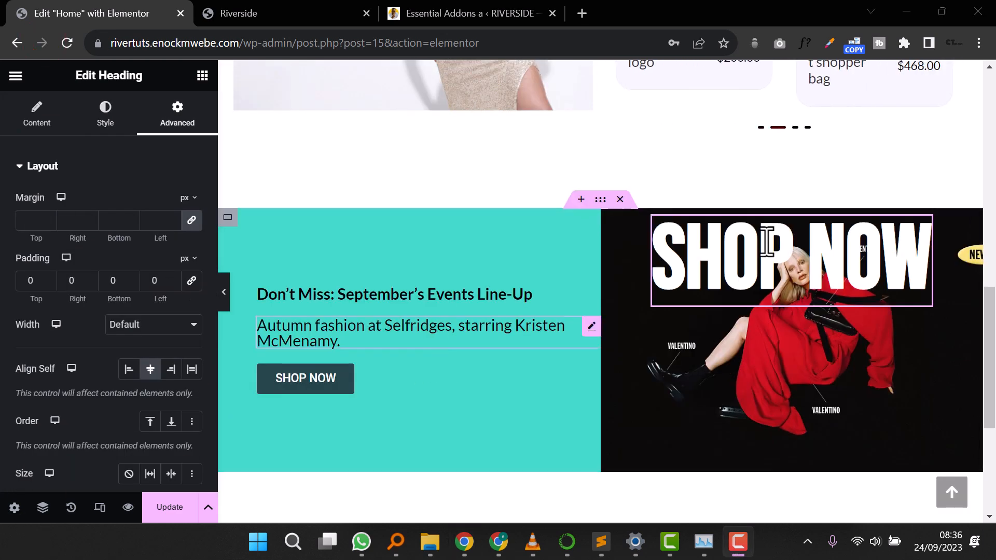
# Step: Give the large SHOP NOW heading 100 px of top padding and preview the section at full width
pyautogui.click(922, 233)
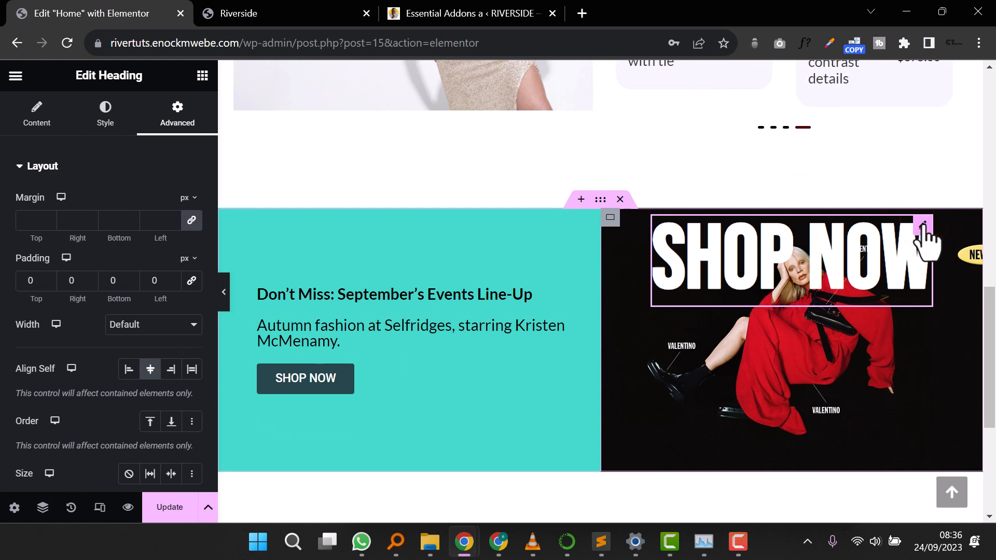
pyautogui.click(24, 285)
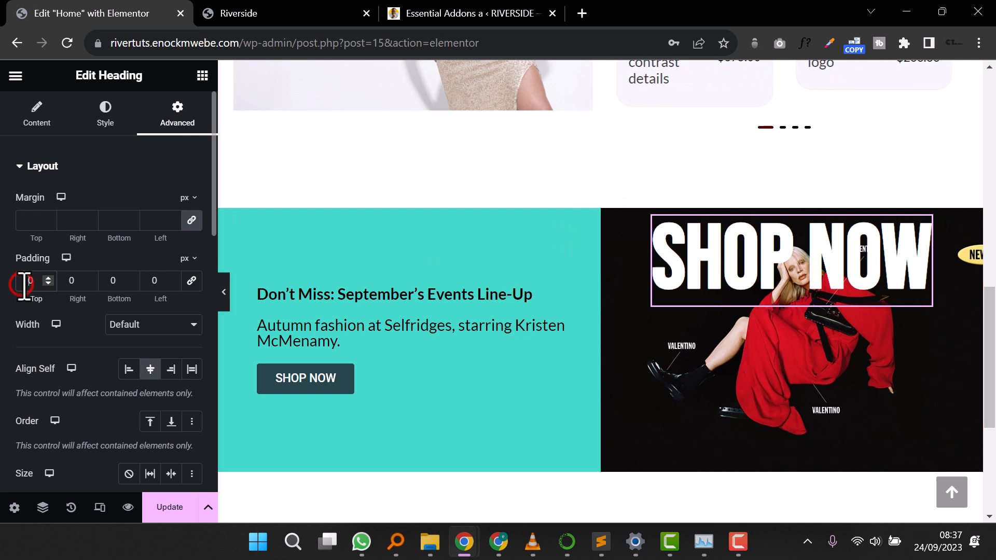
pyautogui.click(193, 282)
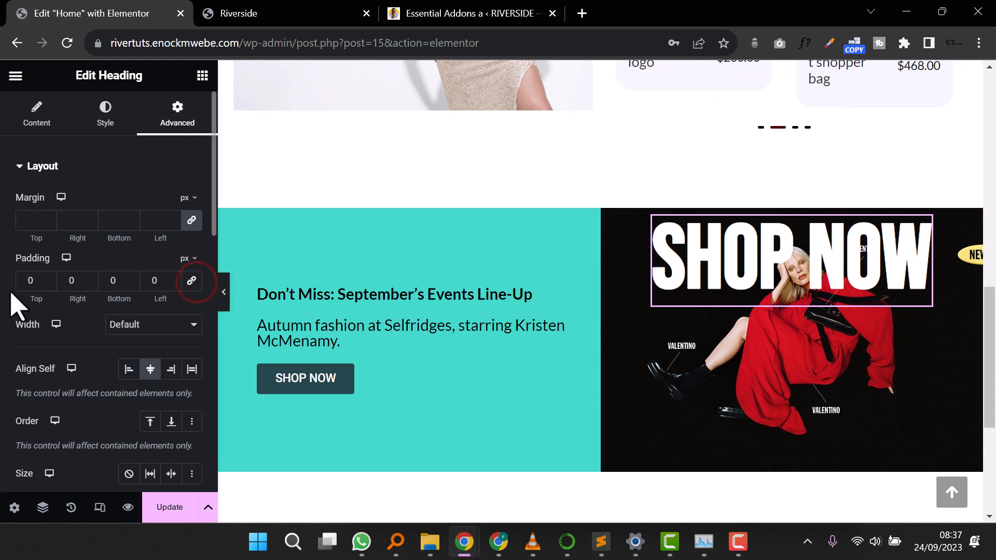
pyautogui.write('100')
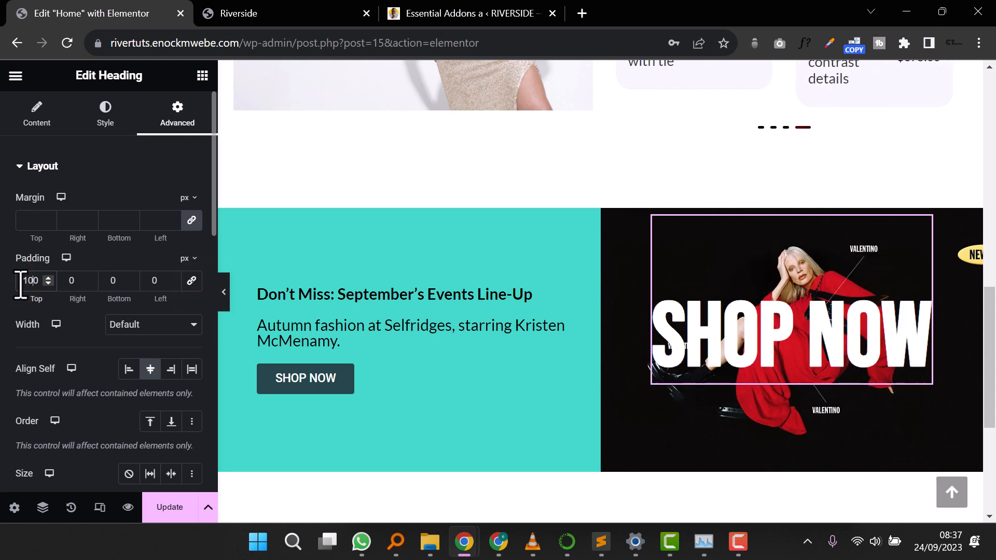
pyautogui.click(224, 294)
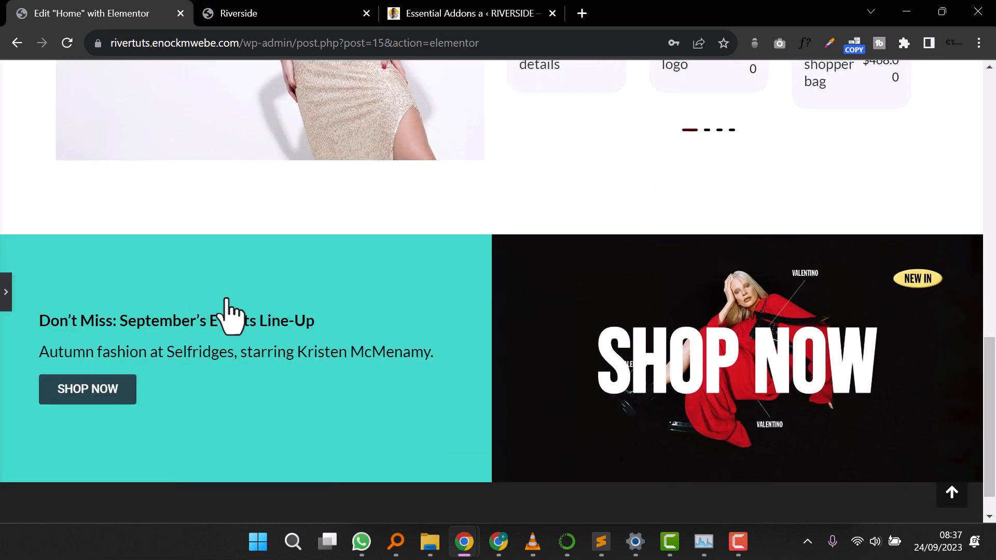
pyautogui.click(5, 293)
# Step: Check the menswear section on the Riverside reference site and add a two-column container below the home page's SHOP NOW banners
pyautogui.scroll(-3, 609, 400)
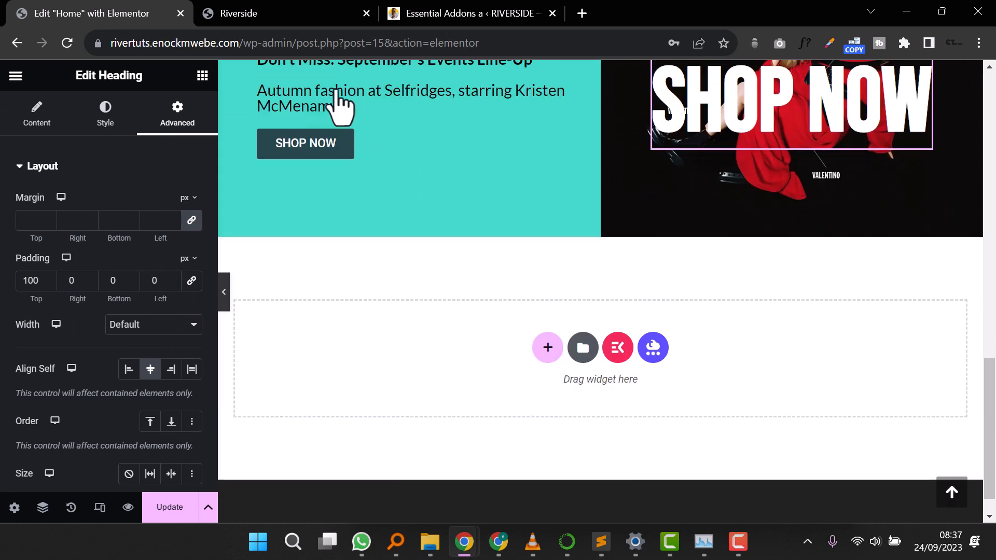
pyautogui.click(276, 16)
pyautogui.scroll(-6, 489, 301)
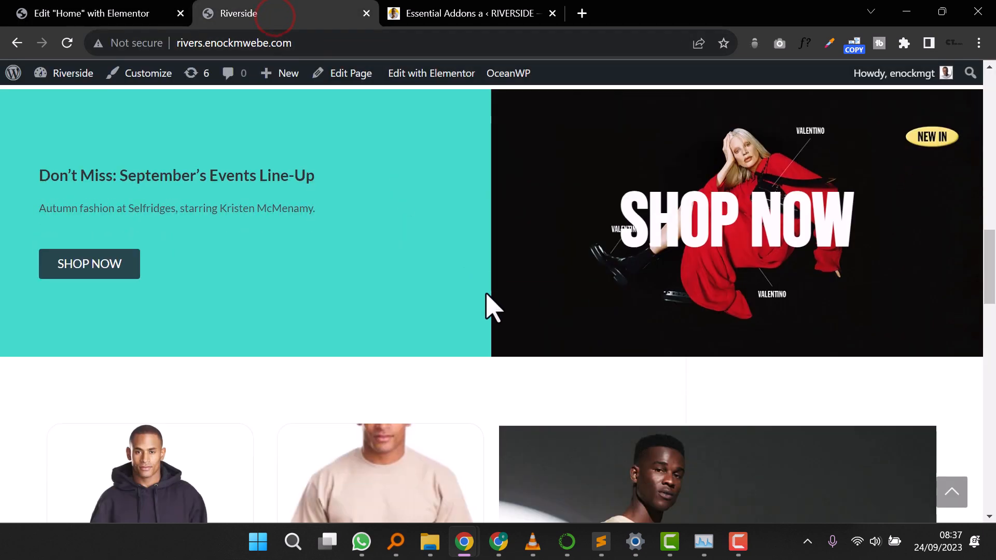
pyautogui.scroll(-3, 493, 307)
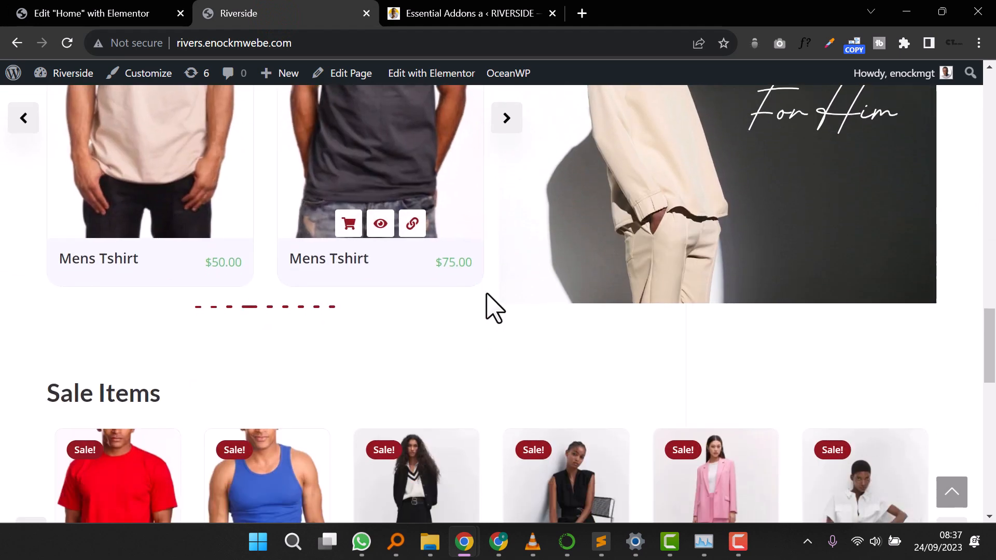
pyautogui.scroll(5, 493, 307)
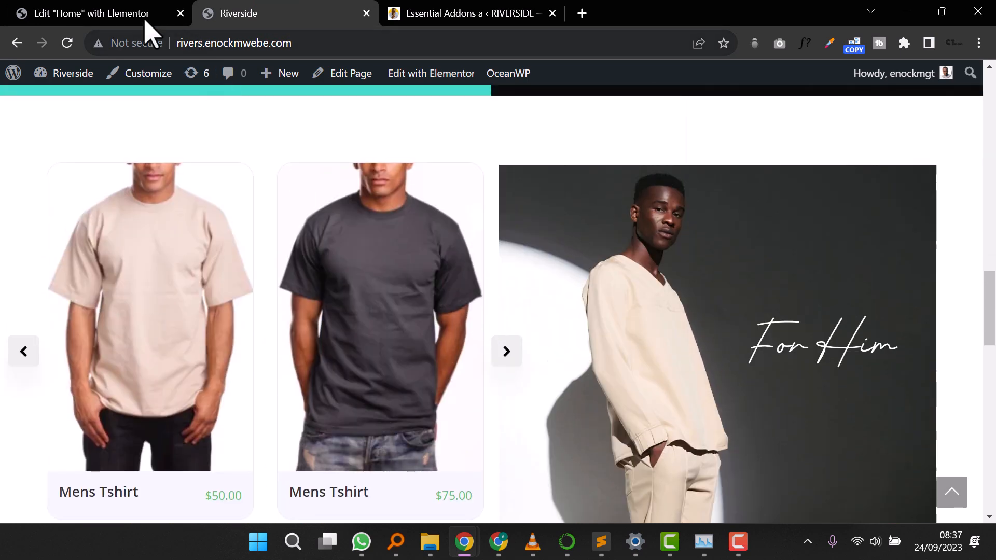
pyautogui.click(100, 13)
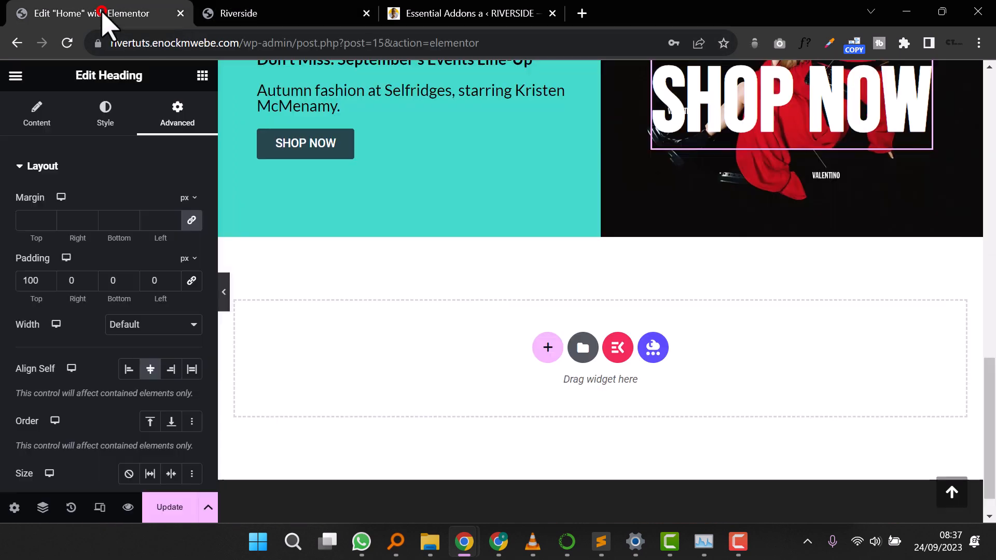
pyautogui.click(548, 347)
pyautogui.click(559, 386)
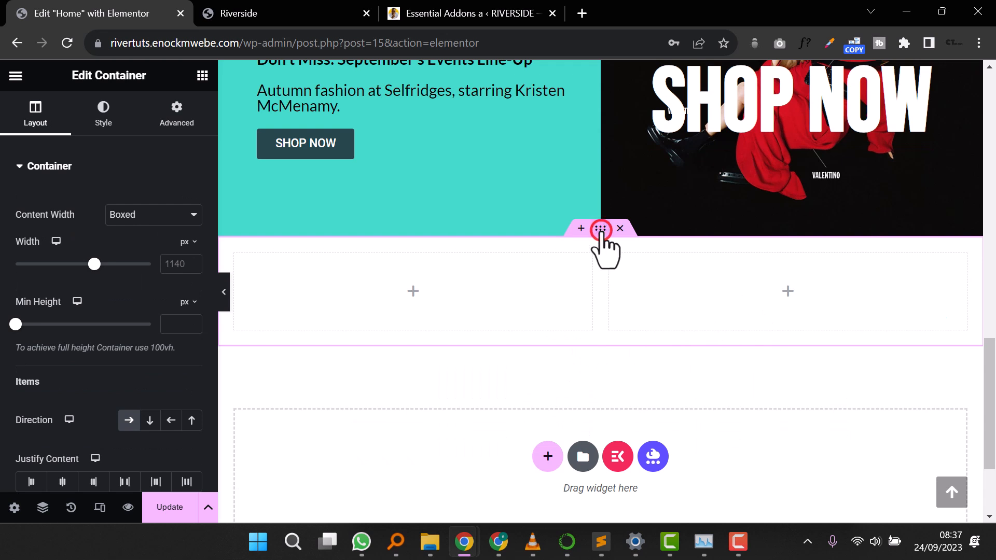
# Step: Set the new two-column container's top and bottom margins to 75 px
pyautogui.click(177, 114)
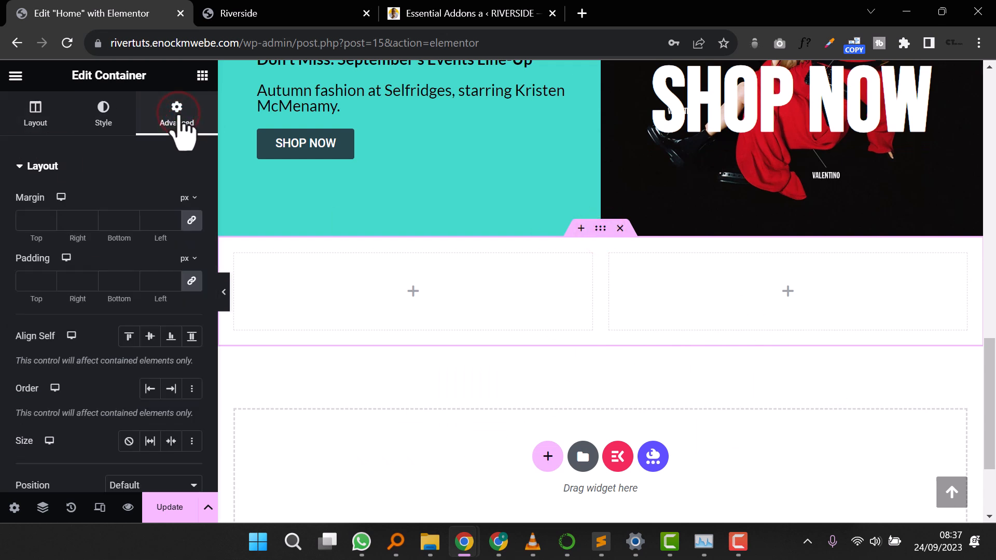
pyautogui.click(193, 221)
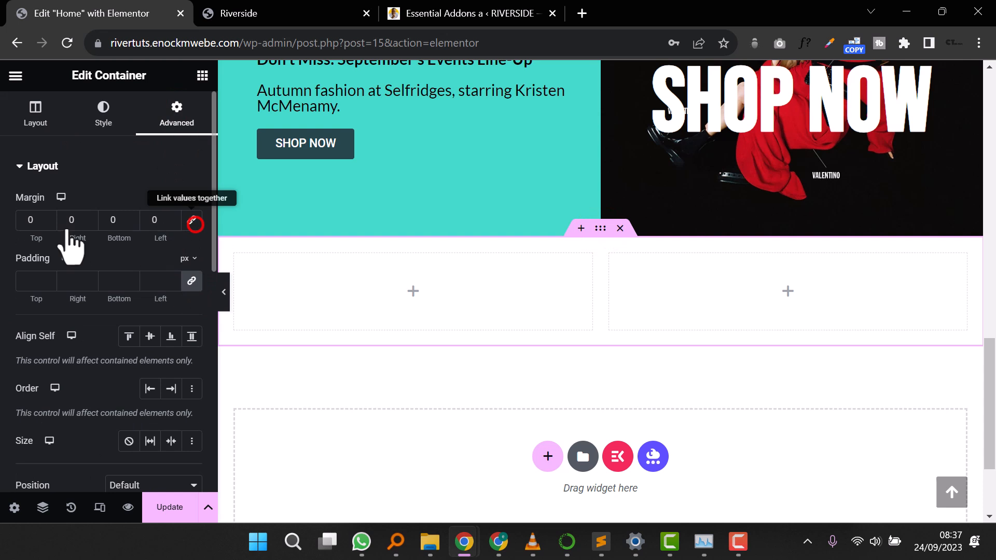
pyautogui.click(25, 220)
pyautogui.write('7')
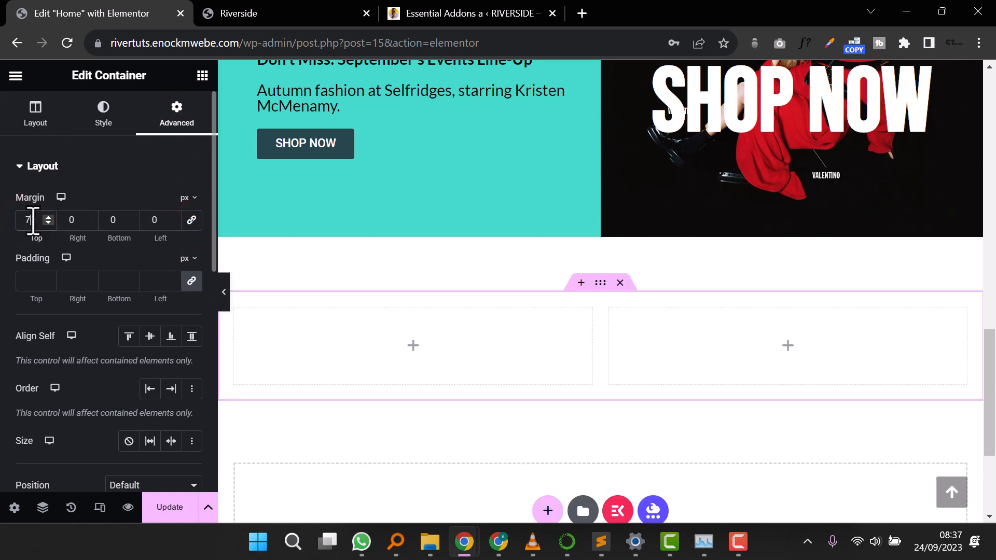
pyautogui.write('75')
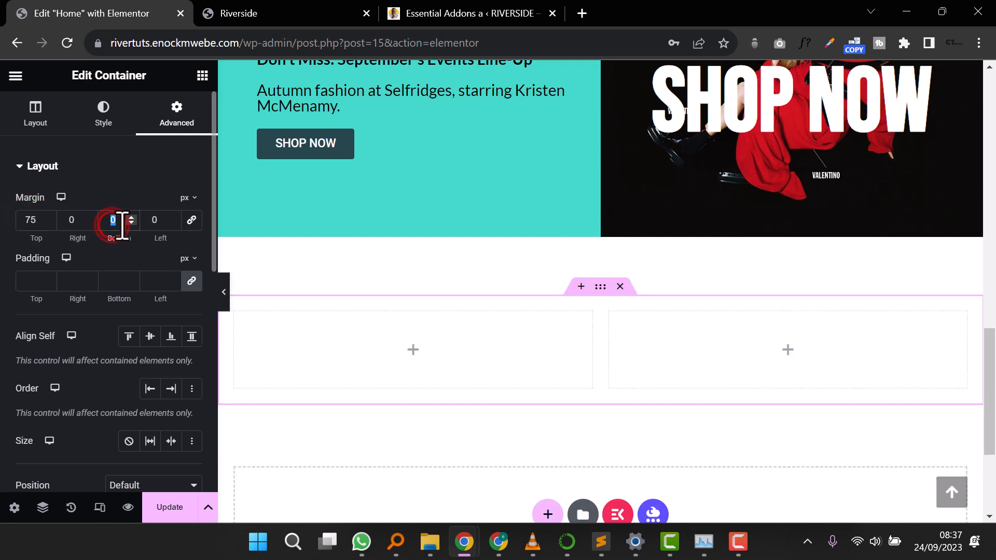
pyautogui.write('75')
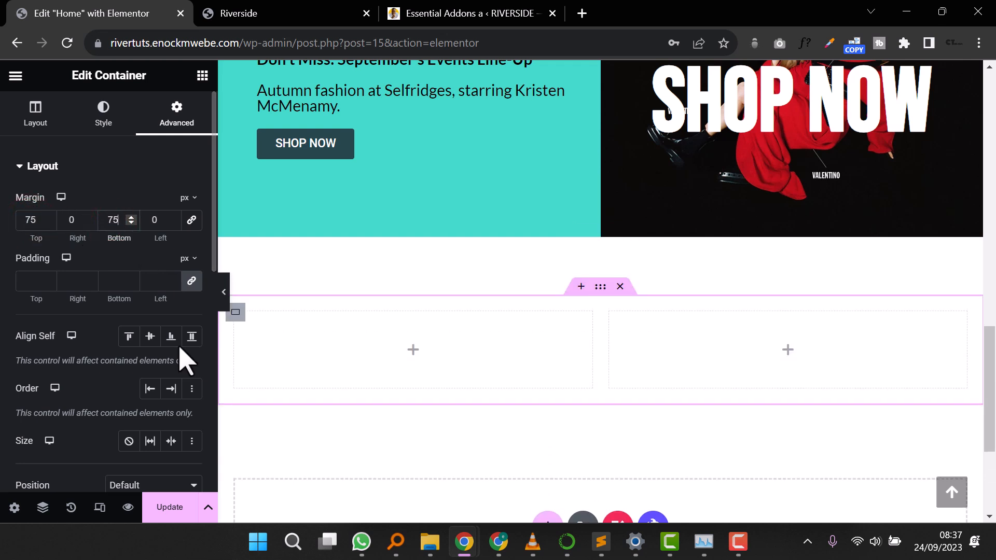
# Step: Add an Image widget to the new container's second column and open its media chooser
pyautogui.click(198, 78)
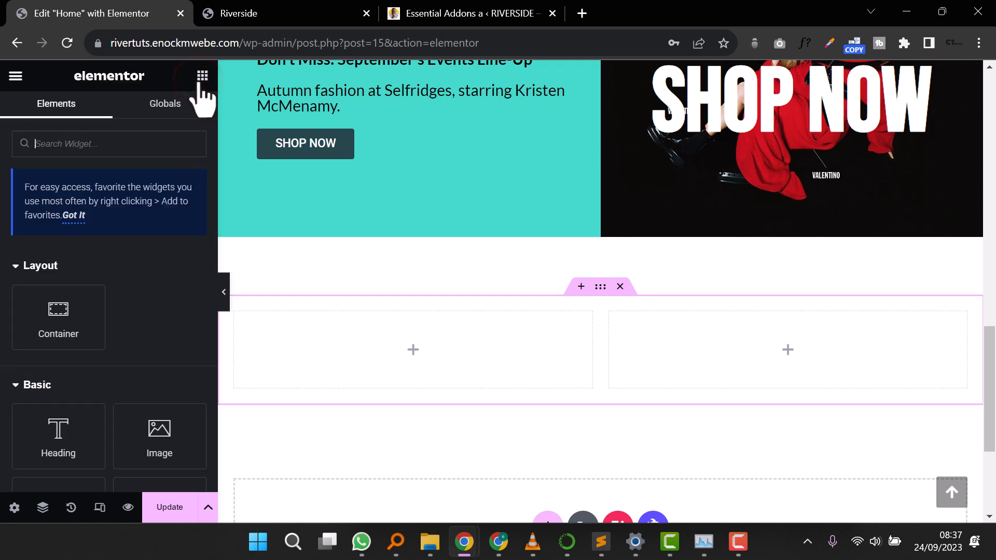
pyautogui.moveTo(160, 451); pyautogui.dragTo(739, 382)
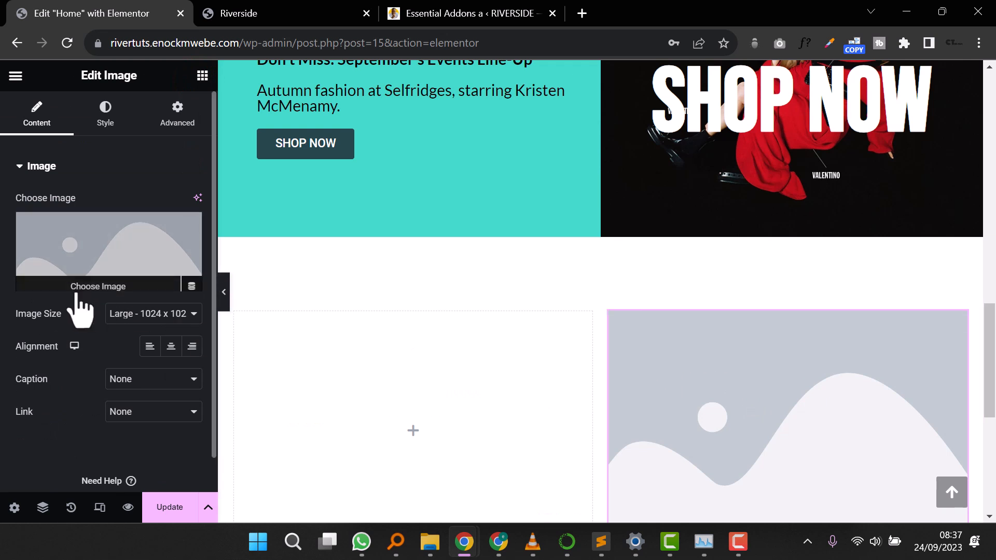
pyautogui.click(76, 283)
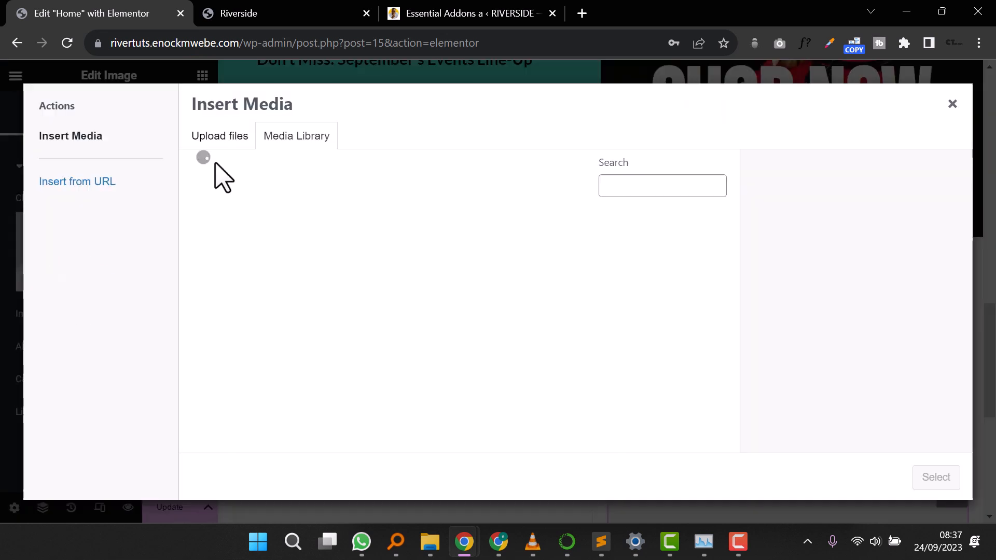
# Step: Upload SEPT_WEBSITE_DT_MEN_BANNER from the Rivers folder and insert it as the widget's image
pyautogui.click(217, 136)
pyautogui.click(575, 313)
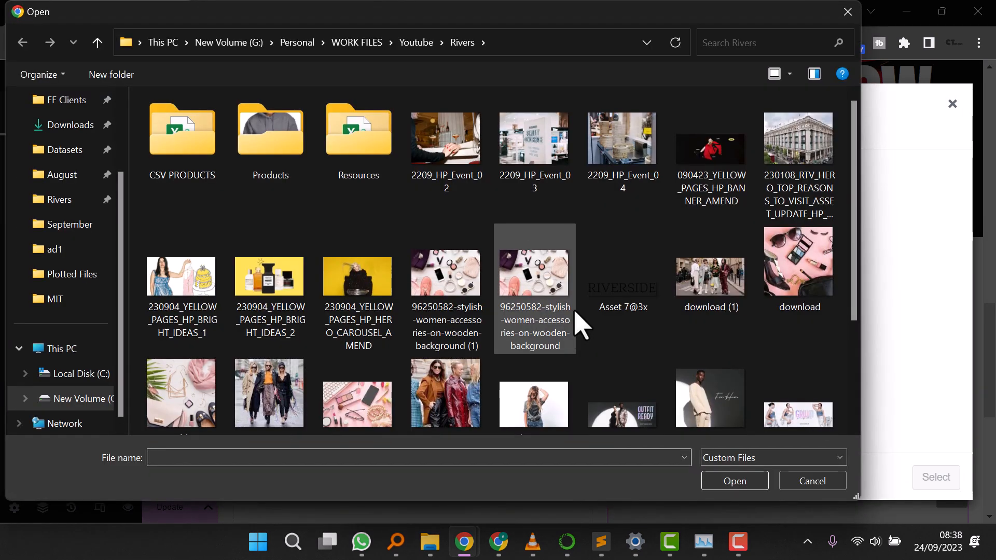
pyautogui.scroll(-3, 577, 324)
pyautogui.click(573, 317)
pyautogui.scroll(3, 602, 366)
pyautogui.scroll(-3, 596, 381)
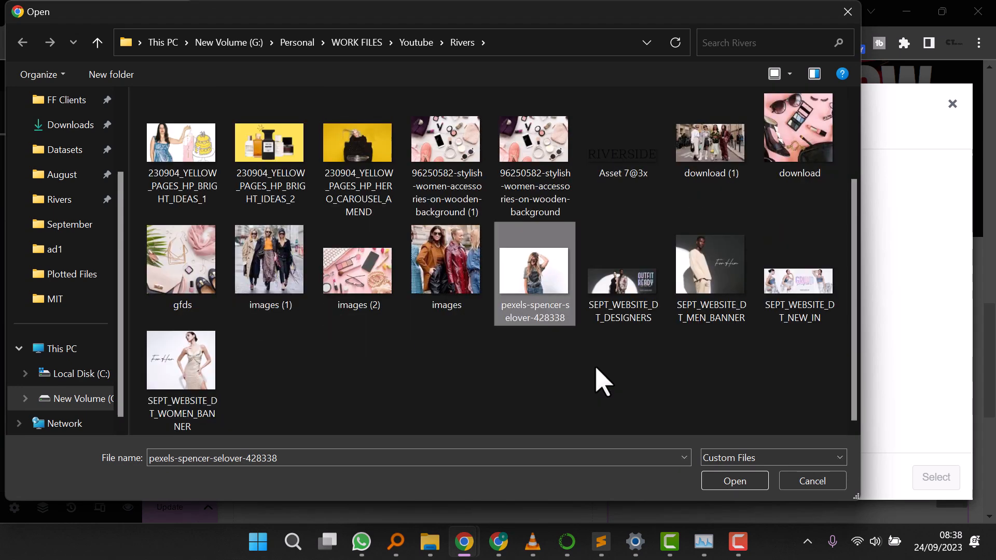
pyautogui.click(721, 265)
pyautogui.click(728, 480)
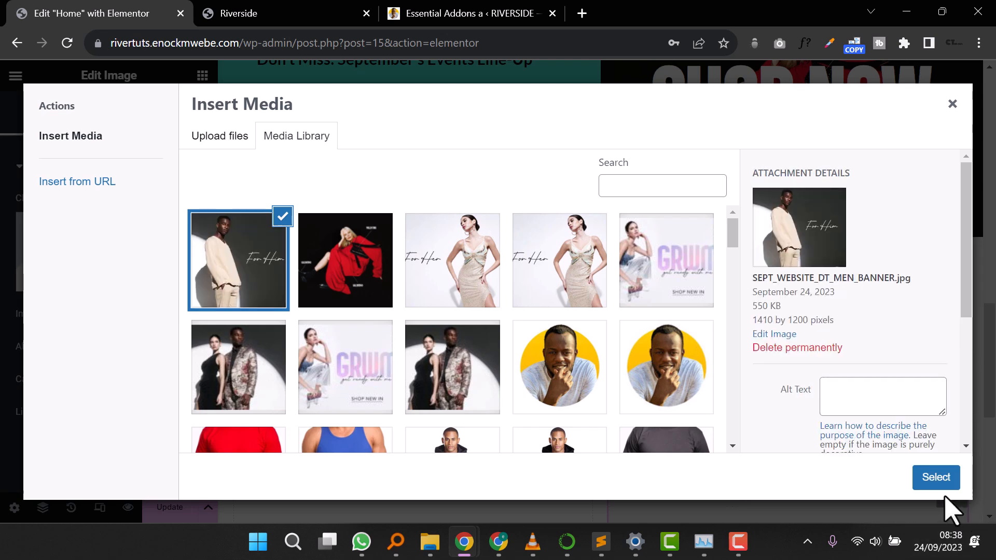
pyautogui.click(948, 479)
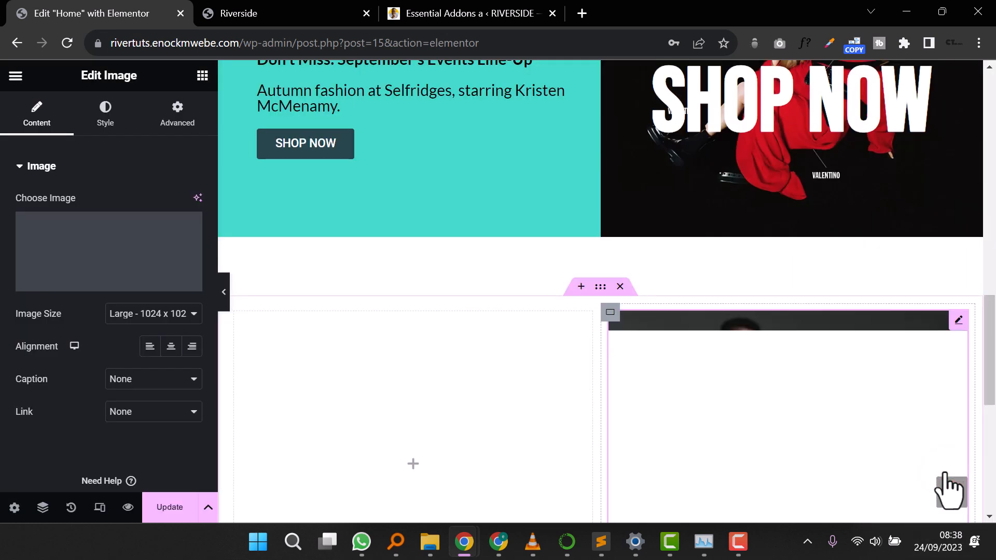
pyautogui.scroll(-5, 549, 374)
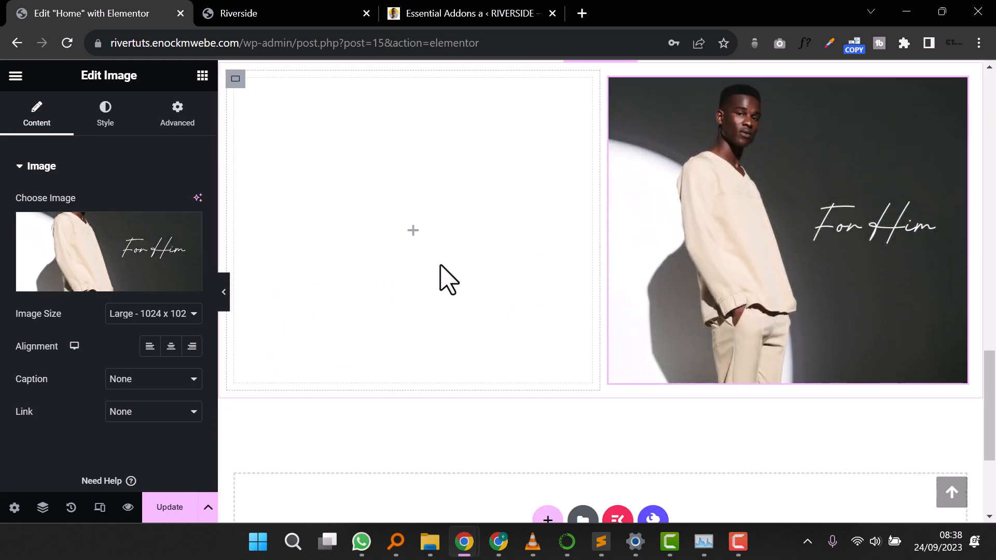
# Step: Copy the container holding the product carousel beside the For Her banner
pyautogui.click(201, 77)
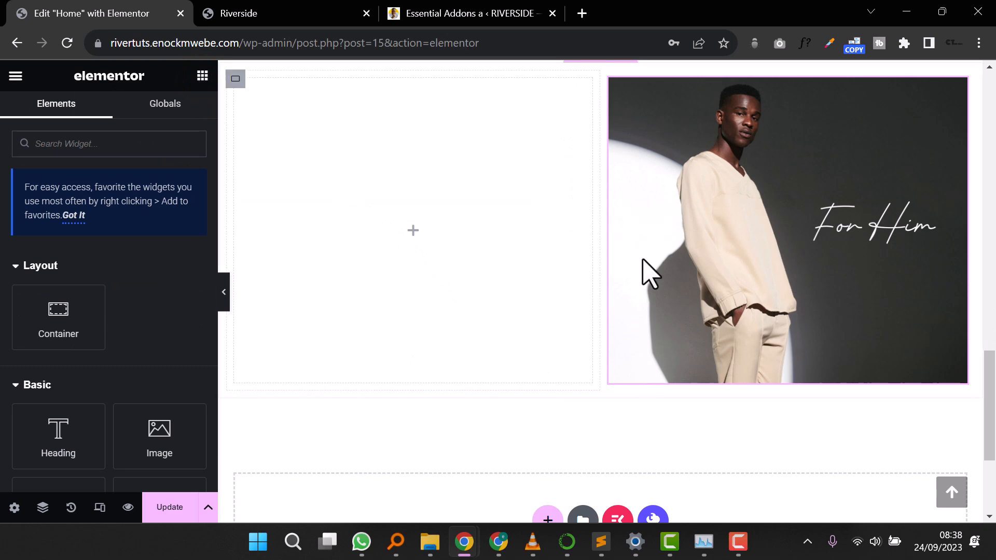
pyautogui.scroll(2, 643, 275)
pyautogui.scroll(12, 653, 284)
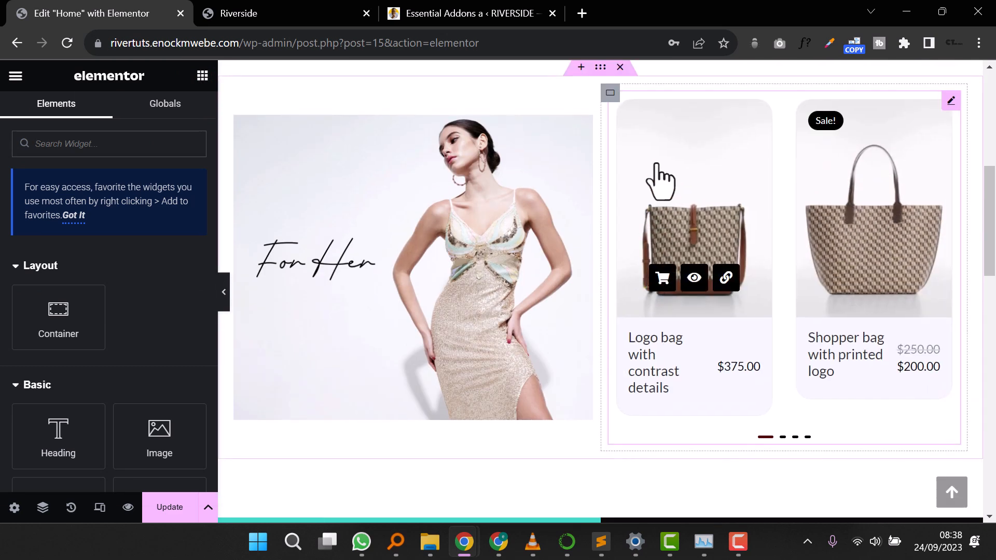
pyautogui.rightClick(610, 94)
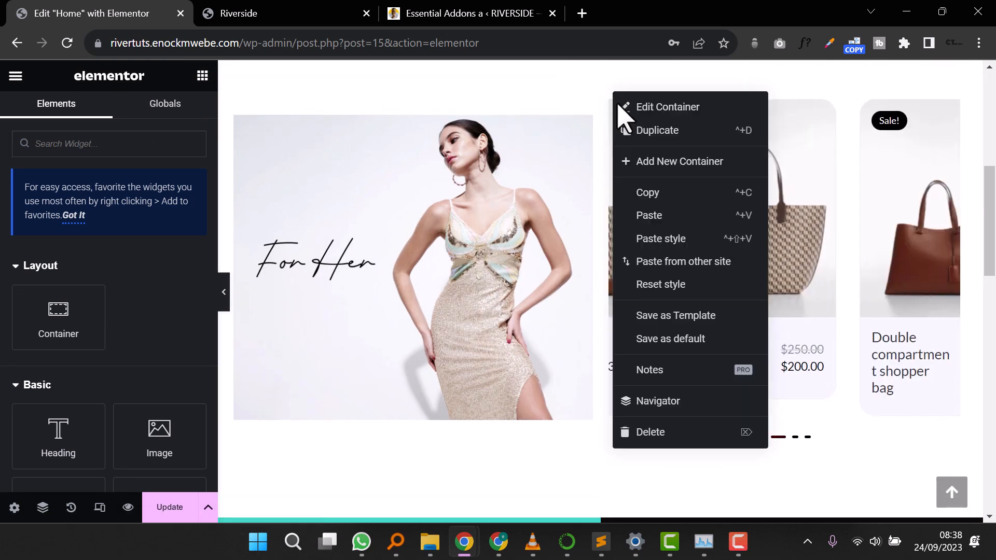
pyautogui.click(660, 193)
pyautogui.scroll(-5, 410, 347)
pyautogui.scroll(-5, 302, 342)
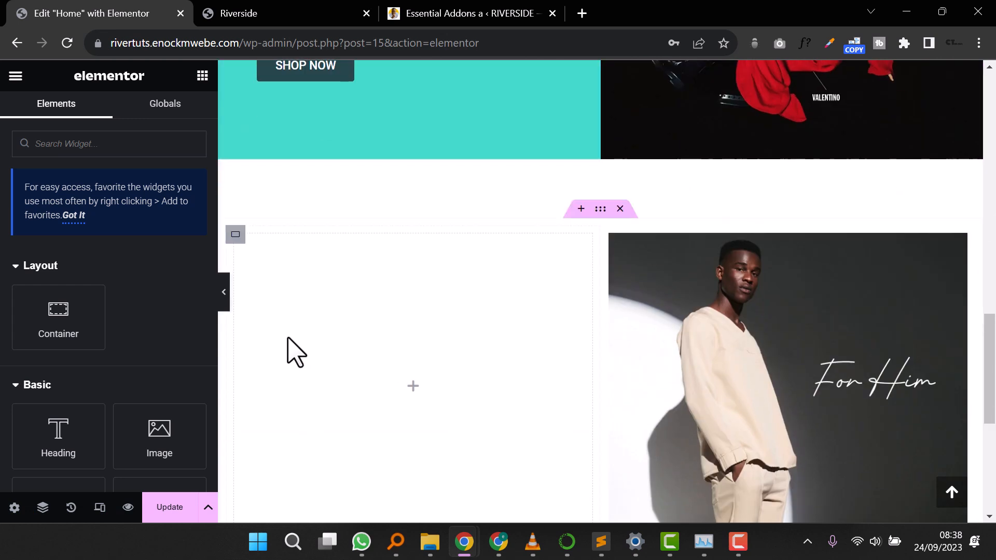
# Step: Try to paste the copied carousel container into the empty column beside the For Him image
pyautogui.rightClick(235, 248)
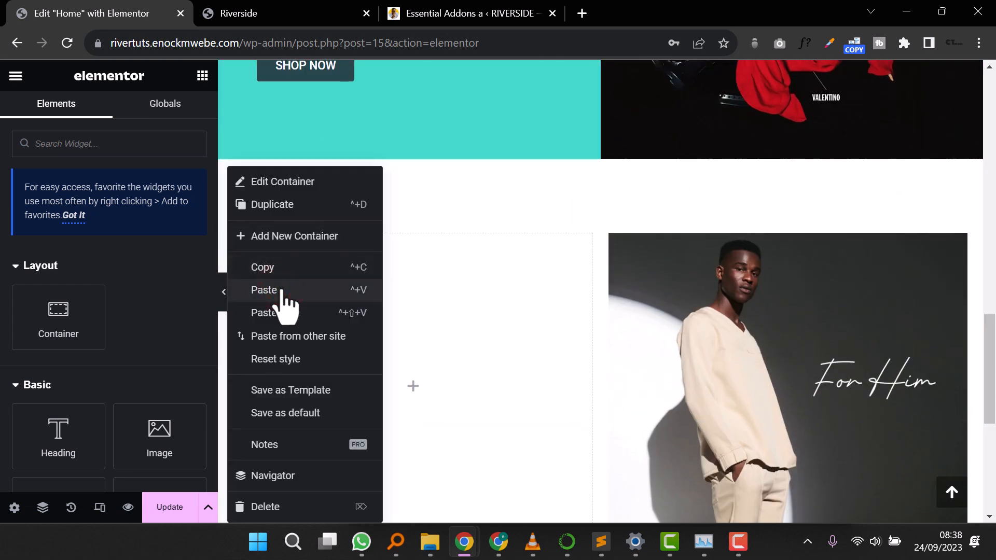
pyautogui.click(264, 290)
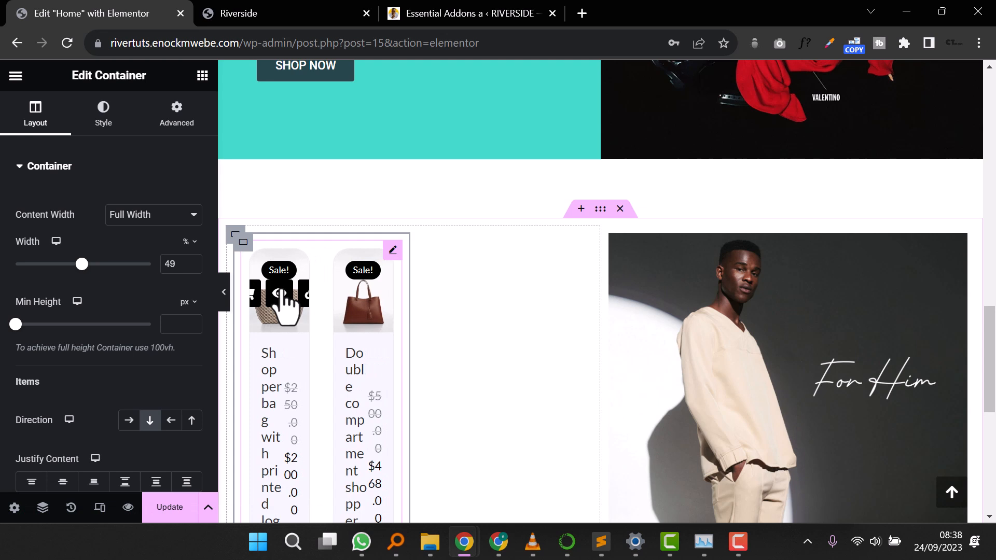
pyautogui.hotkey('ctrl', 'z')
pyautogui.rightClick(376, 348)
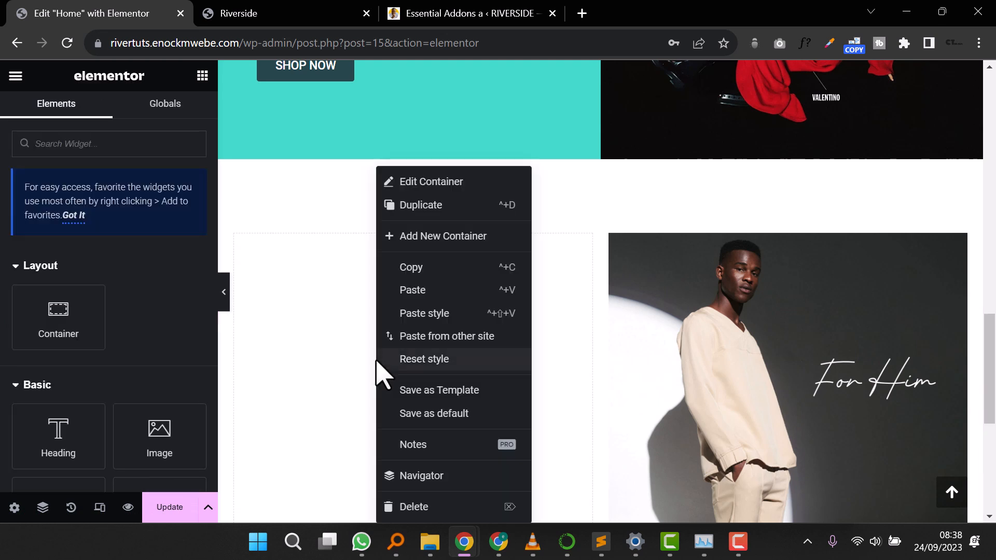
pyautogui.click(408, 289)
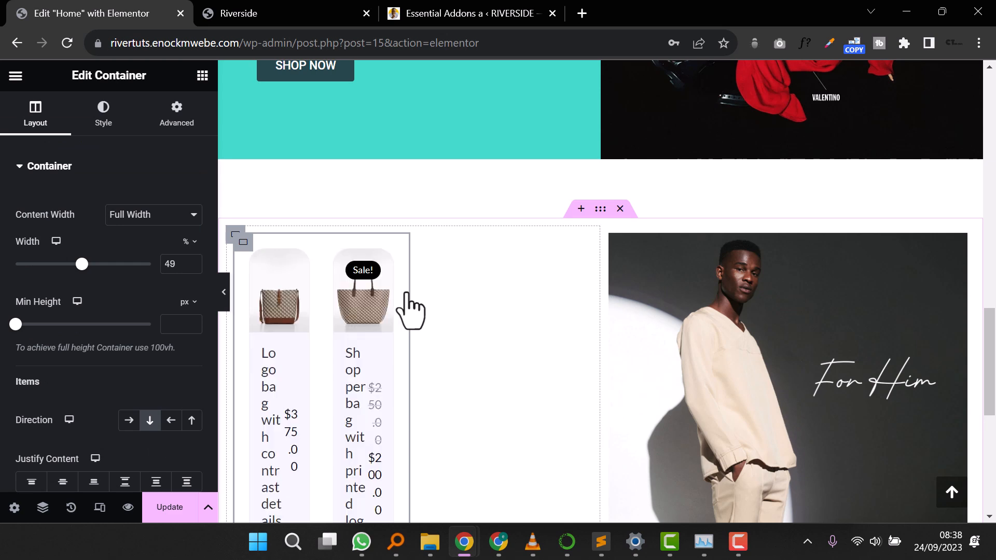
pyautogui.hotkey('ctrl', 'z')
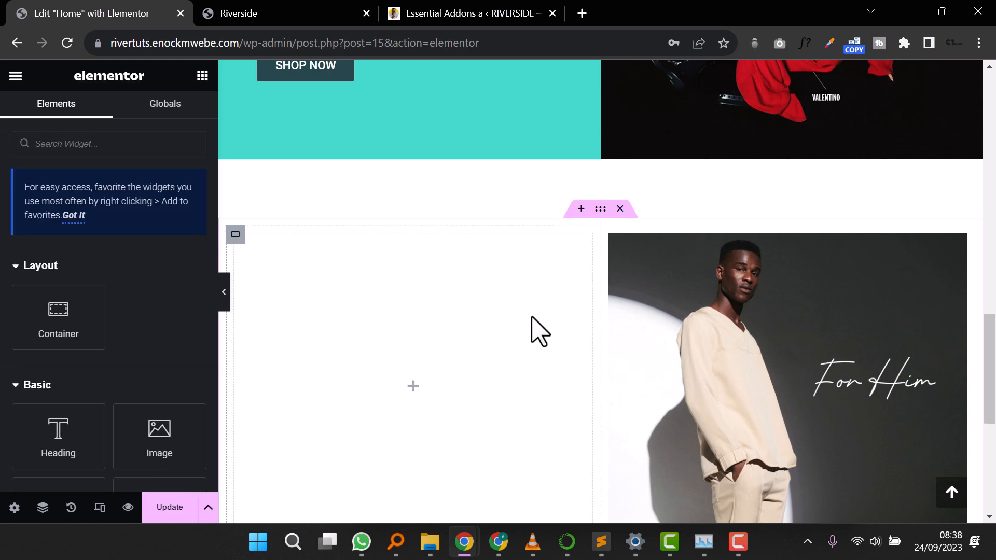
# Step: Copy the product carousel widget beside the For Her banner and paste it into the empty column beside the For Him image
pyautogui.scroll(10, 539, 332)
pyautogui.scroll(-3, 536, 334)
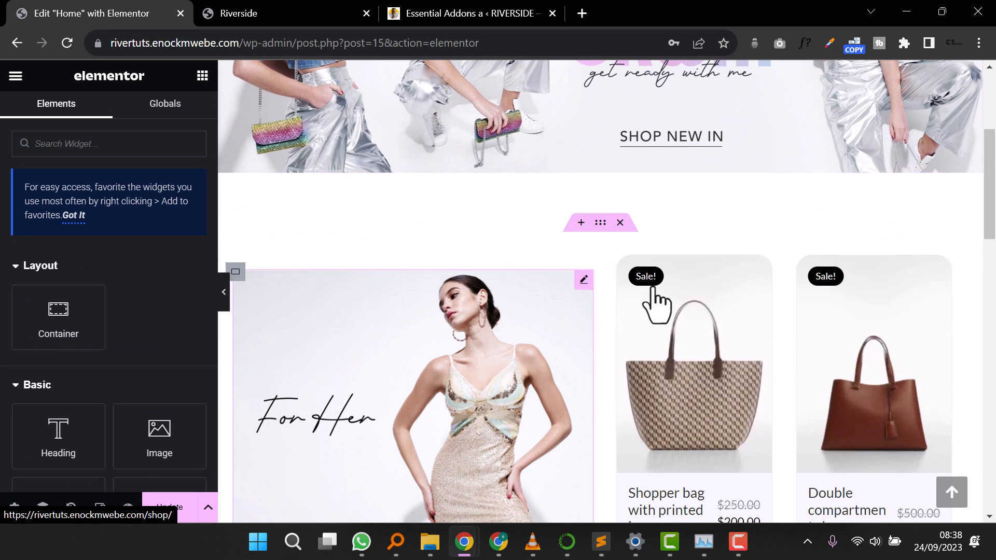
pyautogui.rightClick(950, 270)
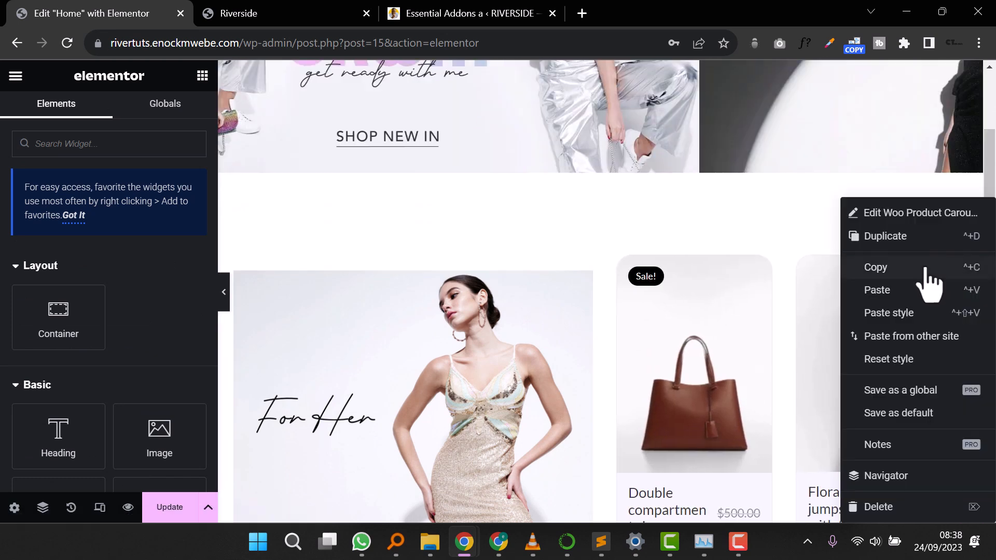
pyautogui.click(923, 270)
pyautogui.scroll(-10, 614, 378)
pyautogui.scroll(-4, 610, 373)
pyautogui.rightClick(410, 168)
pyautogui.click(467, 289)
pyautogui.scroll(4, 466, 292)
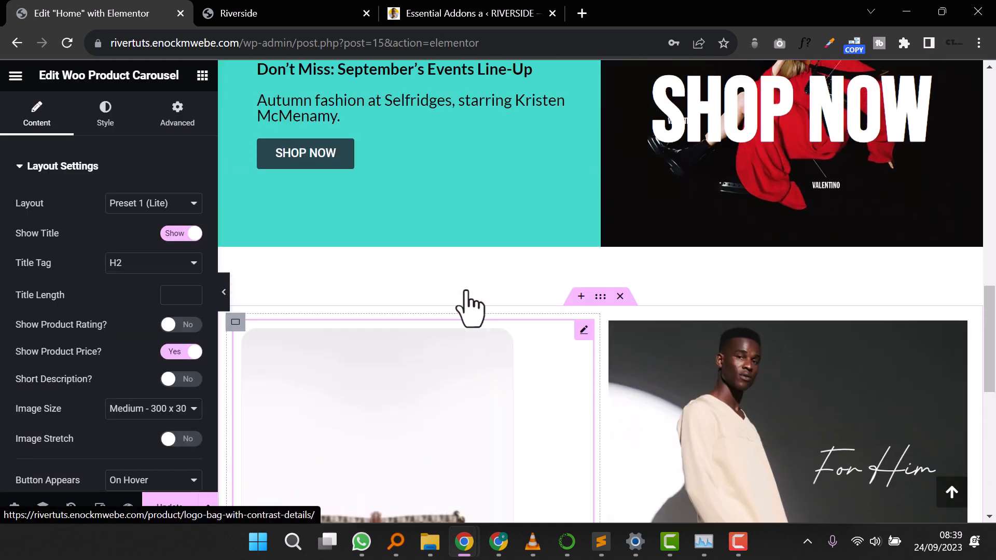
pyautogui.scroll(-2, 466, 292)
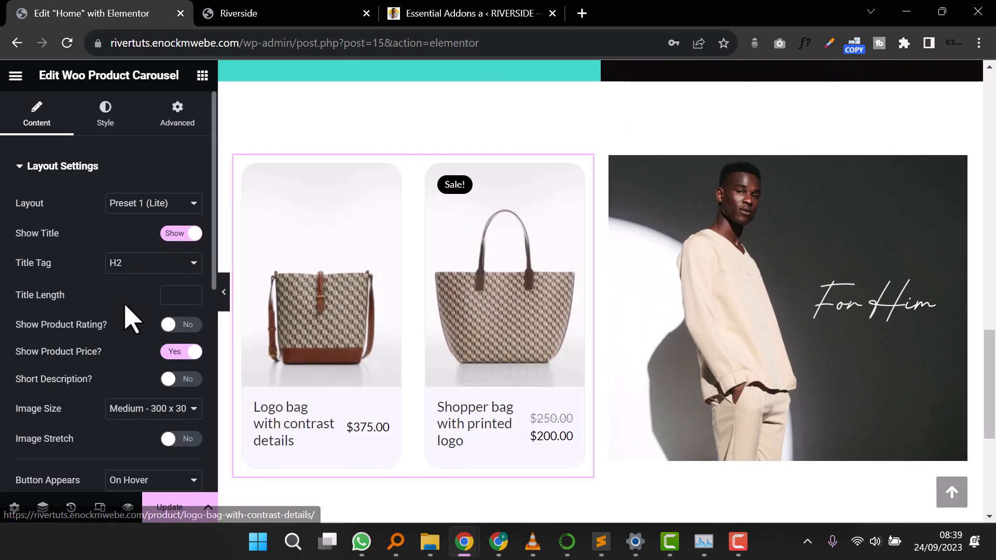
# Step: Remove the Bags, Jumpsuits and Casual product categories from the For Him carousel's query
pyautogui.scroll(-6, 104, 327)
pyautogui.click(22, 397)
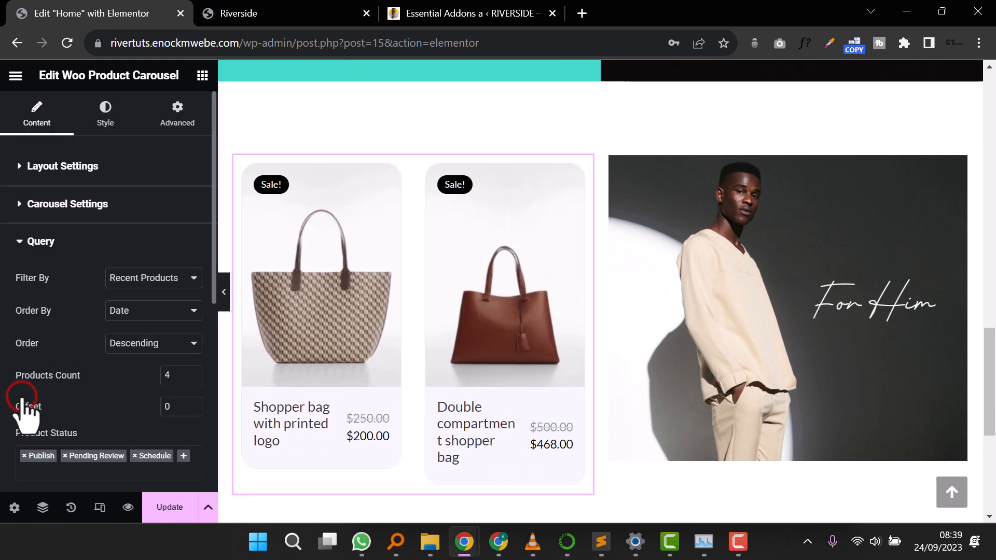
pyautogui.scroll(-5, 173, 328)
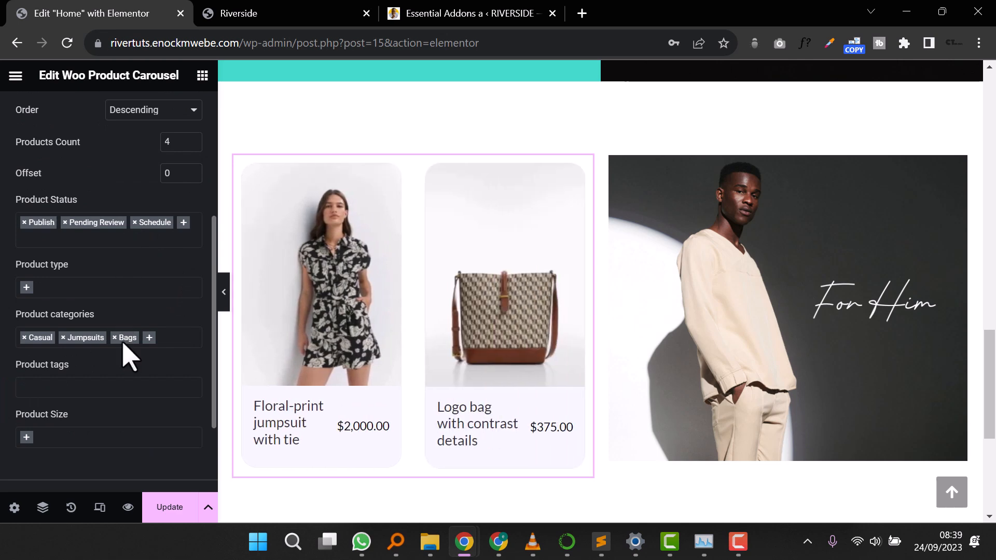
pyautogui.click(114, 338)
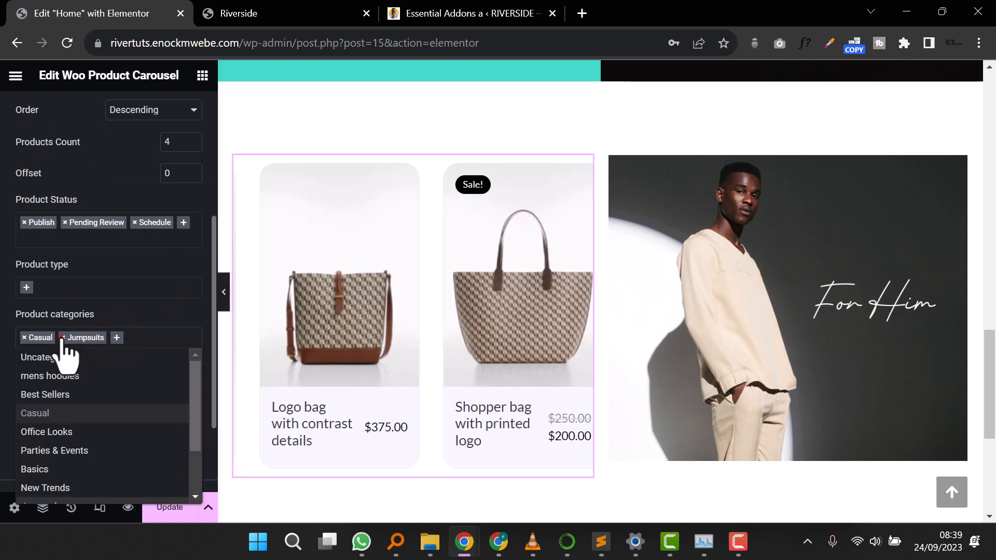
pyautogui.click(63, 338)
pyautogui.click(22, 338)
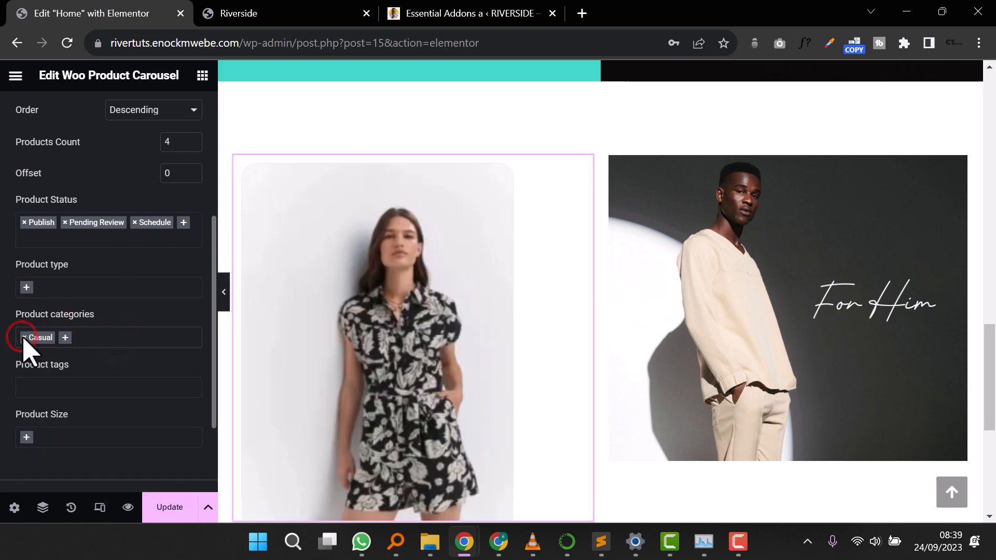
pyautogui.click(24, 338)
# Step: Add the men product category to the For Him carousel's query
pyautogui.click(51, 341)
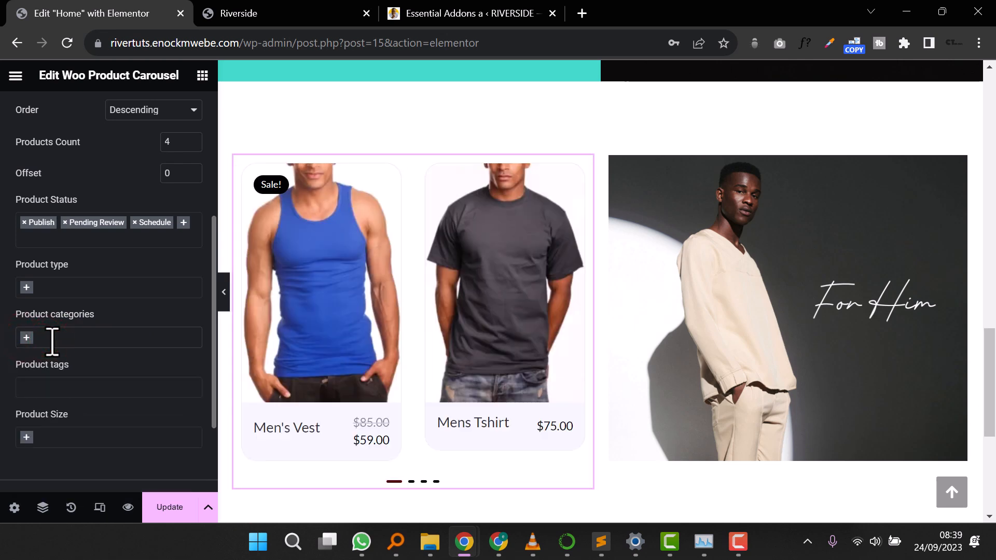
pyautogui.click(54, 341)
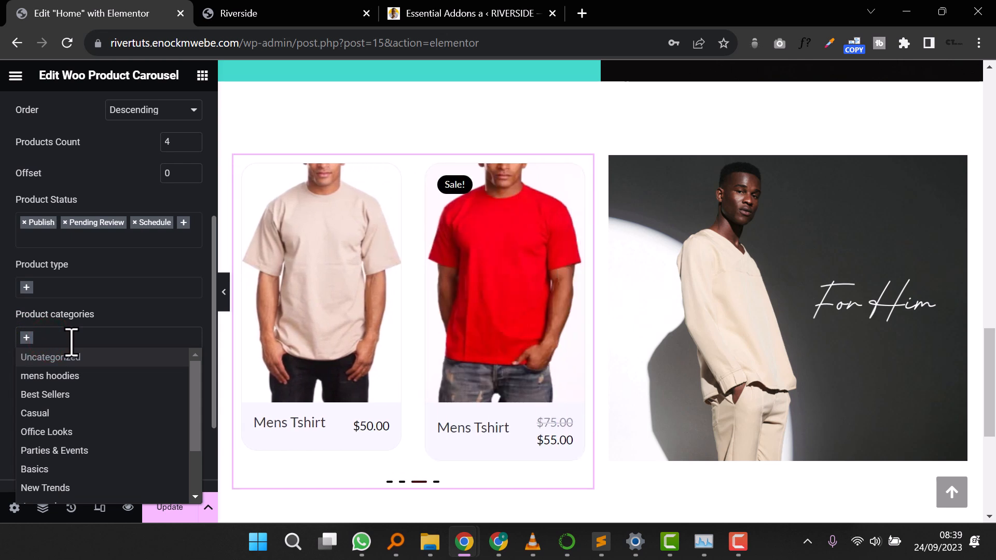
pyautogui.write('MEN')
pyautogui.click(83, 376)
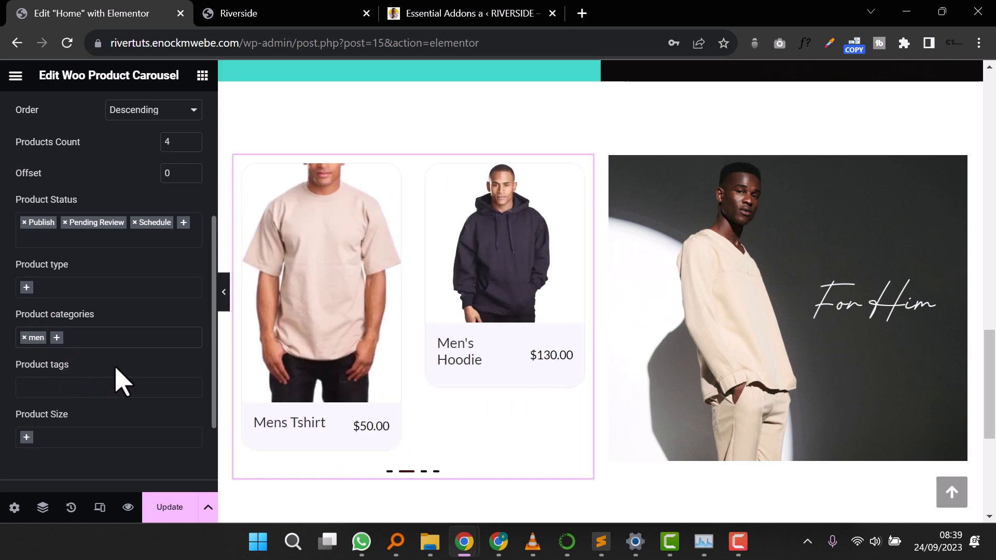
pyautogui.scroll(2, 656, 399)
pyautogui.scroll(3, 657, 389)
pyautogui.scroll(-4, 656, 388)
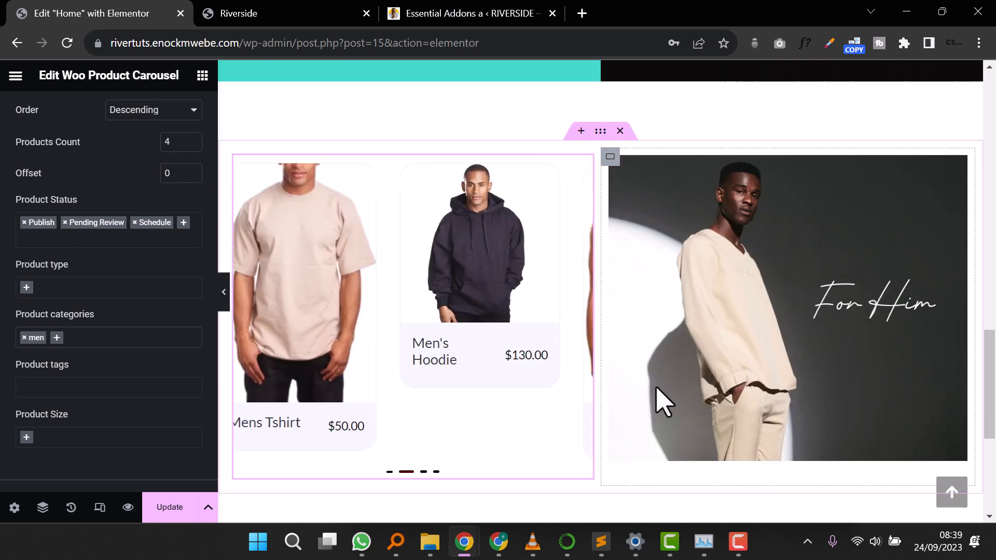
# Step: Check the Sale Items section on the reference Riverside page and add a single row-direction container below the For Him section
pyautogui.scroll(-6, 656, 399)
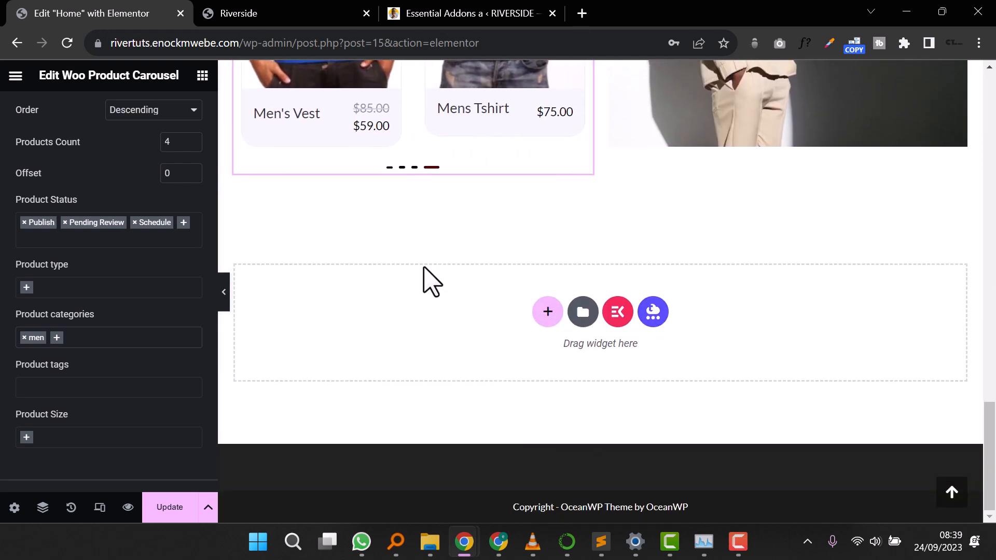
pyautogui.click(284, 22)
pyautogui.scroll(-6, 473, 276)
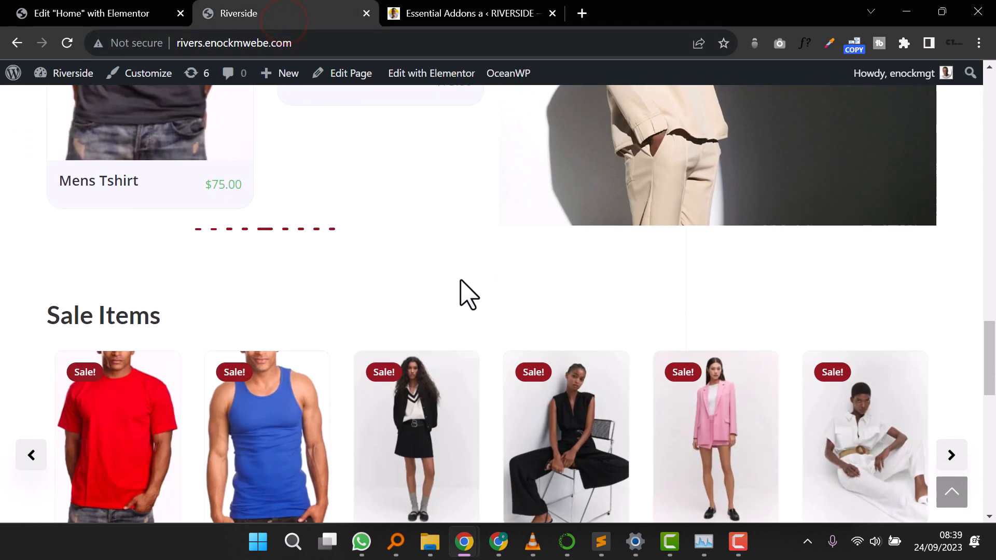
pyautogui.scroll(-4, 473, 395)
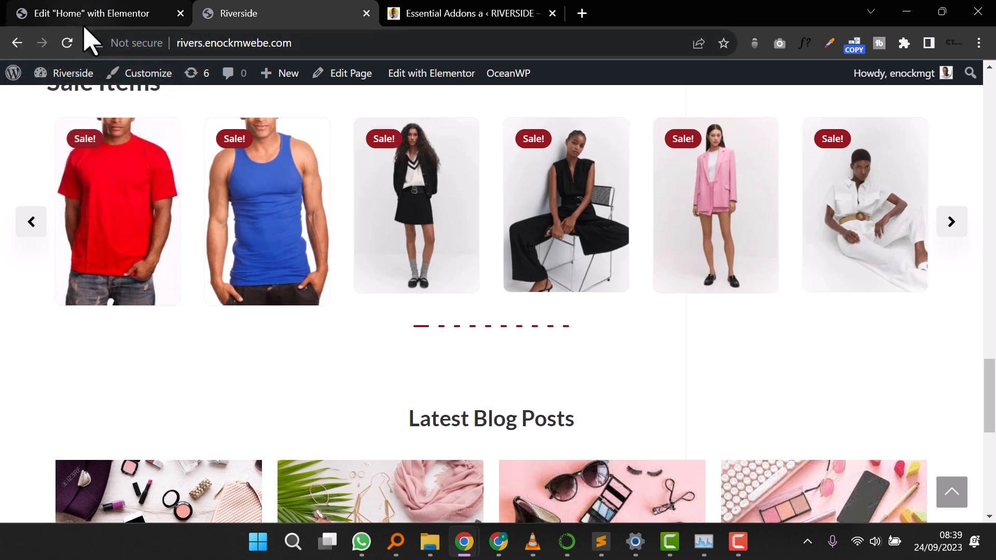
pyautogui.click(95, 24)
pyautogui.scroll(3, 469, 304)
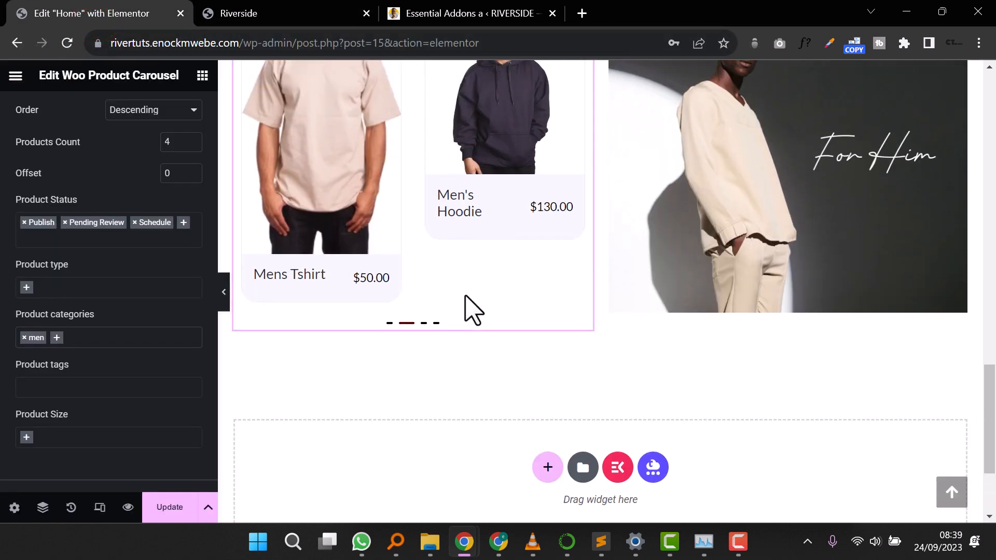
pyautogui.click(548, 469)
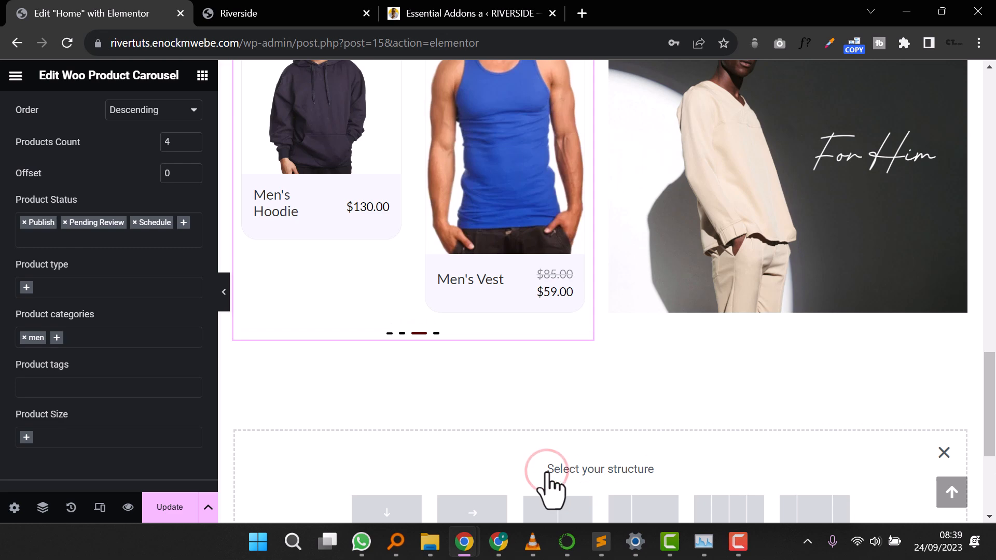
pyautogui.scroll(-3, 524, 465)
pyautogui.click(460, 362)
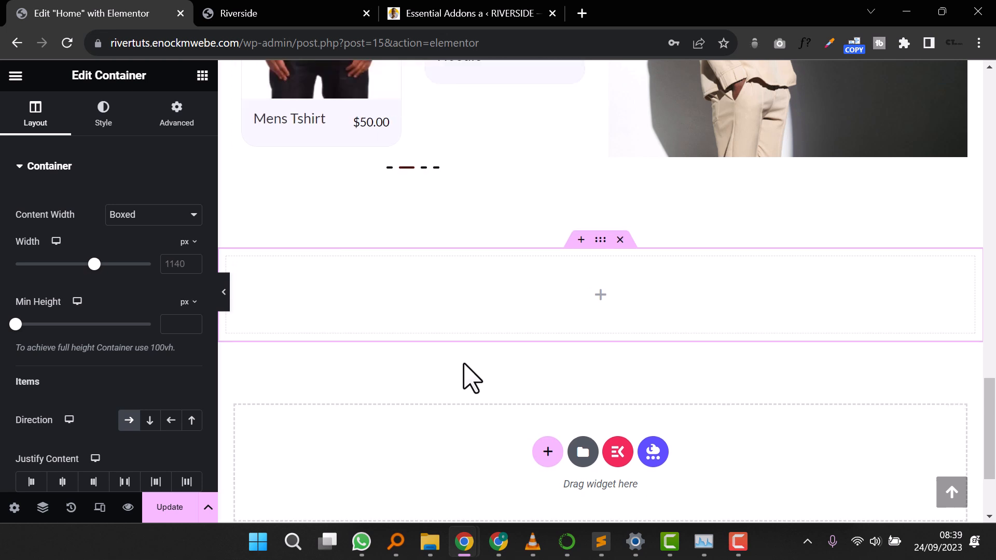
# Step: Copy the For Him product carousel widget and paste it into the new empty container below
pyautogui.scroll(3, 500, 376)
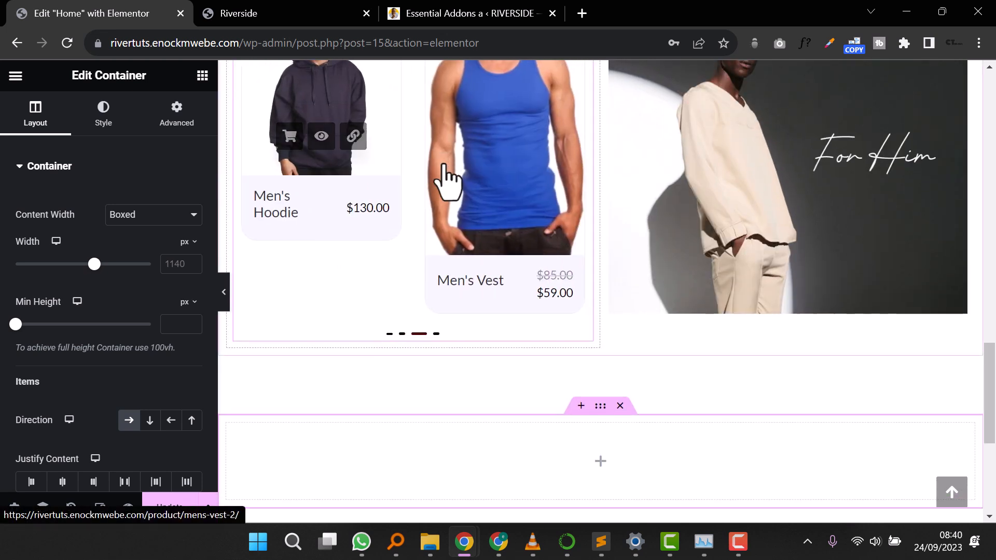
pyautogui.scroll(3, 446, 178)
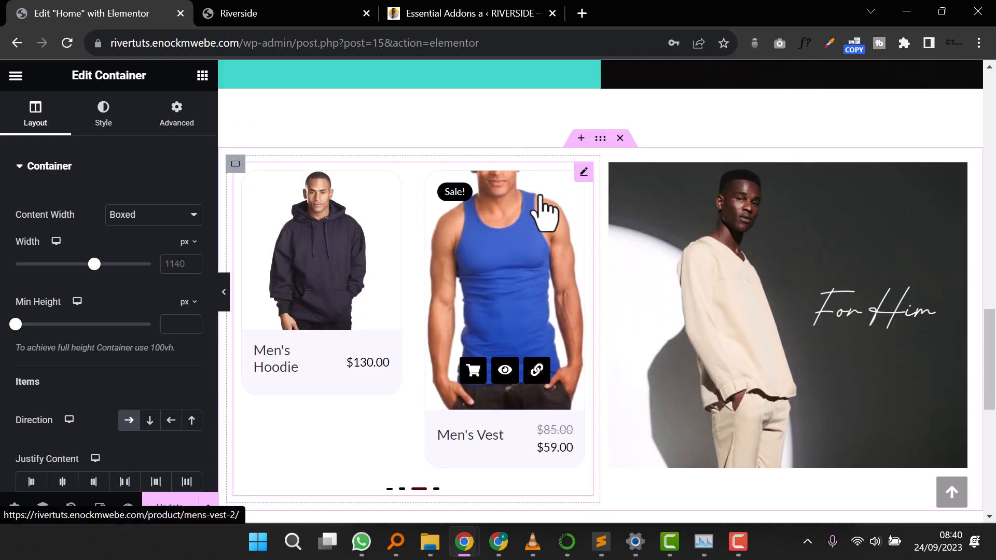
pyautogui.rightClick(580, 175)
pyautogui.click(612, 243)
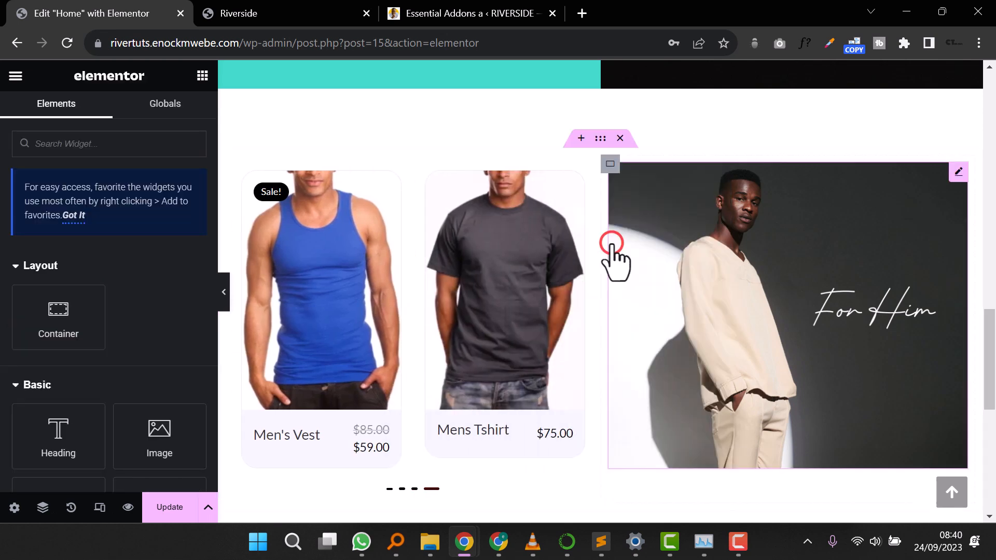
pyautogui.scroll(-5, 612, 248)
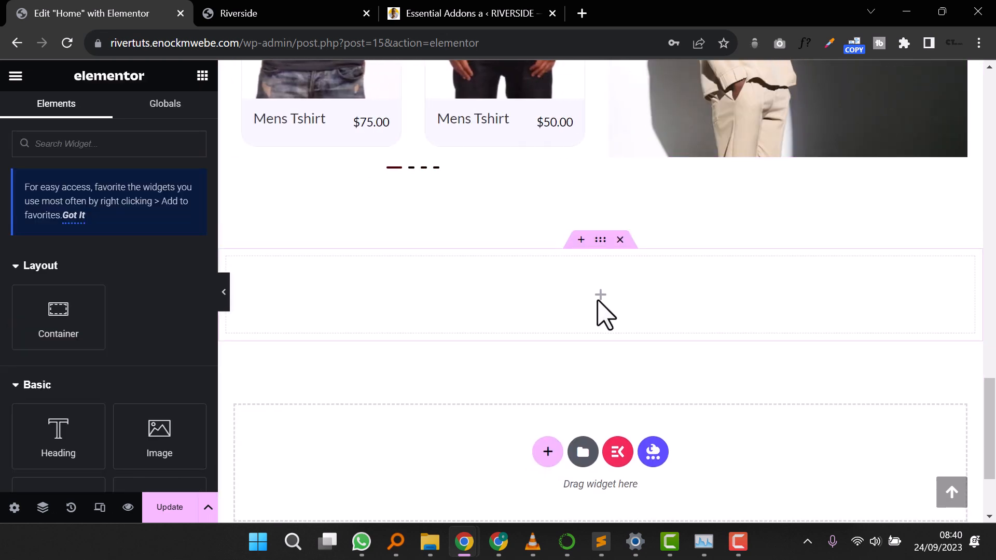
pyautogui.rightClick(600, 311)
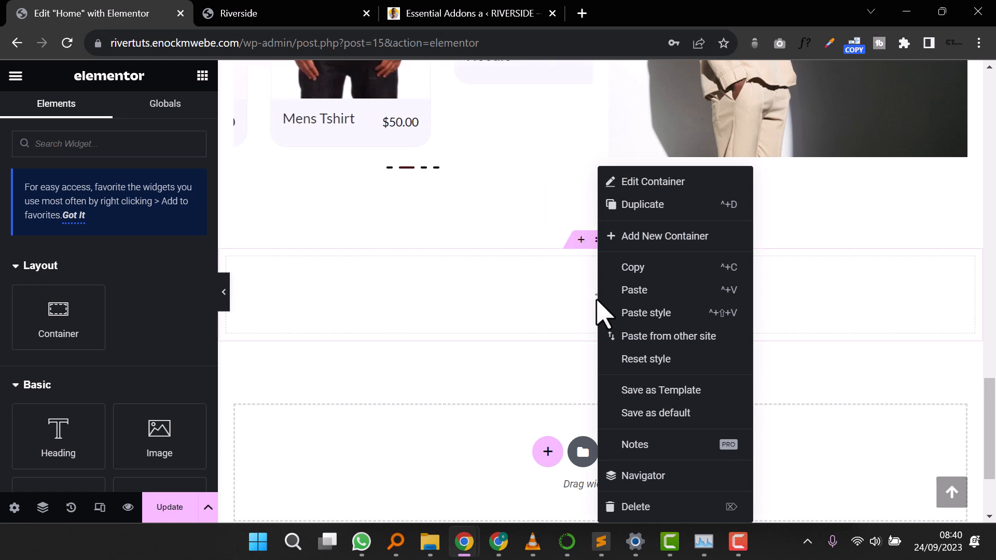
pyautogui.click(645, 291)
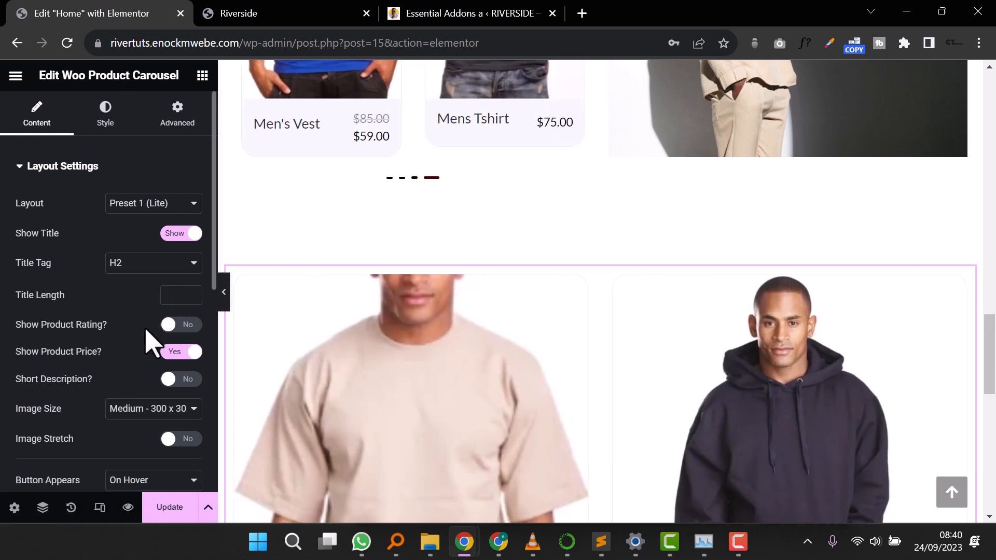
# Step: Preview the newly pasted carousel at full page width and set its number of visible products to 6
pyautogui.click(223, 292)
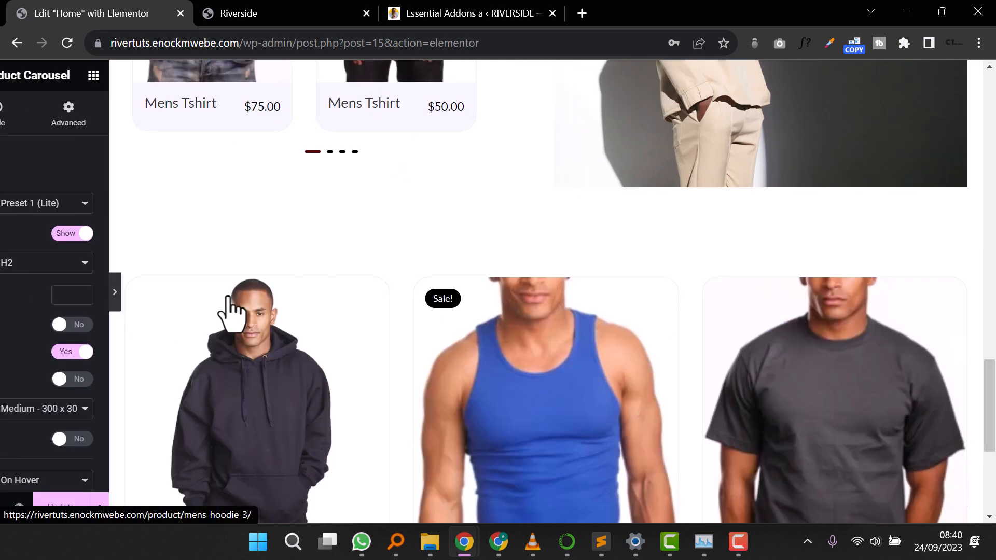
pyautogui.scroll(-3, 449, 350)
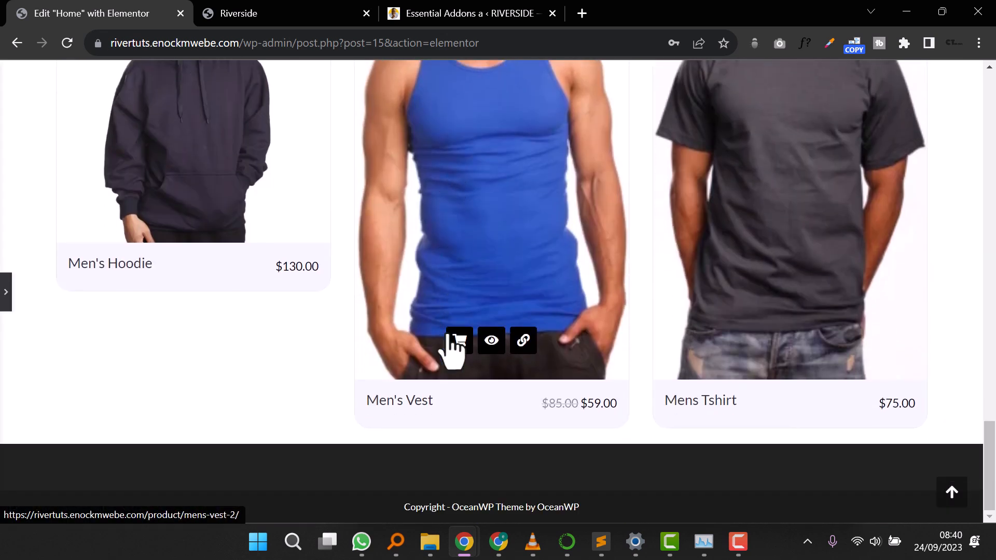
pyautogui.scroll(6, 452, 344)
pyautogui.click(7, 289)
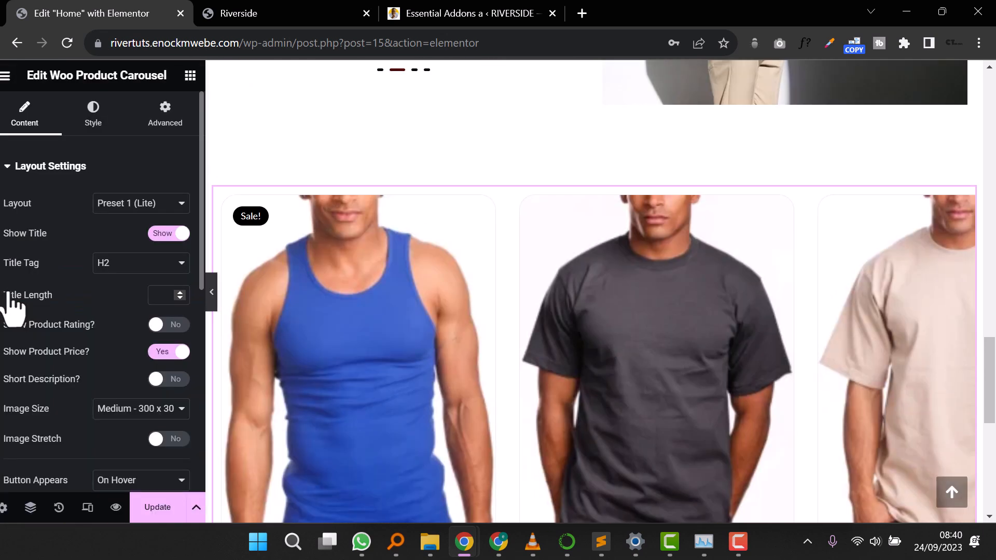
pyautogui.scroll(-6, 139, 334)
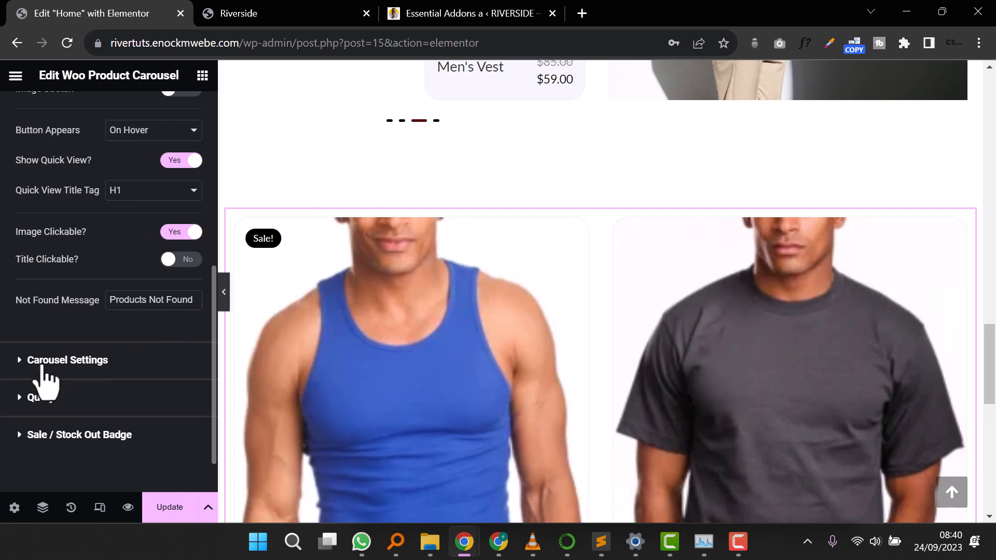
pyautogui.click(19, 359)
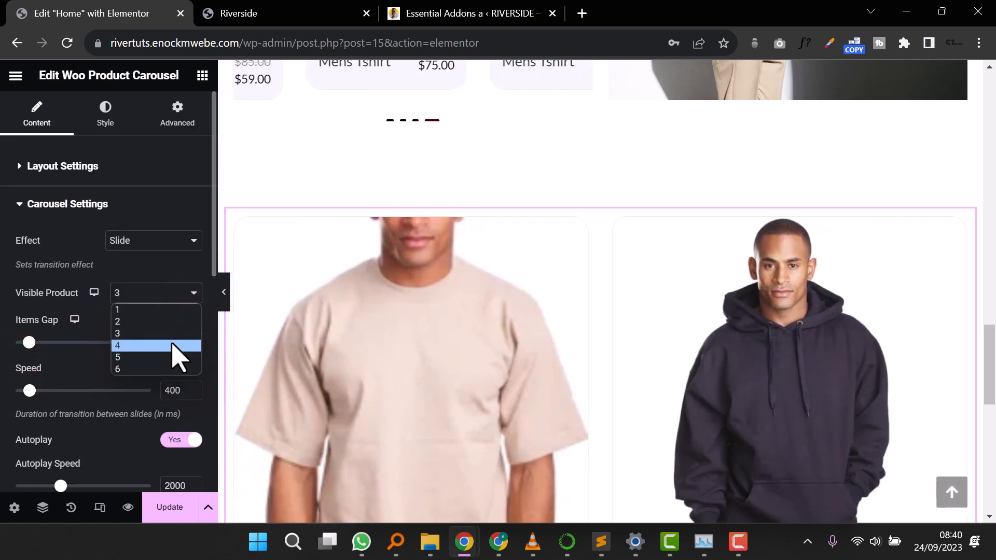
pyautogui.click(155, 369)
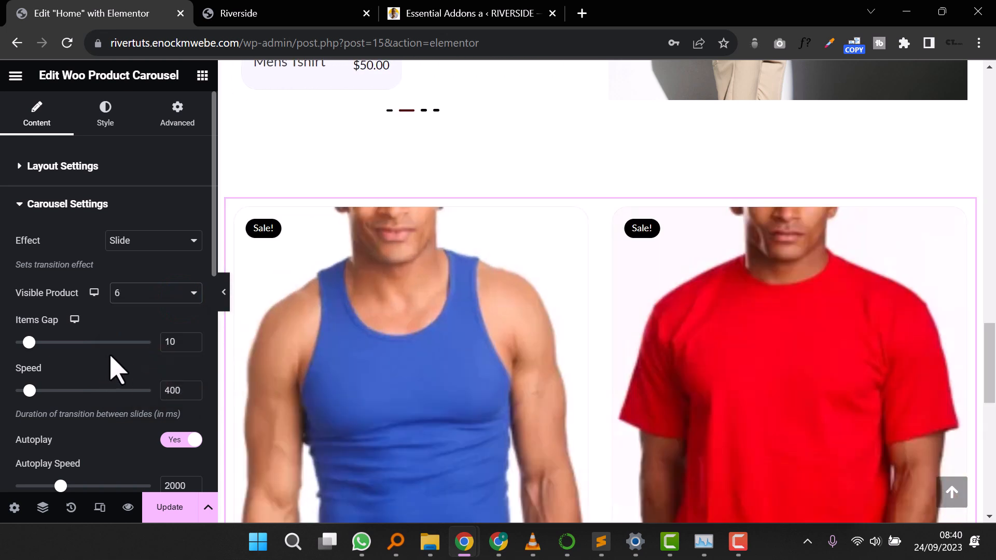
# Step: Remove the men product category from the pasted carousel's query
pyautogui.scroll(-9, 125, 366)
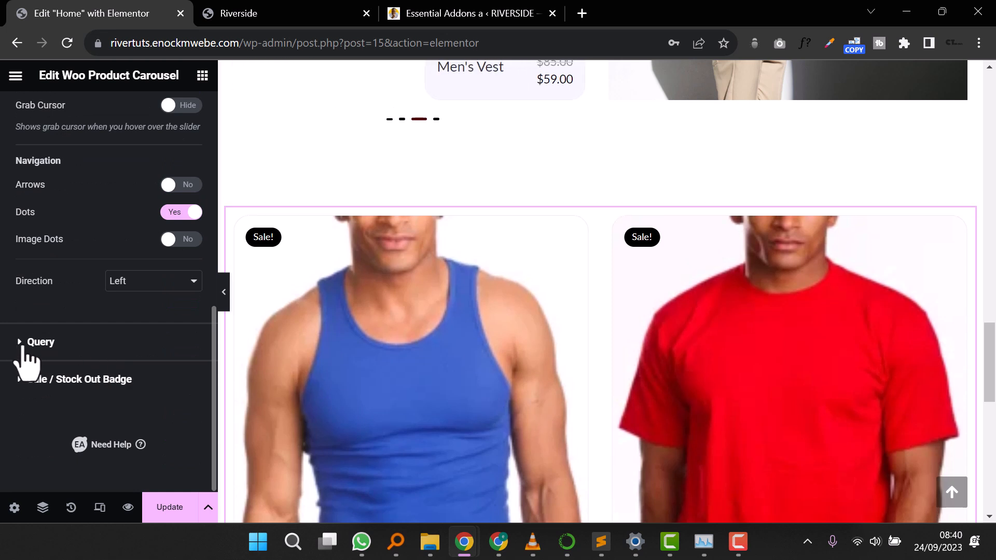
pyautogui.click(22, 342)
pyautogui.scroll(-7, 106, 363)
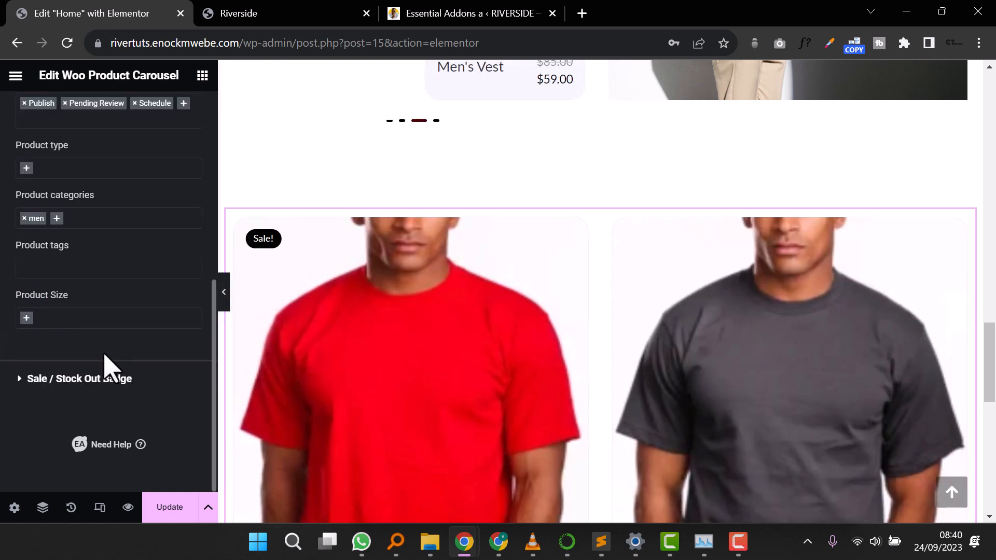
pyautogui.scroll(2, 78, 344)
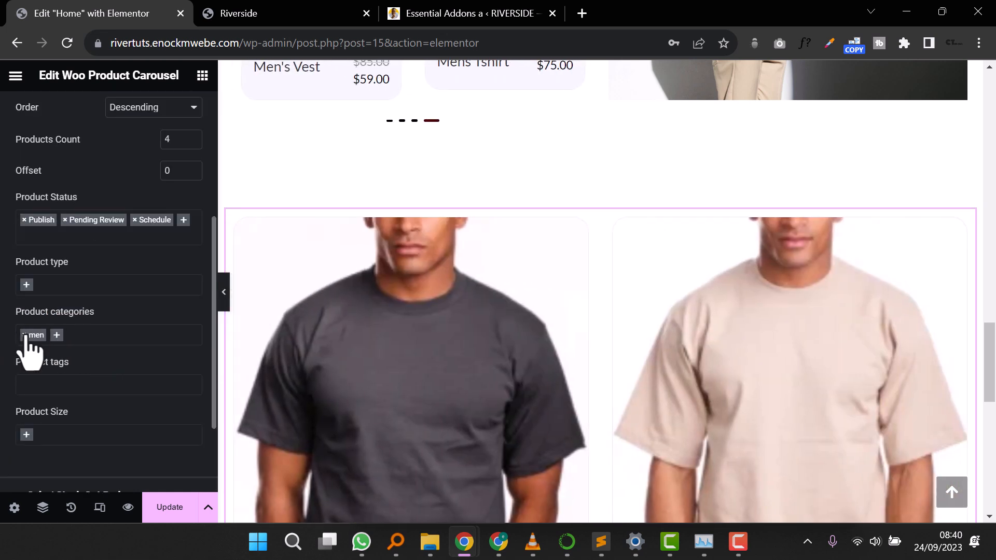
pyautogui.click(24, 333)
# Step: Set the pasted carousel's products count to 8
pyautogui.scroll(2, 116, 337)
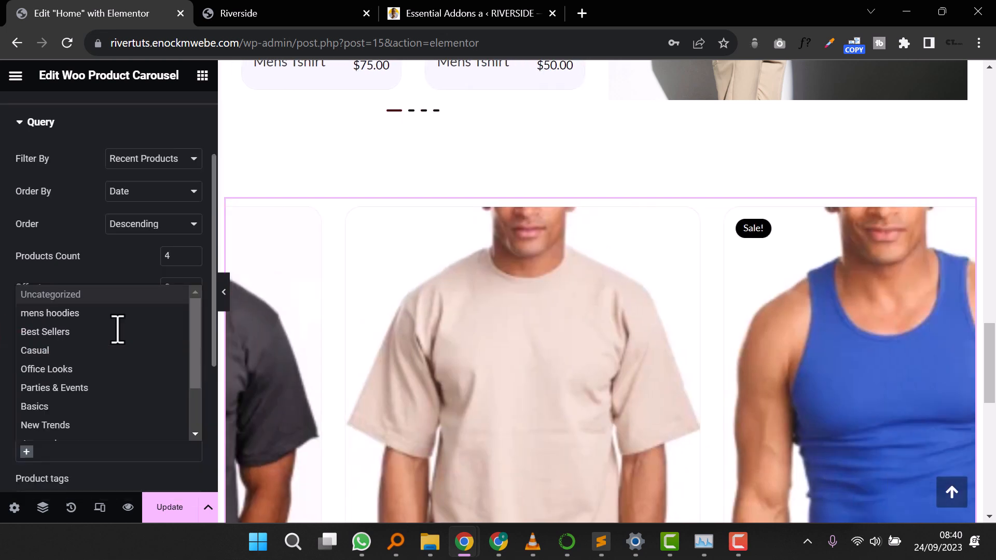
pyautogui.click(181, 256)
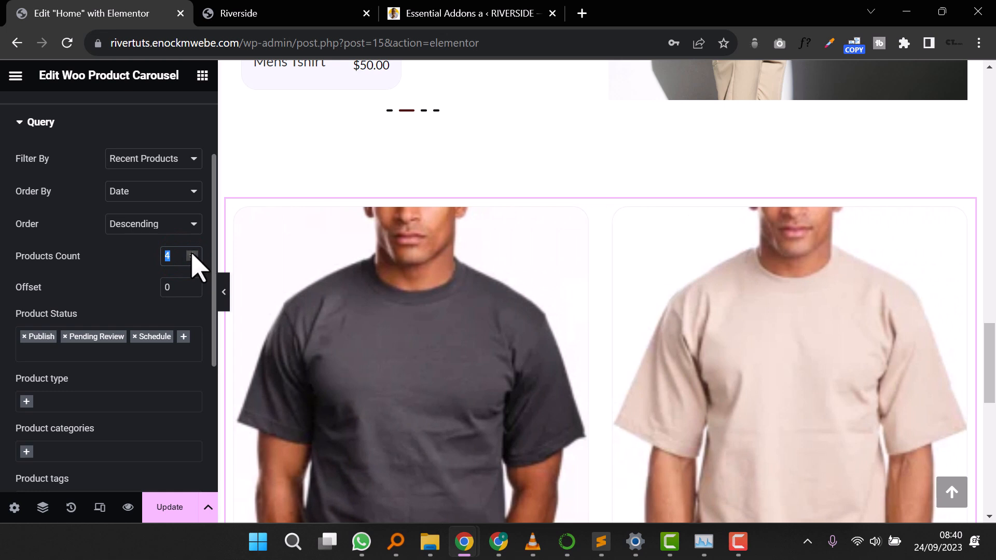
pyautogui.click(193, 253)
pyautogui.click(192, 253)
pyautogui.click(192, 253)
pyautogui.click(192, 253)
pyautogui.click(192, 253)
pyautogui.click(193, 253)
pyautogui.click(193, 253)
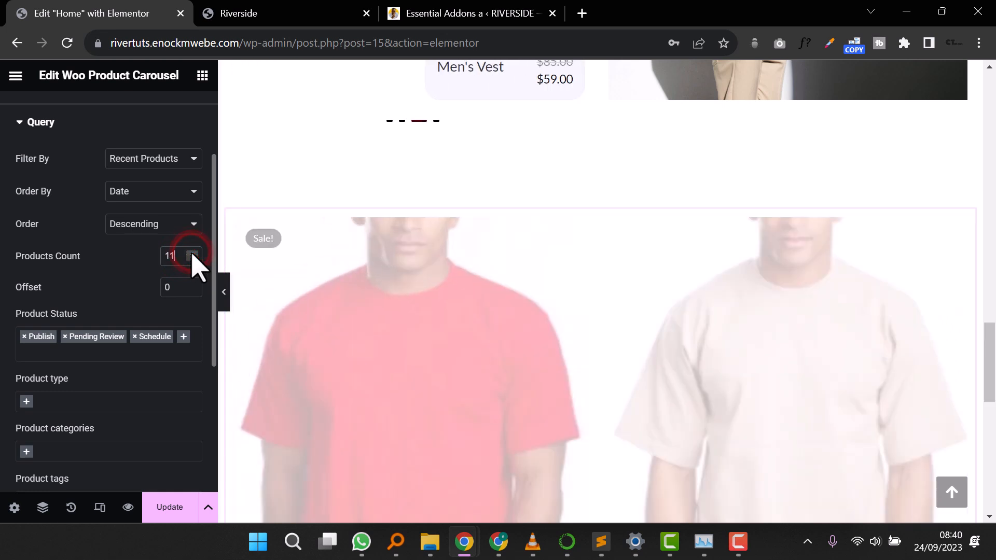
pyautogui.click(190, 259)
pyautogui.click(190, 259)
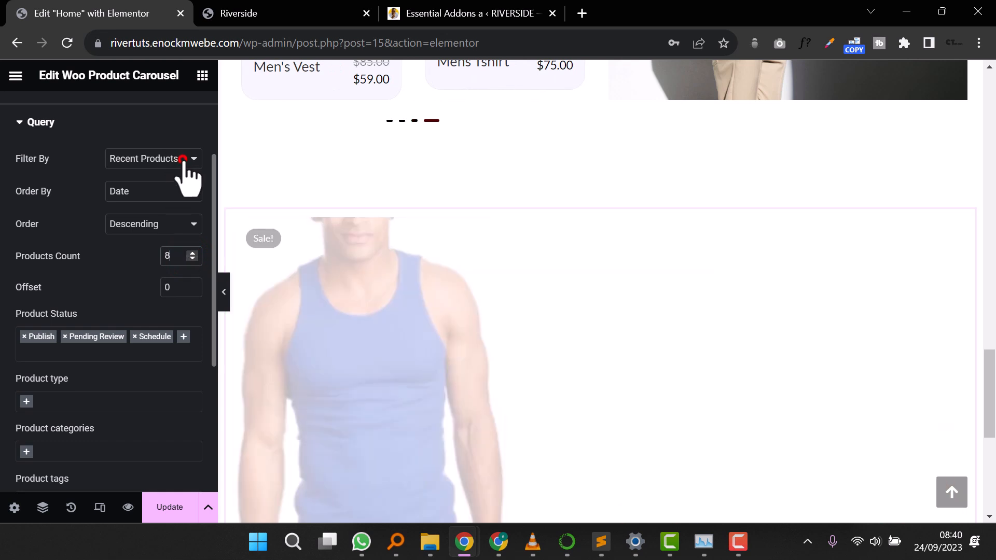
# Step: Filter the pasted carousel's query by Sale Products and preview the carousel at full page width
pyautogui.click(183, 159)
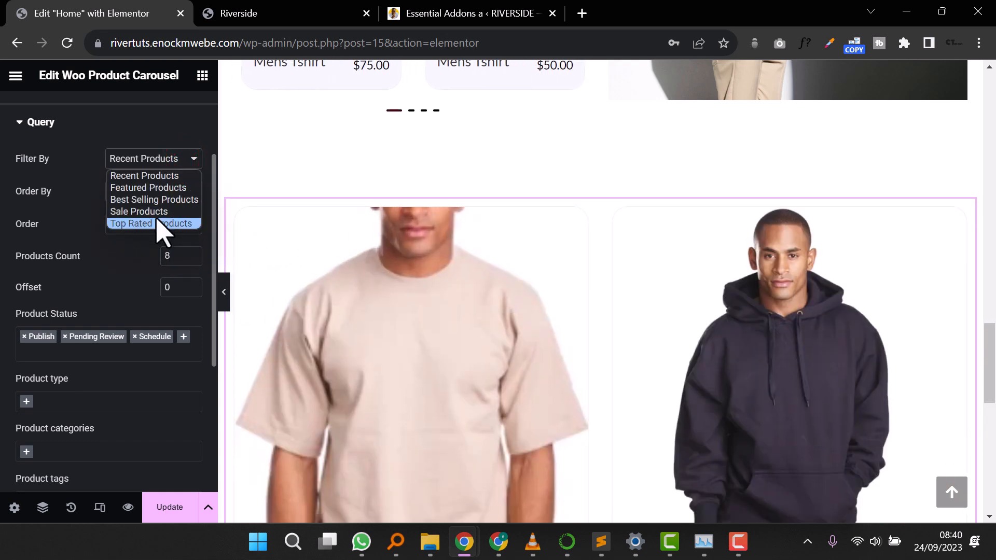
pyautogui.click(156, 211)
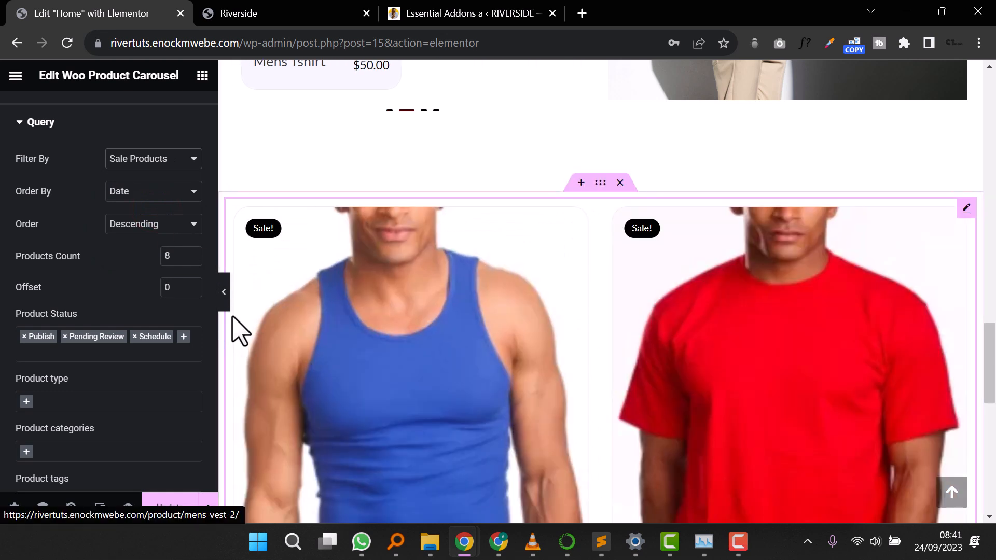
pyautogui.scroll(-5, 147, 360)
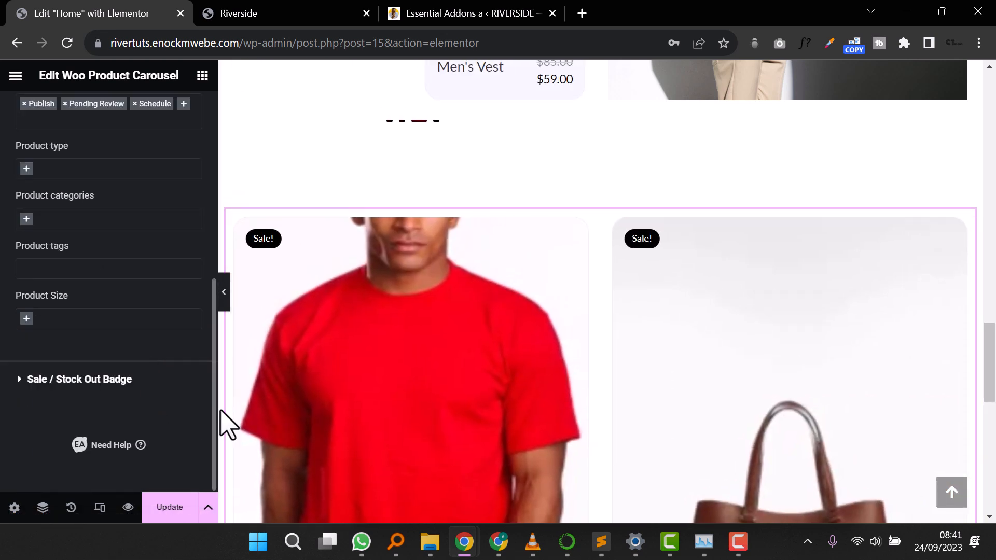
pyautogui.click(223, 292)
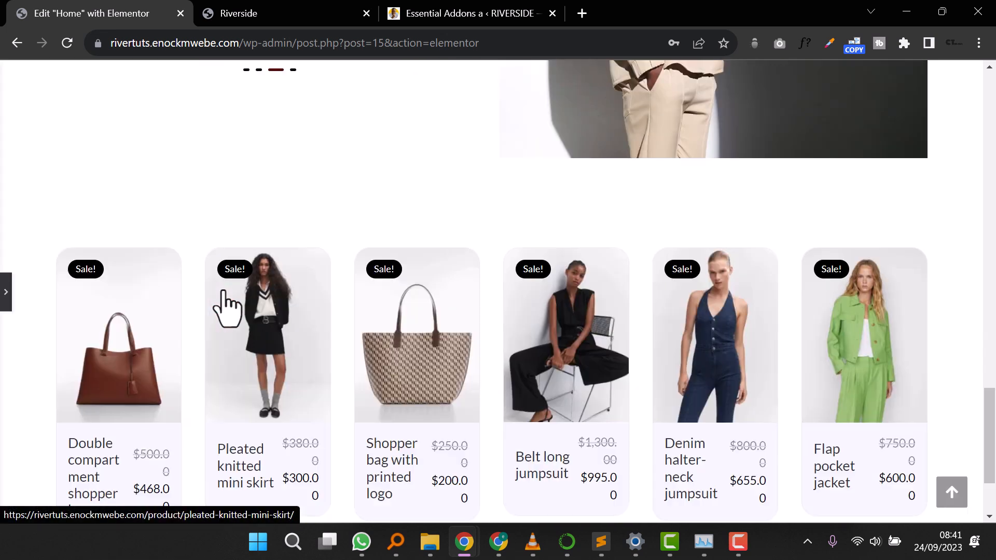
pyautogui.scroll(-3, 505, 314)
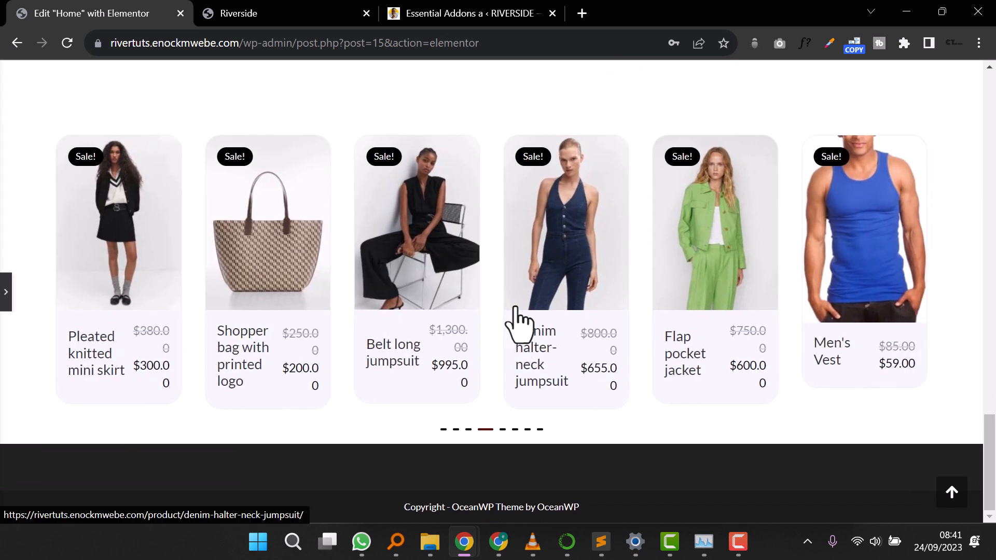
pyautogui.click(7, 296)
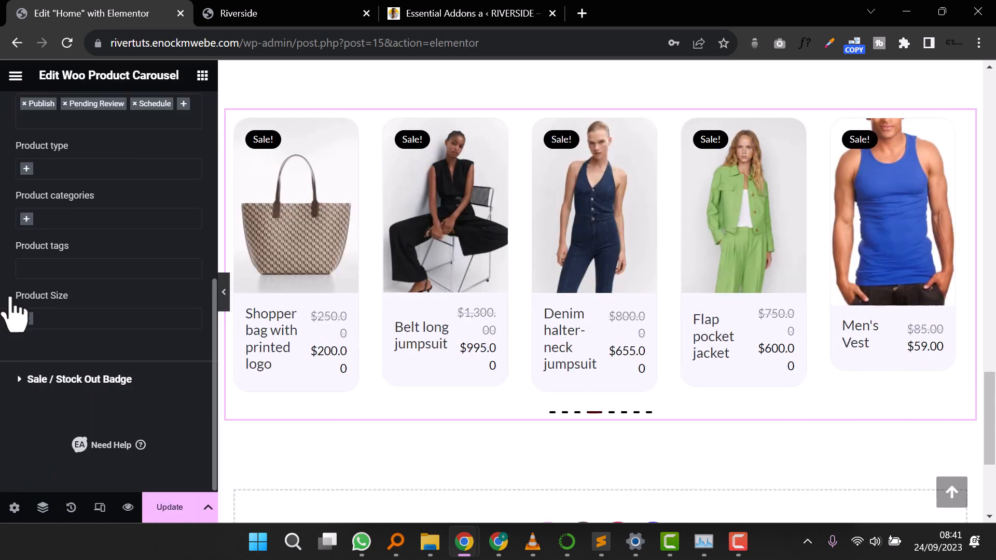
# Step: Look through the carousel's layout options and turn on its navigation arrows in the carousel settings
pyautogui.scroll(7, 36, 296)
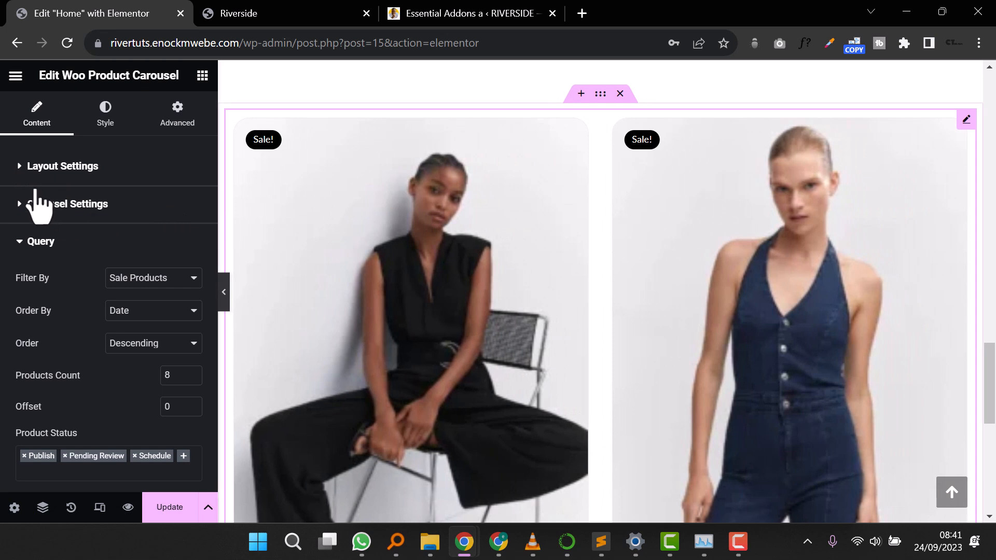
pyautogui.click(19, 168)
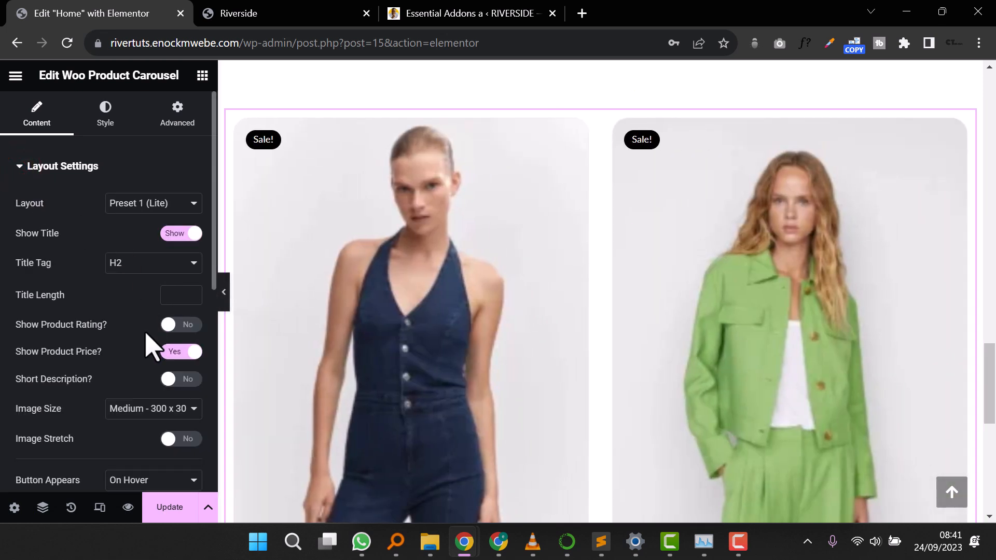
pyautogui.scroll(-2, 146, 334)
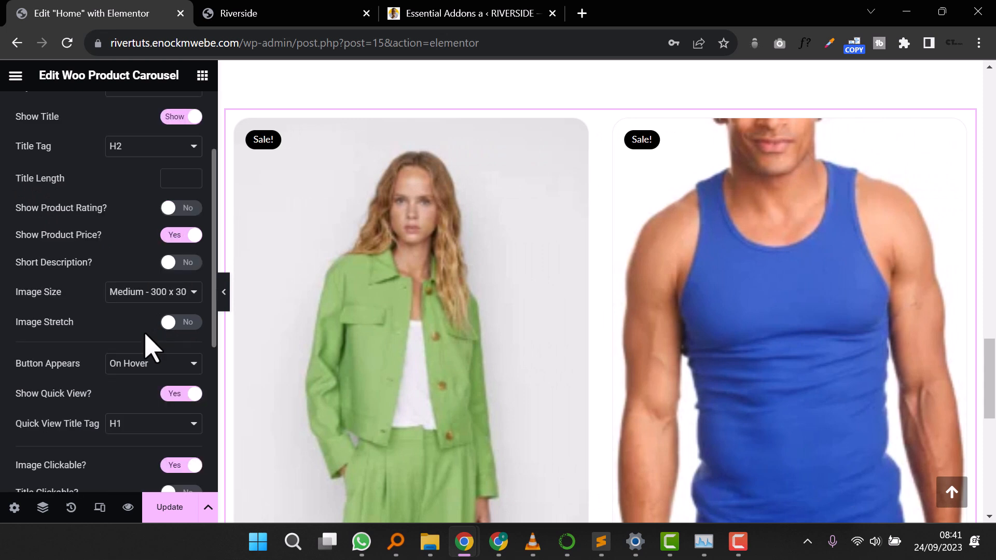
pyautogui.scroll(-4, 148, 340)
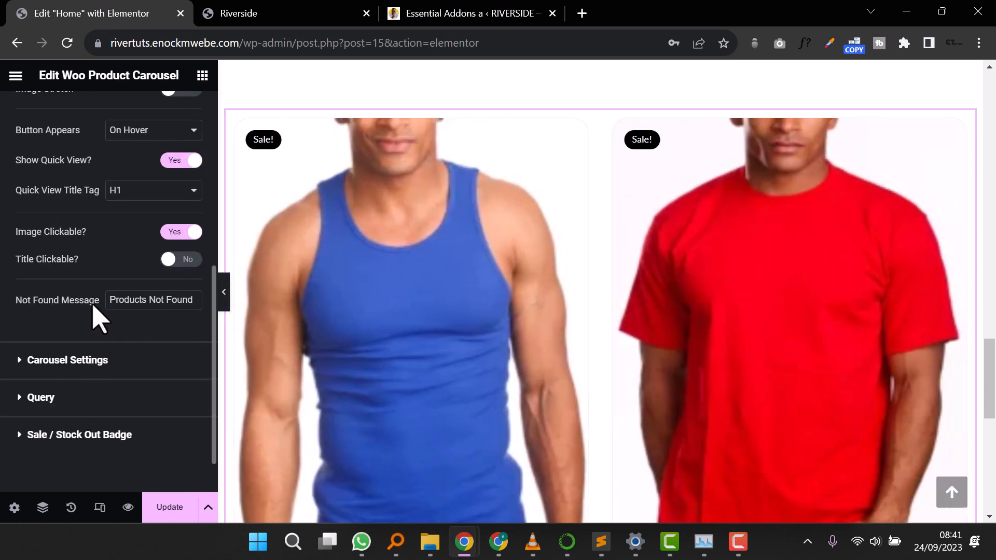
pyautogui.scroll(2, 100, 323)
pyautogui.scroll(4, 96, 319)
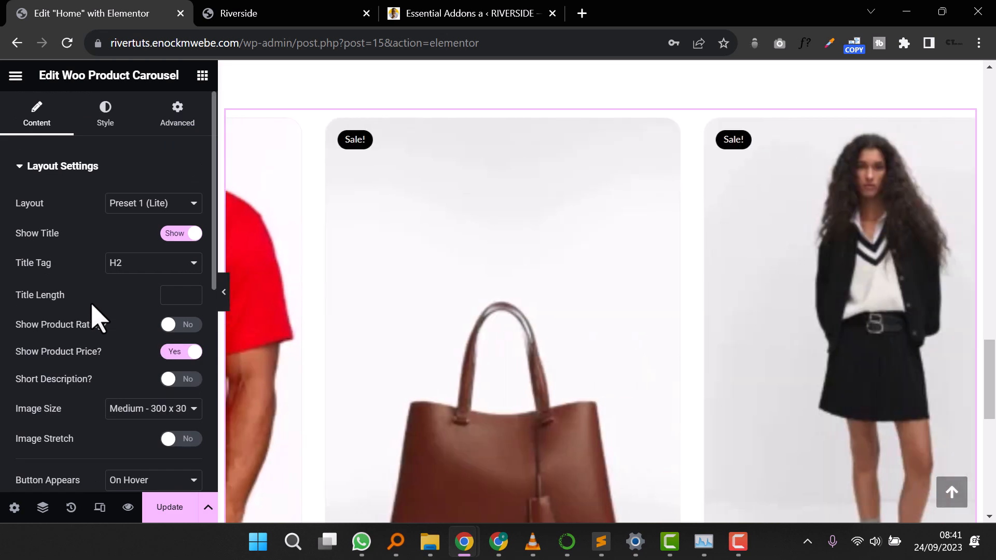
pyautogui.scroll(-4, 92, 306)
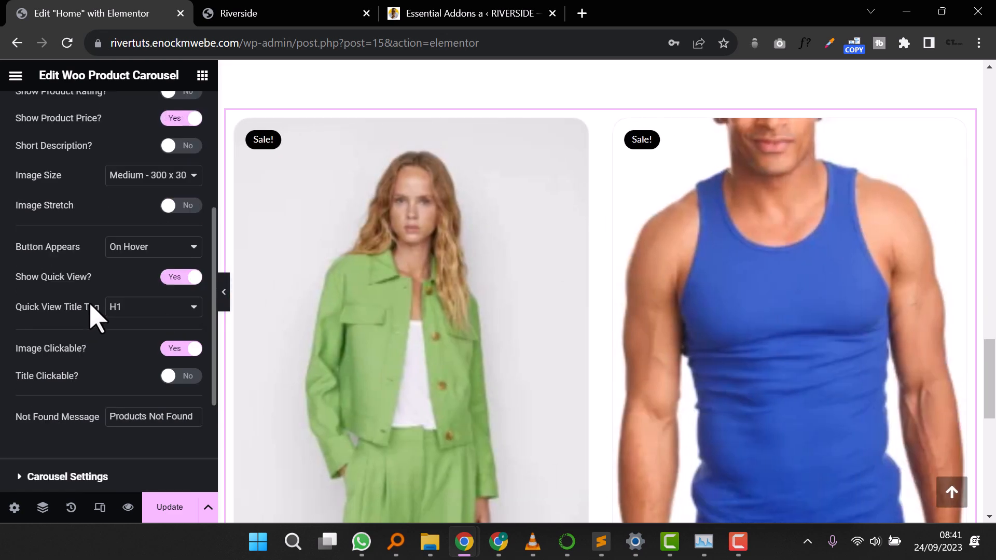
pyautogui.scroll(-3, 59, 396)
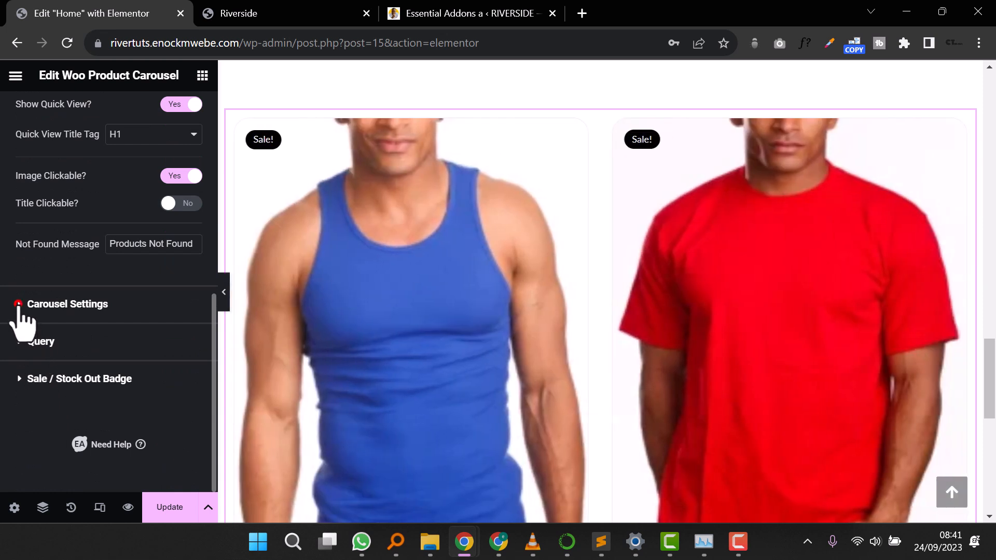
pyautogui.click(20, 310)
pyautogui.scroll(-4, 77, 295)
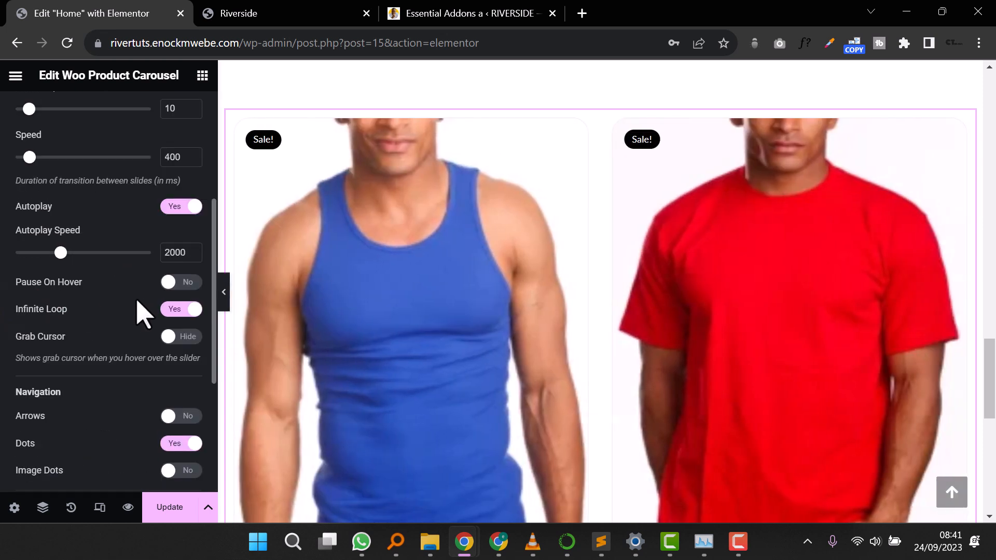
pyautogui.scroll(-2, 139, 309)
pyautogui.click(171, 298)
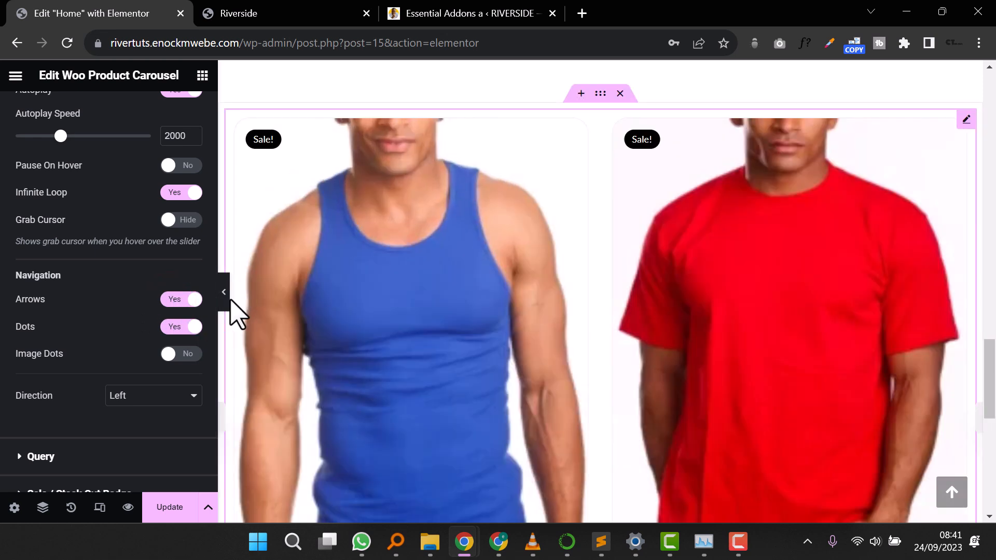
# Step: Preview the sale carousel at full page width and test its previous arrow by stepping back through several products
pyautogui.click(225, 297)
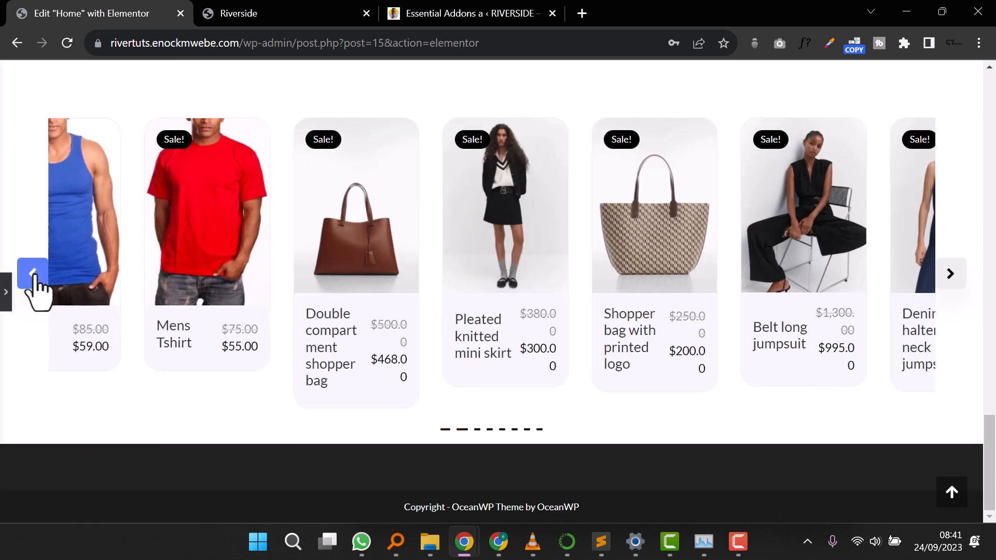
pyautogui.click(32, 274)
pyautogui.click(33, 274)
pyautogui.click(32, 274)
pyautogui.click(31, 273)
pyautogui.click(29, 273)
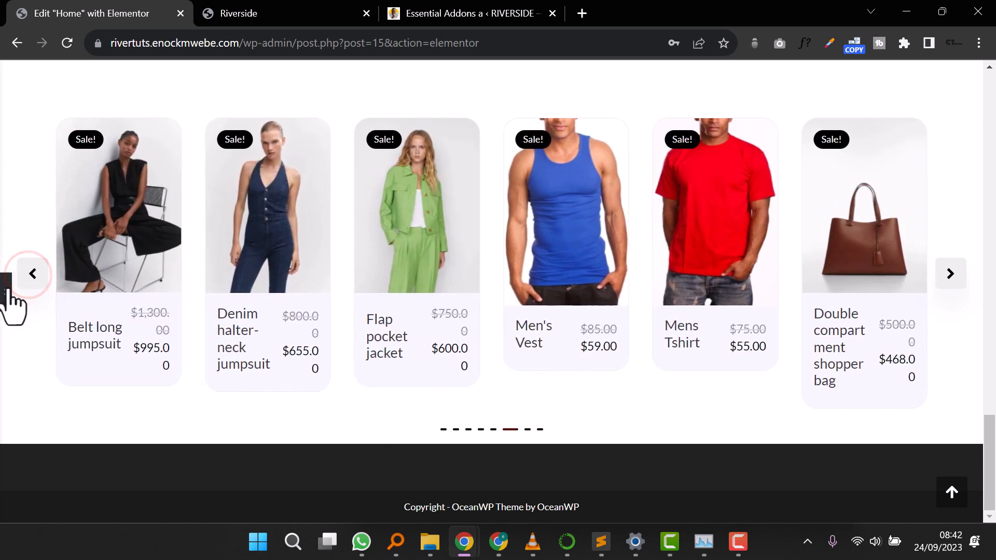
pyautogui.click(7, 284)
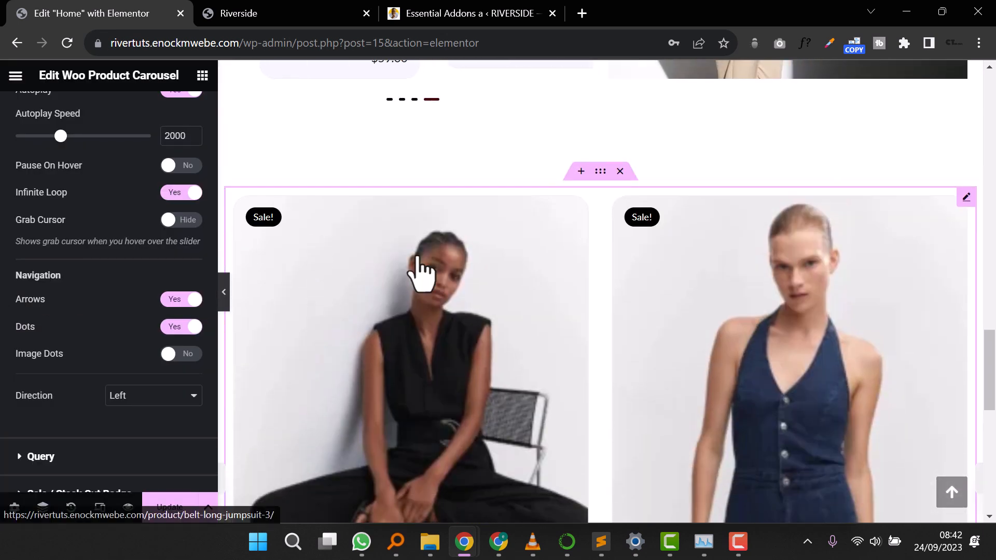
pyautogui.click(605, 174)
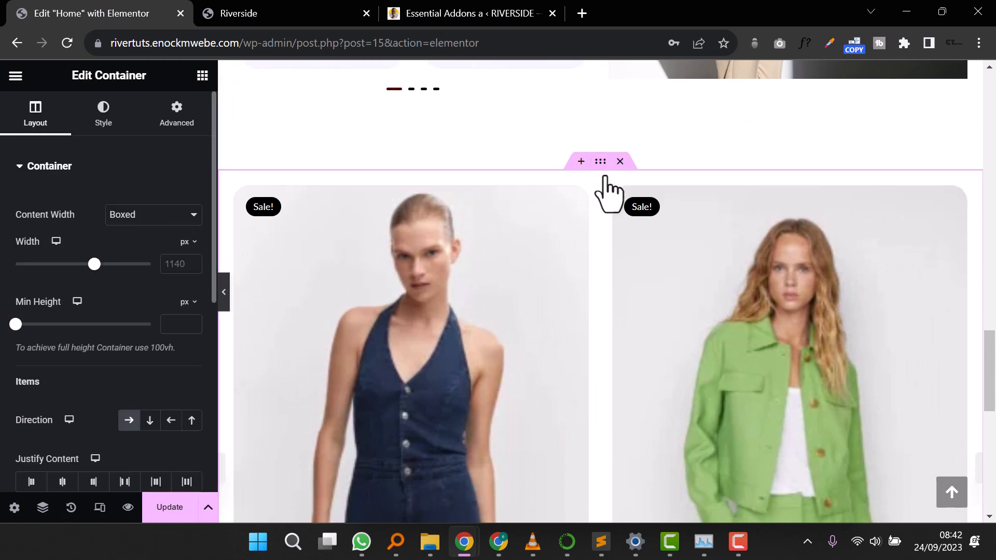
pyautogui.press('Delete')
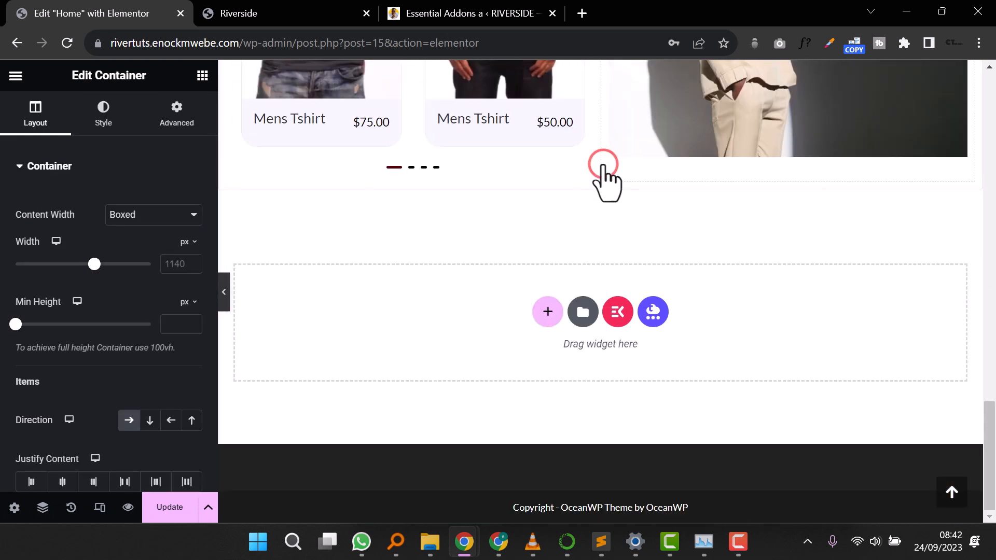
pyautogui.hotkey('ctrl', 'z')
# Step: Set the sale carousel container's direction to column and add a Heading widget above the carousel
pyautogui.click(600, 164)
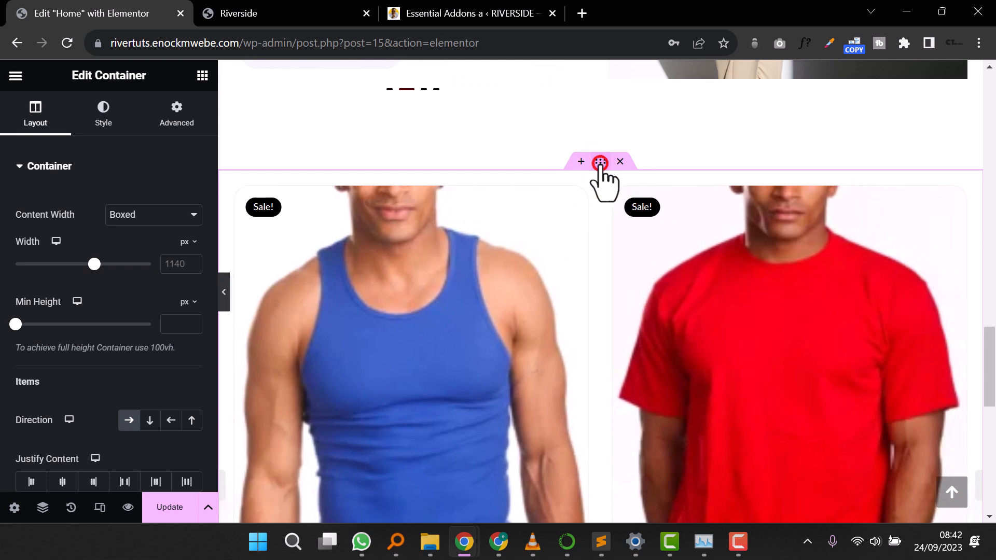
pyautogui.click(149, 421)
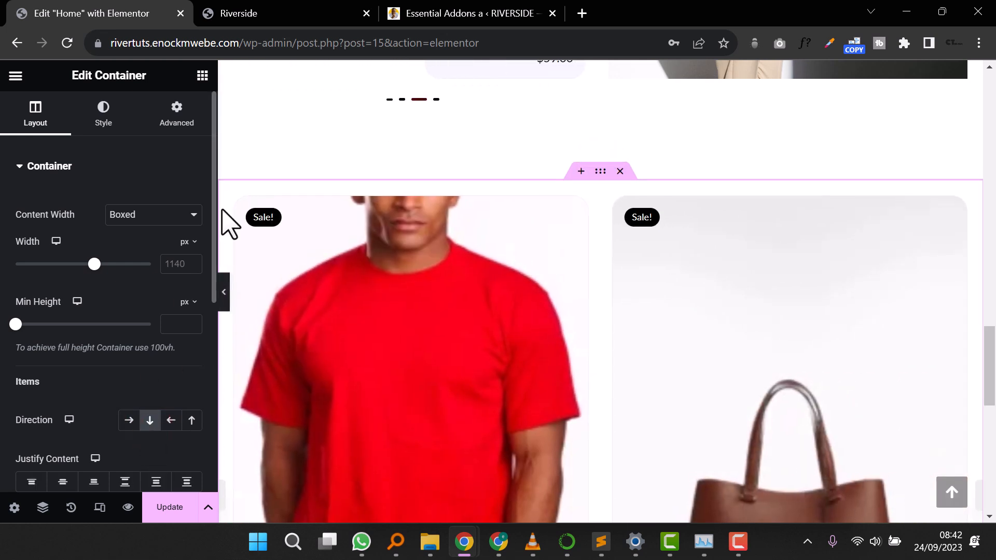
pyautogui.click(203, 75)
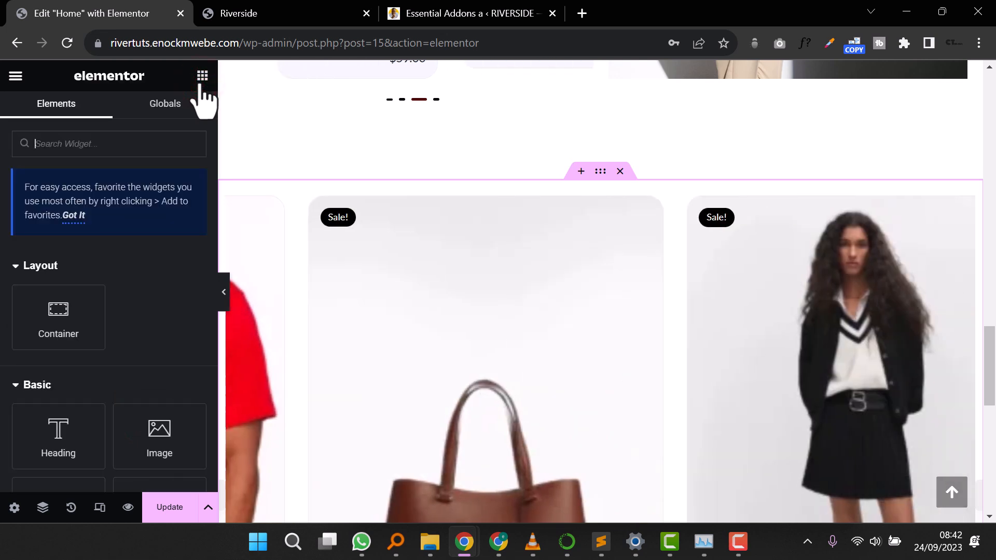
pyautogui.moveTo(49, 436); pyautogui.dragTo(334, 207)
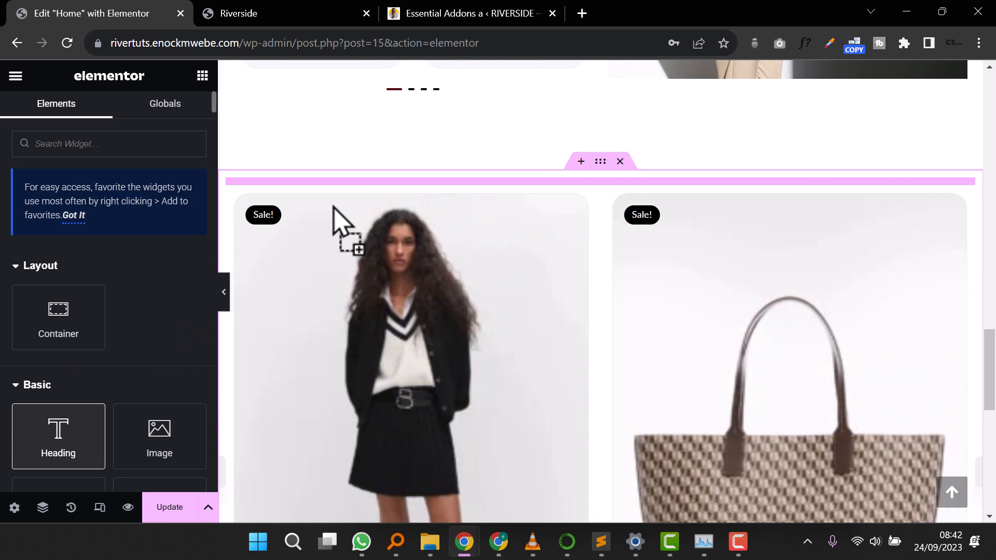
# Step: Replace the new heading's placeholder text with "Sale Items"
pyautogui.tripleClick(344, 186)
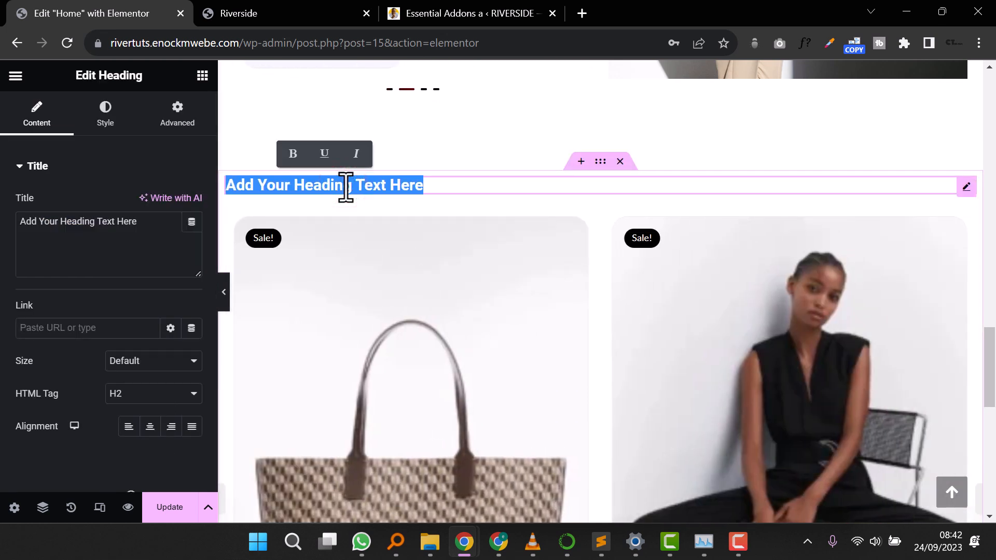
pyautogui.write('Sale')
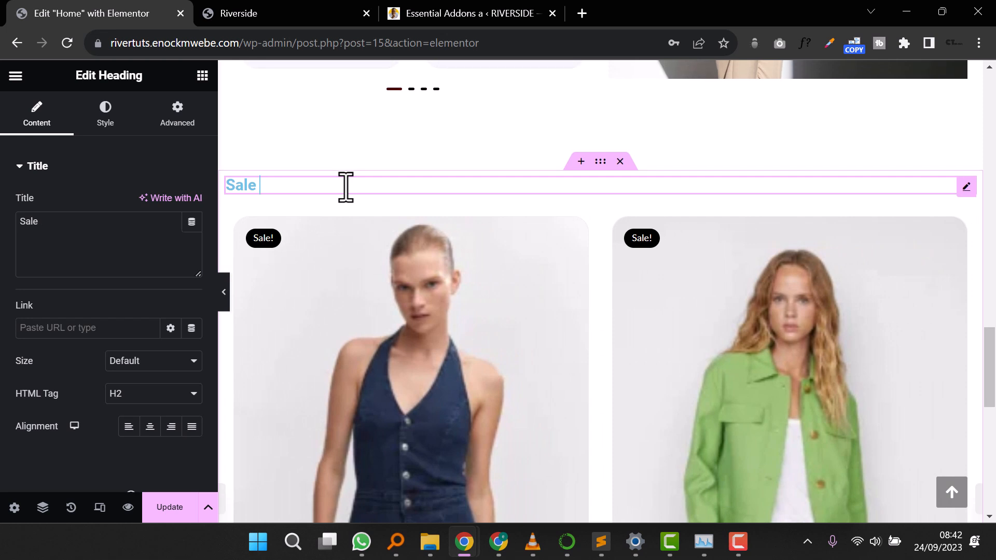
pyautogui.write(' iTEMS')
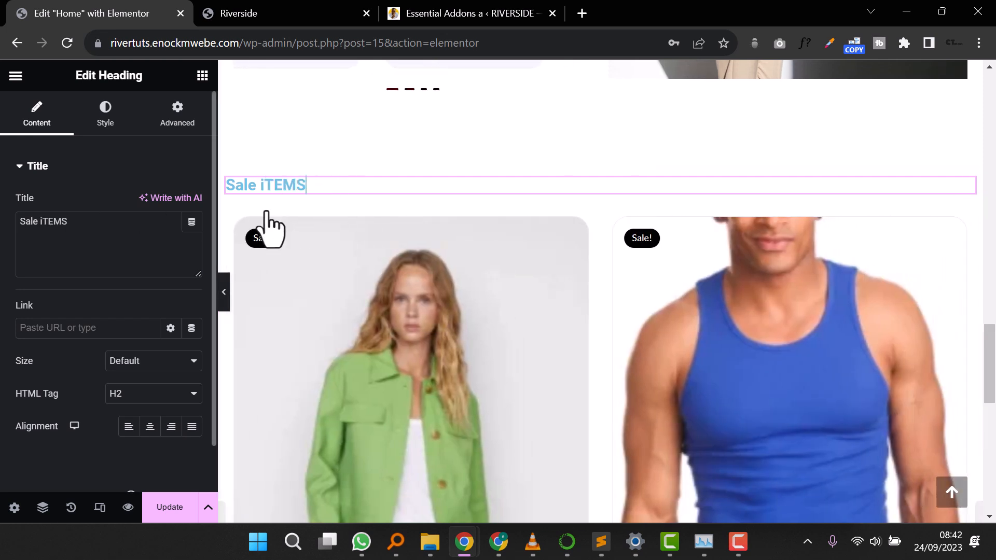
pyautogui.doubleClick(57, 224)
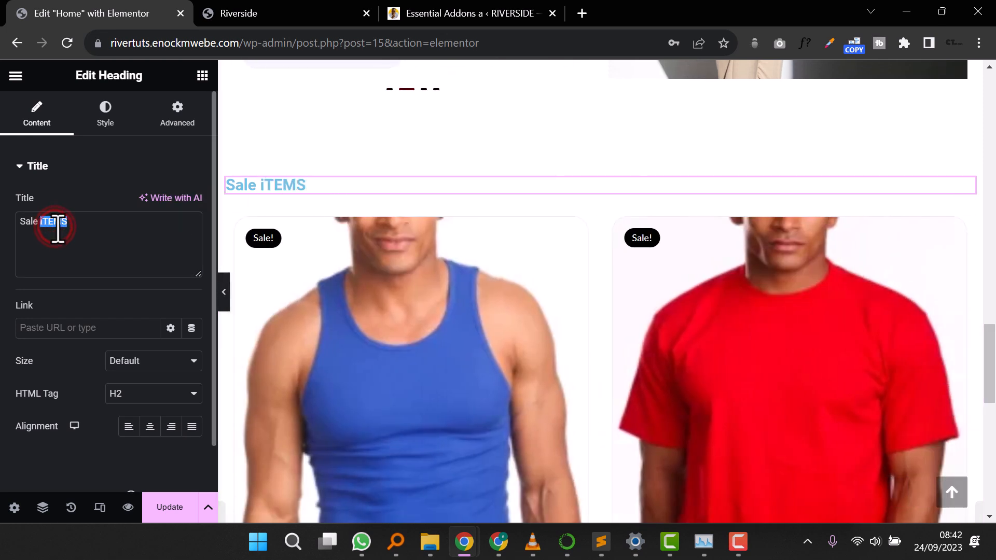
pyautogui.write('Items')
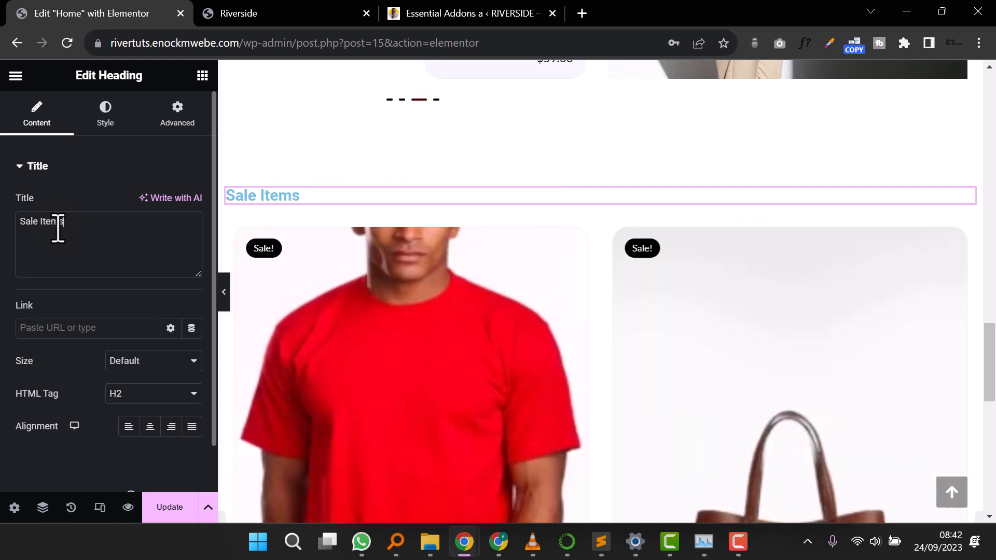
# Step: Change the Sale Items heading's text color to black
pyautogui.click(102, 110)
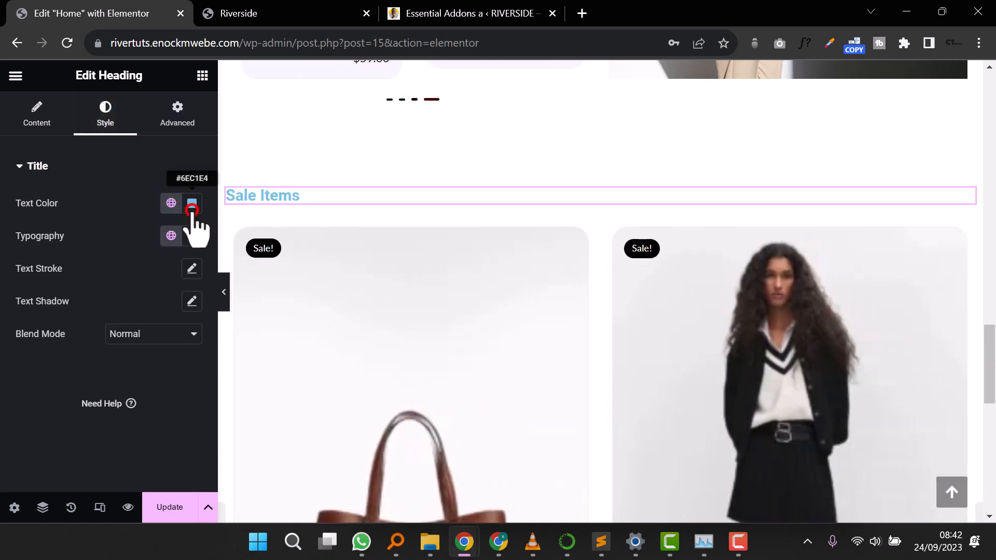
pyautogui.click(192, 207)
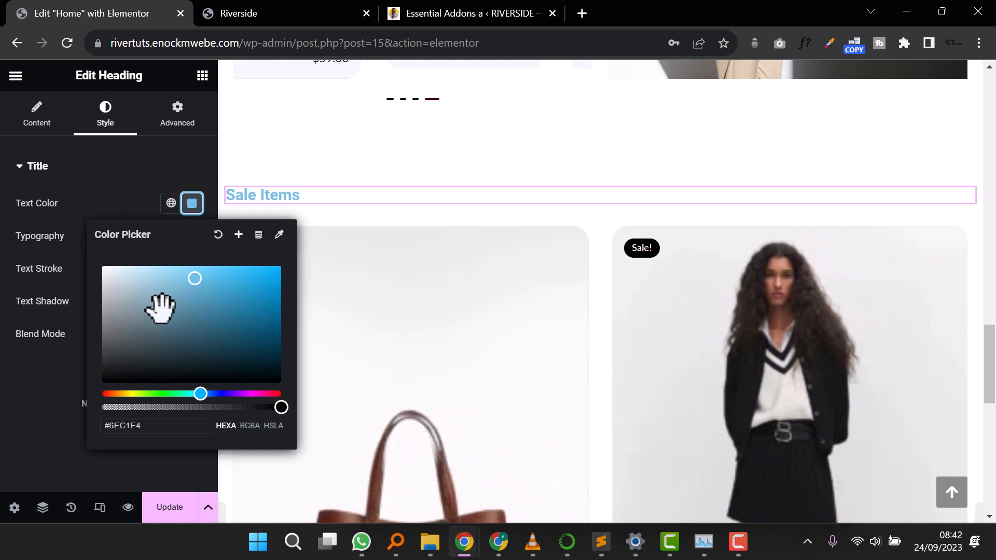
pyautogui.moveTo(149, 346); pyautogui.dragTo(110, 395)
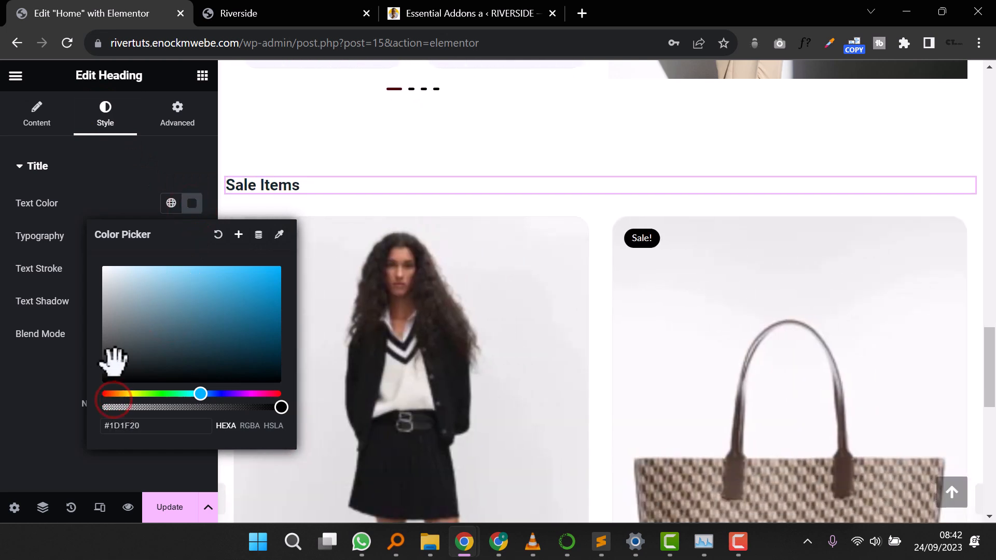
pyautogui.click(115, 187)
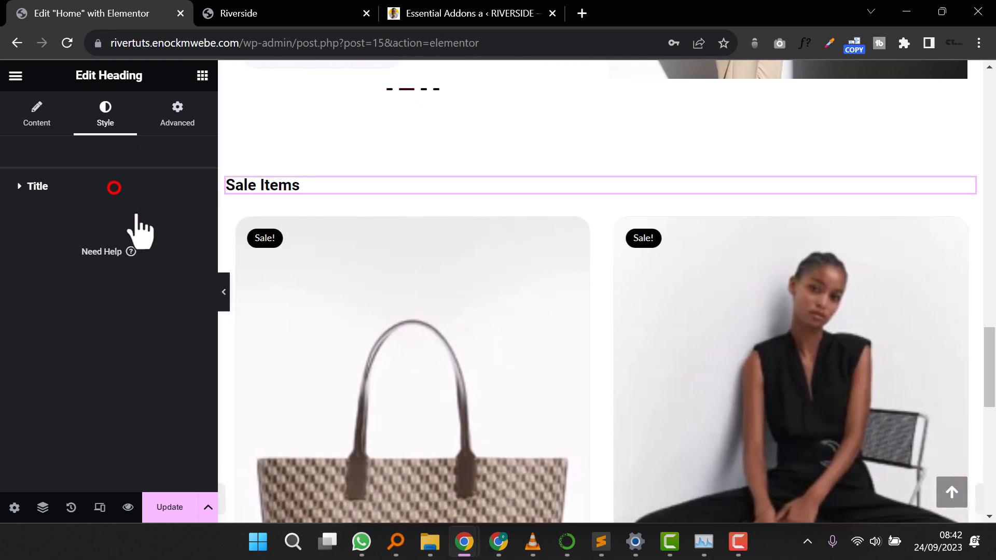
# Step: Search the font families for Lato and set the Sale Items heading's font size to 28 px
pyautogui.click(28, 188)
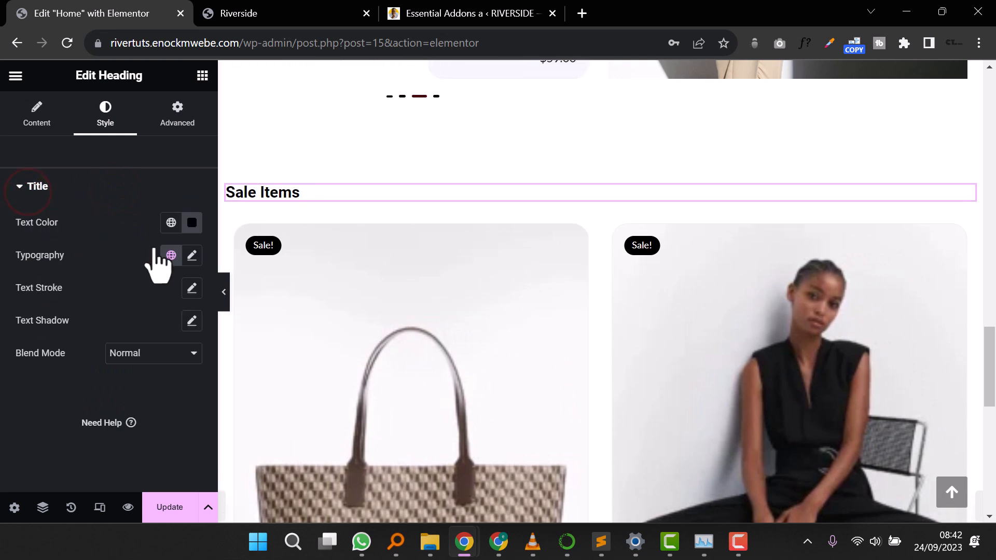
pyautogui.click(192, 255)
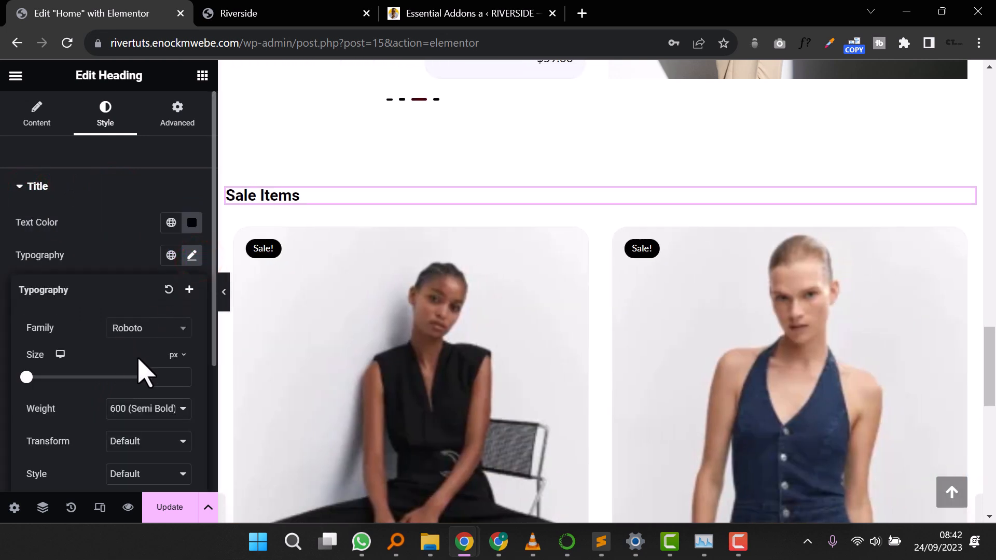
pyautogui.click(146, 329)
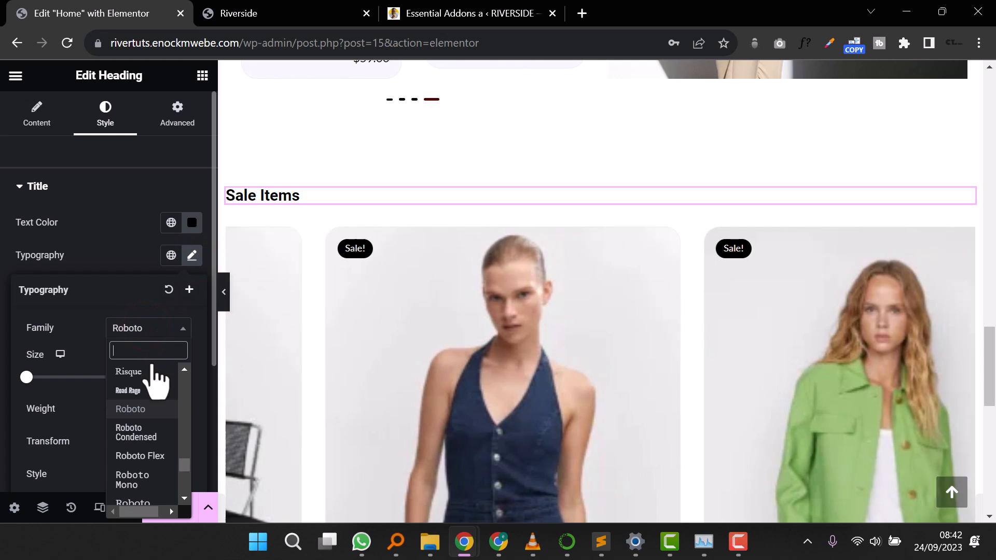
pyautogui.write('lato')
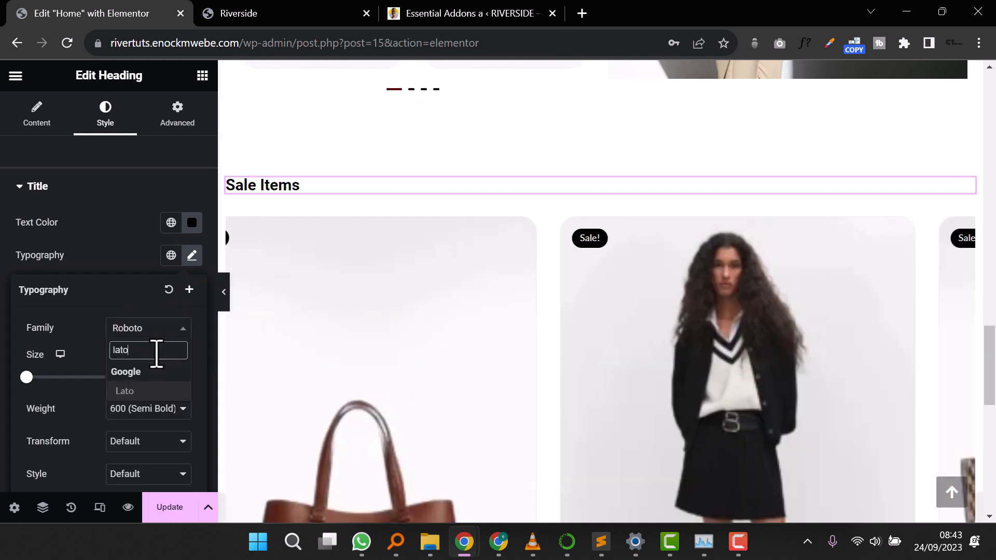
pyautogui.click(110, 293)
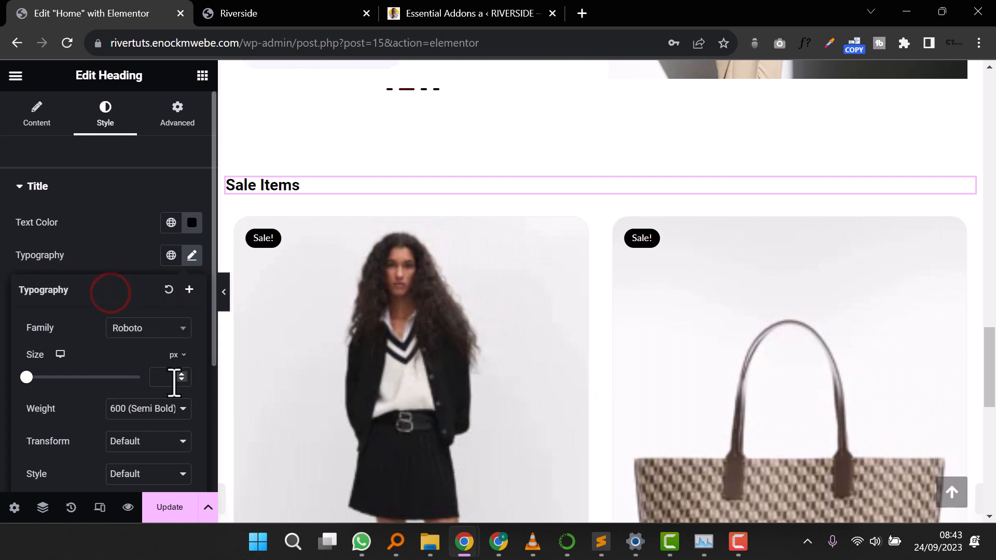
pyautogui.write('28')
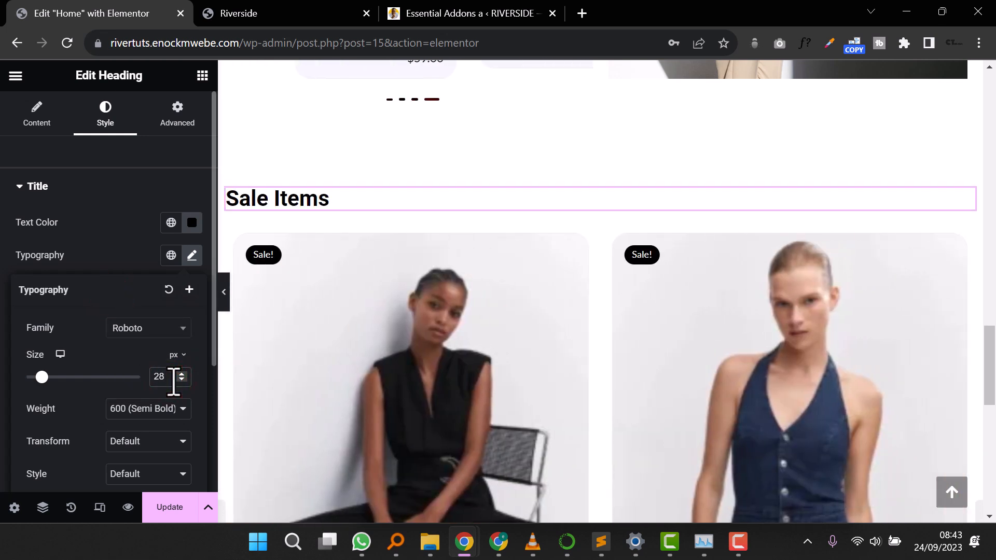
# Step: Preview the Sale Items section at full page width and compare it with the reference Riverside site's version
pyautogui.click(225, 294)
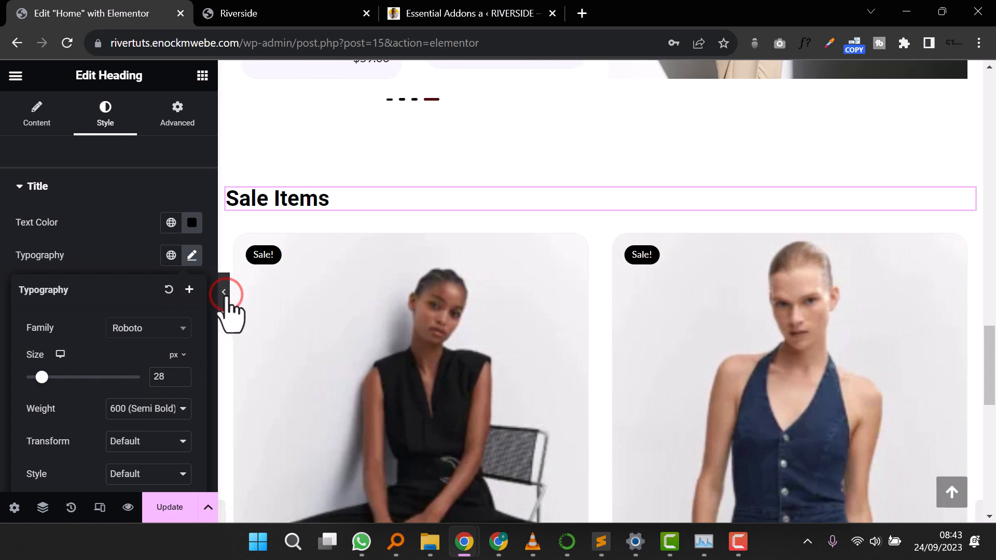
pyautogui.scroll(-4, 389, 339)
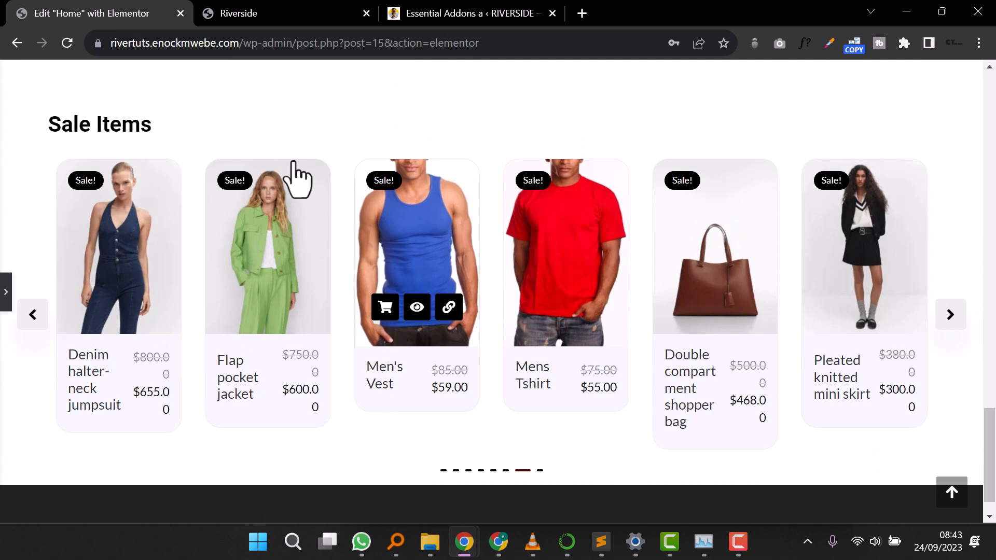
pyautogui.click(255, 19)
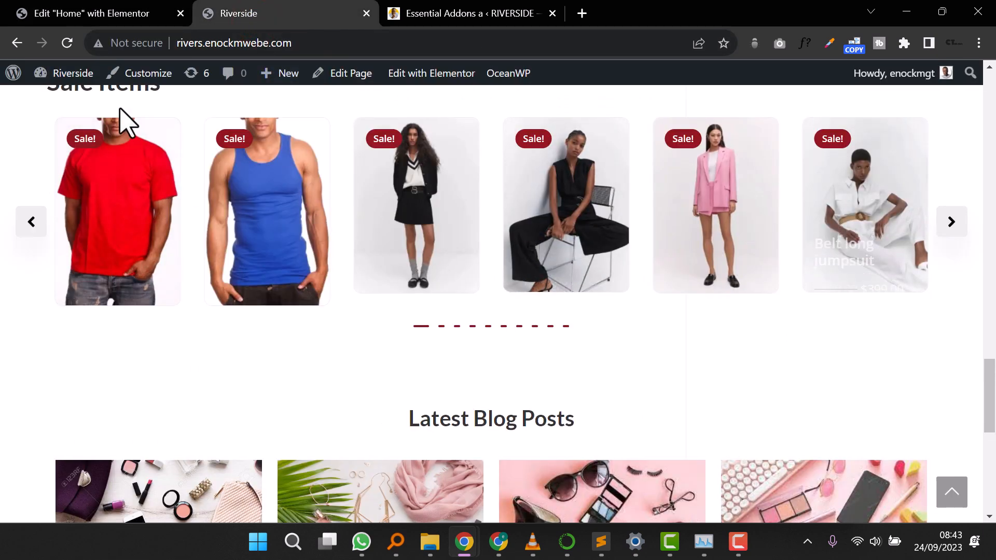
pyautogui.click(129, 15)
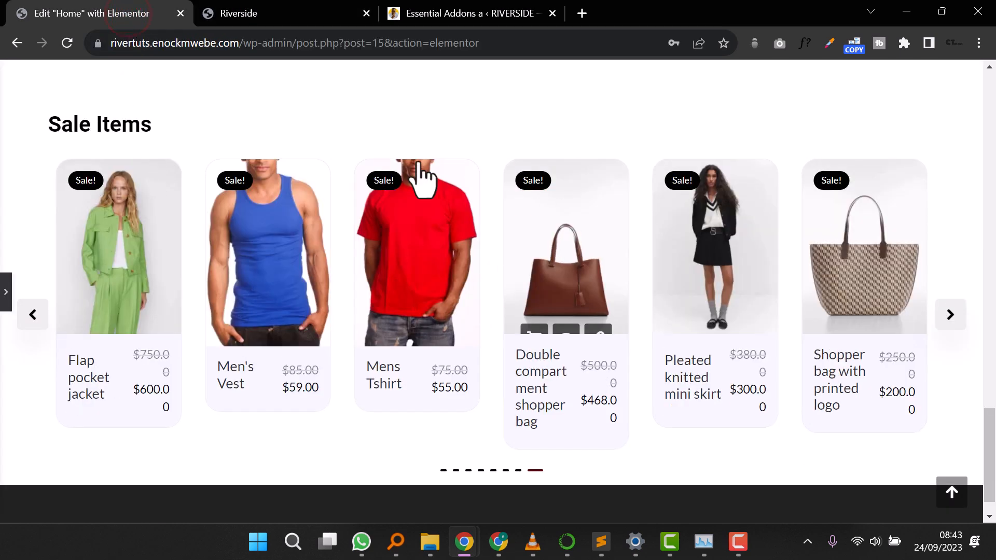
pyautogui.click(9, 292)
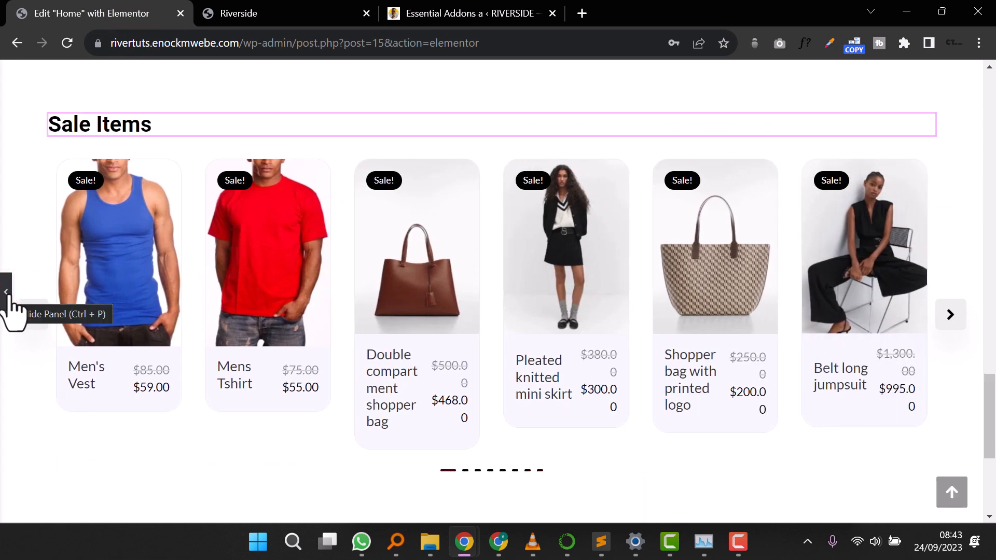
pyautogui.click(9, 296)
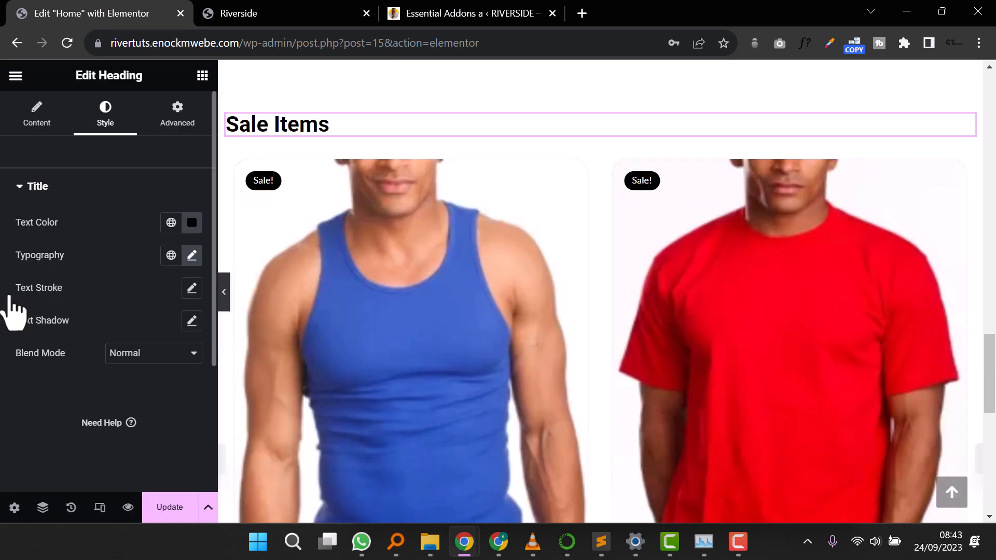
# Step: Try the Preset 4 (Lite) layout on the sale products carousel and look over its product cards
pyautogui.scroll(1, 311, 322)
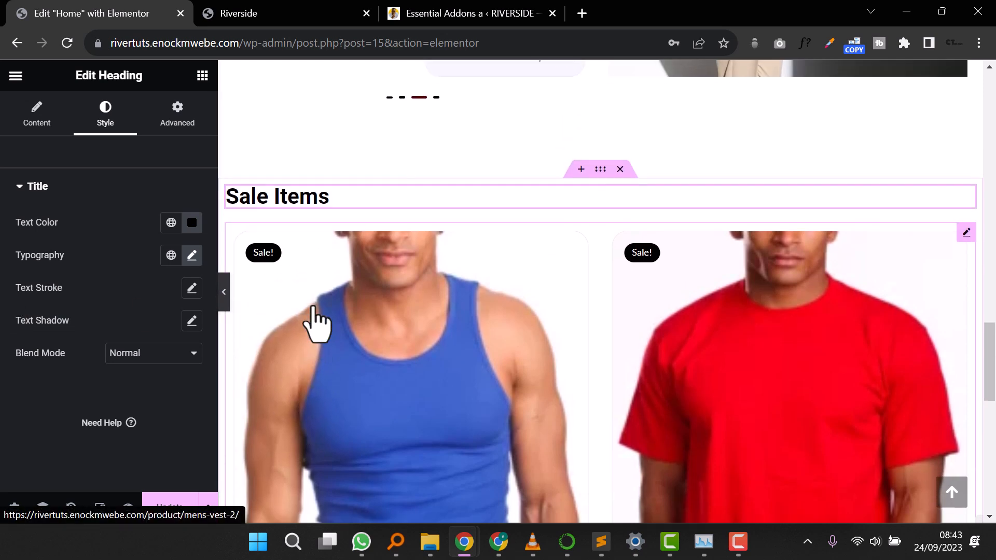
pyautogui.scroll(-3, 311, 322)
pyautogui.scroll(3, 314, 321)
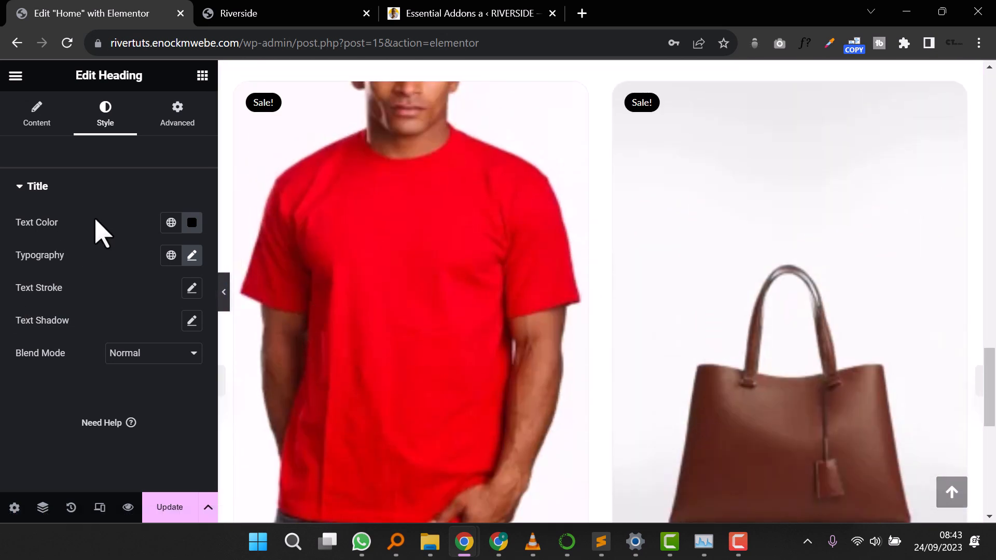
pyautogui.scroll(6, 441, 327)
pyautogui.scroll(-3, 550, 373)
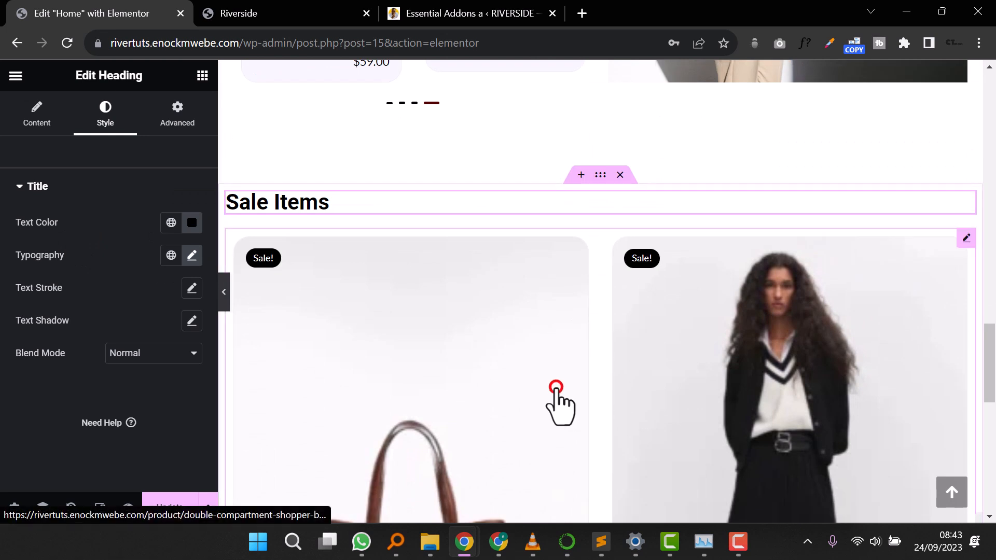
pyautogui.click(556, 388)
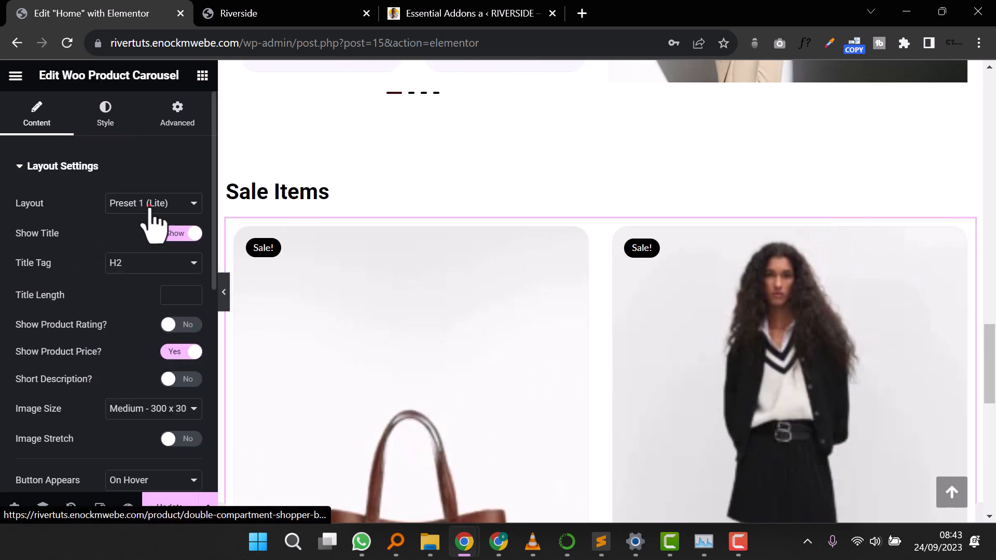
pyautogui.click(149, 203)
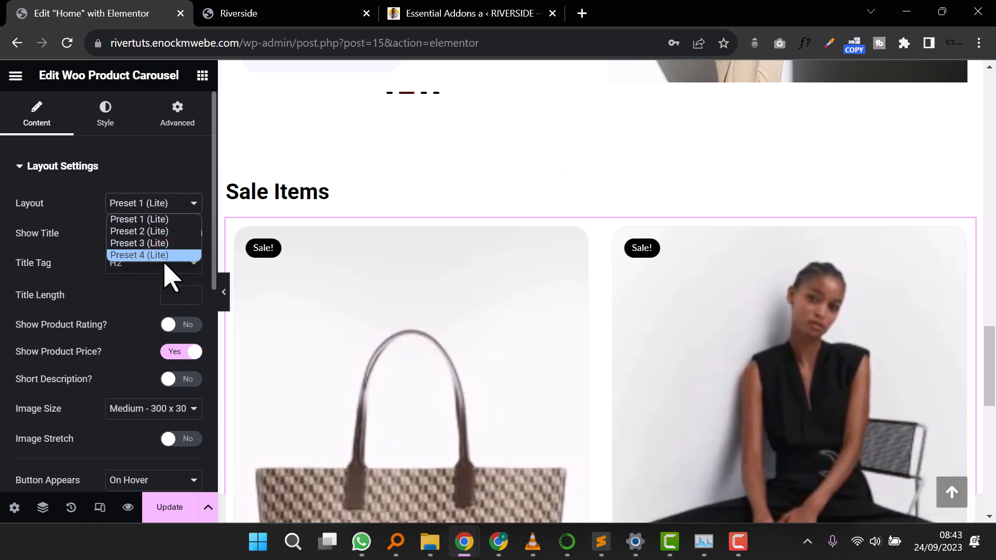
pyautogui.click(163, 257)
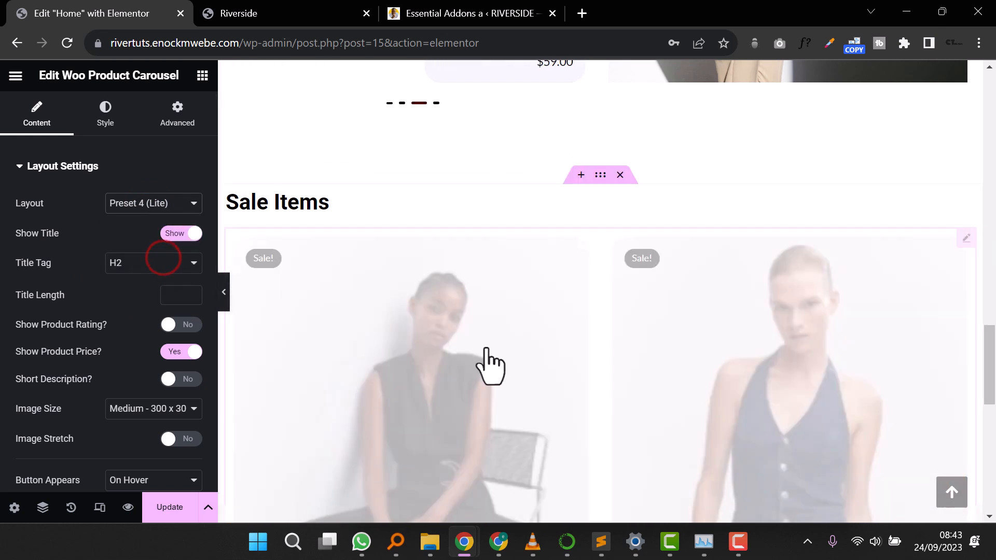
pyautogui.scroll(-6, 490, 365)
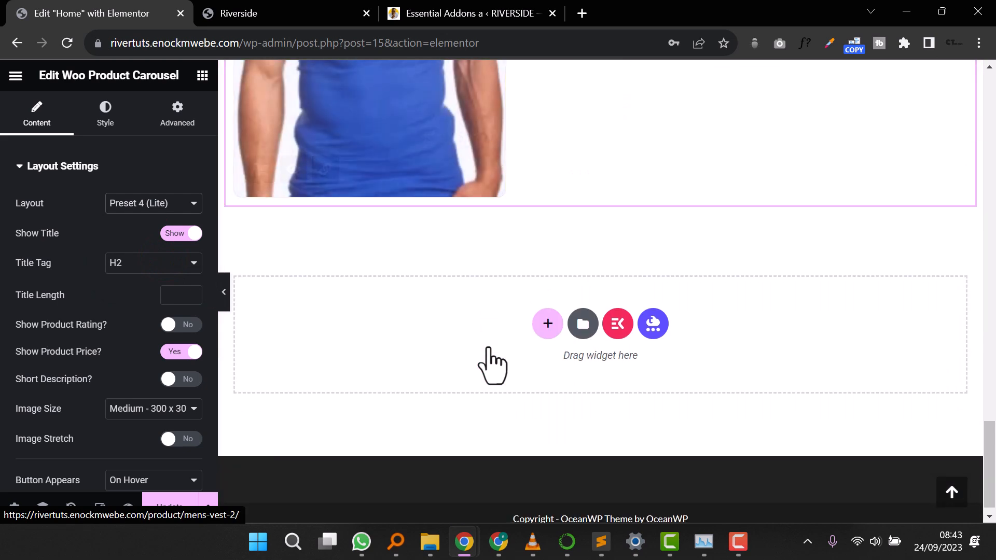
pyautogui.scroll(6, 490, 366)
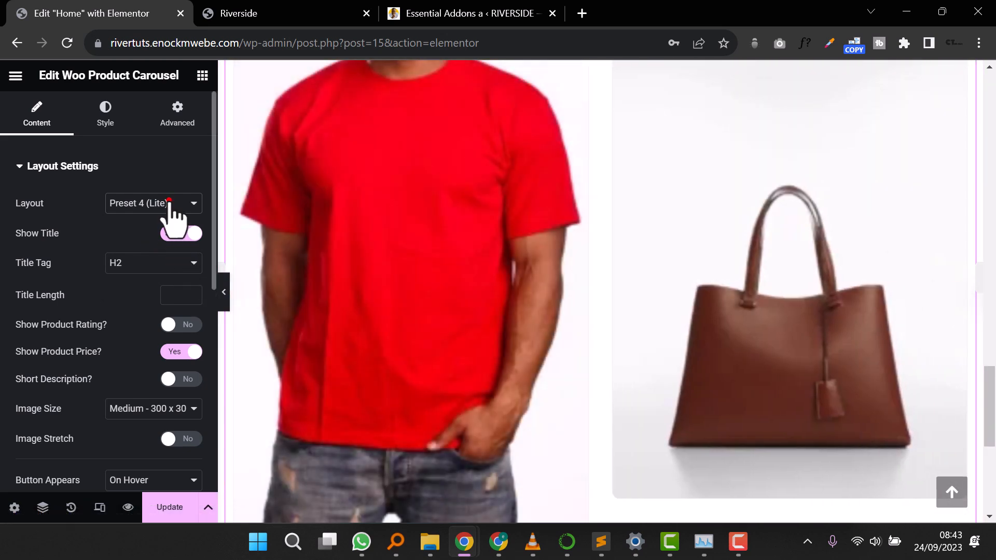
# Step: Try the Preset 3 (Lite) layout on the sale products carousel and inspect how the products display
pyautogui.click(169, 200)
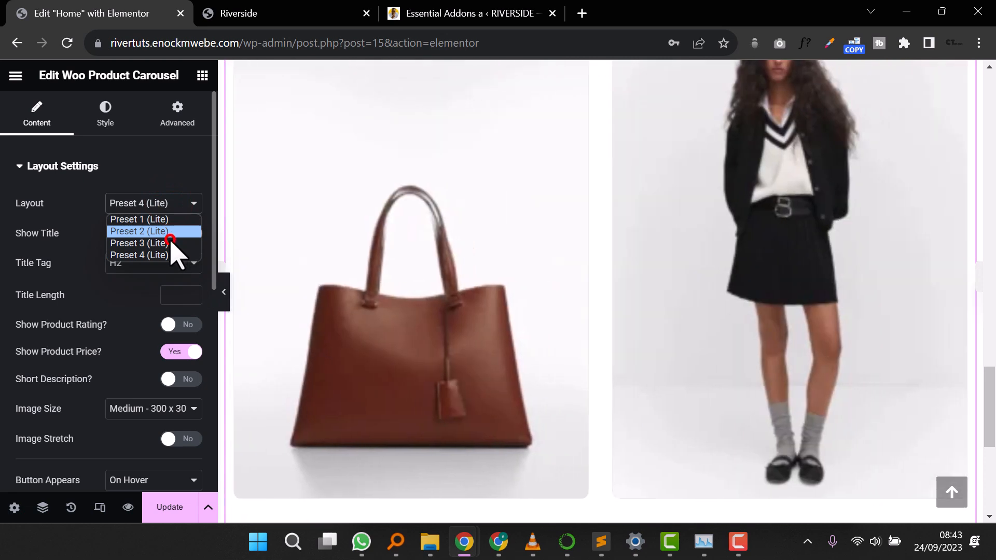
pyautogui.click(171, 242)
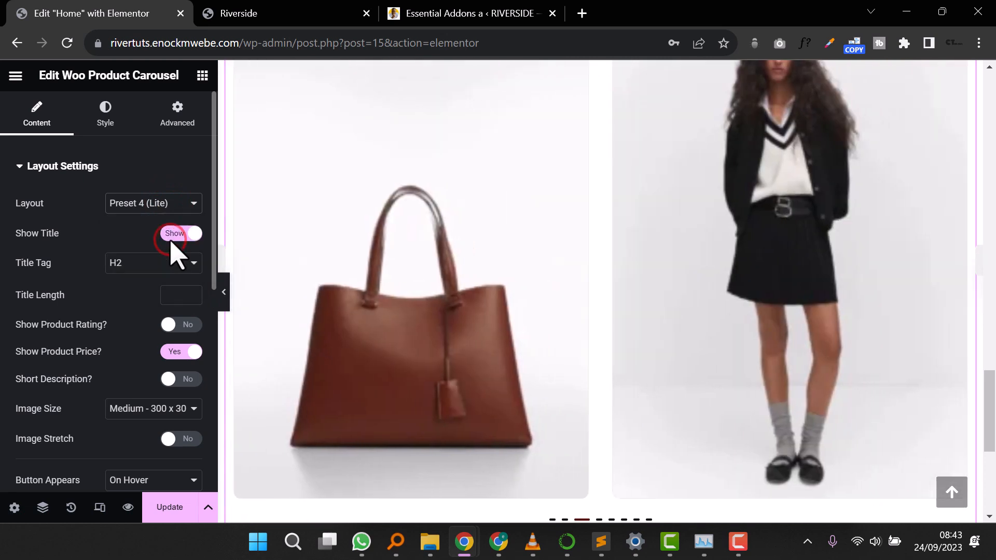
pyautogui.scroll(-3, 397, 303)
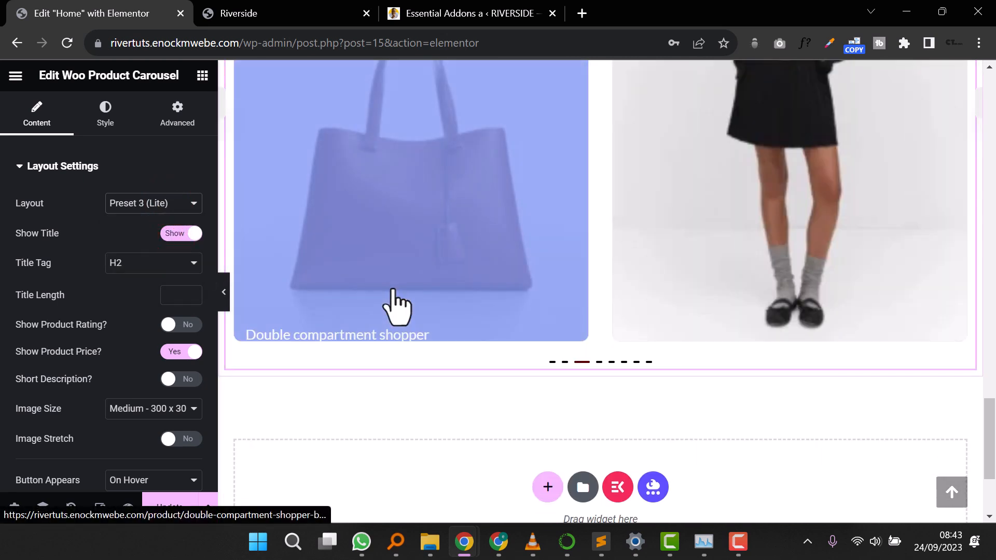
pyautogui.scroll(-3, 397, 304)
pyautogui.scroll(5, 396, 306)
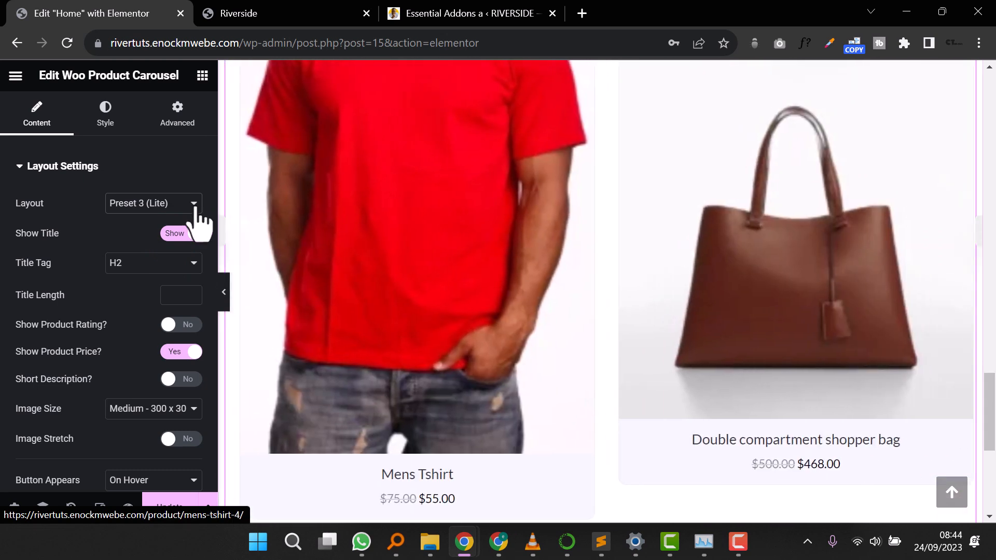
# Step: Set the sale products carousel's layout to Preset 2 (Lite)
pyautogui.click(194, 204)
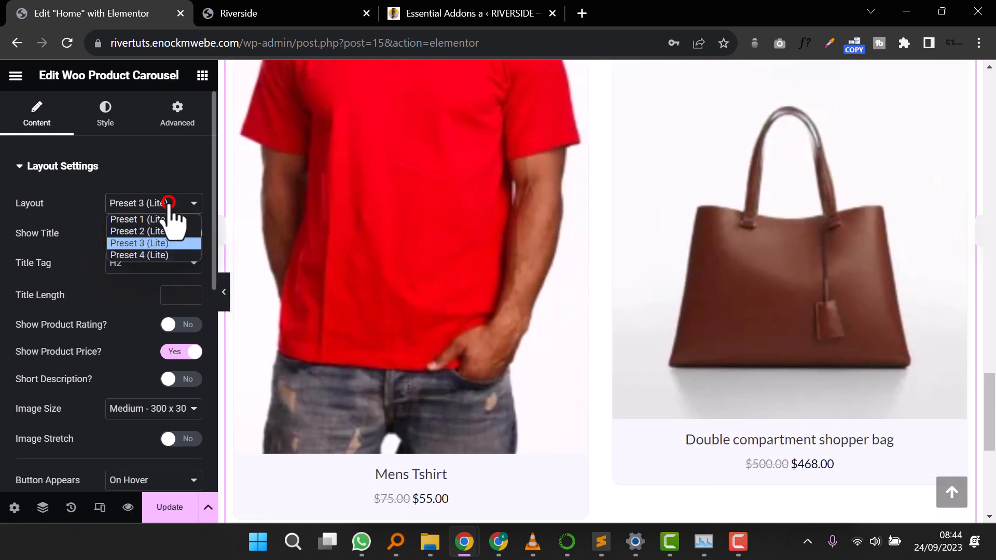
pyautogui.click(158, 229)
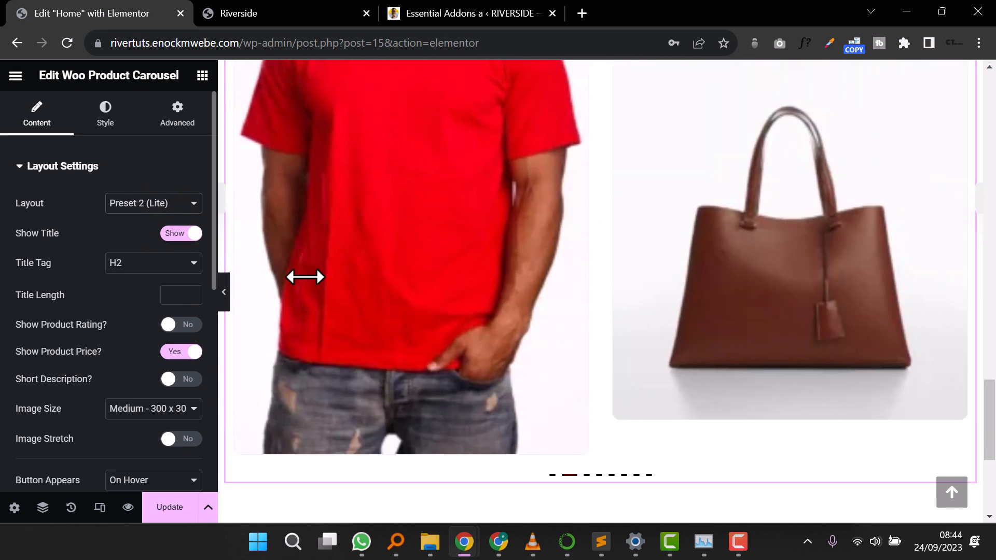
# Step: Switch the sale products carousel's layout to Preset 1 (Lite) and hide its product titles
pyautogui.moveTo(437, 378)
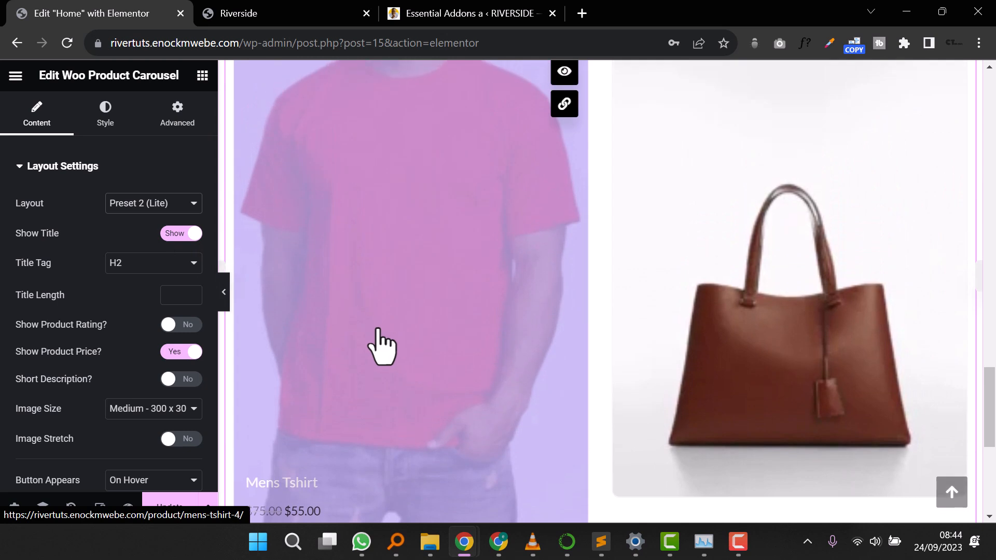
pyautogui.click(174, 203)
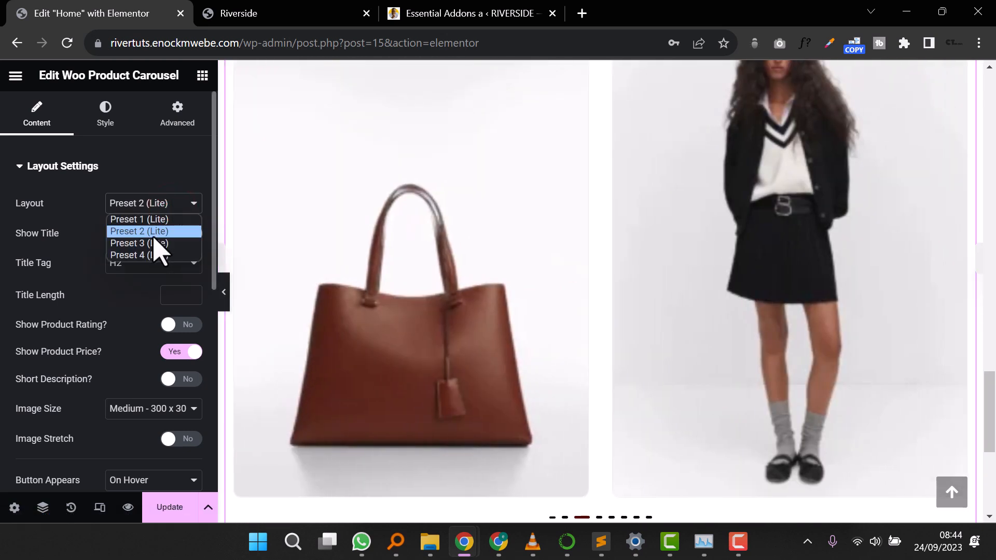
pyautogui.click(161, 220)
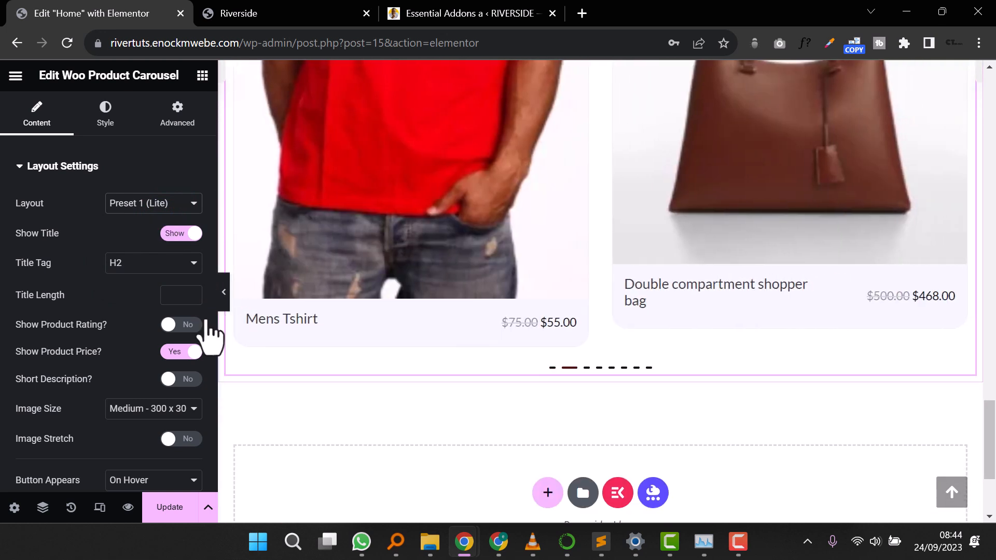
pyautogui.click(172, 233)
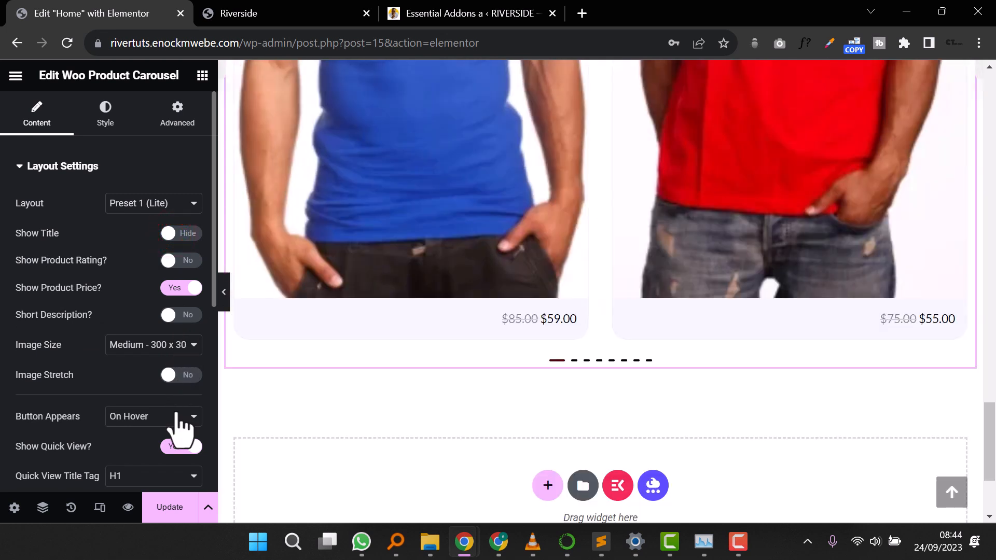
# Step: Look through the sale products carousel's layout options and its carousel settings for effect, autoplay and navigation
pyautogui.scroll(-4, 127, 376)
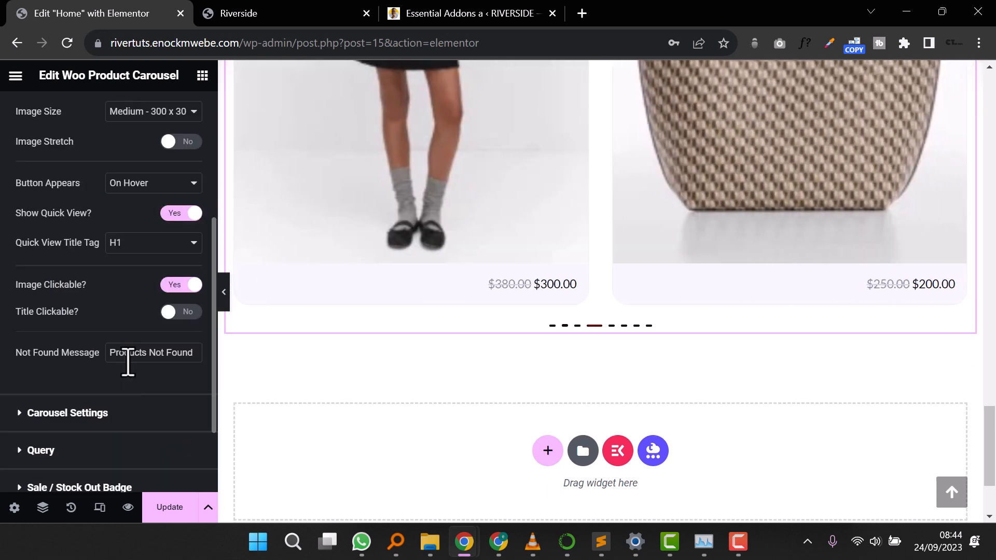
pyautogui.scroll(4, 125, 366)
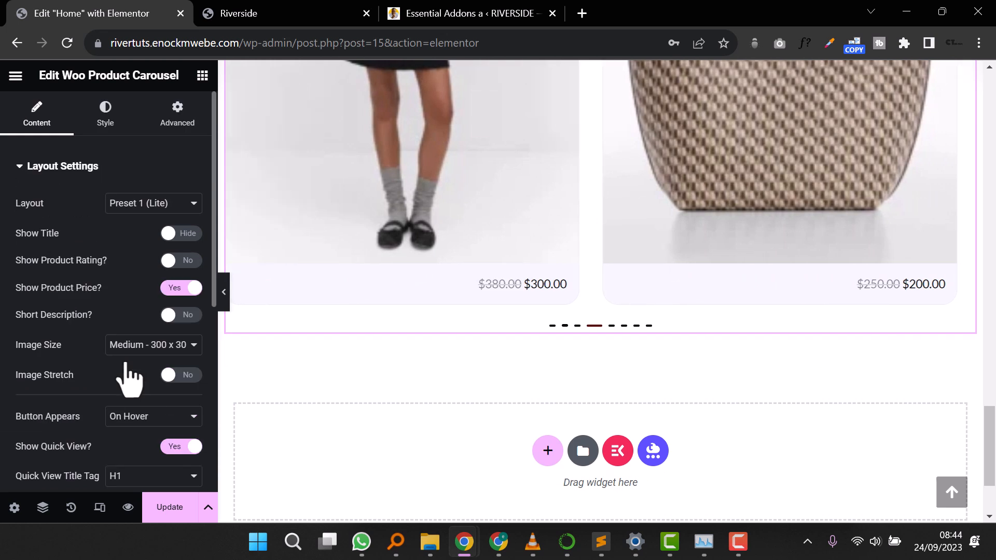
pyautogui.scroll(-4, 127, 376)
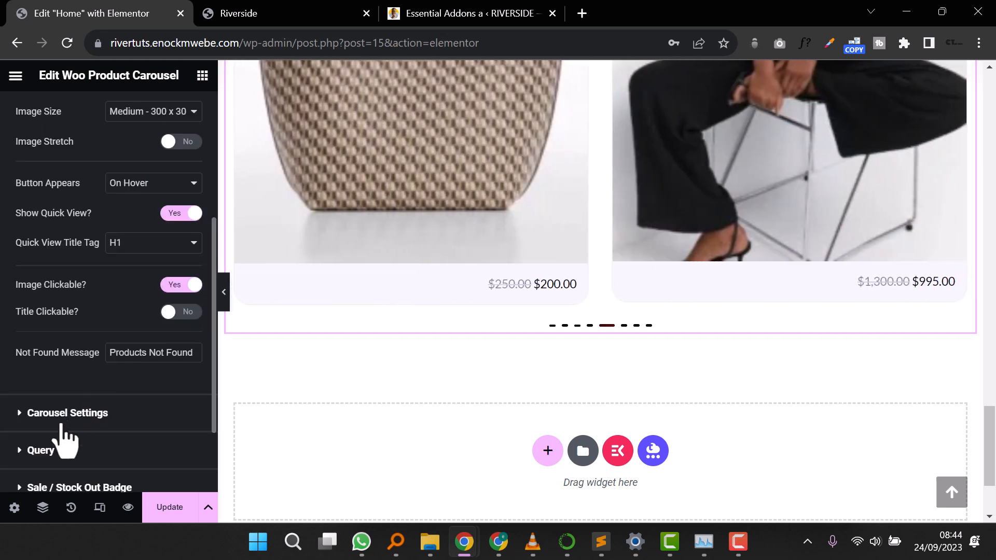
pyautogui.click(23, 415)
pyautogui.scroll(-4, 57, 402)
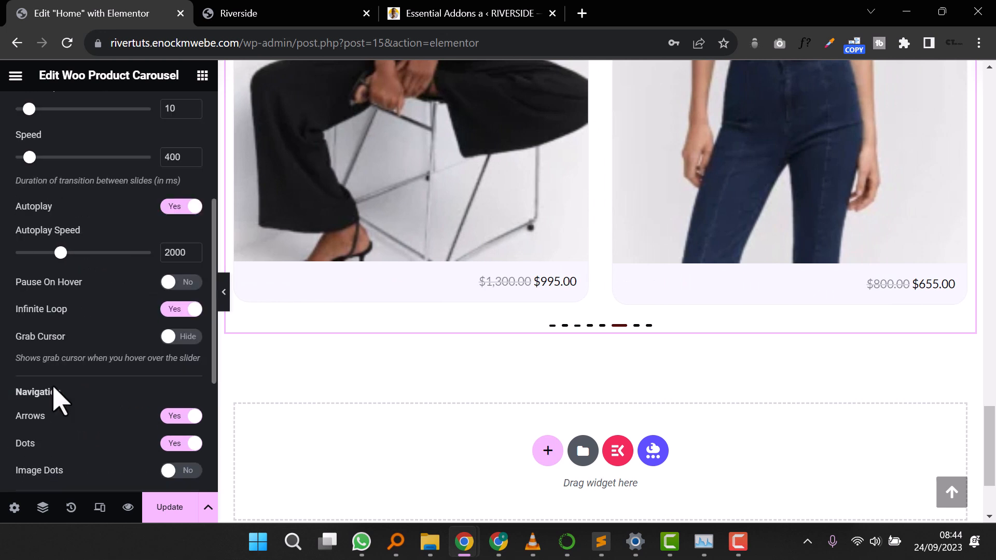
pyautogui.scroll(-2, 57, 402)
pyautogui.scroll(-2, 57, 402)
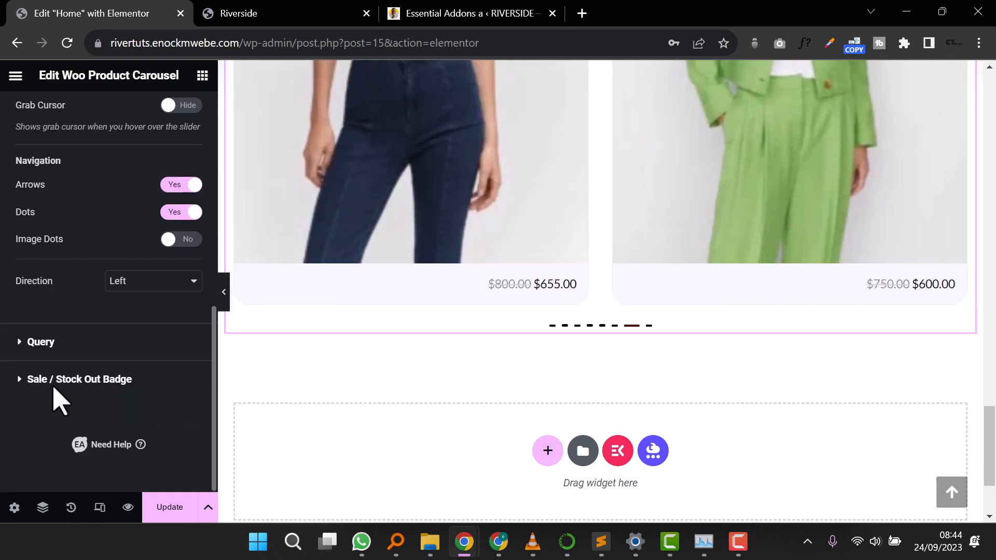
pyautogui.scroll(10, 54, 389)
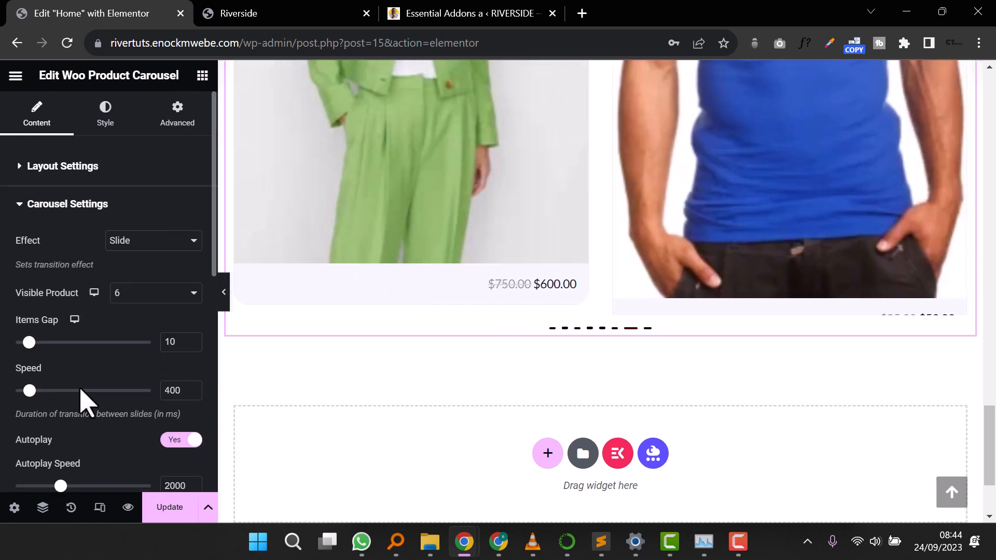
pyautogui.scroll(-4, 78, 401)
pyautogui.scroll(-4, 85, 401)
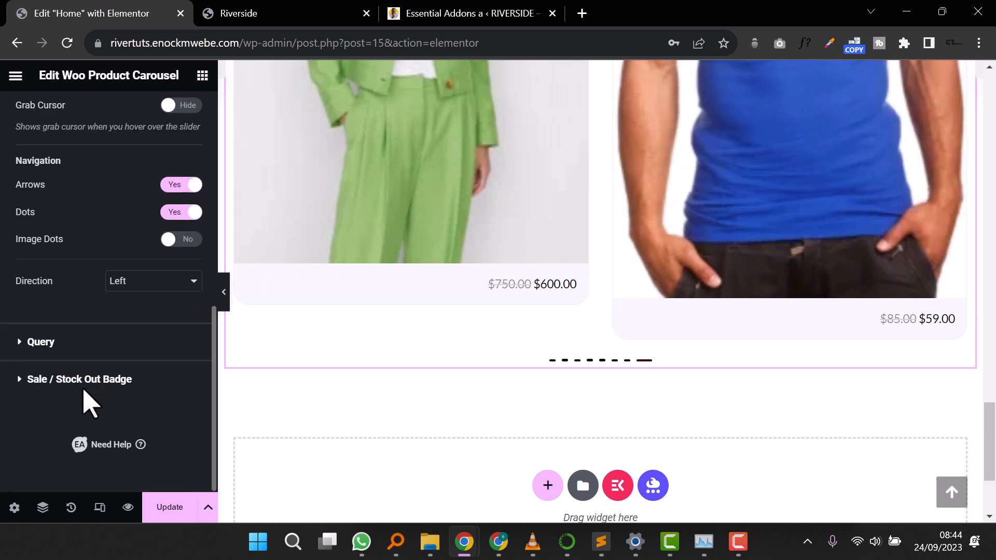
pyautogui.scroll(9, 86, 400)
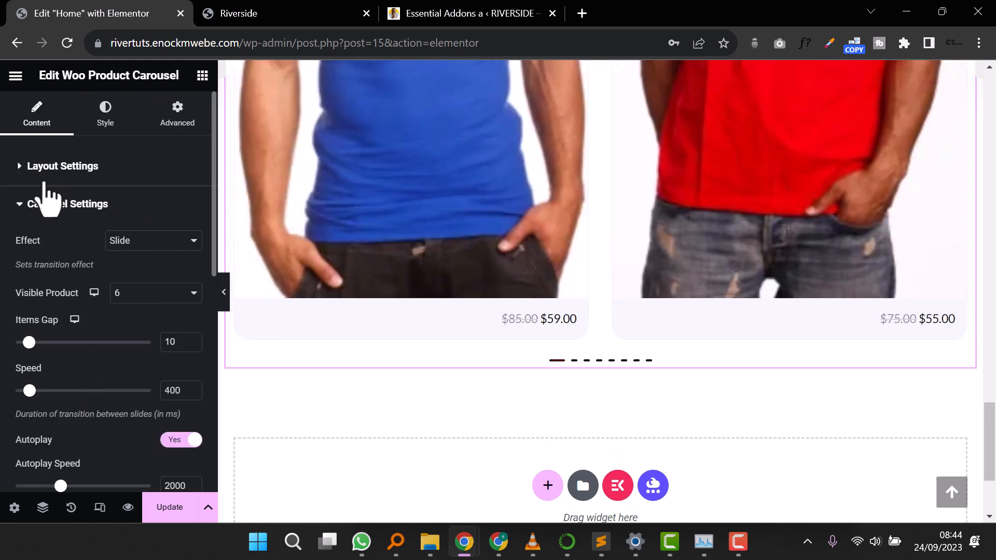
# Step: Set the sale products carousel's layout back to Preset 2 (Lite) in the layout settings
pyautogui.click(30, 188)
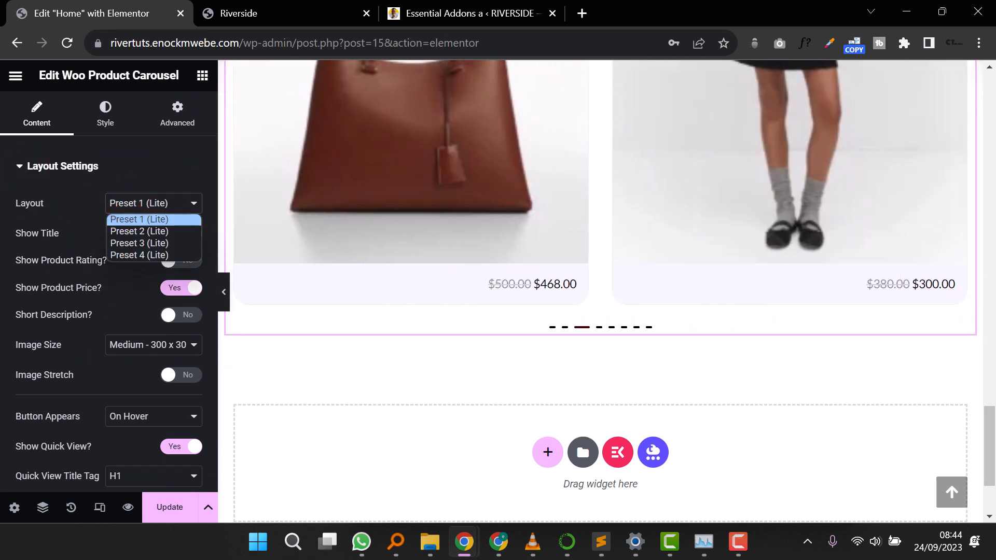
pyautogui.press('Escape')
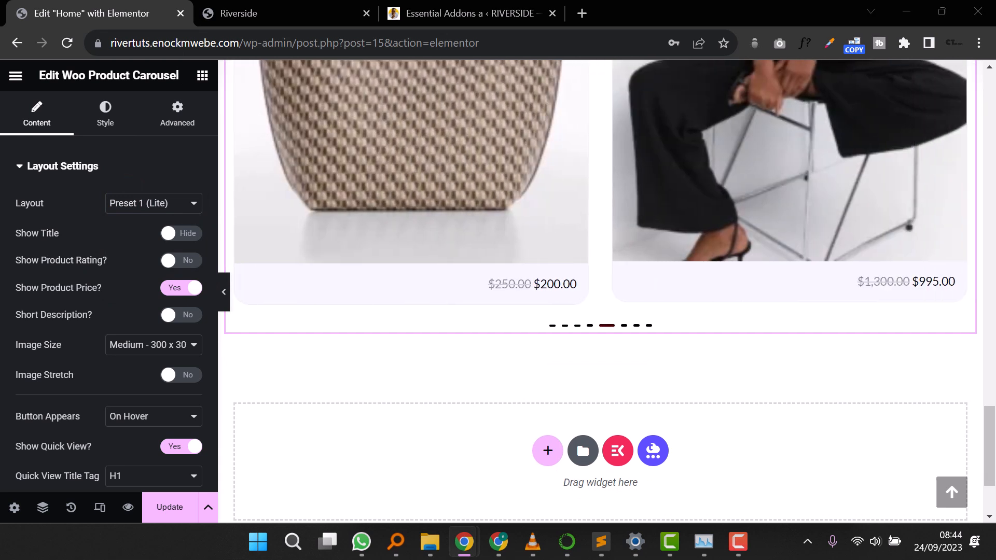
pyautogui.click(154, 205)
pyautogui.click(159, 231)
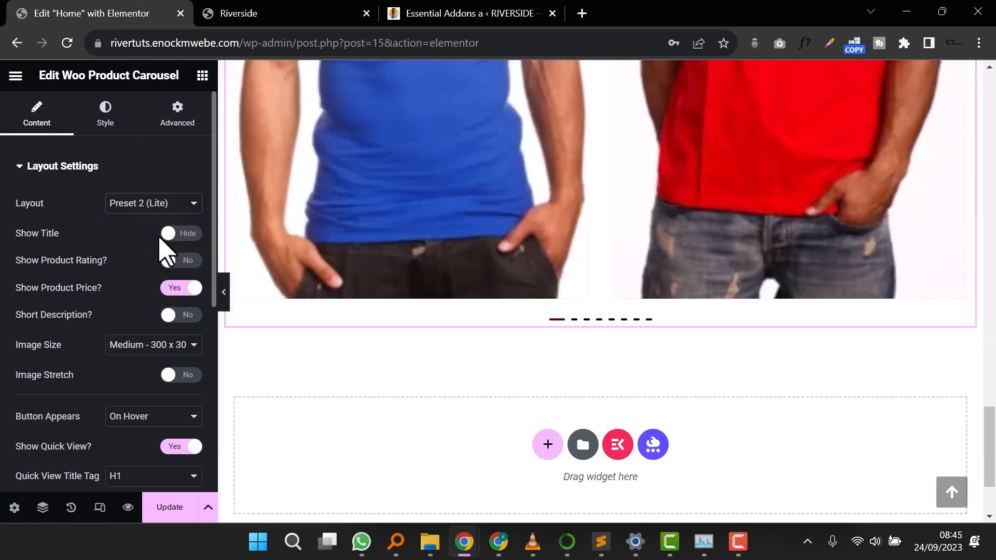
# Step: View the Sale Items carousel at full page width and review the page sections above it
pyautogui.scroll(6, 436, 367)
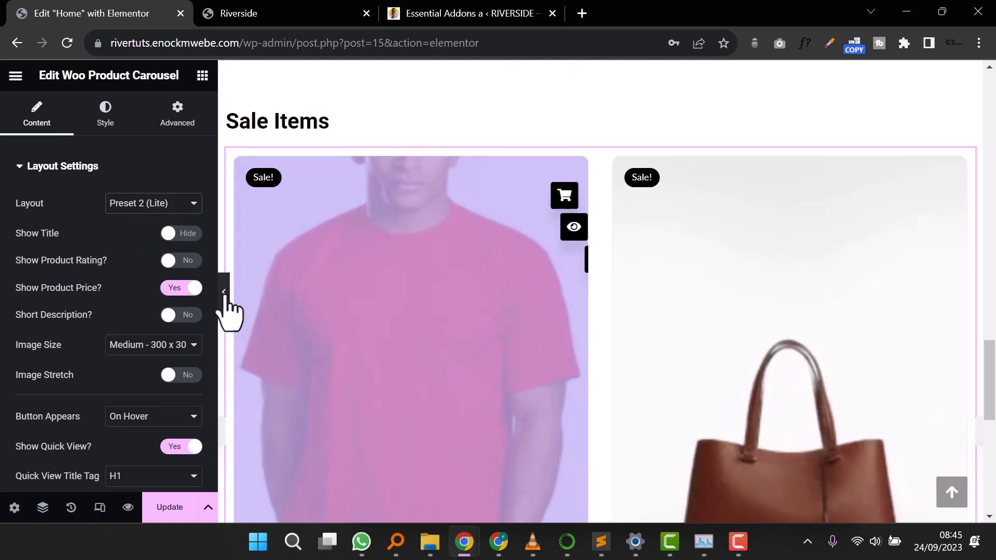
pyautogui.click(224, 292)
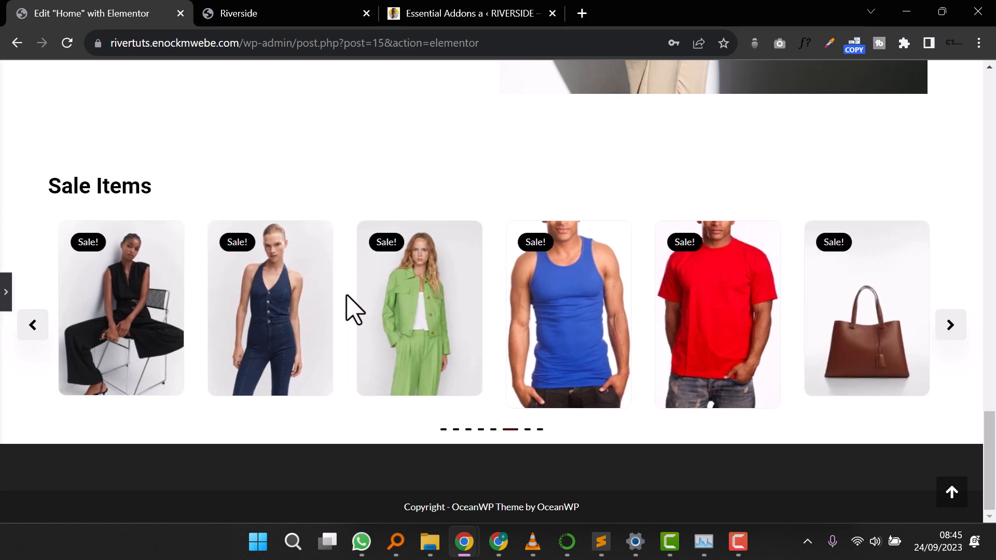
pyautogui.scroll(10, 347, 307)
pyautogui.scroll(-2, 353, 308)
pyautogui.scroll(-1, 352, 309)
pyautogui.scroll(9, 353, 309)
pyautogui.scroll(5, 353, 309)
pyautogui.scroll(-12, 353, 308)
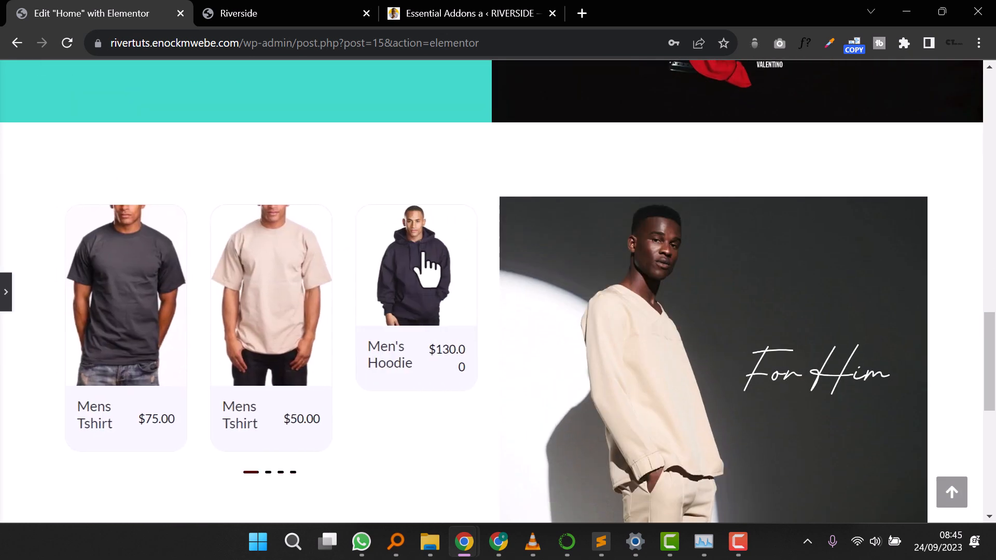
# Step: Set Align Items to Center on the container holding the men's product carousel and the For Him image
pyautogui.click(6, 291)
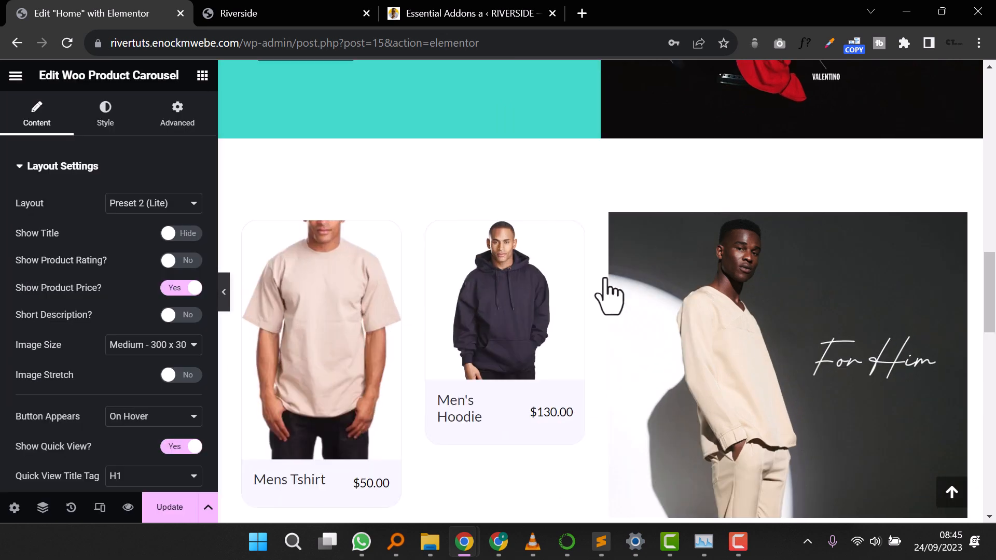
pyautogui.click(600, 188)
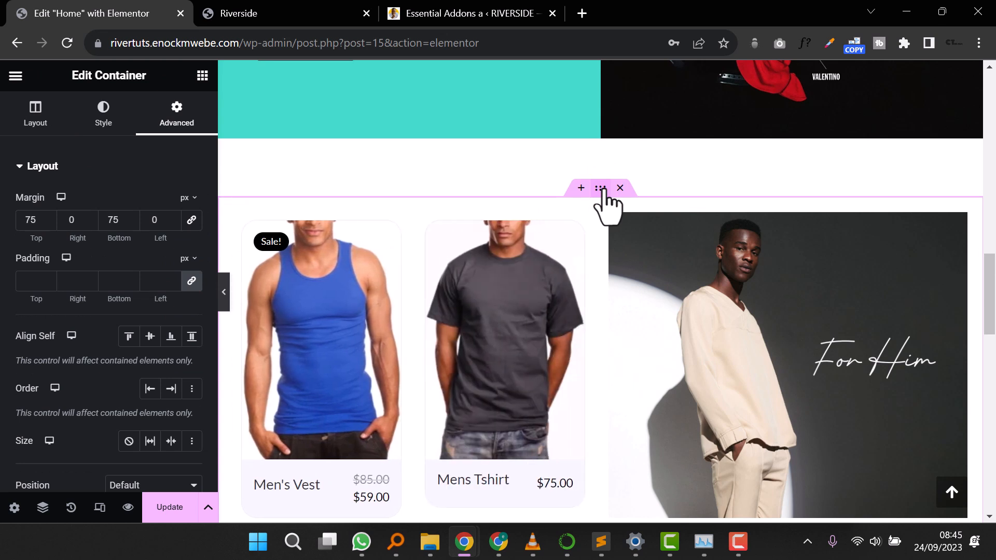
pyautogui.click(36, 125)
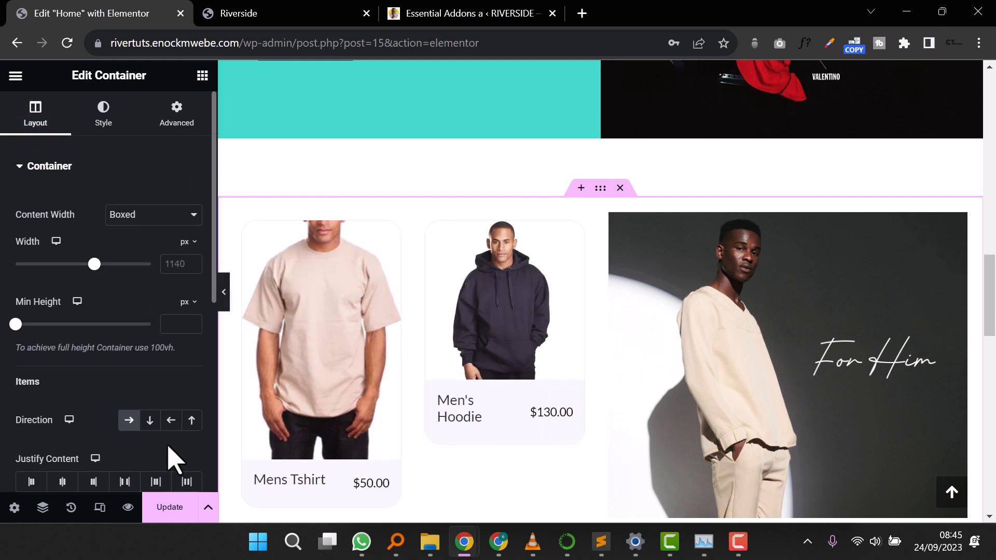
pyautogui.scroll(-2, 167, 446)
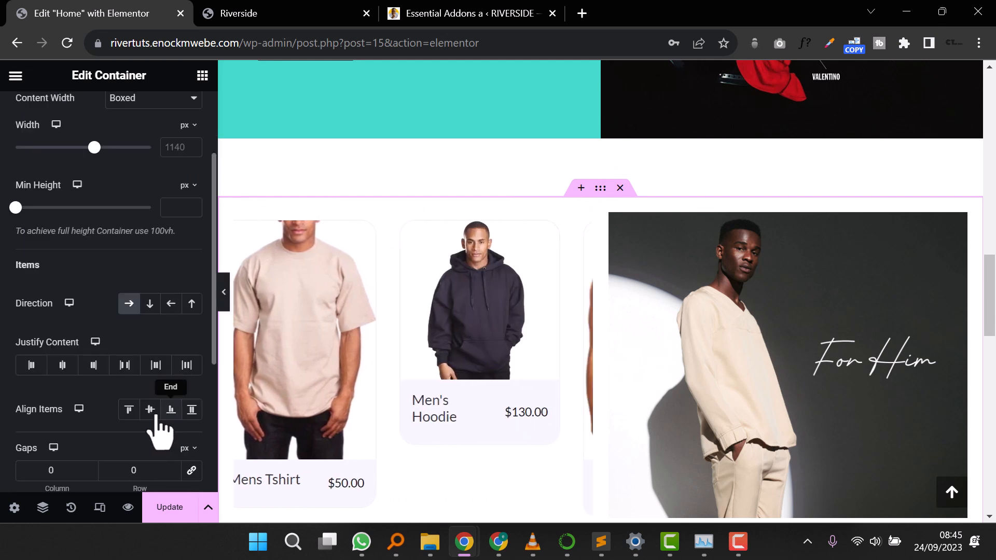
pyautogui.click(152, 410)
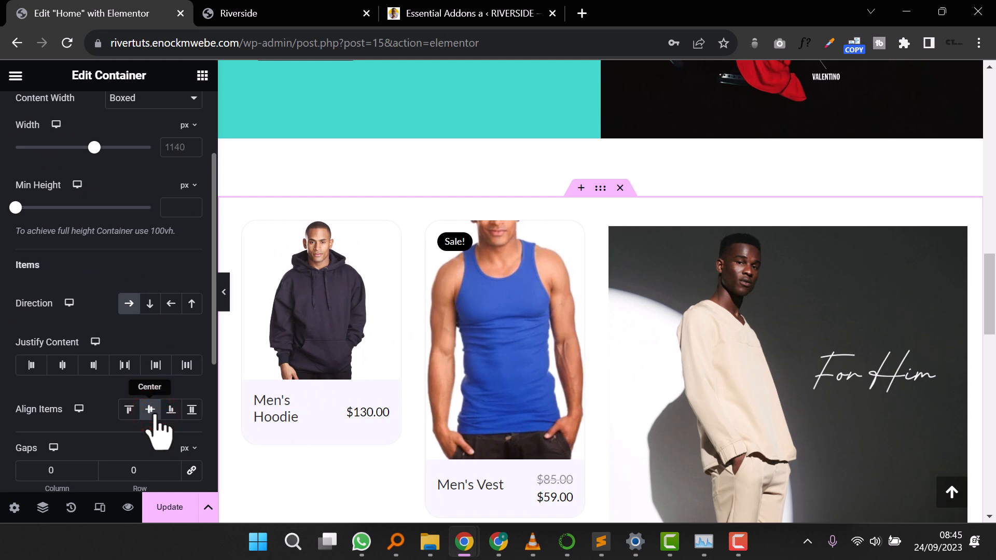
# Step: Review the whole home page at full width, from the hero banner down to the Sale Items carousel
pyautogui.click(221, 293)
pyautogui.scroll(-10, 489, 289)
pyautogui.scroll(15, 486, 279)
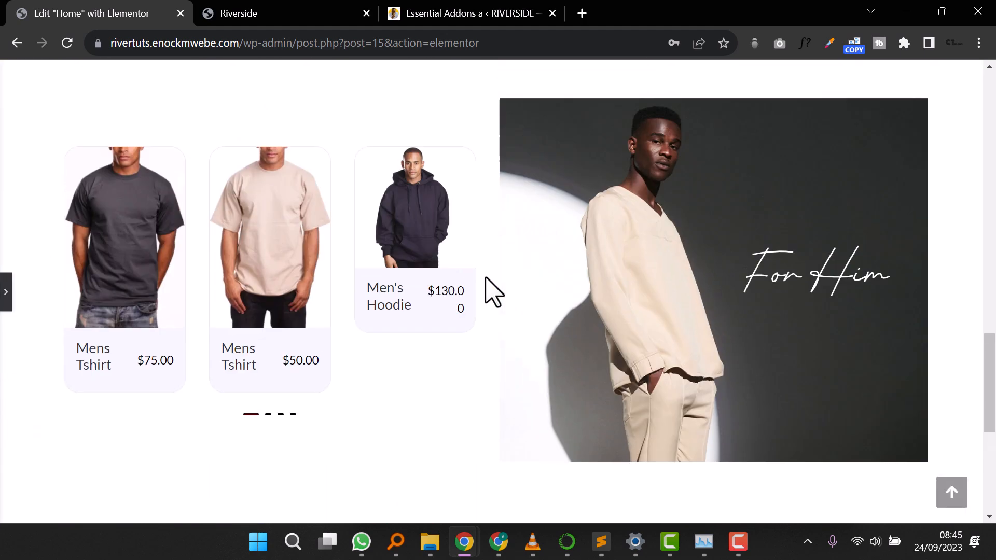
pyautogui.scroll(2, 487, 280)
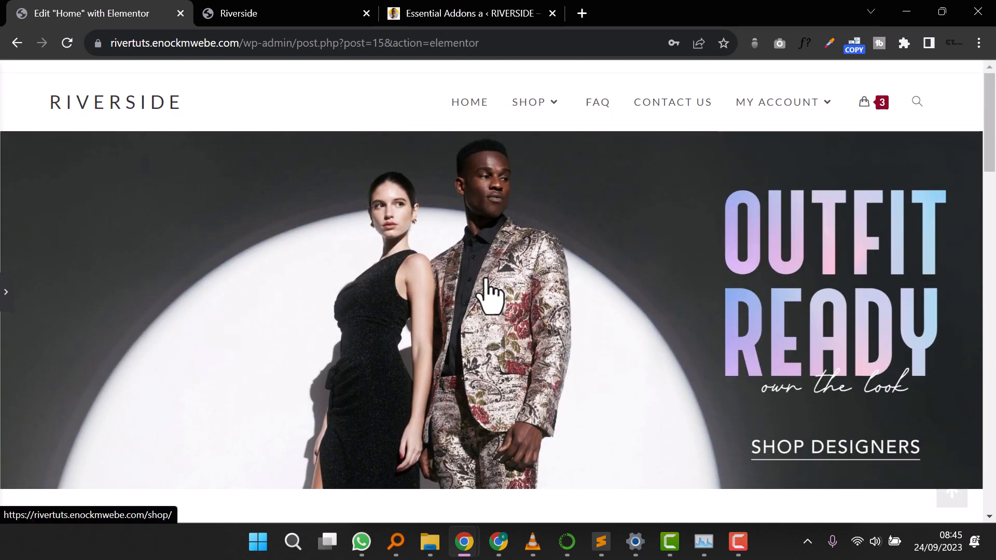
pyautogui.scroll(-10, 486, 280)
pyautogui.scroll(10, 492, 293)
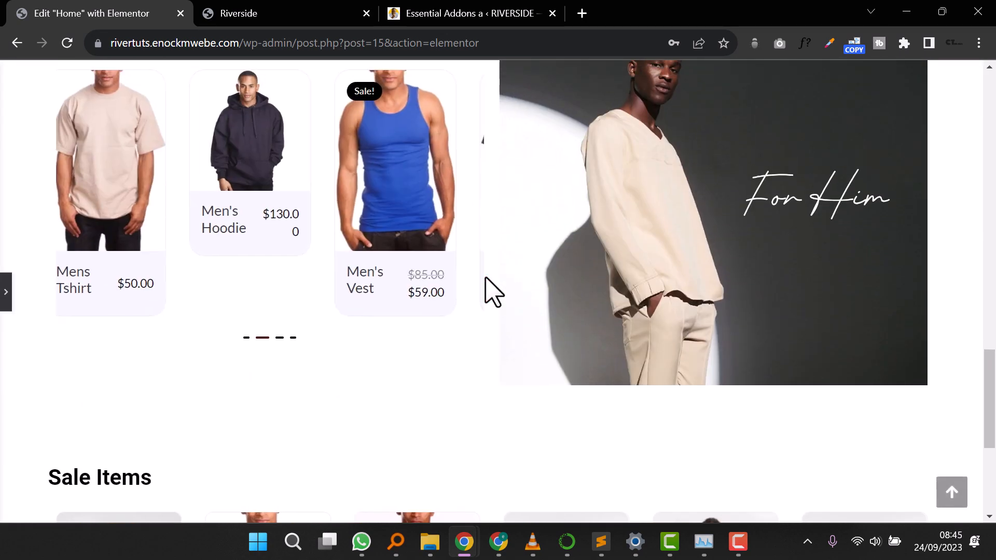
pyautogui.scroll(-12, 493, 293)
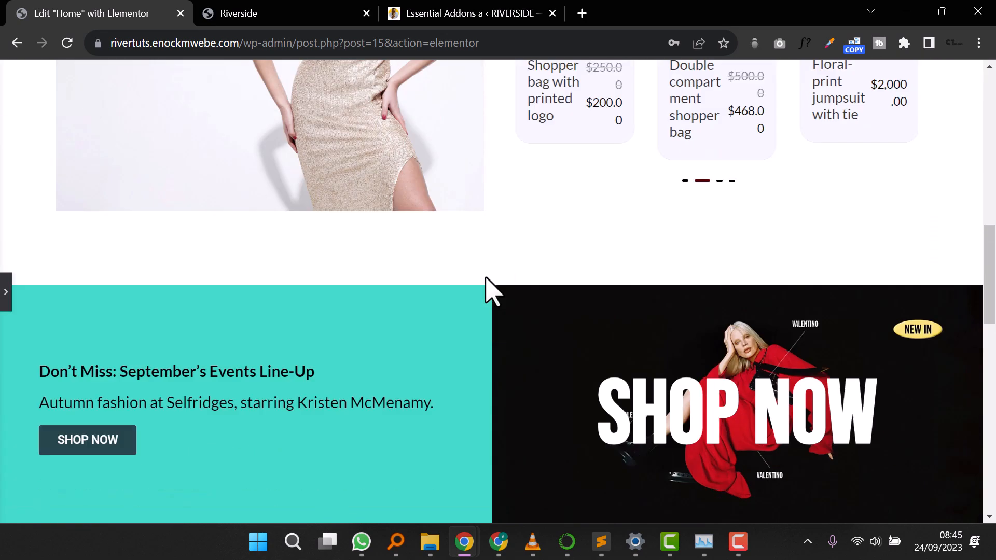
pyautogui.scroll(-2, 492, 293)
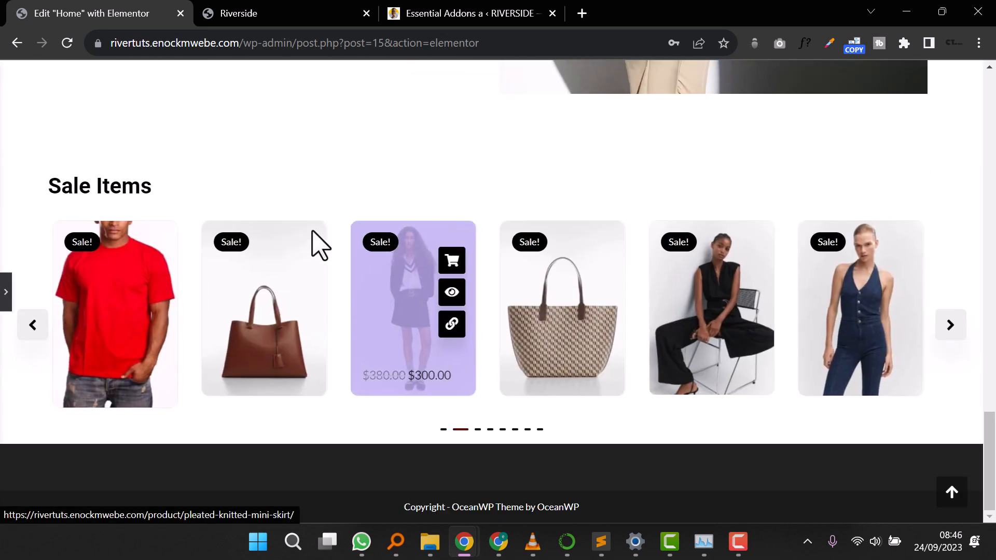
# Step: Bring back the editing panel and save the changes to the home page
pyautogui.click(5, 290)
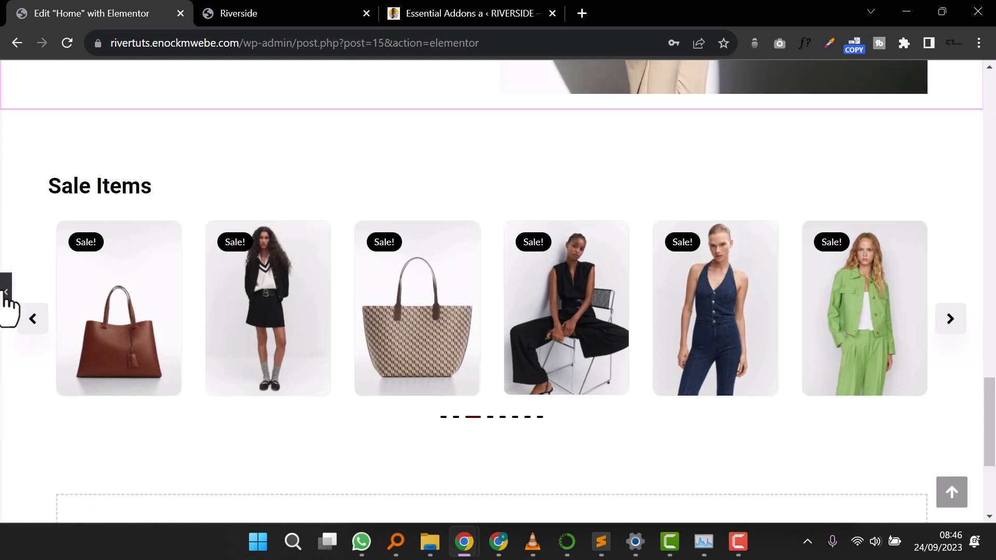
pyautogui.click(5, 292)
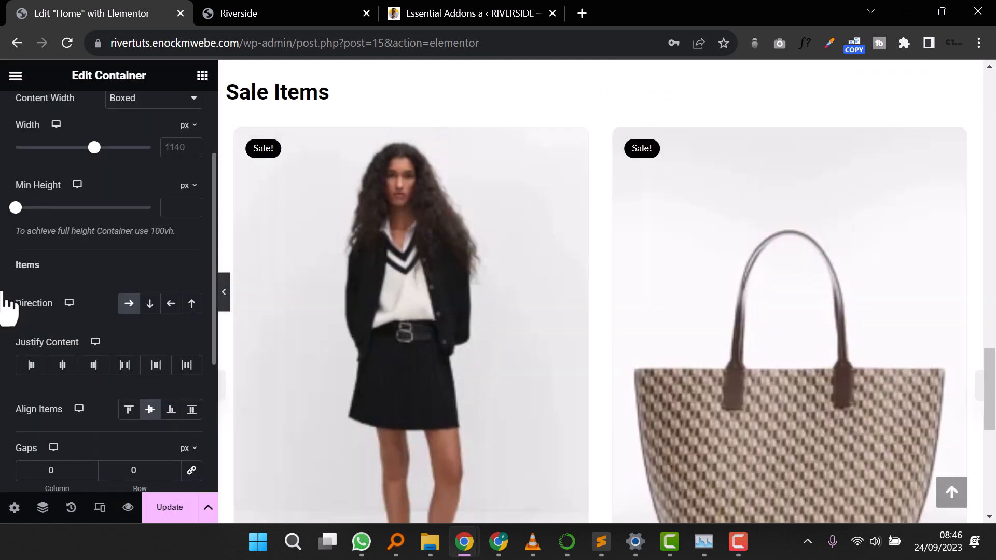
pyautogui.click(171, 507)
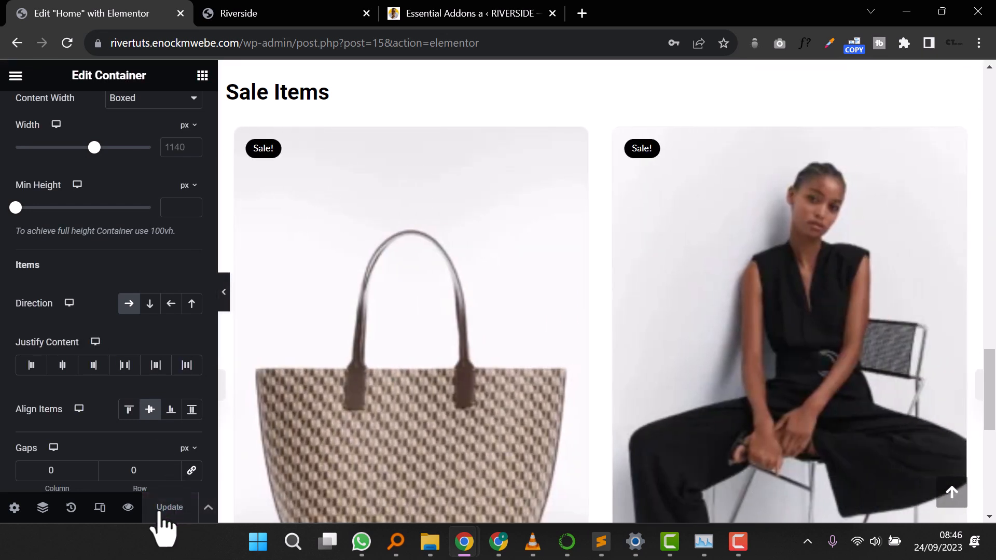
# Step: Open a preview of the saved home page and close the tab holding its editor
pyautogui.click(128, 507)
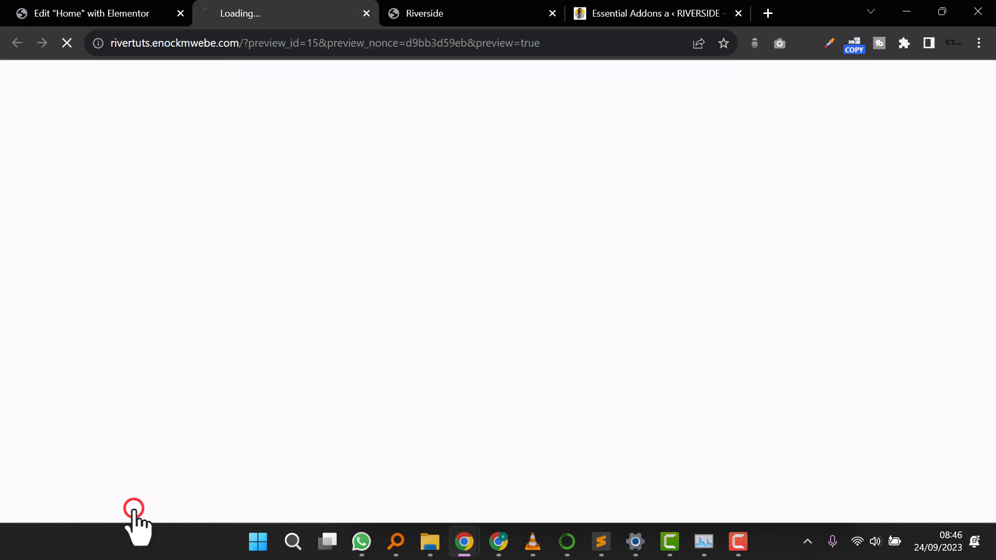
pyautogui.click(132, 17)
pyautogui.click(180, 13)
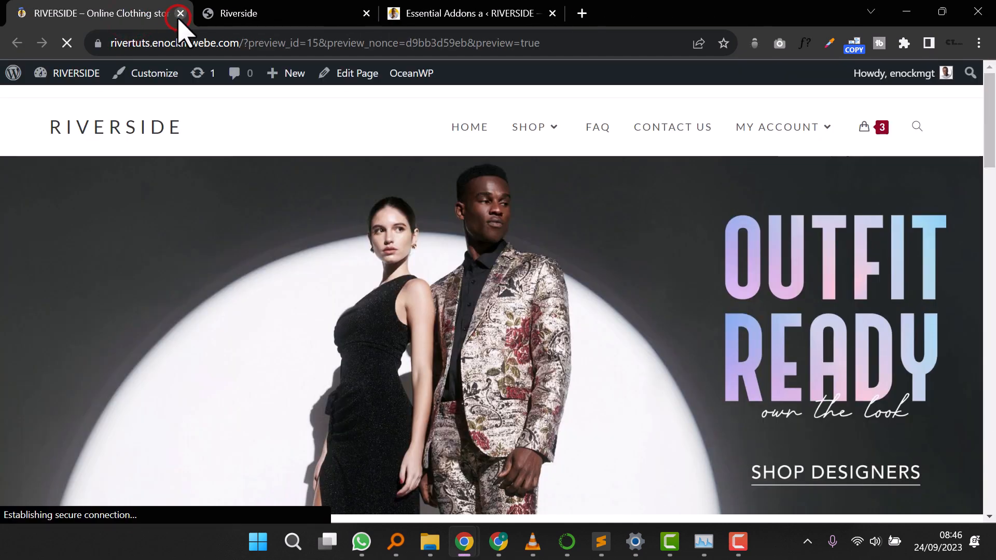
# Step: Review the previewed home page from the hero banner through the For Her and For Him sections to the Sale Items carousel
pyautogui.scroll(-3, 267, 238)
pyautogui.scroll(3, 267, 240)
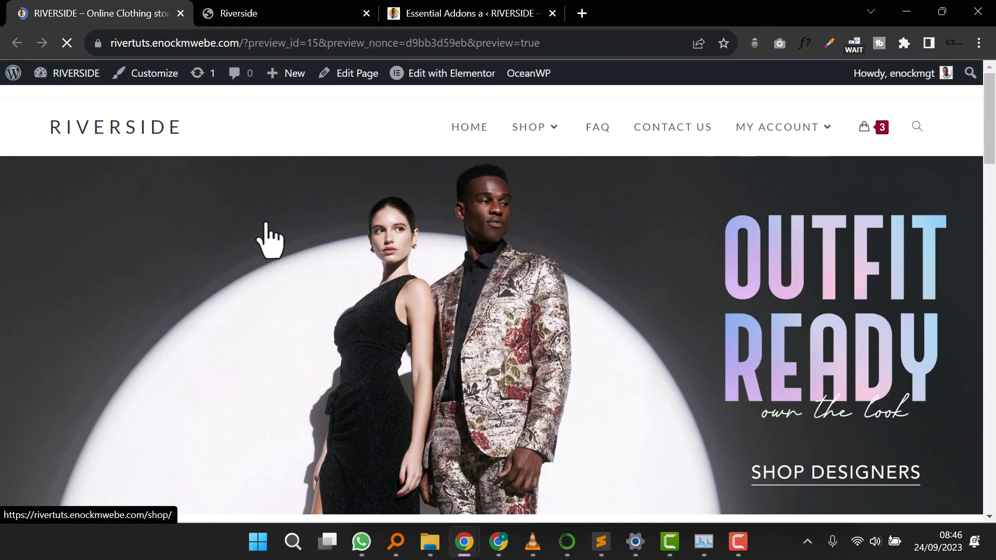
pyautogui.scroll(-10, 267, 238)
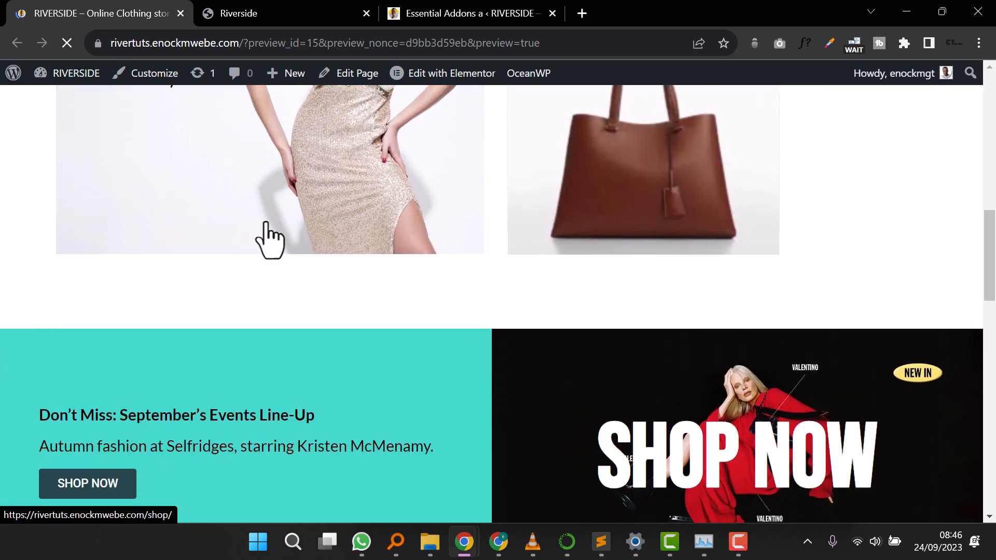
pyautogui.scroll(4, 267, 238)
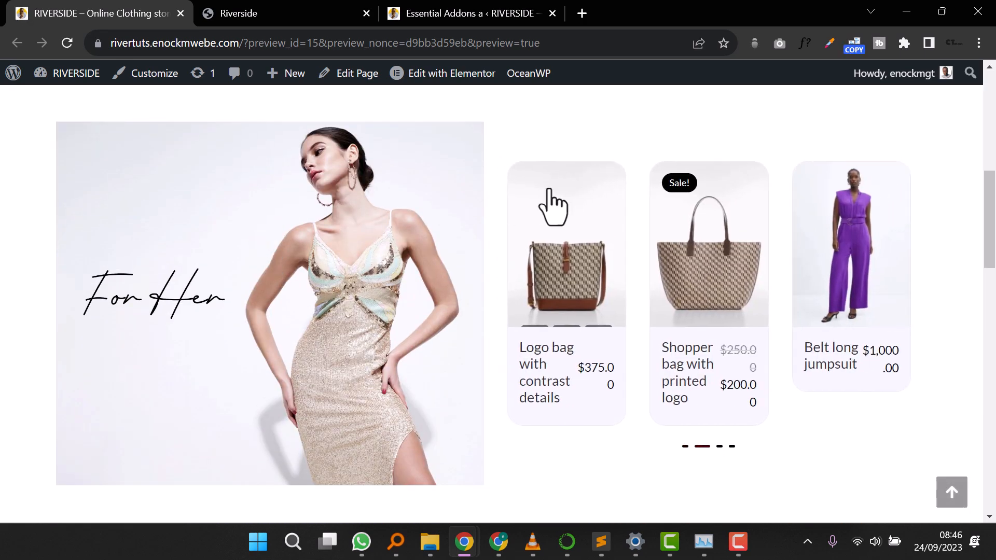
pyautogui.scroll(-5, 479, 299)
pyautogui.scroll(-3, 479, 300)
pyautogui.scroll(-3, 475, 248)
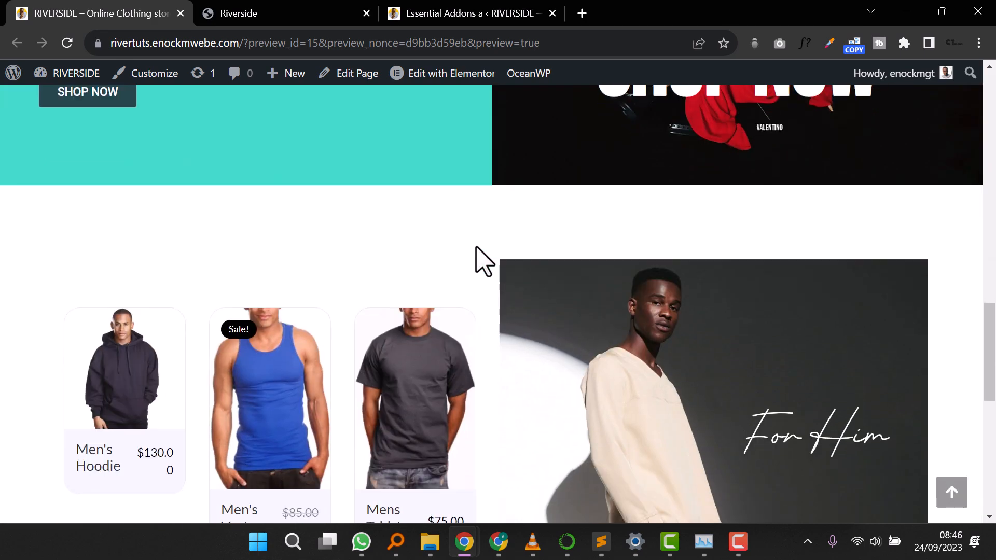
pyautogui.scroll(5, 476, 248)
pyautogui.scroll(-7, 476, 247)
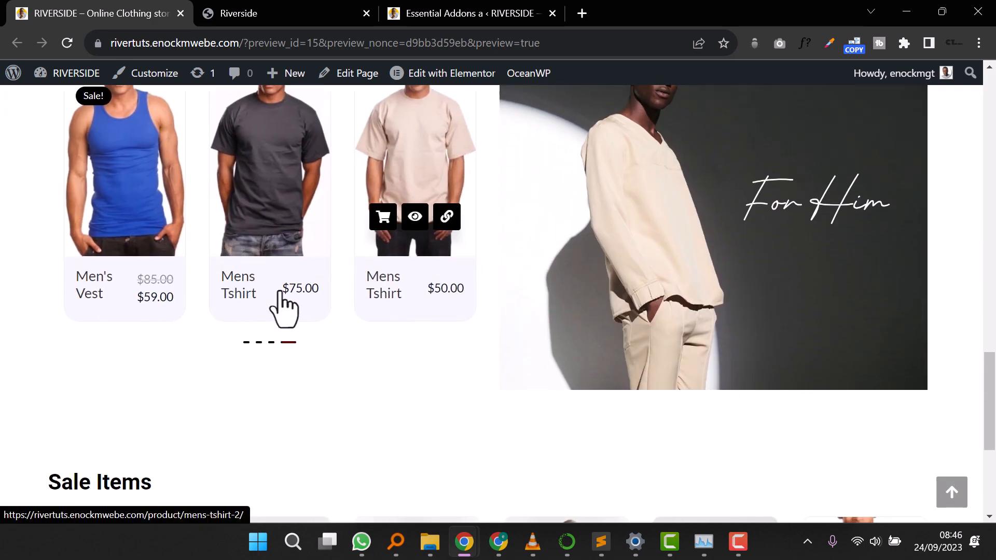
pyautogui.scroll(3, 596, 308)
pyautogui.scroll(-9, 600, 312)
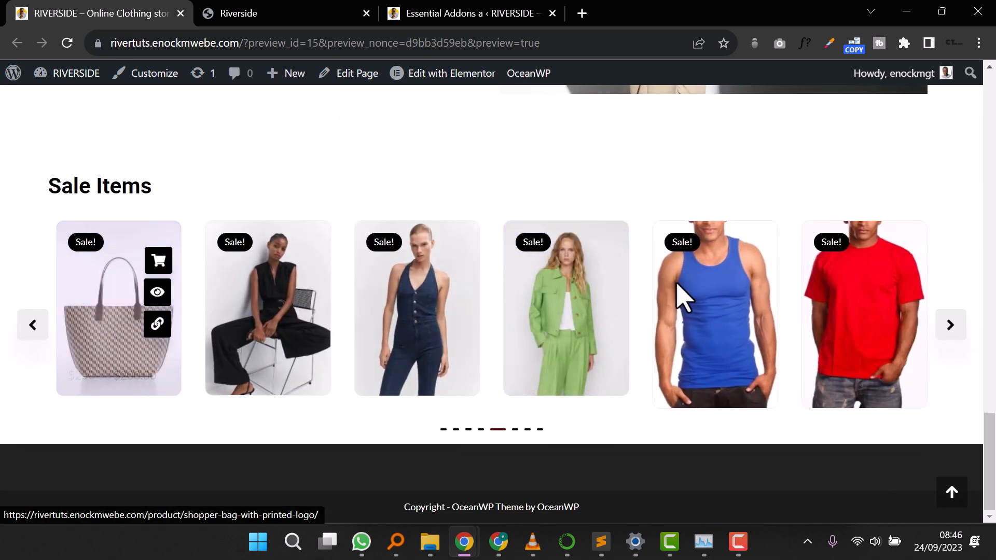
pyautogui.scroll(20, 440, 293)
pyautogui.scroll(2, 458, 244)
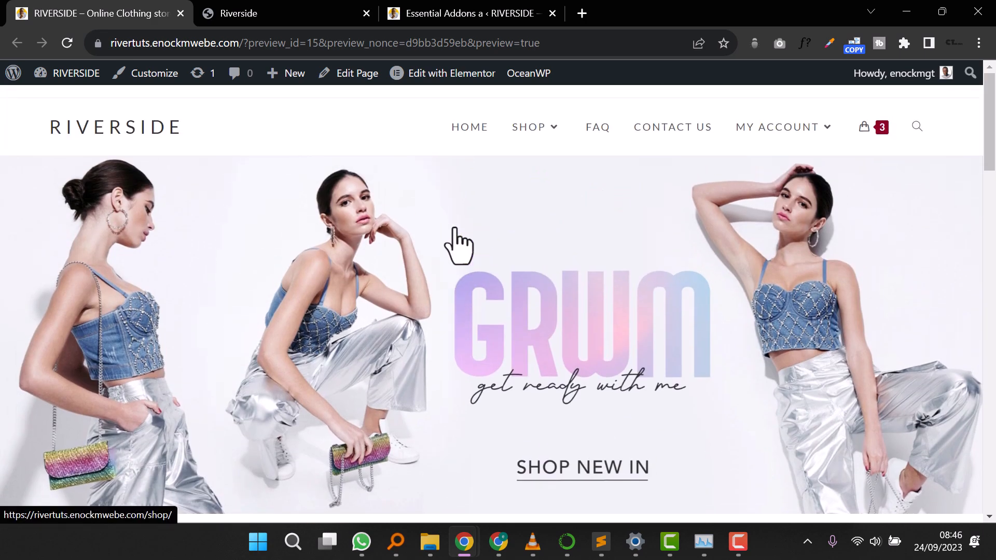
pyautogui.scroll(-5, 460, 299)
# Step: Switch to the reference Riverside site and examine its Sale Items carousel, Latest Blog Posts section and footer
pyautogui.click(264, 14)
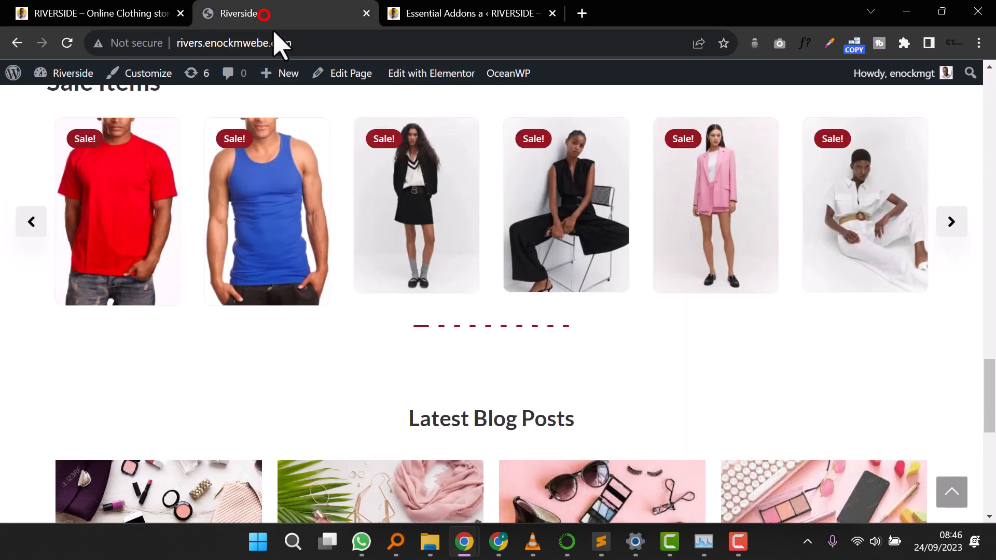
pyautogui.scroll(-5, 472, 312)
pyautogui.scroll(1, 472, 311)
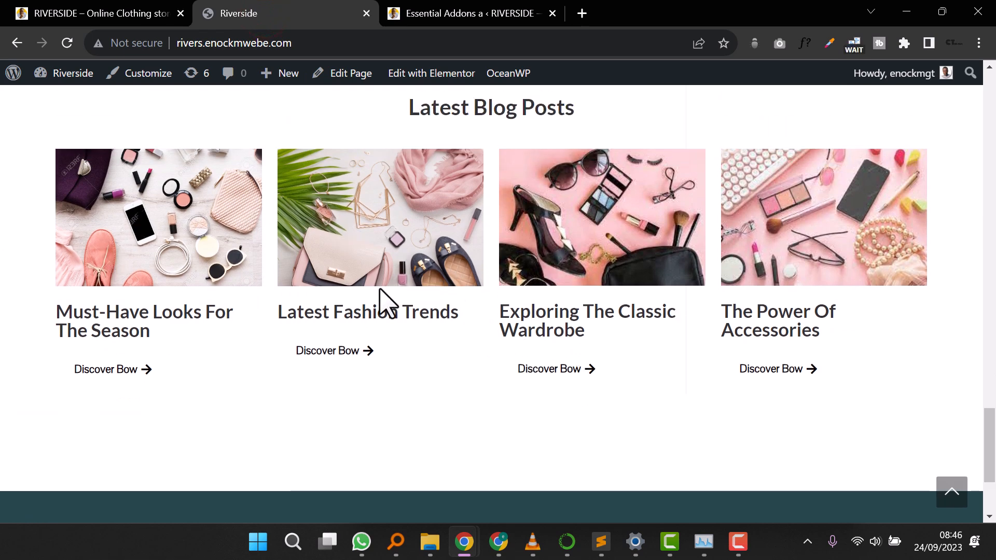
pyautogui.scroll(-3, 383, 303)
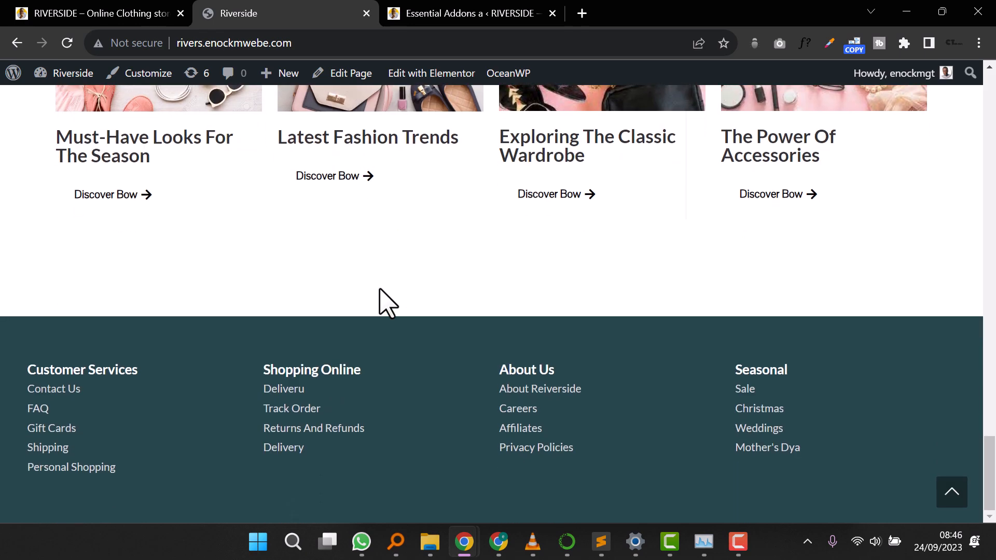
pyautogui.scroll(8, 383, 304)
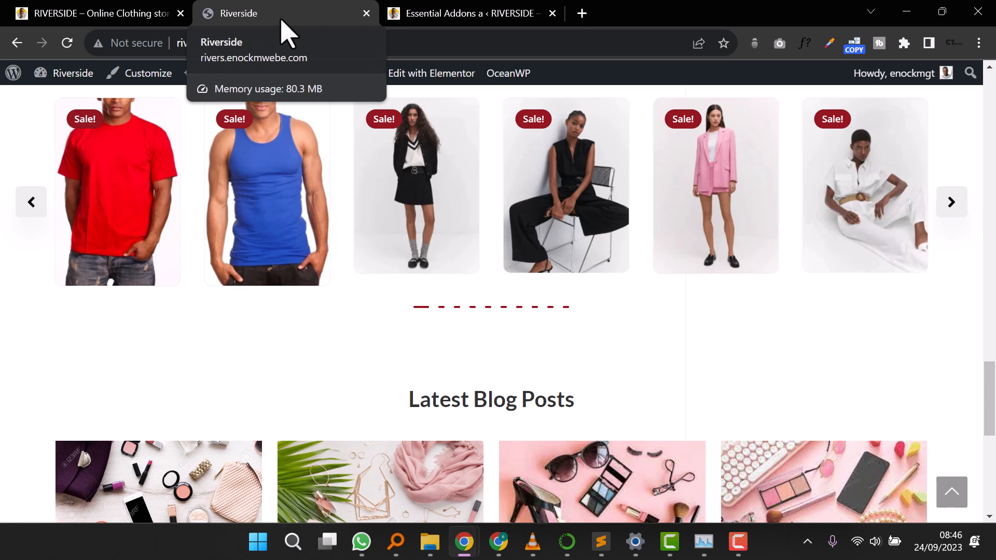
pyautogui.moveTo(420, 79)
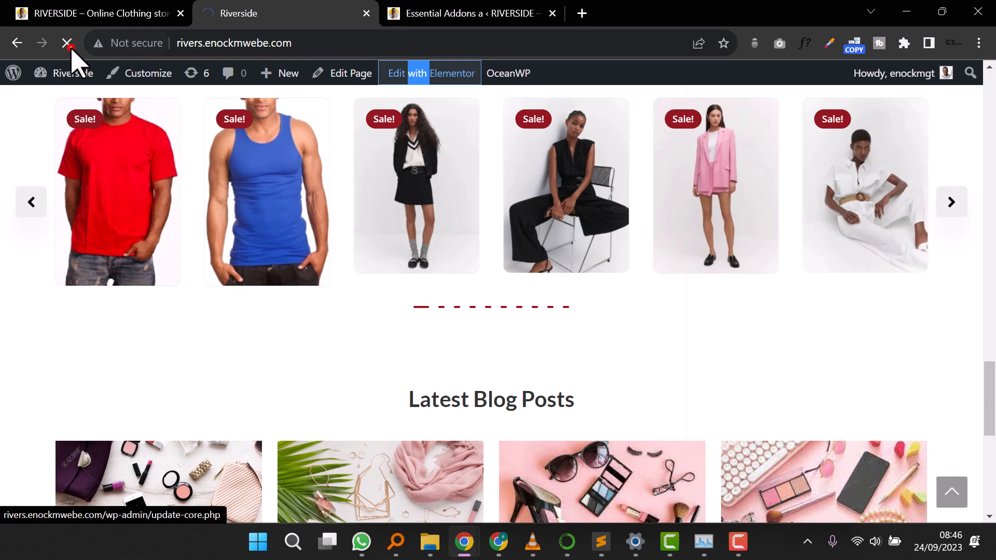
pyautogui.click(88, 23)
pyautogui.click(293, 16)
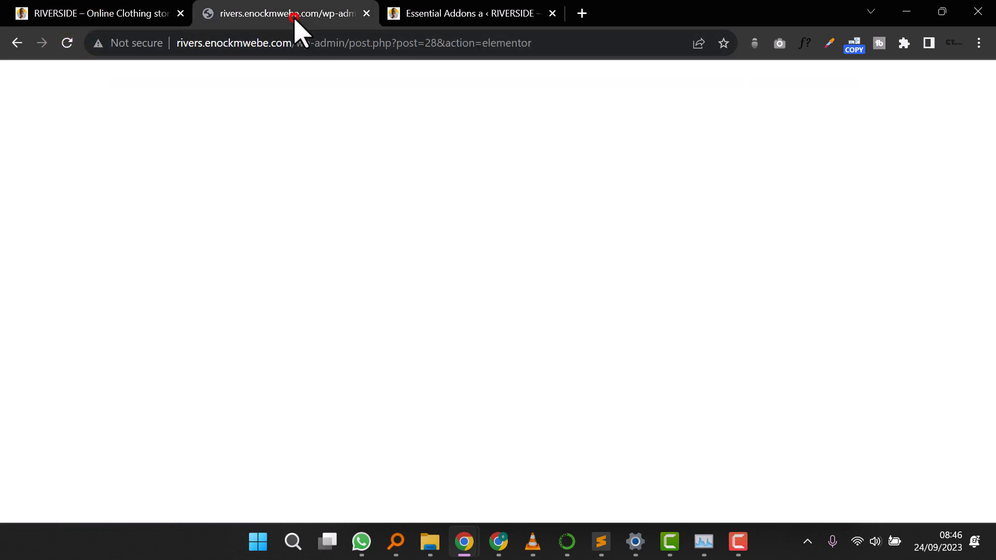
pyautogui.click(18, 42)
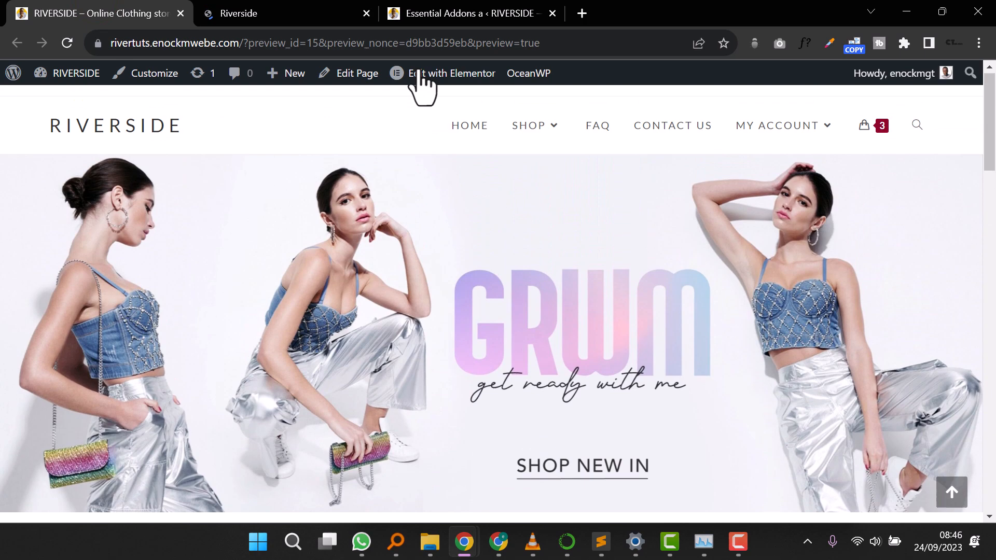
# Step: Reopen the home page with Elementor and add a container with two equal columns below the Sale Items carousel
pyautogui.moveTo(431, 76)
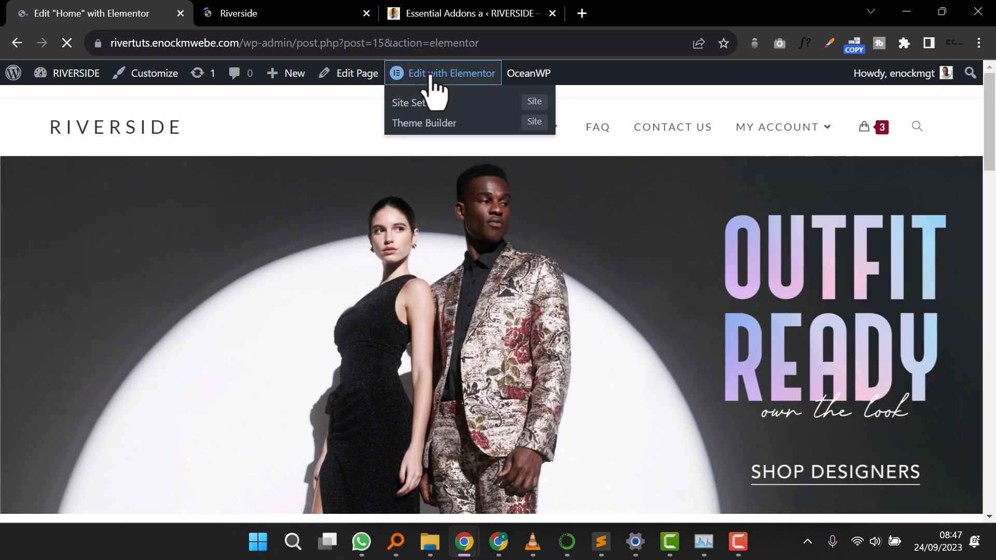
pyautogui.scroll(10, 438, 88)
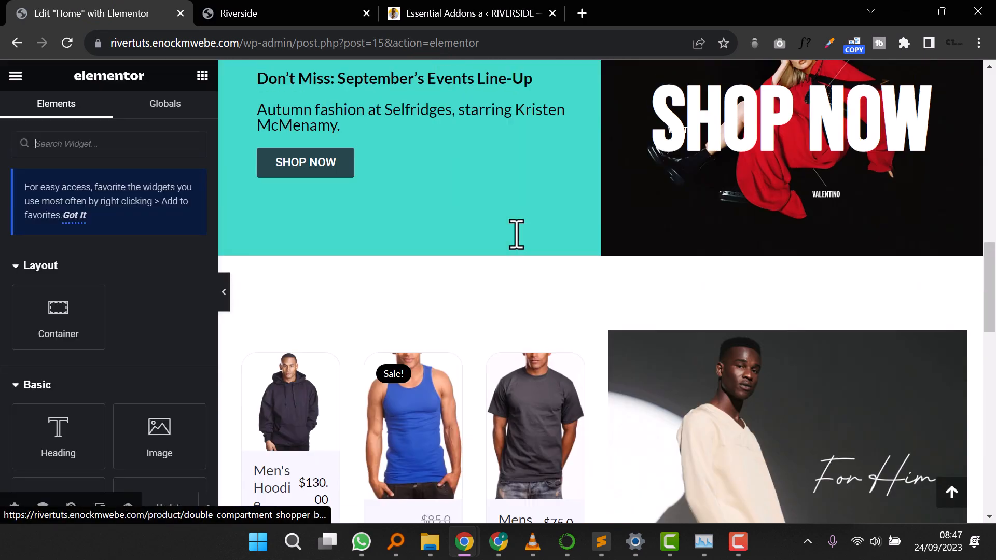
pyautogui.scroll(-10, 520, 249)
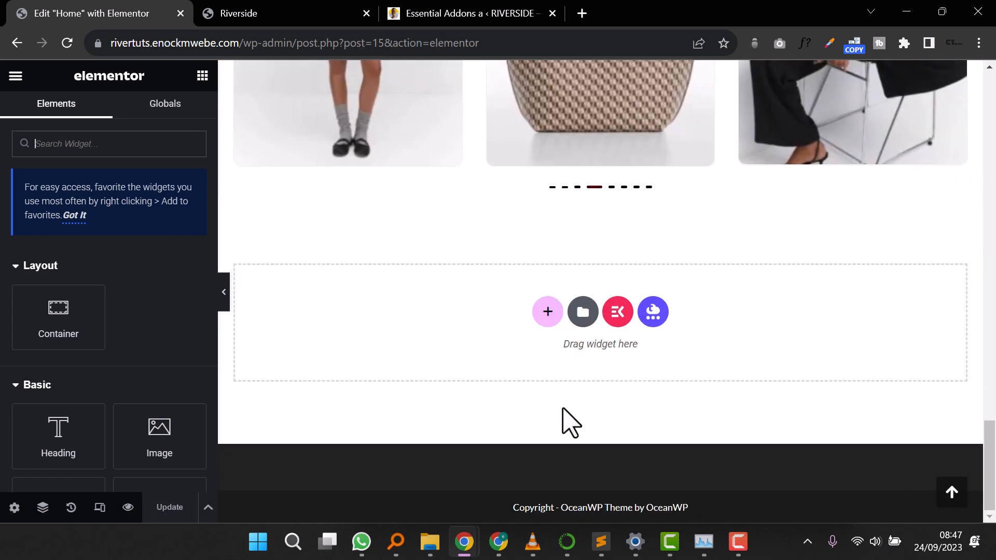
pyautogui.click(546, 312)
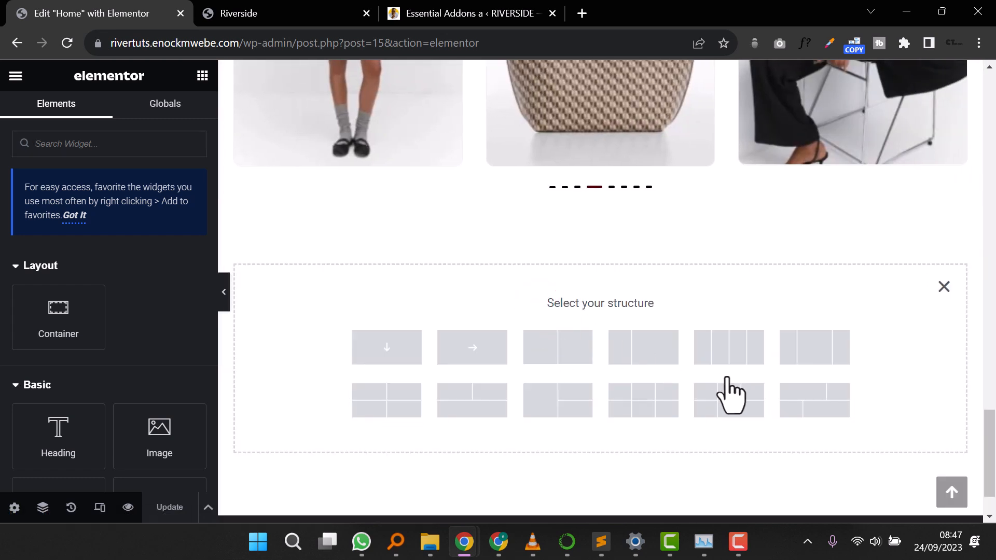
pyautogui.click(547, 347)
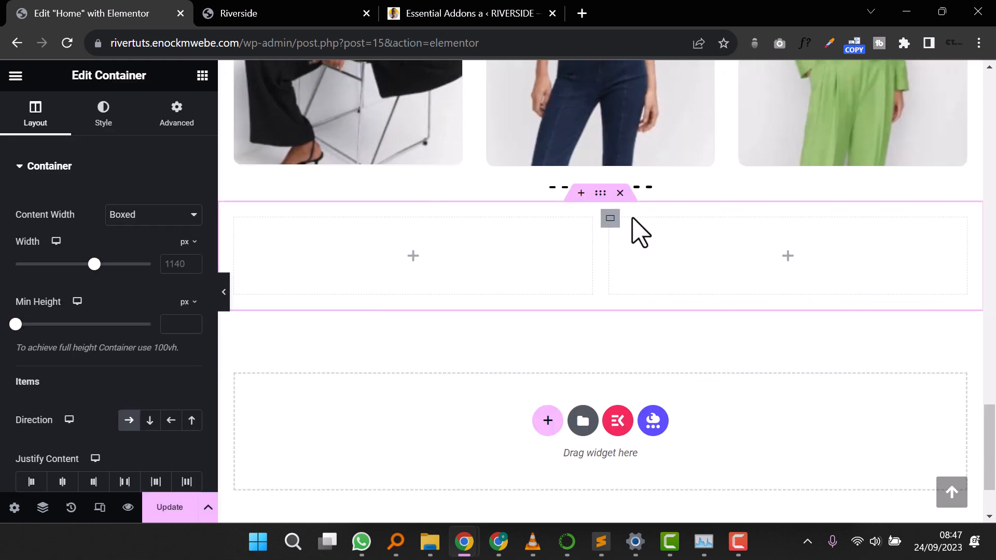
# Step: Unlink the Sale Items carousel's margin values and set its top and bottom margins to 75 px
pyautogui.click(601, 196)
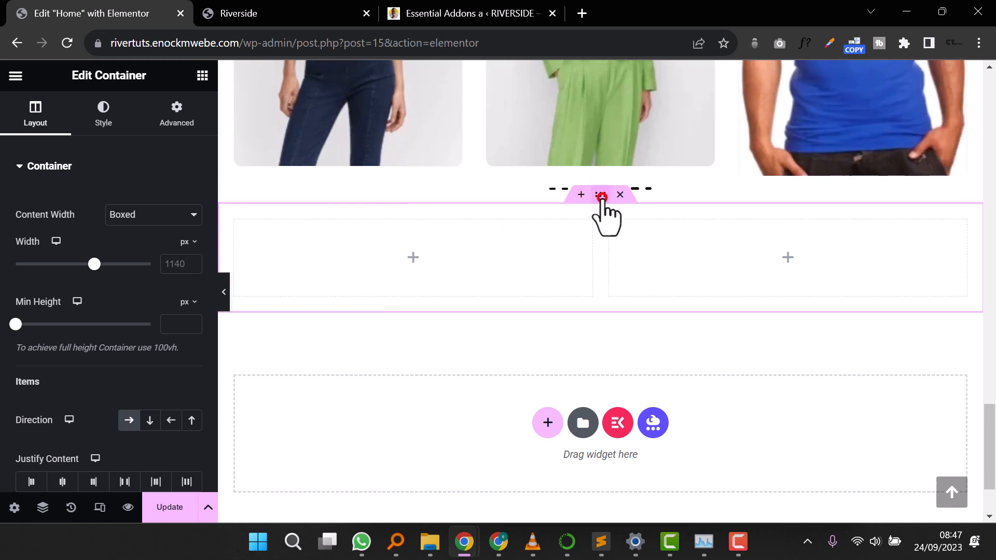
pyautogui.click(223, 187)
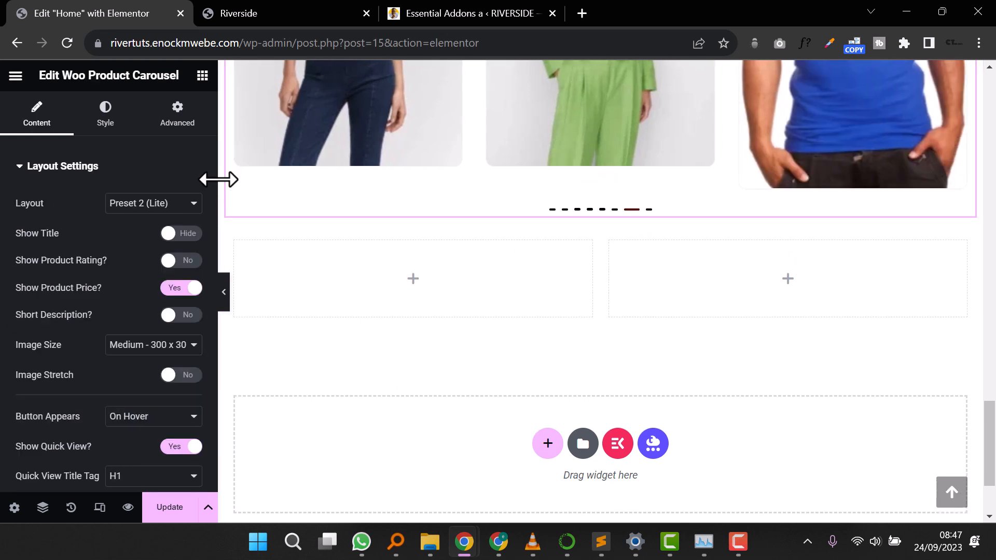
pyautogui.click(196, 116)
pyautogui.click(191, 220)
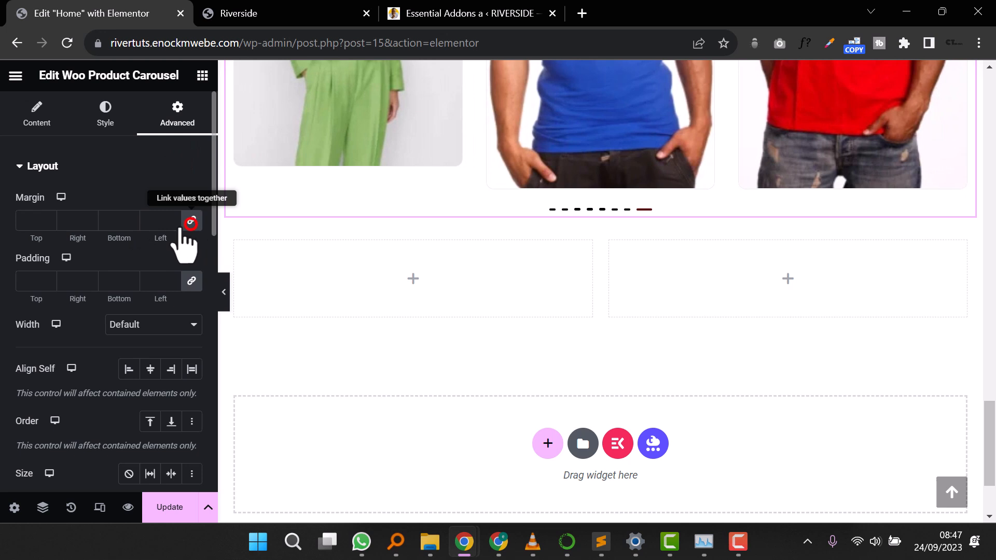
pyautogui.click(29, 220)
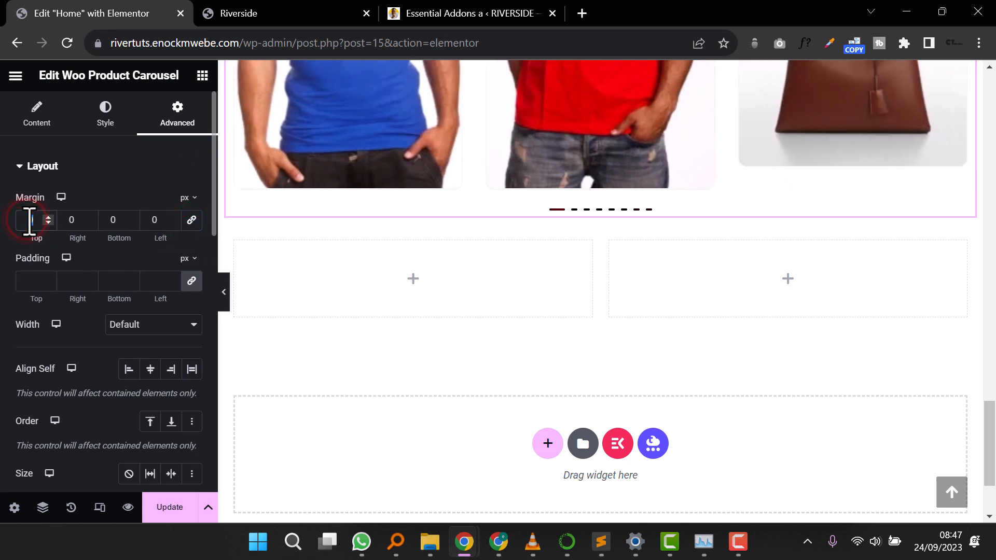
pyautogui.write('75')
pyautogui.click(115, 221)
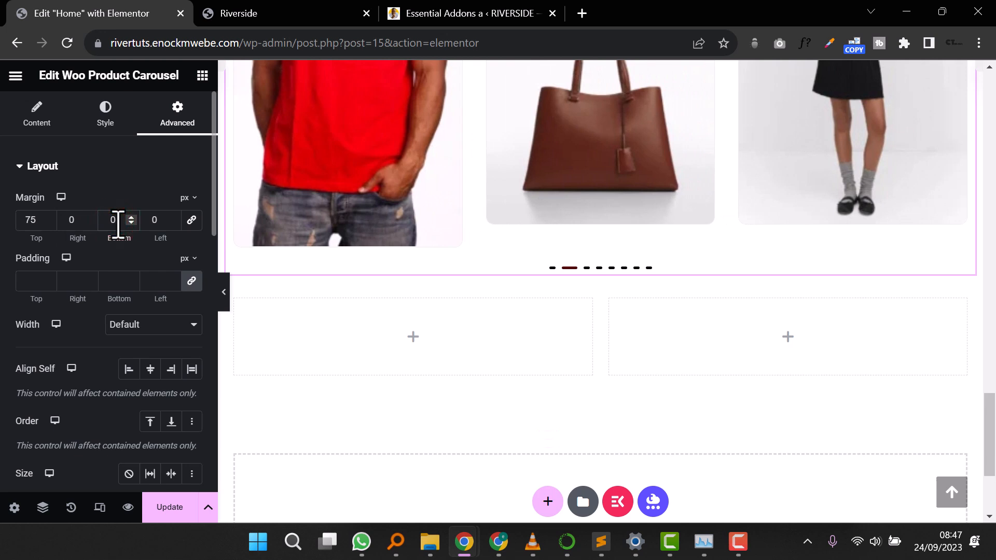
pyautogui.write('75')
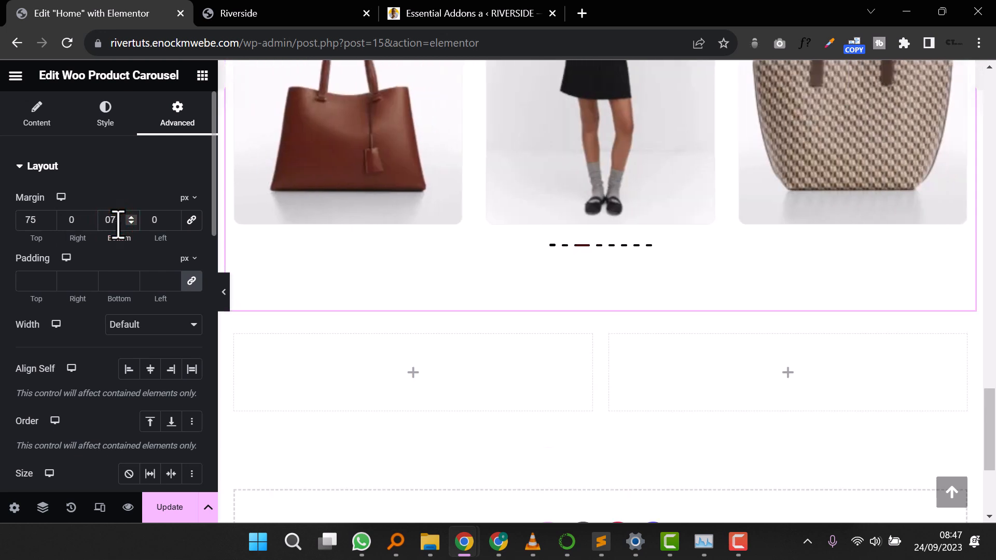
# Step: Place an Image widget in the left column of the new two-column container
pyautogui.scroll(-3, 290, 371)
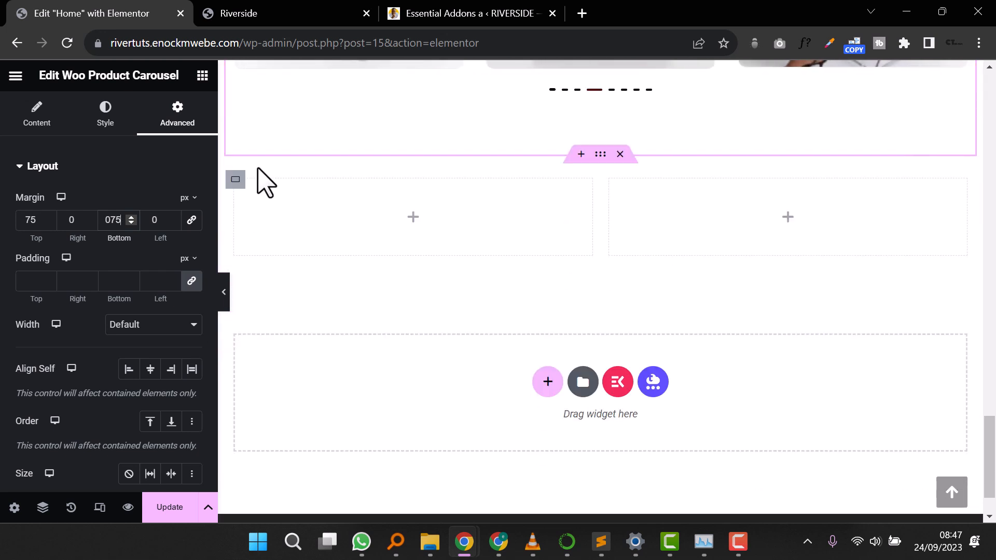
pyautogui.click(201, 78)
pyautogui.moveTo(159, 438); pyautogui.dragTo(425, 237)
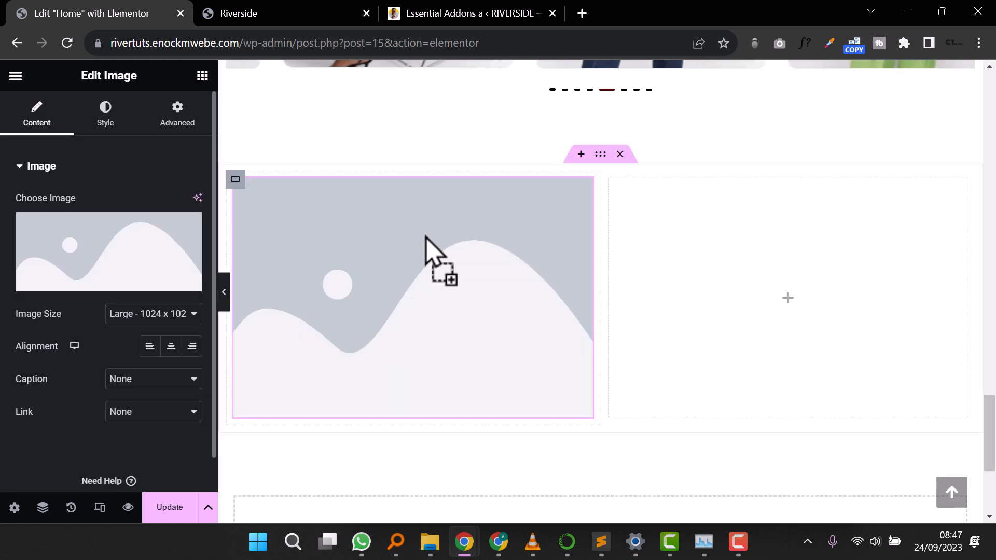
# Step: Open the file selection for uploading new pictures to the Image widget in the left column
pyautogui.click(69, 281)
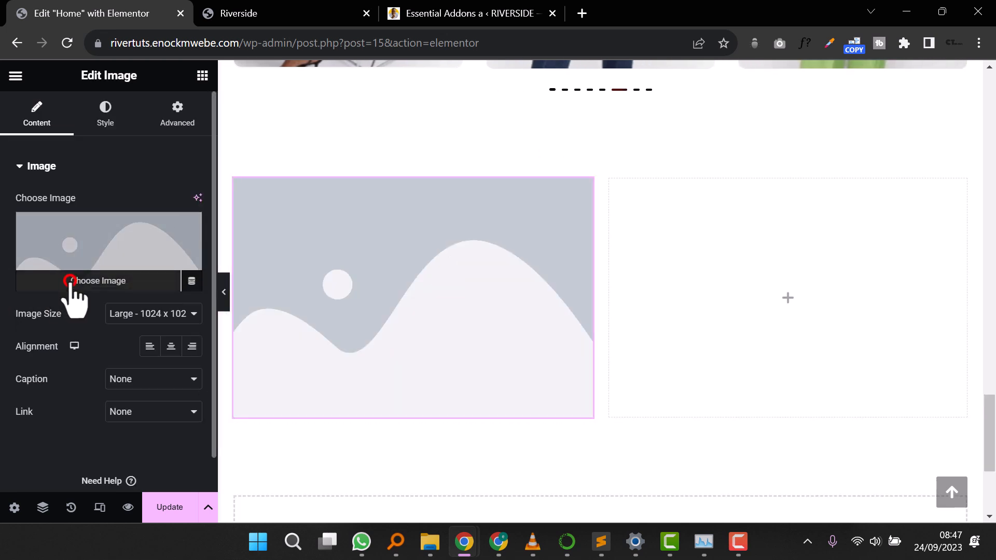
pyautogui.click(220, 141)
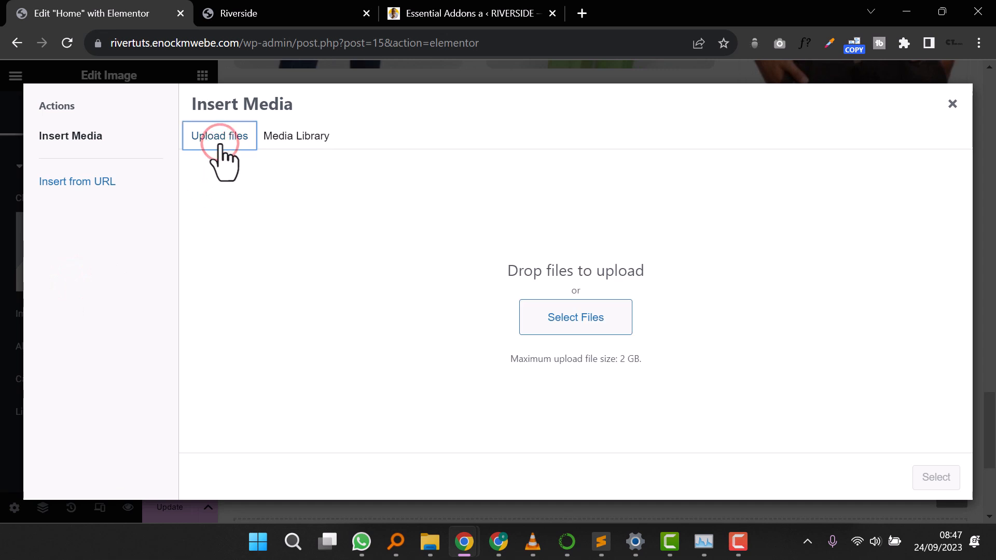
pyautogui.click(548, 317)
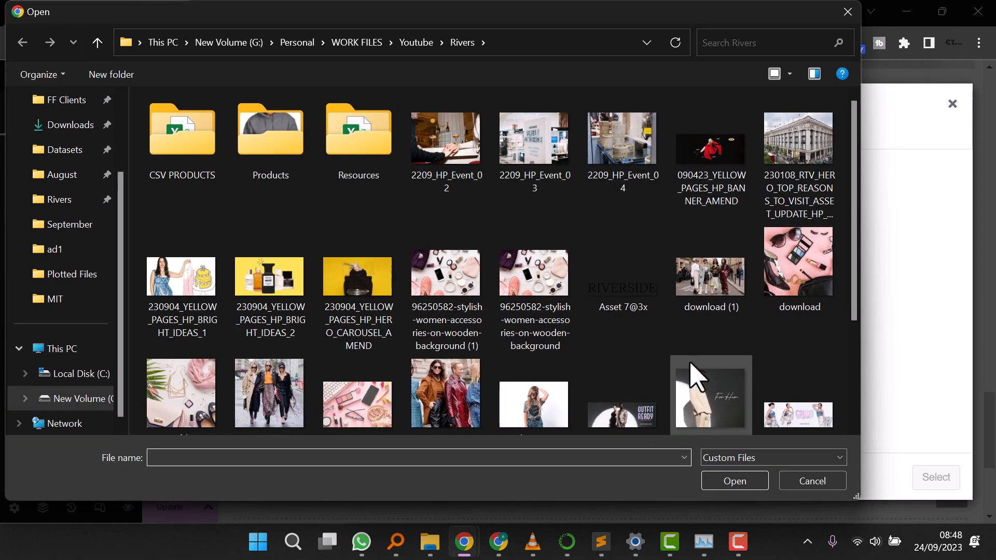
pyautogui.click(541, 289)
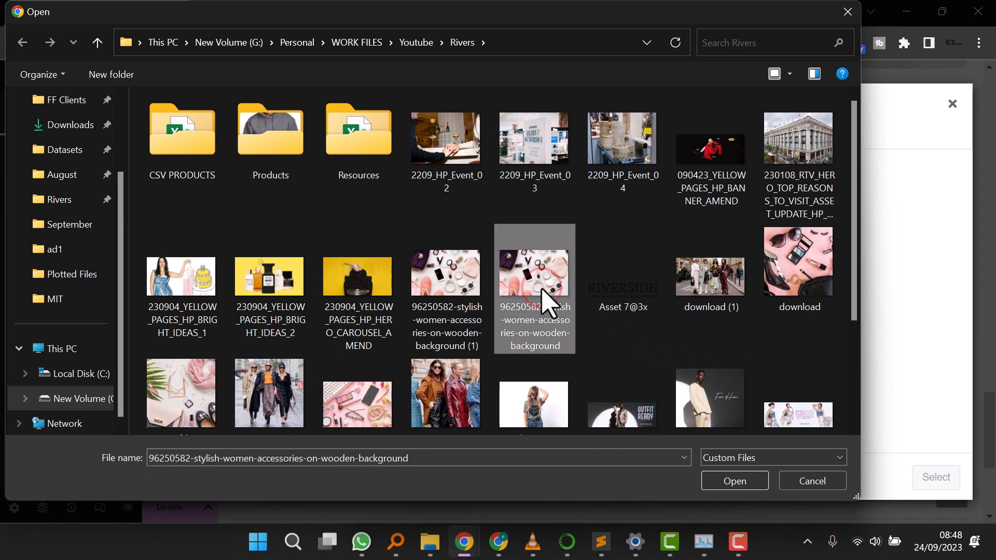
pyautogui.keyDown('ctrl'); pyautogui.click(477, 284); pyautogui.keyUp('ctrl')
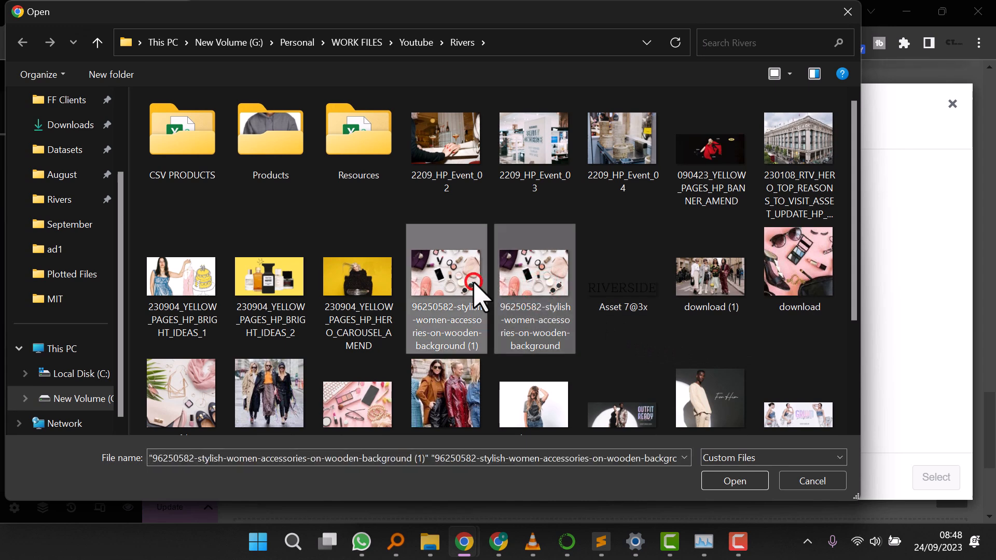
pyautogui.click(634, 310)
pyautogui.press('Left')
pyautogui.scroll(-2, 545, 290)
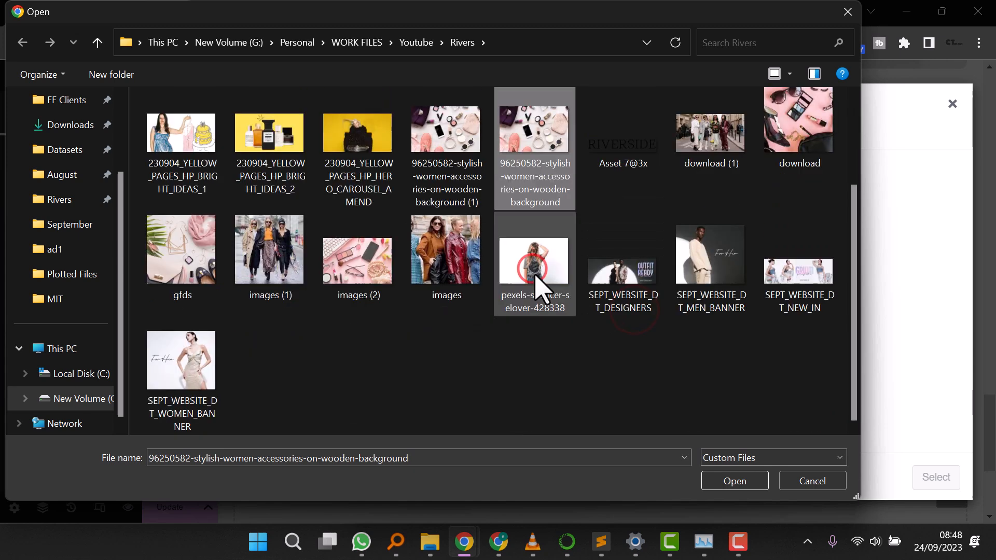
pyautogui.keyDown('ctrl'); pyautogui.click(384, 277); pyautogui.keyUp('ctrl')
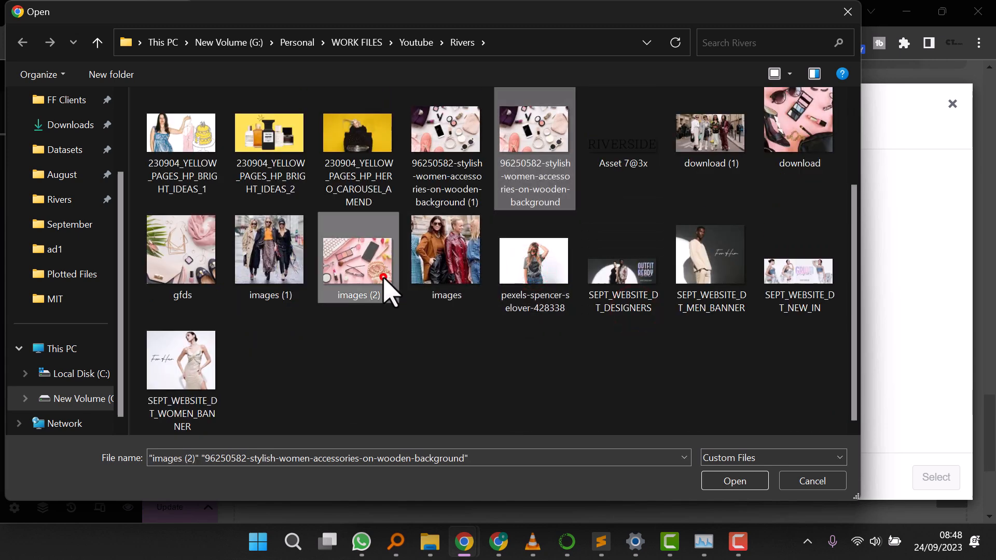
pyautogui.click(340, 344)
pyautogui.scroll(2, 429, 289)
pyautogui.click(527, 285)
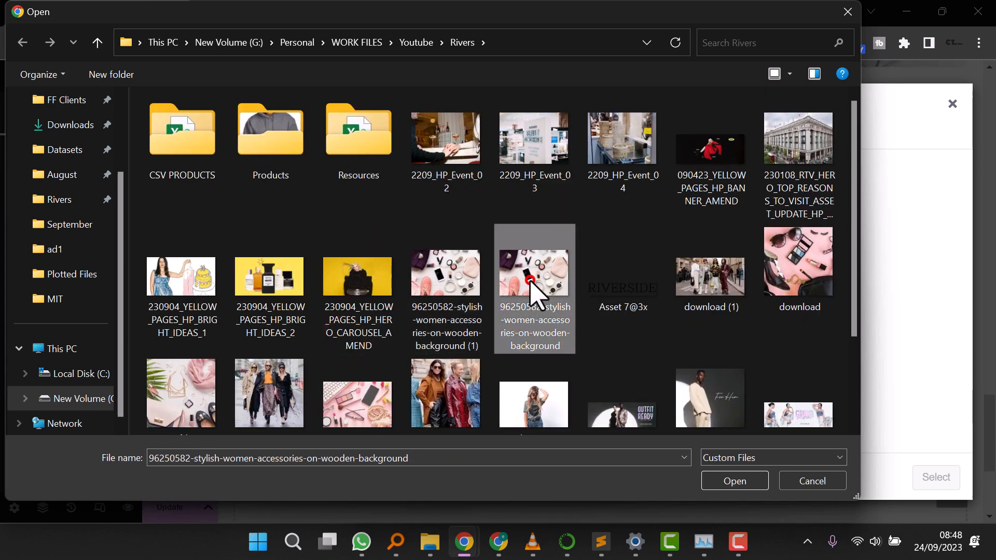
pyautogui.scroll(-2, 539, 288)
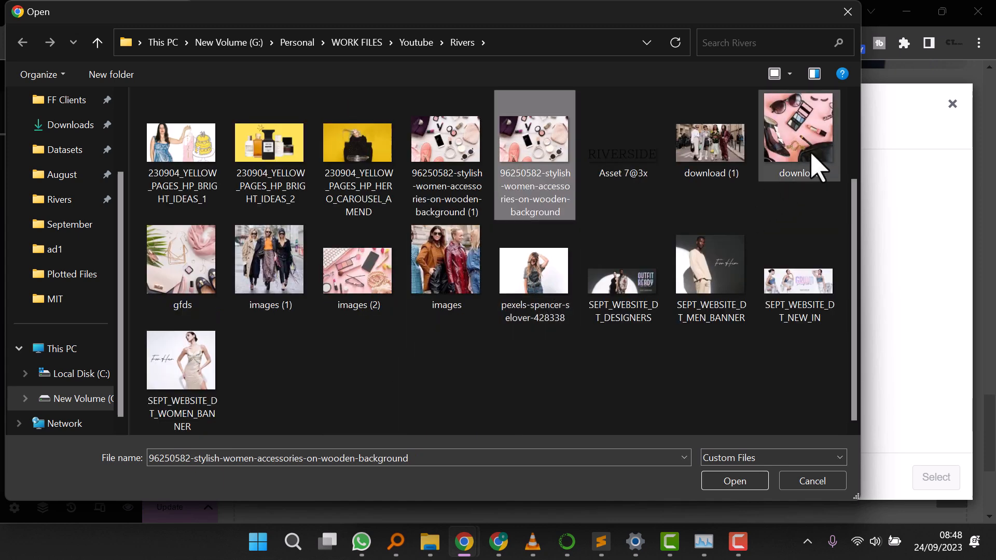
pyautogui.keyDown('ctrl'); pyautogui.click(792, 152); pyautogui.keyUp('ctrl')
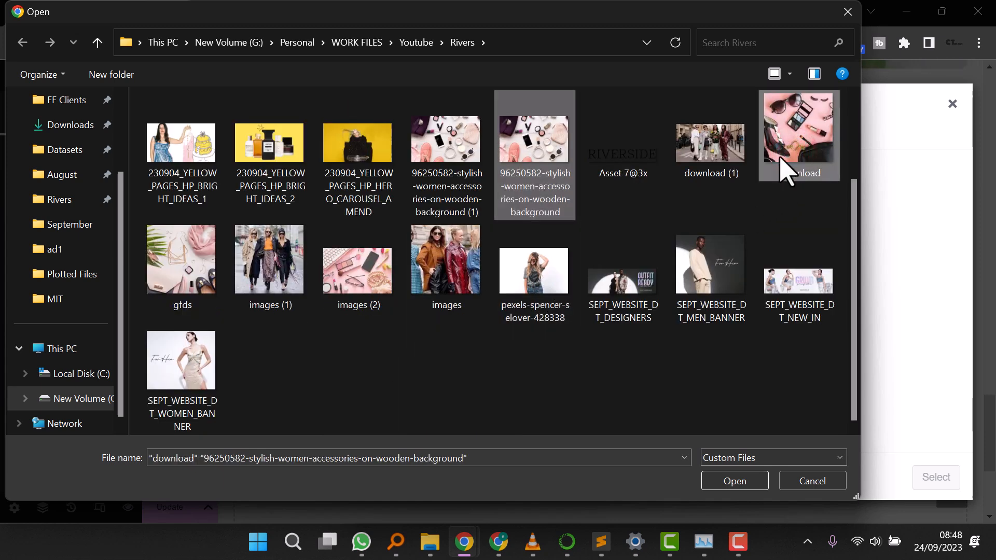
# Step: Upload images (2), 96250582-stylish-women-accessories-on-wooden-background, gfds and download from the Rivers folder, and insert images (2) into the Image widget
pyautogui.moveTo(396, 340); pyautogui.dragTo(371, 289)
pyautogui.keyDown('ctrl'); pyautogui.click(524, 155); pyautogui.keyUp('ctrl')
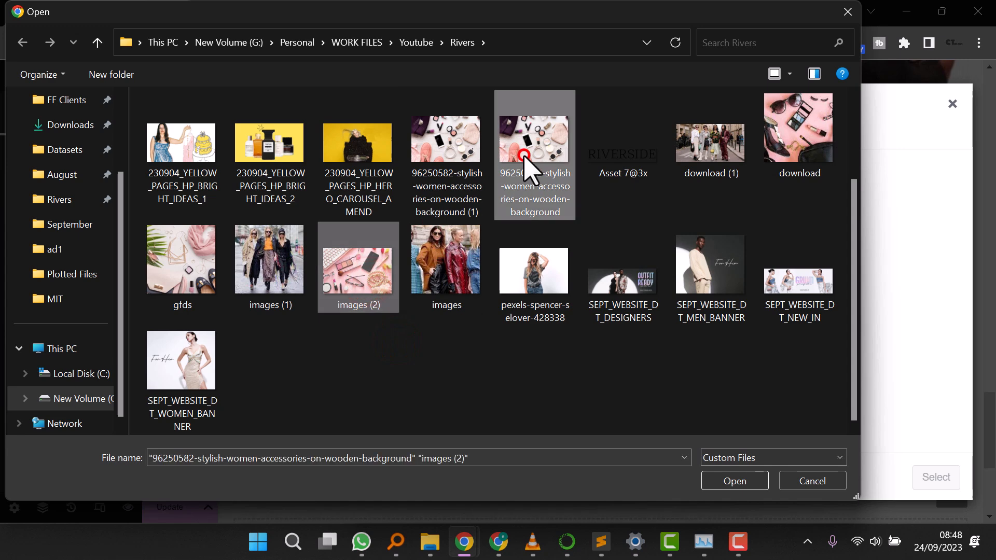
pyautogui.scroll(2, 345, 410)
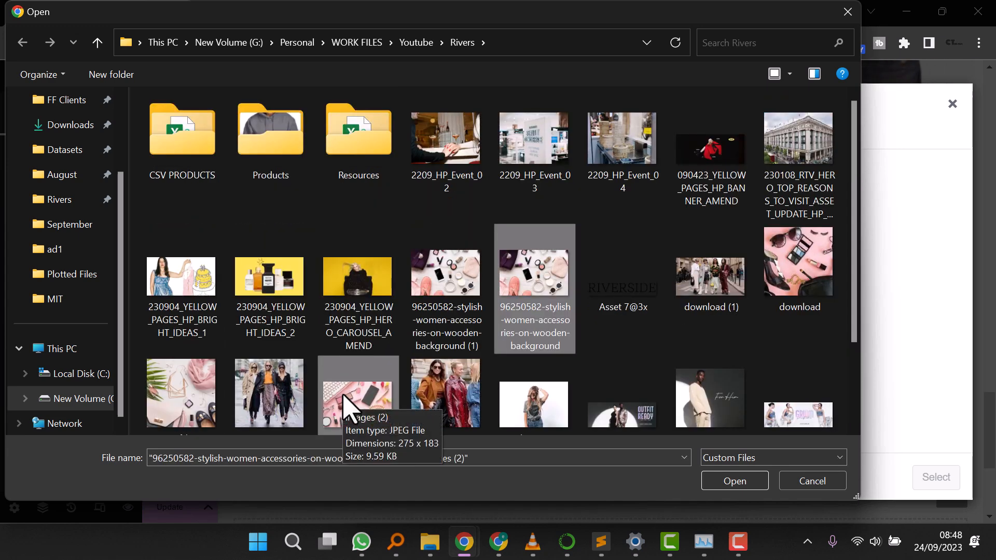
pyautogui.scroll(-2, 649, 346)
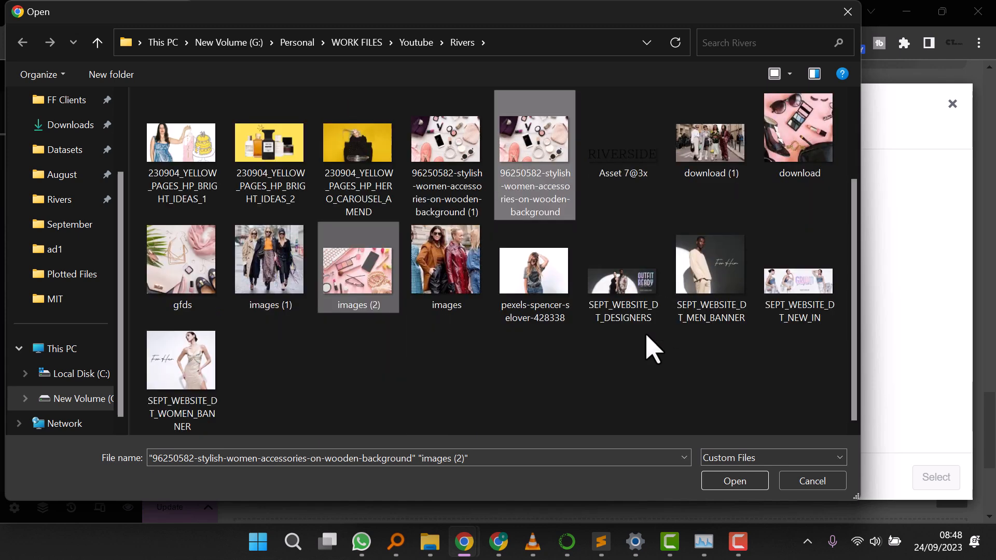
pyautogui.keyDown('ctrl'); pyautogui.click(213, 274); pyautogui.keyUp('ctrl')
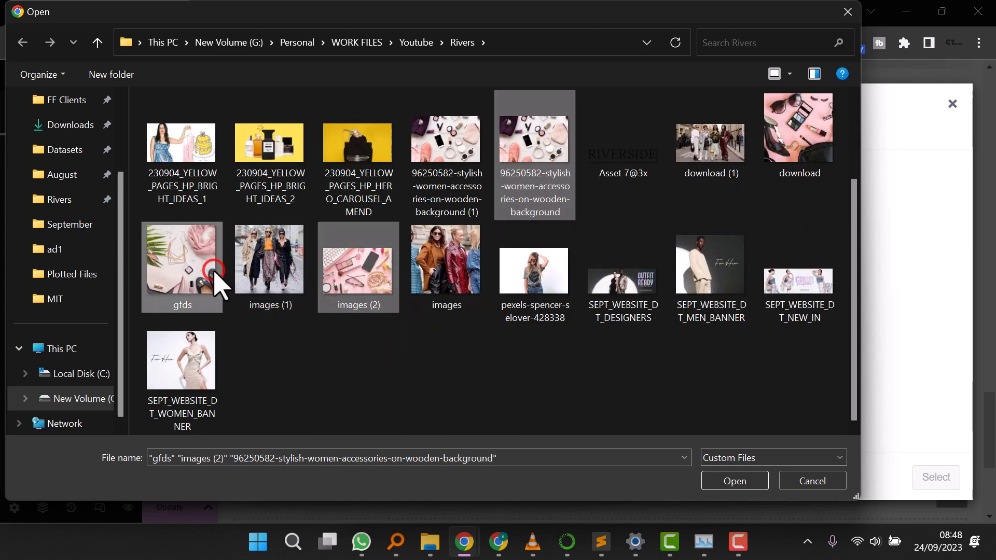
pyautogui.keyDown('ctrl'); pyautogui.click(799, 138); pyautogui.keyUp('ctrl')
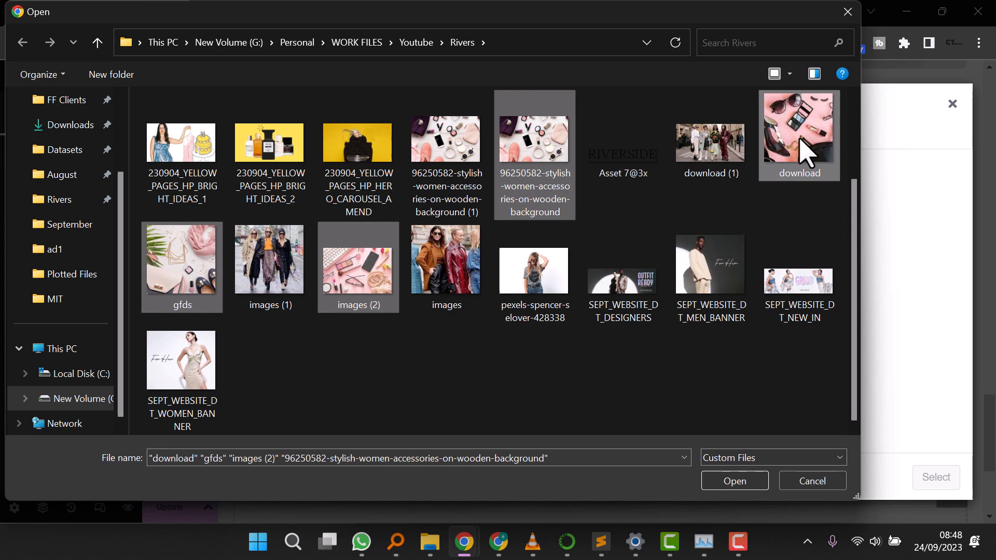
pyautogui.click(752, 483)
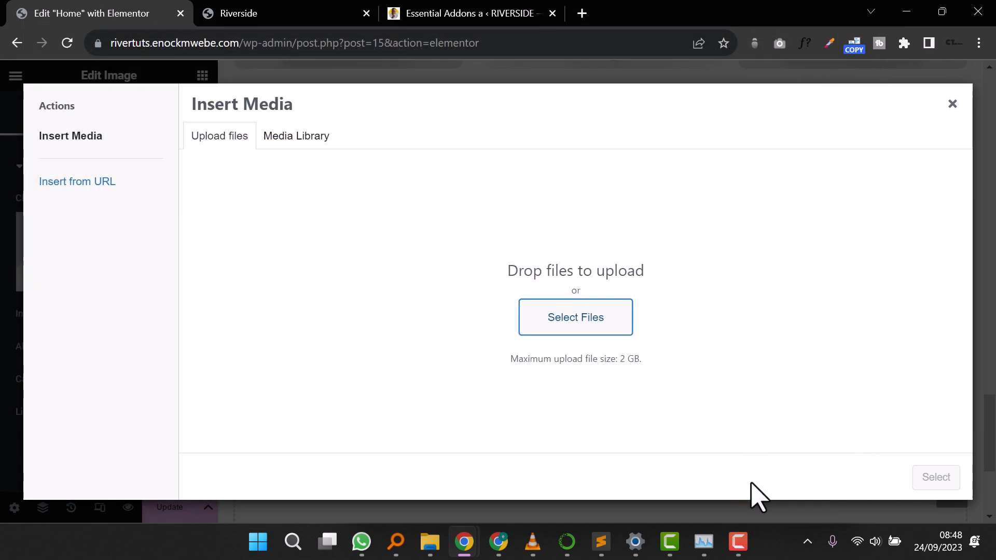
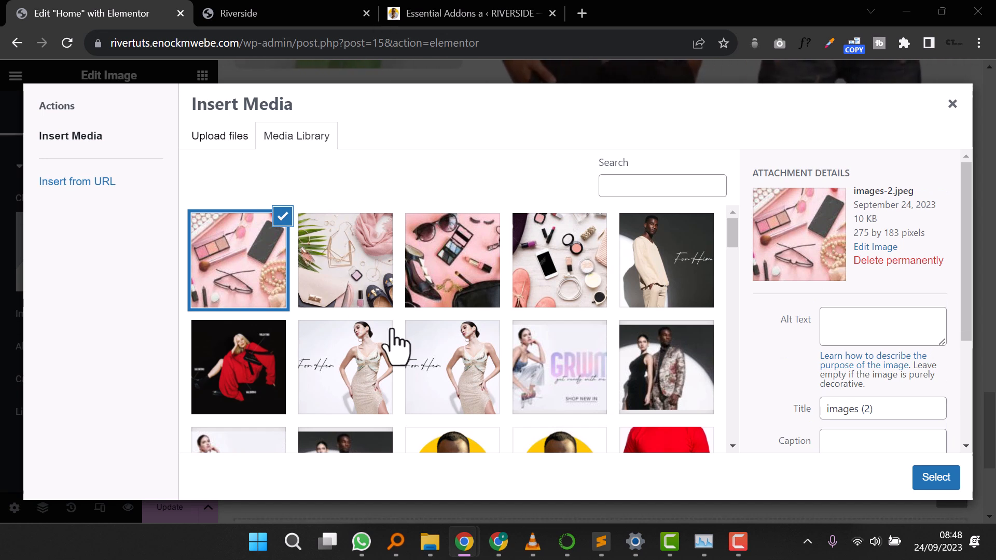
pyautogui.click(931, 478)
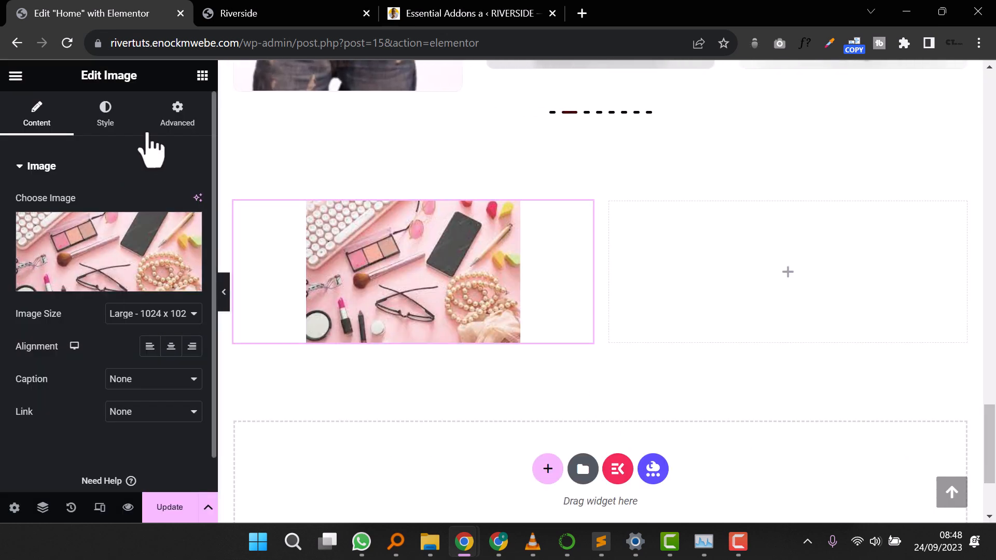
# Step: Place a Heading widget below the image in the left column
pyautogui.click(202, 77)
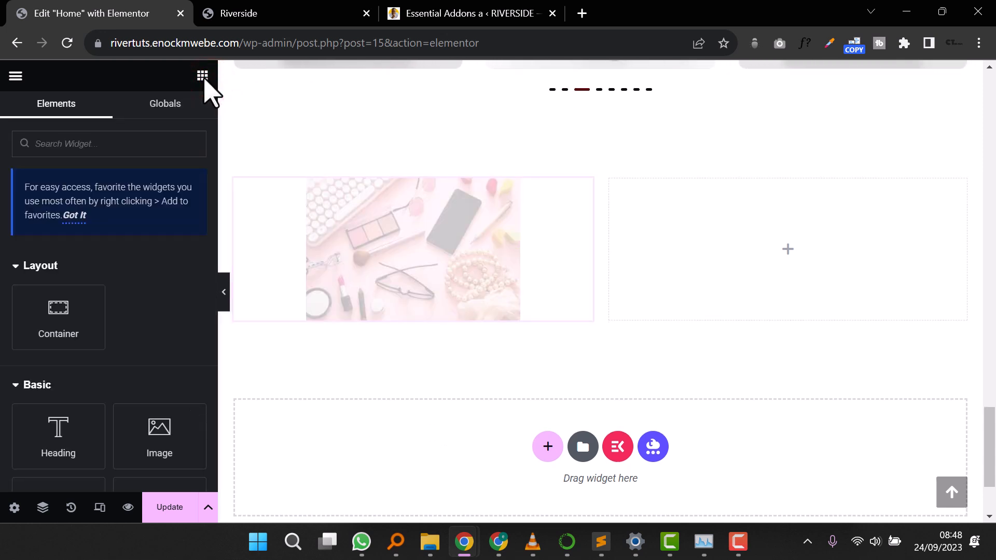
pyautogui.moveTo(65, 424); pyautogui.dragTo(432, 310)
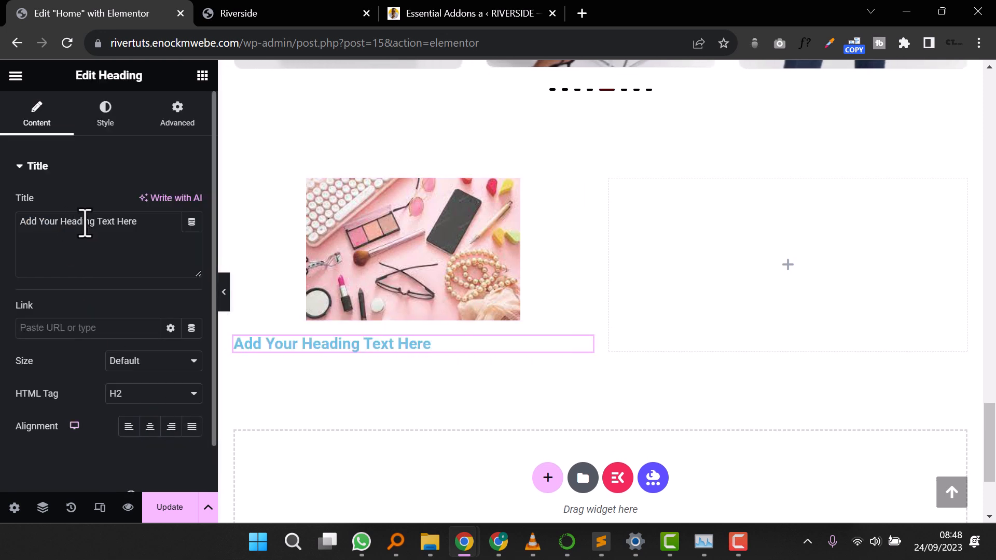
pyautogui.tripleClick(86, 223)
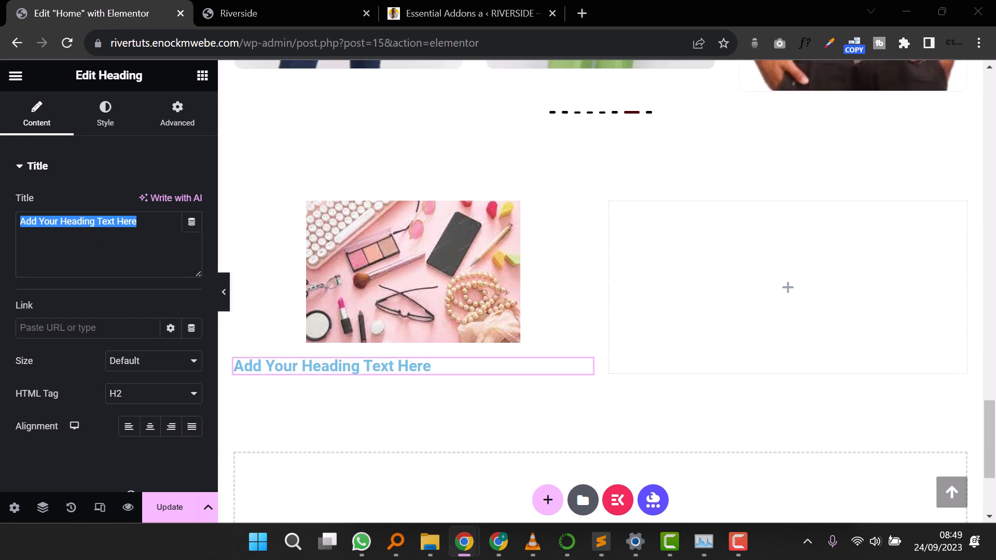
pyautogui.doubleClick(92, 221)
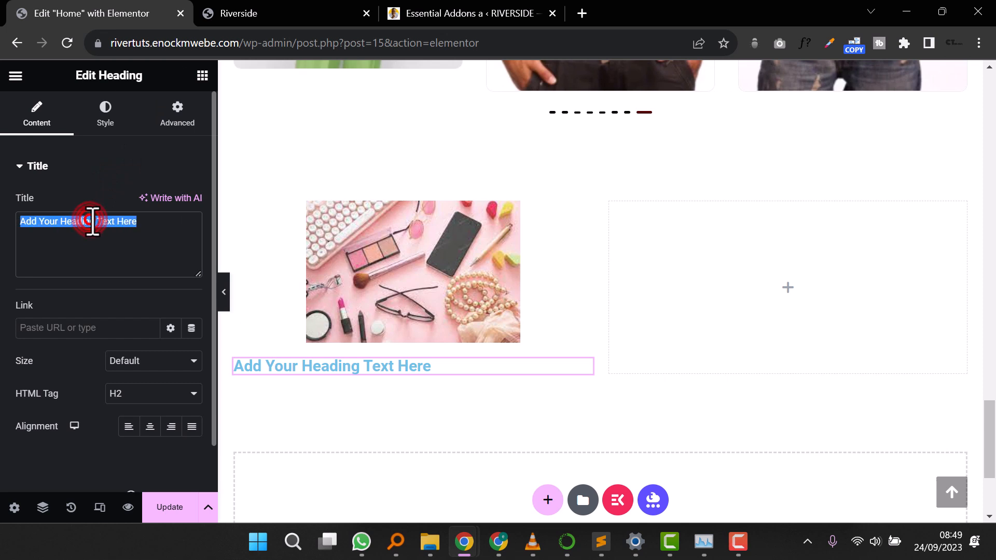
pyautogui.hotkey('ctrl', 'v')
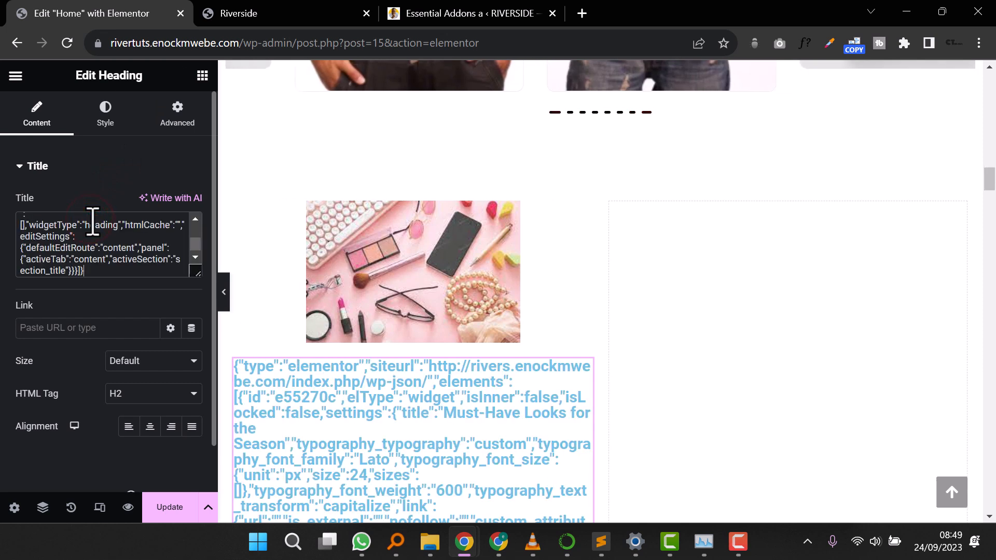
# Step: Replace the heading's title text with "Must-Have Looks for the Season"
pyautogui.tripleClick(88, 245)
pyautogui.write('M')
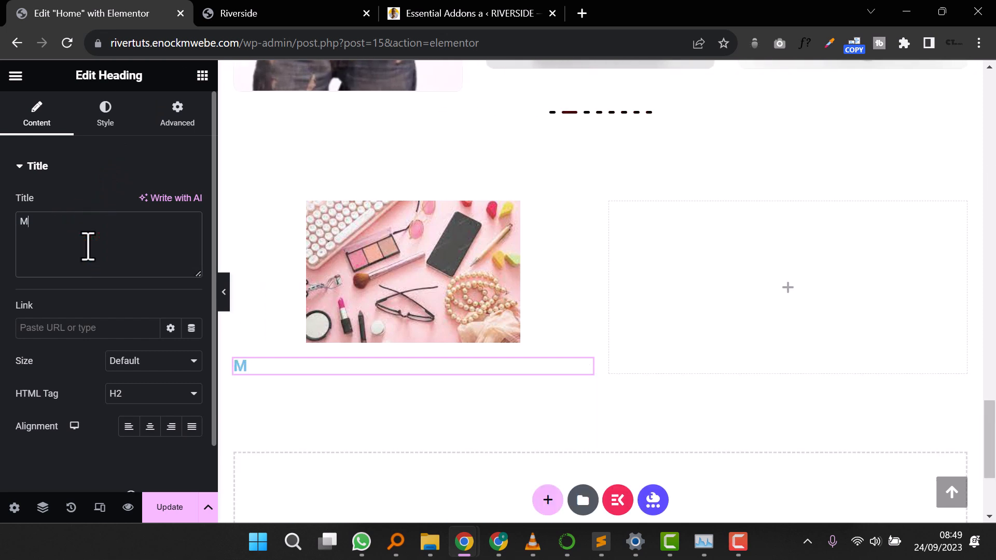
pyautogui.write('ust Have')
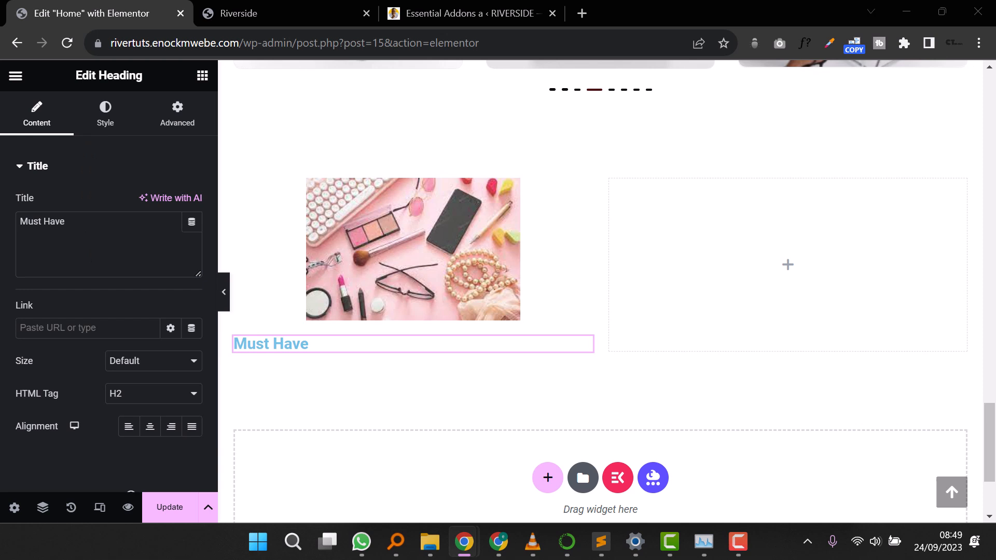
pyautogui.doubleClick(85, 220)
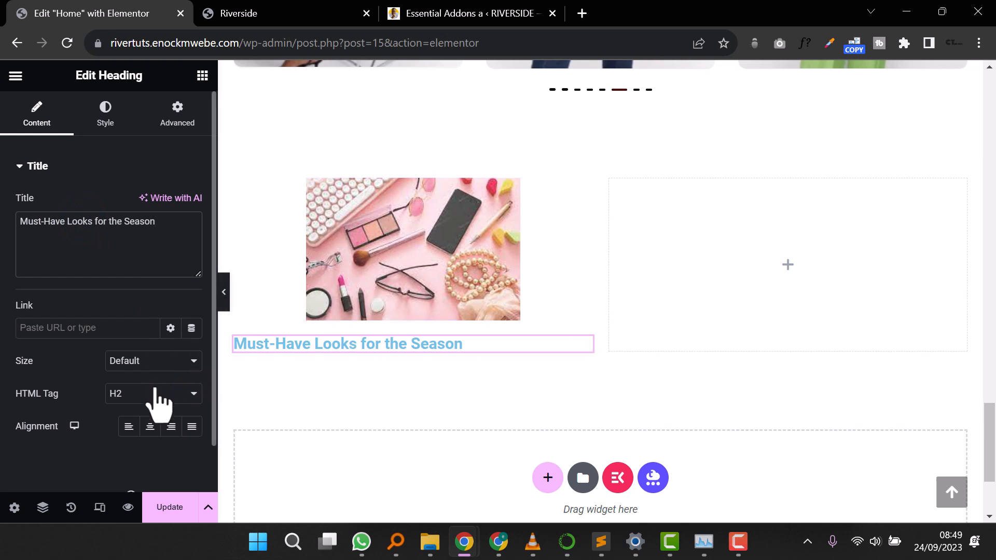
# Step: Set the "Must-Have Looks for the Season" heading's text color to black, #000000
pyautogui.click(107, 113)
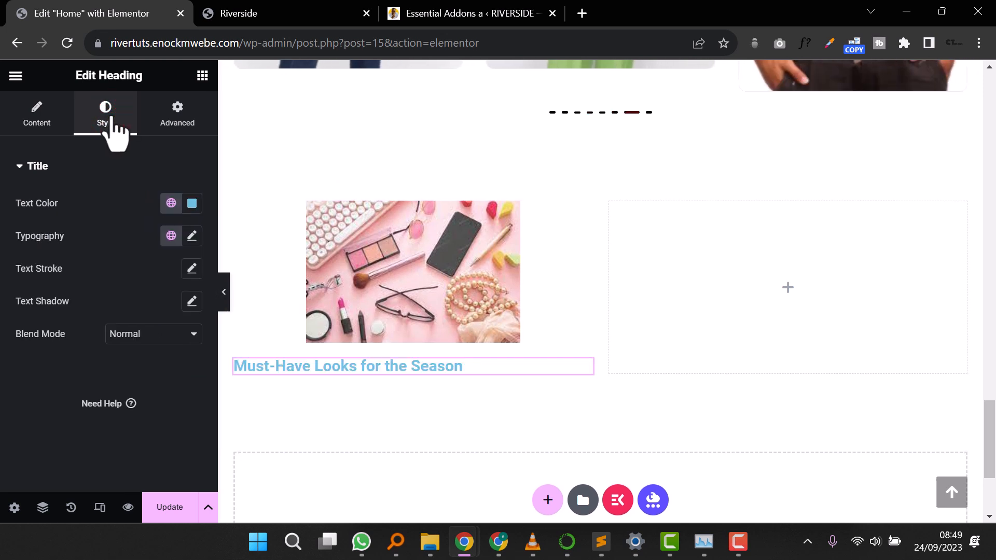
pyautogui.click(191, 207)
pyautogui.click(163, 336)
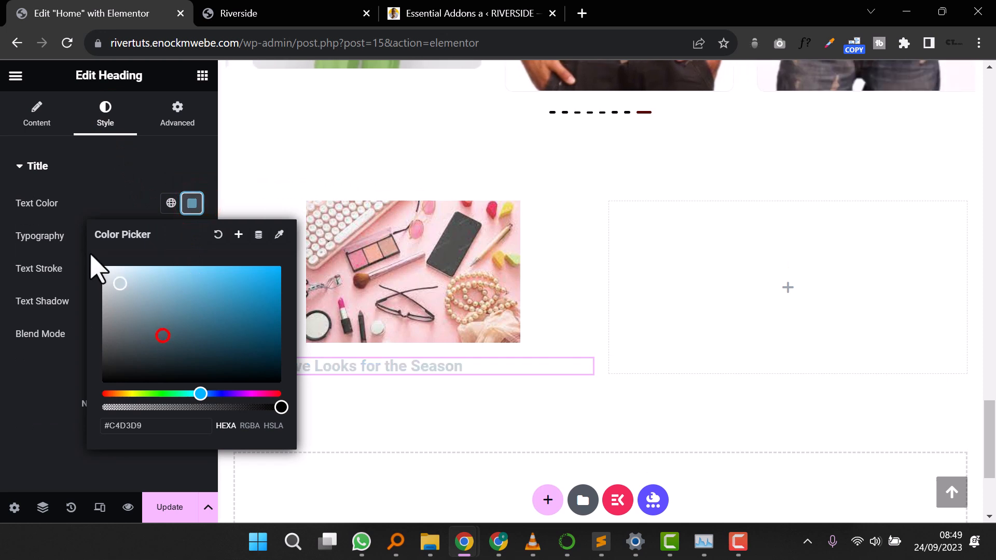
pyautogui.moveTo(62, 410); pyautogui.dragTo(57, 436)
pyautogui.click(467, 412)
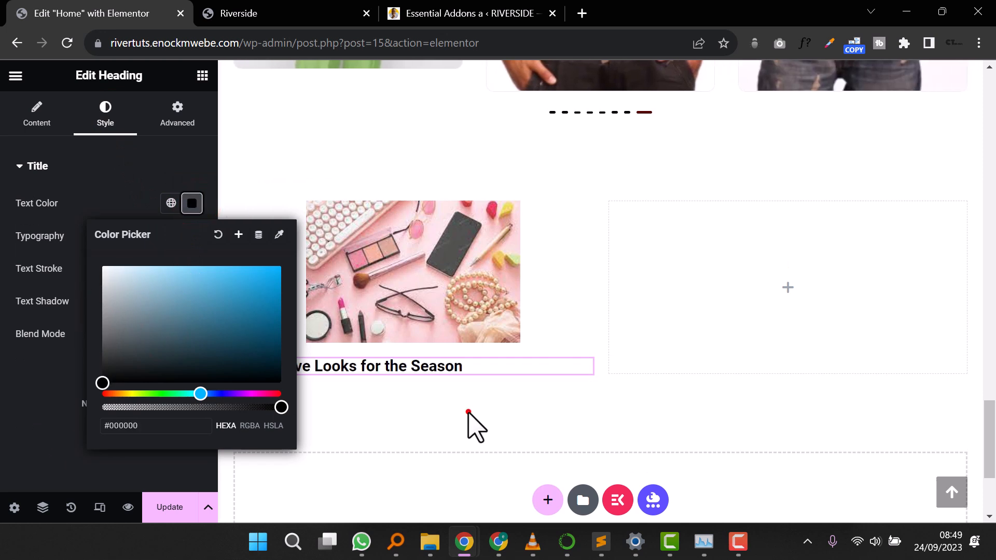
# Step: Set the image size of the picture above the heading to Full
pyautogui.click(373, 270)
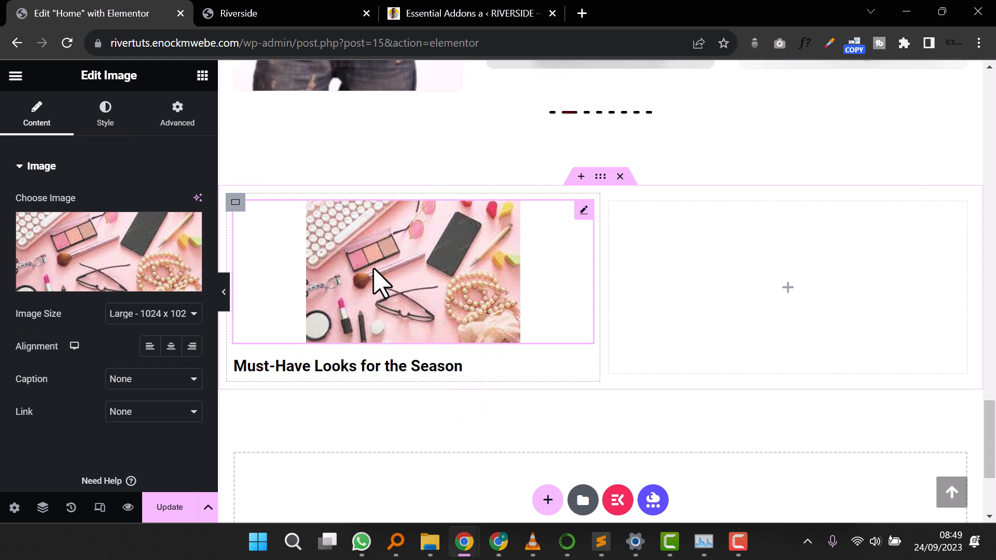
pyautogui.click(166, 313)
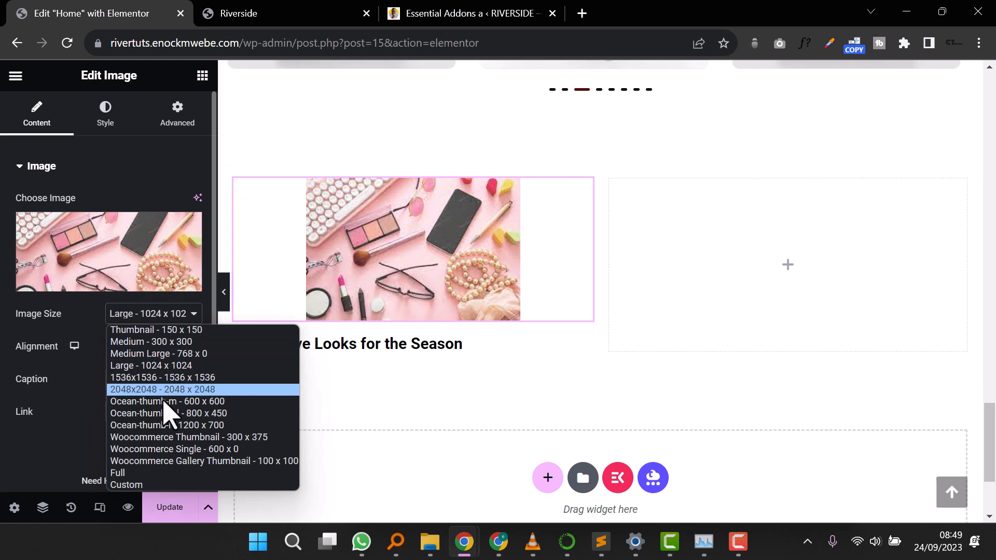
pyautogui.click(145, 472)
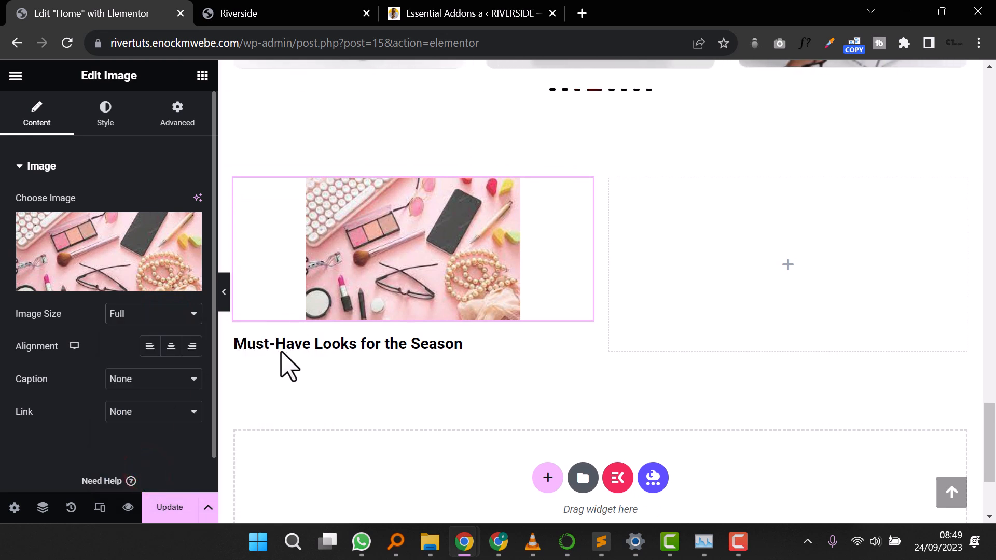
pyautogui.click(406, 390)
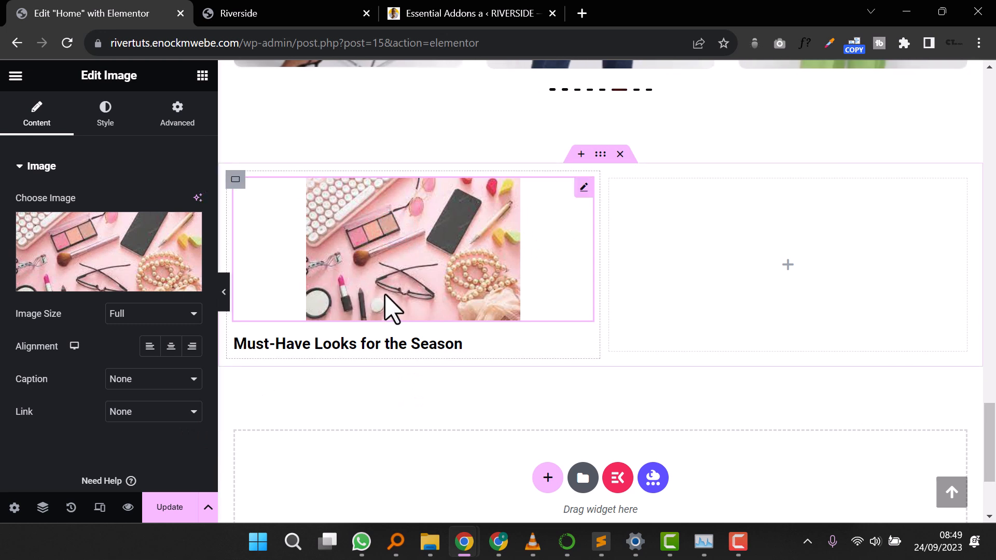
# Step: Set the font family of the "Must-Have Looks for the Season" heading to Lato
pyautogui.click(339, 342)
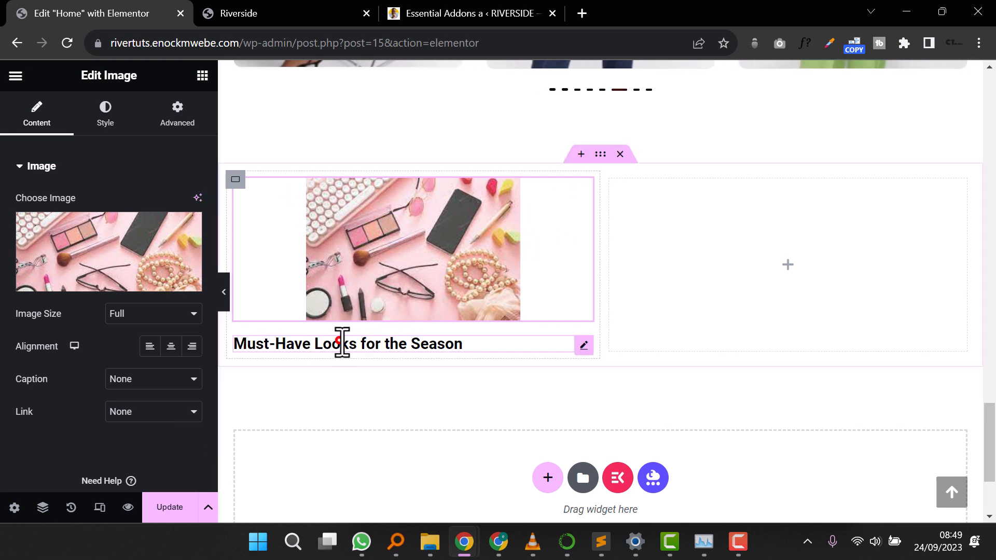
pyautogui.click(107, 122)
pyautogui.click(191, 236)
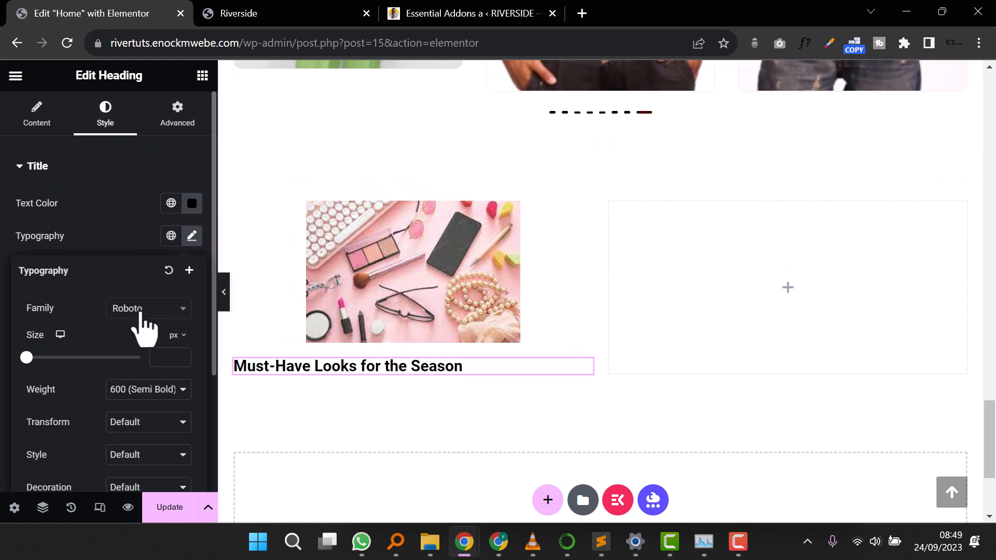
pyautogui.click(140, 309)
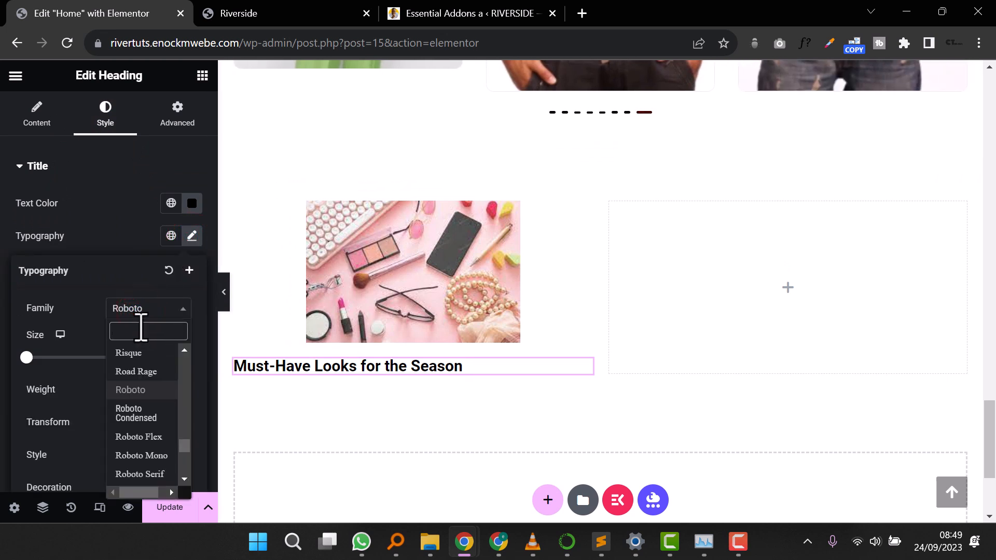
pyautogui.write('lato')
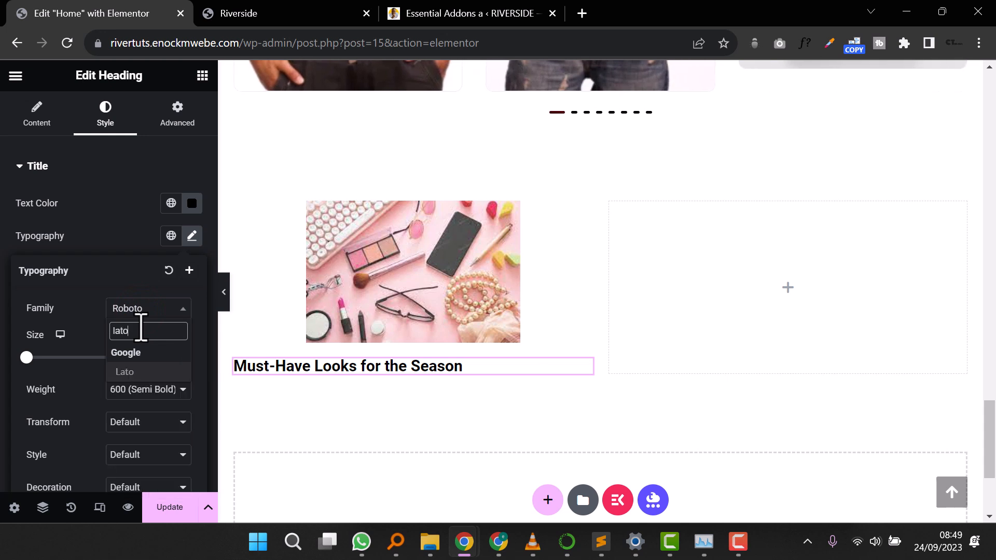
pyautogui.click(133, 371)
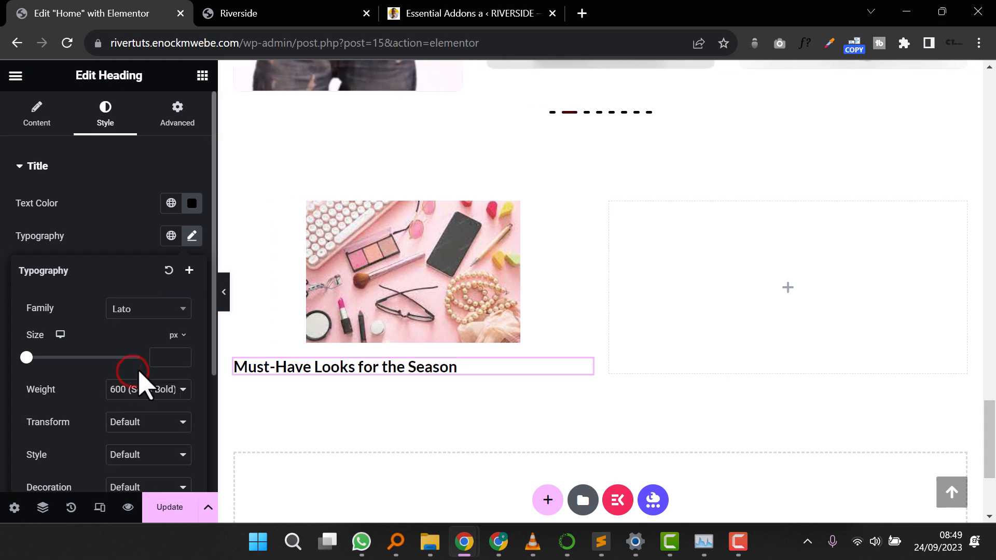
pyautogui.click(474, 394)
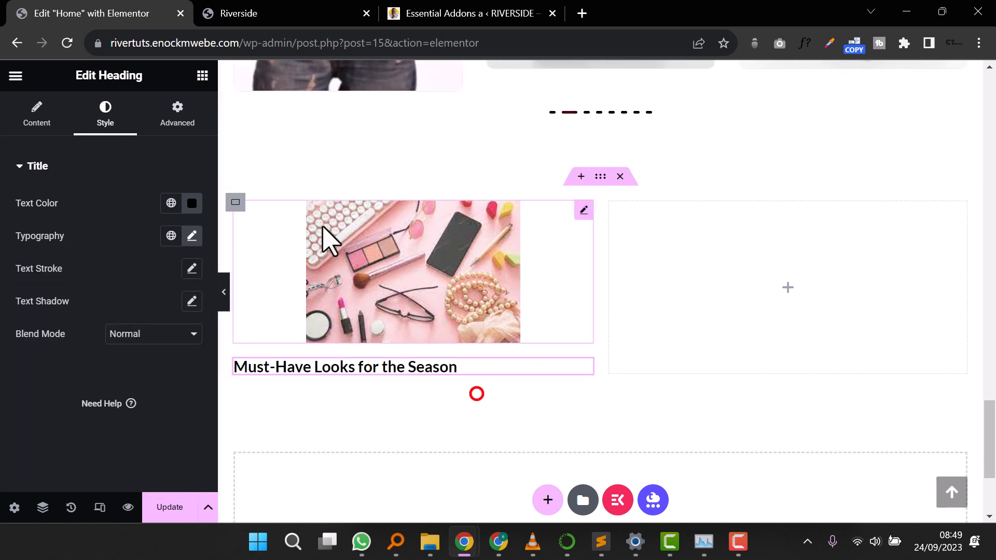
# Step: Duplicate the image-and-heading column three times and delete the empty column at the end of the row
pyautogui.rightClick(236, 205)
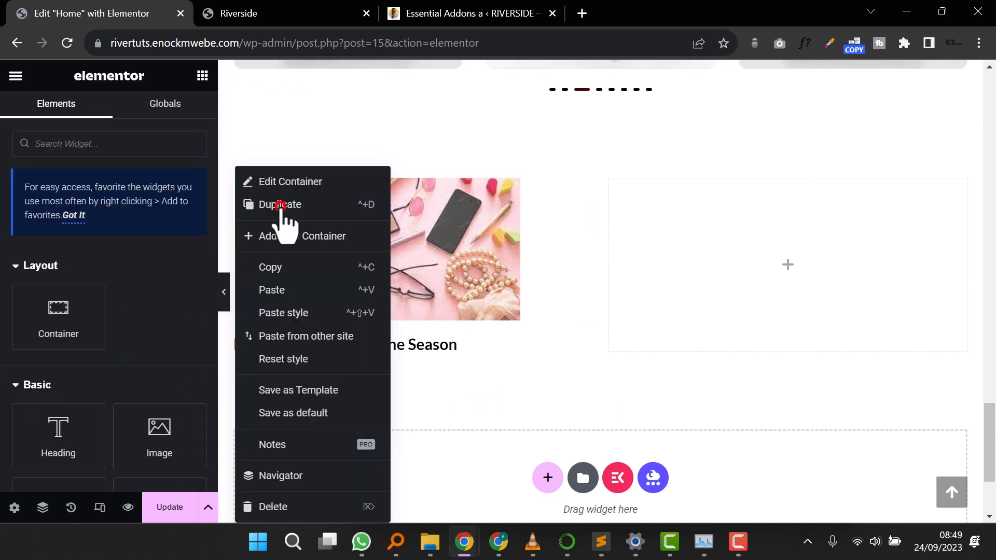
pyautogui.click(281, 206)
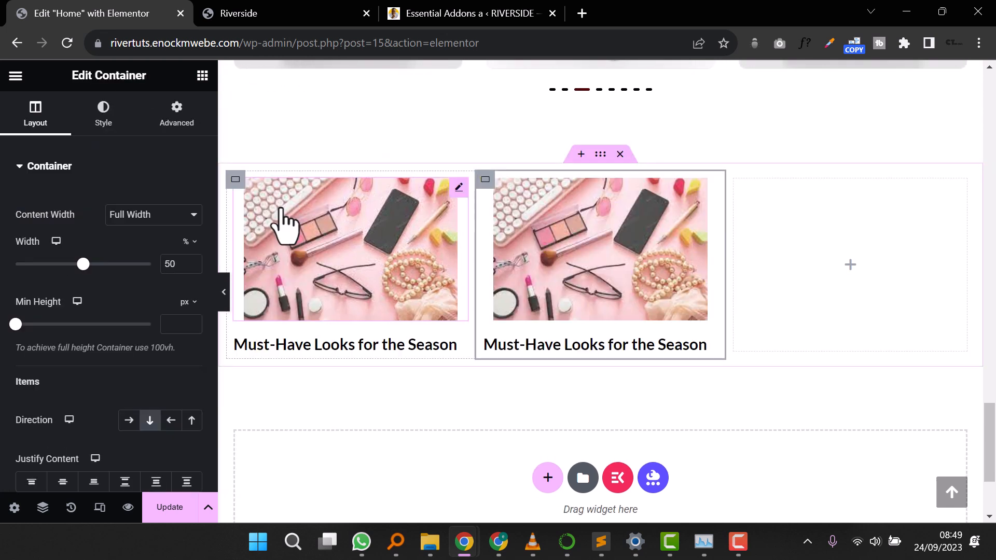
pyautogui.rightClick(235, 181)
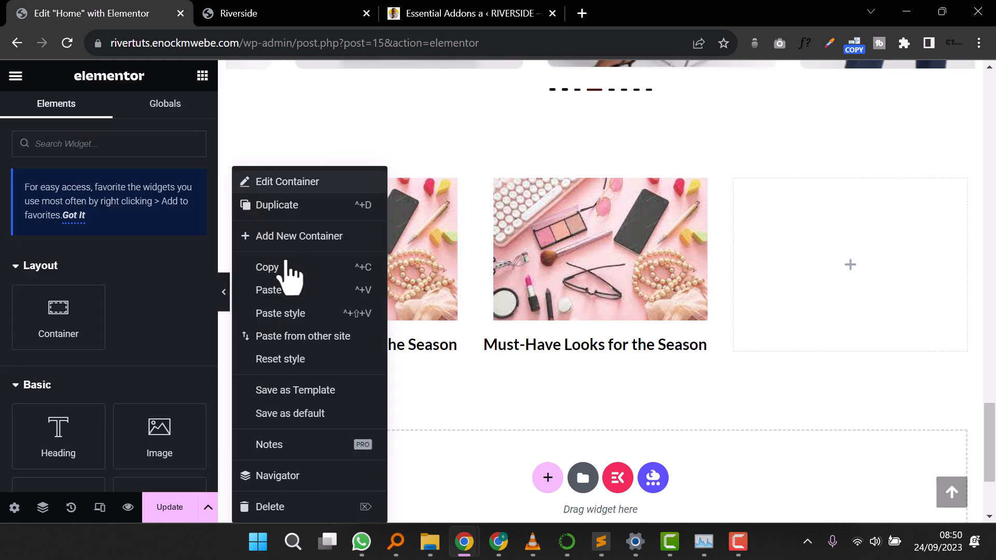
pyautogui.click(292, 204)
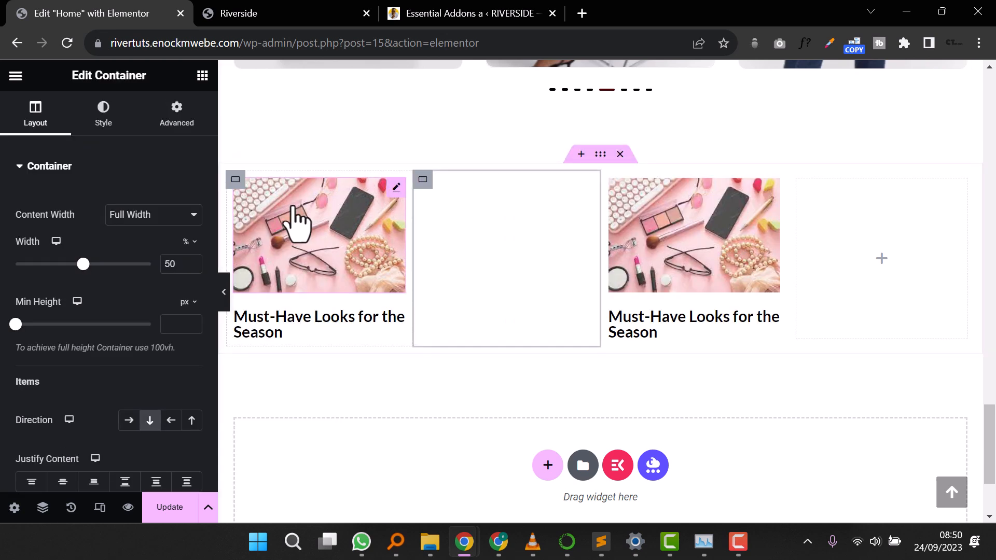
pyautogui.rightClick(243, 186)
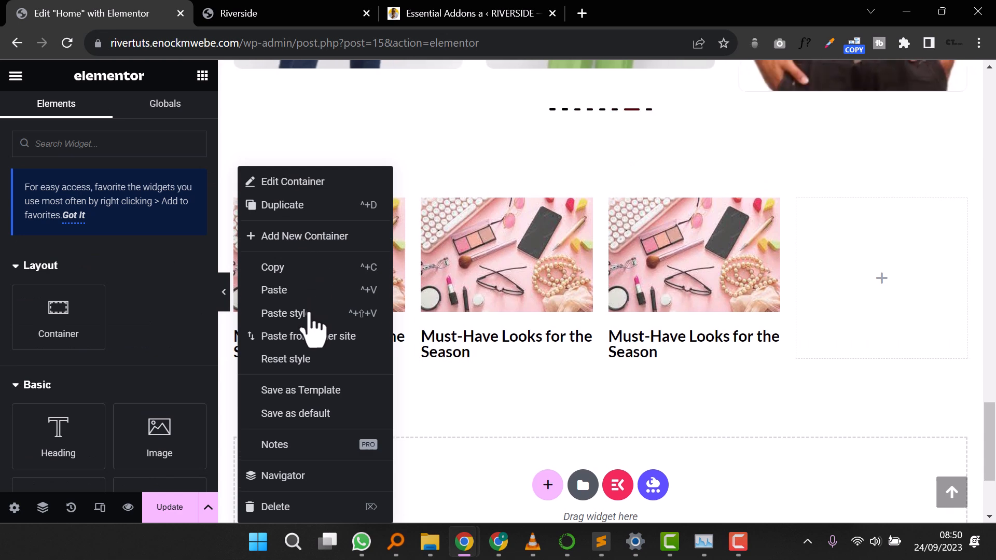
pyautogui.click(288, 203)
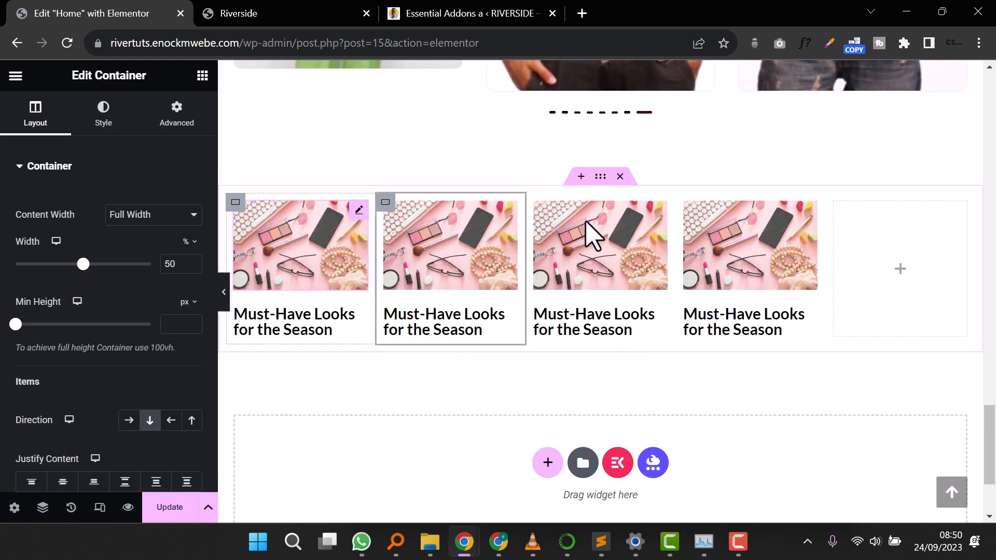
pyautogui.rightClick(836, 214)
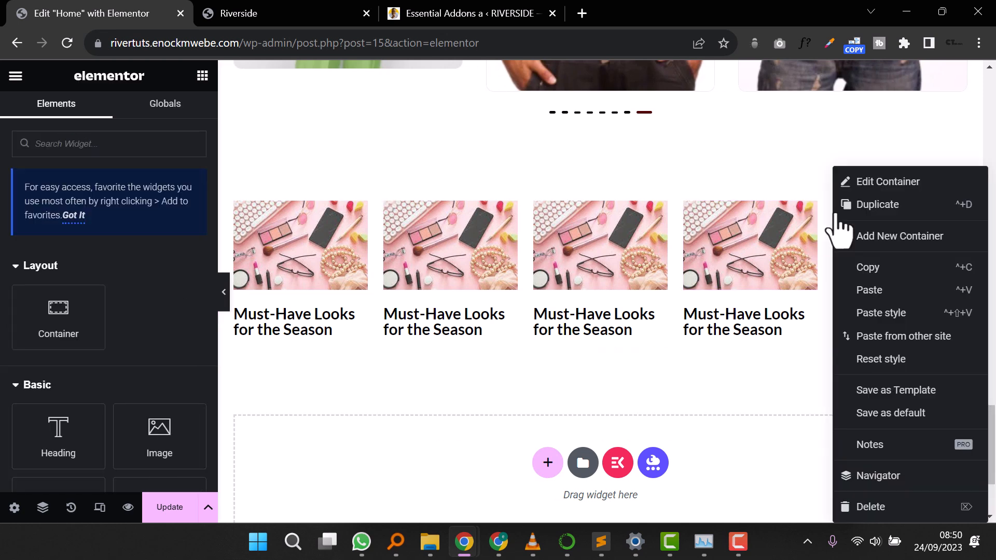
pyautogui.click(872, 511)
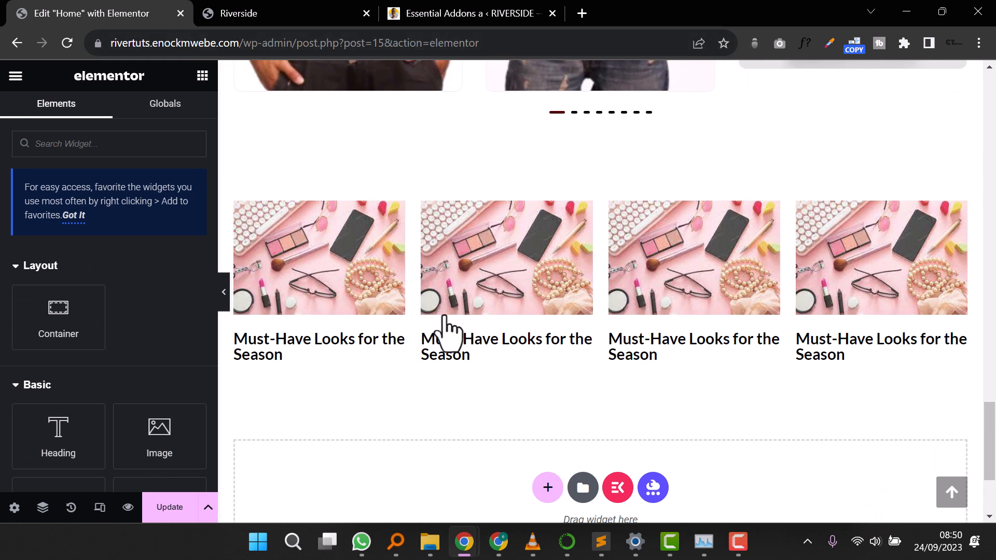
# Step: Check the images and headings of the Latest Blog Posts section on the reference Riverside site
pyautogui.click(296, 10)
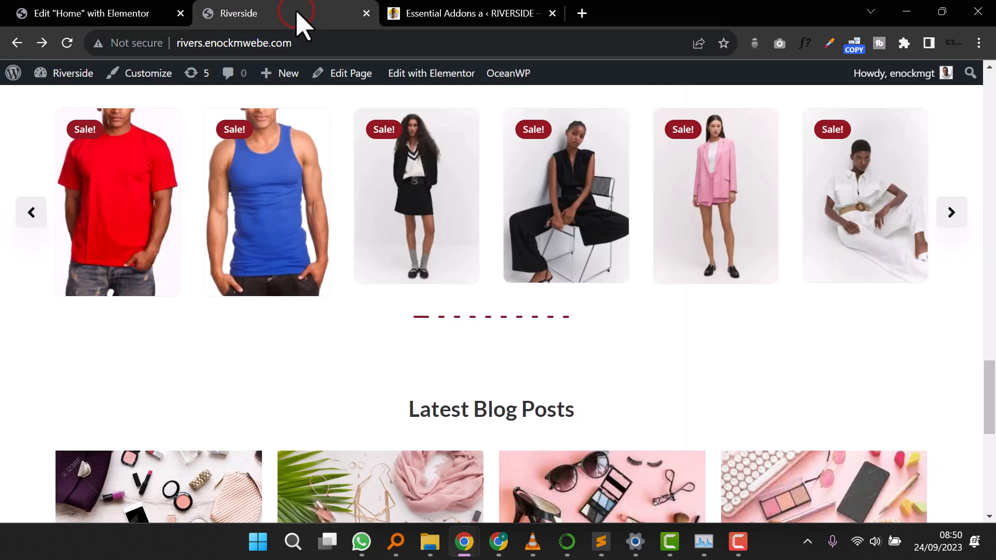
pyautogui.scroll(-4, 493, 284)
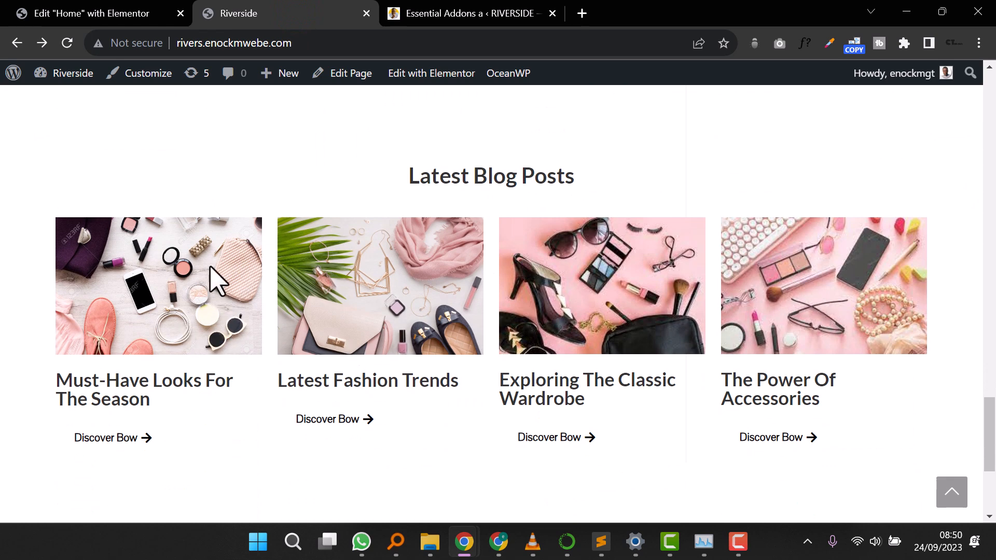
pyautogui.click(127, 12)
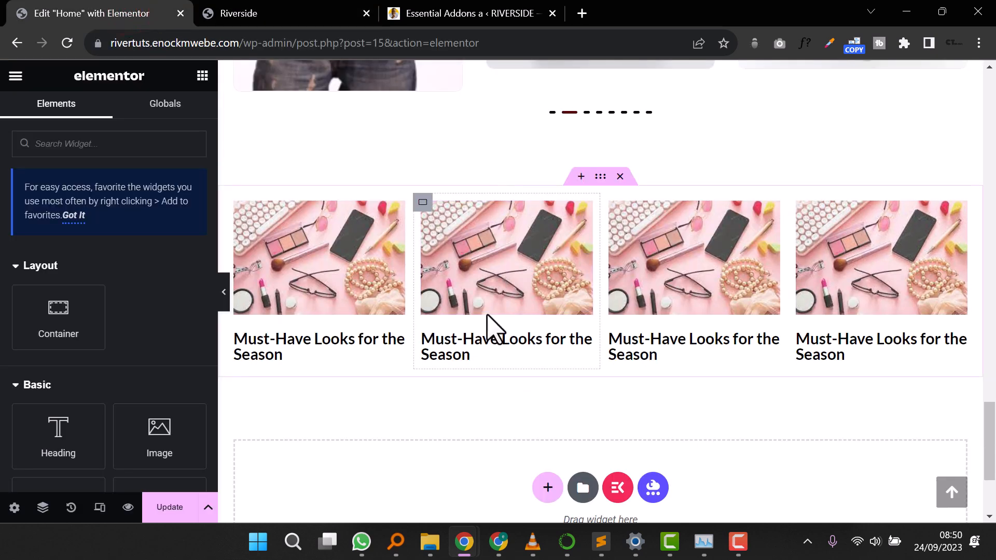
# Step: Try download.jpeg and gfds.jpg from the media library as the second column's image
pyautogui.click(473, 268)
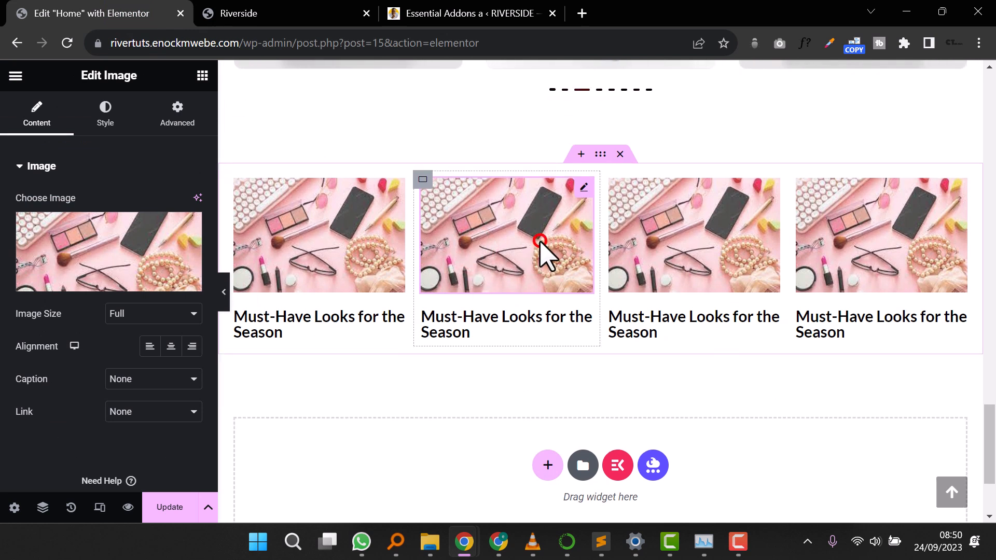
pyautogui.click(112, 284)
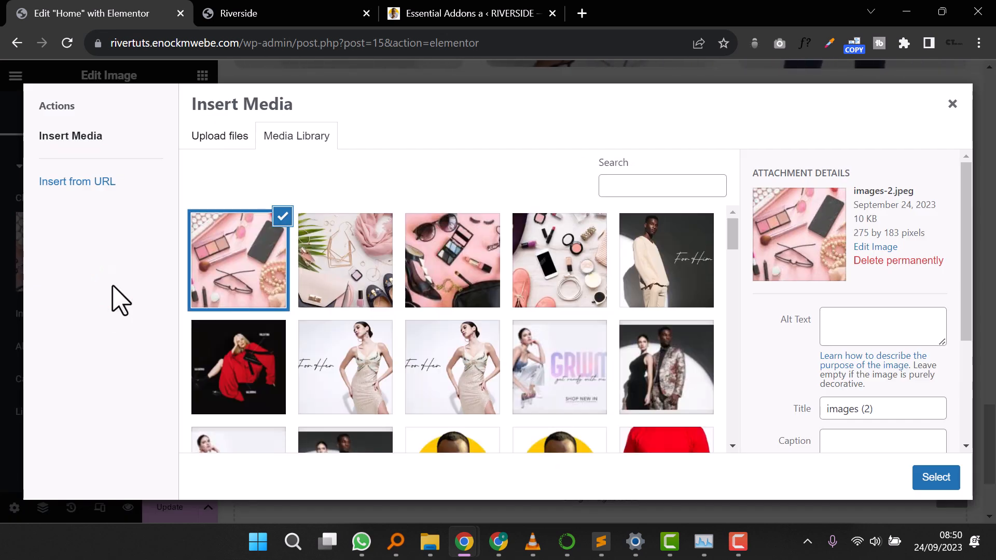
pyautogui.click(433, 277)
pyautogui.click(925, 485)
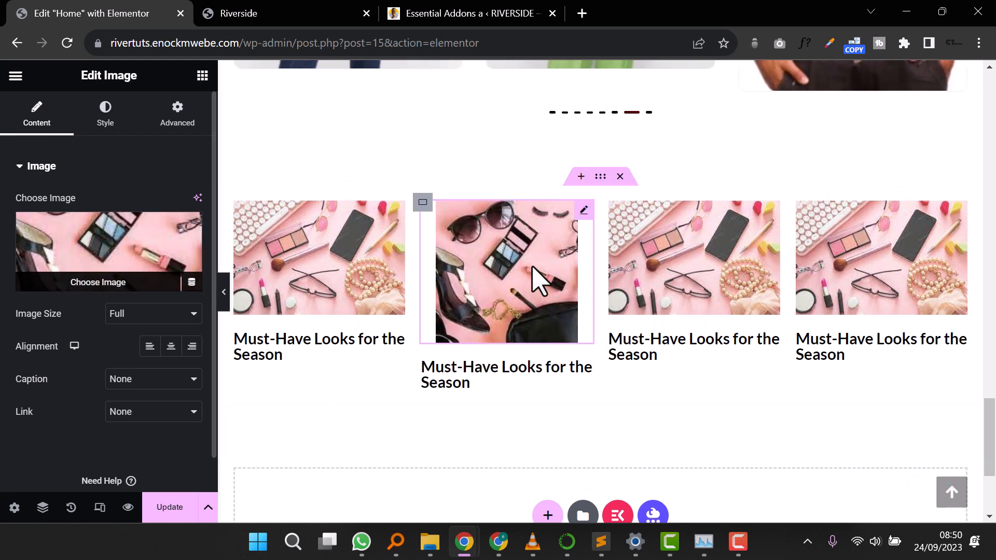
pyautogui.click(98, 284)
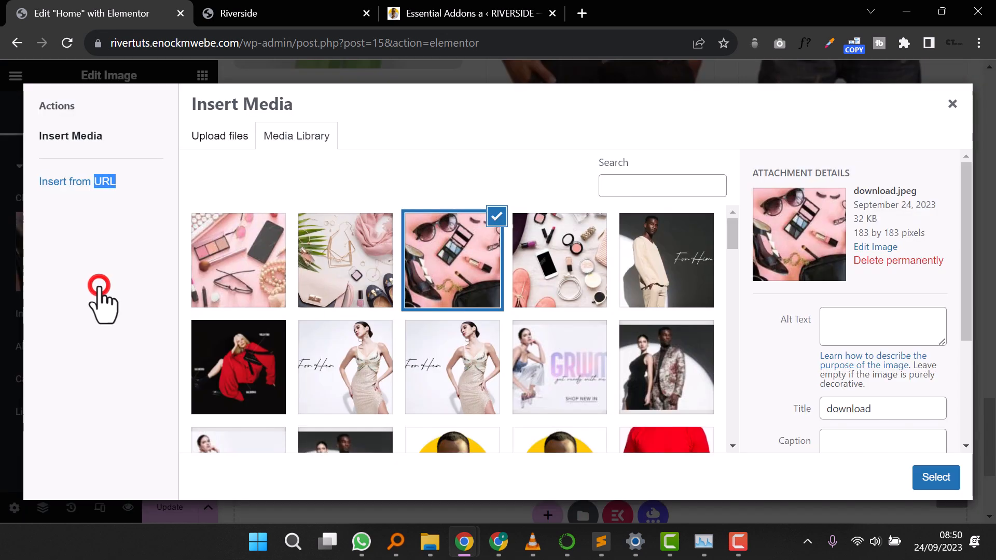
pyautogui.click(324, 285)
pyautogui.click(917, 474)
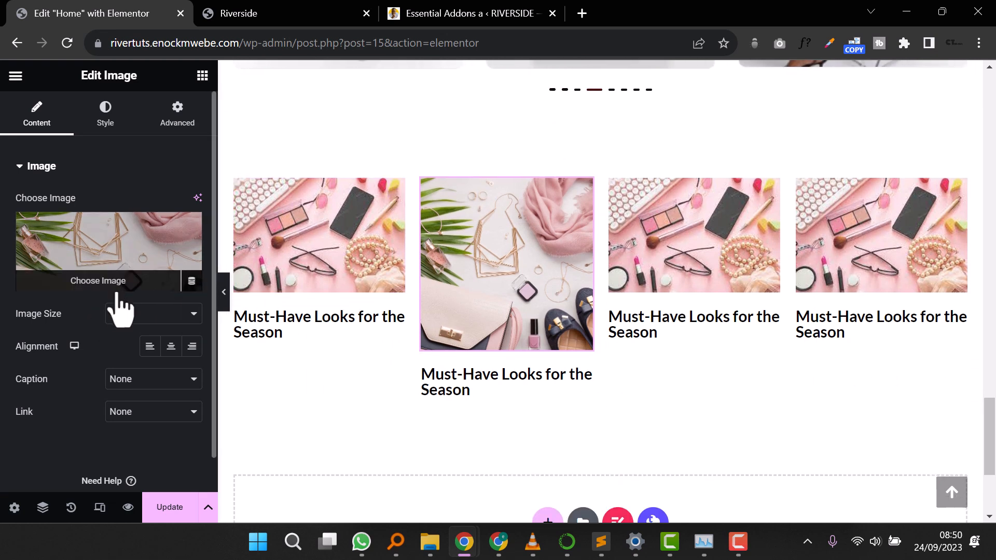
# Step: Replace the second column's image with the media library picture of coral shoes, a phone and makeup on white
pyautogui.click(119, 284)
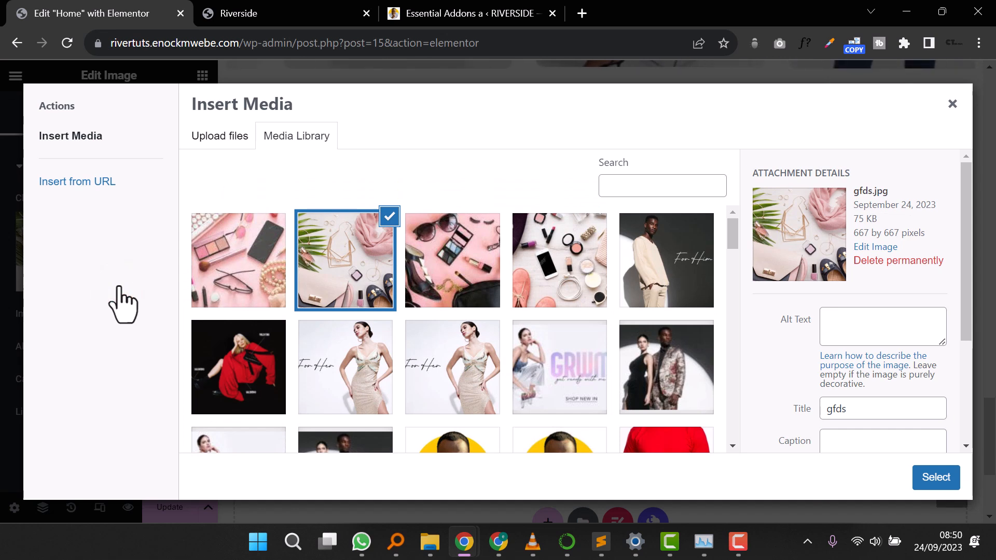
pyautogui.click(586, 259)
pyautogui.click(936, 477)
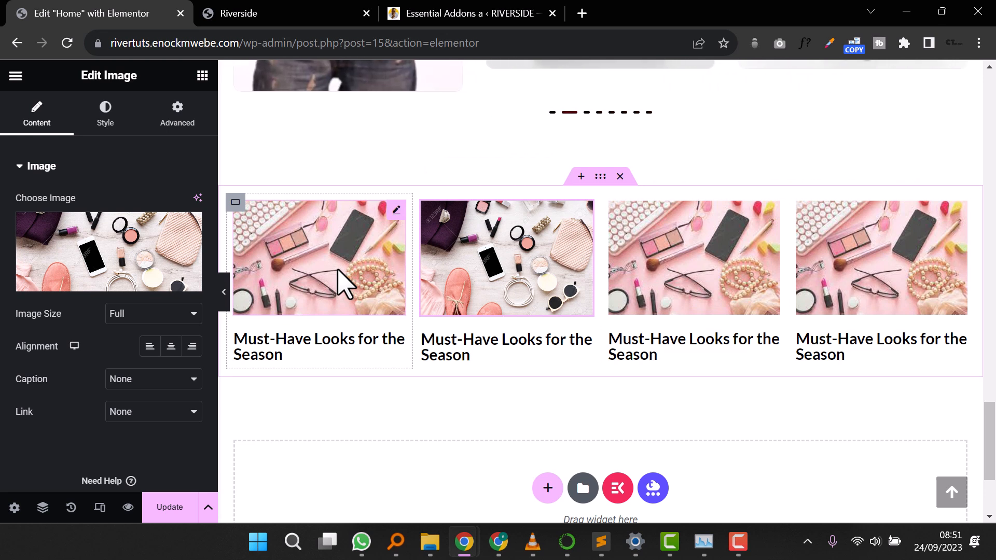
# Step: Replace the second column's heading text with "Latest Fashion trends"
pyautogui.scroll(-1, 422, 362)
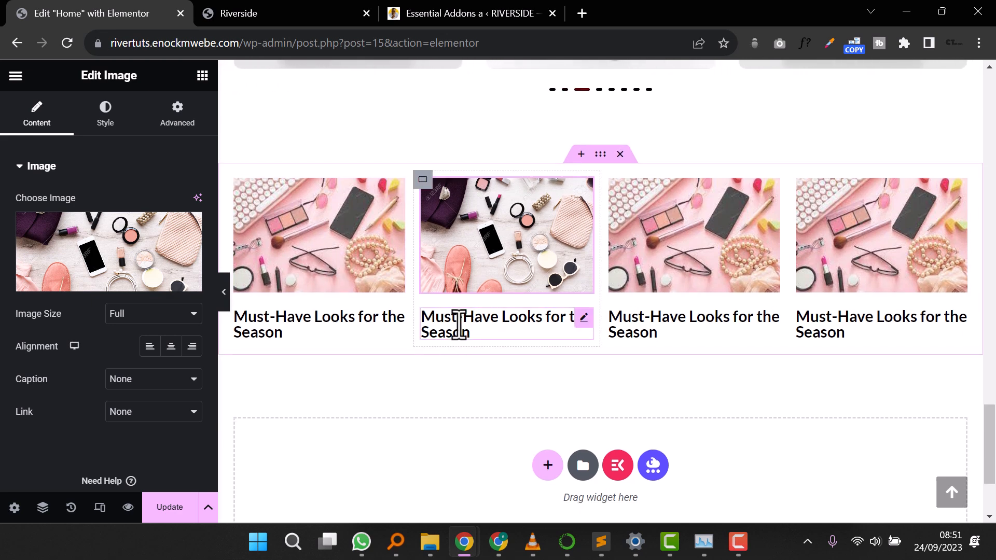
pyautogui.click(458, 324)
pyautogui.tripleClick(458, 324)
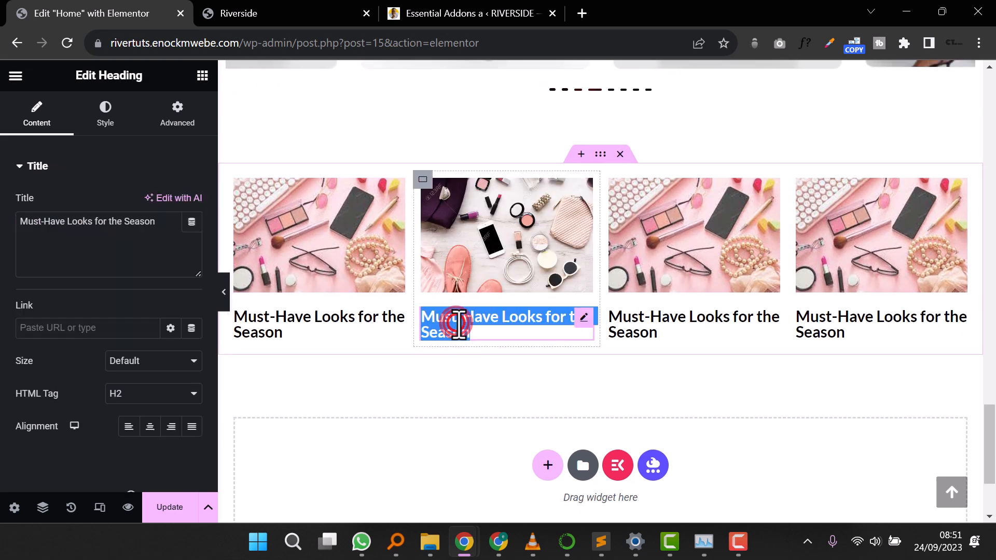
pyautogui.write('Lates')
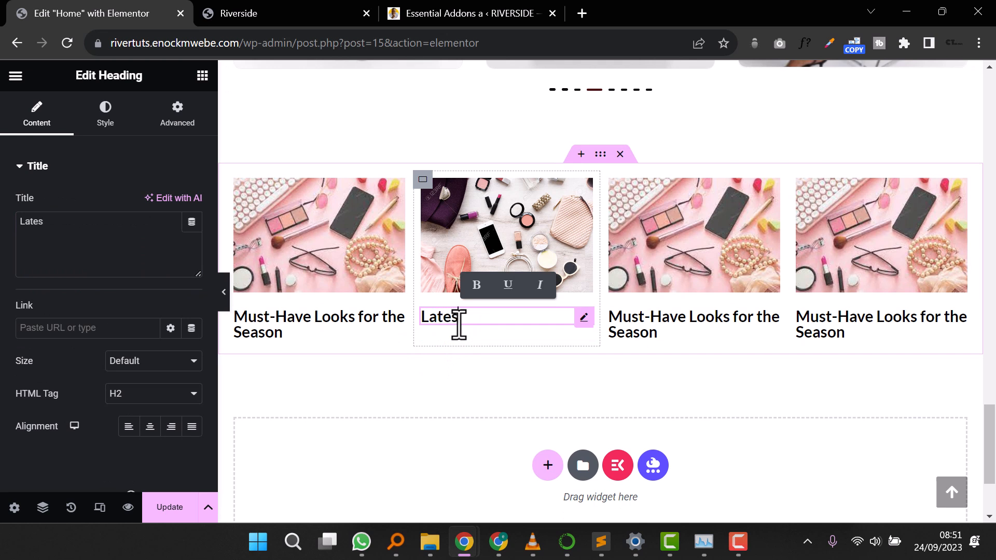
pyautogui.write('t Fashion trends')
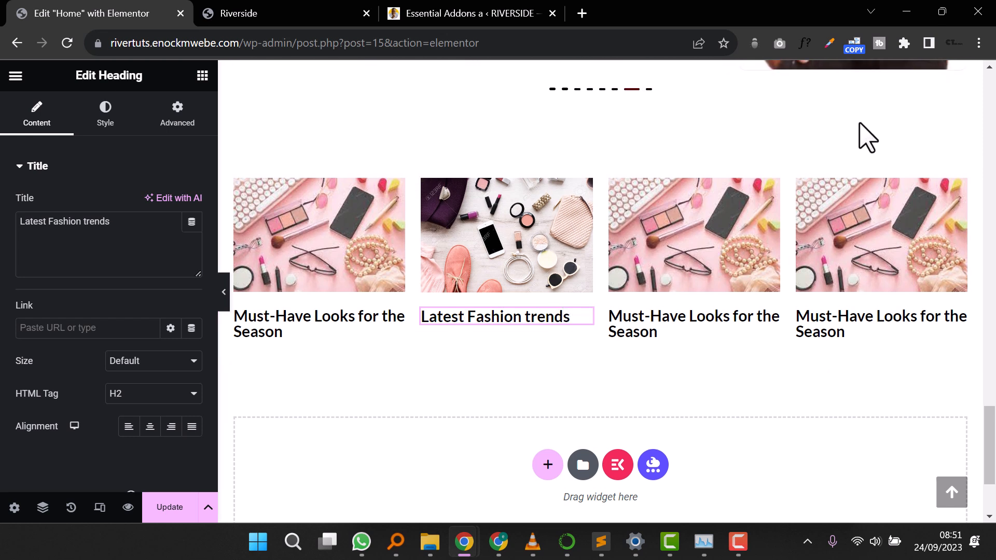
pyautogui.click(106, 326)
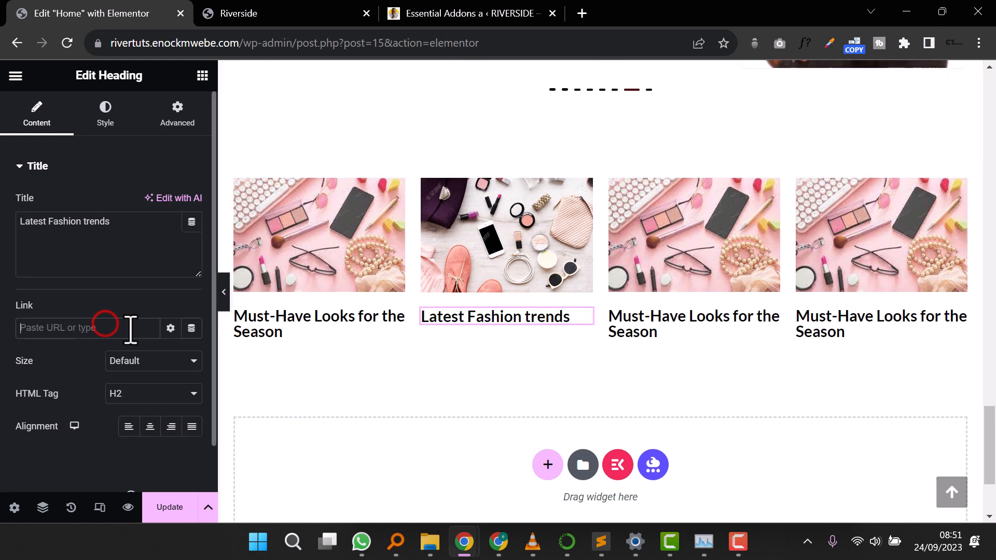
pyautogui.click(118, 331)
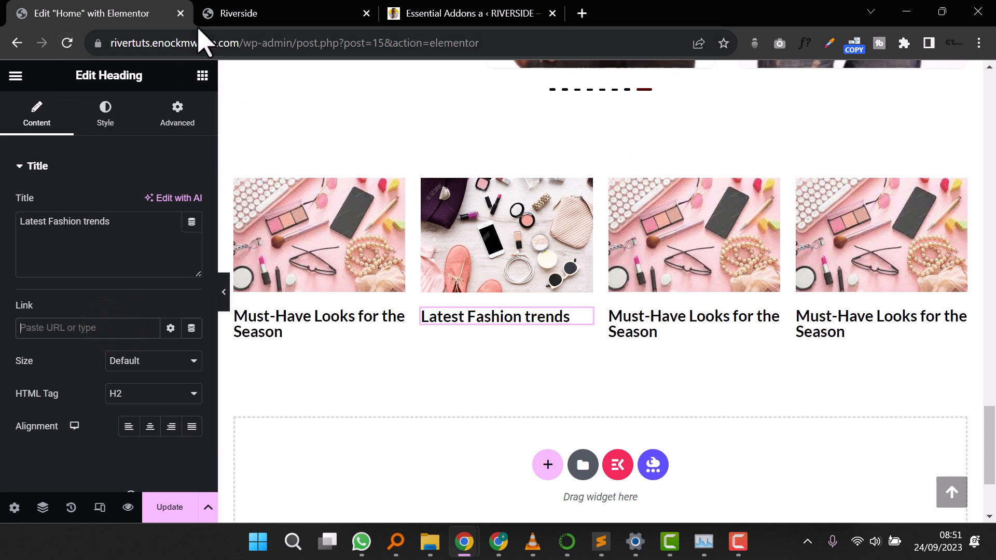
pyautogui.click(247, 13)
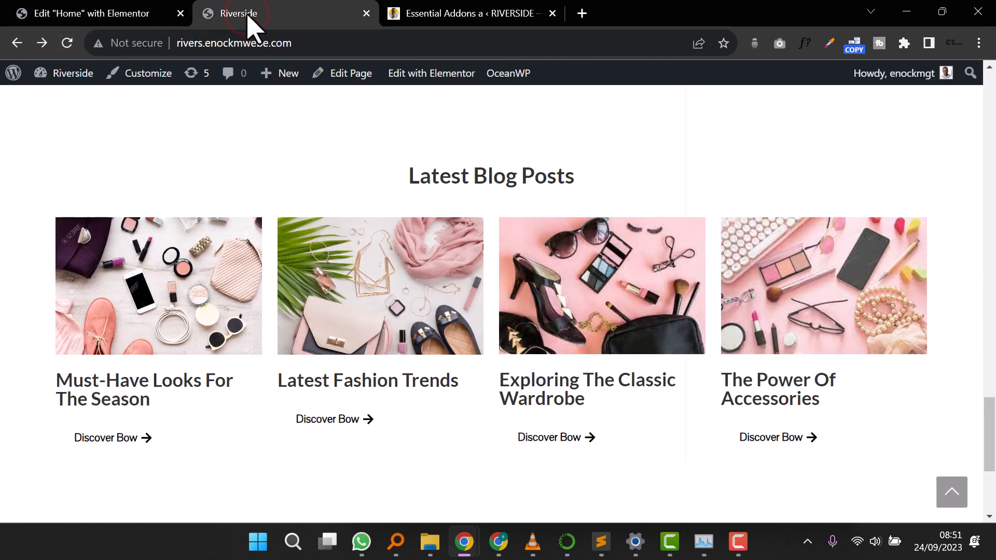
# Step: Switch to the WordPress dashboard and start a new post titled "Latest Fashion Trends"
pyautogui.click(487, 15)
pyautogui.scroll(6, 60, 358)
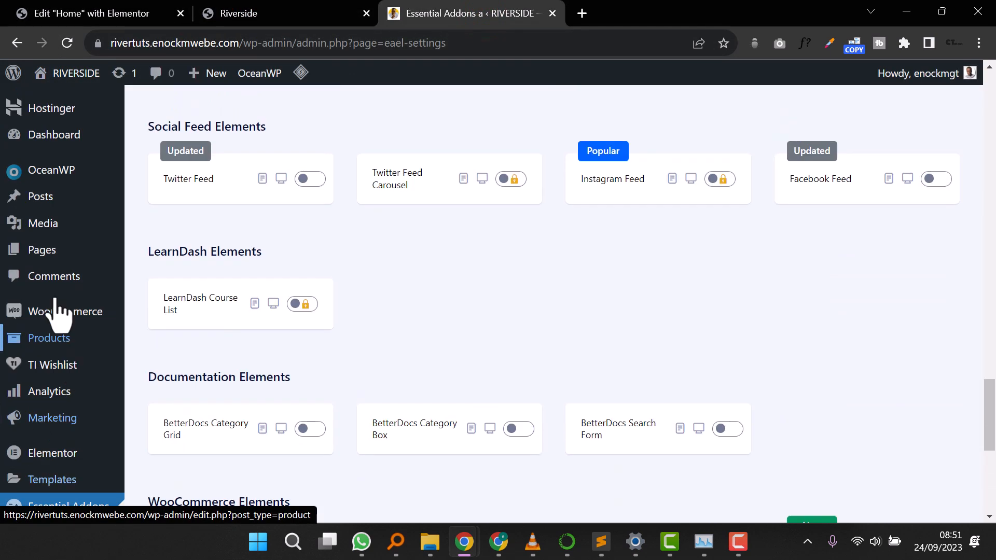
pyautogui.click(71, 196)
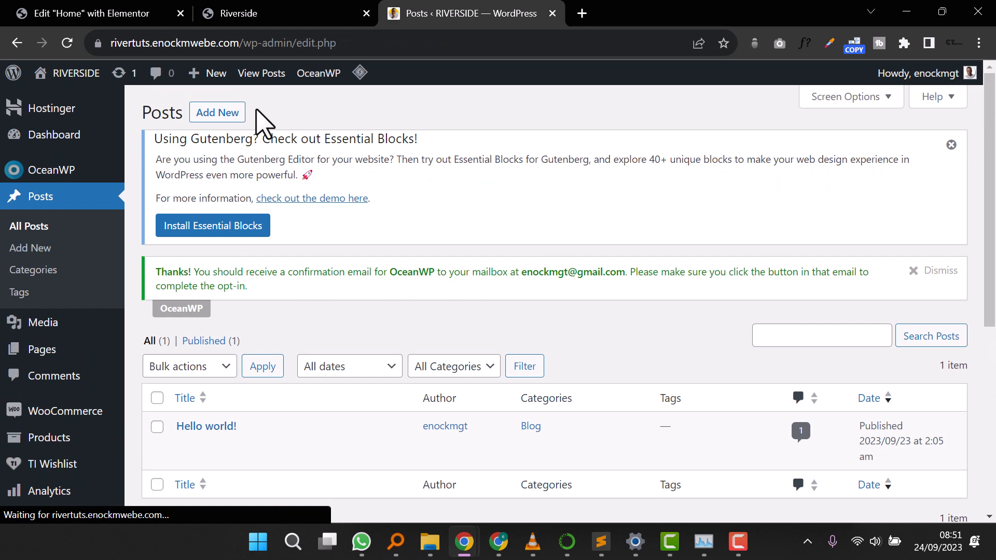
pyautogui.click(216, 115)
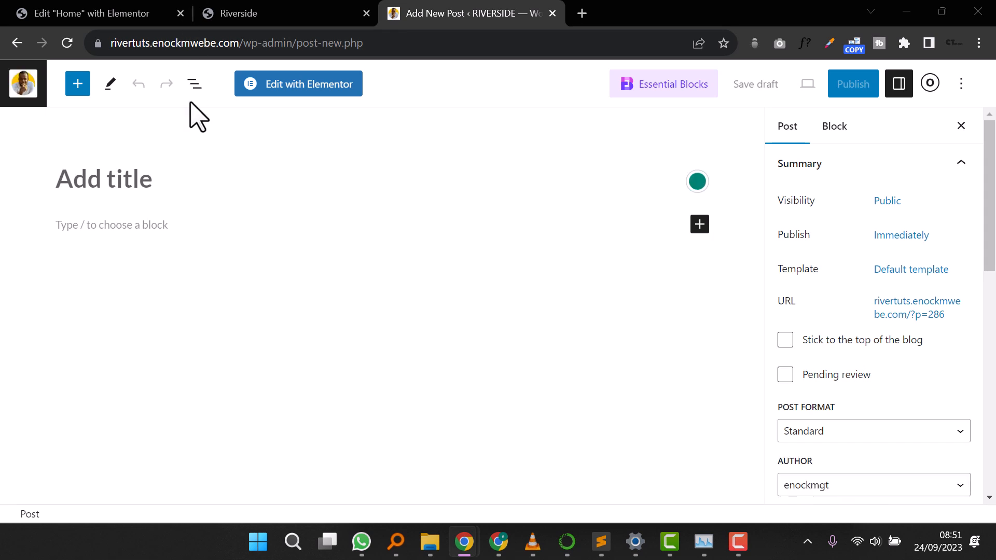
pyautogui.click(179, 178)
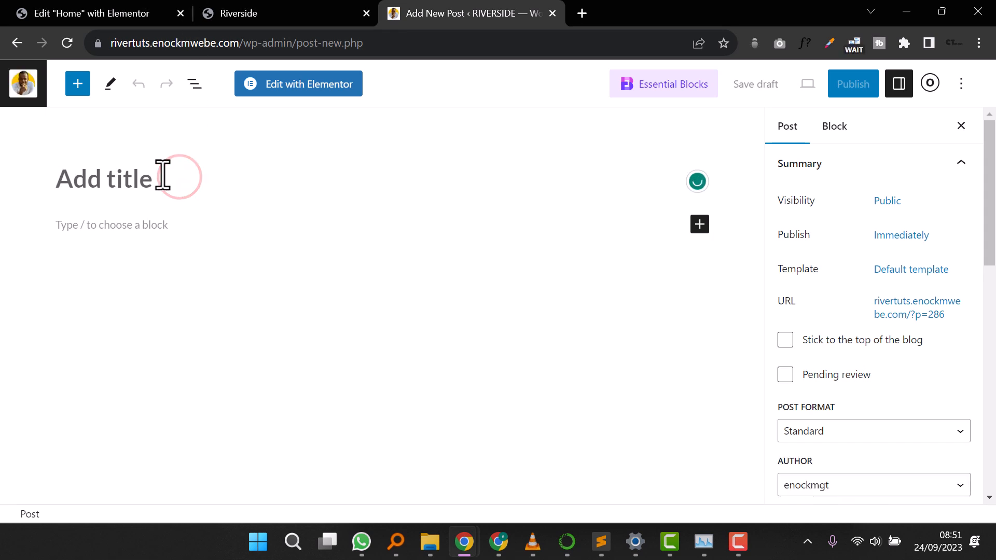
pyautogui.write('Latest Fashion Trends')
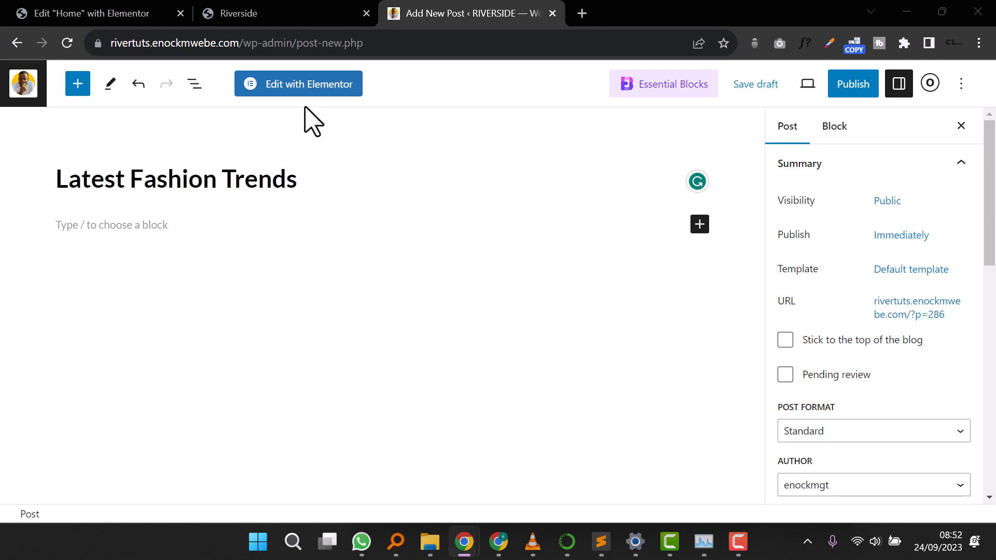
# Step: Paste the copied lorem ipsum paragraphs as the body of the Latest Fashion Trends post
pyautogui.click(271, 20)
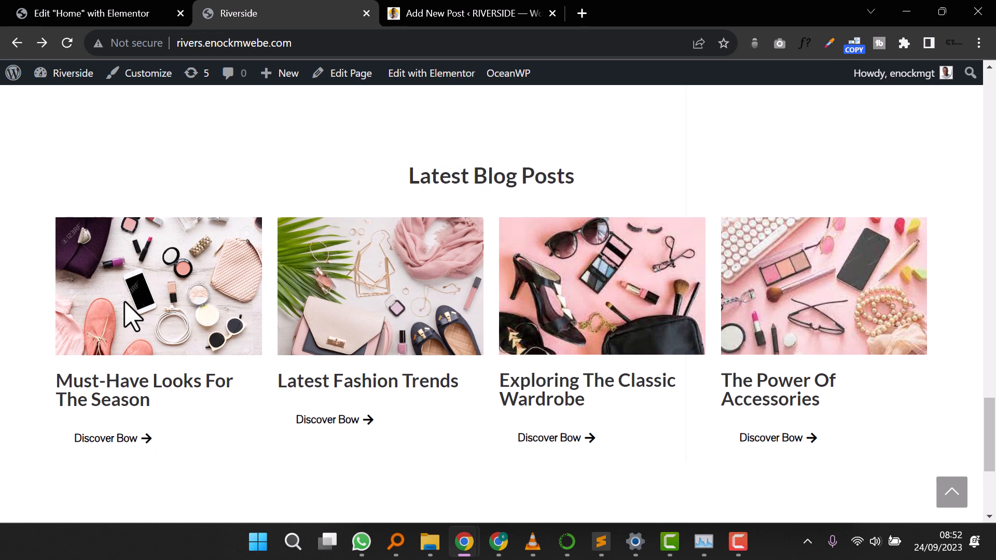
pyautogui.click(450, 19)
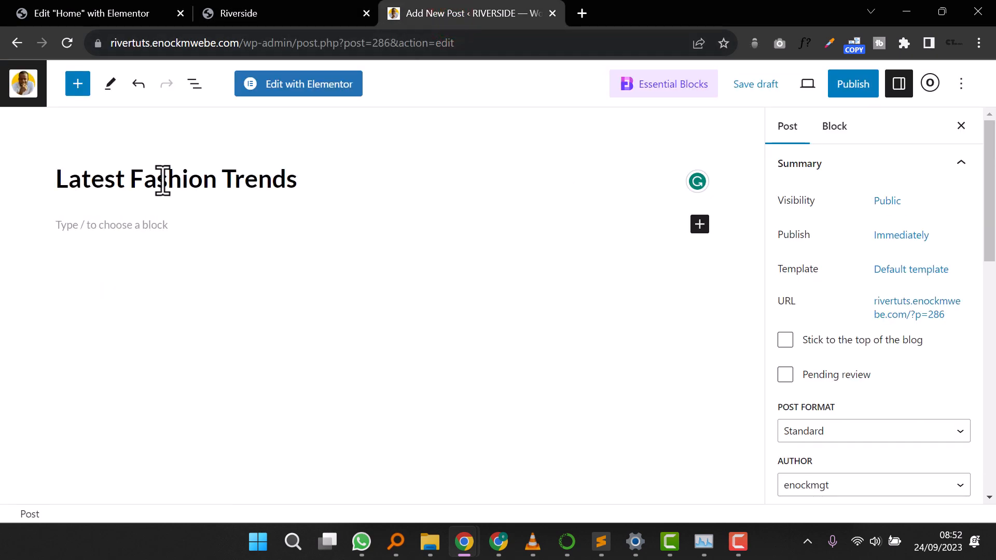
pyautogui.click(164, 235)
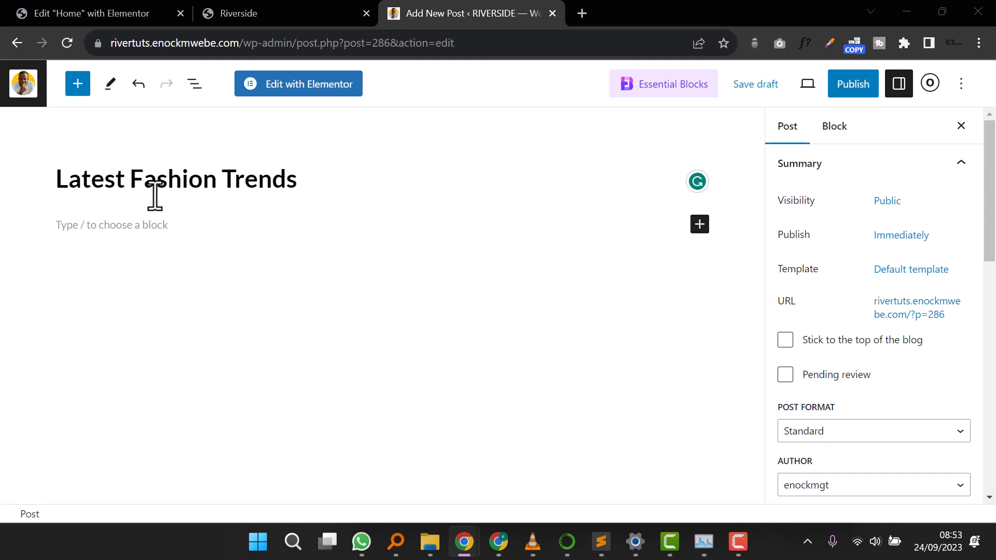
pyautogui.click(137, 223)
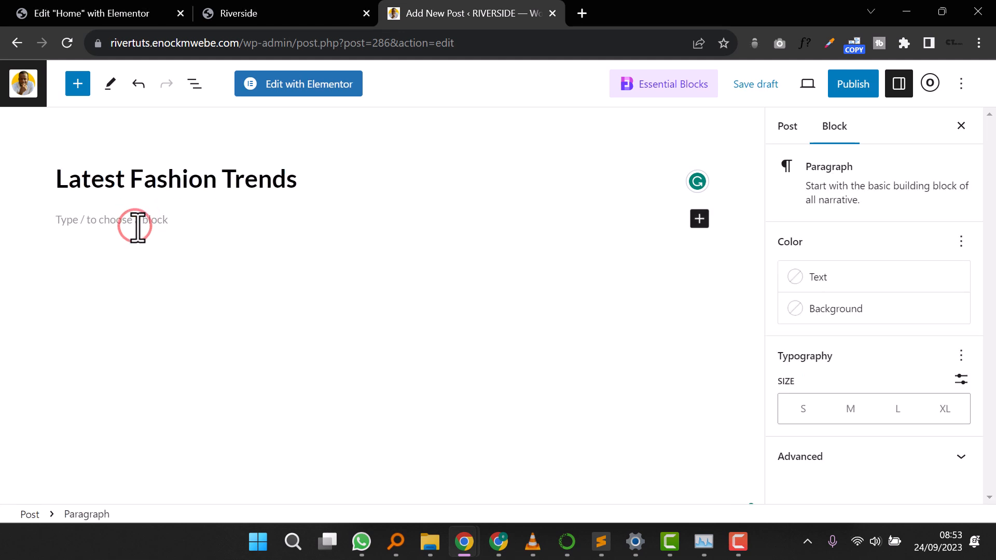
pyautogui.hotkey('ctrl', 'v')
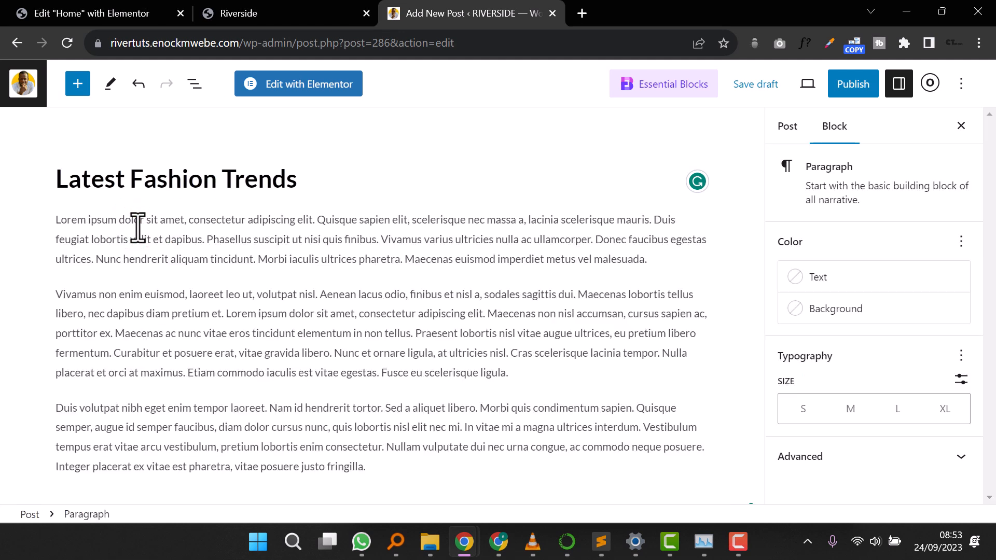
# Step: Publish the Latest Fashion Trends post and close the post-publish summary
pyautogui.click(836, 83)
pyautogui.click(838, 85)
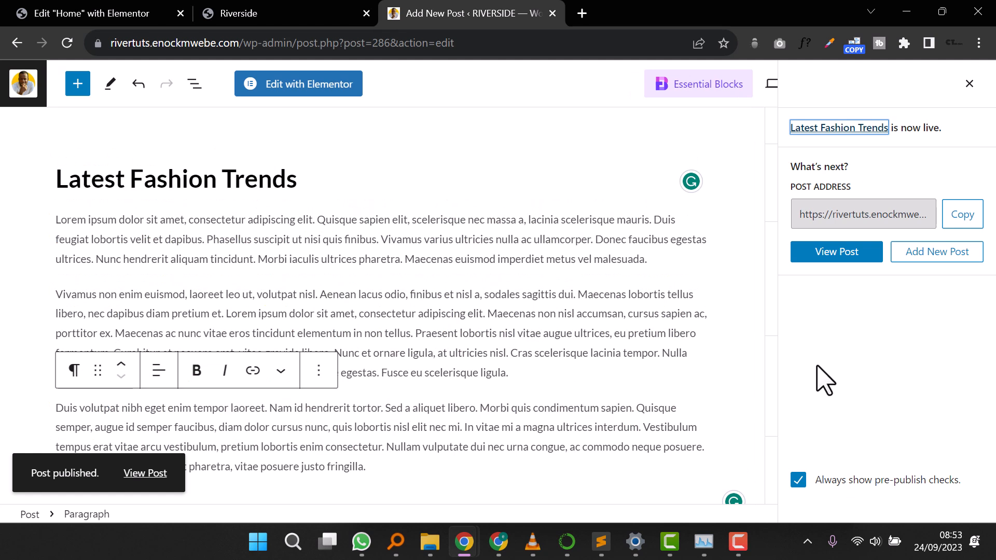
pyautogui.click(489, 310)
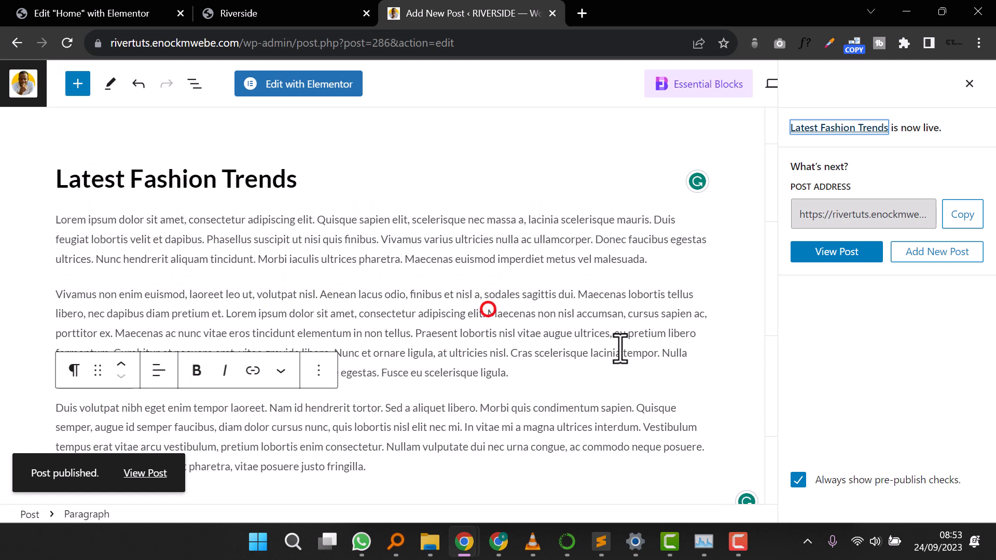
pyautogui.click(968, 83)
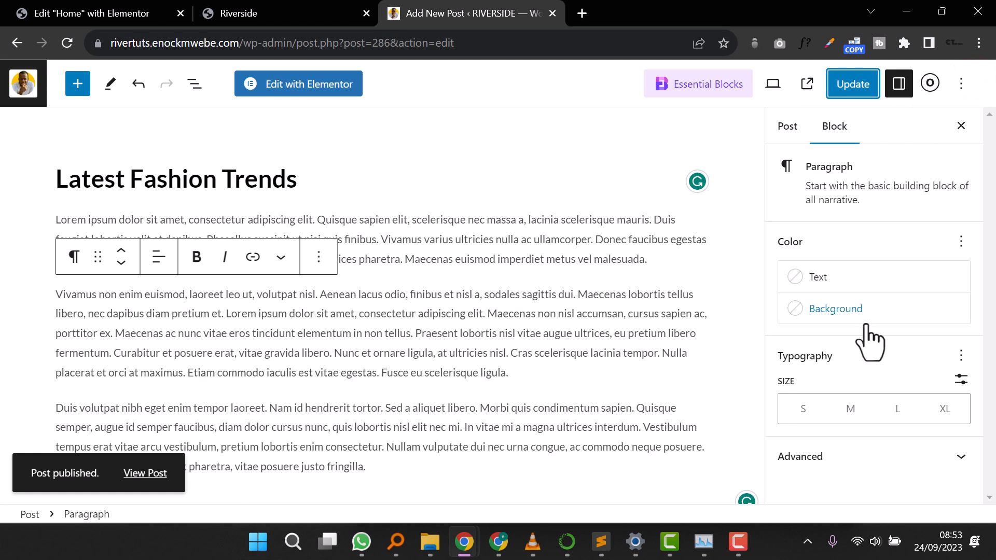
# Step: Set the media library picture of coral shoes, a phone and makeup on white as the post's featured image and update the post
pyautogui.click(788, 127)
pyautogui.scroll(-6, 851, 402)
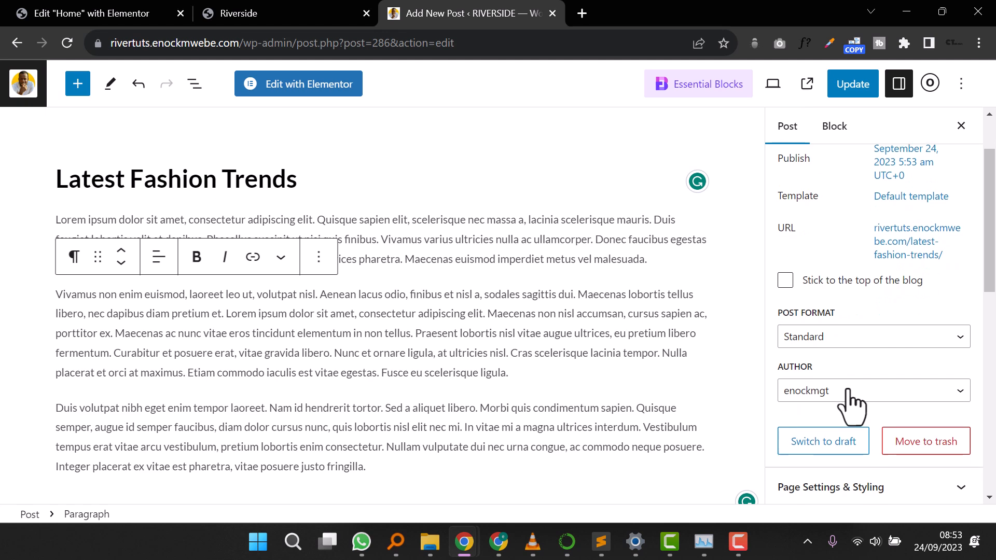
pyautogui.click(838, 298)
pyautogui.click(793, 366)
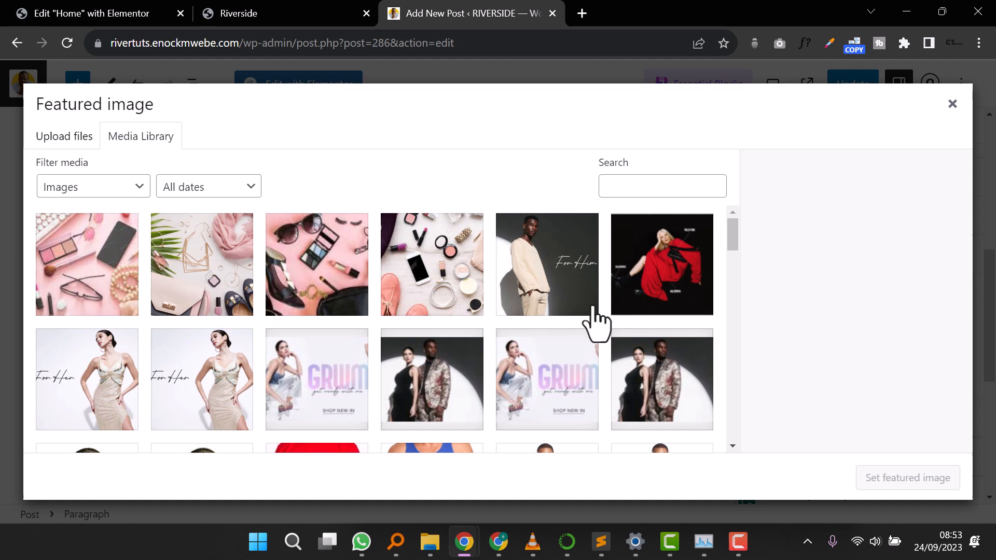
pyautogui.scroll(-10, 576, 332)
pyautogui.scroll(10, 576, 329)
pyautogui.scroll(-3, 601, 358)
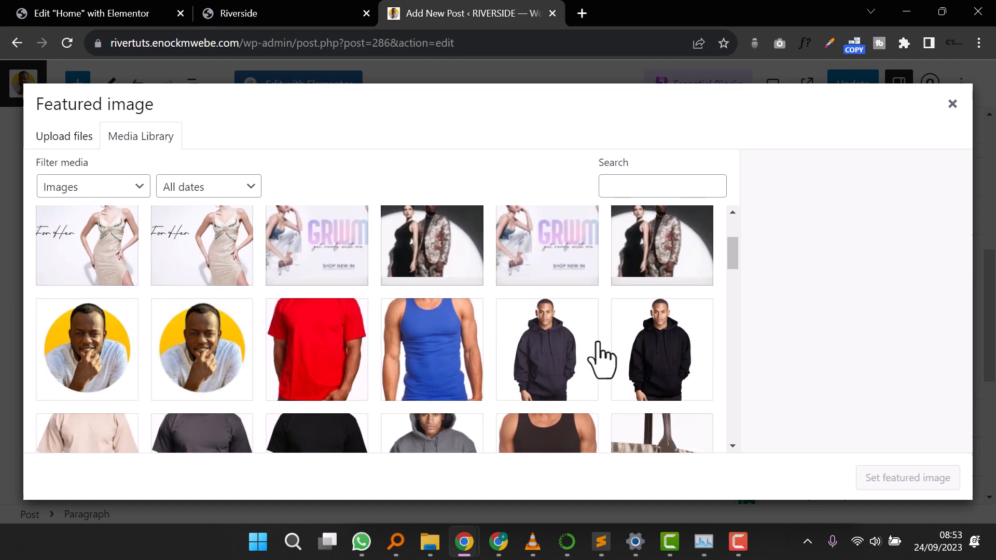
pyautogui.scroll(2, 600, 356)
pyautogui.click(311, 308)
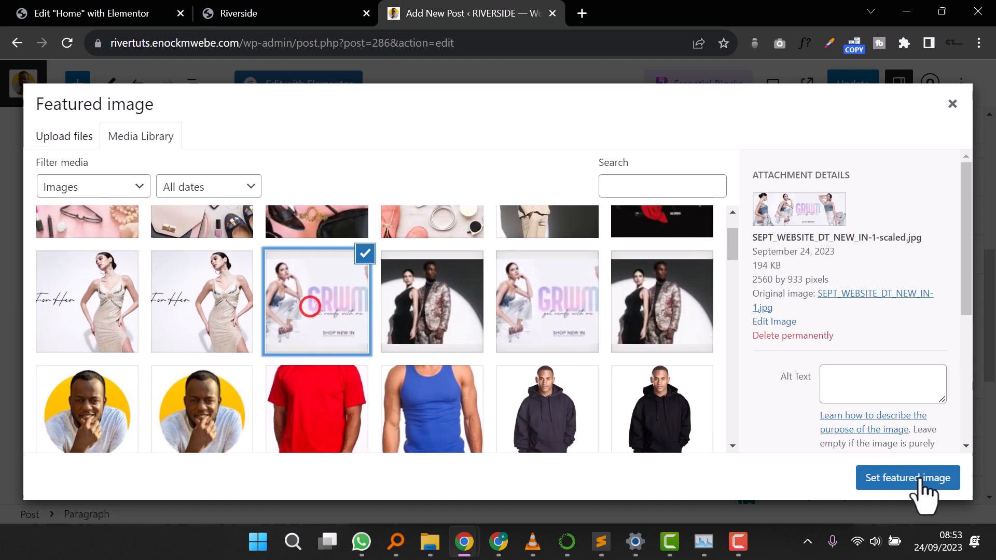
pyautogui.scroll(1, 397, 357)
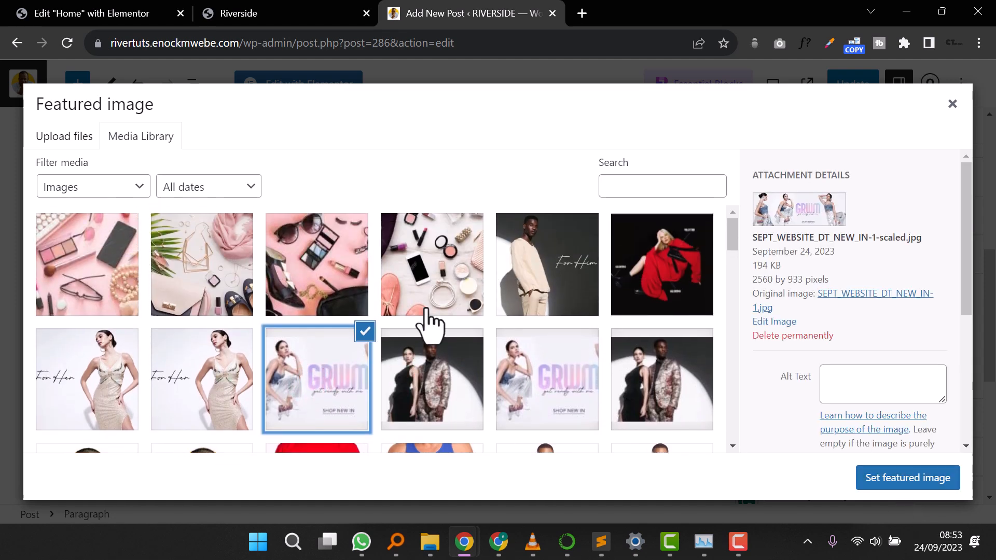
pyautogui.click(434, 290)
pyautogui.click(916, 479)
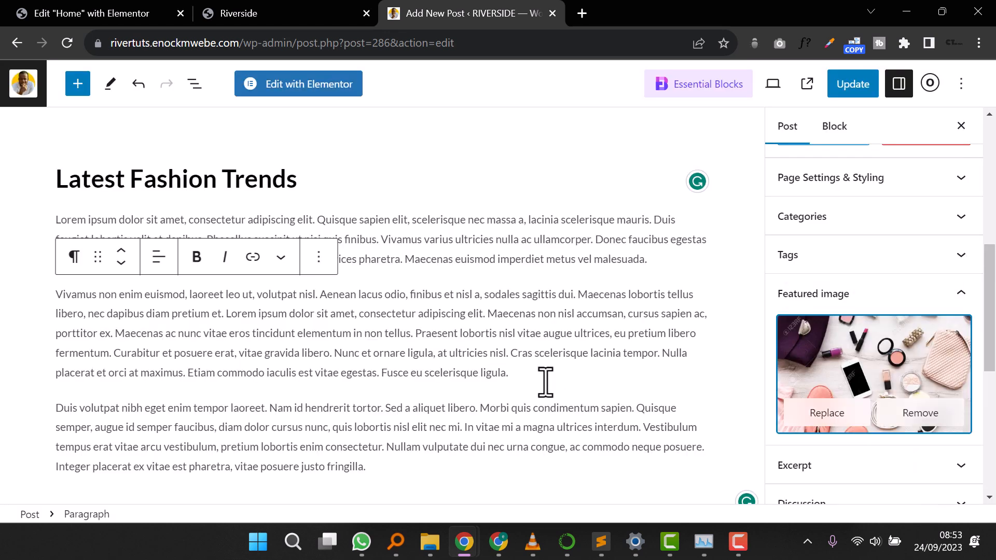
pyautogui.click(857, 85)
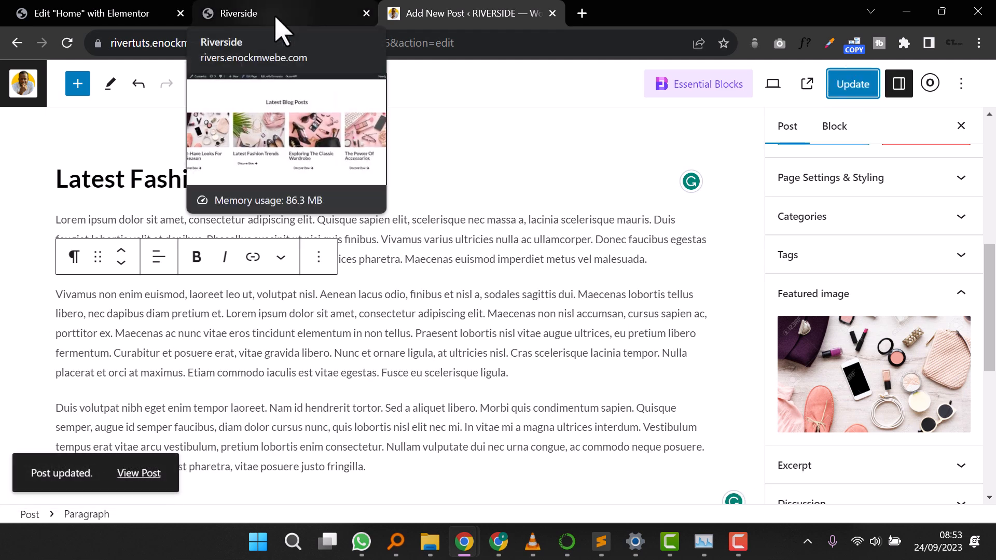
# Step: Return to the Home page in Elementor and add an empty single-column container directly below the four-column blog section
pyautogui.click(275, 18)
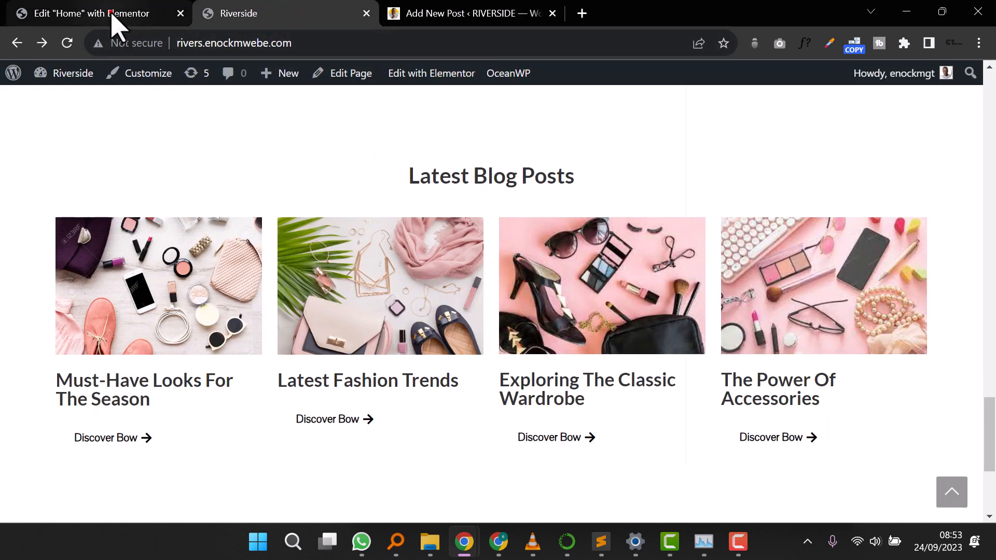
pyautogui.click(82, 16)
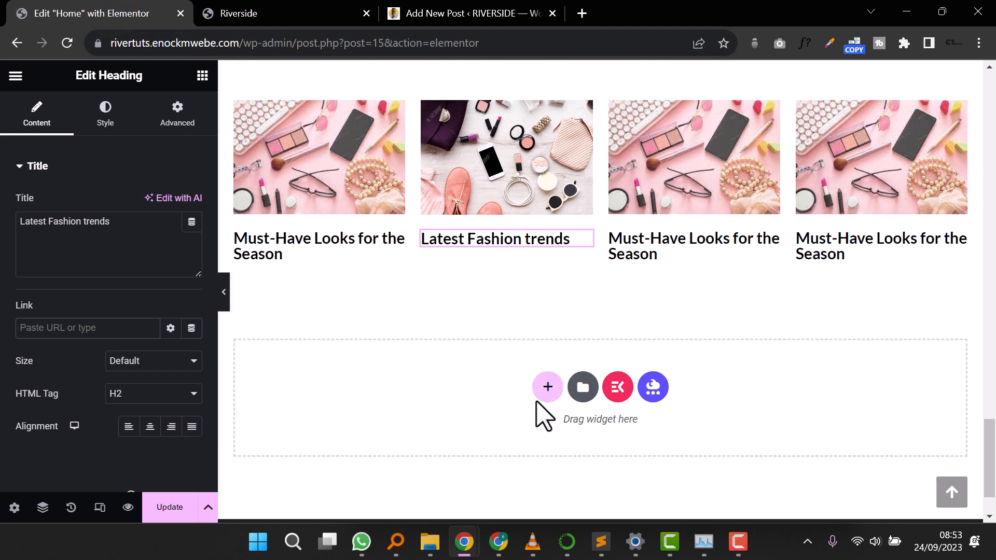
pyautogui.click(202, 75)
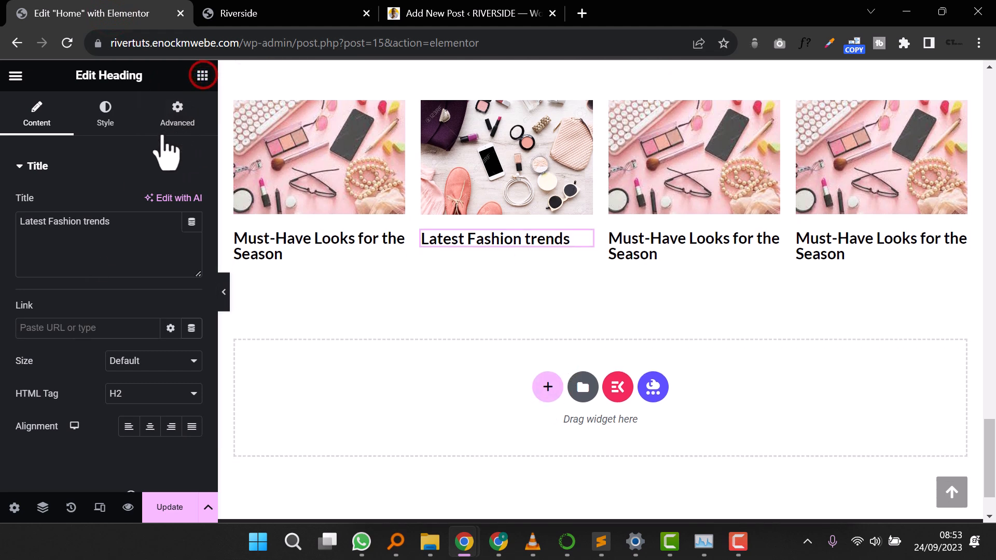
pyautogui.scroll(3, 511, 291)
pyautogui.scroll(-3, 574, 311)
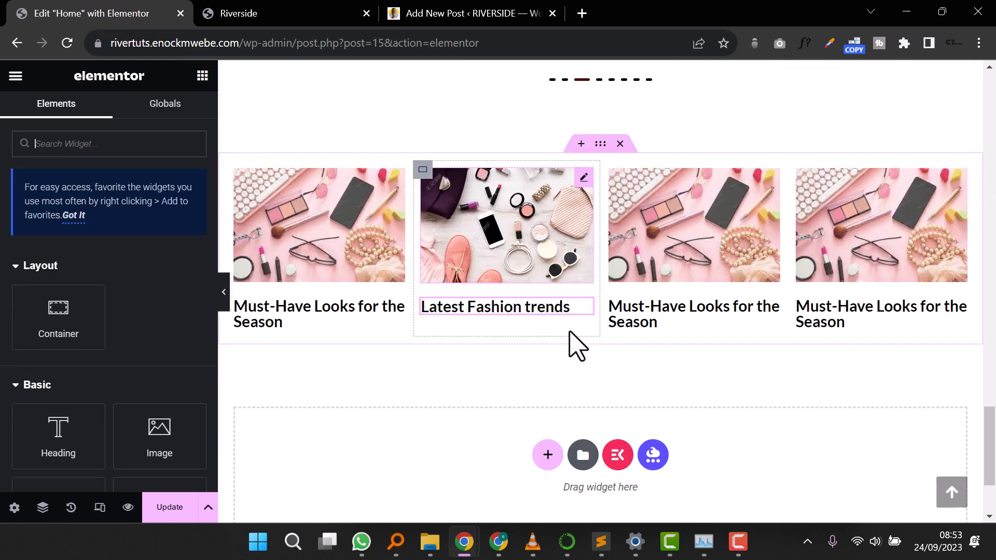
pyautogui.click(548, 359)
pyautogui.click(384, 401)
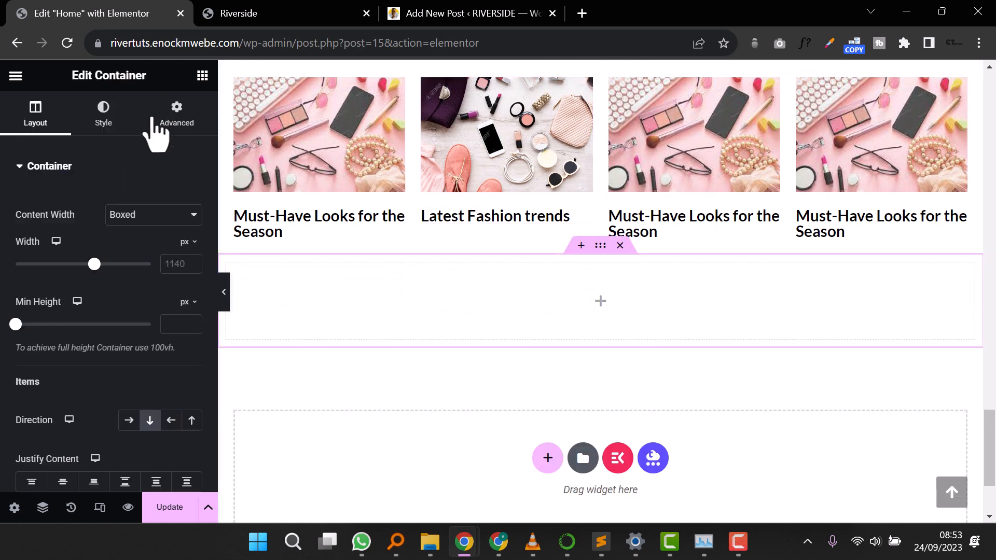
# Step: Search the widgets for "blo" and place the Blog Posts widget in the empty container below the four-column section
pyautogui.click(202, 75)
pyautogui.click(141, 143)
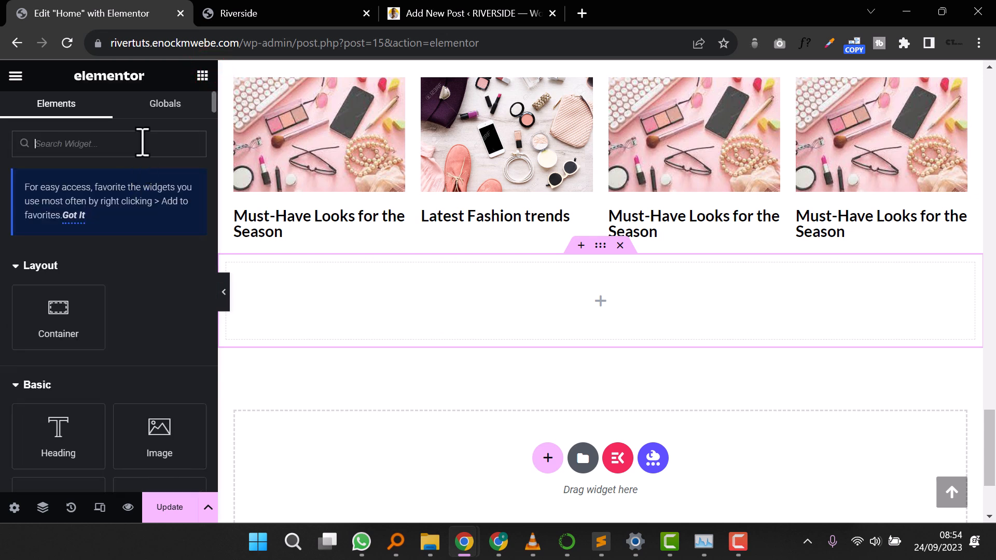
pyautogui.write('blo')
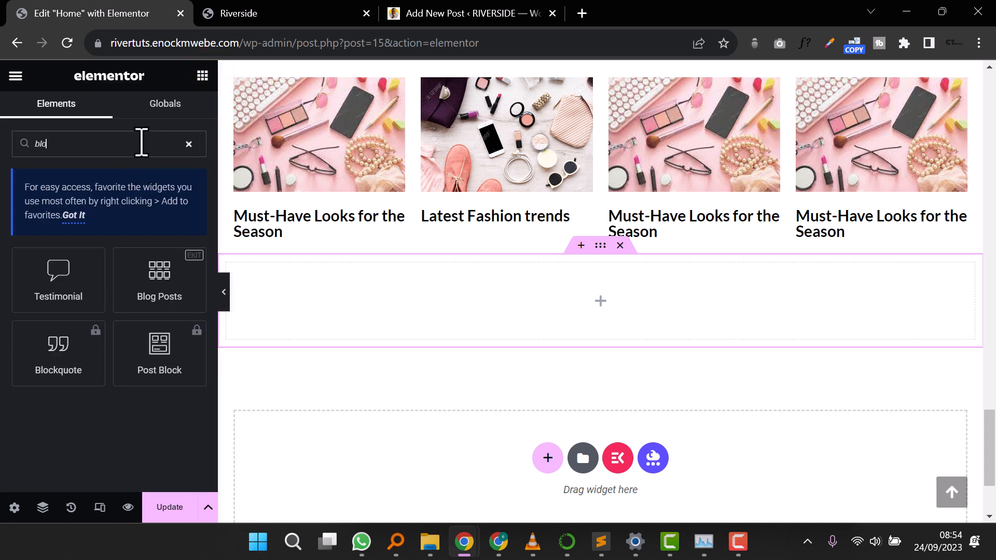
pyautogui.moveTo(158, 280); pyautogui.dragTo(463, 316)
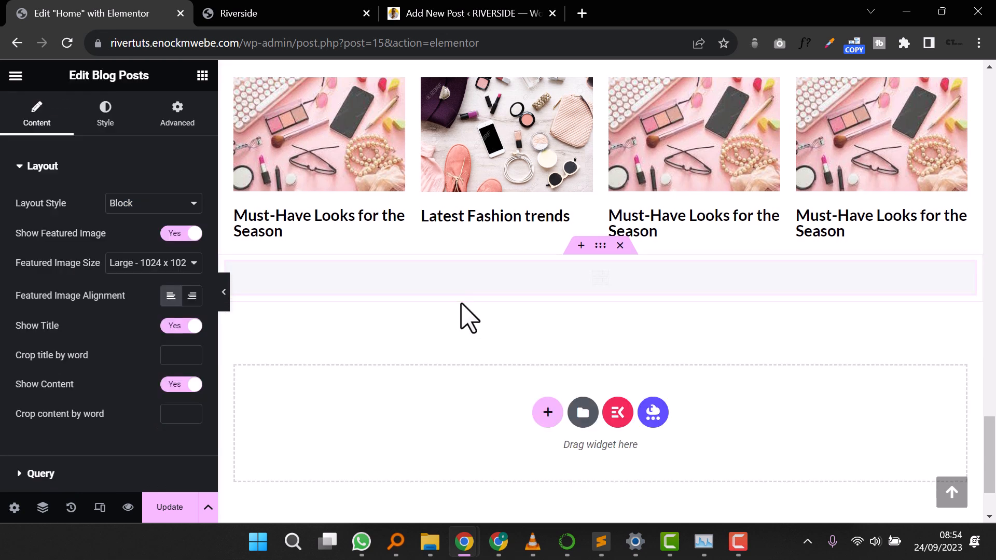
pyautogui.scroll(-3, 487, 336)
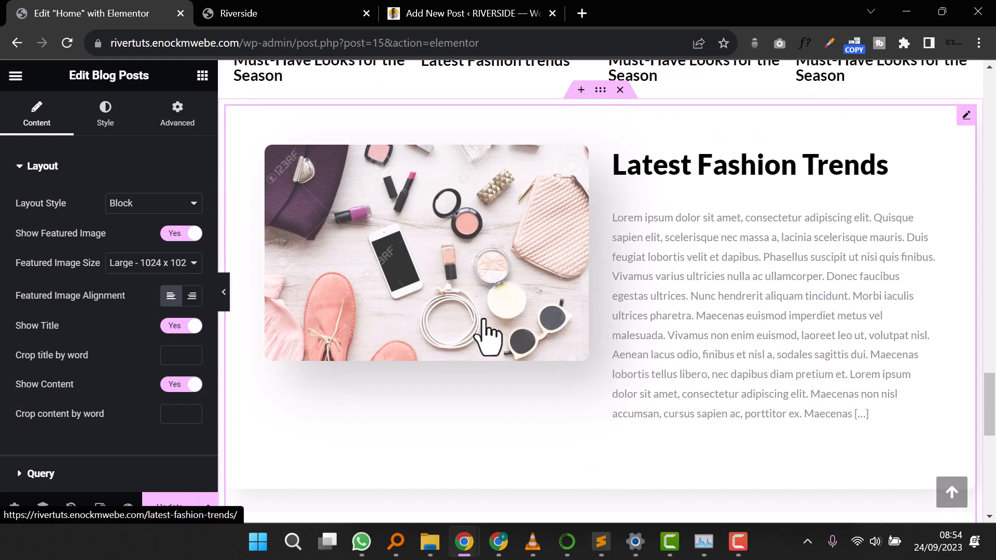
pyautogui.scroll(2, 435, 340)
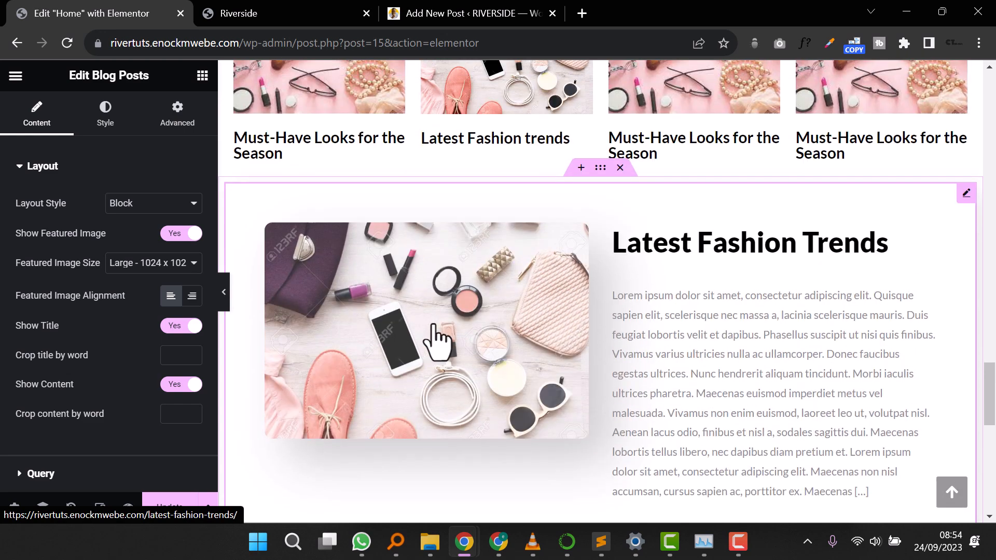
pyautogui.scroll(4, 438, 340)
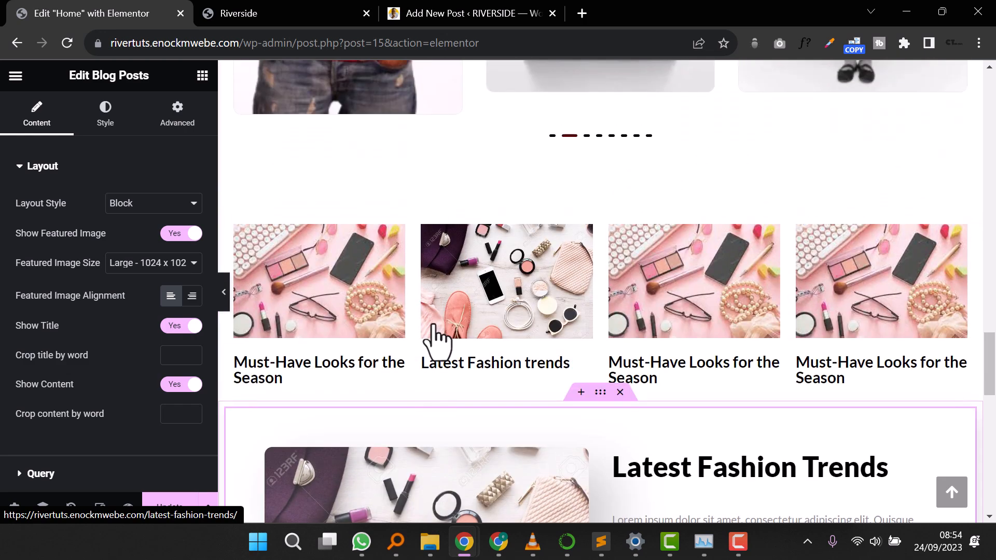
pyautogui.scroll(-5, 455, 389)
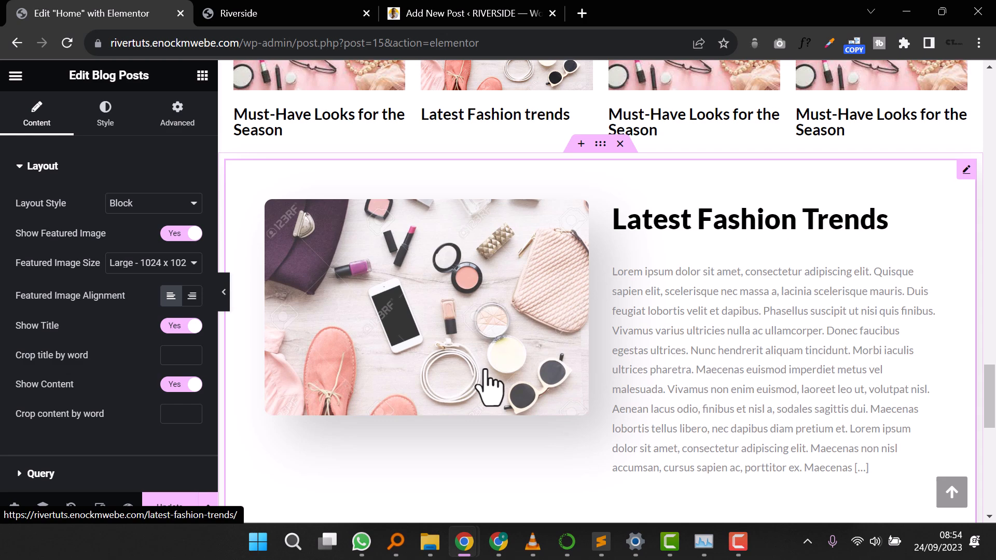
# Step: Delete the container holding the Blog Posts widget below the four-column blog section
pyautogui.scroll(-9, 489, 384)
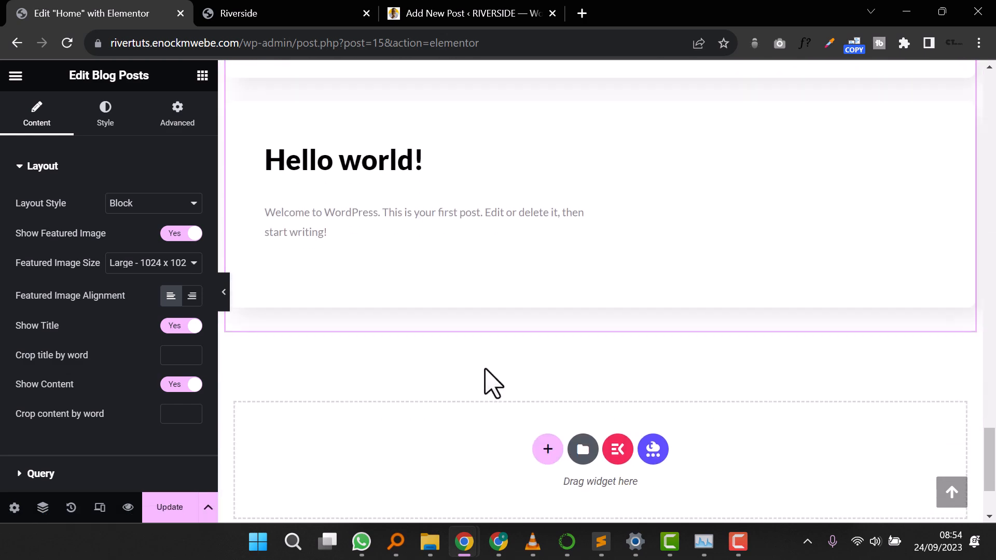
pyautogui.scroll(9, 489, 383)
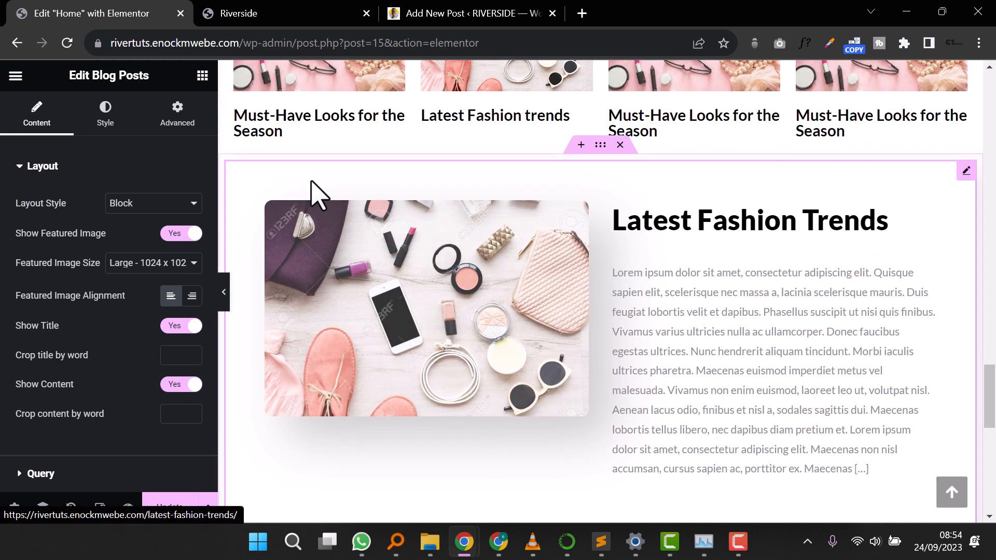
pyautogui.scroll(3, 437, 275)
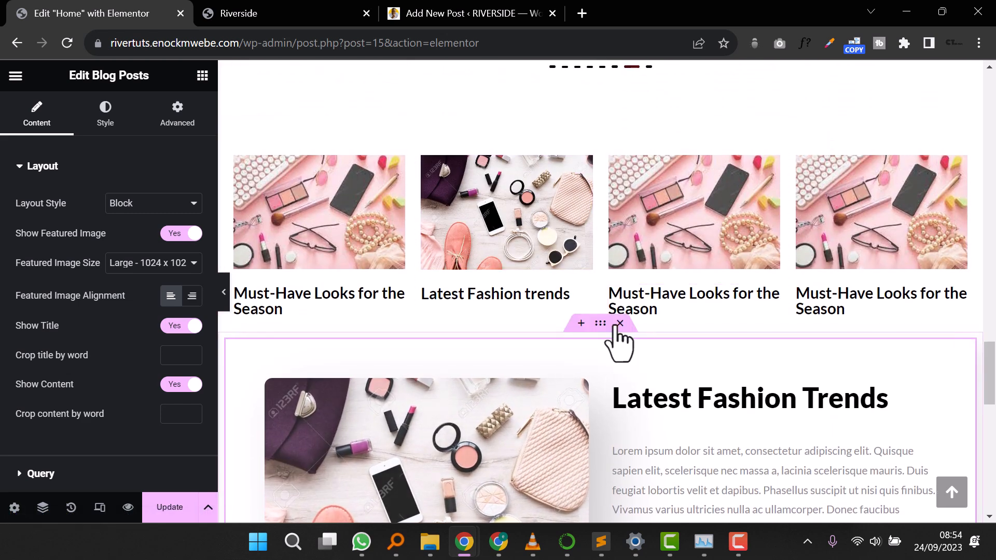
pyautogui.click(620, 324)
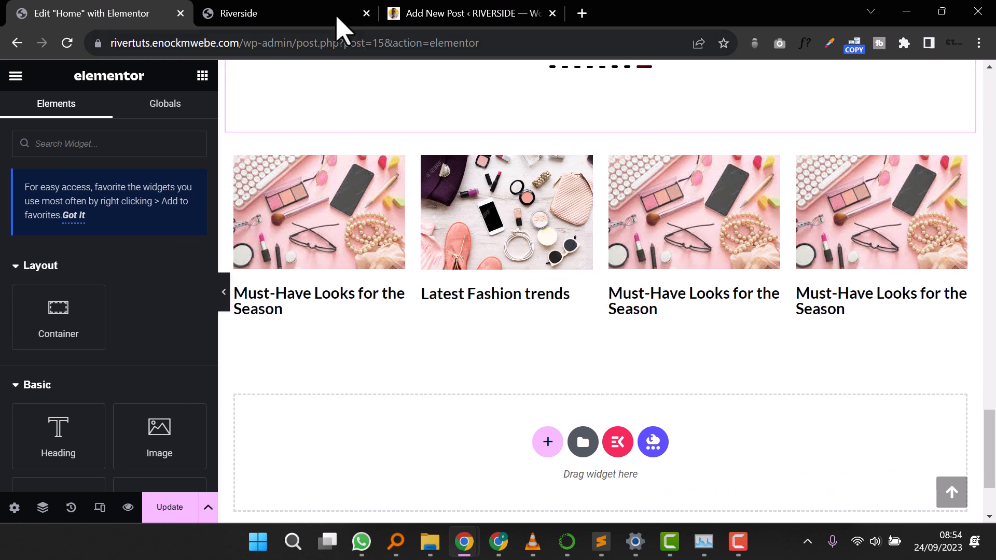
# Step: Leave the post editor for the WordPress posts list and view the live Latest Fashion Trends post
pyautogui.click(271, 16)
pyautogui.click(449, 21)
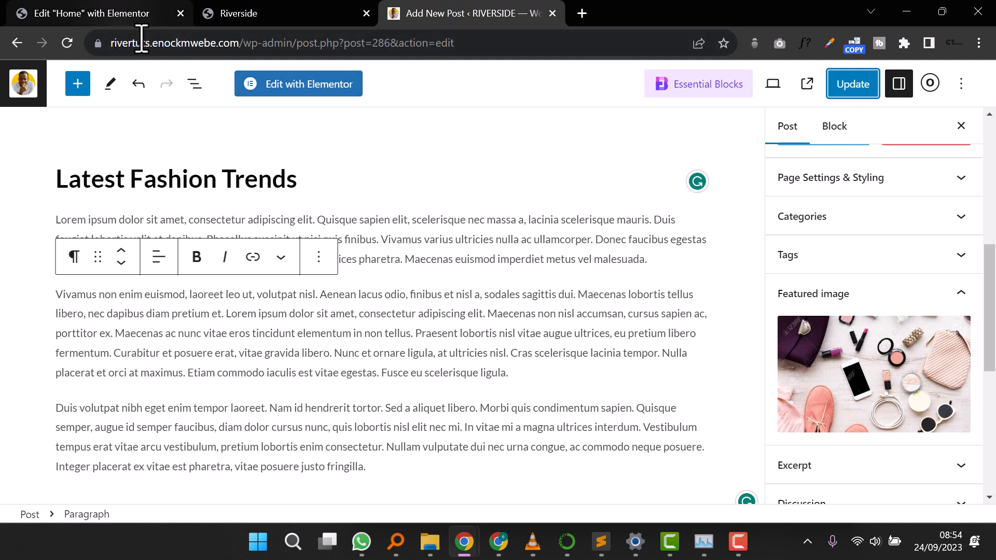
pyautogui.scroll(-7, 835, 284)
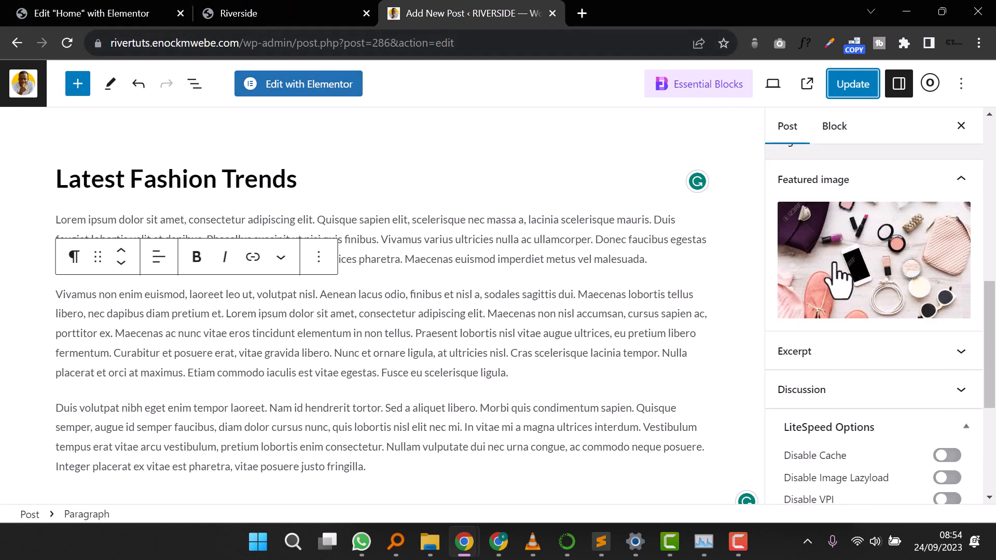
pyautogui.click(11, 86)
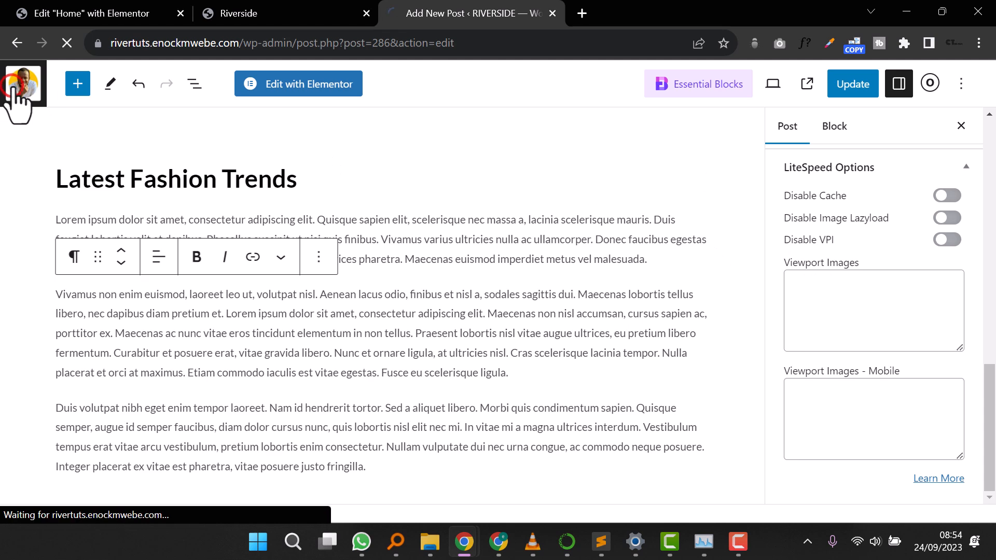
pyautogui.scroll(-4, 264, 260)
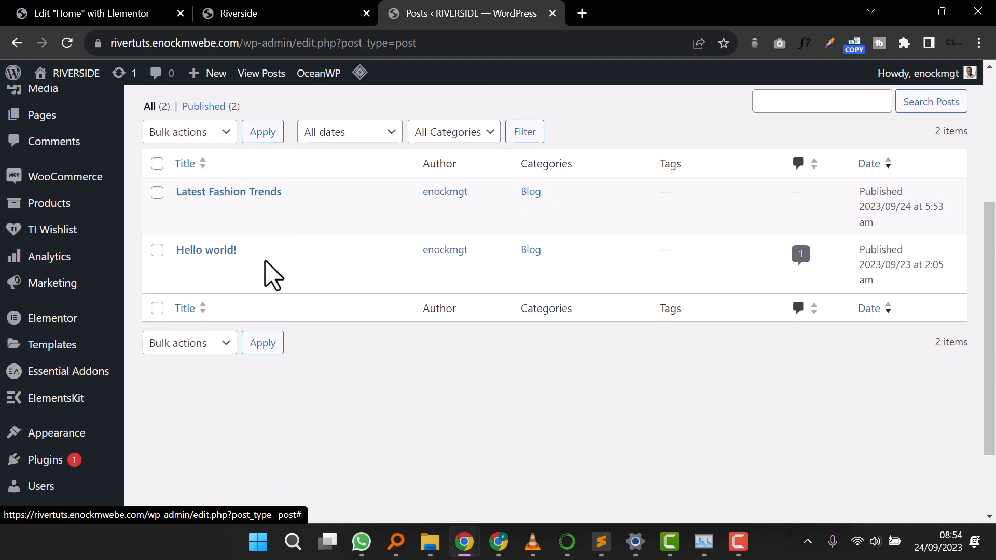
pyautogui.click(295, 213)
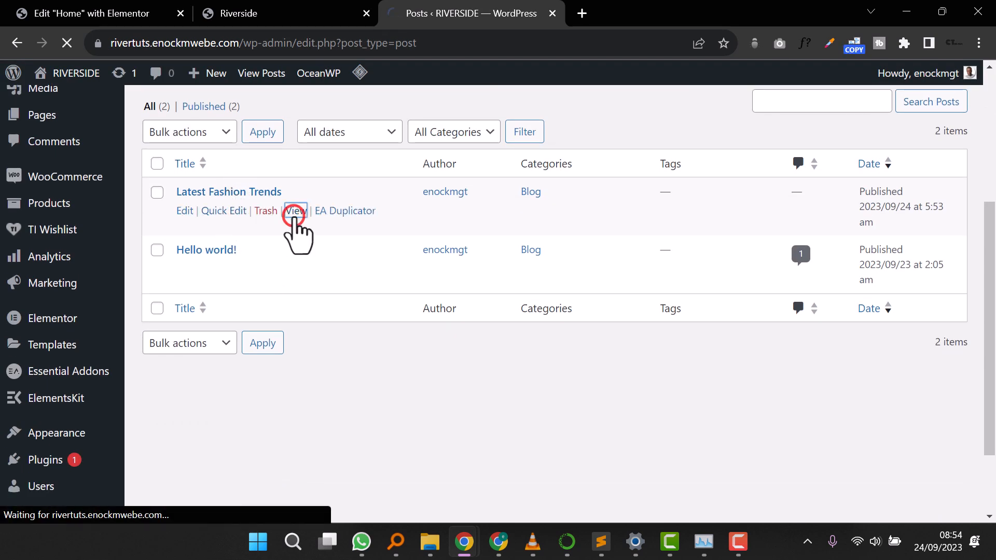
# Step: Look over the live Latest Fashion Trends post and copy its web address
pyautogui.scroll(-10, 570, 315)
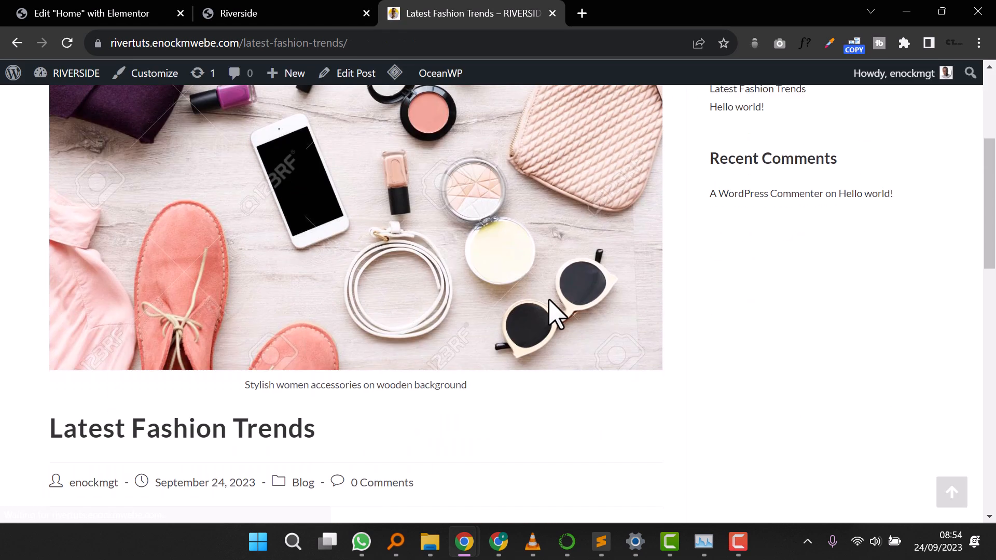
pyautogui.scroll(-5, 344, 275)
pyautogui.scroll(12, 328, 231)
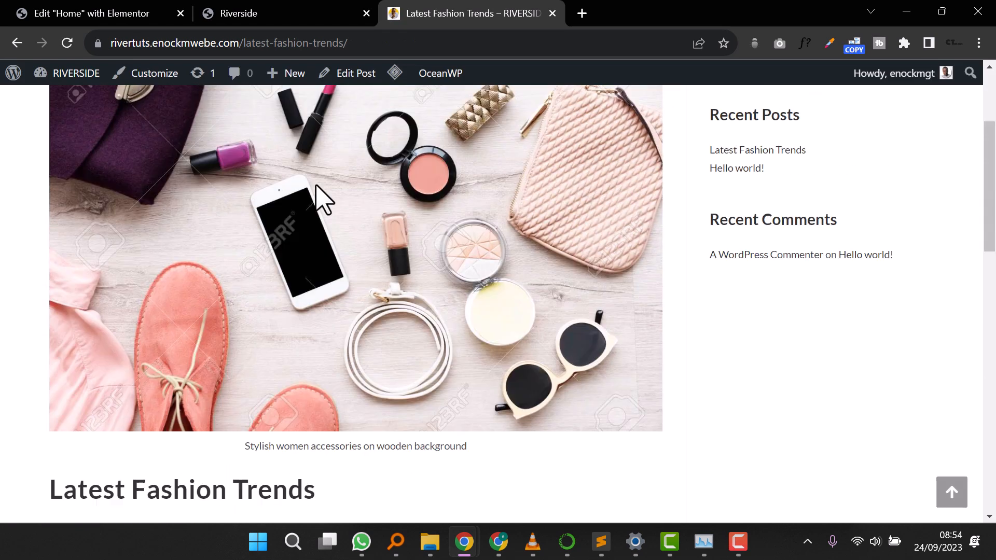
pyautogui.click(293, 46)
pyautogui.rightClick(291, 42)
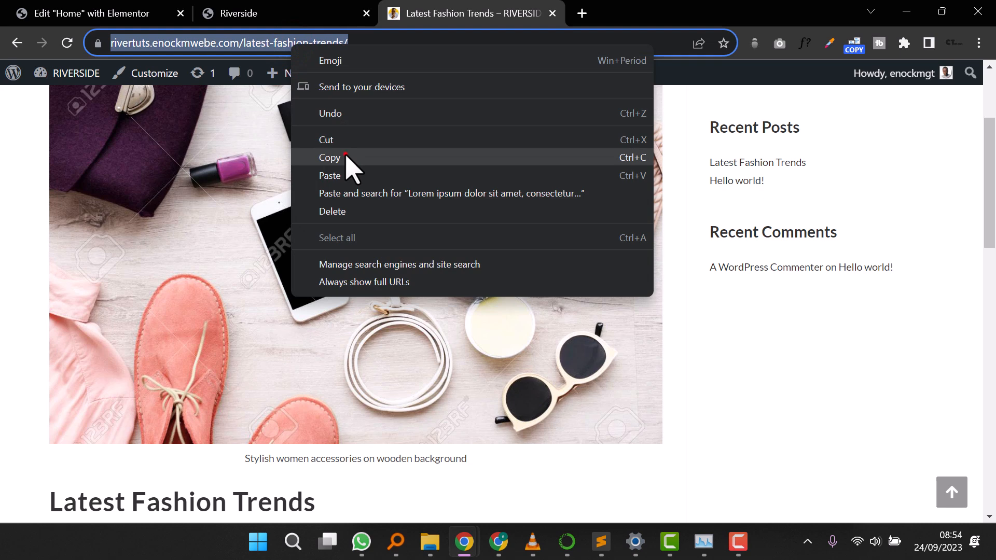
pyautogui.click(345, 154)
# Step: Link the second blog column's image in the Home page editor to the copied post address as a custom URL and update the page
pyautogui.click(96, 15)
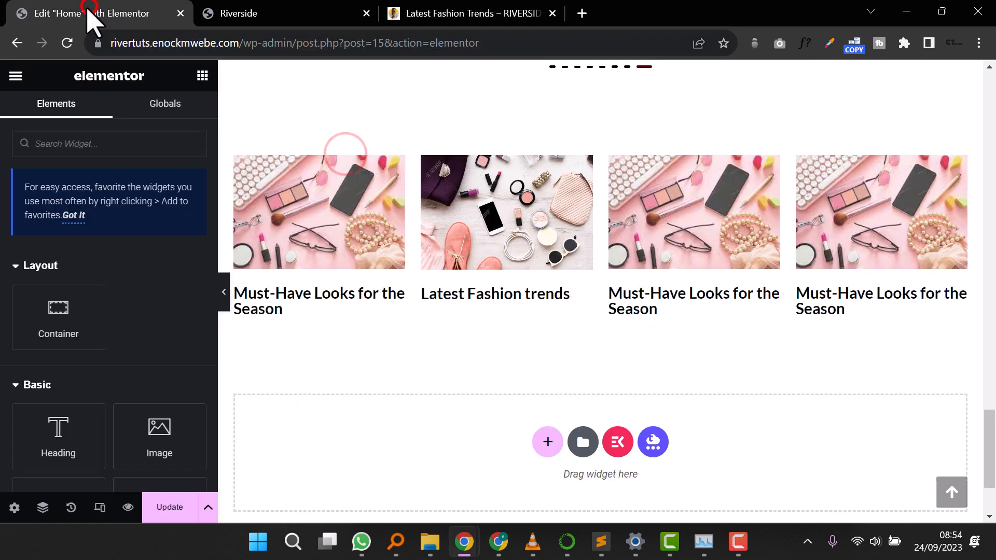
pyautogui.click(522, 246)
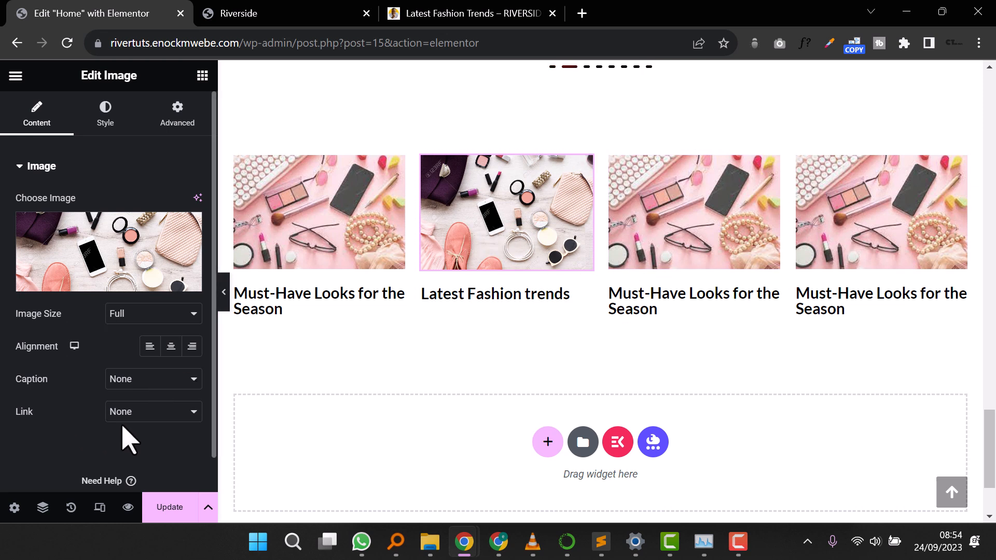
pyautogui.click(150, 450)
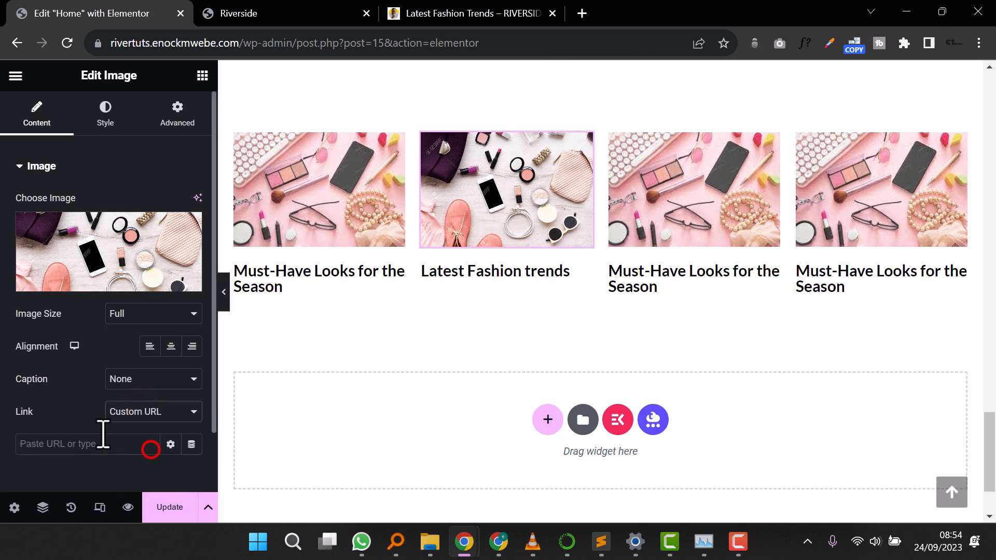
pyautogui.rightClick(85, 440)
pyautogui.click(140, 296)
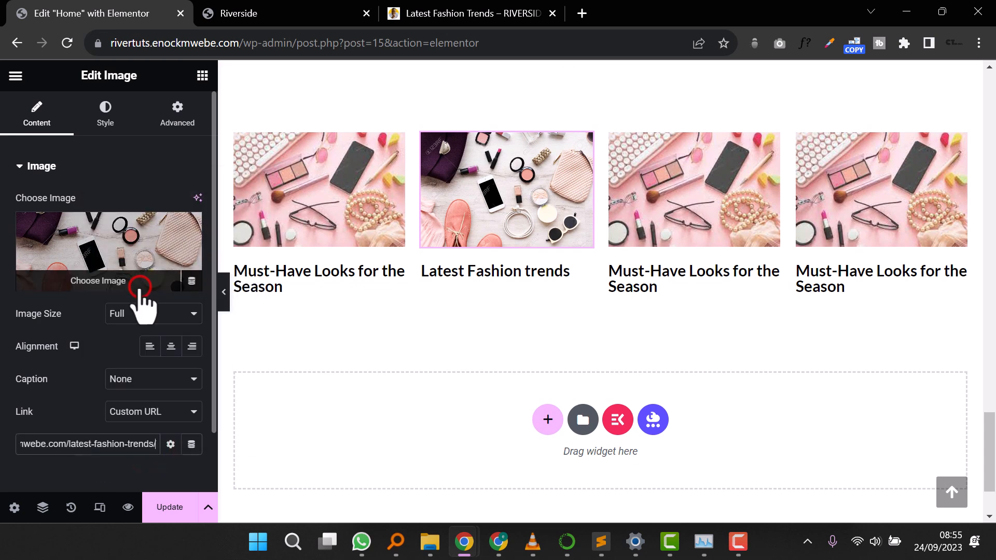
pyautogui.click(383, 321)
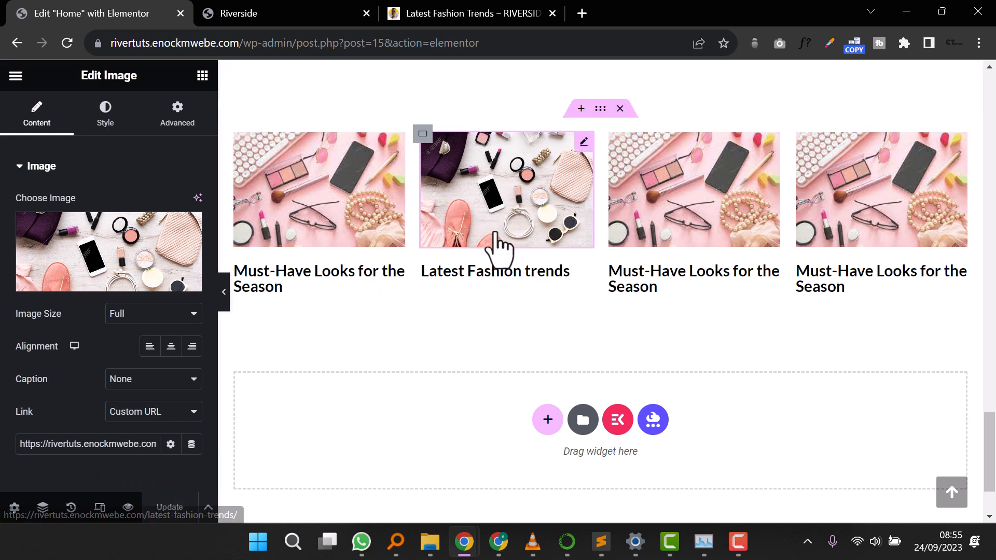
# Step: Review the home page from end to end on desktop and in the mobile portrait preview
pyautogui.scroll(15, 351, 301)
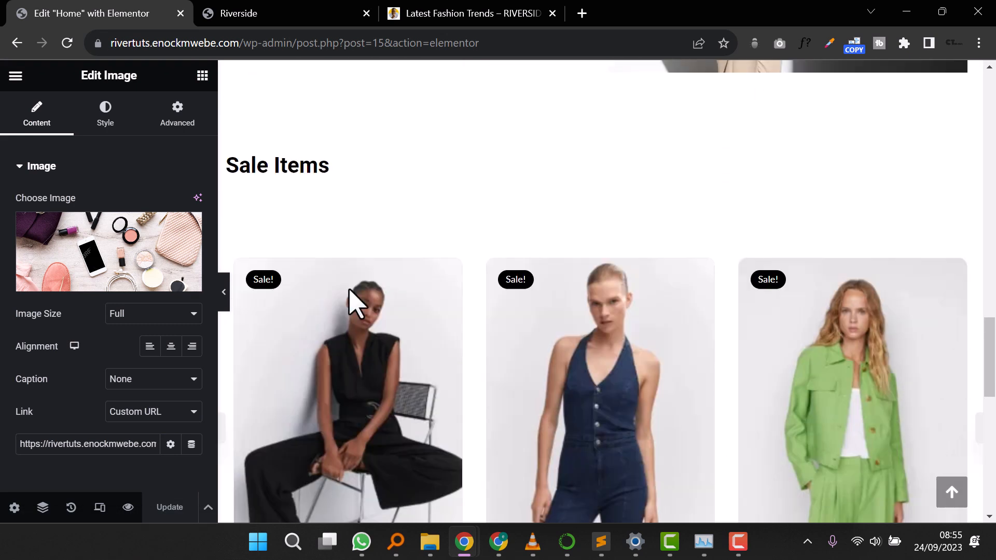
pyautogui.scroll(-15, 337, 355)
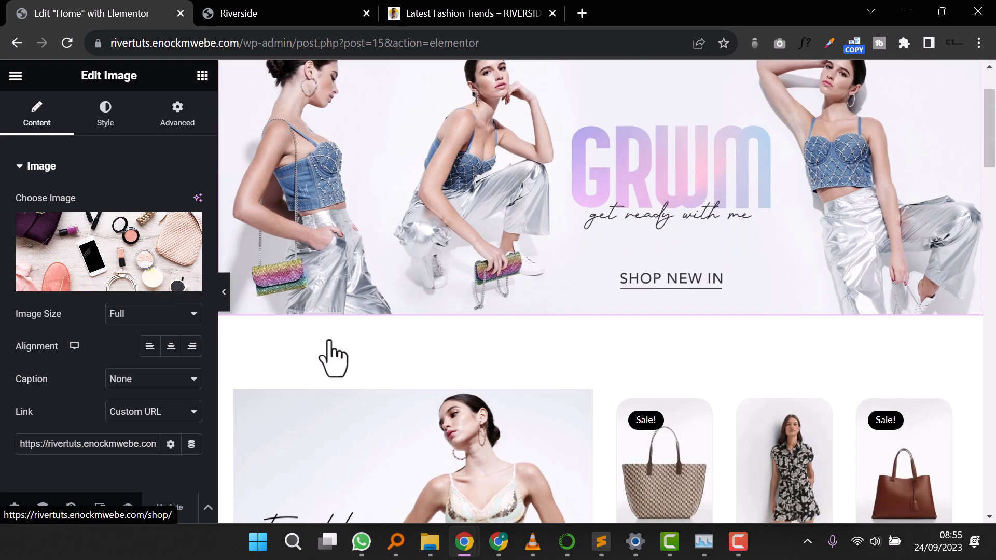
pyautogui.scroll(-4, 334, 355)
pyautogui.scroll(12, 333, 353)
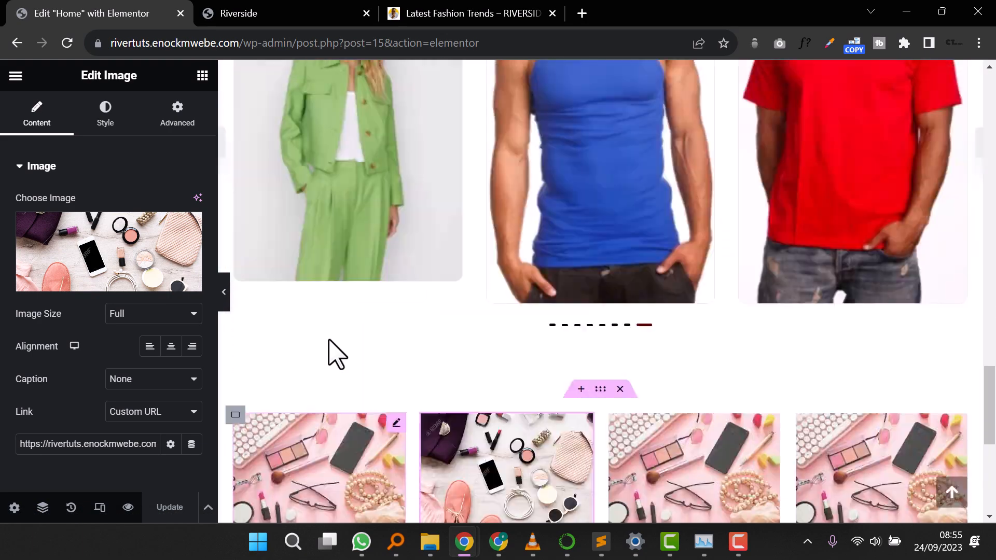
pyautogui.click(99, 507)
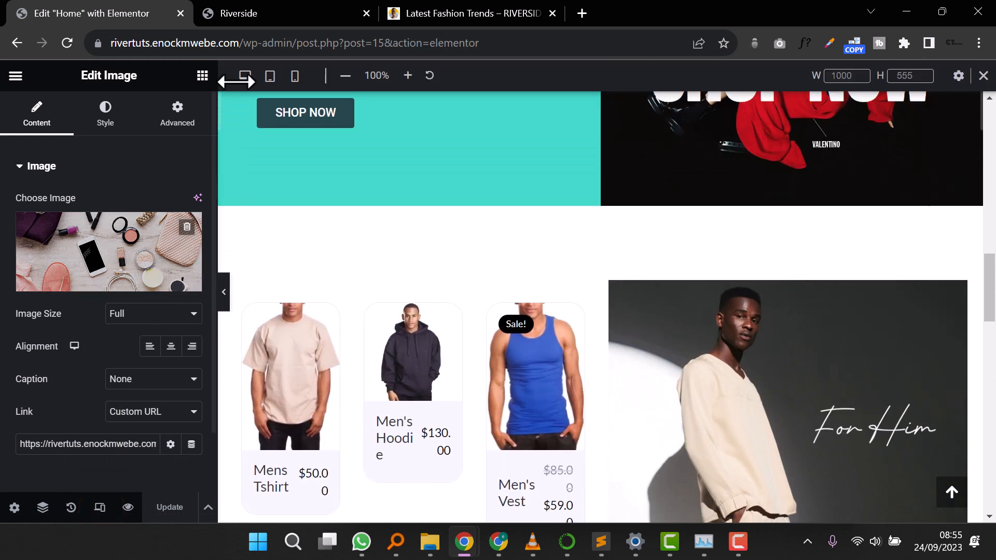
pyautogui.click(295, 78)
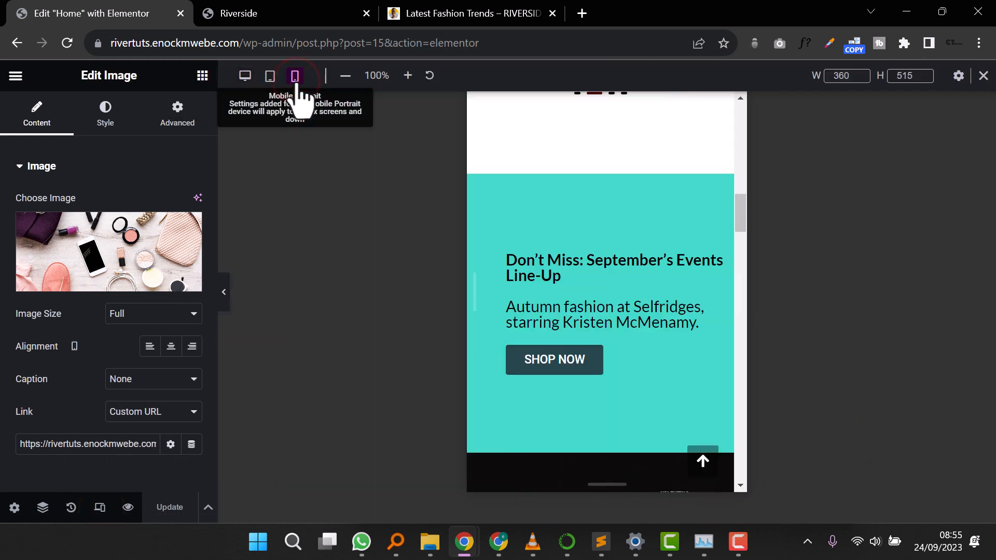
pyautogui.scroll(-10, 574, 356)
pyautogui.scroll(15, 573, 355)
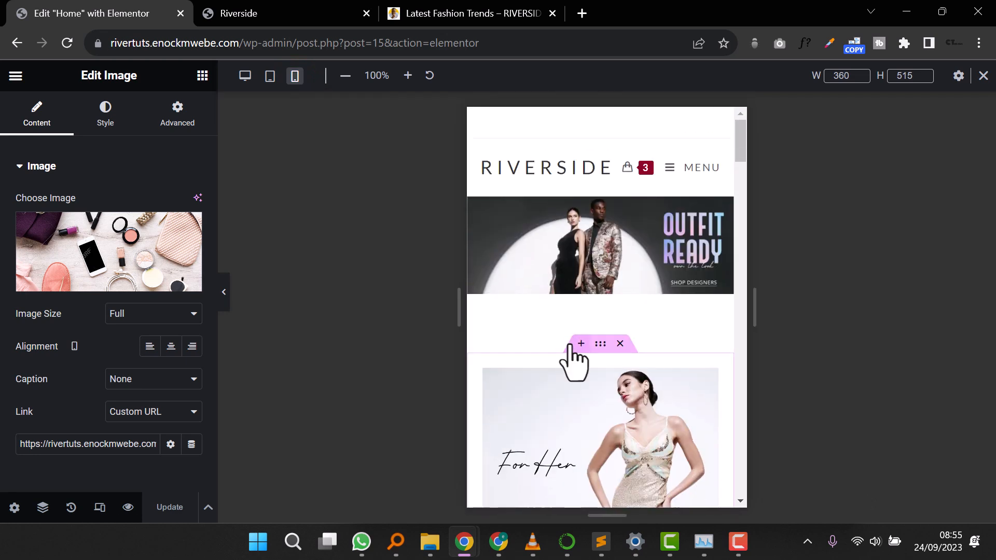
# Step: Examine how the banner image carousel and the product carousel under the For Her image are laid out on mobile
pyautogui.click(607, 242)
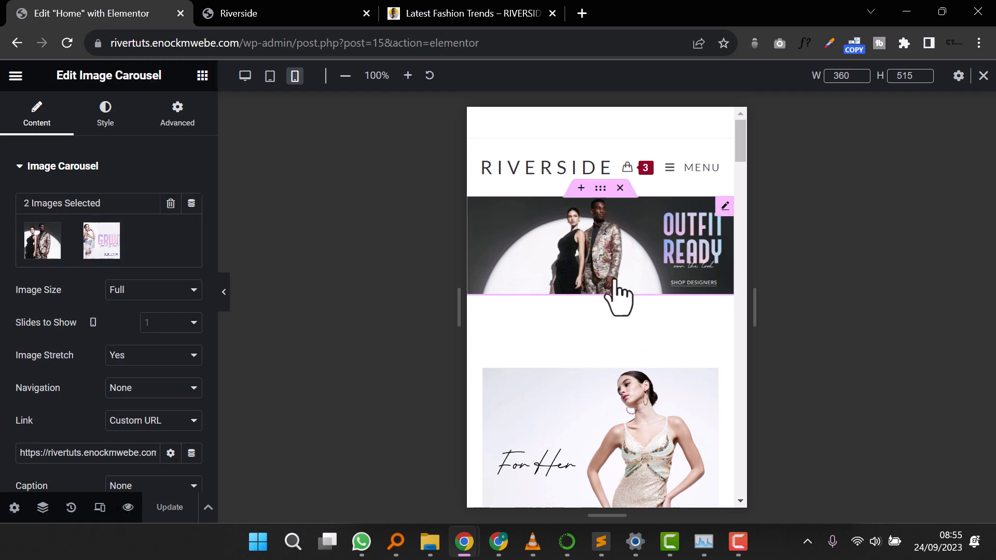
pyautogui.scroll(-5, 566, 347)
pyautogui.scroll(-4, 593, 285)
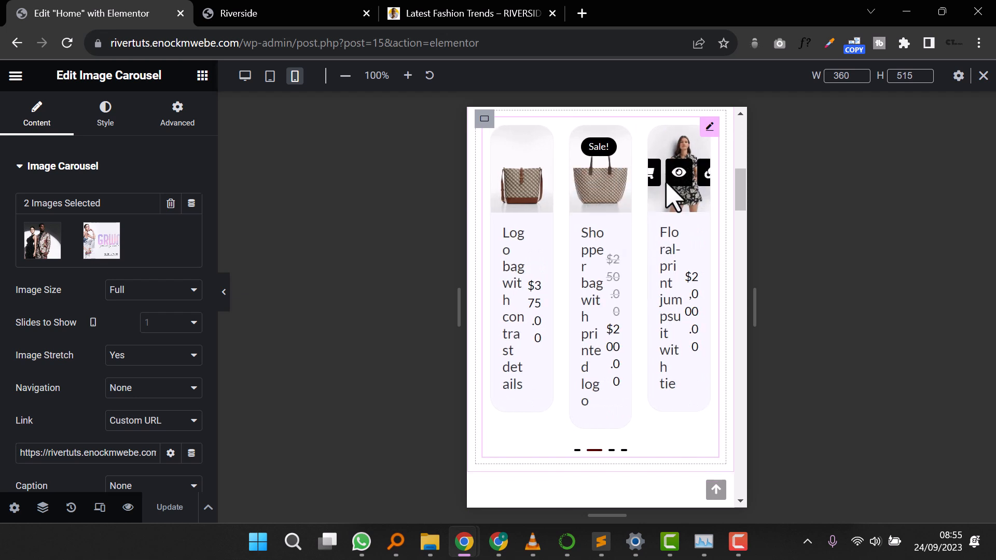
pyautogui.click(709, 126)
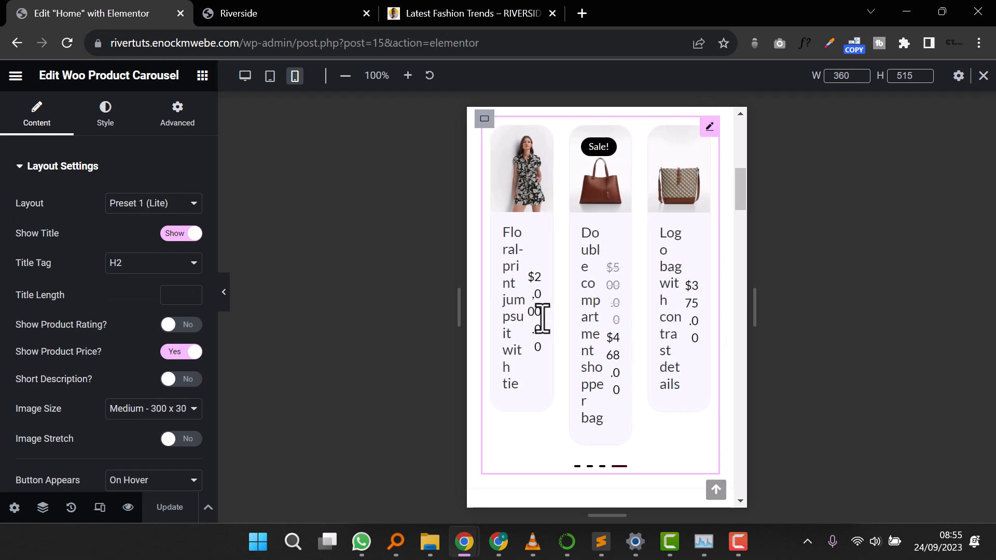
pyautogui.scroll(3, 541, 317)
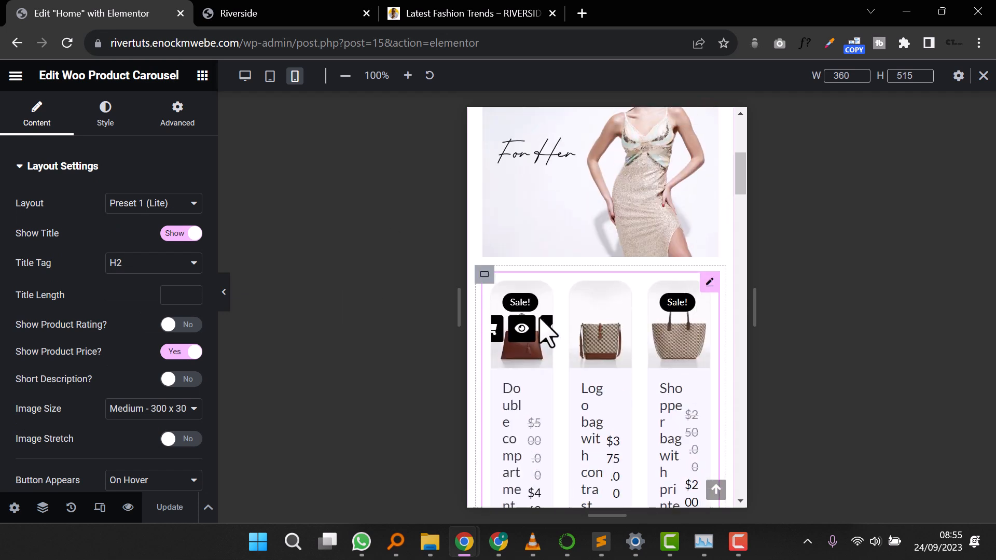
pyautogui.scroll(4, 540, 320)
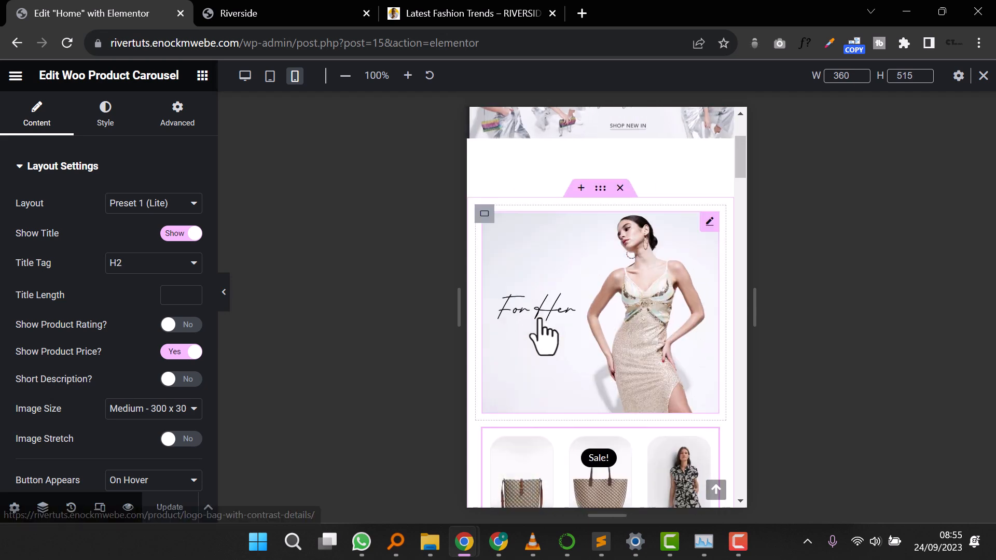
pyautogui.click(543, 183)
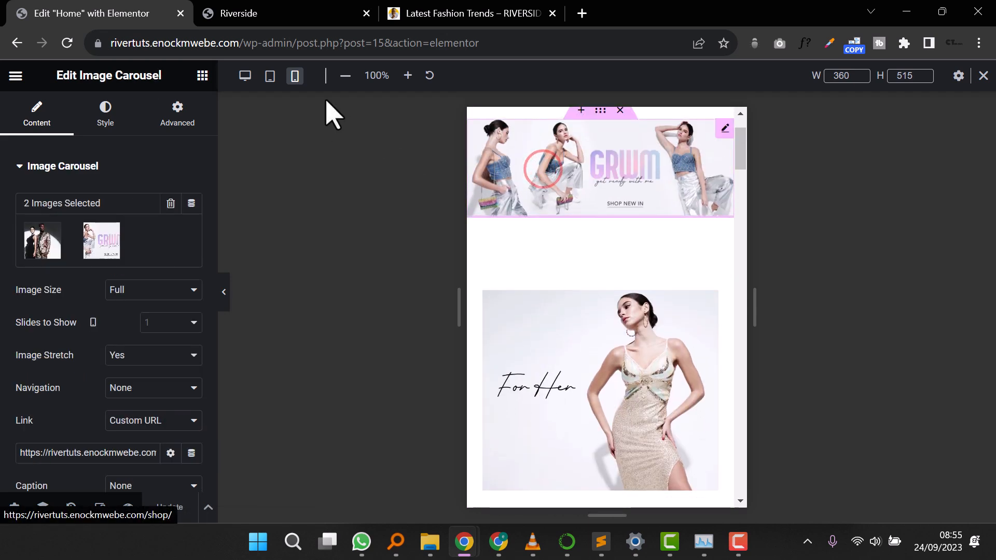
# Step: Switch to the desktop preview and check the banner and the For Her section for comparison
pyautogui.click(247, 77)
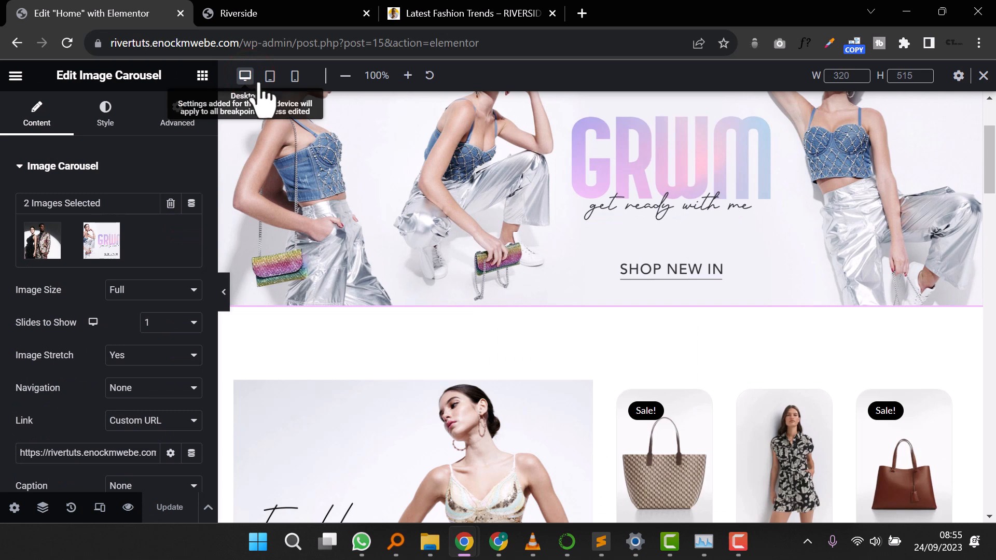
pyautogui.scroll(3, 687, 419)
pyautogui.scroll(-1, 686, 420)
pyautogui.scroll(-5, 687, 419)
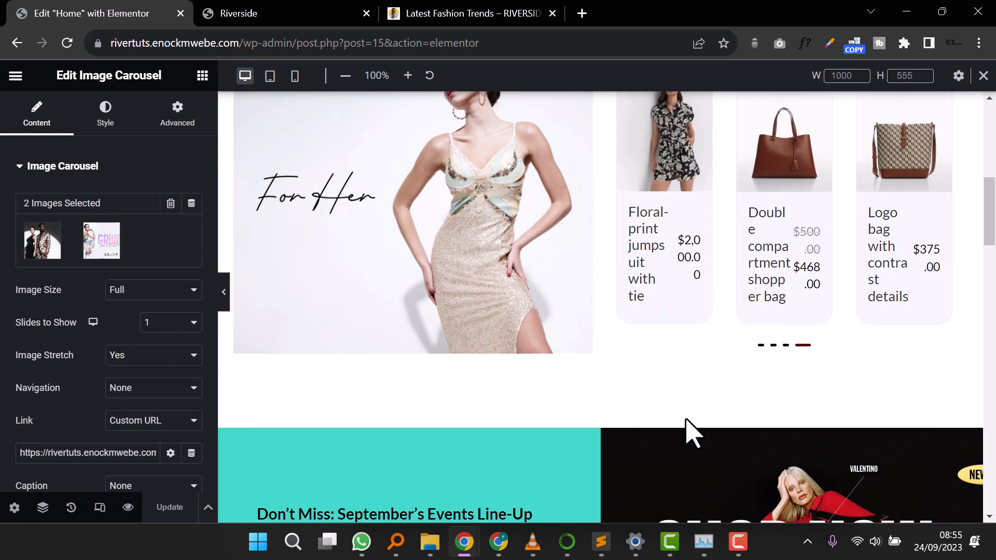
pyautogui.scroll(6, 689, 433)
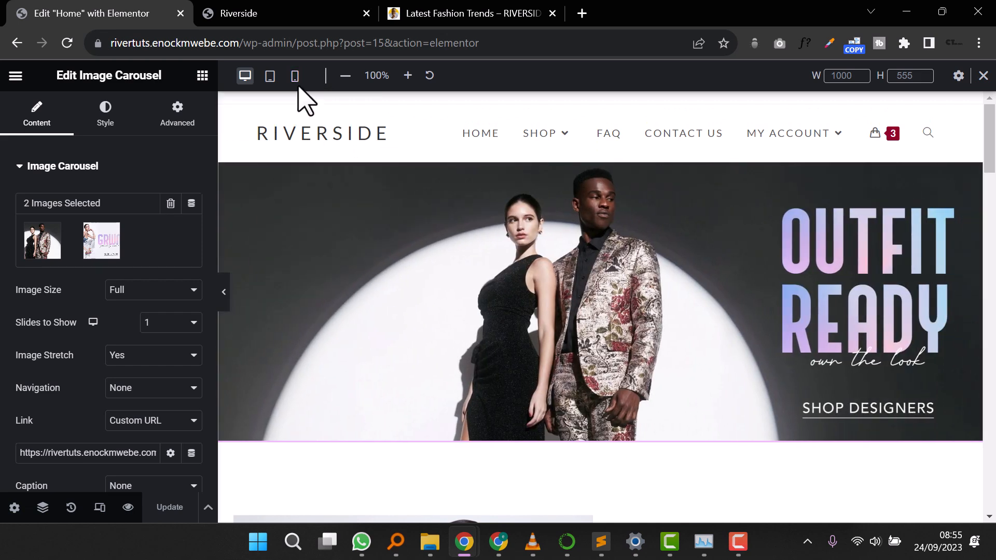
# Step: Open the product carousel below the For Her image in the mobile portrait preview and examine its layout settings and narrow product cards
pyautogui.click(295, 80)
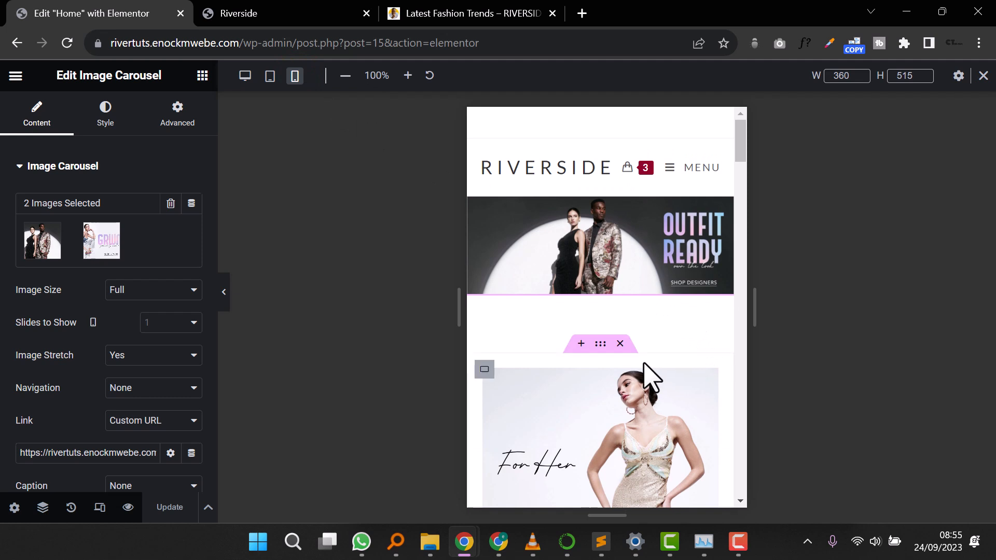
pyautogui.click(588, 417)
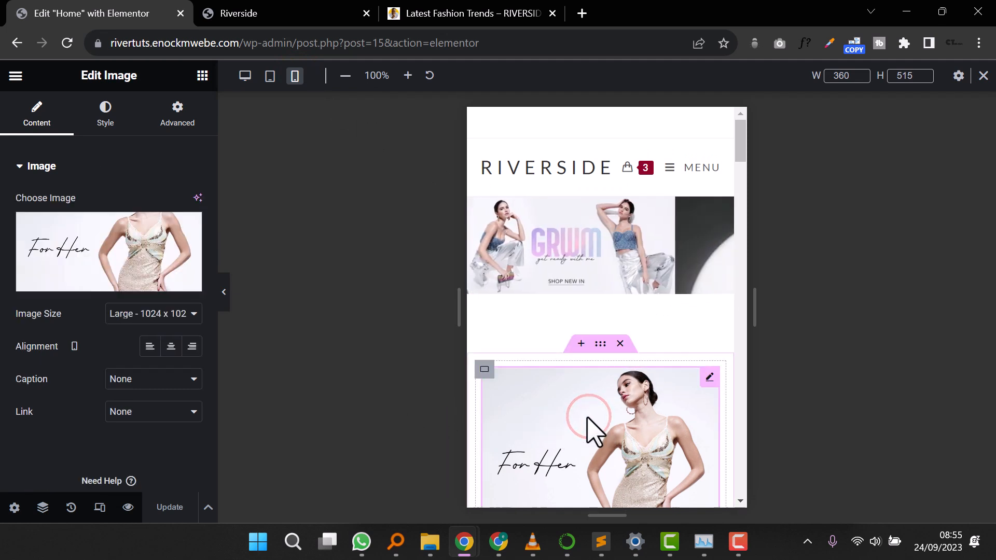
pyautogui.scroll(-5, 591, 431)
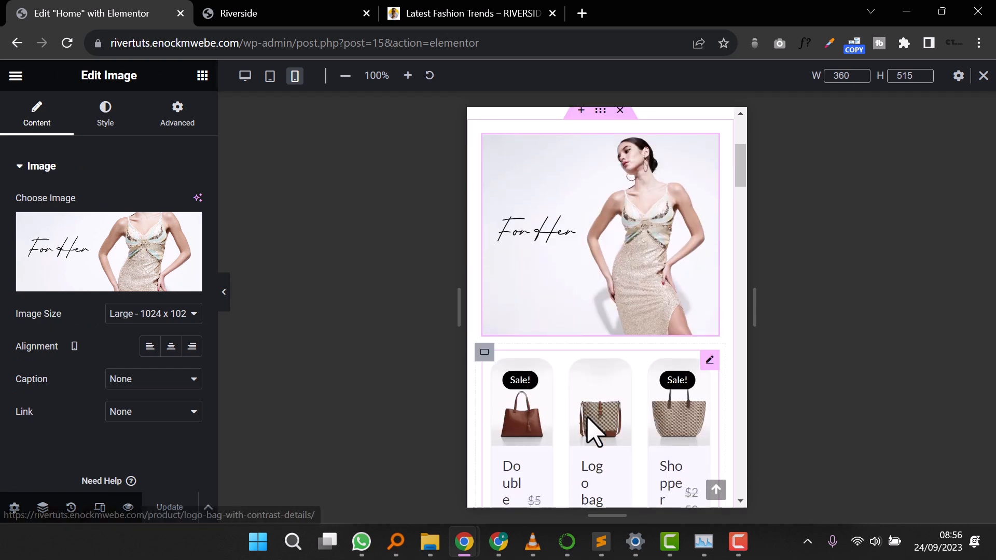
pyautogui.click(709, 358)
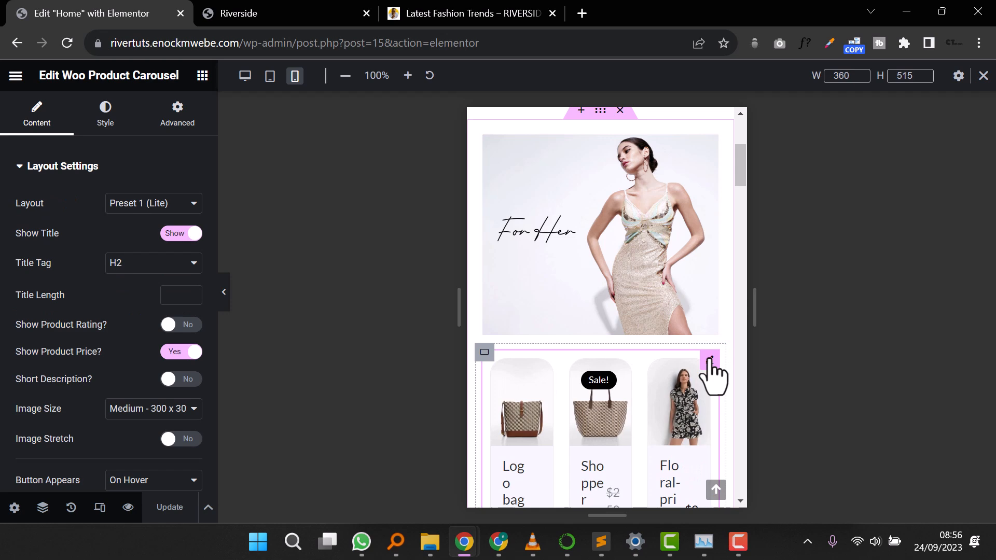
pyautogui.scroll(-10, 194, 244)
pyautogui.scroll(6, 194, 249)
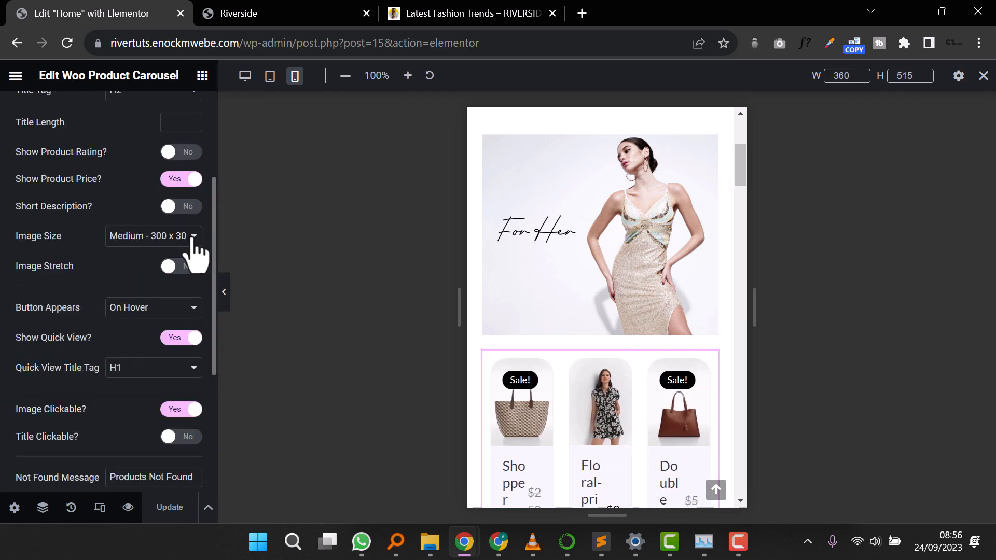
pyautogui.scroll(-6, 195, 249)
pyautogui.scroll(-5, 645, 412)
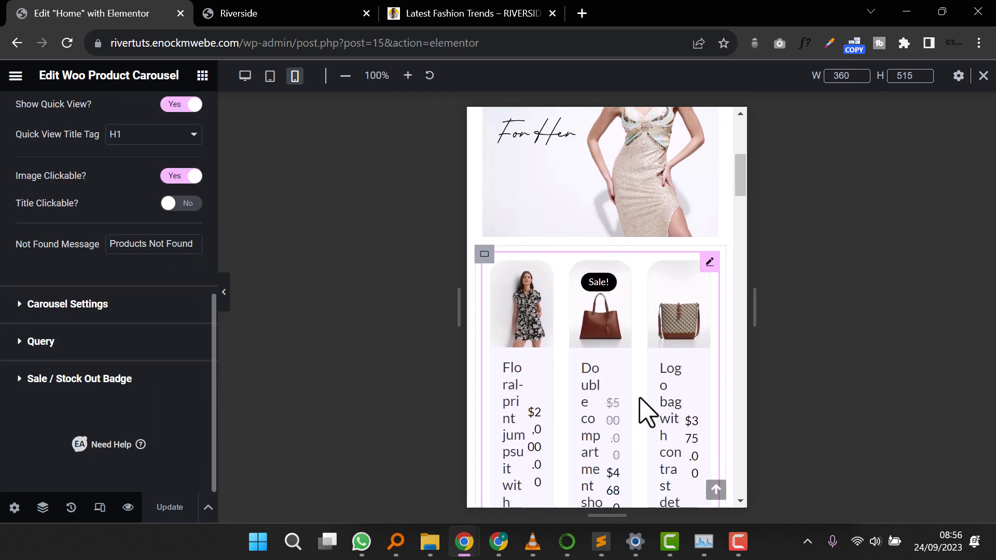
pyautogui.scroll(2, 607, 282)
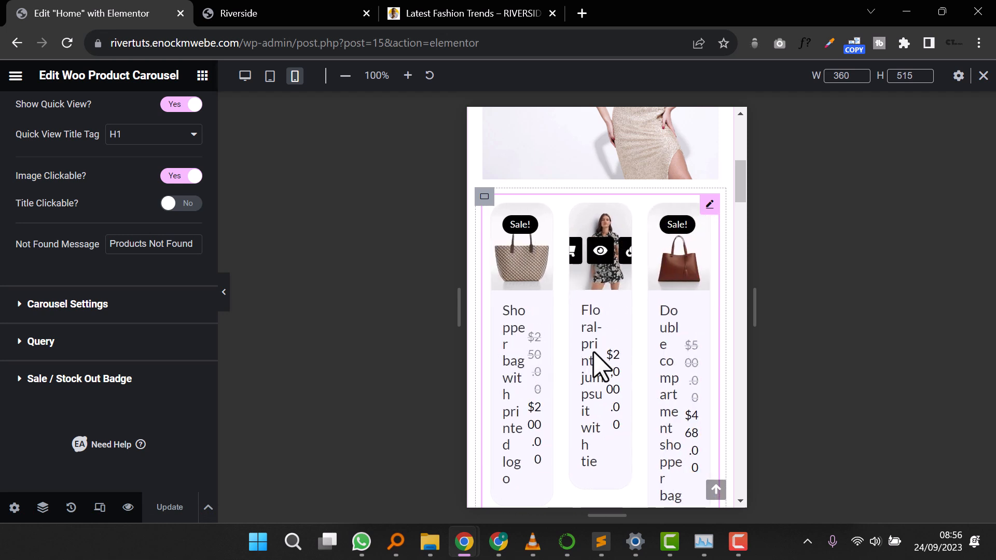
pyautogui.scroll(5, 170, 363)
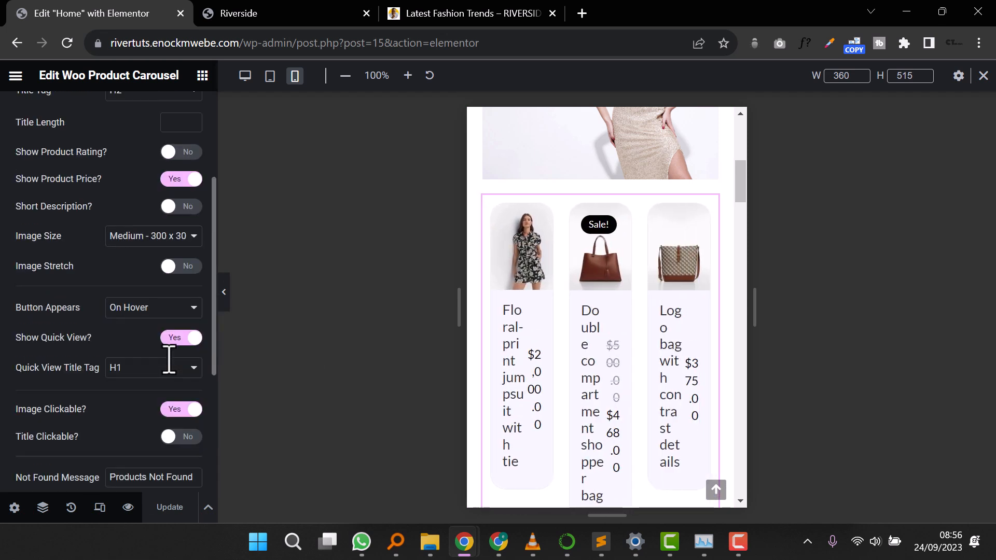
pyautogui.scroll(4, 169, 359)
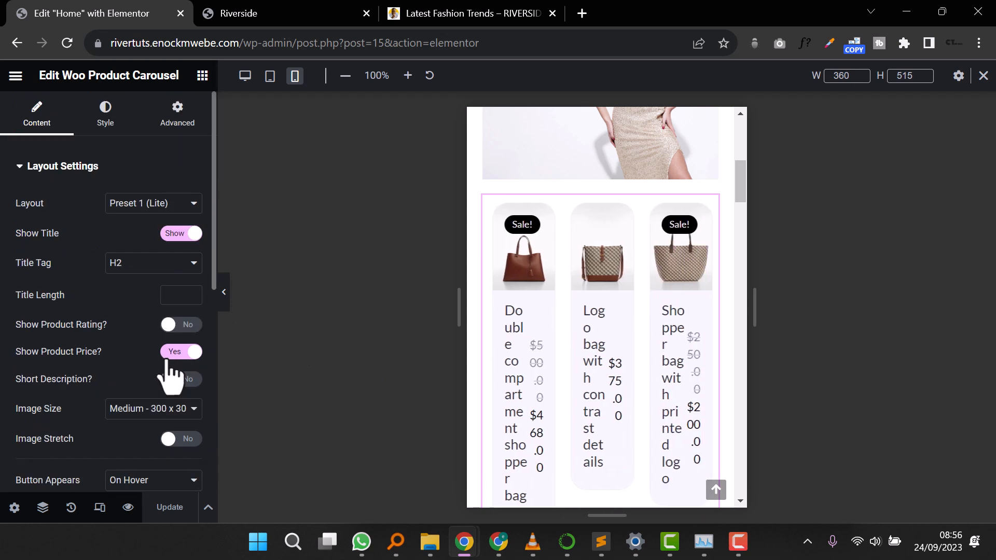
# Step: Try hiding the product titles and prices in the For Her carousel and compare the result in the desktop preview
pyautogui.click(176, 241)
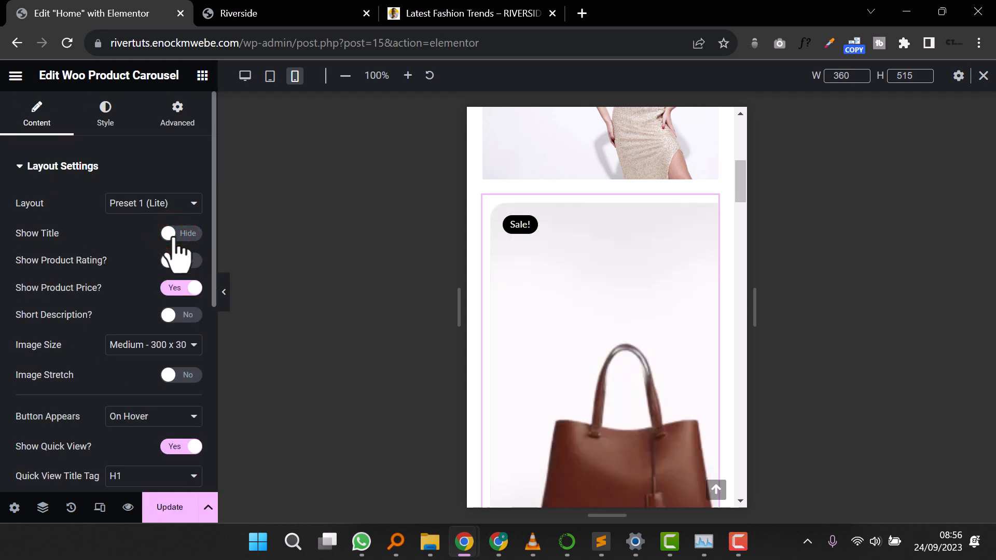
pyautogui.scroll(-2, 658, 406)
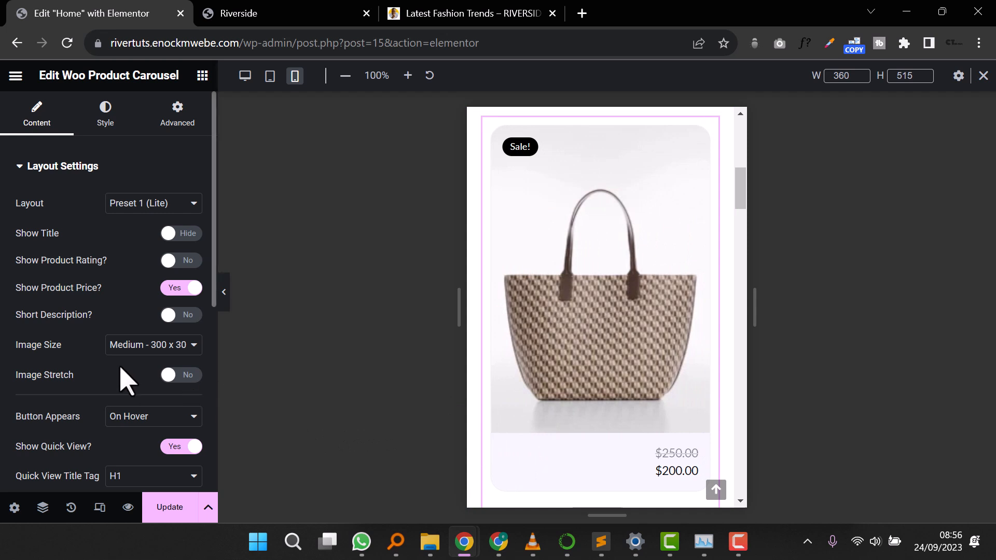
pyautogui.click(173, 293)
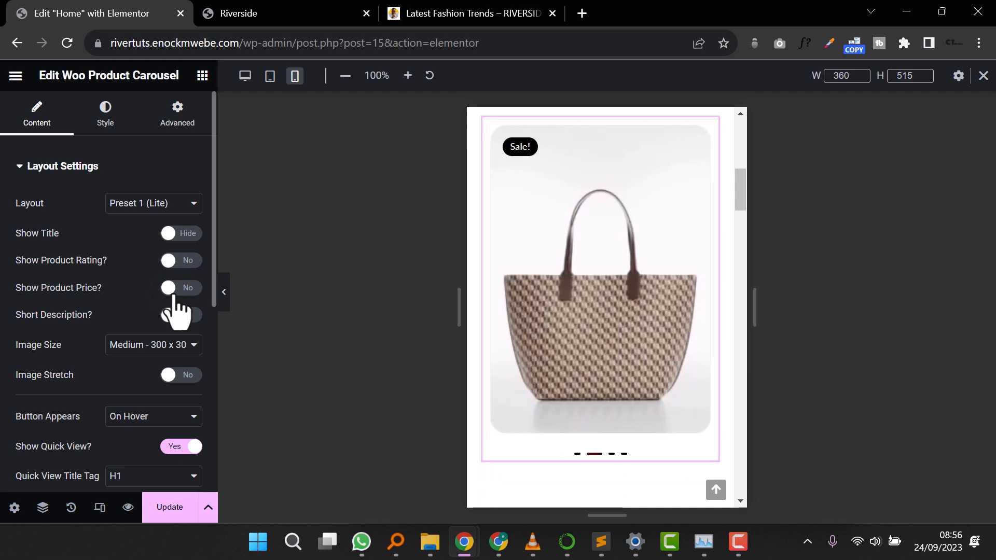
pyautogui.scroll(3, 574, 362)
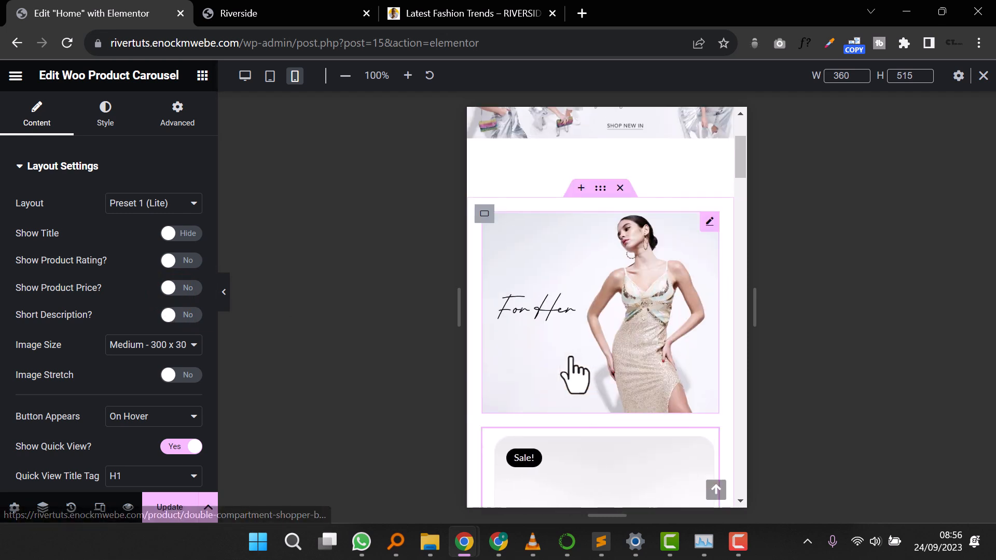
pyautogui.click(243, 77)
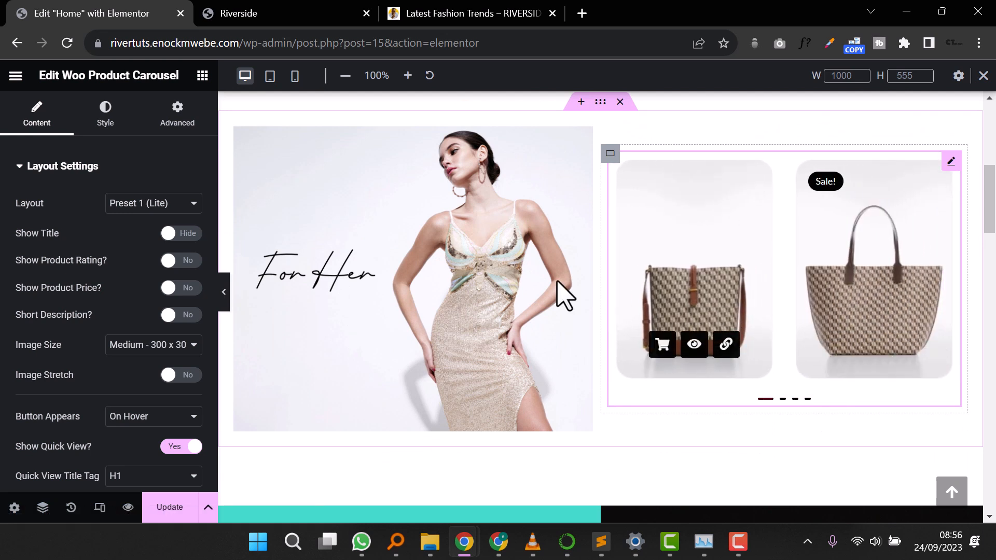
# Step: Reduce the SHOP NOW heading's font size in the mobile portrait preview so the text fits on one line
pyautogui.click(295, 76)
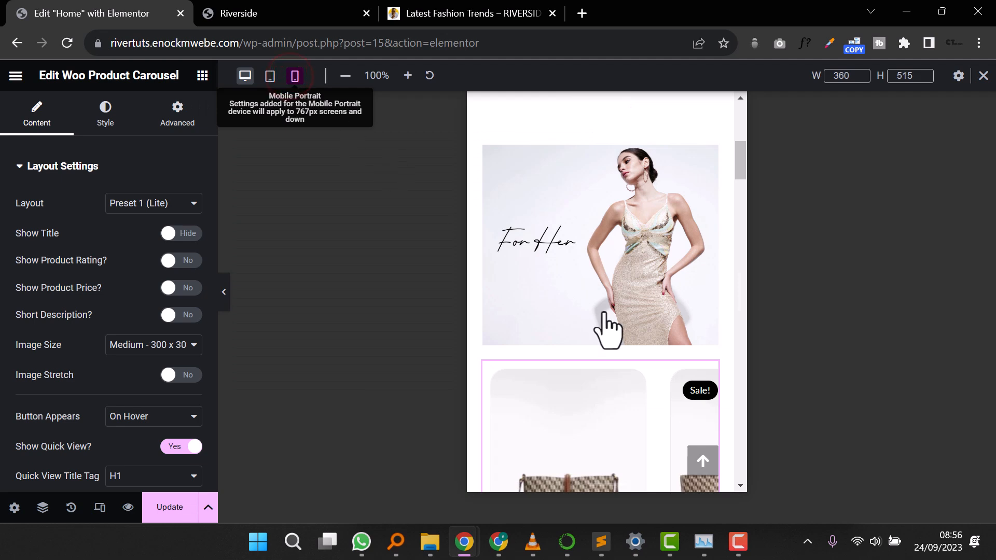
pyautogui.scroll(-4, 621, 333)
pyautogui.scroll(3, 622, 334)
pyautogui.scroll(-1, 623, 335)
pyautogui.scroll(-3, 687, 384)
pyautogui.scroll(-5, 687, 350)
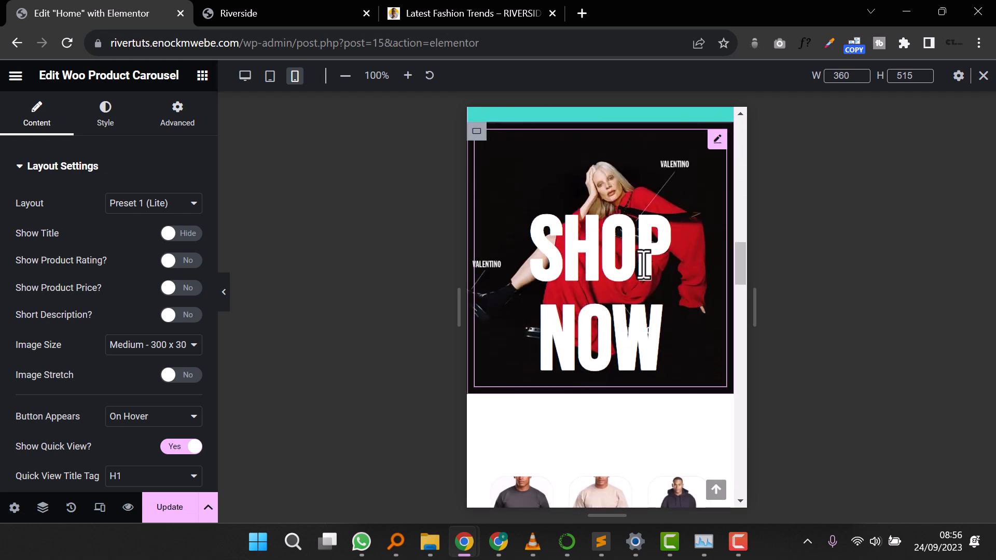
pyautogui.click(641, 262)
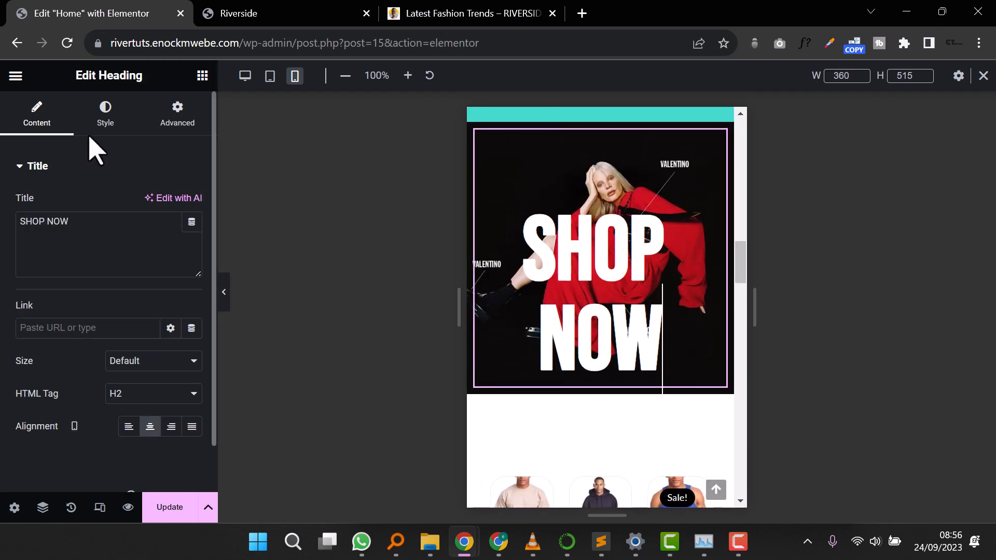
pyautogui.click(92, 119)
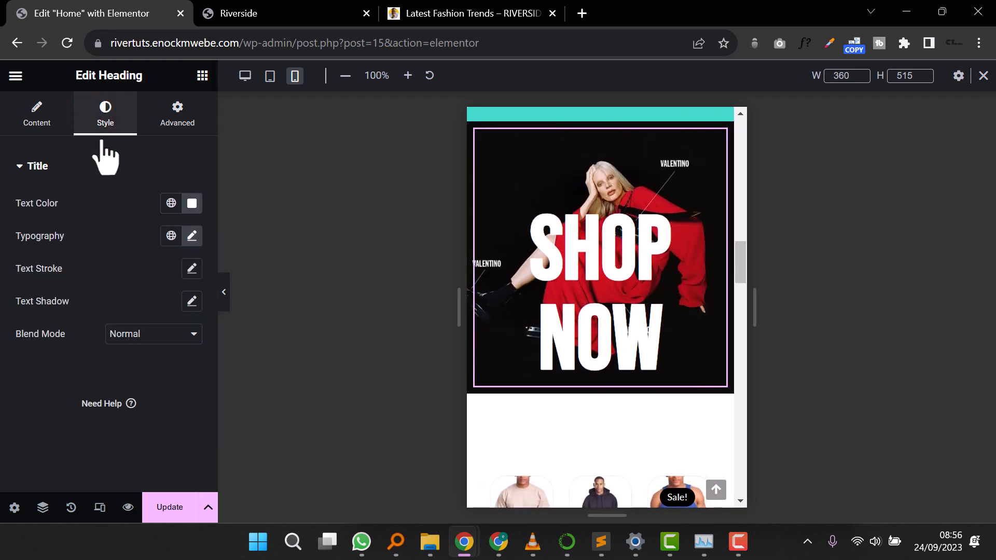
pyautogui.click(184, 236)
pyautogui.moveTo(91, 357); pyautogui.dragTo(66, 357)
# Step: Unlink the SHOP NOW heading's mobile padding values and set both the top and bottom padding to 50 px
pyautogui.click(173, 113)
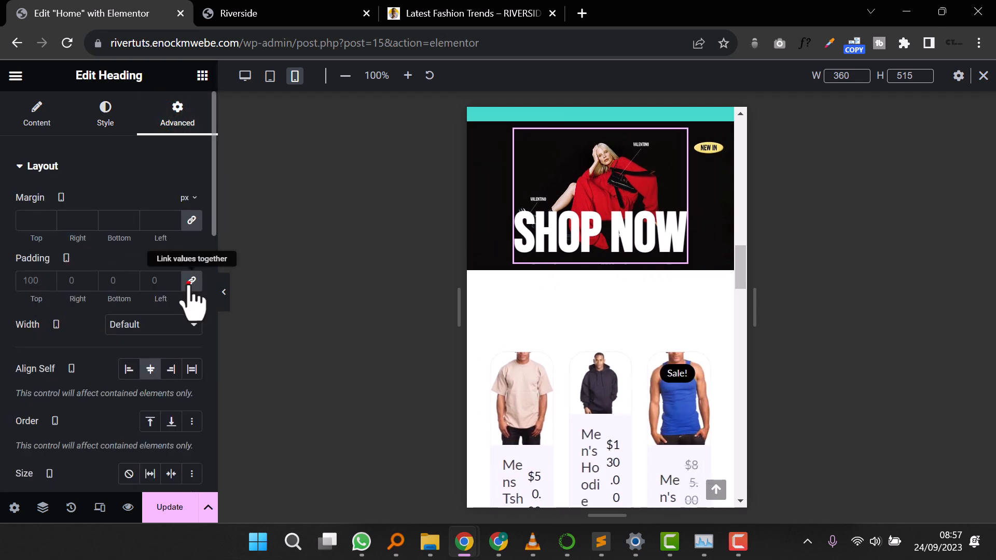
pyautogui.click(190, 282)
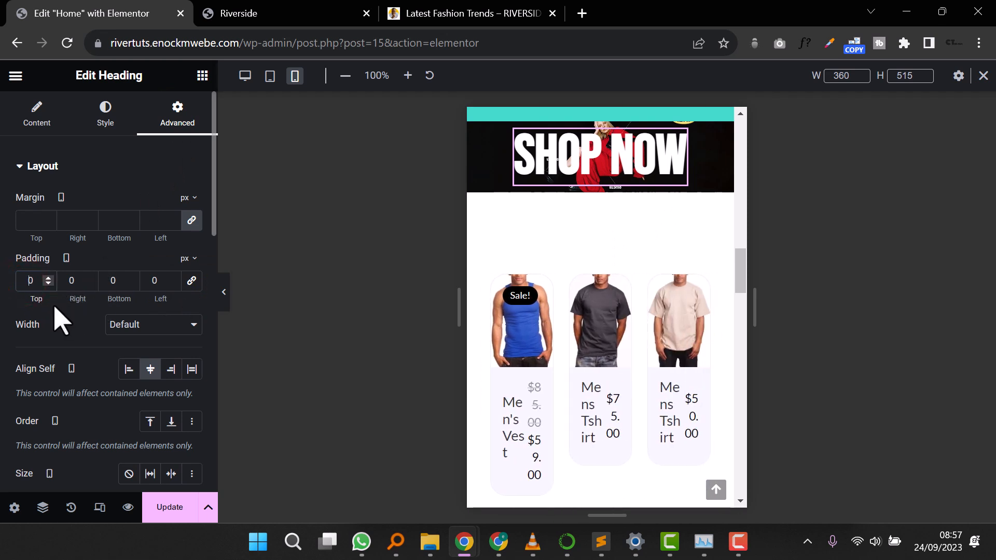
pyautogui.write('5')
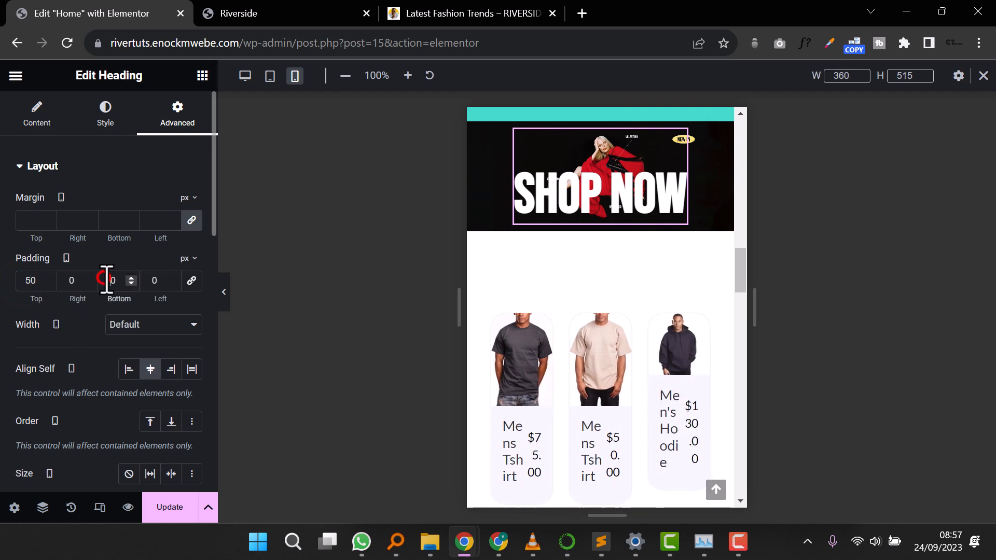
pyautogui.write('5')
# Step: Set the men's product carousel below the SHOP NOW banner to 2 visible products on mobile, keeping its titles shown
pyautogui.scroll(-3, 600, 423)
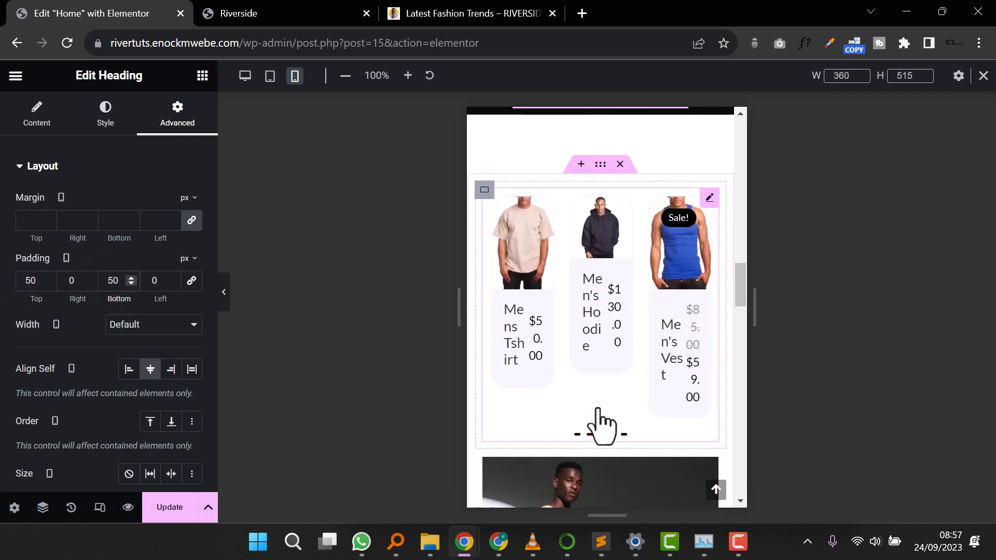
pyautogui.click(709, 197)
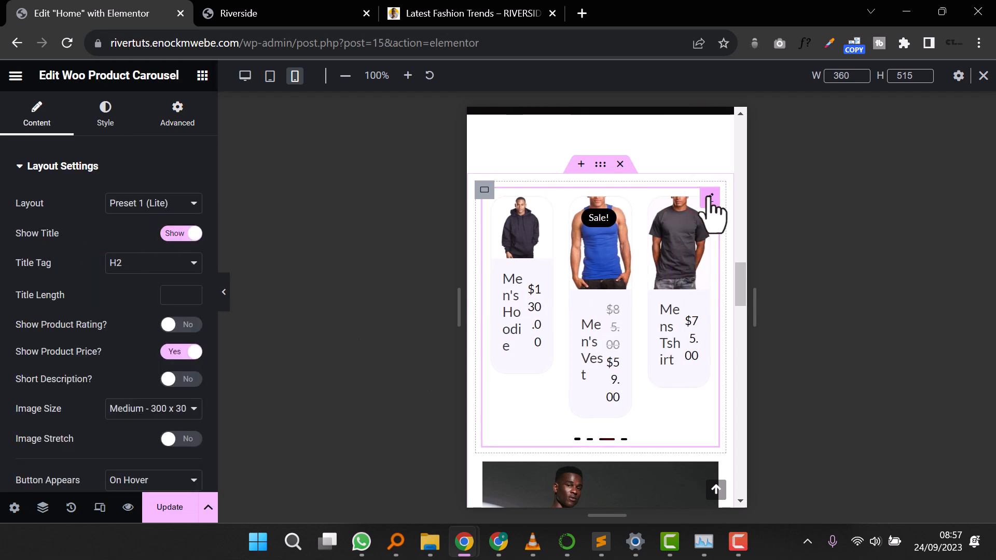
pyautogui.click(182, 234)
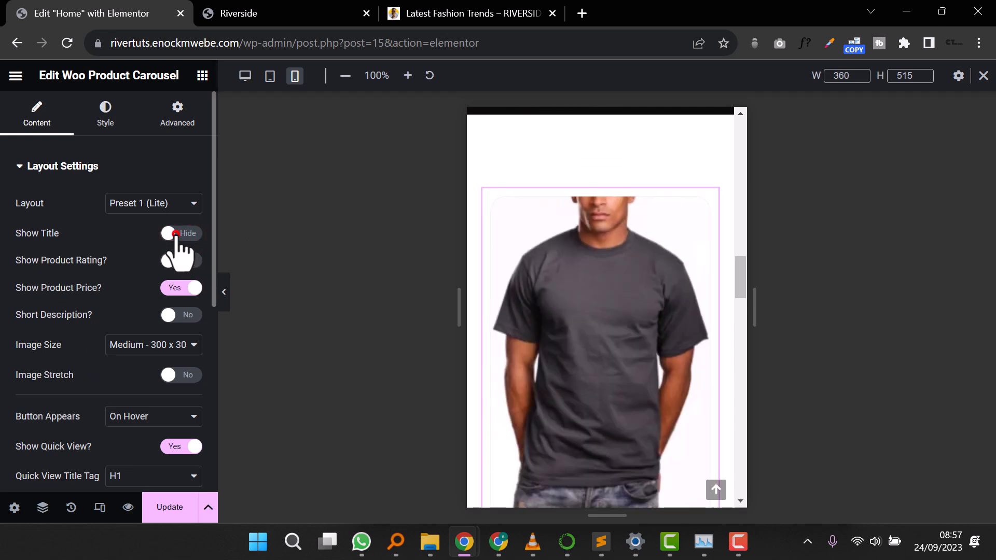
pyautogui.click(177, 235)
pyautogui.scroll(-4, 160, 347)
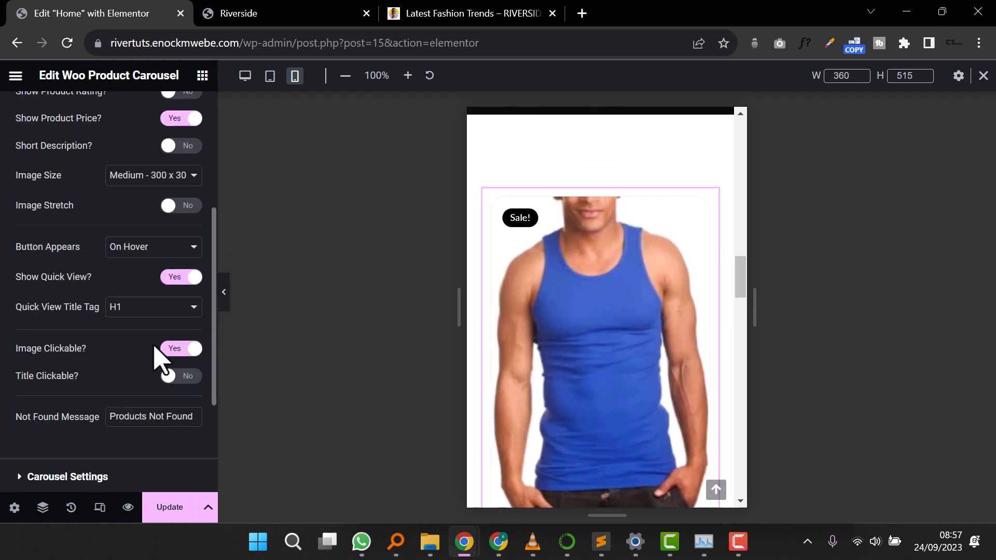
pyautogui.scroll(-3, 158, 358)
pyautogui.click(18, 303)
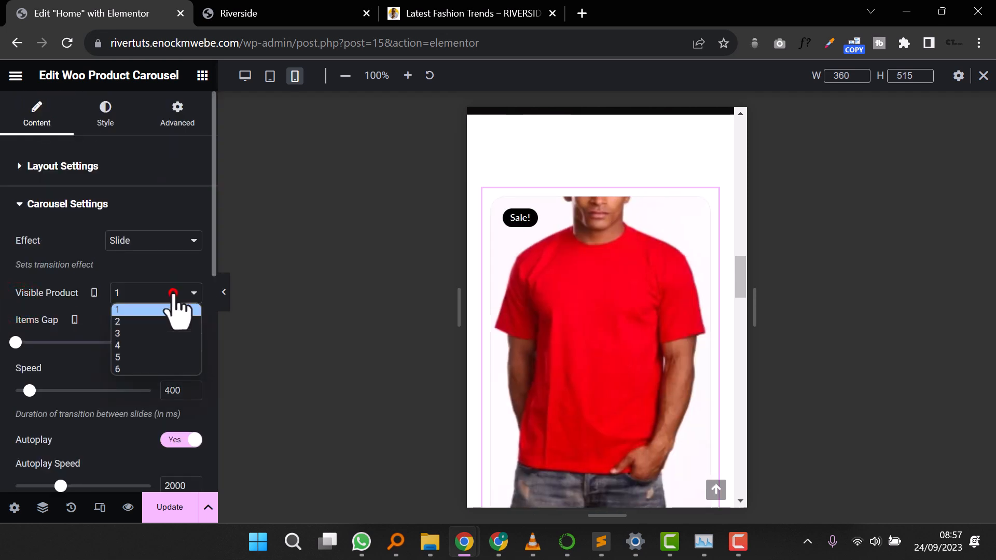
pyautogui.click(163, 318)
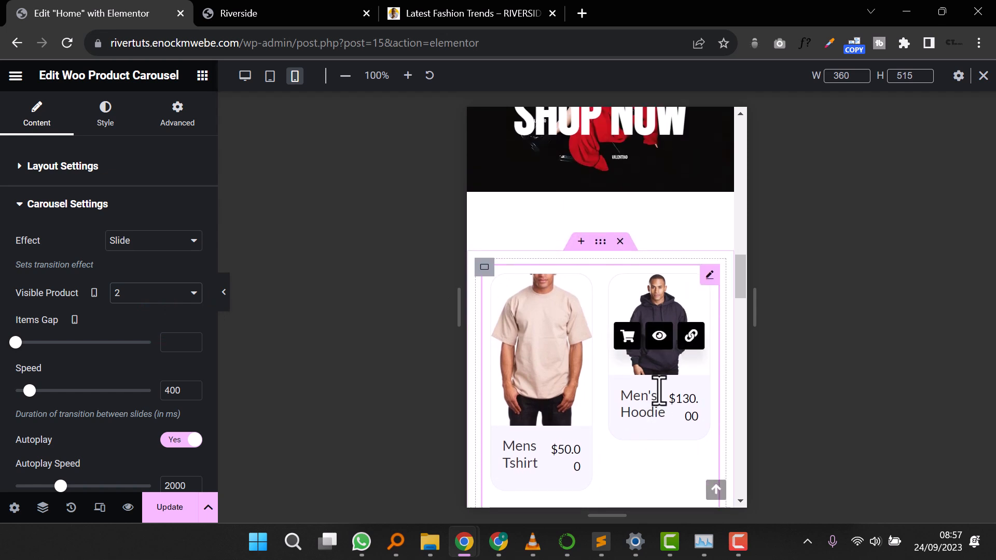
# Step: Turn the product titles and prices back on in the product carousel below the For Her image
pyautogui.scroll(2, 615, 399)
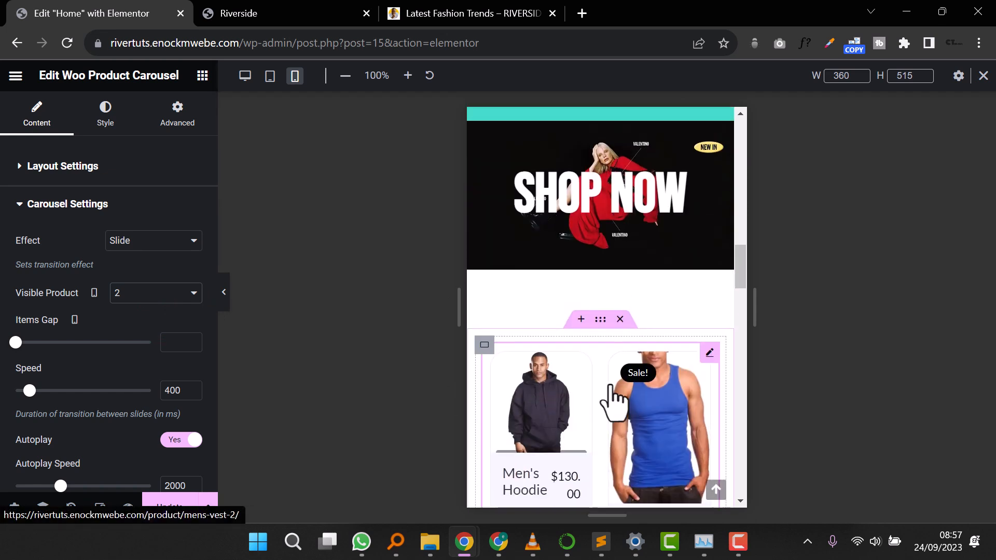
pyautogui.scroll(-5, 615, 397)
pyautogui.scroll(10, 609, 311)
pyautogui.scroll(8, 613, 314)
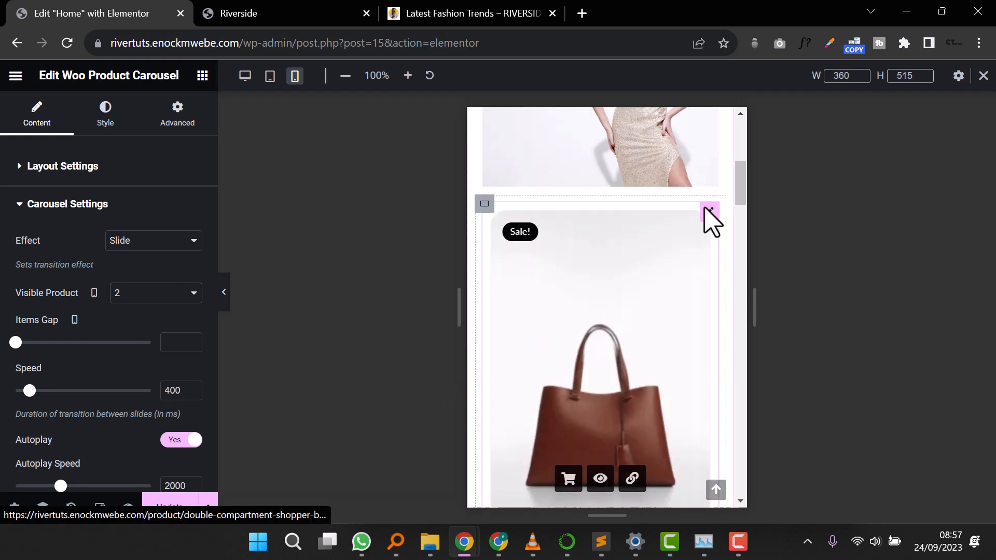
pyautogui.click(711, 210)
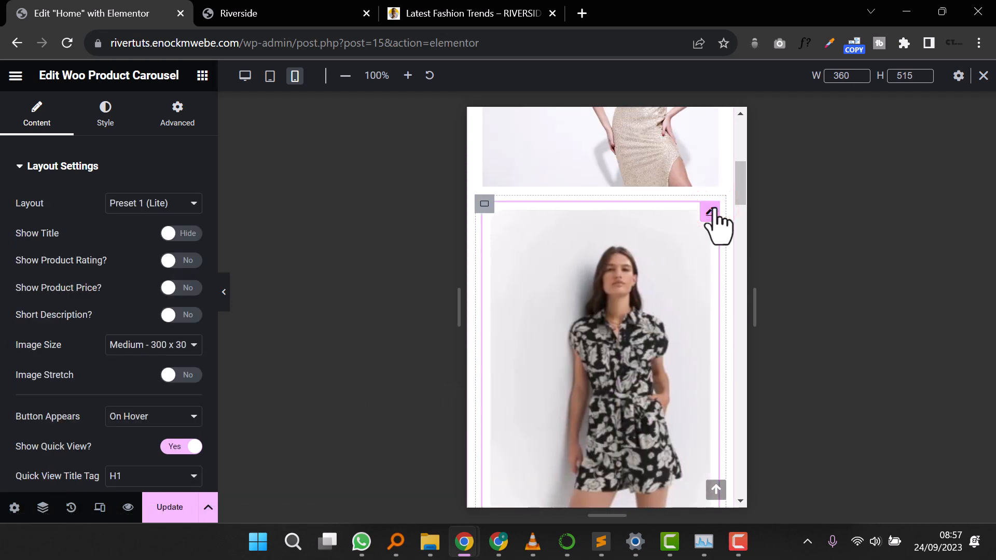
pyautogui.click(170, 233)
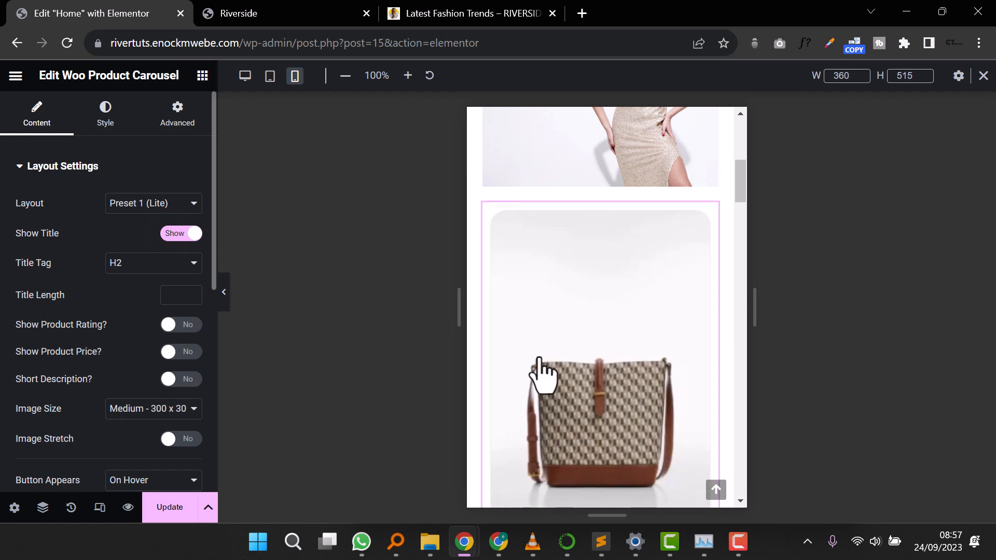
pyautogui.scroll(-4, 555, 389)
pyautogui.scroll(3, 555, 389)
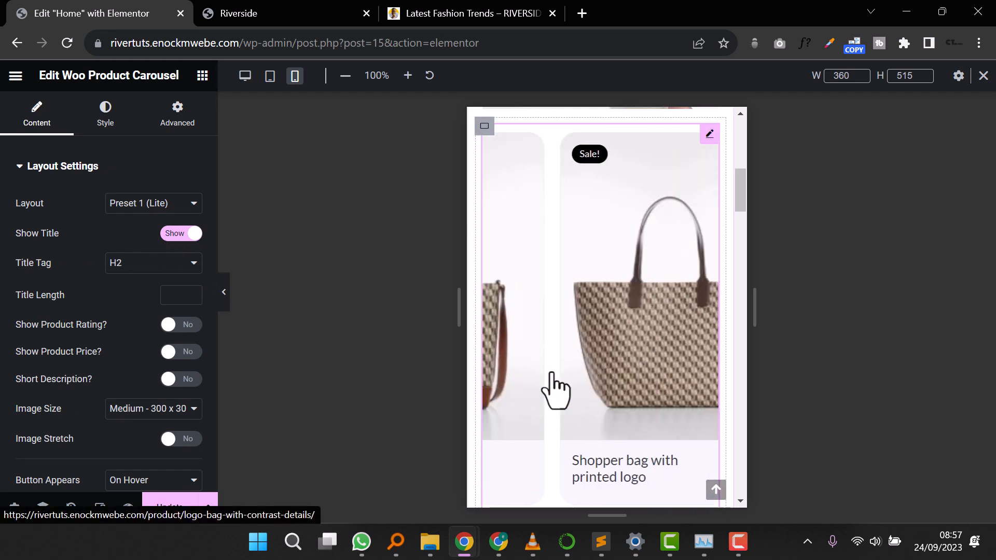
pyautogui.click(163, 353)
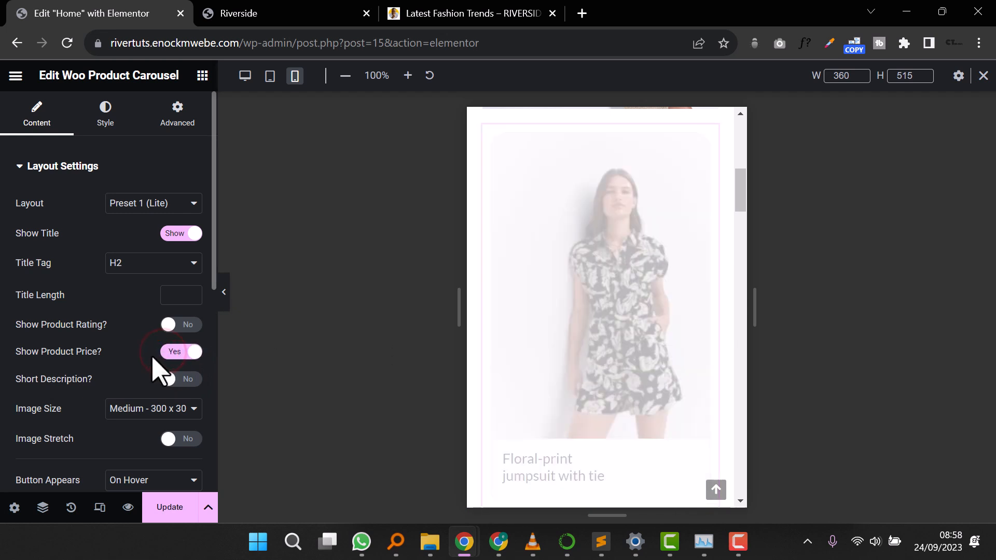
# Step: Set the product carousel below the For Her image to 2 visible products on mobile
pyautogui.scroll(-5, 154, 363)
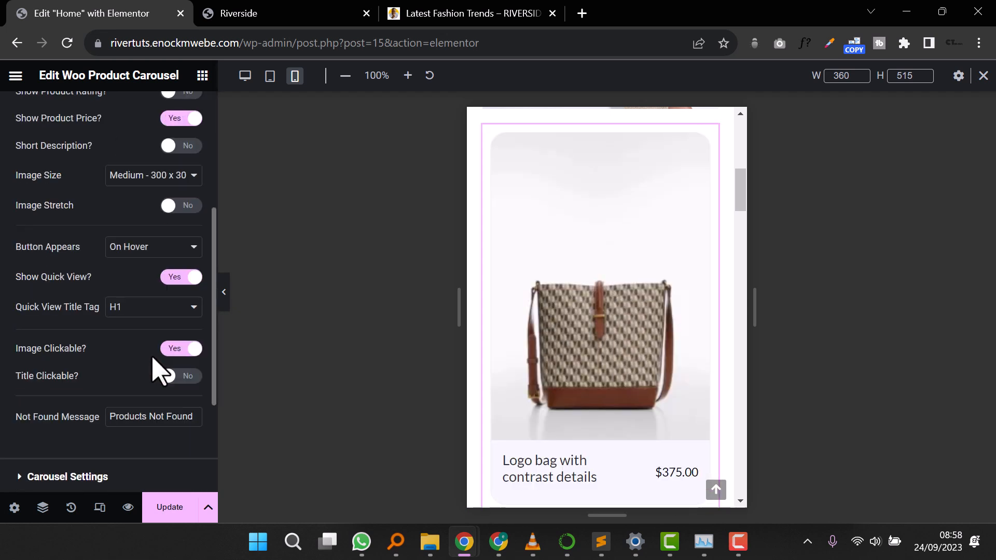
pyautogui.scroll(-3, 156, 374)
pyautogui.click(39, 309)
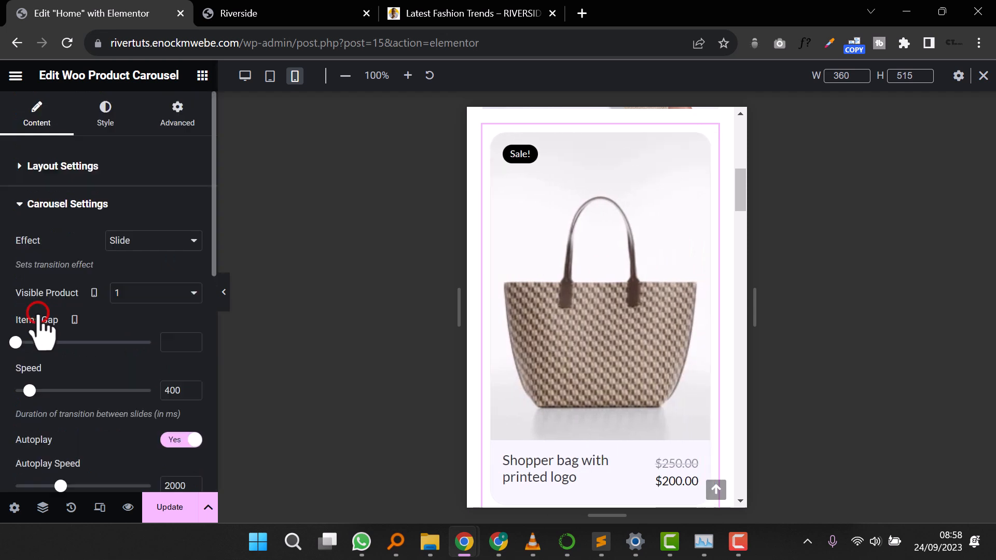
pyautogui.scroll(-3, 184, 347)
pyautogui.click(171, 175)
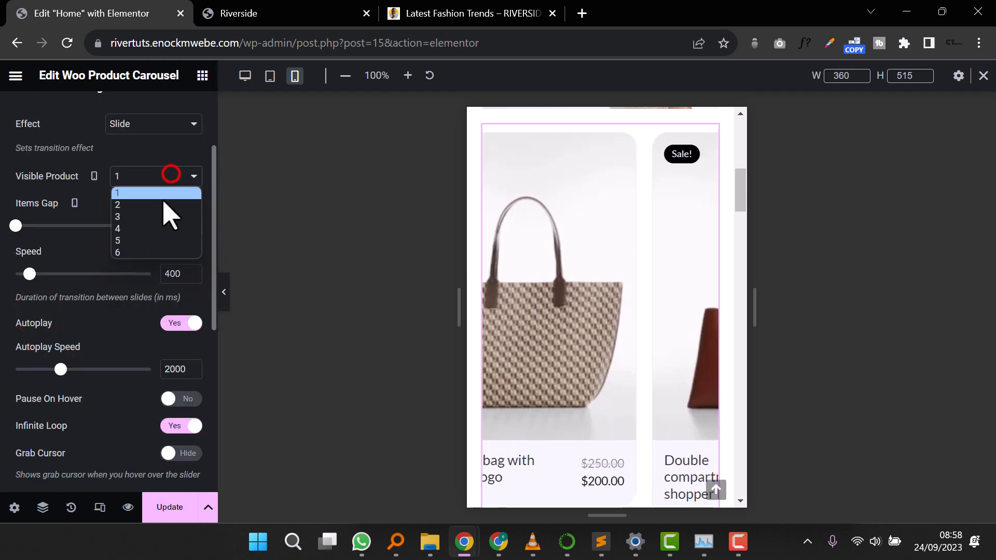
pyautogui.click(157, 205)
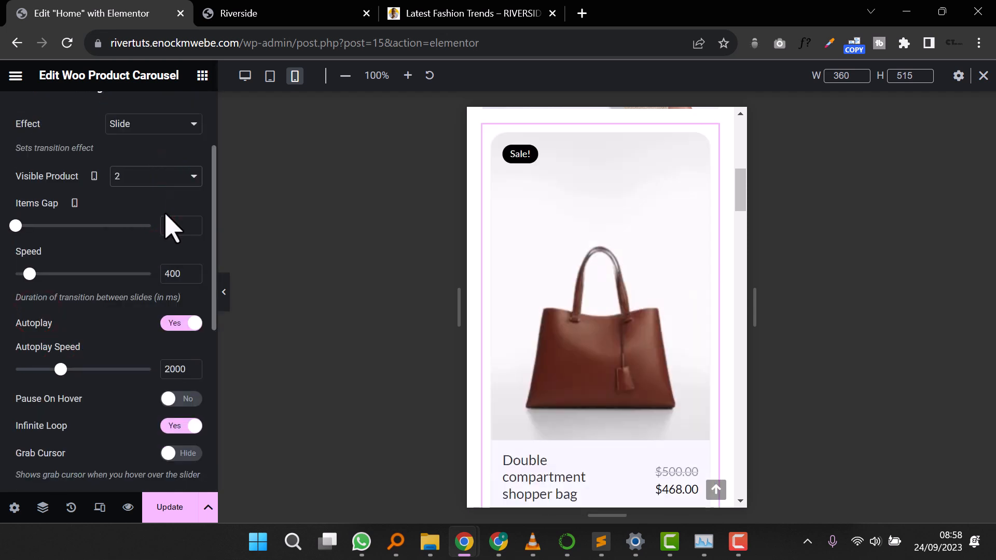
# Step: Set the Sale Items product carousel to 2 visible products on mobile
pyautogui.scroll(-10, 555, 346)
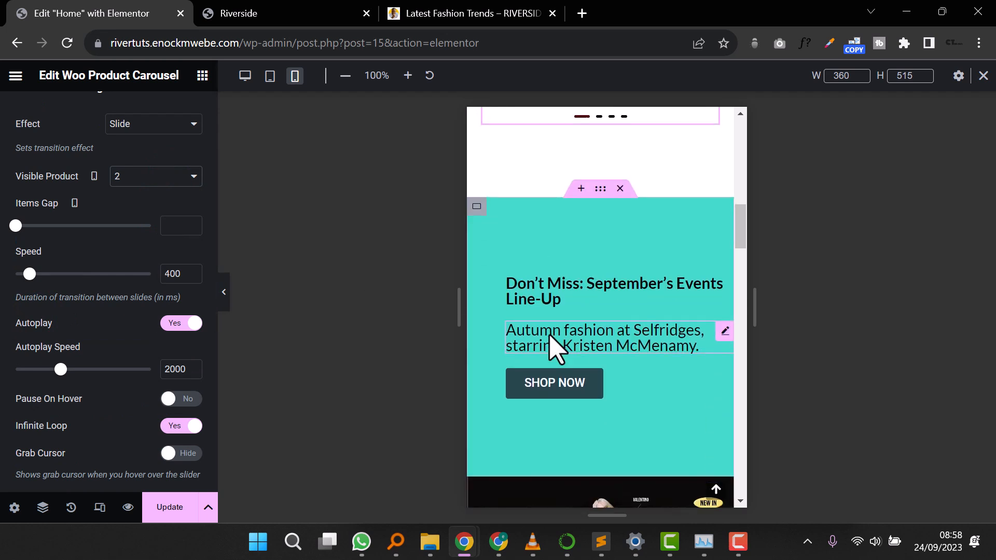
pyautogui.scroll(-8, 553, 352)
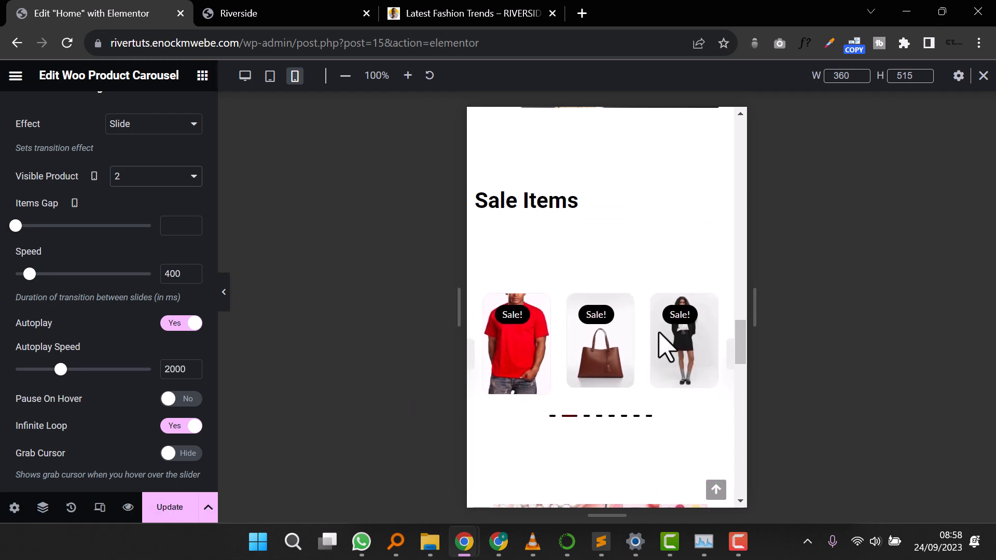
pyautogui.moveTo(669, 232)
pyautogui.click(719, 238)
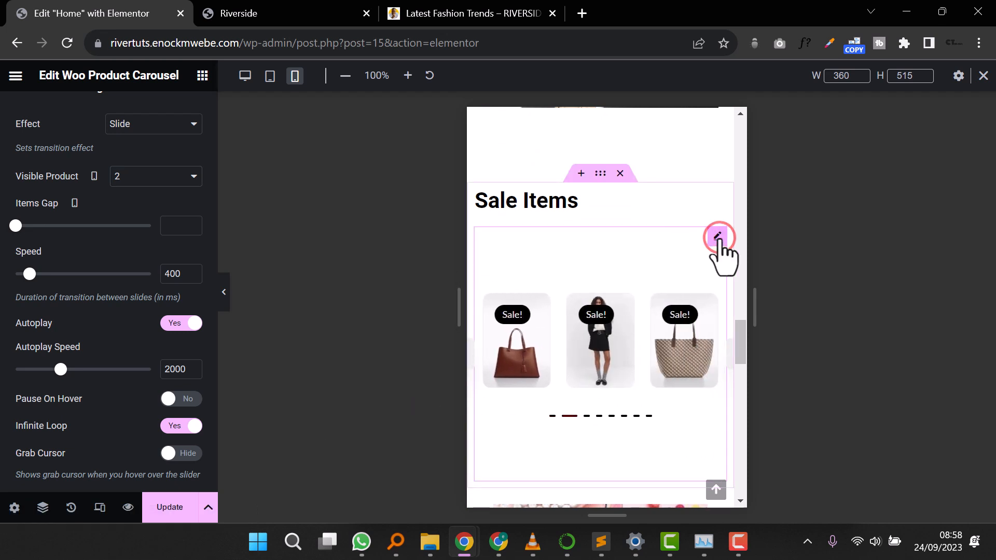
pyautogui.scroll(-5, 31, 283)
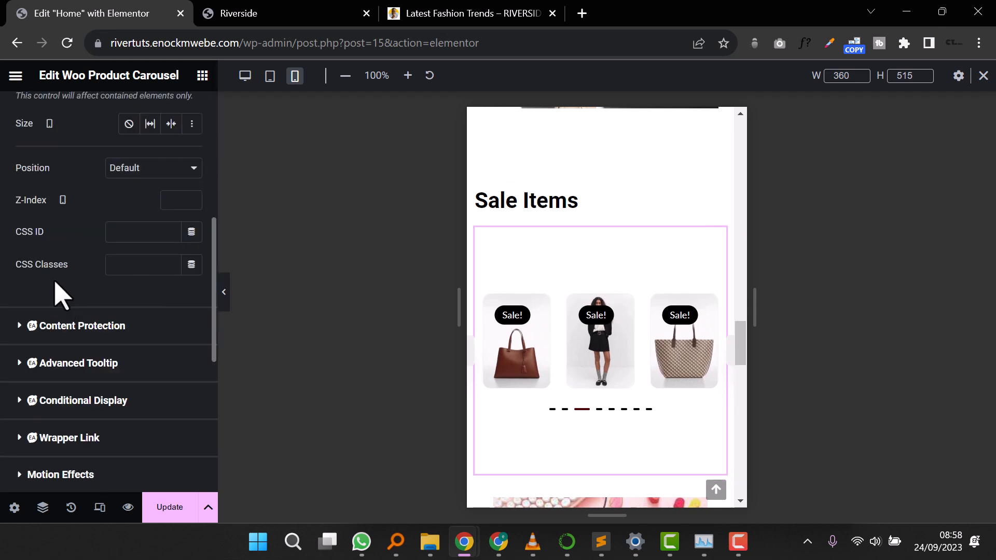
pyautogui.scroll(5, 52, 259)
pyautogui.click(37, 113)
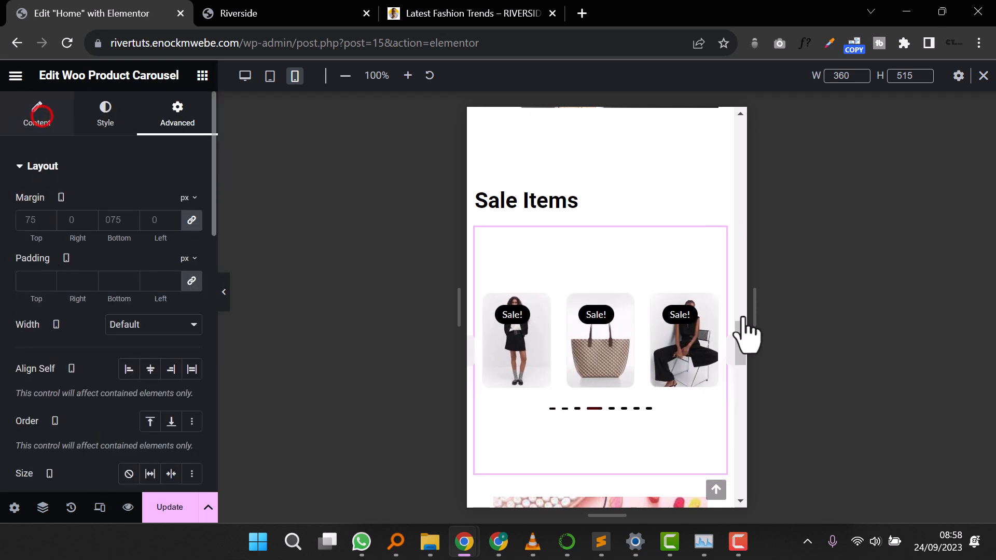
pyautogui.scroll(-5, 63, 394)
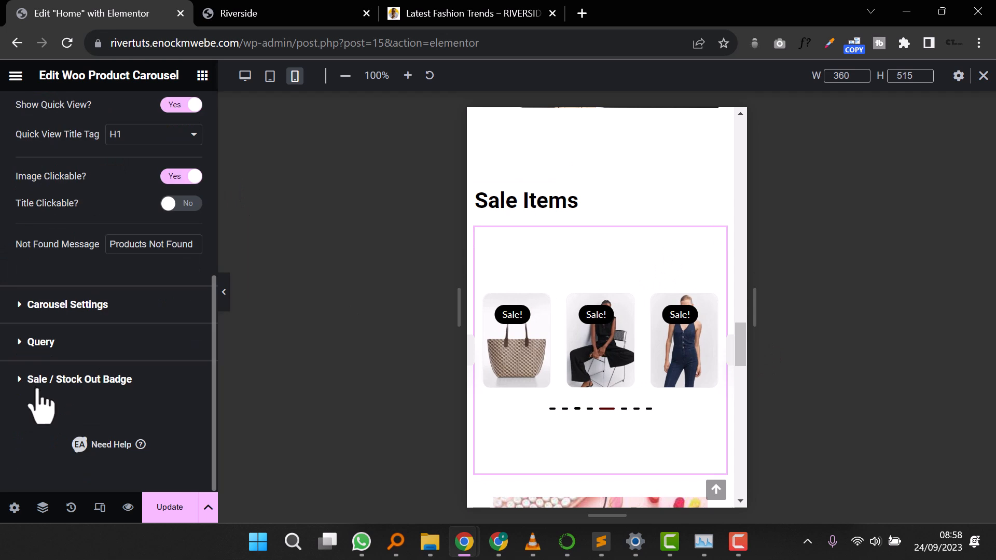
pyautogui.click(21, 305)
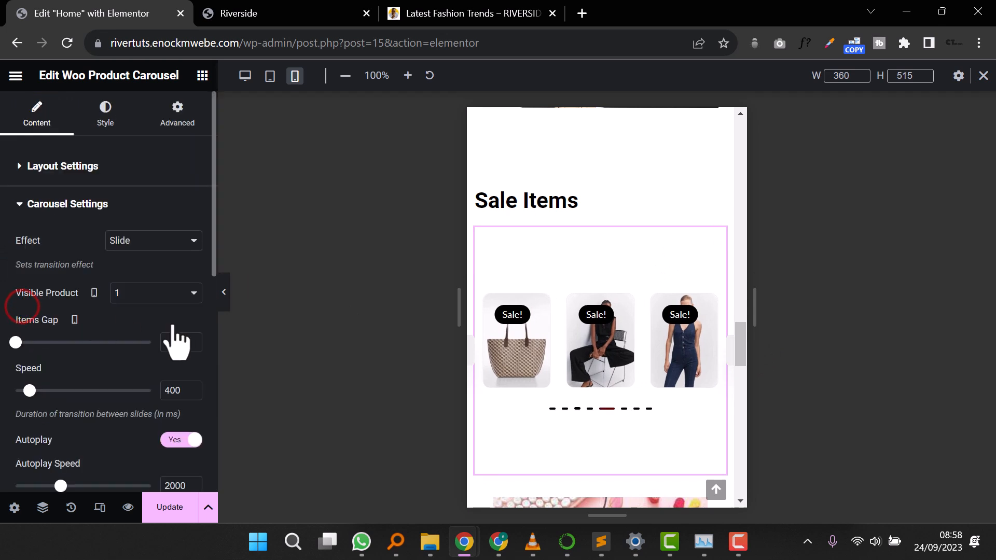
pyautogui.click(194, 293)
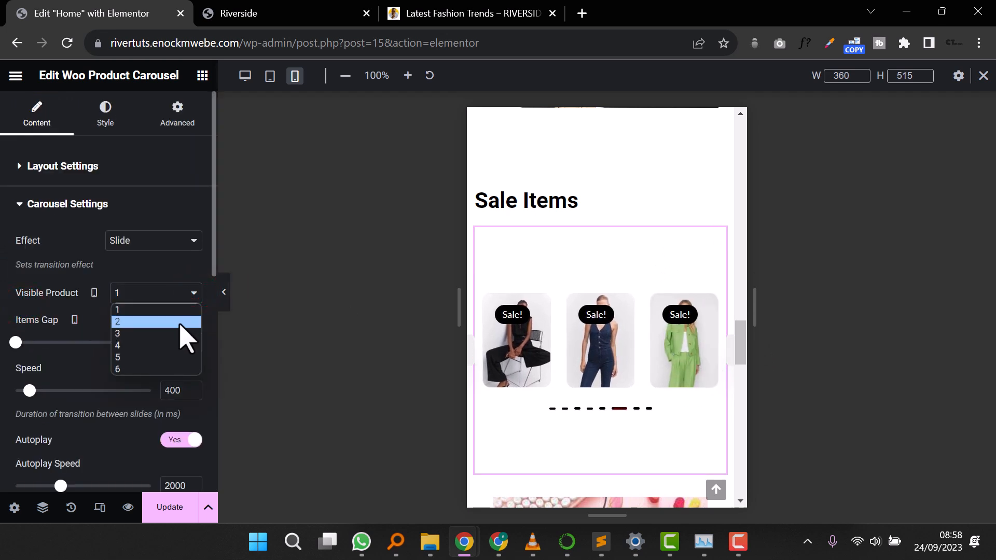
pyautogui.click(179, 332)
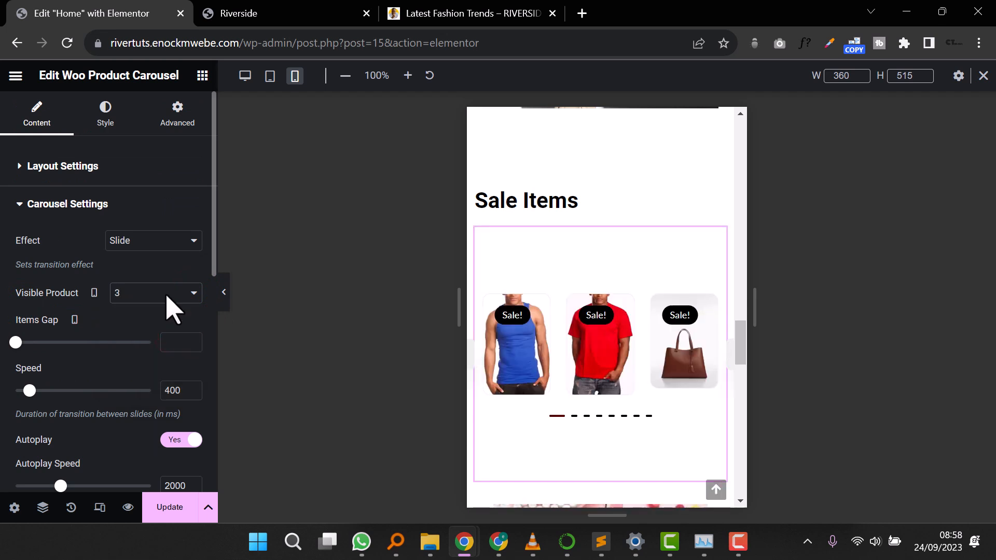
pyautogui.click(165, 293)
pyautogui.click(160, 319)
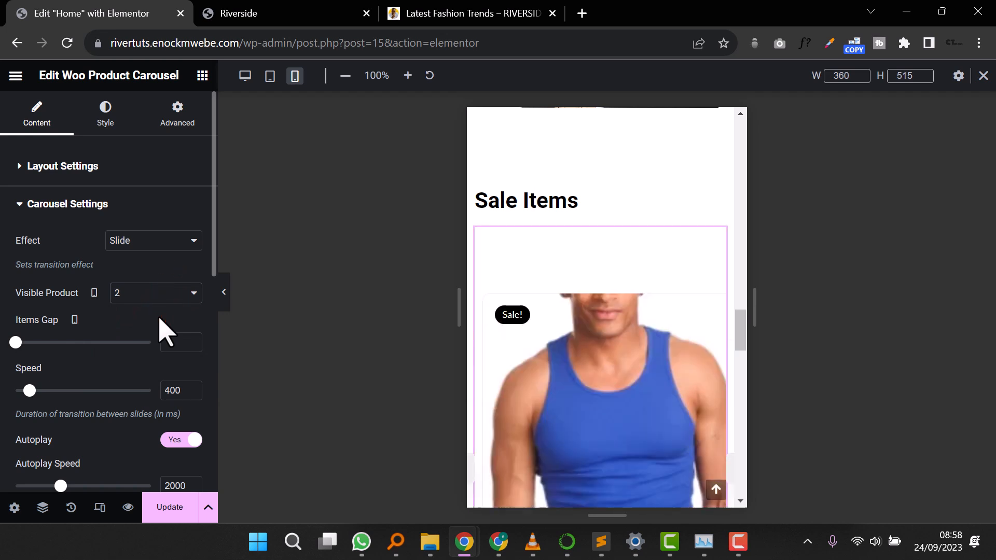
# Step: Review the sections below the Sale Items carousel in the mobile preview and save the home page
pyautogui.scroll(-6, 573, 415)
pyautogui.scroll(-6, 577, 412)
pyautogui.scroll(-8, 635, 362)
pyautogui.scroll(10, 638, 358)
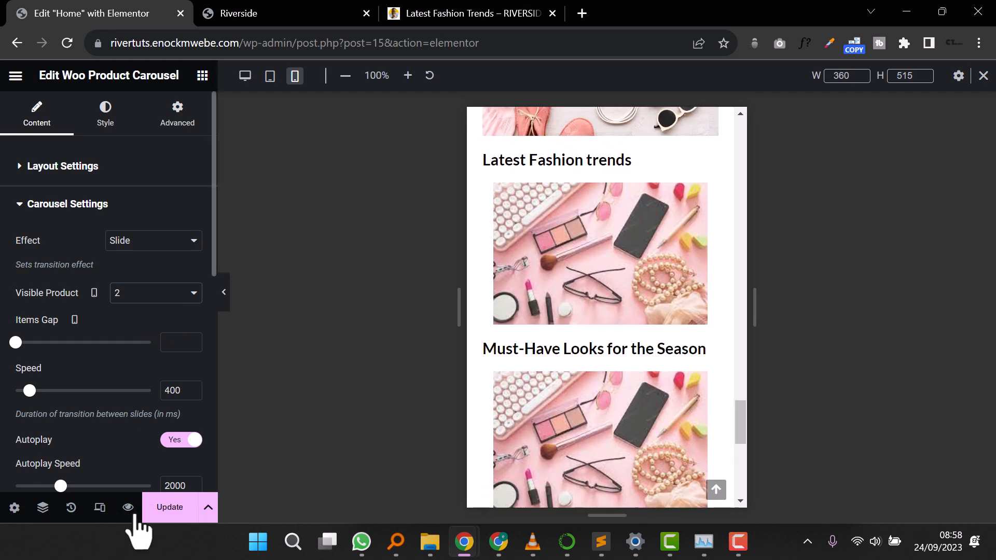
pyautogui.click(168, 508)
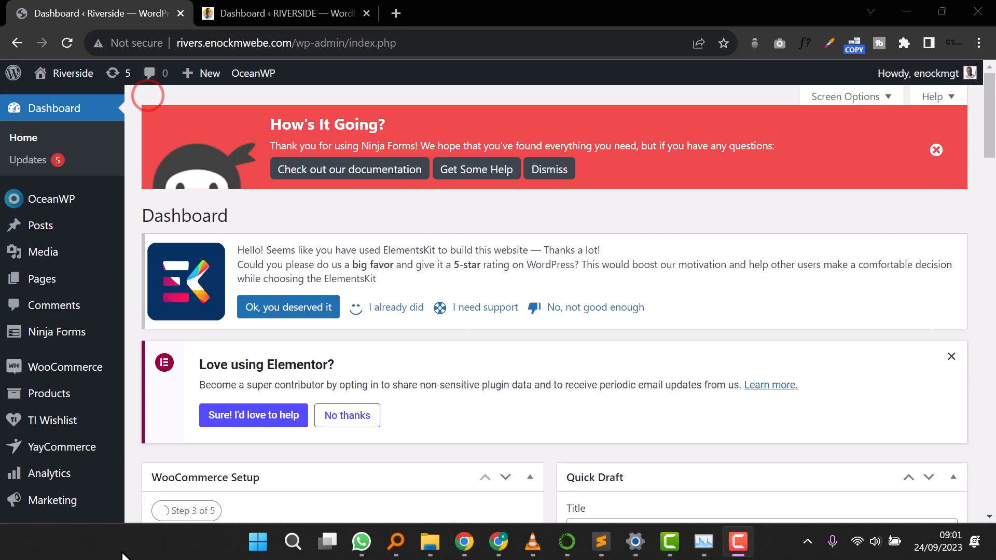
# Step: Open the ElementsKit header and footer templates from the WordPress dashboard and filter them to footers
pyautogui.scroll(-3, 62, 311)
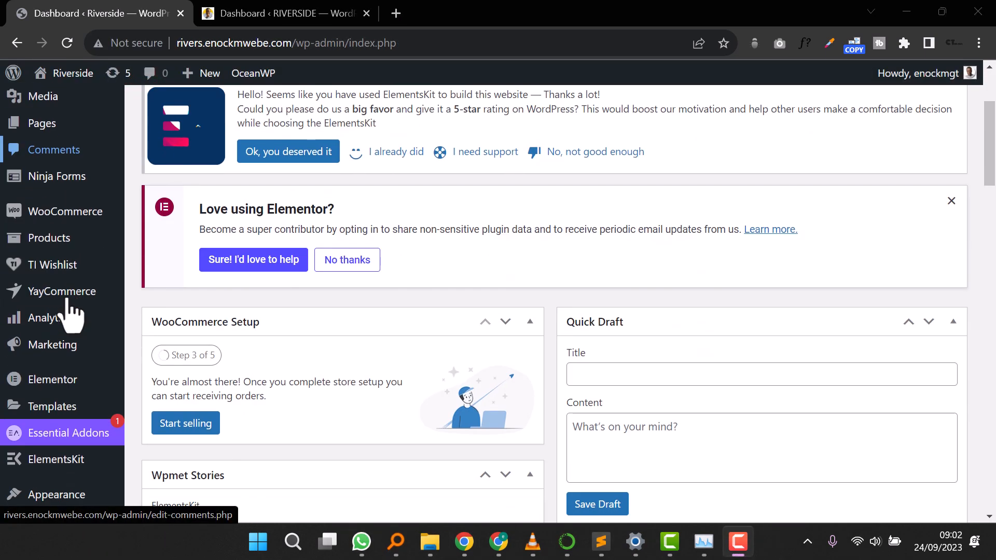
pyautogui.scroll(-4, 92, 248)
pyautogui.moveTo(83, 311)
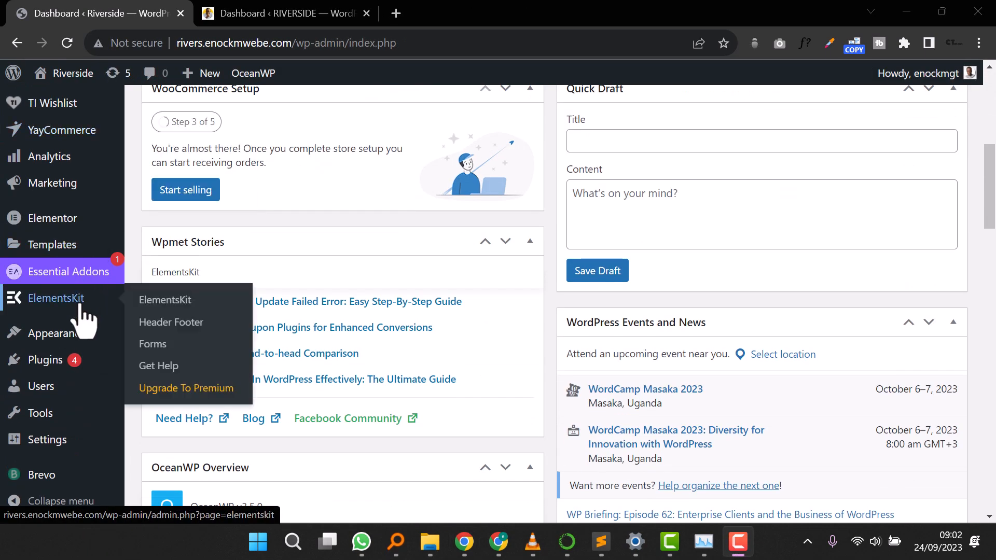
pyautogui.click(171, 324)
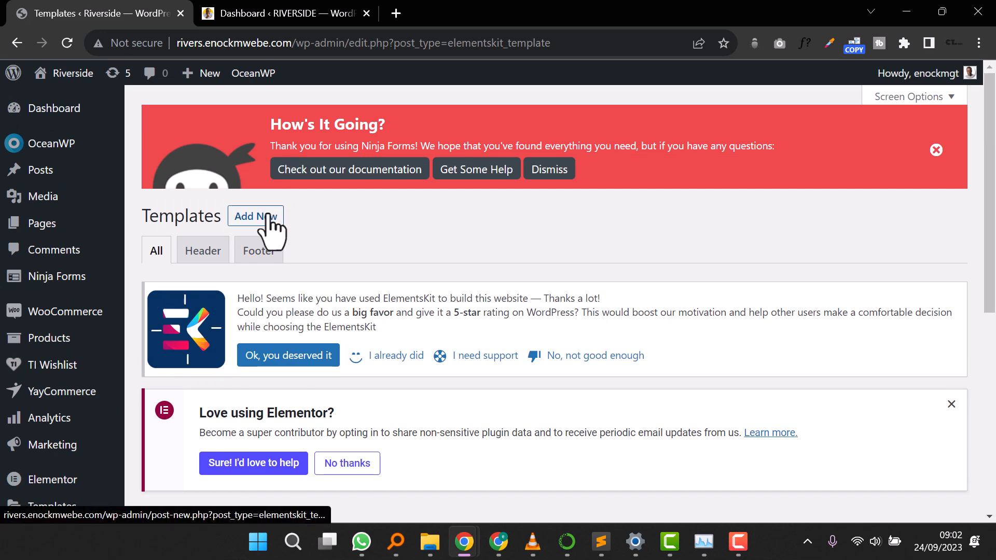
pyautogui.click(265, 246)
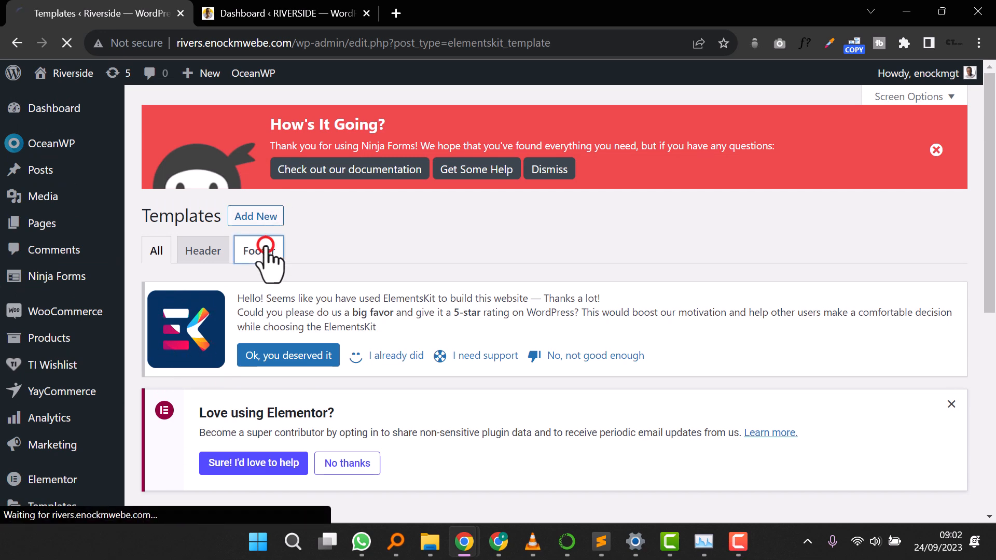
pyautogui.scroll(-5, 269, 262)
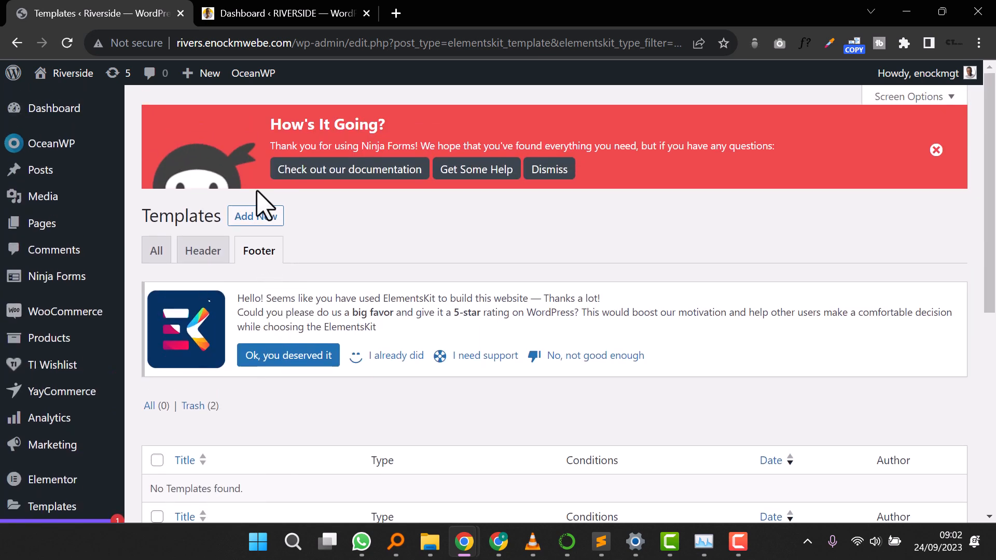
# Step: Create a Footer template titled RiverFooter for the Entire Site and open its content for editing
pyautogui.click(262, 218)
pyautogui.click(489, 220)
pyautogui.click(487, 265)
pyautogui.click(460, 169)
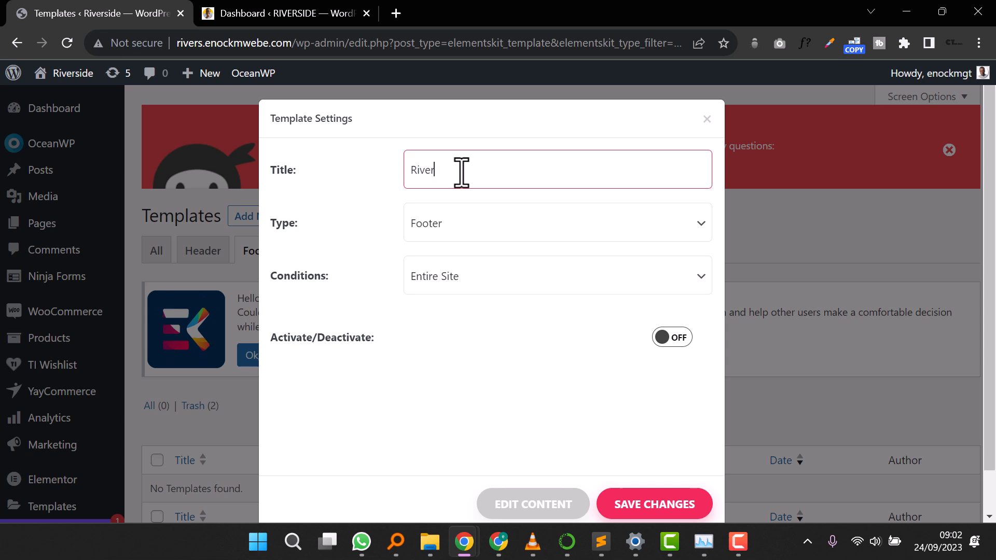
pyautogui.write('RiverFooter')
pyautogui.click(488, 275)
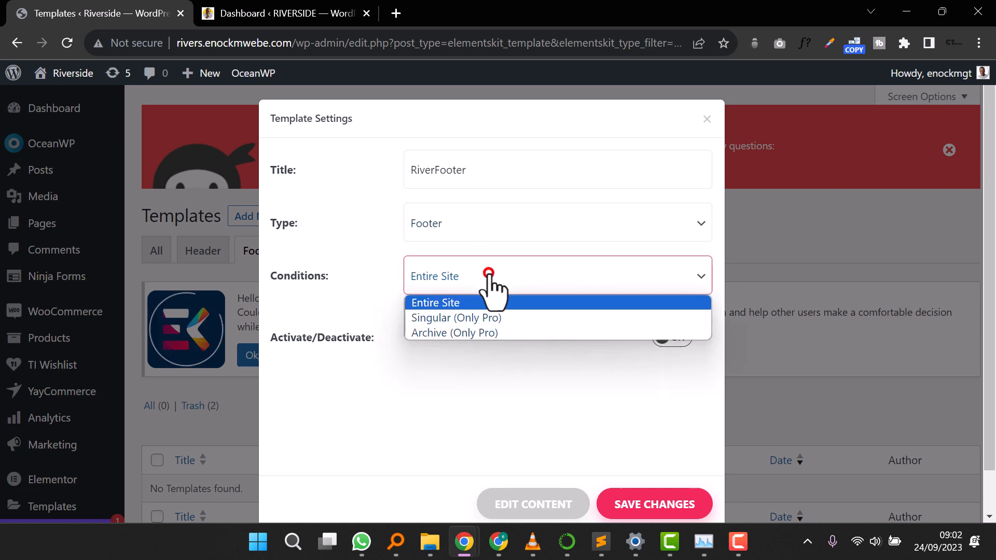
pyautogui.click(487, 276)
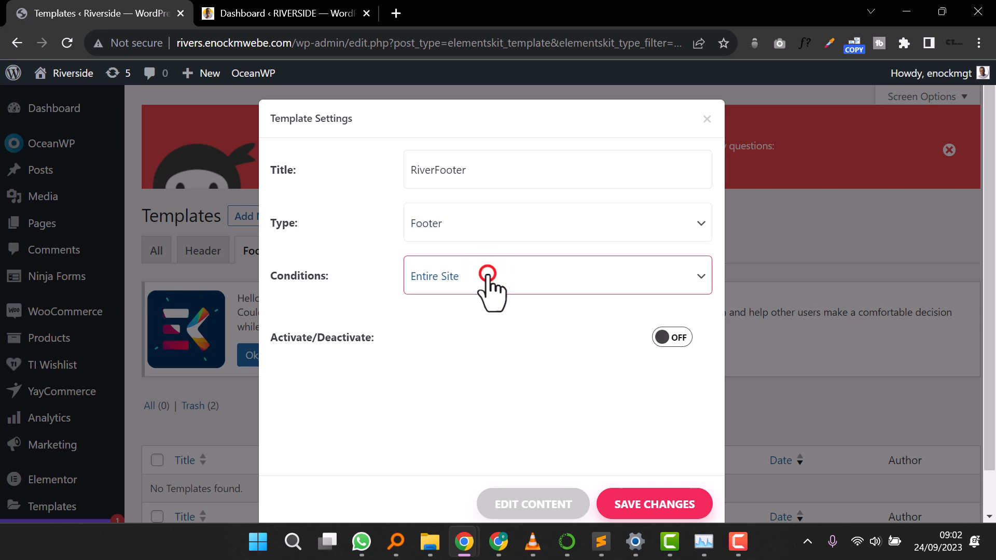
pyautogui.scroll(-1, 577, 421)
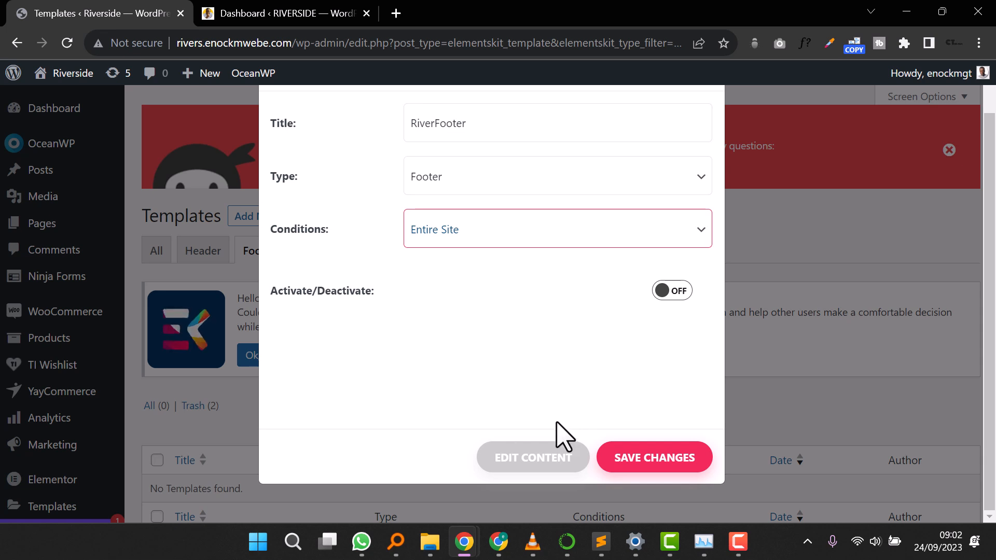
pyautogui.click(534, 459)
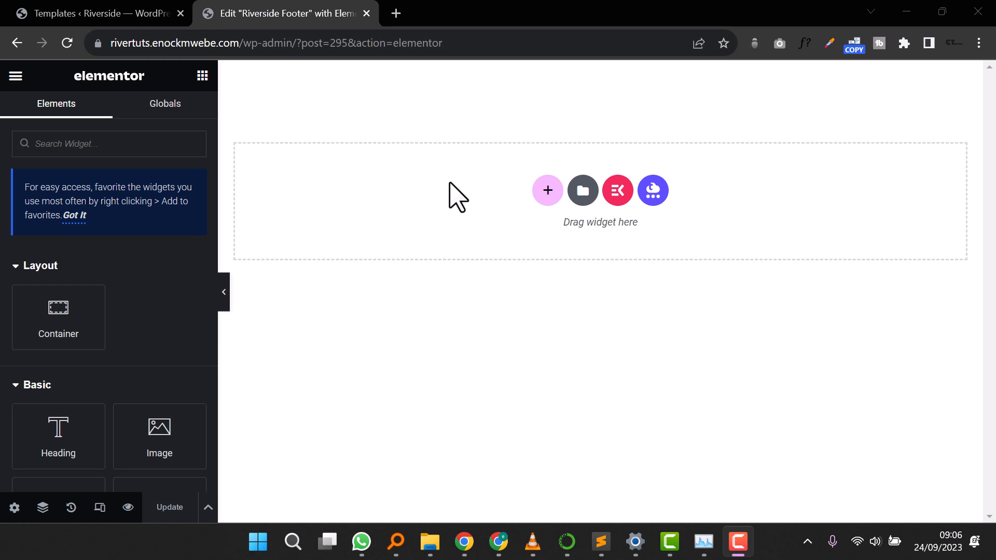
# Step: Add a four-column container to the footer, unlink its margin values and set the top margin to 75 px
pyautogui.click(550, 197)
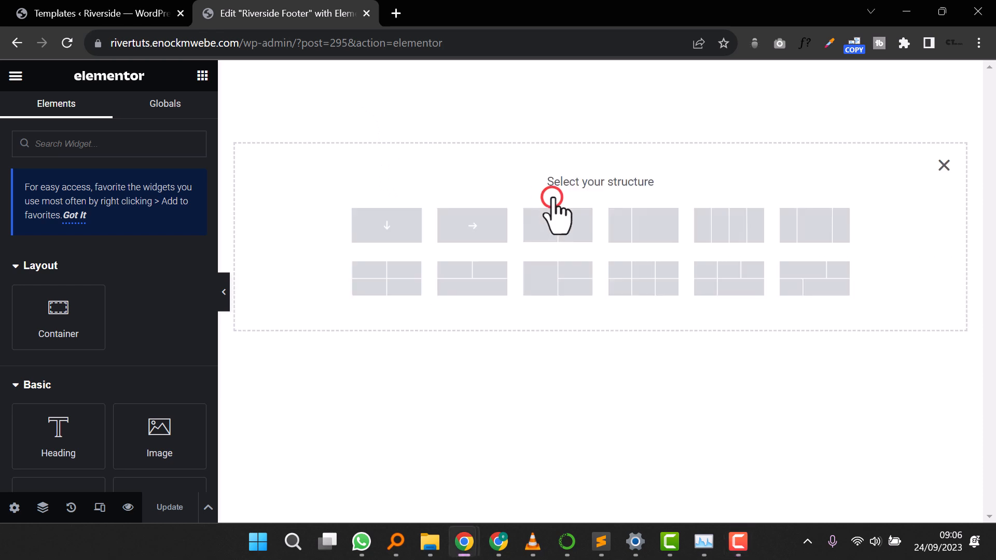
pyautogui.click(754, 237)
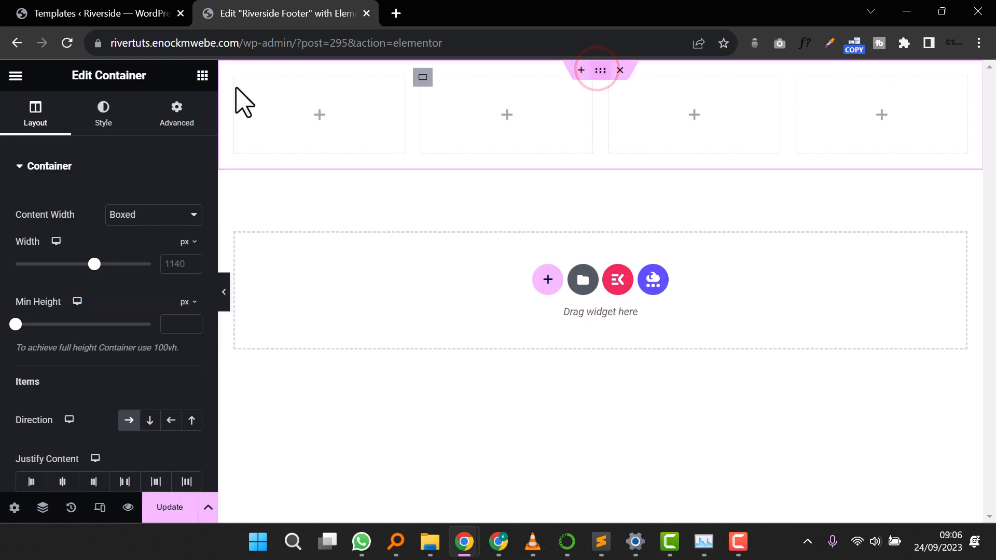
pyautogui.click(179, 116)
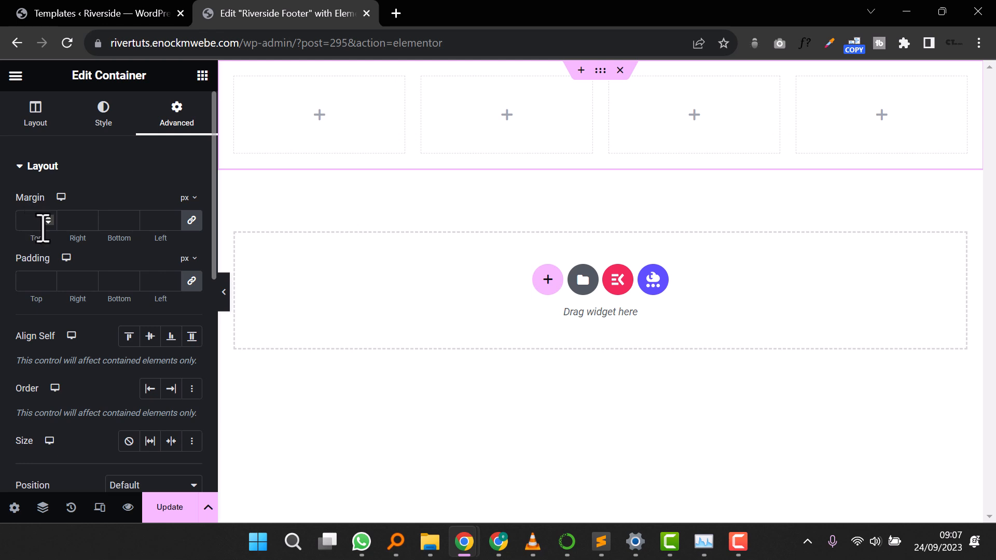
pyautogui.click(191, 220)
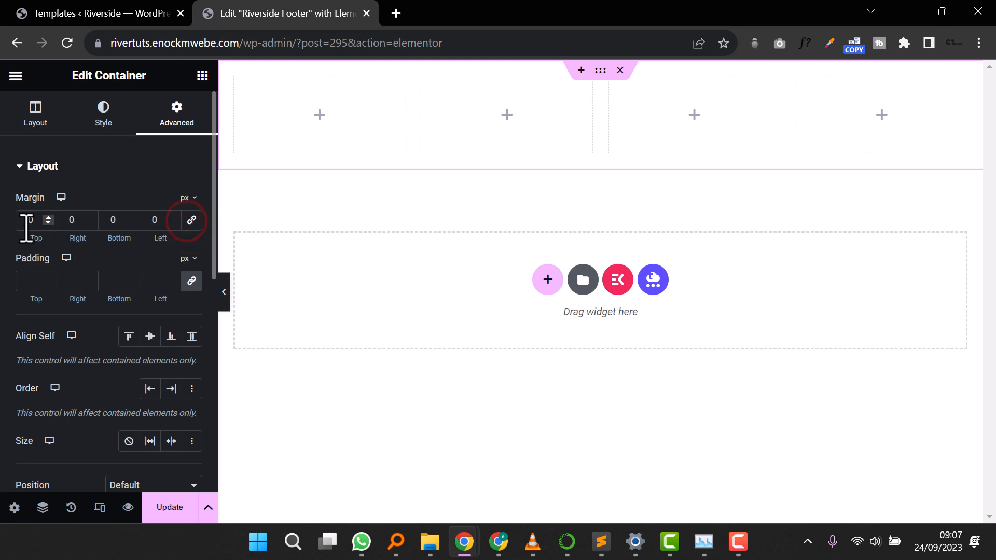
pyautogui.write('75')
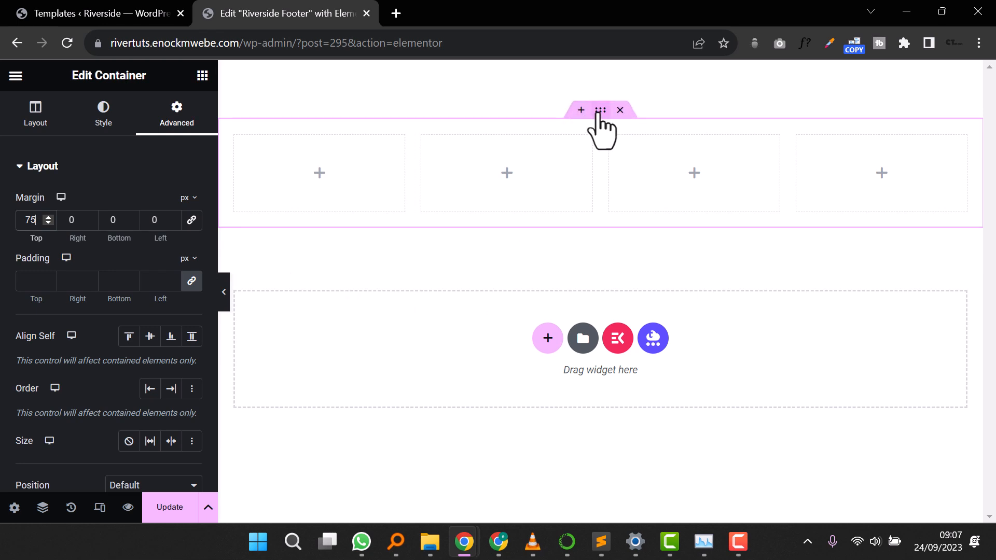
# Step: Set the four-column footer container's background type to Classic
pyautogui.click(101, 112)
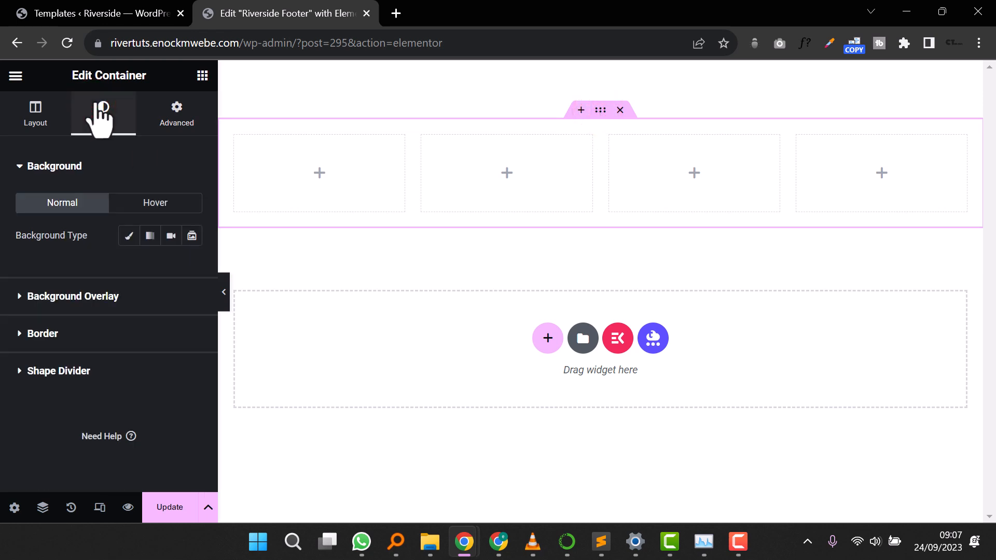
pyautogui.click(129, 236)
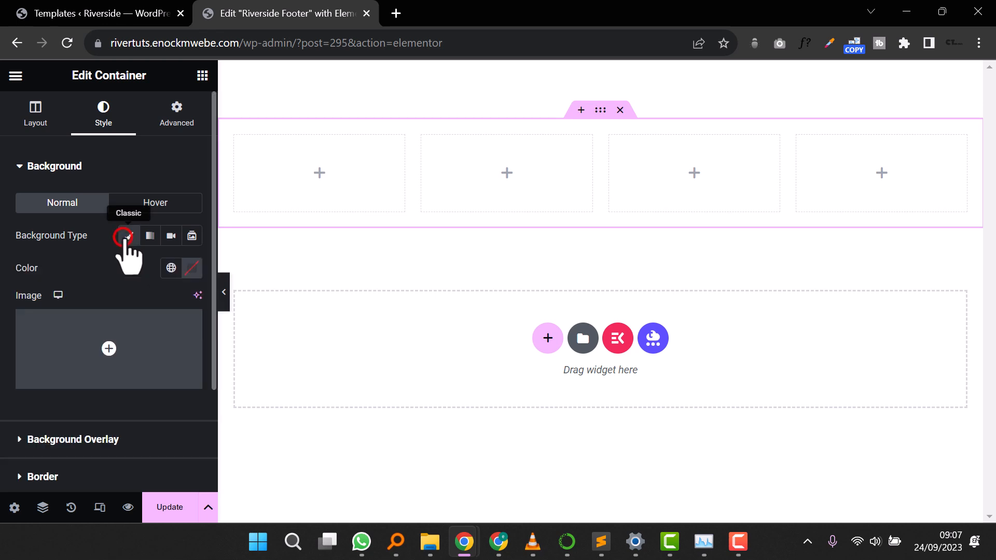
# Step: Set the four-column container's background color to #1F1F1F and preview the footer without the editing panel
pyautogui.click(192, 268)
pyautogui.moveTo(155, 356)
pyautogui.mouseDown()
pyautogui.moveTo(93, 439)
pyautogui.moveTo(42, 476)
pyautogui.moveTo(22, 477)
pyautogui.moveTo(20, 438)
pyautogui.mouseUp()
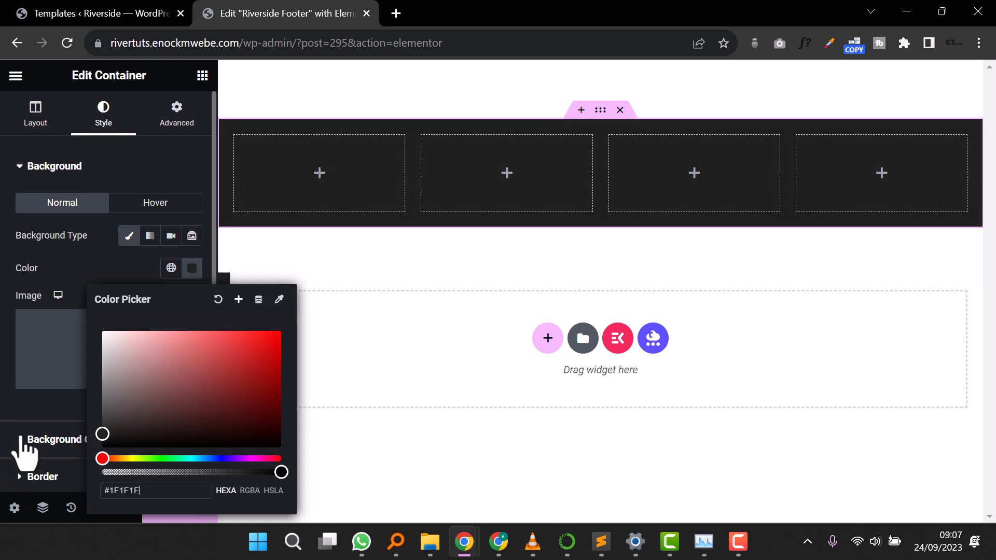
pyautogui.click(422, 322)
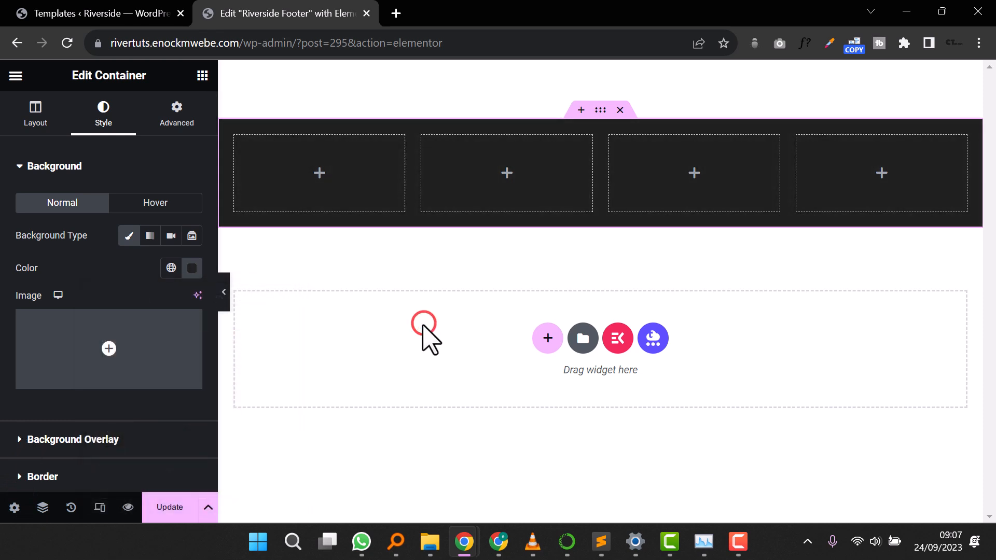
pyautogui.click(223, 294)
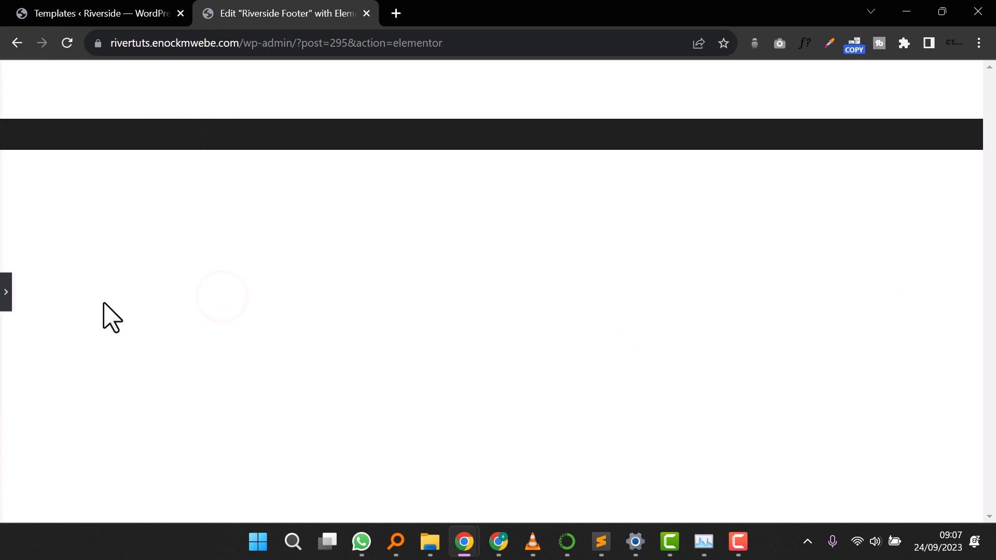
pyautogui.click(6, 292)
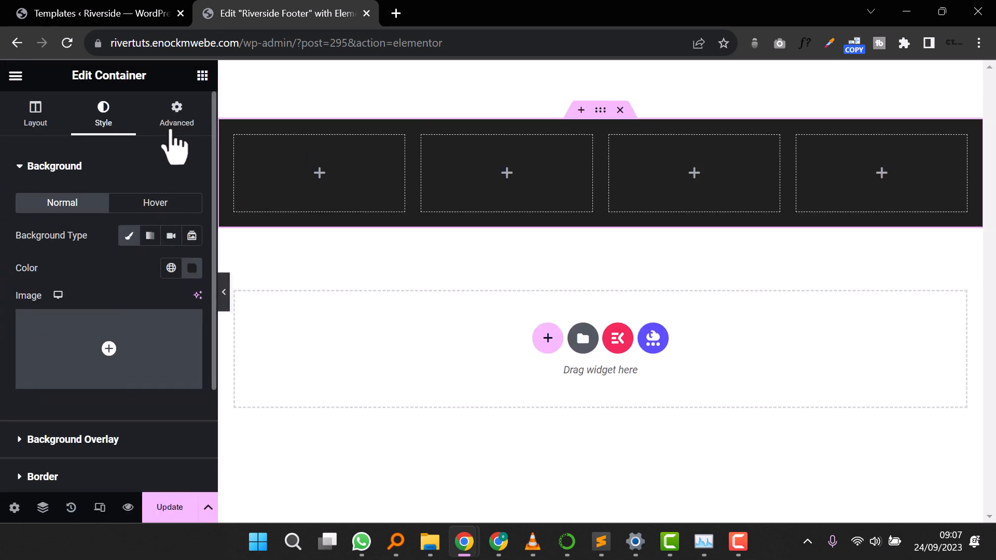
# Step: Add a Heading widget to the container's first column with the title "Customer Service"
pyautogui.click(203, 75)
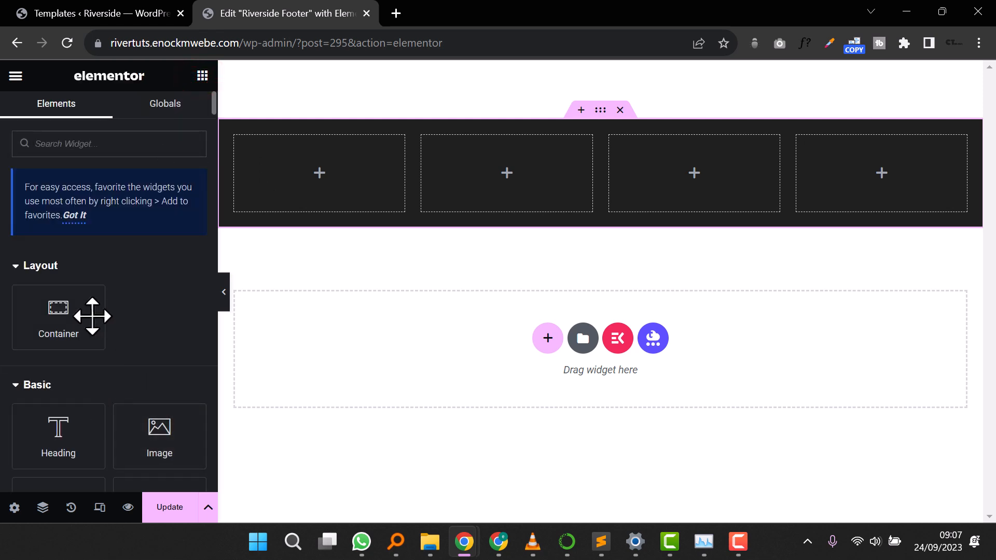
pyautogui.scroll(-4, 94, 322)
pyautogui.moveTo(49, 194); pyautogui.dragTo(306, 148)
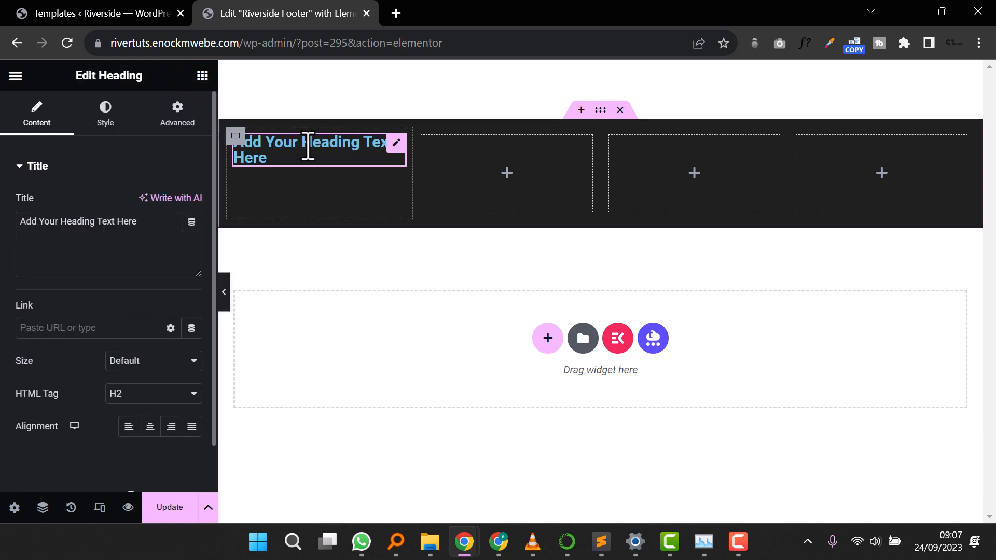
pyautogui.tripleClick(86, 226)
pyautogui.write('Customer Service')
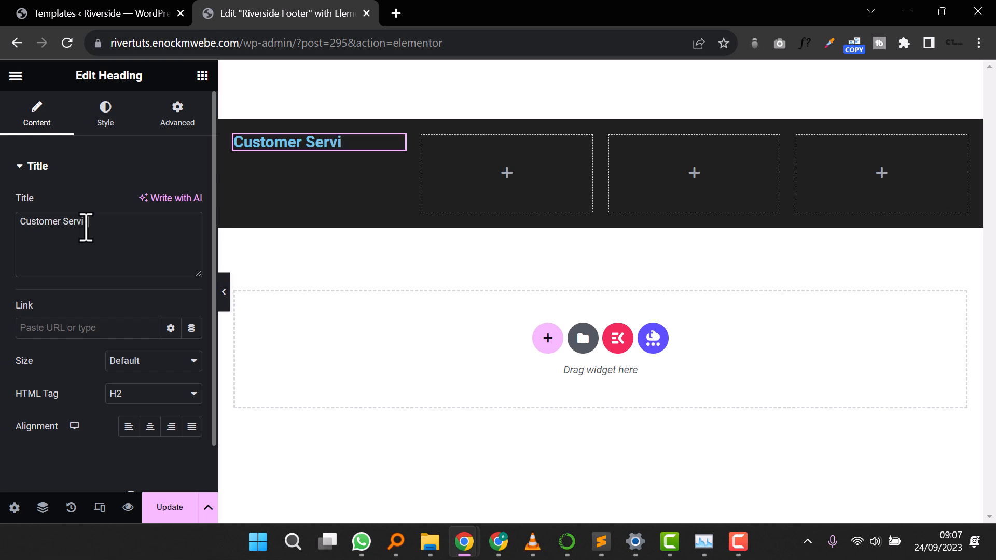
# Step: Set the Customer Service heading's text color to white
pyautogui.click(105, 123)
pyautogui.click(192, 202)
pyautogui.moveTo(49, 359); pyautogui.dragTo(43, 198)
pyautogui.click(129, 179)
pyautogui.click(66, 185)
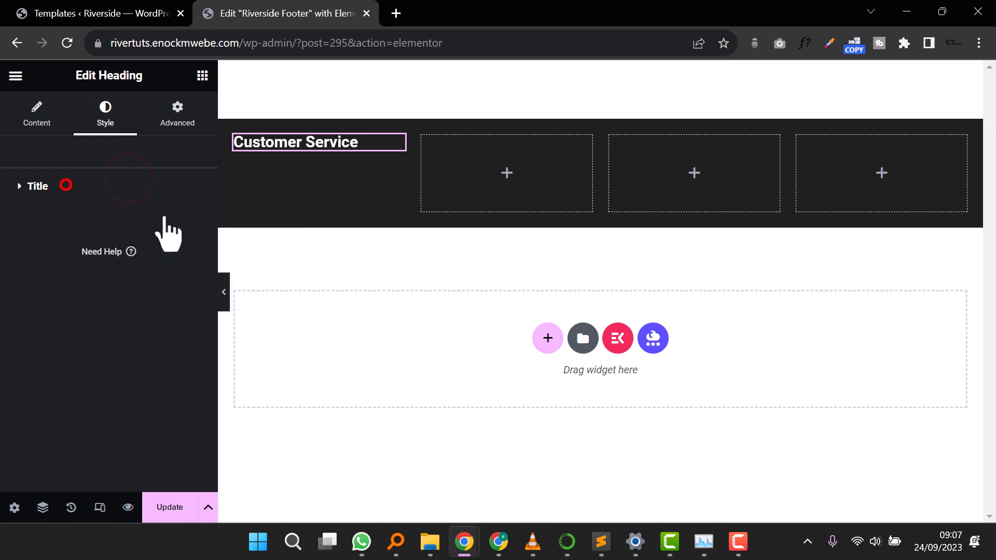
# Step: Set the Customer Service heading's font family to Lato
pyautogui.click(194, 251)
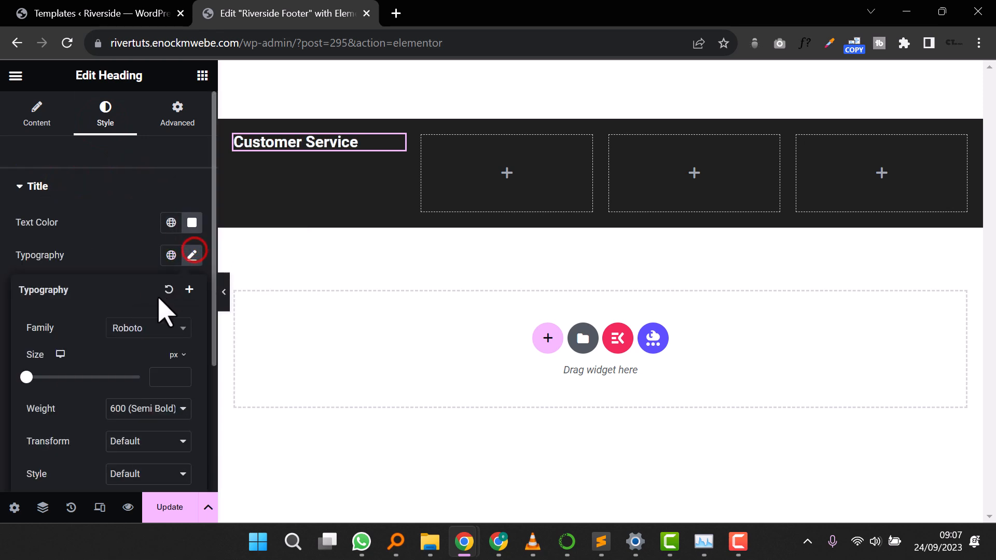
pyautogui.click(140, 329)
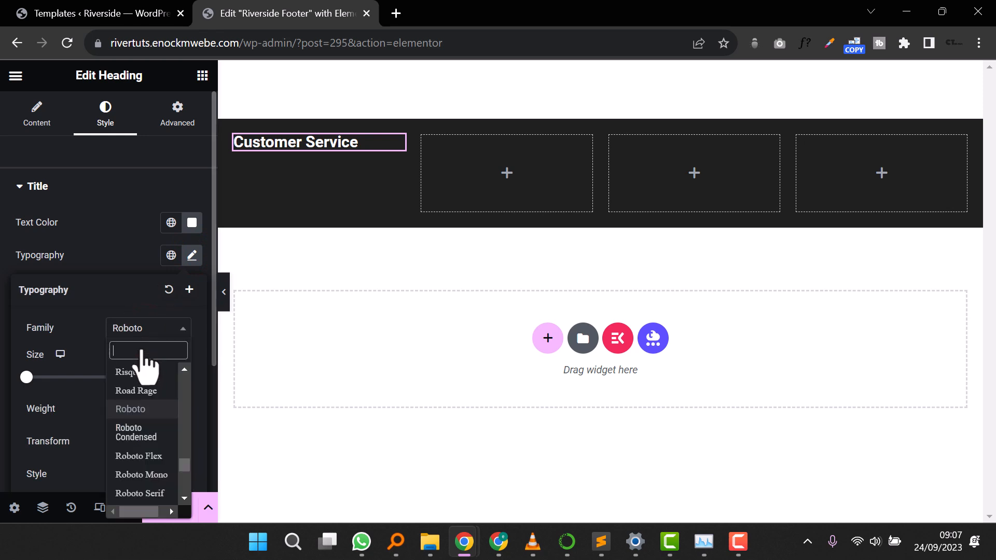
pyautogui.write('lato')
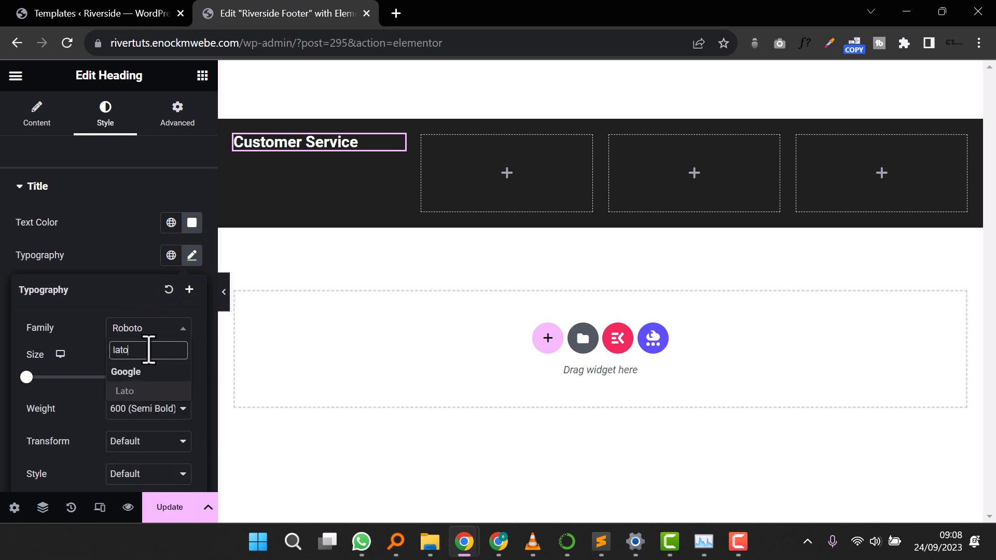
pyautogui.click(130, 391)
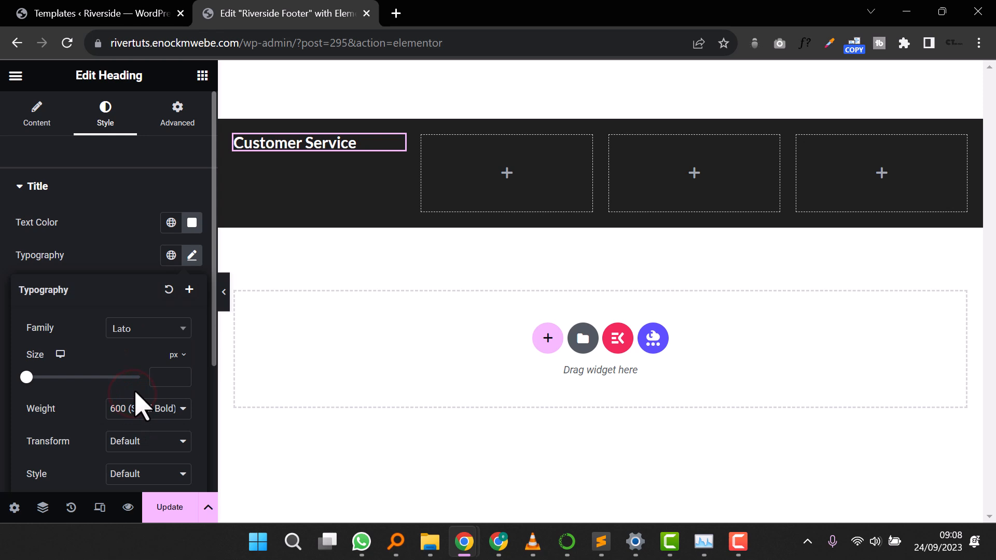
pyautogui.click(203, 75)
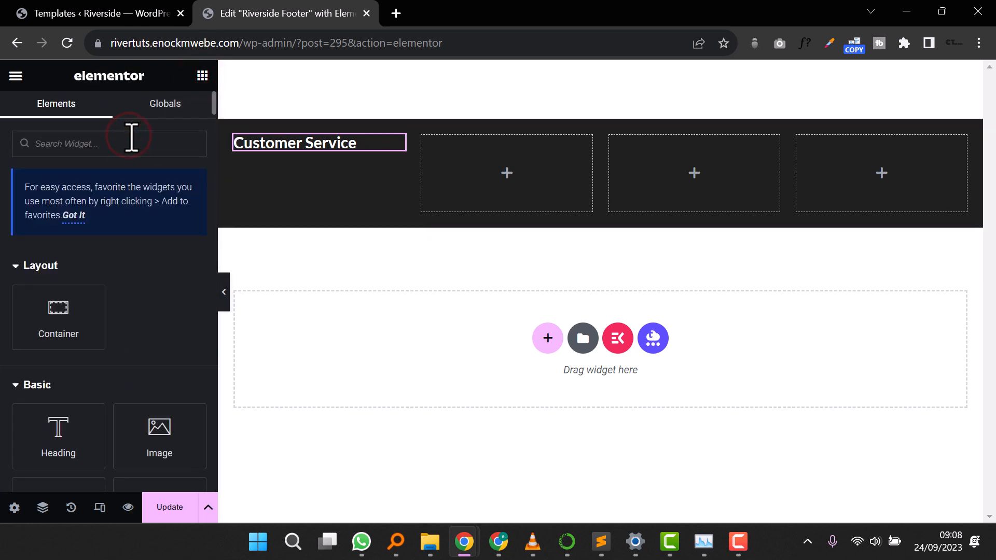
pyautogui.write('list')
pyautogui.moveTo(62, 291); pyautogui.dragTo(65, 314)
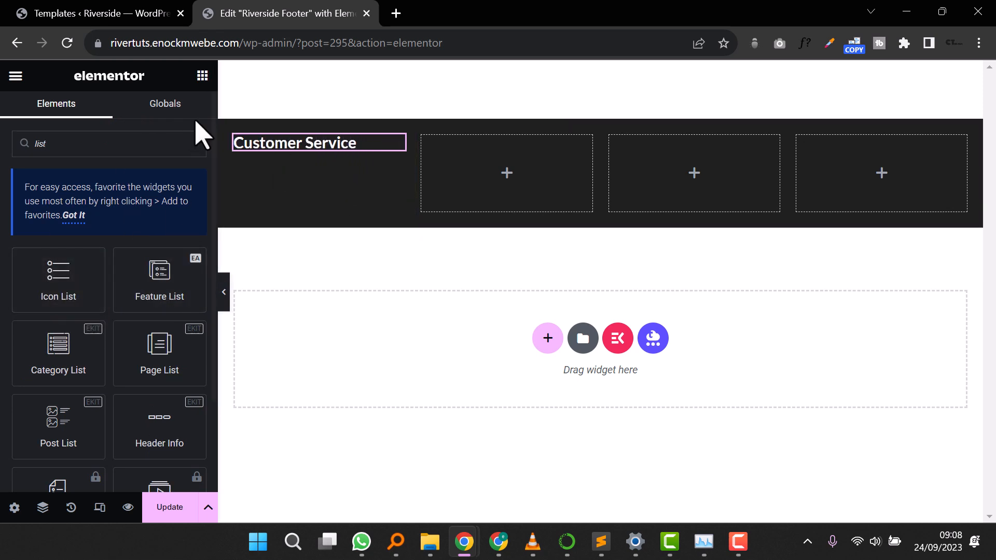
# Step: Choose the Column - vertical item direction for the inner container that holds the Customer Service heading
pyautogui.click(236, 137)
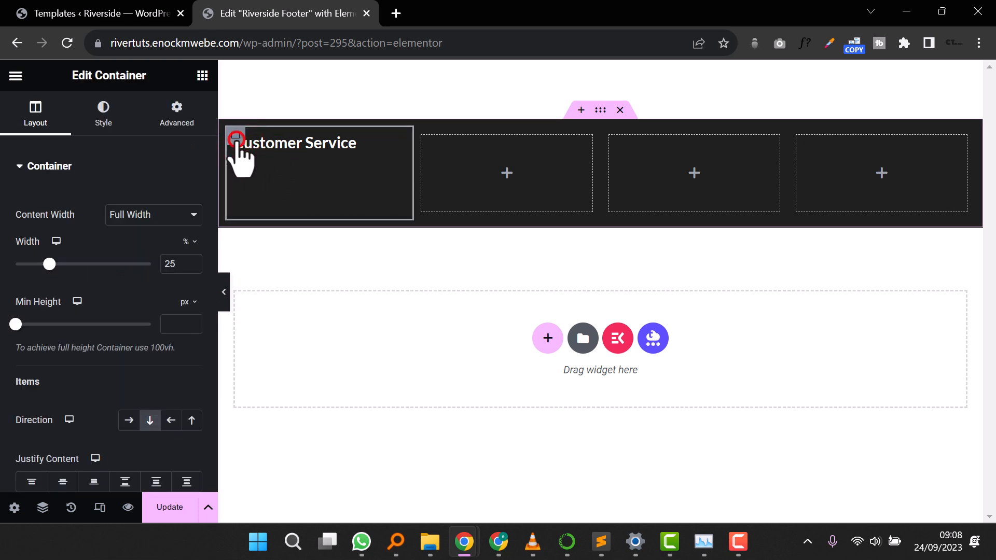
pyautogui.scroll(-5, 114, 244)
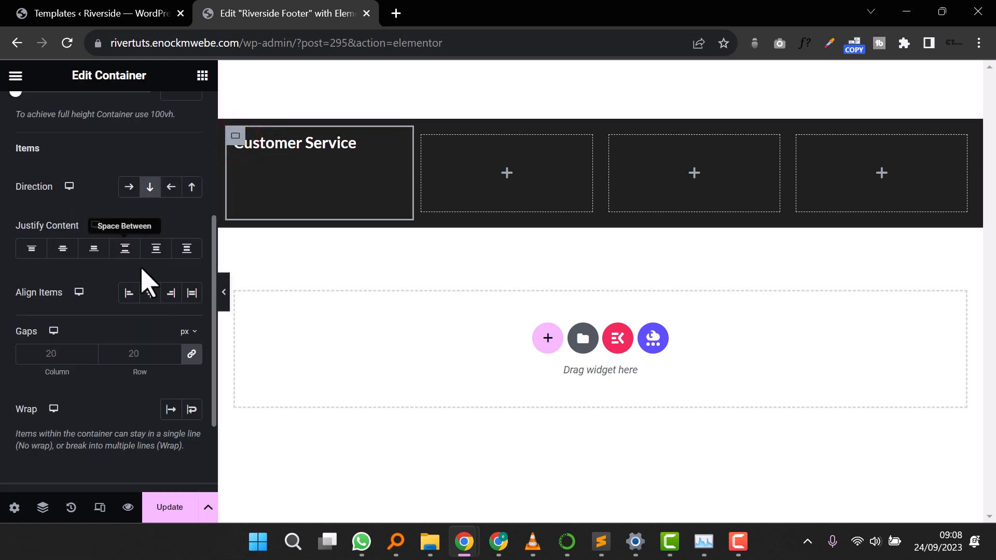
pyautogui.click(151, 189)
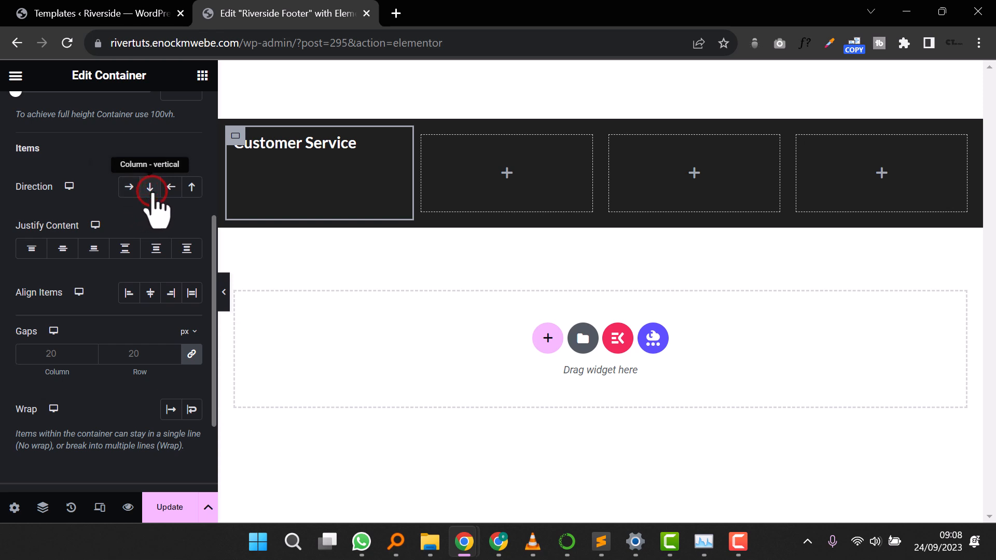
# Step: Add an Icon List widget below the Customer Service heading and delete its second and third items
pyautogui.click(203, 76)
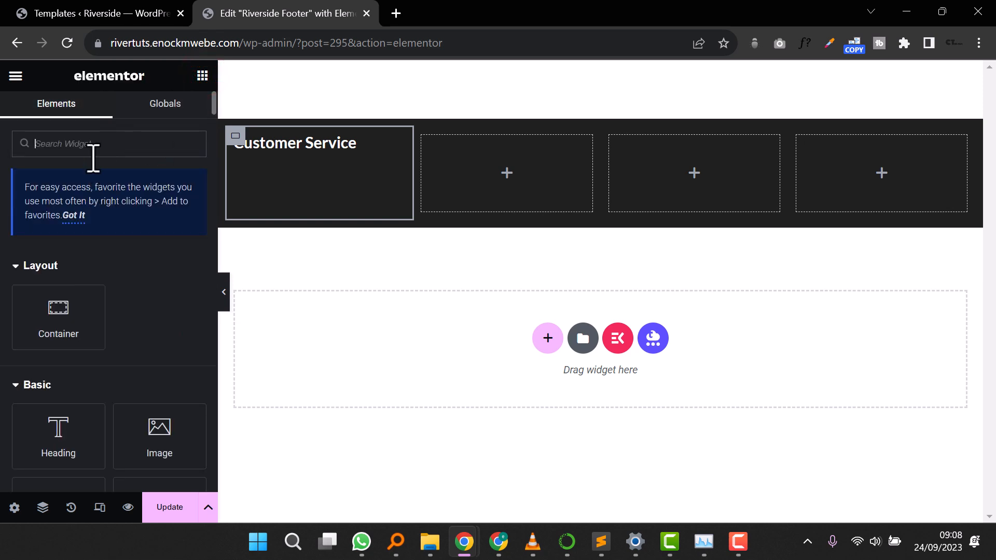
pyautogui.write('list')
pyautogui.moveTo(78, 280); pyautogui.dragTo(325, 149)
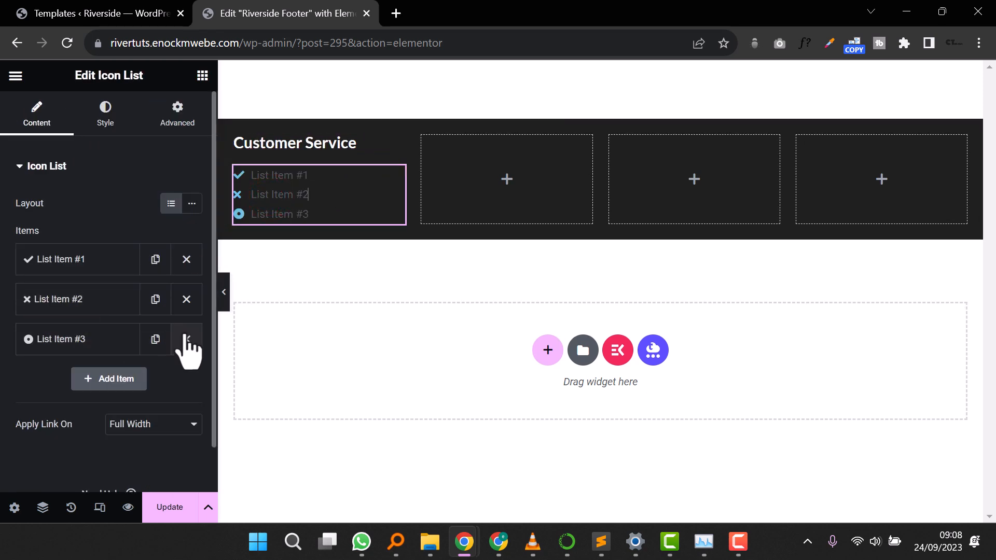
pyautogui.click(185, 299)
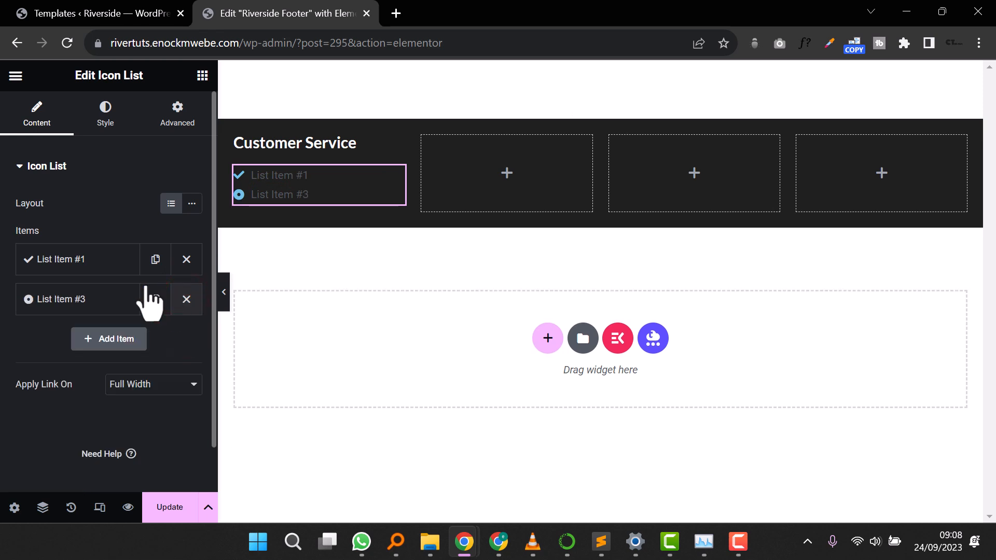
pyautogui.click(187, 299)
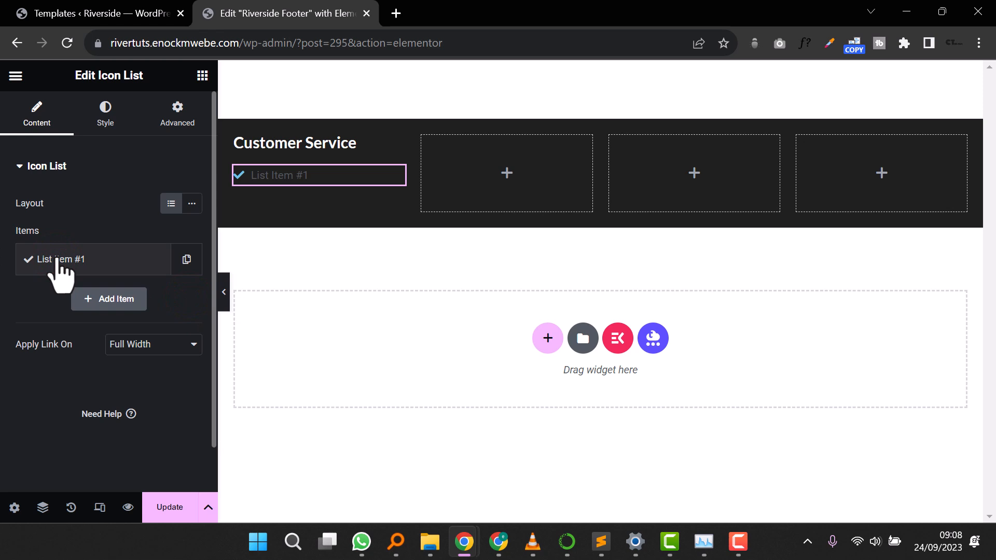
# Step: Change the remaining list item's text to "Contact Us" and remove its check icon
pyautogui.click(87, 255)
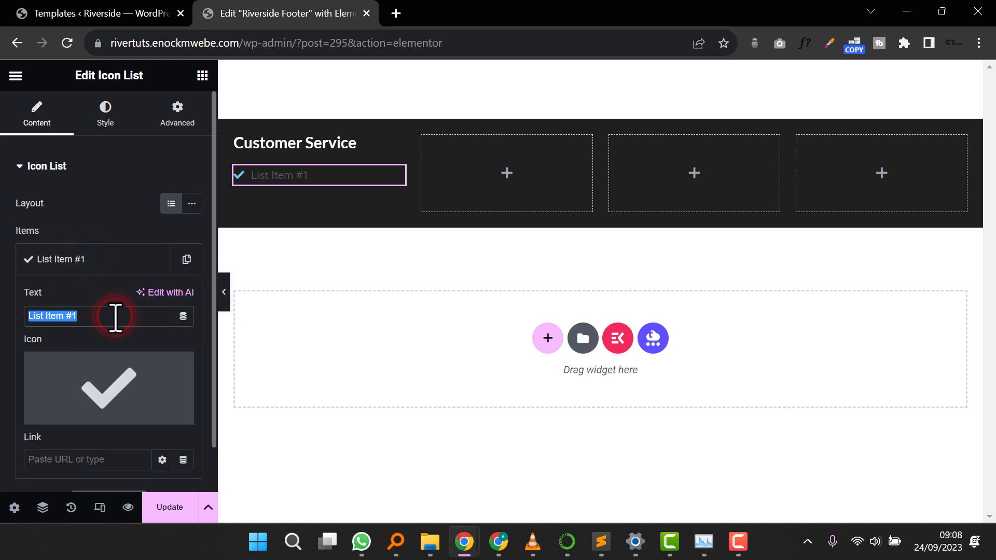
pyautogui.write('Contact Us')
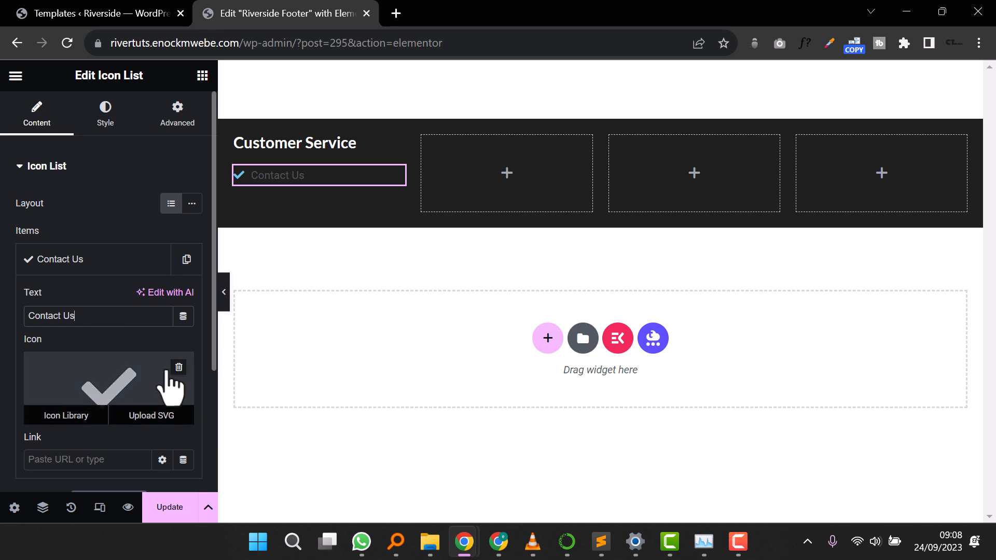
pyautogui.click(180, 365)
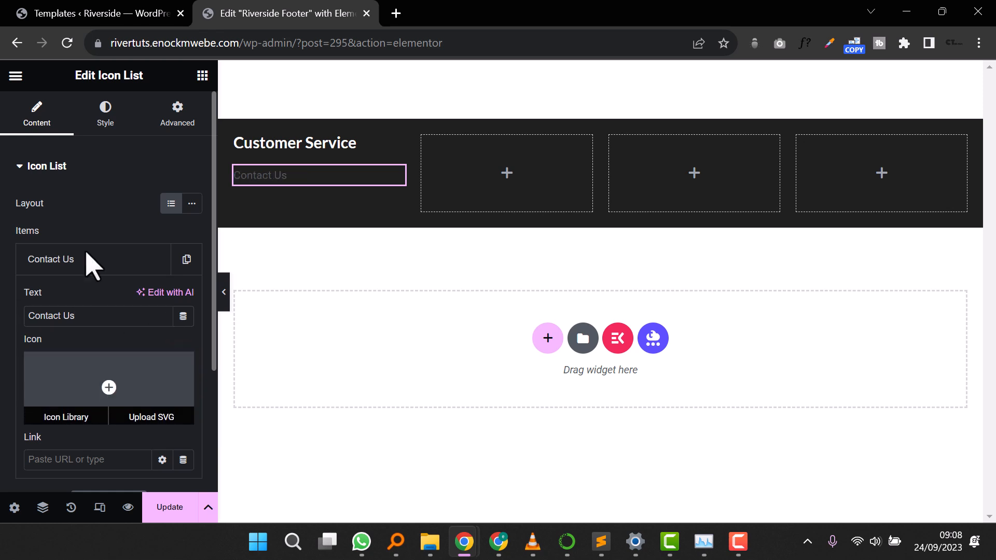
# Step: Set the icon list's text color to light grey #D4D6D9
pyautogui.click(101, 116)
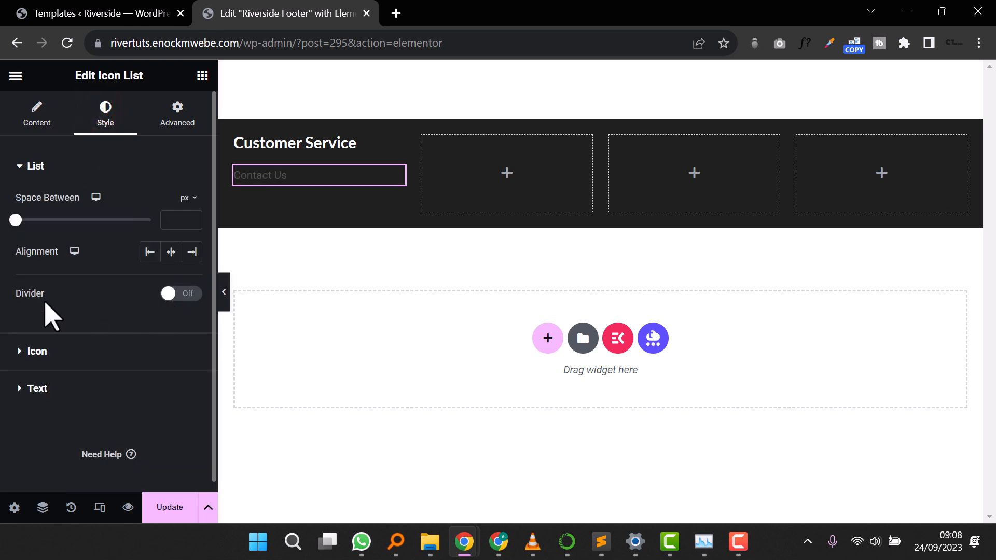
pyautogui.click(20, 386)
pyautogui.click(191, 374)
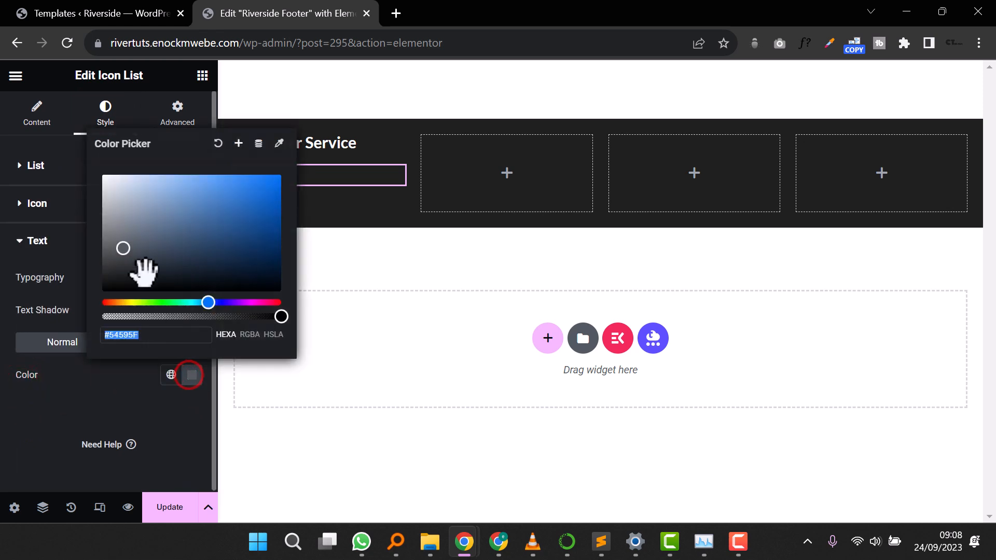
pyautogui.click(106, 185)
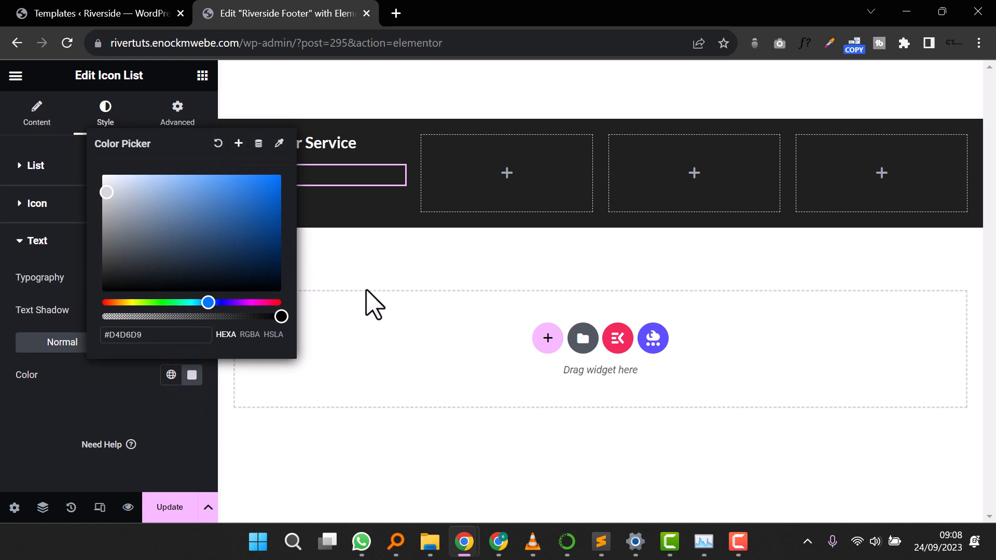
pyautogui.click(85, 409)
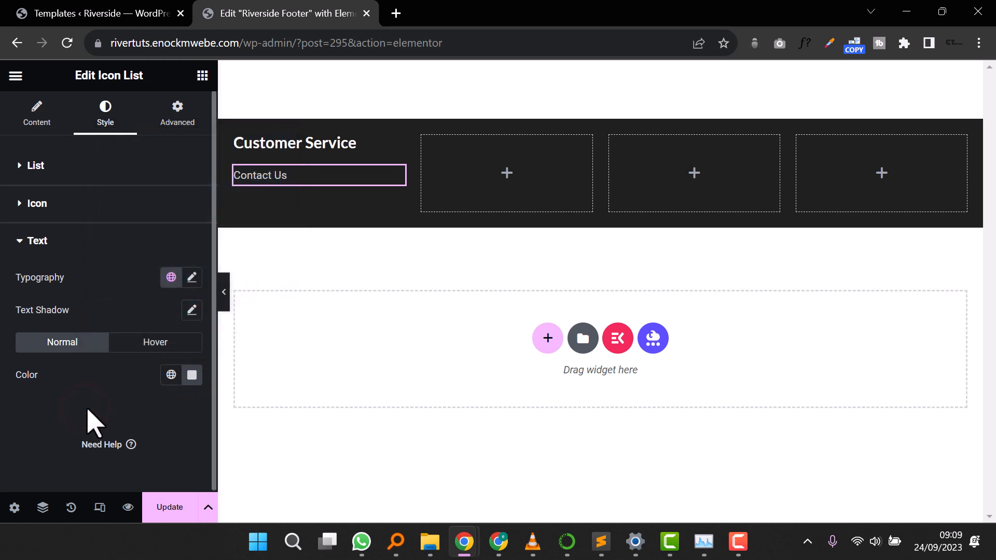
# Step: Lighten the icon list's text color to near-white #F8FAFC
pyautogui.click(35, 241)
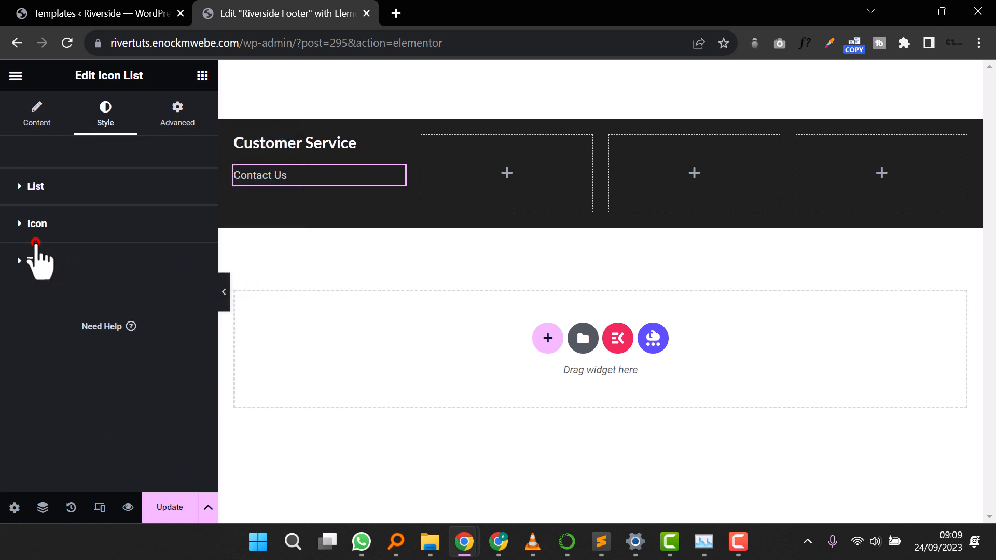
pyautogui.click(30, 261)
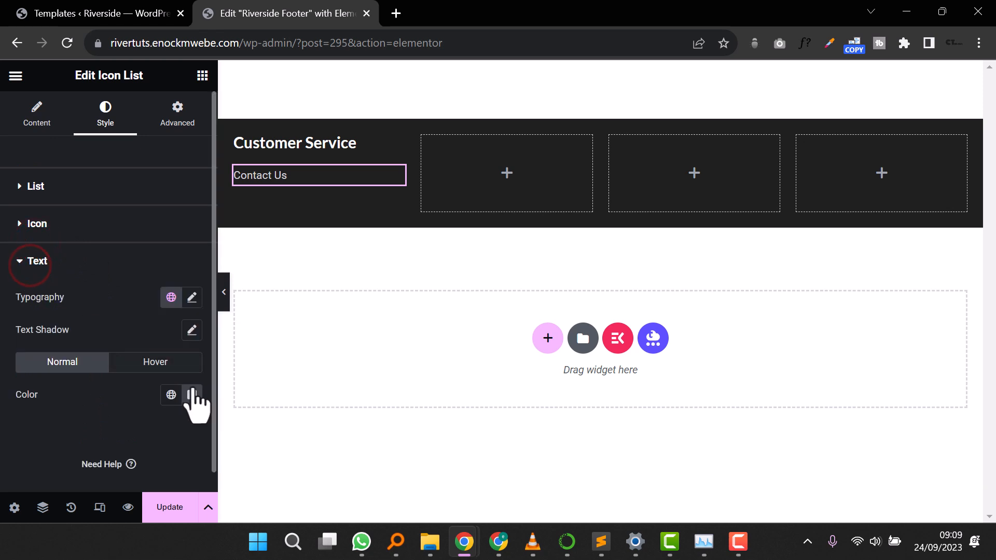
pyautogui.click(192, 395)
pyautogui.moveTo(118, 260); pyautogui.dragTo(103, 196)
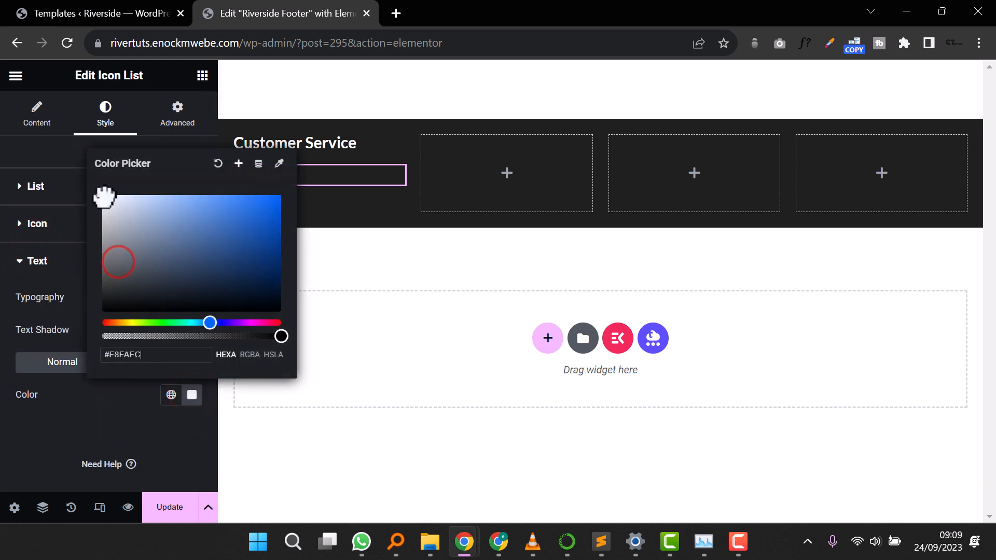
pyautogui.click(83, 421)
# Step: Set the icon list text's font family to Lato and collapse the text style settings
pyautogui.click(191, 297)
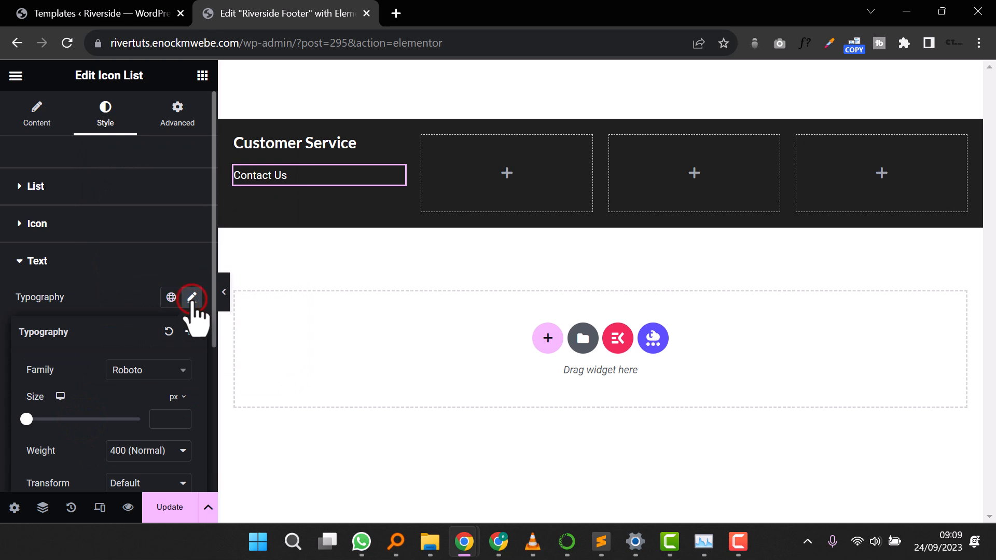
pyautogui.click(162, 369)
pyautogui.click(150, 192)
pyautogui.write('lato')
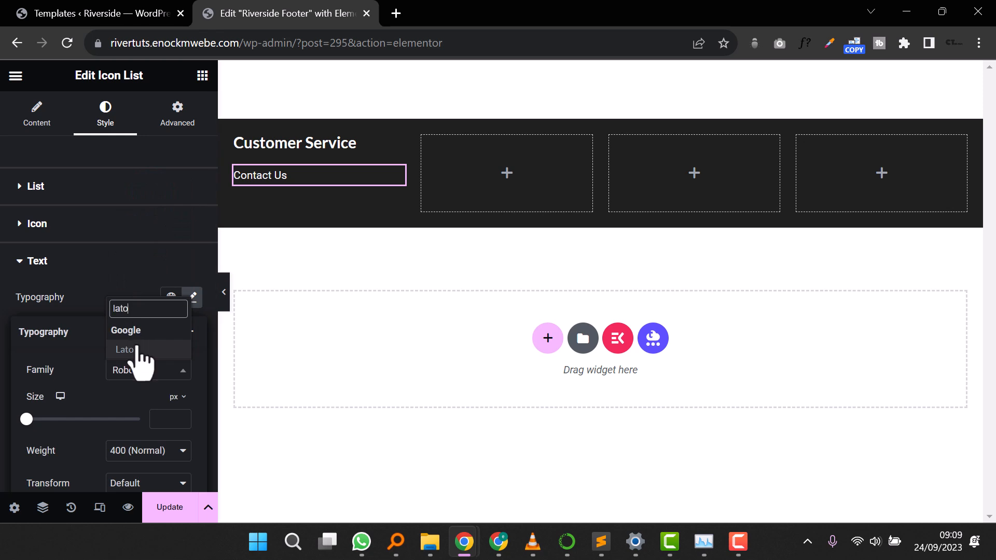
pyautogui.click(135, 349)
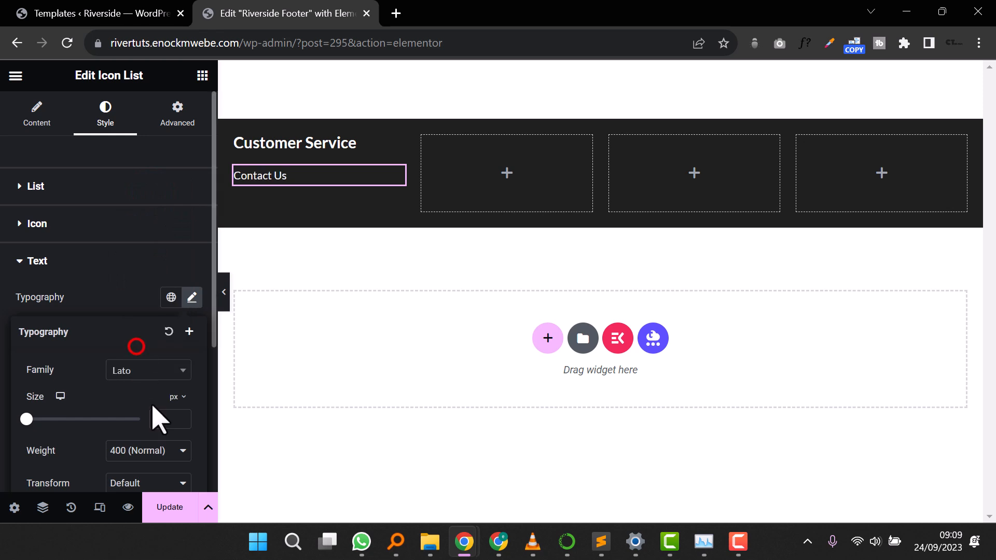
pyautogui.click(64, 263)
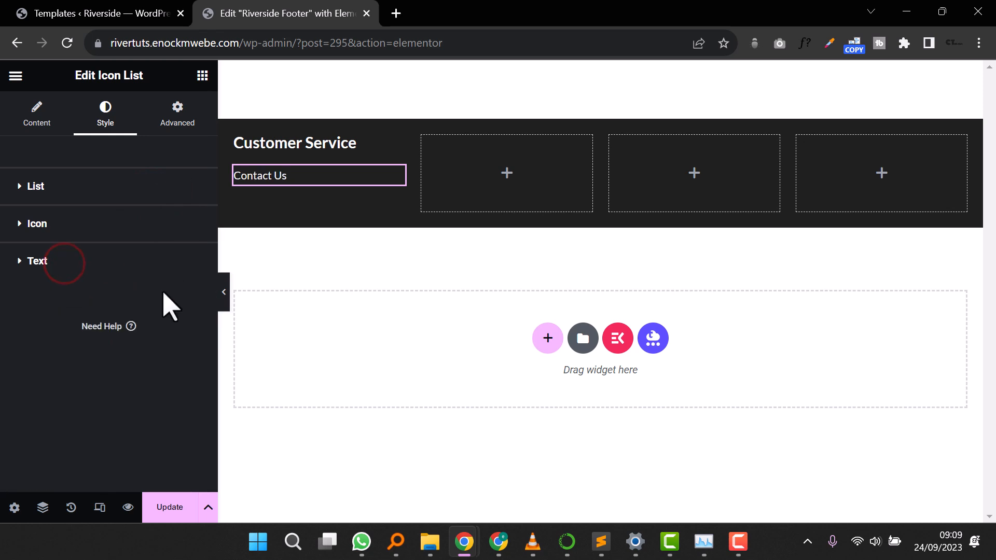
# Step: Duplicate the "Contact Us" list item three times in the icon list
pyautogui.click(22, 122)
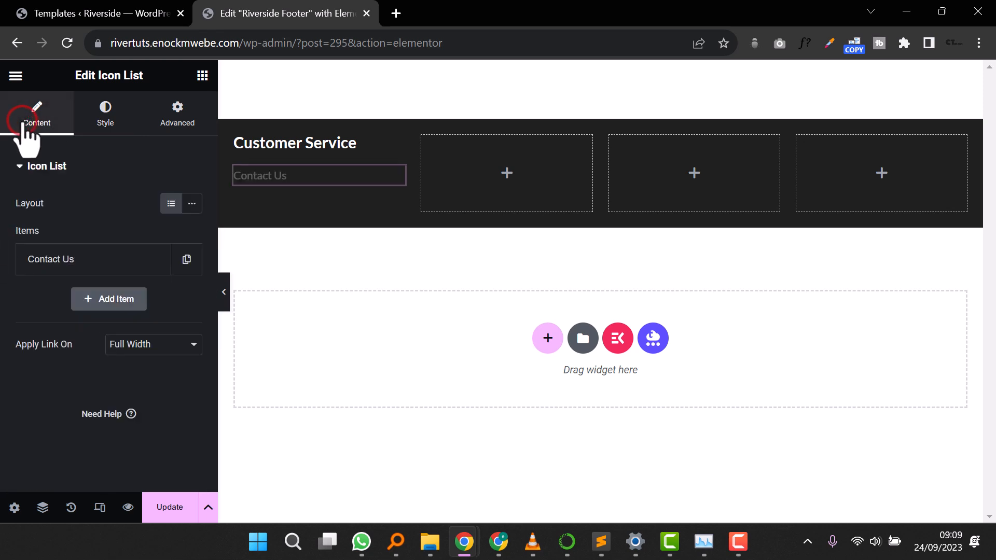
pyautogui.click(186, 259)
pyautogui.click(154, 298)
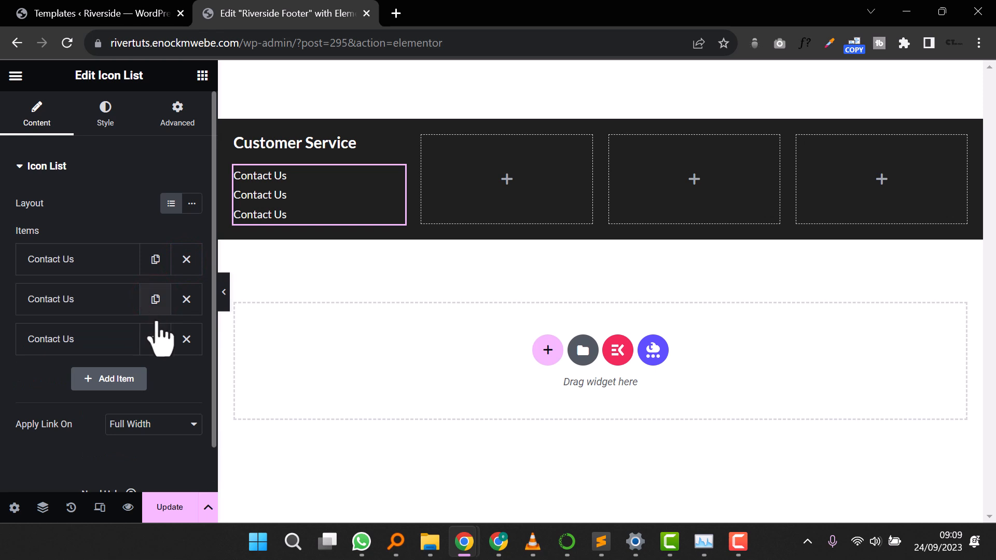
pyautogui.click(155, 338)
# Step: Change the second list item's text to "FAQ" and collapse the item
pyautogui.click(49, 299)
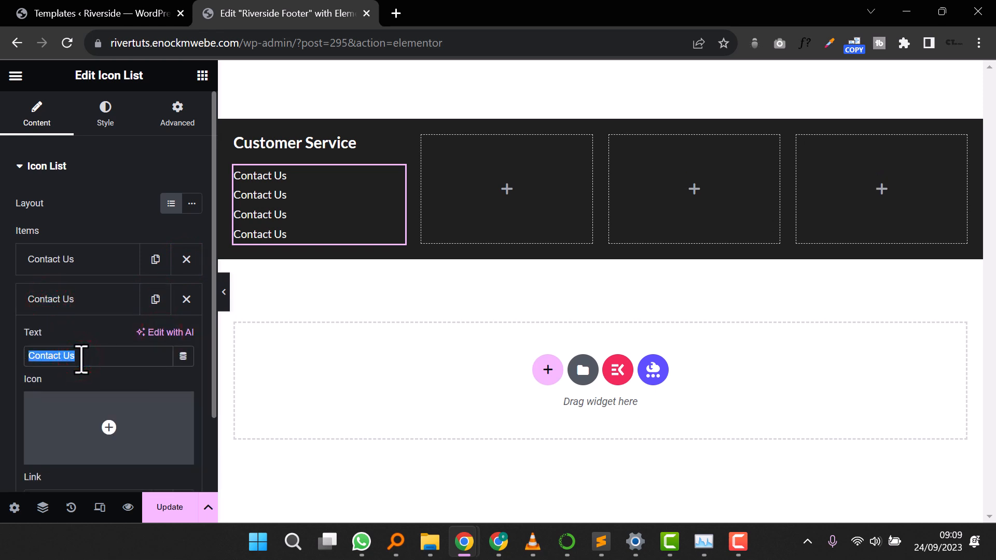
pyautogui.write('FAS')
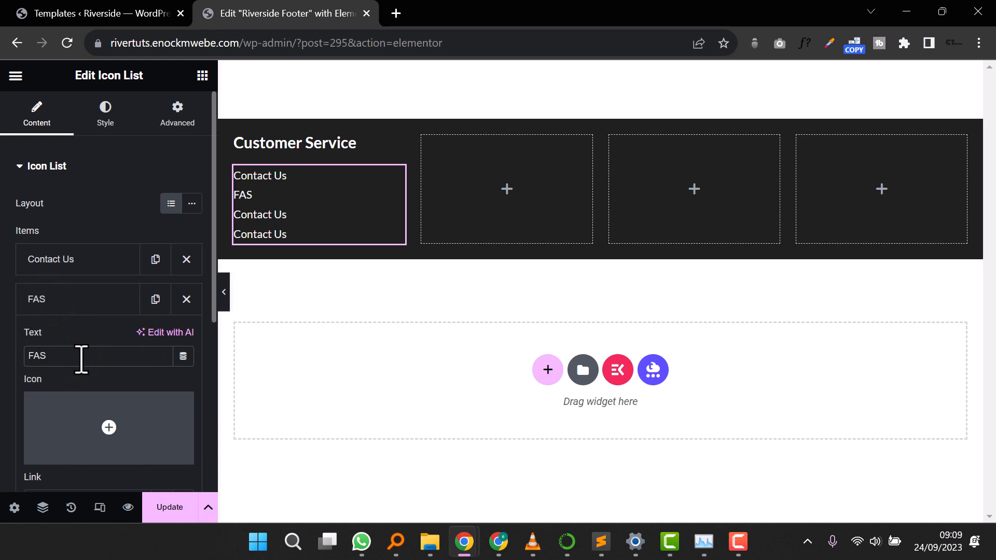
pyautogui.press('BackSpace')
pyautogui.write('Q')
pyautogui.click(74, 292)
# Step: Change the third list item's text to "Shipping" and collapse the item
pyautogui.click(88, 338)
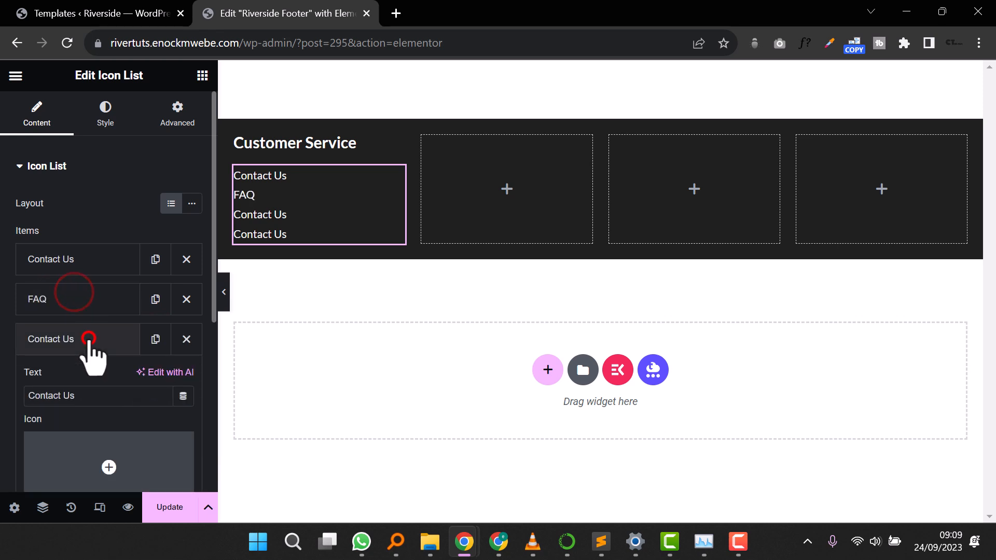
pyautogui.tripleClick(78, 398)
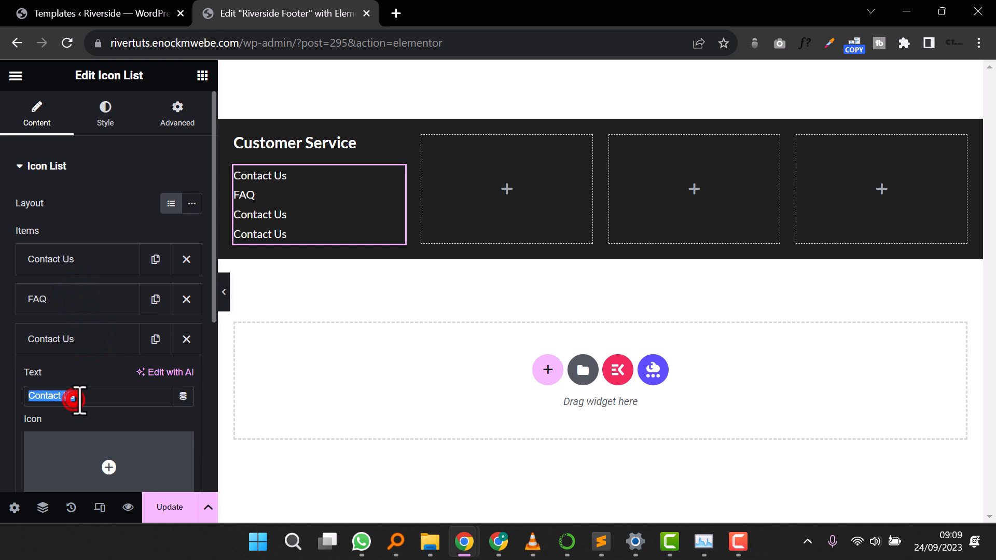
pyautogui.write('Shipping')
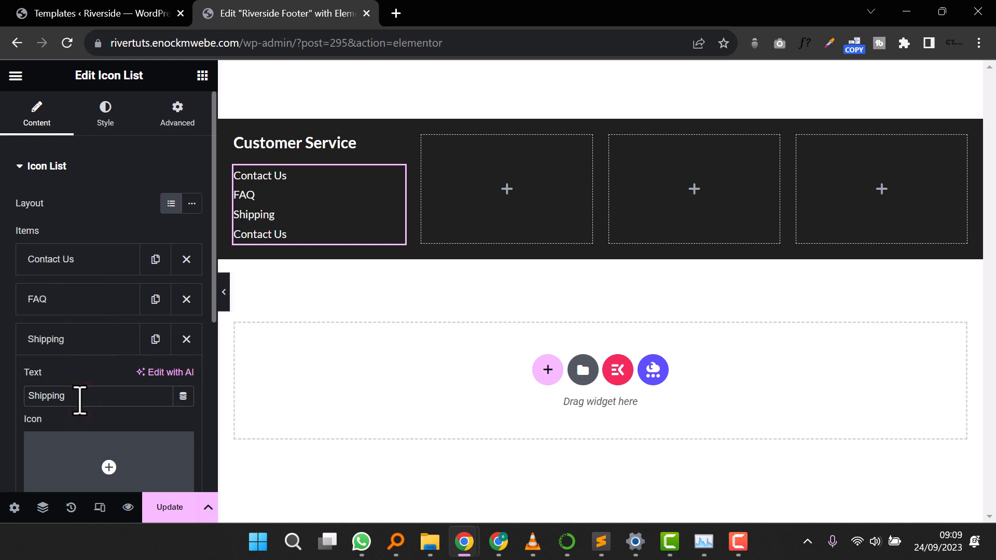
pyautogui.click(75, 340)
# Step: Change the fourth list item's text to "Gift Cards" and collapse the item
pyautogui.click(73, 377)
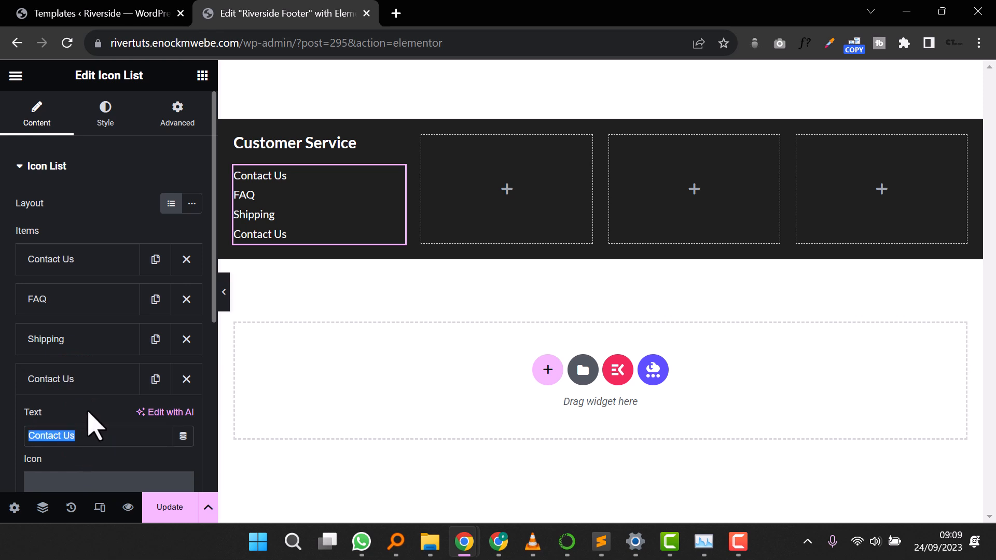
pyautogui.write('Gift Cards')
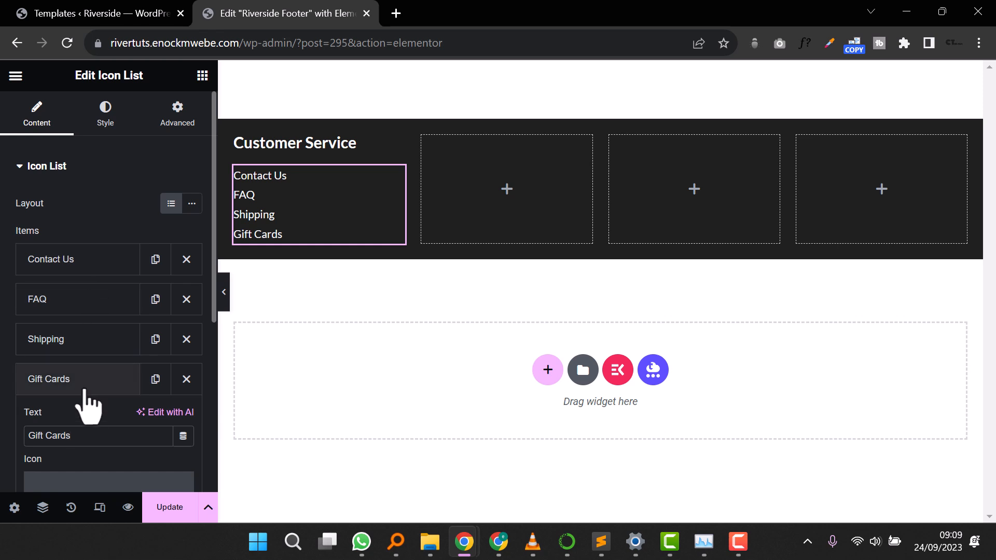
pyautogui.click(73, 382)
# Step: Expand the FAQ list item's settings and preview the footer template in a new tab
pyautogui.click(87, 301)
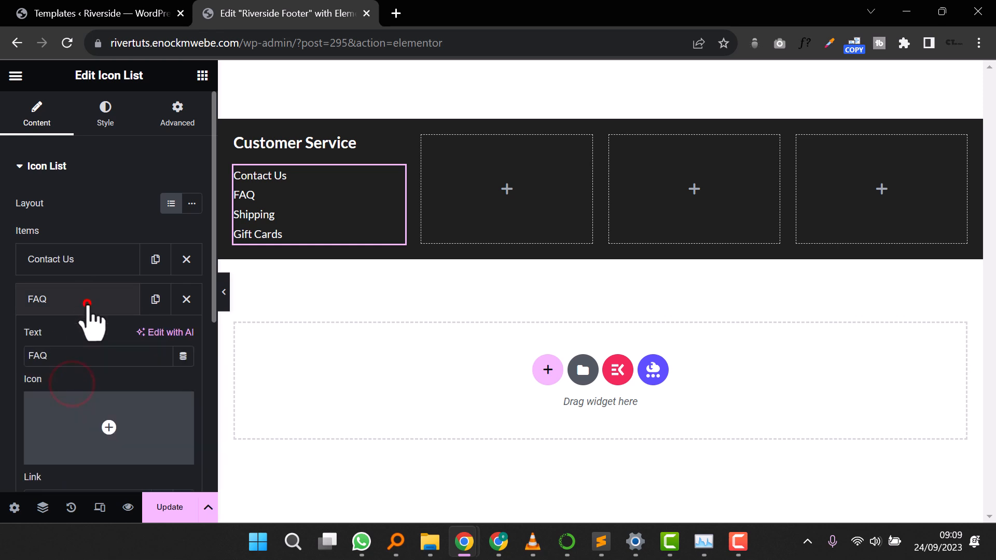
pyautogui.click(241, 17)
pyautogui.click(126, 13)
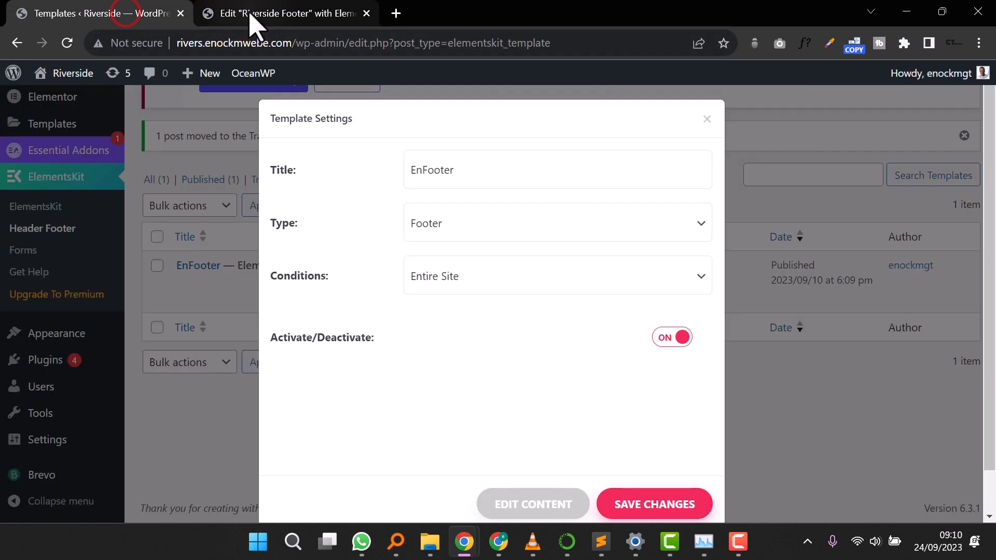
pyautogui.click(260, 18)
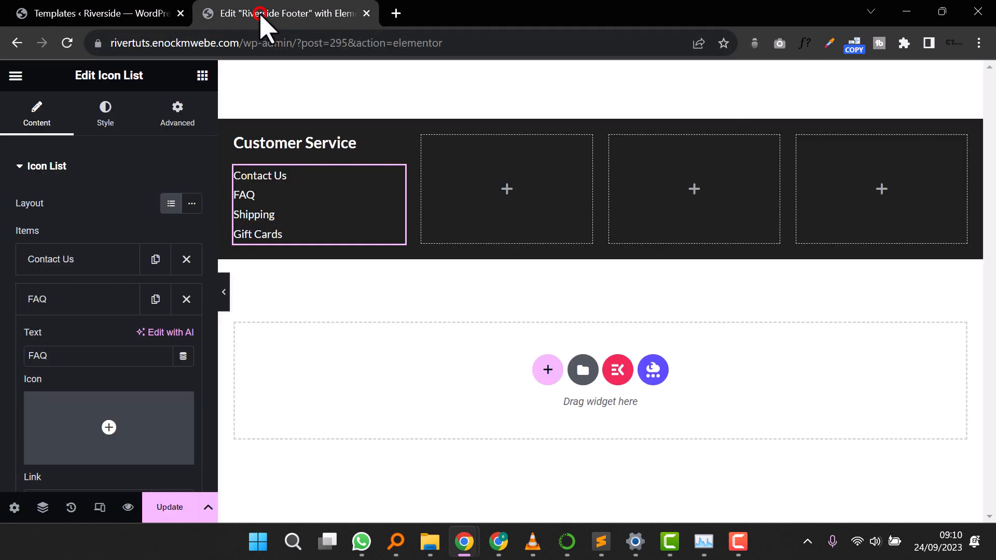
pyautogui.click(128, 508)
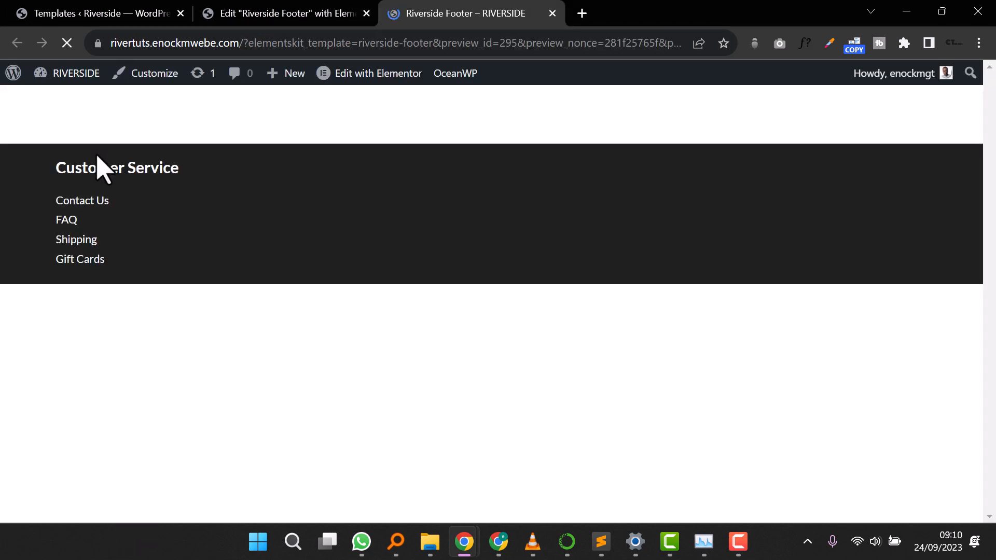
# Step: Open the Pages list in the other Riverside site's WordPress admin and look through the existing pages for an FAQ page
pyautogui.doubleClick(252, 43)
pyautogui.tripleClick(248, 48)
pyautogui.write('rive')
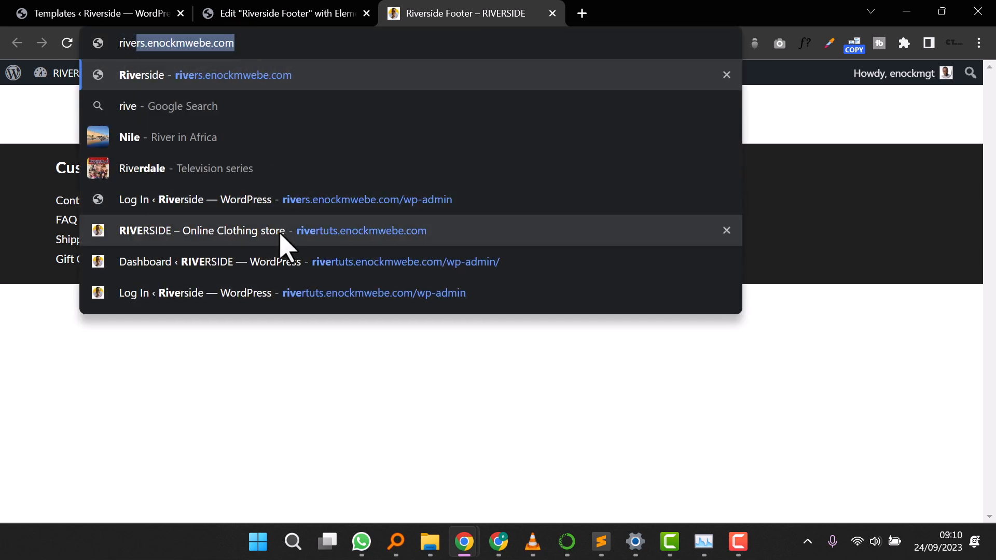
pyautogui.click(293, 207)
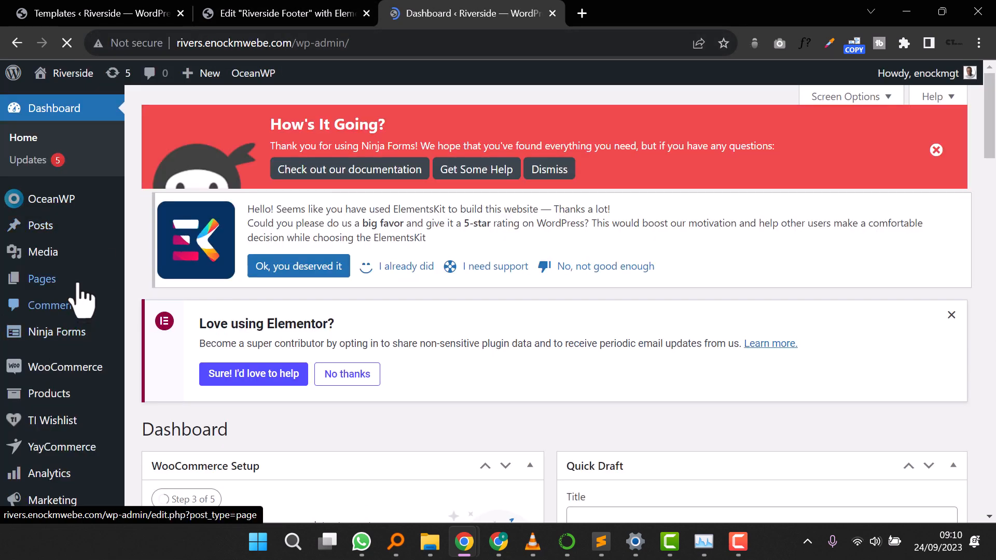
pyautogui.moveTo(78, 280)
pyautogui.click(174, 280)
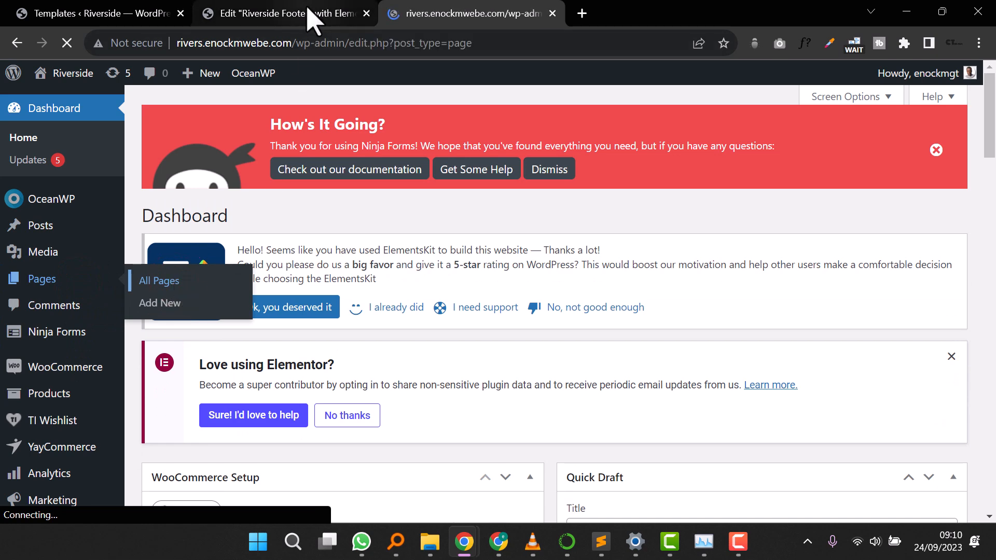
pyautogui.scroll(-1, 362, 243)
pyautogui.scroll(-5, 366, 260)
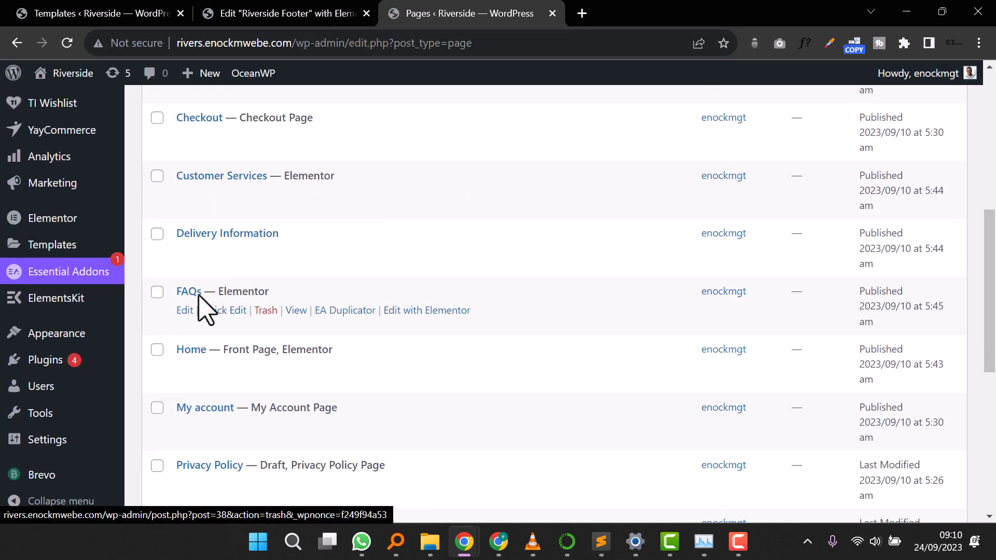
# Step: Return to the footer editor and link the FAQ list item to the FAQ page
pyautogui.click(240, 13)
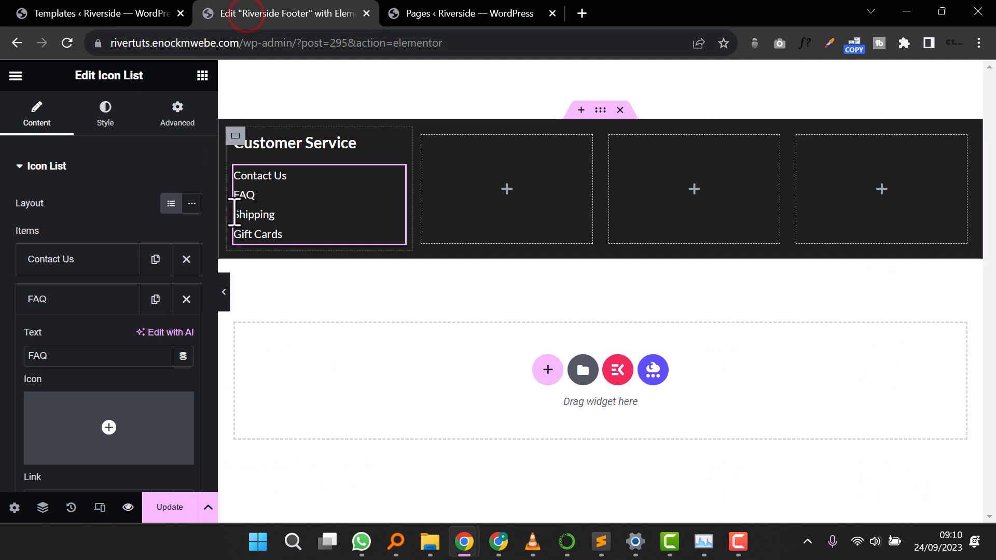
pyautogui.click(79, 299)
pyautogui.click(80, 299)
pyautogui.scroll(-2, 93, 381)
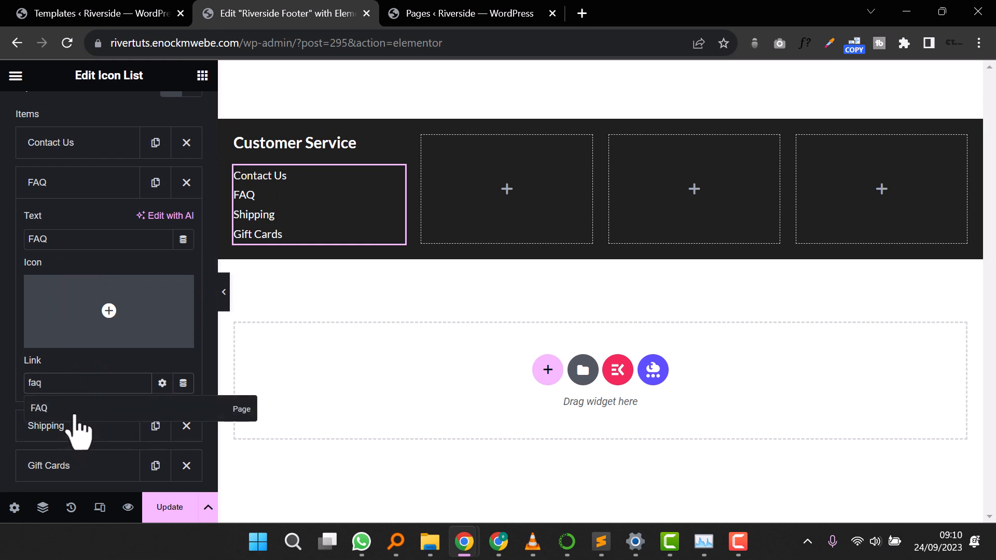
pyautogui.click(74, 408)
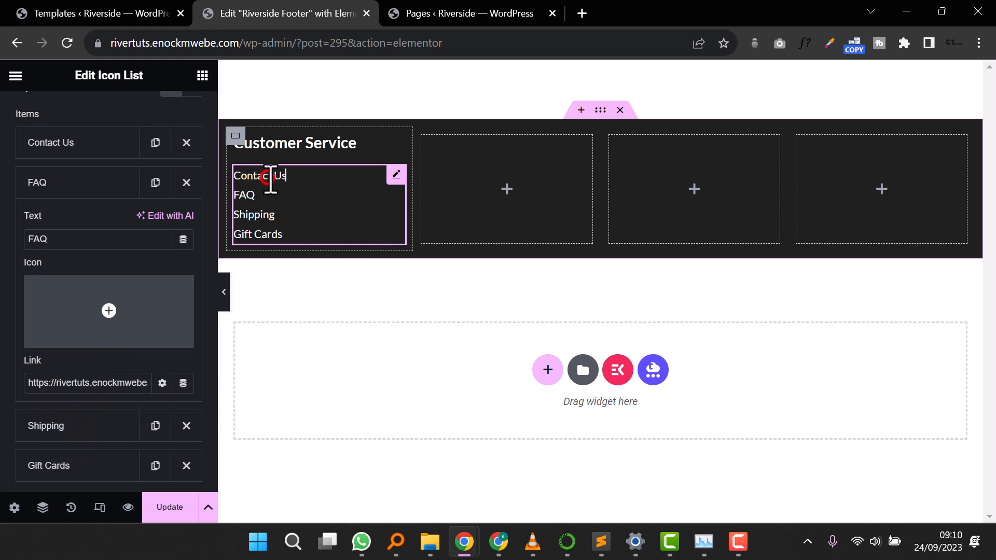
# Step: Link the Contact Us list item to the Contact Us page found by searching "cont"
pyautogui.click(80, 142)
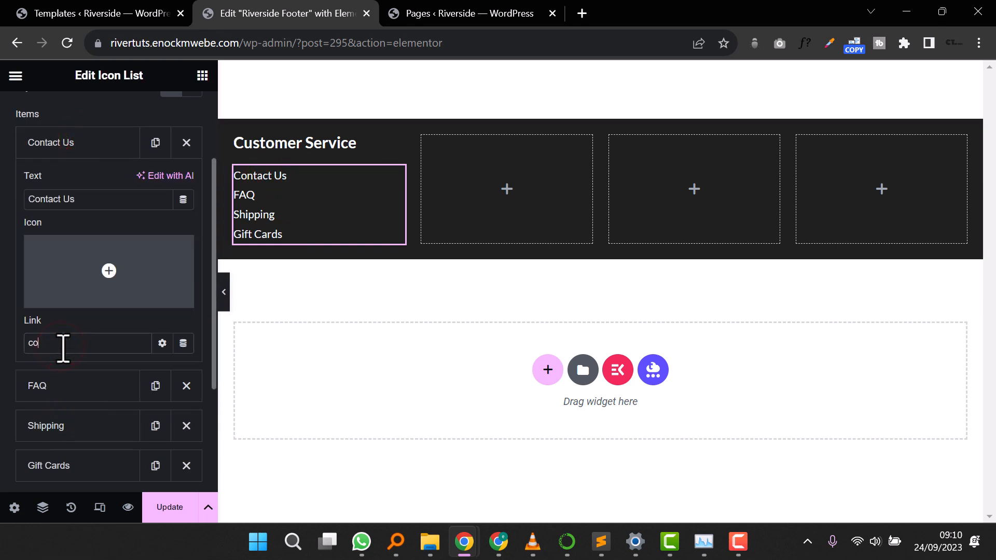
pyautogui.press('BackSpace')
pyautogui.write('t')
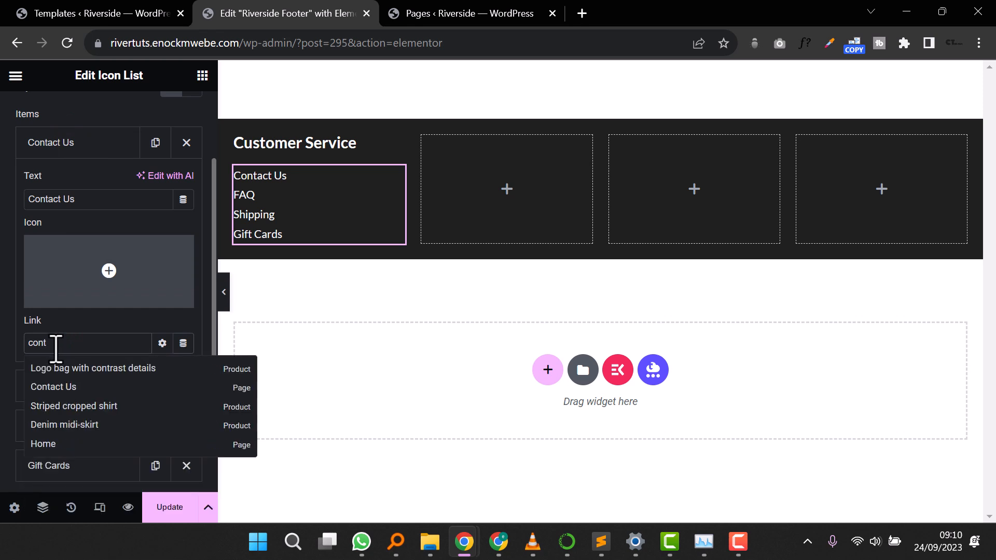
pyautogui.click(66, 388)
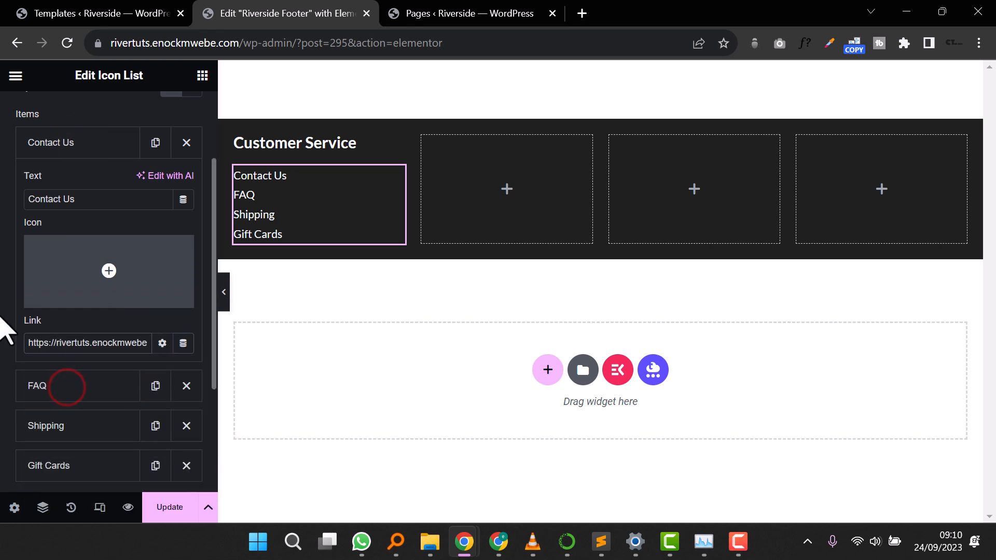
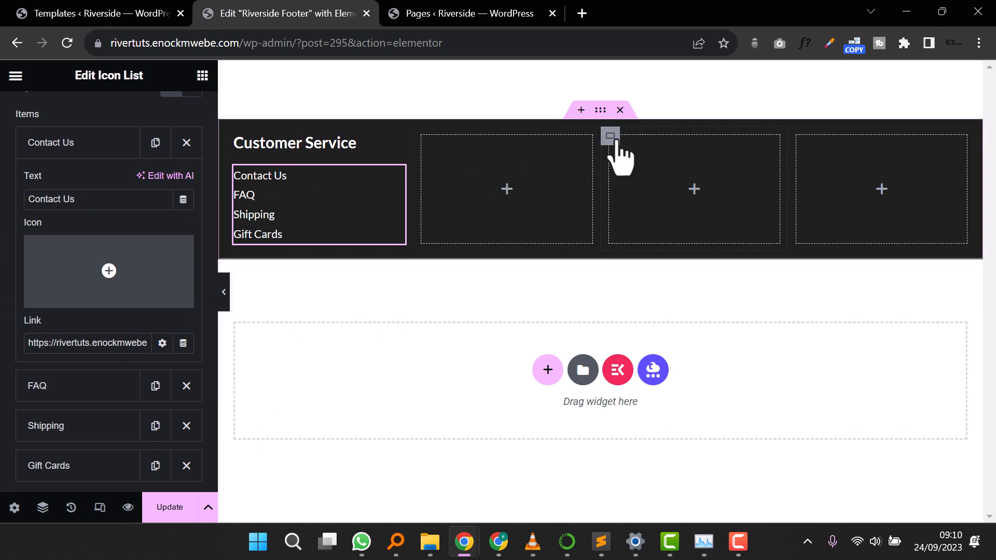
# Step: Delete the three empty column containers beside the Customer Service column
pyautogui.rightClick(612, 139)
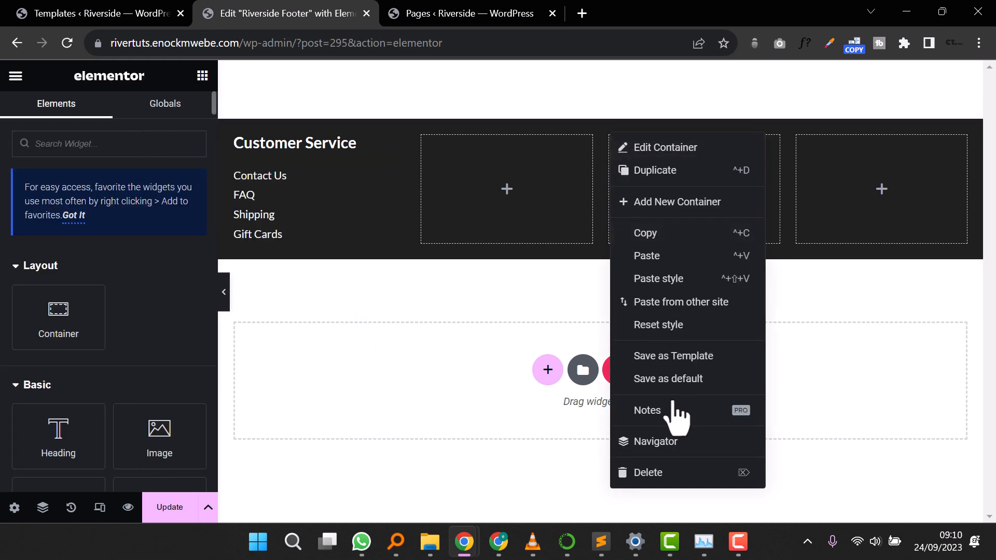
pyautogui.click(667, 472)
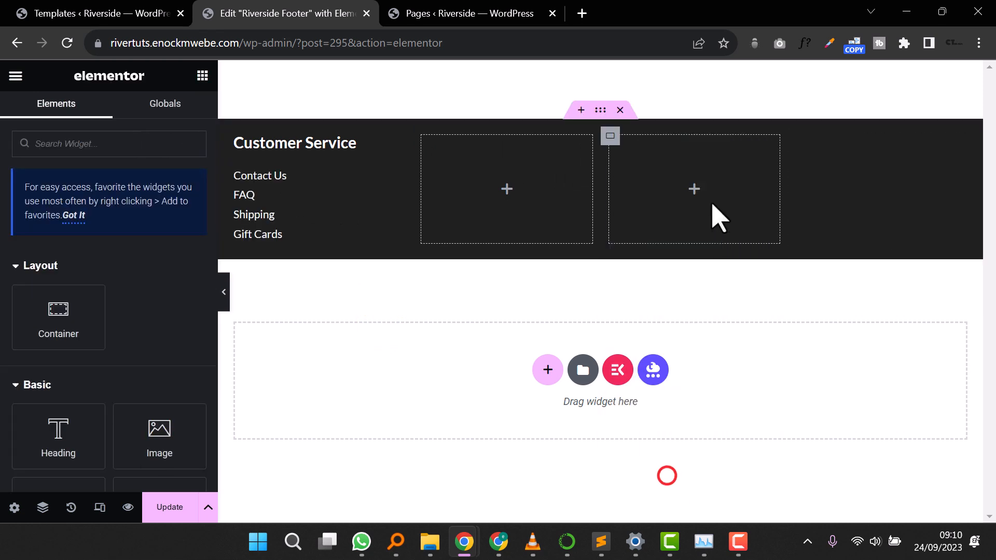
pyautogui.rightClick(612, 139)
pyautogui.click(648, 476)
pyautogui.rightClick(424, 139)
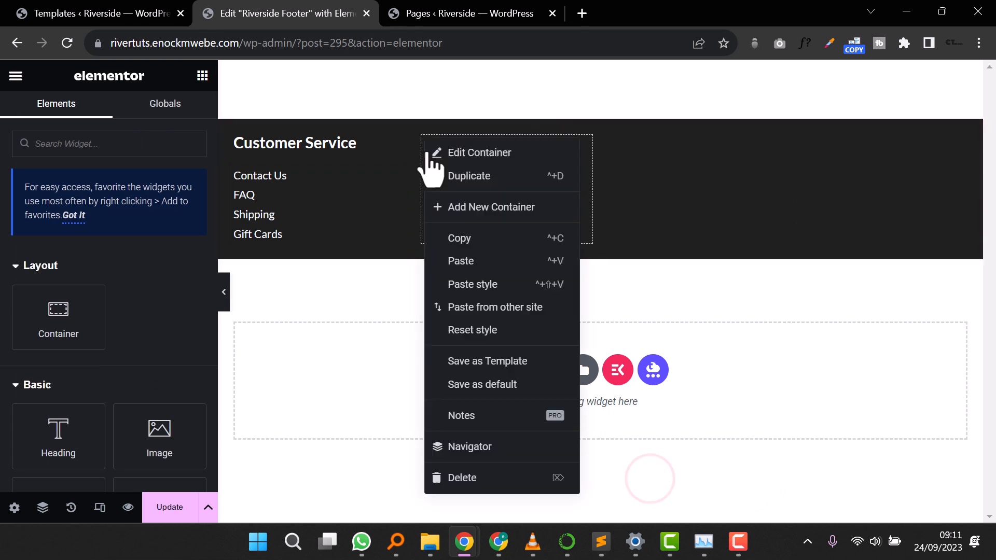
pyautogui.click(455, 476)
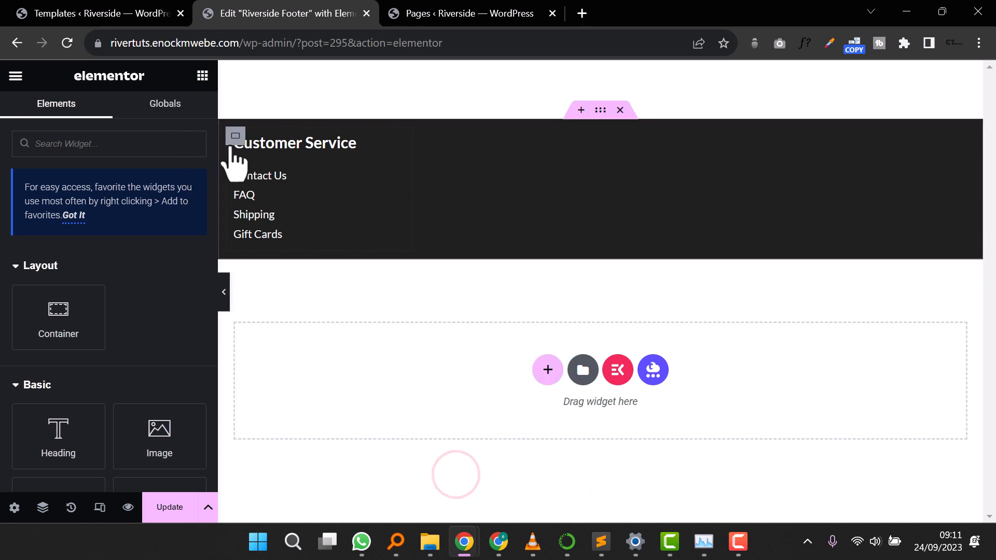
# Step: Duplicate the Customer Service column container three times to fill the four-column footer row
pyautogui.rightClick(231, 146)
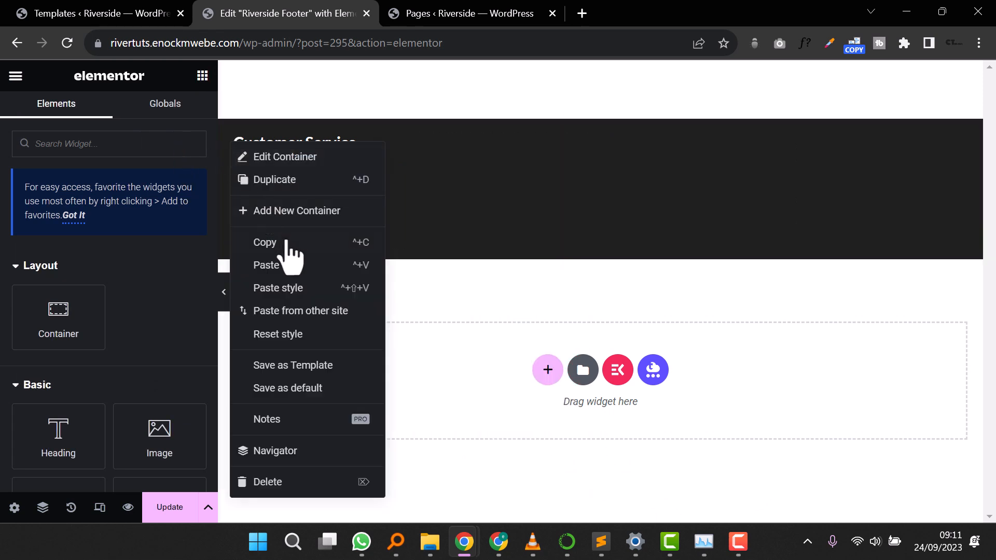
pyautogui.click(275, 179)
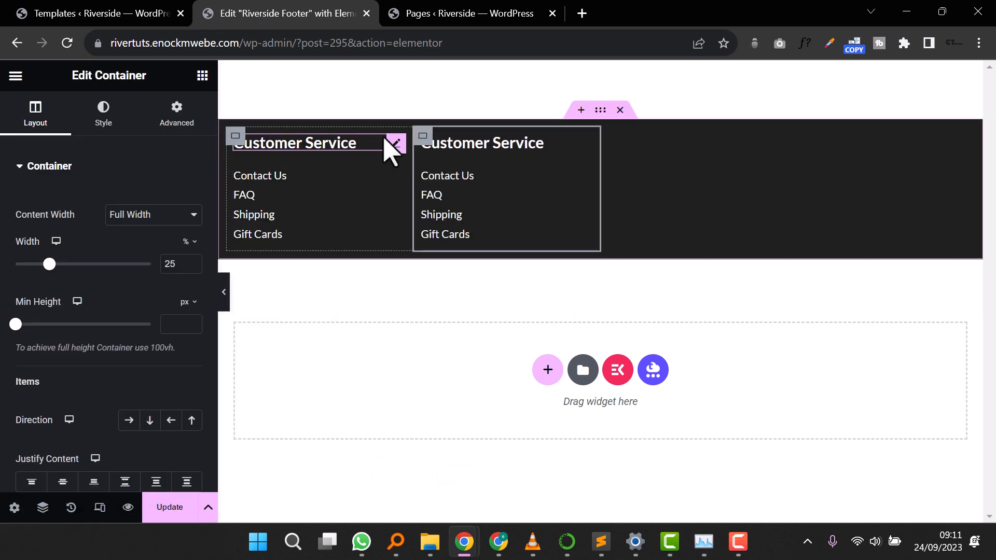
pyautogui.rightClick(420, 136)
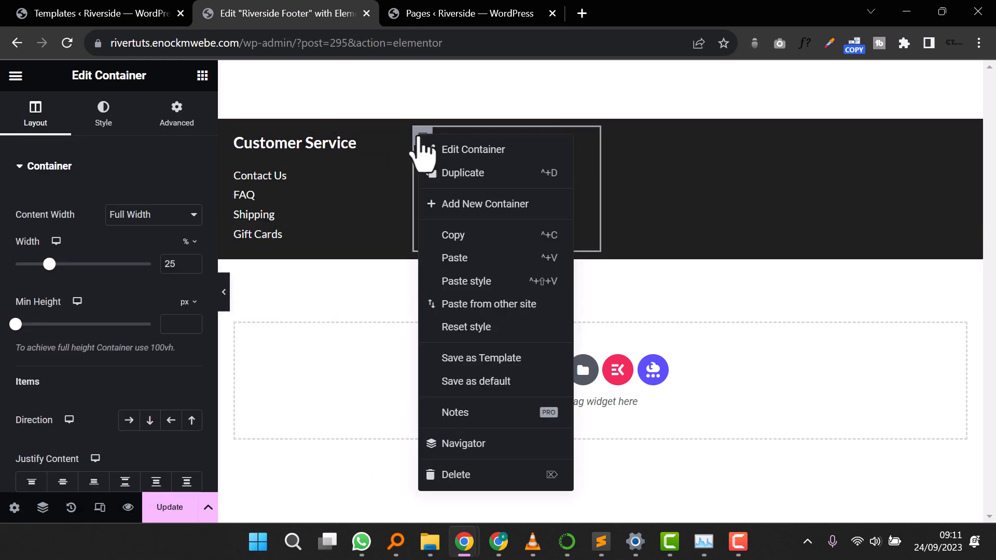
pyautogui.click(464, 175)
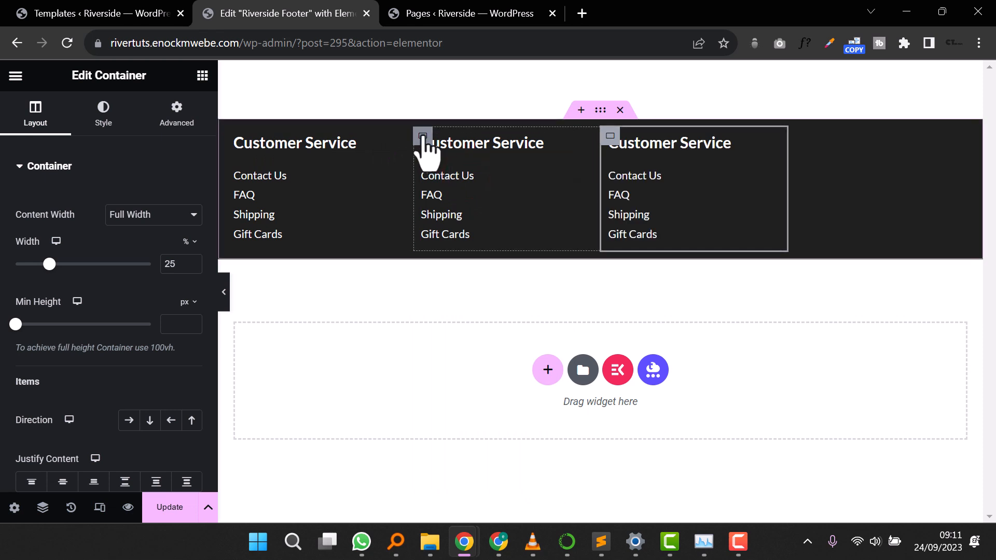
pyautogui.rightClick(495, 241)
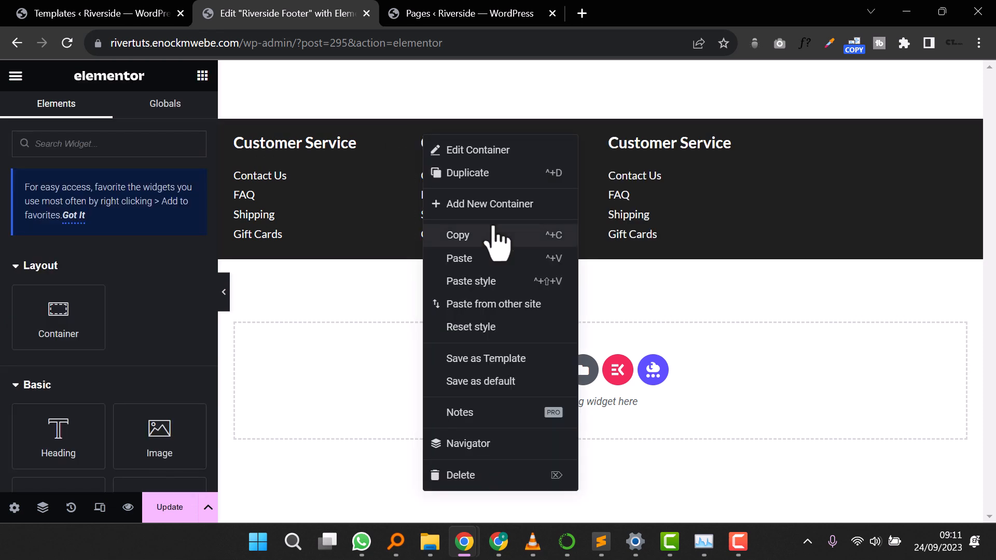
pyautogui.click(475, 179)
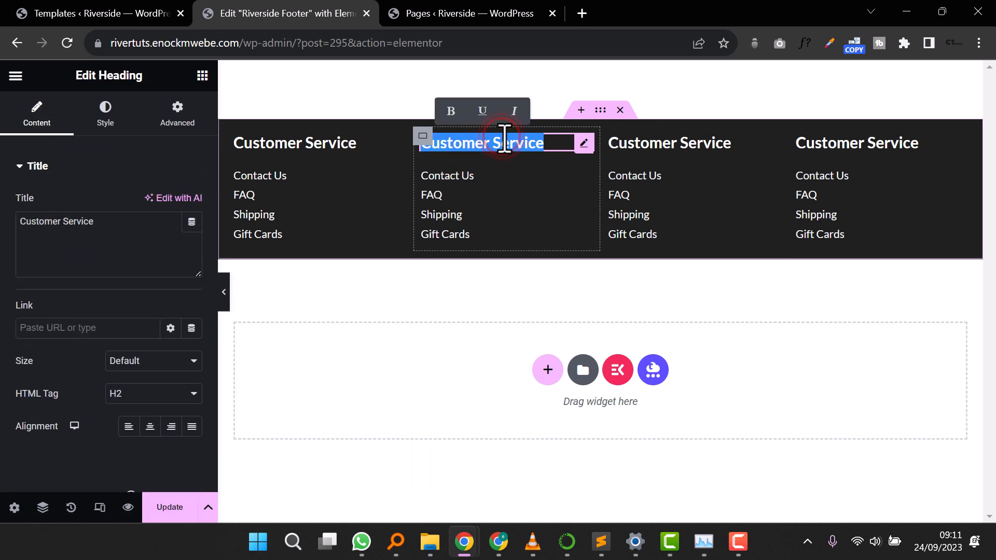
# Step: Rename the second column's heading to "Shopping Online" and the third column's heading to "About Us"
pyautogui.write('Shopping Online')
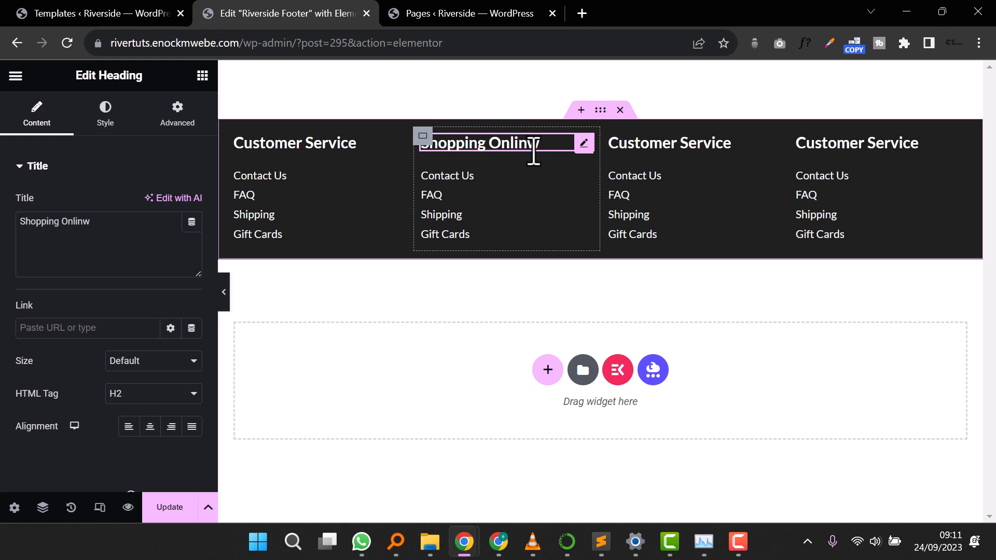
pyautogui.click(643, 145)
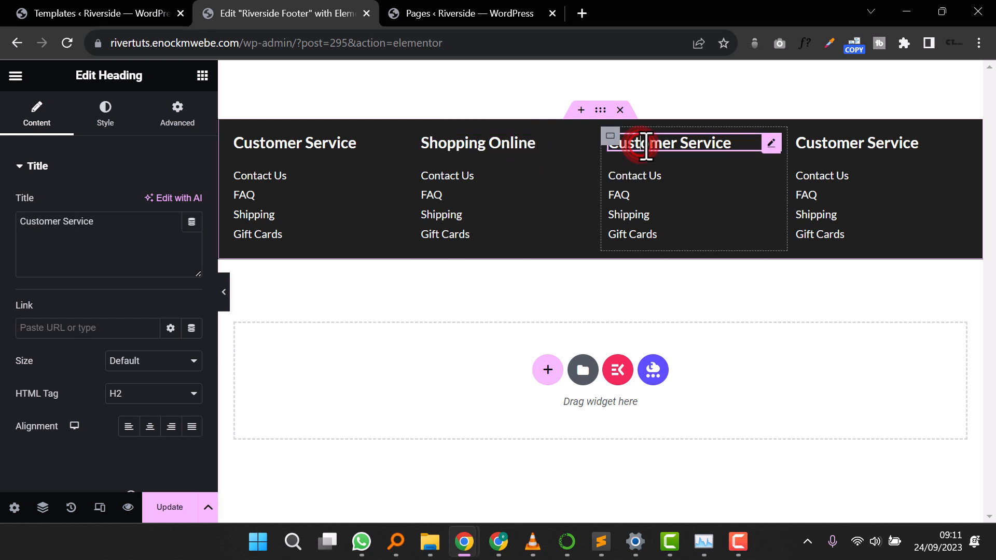
pyautogui.tripleClick(646, 147)
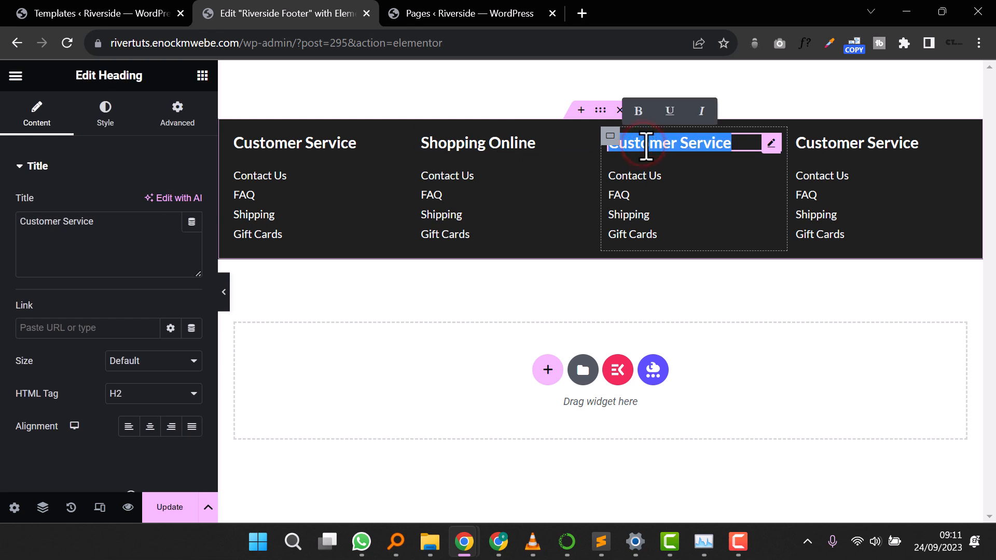
pyautogui.write('About Us')
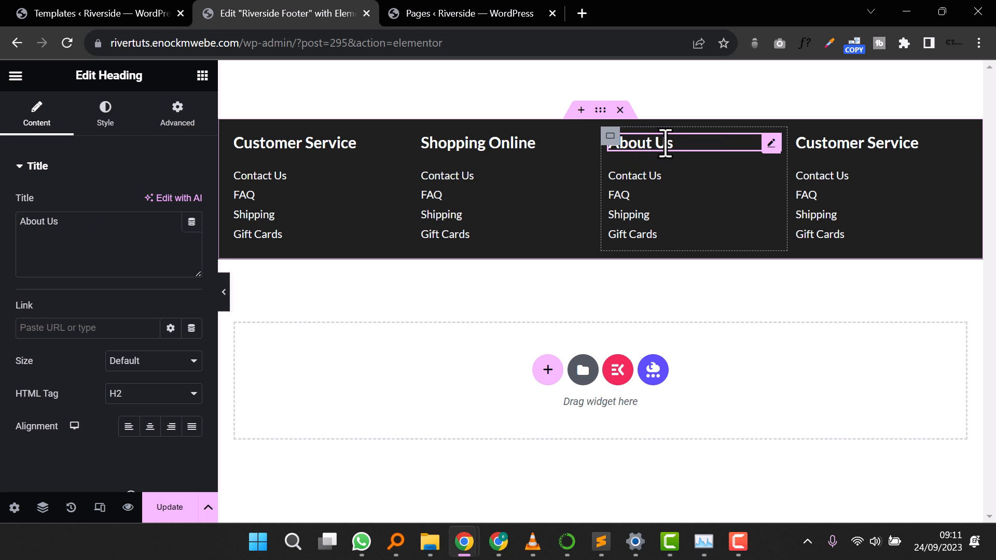
# Step: Rename the fourth column's heading to "Seasonal Offers"
pyautogui.click(869, 146)
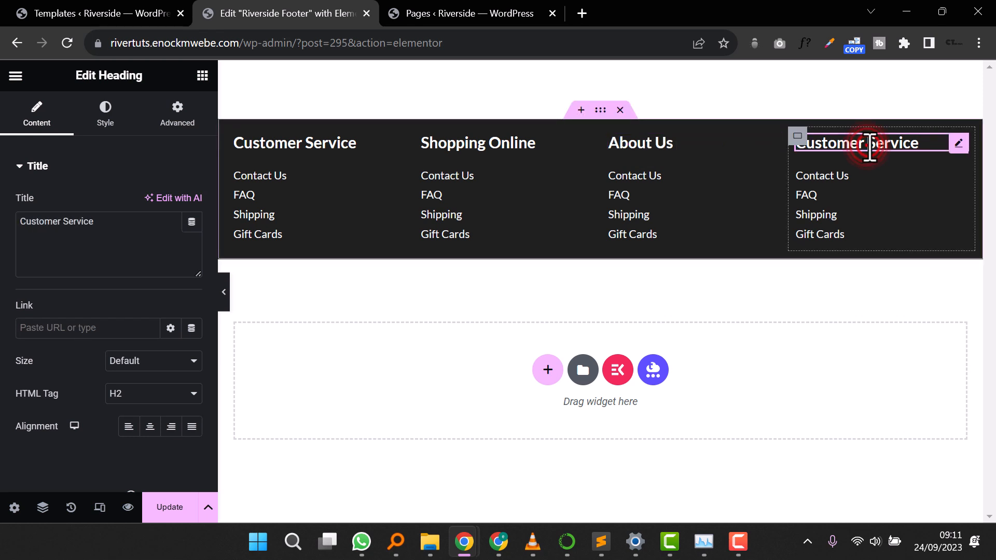
pyautogui.tripleClick(869, 146)
pyautogui.write('Seasonal Offers')
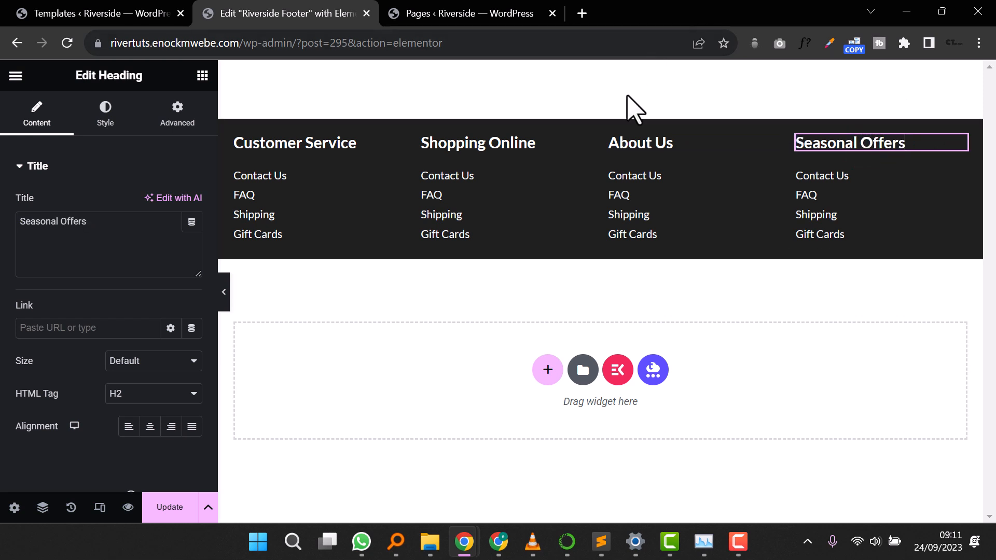
# Step: Rename the first two list items under Seasonal Offers to "Sales" and "Christmas"
pyautogui.click(799, 176)
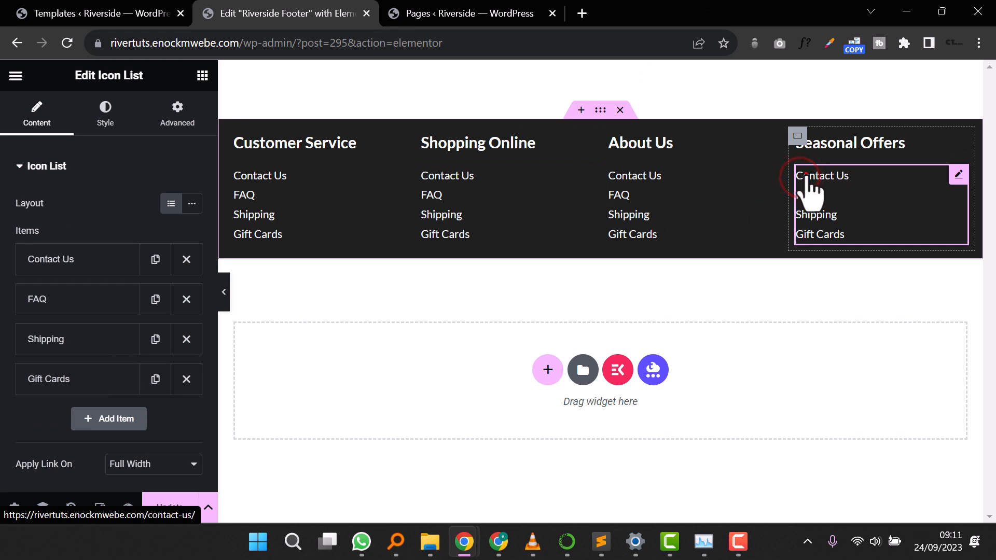
pyautogui.tripleClick(807, 176)
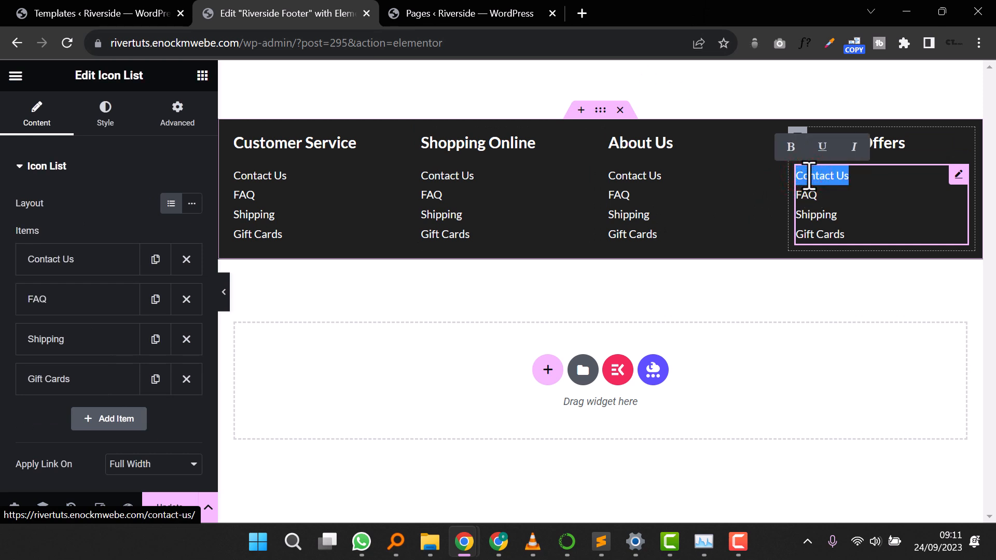
pyautogui.write('s')
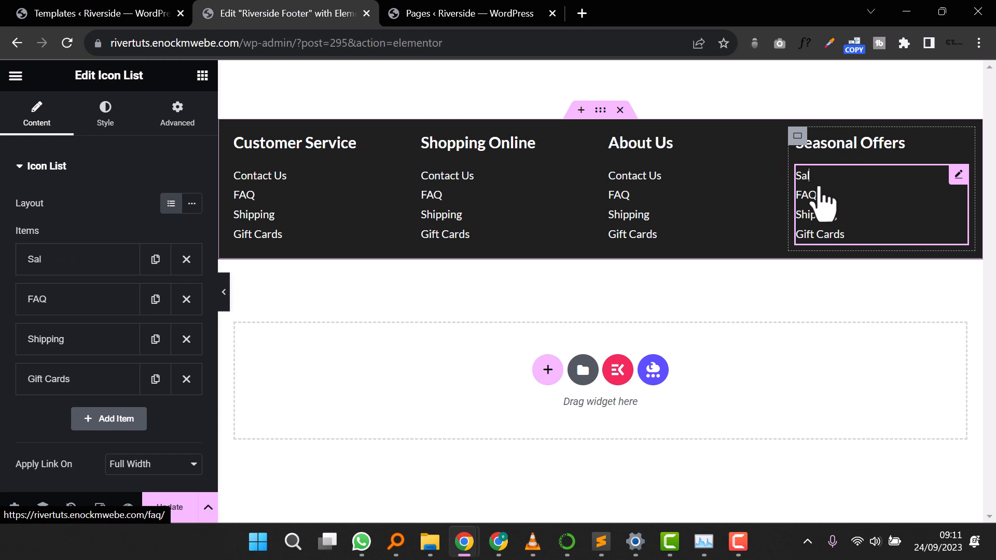
pyautogui.click(806, 194)
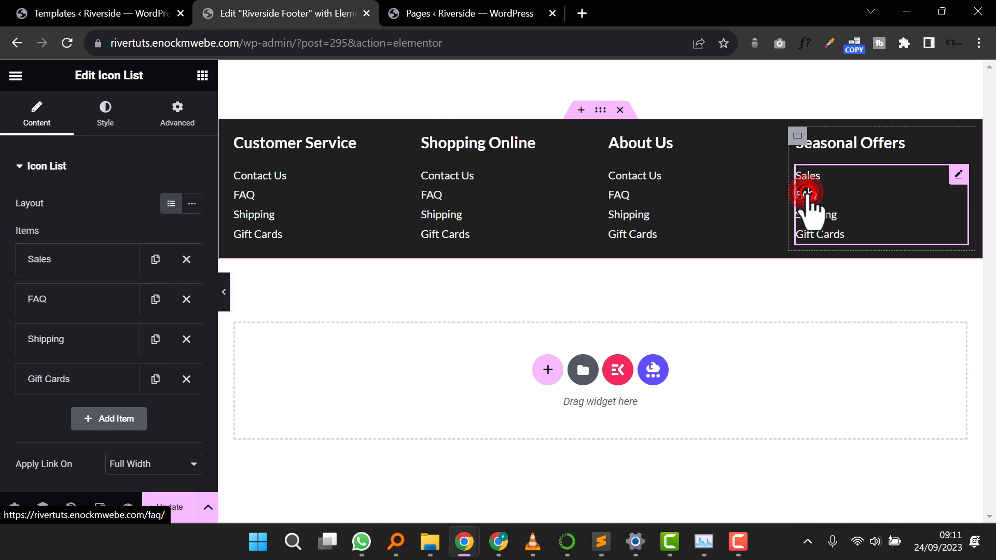
pyautogui.tripleClick(807, 195)
pyautogui.write('C')
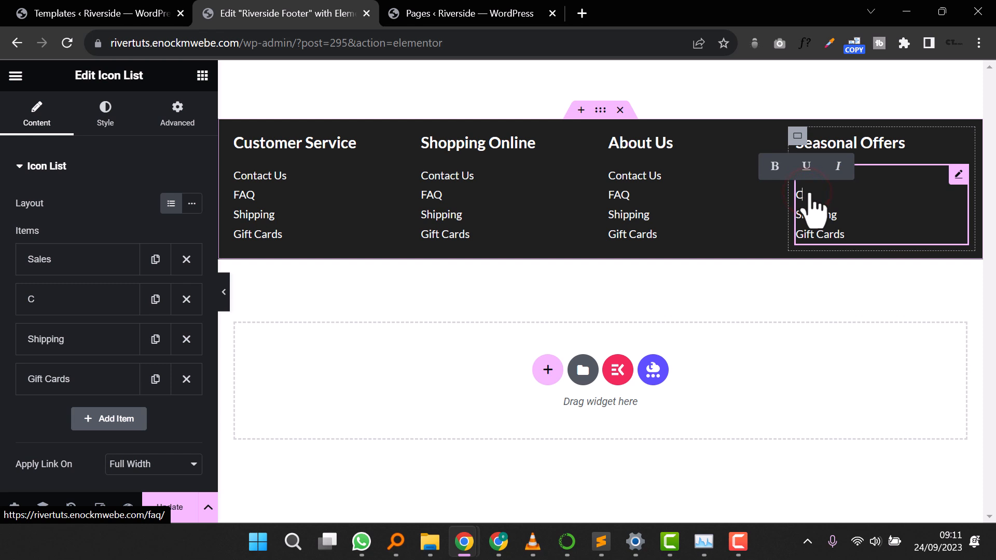
pyautogui.write('hristmas')
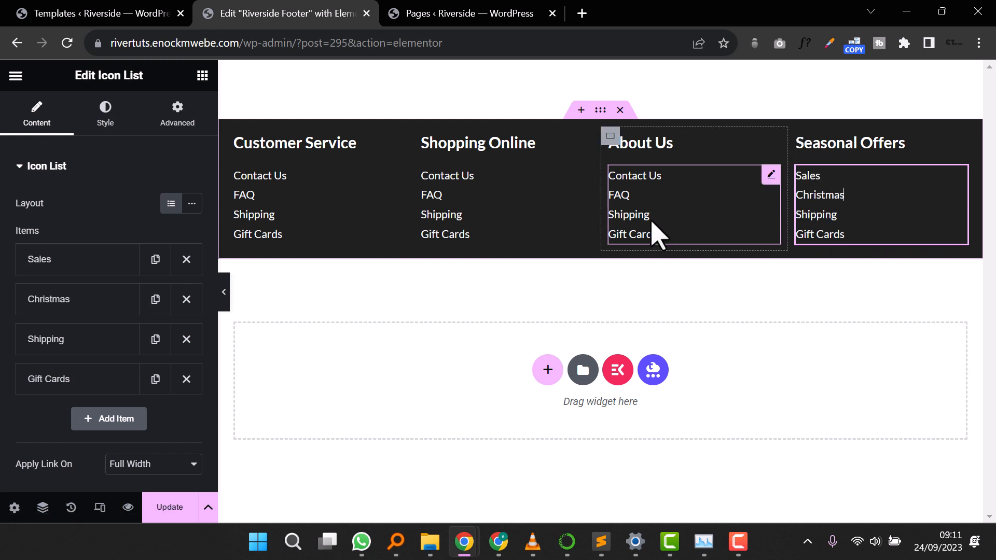
# Step: Rename the Shipping and Gift Cards items in the About Us list to "Affiliates" and "Privacy Policy"
pyautogui.click(626, 217)
pyautogui.doubleClick(629, 215)
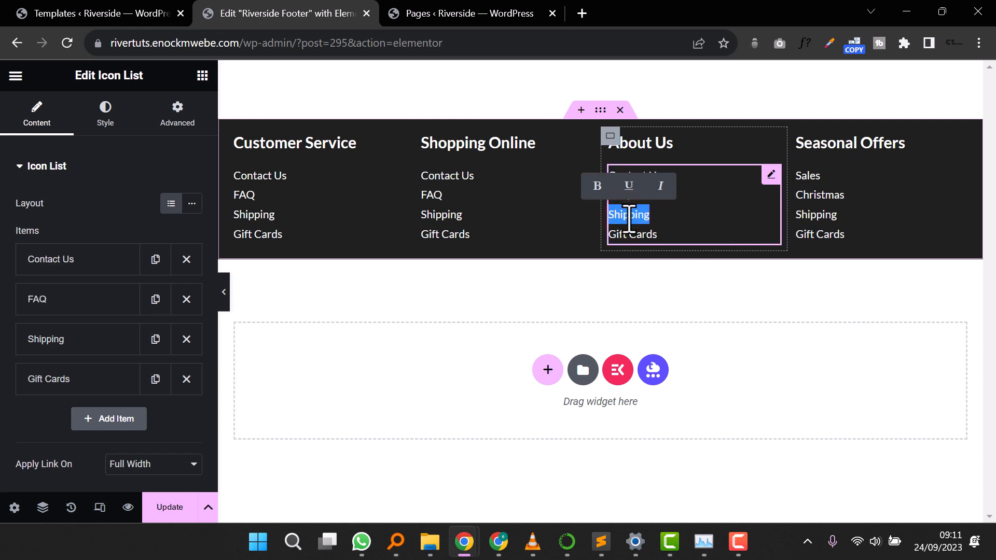
pyautogui.write('Affiliates')
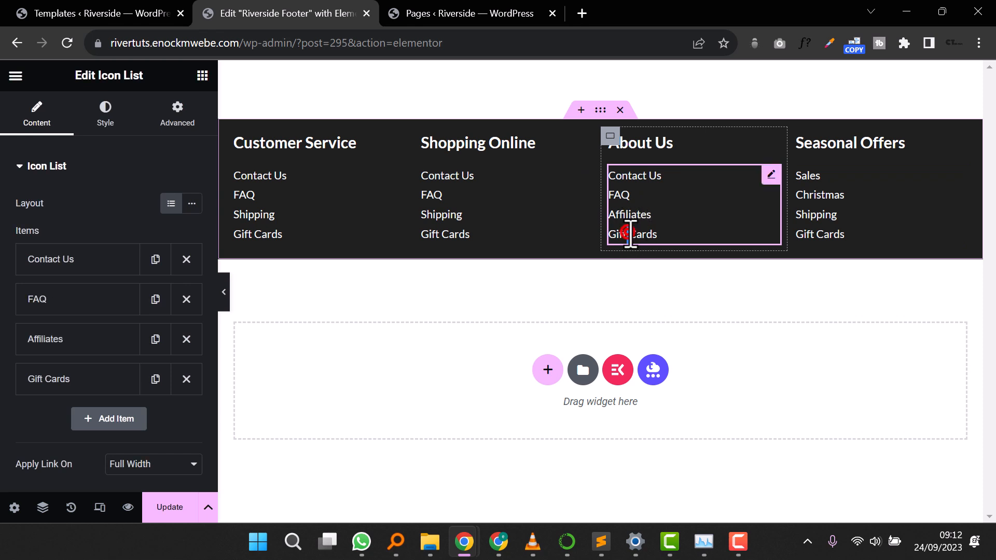
pyautogui.doubleClick(630, 234)
pyautogui.write('Privacy Policy')
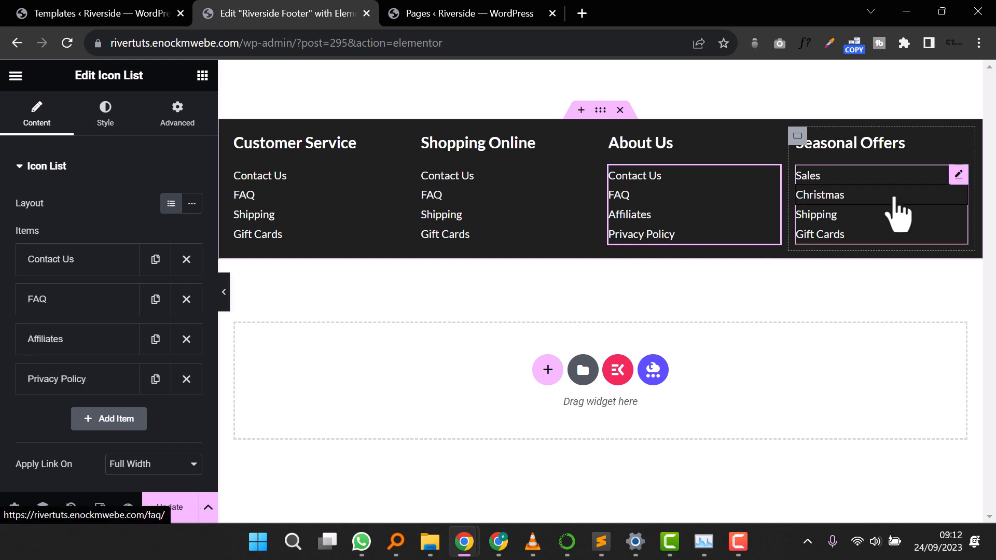
# Step: Delete the icon list under the Seasonal Offers heading
pyautogui.rightClick(961, 181)
pyautogui.click(883, 504)
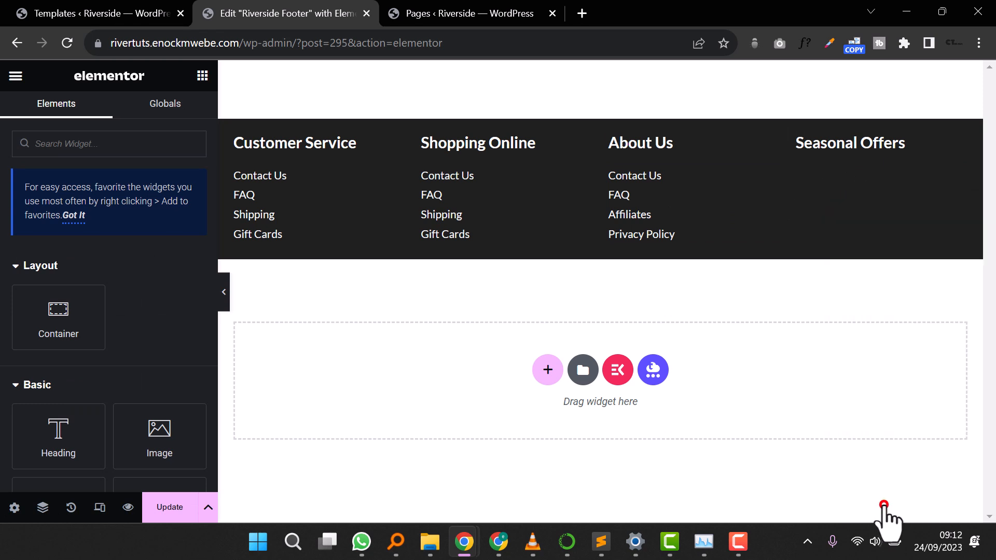
pyautogui.click(171, 107)
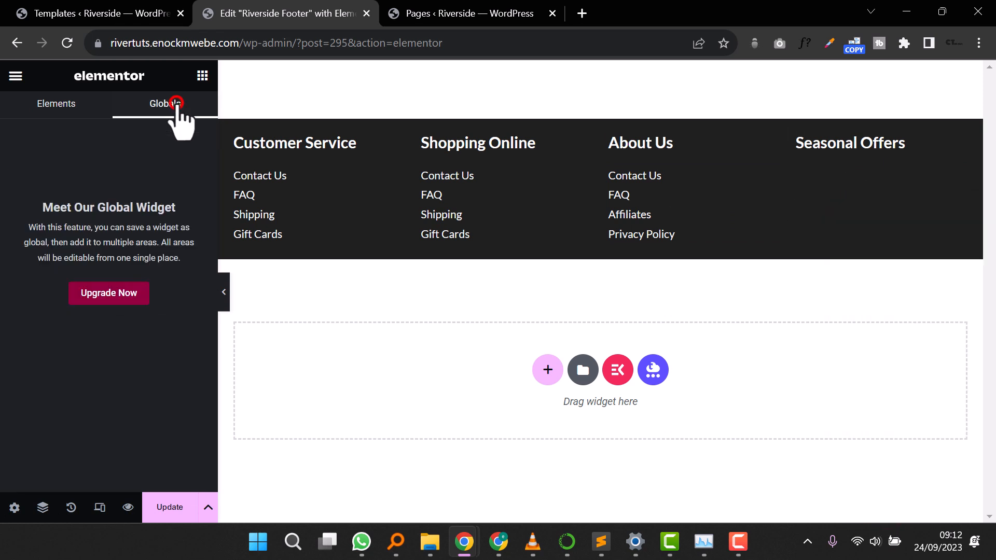
pyautogui.click(57, 106)
pyautogui.click(202, 76)
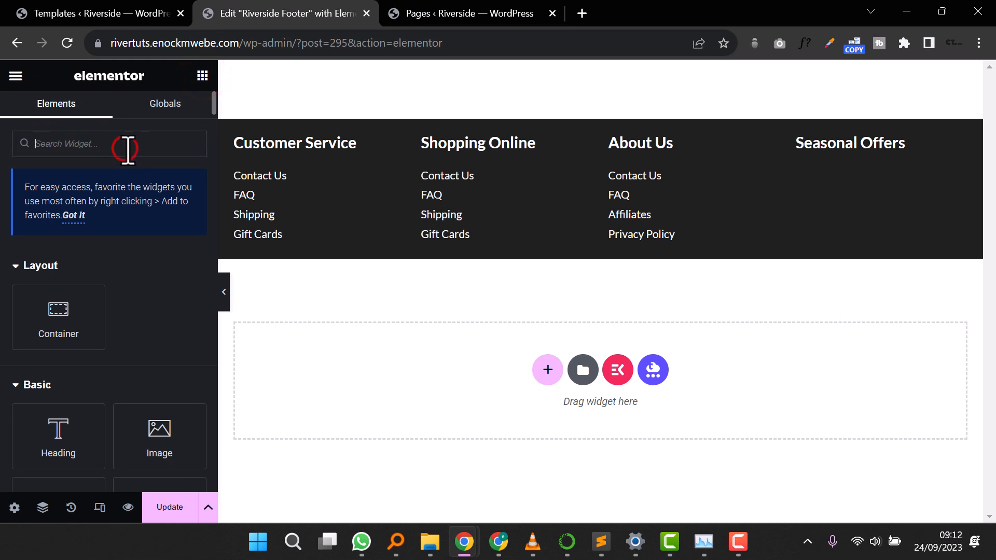
pyautogui.write('form')
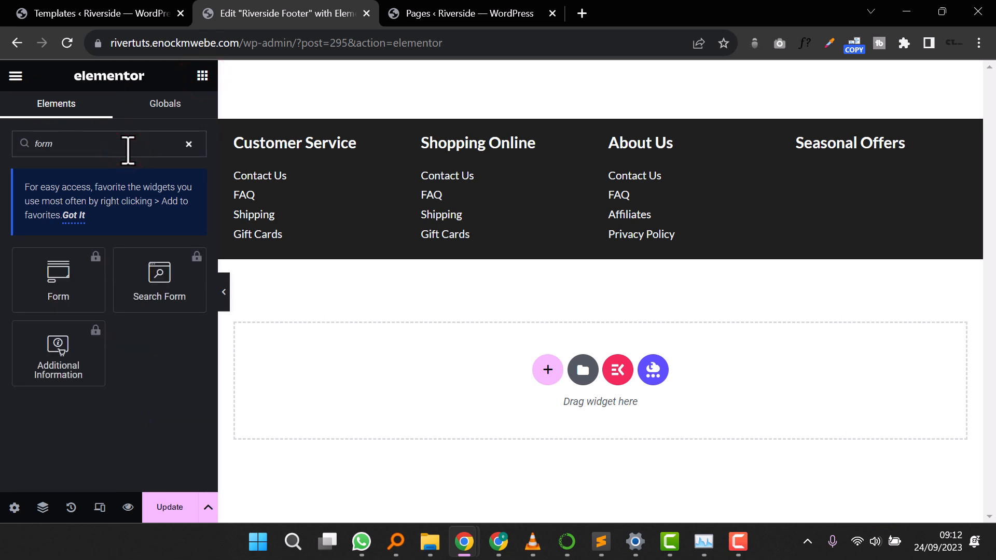
pyautogui.press('BackSpace')
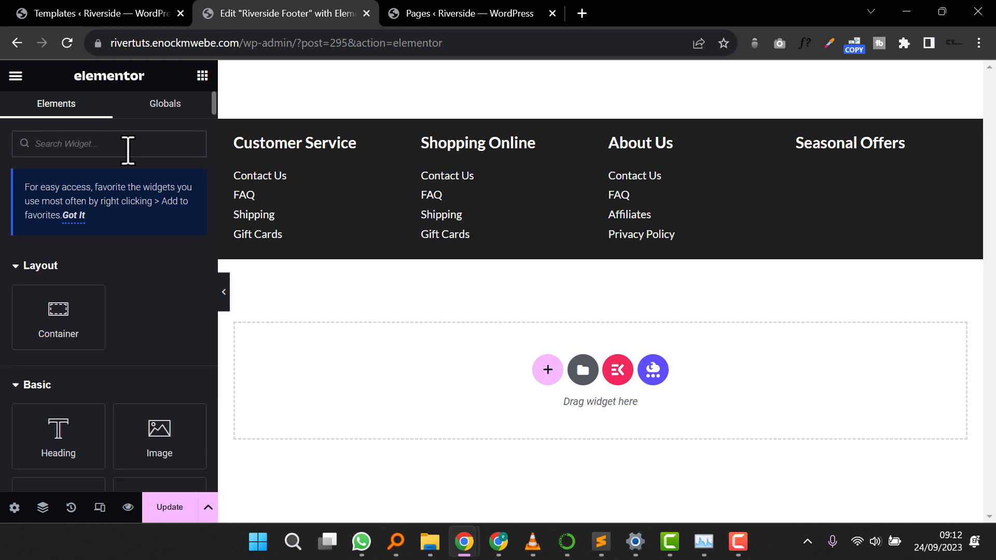
# Step: Try the Woo Product Gallery widget, found by searching "product", under the Seasonal Offers heading and delete it again
pyautogui.write('product')
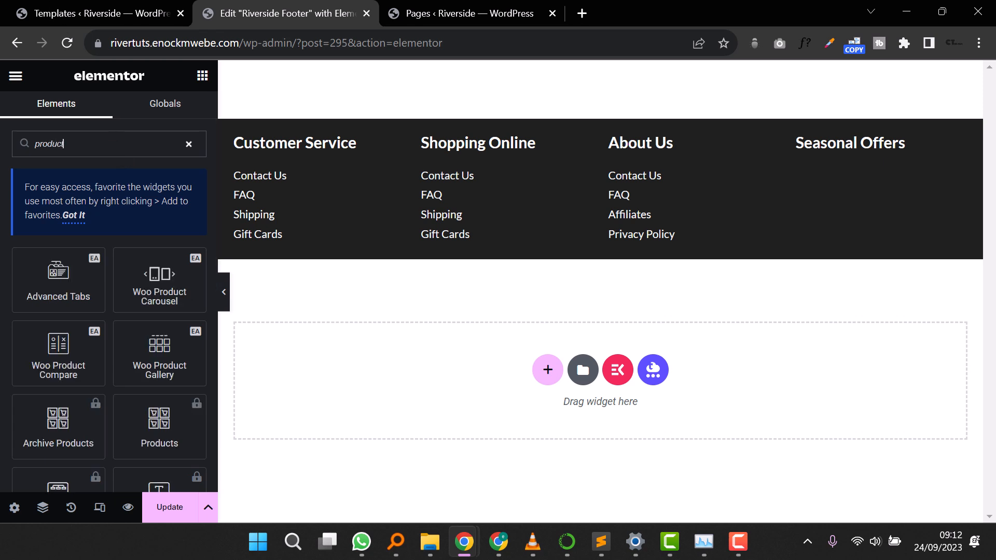
pyautogui.scroll(-3, 165, 433)
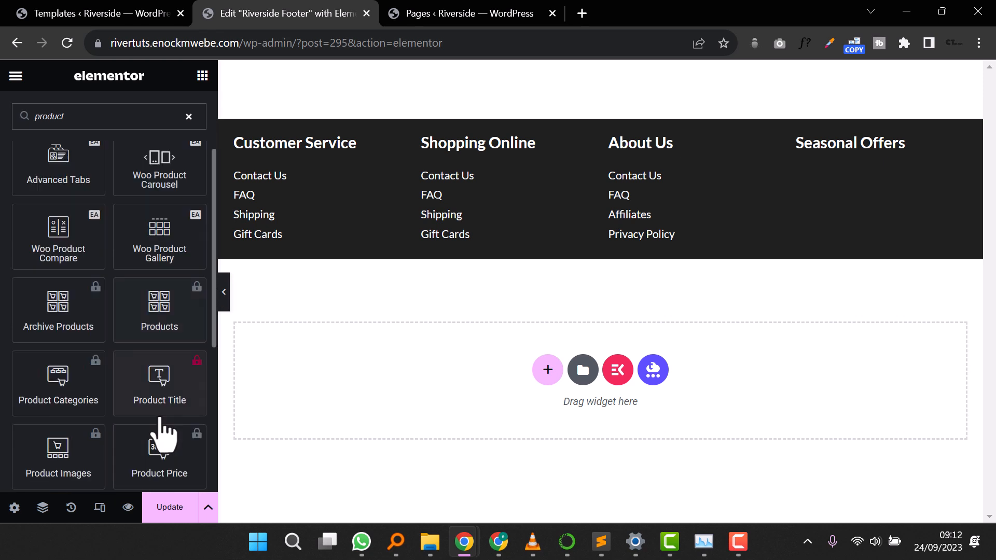
pyautogui.moveTo(157, 251); pyautogui.dragTo(845, 161)
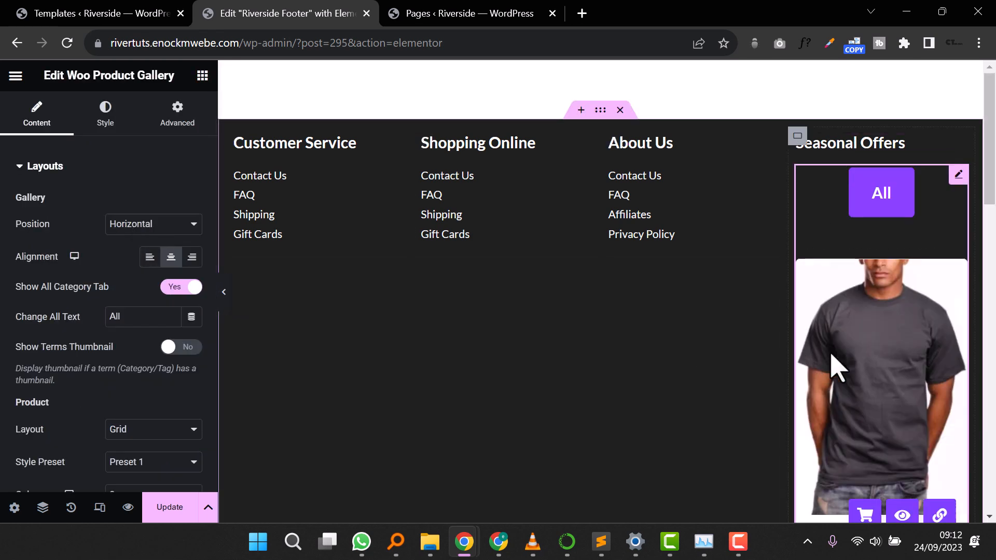
pyautogui.scroll(-5, 833, 363)
pyautogui.scroll(-3, 832, 369)
pyautogui.scroll(10, 832, 368)
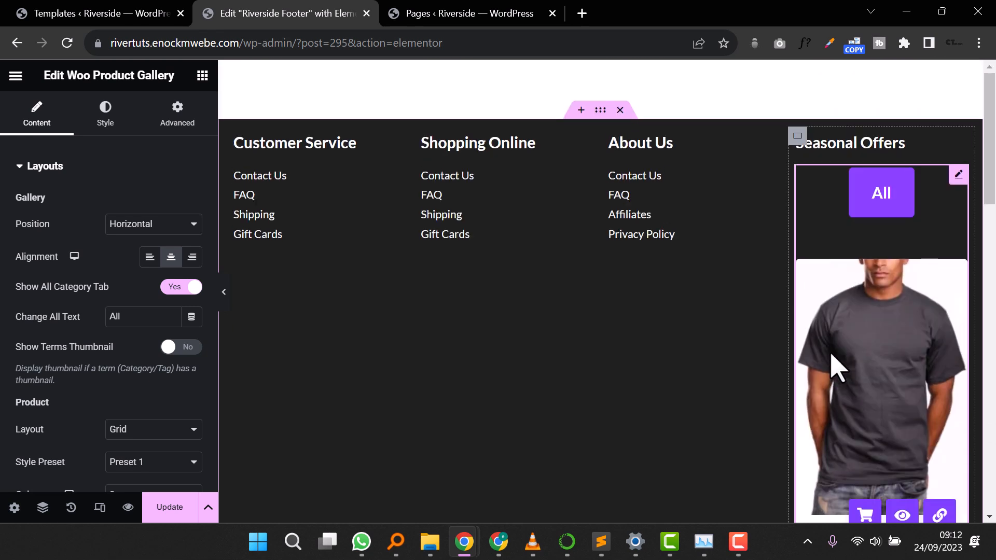
pyautogui.rightClick(944, 189)
pyautogui.click(882, 496)
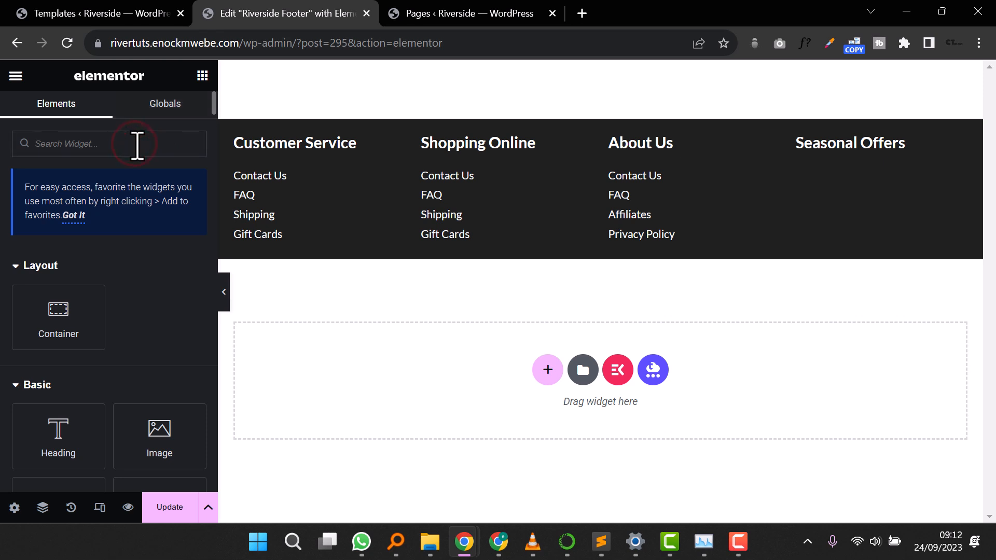
# Step: Add a Google Maps widget, found by searching "map", under the Seasonal Offers heading and set its height to 185 px
pyautogui.click(137, 146)
pyautogui.write('map')
pyautogui.moveTo(59, 285); pyautogui.dragTo(865, 155)
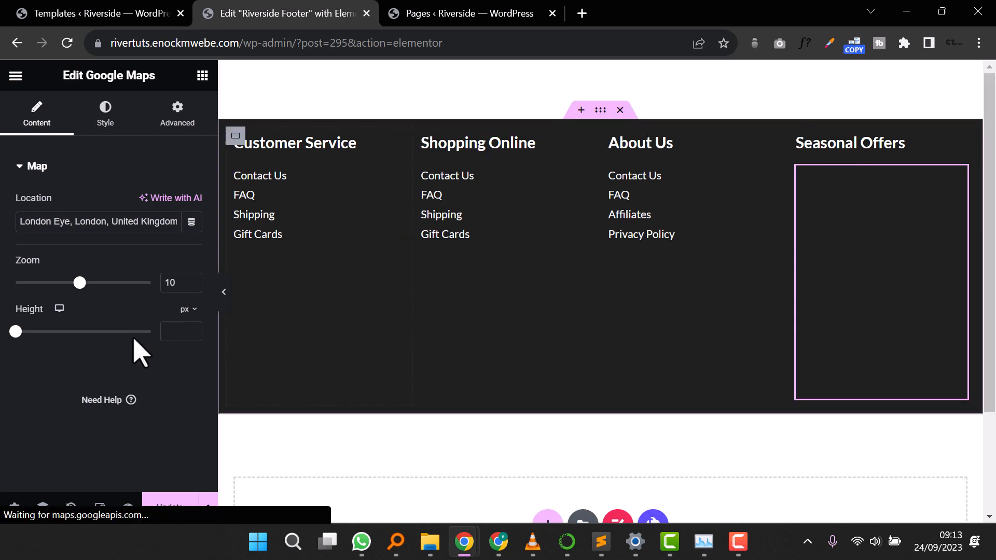
pyautogui.tripleClick(79, 228)
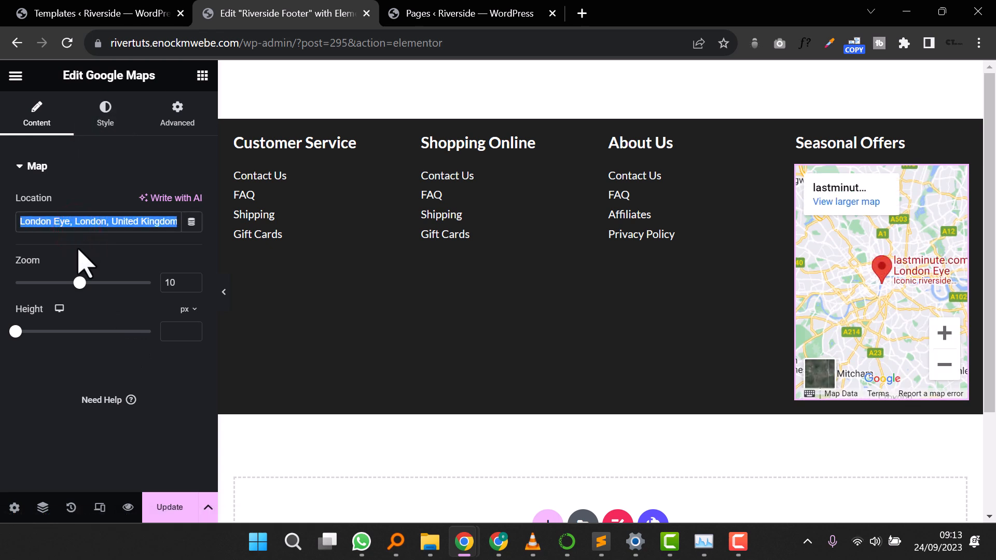
pyautogui.moveTo(22, 332); pyautogui.dragTo(30, 331)
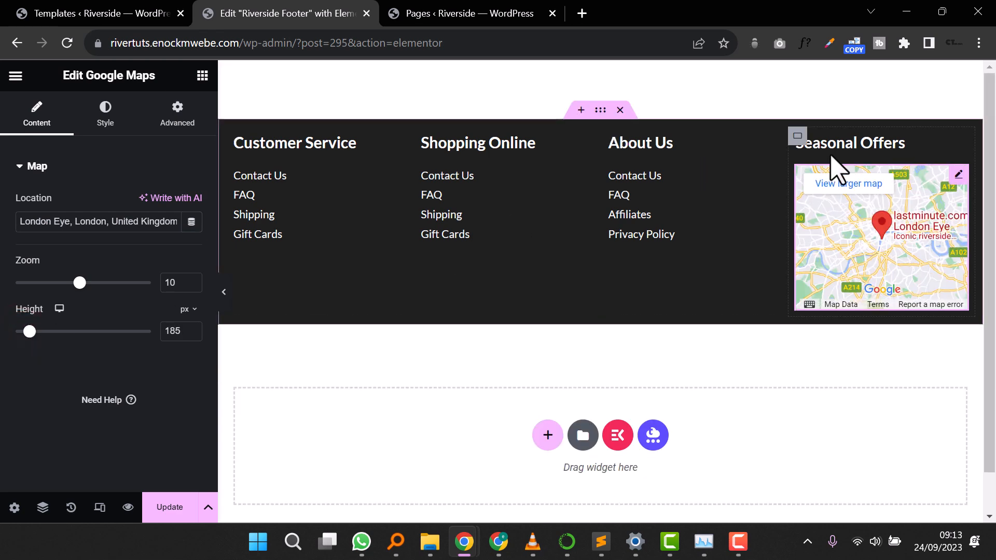
# Step: Rename the heading above the map to "Location" and update the footer template
pyautogui.click(865, 147)
pyautogui.hotkey('ctrl', 'a')
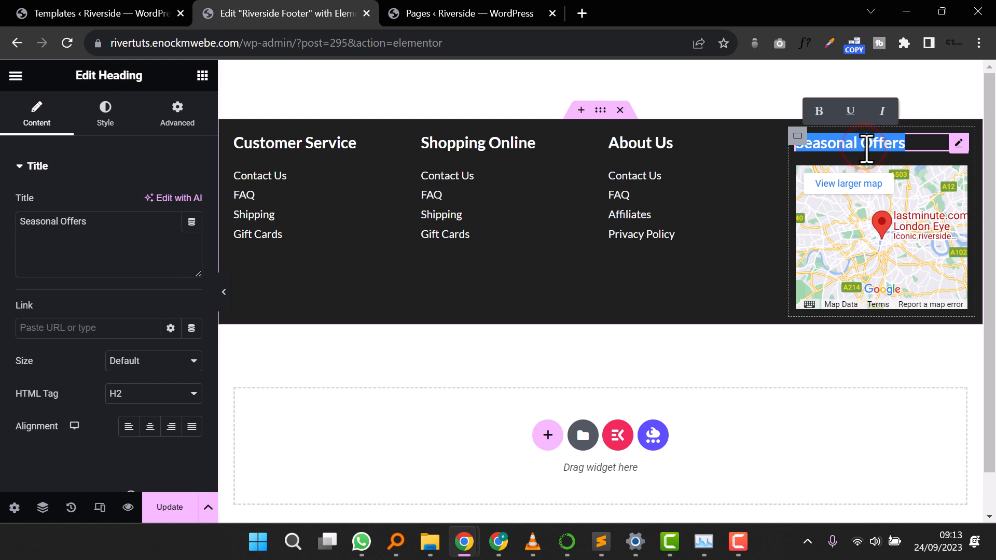
pyautogui.write('Location')
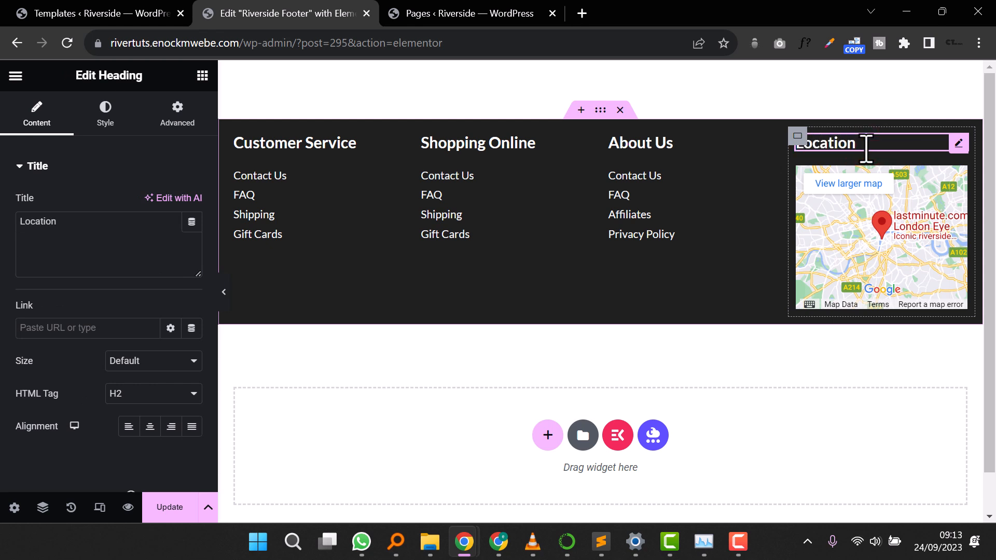
pyautogui.click(172, 510)
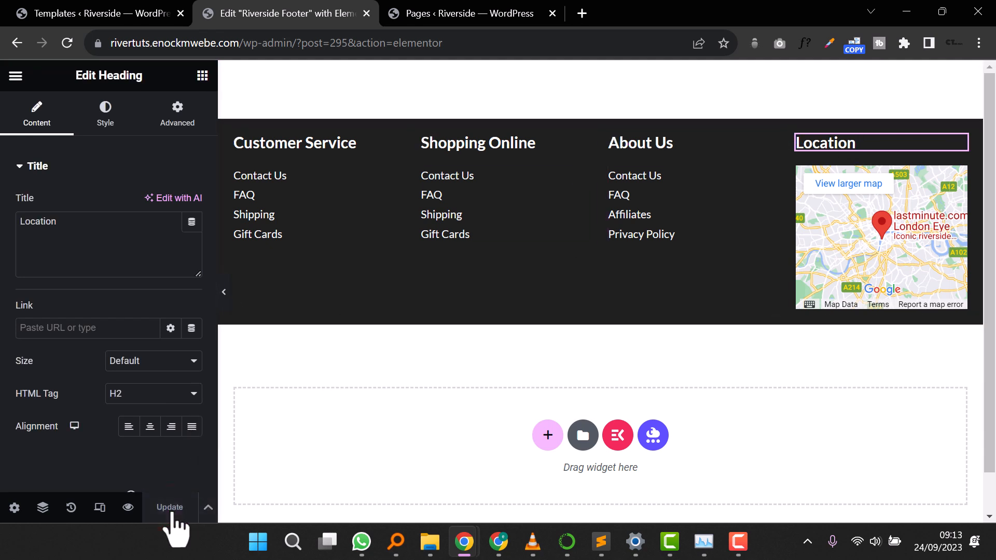
# Step: Open the rivers.enockmwebe.com site in a new tab and examine the footer of its home page
pyautogui.click(455, 13)
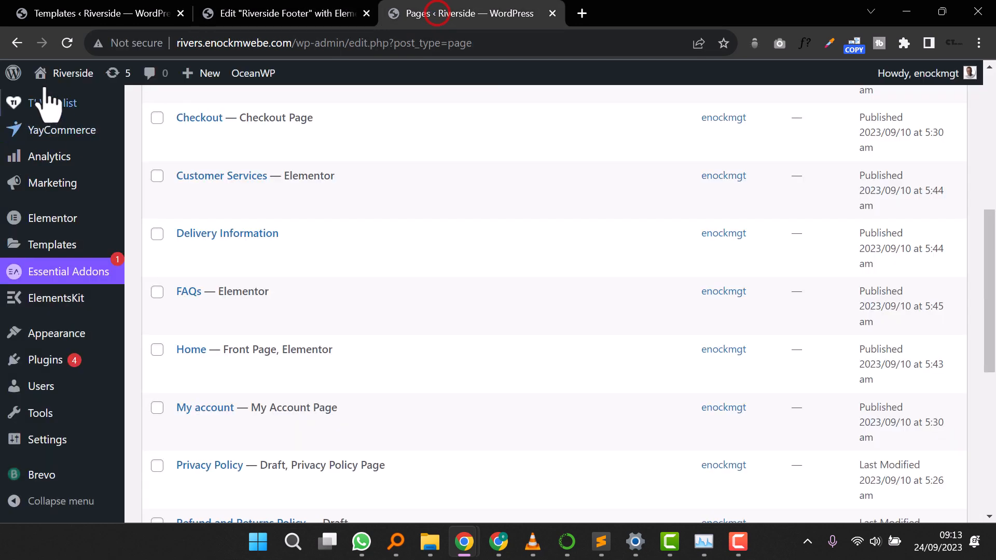
pyautogui.moveTo(65, 73)
pyautogui.rightClick(57, 125)
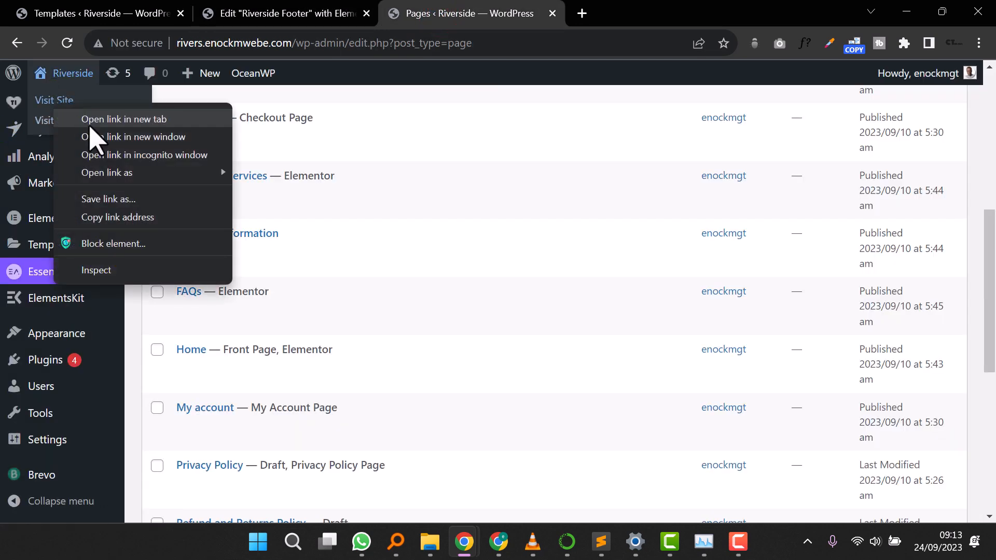
pyautogui.click(87, 123)
pyautogui.click(622, 13)
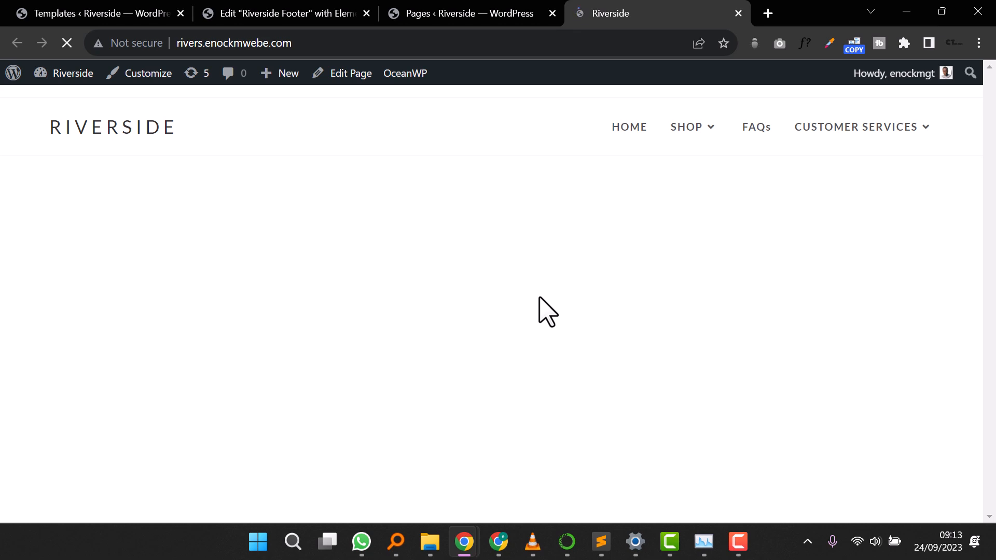
pyautogui.scroll(-10, 696, 456)
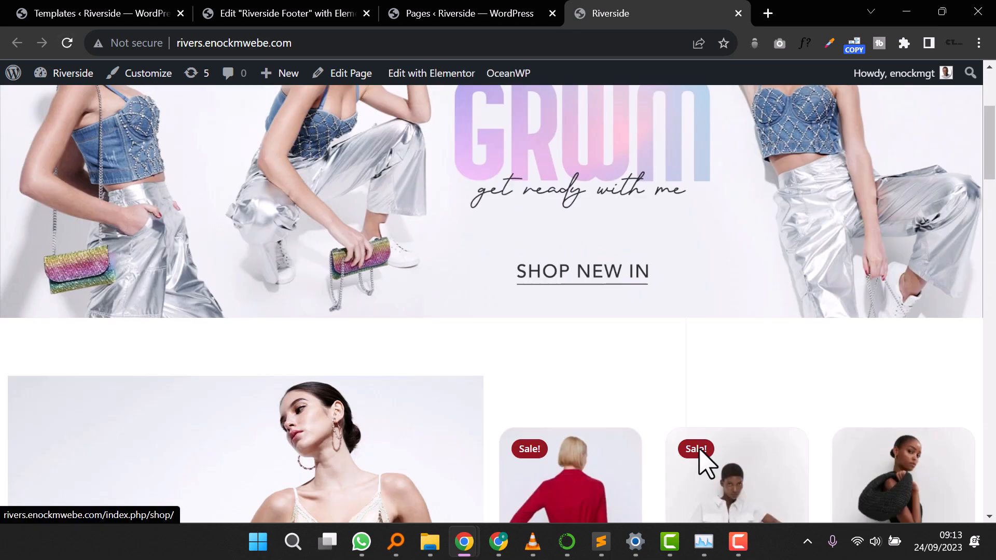
pyautogui.scroll(-10, 588, 378)
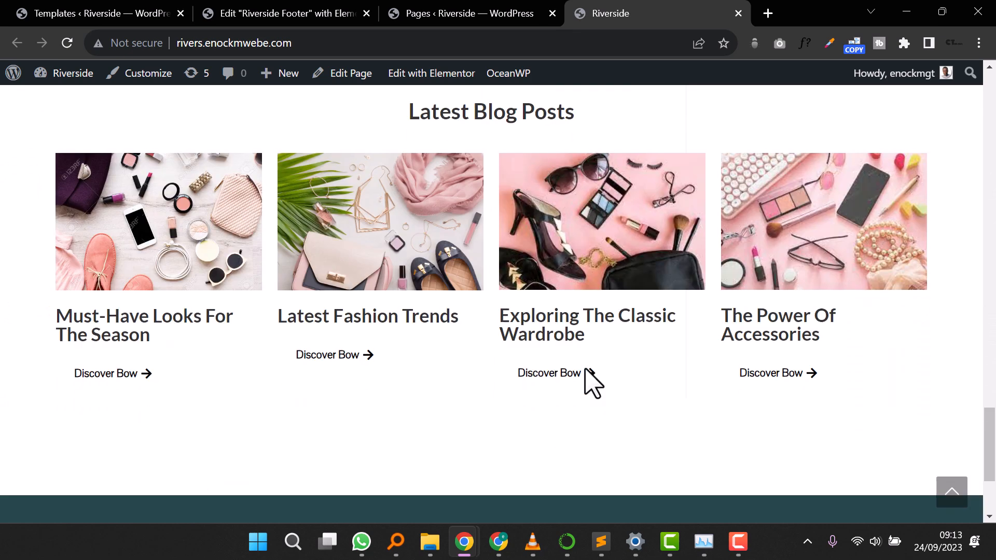
pyautogui.scroll(-3, 591, 382)
pyautogui.scroll(4, 585, 369)
# Step: Load rivertuts.enockmwebe.com in the same tab and check the footer of its home page
pyautogui.click(200, 44)
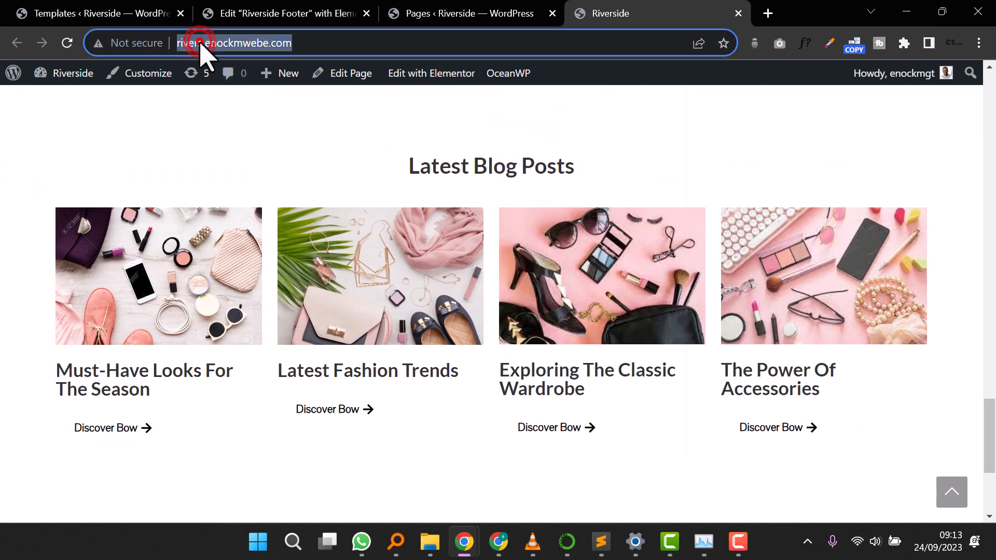
pyautogui.write('river')
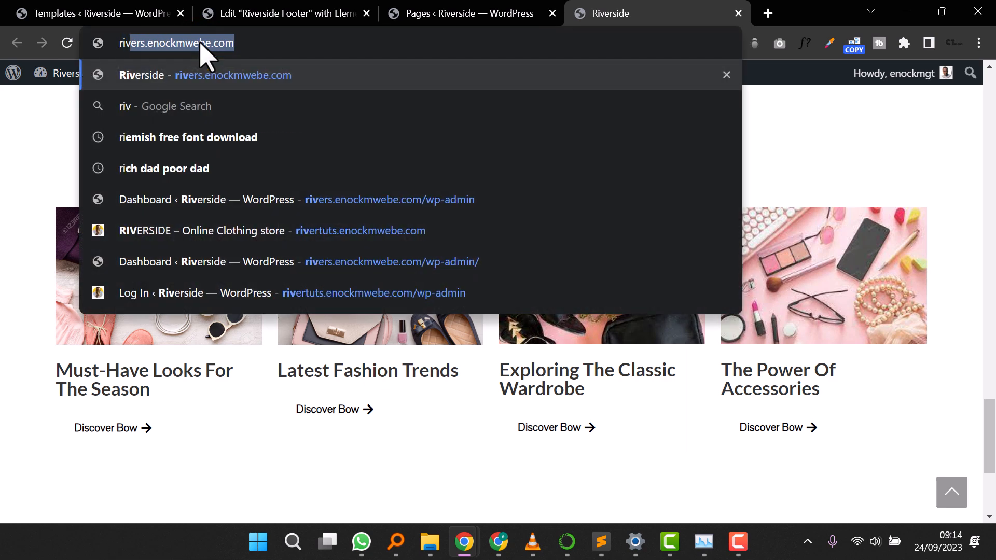
pyautogui.write('tut')
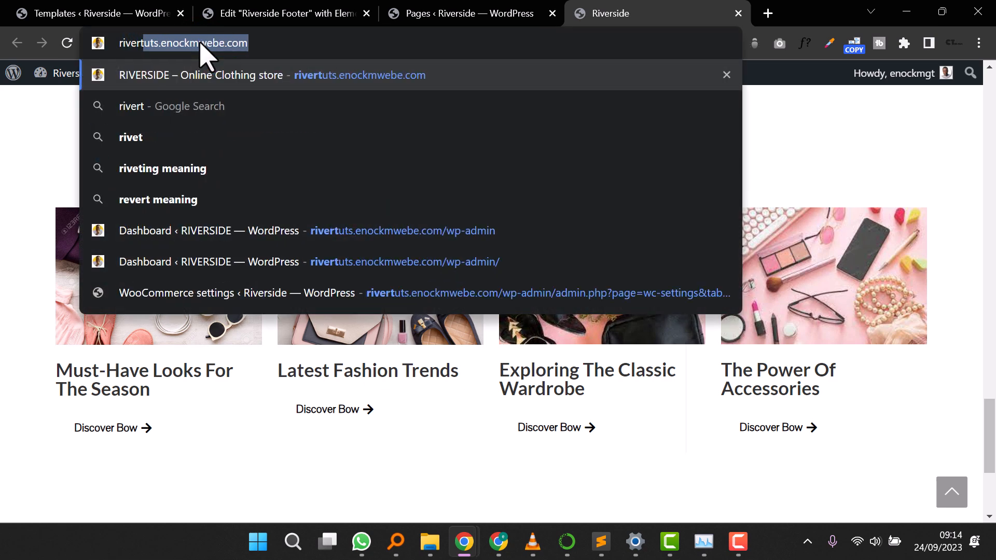
pyautogui.press('Return')
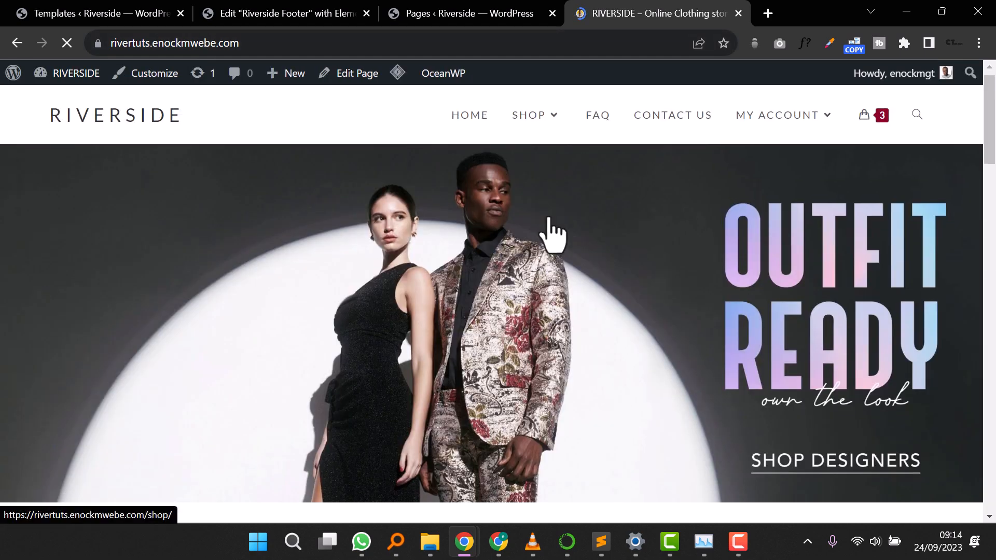
pyautogui.scroll(-15, 552, 229)
pyautogui.scroll(-14, 549, 217)
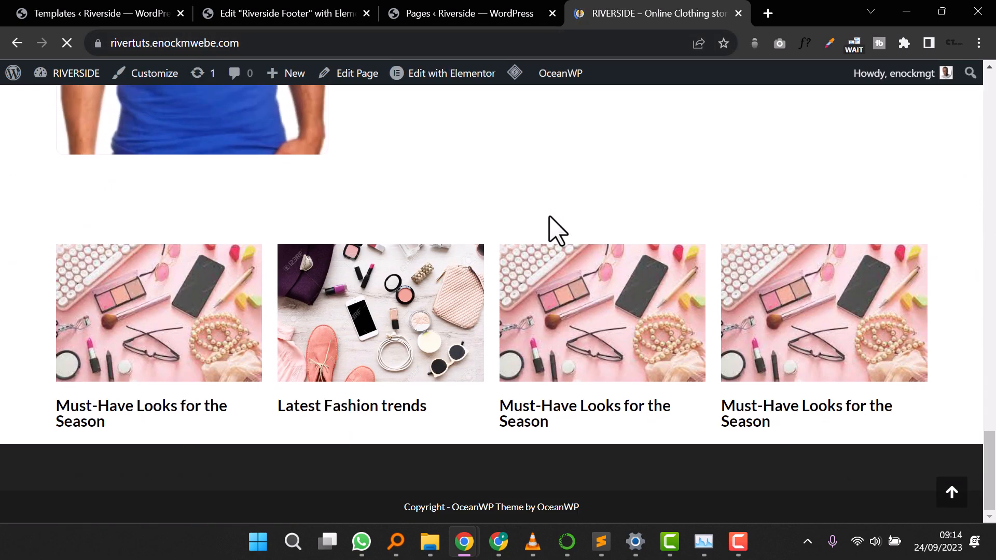
pyautogui.scroll(12, 549, 216)
pyautogui.scroll(-12, 557, 231)
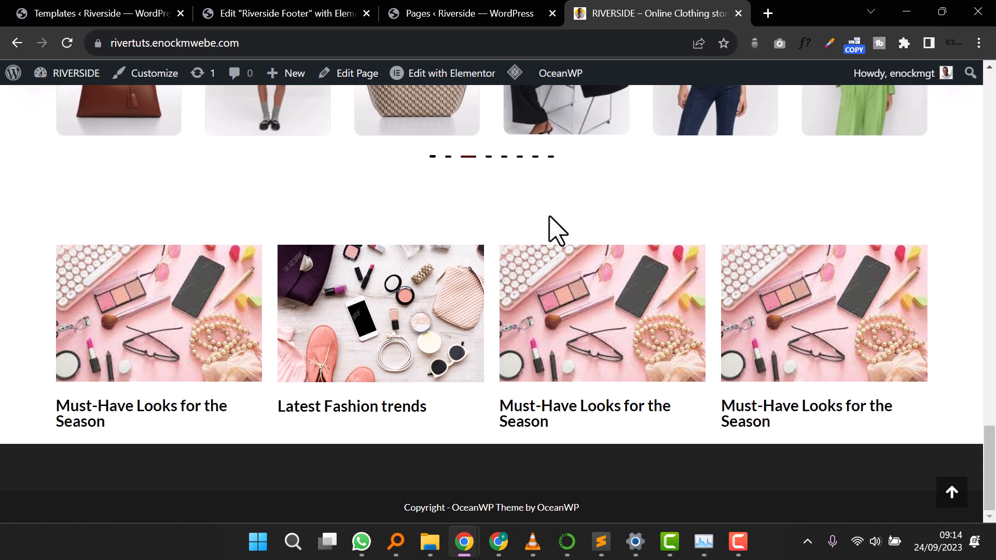
pyautogui.click(436, 13)
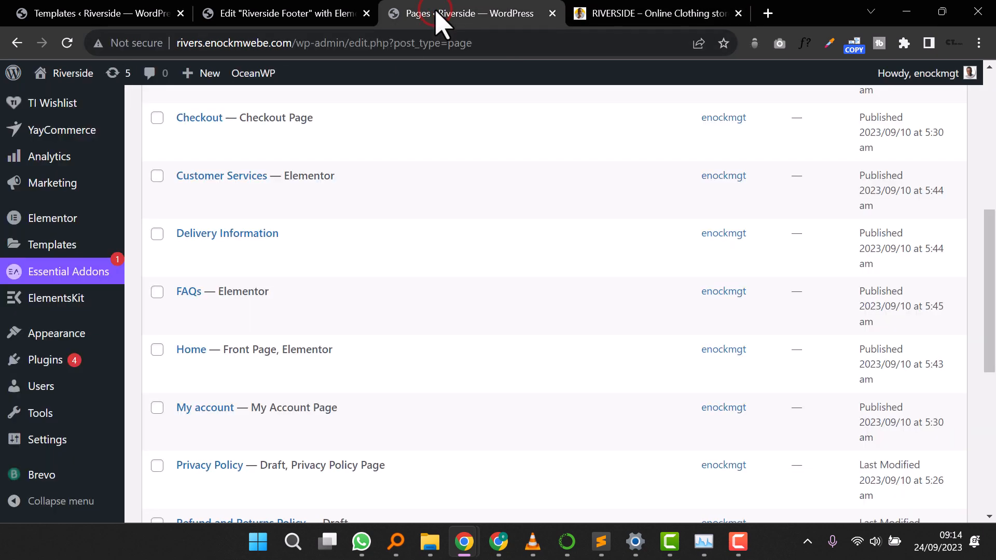
pyautogui.click(300, 13)
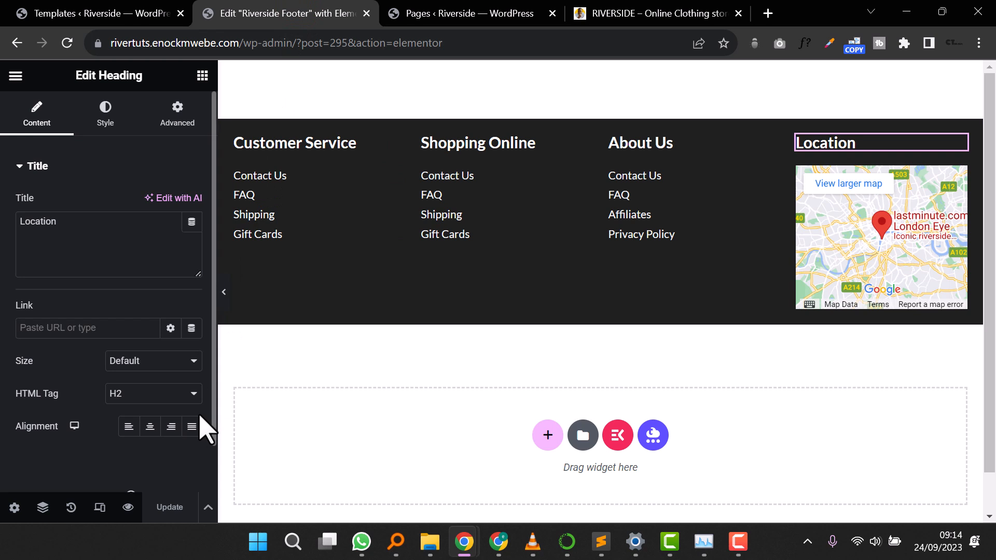
pyautogui.click(628, 21)
pyautogui.scroll(10, 639, 142)
pyautogui.scroll(15, 640, 140)
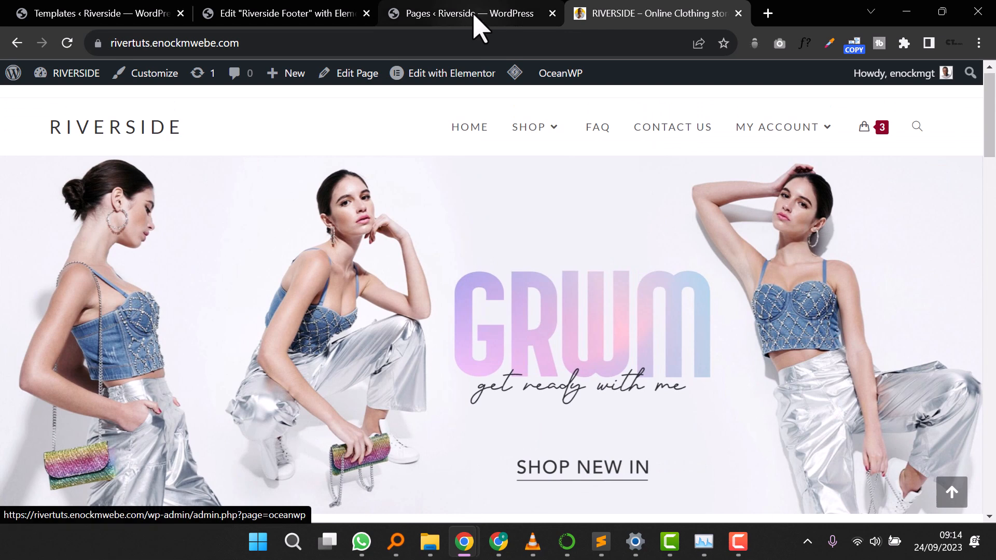
pyautogui.click(476, 21)
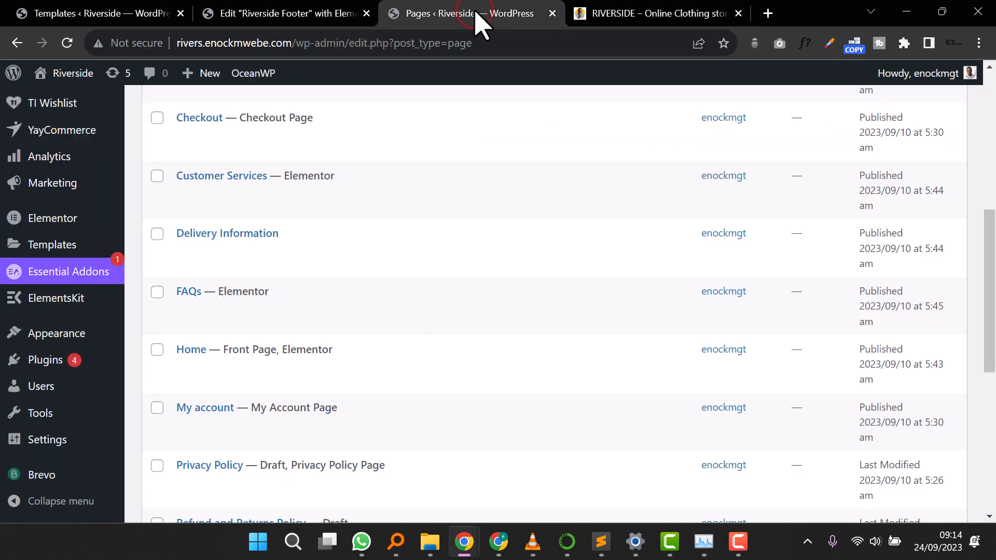
# Step: Return to the Riverside Footer template and exit its Elementor editor to the WordPress Edit Template page
pyautogui.click(274, 16)
pyautogui.scroll(-1, 373, 311)
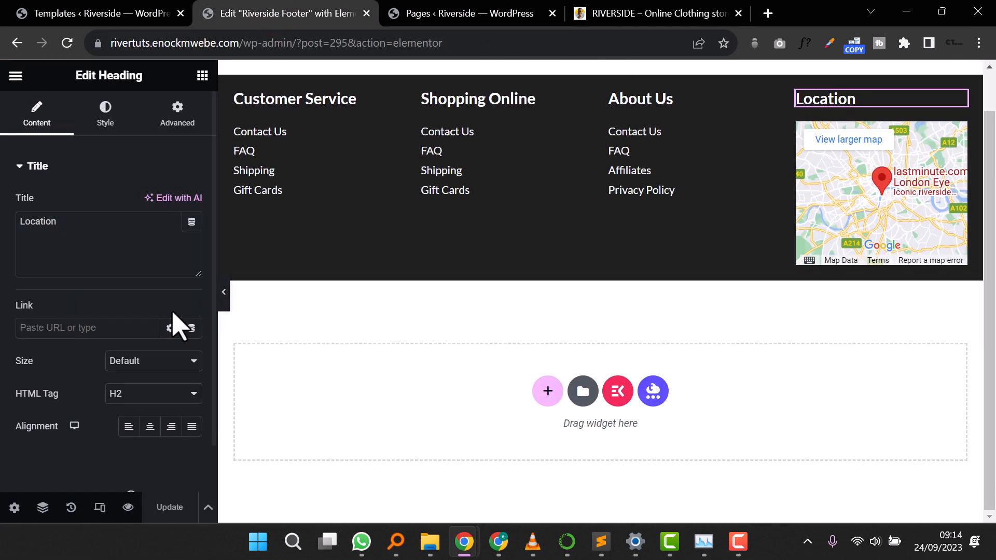
pyautogui.click(17, 76)
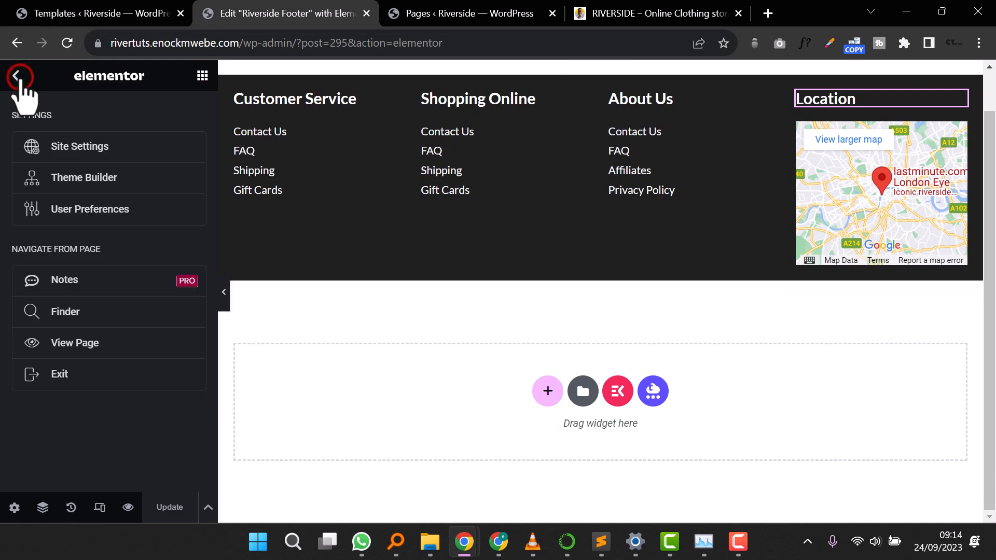
pyautogui.click(83, 375)
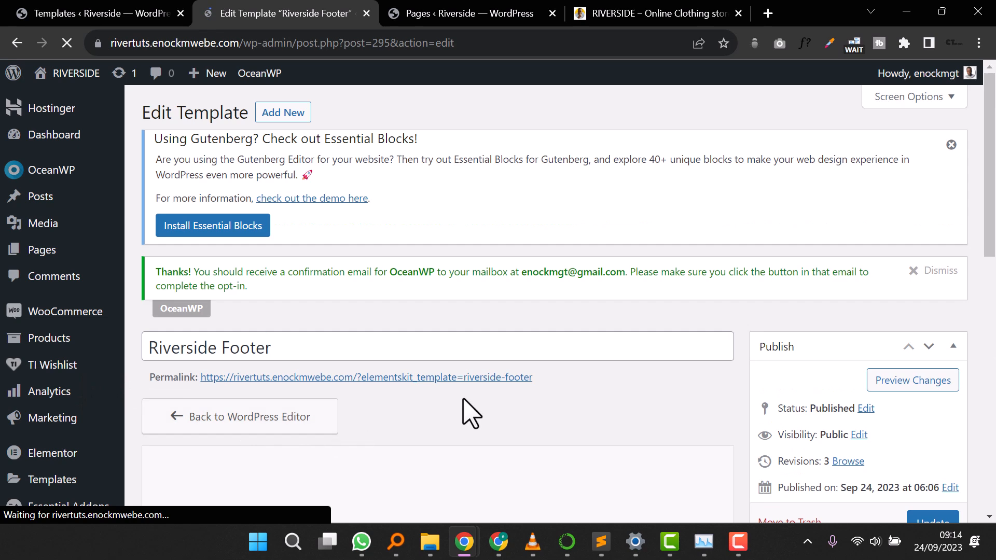
# Step: Open the ElementsKit Header Footer template list
pyautogui.scroll(-3, 482, 393)
pyautogui.scroll(-4, 477, 400)
pyautogui.scroll(5, 435, 371)
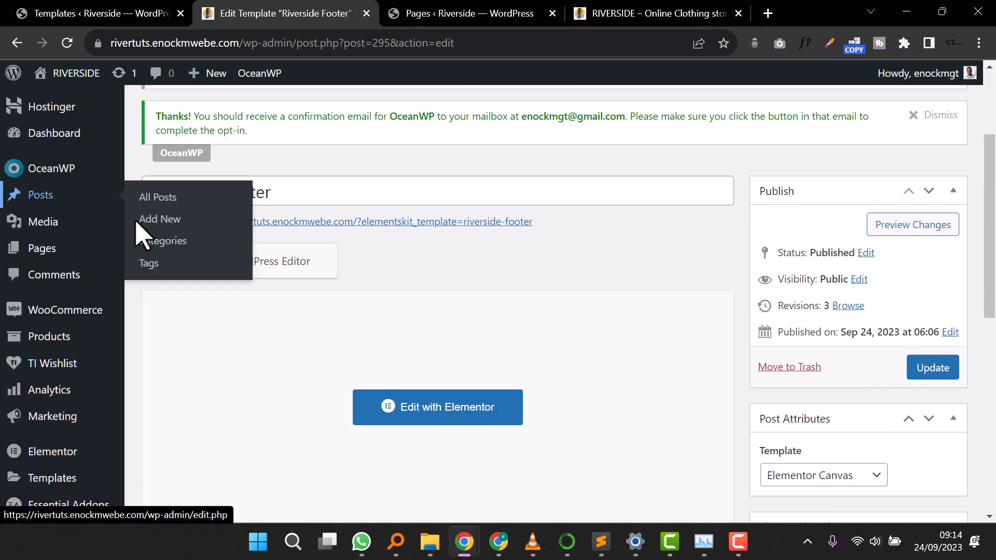
pyautogui.scroll(-5, 360, 373)
pyautogui.scroll(5, 360, 373)
pyautogui.scroll(-6, 360, 374)
pyautogui.moveTo(63, 301)
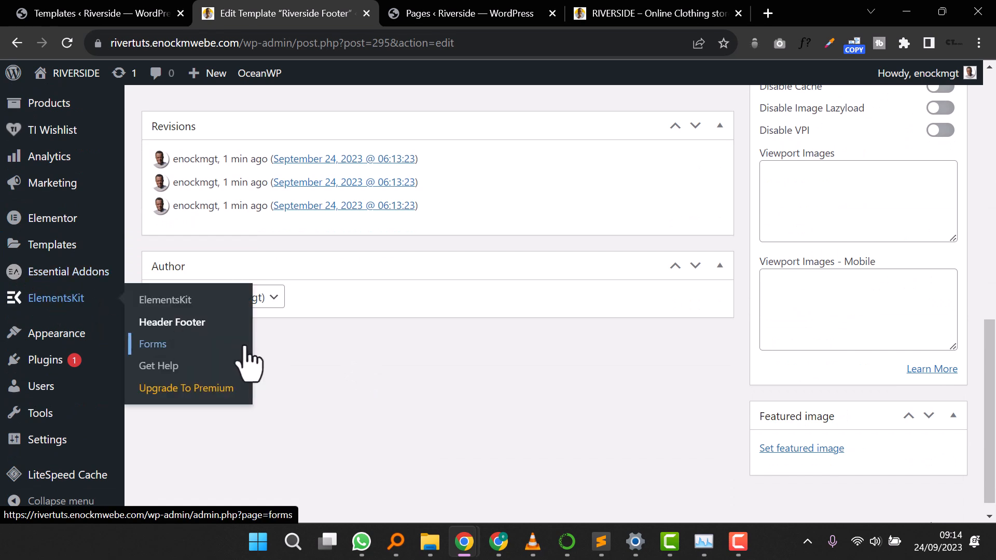
pyautogui.click(205, 323)
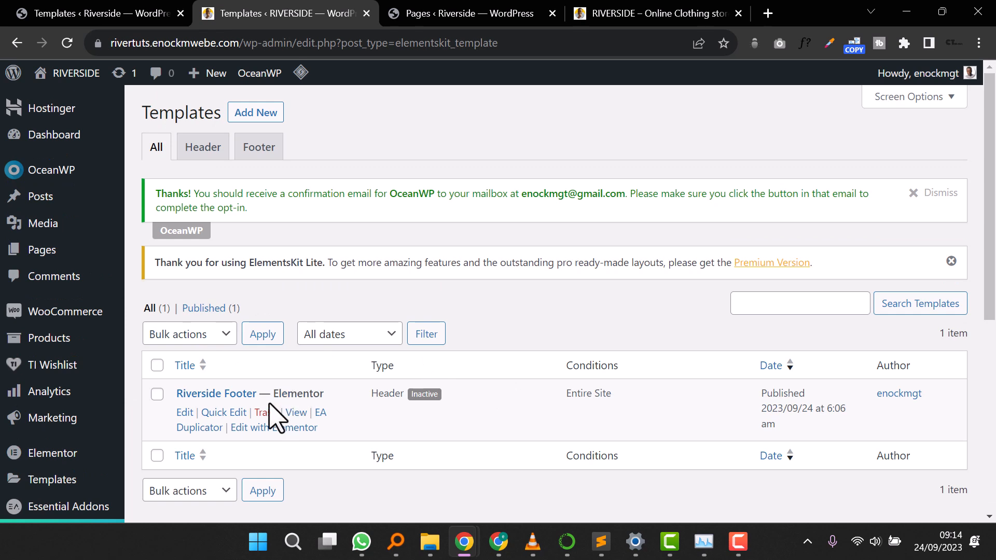
# Step: Review the Riverside Footer template's Quick Edit settings and update it with the status kept at Published
pyautogui.click(224, 415)
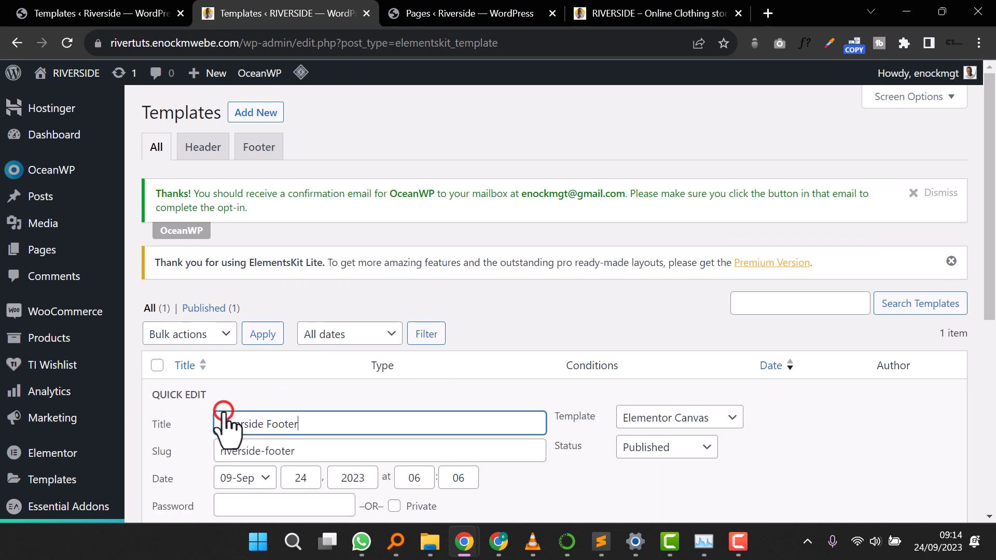
pyautogui.scroll(-3, 671, 374)
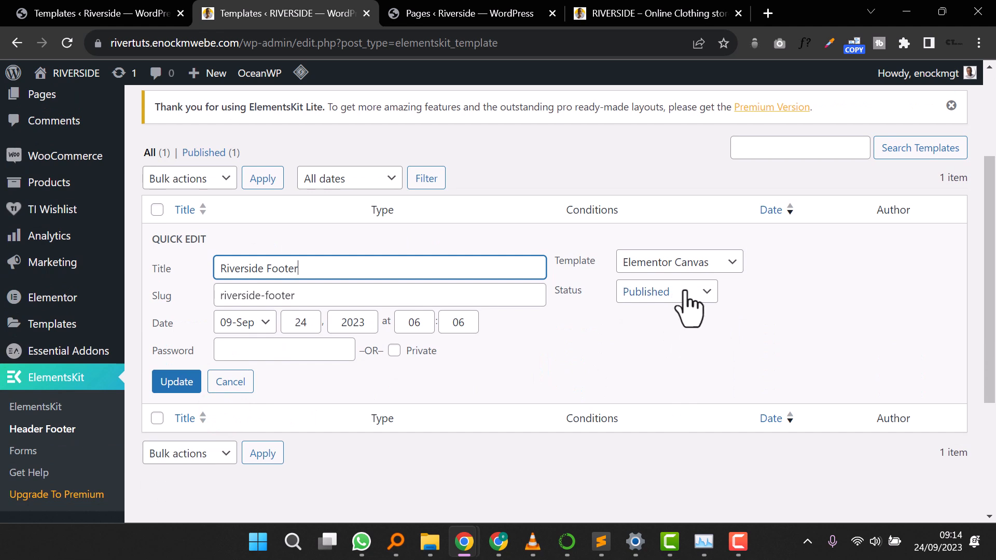
pyautogui.click(686, 292)
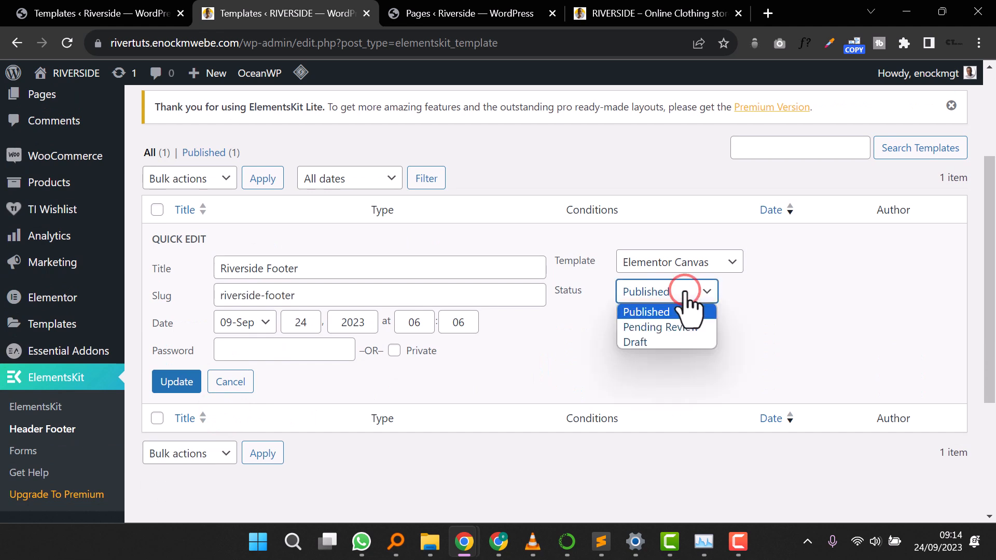
pyautogui.click(685, 291)
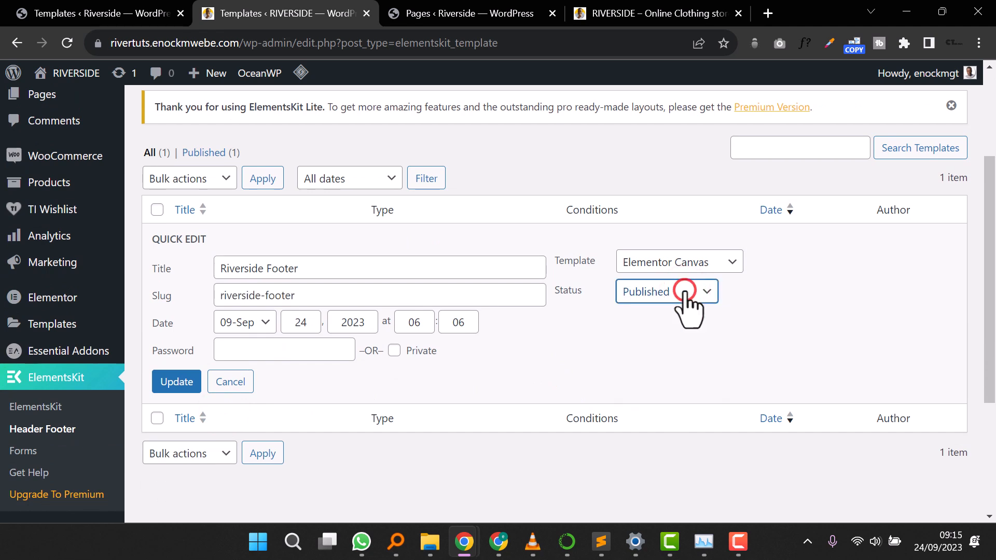
pyautogui.click(685, 292)
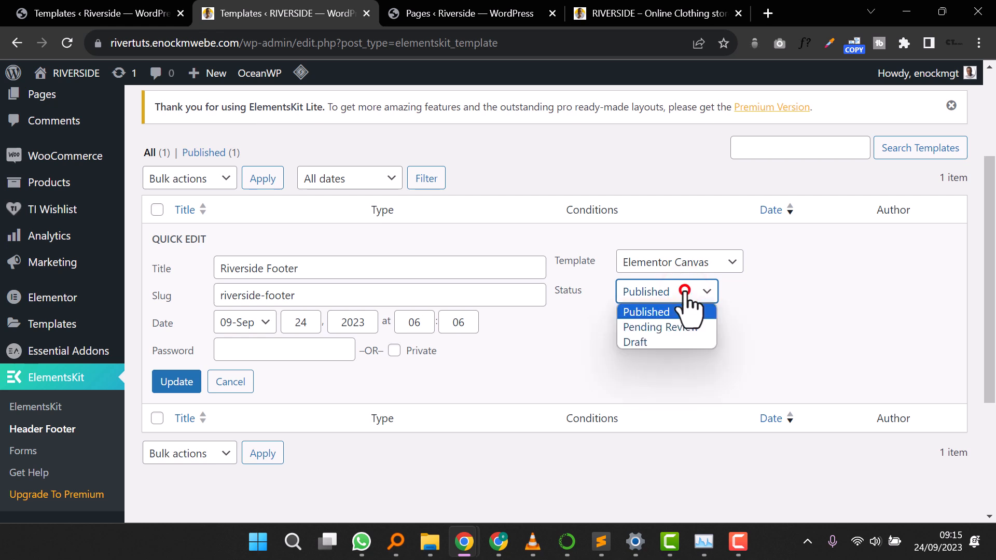
pyautogui.click(685, 292)
pyautogui.click(178, 383)
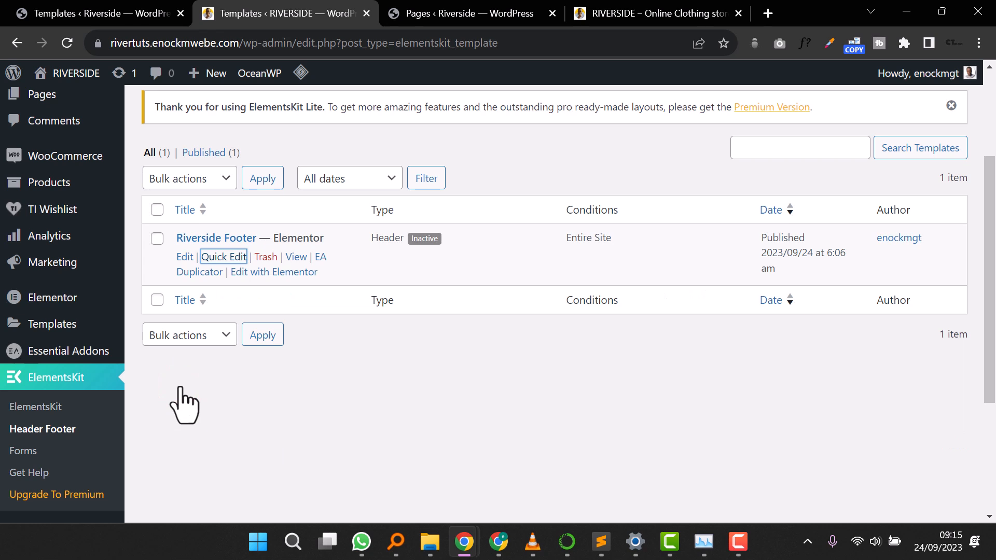
pyautogui.click(238, 257)
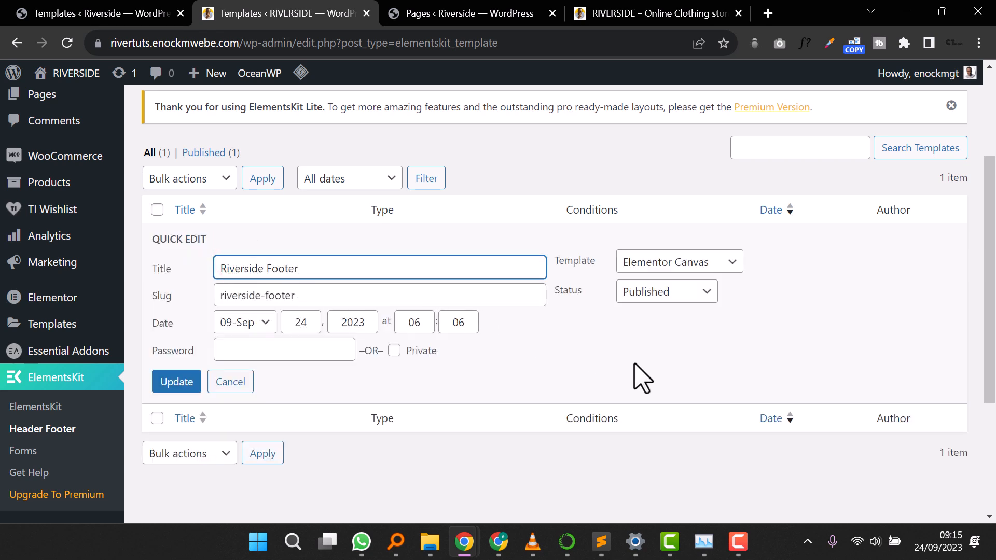
pyautogui.scroll(-3, 668, 363)
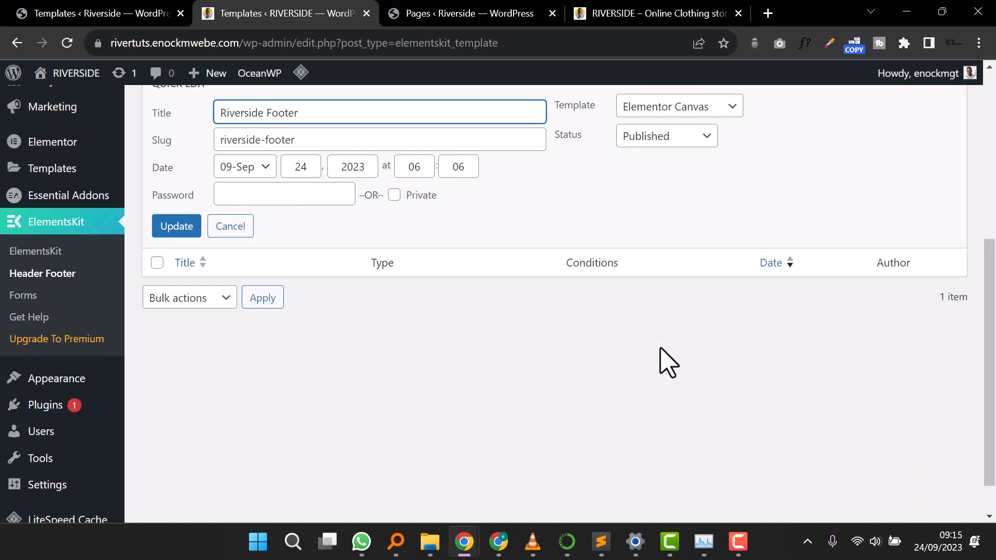
# Step: Filter the template list to headers and open Riverside Footer in the Elementor editor in a new tab
pyautogui.scroll(6, 668, 363)
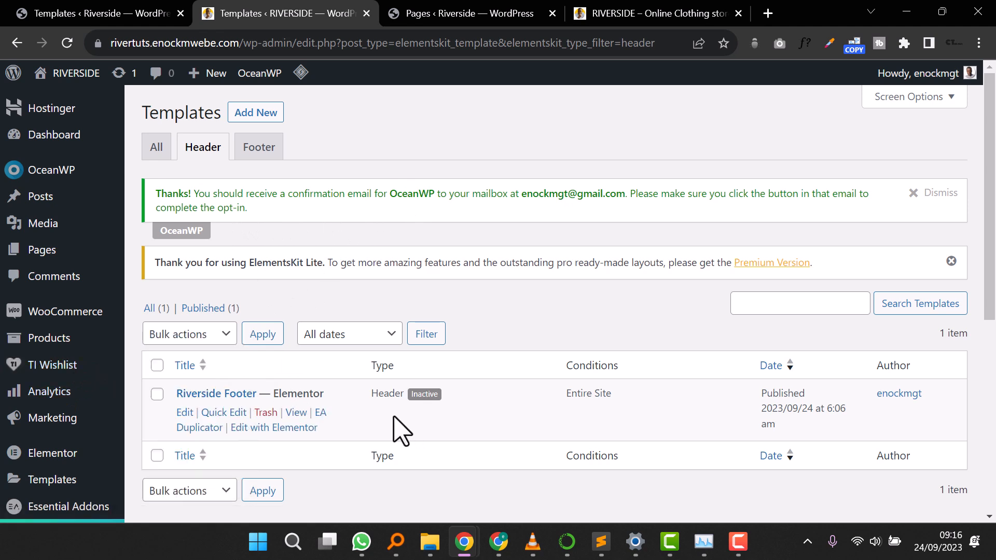
pyautogui.rightClick(264, 430)
pyautogui.click(313, 267)
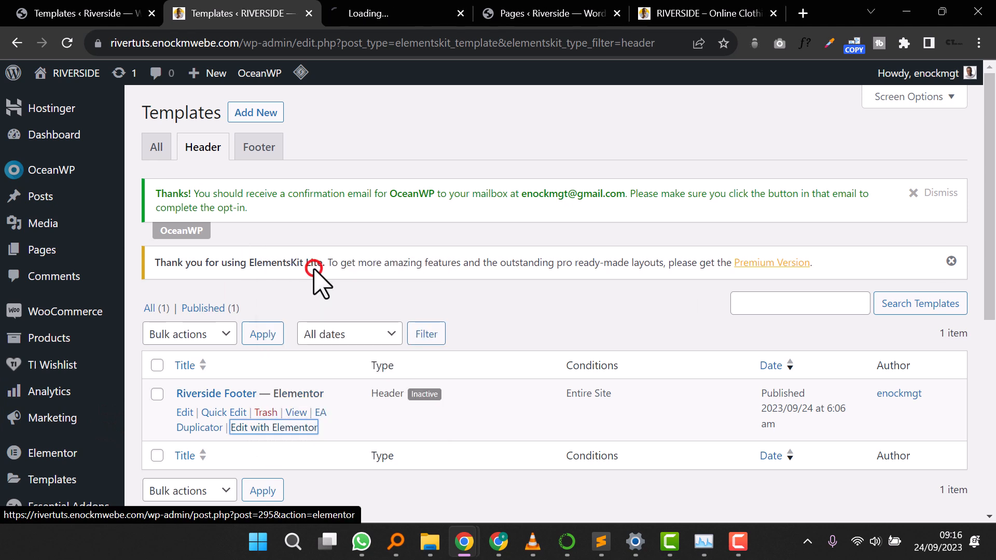
# Step: Create an ElementsKit template titled RVfooter with type Footer and condition Entire Site, and open its content in Elementor
pyautogui.click(258, 156)
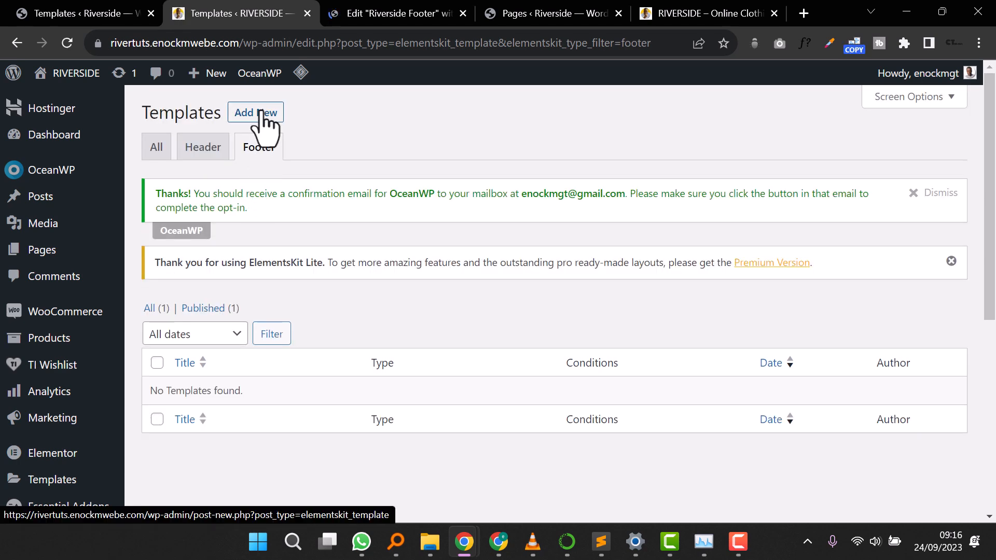
pyautogui.click(261, 111)
pyautogui.click(448, 175)
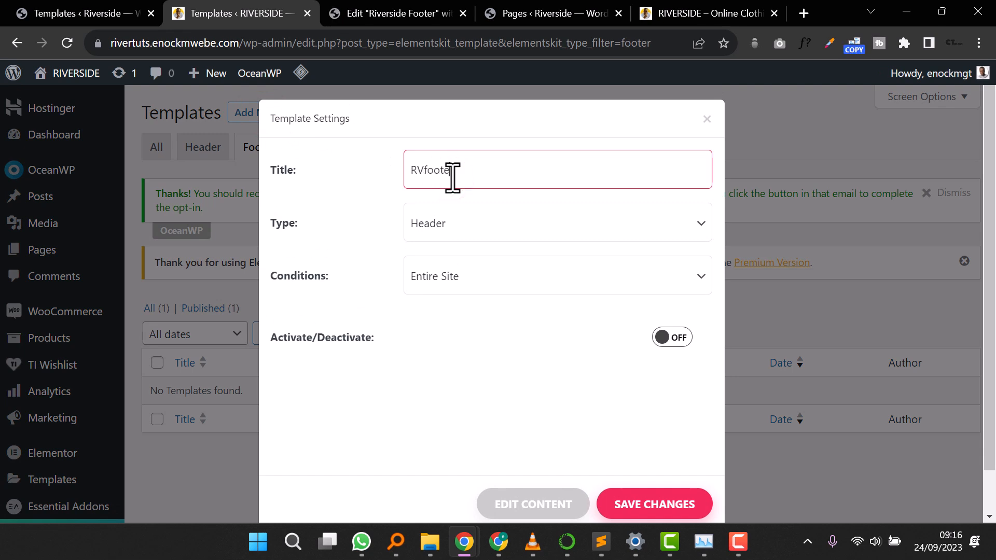
pyautogui.click(495, 226)
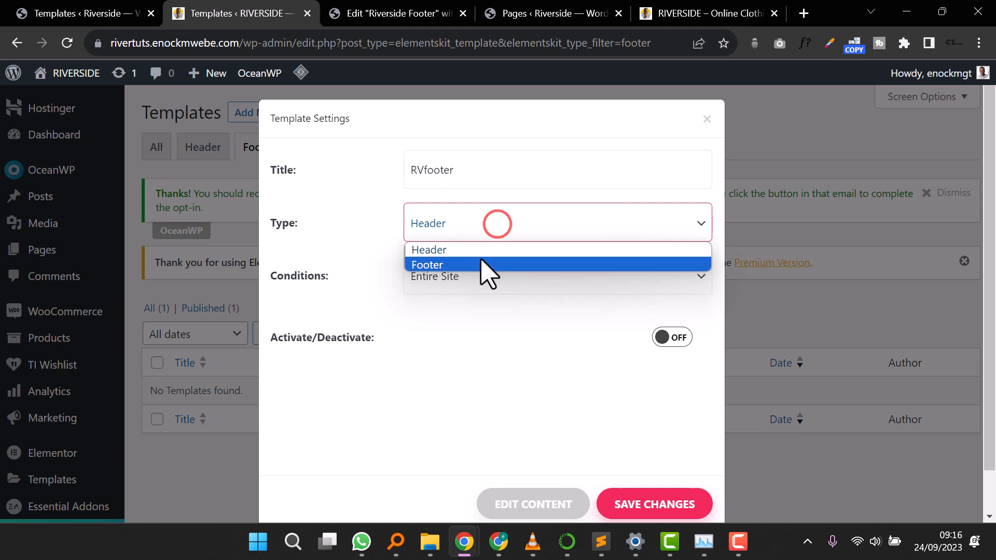
pyautogui.click(482, 262)
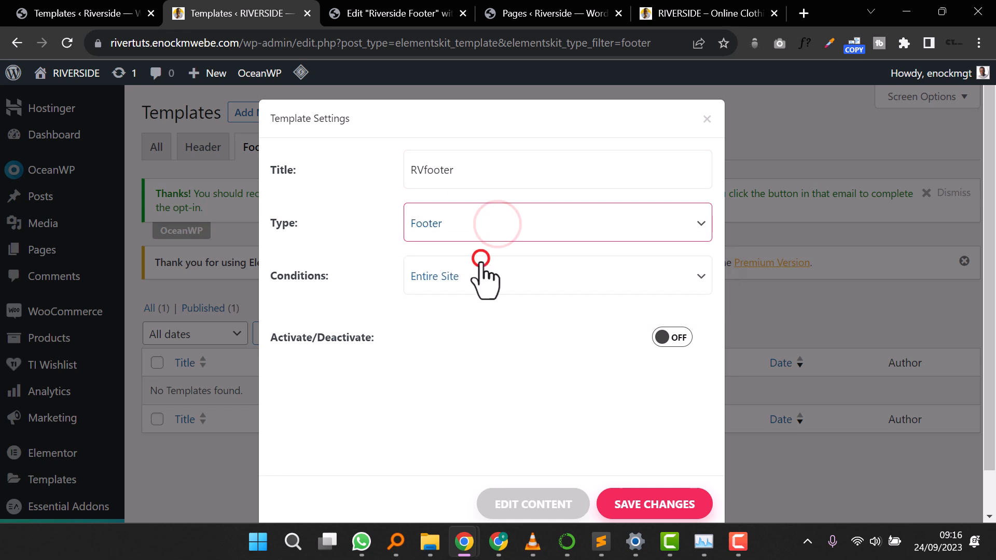
pyautogui.click(504, 502)
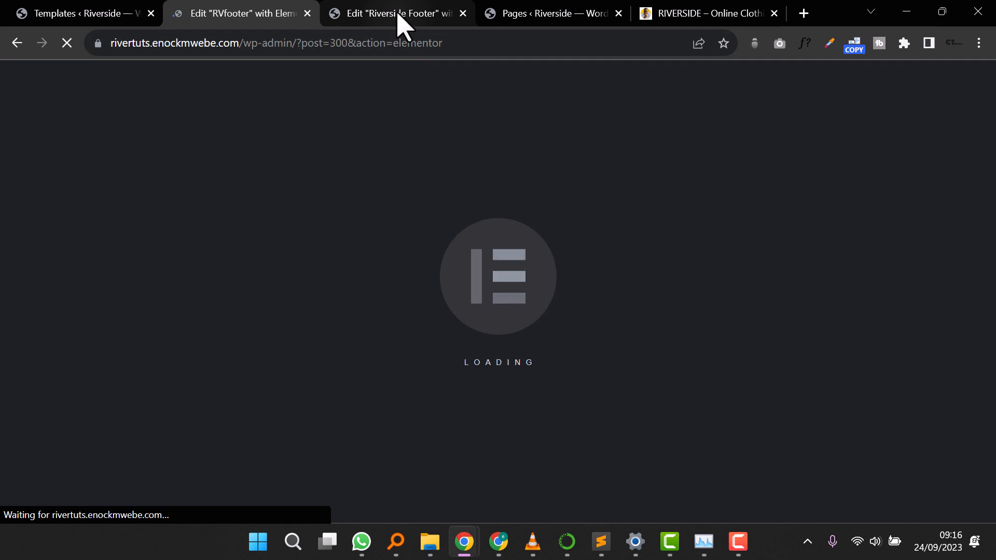
# Step: Save the whole footer container of the Riverside Footer template to the Elementor library as "footer"
pyautogui.click(398, 15)
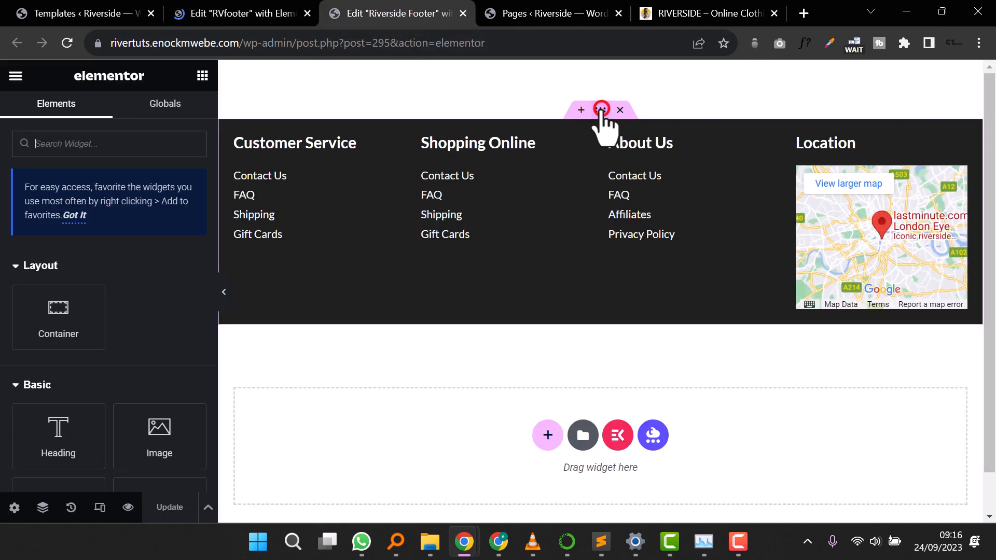
pyautogui.rightClick(601, 110)
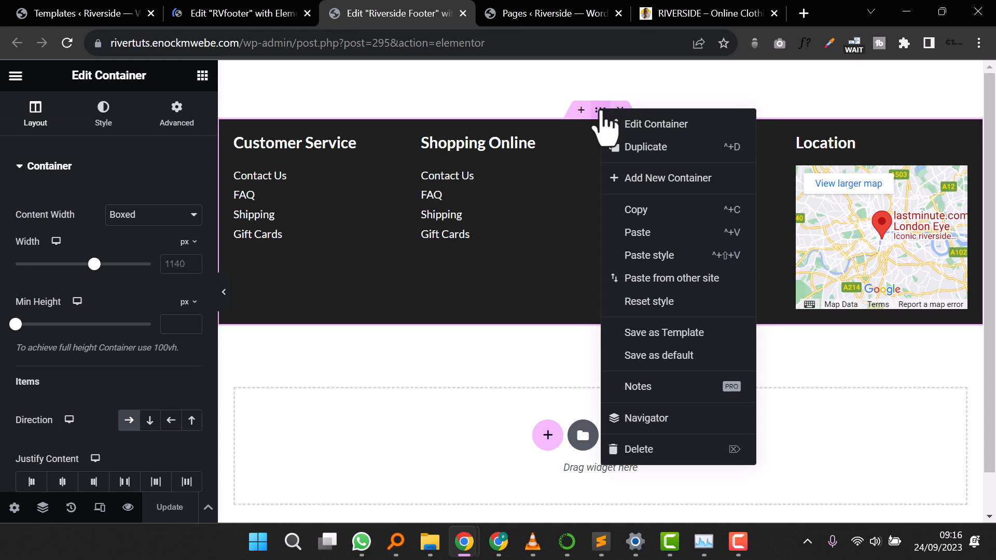
pyautogui.click(658, 334)
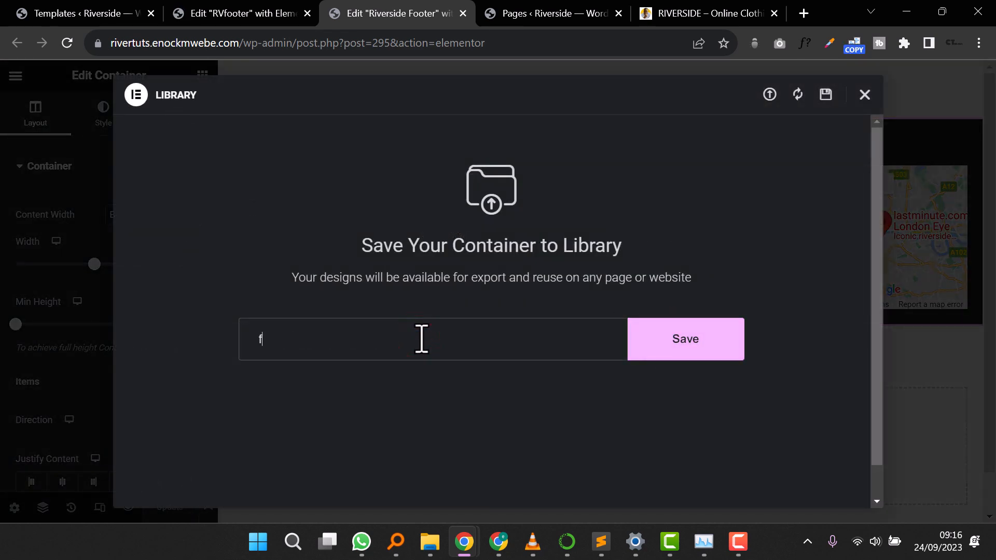
pyautogui.click(686, 350)
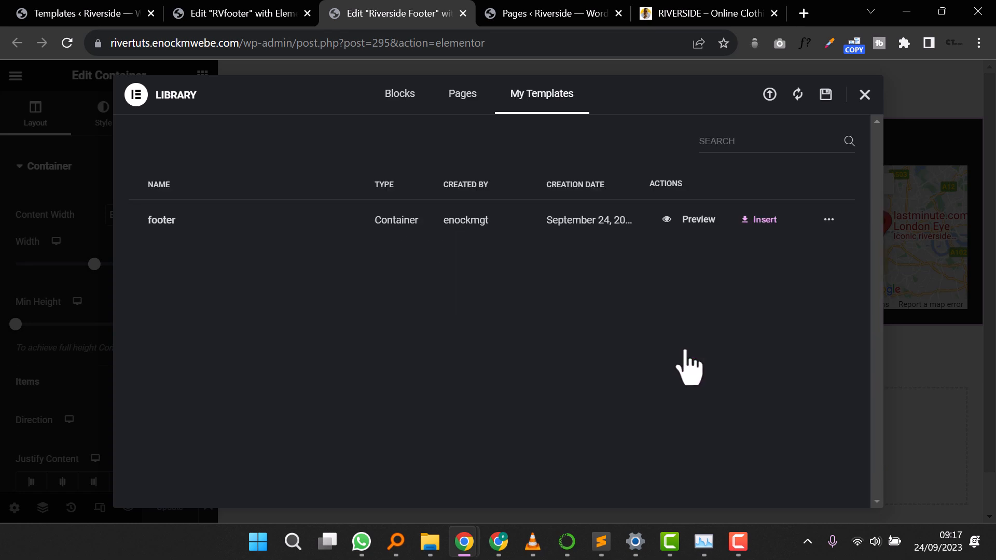
# Step: Insert the saved "footer" template into RVfooter with its settings applied, and close the Riverside Footer editor tab
pyautogui.click(254, 14)
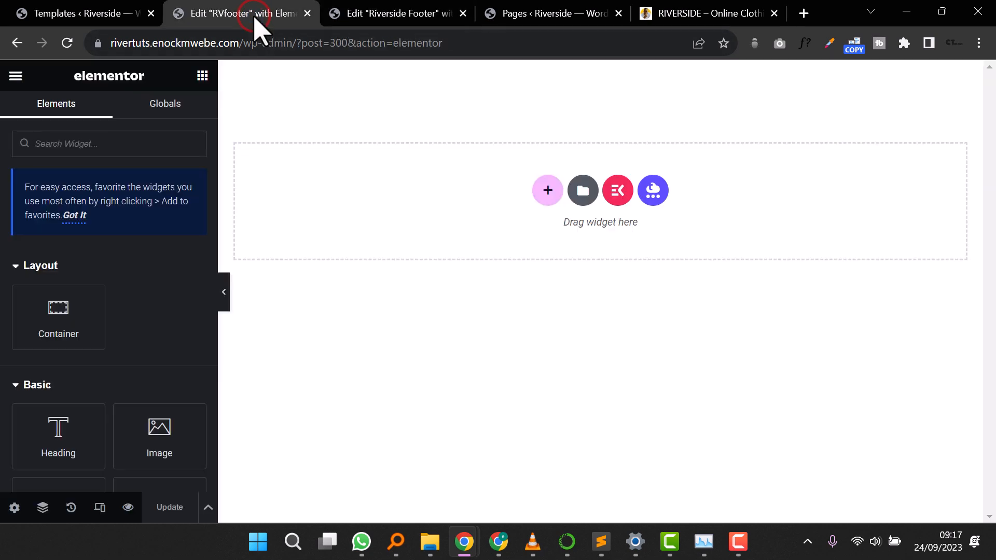
pyautogui.click(580, 193)
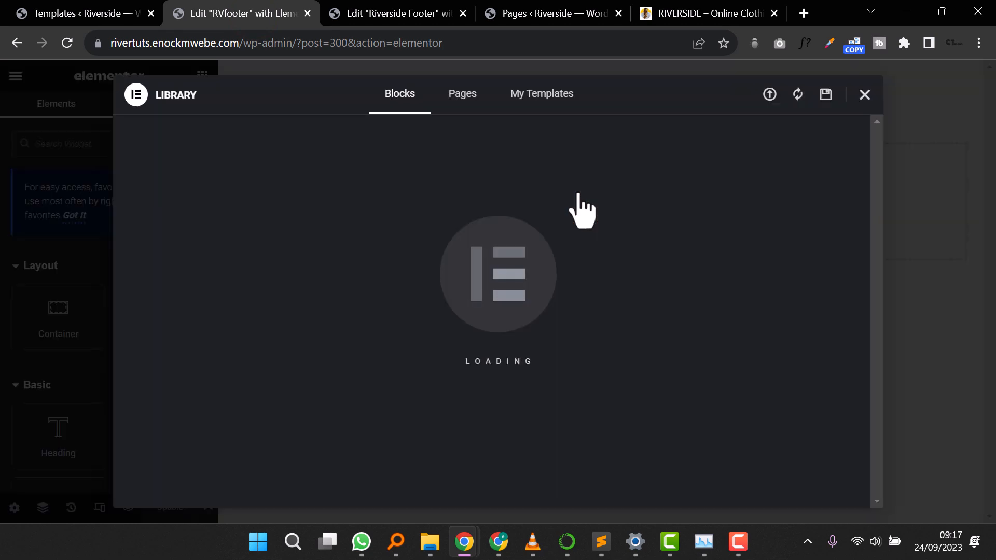
pyautogui.click(550, 99)
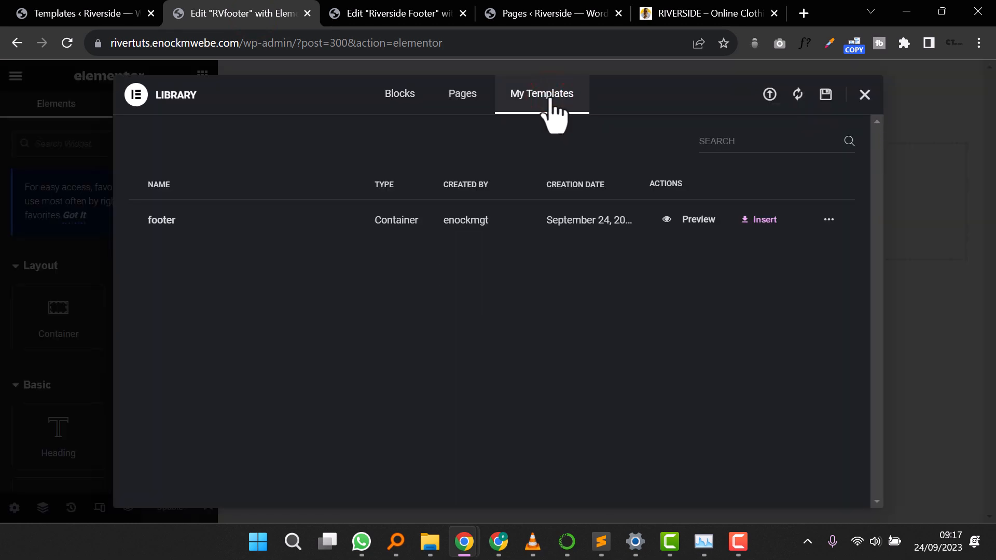
pyautogui.click(750, 223)
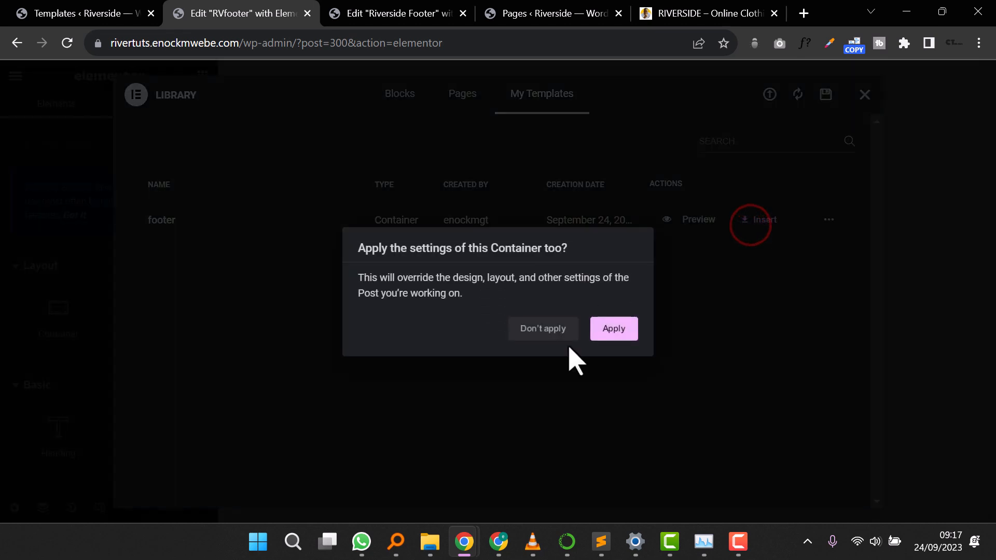
pyautogui.click(611, 331)
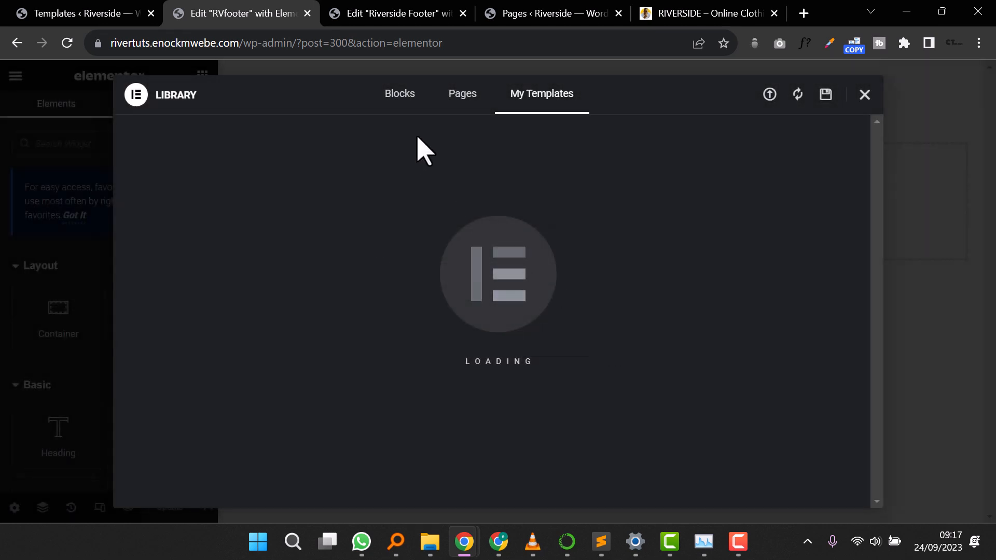
pyautogui.click(392, 17)
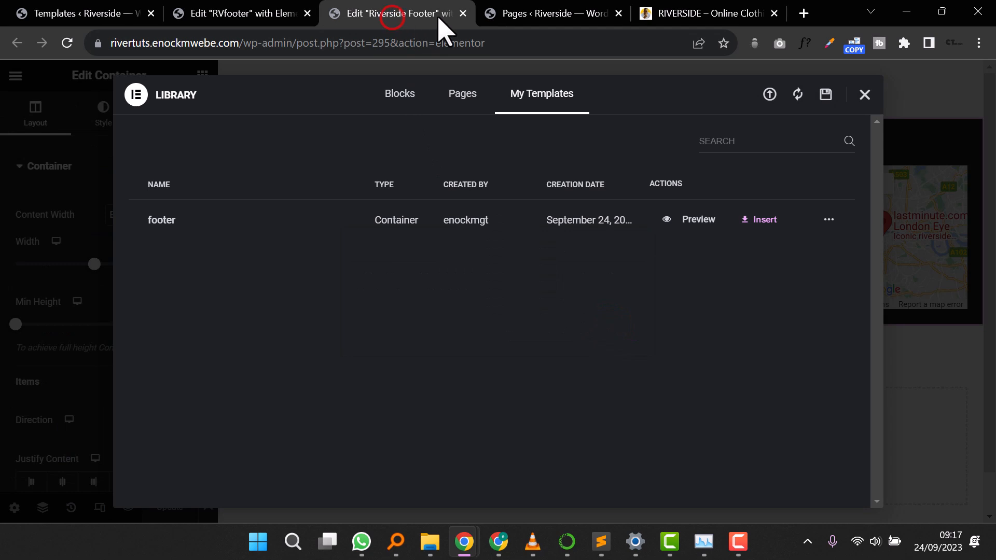
pyautogui.click(463, 13)
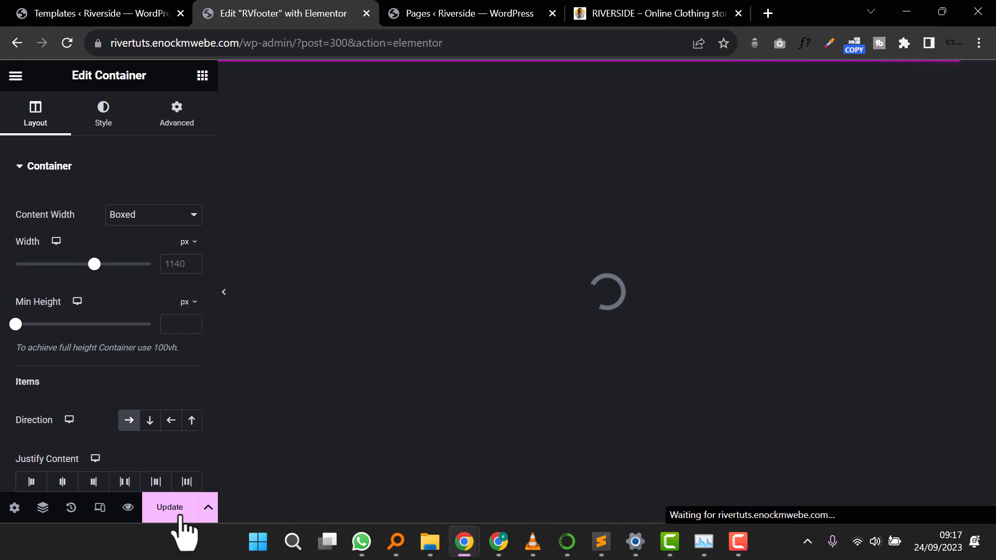
# Step: Update the RVfooter template and exit its Elementor editor
pyautogui.click(179, 501)
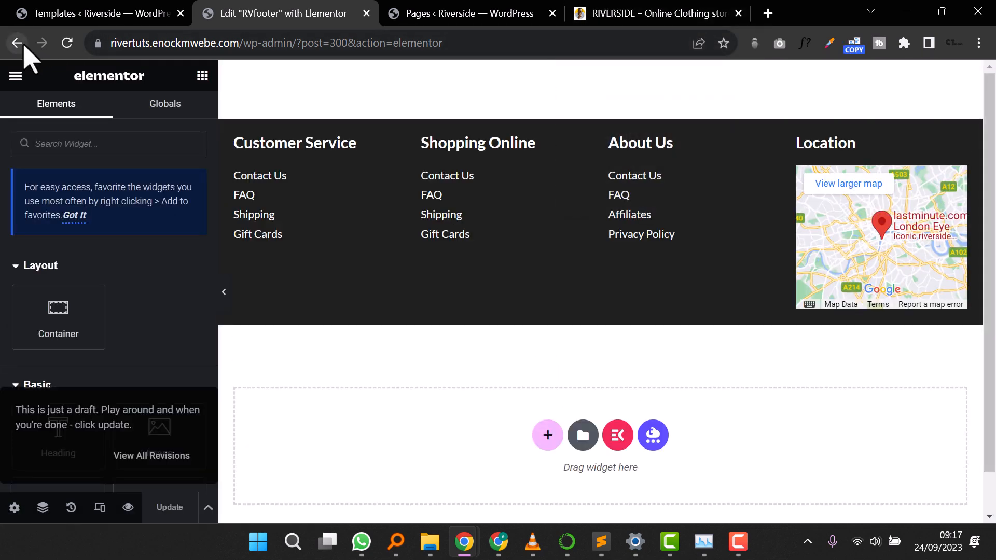
pyautogui.click(16, 78)
pyautogui.click(78, 373)
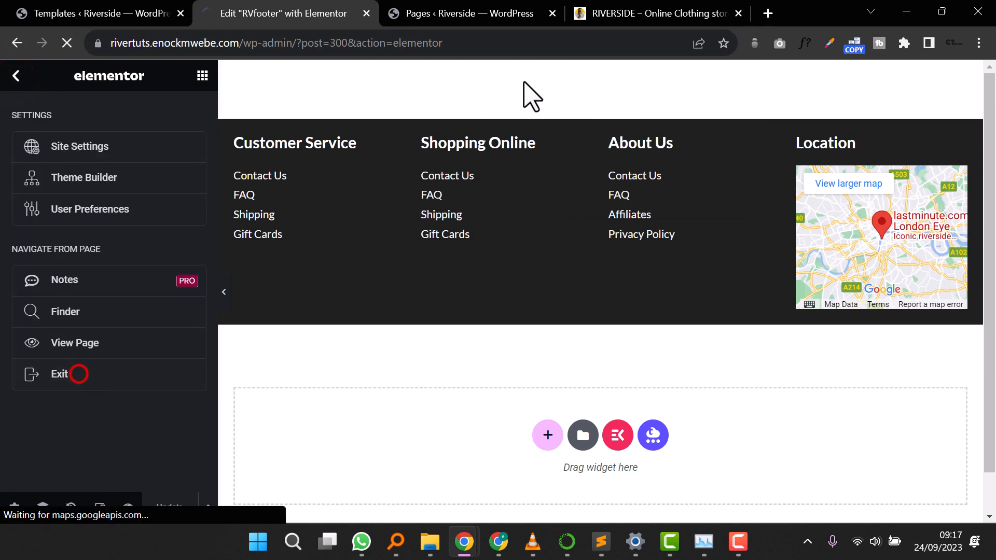
# Step: Check the bottom of the live Riverside home page for the new footer
pyautogui.click(603, 18)
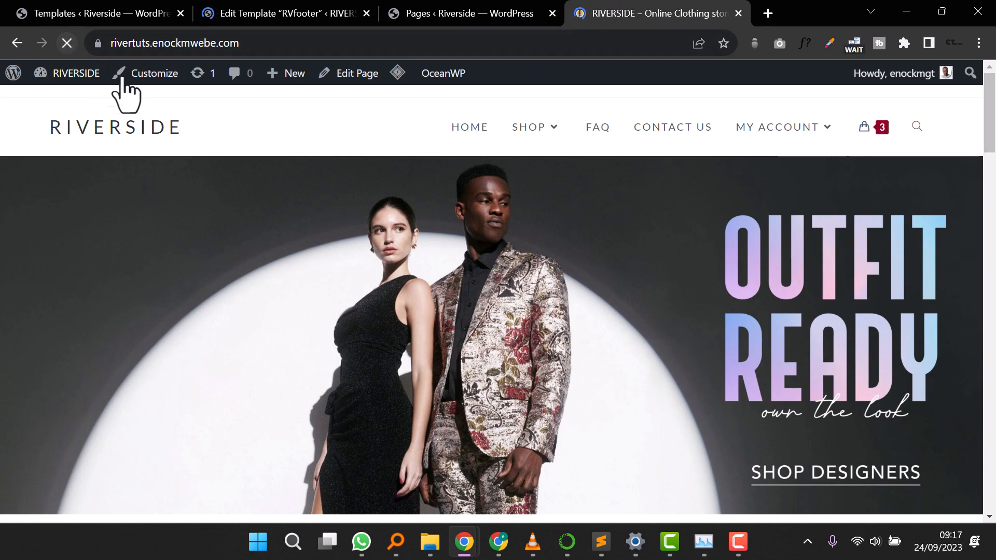
pyautogui.scroll(-20, 436, 295)
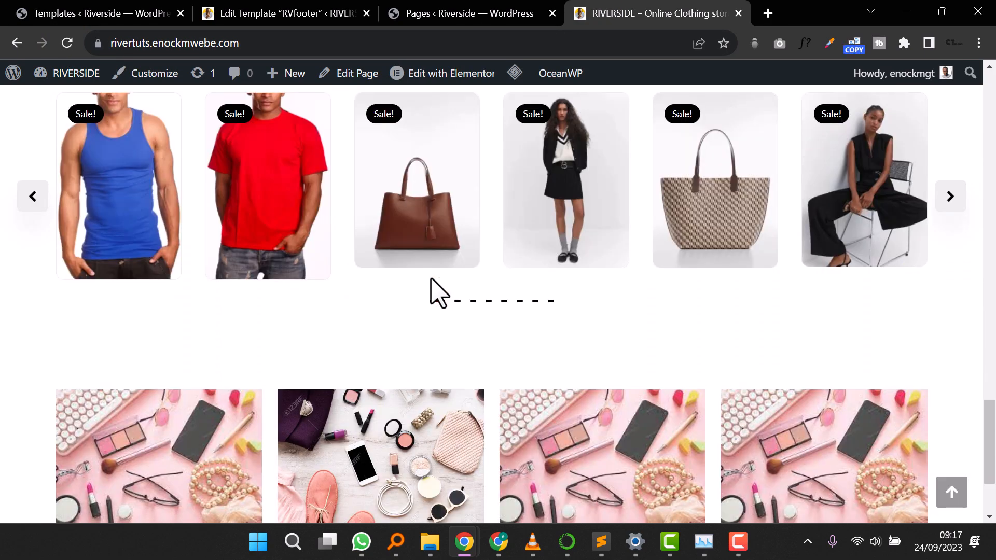
pyautogui.scroll(-3, 431, 279)
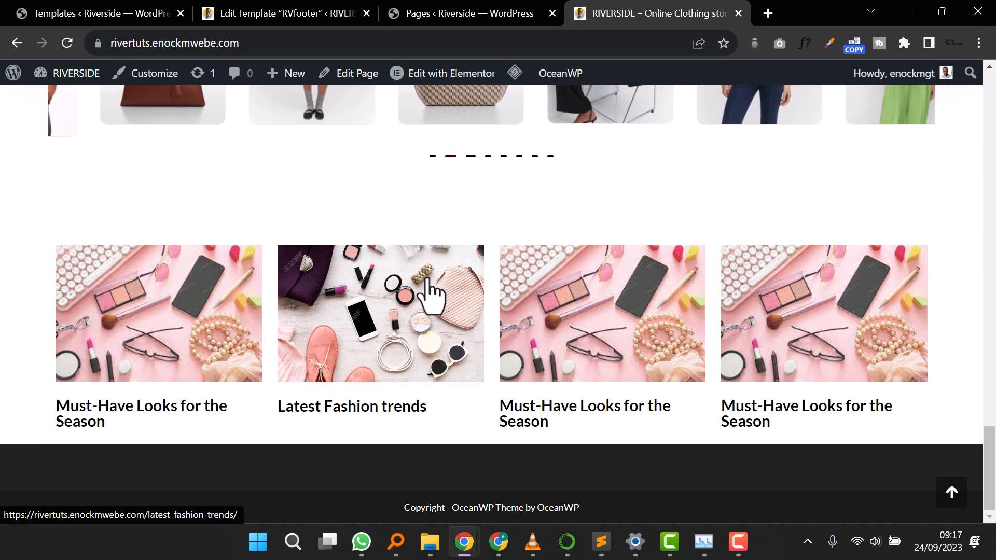
pyautogui.scroll(4, 431, 293)
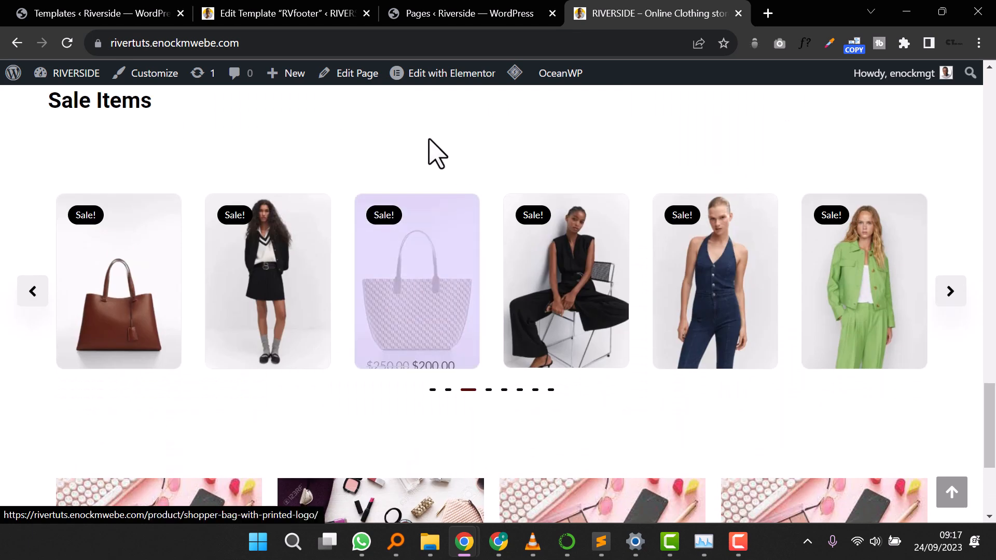
# Step: Reopen the ElementsKit Header Footer template list and filter it to footers
pyautogui.click(433, 12)
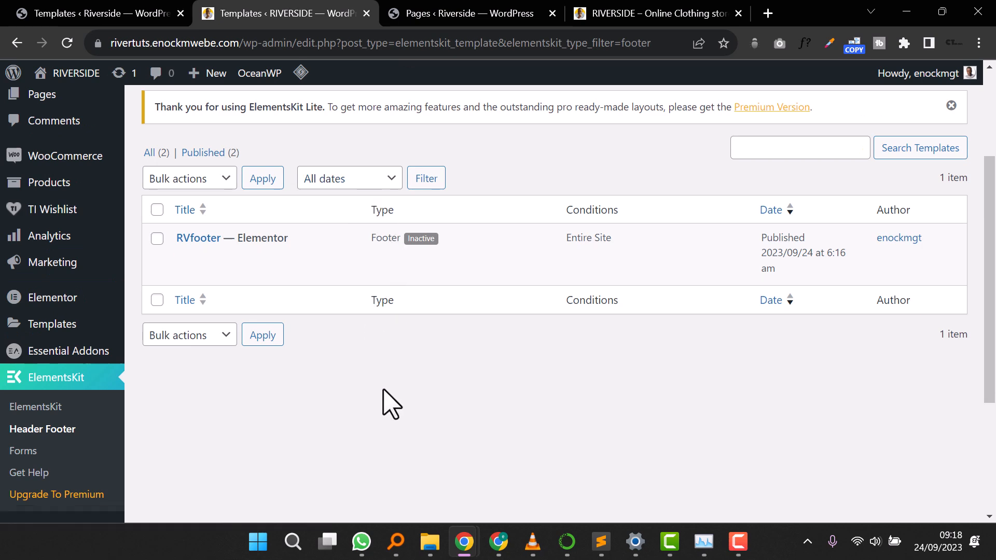
pyautogui.scroll(3, 391, 395)
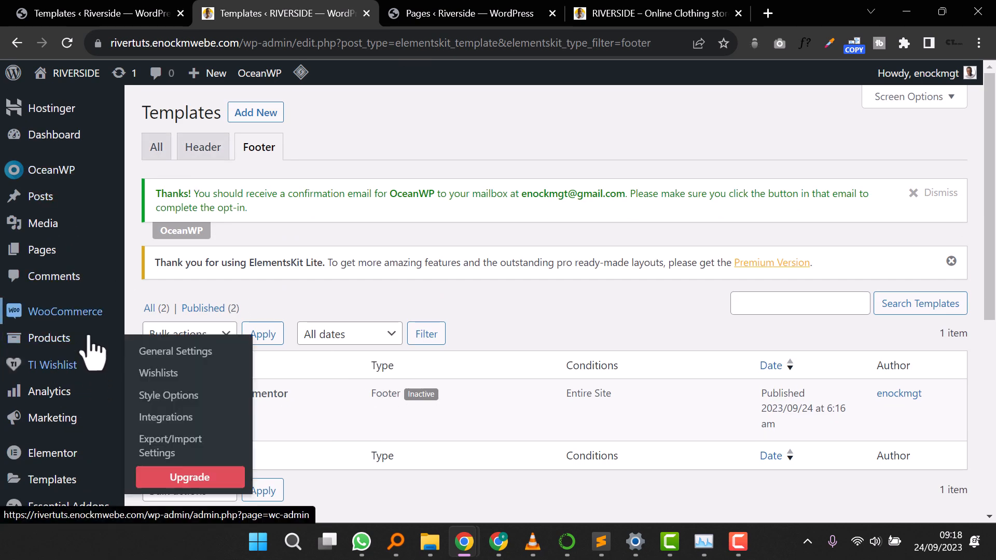
pyautogui.moveTo(88, 393)
pyautogui.scroll(-2, 91, 407)
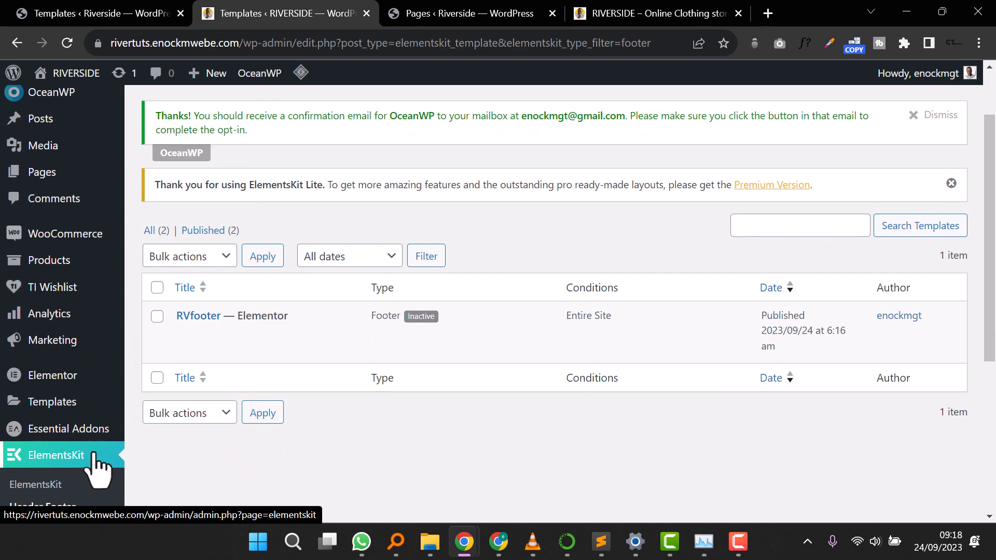
pyautogui.scroll(-4, 81, 438)
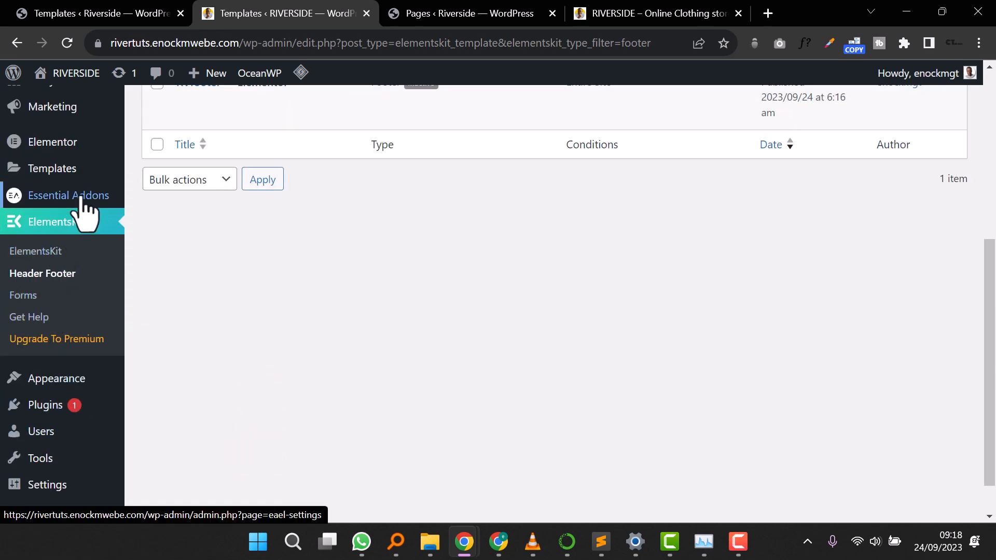
pyautogui.click(54, 271)
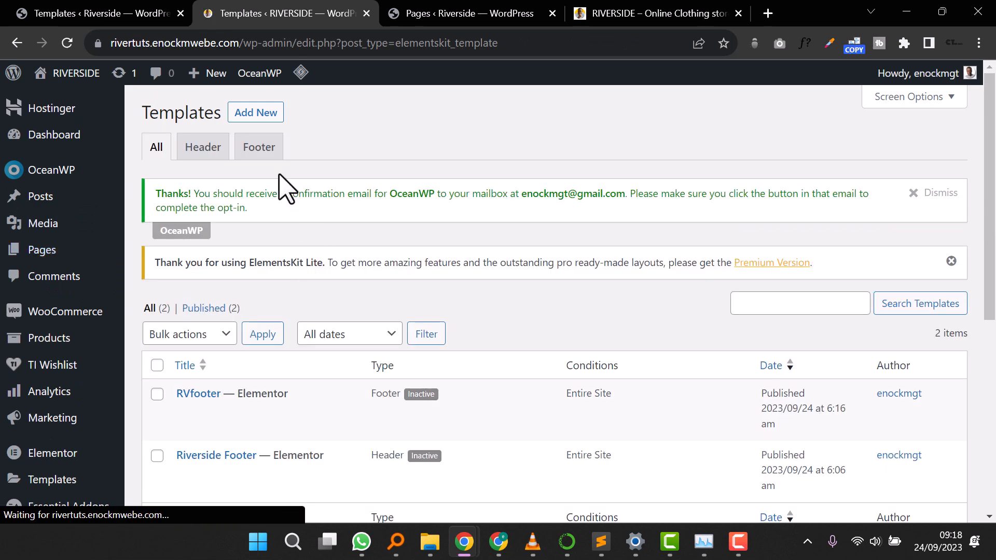
pyautogui.click(263, 148)
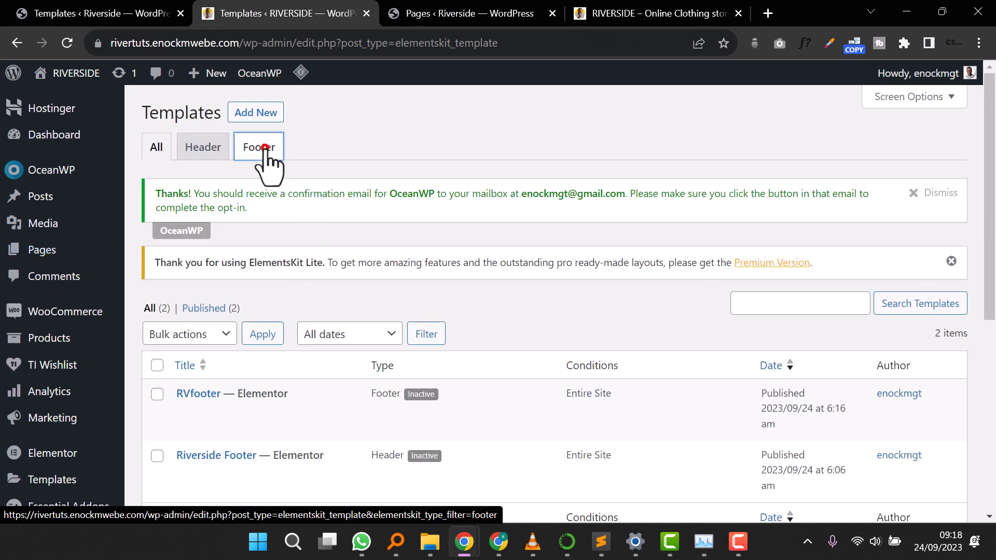
pyautogui.scroll(-3, 340, 216)
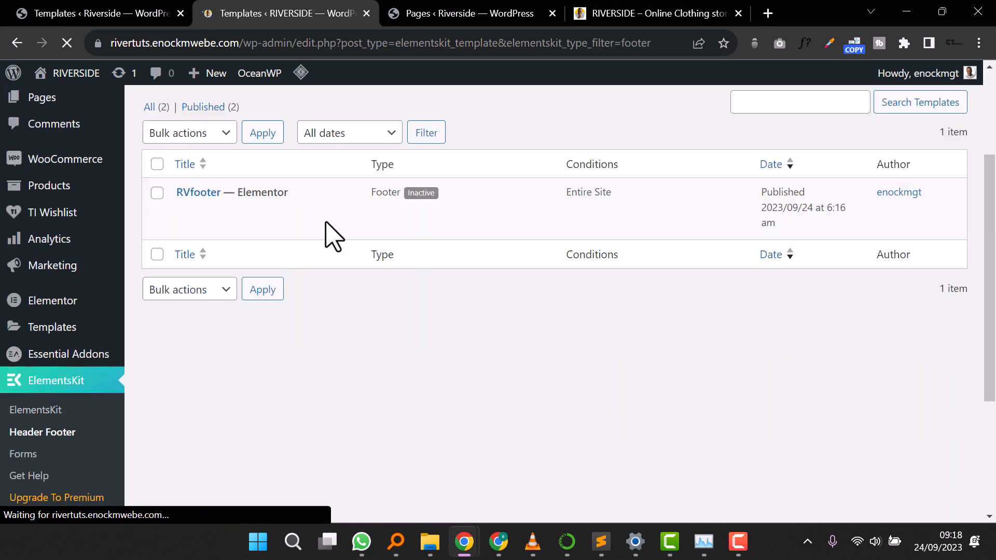
# Step: Activate the RVfooter template in its template settings, save the change and return to the footer template list
pyautogui.click(190, 253)
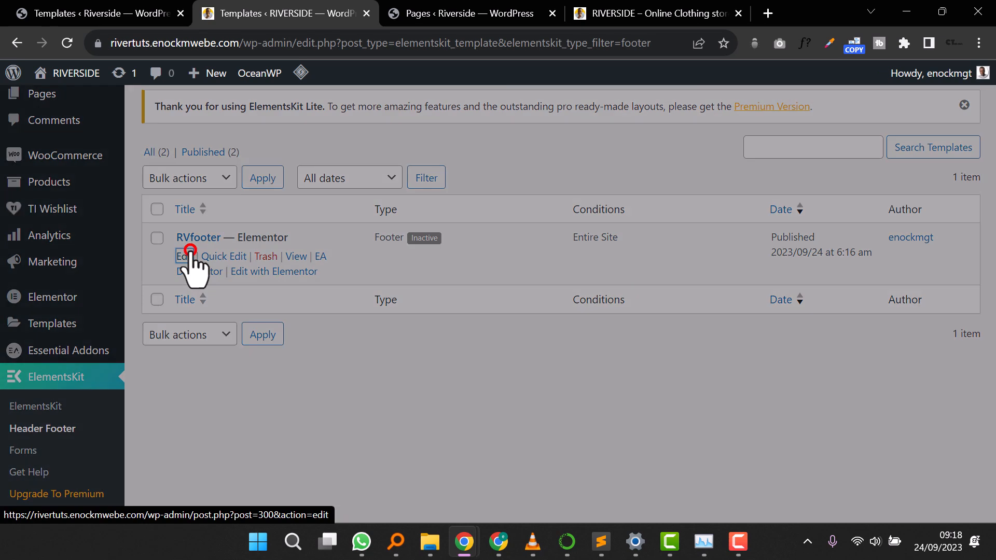
pyautogui.click(668, 338)
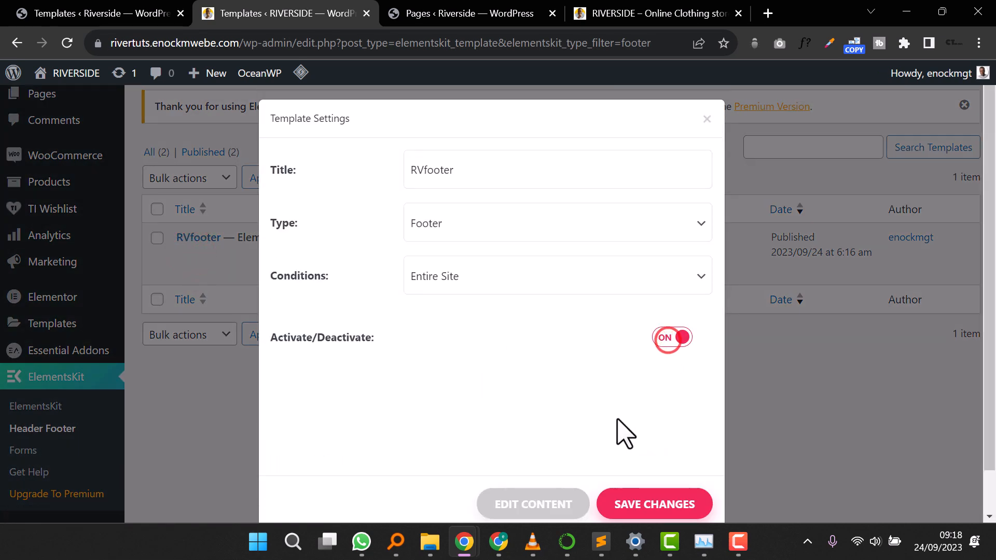
pyautogui.click(539, 502)
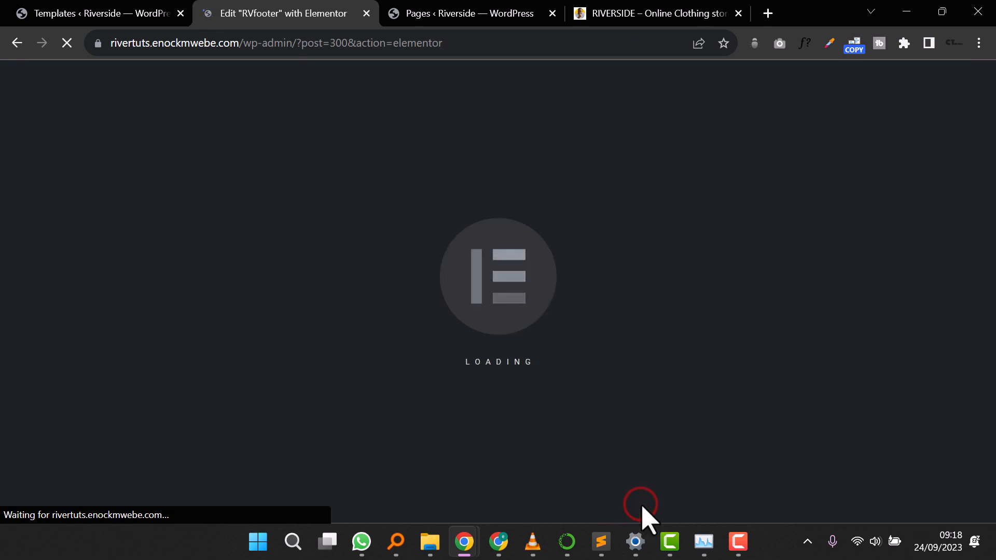
pyautogui.click(16, 48)
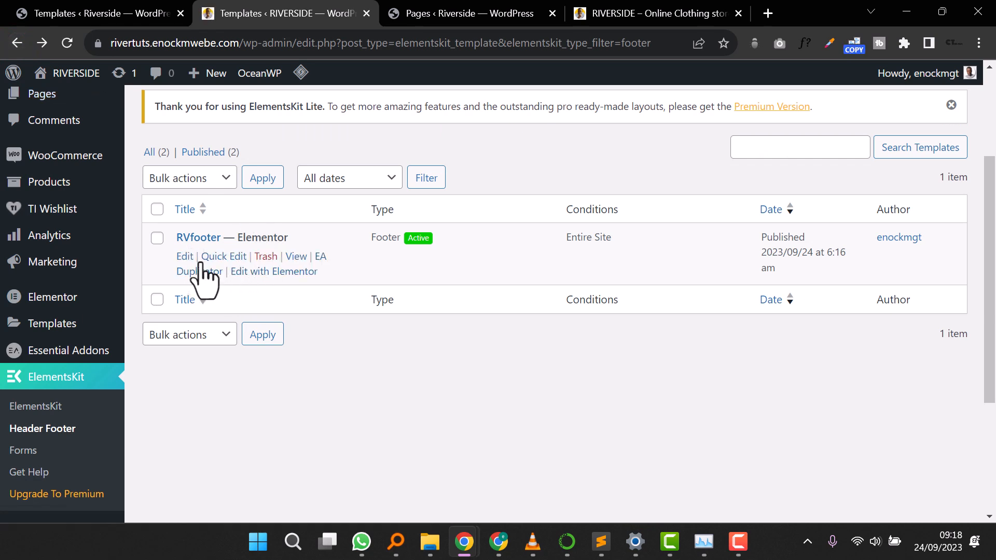
# Step: Reload the live Riverside home page and check the footer at the end of the page
pyautogui.click(627, 16)
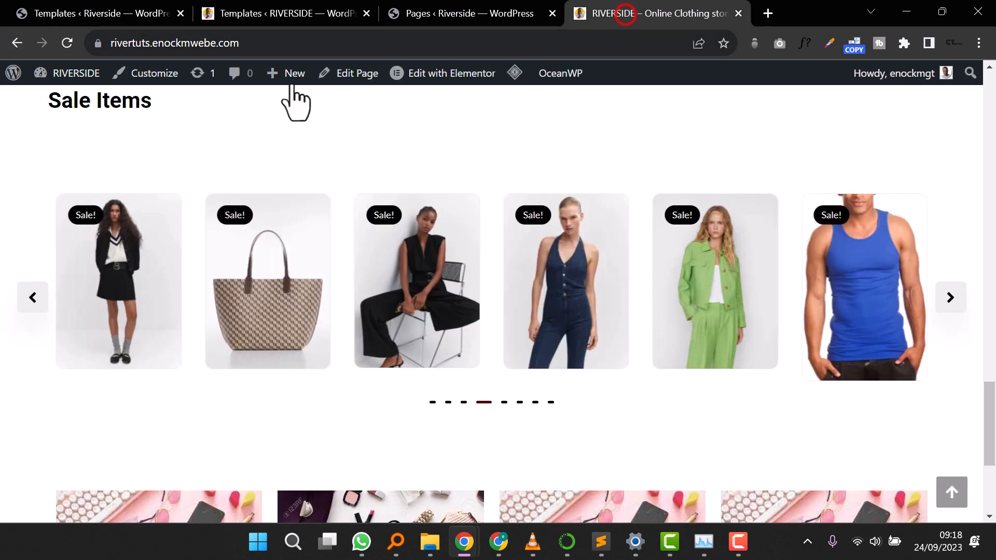
pyautogui.click(65, 41)
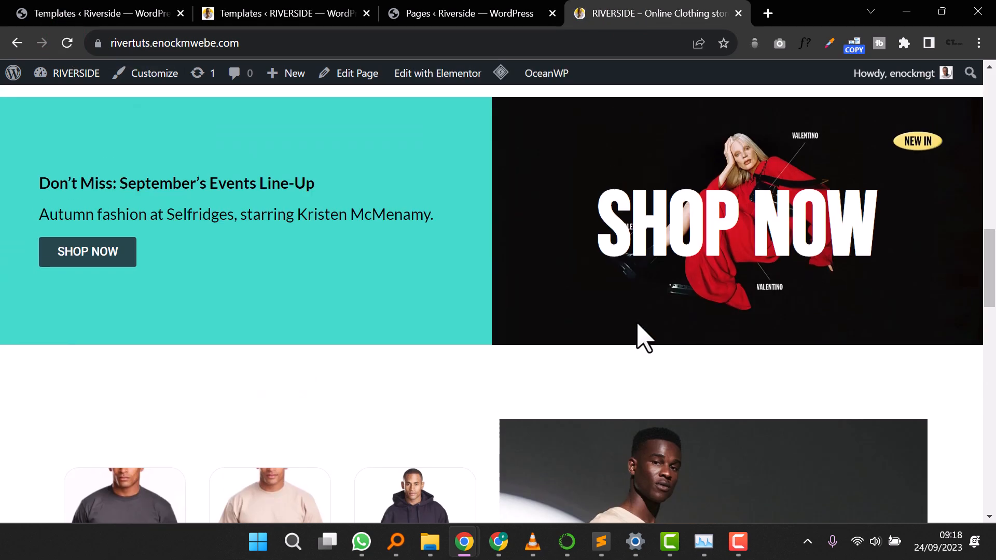
pyautogui.scroll(-10, 643, 337)
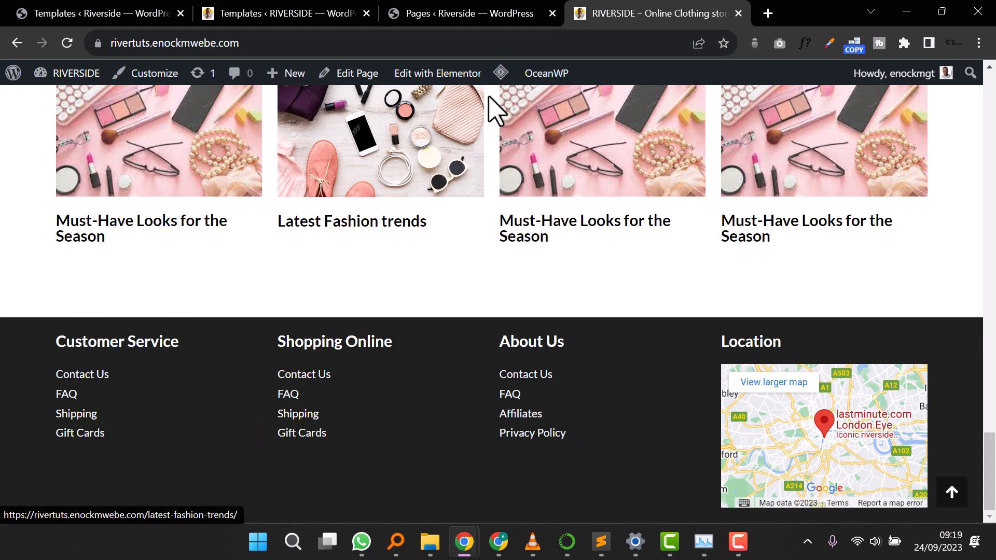
# Step: Open the RVfooter template in Elementor from the live page and close the unneeded Pages browser tab
pyautogui.moveTo(434, 82)
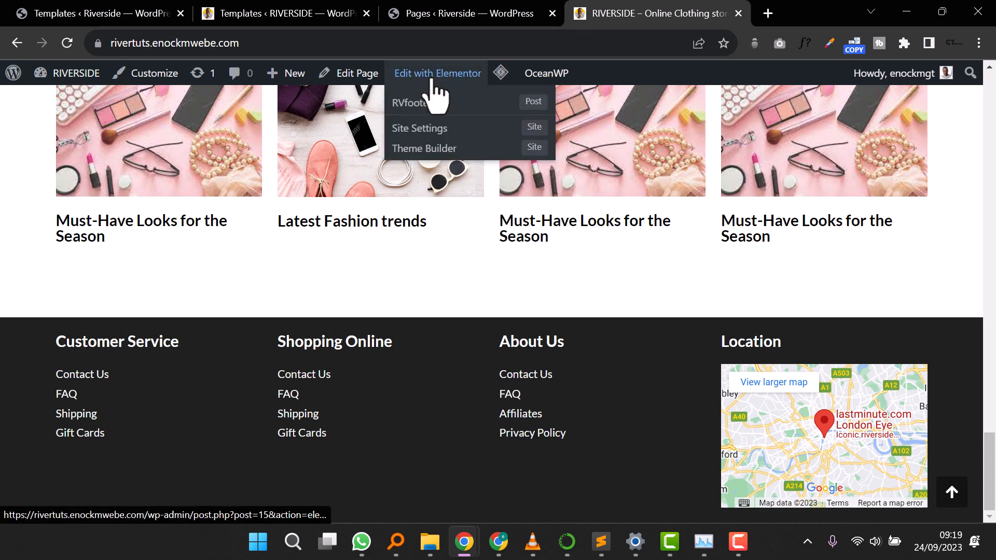
pyautogui.click(420, 103)
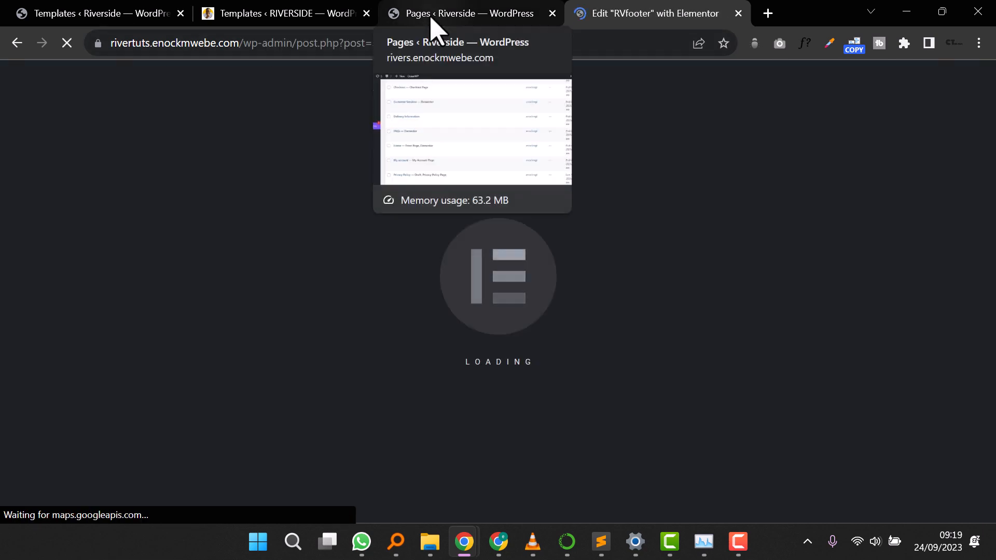
pyautogui.click(430, 15)
pyautogui.click(552, 13)
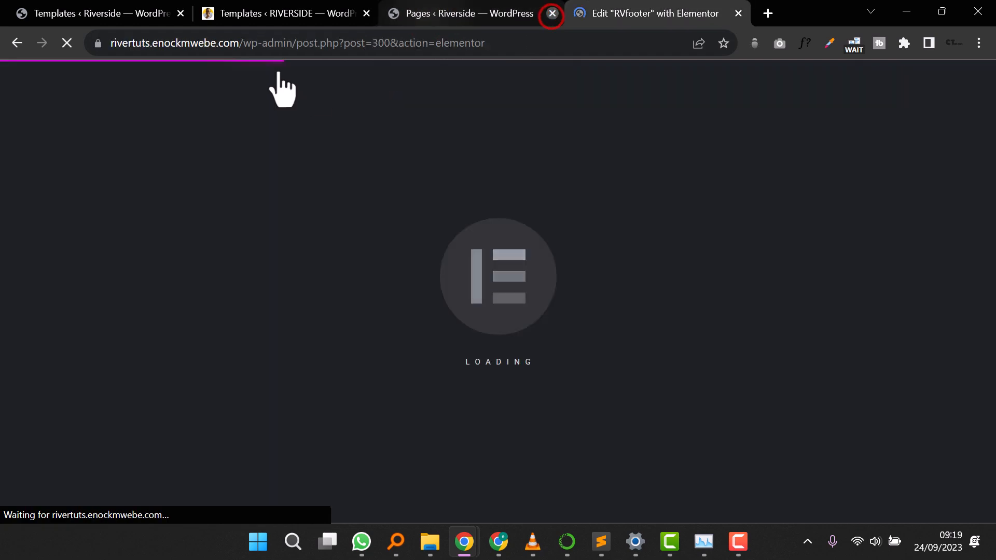
pyautogui.click(291, 17)
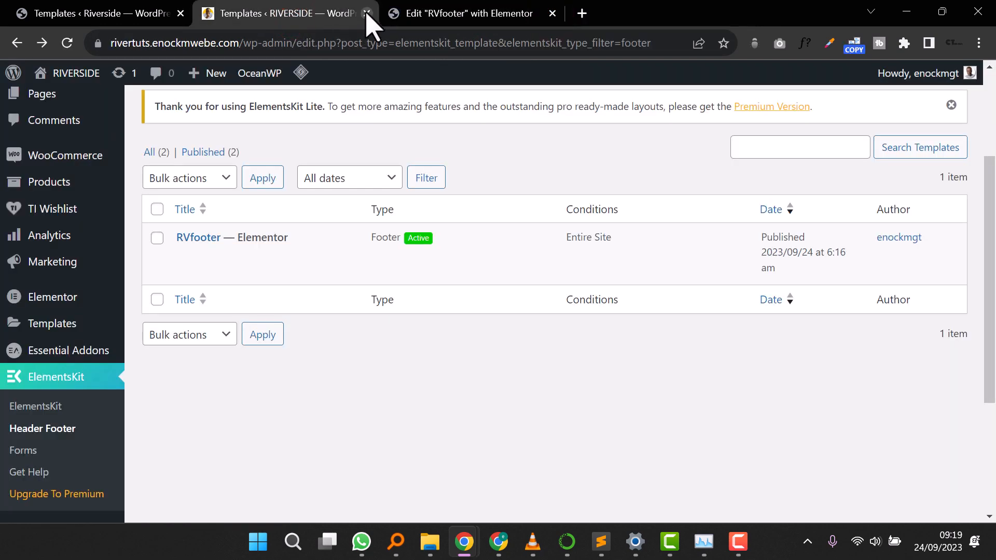
pyautogui.click(484, 15)
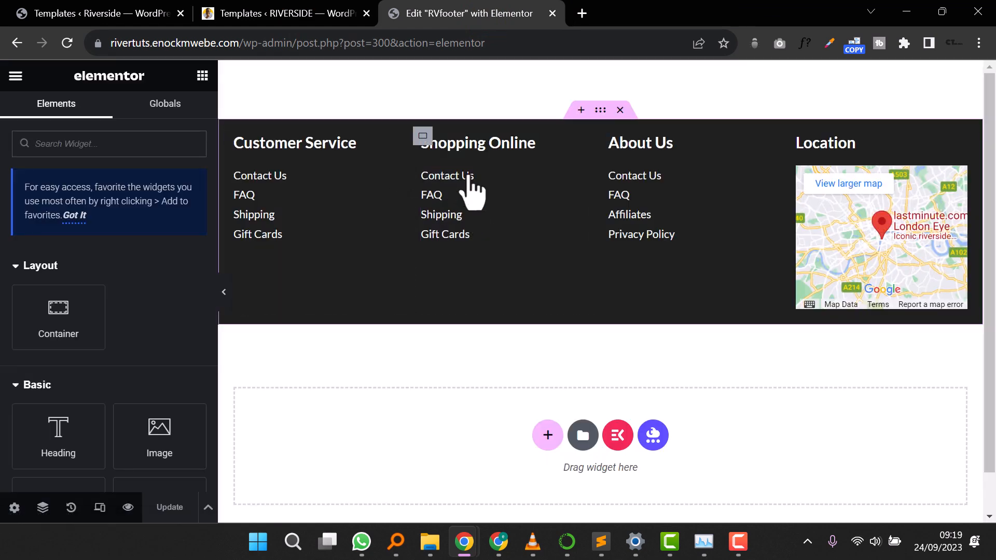
# Step: Set the main footer container's padding to 75 px top and 25 px bottom, with 0 on both sides, and update the template
pyautogui.click(600, 110)
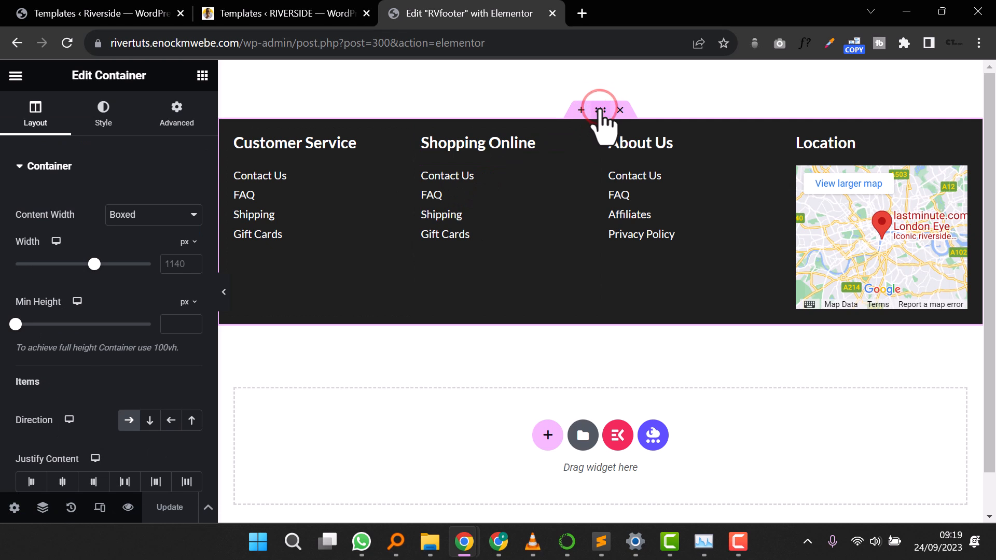
pyautogui.click(176, 113)
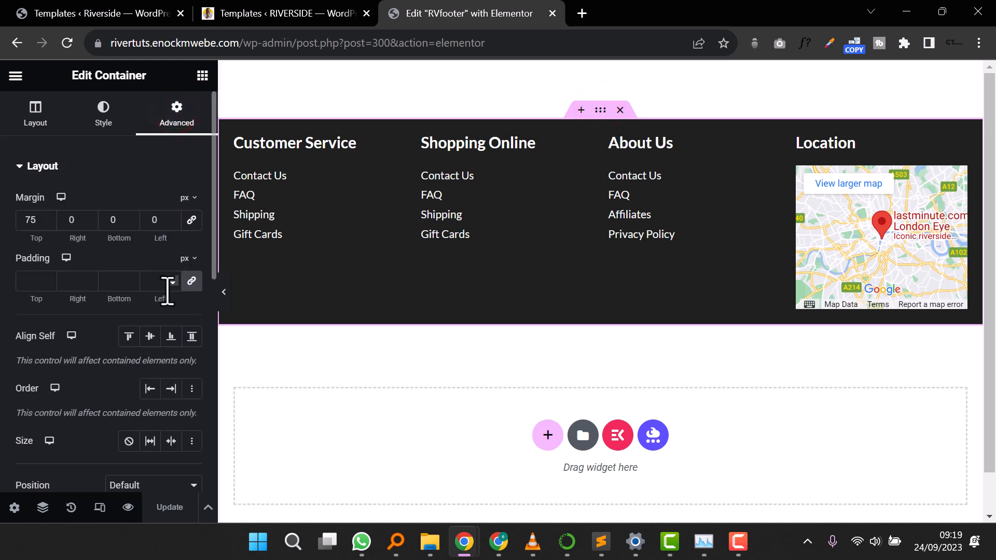
pyautogui.click(26, 282)
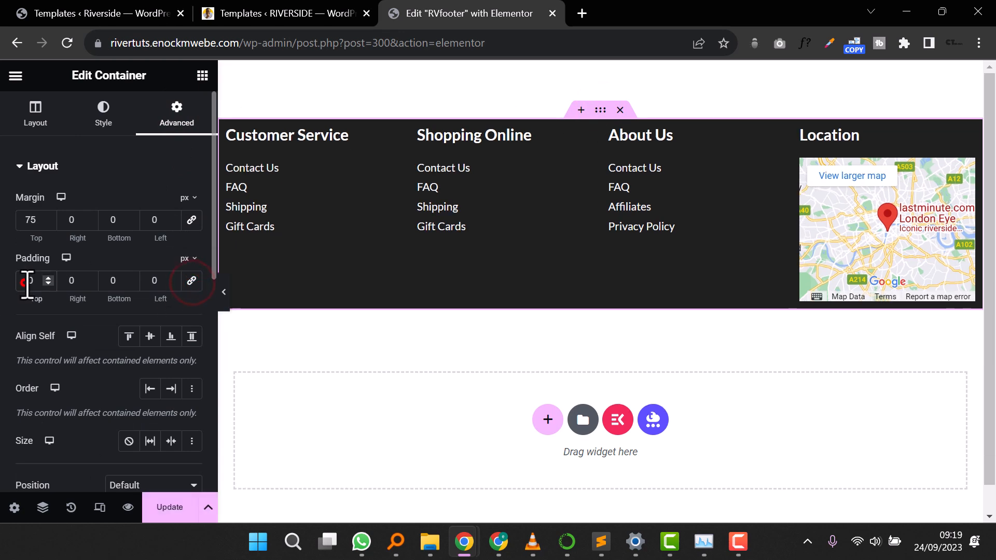
pyautogui.write('150')
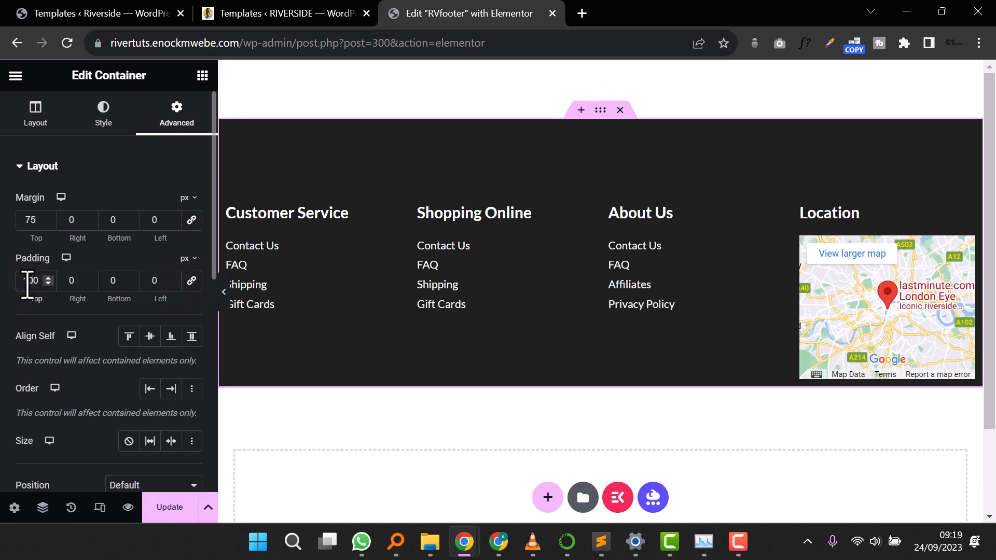
pyautogui.press('BackSpace')
pyautogui.press('BackSpace')
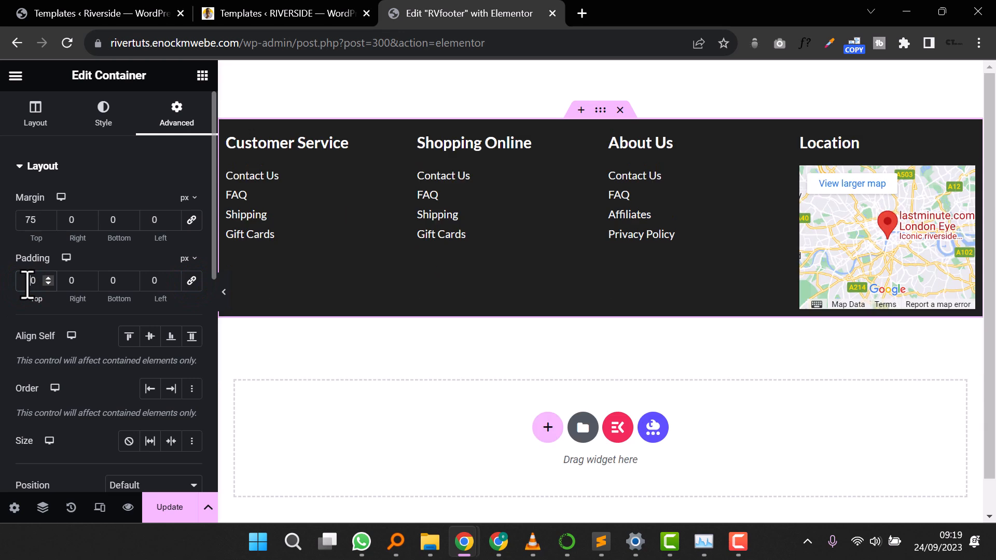
pyautogui.write('75')
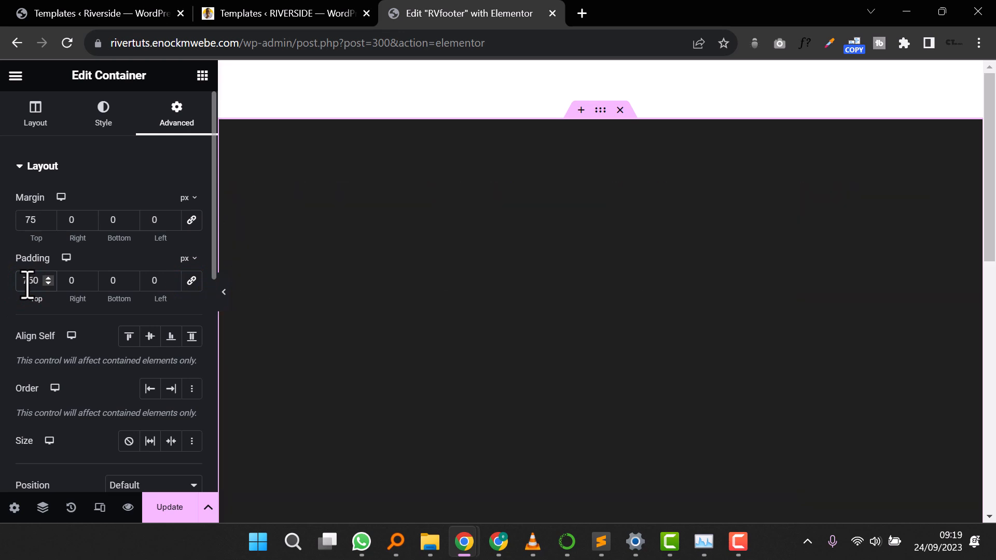
pyautogui.press('BackSpace')
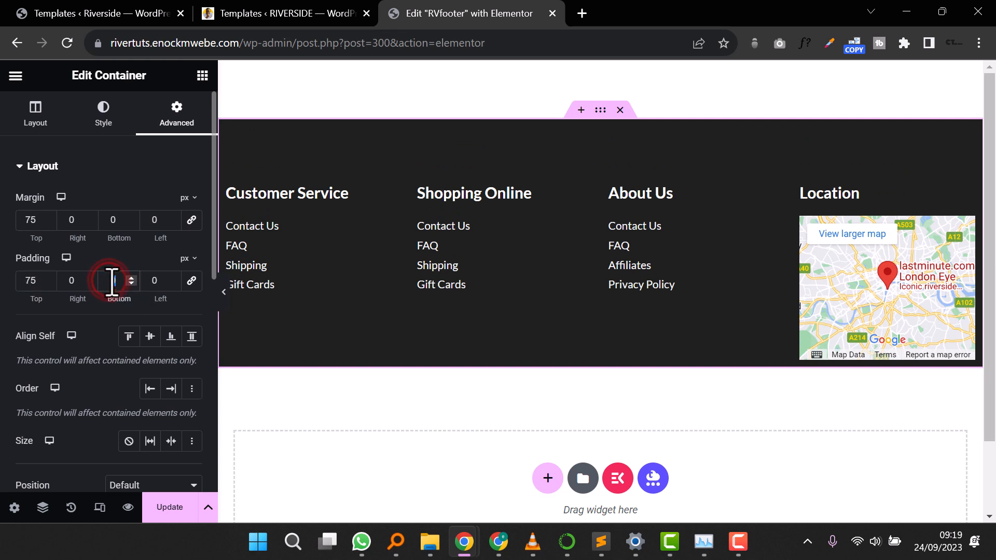
pyautogui.write('25')
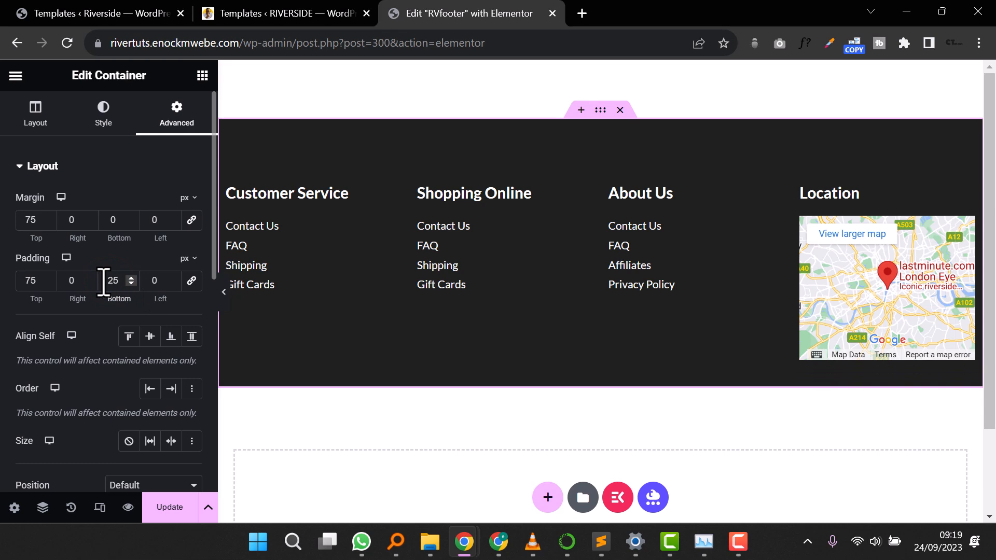
pyautogui.click(170, 508)
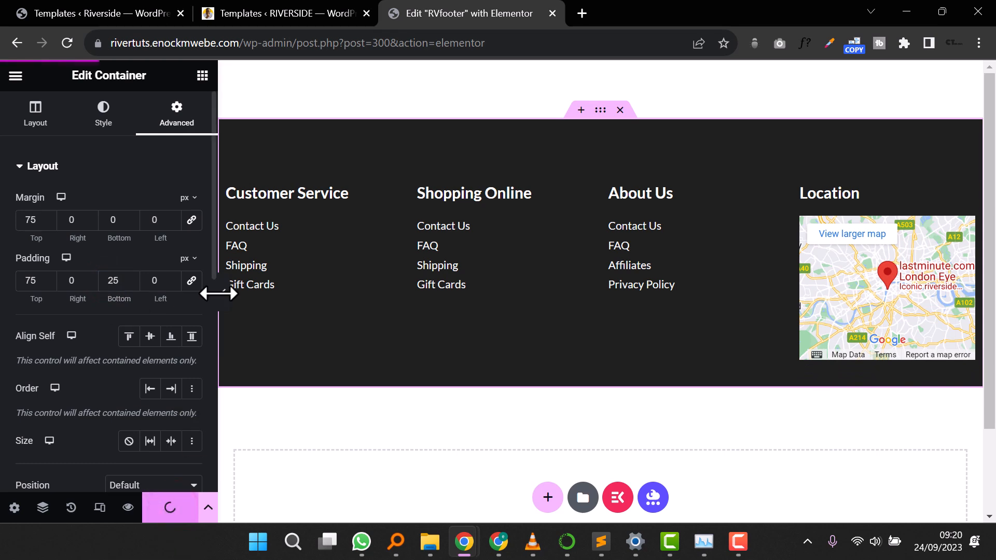
# Step: Visit the live Riverside site in a new browser tab and check the footer's spacing
pyautogui.click(278, 13)
pyautogui.moveTo(65, 78)
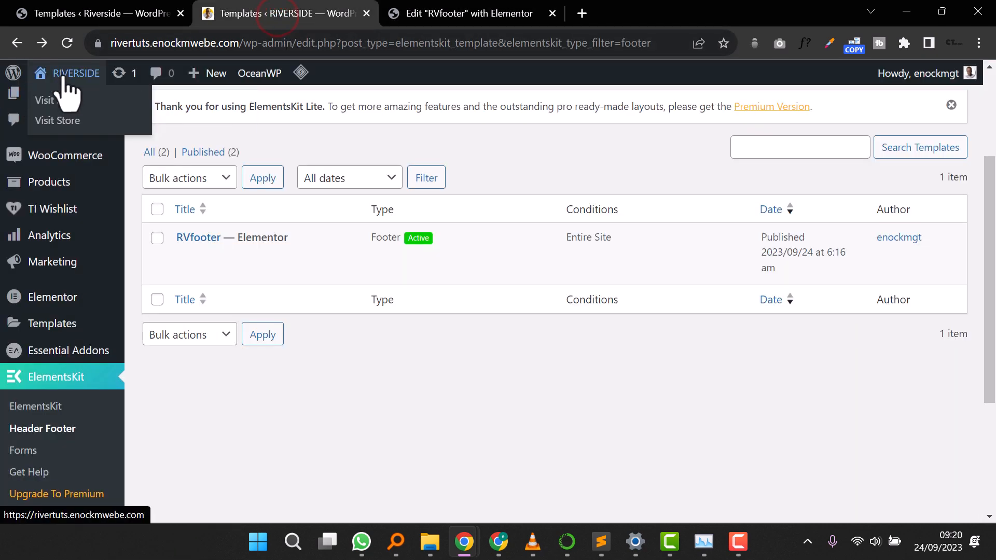
pyautogui.rightClick(82, 100)
pyautogui.click(99, 114)
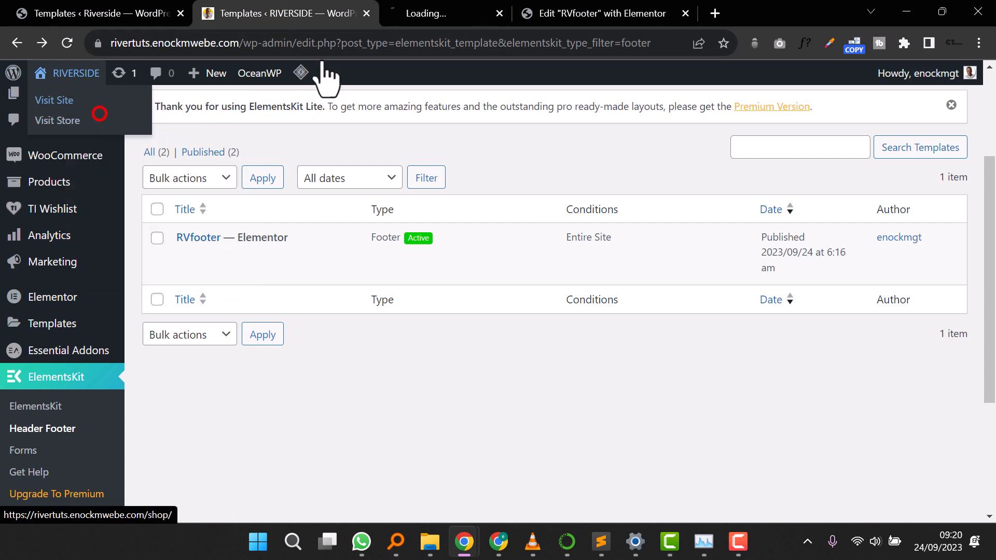
pyautogui.click(445, 20)
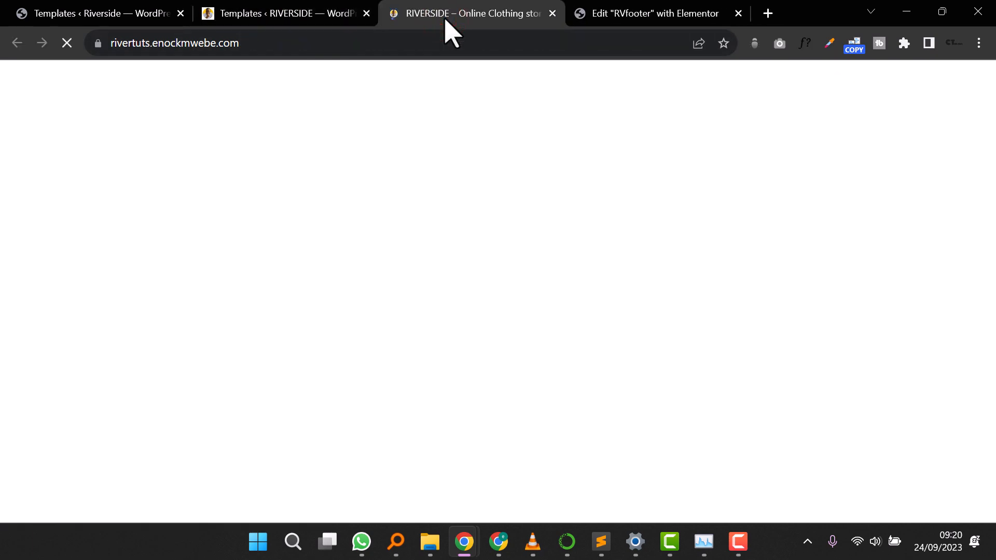
pyautogui.scroll(-10, 596, 305)
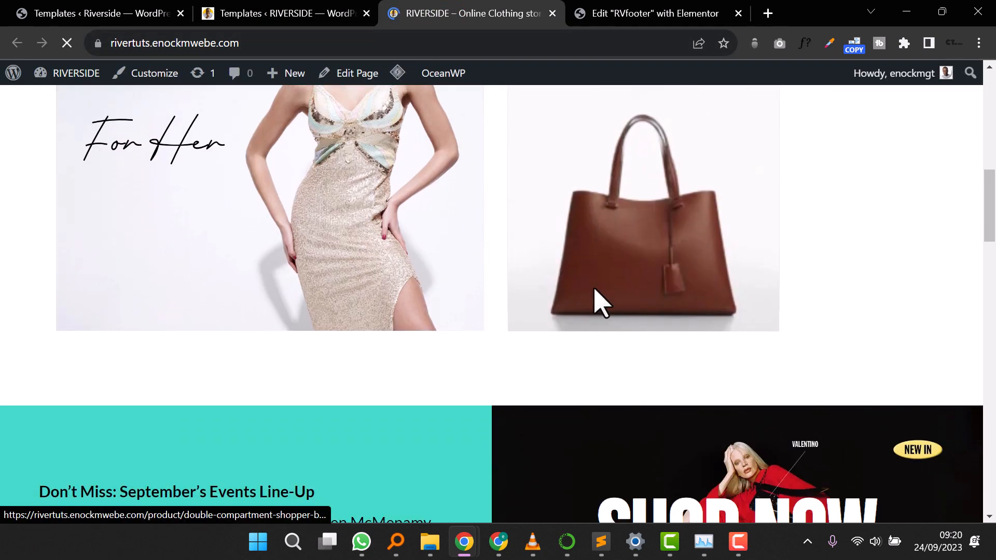
pyautogui.scroll(-15, 593, 289)
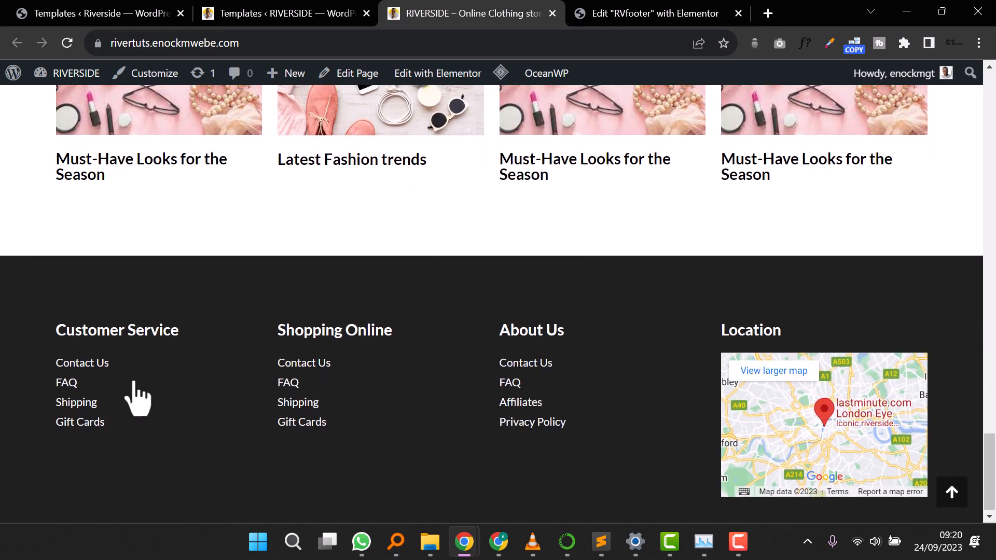
# Step: Open the FAQ page from the live site's navigation and close all other browser tabs
pyautogui.scroll(20, 575, 400)
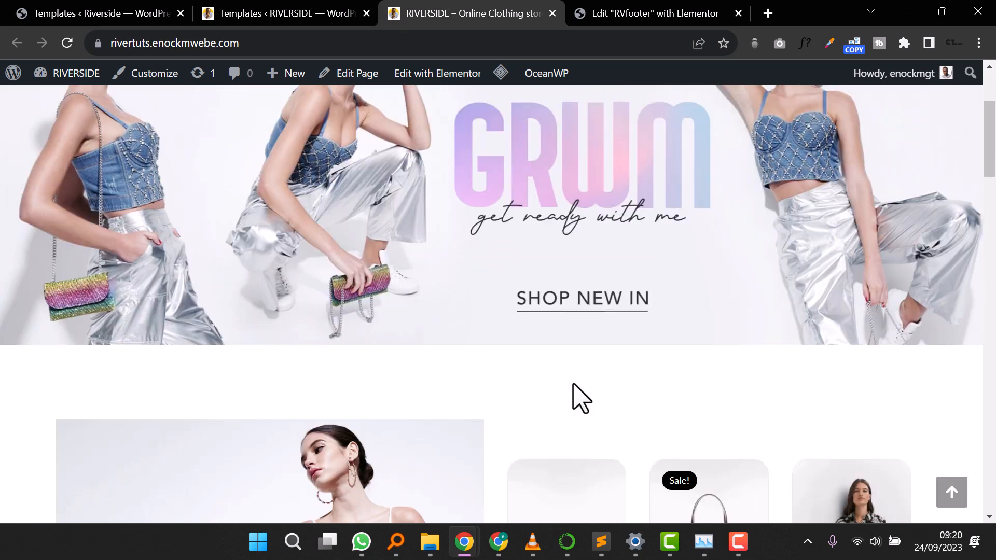
pyautogui.scroll(5, 575, 400)
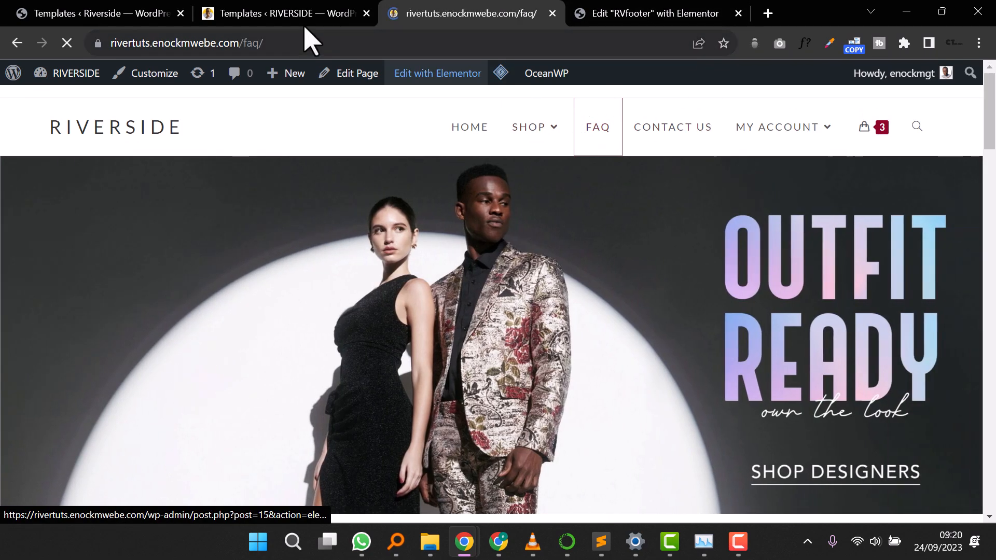
pyautogui.click(304, 15)
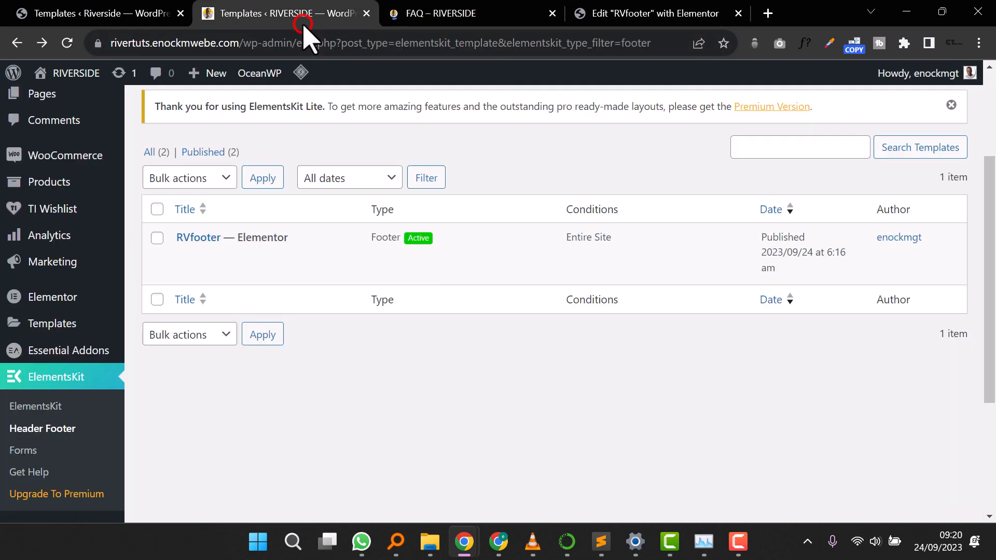
pyautogui.click(367, 14)
pyautogui.click(468, 13)
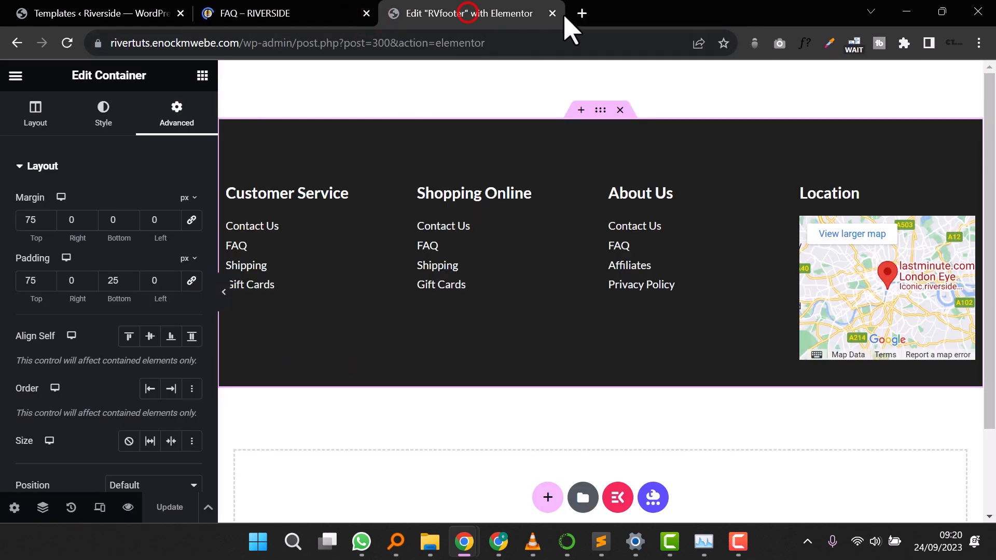
pyautogui.click(553, 13)
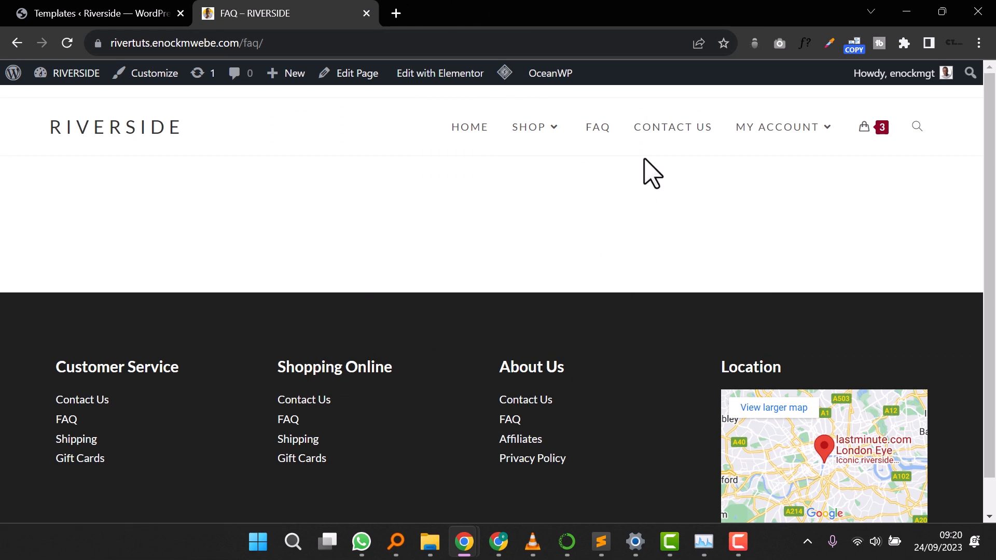
pyautogui.click(430, 76)
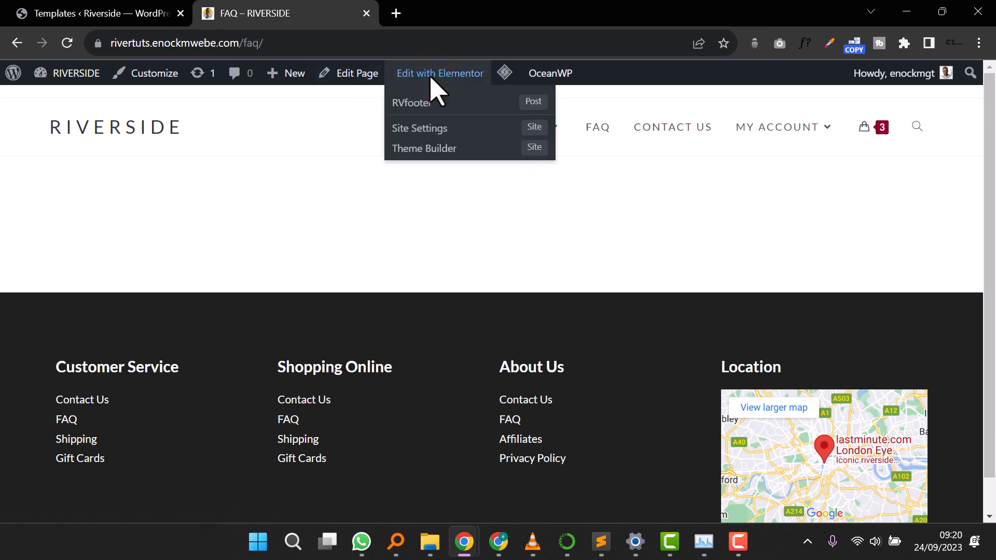
pyautogui.click(123, 11)
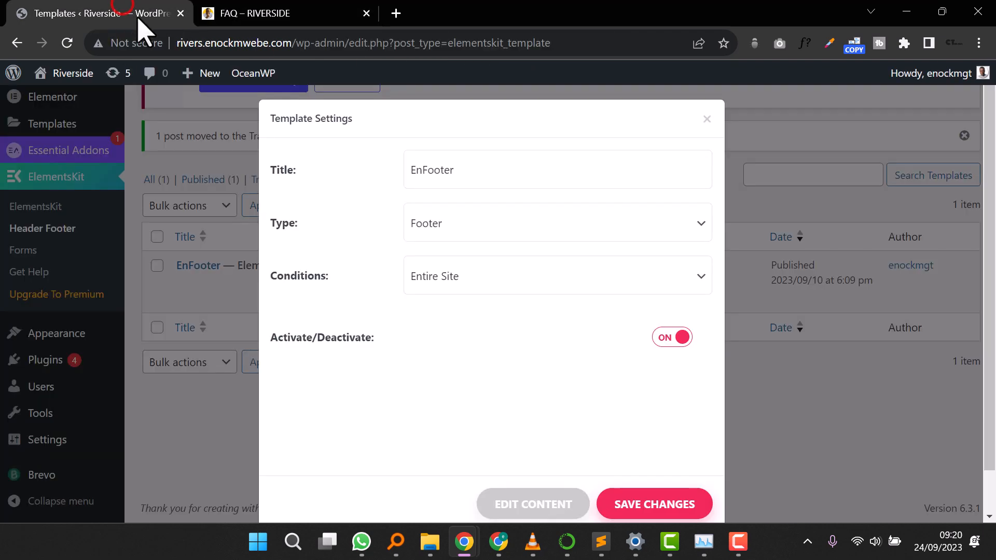
pyautogui.click(180, 13)
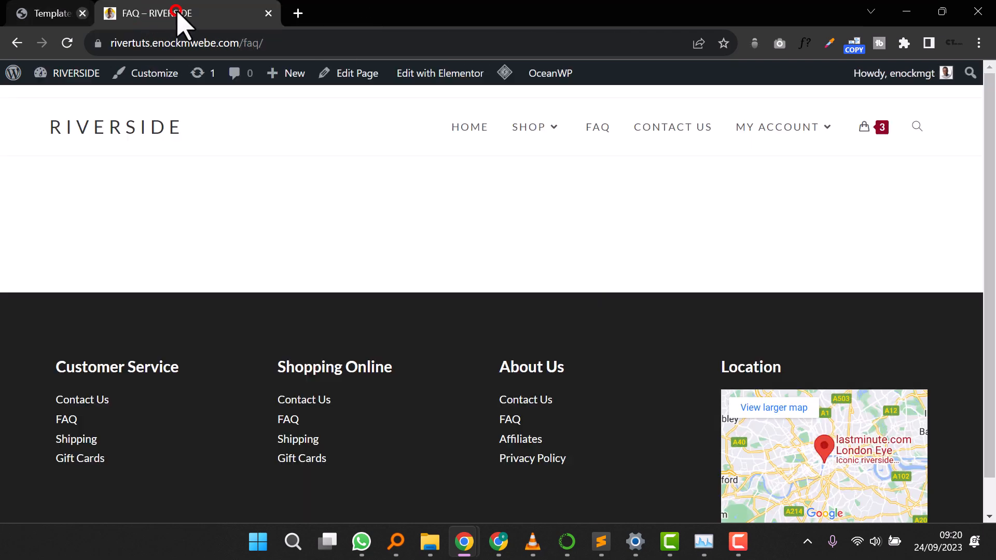
# Step: Open the FAQ page for editing and switch it to the Elementor editor
pyautogui.click(429, 76)
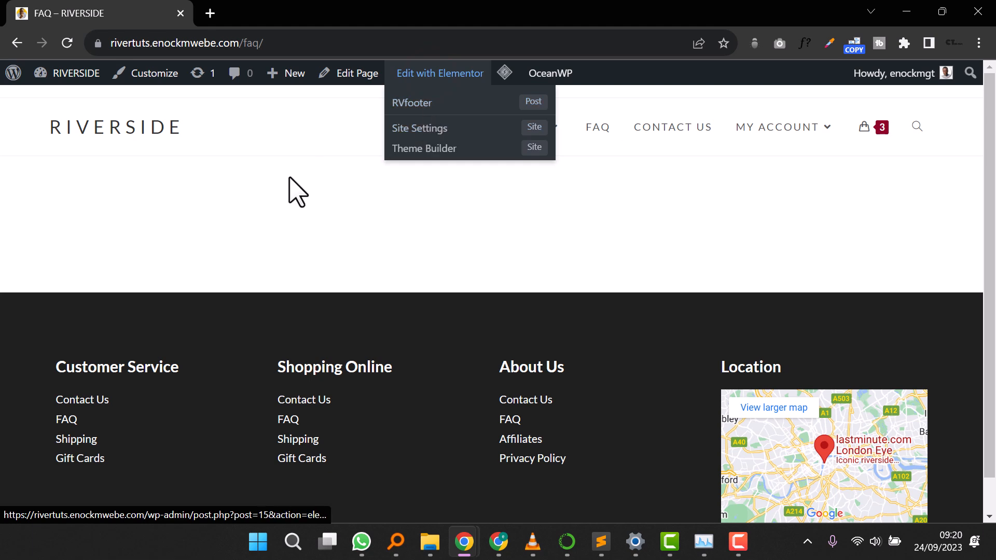
pyautogui.click(359, 73)
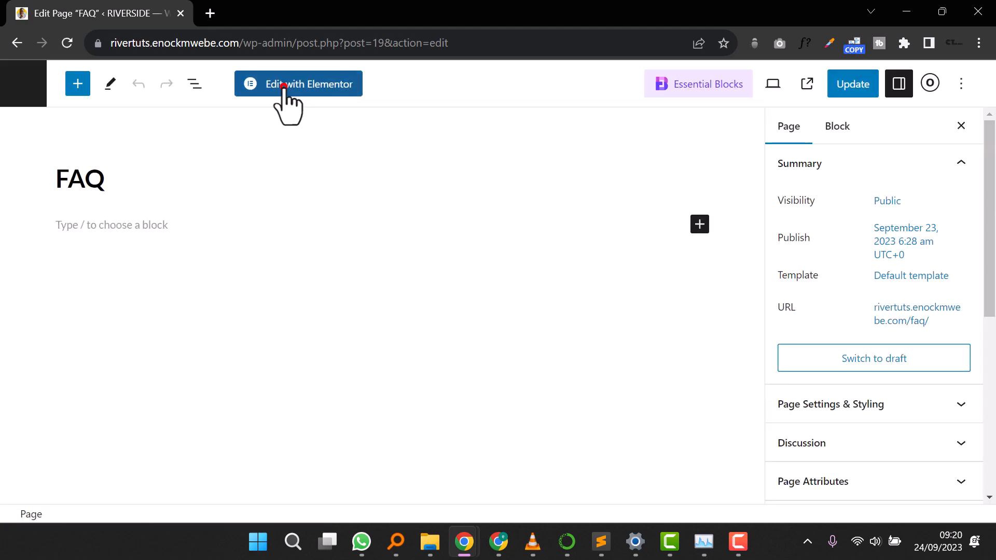
pyautogui.click(286, 91)
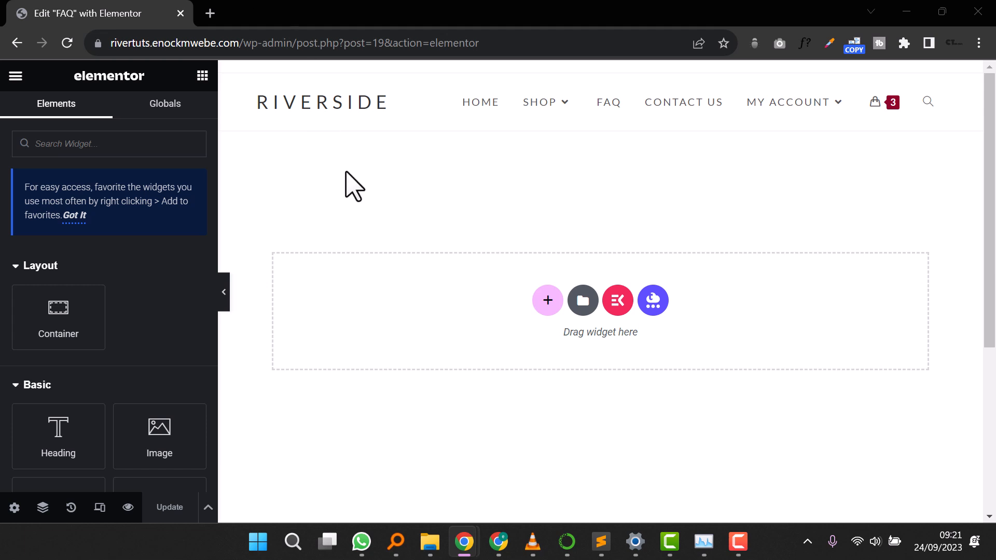
# Step: Open the ElementsKit template library's section designs and filter them by the FAQ category
pyautogui.click(617, 303)
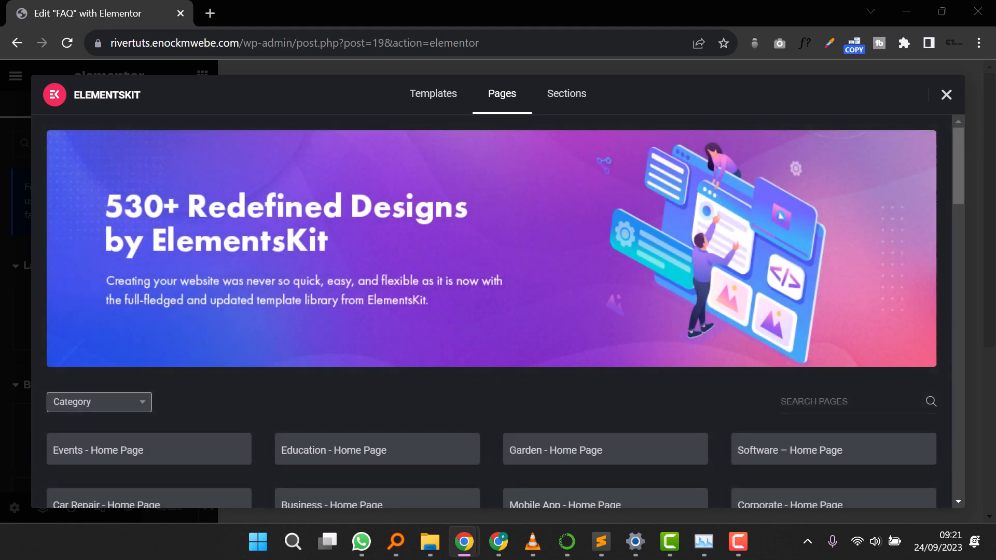
pyautogui.scroll(-3, 513, 319)
pyautogui.scroll(3, 514, 324)
pyautogui.click(545, 97)
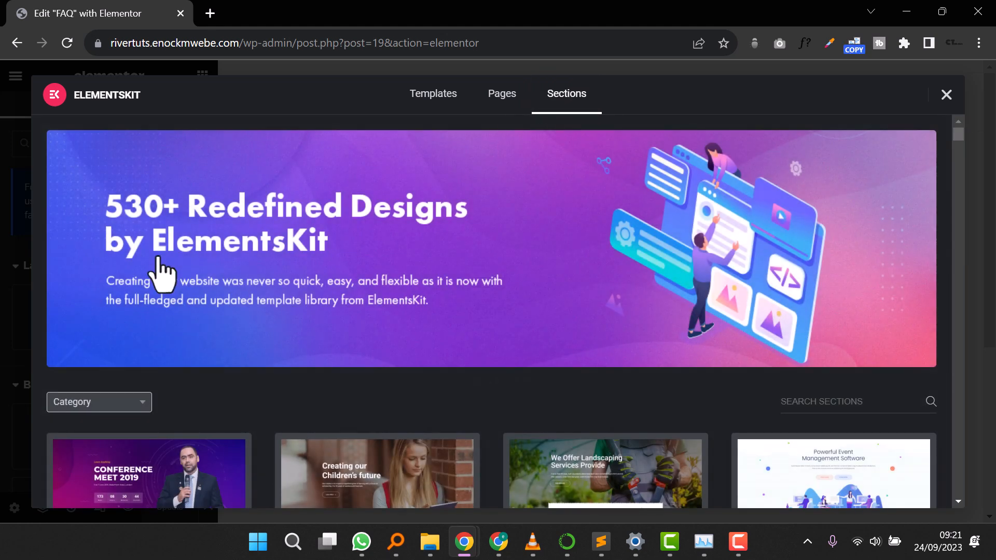
pyautogui.scroll(-3, 176, 270)
pyautogui.click(115, 245)
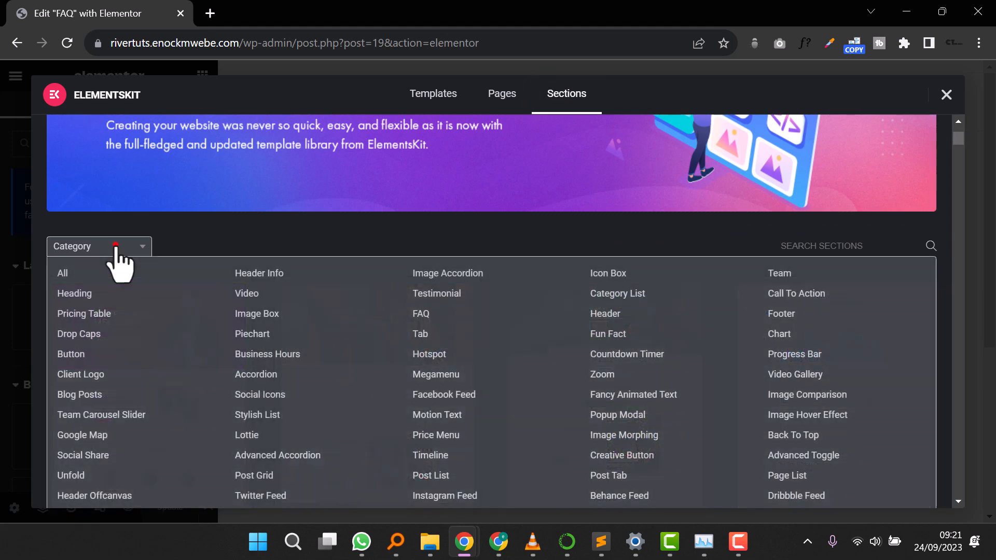
pyautogui.click(419, 314)
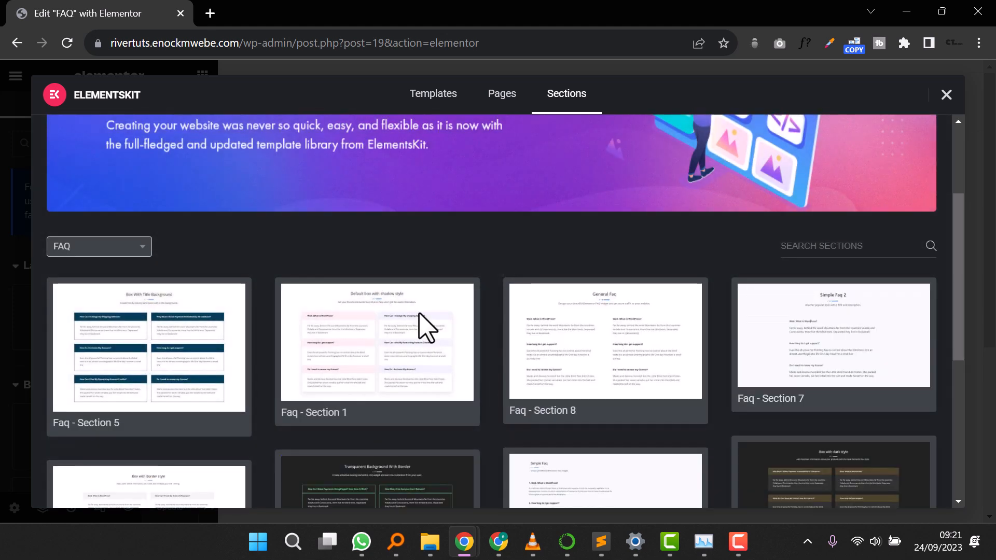
# Step: Browse the available FAQ section designs and preview the Box with Border style design, Faq - Section 3
pyautogui.scroll(-3, 421, 311)
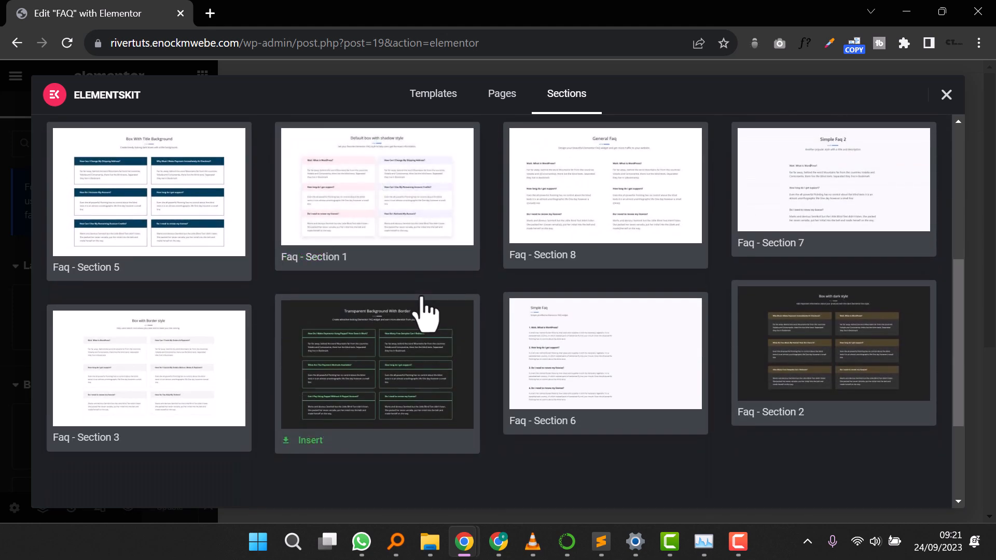
pyautogui.scroll(-3, 421, 312)
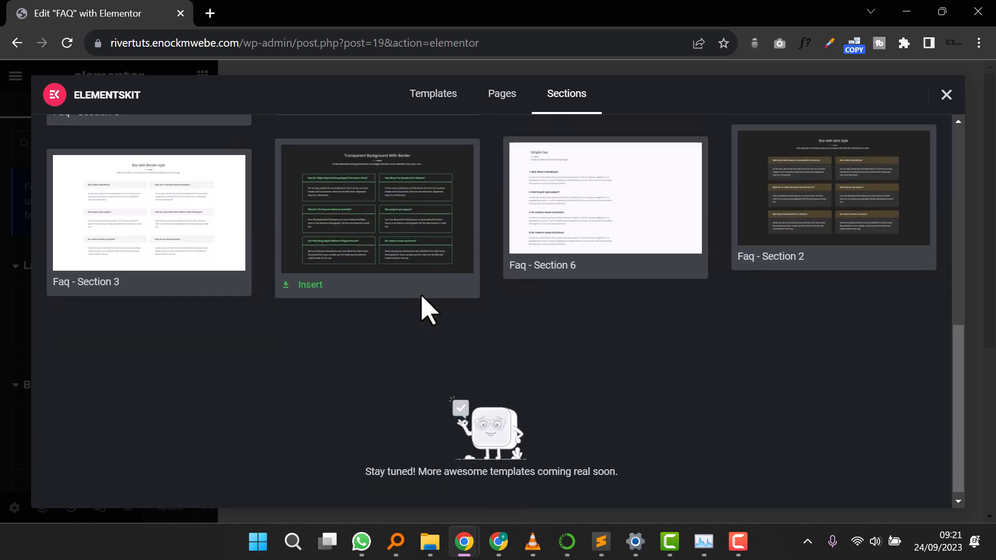
pyautogui.scroll(2, 423, 306)
pyautogui.scroll(2, 428, 311)
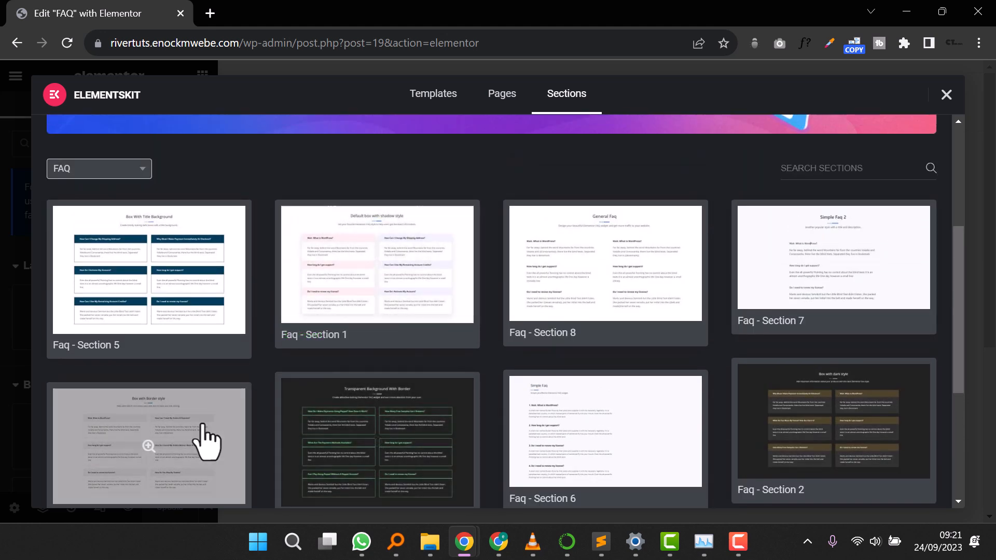
pyautogui.click(176, 449)
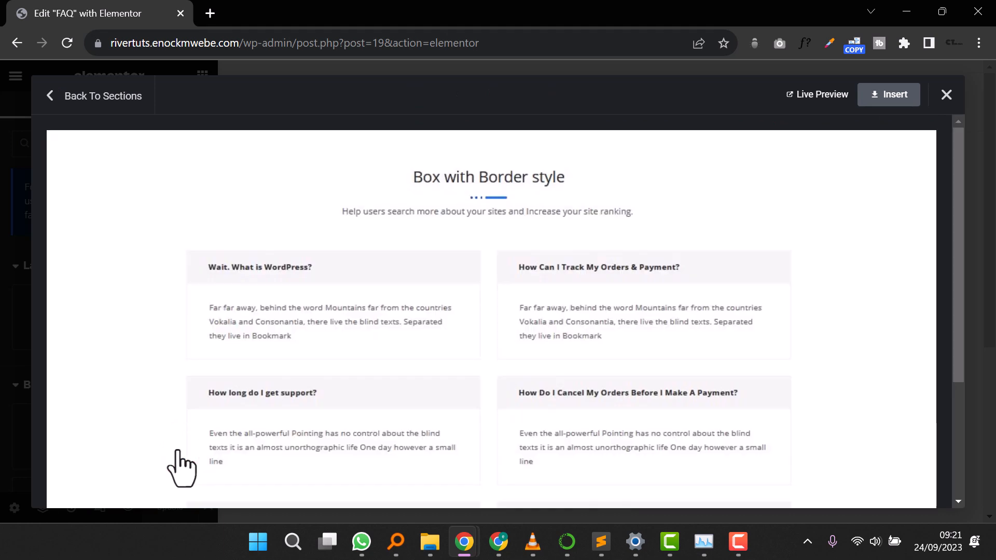
pyautogui.scroll(-3, 548, 322)
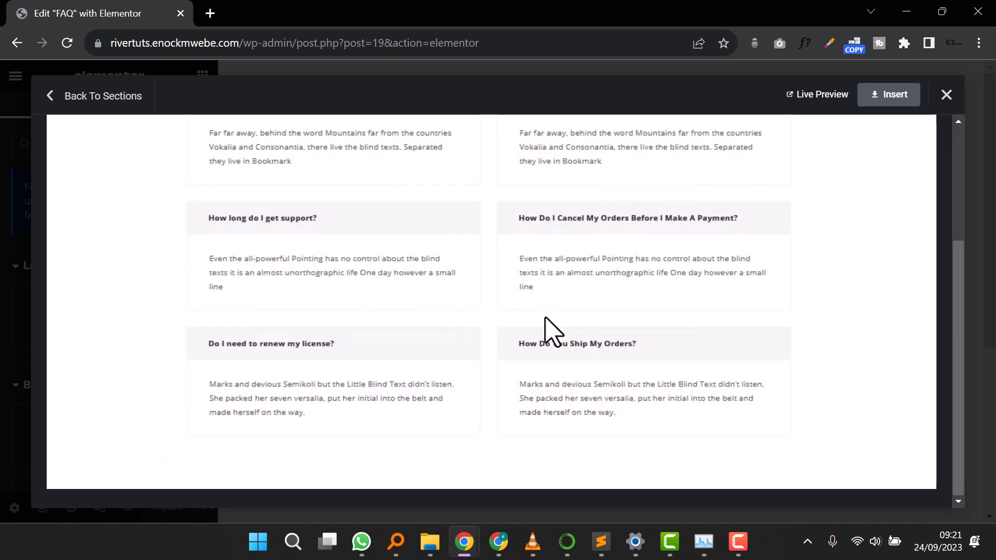
pyautogui.scroll(3, 548, 329)
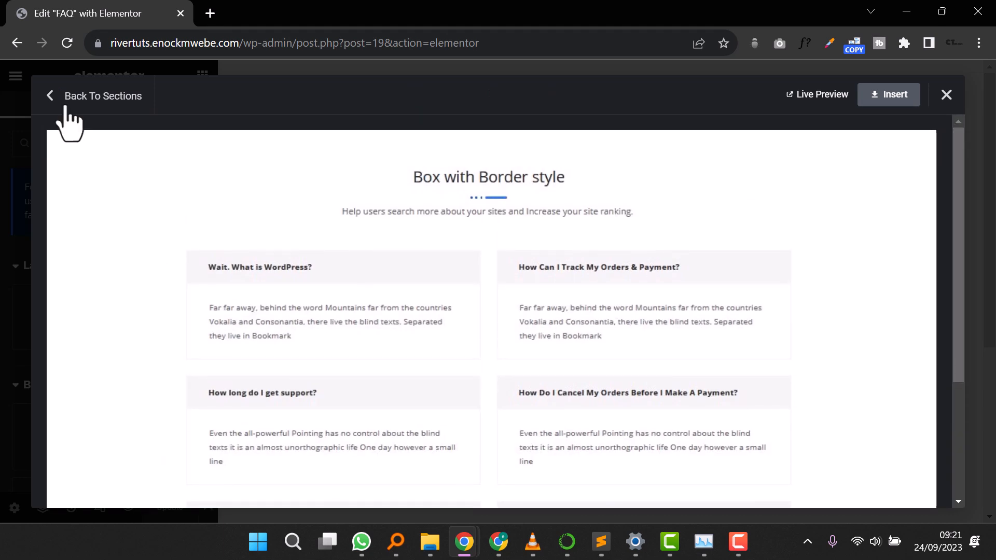
pyautogui.click(52, 96)
# Step: Insert the Faq - Section 1 design, Default box with shadow style, into the FAQ page
pyautogui.scroll(-4, 518, 362)
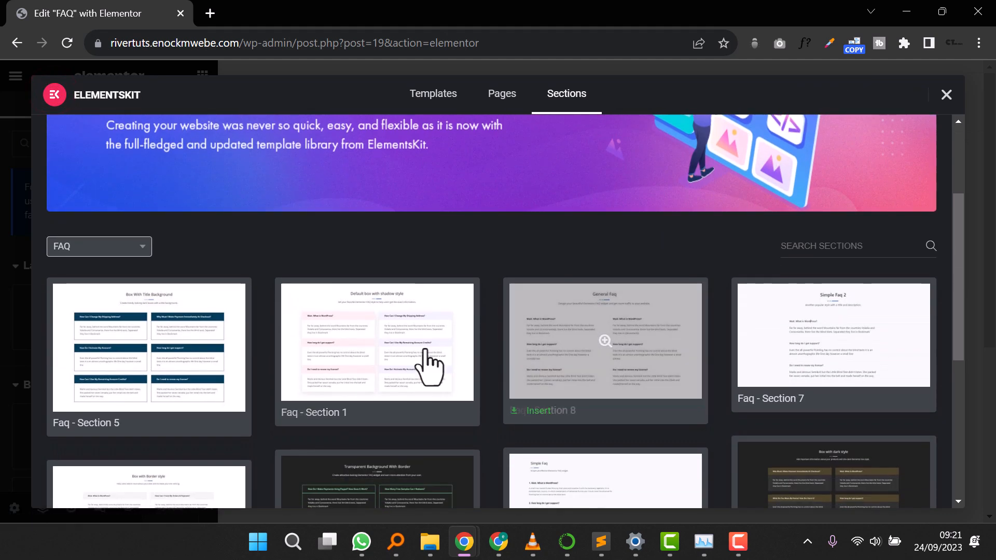
pyautogui.click(364, 334)
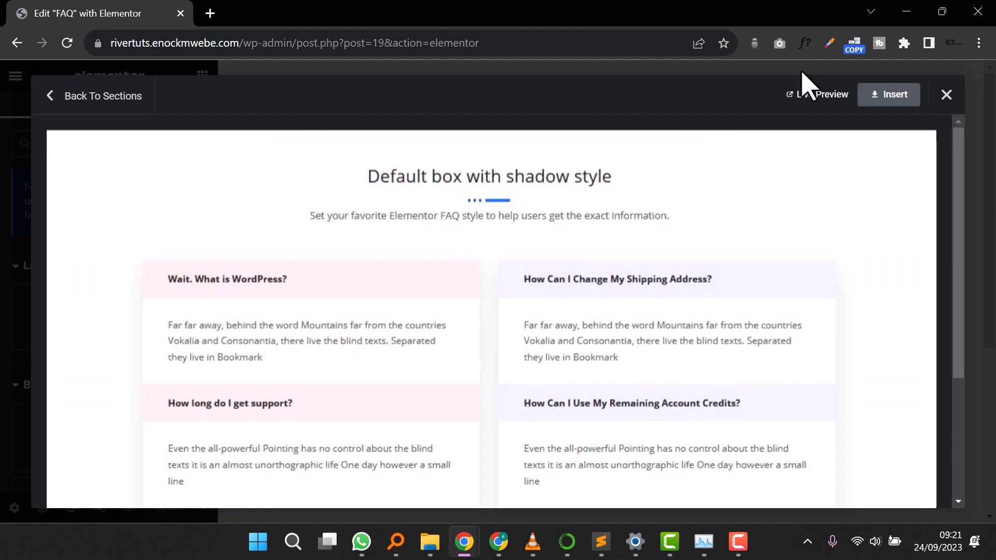
pyautogui.click(904, 94)
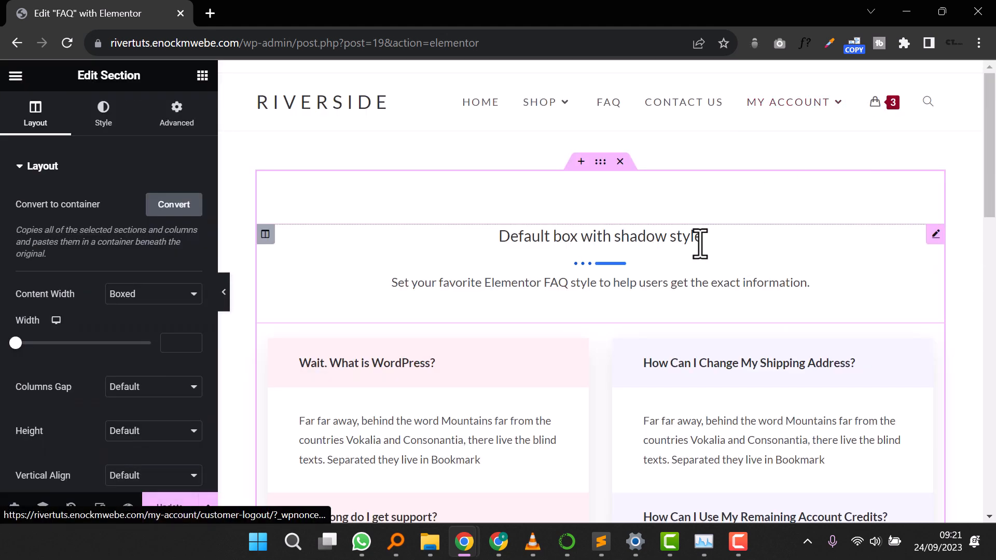
# Step: Turn off the title description of the inserted section's heading
pyautogui.click(568, 286)
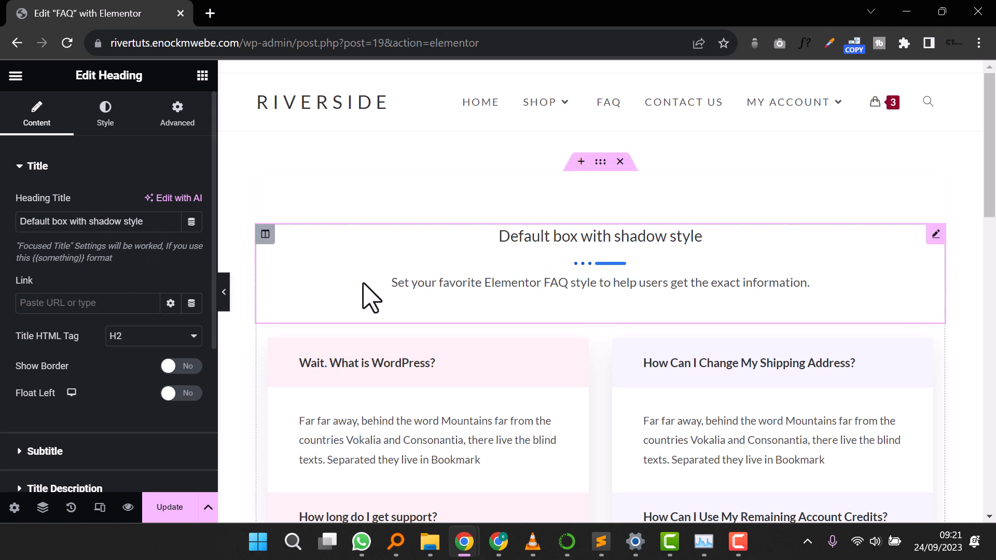
pyautogui.click(417, 285)
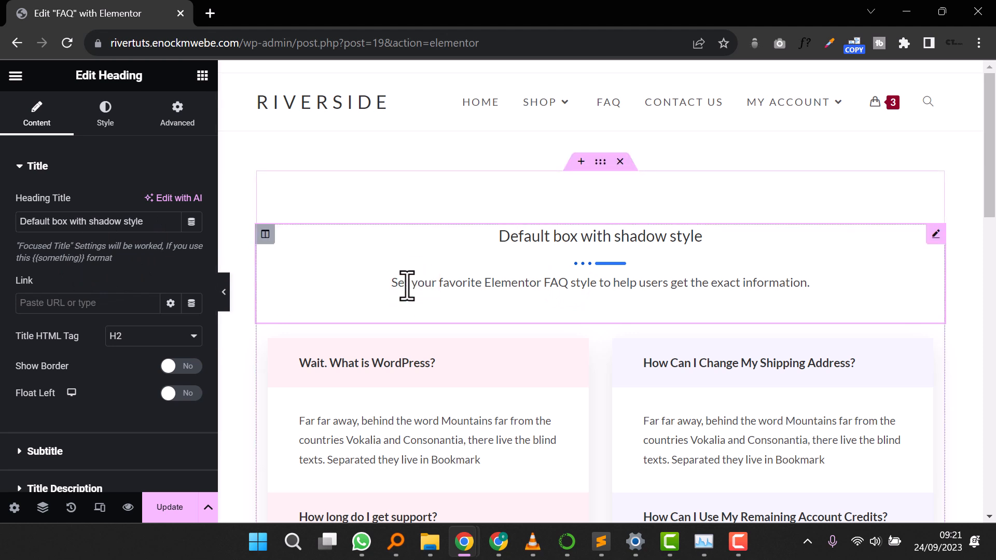
pyautogui.scroll(-4, 96, 342)
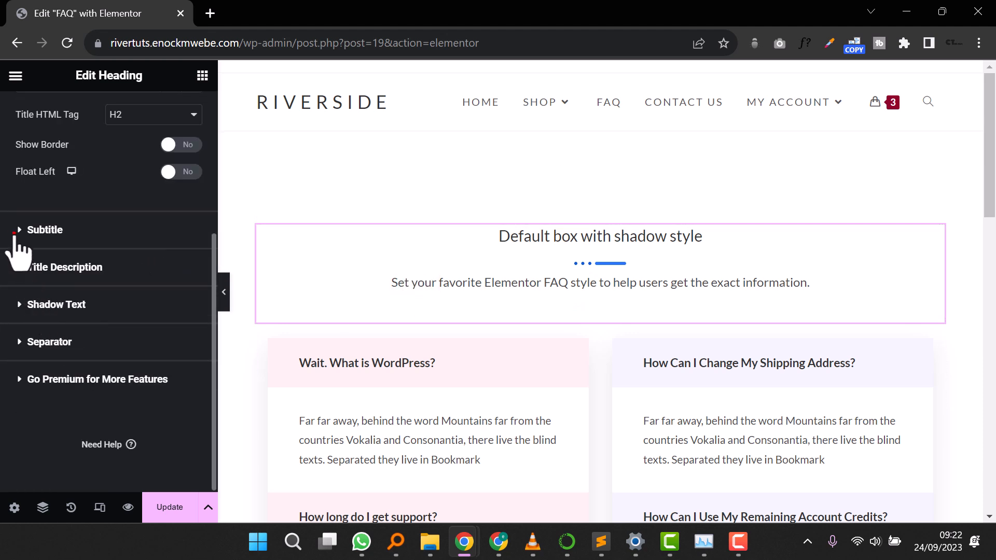
pyautogui.click(16, 234)
pyautogui.click(20, 292)
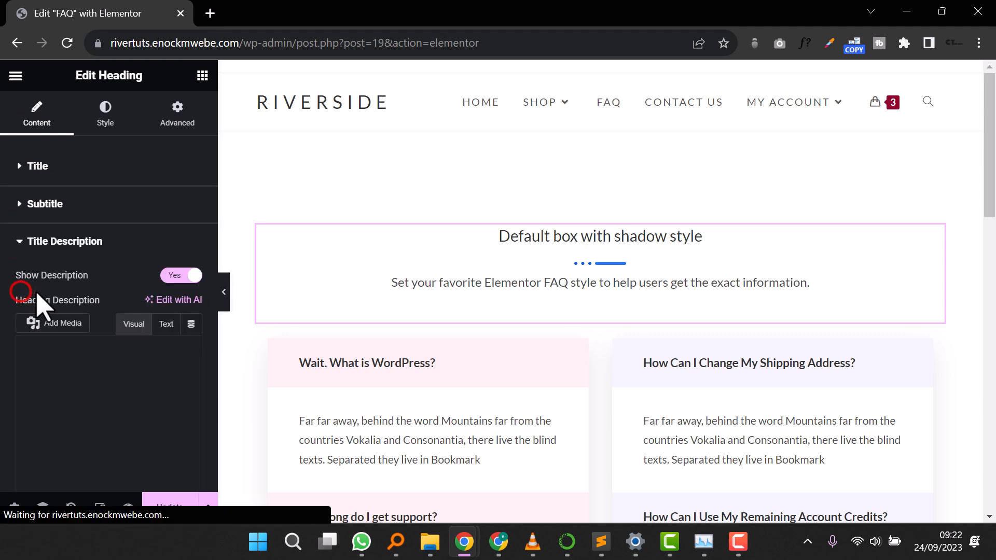
pyautogui.click(182, 276)
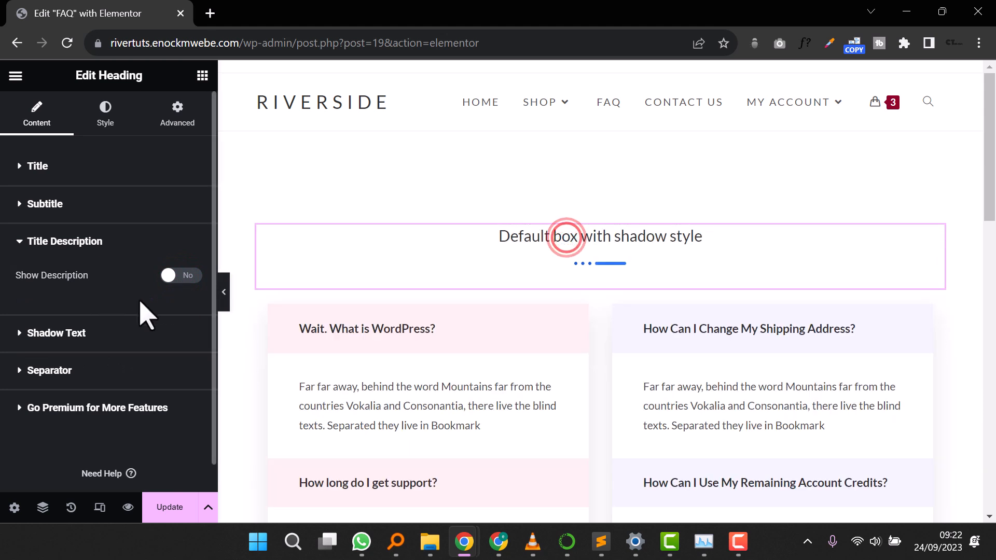
# Step: Set the section's heading title to "FREQUENTLY ASKED QUESTIONS"
pyautogui.click(15, 166)
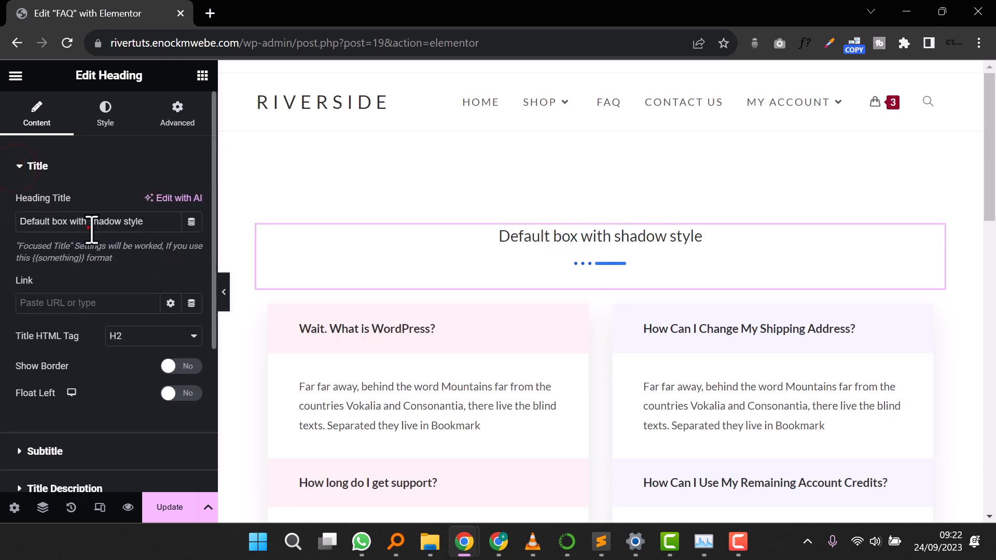
pyautogui.tripleClick(91, 225)
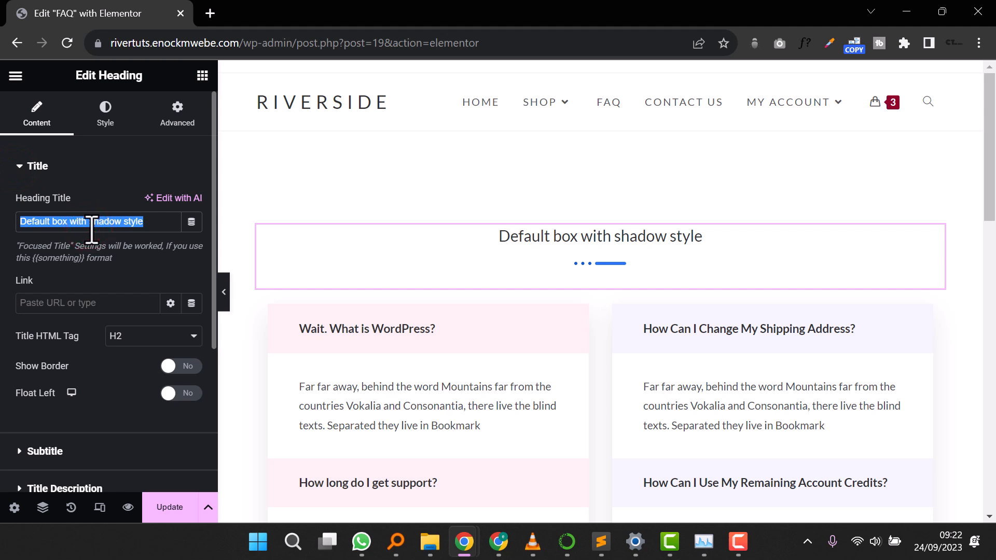
pyautogui.write('FREQUENTLY ASKERD QUESTION')
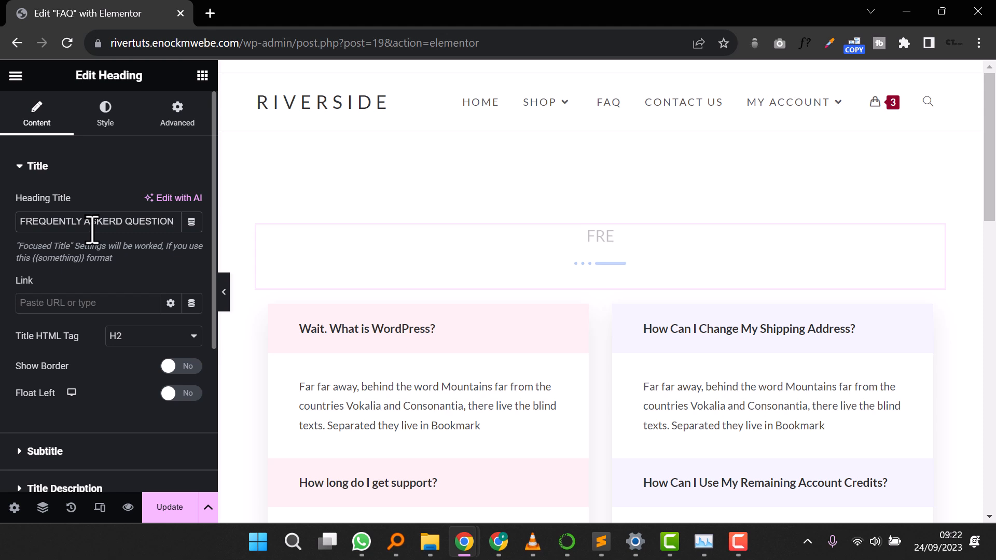
pyautogui.write('S')
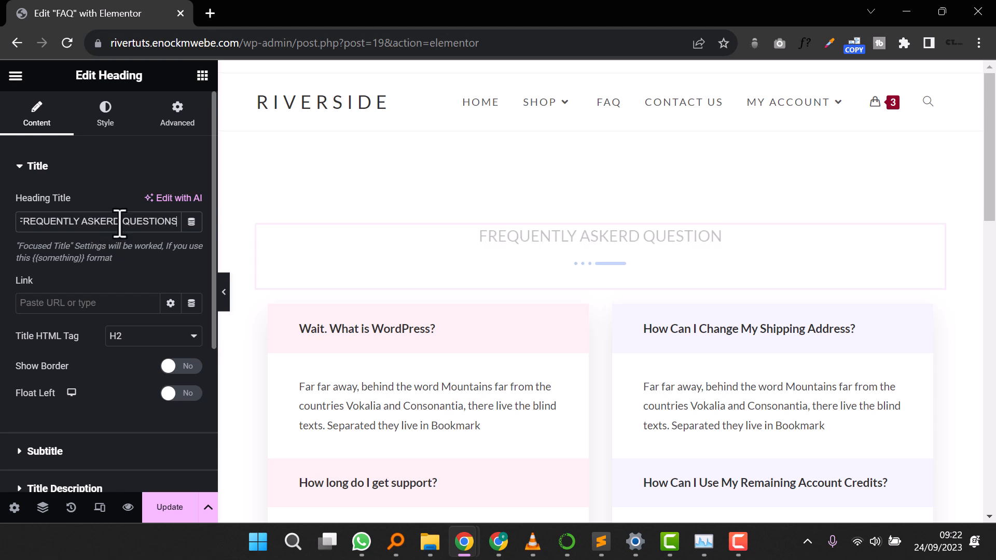
pyautogui.press('BackSpace')
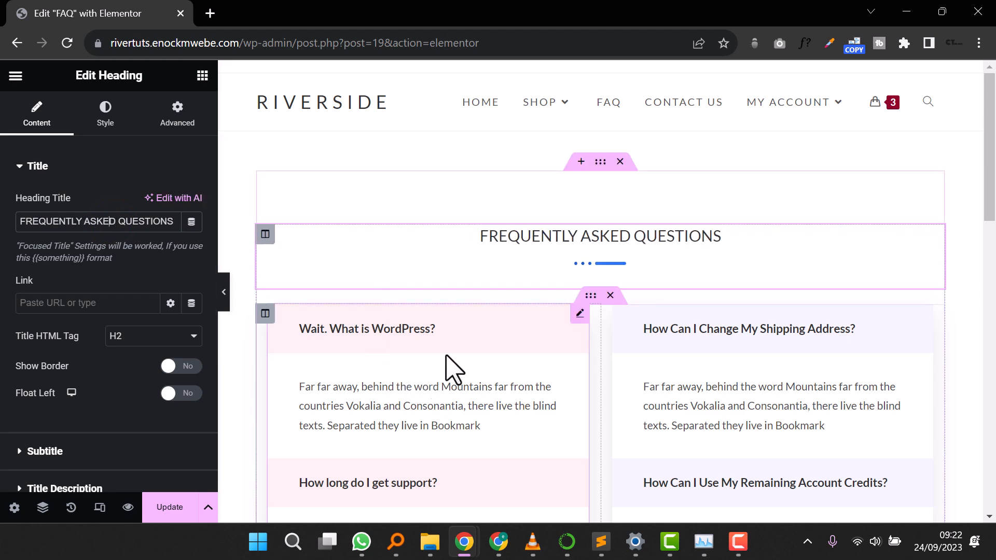
# Step: Replace the first question's title in the pink FAQ column with "When can I use an eVoucher?"
pyautogui.scroll(-4, 536, 363)
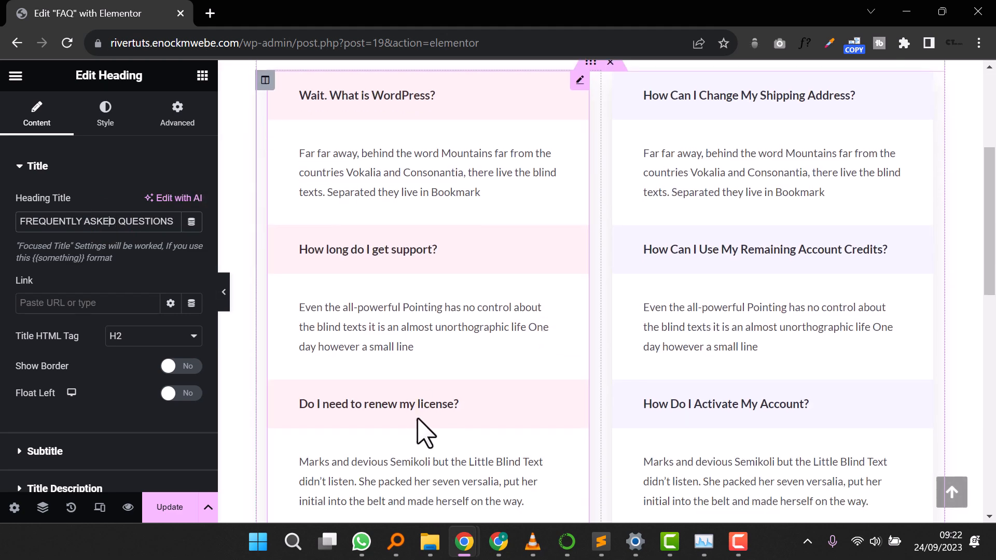
pyautogui.scroll(-6, 722, 378)
pyautogui.scroll(10, 721, 378)
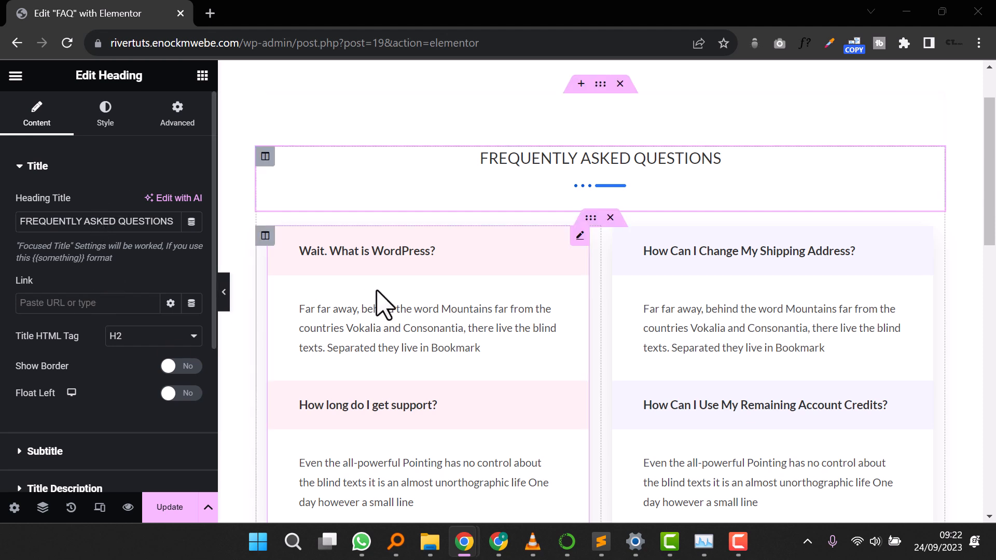
pyautogui.click(387, 251)
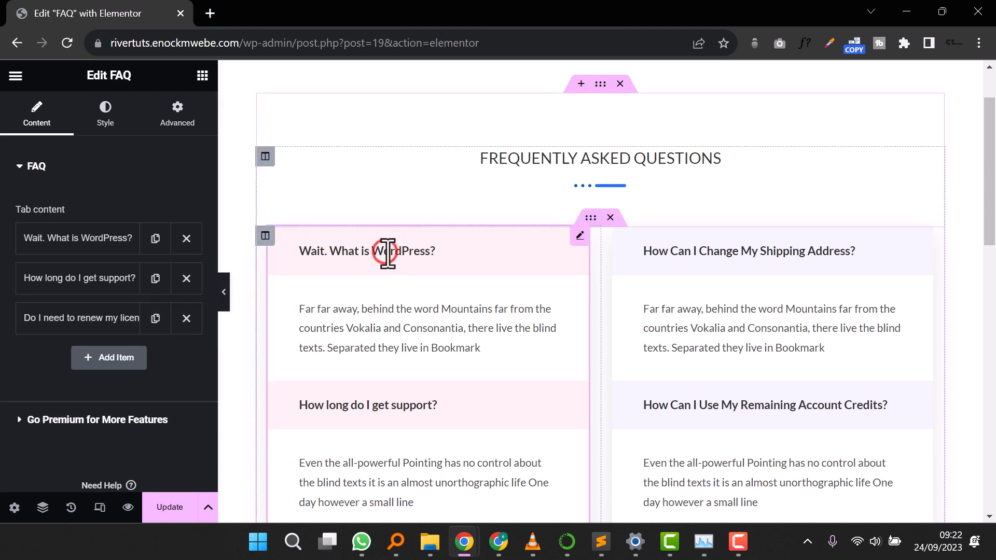
pyautogui.click(80, 237)
pyautogui.tripleClick(79, 295)
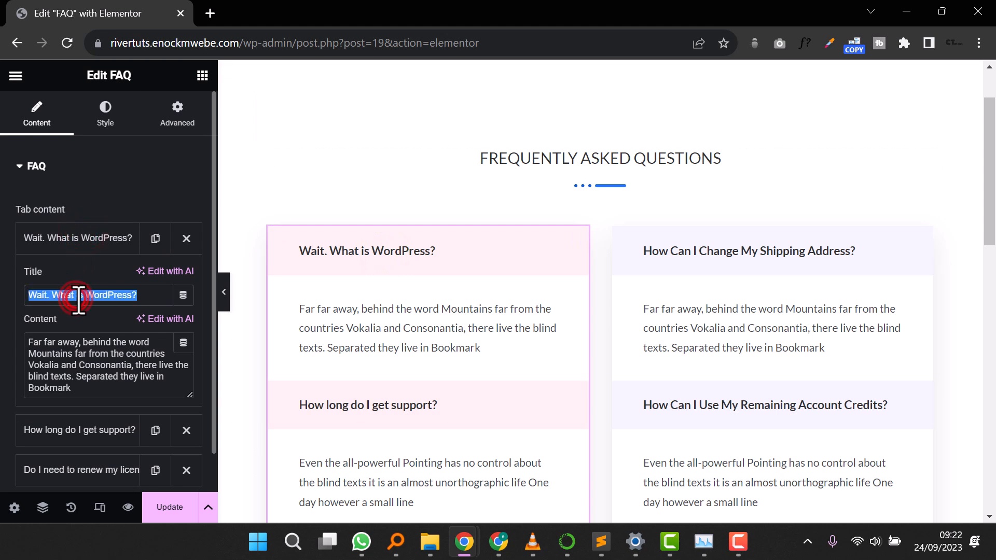
pyautogui.rightClick(102, 294)
pyautogui.click(131, 116)
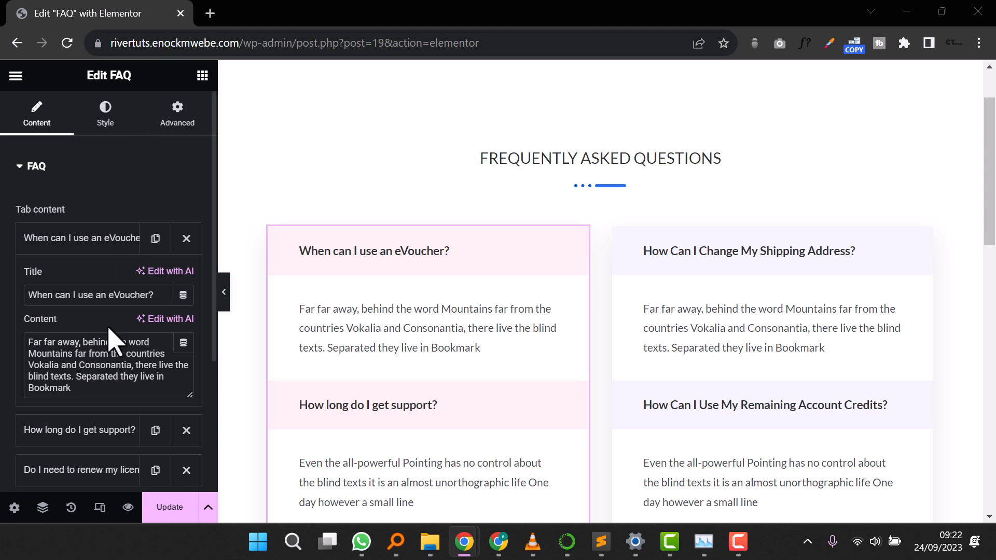
# Step: Replace the eVoucher question's placeholder answer with the copied text beginning "You can use an eVoucher to purchase products online"
pyautogui.tripleClick(84, 349)
pyautogui.rightClick(87, 351)
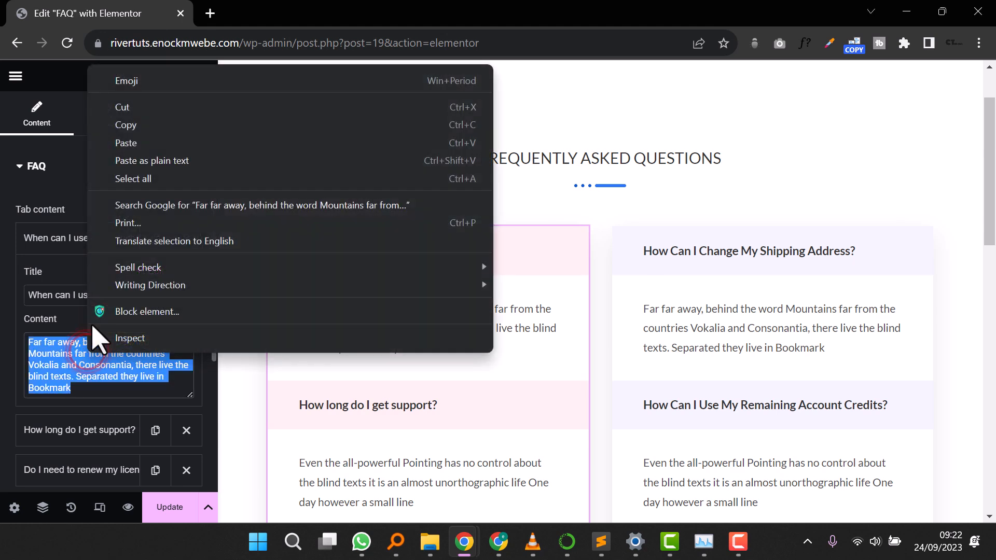
pyautogui.click(127, 143)
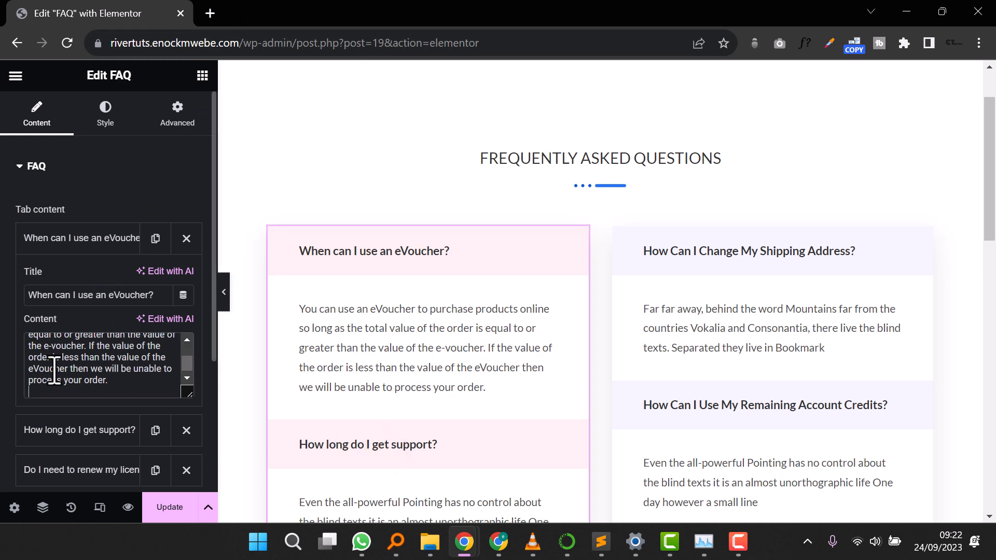
# Step: Replace the second question's title in the pink FAQ column with "What packaging will my order be shipped in?"
pyautogui.click(67, 435)
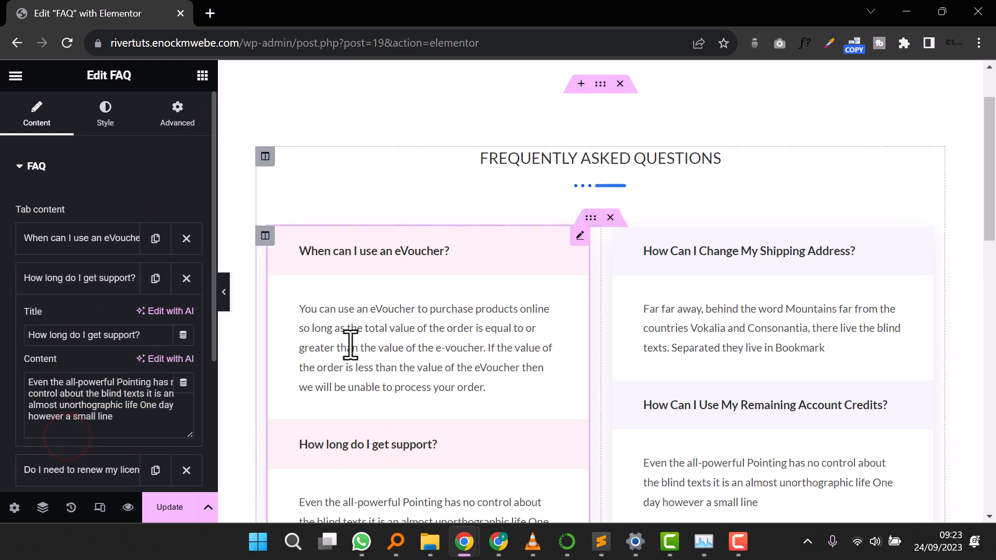
pyautogui.scroll(-3, 403, 370)
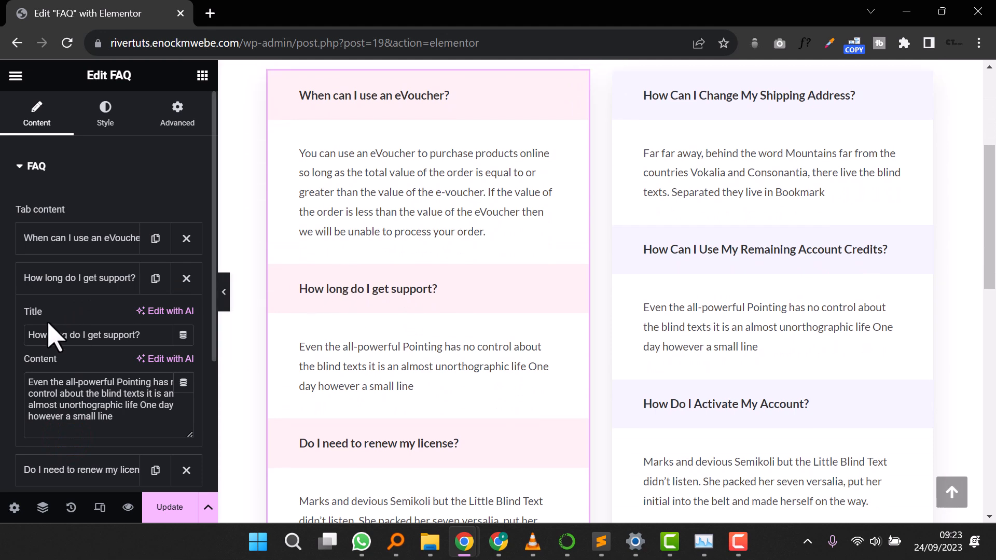
pyautogui.tripleClick(81, 337)
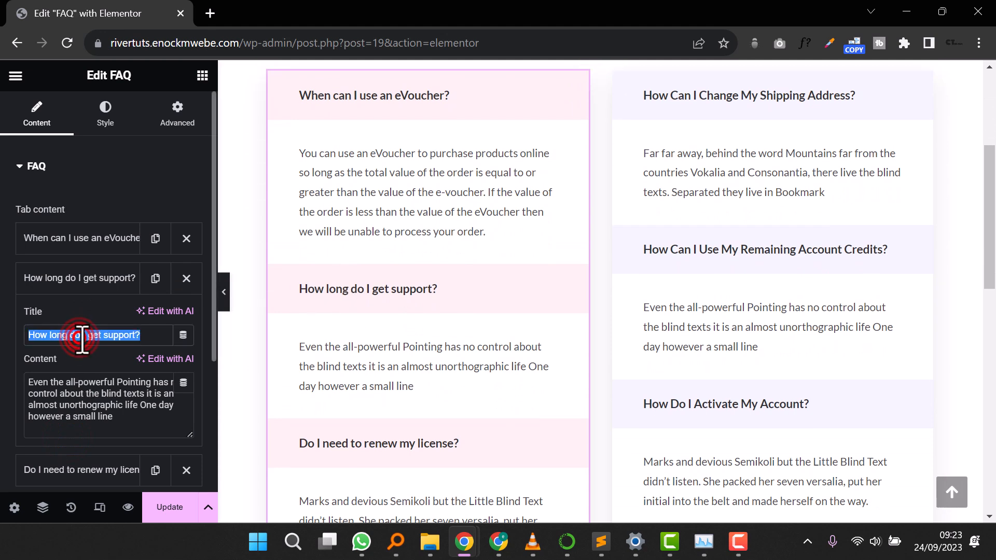
pyautogui.rightClick(80, 337)
pyautogui.click(136, 129)
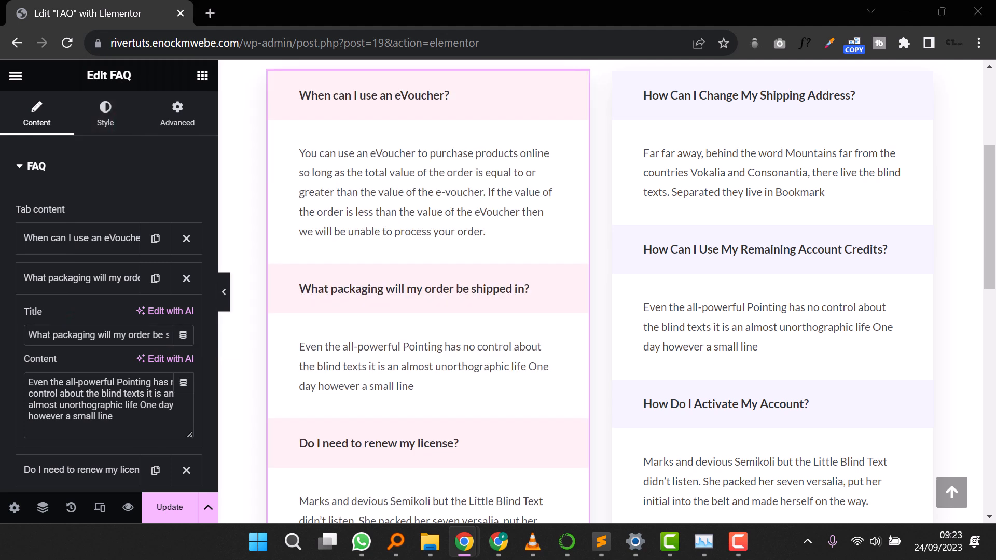
# Step: Replace the packaging question's placeholder answer with the copied text beginning "Most orders are shipped in a discreet brown cardboard box"
pyautogui.tripleClick(67, 388)
pyautogui.rightClick(65, 393)
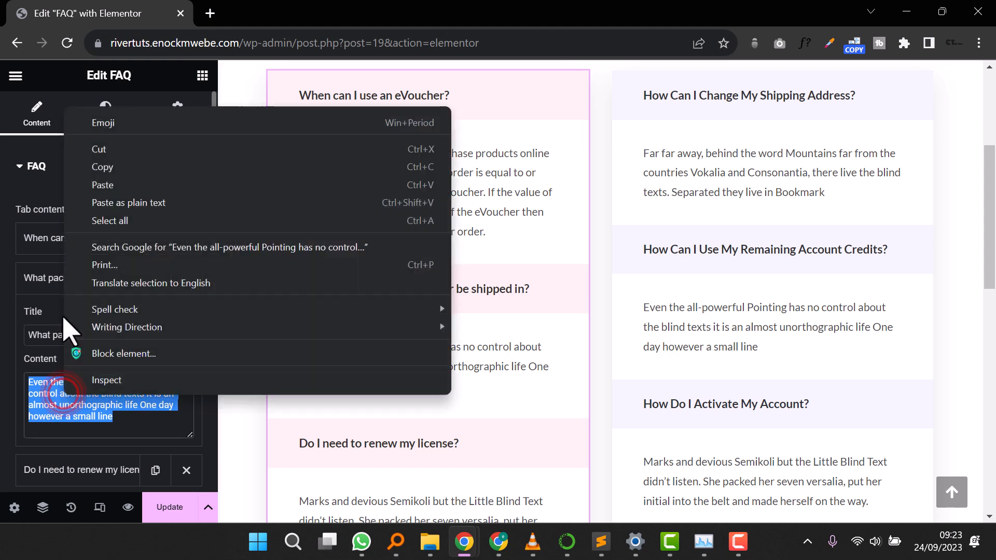
pyautogui.click(99, 185)
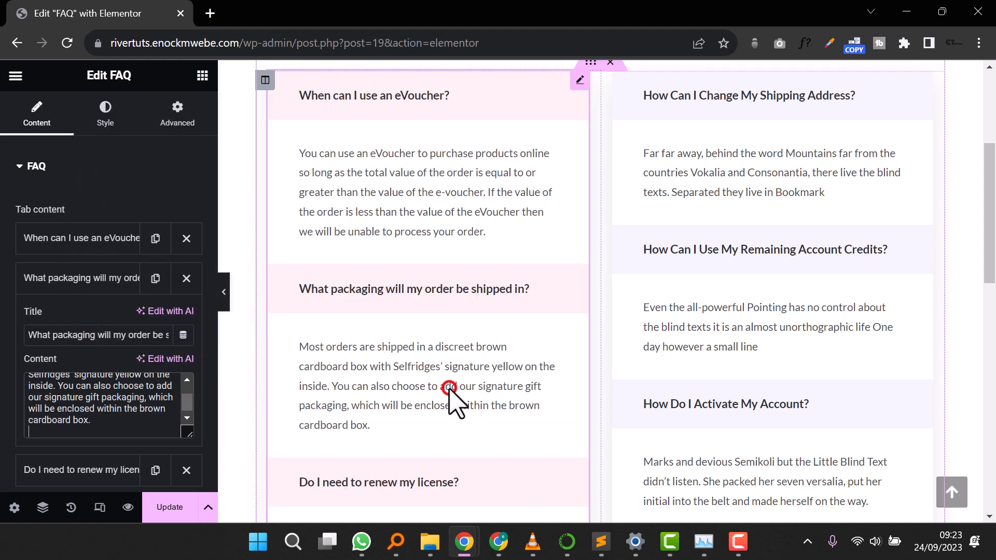
# Step: Review the FAQ page at full width with the editing panel hidden, and restore the panel
pyautogui.click(224, 293)
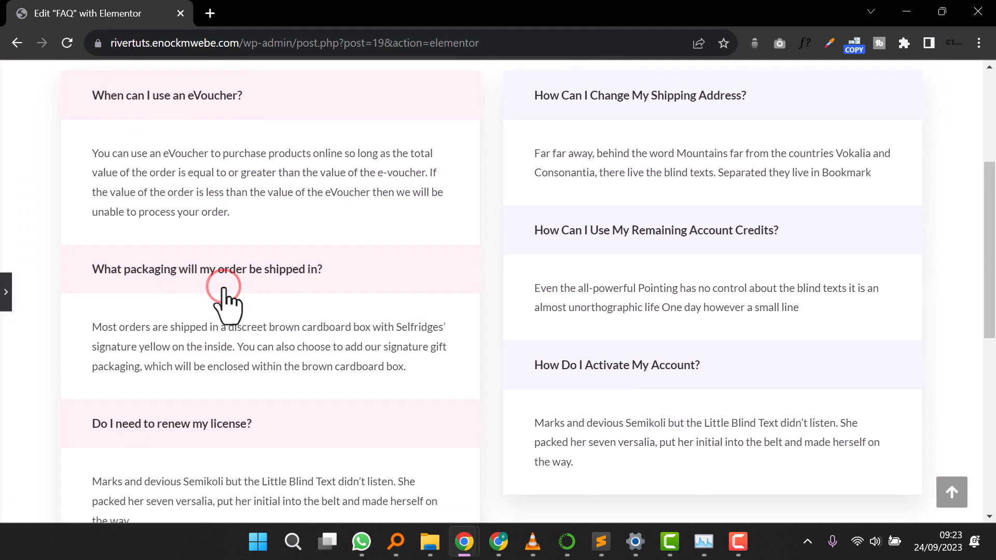
pyautogui.scroll(5, 362, 355)
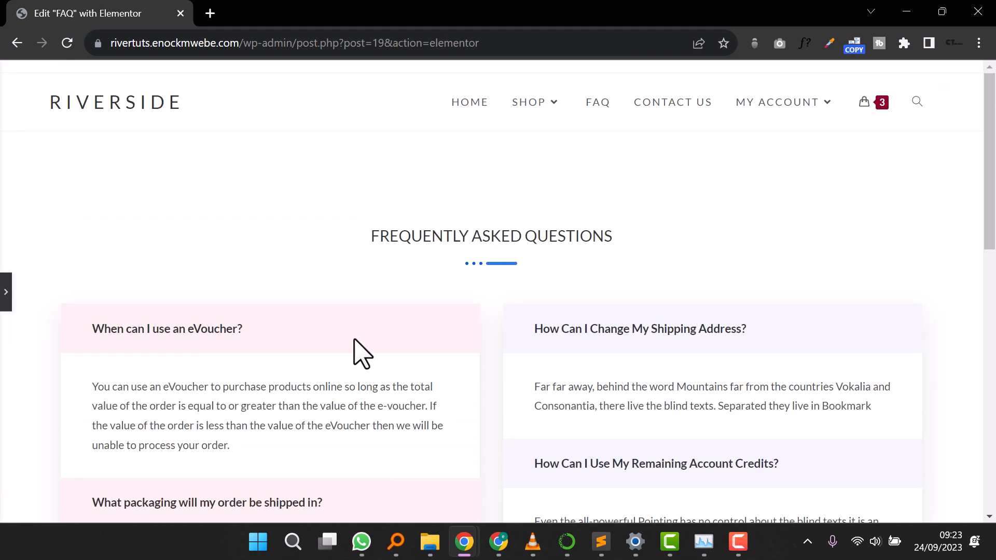
pyautogui.scroll(-10, 361, 354)
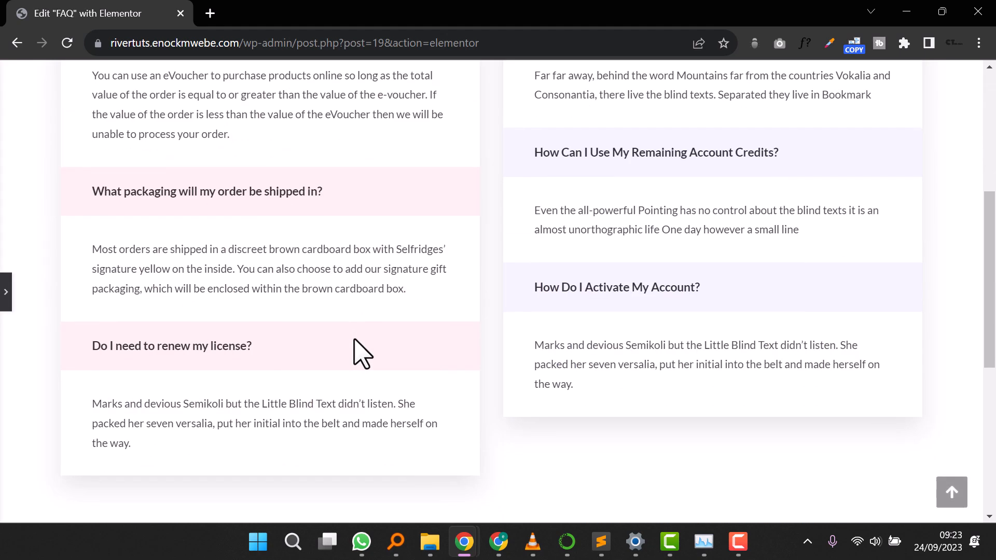
pyautogui.scroll(10, 358, 353)
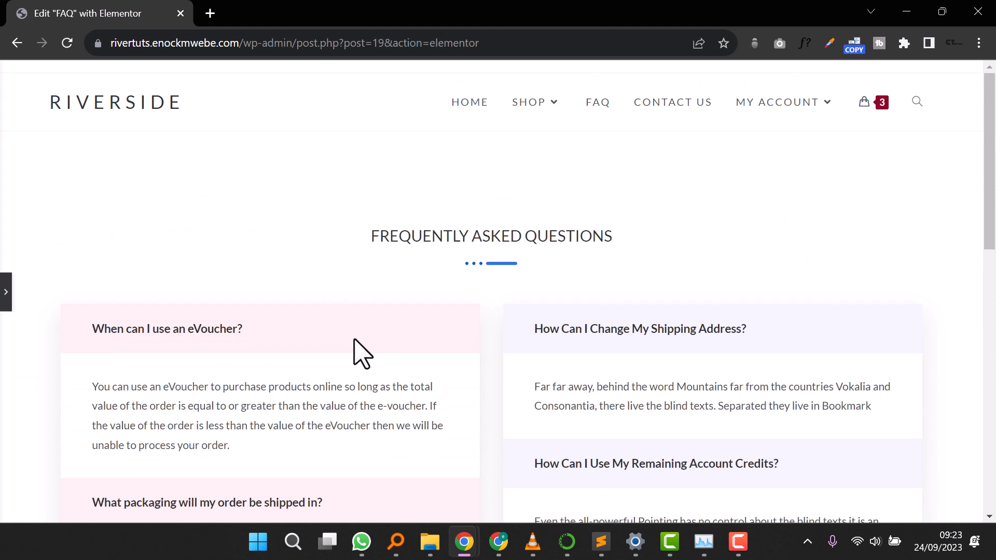
pyautogui.click(7, 306)
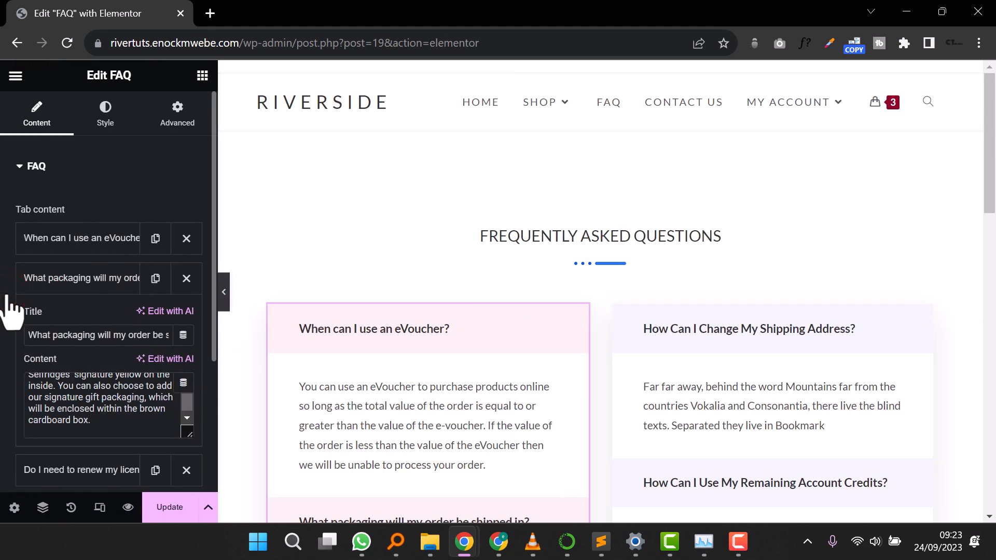
# Step: Turn off the separator of the "FREQUENTLY ASKED QUESTIONS" heading
pyautogui.click(21, 166)
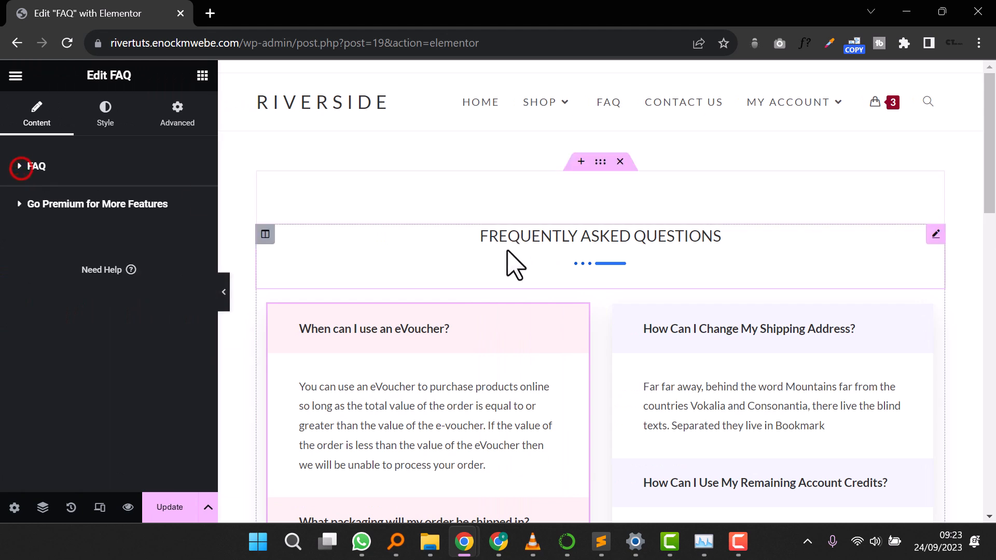
pyautogui.click(539, 236)
pyautogui.scroll(-3, 109, 441)
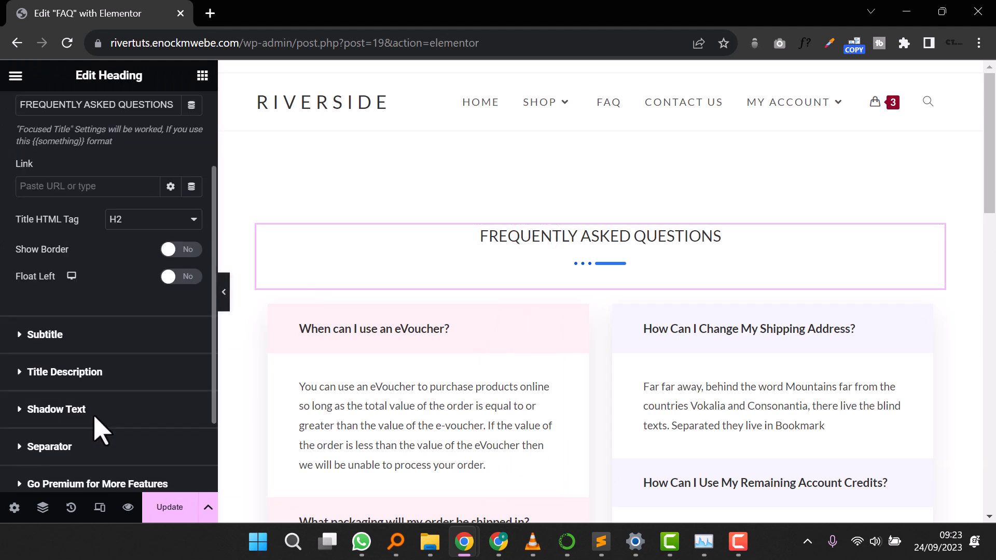
pyautogui.scroll(-2, 99, 430)
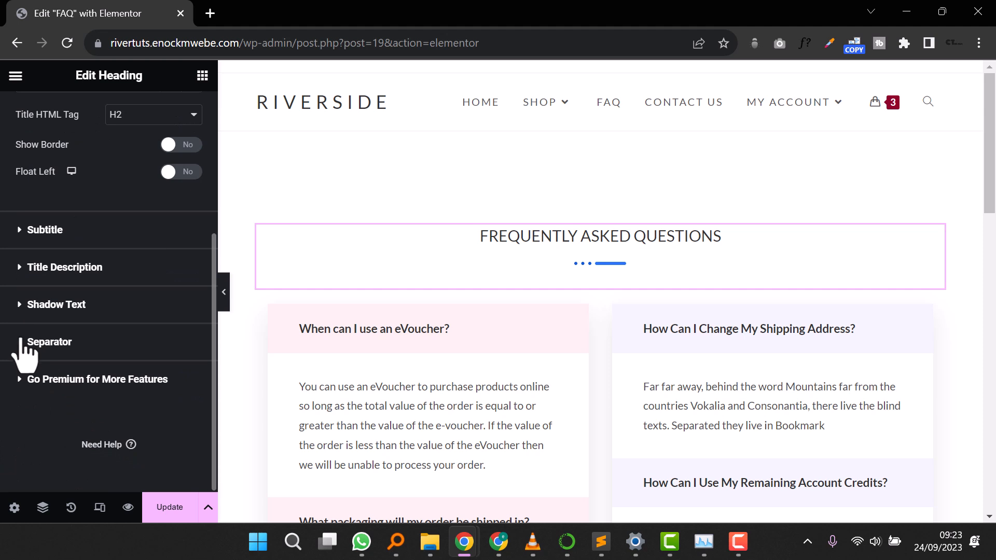
pyautogui.click(21, 342)
pyautogui.click(182, 351)
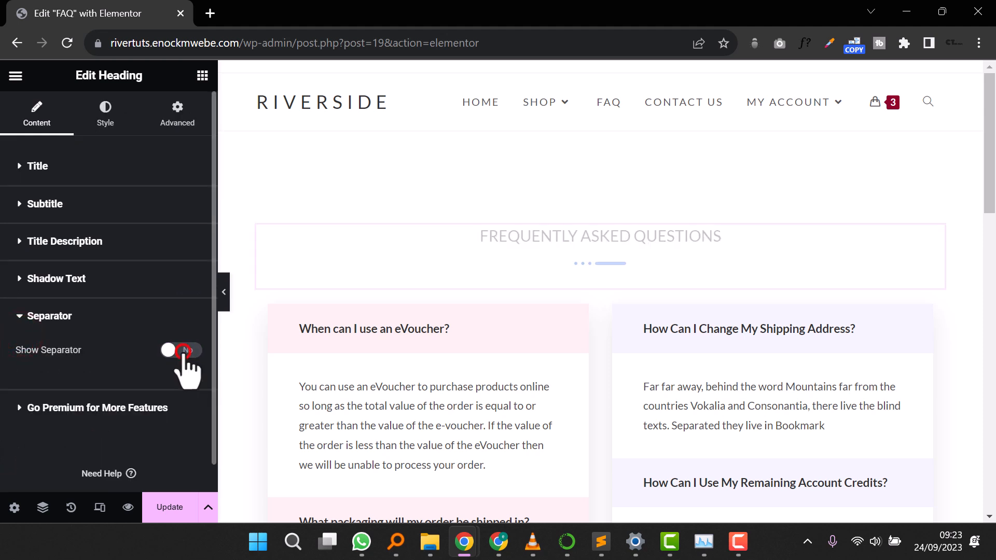
pyautogui.click(181, 350)
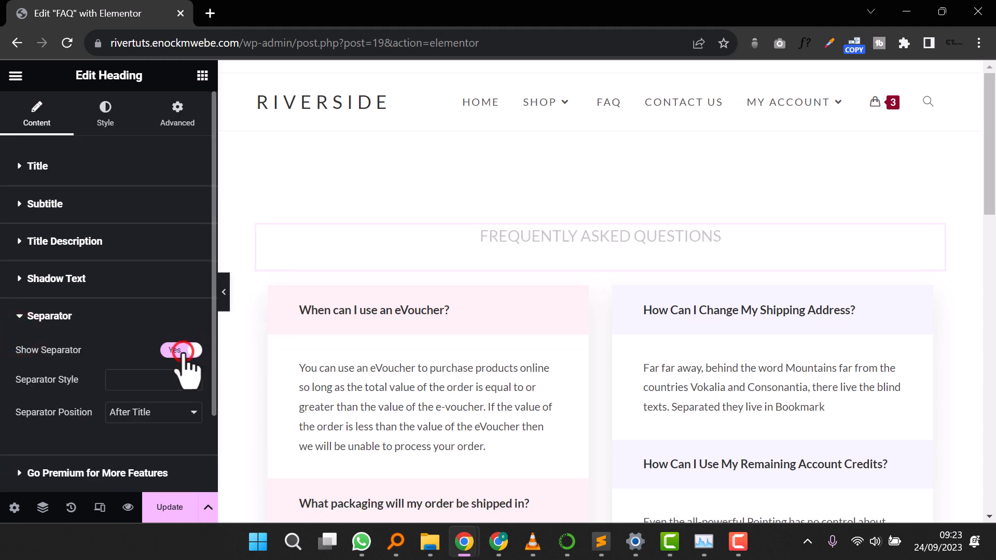
pyautogui.scroll(-2, 111, 349)
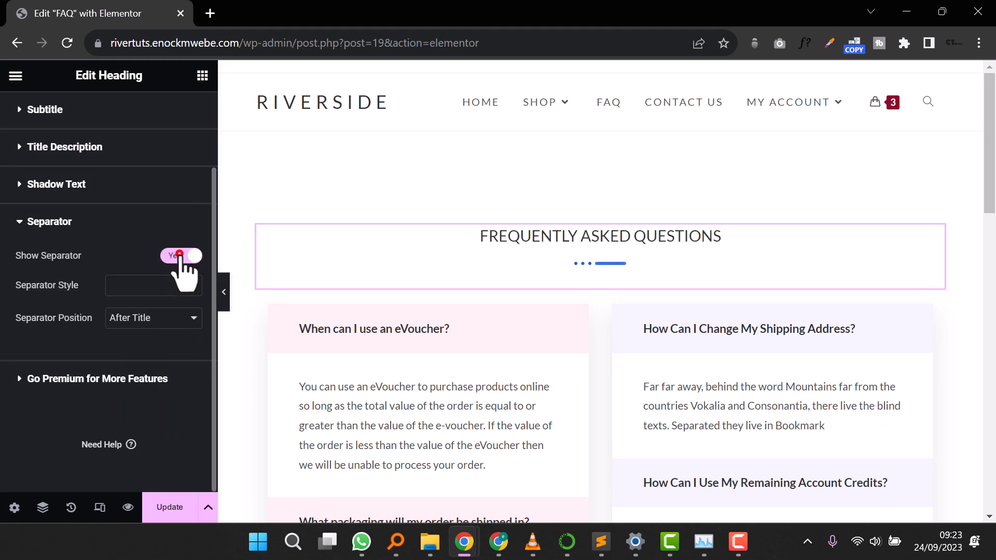
pyautogui.click(179, 256)
# Step: Update the FAQ page and preview it in a new browser tab
pyautogui.scroll(-4, 576, 354)
pyautogui.scroll(5, 581, 357)
pyautogui.scroll(-10, 586, 358)
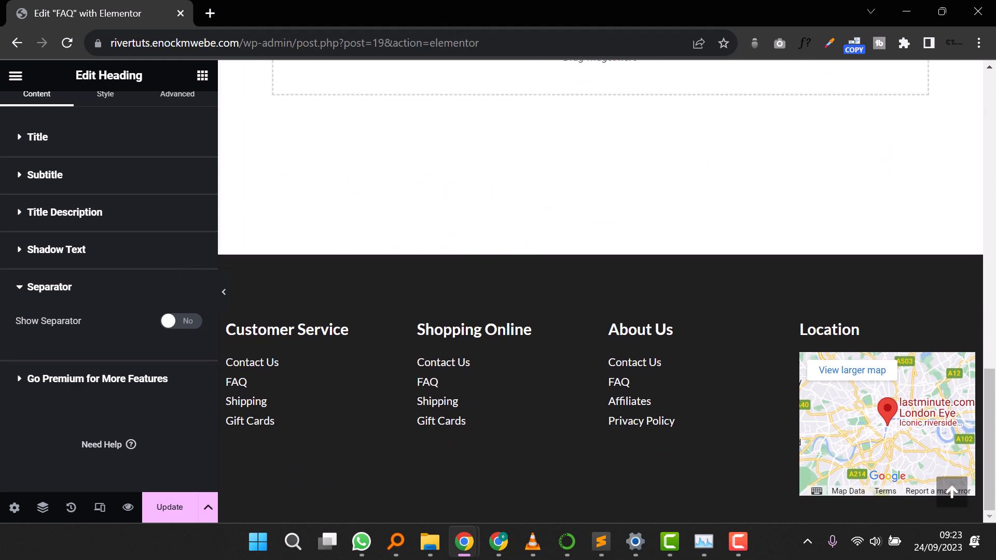
pyautogui.scroll(10, 278, 395)
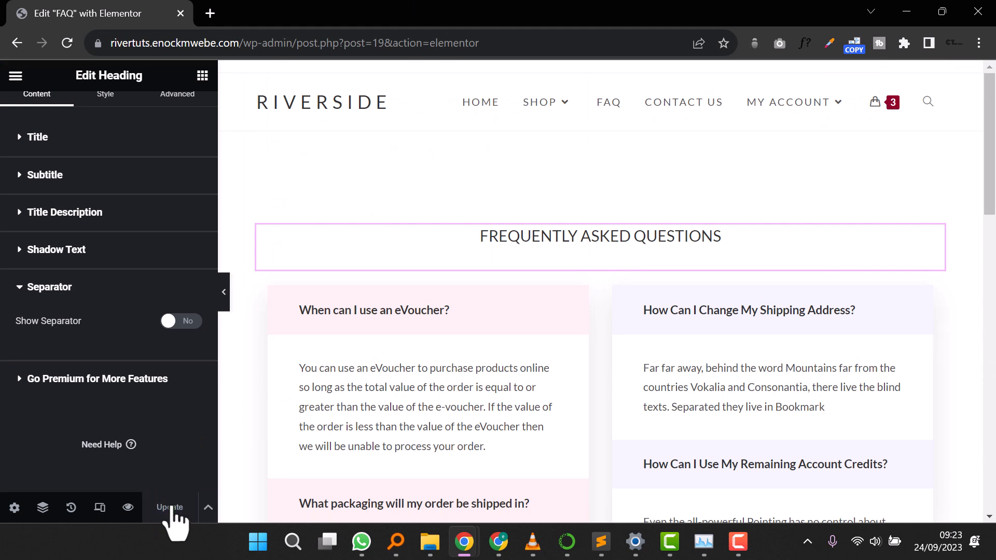
pyautogui.click(126, 508)
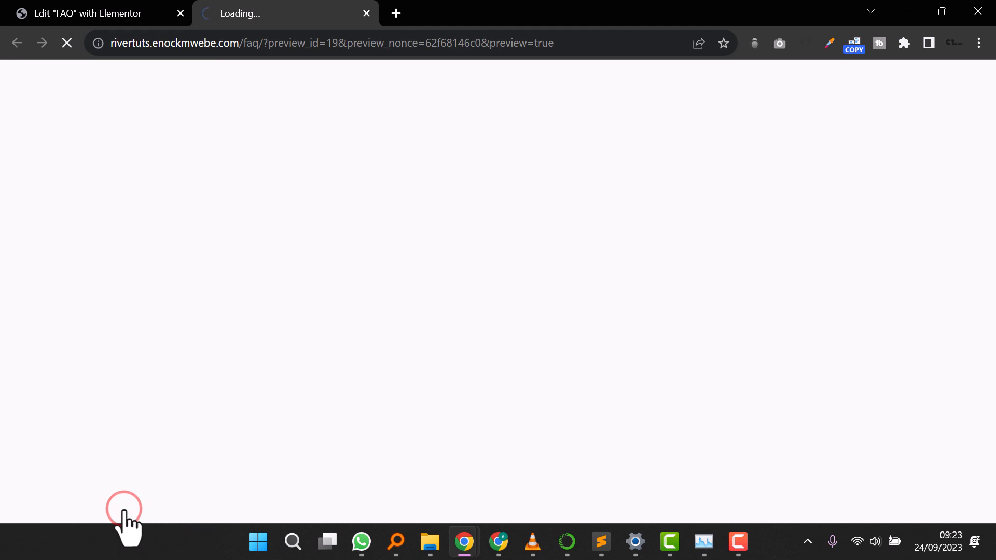
pyautogui.scroll(-15, 405, 356)
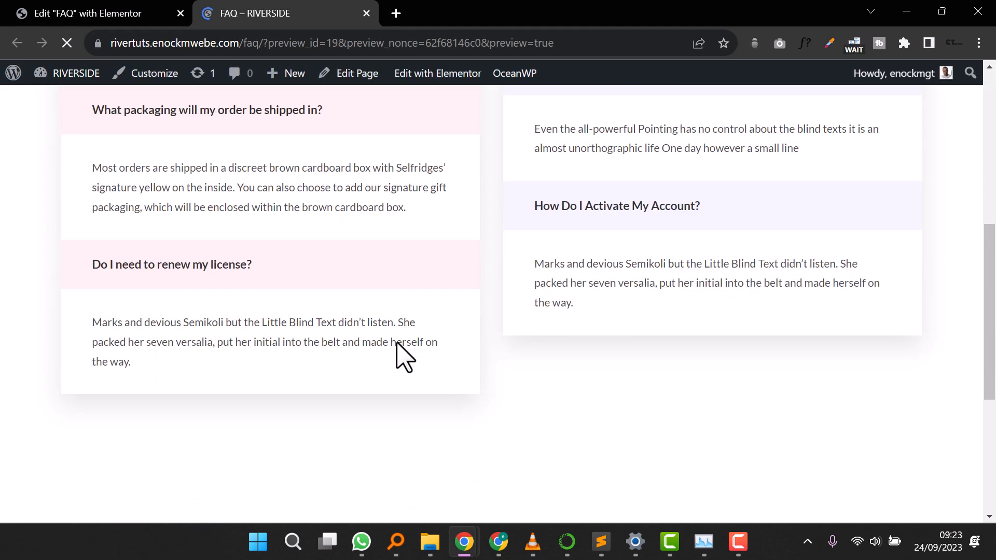
# Step: Examine the FAQ page's mobile layout in the editor's responsive mode, from the questions down to the footer columns
pyautogui.click(108, 8)
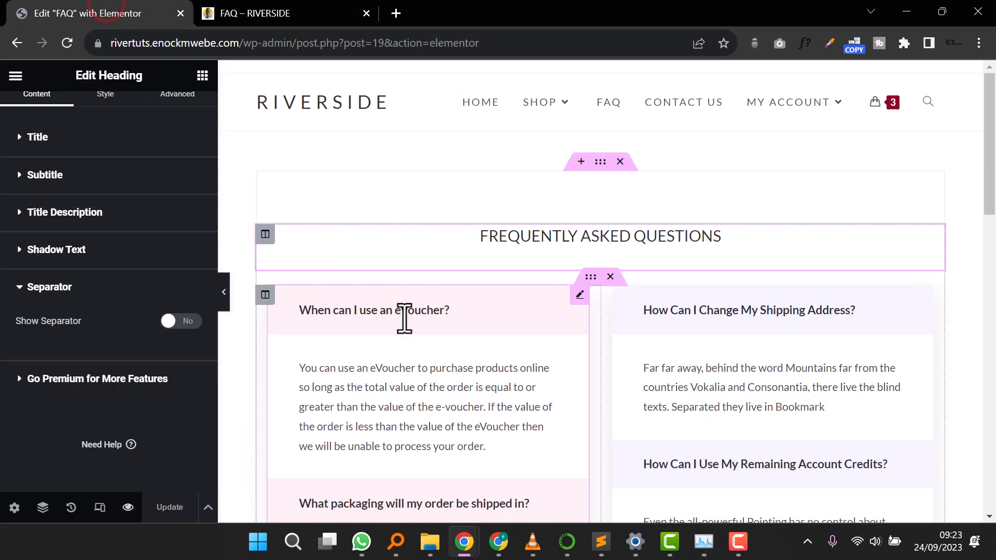
pyautogui.click(99, 508)
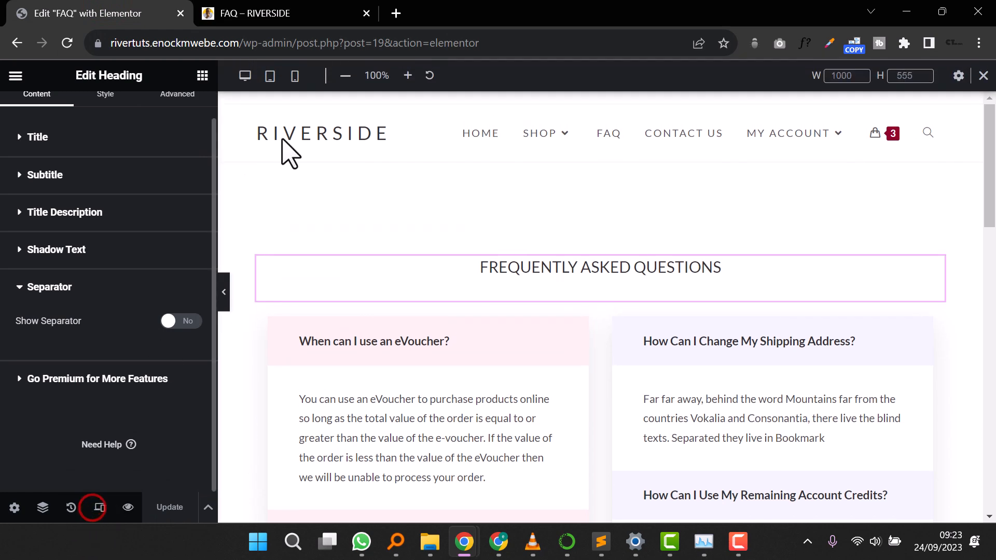
pyautogui.click(294, 75)
pyautogui.scroll(-15, 606, 301)
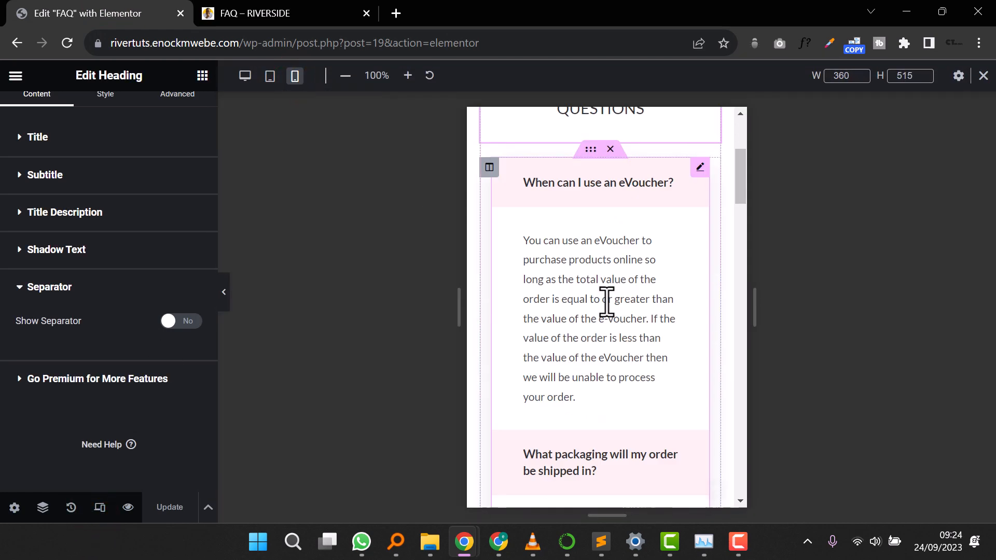
pyautogui.scroll(5, 607, 302)
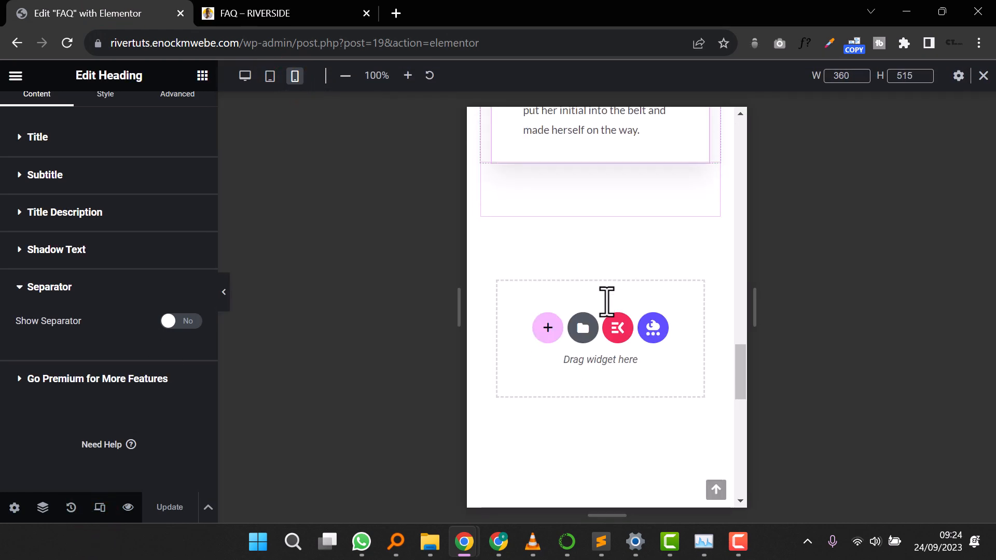
pyautogui.scroll(-9, 607, 302)
pyautogui.scroll(4, 607, 301)
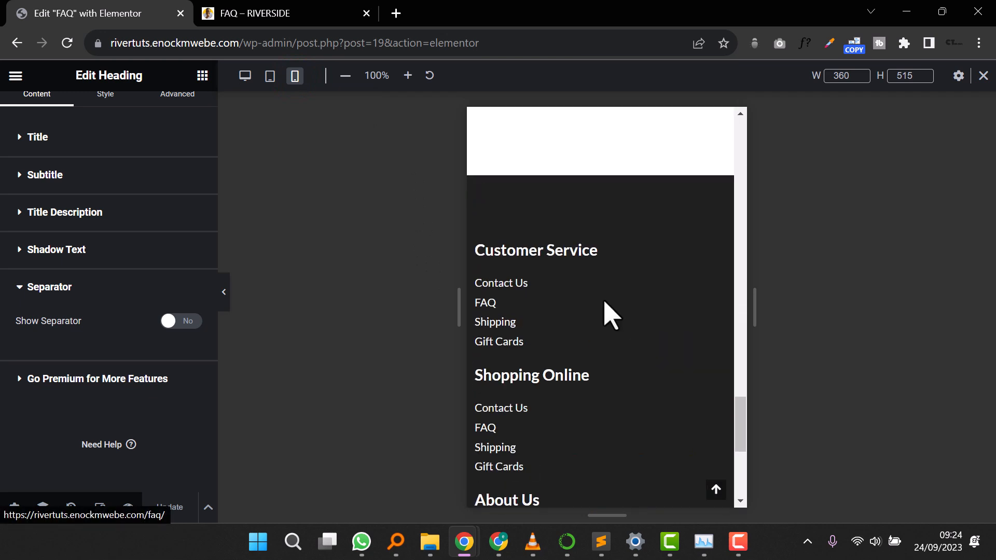
pyautogui.scroll(-6, 503, 317)
pyautogui.scroll(6, 504, 311)
pyautogui.scroll(-4, 549, 331)
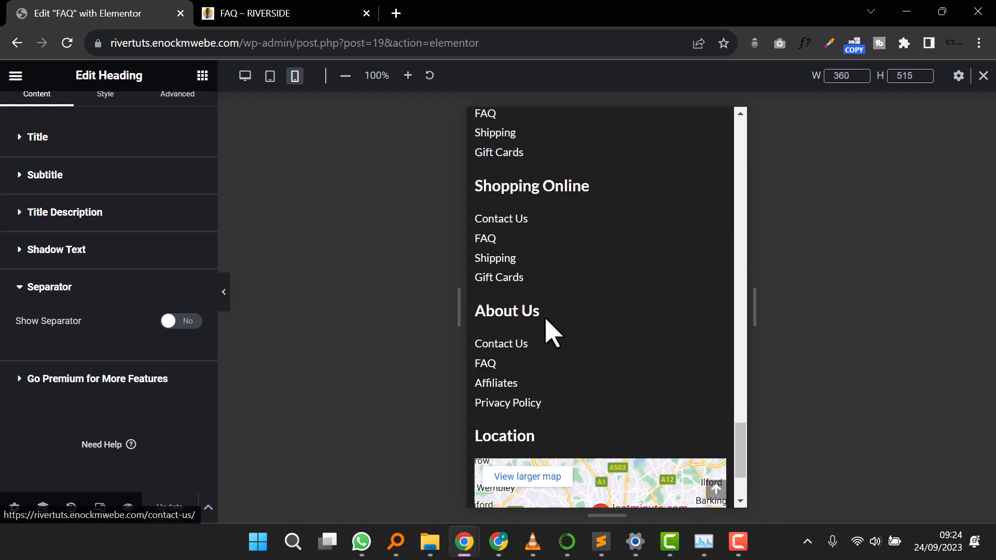
pyautogui.scroll(-2, 531, 381)
pyautogui.scroll(8, 534, 355)
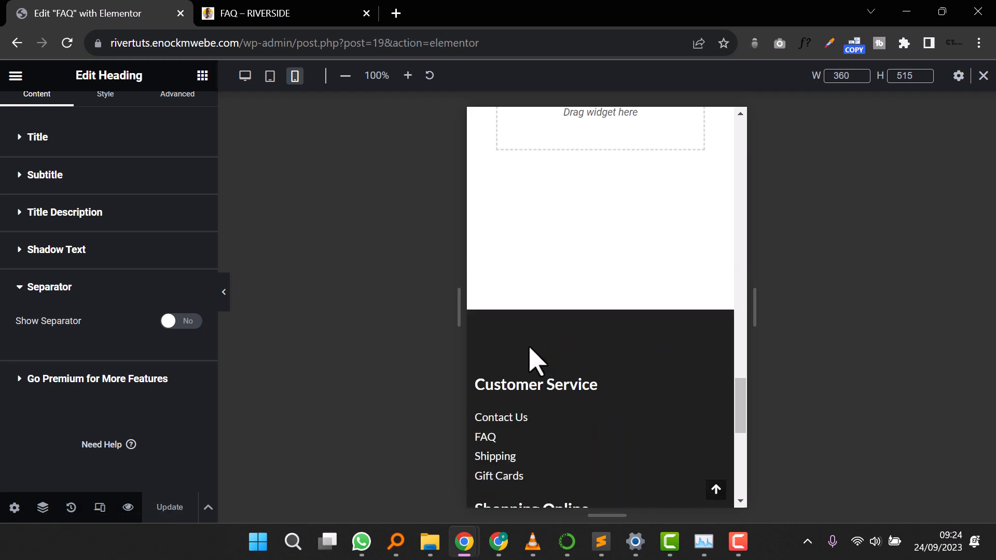
# Step: Open the RVfooter template for editing with Elementor in a new tab from the FAQ page preview
pyautogui.click(307, 16)
pyautogui.moveTo(441, 83)
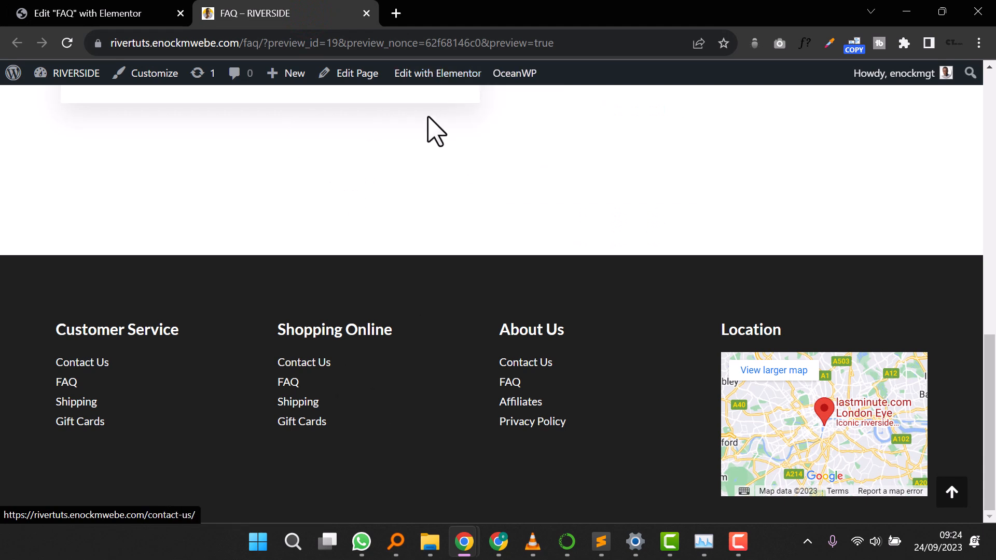
pyautogui.rightClick(429, 103)
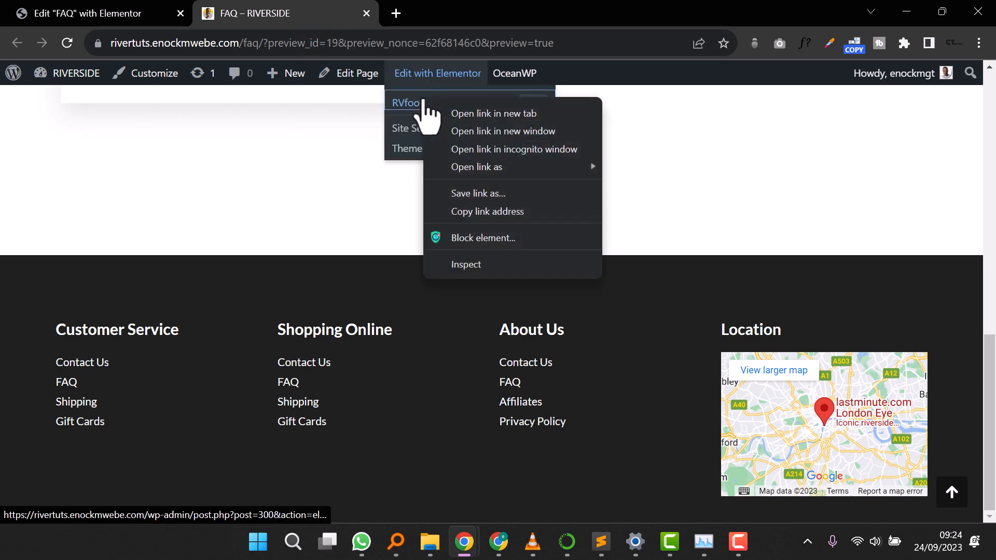
pyautogui.click(453, 113)
# Step: Return to the FAQ page's editor and close its browser tab
pyautogui.click(99, 13)
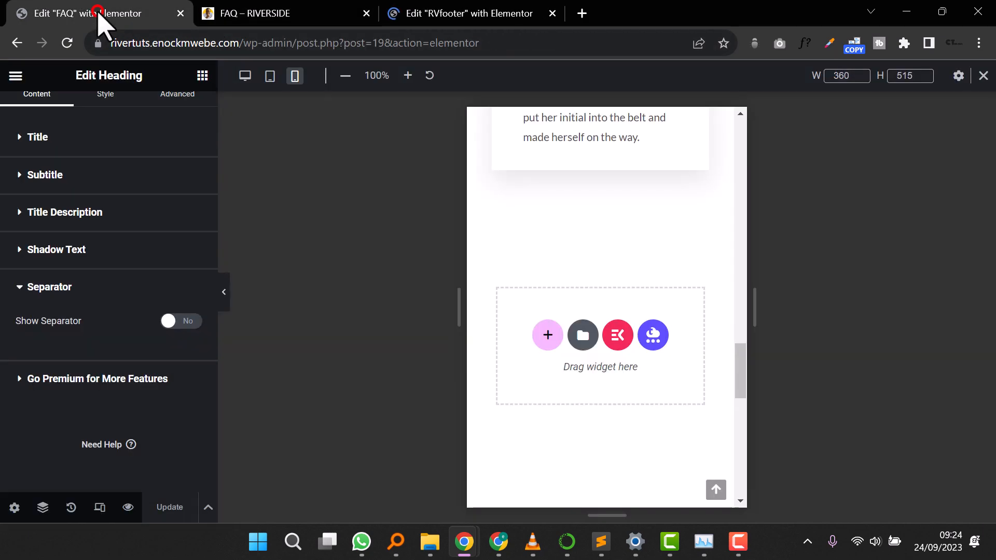
pyautogui.scroll(20, 633, 289)
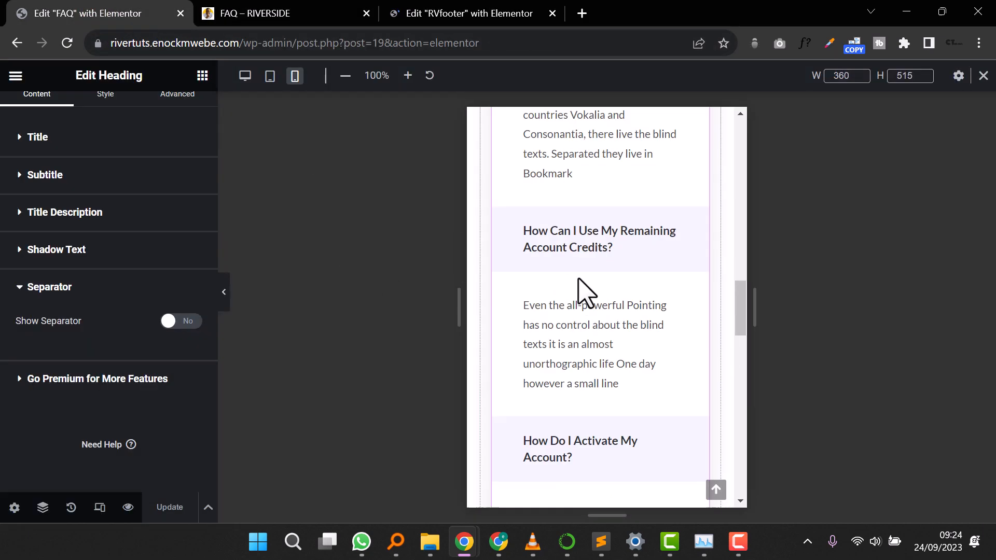
pyautogui.click(180, 13)
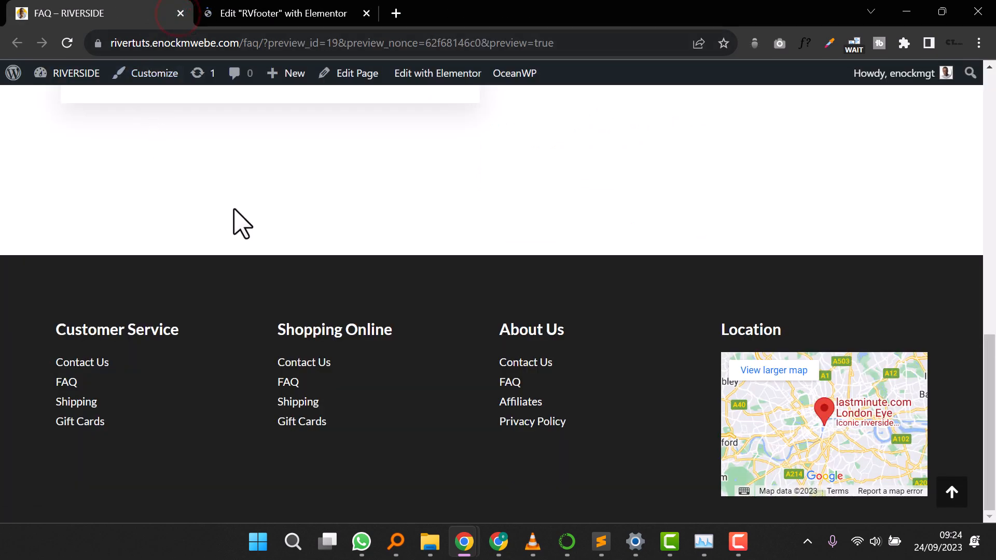
# Step: Switch to the RVfooter template's editor and display the footer in the mobile responsive view
pyautogui.scroll(15, 234, 222)
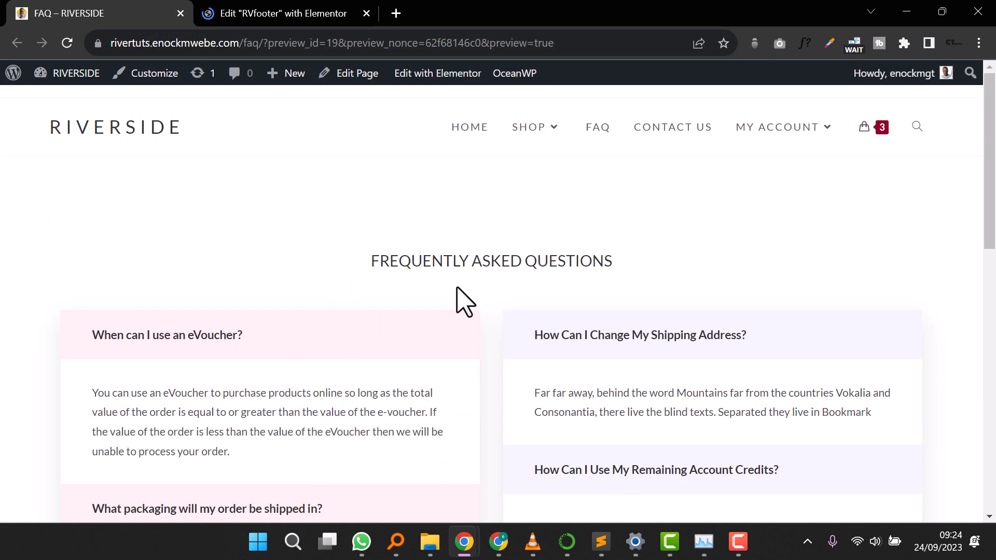
pyautogui.click(300, 14)
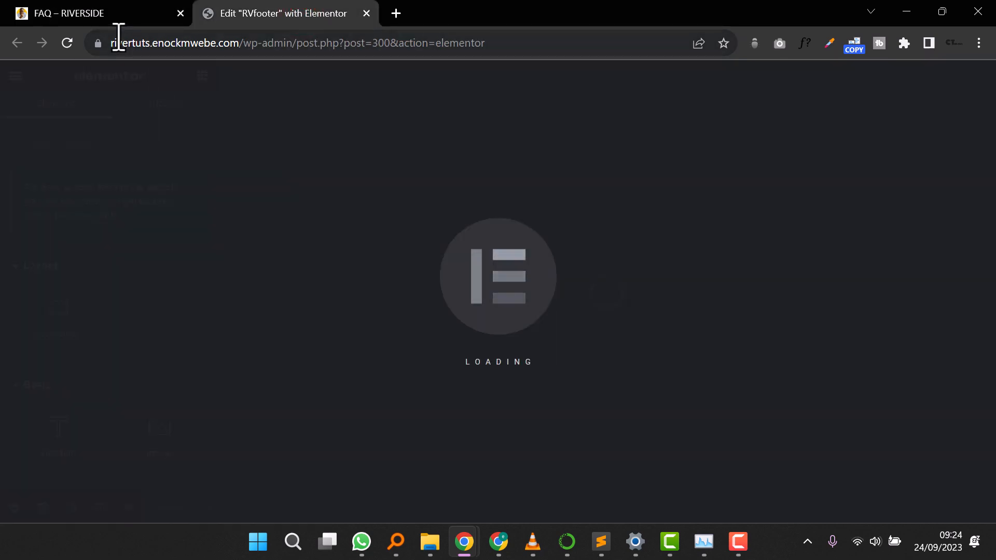
pyautogui.click(111, 20)
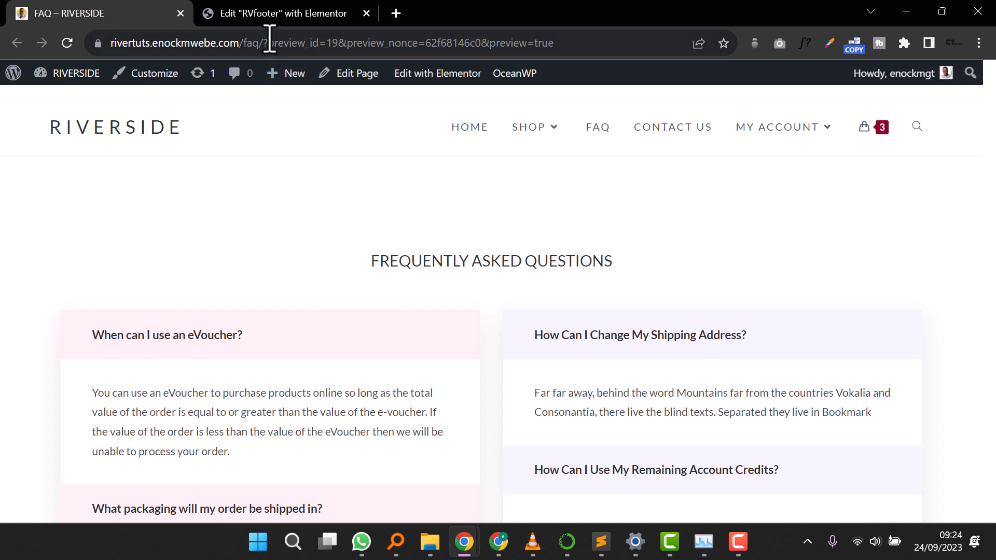
pyautogui.click(271, 20)
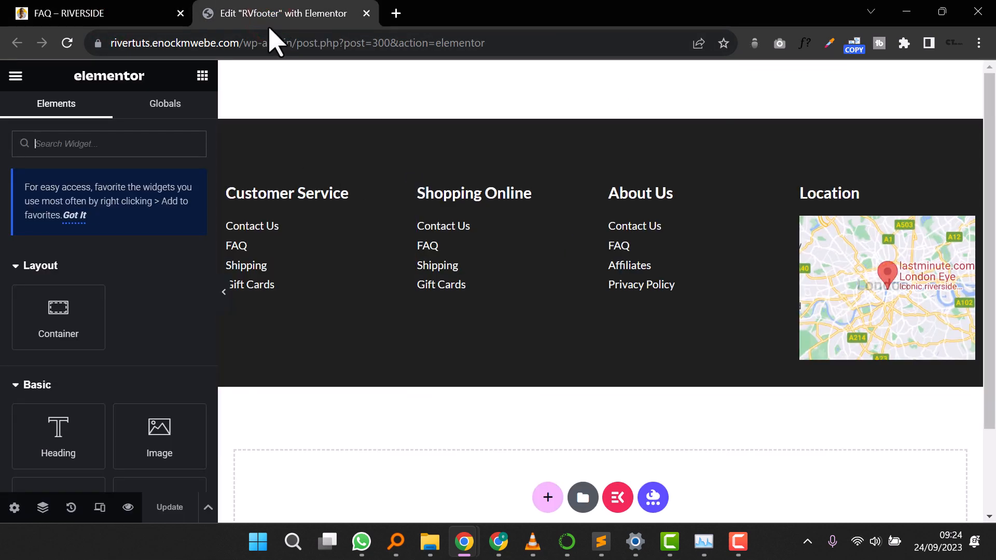
pyautogui.click(98, 510)
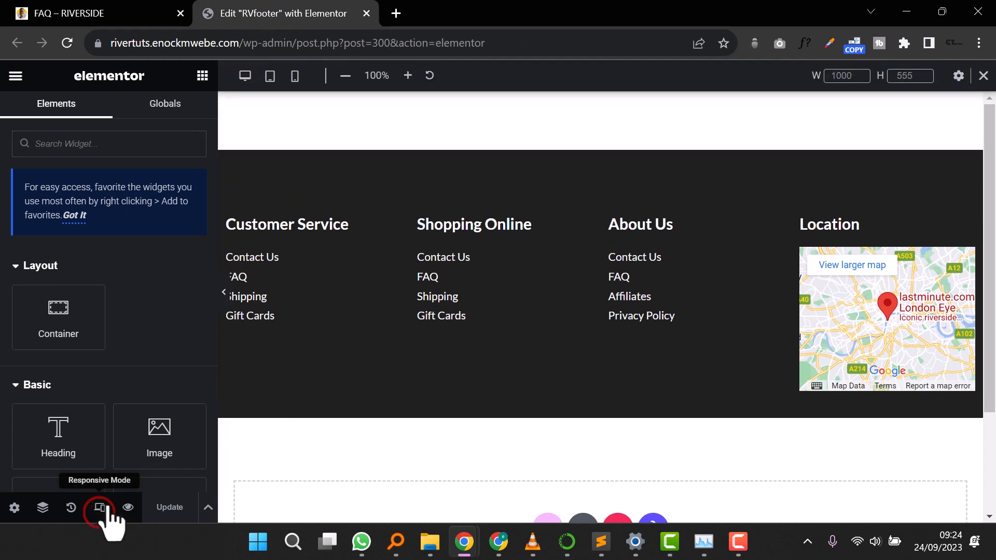
pyautogui.click(294, 76)
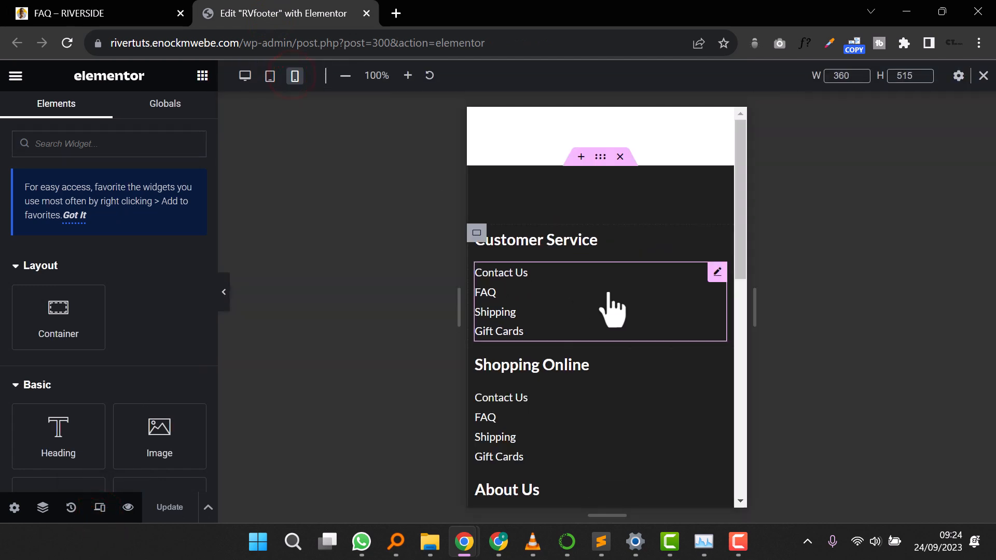
# Step: Centre the Customer Service heading and the link list beneath it in the footer's mobile view
pyautogui.click(596, 240)
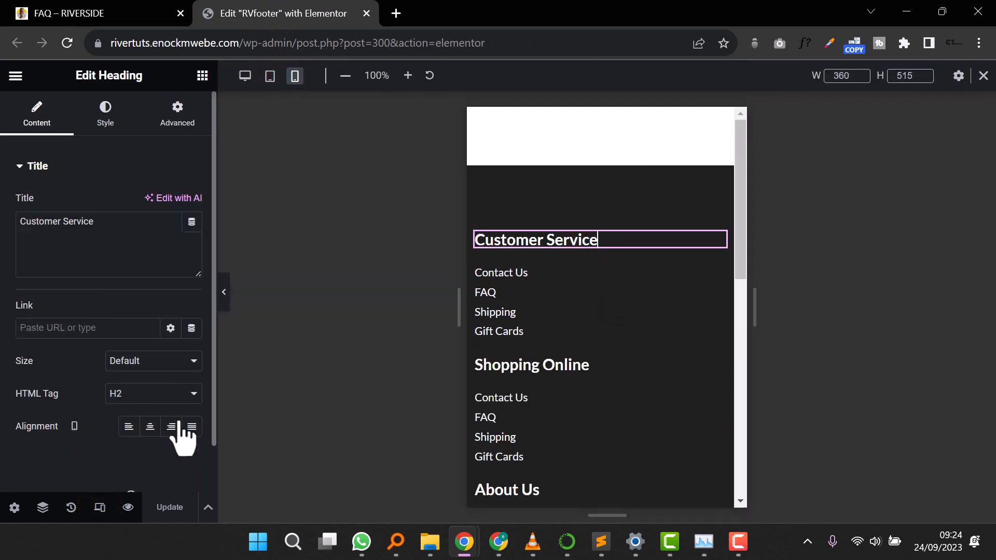
pyautogui.click(152, 425)
pyautogui.click(536, 292)
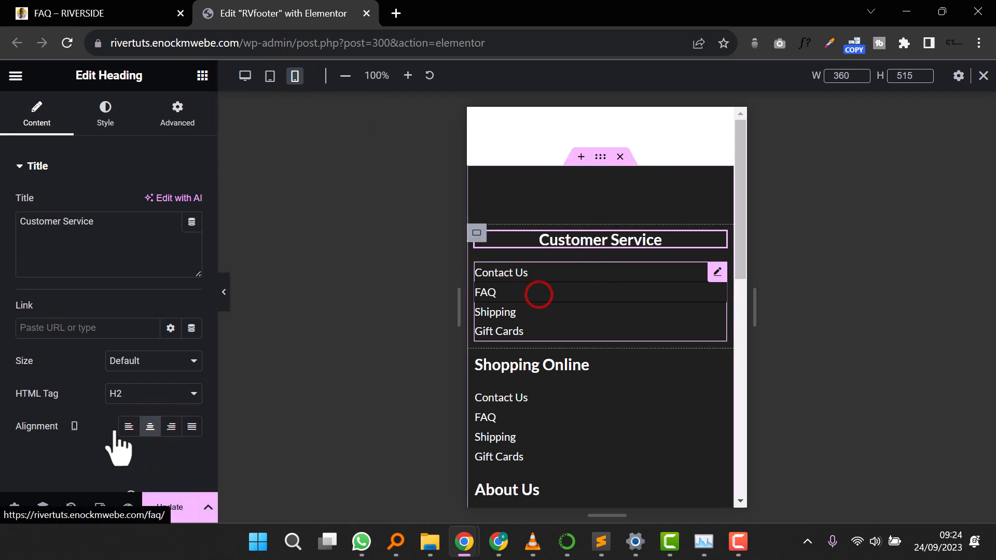
pyautogui.click(717, 272)
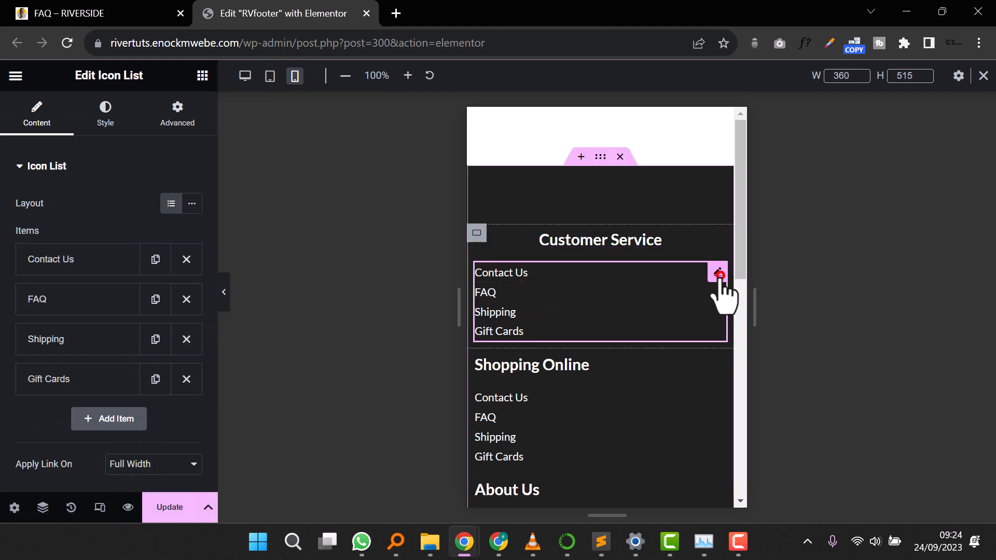
pyautogui.click(103, 109)
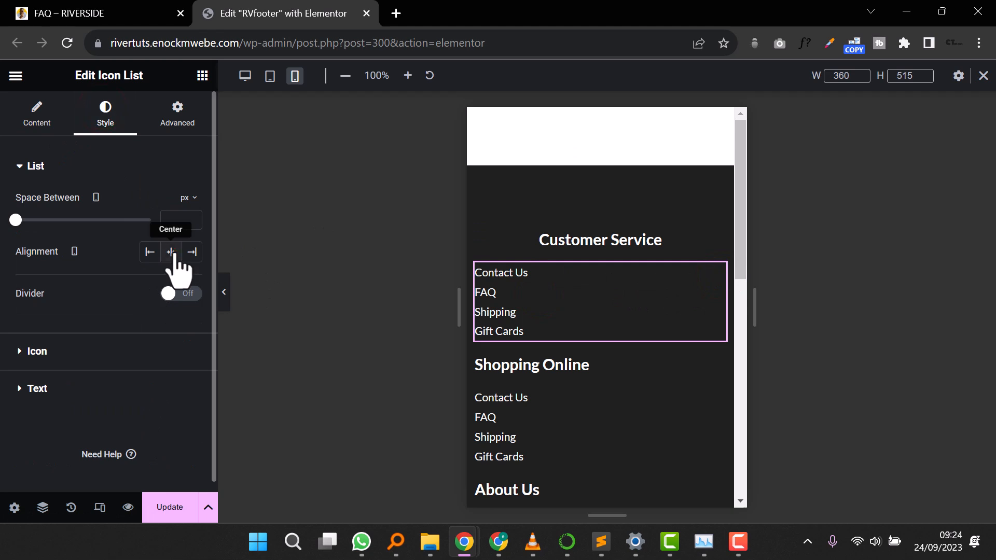
pyautogui.click(171, 252)
# Step: Copy the Customer Service link list and paste its style onto the Shopping Online link list
pyautogui.rightClick(613, 308)
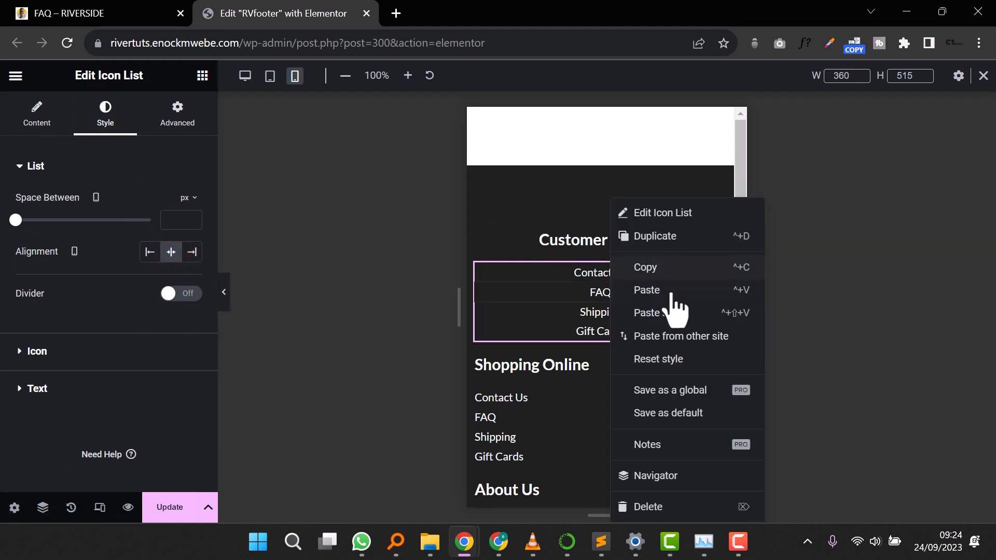
pyautogui.click(656, 266)
pyautogui.scroll(-3, 614, 337)
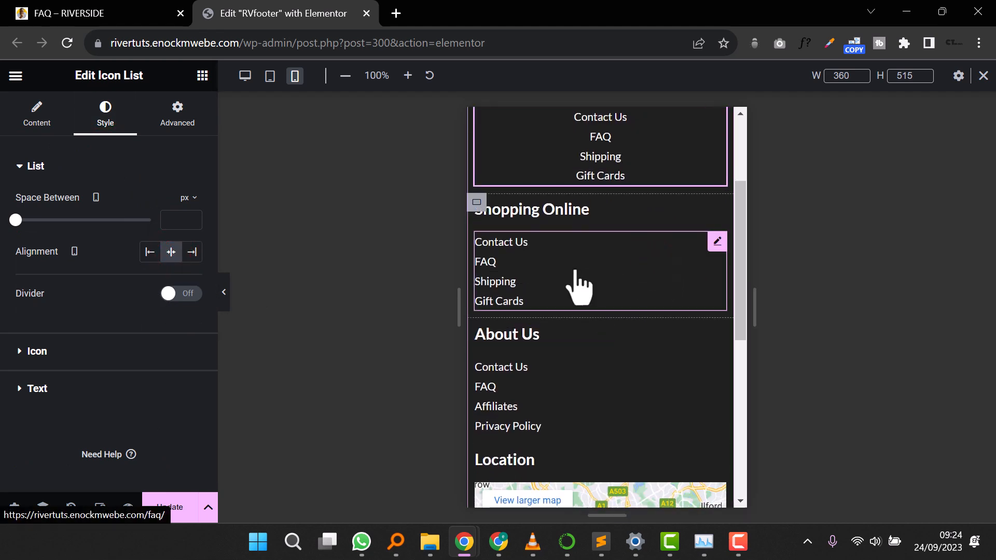
pyautogui.rightClick(644, 254)
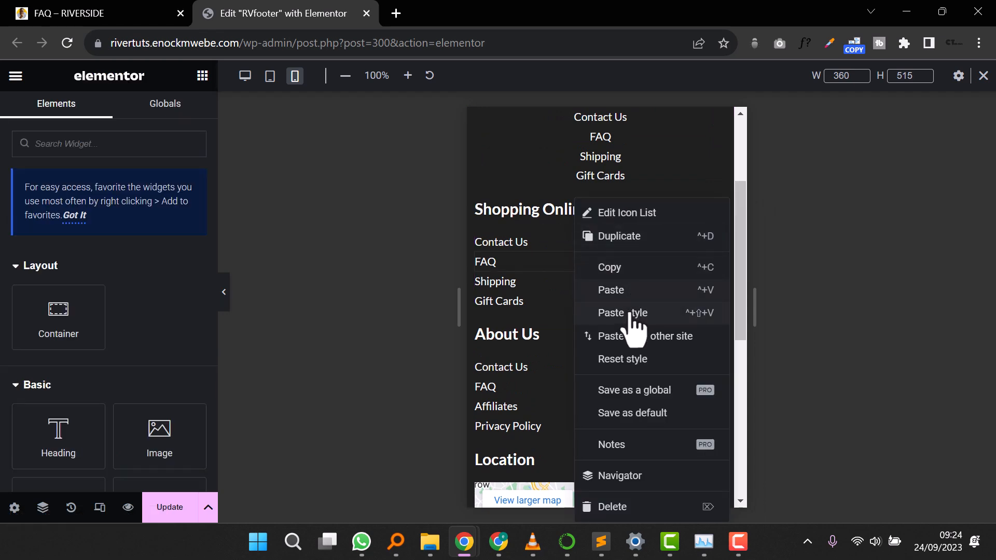
pyautogui.click(629, 313)
pyautogui.scroll(-3, 612, 332)
pyautogui.rightClick(556, 263)
pyautogui.click(629, 294)
pyautogui.scroll(-5, 629, 306)
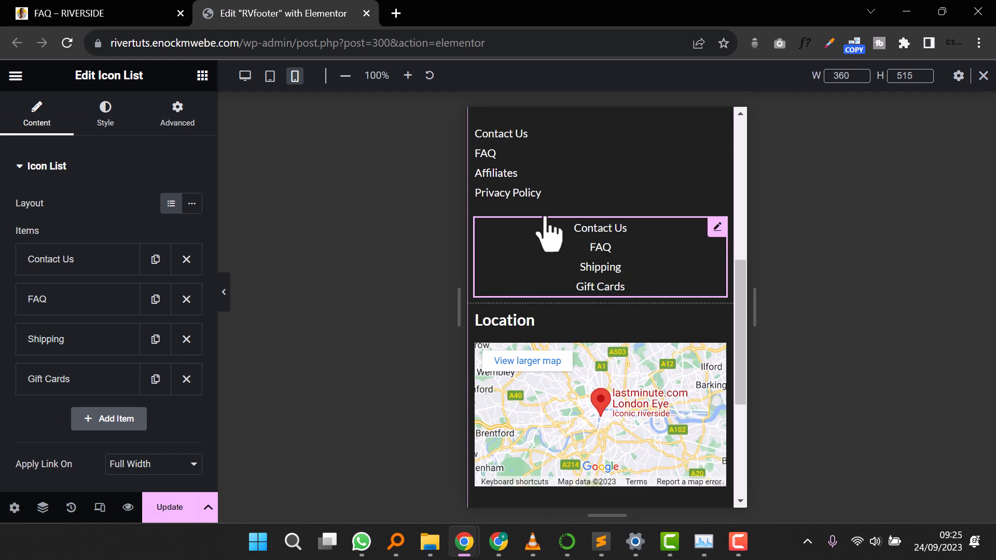
# Step: Paste the copied link list style onto the About Us link list
pyautogui.rightClick(600, 247)
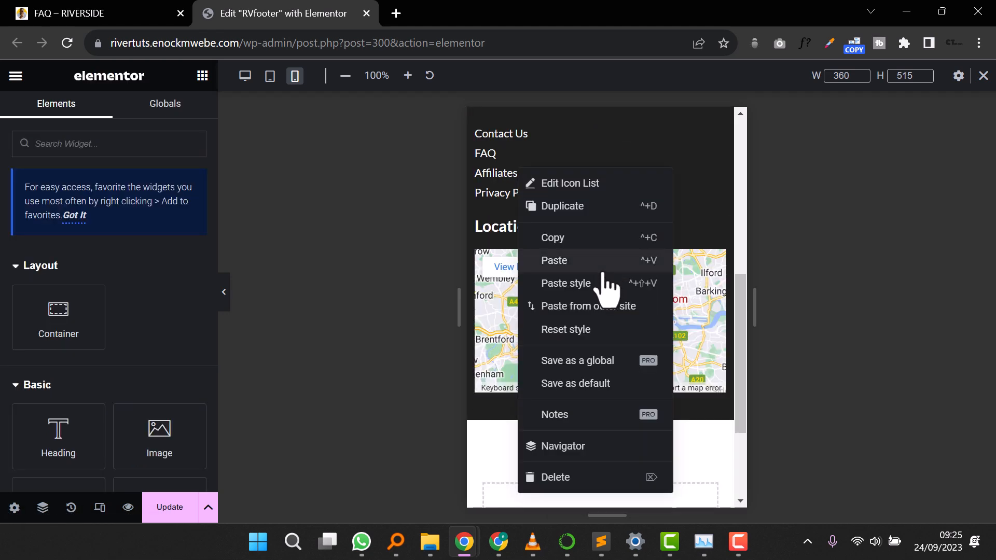
pyautogui.scroll(1, 486, 304)
pyautogui.scroll(-3, 501, 440)
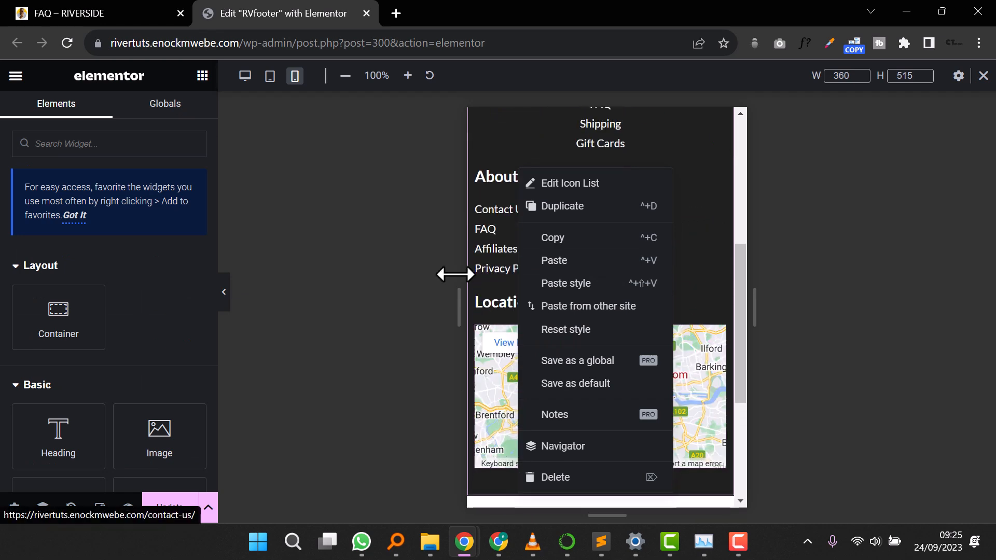
pyautogui.rightClick(491, 226)
pyautogui.click(575, 314)
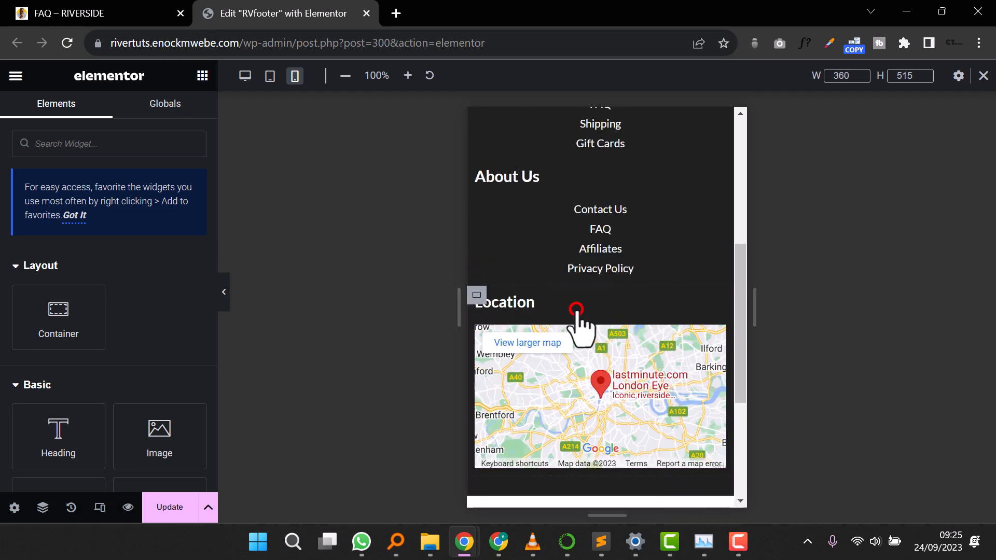
# Step: Copy the Customer Service heading and paste its style onto the Shopping Online heading
pyautogui.scroll(5, 586, 300)
pyautogui.rightClick(597, 254)
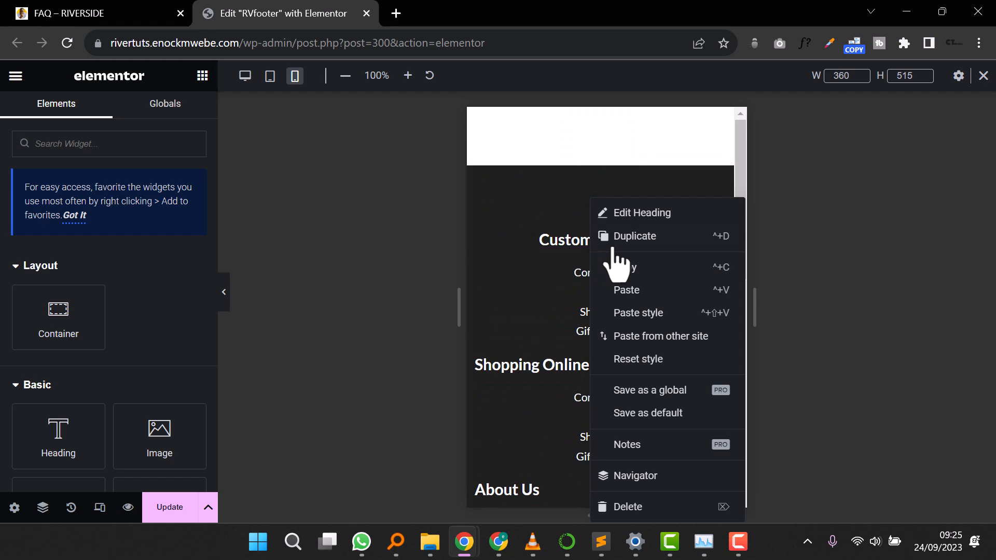
pyautogui.click(641, 269)
pyautogui.rightClick(558, 364)
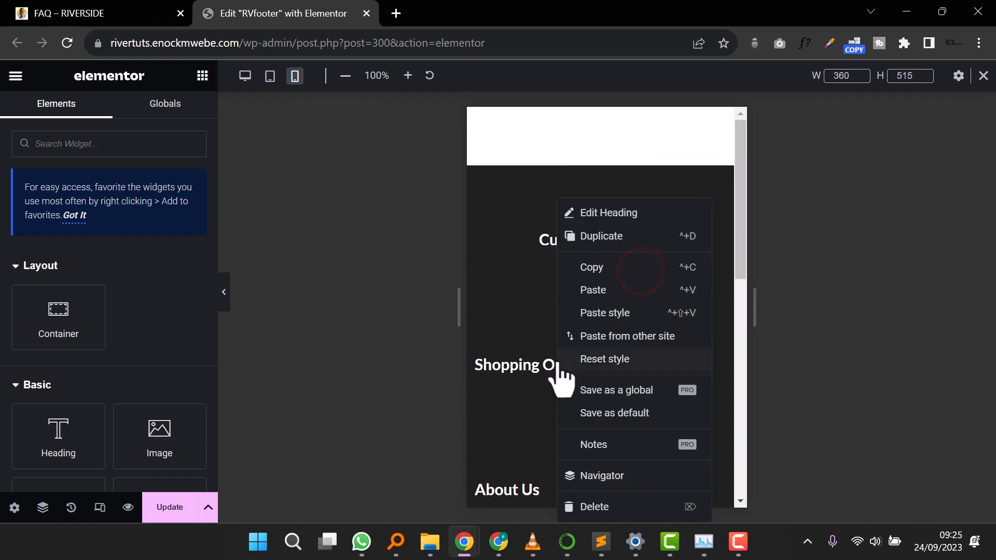
pyautogui.click(612, 313)
# Step: Paste the copied heading style onto the About Us and Location headings and update the footer template
pyautogui.scroll(-3, 527, 284)
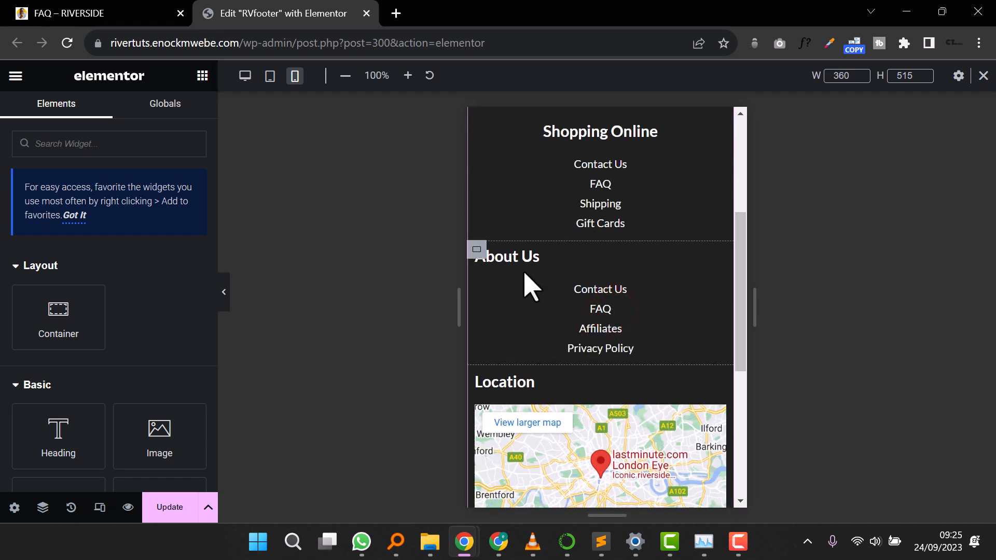
pyautogui.rightClick(534, 260)
pyautogui.click(609, 313)
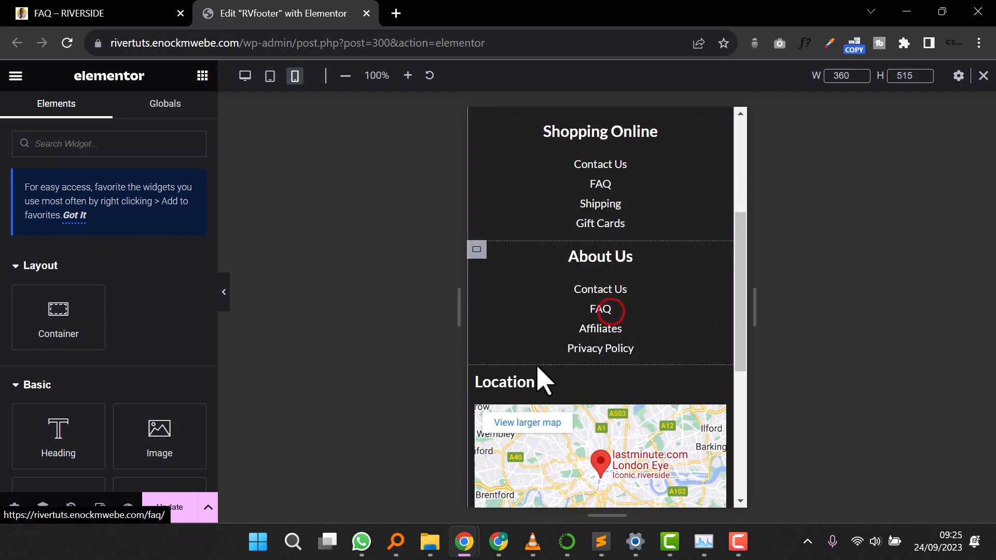
pyautogui.rightClick(512, 378)
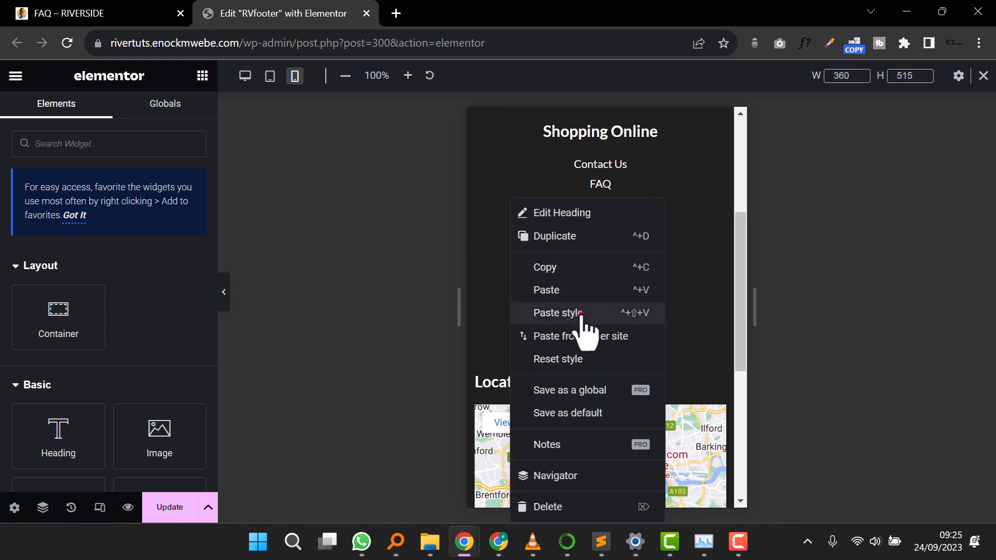
pyautogui.click(581, 314)
pyautogui.scroll(-3, 582, 329)
pyautogui.scroll(8, 583, 332)
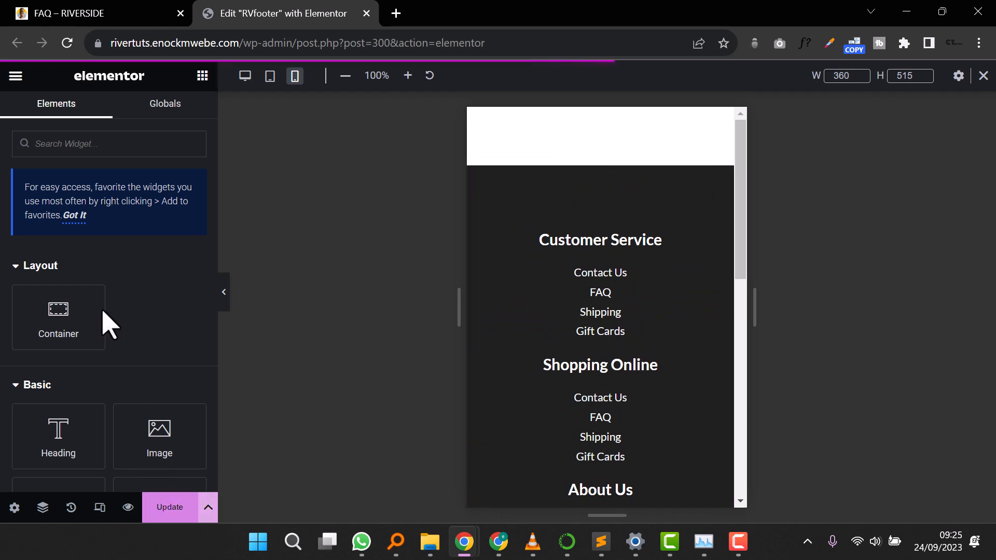
# Step: Open the site's Contact Us page in the FAQ preview's tab and close the RVfooter editor's tab
pyautogui.click(109, 14)
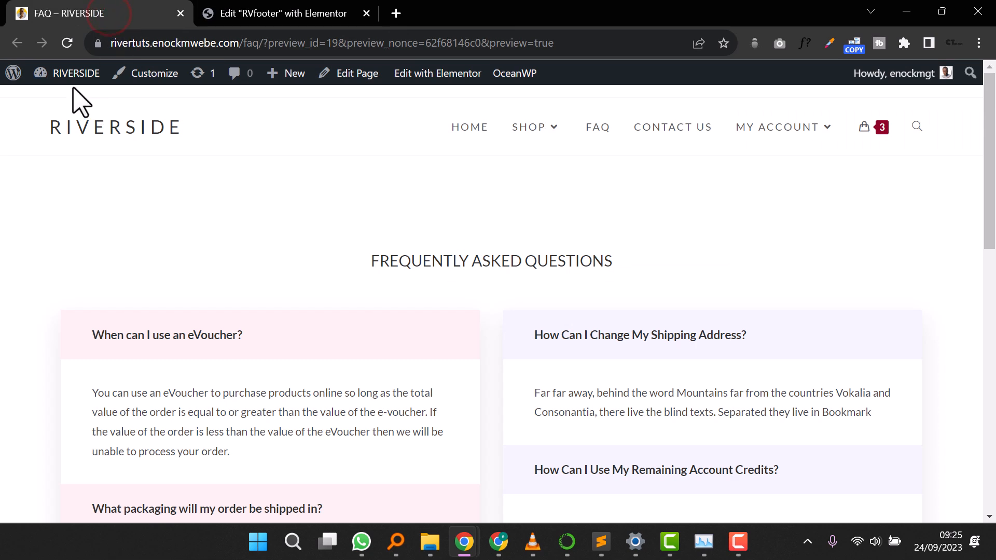
pyautogui.click(648, 132)
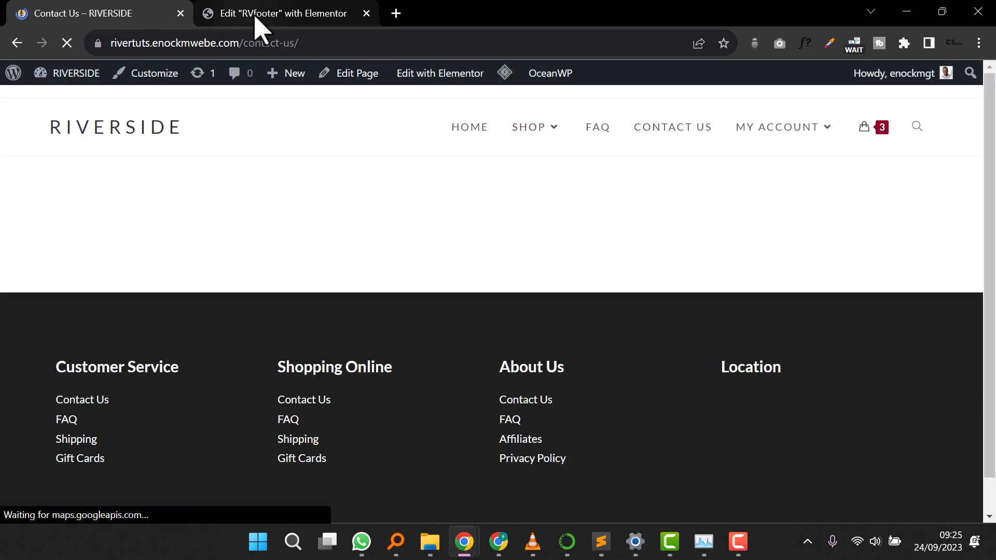
pyautogui.click(258, 15)
pyautogui.click(366, 13)
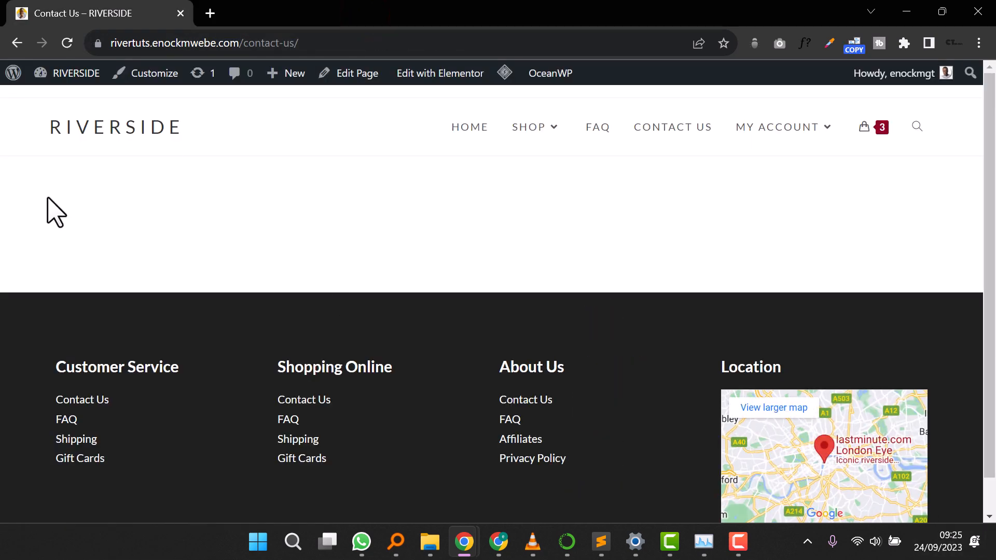
# Step: Open the RIVERSIDE site's WordPress dashboard in a new browser tab
pyautogui.moveTo(13, 78)
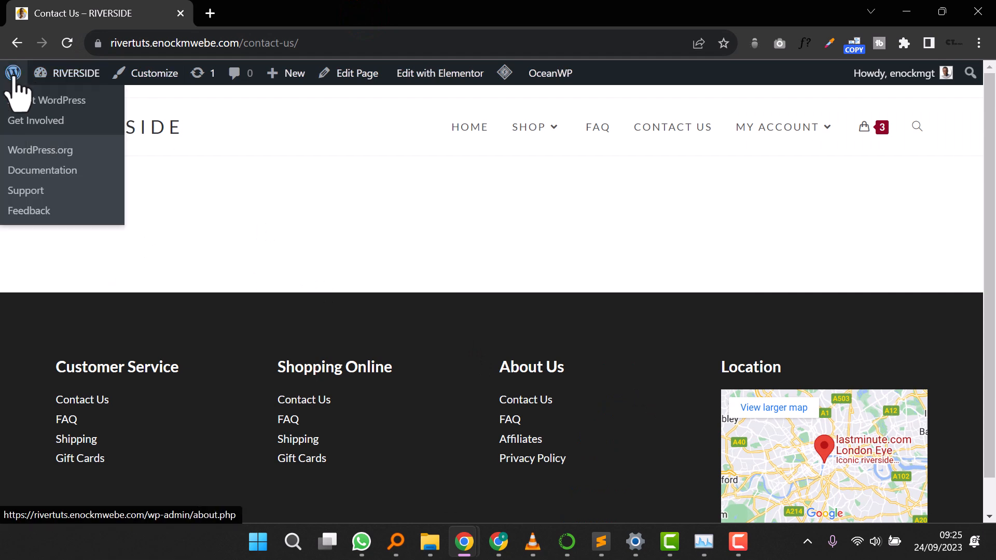
pyautogui.rightClick(61, 81)
pyautogui.click(72, 91)
pyautogui.click(230, 14)
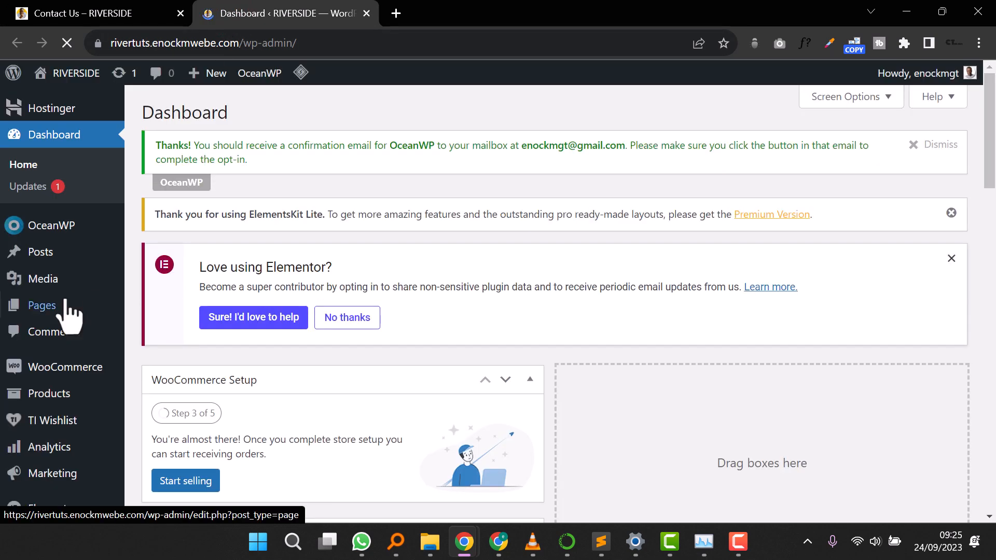
# Step: Go to the site's installed plugins and open the page for adding new plugins
pyautogui.scroll(-3, 68, 311)
pyautogui.scroll(-2, 66, 314)
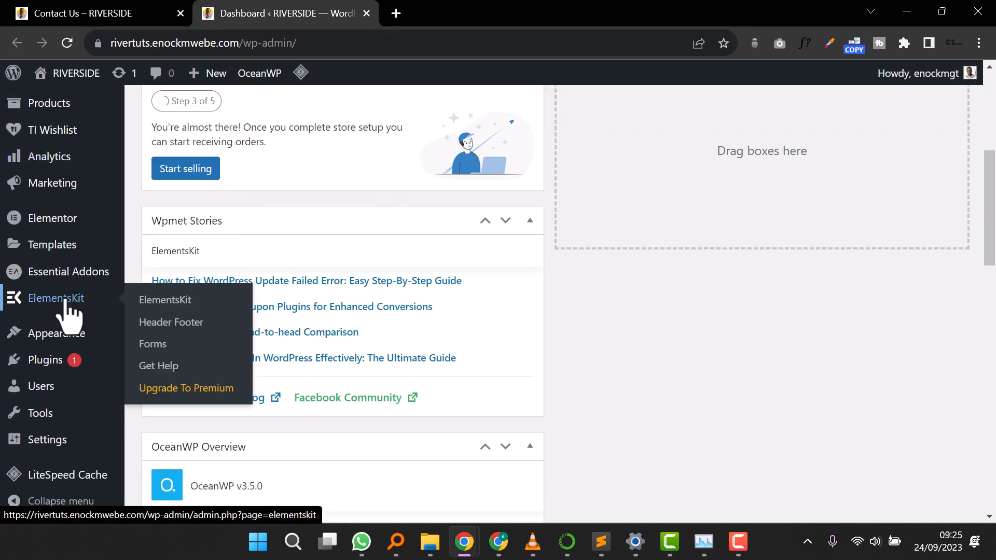
pyautogui.scroll(-4, 66, 313)
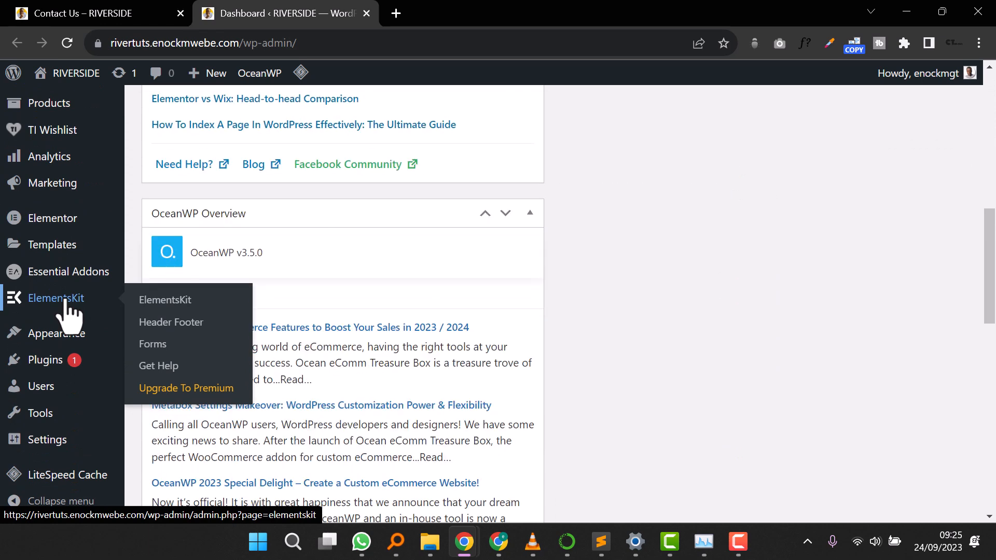
pyautogui.click(71, 364)
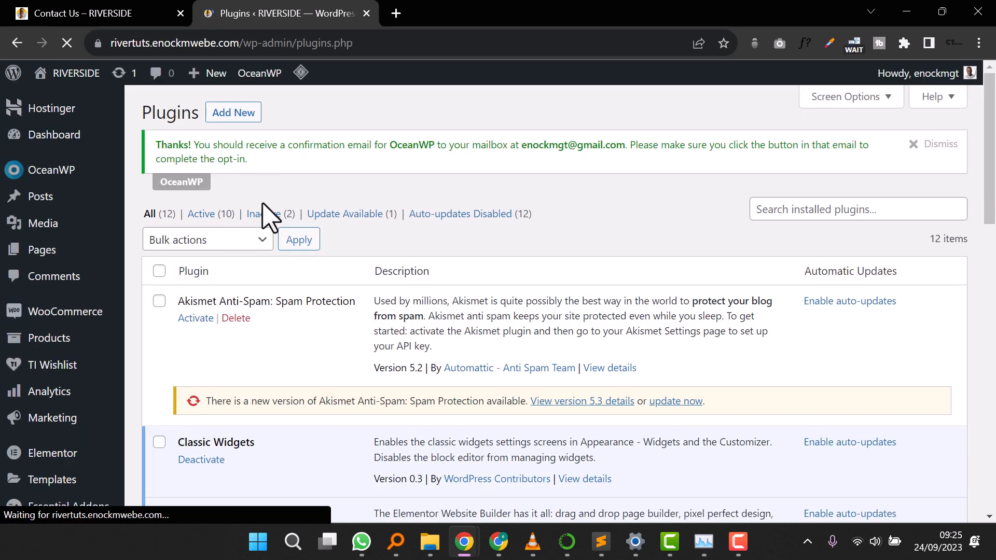
pyautogui.click(233, 112)
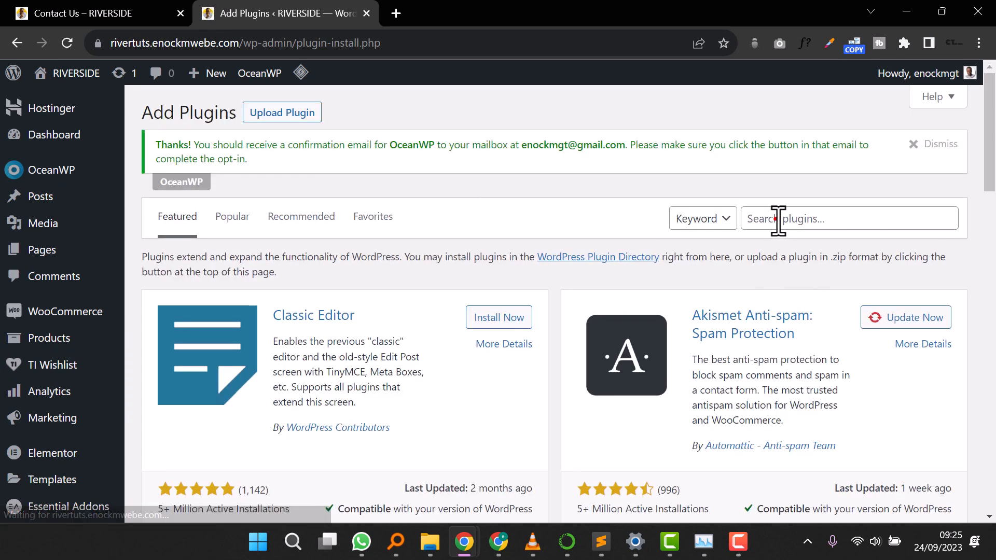
# Step: Search the plugins for NINJA FORMS, then install and activate the Ninja Forms Contact Form plugin
pyautogui.click(778, 218)
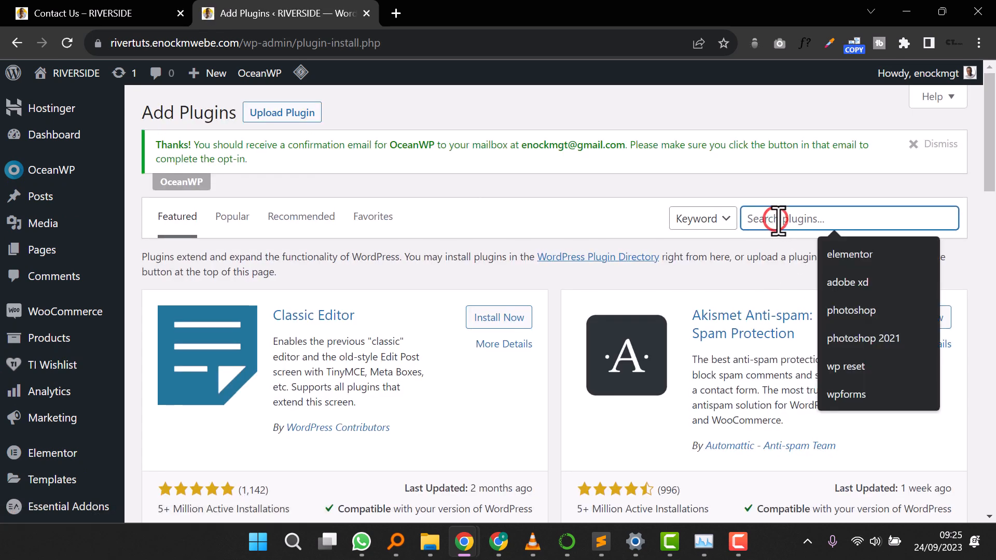
pyautogui.write('NINJA FOR')
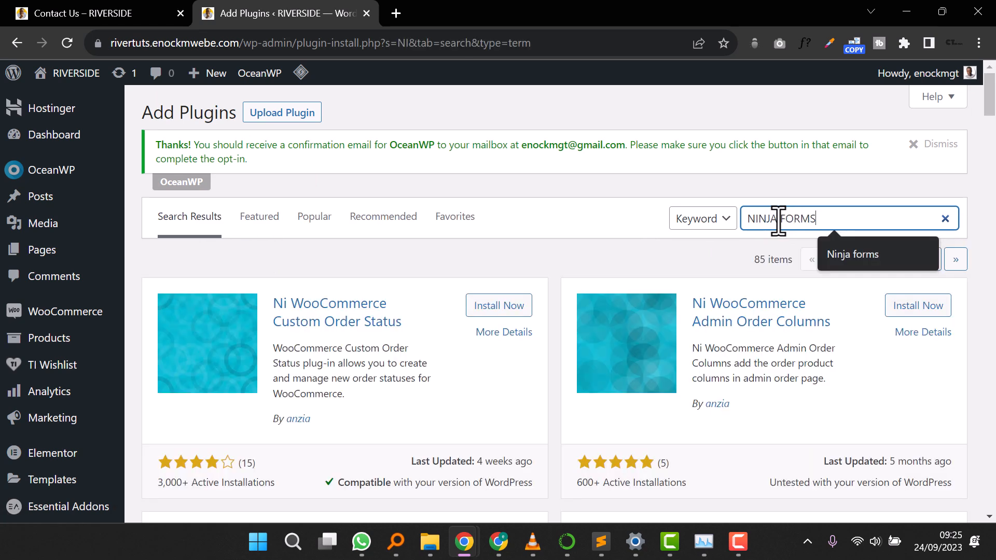
pyautogui.write('MS')
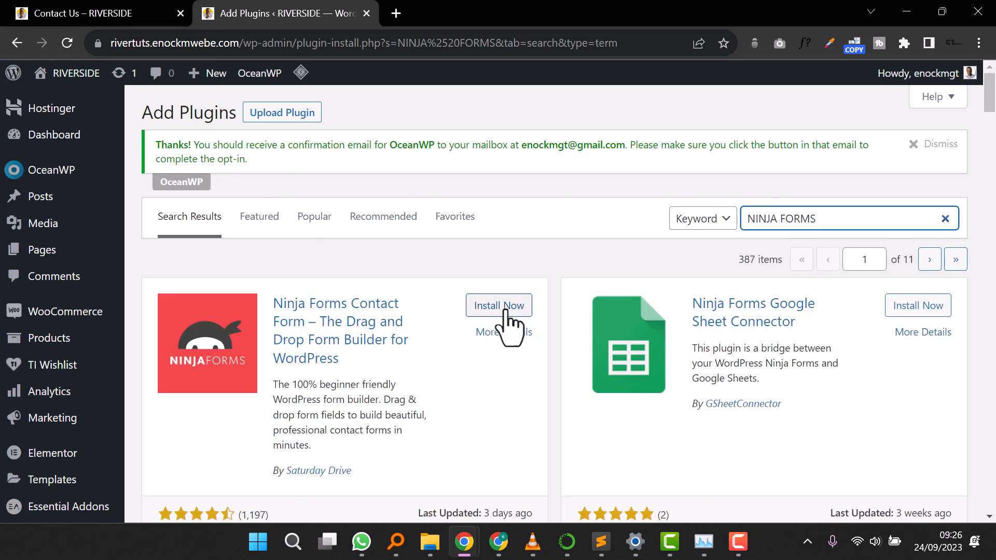
pyautogui.click(504, 311)
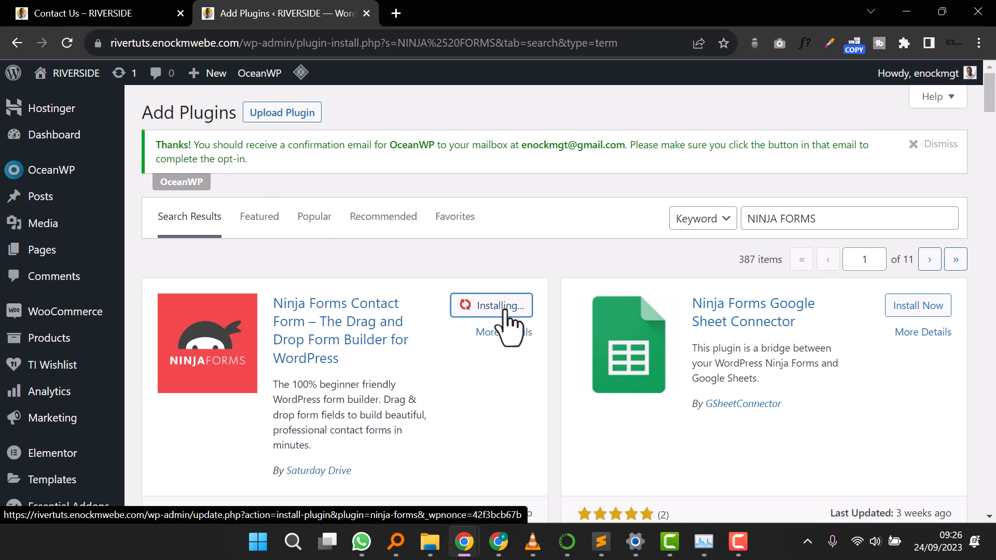
pyautogui.click(504, 307)
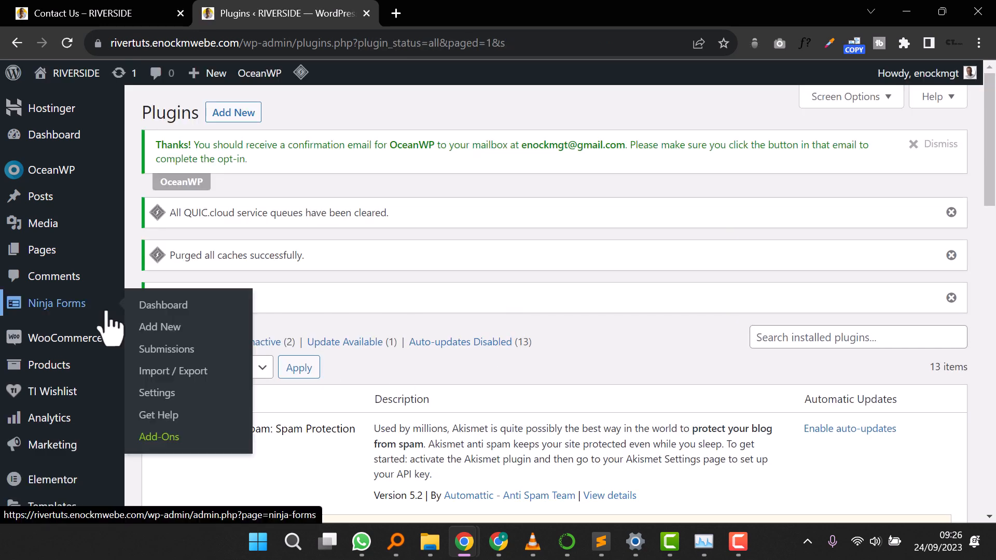
# Step: Start adding a new form in Ninja Forms and decline the plugin's data collection request
pyautogui.scroll(-3, 97, 358)
pyautogui.scroll(3, 62, 228)
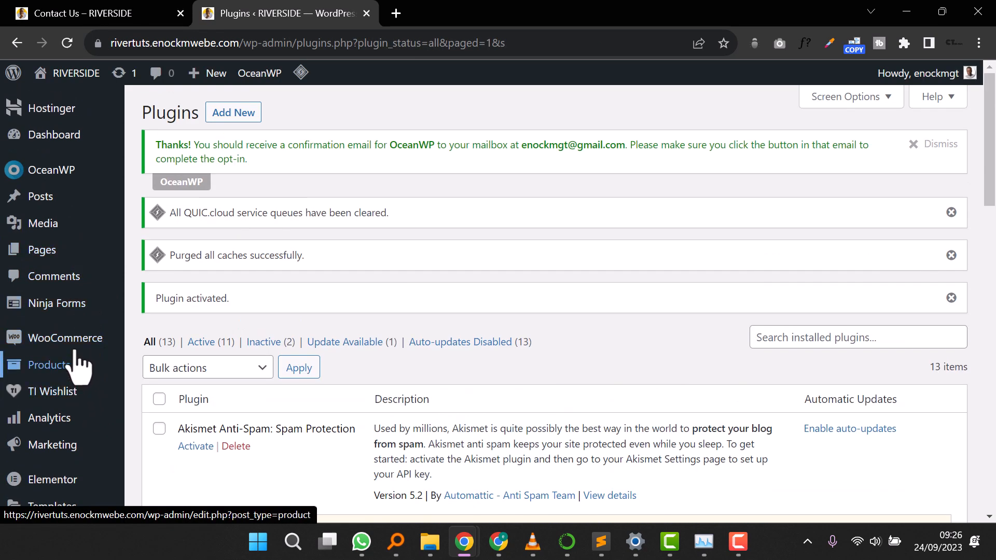
pyautogui.moveTo(78, 308)
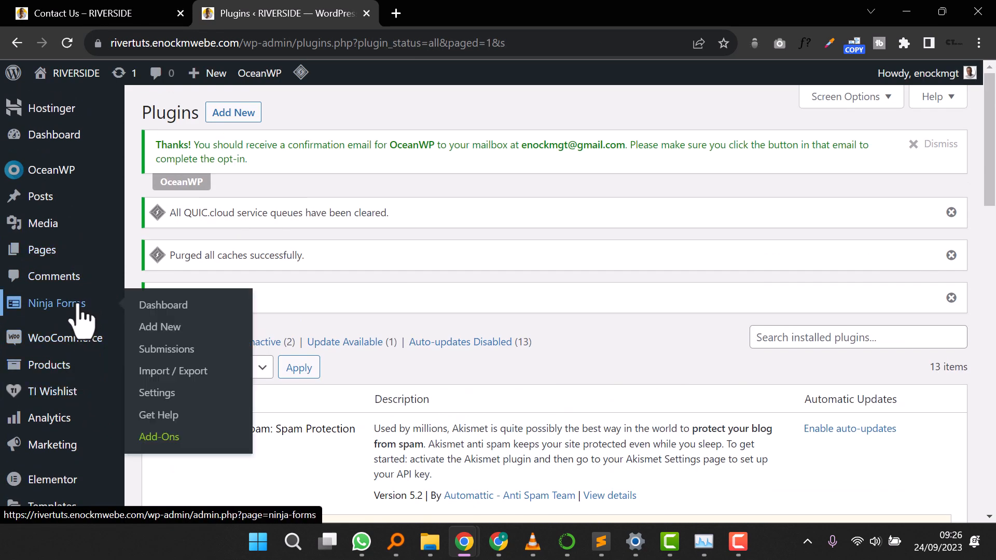
pyautogui.click(200, 324)
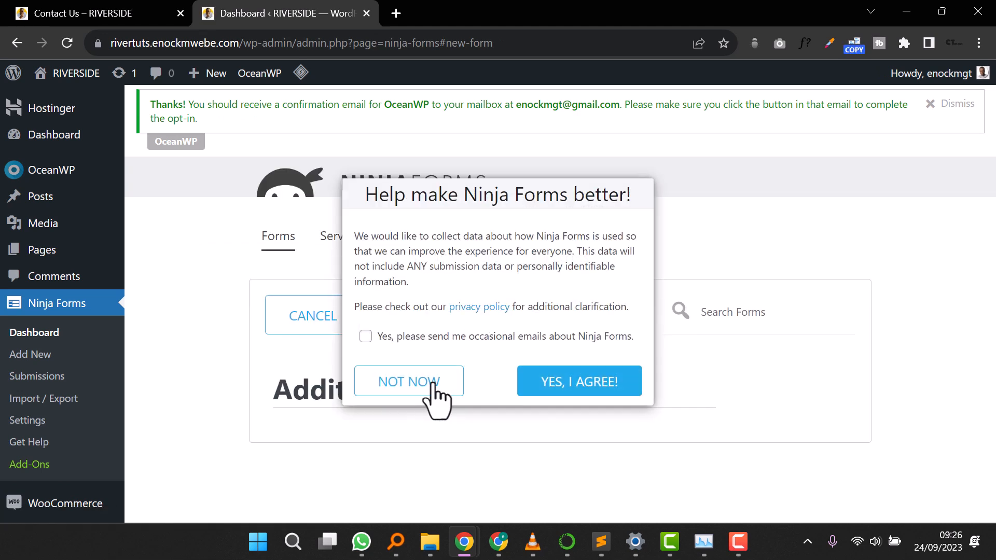
pyautogui.click(366, 336)
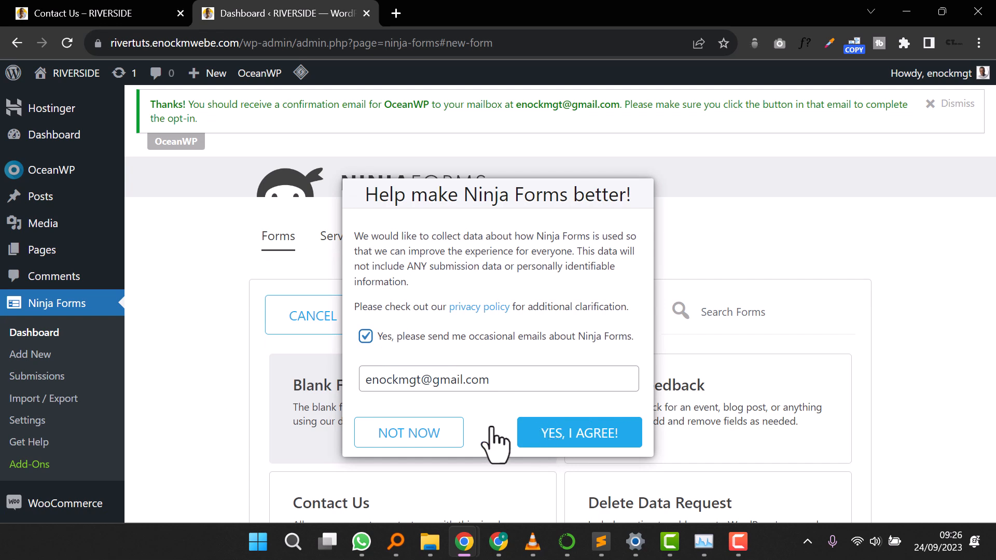
pyautogui.click(395, 437)
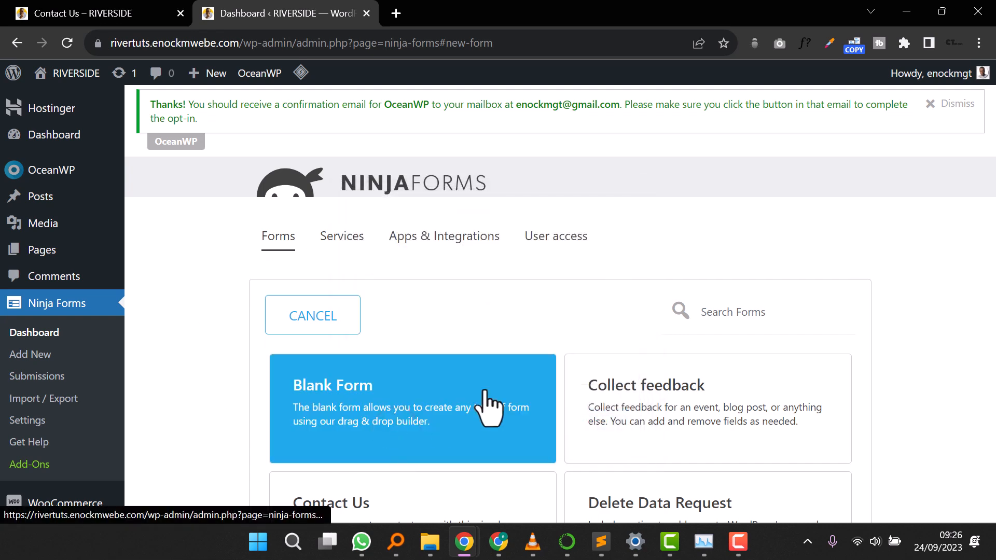
# Step: Create a form from the Contact Us template, check its Name, Email and Message fields, and publish it
pyautogui.scroll(-4, 456, 414)
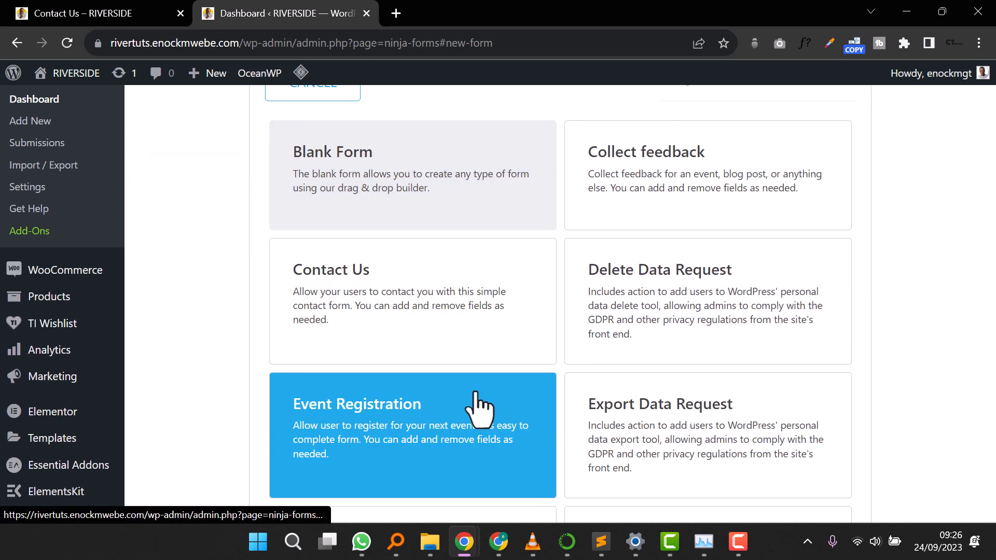
pyautogui.click(444, 288)
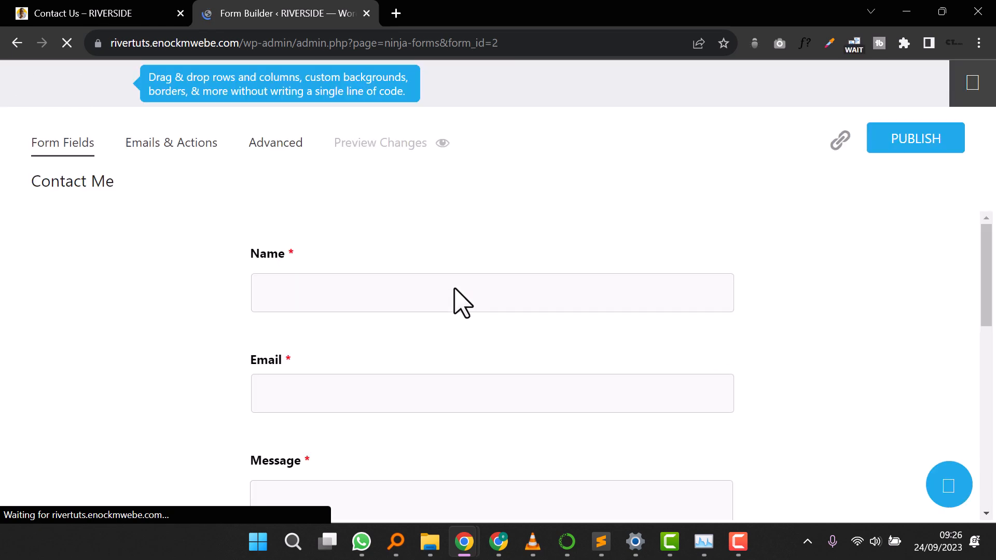
pyautogui.click(293, 295)
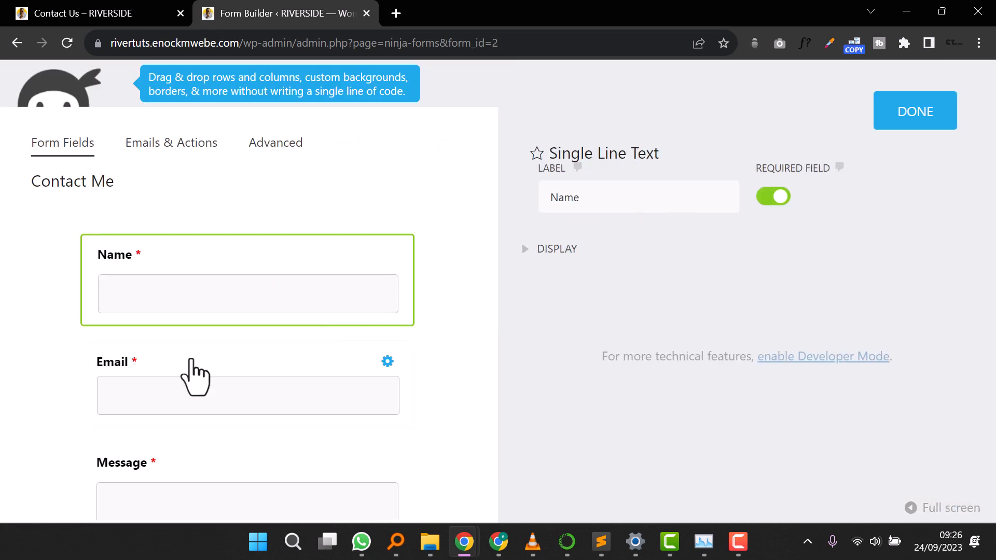
pyautogui.scroll(-5, 220, 367)
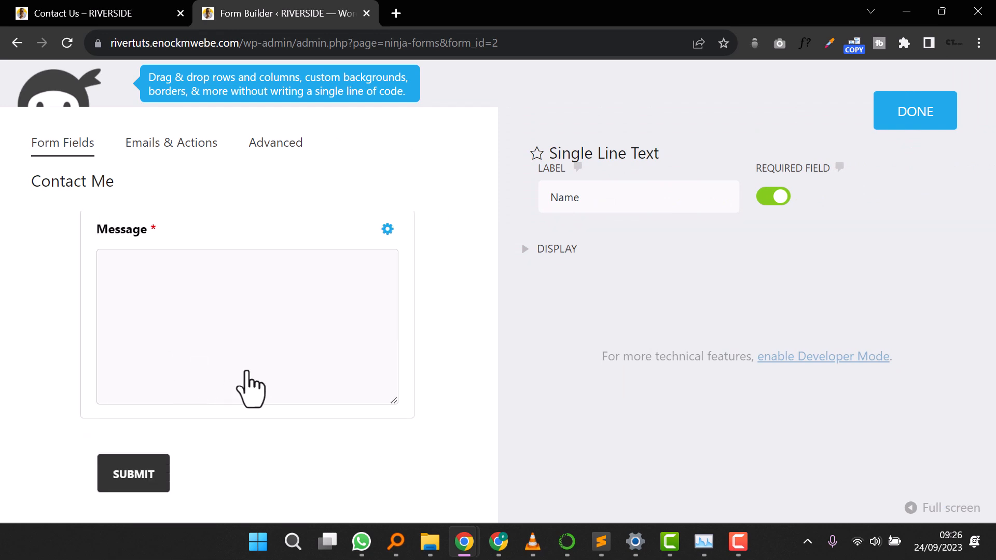
pyautogui.scroll(5, 251, 386)
pyautogui.click(901, 122)
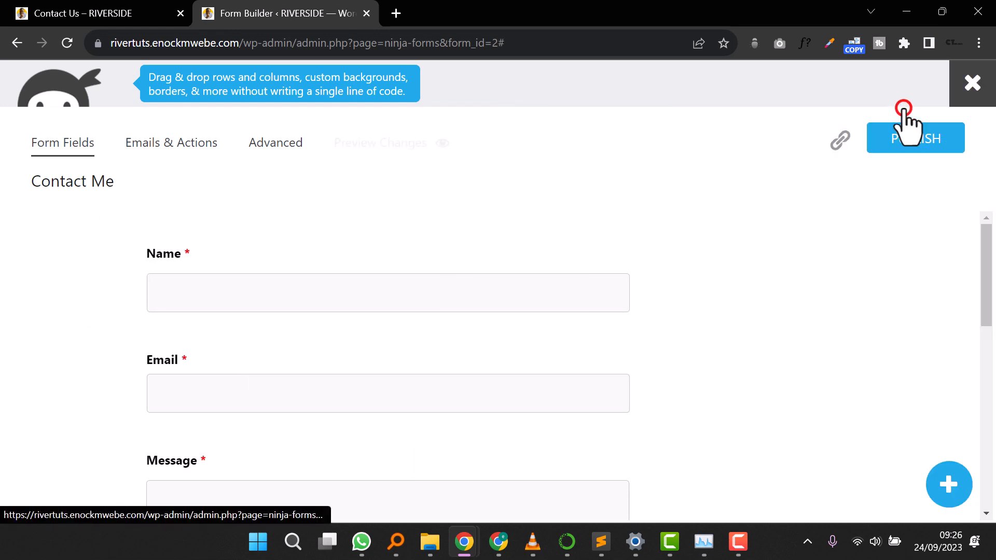
pyautogui.click(917, 146)
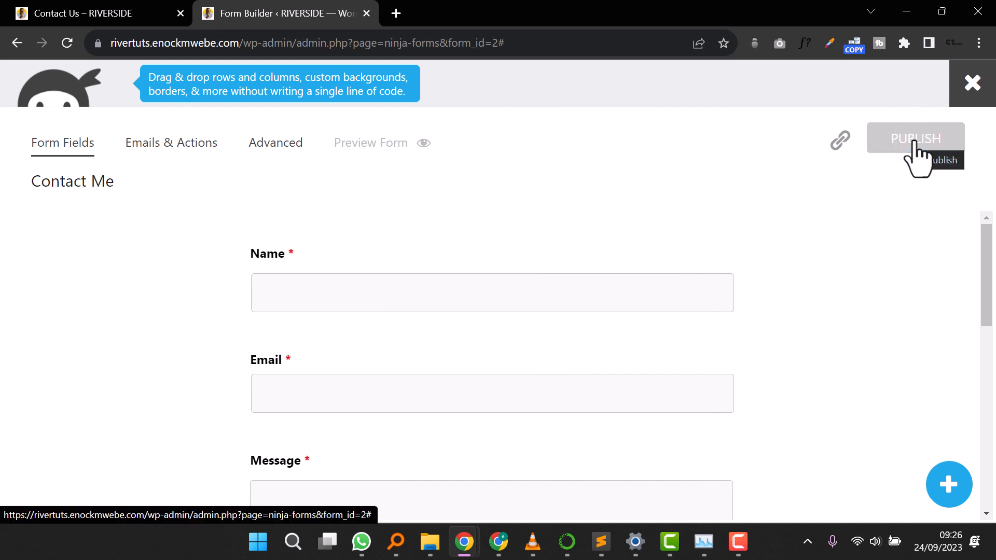
# Step: Review the published contact form, then close the form builder to return to the list of forms
pyautogui.scroll(-5, 430, 287)
pyautogui.scroll(5, 430, 287)
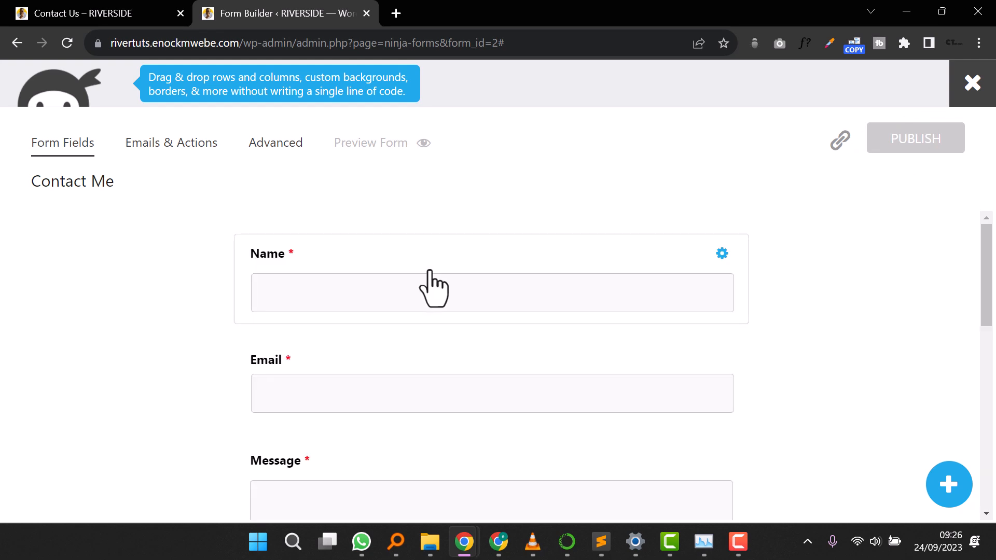
pyautogui.click(972, 88)
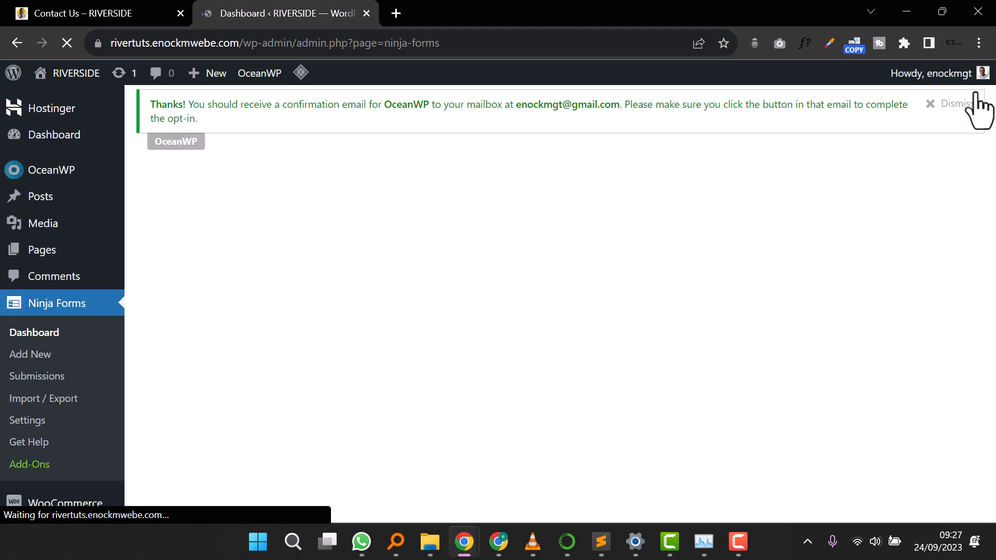
pyautogui.scroll(-2, 536, 284)
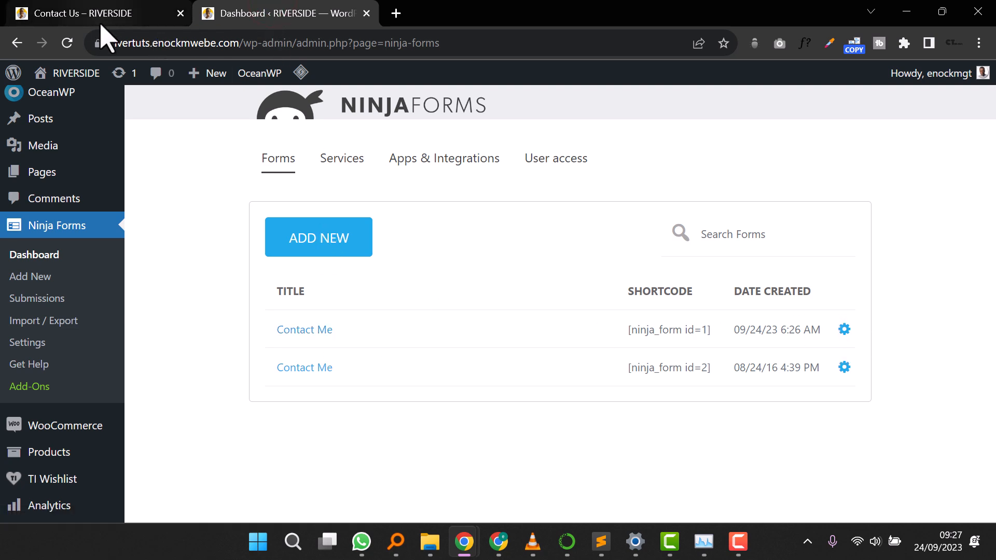
# Step: Open the site's Contact Us page for editing in Elementor and add a container with two equal columns
pyautogui.click(115, 14)
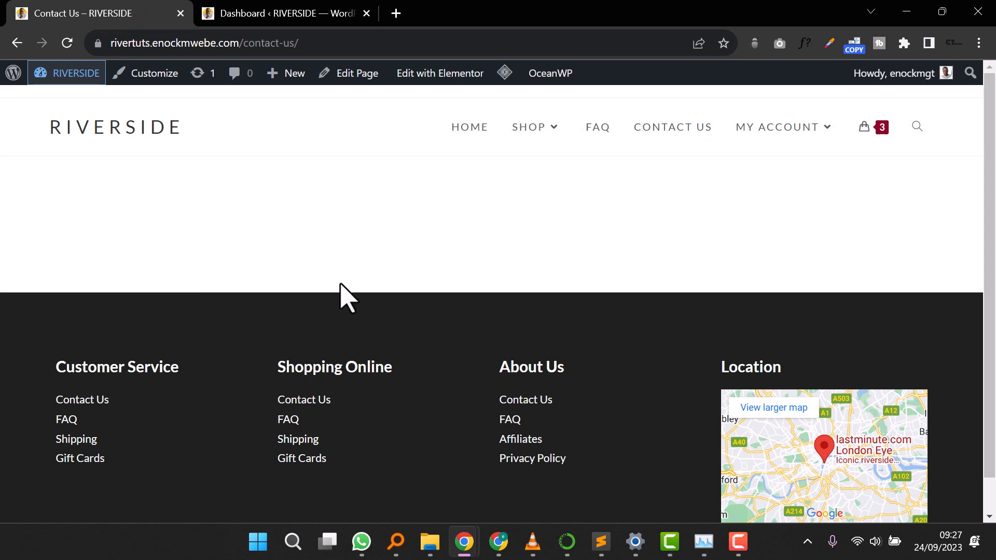
pyautogui.click(429, 73)
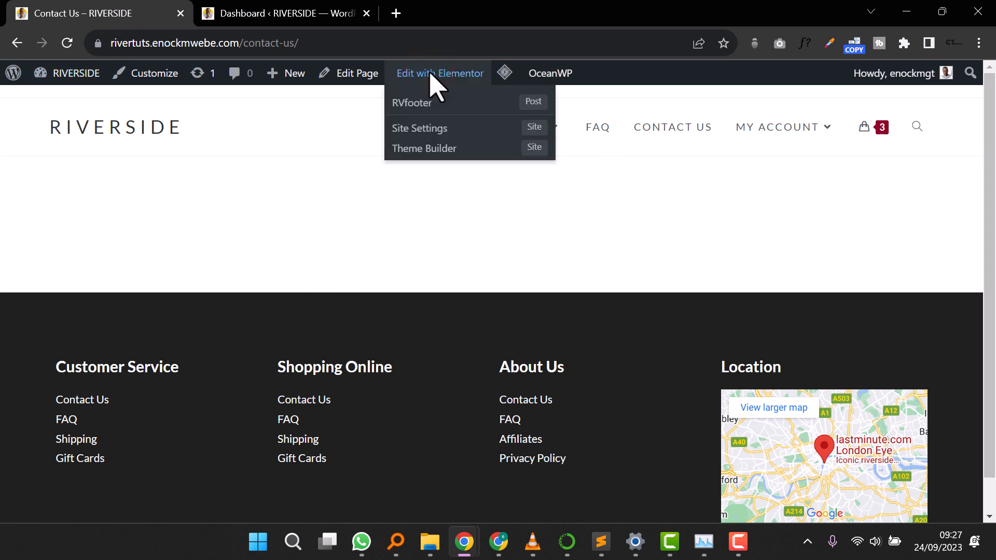
pyautogui.click(344, 76)
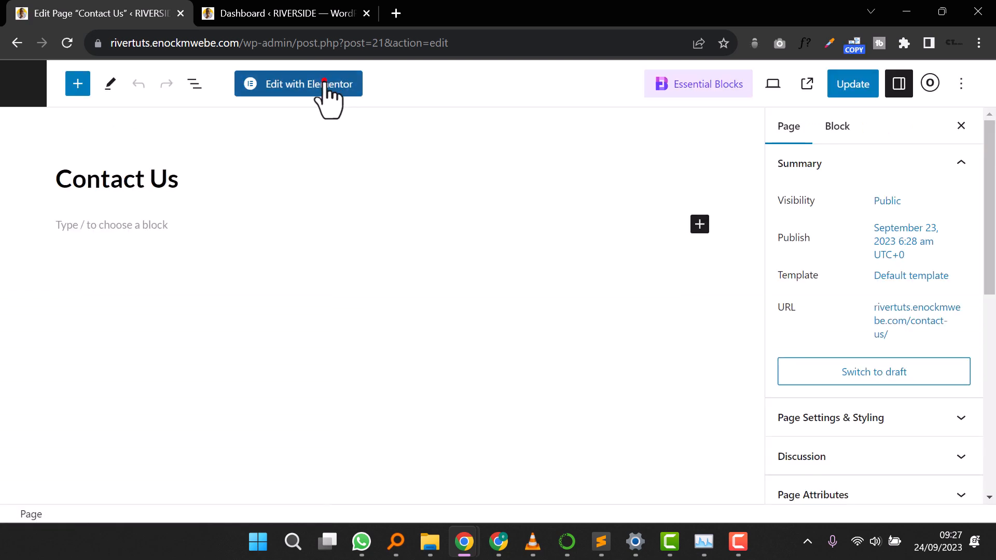
pyautogui.click(326, 85)
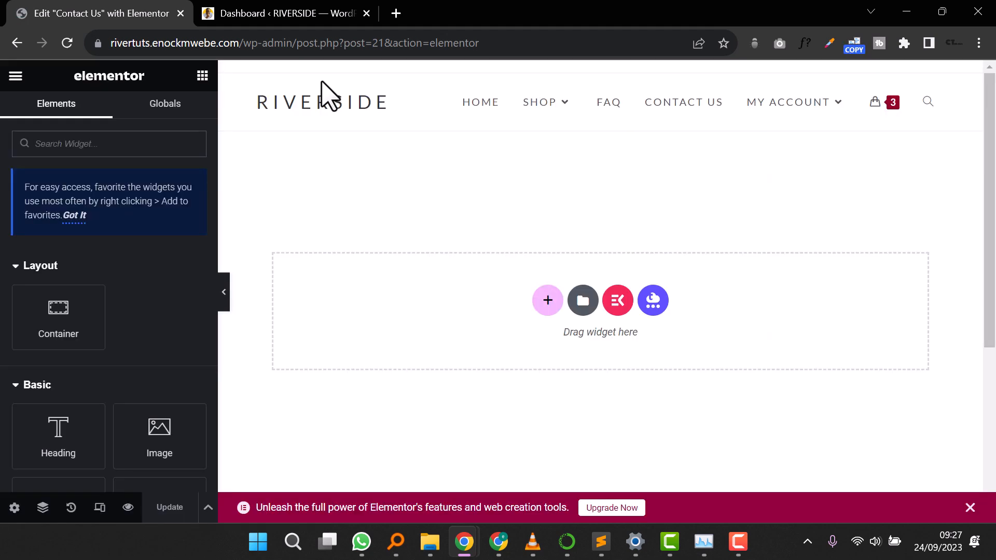
pyautogui.click(548, 302)
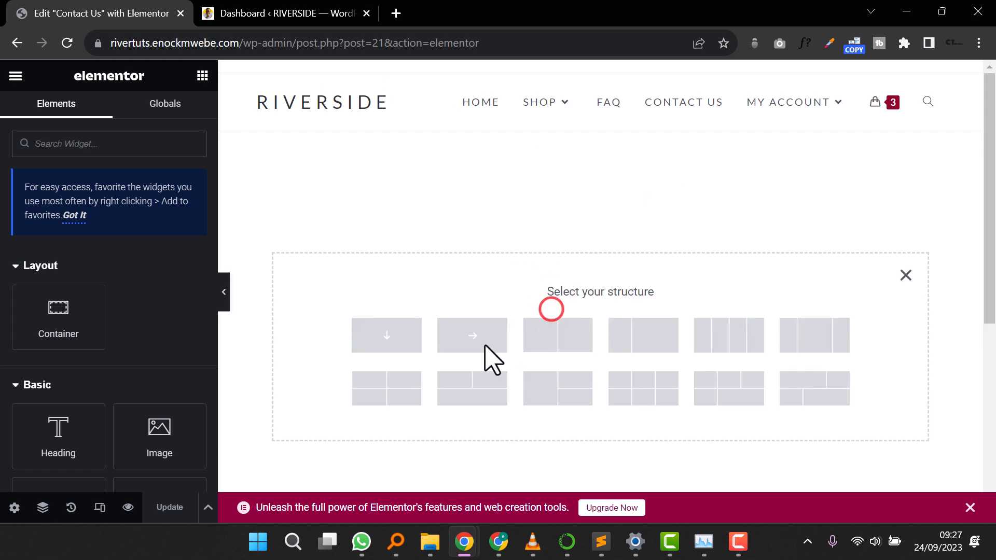
pyautogui.click(575, 342)
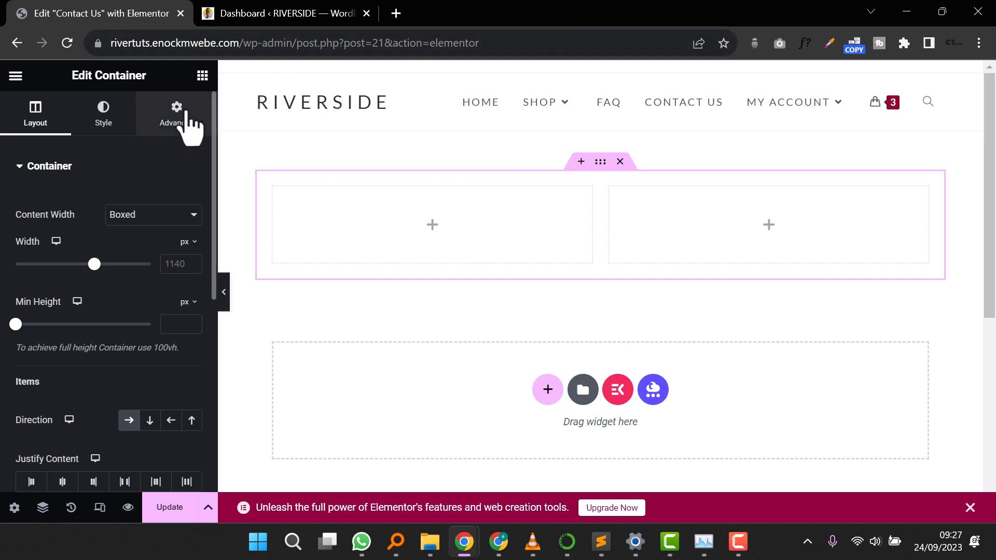
# Step: Search the Elementor widgets for ninja, then clear the search and browse the widget list
pyautogui.click(202, 76)
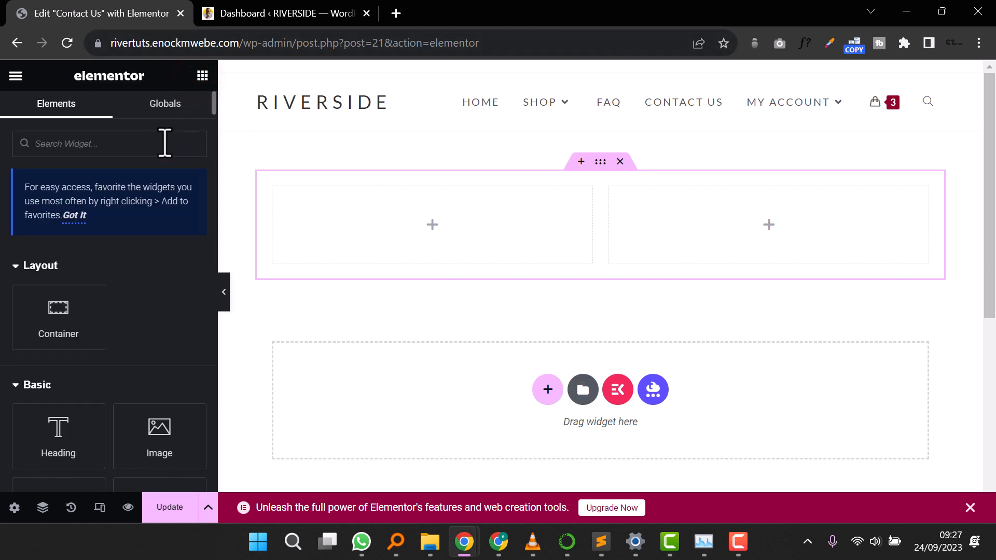
pyautogui.write('ni')
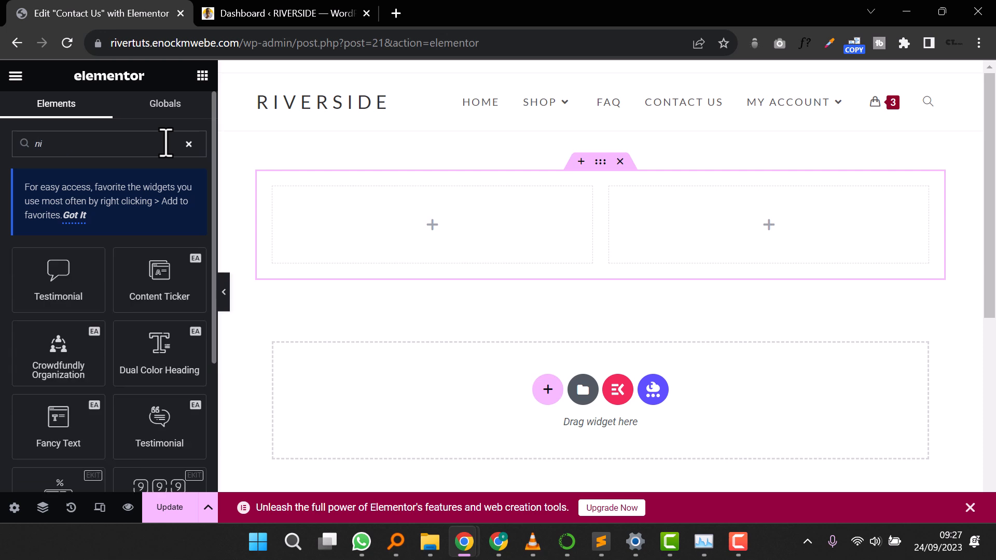
pyautogui.write('n')
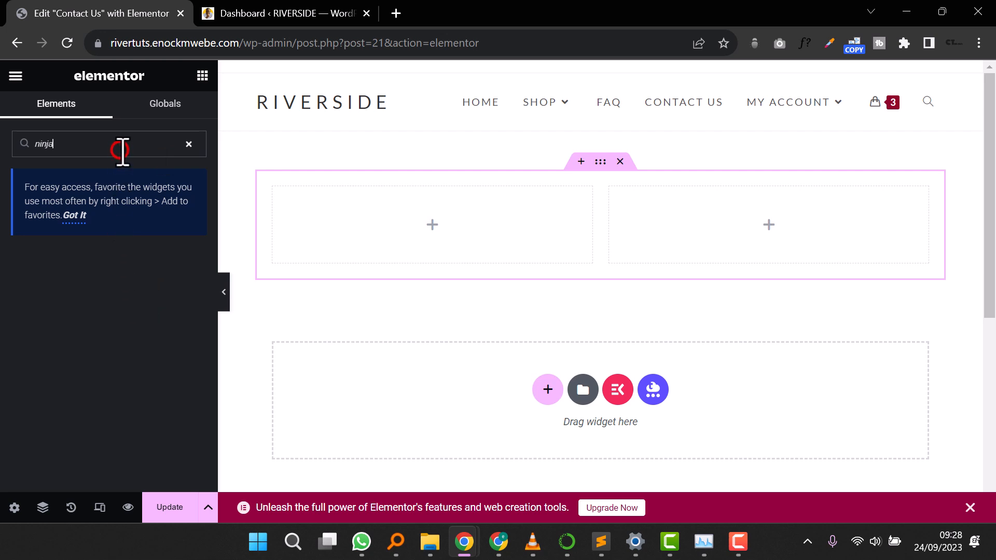
pyautogui.press('BackSpace')
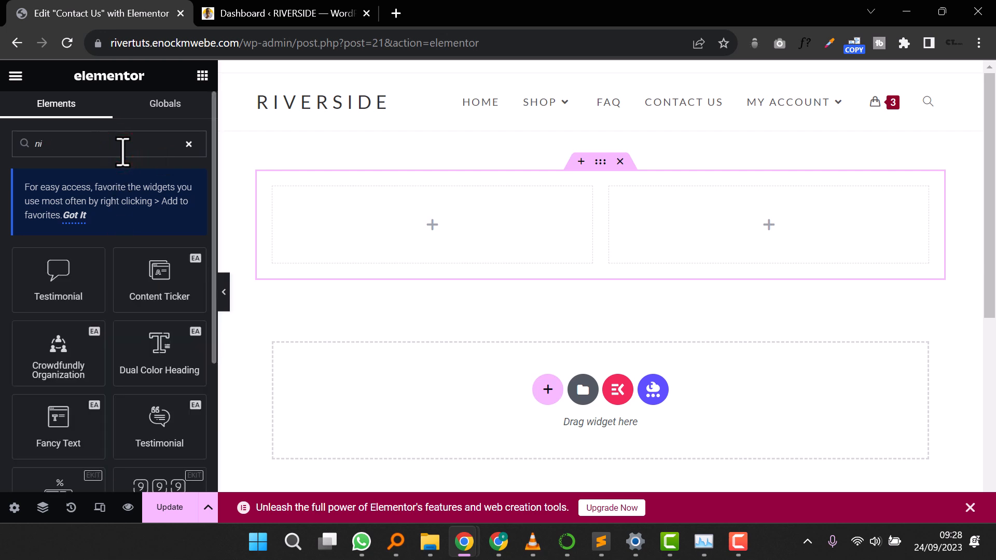
pyautogui.press('BackSpace')
pyautogui.press('BackSpace')
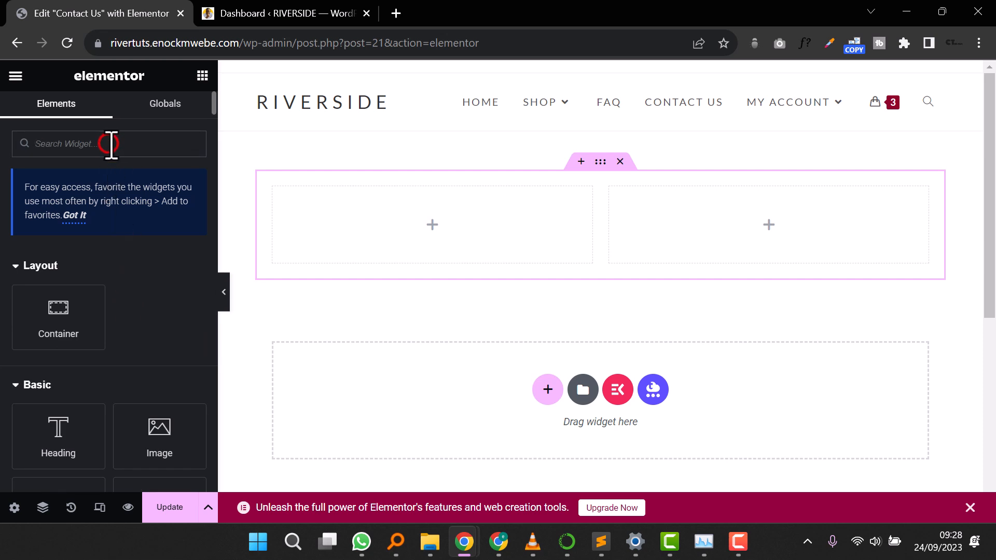
pyautogui.write('n')
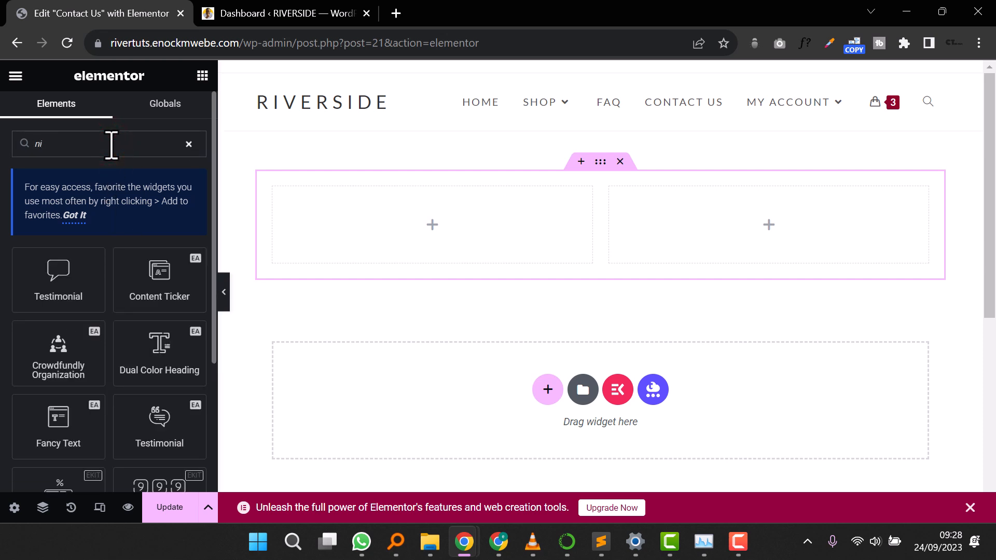
pyautogui.write('in')
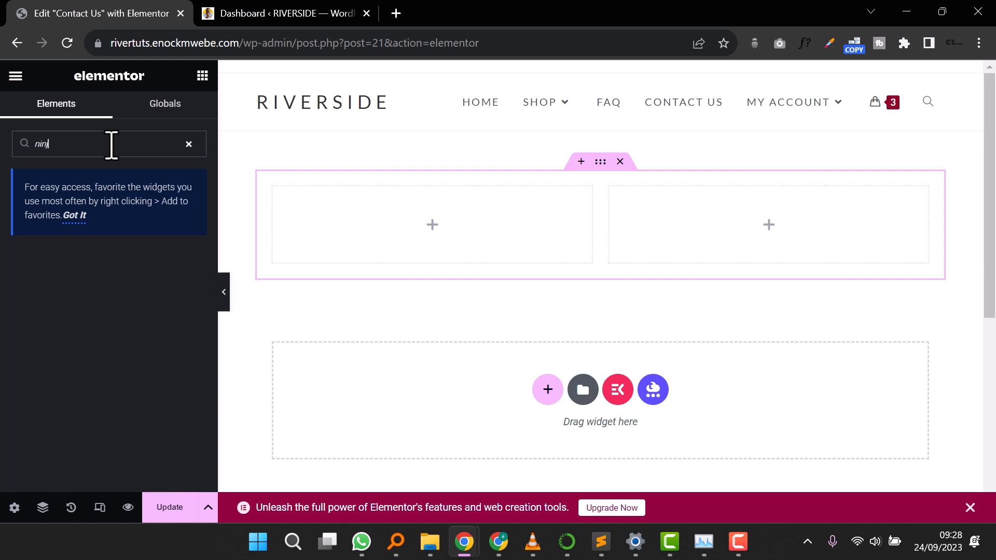
pyautogui.write('j')
pyautogui.press('BackSpace')
pyautogui.press('BackSpace')
pyautogui.press('BackSpace')
pyautogui.press('BackSpace')
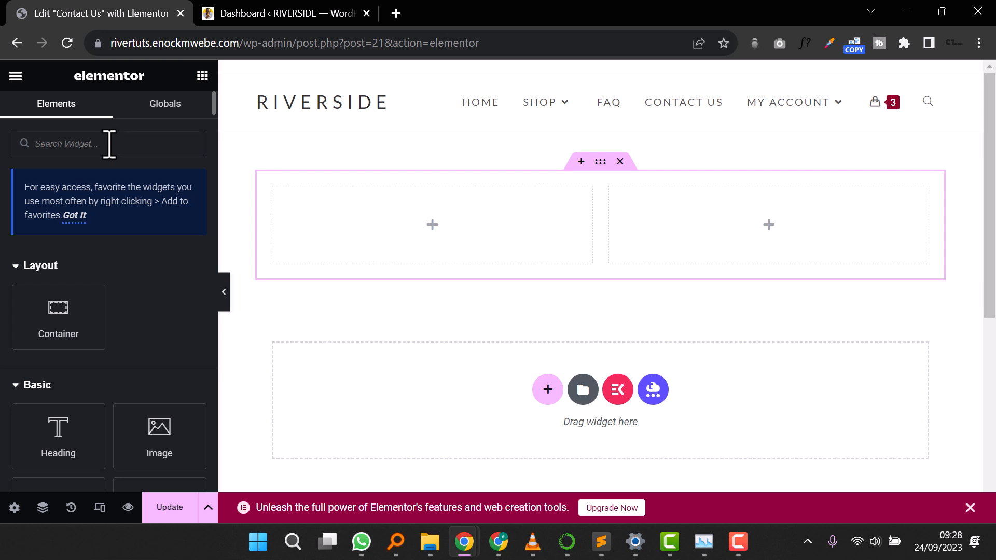
pyautogui.scroll(-5, 194, 332)
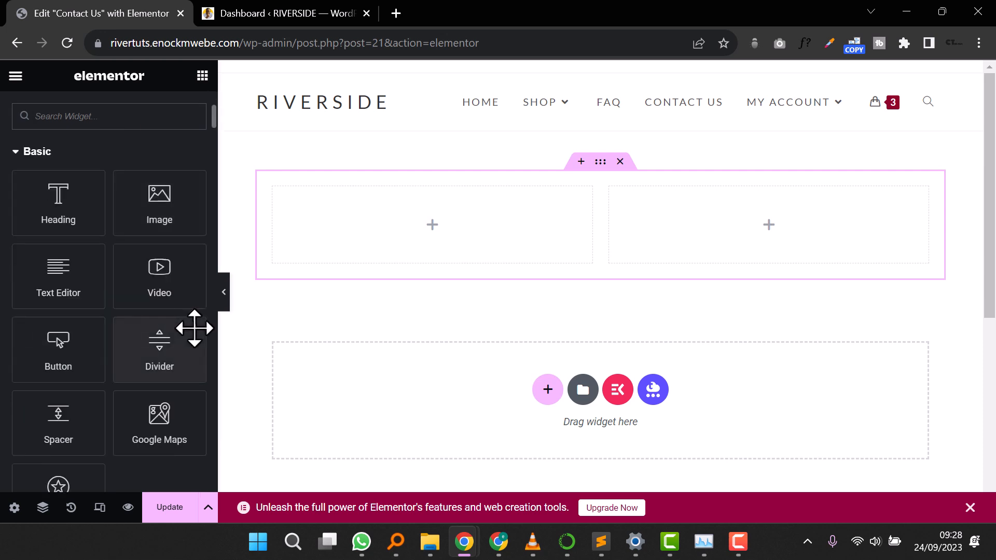
# Step: From the WordPress dashboard, open the Essential Addons settings in a new browser tab and look through the General page
pyautogui.click(284, 14)
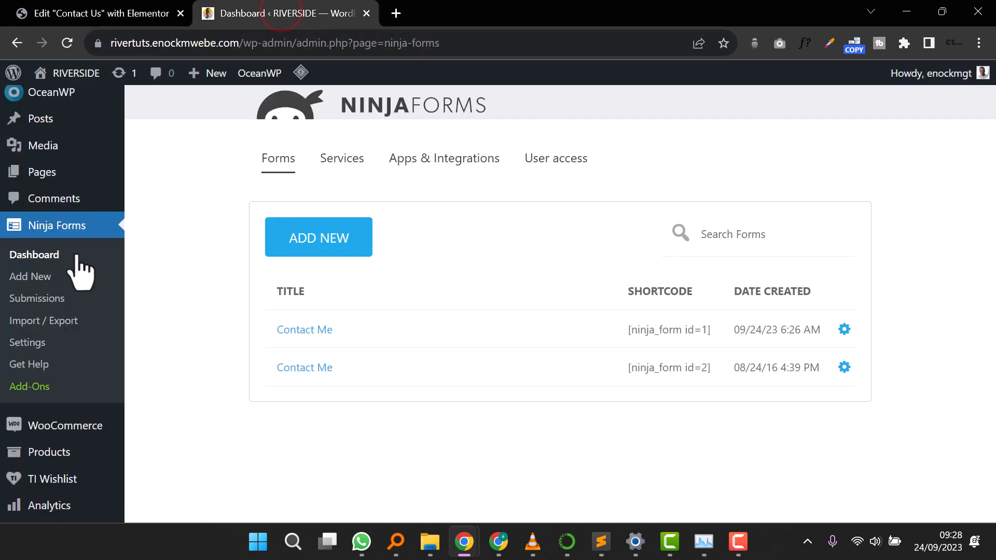
pyautogui.scroll(-3, 81, 296)
pyautogui.scroll(-4, 80, 298)
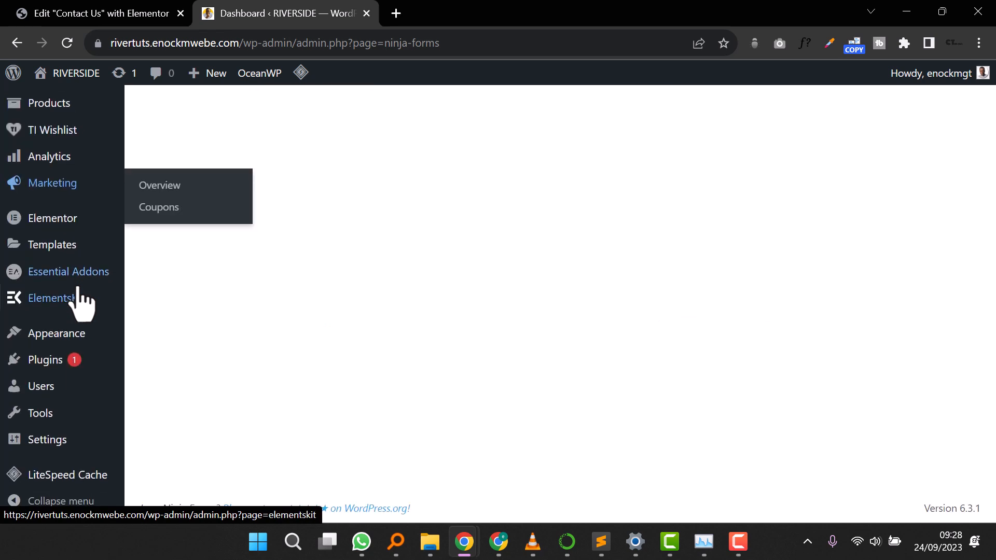
pyautogui.rightClick(101, 272)
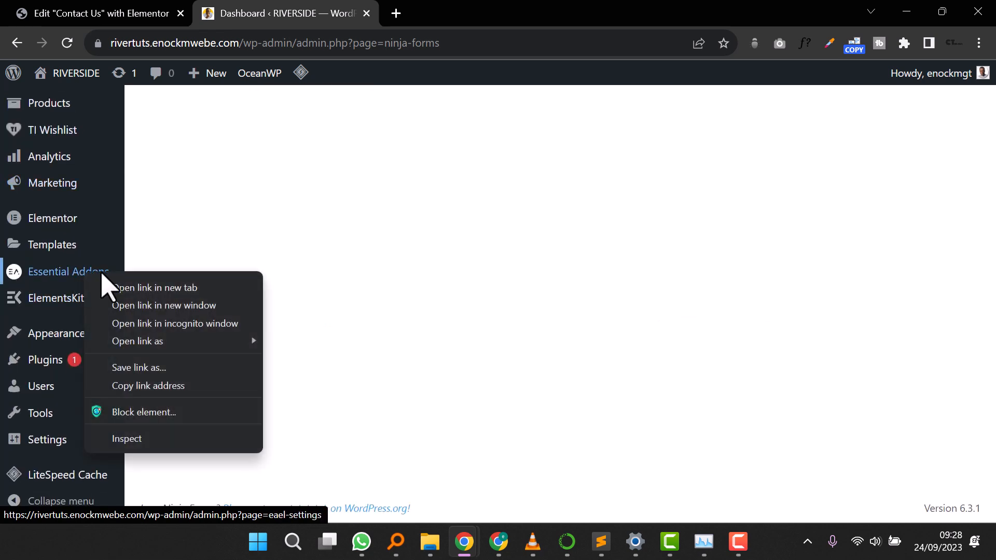
pyautogui.click(118, 285)
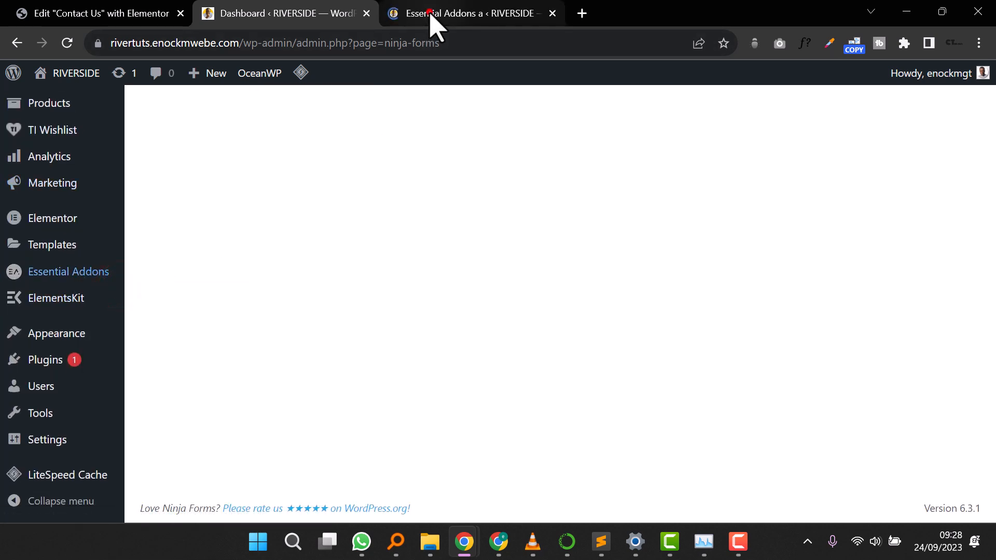
pyautogui.click(430, 15)
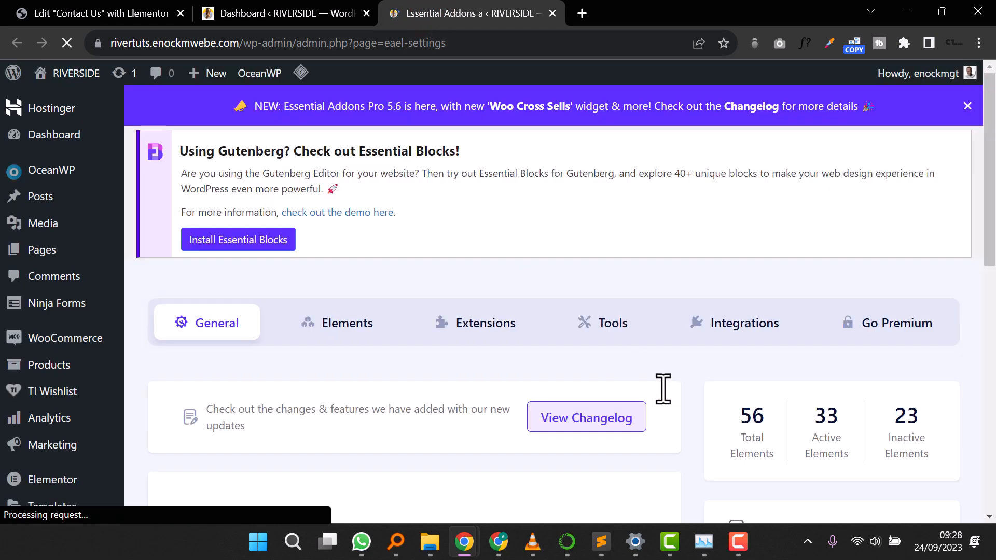
pyautogui.scroll(-5, 663, 397)
pyautogui.scroll(-3, 658, 399)
pyautogui.scroll(9, 658, 400)
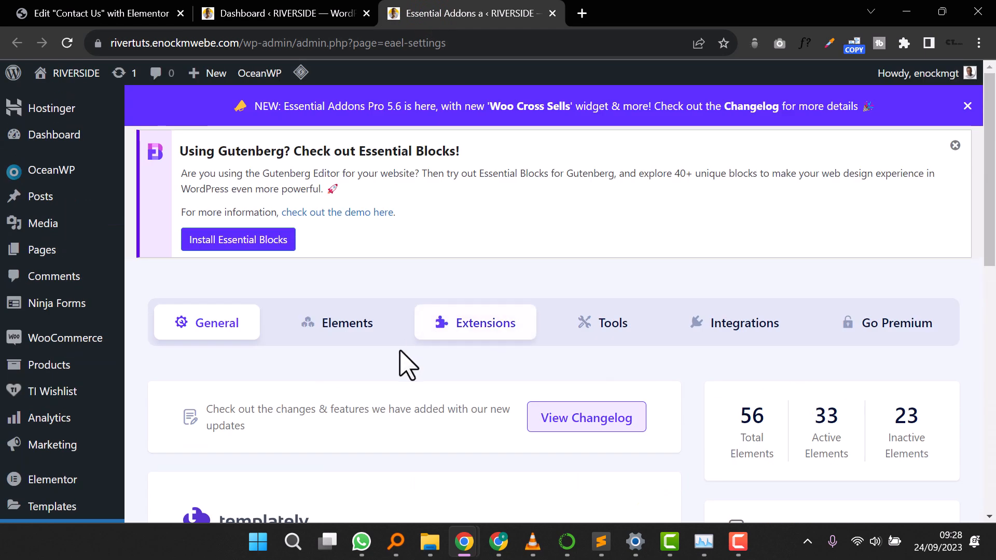
# Step: Enable all elements in the Essential Addons settings and save the settings
pyautogui.click(343, 319)
pyautogui.scroll(-4, 378, 311)
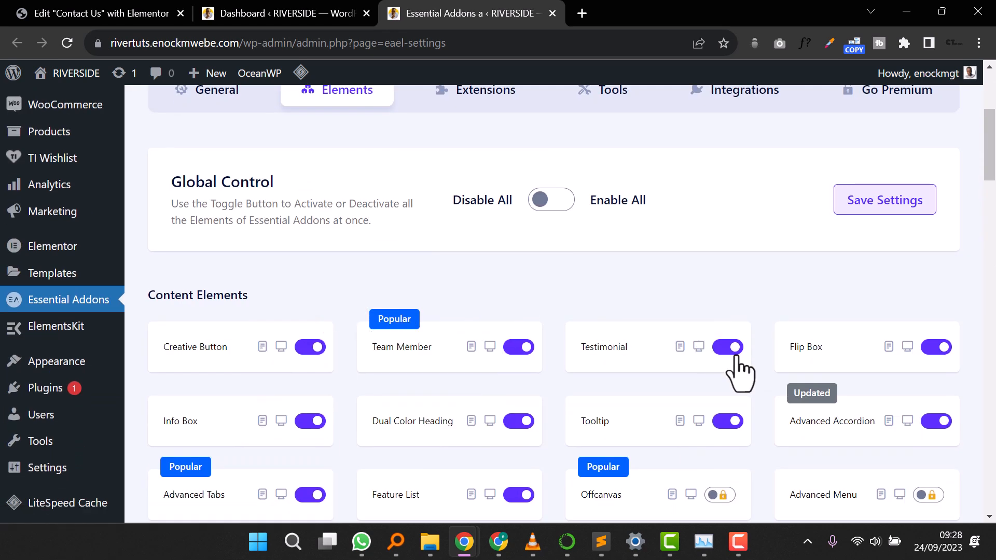
pyautogui.click(540, 200)
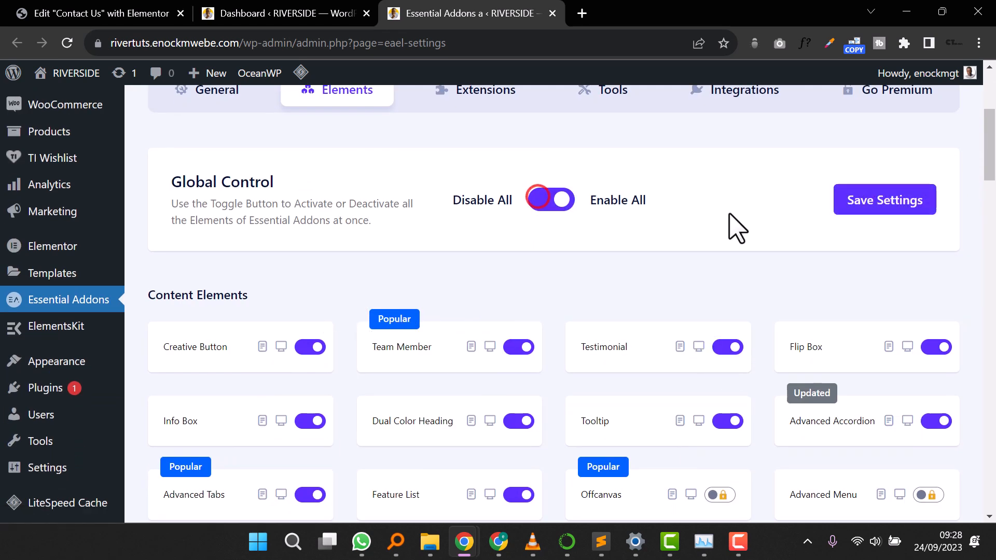
pyautogui.click(864, 200)
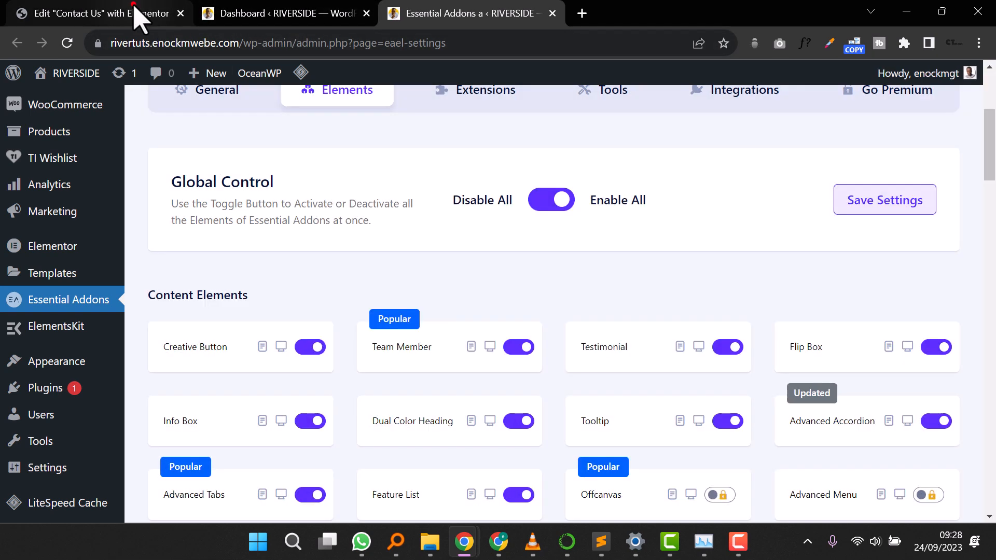
# Step: Reload the Contact Us page editor, discarding unsaved changes, and look through the Essential Addons elements list while it loads
pyautogui.click(134, 11)
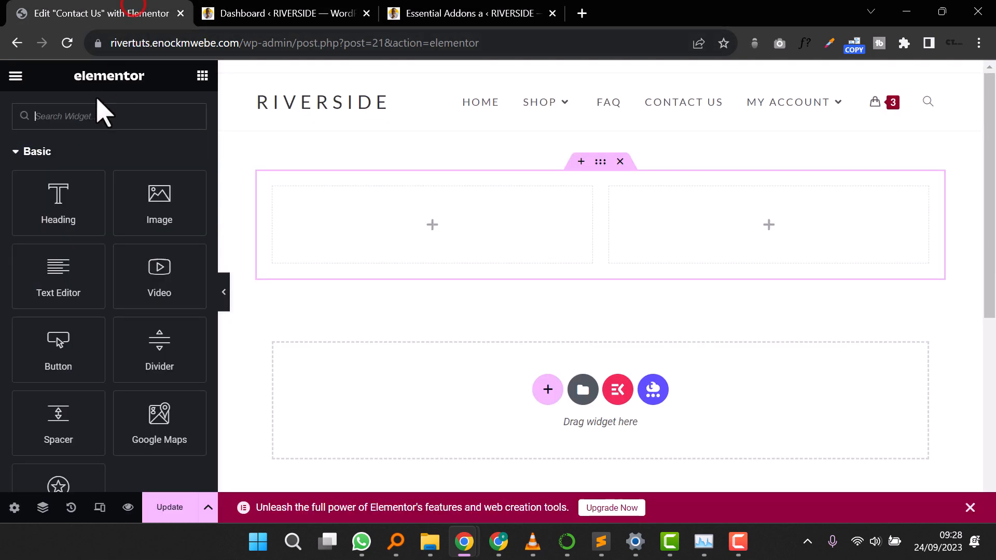
pyautogui.click(64, 41)
pyautogui.click(571, 139)
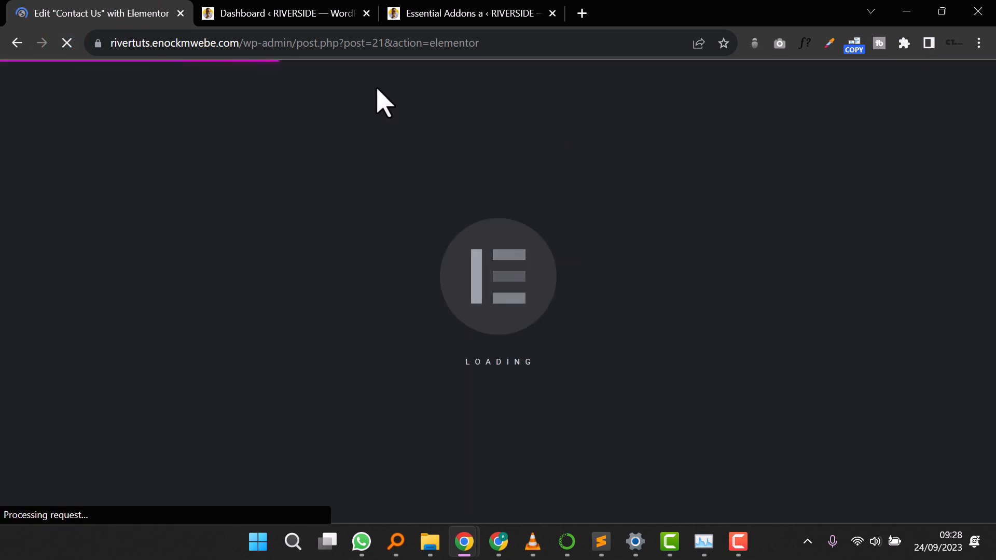
pyautogui.click(465, 14)
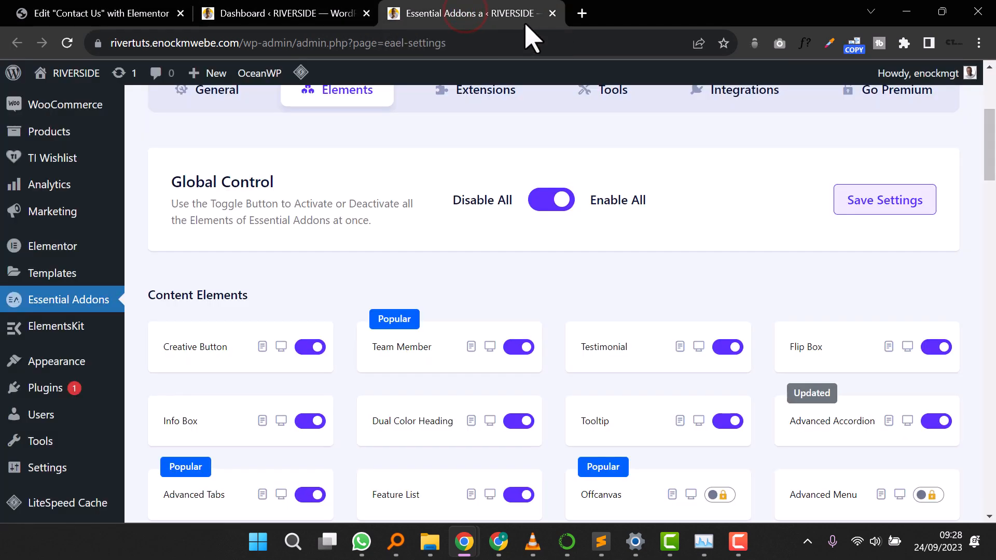
pyautogui.scroll(-6, 493, 244)
pyautogui.scroll(-10, 507, 265)
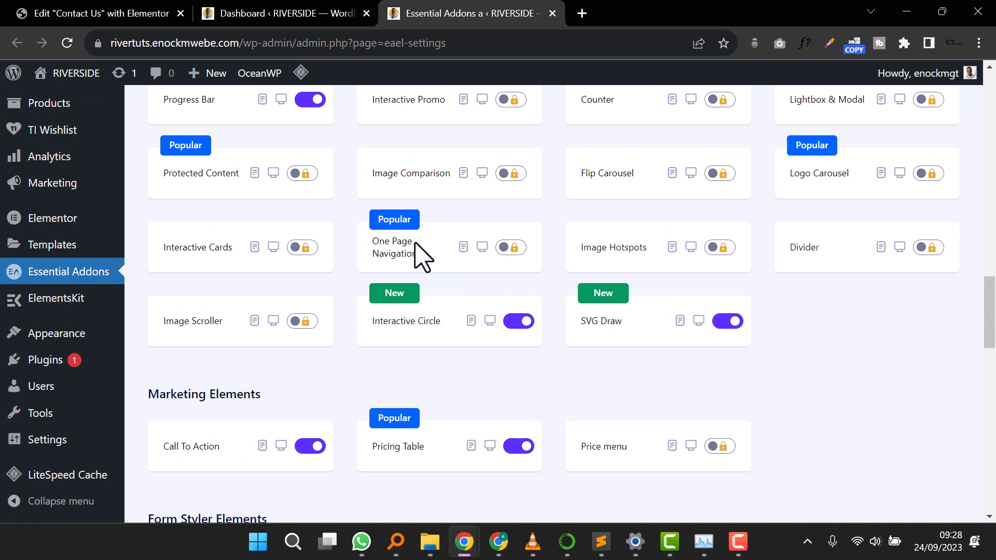
pyautogui.scroll(-15, 439, 270)
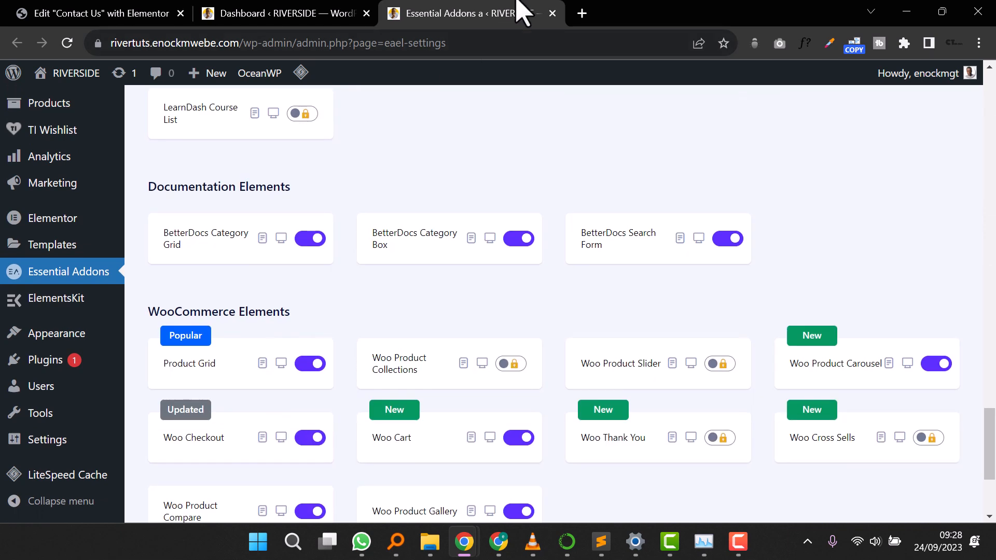
# Step: Return to the Contact Us page in Elementor and add a container with two equal columns
pyautogui.click(99, 14)
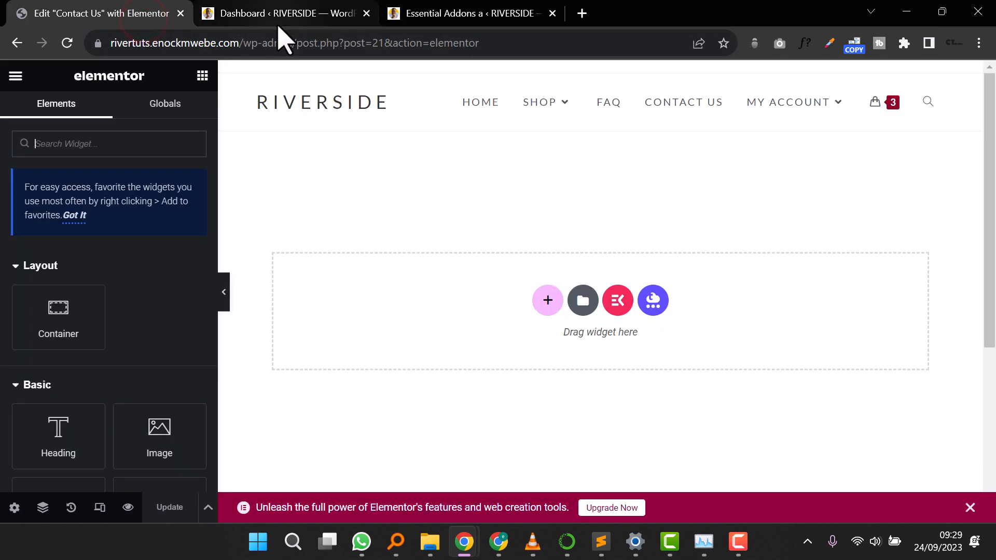
pyautogui.click(548, 298)
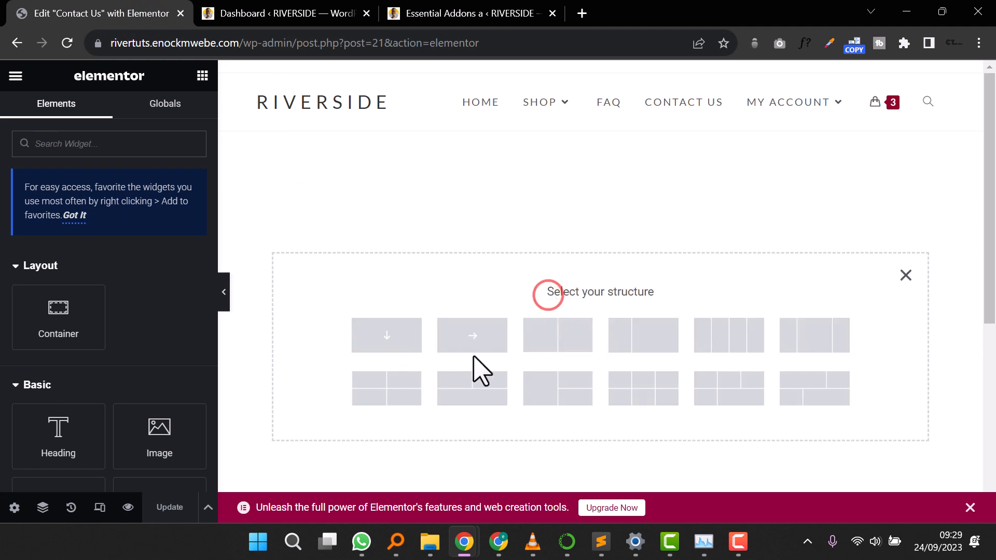
pyautogui.click(554, 335)
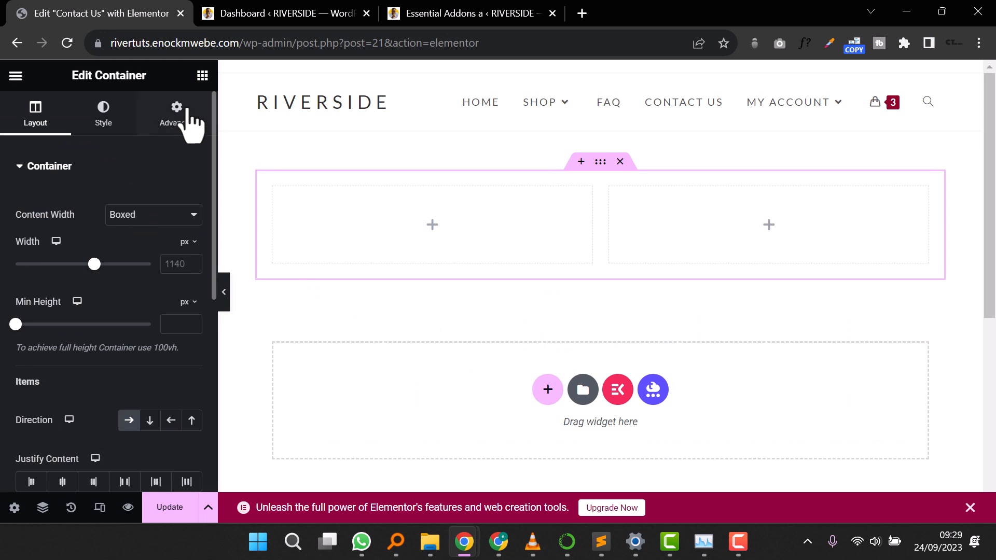
# Step: Find the Ninja Forms widget, place it in the container's first column, and assign it the first Contact Me form
pyautogui.click(202, 75)
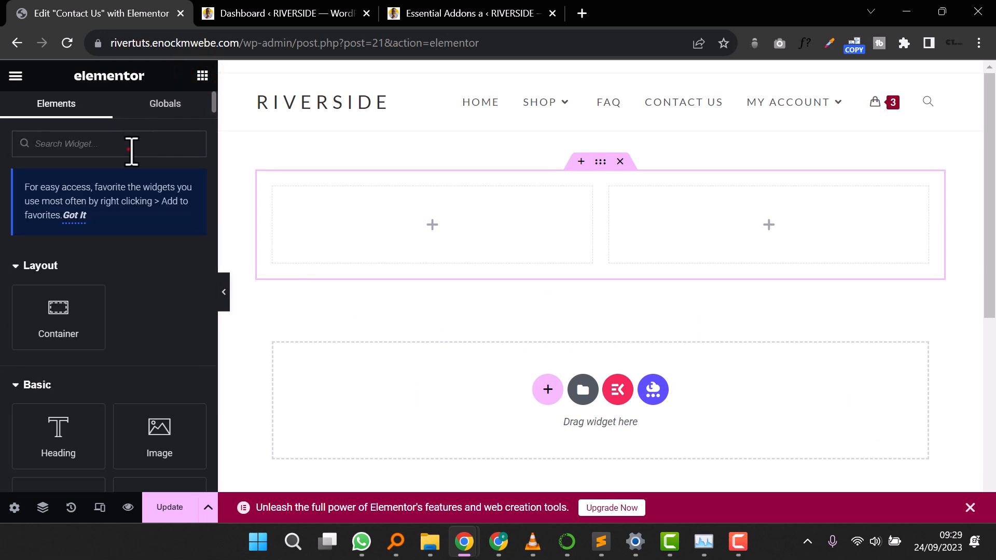
pyautogui.write('ninj')
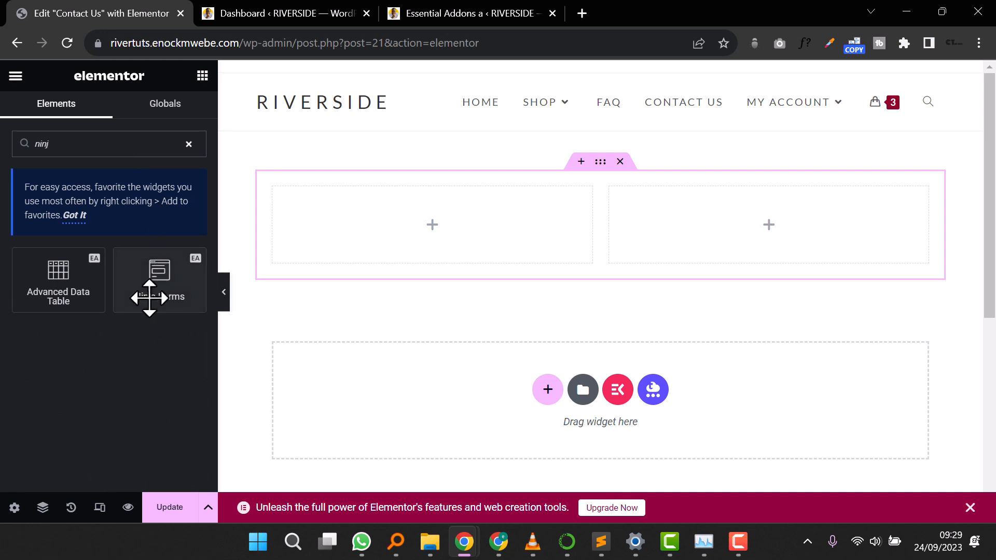
pyautogui.moveTo(151, 291); pyautogui.dragTo(424, 237)
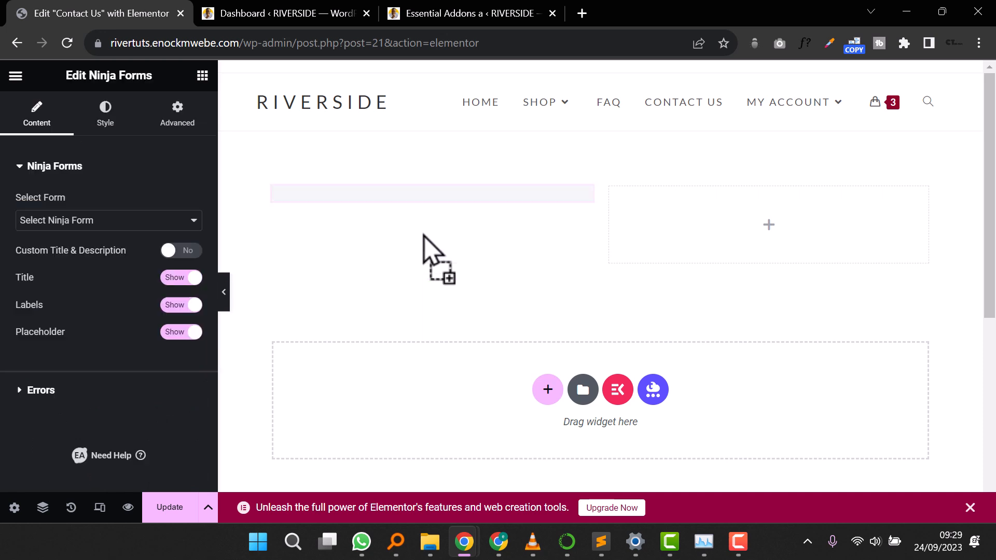
pyautogui.click(78, 218)
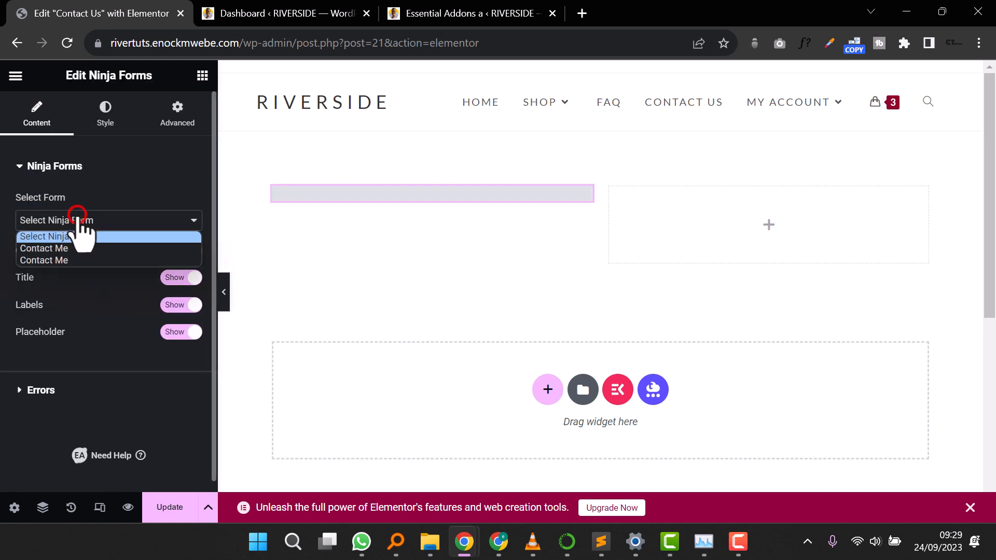
pyautogui.click(76, 249)
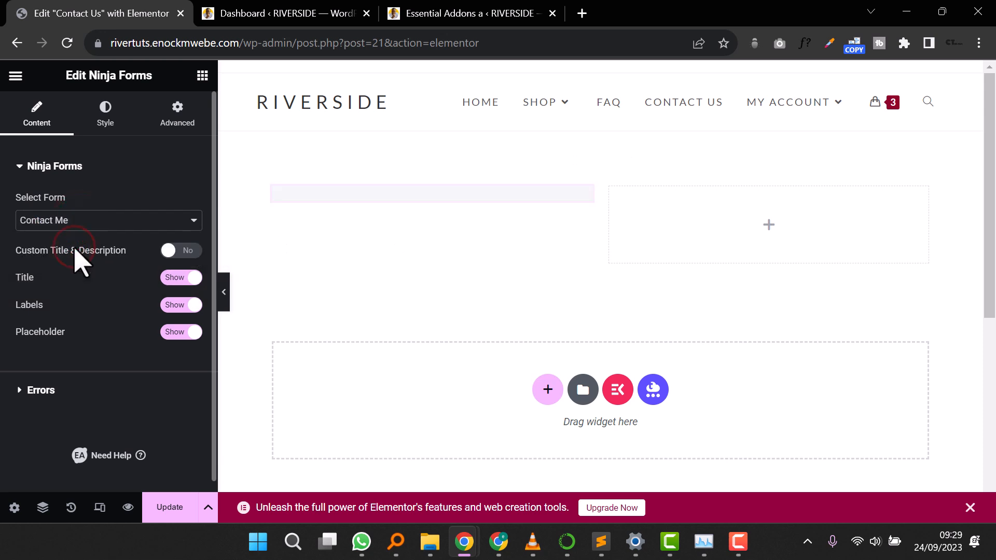
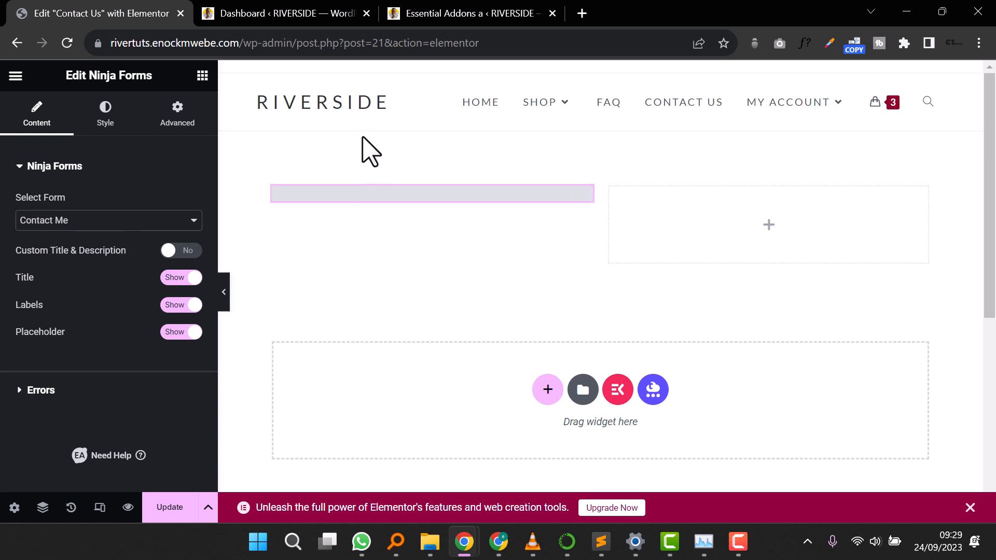
# Step: Search the widgets for map and place the Google Maps widget in the container's empty second column
pyautogui.click(726, 238)
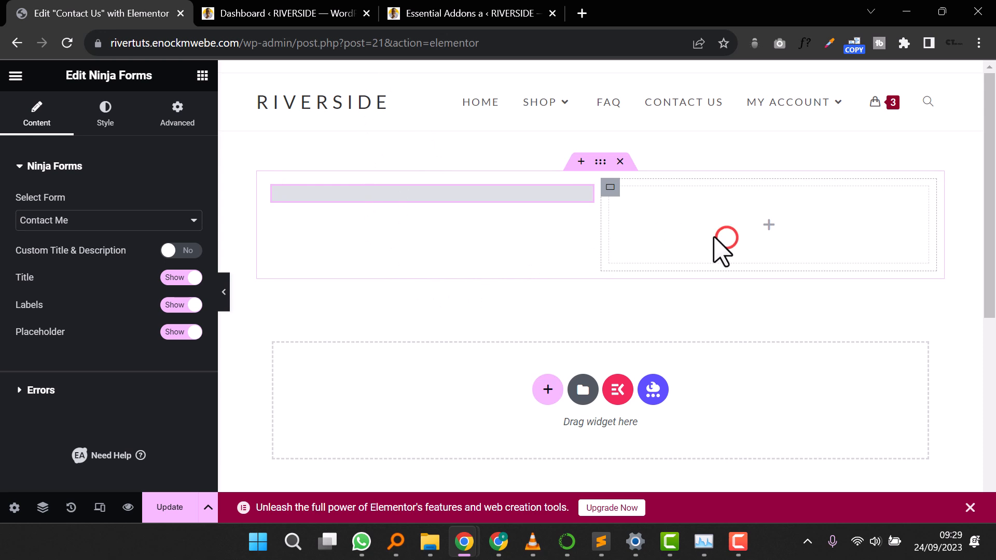
pyautogui.click(763, 226)
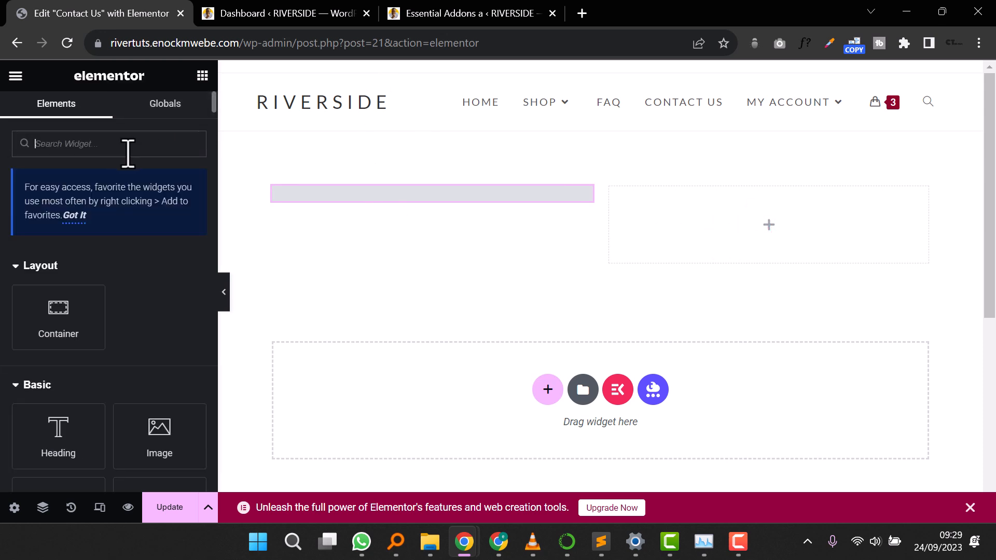
pyautogui.write('map')
pyautogui.moveTo(73, 272); pyautogui.dragTo(807, 224)
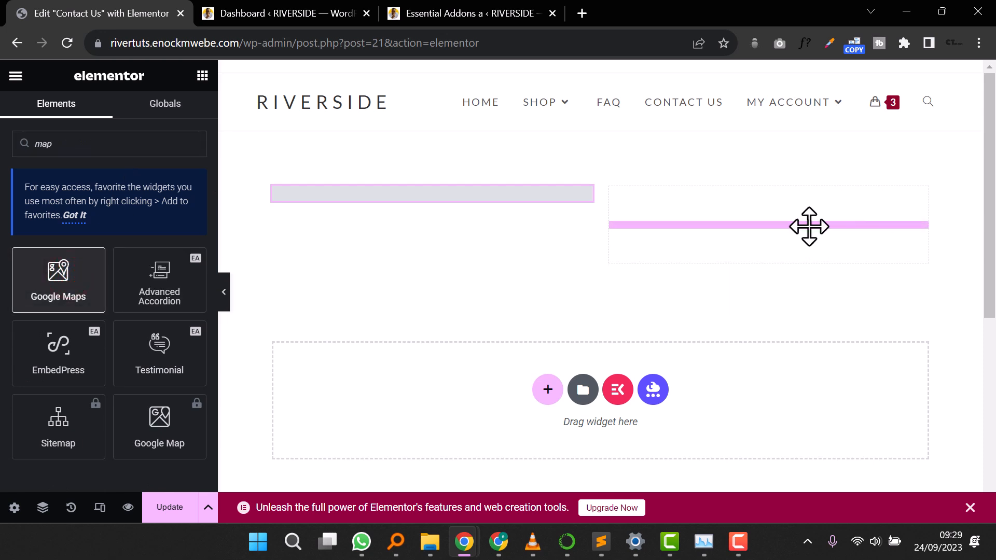
# Step: Update the Contact Us page and preview it, looking over the contact form and the map
pyautogui.click(168, 505)
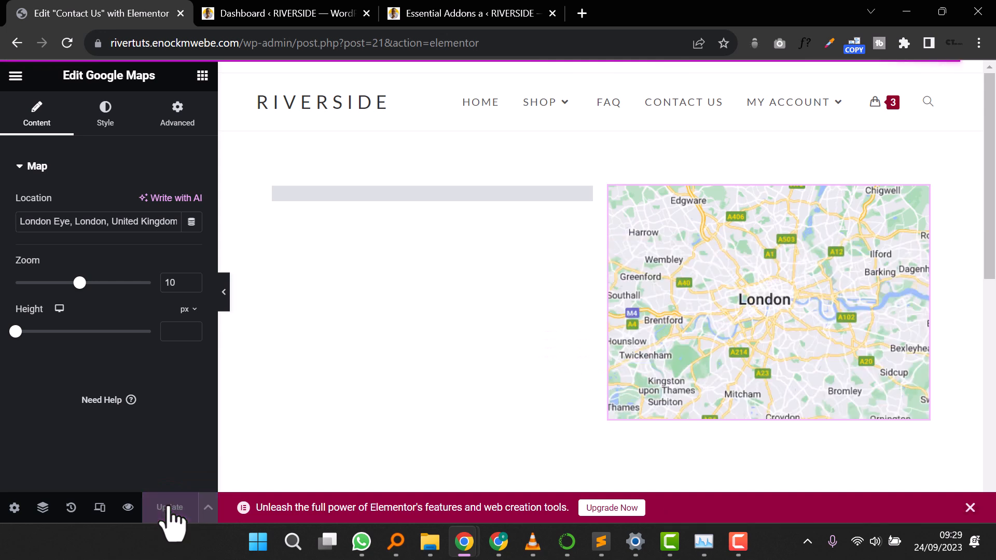
pyautogui.click(127, 507)
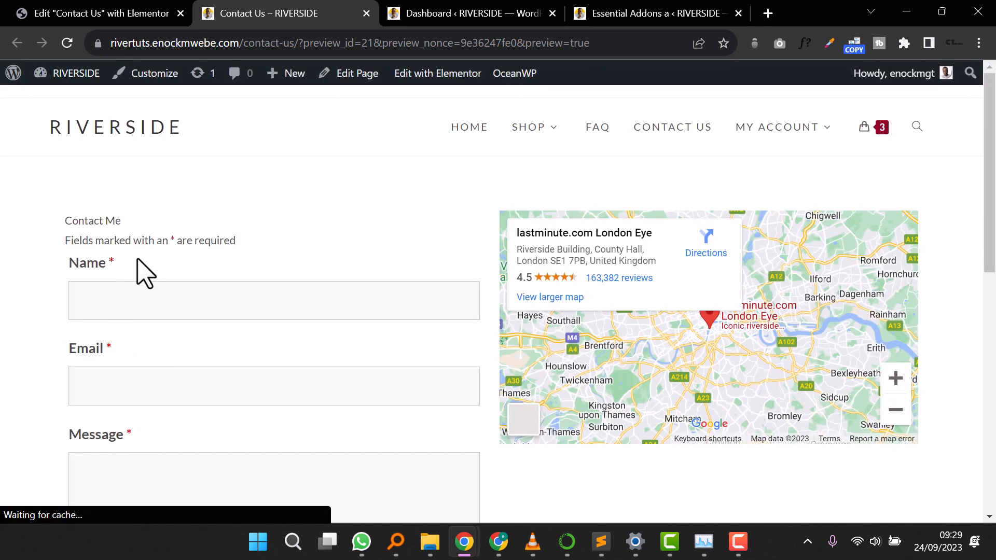
pyautogui.scroll(-1, 138, 270)
pyautogui.scroll(-5, 127, 393)
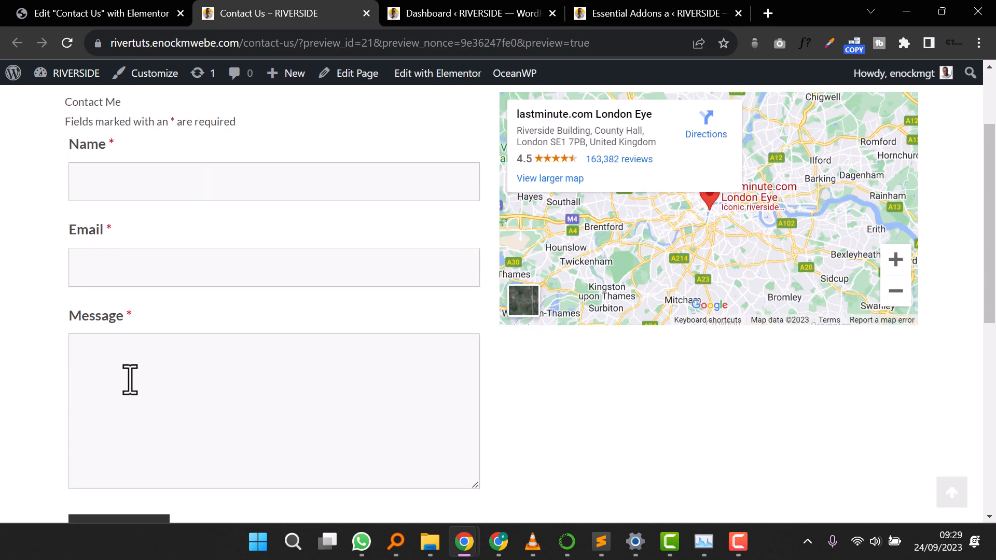
# Step: Back in the editor, hide the Ninja Forms widget's title and check its error display options
pyautogui.click(99, 13)
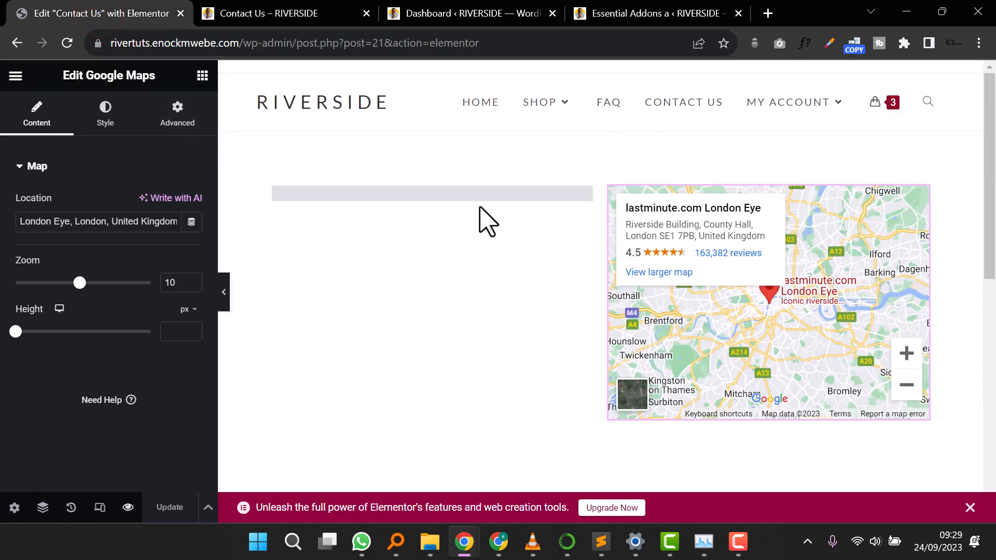
pyautogui.click(392, 191)
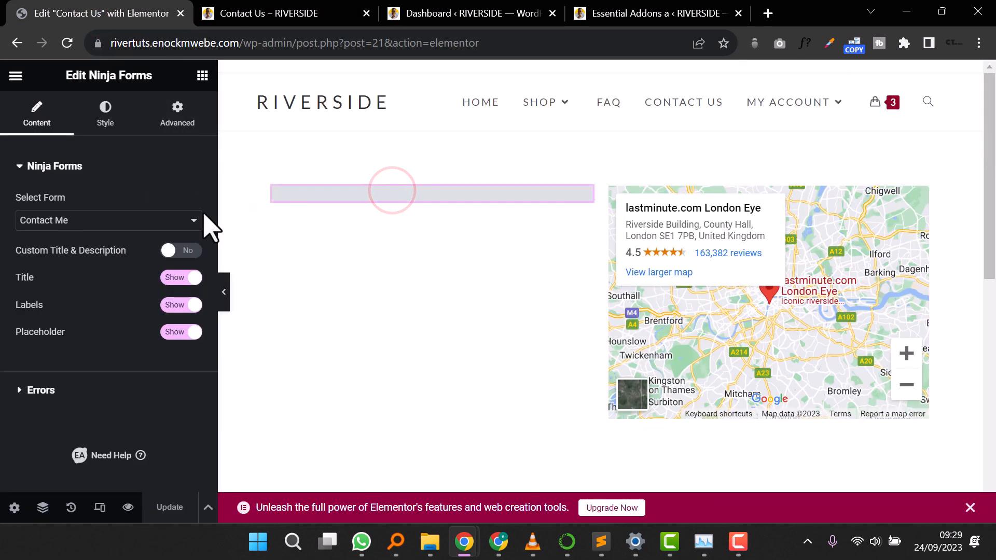
pyautogui.click(169, 277)
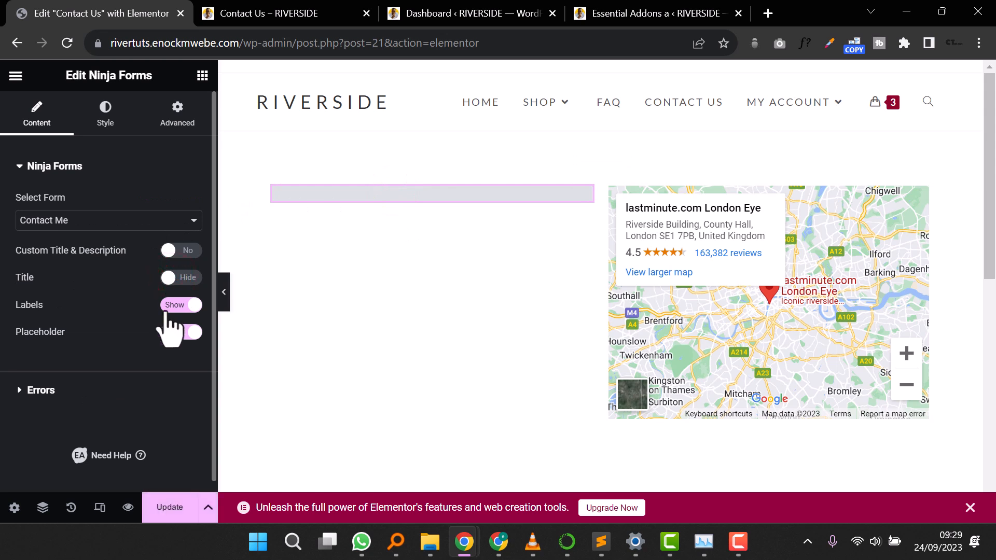
pyautogui.click(29, 389)
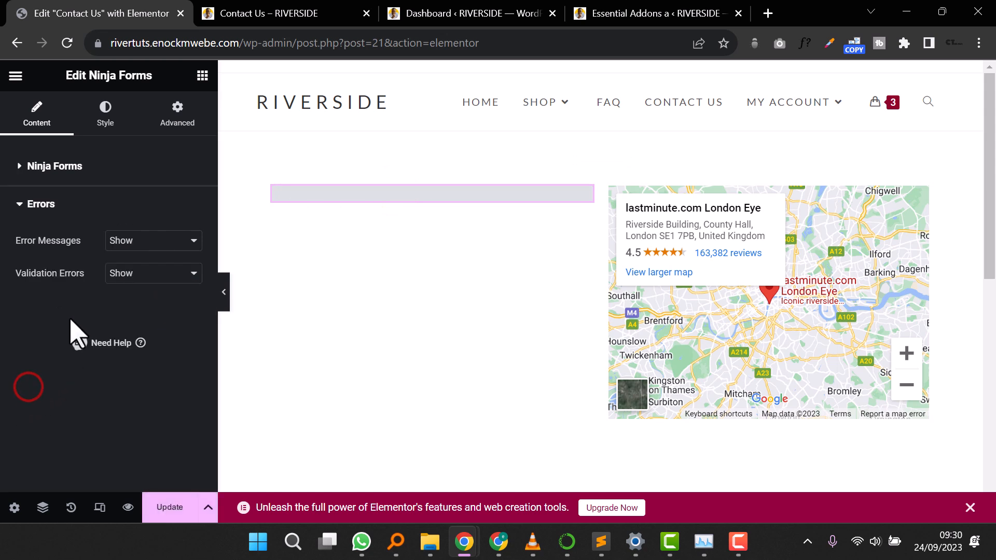
pyautogui.click(24, 205)
pyautogui.click(23, 166)
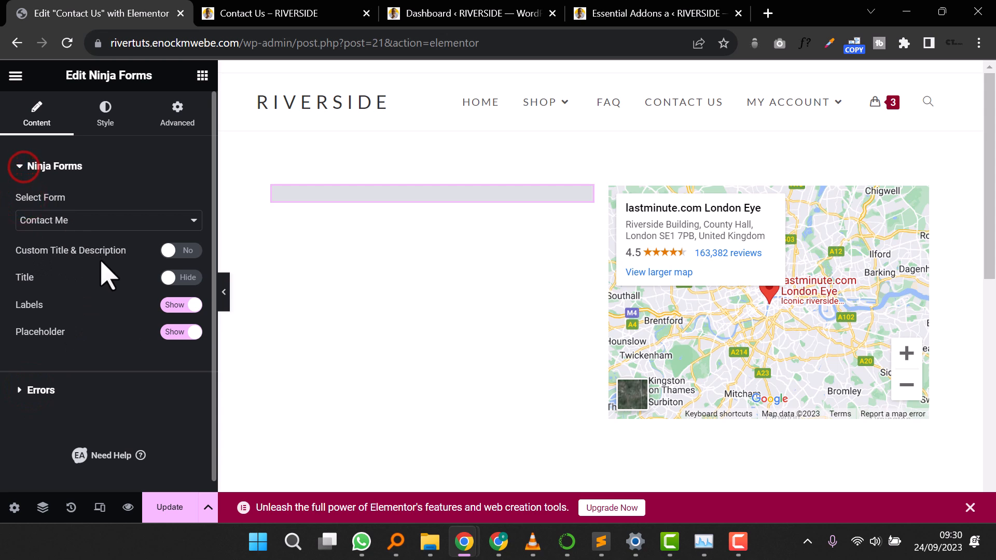
# Step: Turn on the custom title and description for the Ninja Forms widget and set the title to "Contact Us here"
pyautogui.click(171, 251)
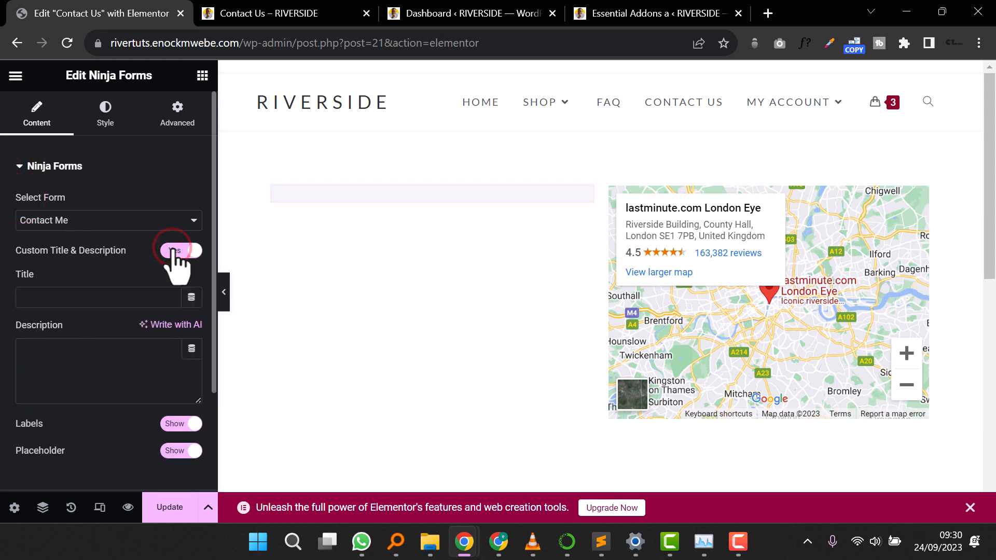
pyautogui.click(174, 251)
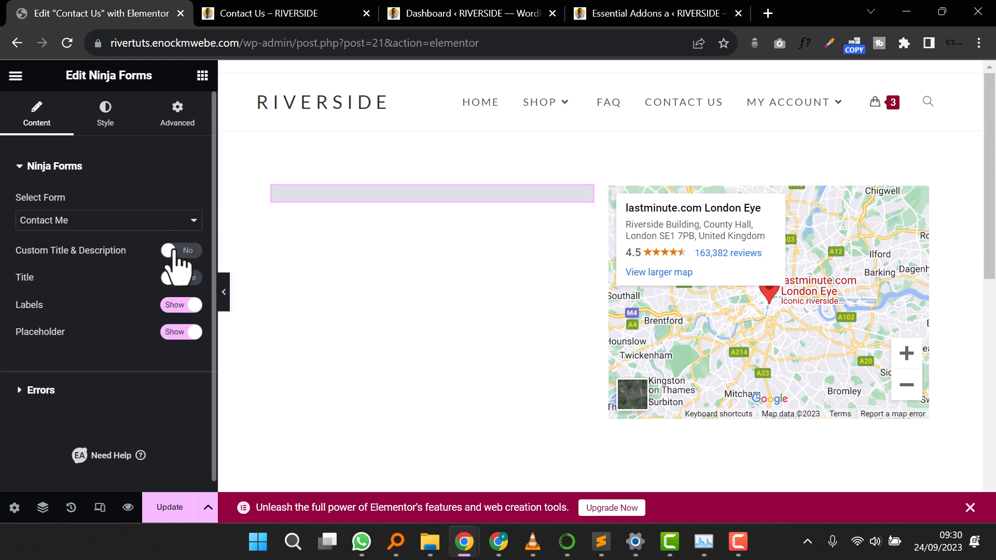
pyautogui.click(172, 251)
pyautogui.write('Co')
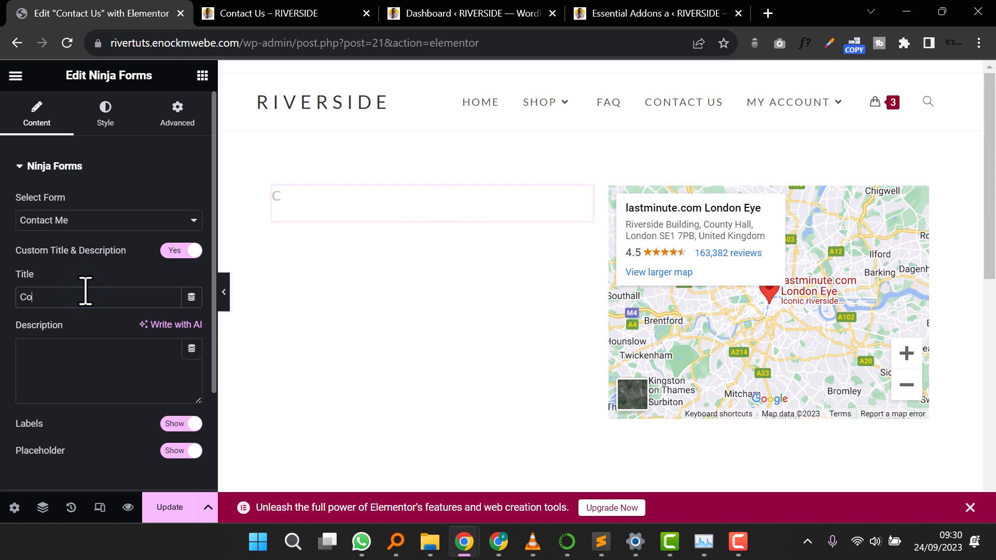
pyautogui.write('ntact')
# Step: Save the page changes and review the retitled form from top to bottom in the Contact Us preview
pyautogui.click(164, 503)
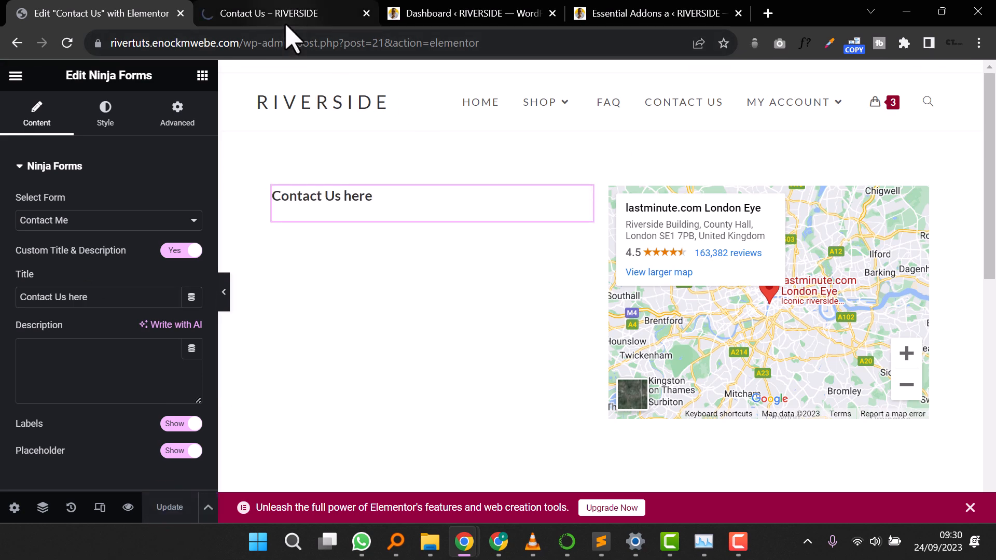
pyautogui.click(294, 12)
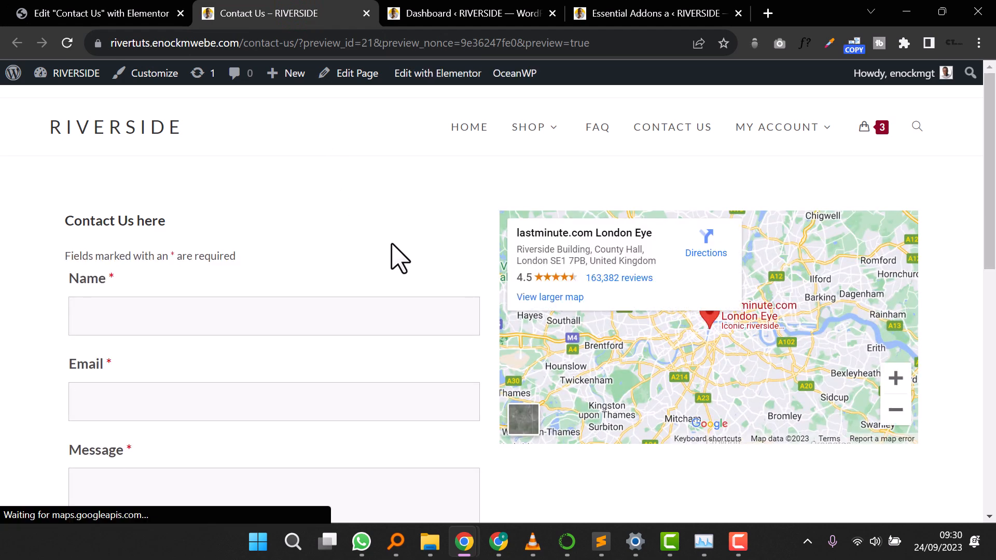
pyautogui.scroll(-10, 394, 254)
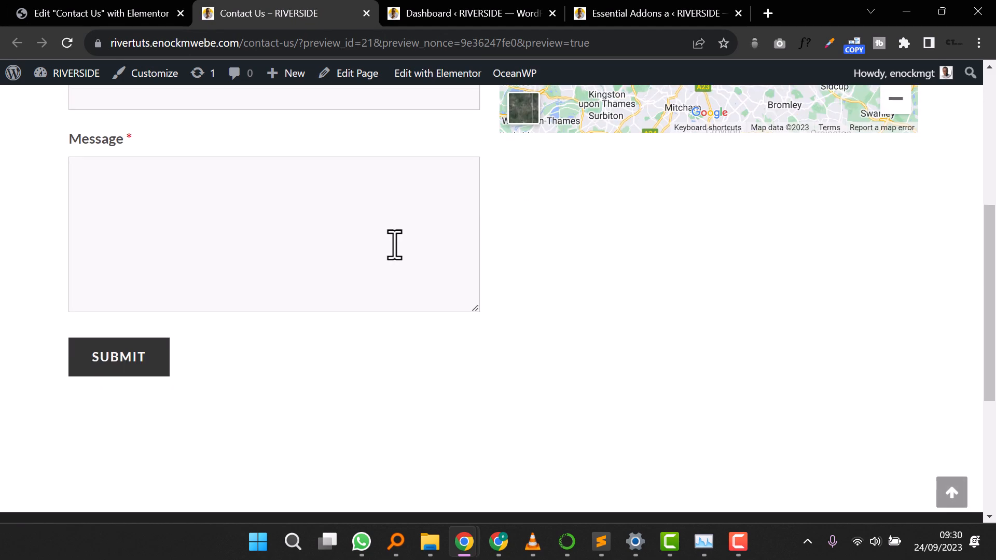
pyautogui.scroll(10, 394, 245)
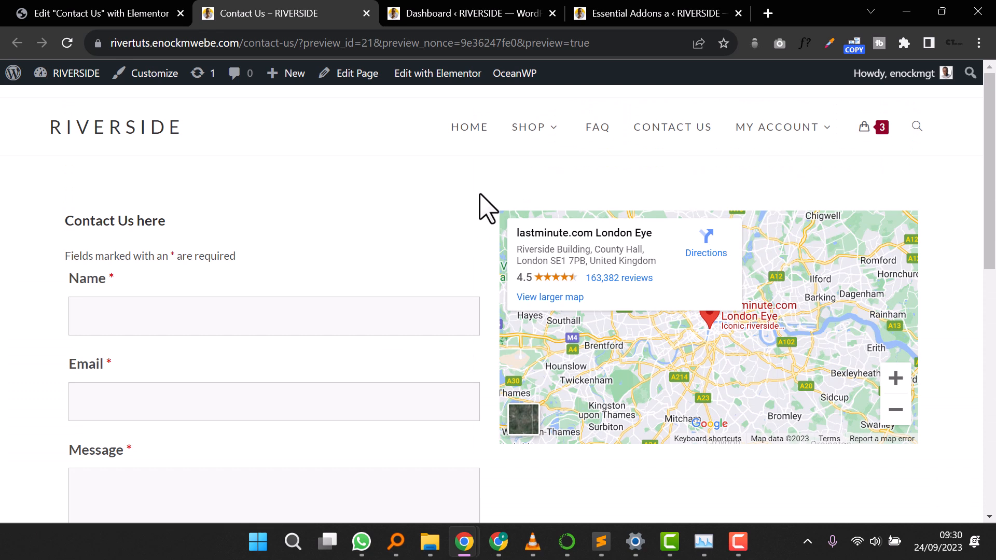
# Step: Open the site's home page and review its banner, product carousels, Sale Items section, blog posts and footer
pyautogui.click(469, 126)
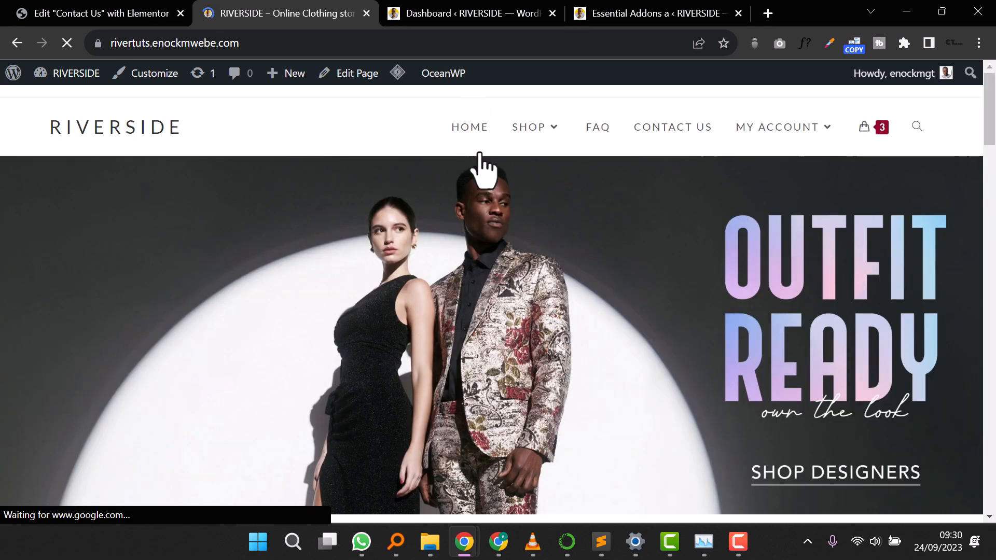
pyautogui.scroll(-5, 482, 172)
pyautogui.scroll(-15, 493, 178)
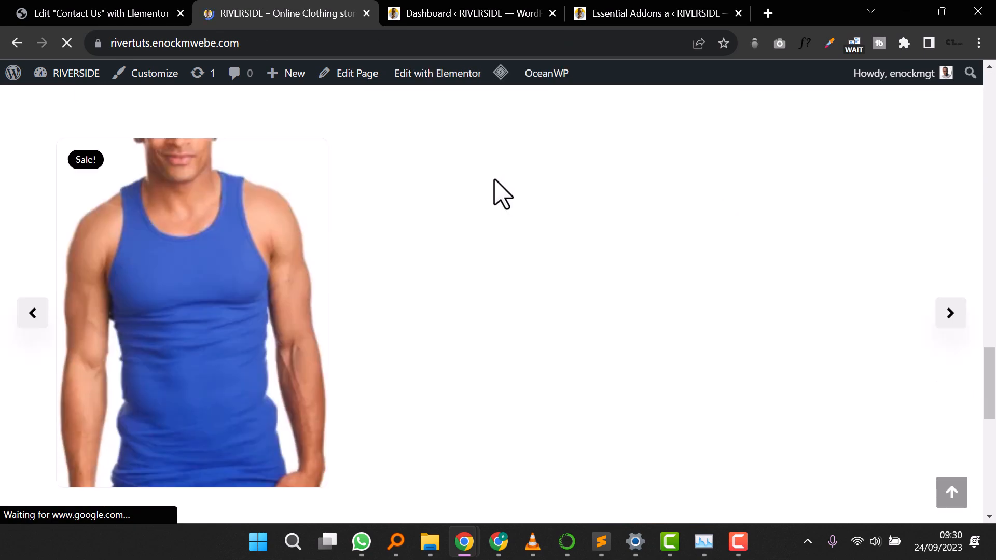
pyautogui.scroll(6, 494, 180)
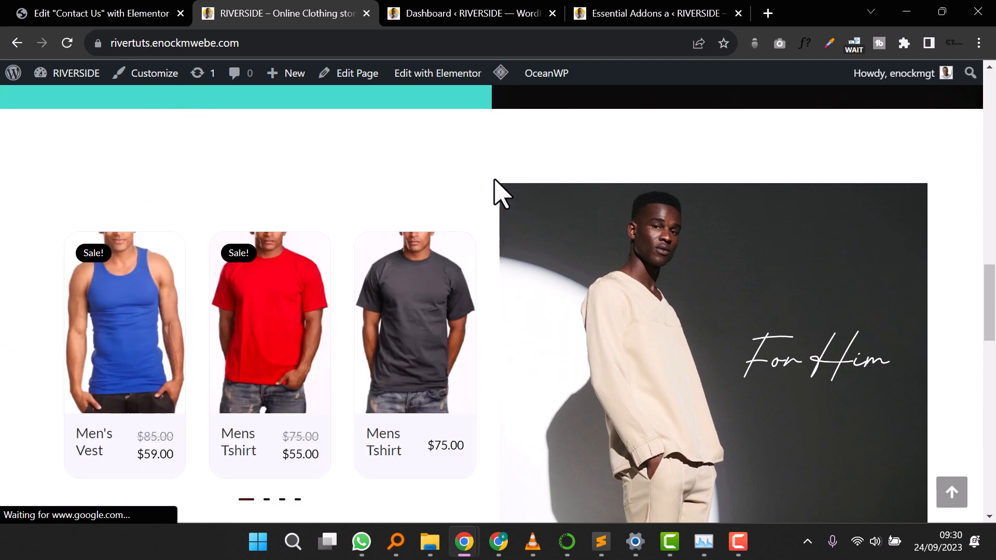
pyautogui.scroll(-11, 494, 180)
pyautogui.scroll(5, 494, 180)
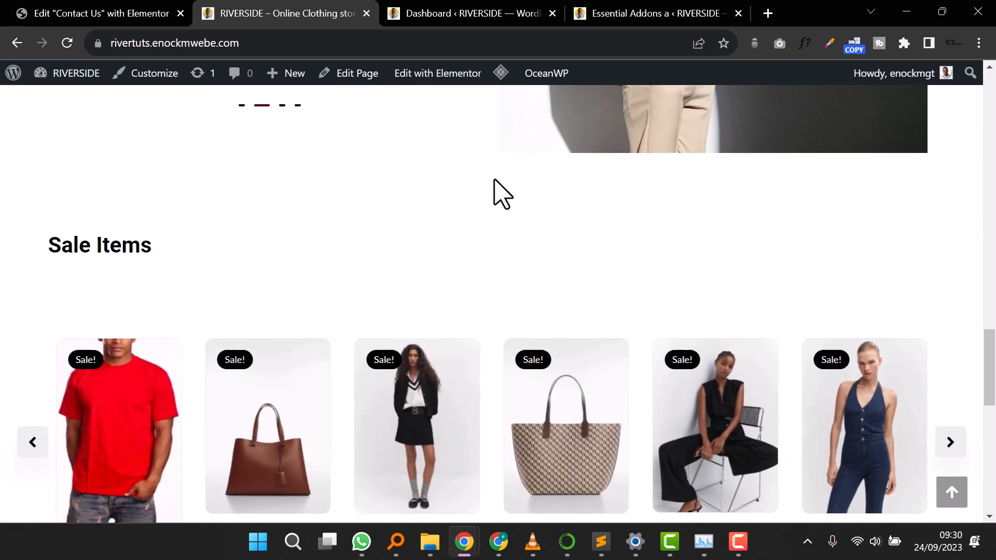
pyautogui.scroll(-2, 494, 180)
pyautogui.scroll(-10, 494, 180)
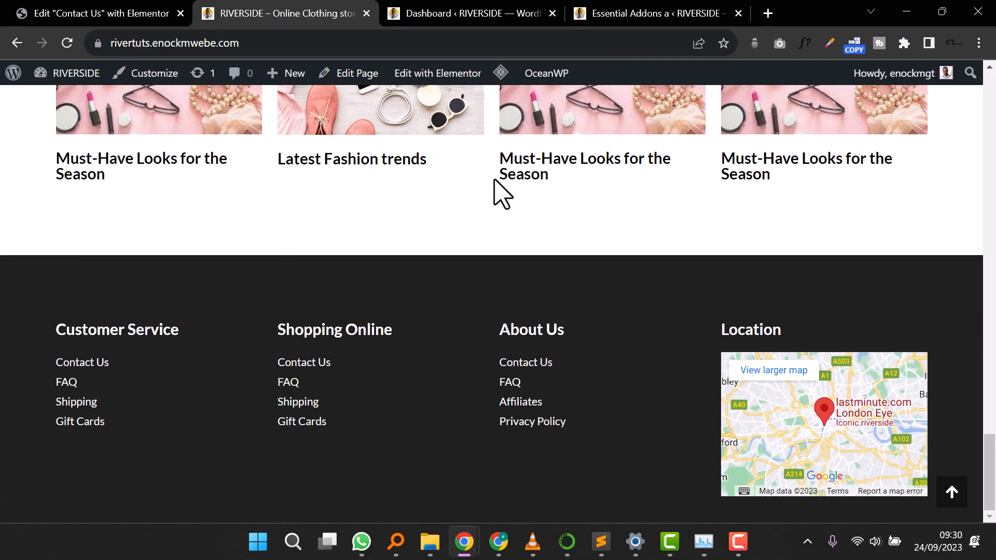
pyautogui.scroll(20, 494, 180)
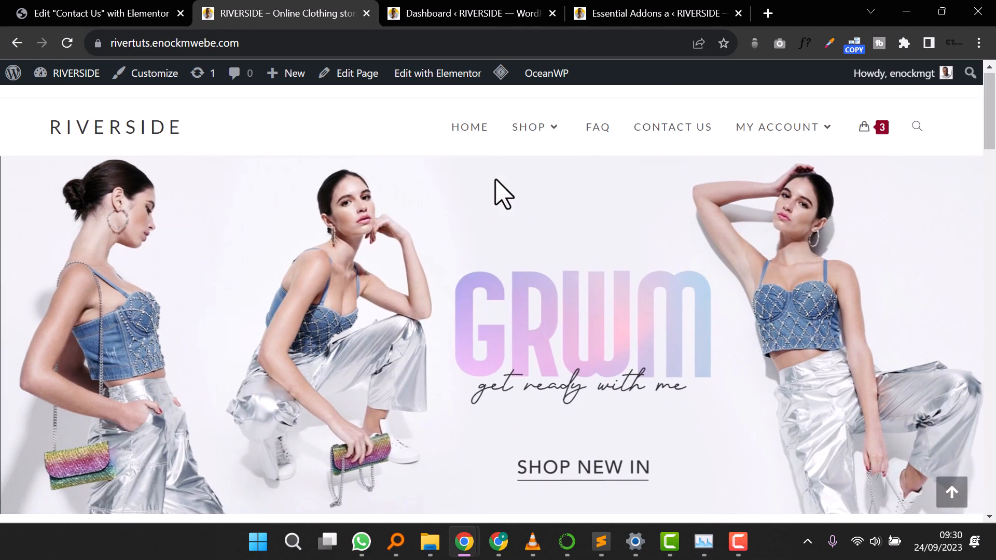
# Step: Open the Shop page and look over the sidebar filters and the product grid
pyautogui.click(516, 131)
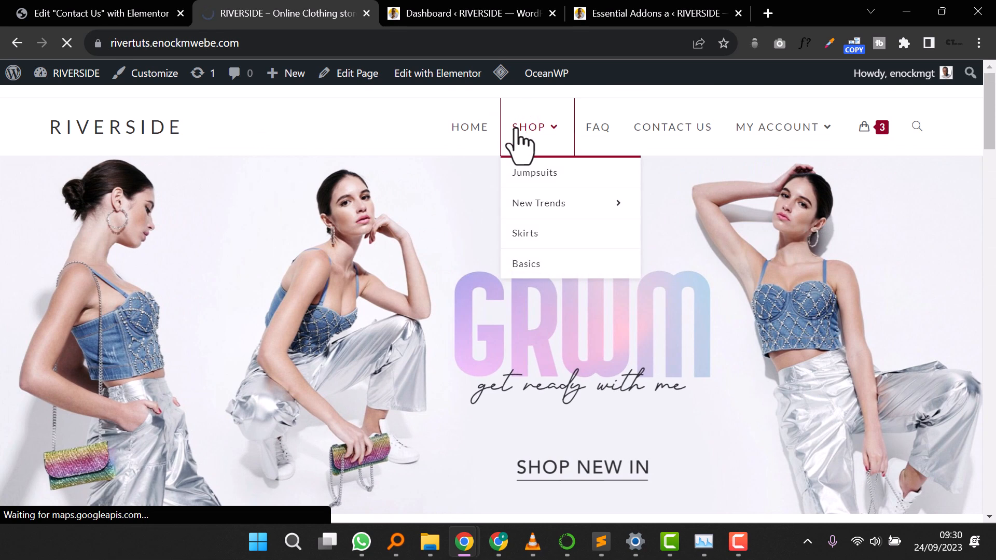
pyautogui.scroll(-2, 534, 201)
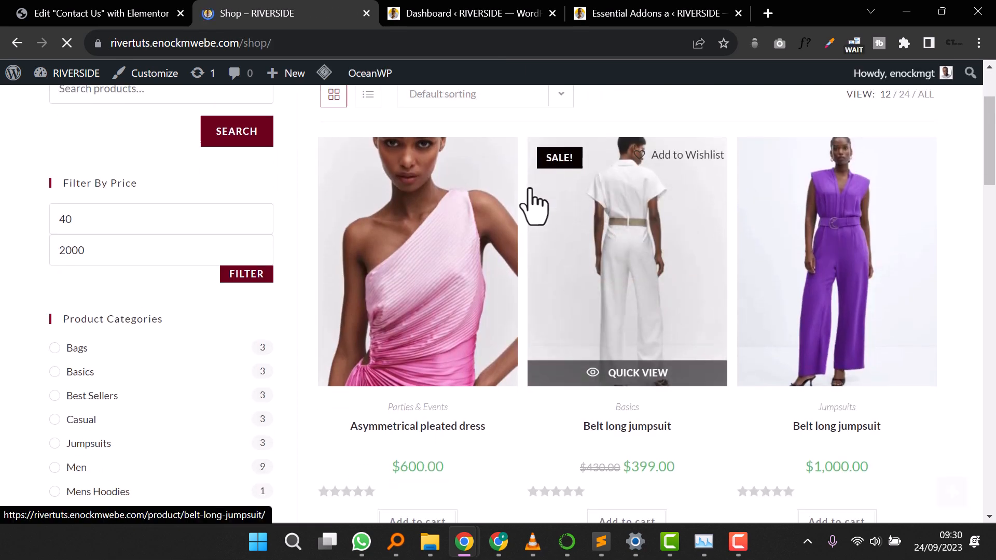
pyautogui.scroll(-12, 529, 195)
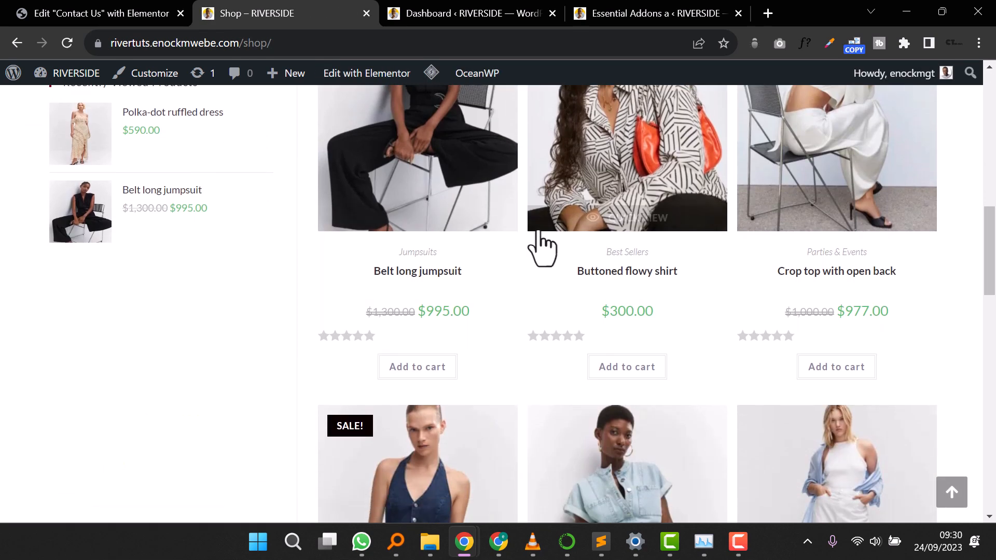
# Step: Open the Buttoned flowy shirt product and examine its images, purchase options, description area and related products
pyautogui.click(633, 167)
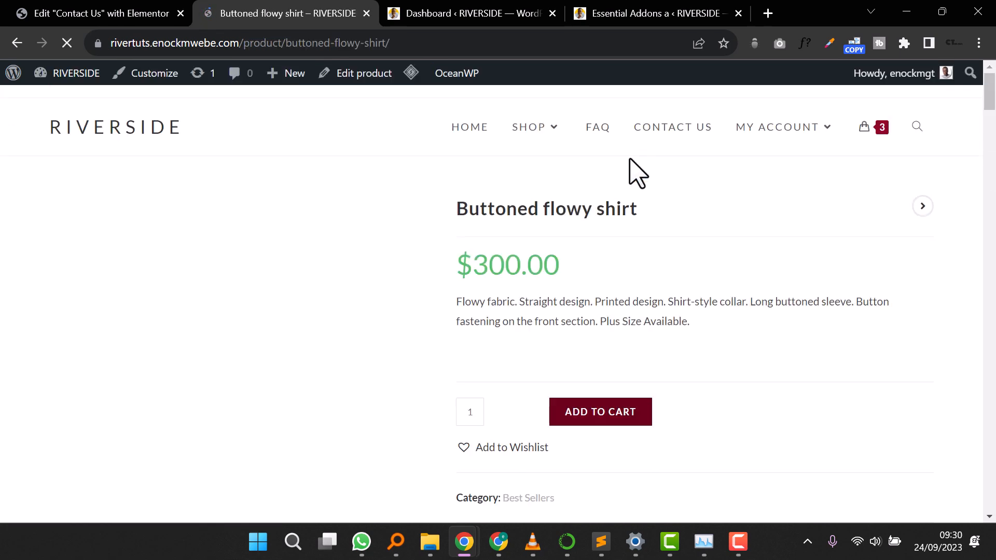
pyautogui.scroll(-6, 630, 159)
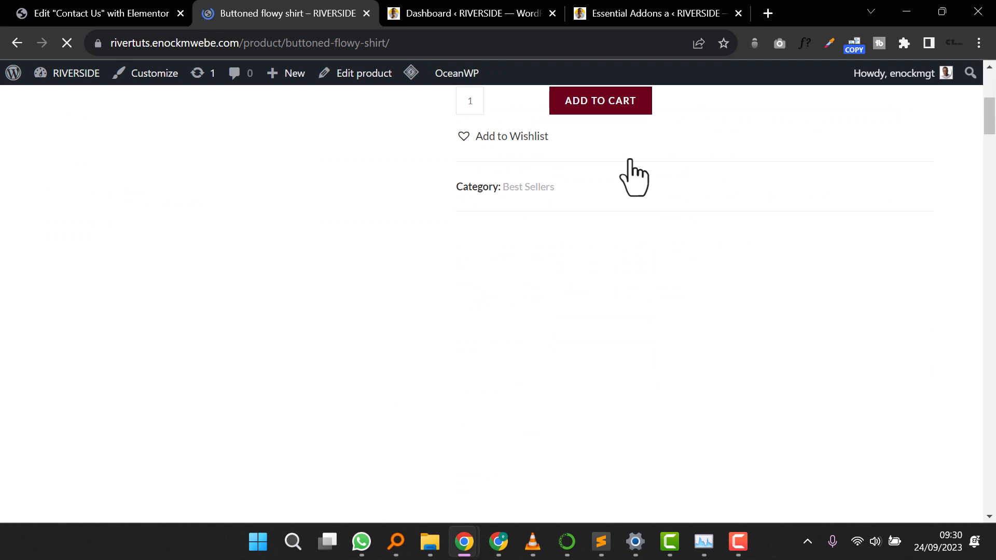
pyautogui.scroll(2, 633, 176)
pyautogui.scroll(5, 628, 159)
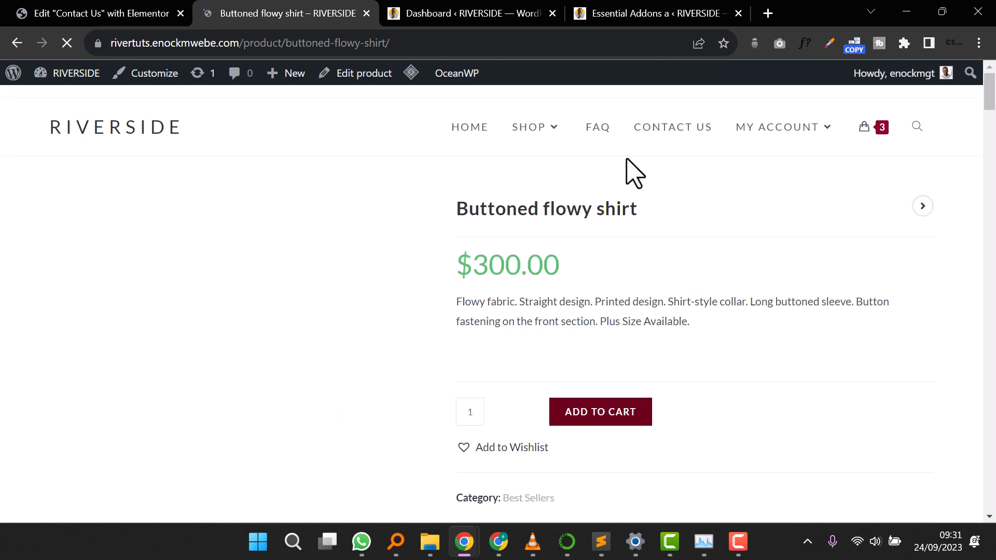
pyautogui.scroll(-3, 377, 244)
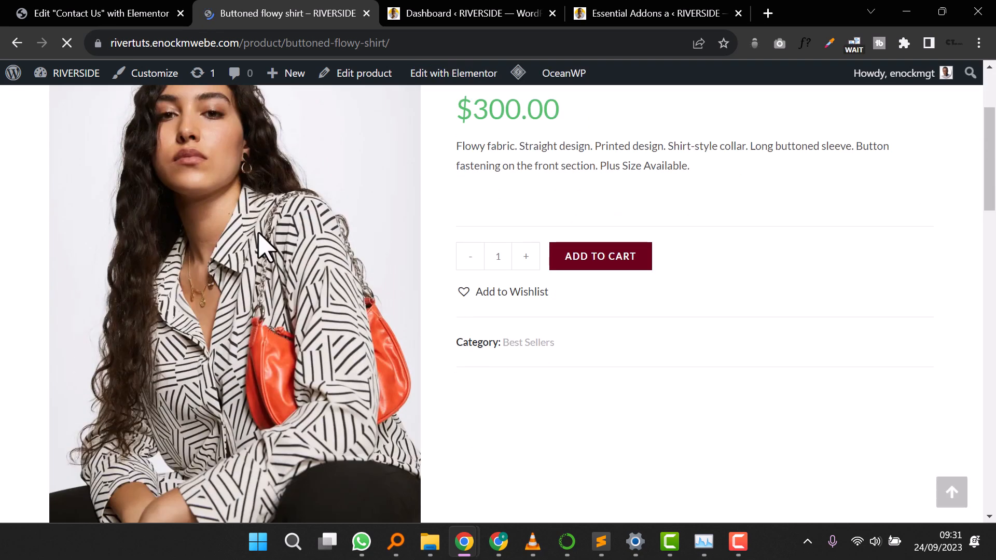
pyautogui.scroll(-3, 399, 311)
pyautogui.scroll(6, 404, 319)
pyautogui.scroll(-6, 400, 318)
pyautogui.scroll(-10, 591, 319)
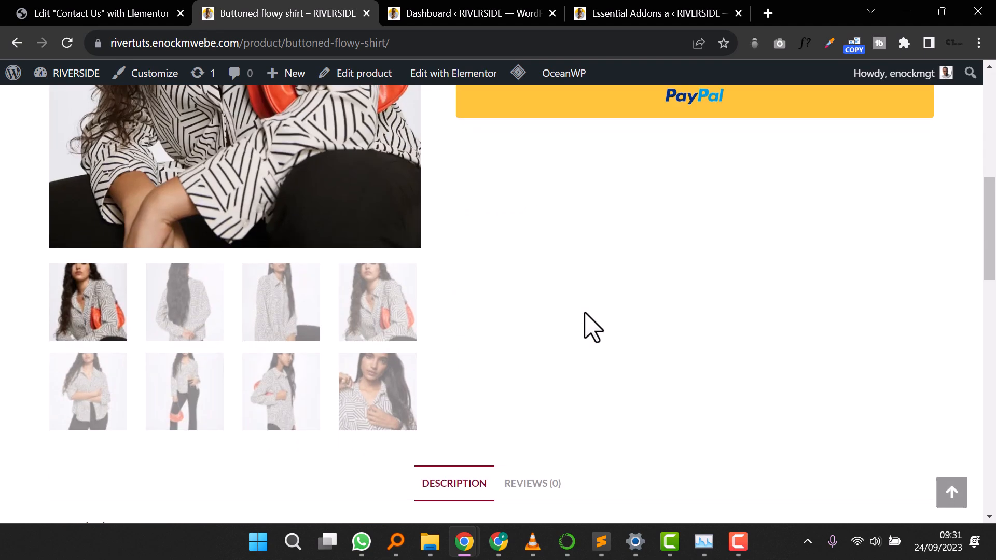
pyautogui.scroll(-5, 296, 251)
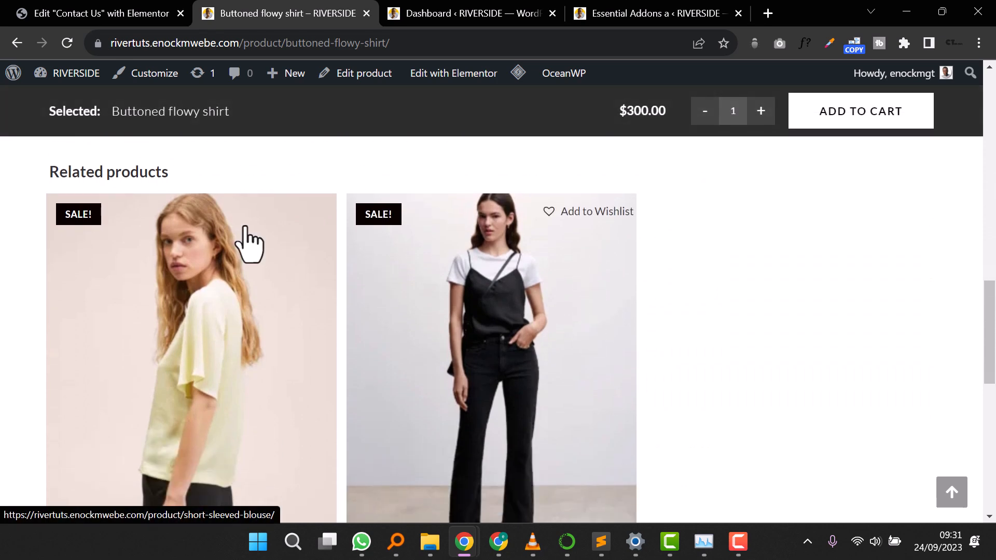
pyautogui.scroll(20, 391, 271)
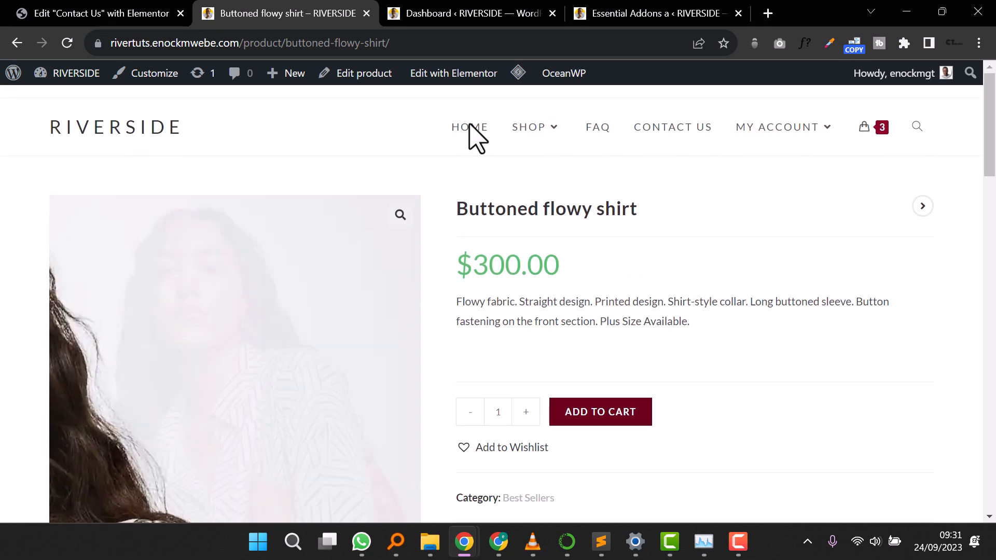
# Step: Look through the FAQ page down to its footer, and open the live Contact Us page
pyautogui.click(597, 126)
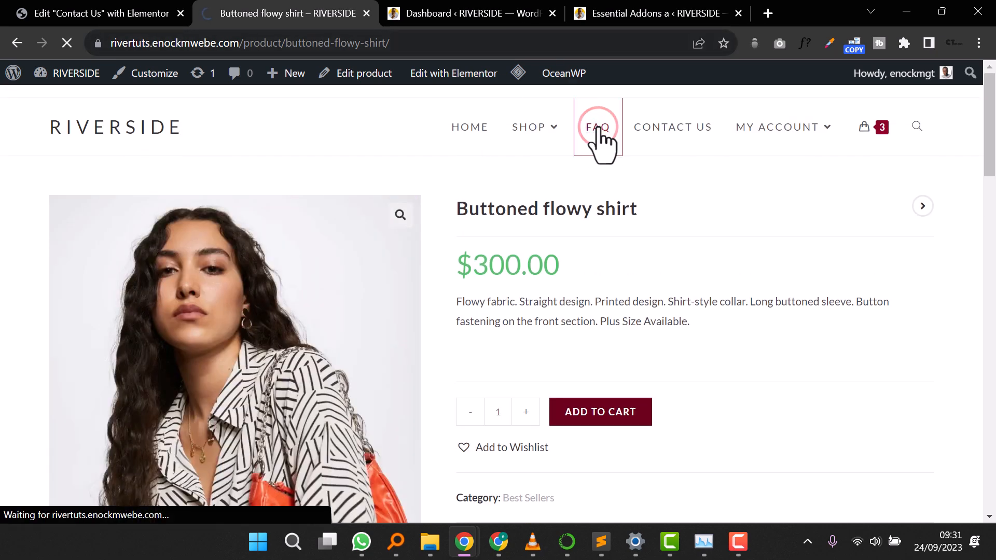
pyautogui.scroll(-10, 596, 260)
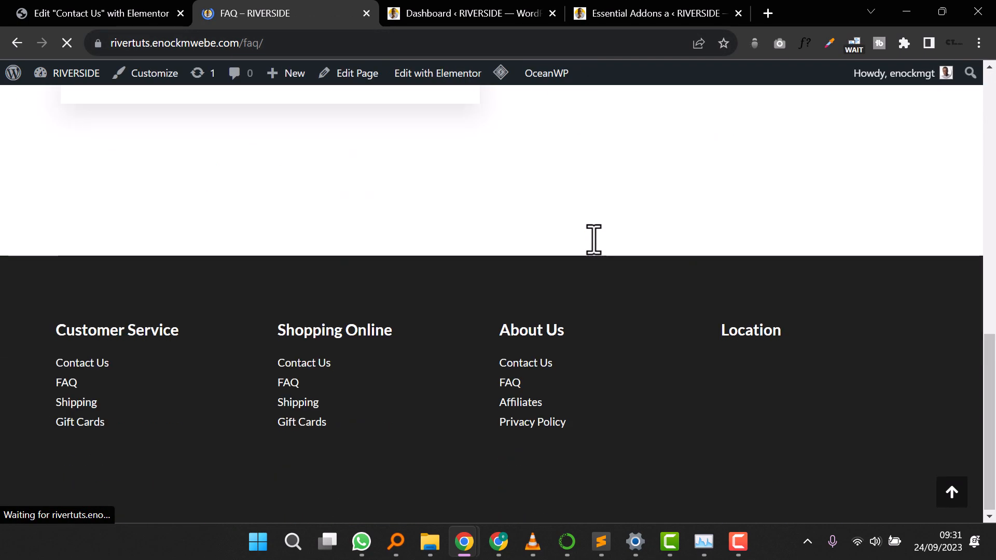
pyautogui.scroll(12, 596, 251)
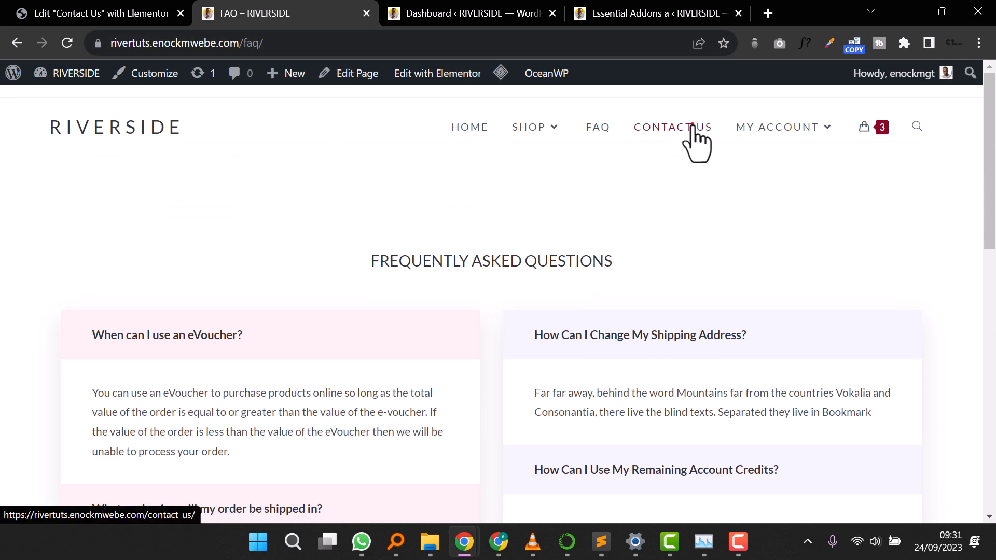
pyautogui.click(692, 130)
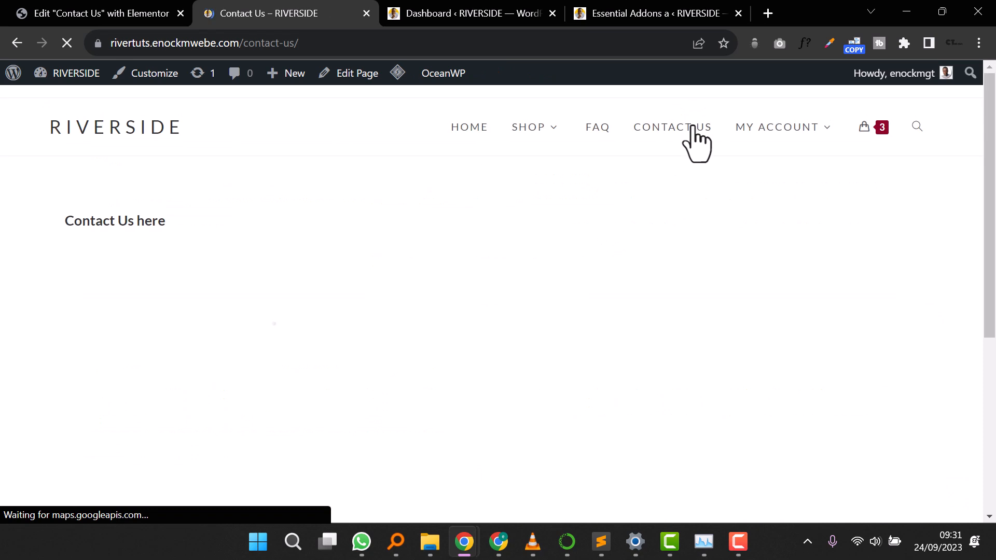